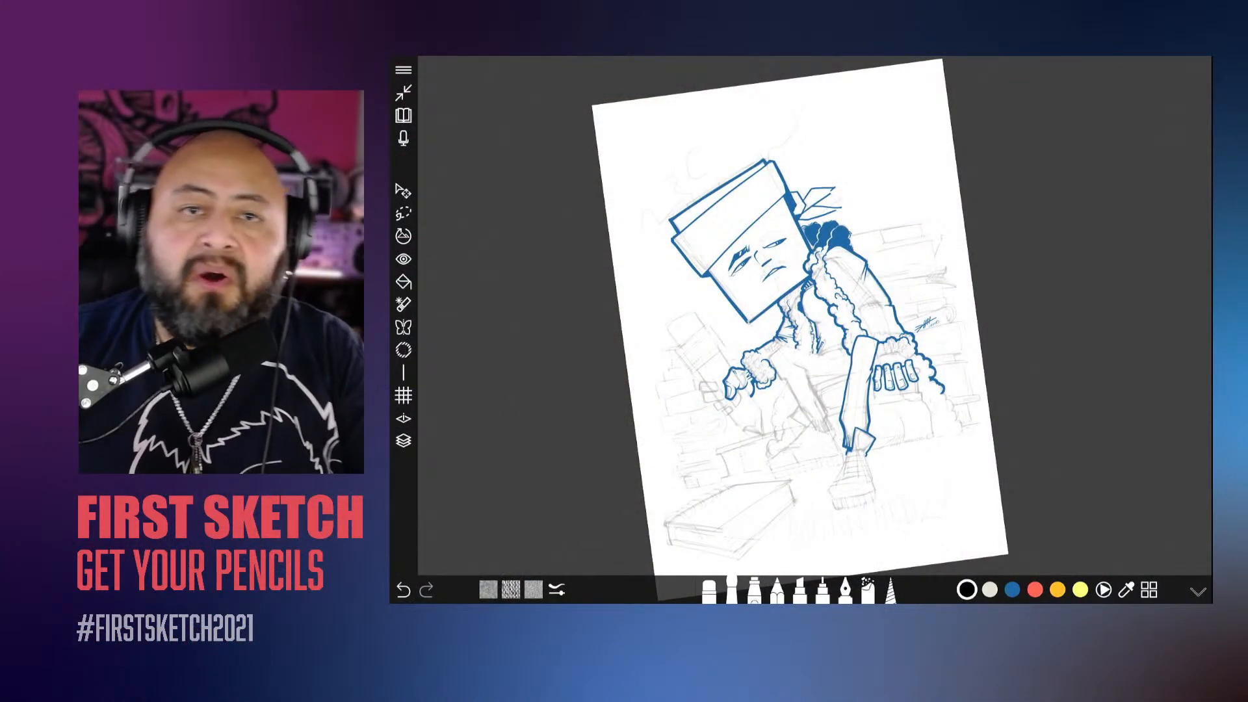
pyautogui.moveTo(801, 330)
pyautogui.mouseDown()
pyautogui.moveTo(834, 306)
pyautogui.moveTo(851, 330)
pyautogui.moveTo(804, 331)
pyautogui.moveTo(791, 343)
pyautogui.mouseUp()
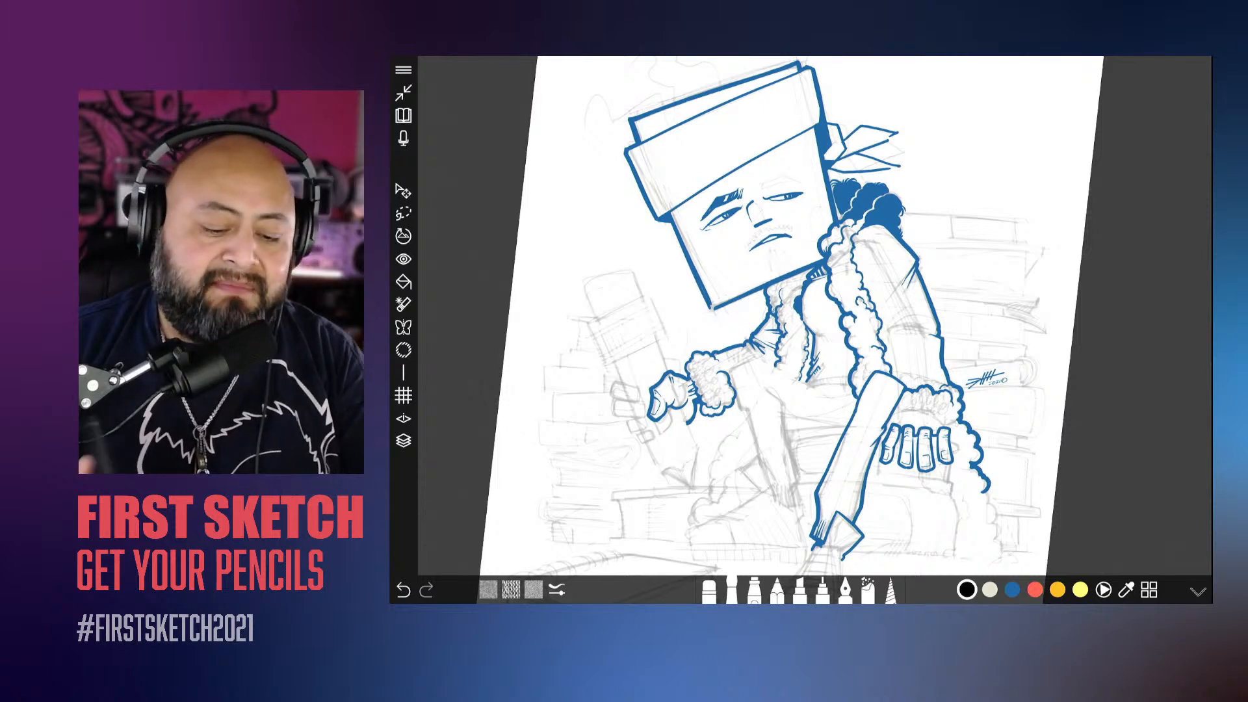
pyautogui.moveTo(1011, 164); pyautogui.dragTo(985, 218)
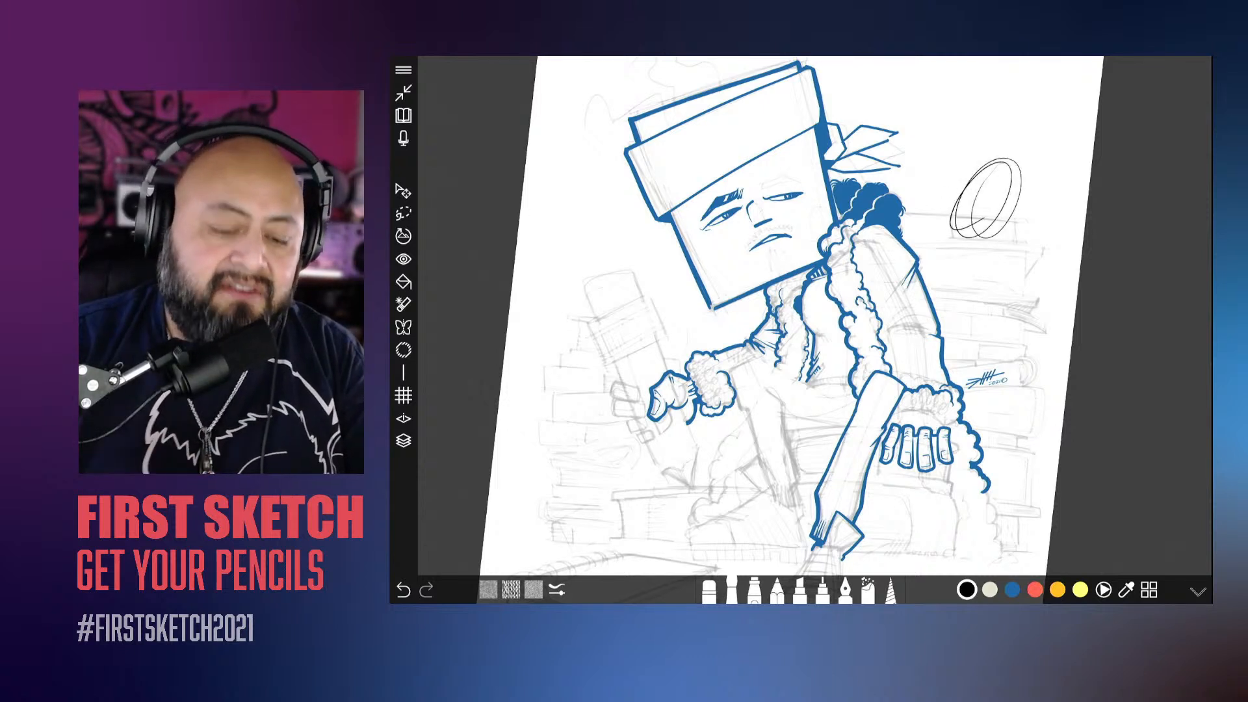
pyautogui.hotkey('ctrl', 'z')
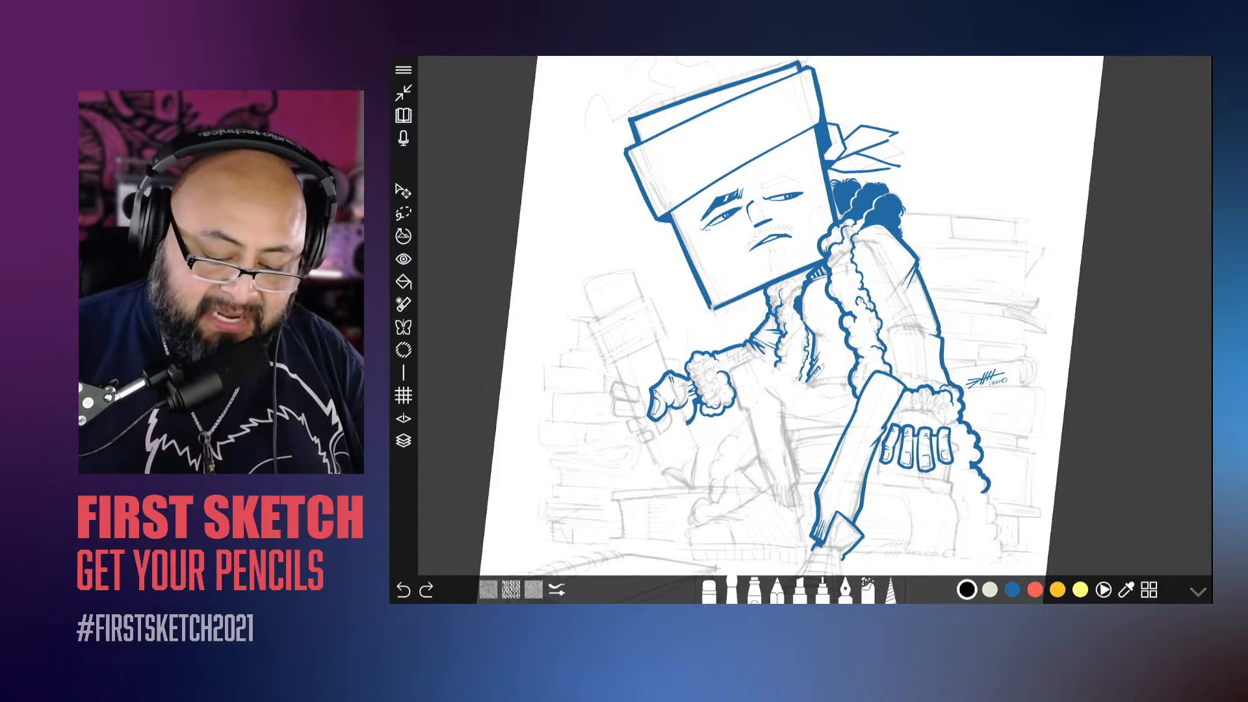
# Step: Set the drawing colour to blue and check Layer 4's content by hiding and showing it again
pyautogui.click(1013, 590)
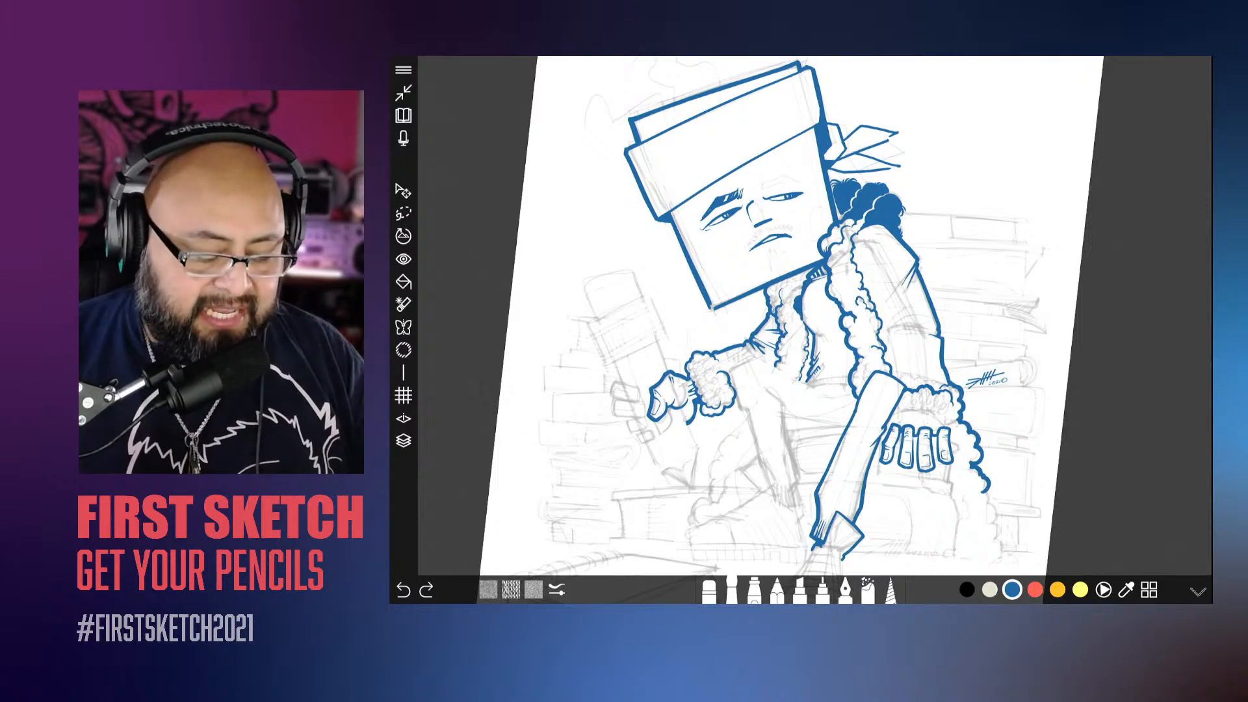
pyautogui.scroll(-3, 800, 318)
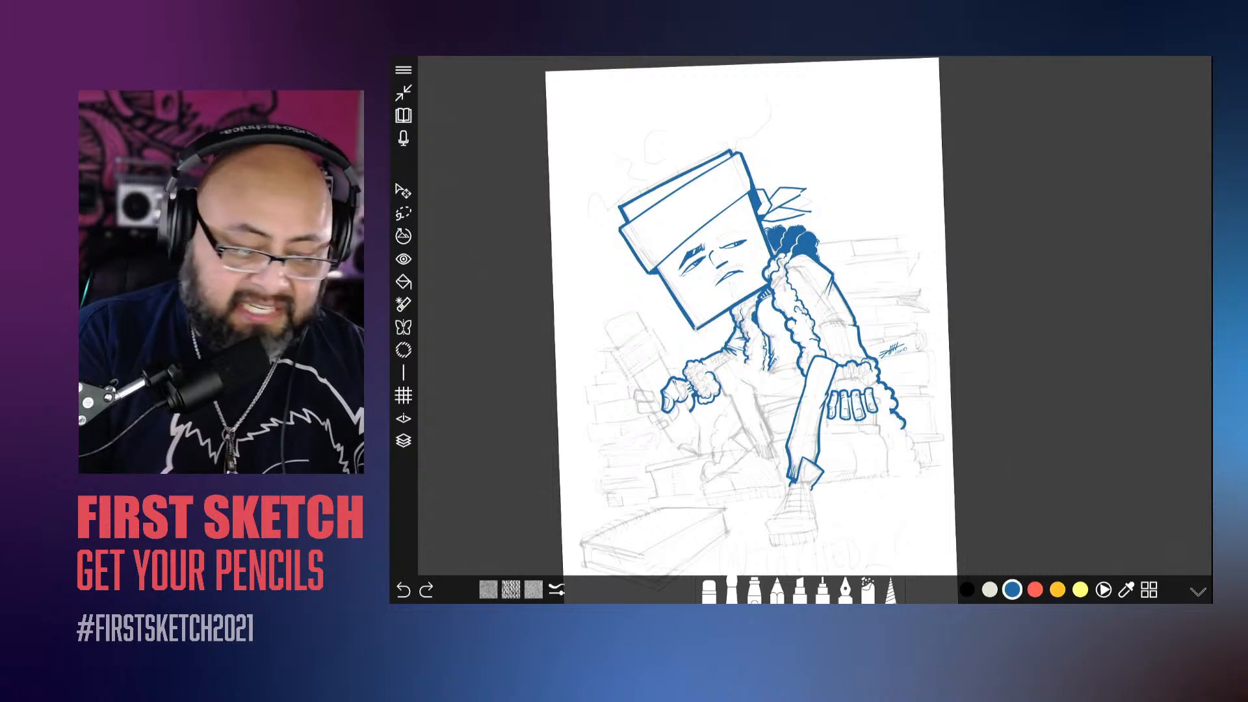
pyautogui.click(404, 441)
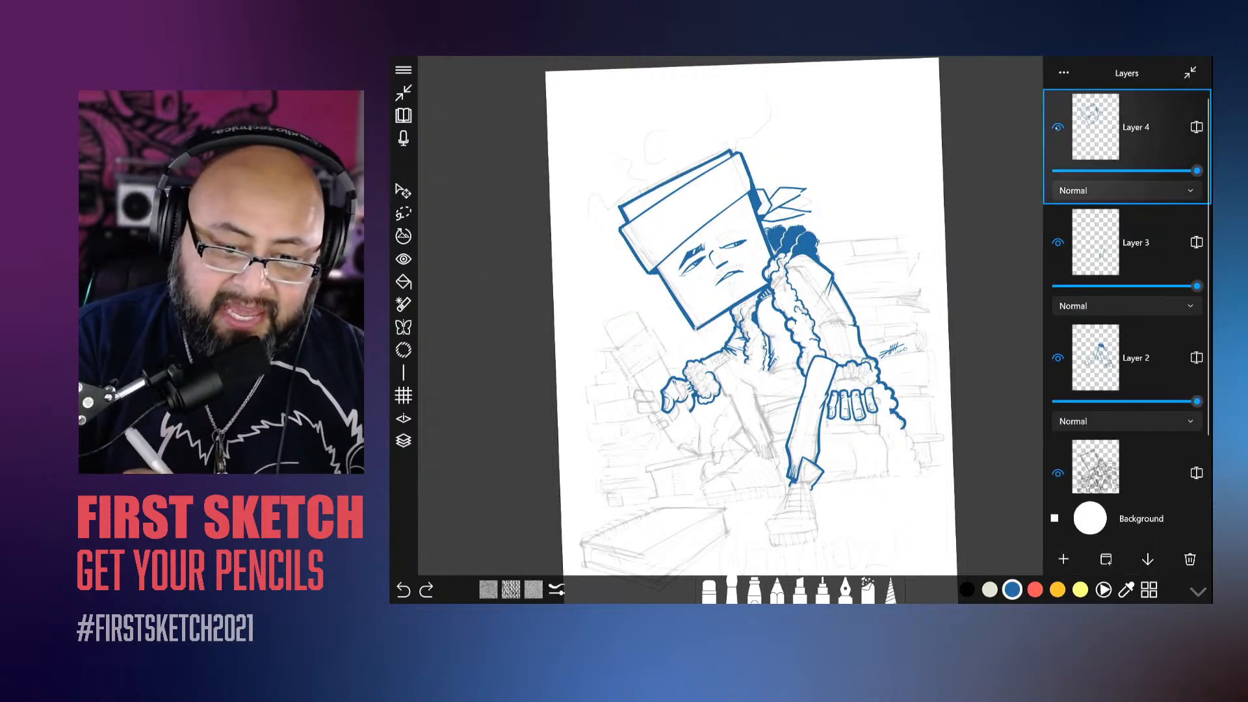
pyautogui.click(1058, 127)
pyautogui.click(1059, 128)
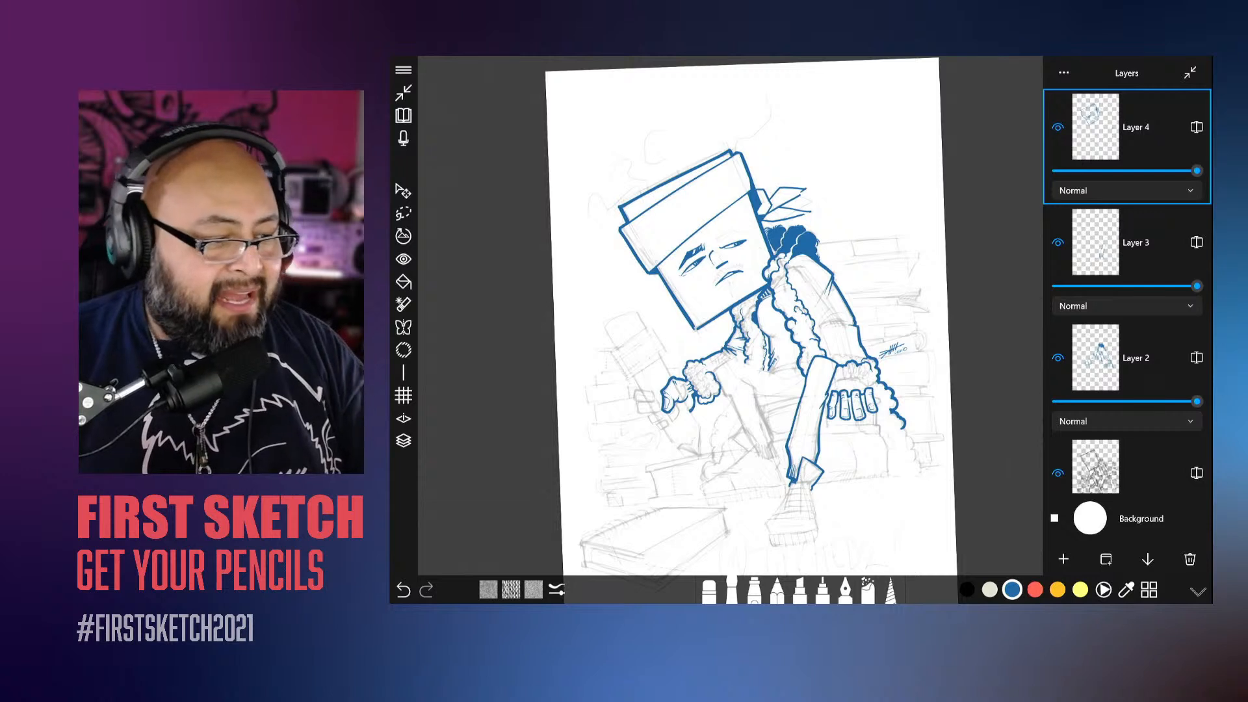
pyautogui.click(1191, 72)
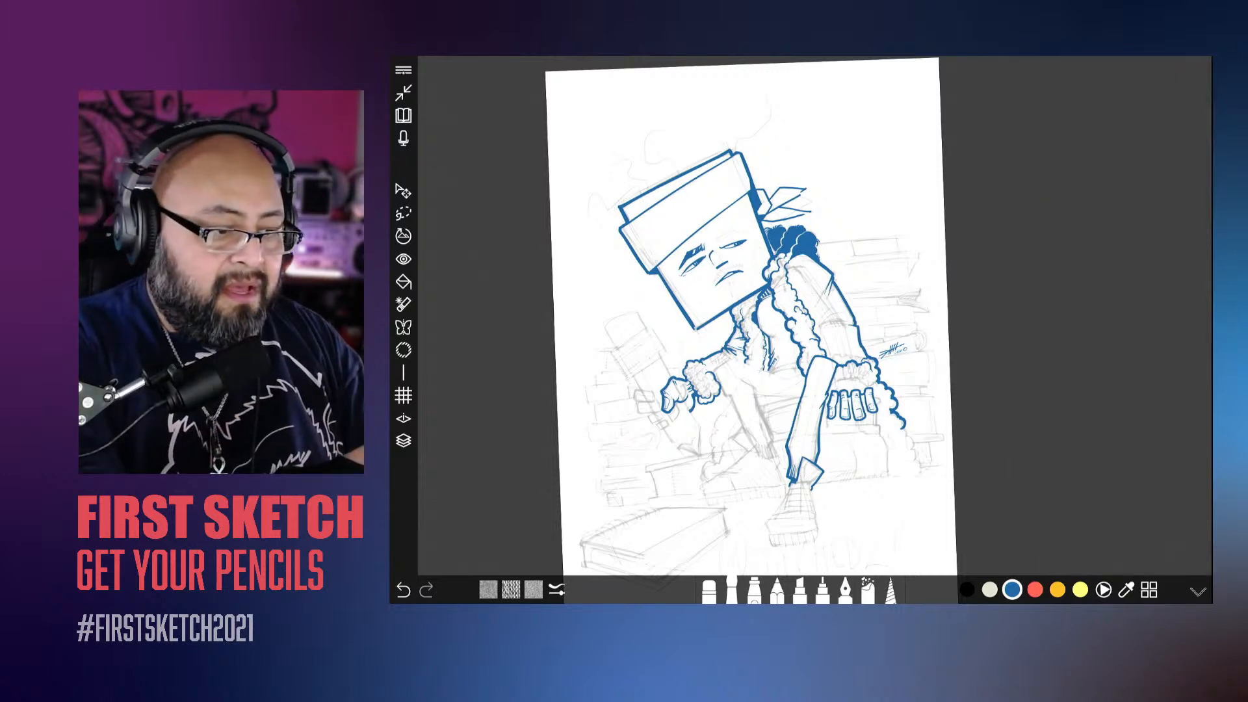
pyautogui.click(404, 70)
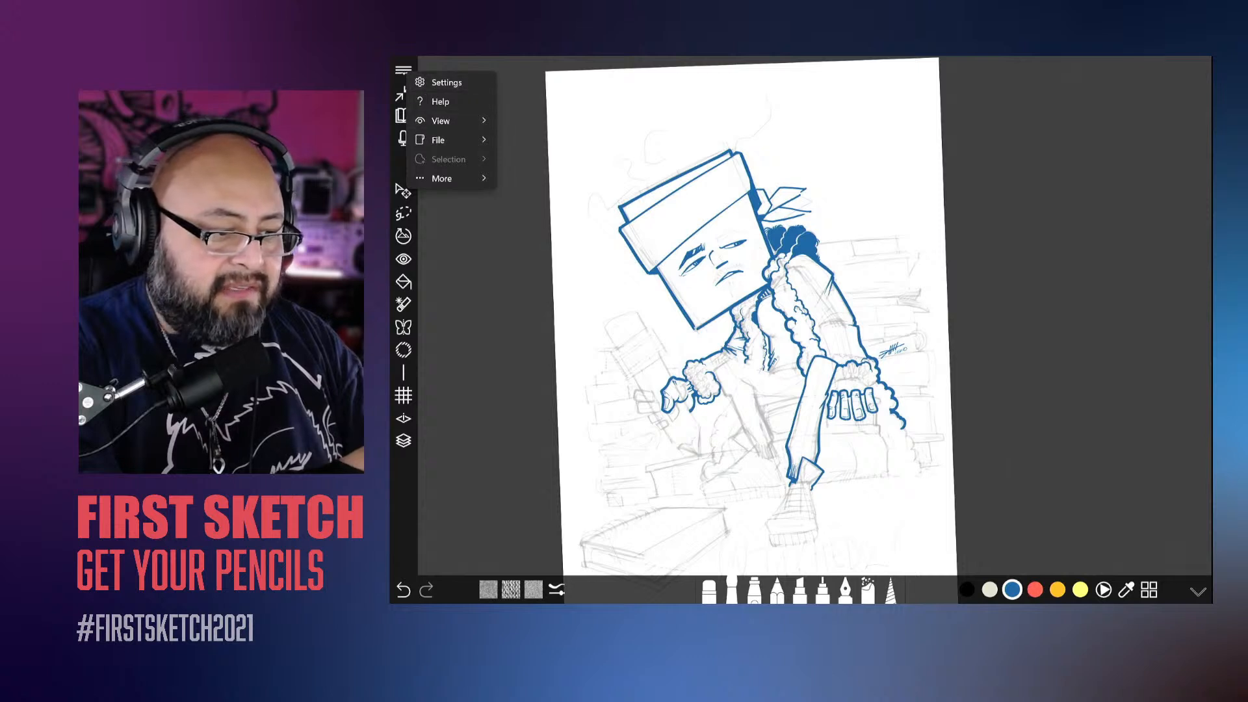
pyautogui.press('Escape')
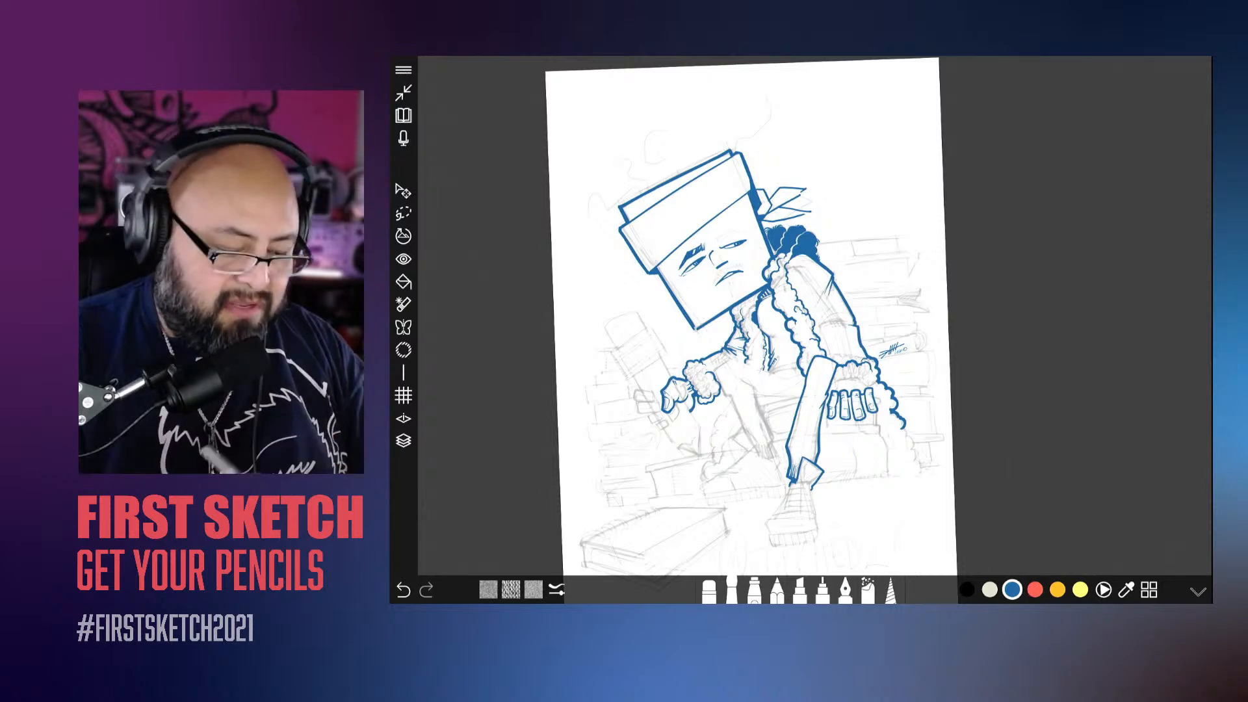
# Step: Review the Round Brush's settings from image tip and diameter through color jitter to the input settings
pyautogui.click(732, 590)
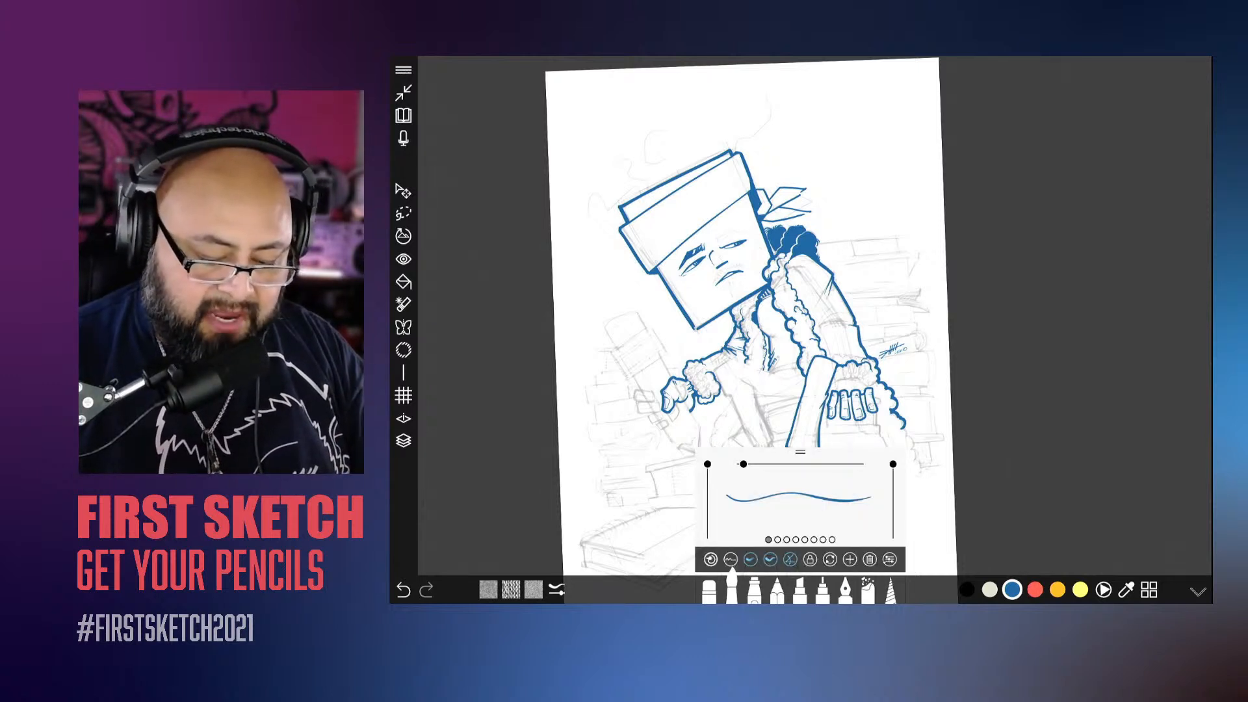
pyautogui.click(556, 590)
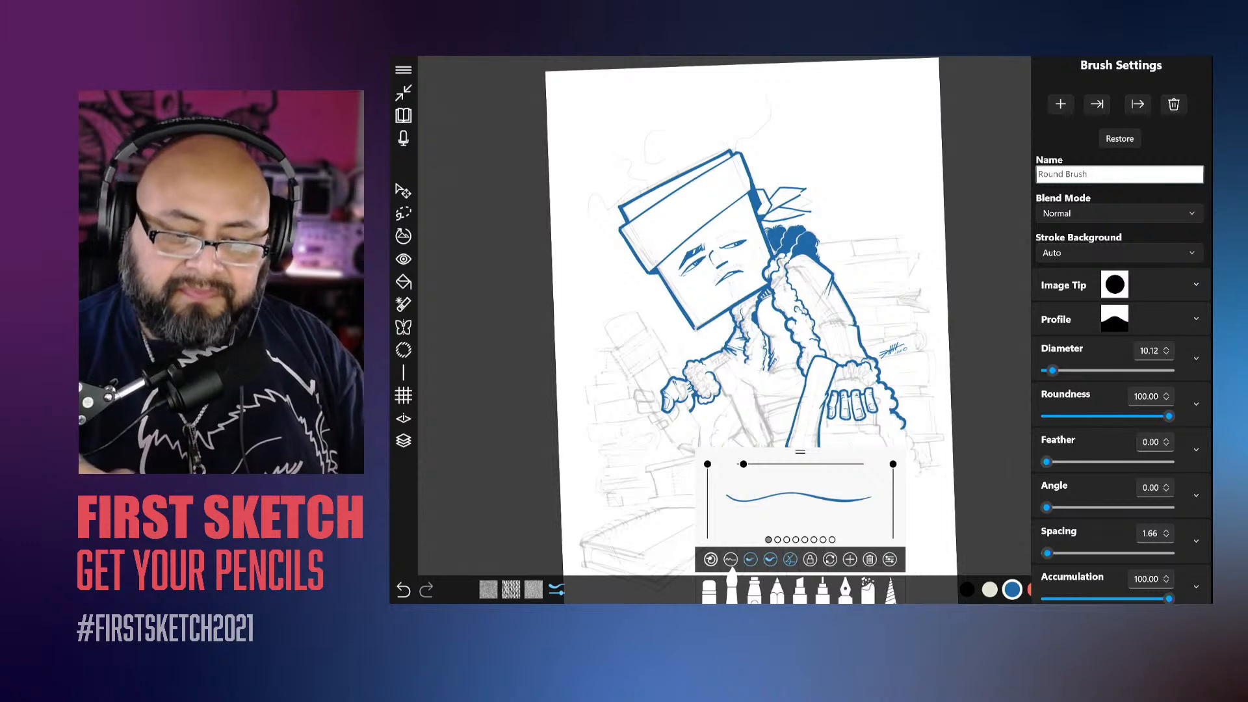
pyautogui.scroll(-3, 1122, 325)
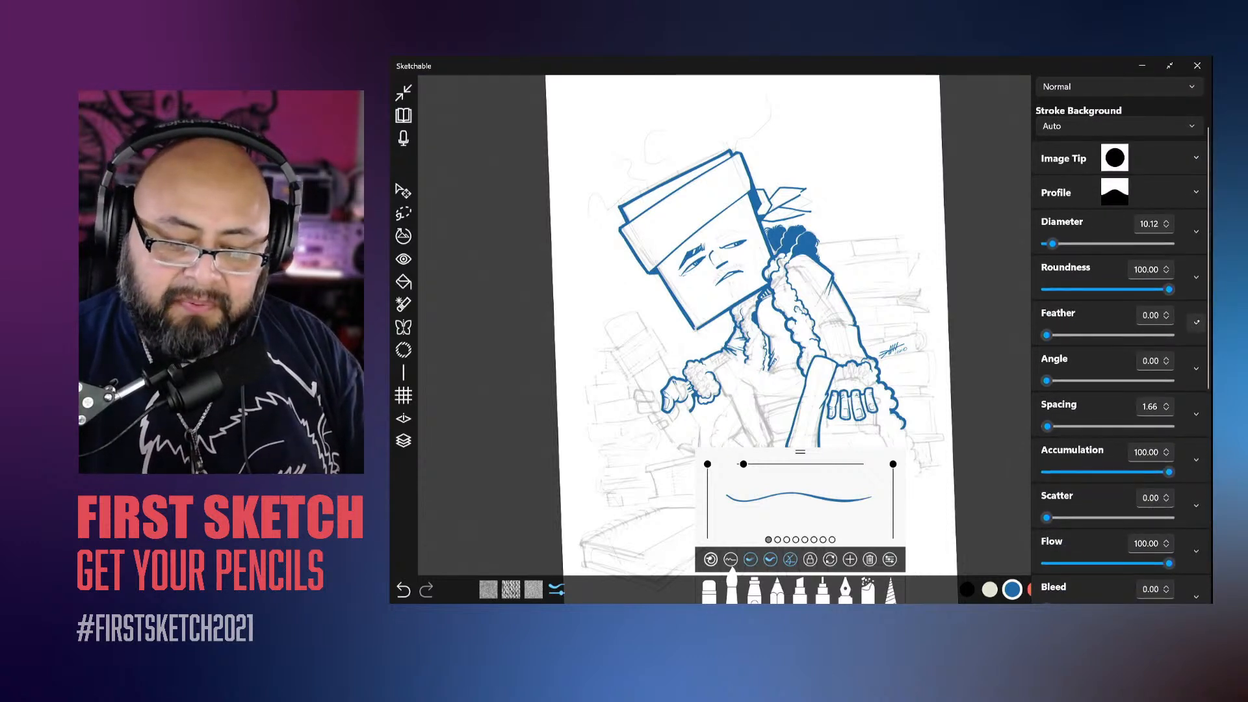
pyautogui.scroll(-5, 1122, 325)
pyautogui.scroll(-2, 1122, 325)
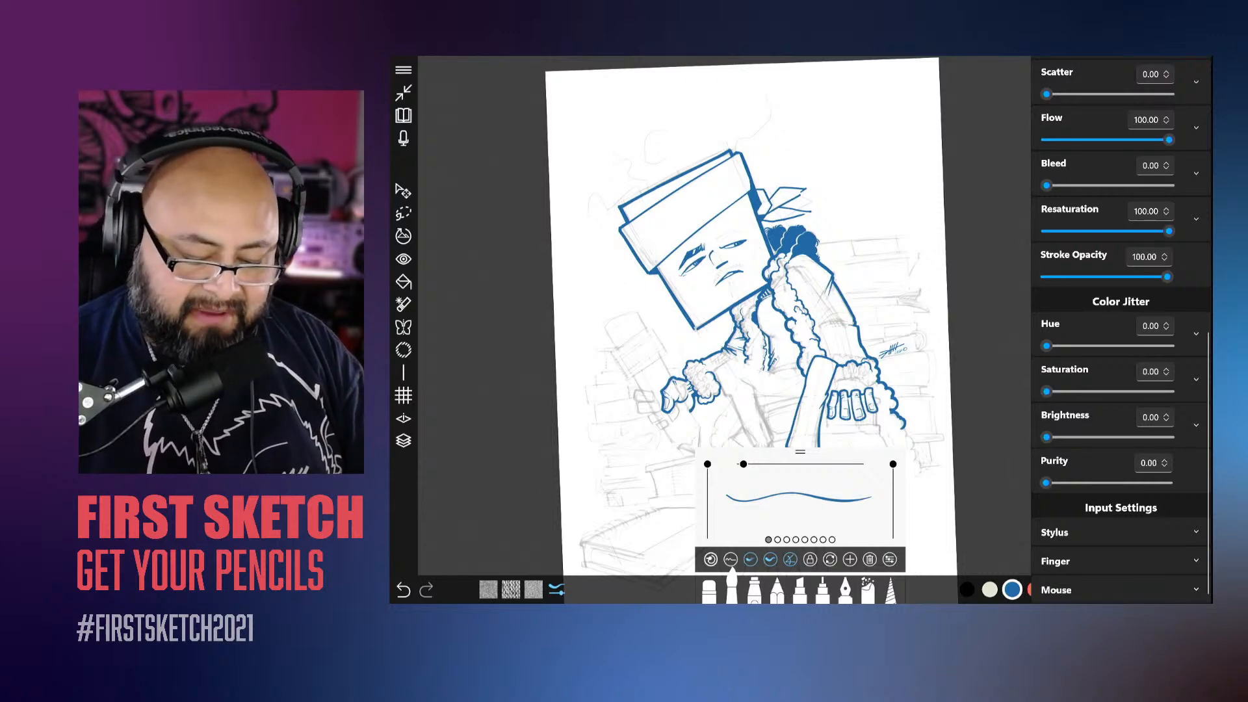
pyautogui.press('Escape')
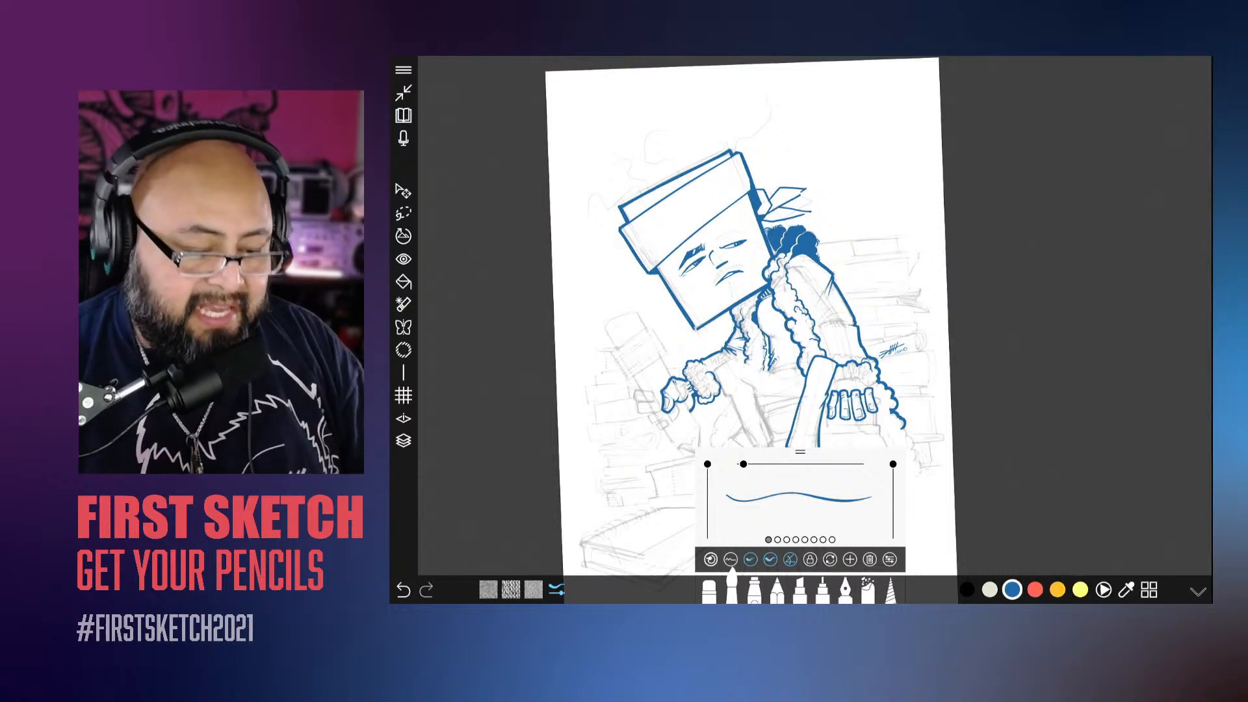
# Step: Thicken the outer edge of the upper headband tail with blue brush strokes
pyautogui.scroll(5, 816, 316)
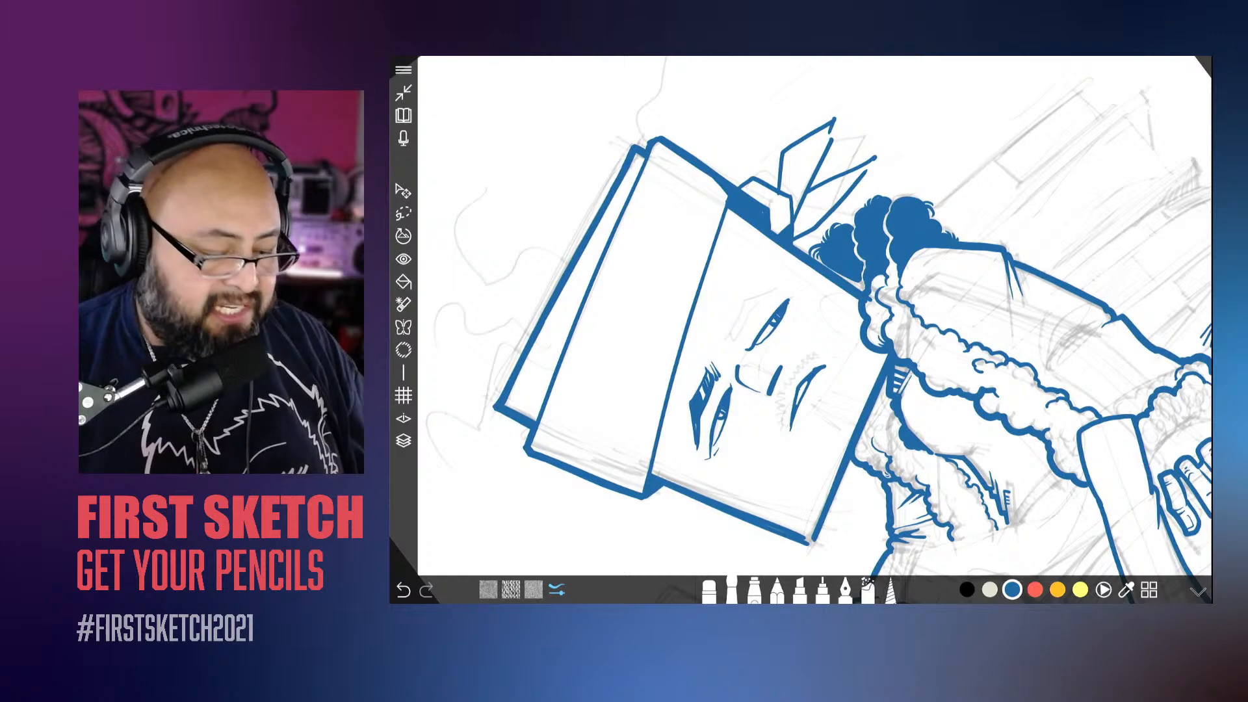
pyautogui.scroll(5, 815, 316)
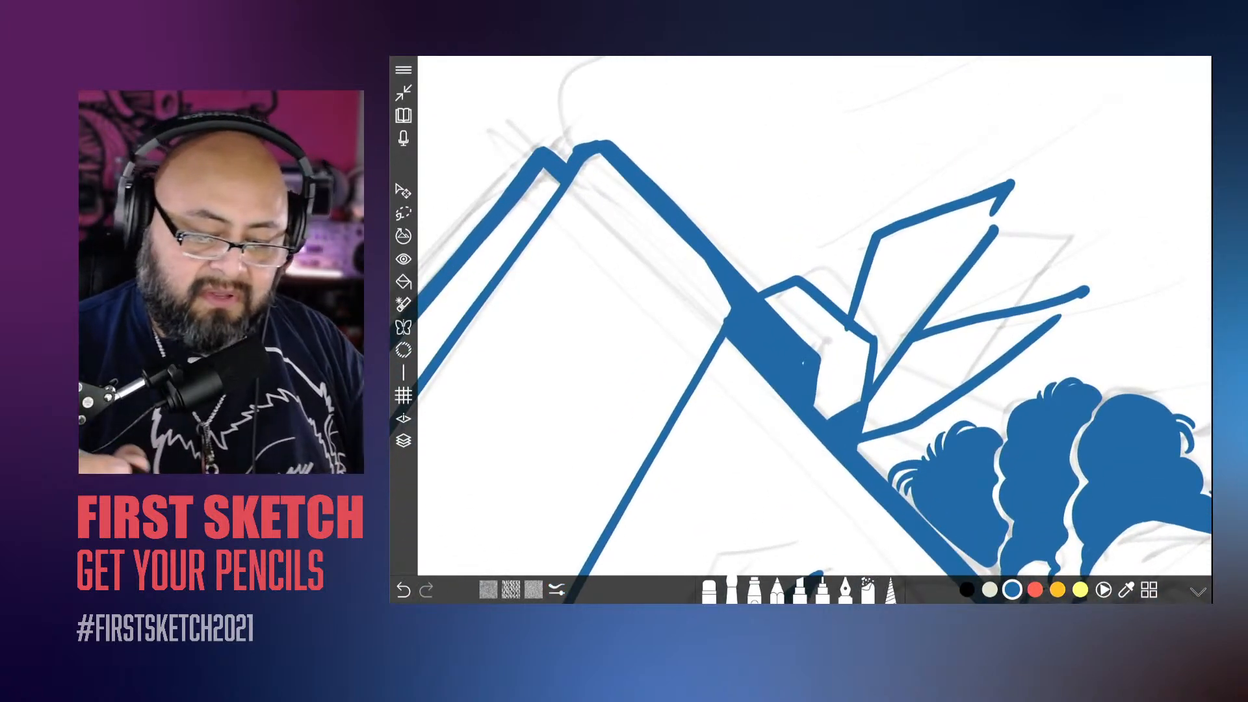
pyautogui.scroll(-10, 815, 316)
pyautogui.scroll(10, 815, 316)
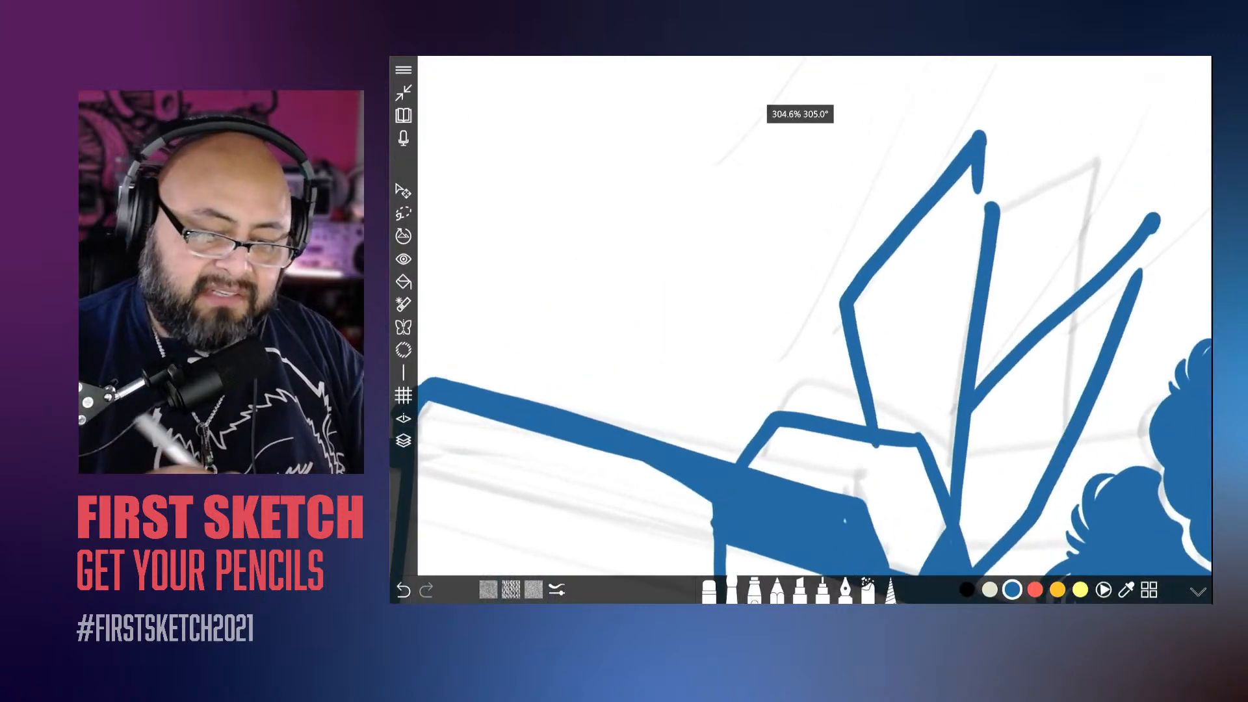
pyautogui.moveTo(986, 136)
pyautogui.mouseDown()
pyautogui.moveTo(835, 308)
pyautogui.moveTo(846, 406)
pyautogui.mouseUp()
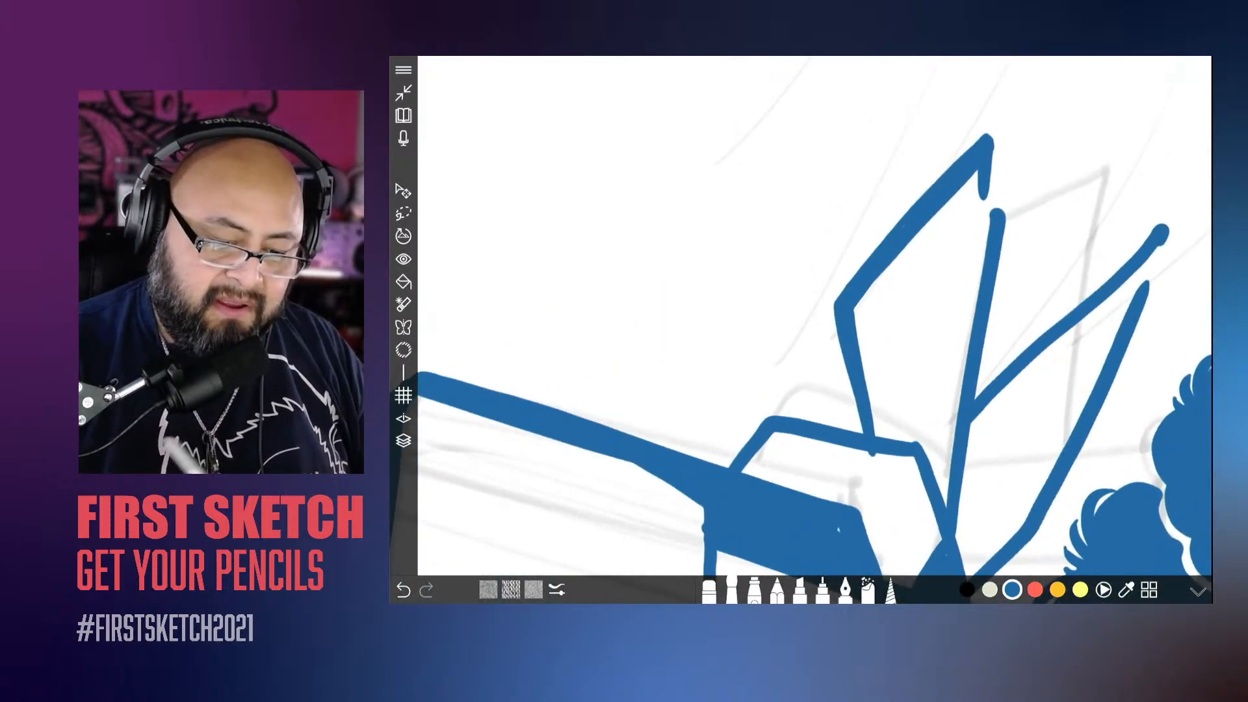
pyautogui.moveTo(838, 286); pyautogui.dragTo(862, 434)
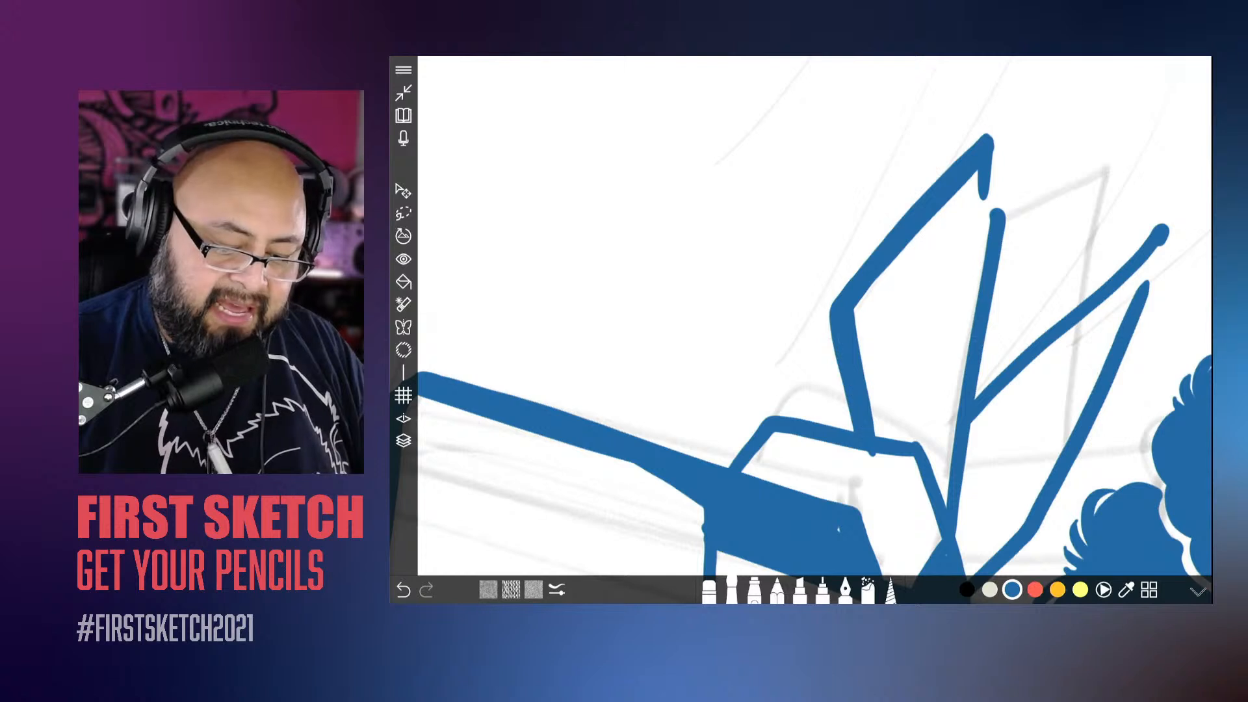
# Step: Thicken the outer outline of the headband knot where it meets the head
pyautogui.moveTo(904, 309); pyautogui.dragTo(816, 370)
pyautogui.moveTo(914, 303)
pyautogui.mouseDown()
pyautogui.moveTo(811, 364)
pyautogui.moveTo(825, 449)
pyautogui.mouseUp()
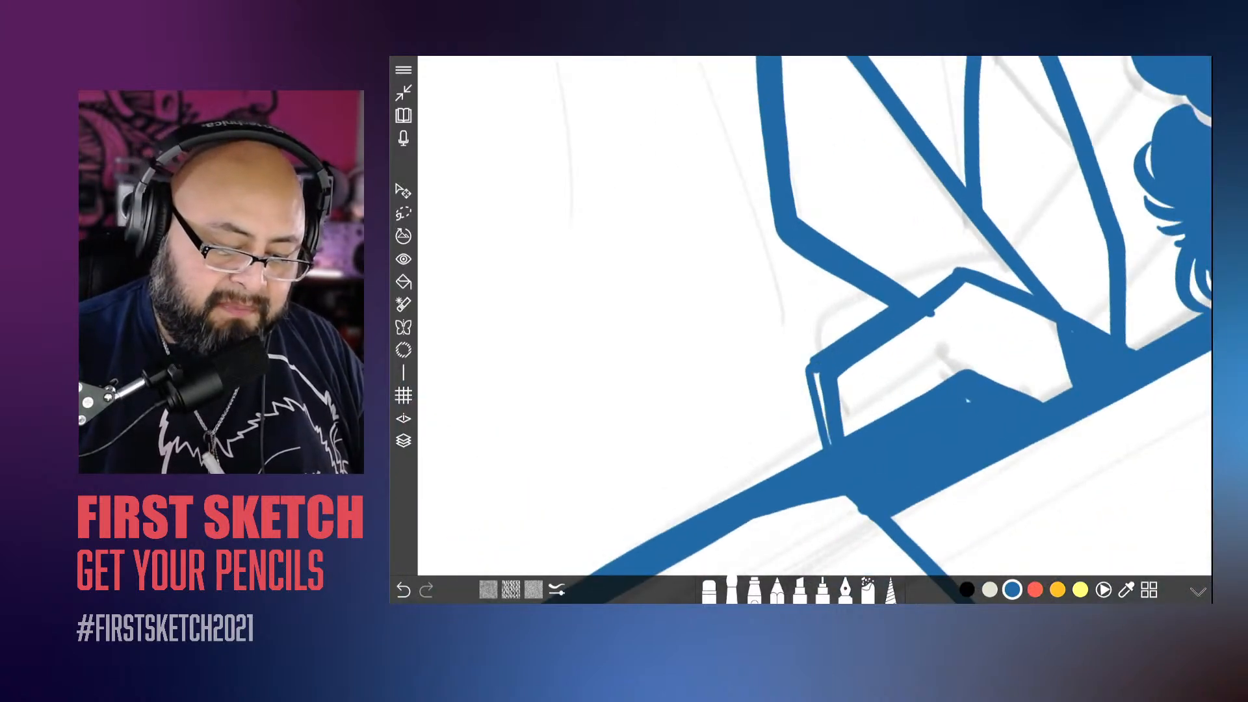
pyautogui.moveTo(816, 374)
pyautogui.mouseDown()
pyautogui.moveTo(831, 445)
pyautogui.moveTo(816, 439)
pyautogui.moveTo(806, 359)
pyautogui.mouseUp()
# Step: Close the open tip of the upper headband tail with short blue strokes forming a small notch
pyautogui.scroll(-3, 813, 325)
pyautogui.scroll(6, 812, 325)
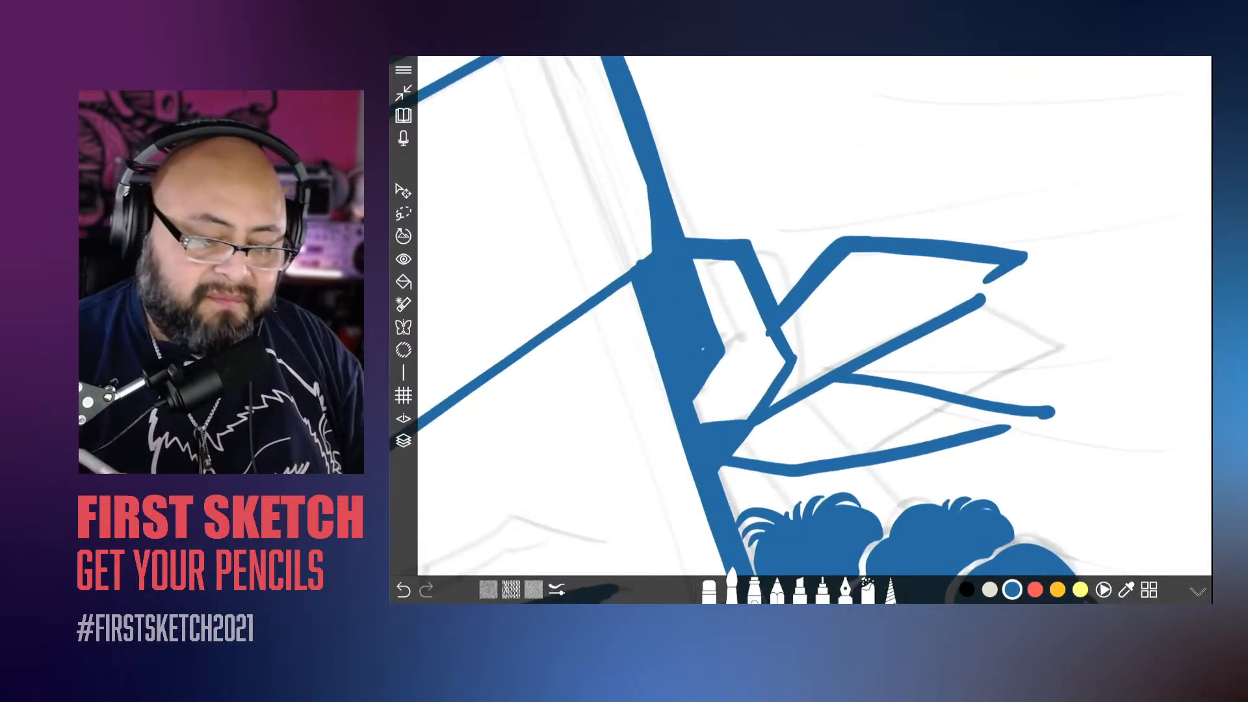
pyautogui.moveTo(956, 200); pyautogui.dragTo(917, 233)
pyautogui.moveTo(948, 200); pyautogui.dragTo(909, 231)
pyautogui.moveTo(944, 199); pyautogui.dragTo(917, 236)
pyautogui.moveTo(980, 199); pyautogui.dragTo(920, 250)
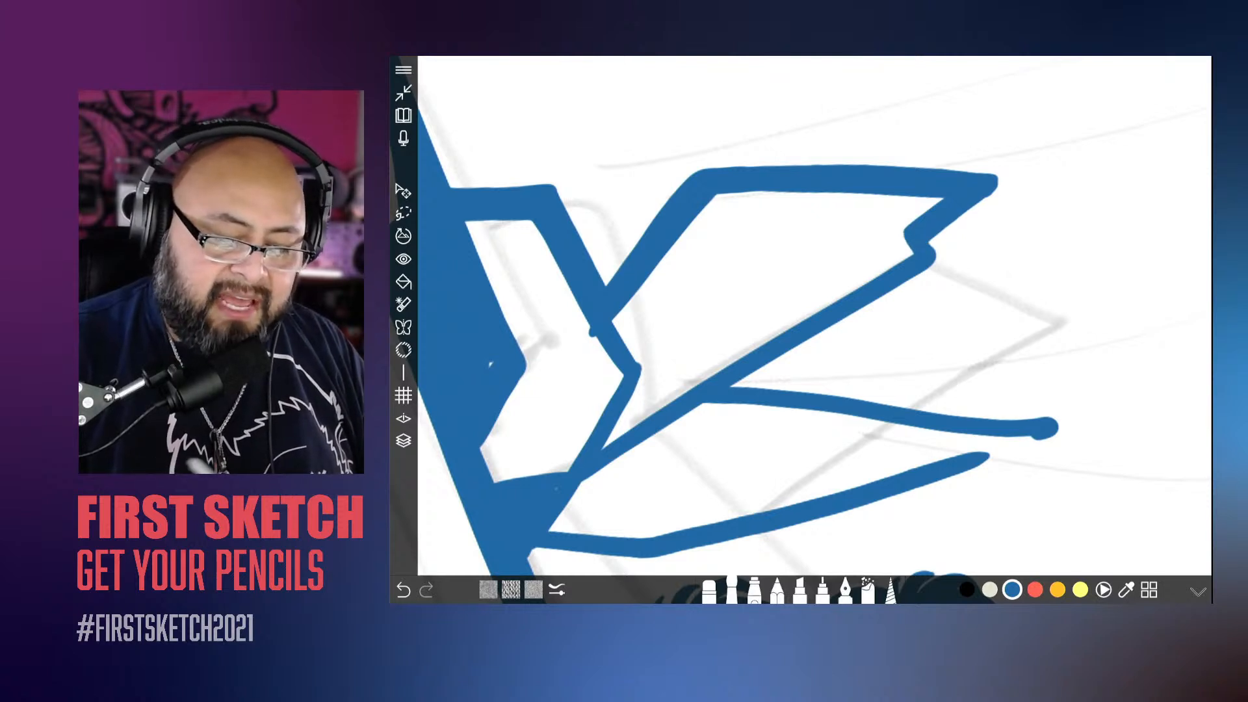
# Step: Draw a fold line inside the upper headband tail, running from its notched tip to a thickened hooked end
pyautogui.moveTo(693, 346); pyautogui.dragTo(758, 297)
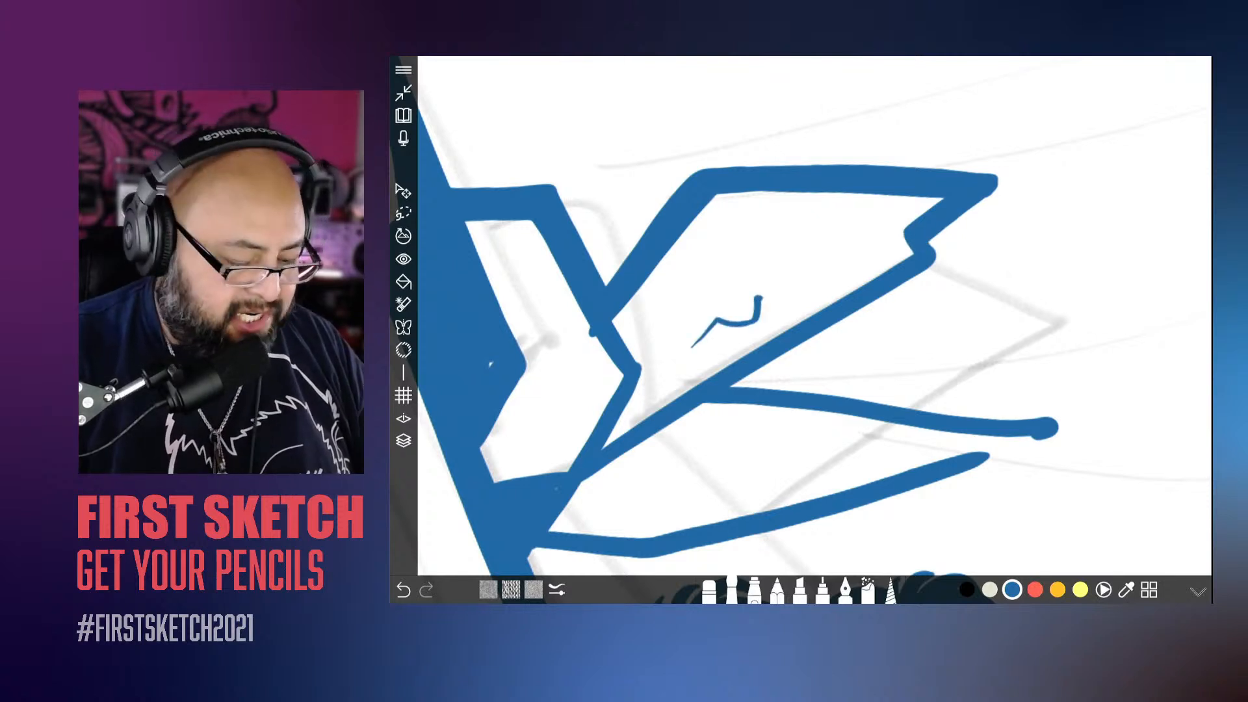
pyautogui.hotkey('ctrl', 'z')
pyautogui.moveTo(907, 239); pyautogui.dragTo(699, 312)
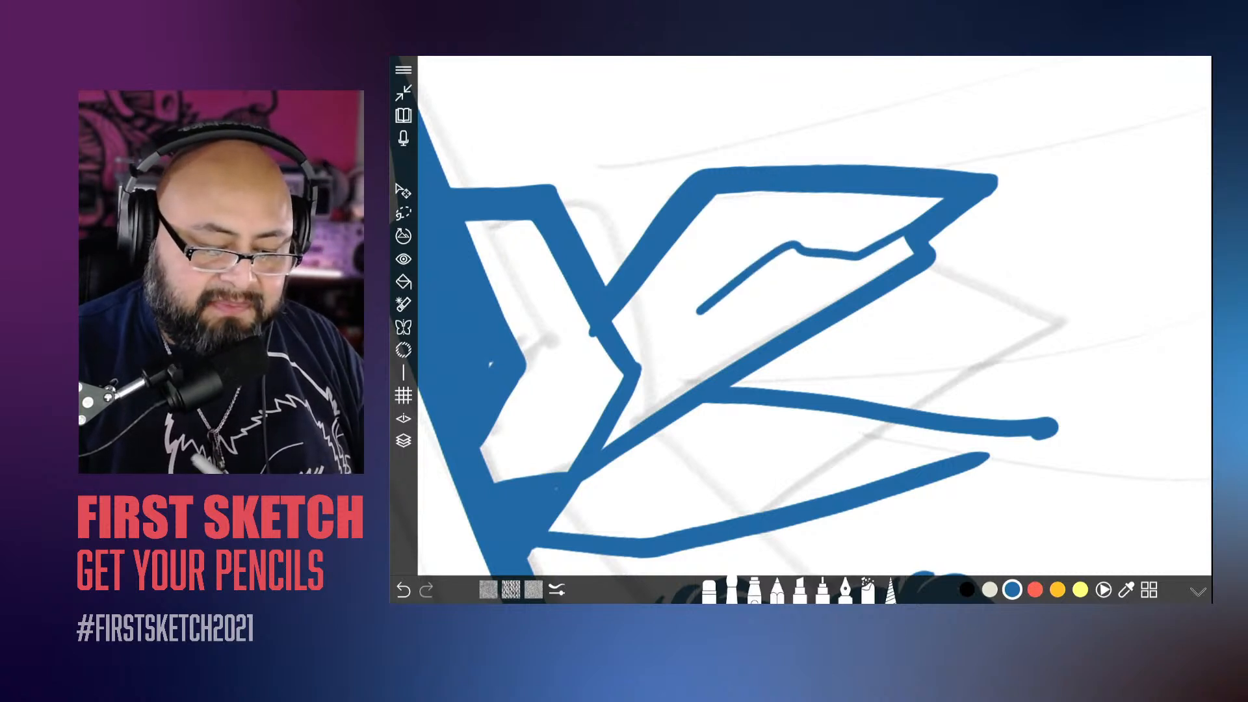
pyautogui.moveTo(783, 285)
pyautogui.mouseDown()
pyautogui.moveTo(717, 323)
pyautogui.moveTo(702, 312)
pyautogui.moveTo(727, 295)
pyautogui.moveTo(701, 330)
pyautogui.mouseUp()
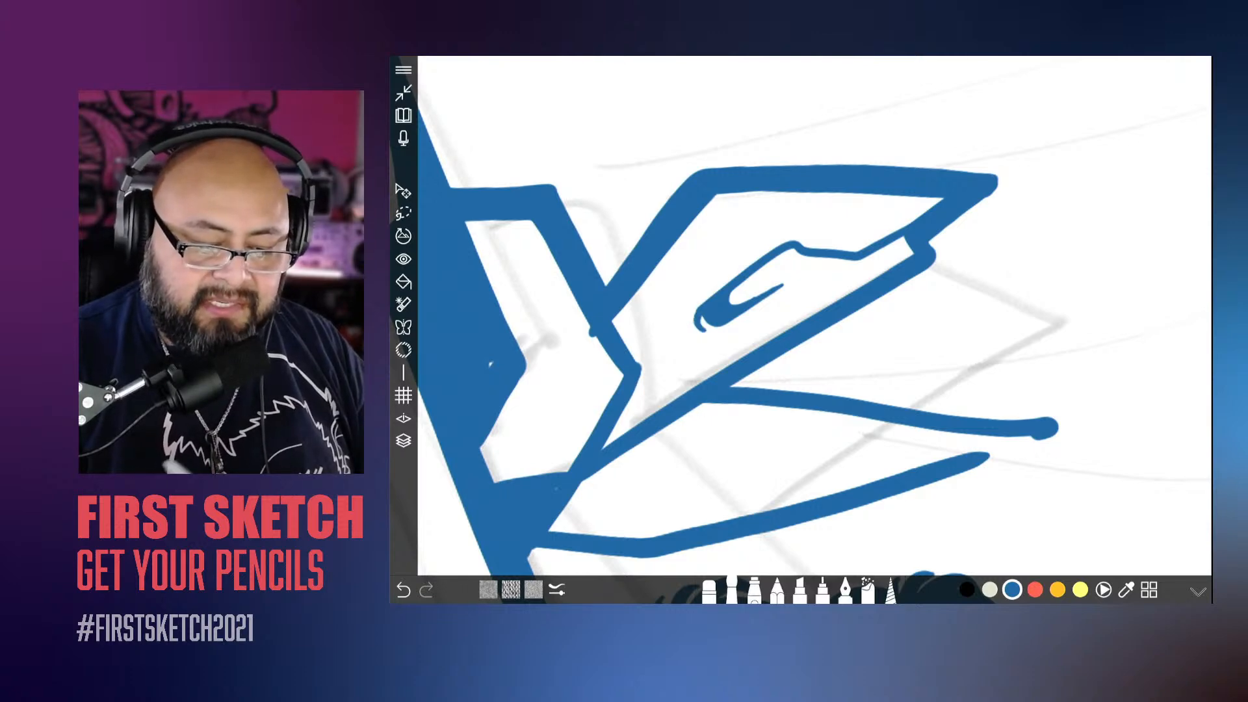
# Step: Close the open tip of the lower headband tail and thicken the tail's lower edge down to the knot
pyautogui.scroll(-10, 728, 325)
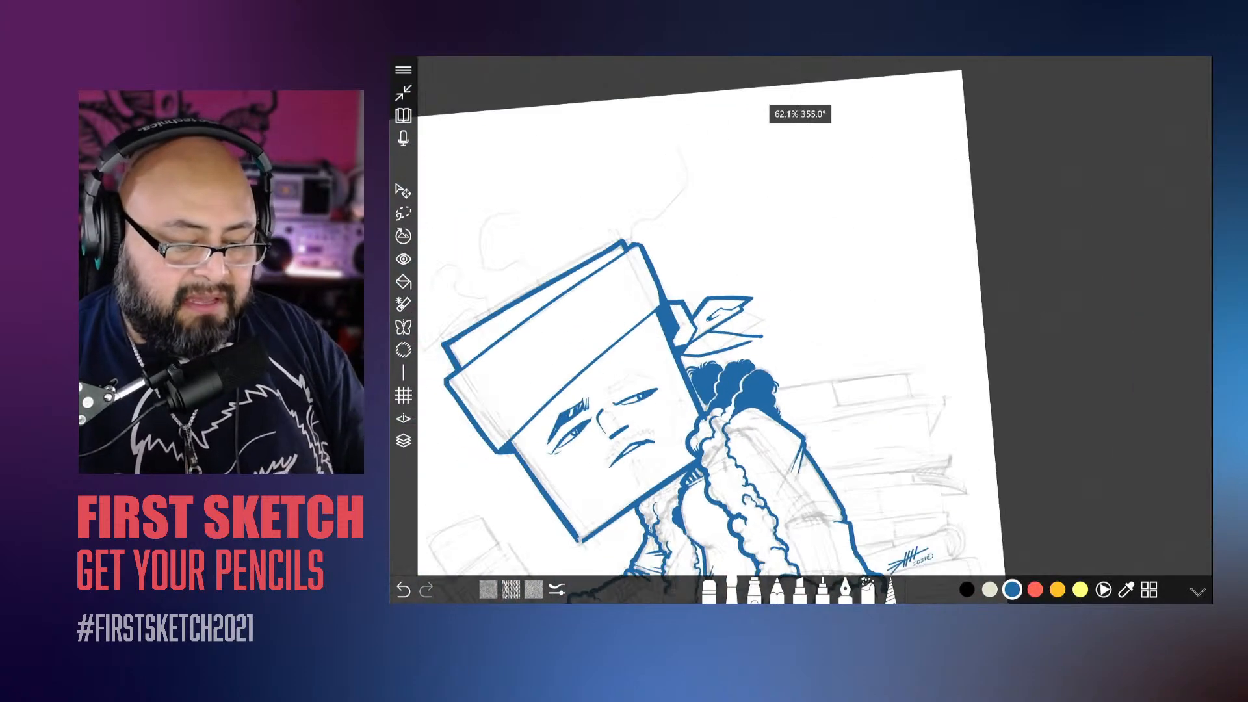
pyautogui.moveTo(748, 455); pyautogui.dragTo(783, 309)
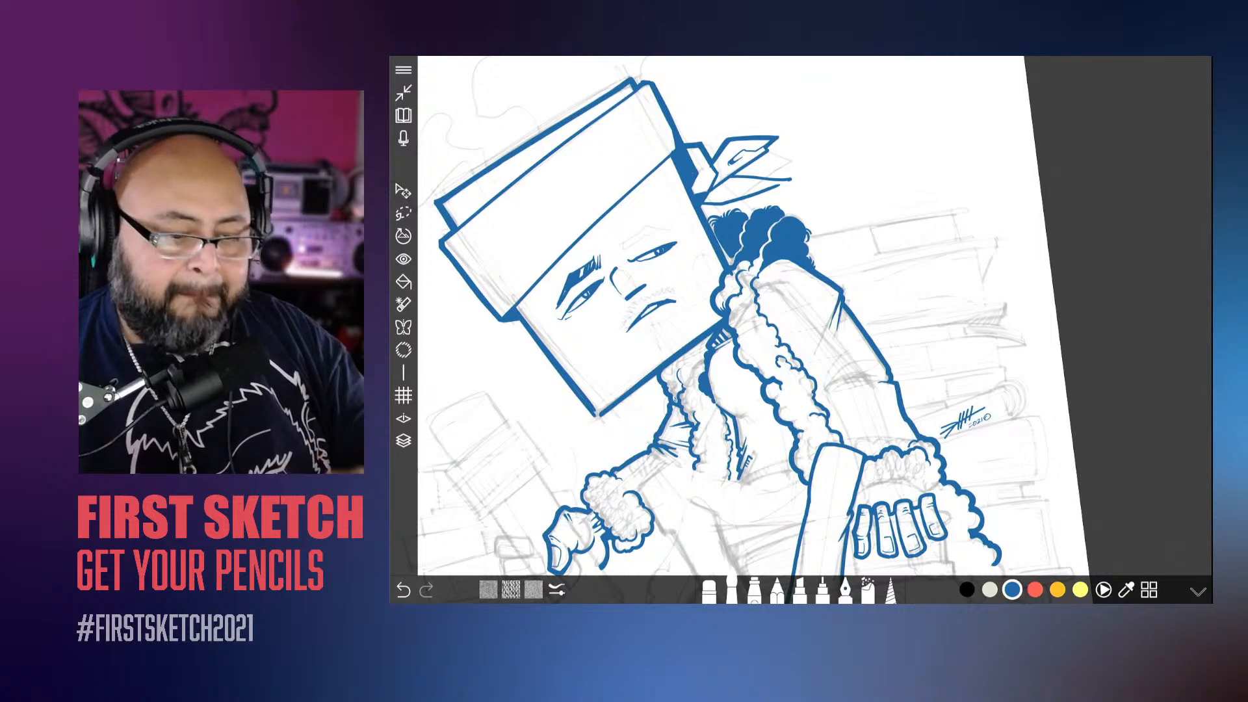
pyautogui.scroll(10, 747, 182)
pyautogui.scroll(1, 728, 156)
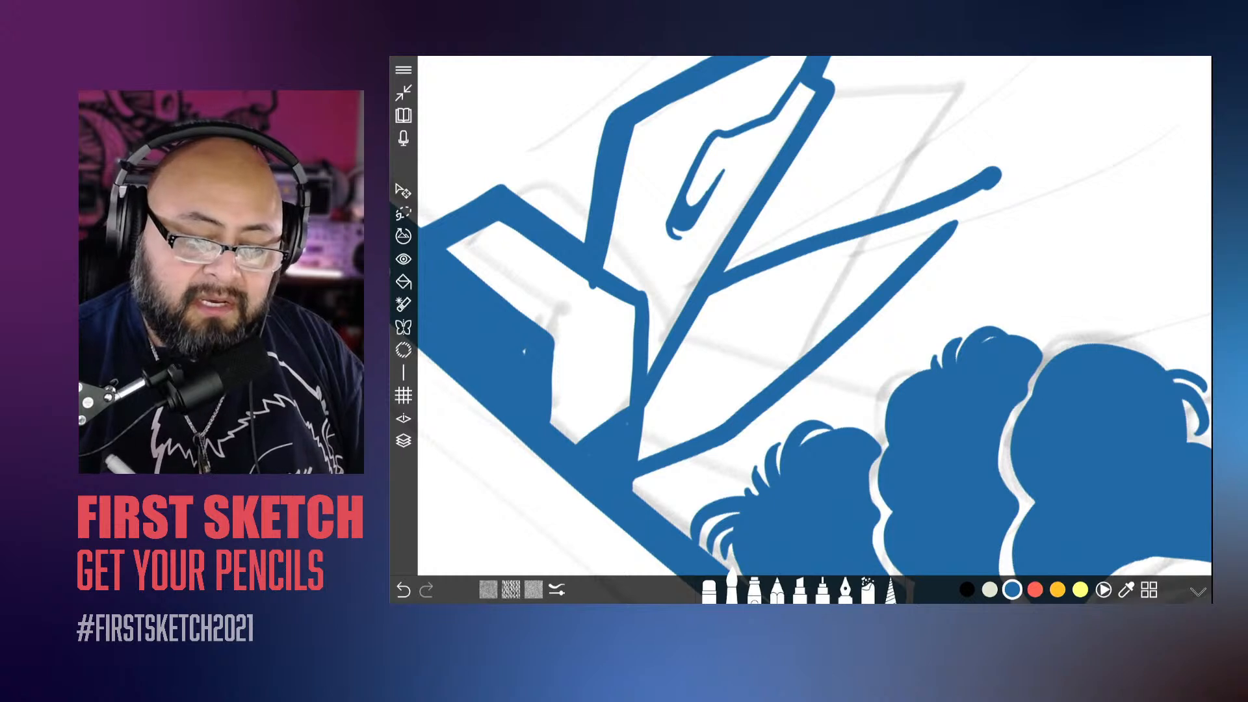
pyautogui.moveTo(994, 186); pyautogui.dragTo(953, 228)
pyautogui.moveTo(991, 188)
pyautogui.mouseDown()
pyautogui.moveTo(980, 247)
pyautogui.moveTo(944, 245)
pyautogui.moveTo(891, 299)
pyautogui.mouseUp()
pyautogui.moveTo(816, 325); pyautogui.dragTo(810, 245)
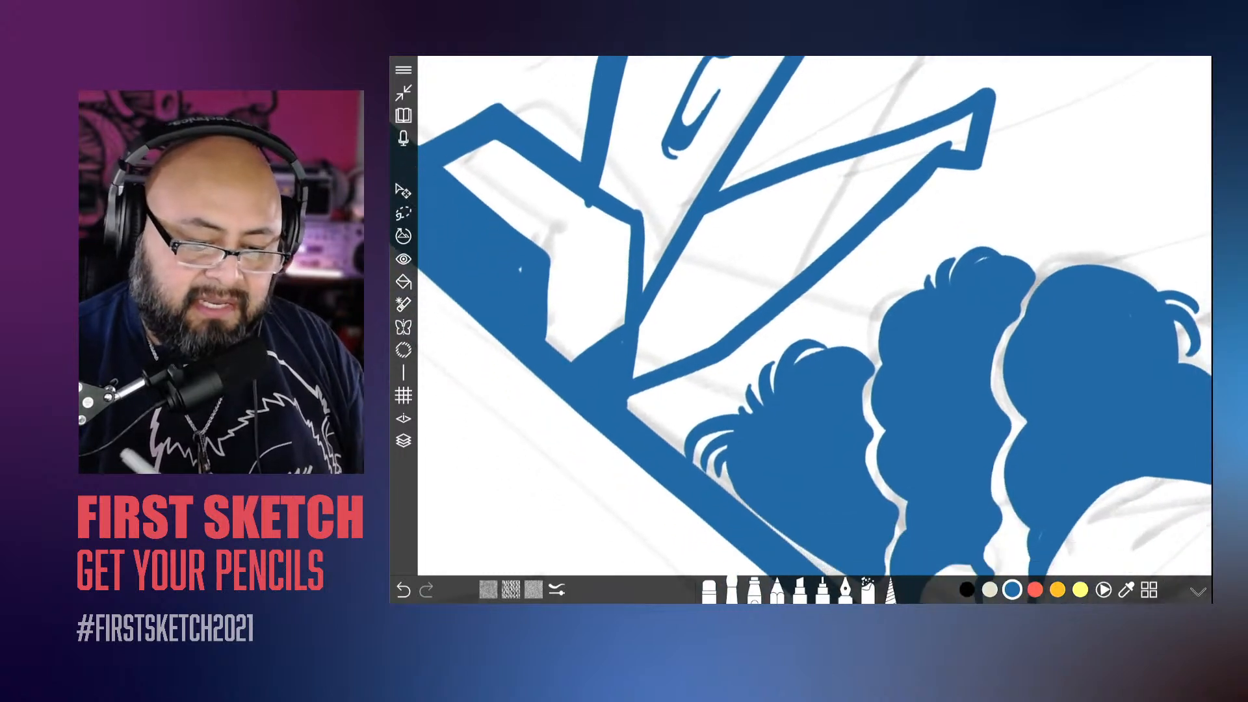
pyautogui.moveTo(942, 168)
pyautogui.mouseDown()
pyautogui.moveTo(726, 361)
pyautogui.moveTo(629, 402)
pyautogui.mouseUp()
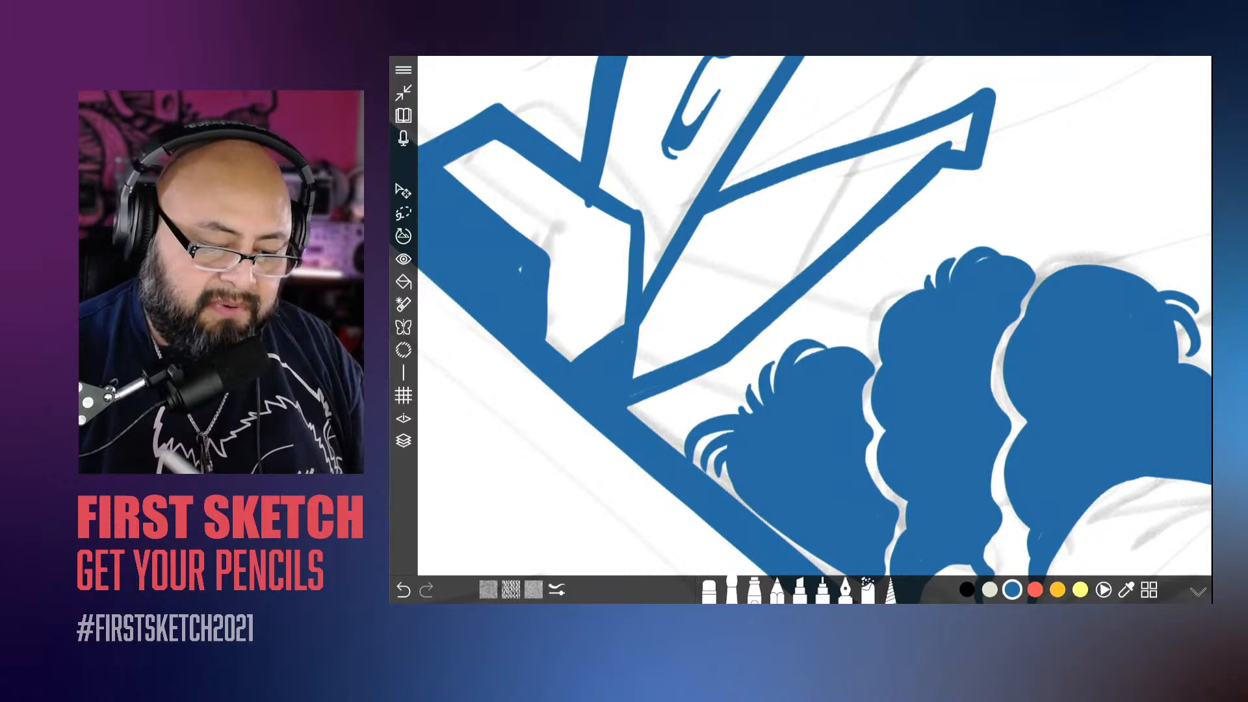
# Step: Draw a fold line inside the lower headband tail, starting at the knot and ending in a thickened hook
pyautogui.moveTo(822, 216)
pyautogui.mouseDown()
pyautogui.moveTo(751, 243)
pyautogui.moveTo(634, 377)
pyautogui.mouseUp()
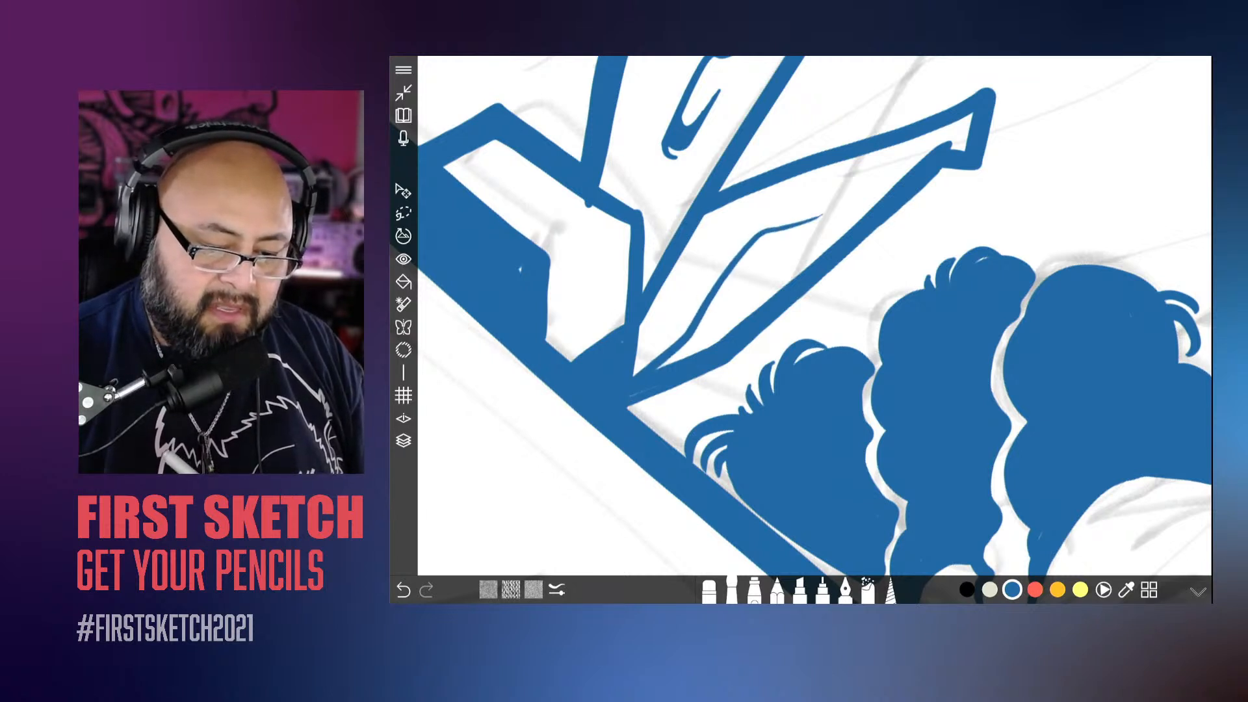
pyautogui.moveTo(819, 218)
pyautogui.mouseDown()
pyautogui.moveTo(737, 268)
pyautogui.moveTo(656, 369)
pyautogui.mouseUp()
pyautogui.moveTo(729, 276); pyautogui.dragTo(639, 391)
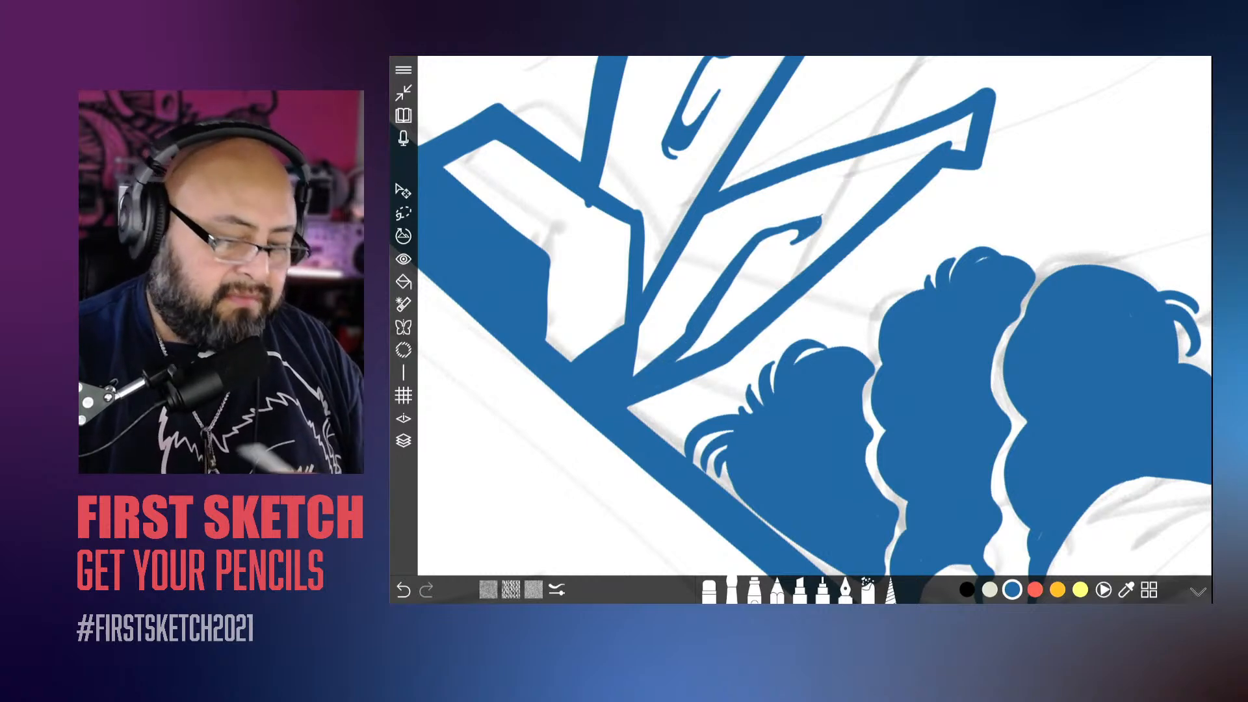
# Step: Erase the stray line end that sticks out of the knot's outline into its white interior
pyautogui.scroll(-3, 814, 316)
pyautogui.scroll(5, 815, 316)
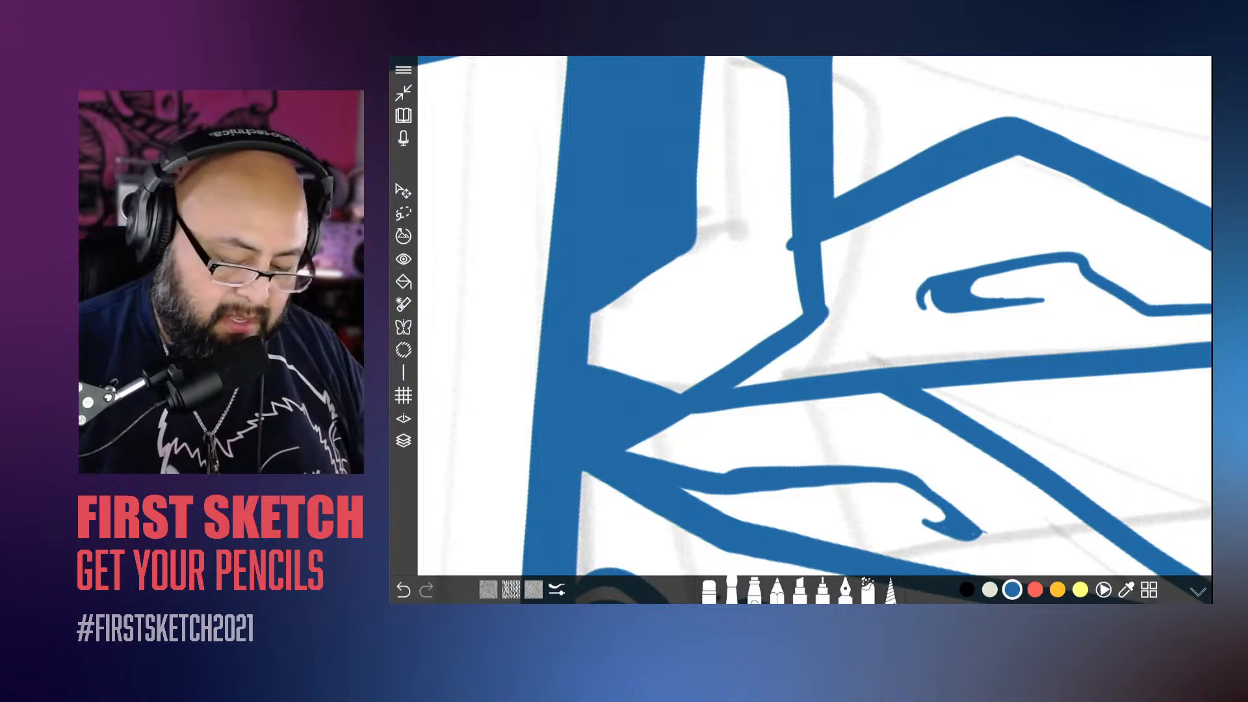
pyautogui.click(709, 591)
pyautogui.moveTo(789, 229); pyautogui.dragTo(792, 271)
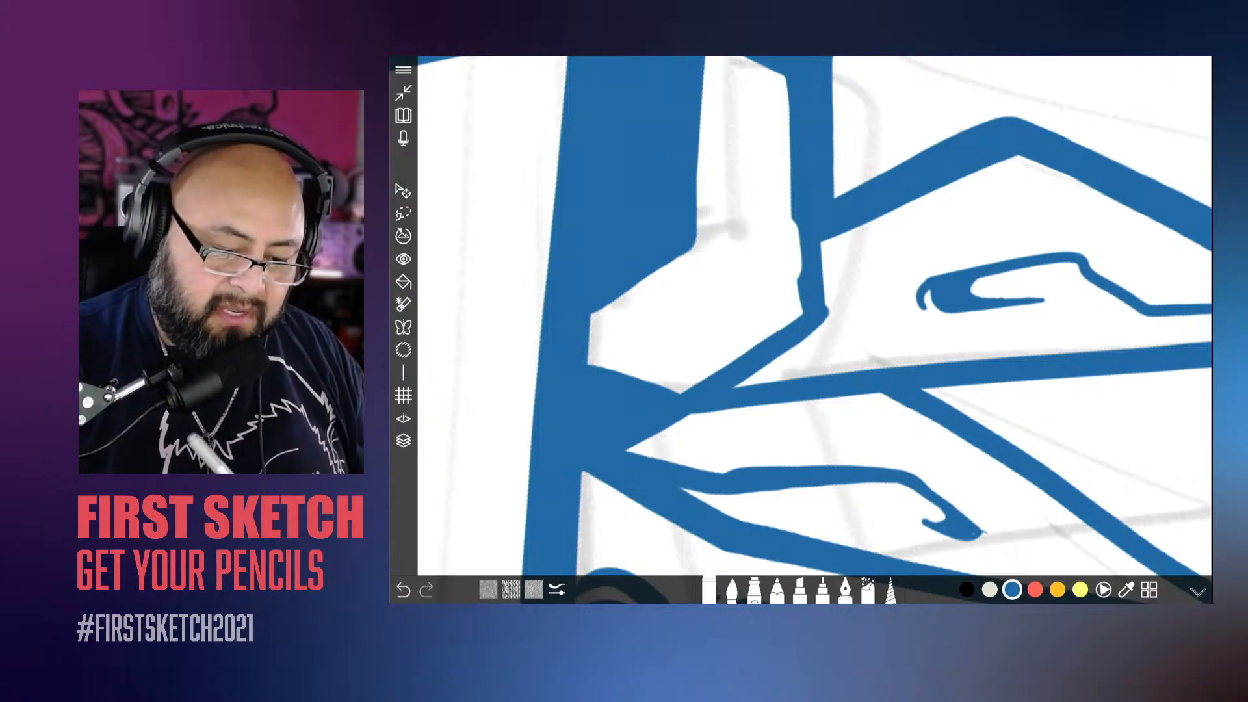
# Step: Undo the last stroke on the knot's outline and erase the small bump there with a size 14.6 eraser
pyautogui.hotkey('ctrl', 'z')
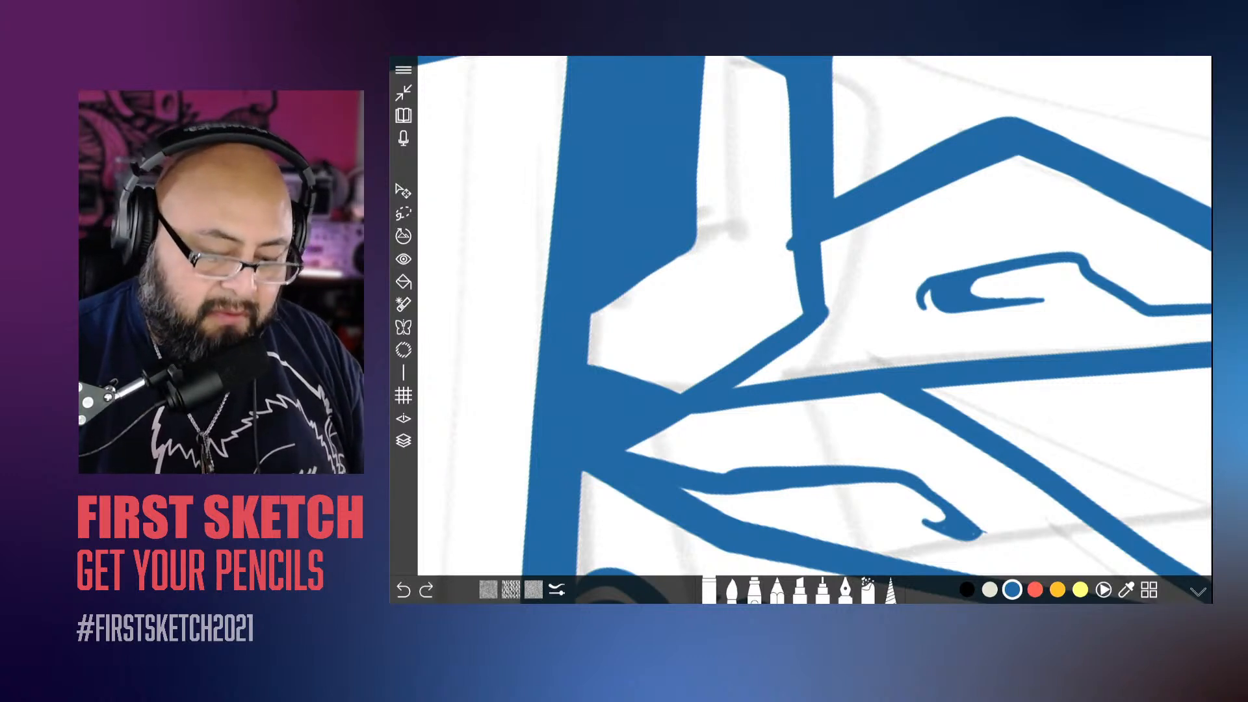
pyautogui.click(709, 590)
pyautogui.moveTo(756, 464); pyautogui.dragTo(746, 464)
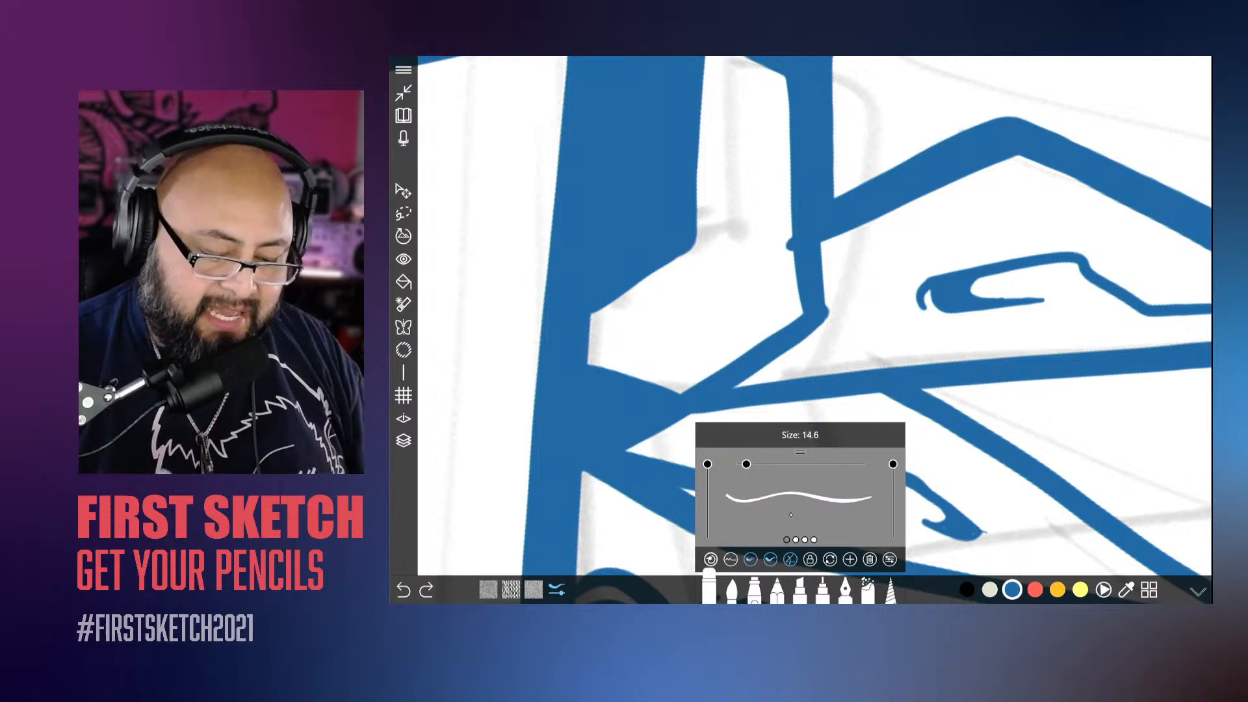
pyautogui.click(785, 246)
pyautogui.moveTo(790, 226); pyautogui.dragTo(794, 263)
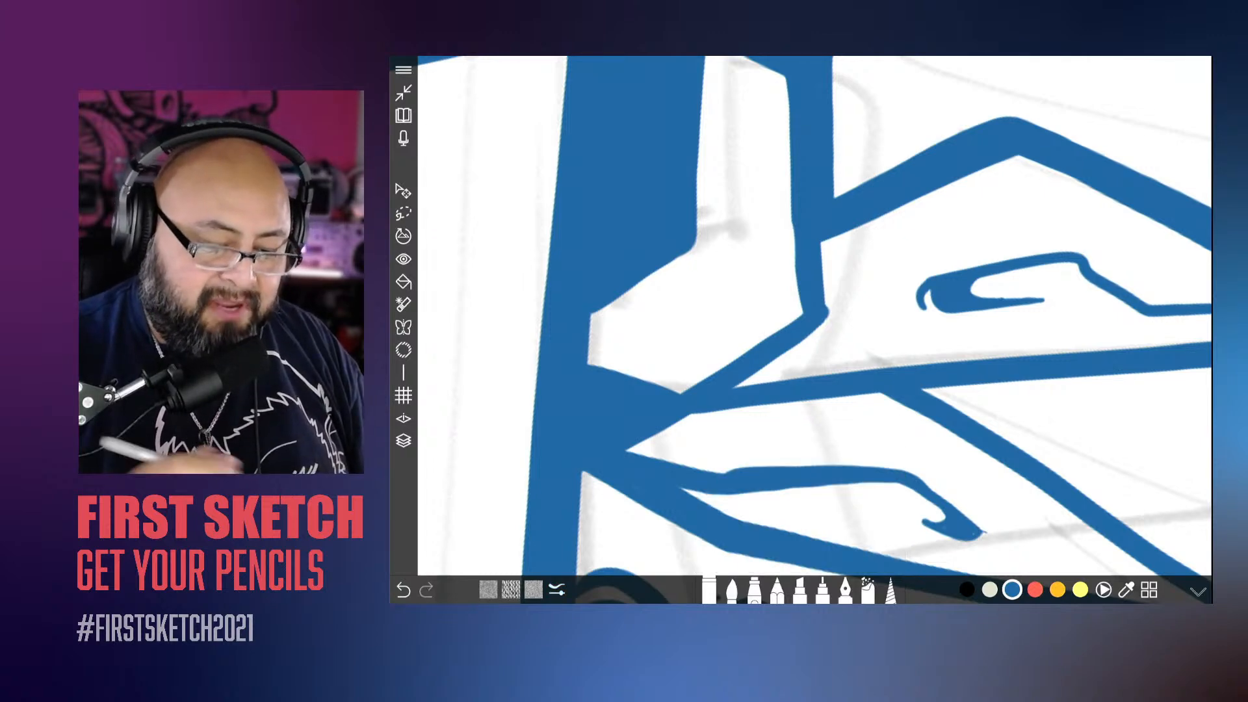
# Step: Thicken the top edge line of the box head from one corner to the other
pyautogui.scroll(-10, 815, 315)
pyautogui.scroll(10, 815, 316)
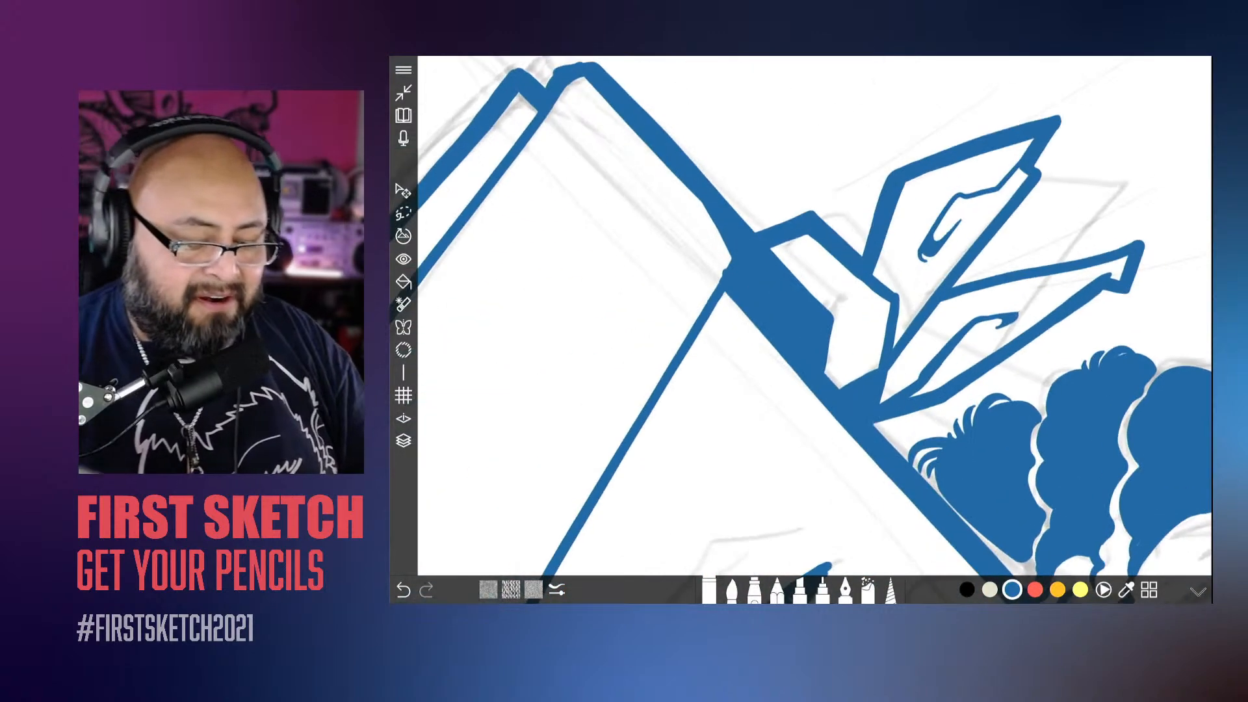
pyautogui.moveTo(786, 297); pyautogui.dragTo(754, 353)
pyautogui.scroll(-10, 813, 319)
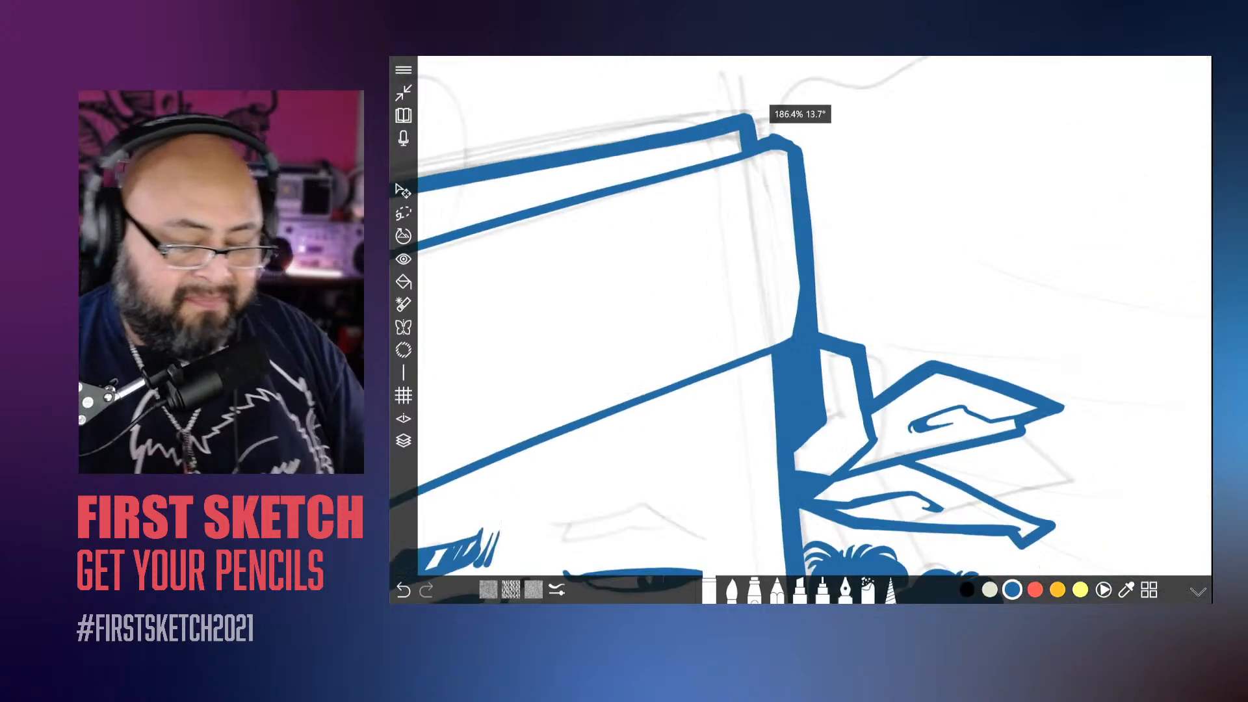
pyautogui.scroll(-5, 813, 319)
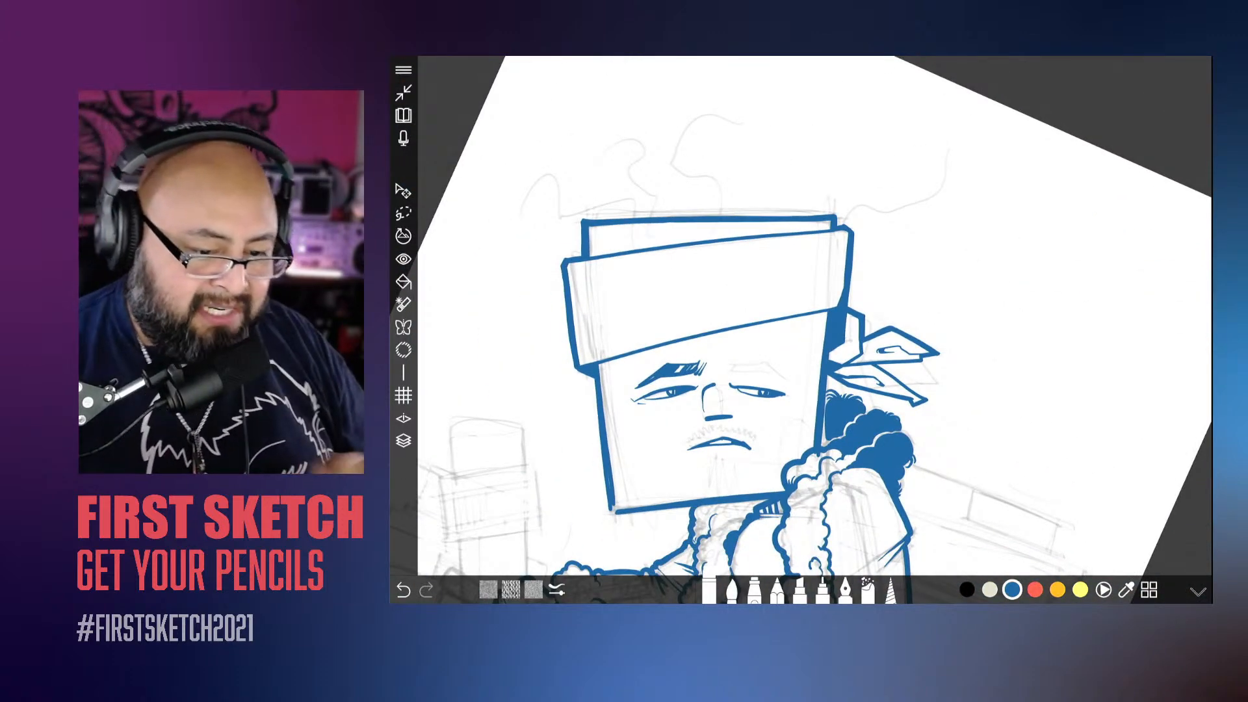
pyautogui.scroll(4, 815, 315)
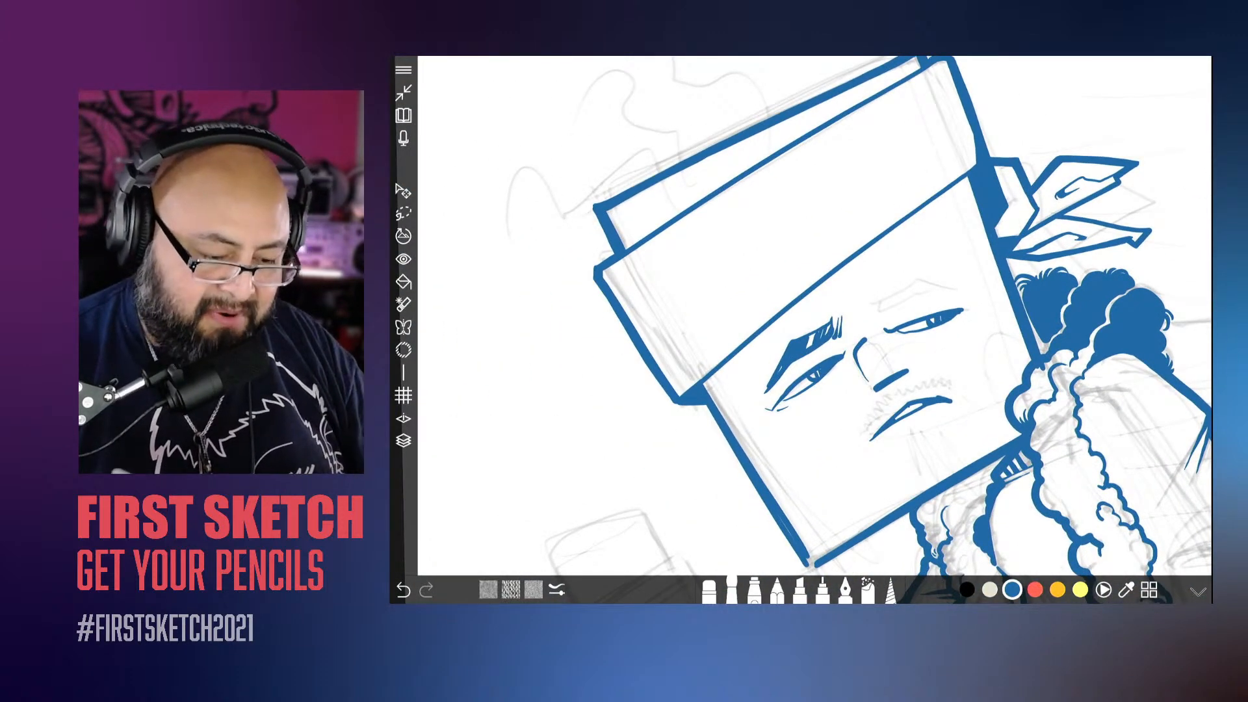
pyautogui.scroll(6, 528, 267)
pyautogui.scroll(-4, 814, 315)
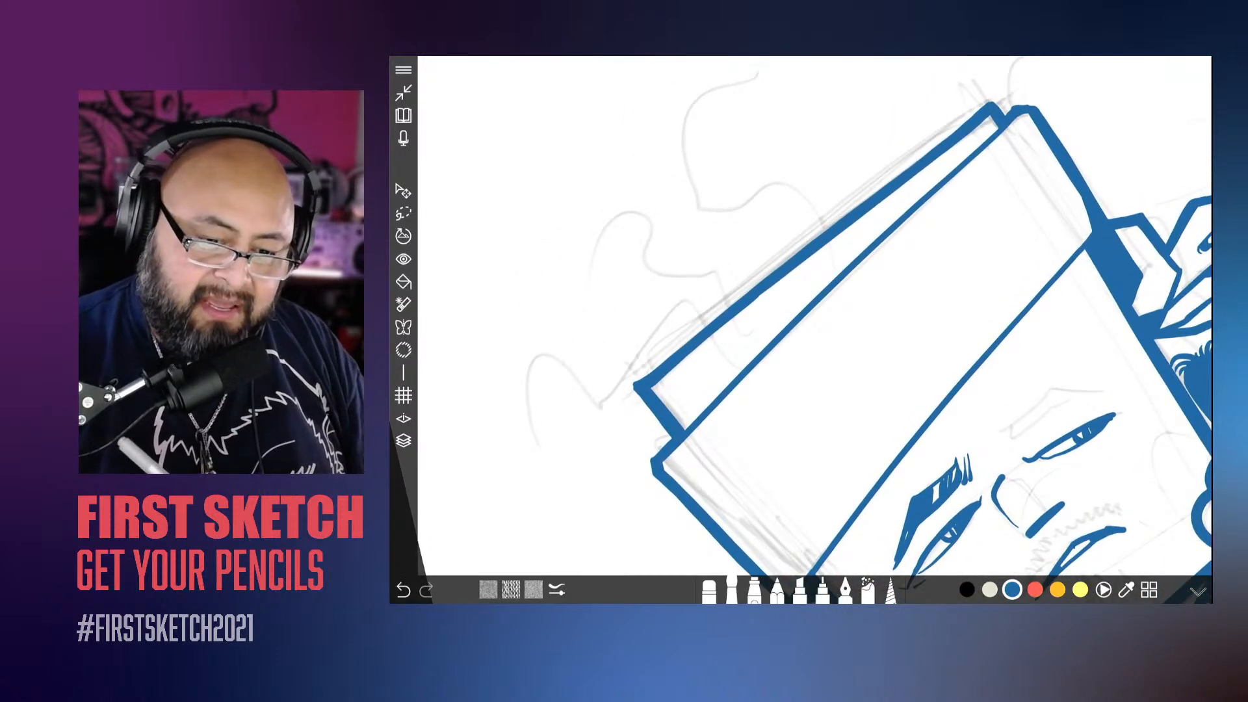
pyautogui.moveTo(972, 117); pyautogui.dragTo(637, 382)
pyautogui.moveTo(794, 256); pyautogui.dragTo(920, 158)
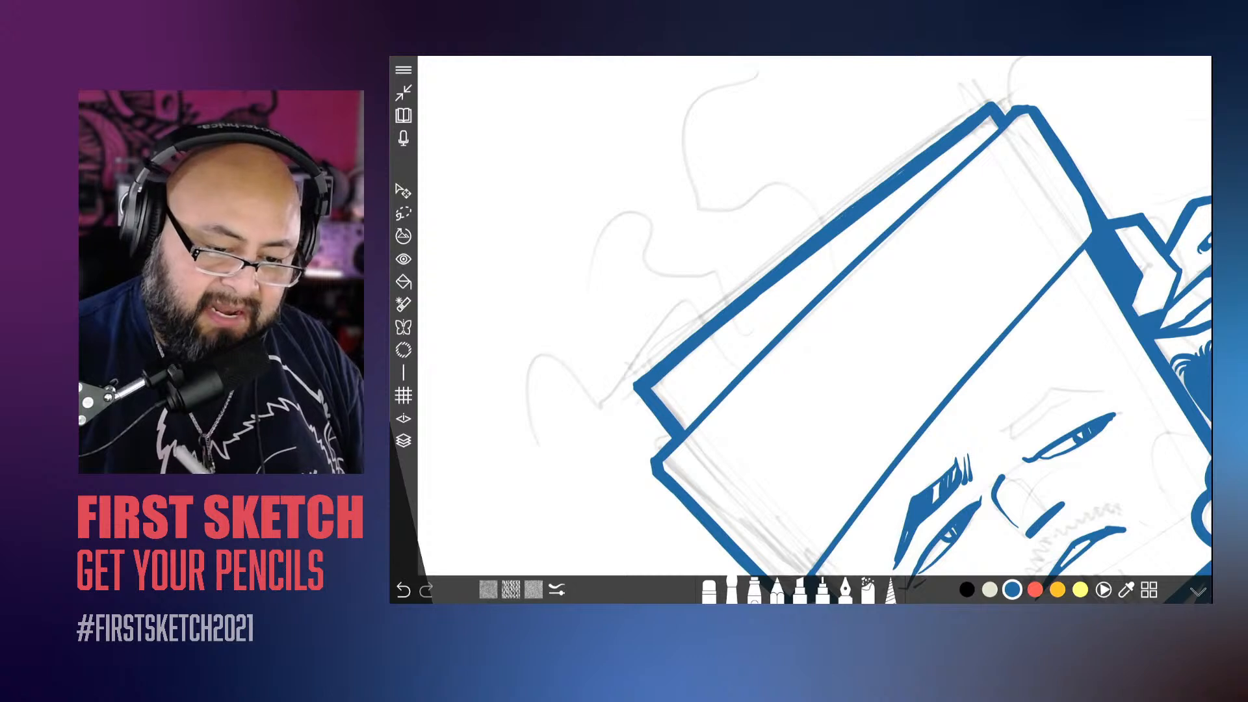
# Step: Thicken the short side edge of the box head between its top corner and the headband, redoing the first attempt
pyautogui.scroll(5, 815, 316)
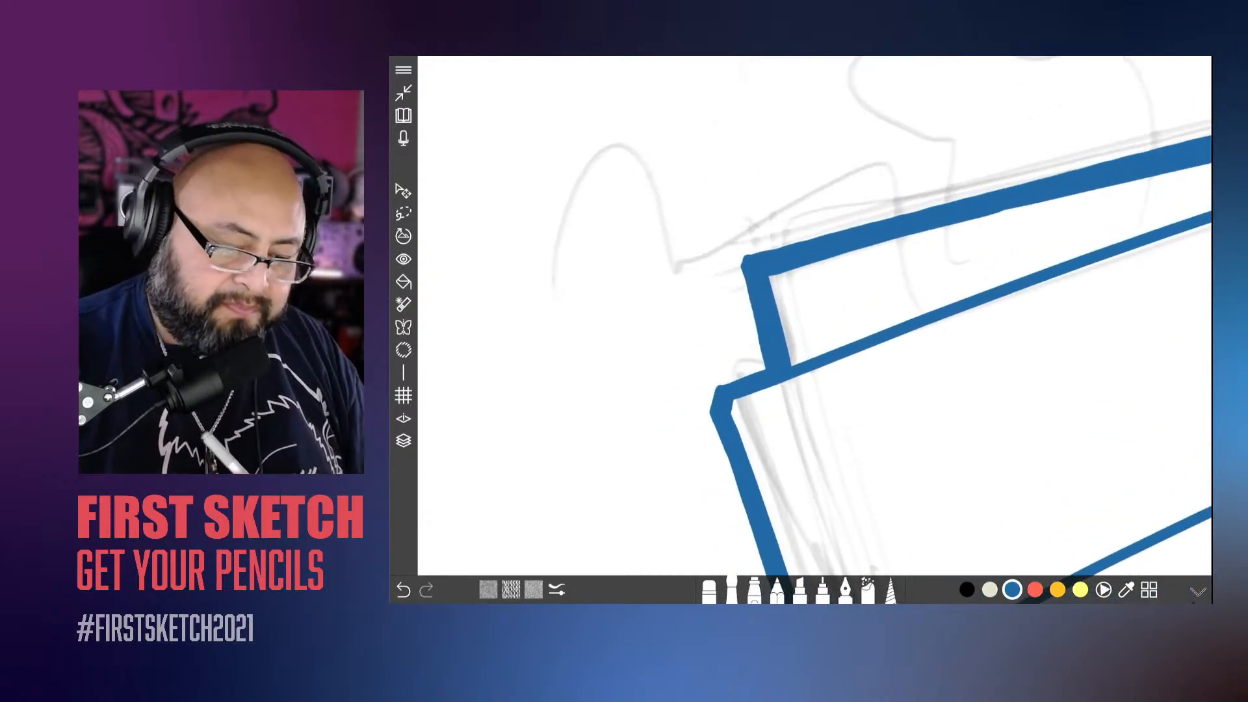
pyautogui.moveTo(741, 264); pyautogui.dragTo(757, 361)
pyautogui.moveTo(753, 306); pyautogui.dragTo(763, 367)
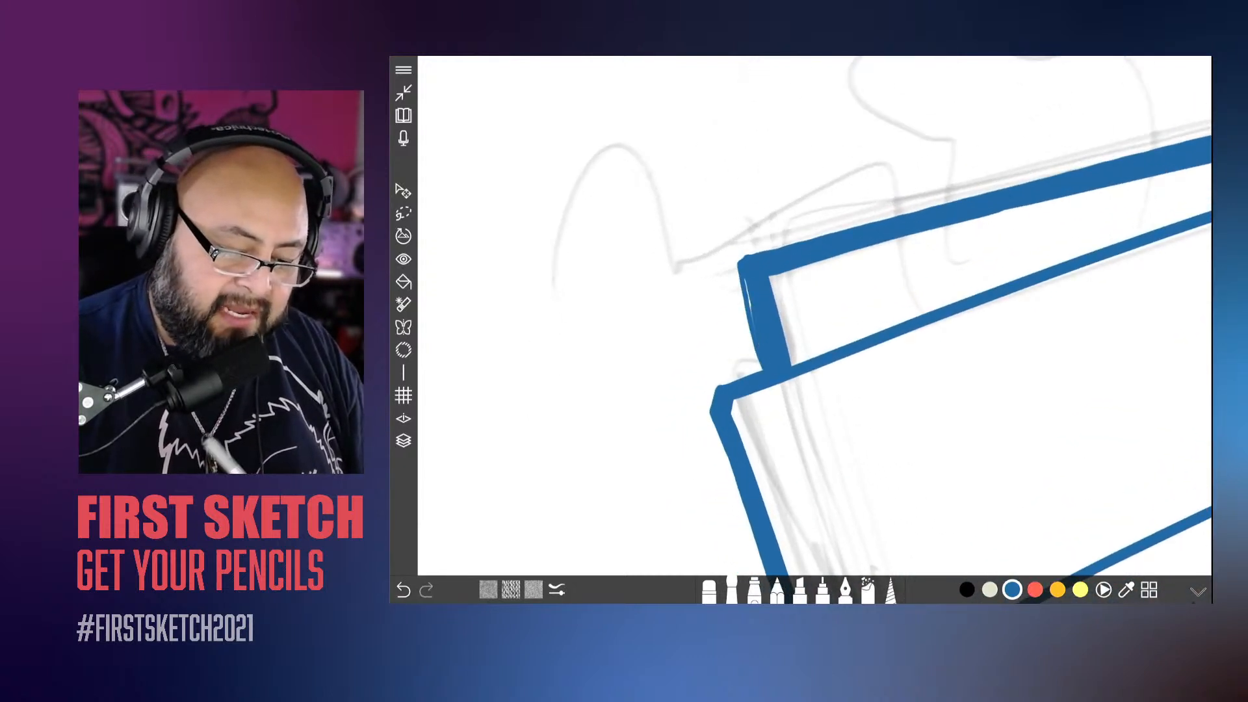
pyautogui.hotkey('ctrl', 'z')
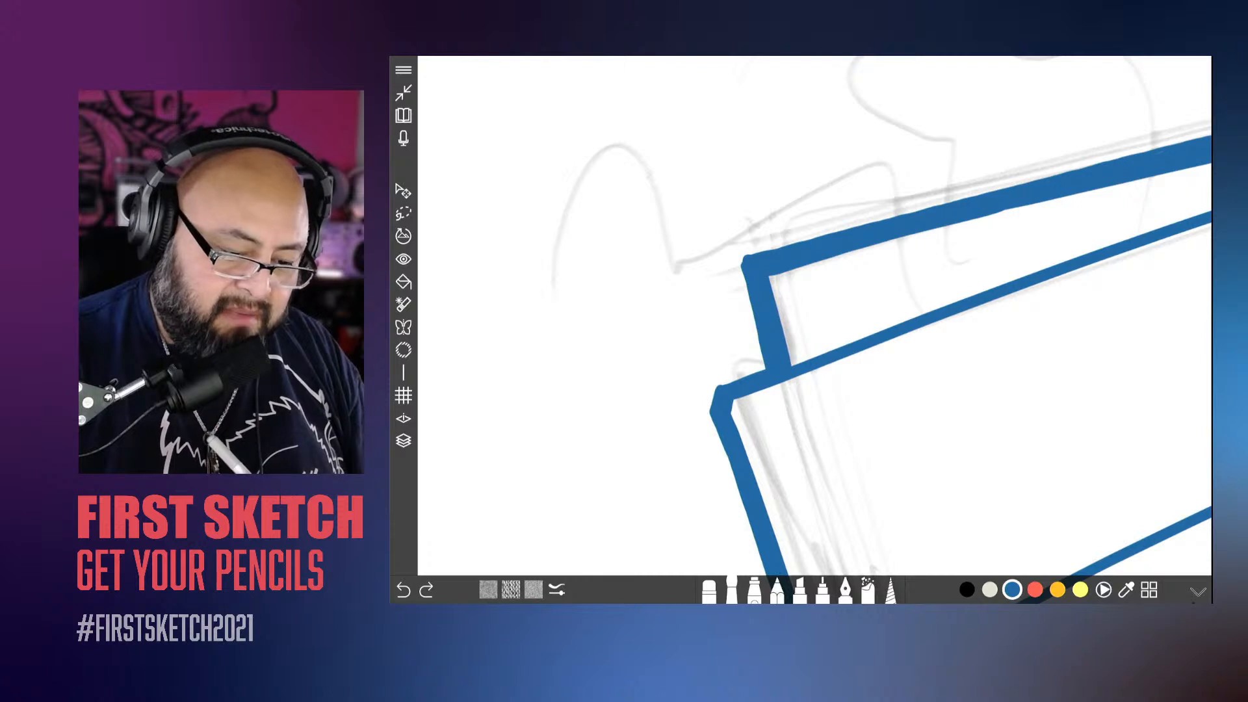
pyautogui.moveTo(741, 263); pyautogui.dragTo(764, 367)
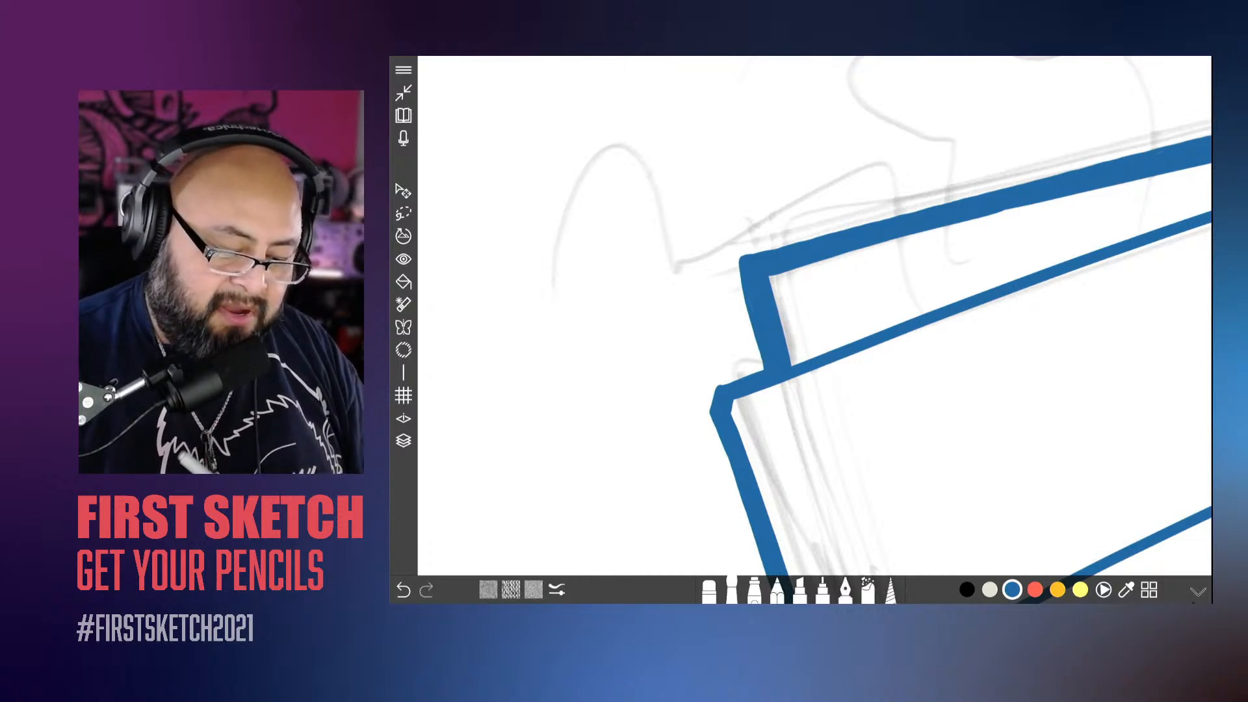
pyautogui.scroll(3, 814, 319)
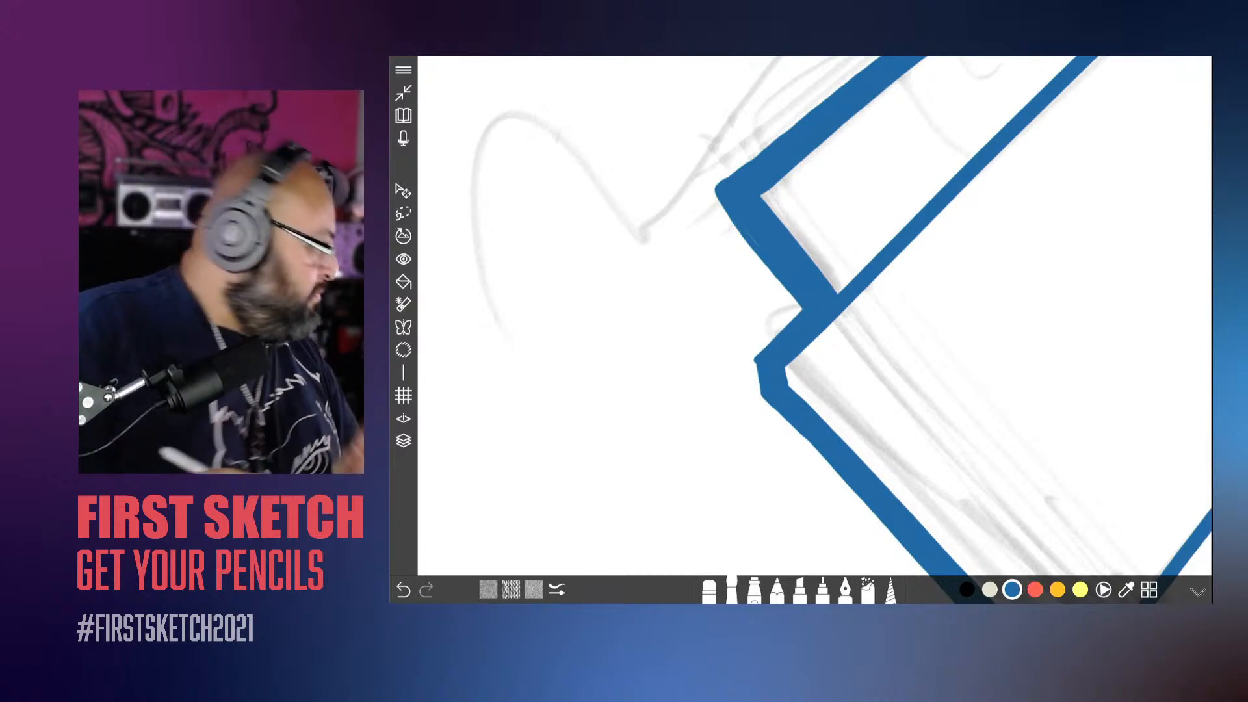
pyautogui.scroll(3, 815, 319)
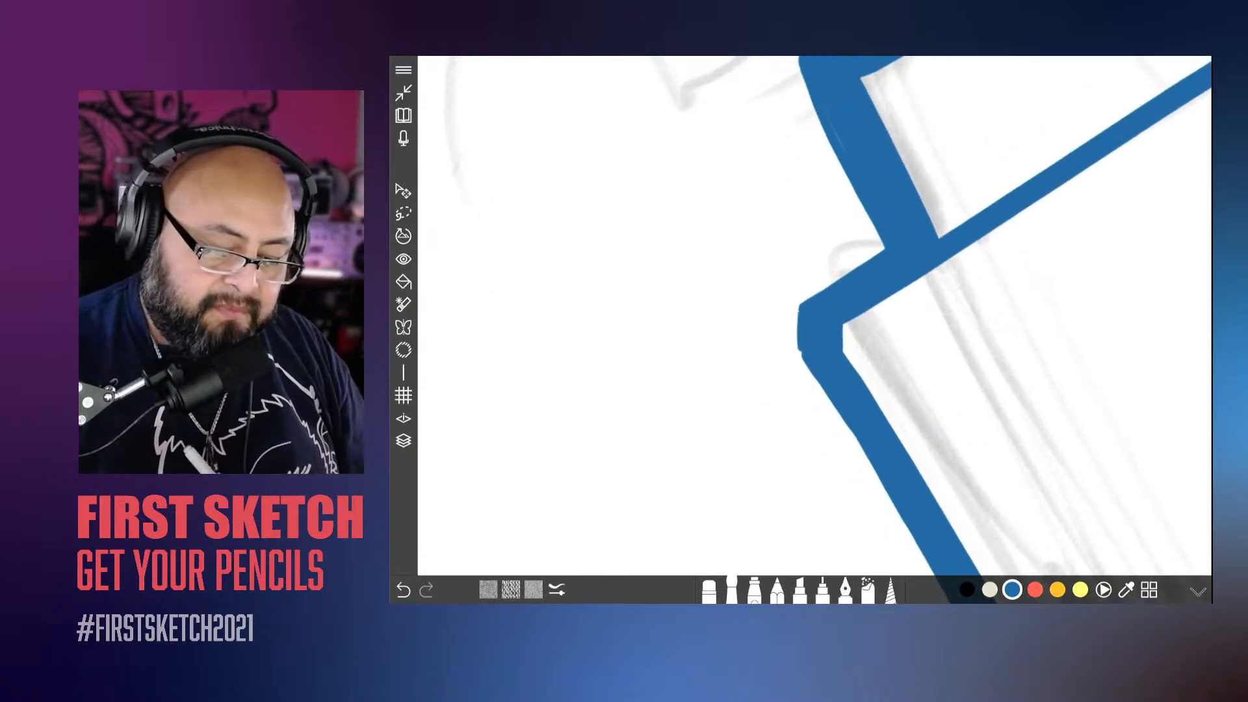
pyautogui.scroll(-3, 815, 318)
pyautogui.scroll(-3, 814, 319)
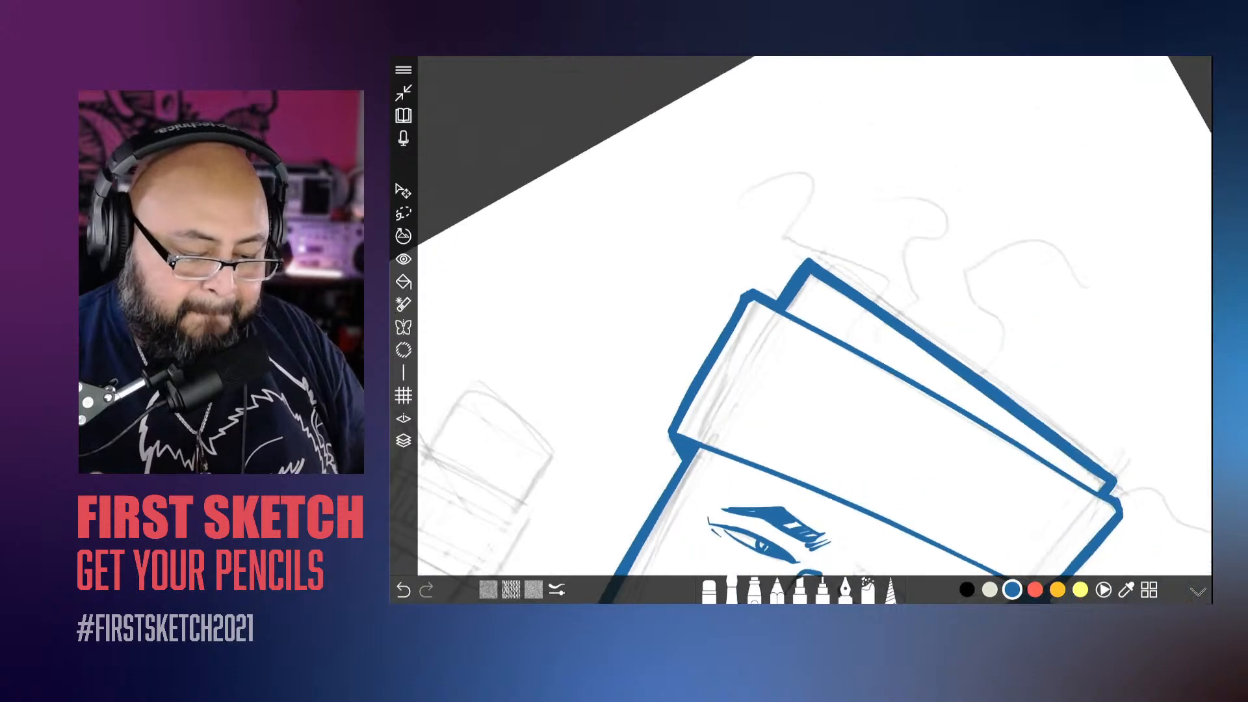
pyautogui.scroll(3, 814, 319)
pyautogui.scroll(-5, 815, 319)
pyautogui.scroll(5, 815, 319)
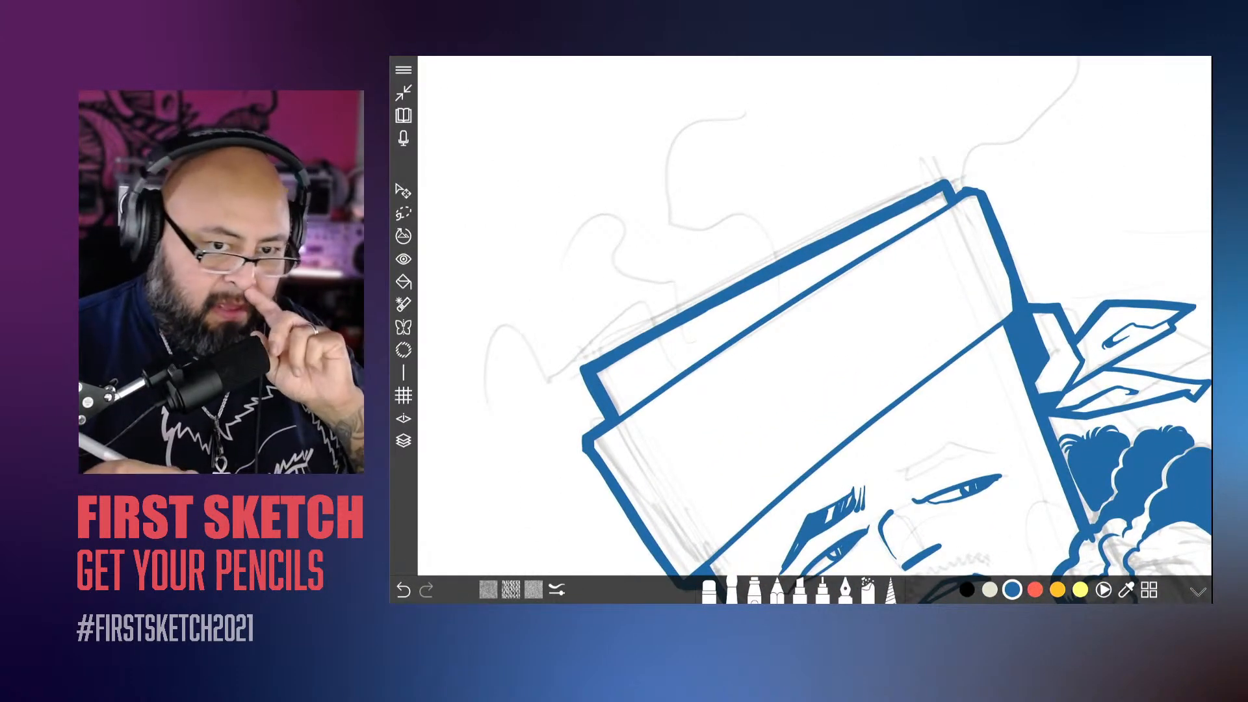
pyautogui.scroll(-2, 815, 319)
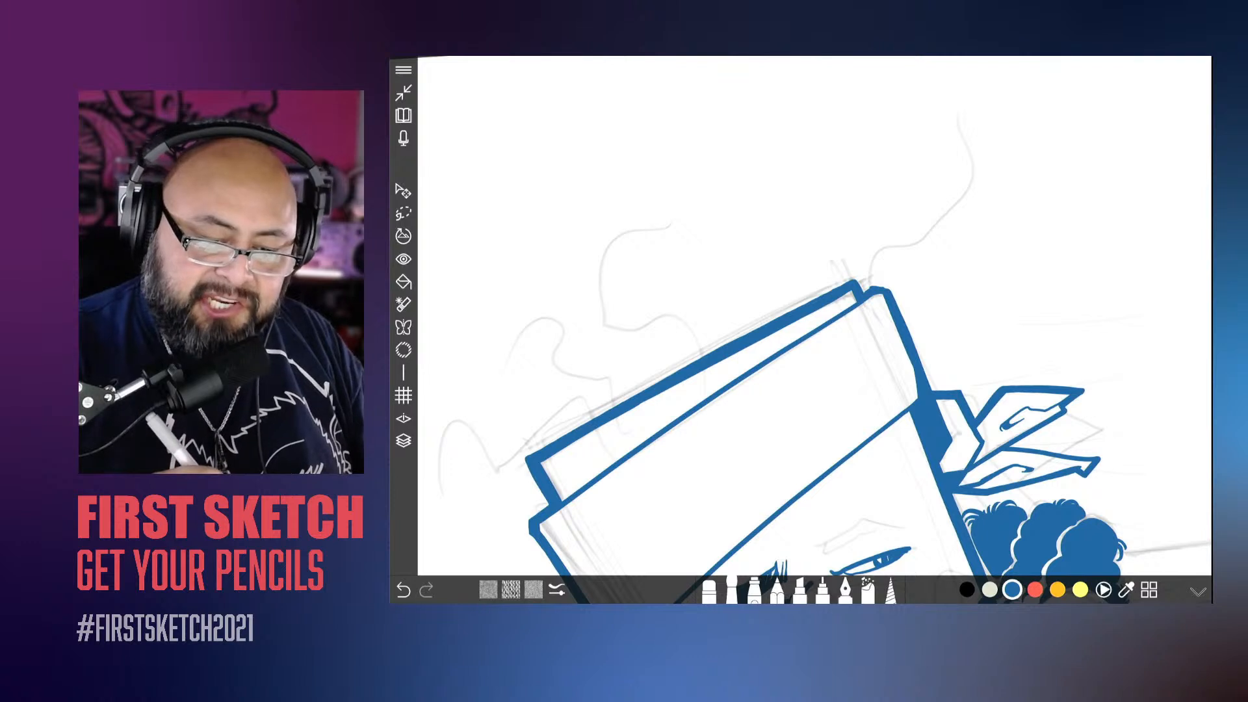
pyautogui.moveTo(968, 130)
pyautogui.mouseDown()
pyautogui.moveTo(954, 127)
pyautogui.moveTo(961, 175)
pyautogui.moveTo(910, 226)
pyautogui.mouseUp()
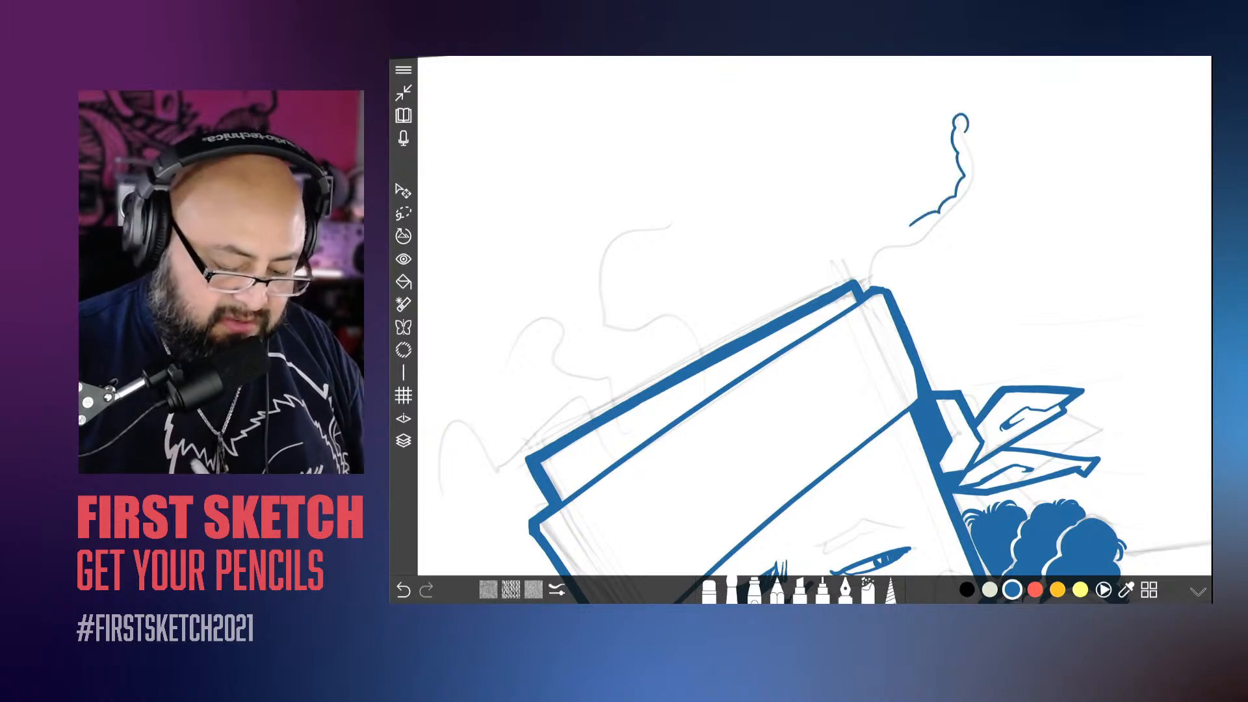
pyautogui.click(733, 588)
pyautogui.moveTo(744, 464); pyautogui.dragTo(753, 464)
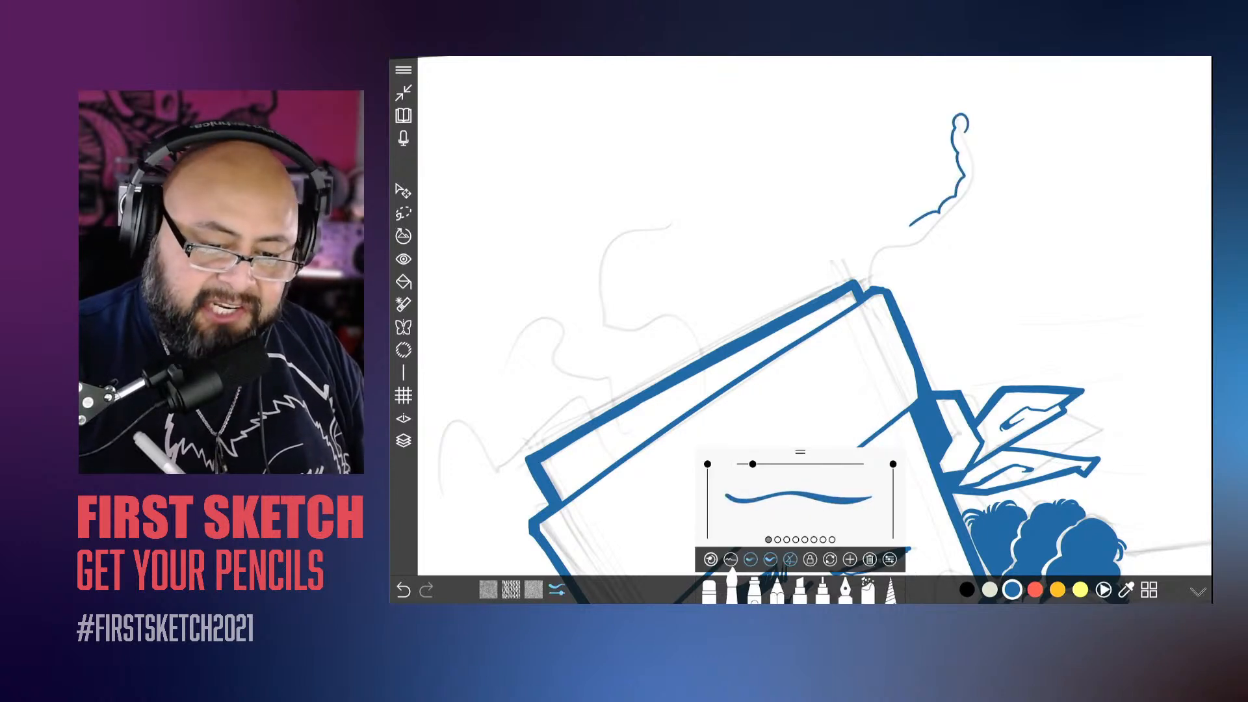
pyautogui.moveTo(959, 117)
pyautogui.mouseDown()
pyautogui.moveTo(966, 132)
pyautogui.moveTo(958, 125)
pyautogui.mouseUp()
pyautogui.hotkey('ctrl', 'z')
pyautogui.hotkey('ctrl', 'z')
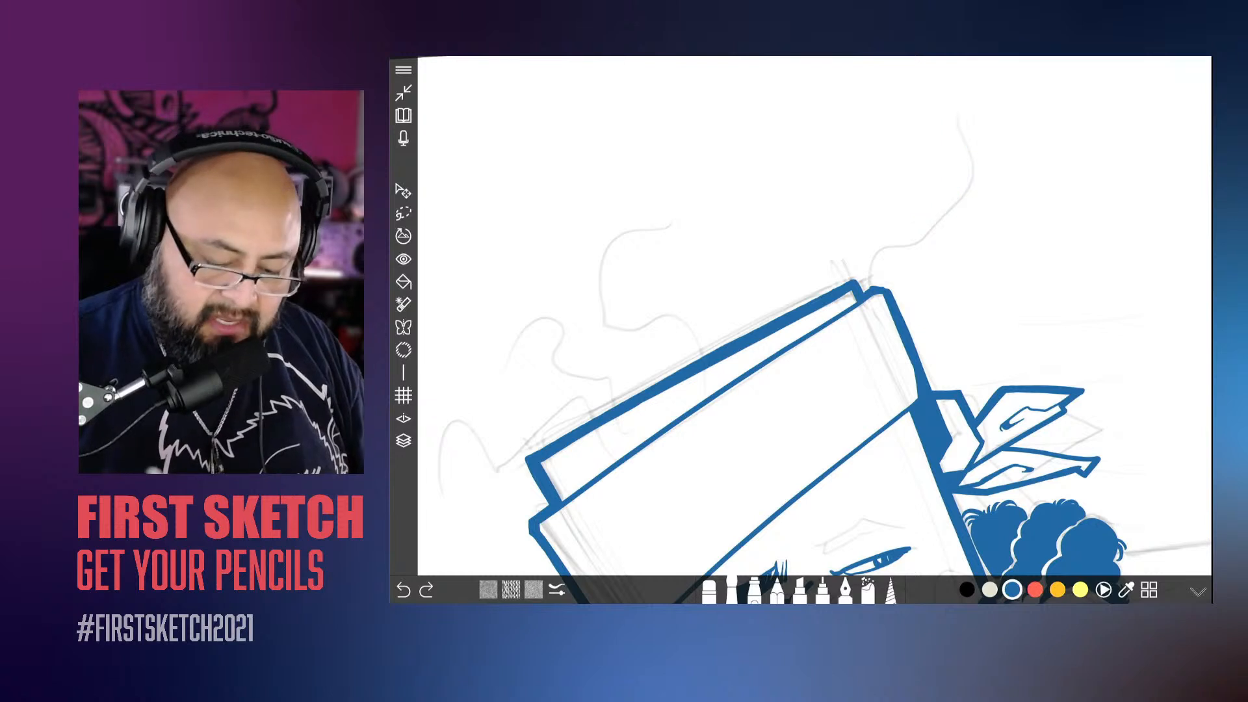
# Step: Set the brush size to 44.4 and ink a solid bumpy dreadlock with a wide base at the box's top corner nearest the knot
pyautogui.click(732, 588)
pyautogui.moveTo(753, 464); pyautogui.dragTo(766, 464)
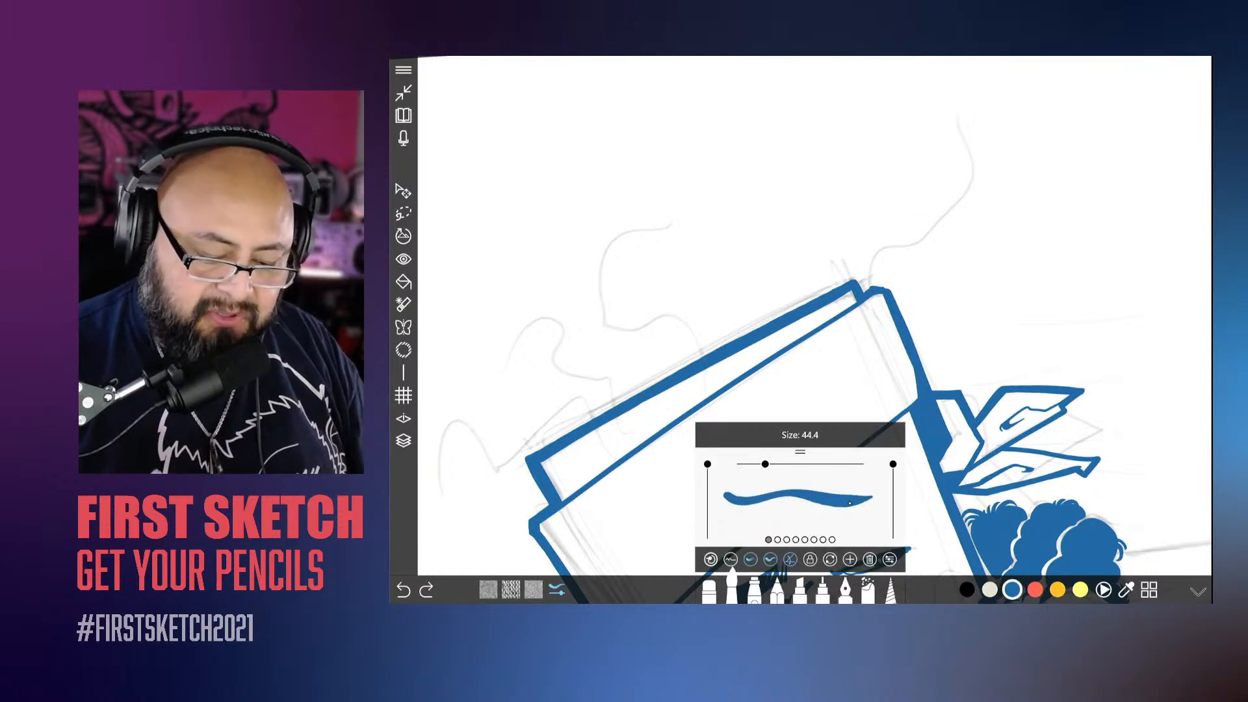
pyautogui.moveTo(962, 121)
pyautogui.mouseDown()
pyautogui.moveTo(964, 194)
pyautogui.moveTo(899, 246)
pyautogui.moveTo(876, 244)
pyautogui.moveTo(862, 279)
pyautogui.moveTo(878, 236)
pyautogui.moveTo(906, 245)
pyautogui.moveTo(928, 213)
pyautogui.moveTo(962, 200)
pyautogui.moveTo(977, 163)
pyautogui.moveTo(958, 120)
pyautogui.mouseUp()
pyautogui.moveTo(857, 262)
pyautogui.mouseDown()
pyautogui.moveTo(840, 285)
pyautogui.moveTo(874, 284)
pyautogui.moveTo(825, 292)
pyautogui.mouseUp()
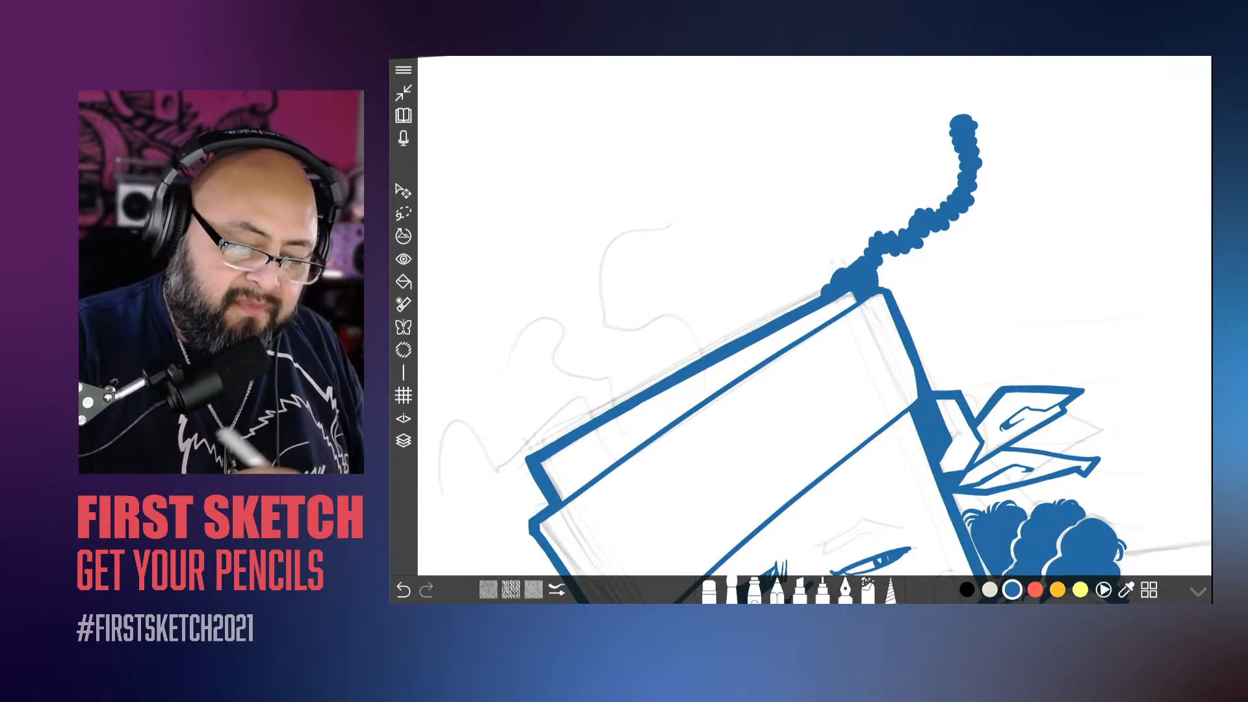
# Step: Ink a second solid bumpy dreadlock along the S-shaped pencil curve rising from the middle of the box's top edge
pyautogui.moveTo(684, 209)
pyautogui.mouseDown()
pyautogui.moveTo(604, 249)
pyautogui.moveTo(598, 306)
pyautogui.moveTo(611, 323)
pyautogui.moveTo(673, 307)
pyautogui.moveTo(687, 325)
pyautogui.moveTo(682, 360)
pyautogui.moveTo(701, 352)
pyautogui.moveTo(693, 359)
pyautogui.moveTo(687, 316)
pyautogui.moveTo(658, 298)
pyautogui.moveTo(626, 333)
pyautogui.mouseUp()
pyautogui.moveTo(675, 208)
pyautogui.mouseDown()
pyautogui.moveTo(689, 221)
pyautogui.moveTo(615, 229)
pyautogui.moveTo(602, 250)
pyautogui.moveTo(586, 283)
pyautogui.moveTo(587, 296)
pyautogui.moveTo(612, 299)
pyautogui.moveTo(601, 329)
pyautogui.mouseUp()
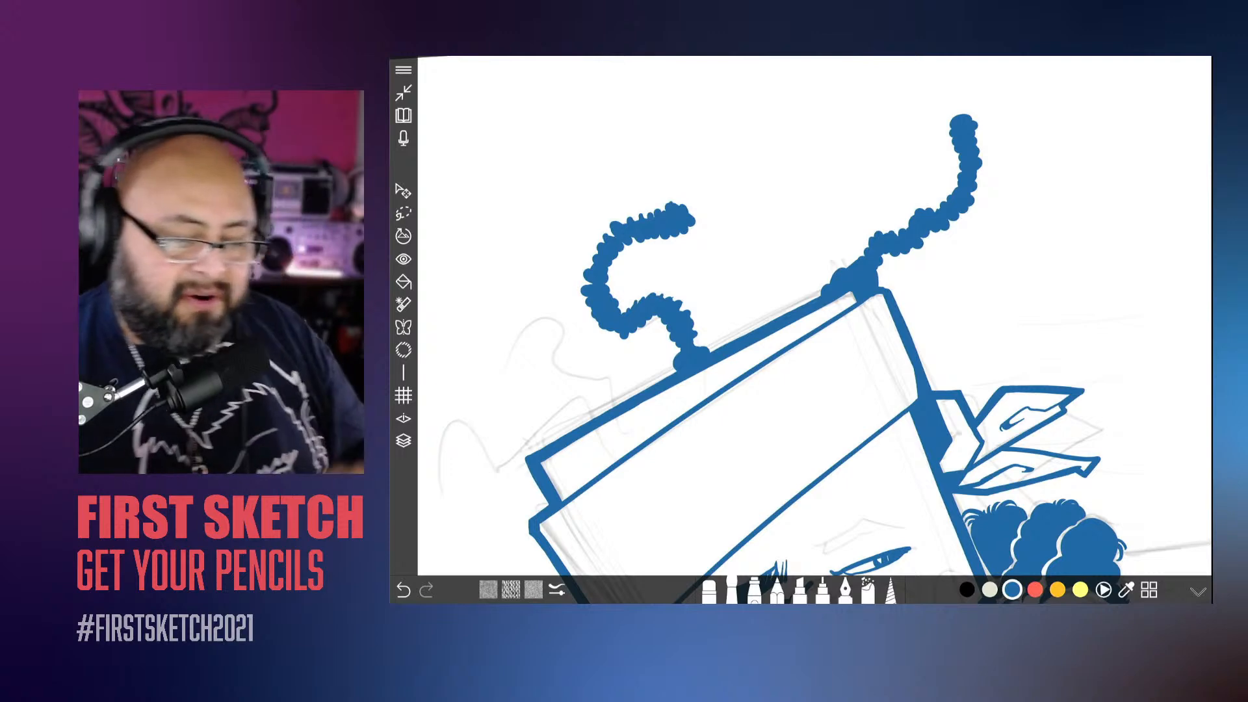
pyautogui.scroll(4, 813, 325)
pyautogui.moveTo(701, 275)
pyautogui.mouseDown()
pyautogui.moveTo(714, 274)
pyautogui.moveTo(662, 294)
pyautogui.mouseUp()
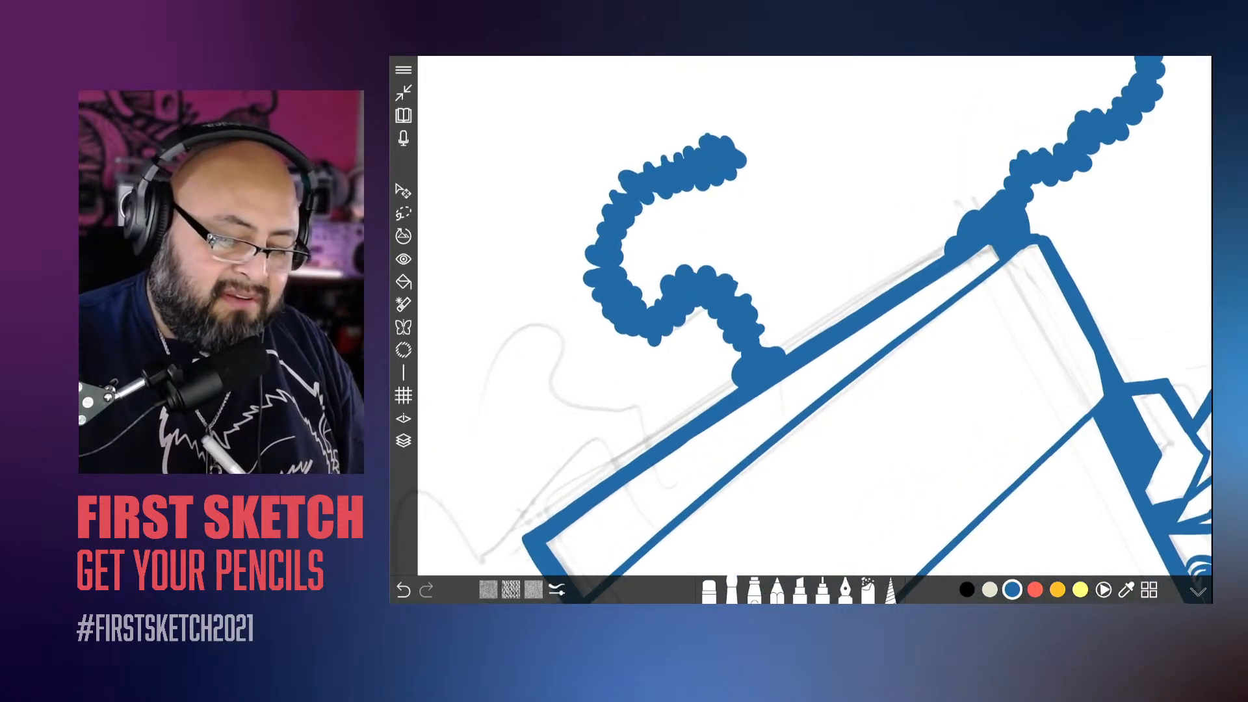
pyautogui.moveTo(738, 286); pyautogui.dragTo(750, 296)
# Step: Ink a third solid bumpy dreadlock along the next pencil curve, between the S-shaped dreadlock and the box's far corner
pyautogui.scroll(-5, 813, 325)
pyautogui.scroll(2, 812, 325)
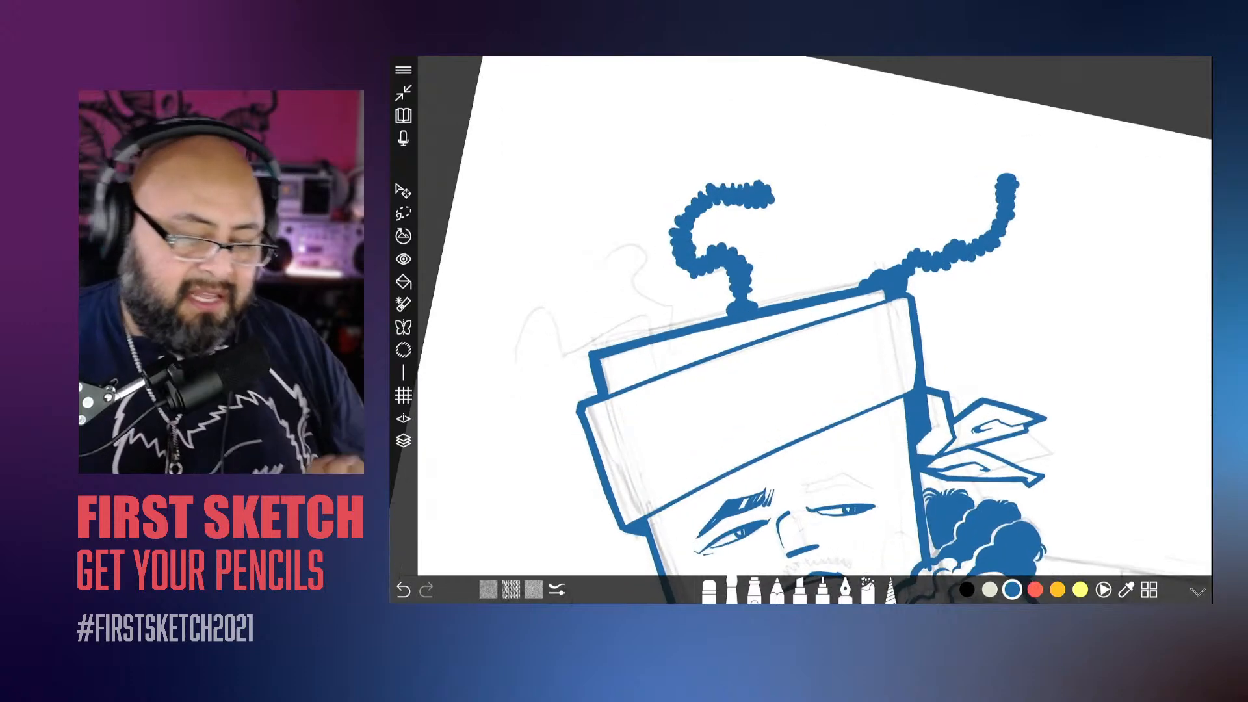
pyautogui.scroll(5, 813, 326)
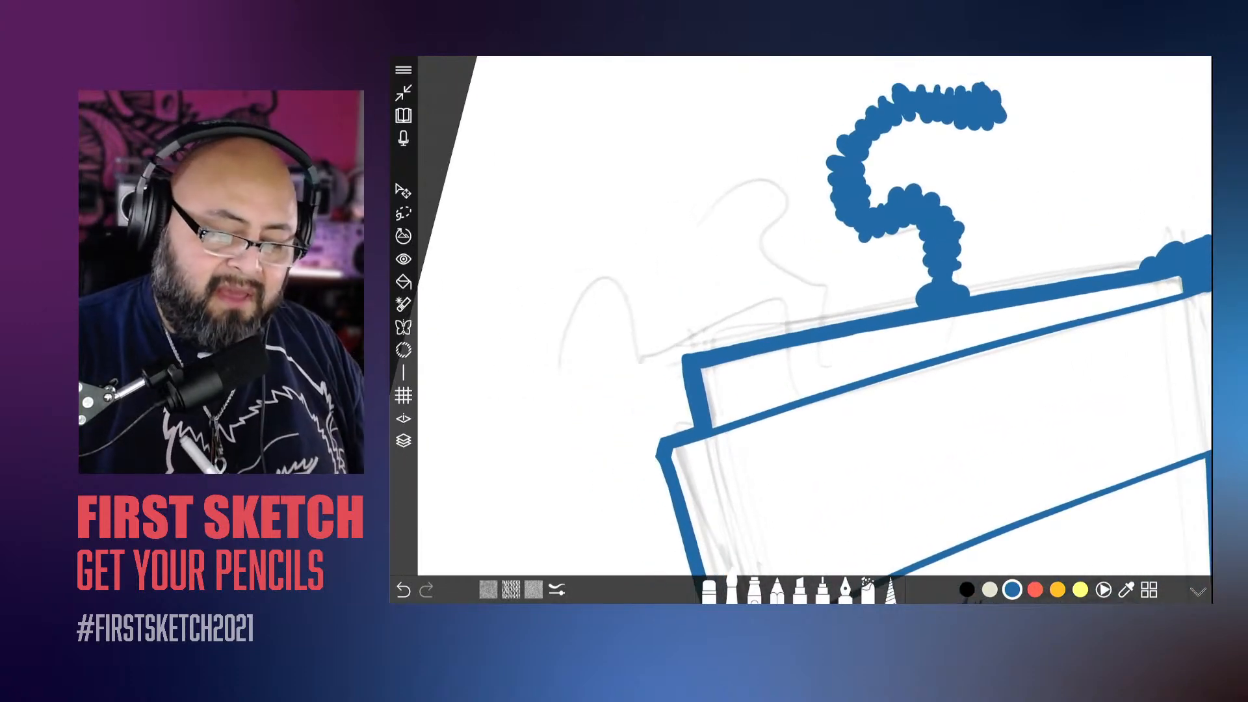
pyautogui.moveTo(818, 326)
pyautogui.mouseDown()
pyautogui.moveTo(809, 290)
pyautogui.moveTo(772, 267)
pyautogui.moveTo(767, 239)
pyautogui.mouseUp()
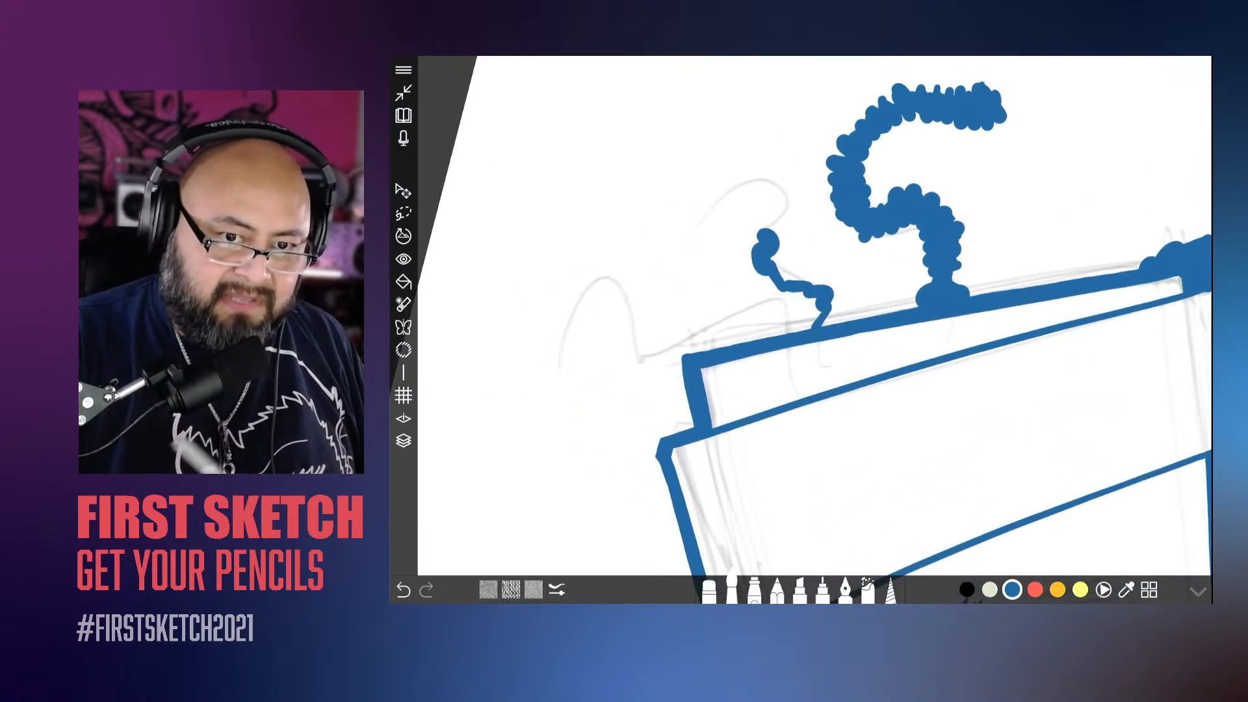
pyautogui.moveTo(818, 325)
pyautogui.mouseDown()
pyautogui.moveTo(822, 292)
pyautogui.moveTo(775, 285)
pyautogui.moveTo(756, 258)
pyautogui.moveTo(780, 217)
pyautogui.moveTo(764, 184)
pyautogui.moveTo(727, 191)
pyautogui.moveTo(678, 239)
pyautogui.moveTo(651, 214)
pyautogui.moveTo(713, 203)
pyautogui.moveTo(730, 174)
pyautogui.moveTo(785, 184)
pyautogui.moveTo(749, 249)
pyautogui.moveTo(755, 279)
pyautogui.moveTo(833, 285)
pyautogui.moveTo(827, 304)
pyautogui.moveTo(844, 291)
pyautogui.moveTo(838, 320)
pyautogui.mouseUp()
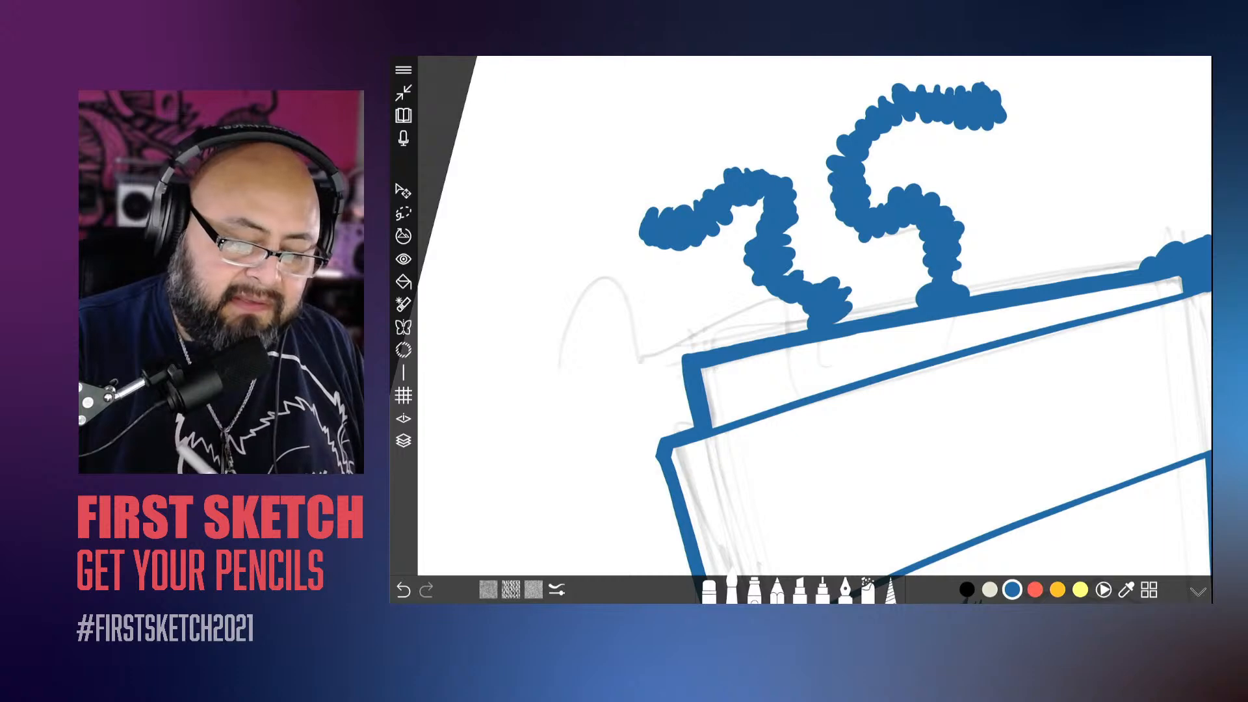
pyautogui.moveTo(790, 265); pyautogui.dragTo(805, 272)
# Step: Widen the bases of the second and third dreadlocks where they meet the box's top edge
pyautogui.scroll(-5, 801, 315)
pyautogui.scroll(5, 647, 346)
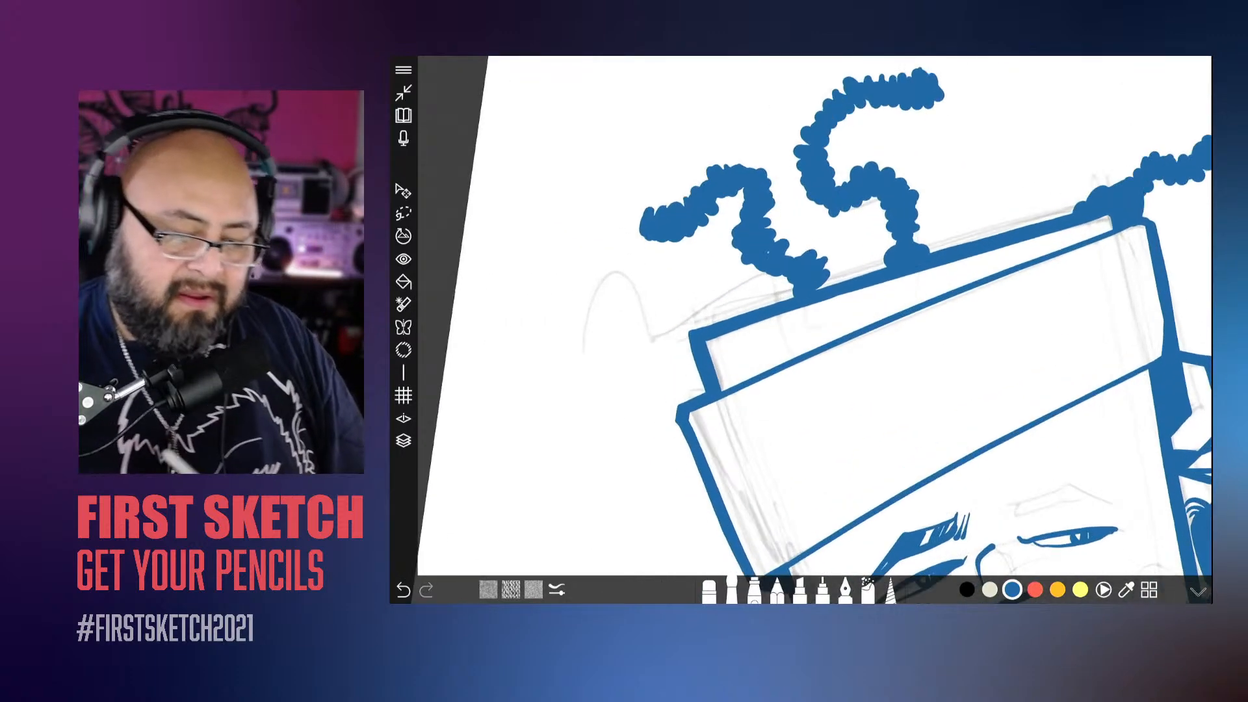
pyautogui.moveTo(801, 286); pyautogui.dragTo(786, 292)
pyautogui.moveTo(893, 260); pyautogui.dragTo(878, 263)
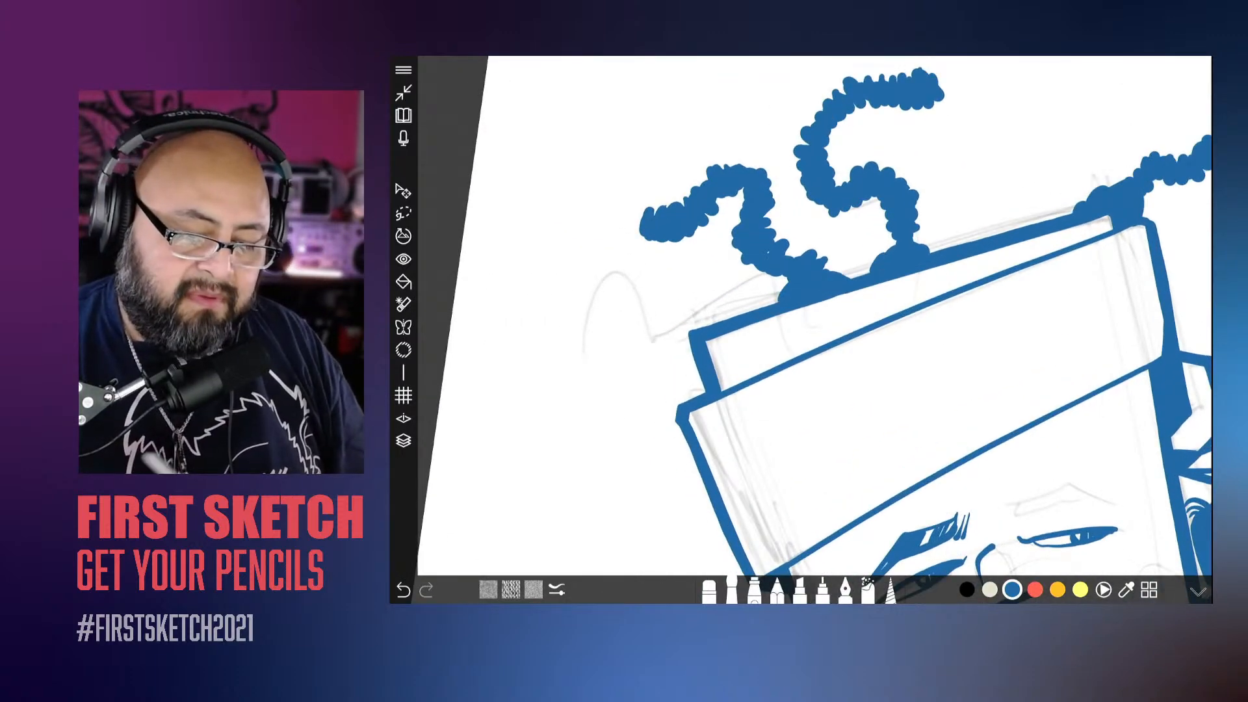
# Step: Ink a fourth solid bumpy dreadlock along the zigzag pencil curve at the box's top corner farthest from the knot
pyautogui.scroll(-5, 815, 315)
pyautogui.scroll(-2, 815, 316)
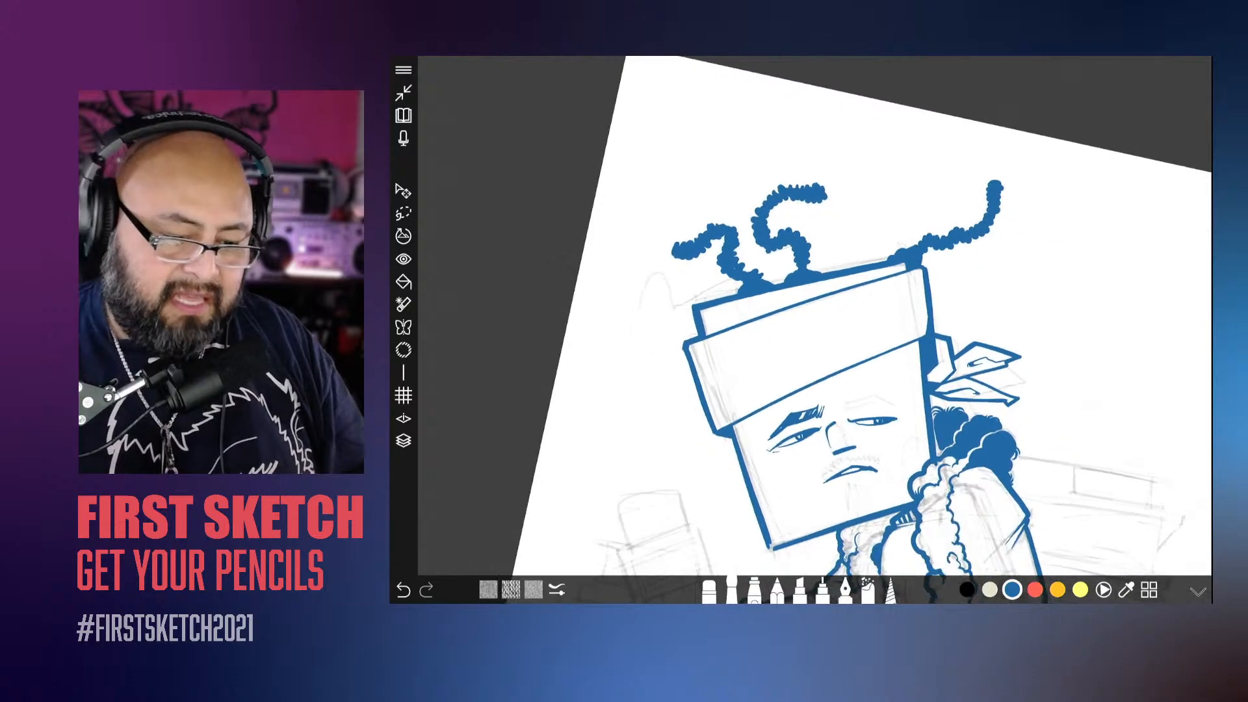
pyautogui.scroll(5, 815, 315)
pyautogui.scroll(2, 815, 315)
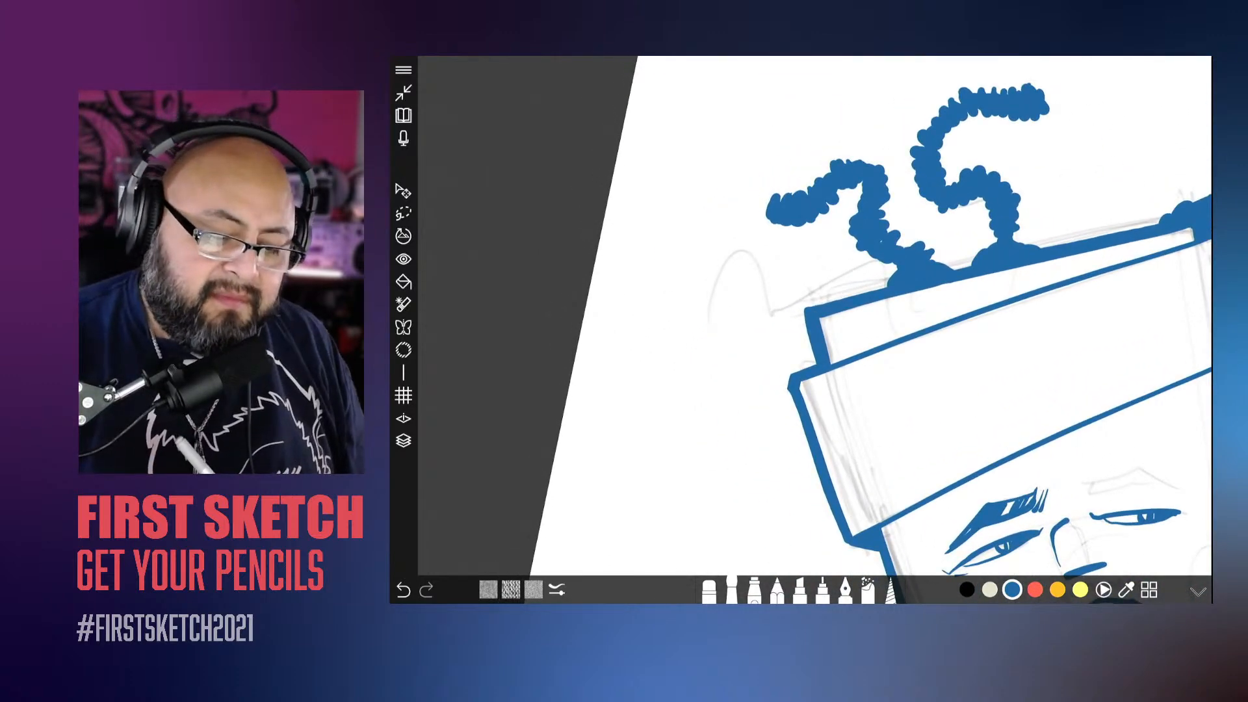
pyautogui.moveTo(833, 289)
pyautogui.mouseDown()
pyautogui.moveTo(805, 281)
pyautogui.moveTo(771, 306)
pyautogui.moveTo(747, 268)
pyautogui.moveTo(721, 263)
pyautogui.moveTo(693, 323)
pyautogui.mouseUp()
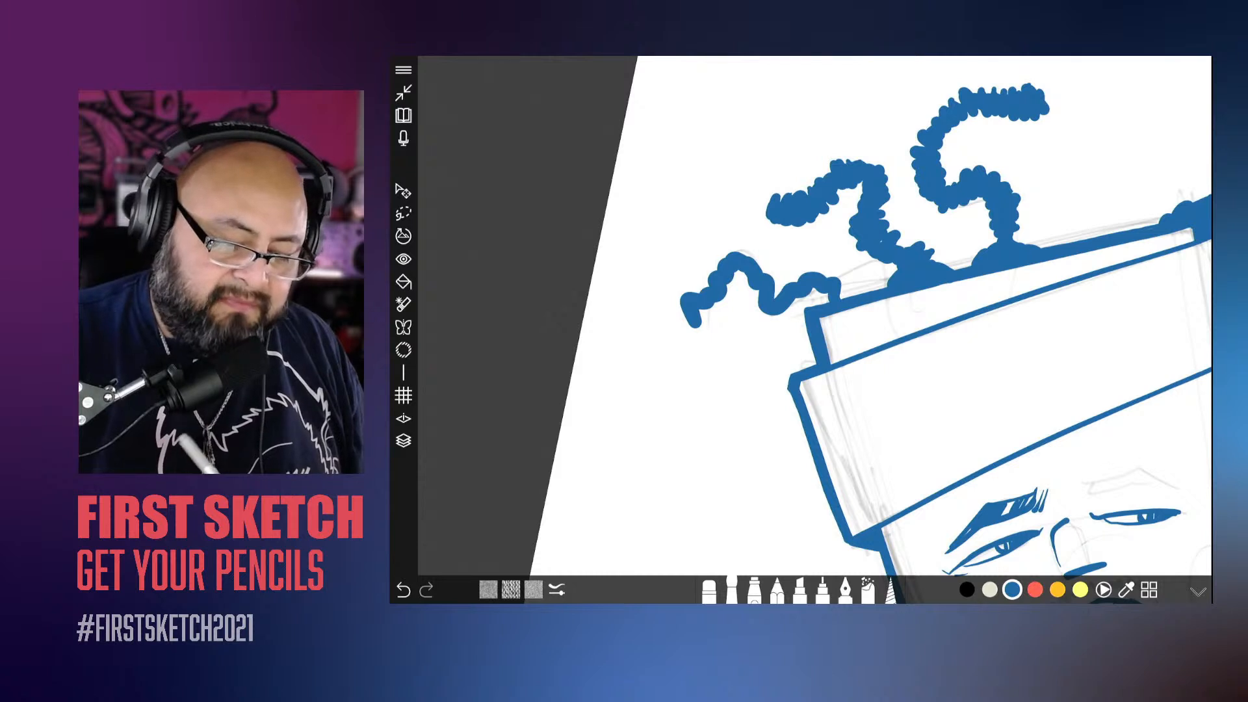
pyautogui.moveTo(846, 287)
pyautogui.mouseDown()
pyautogui.moveTo(820, 300)
pyautogui.moveTo(807, 264)
pyautogui.moveTo(790, 278)
pyautogui.moveTo(789, 311)
pyautogui.moveTo(767, 317)
pyautogui.moveTo(726, 251)
pyautogui.moveTo(732, 287)
pyautogui.moveTo(708, 311)
pyautogui.moveTo(676, 300)
pyautogui.moveTo(693, 328)
pyautogui.moveTo(680, 337)
pyautogui.mouseUp()
pyautogui.scroll(-4, 814, 330)
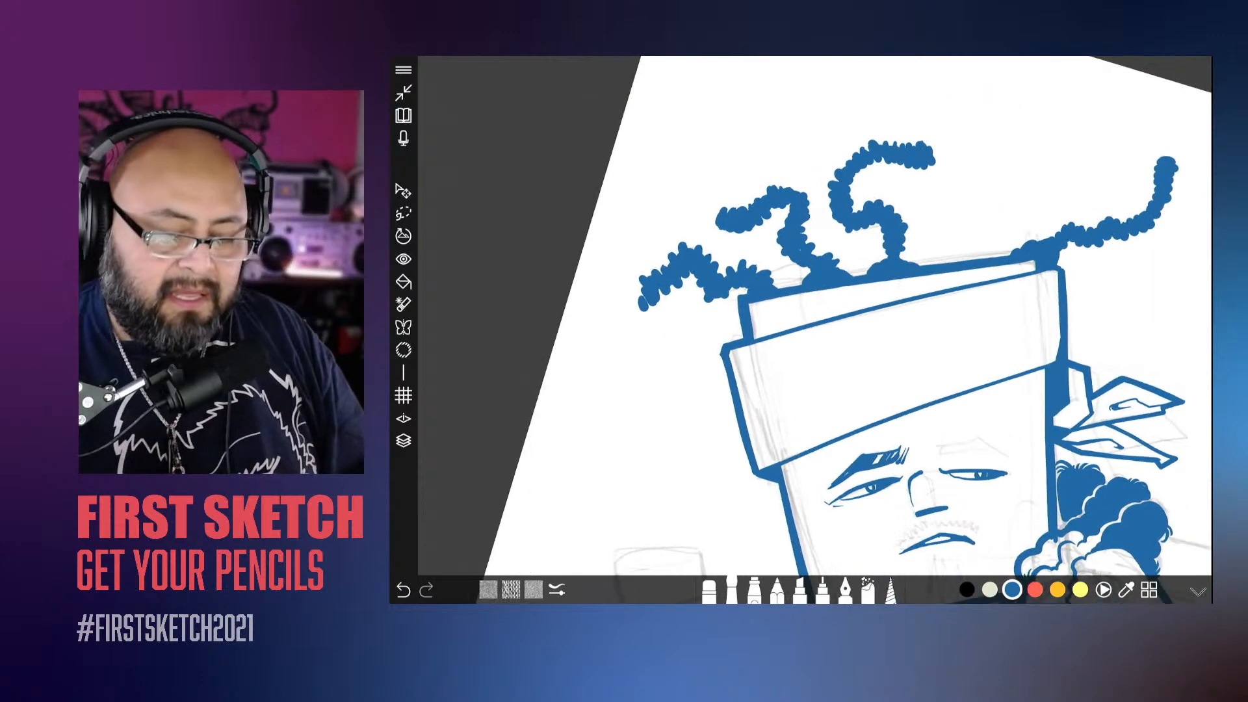
# Step: Ink a fifth solid bumpy dreadlock curving outward from the headband's upper corner on the side opposite the knot
pyautogui.scroll(5, 815, 330)
pyautogui.moveTo(820, 296)
pyautogui.mouseDown()
pyautogui.moveTo(769, 303)
pyautogui.moveTo(731, 342)
pyautogui.moveTo(730, 387)
pyautogui.moveTo(706, 407)
pyautogui.moveTo(635, 379)
pyautogui.moveTo(811, 288)
pyautogui.moveTo(766, 280)
pyautogui.moveTo(771, 321)
pyautogui.moveTo(725, 321)
pyautogui.moveTo(721, 368)
pyautogui.moveTo(743, 379)
pyautogui.moveTo(724, 415)
pyautogui.moveTo(685, 412)
pyautogui.moveTo(660, 368)
pyautogui.mouseUp()
pyautogui.moveTo(654, 416); pyautogui.dragTo(608, 365)
pyautogui.scroll(-5, 815, 330)
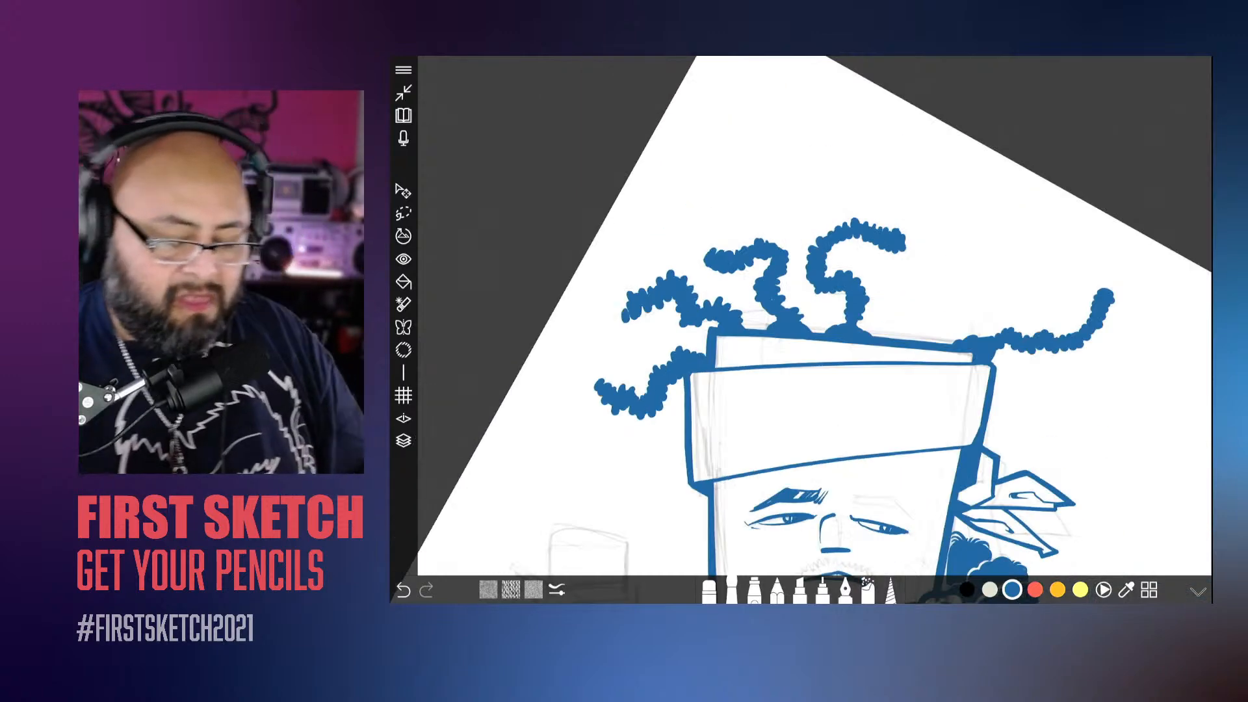
# Step: Ink a sixth bumpy dreadlock with a looping S-curve from the box's top edge, and add bumps to the neighbouring one near the knot corner
pyautogui.scroll(2, 814, 329)
pyautogui.moveTo(815, 329); pyautogui.dragTo(810, 351)
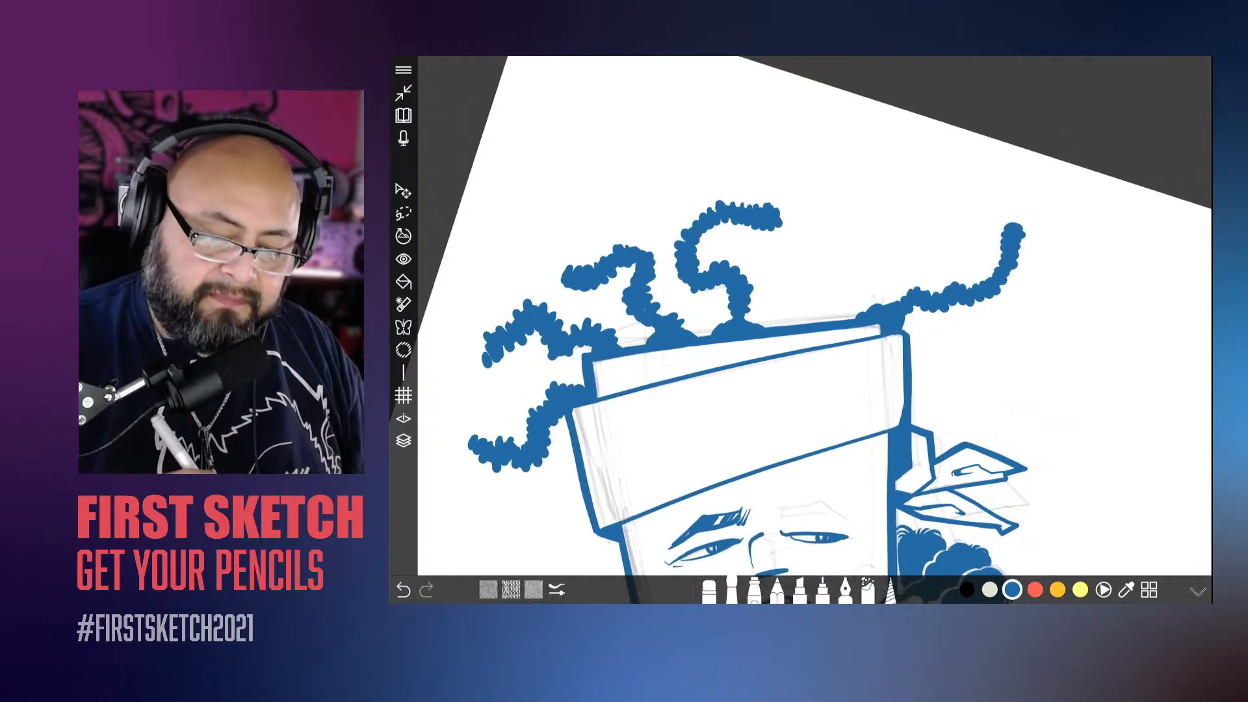
pyautogui.moveTo(961, 227)
pyautogui.mouseDown()
pyautogui.moveTo(918, 203)
pyautogui.moveTo(903, 173)
pyautogui.moveTo(861, 199)
pyautogui.moveTo(880, 238)
pyautogui.moveTo(829, 263)
pyautogui.moveTo(814, 320)
pyautogui.moveTo(838, 317)
pyautogui.mouseUp()
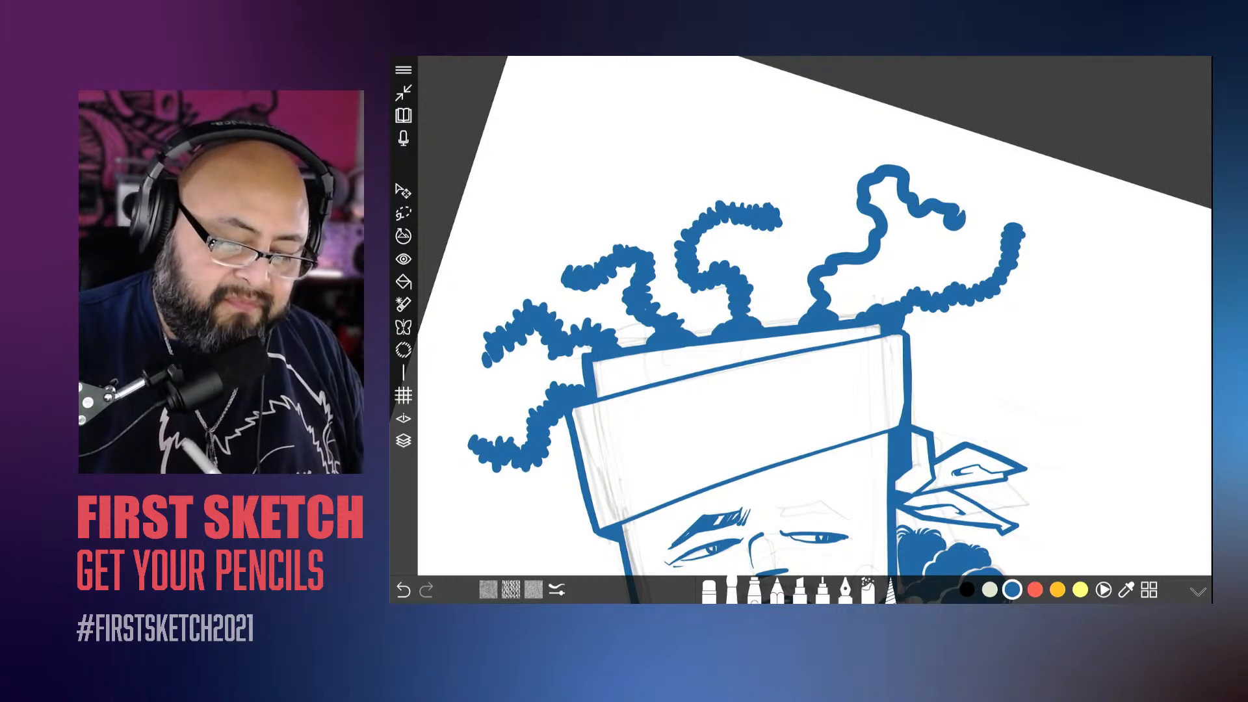
pyautogui.moveTo(832, 305)
pyautogui.mouseDown()
pyautogui.moveTo(810, 293)
pyautogui.moveTo(829, 287)
pyautogui.moveTo(823, 258)
pyautogui.moveTo(850, 270)
pyautogui.moveTo(881, 252)
pyautogui.moveTo(881, 206)
pyautogui.moveTo(855, 191)
pyautogui.moveTo(876, 168)
pyautogui.moveTo(915, 219)
pyautogui.moveTo(959, 206)
pyautogui.moveTo(949, 232)
pyautogui.moveTo(966, 229)
pyautogui.moveTo(1005, 280)
pyautogui.moveTo(1003, 229)
pyautogui.moveTo(1020, 221)
pyautogui.mouseUp()
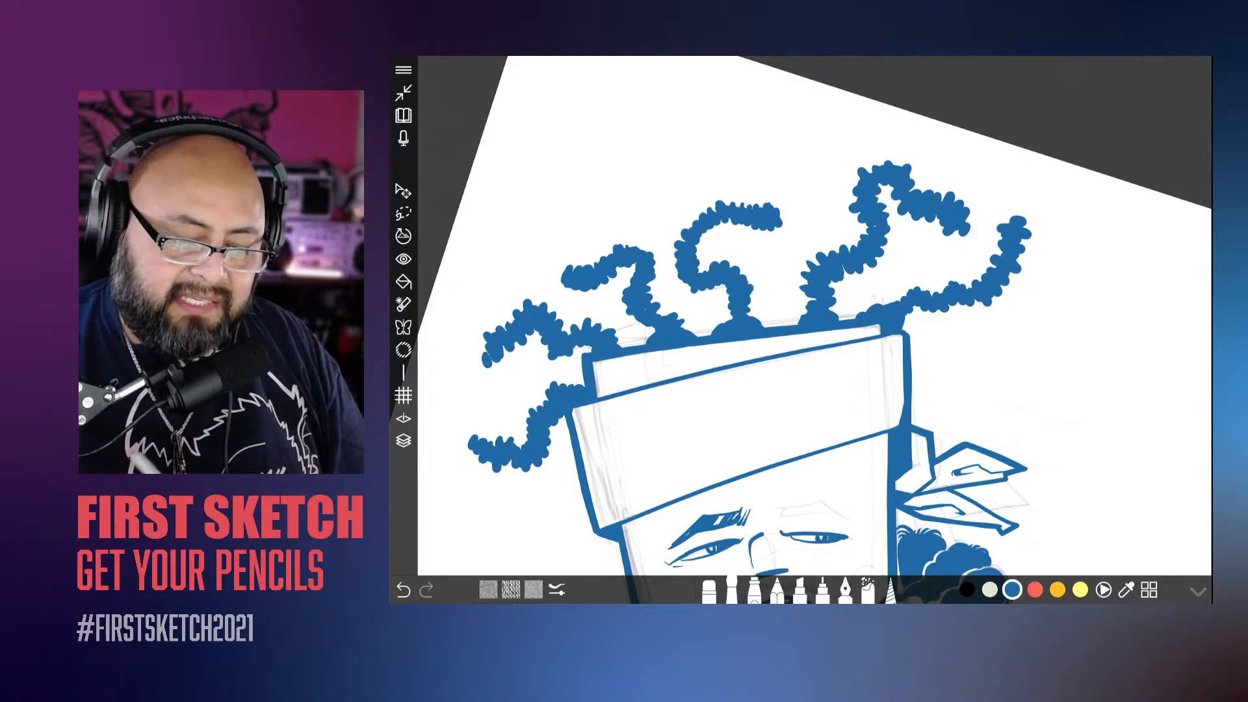
pyautogui.moveTo(956, 305)
pyautogui.mouseDown()
pyautogui.moveTo(936, 286)
pyautogui.moveTo(899, 293)
pyautogui.mouseUp()
pyautogui.scroll(-5, 799, 325)
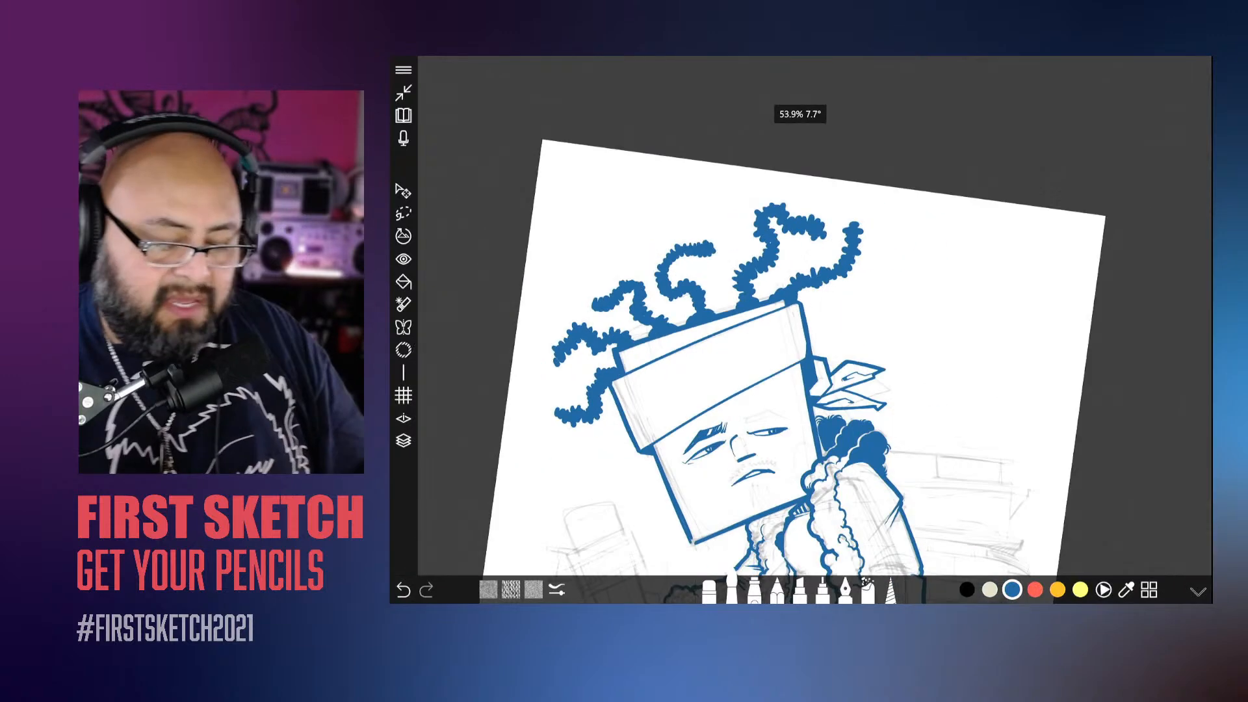
# Step: Thicken the tip and underside of the headband knot's lower tail down to the knot
pyautogui.scroll(-2, 800, 325)
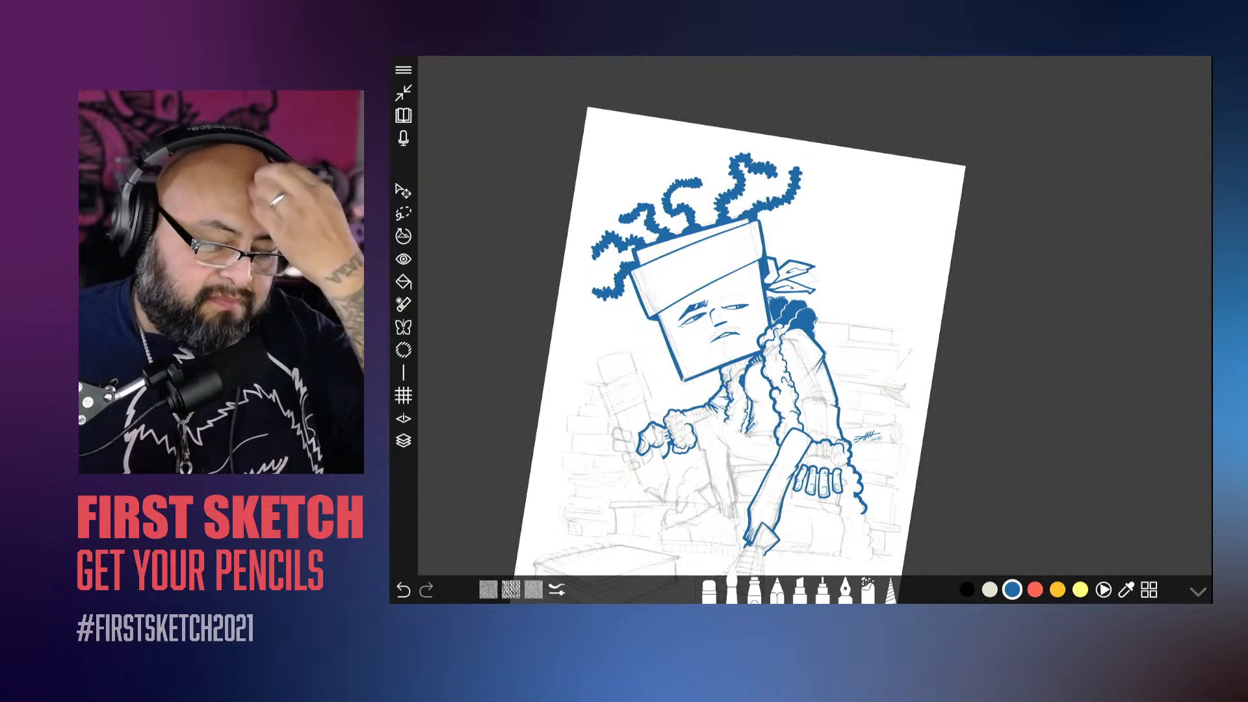
pyautogui.scroll(8, 793, 279)
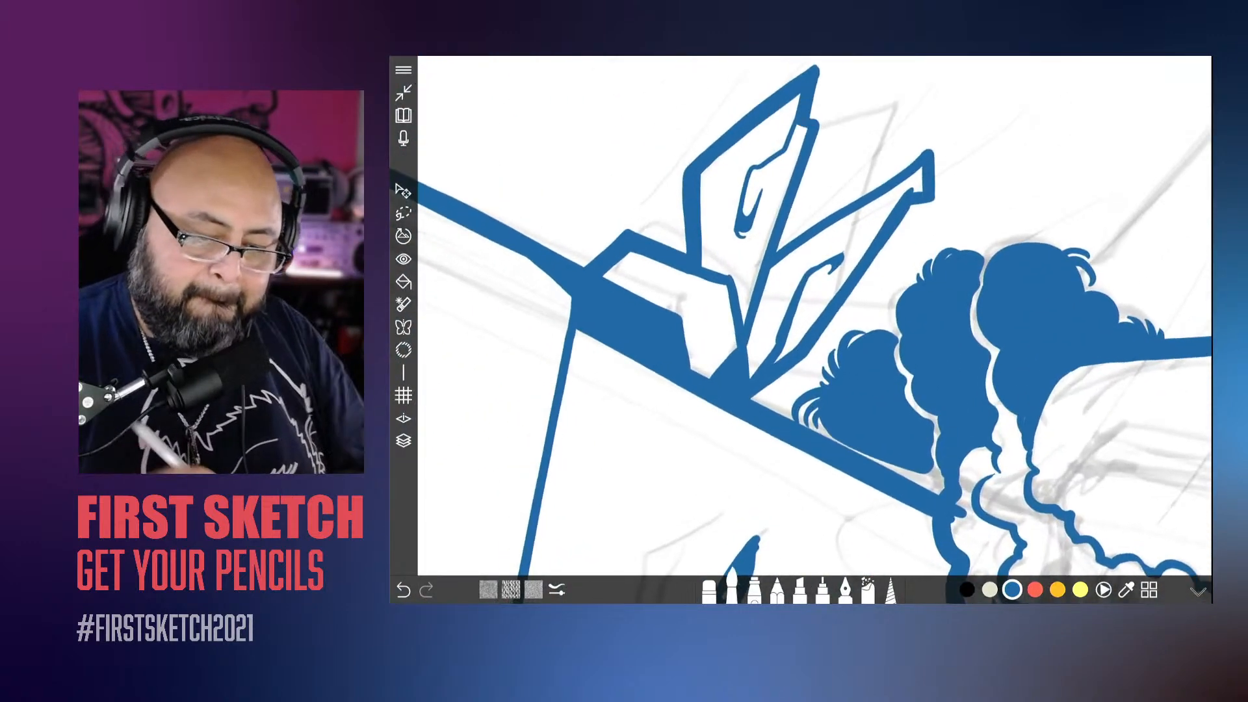
pyautogui.moveTo(931, 148)
pyautogui.mouseDown()
pyautogui.moveTo(936, 189)
pyautogui.moveTo(922, 210)
pyautogui.moveTo(826, 334)
pyautogui.moveTo(753, 402)
pyautogui.mouseUp()
pyautogui.scroll(-8, 800, 325)
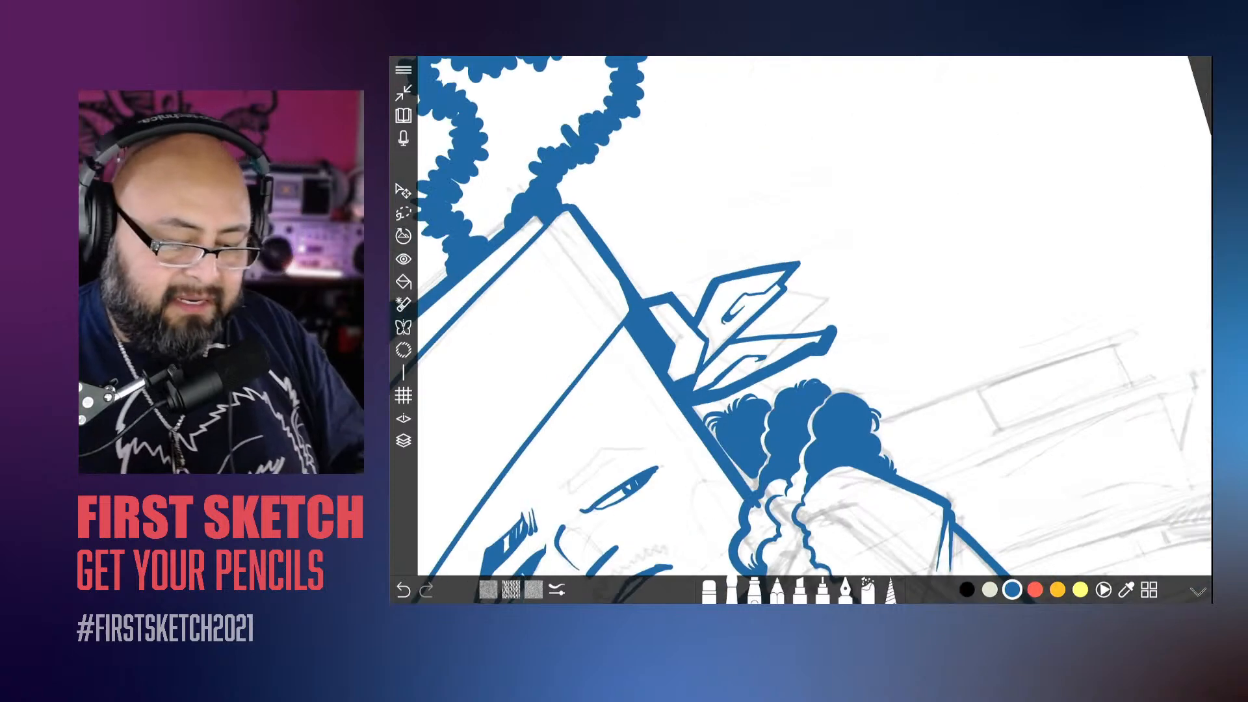
pyautogui.scroll(-3, 800, 325)
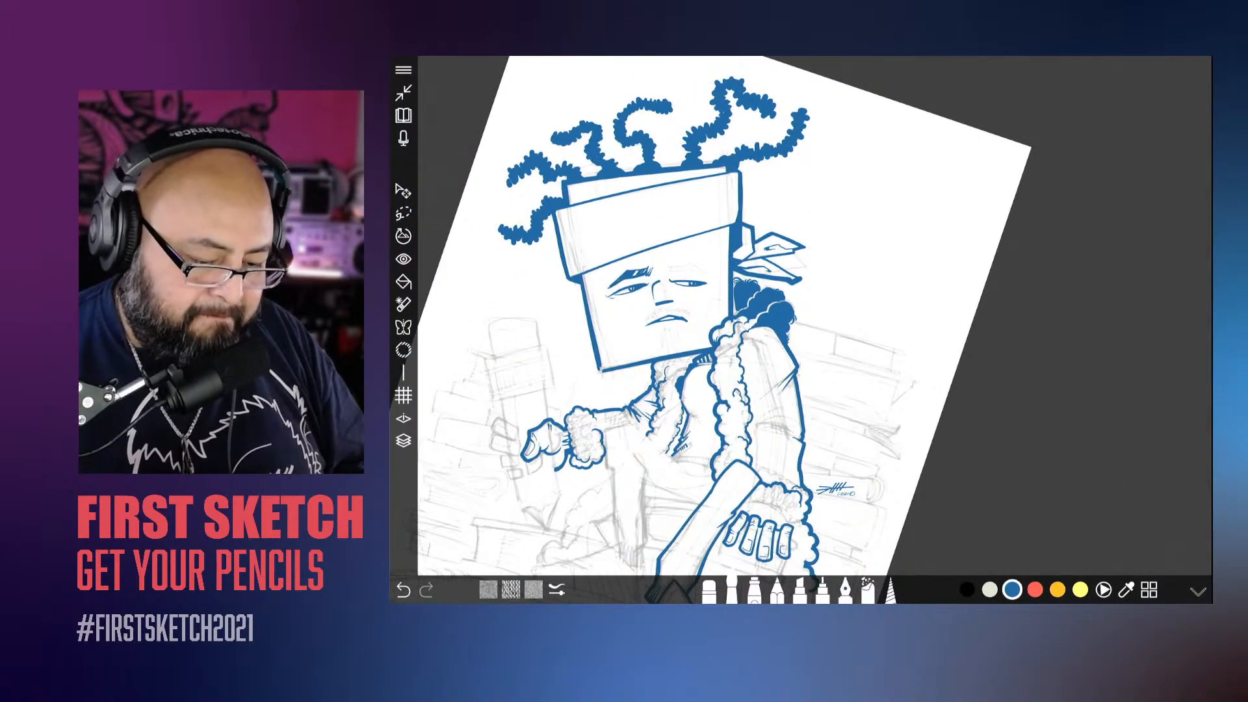
# Step: Close the gap at the box head's bottom corner so its two thick edges meet in a sharp point
pyautogui.scroll(10, 800, 293)
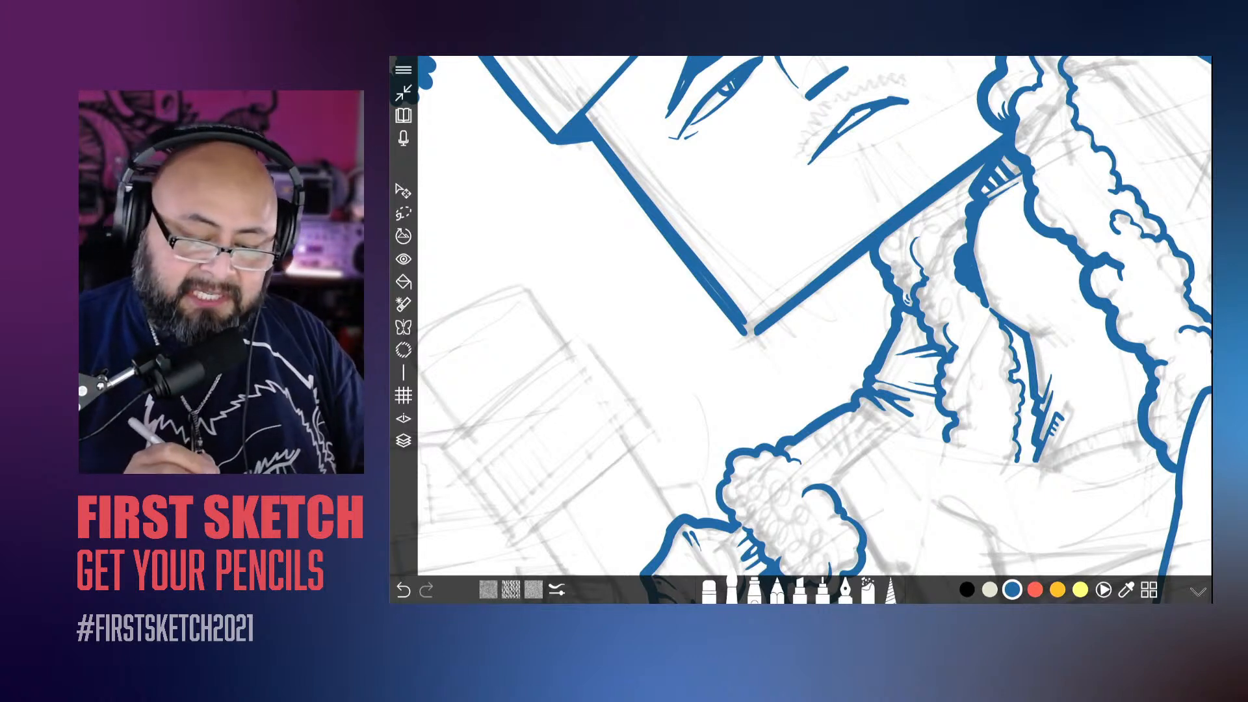
pyautogui.moveTo(869, 240)
pyautogui.mouseDown()
pyautogui.moveTo(749, 334)
pyautogui.moveTo(887, 222)
pyautogui.mouseUp()
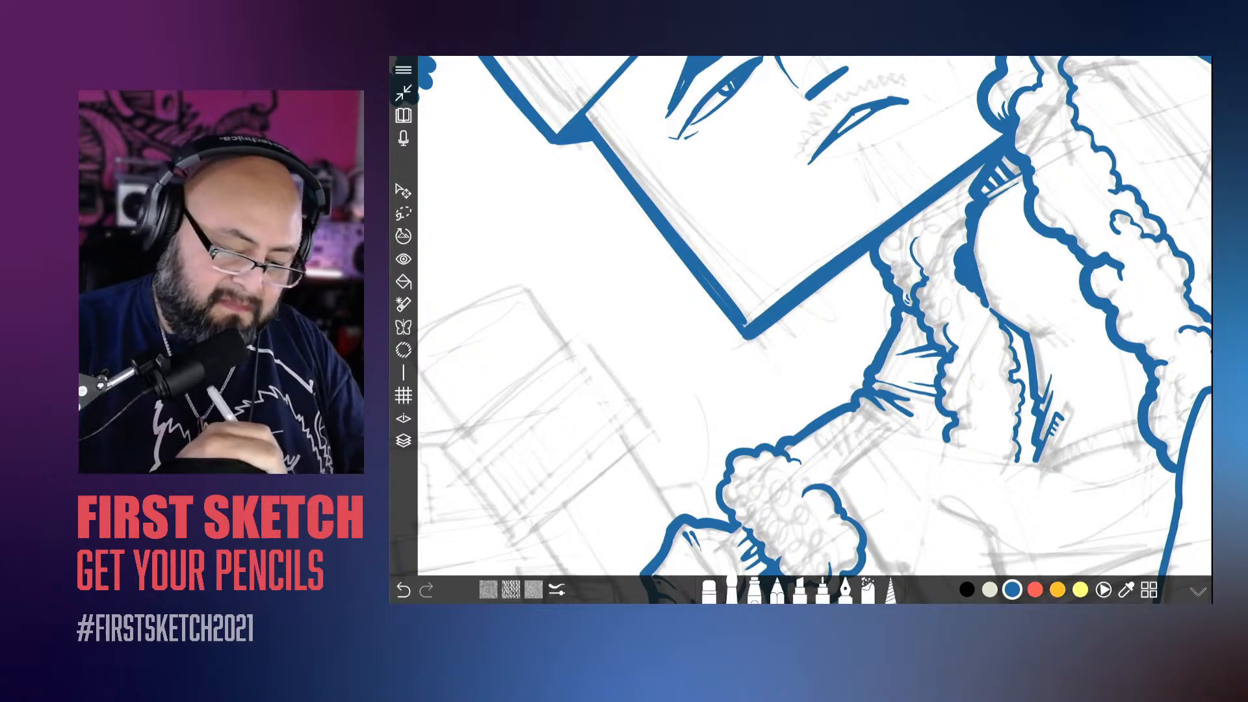
pyautogui.scroll(-10, 816, 316)
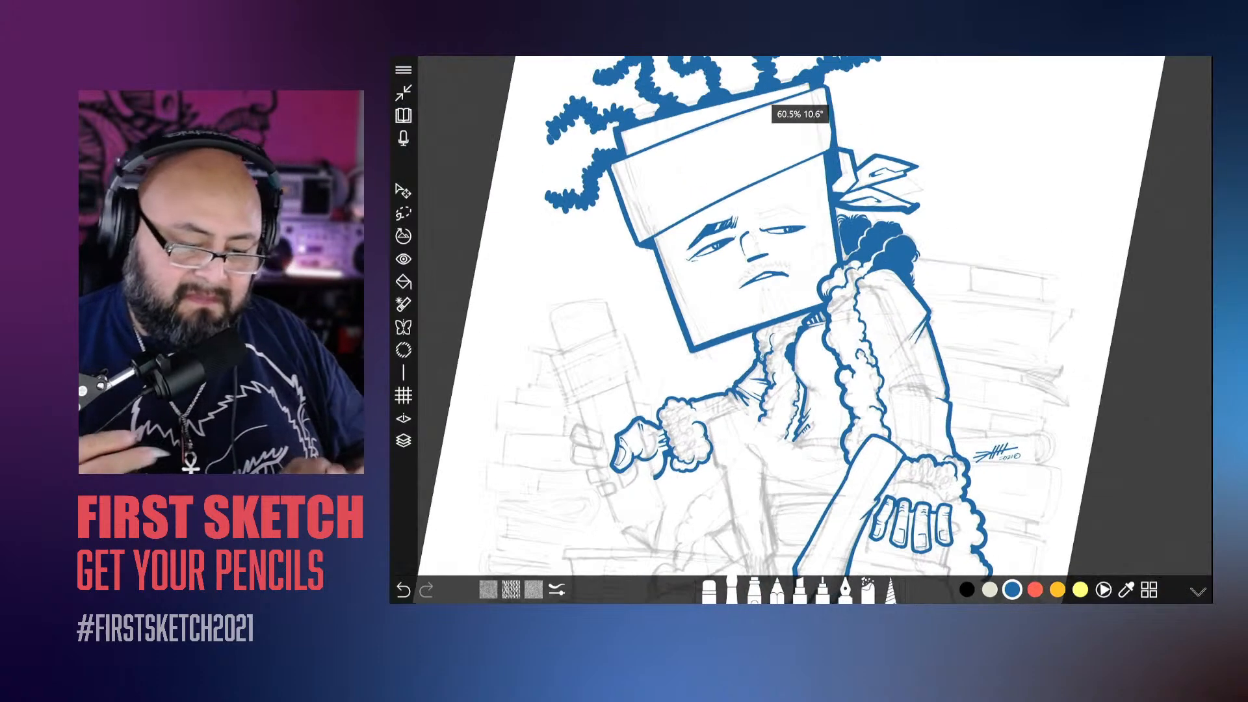
# Step: Set the inking brush size to 28.9
pyautogui.scroll(5, 813, 325)
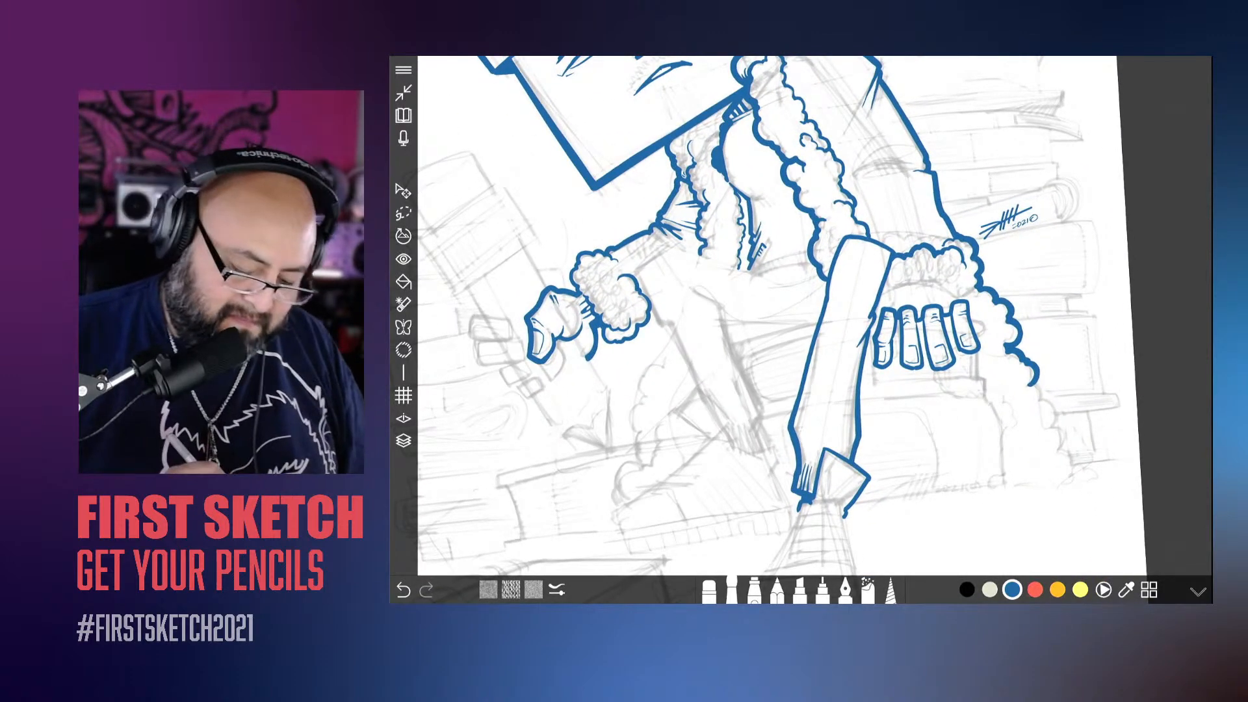
pyautogui.click(733, 590)
pyautogui.moveTo(811, 512); pyautogui.dragTo(809, 494)
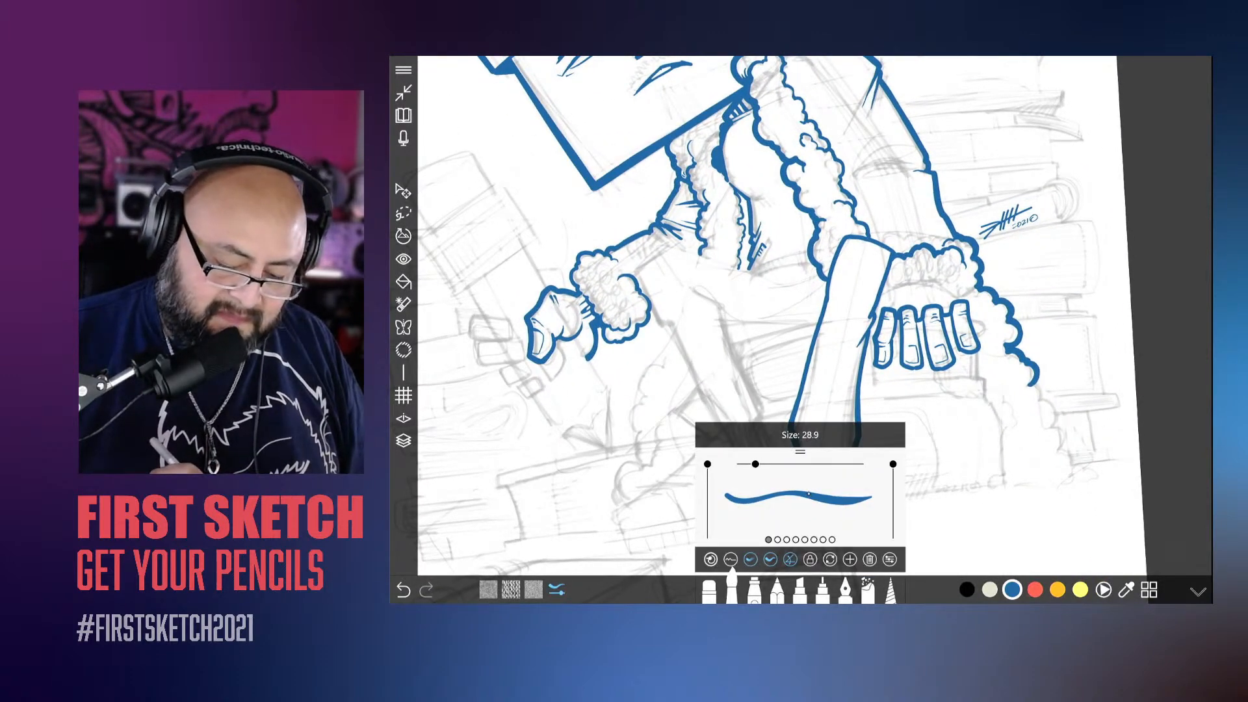
pyautogui.scroll(-5, 813, 325)
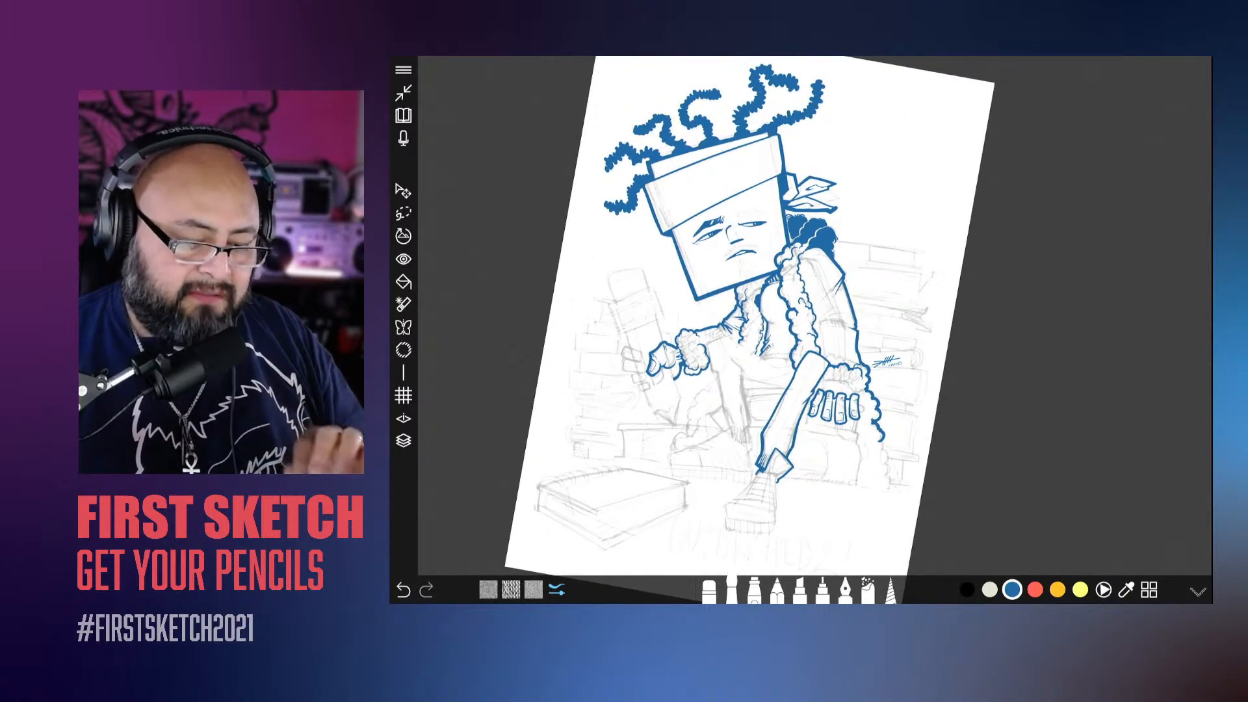
pyautogui.scroll(3, 813, 325)
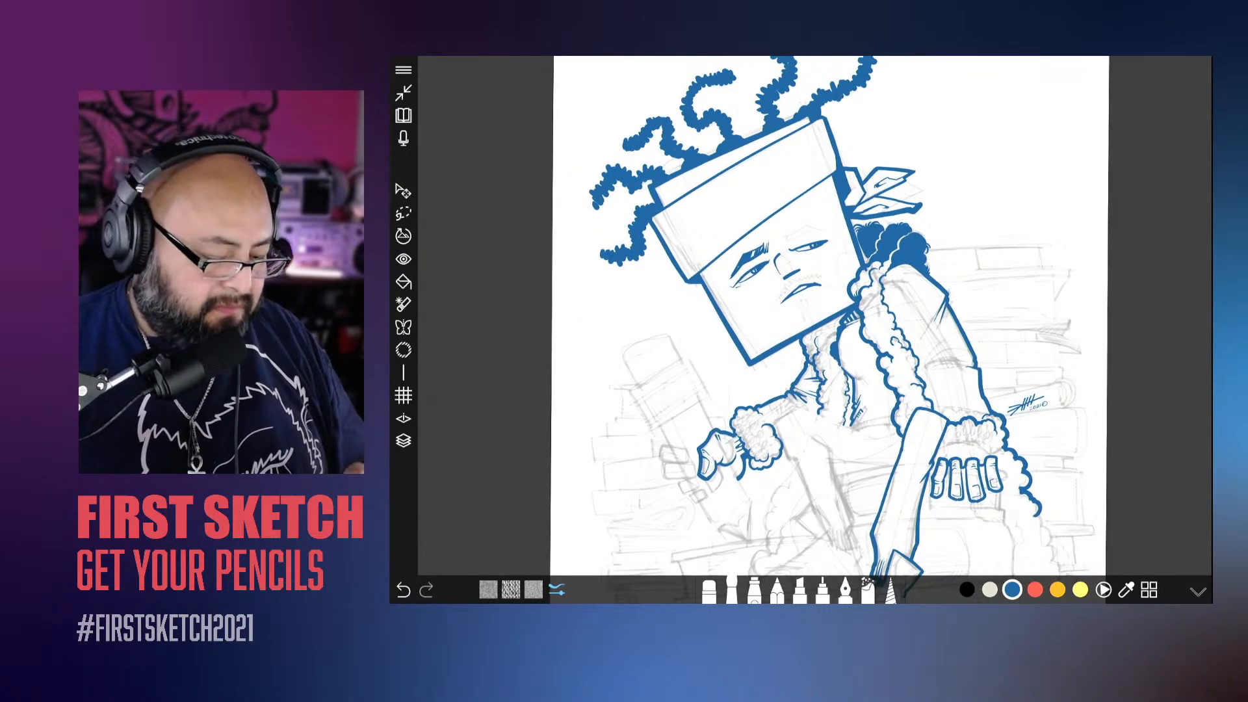
pyautogui.click(404, 441)
pyautogui.click(404, 441)
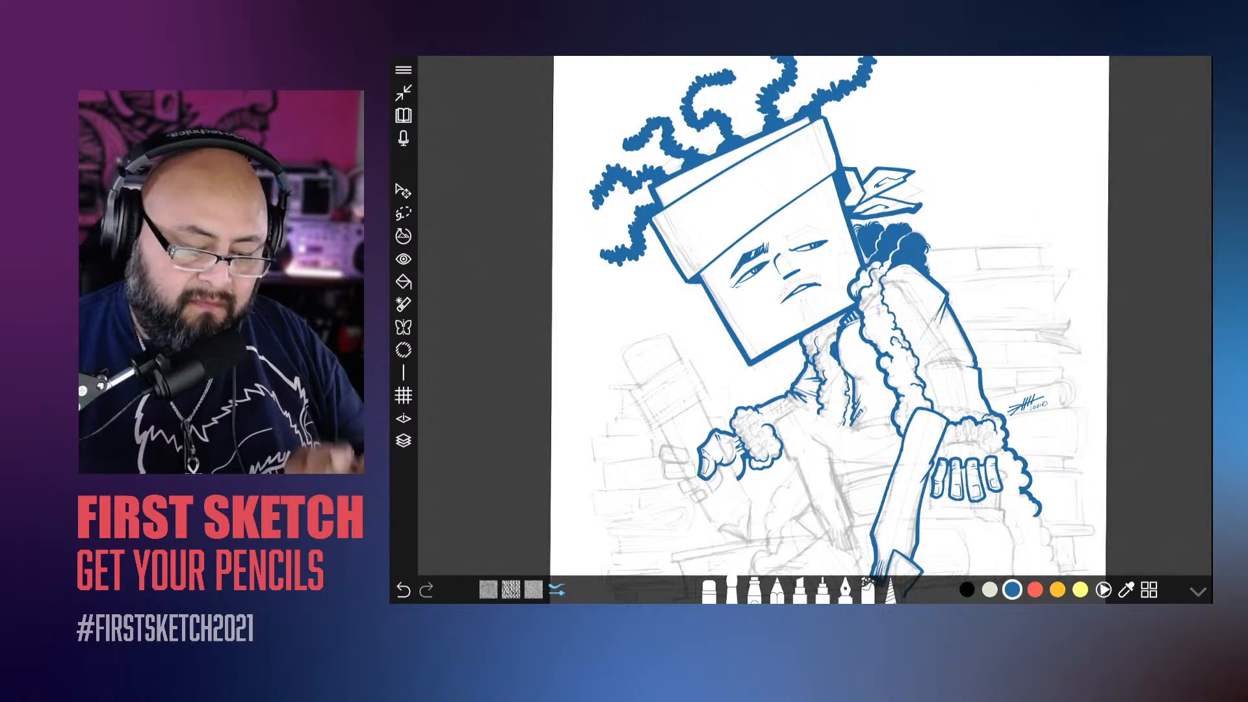
pyautogui.scroll(4, 812, 325)
pyautogui.scroll(1, 813, 325)
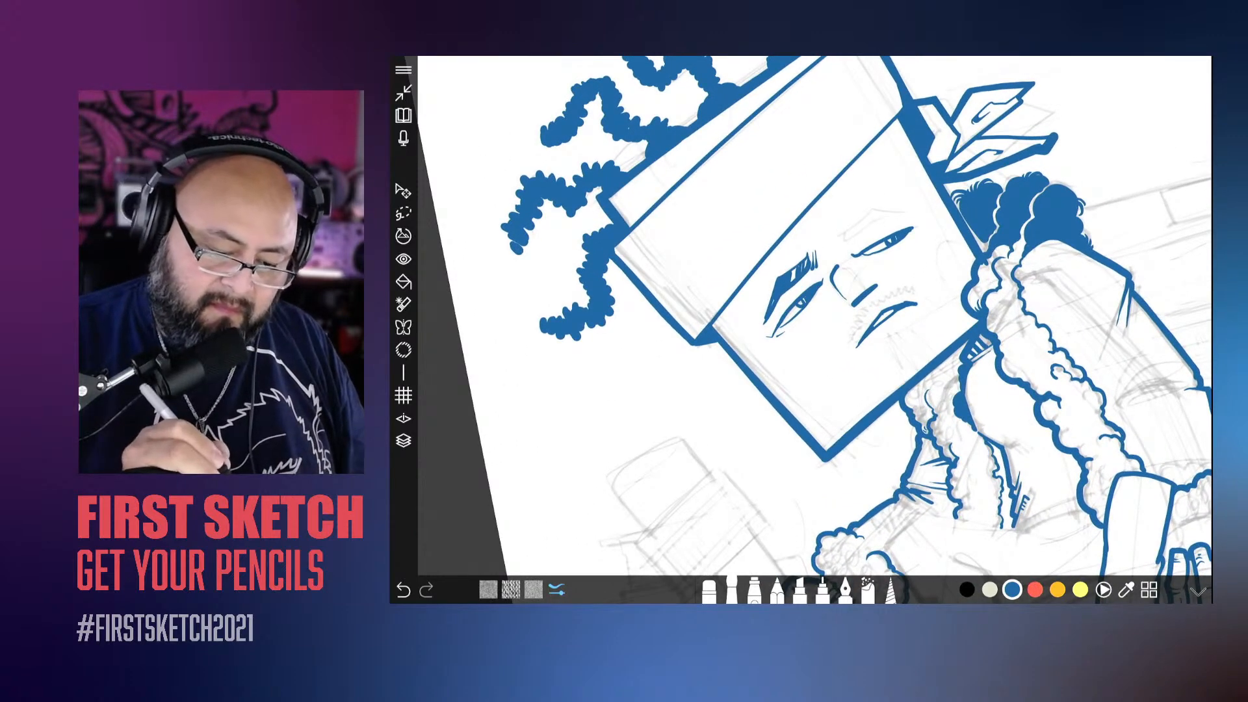
pyautogui.moveTo(903, 130); pyautogui.dragTo(714, 325)
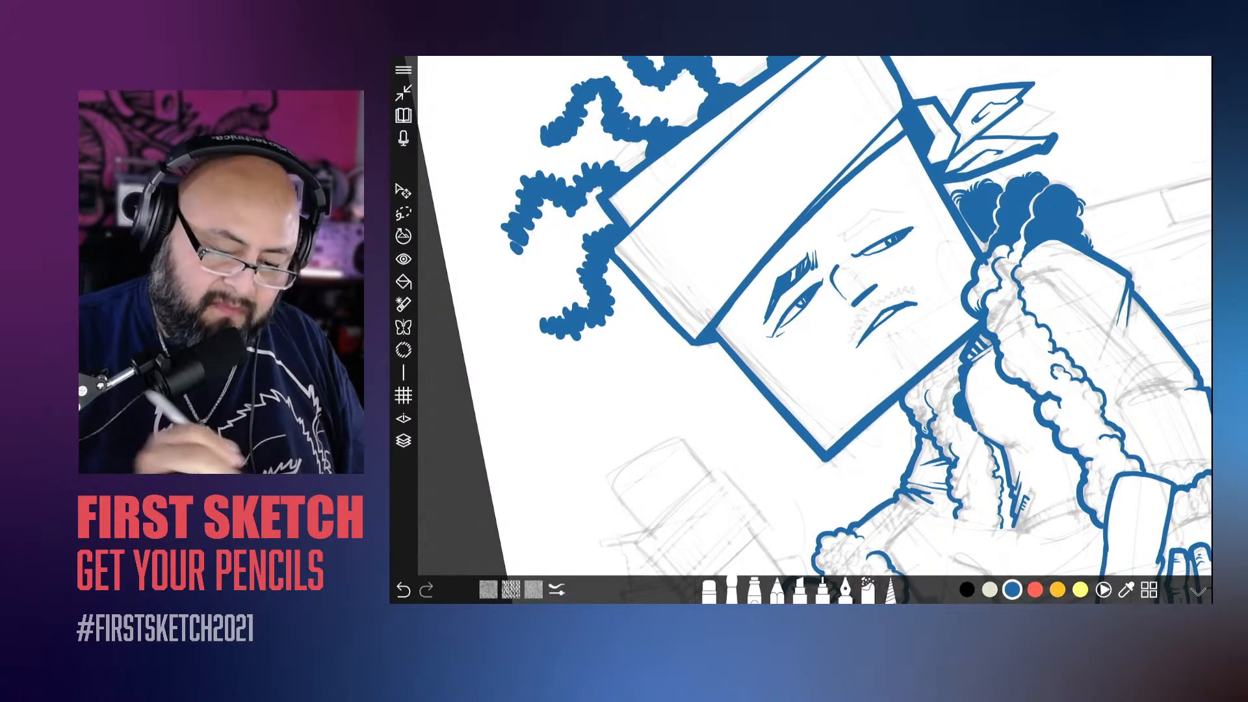
pyautogui.scroll(6, 813, 325)
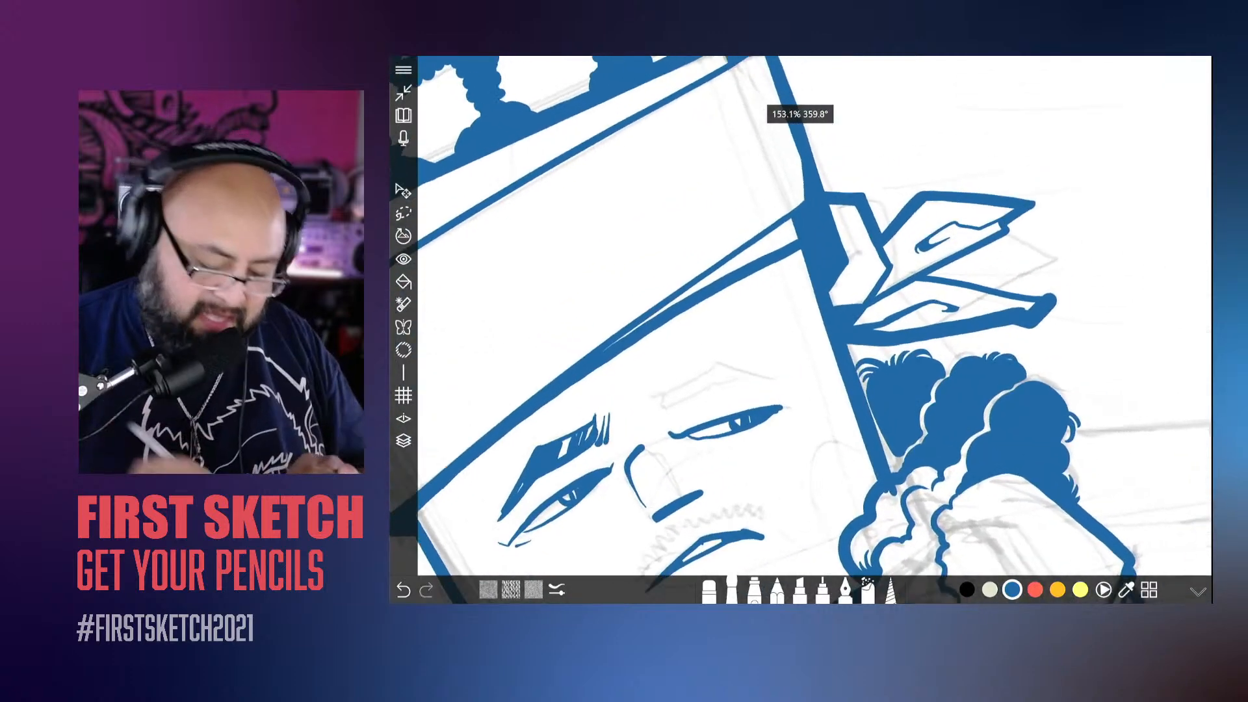
pyautogui.click(709, 590)
pyautogui.scroll(1, 813, 325)
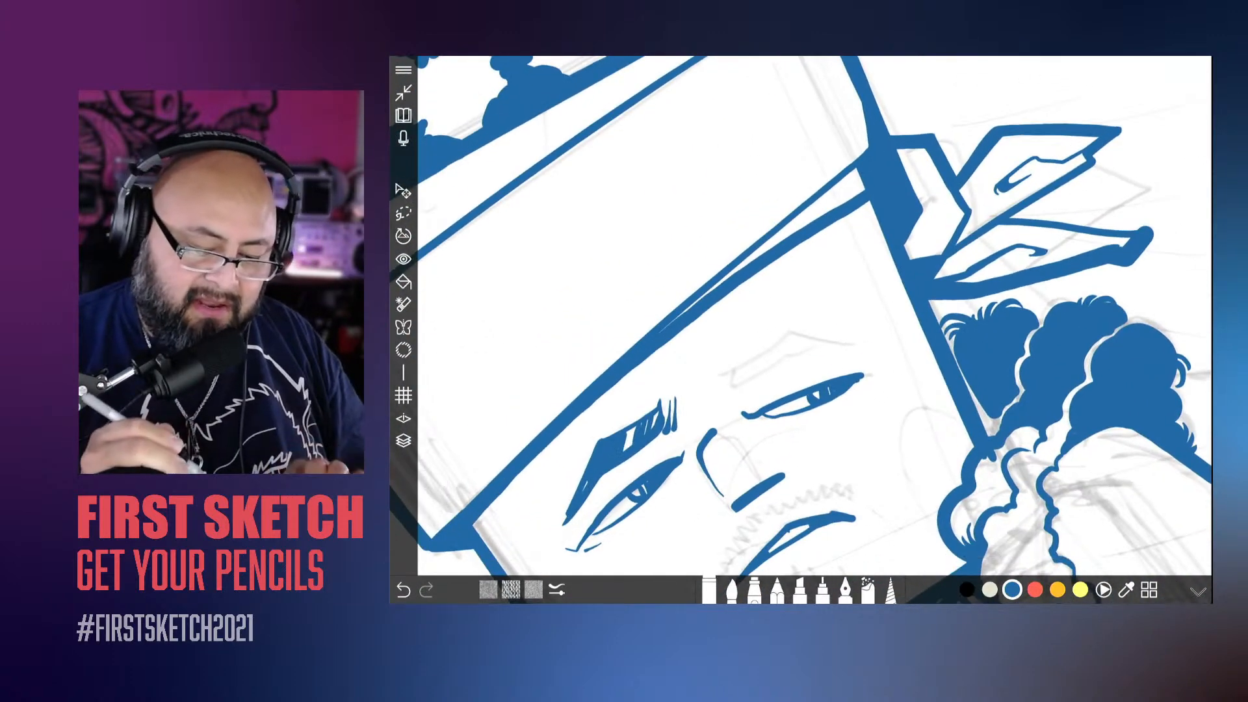
pyautogui.hotkey('ctrl', 'z')
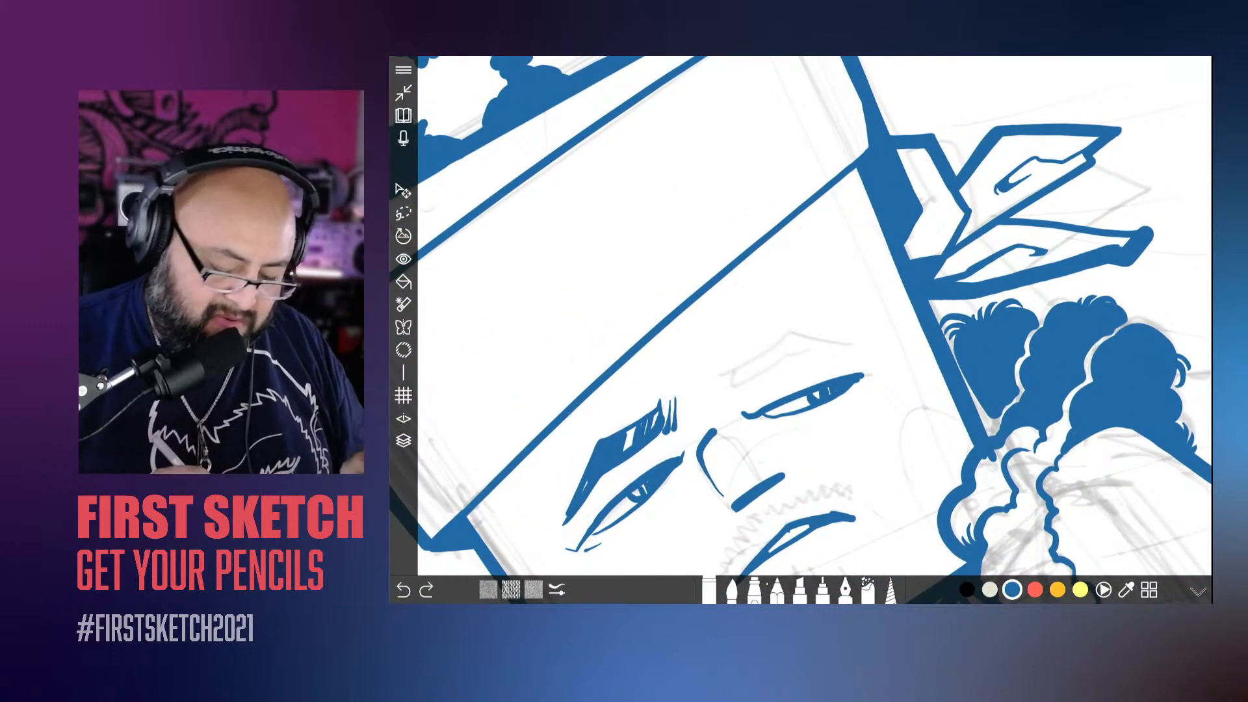
# Step: Ink a thick curved line below the headband's lower edge from the knot side, merging into that edge and thickening it to the far corner
pyautogui.click(732, 590)
pyautogui.scroll(-3, 813, 325)
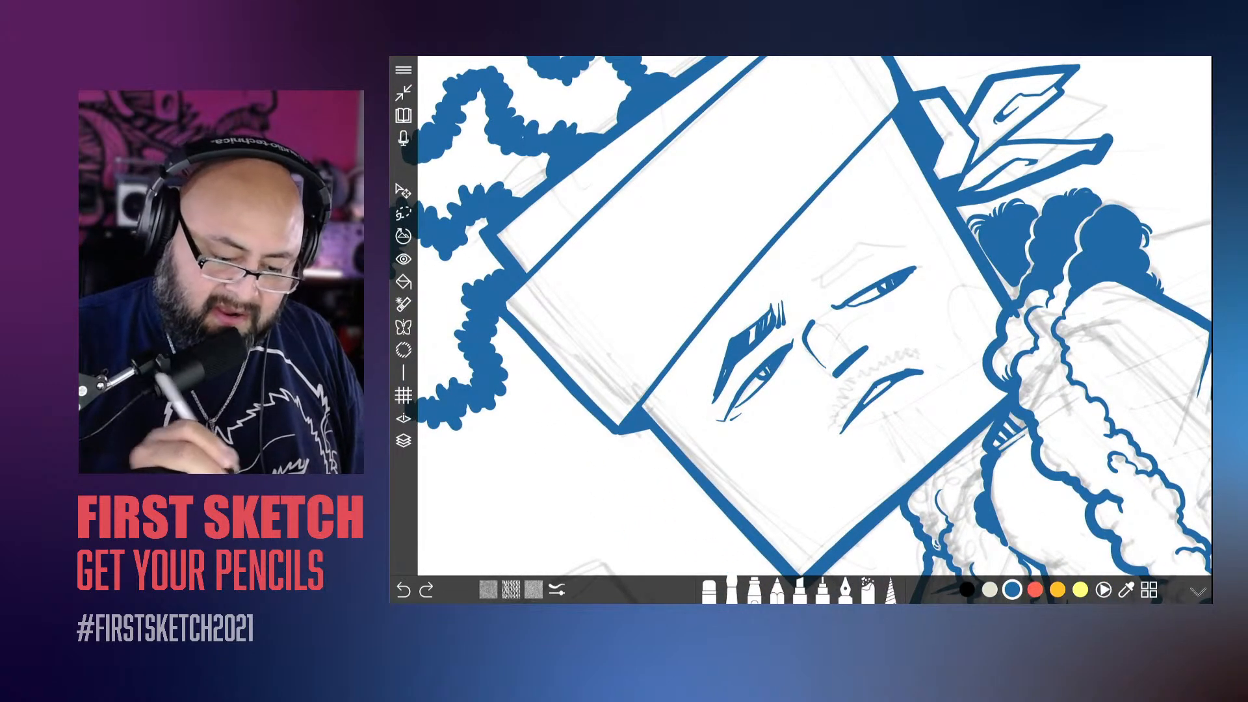
pyautogui.moveTo(909, 145); pyautogui.dragTo(695, 333)
pyautogui.scroll(3, 813, 325)
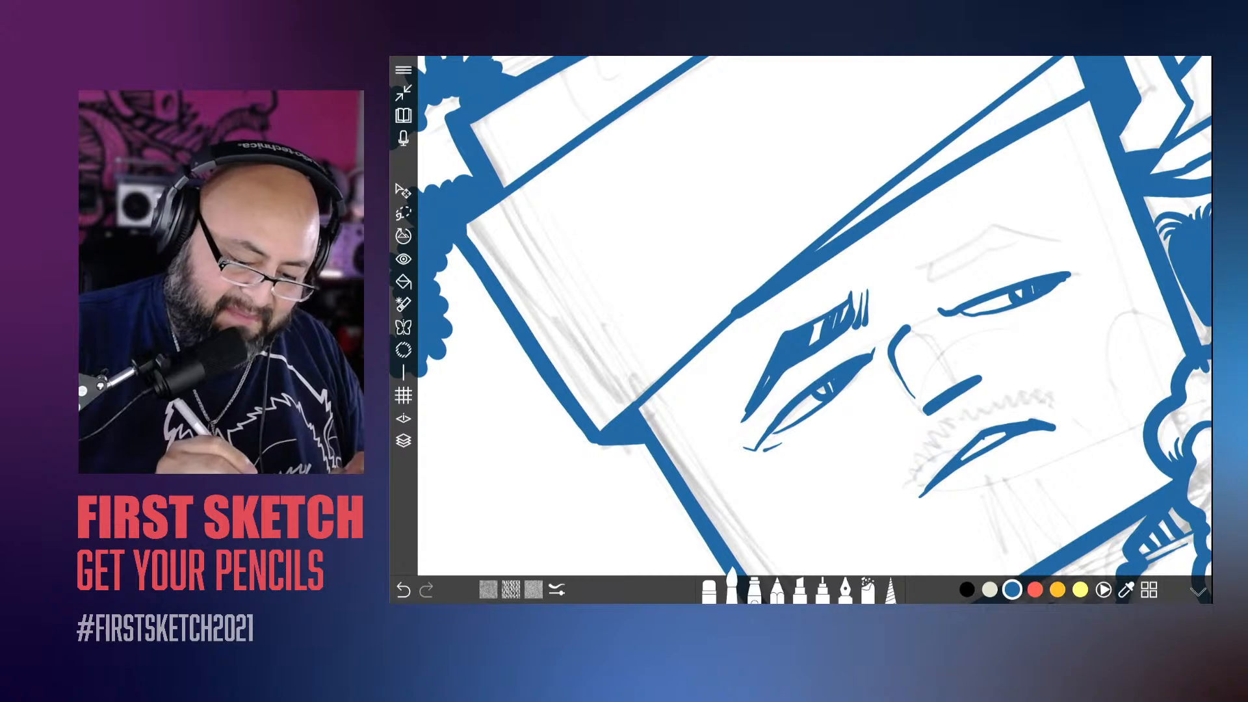
pyautogui.moveTo(717, 336); pyautogui.dragTo(642, 411)
pyautogui.moveTo(741, 314); pyautogui.dragTo(673, 383)
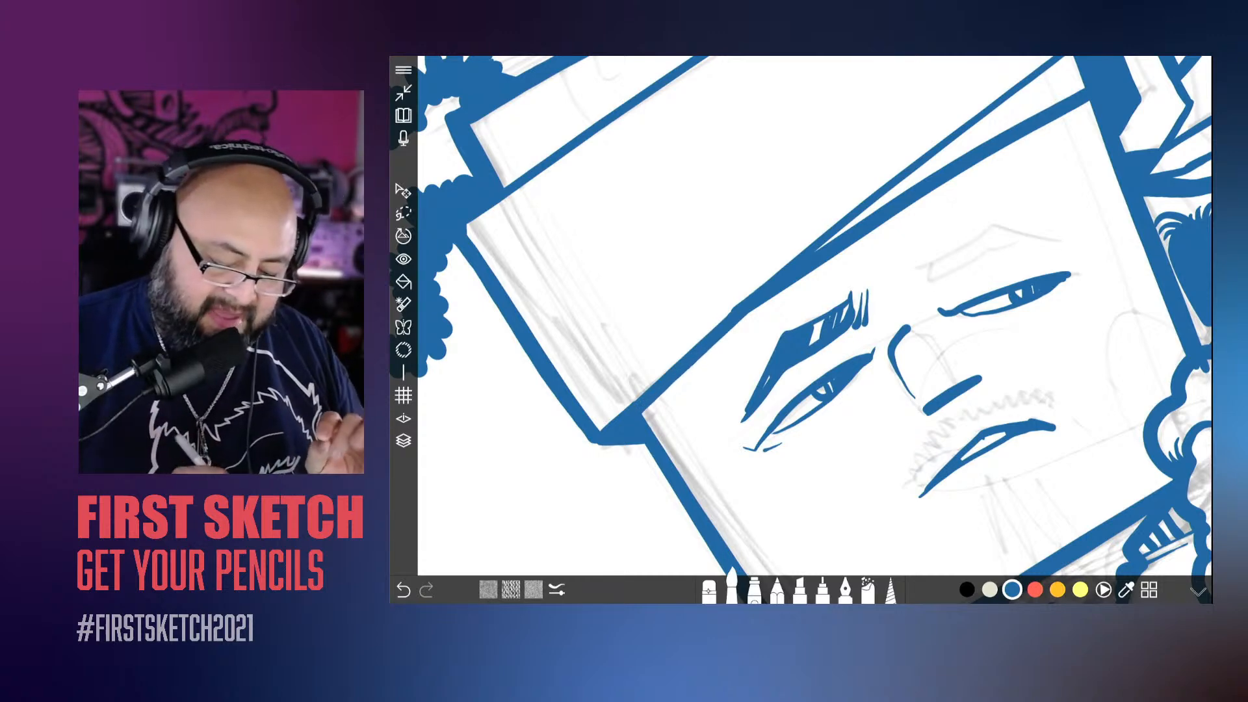
# Step: Erase the excess ink inside the headband's wedge where it meets the box edge beside the knot
pyautogui.click(709, 590)
pyautogui.scroll(-3, 812, 325)
pyautogui.scroll(3, 813, 325)
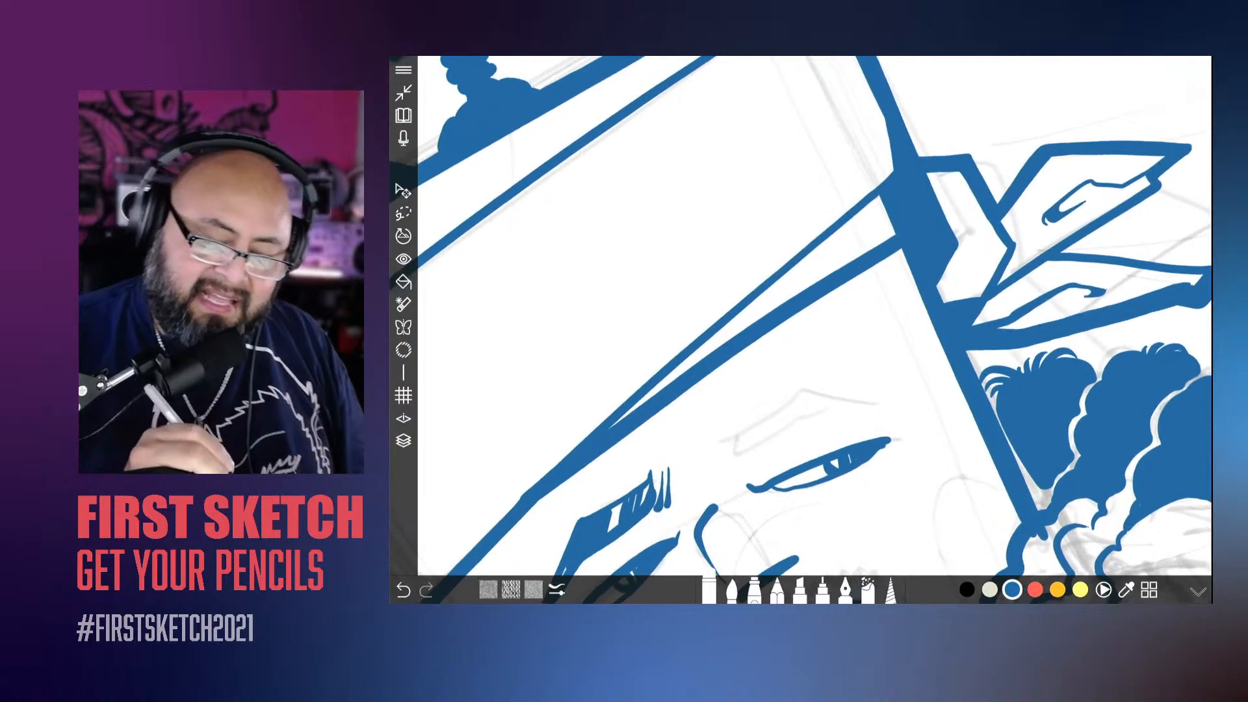
pyautogui.moveTo(885, 197); pyautogui.dragTo(899, 215)
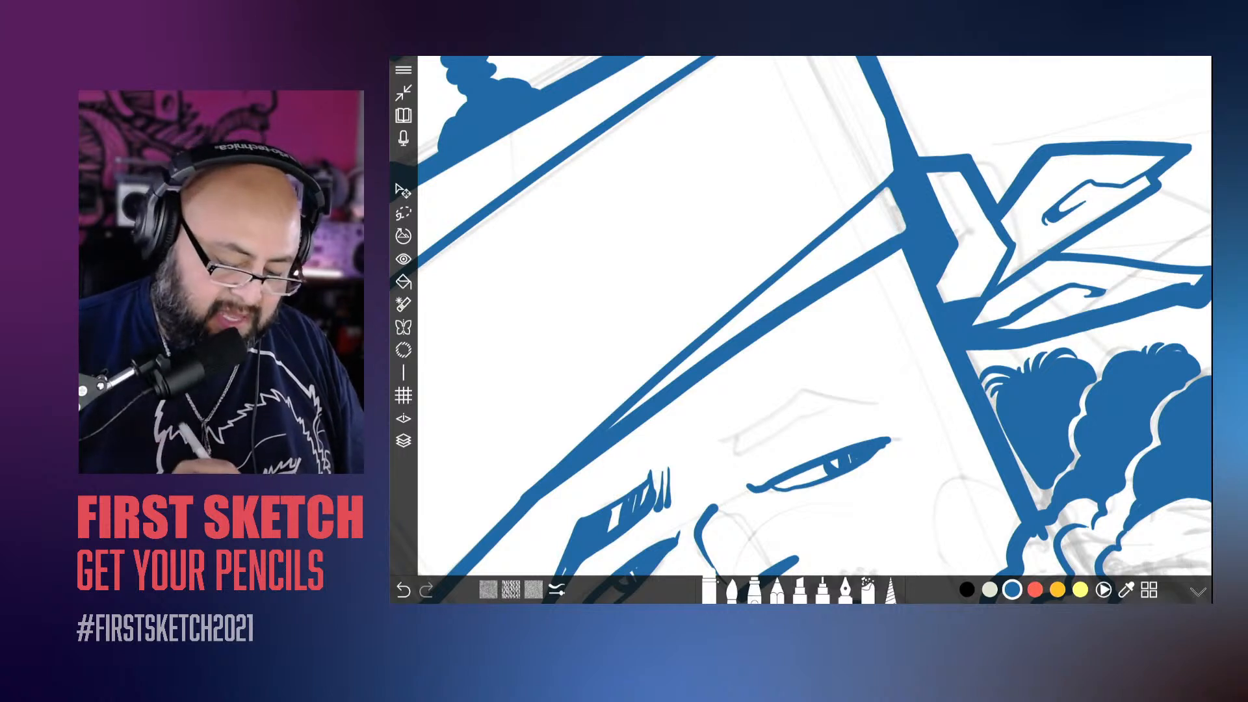
# Step: Reduce the brush size and touch up the end of the headband's thin wedge line beside the knot
pyautogui.click(732, 591)
pyautogui.click(732, 590)
pyautogui.moveTo(755, 464); pyautogui.dragTo(747, 465)
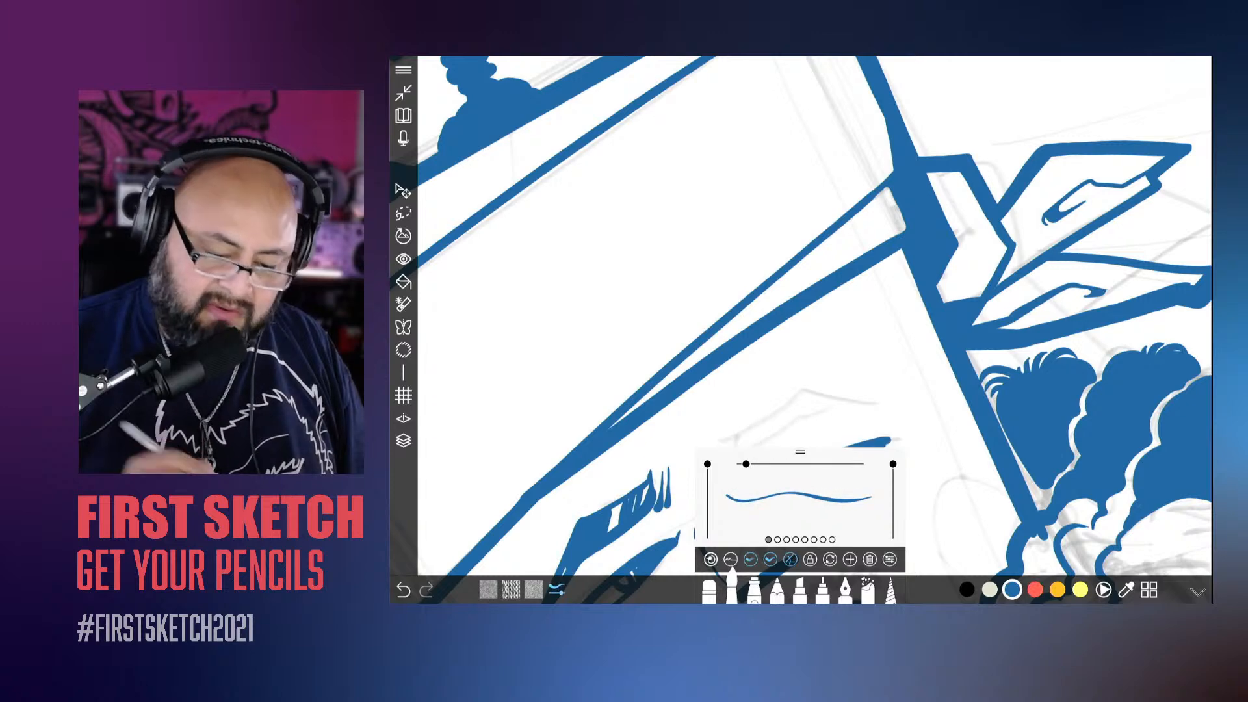
pyautogui.moveTo(889, 190); pyautogui.dragTo(875, 200)
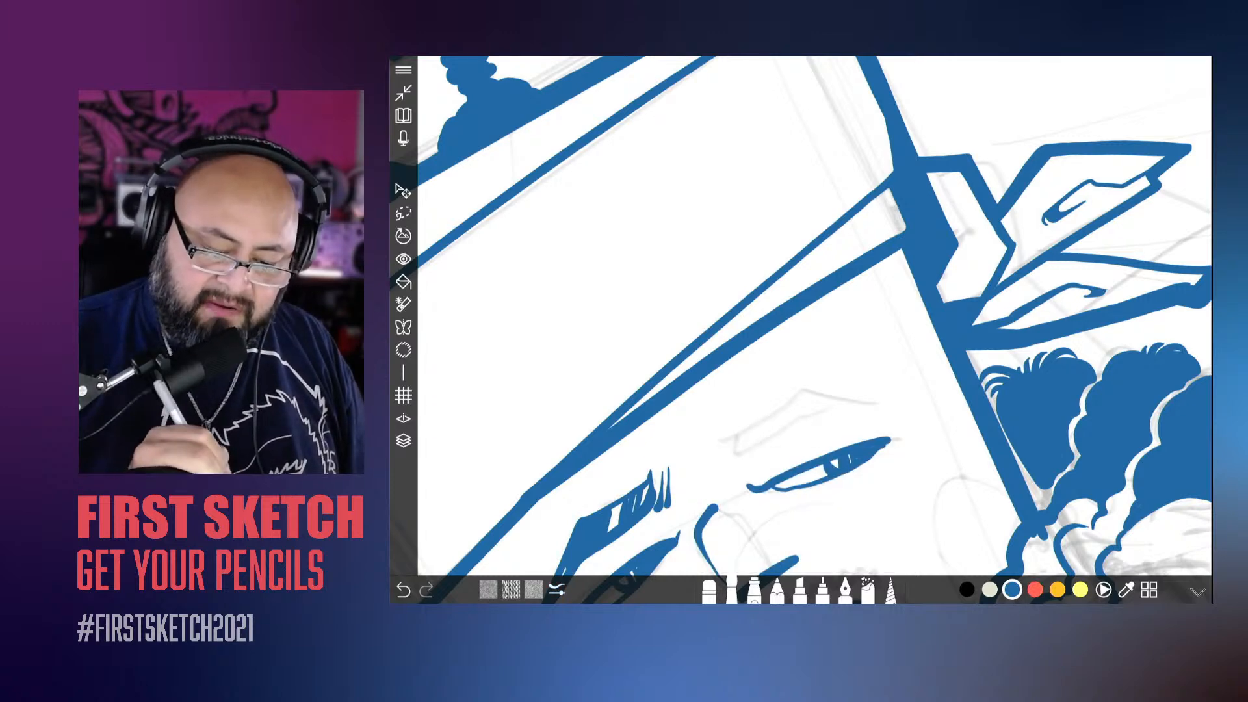
pyautogui.scroll(-8, 801, 315)
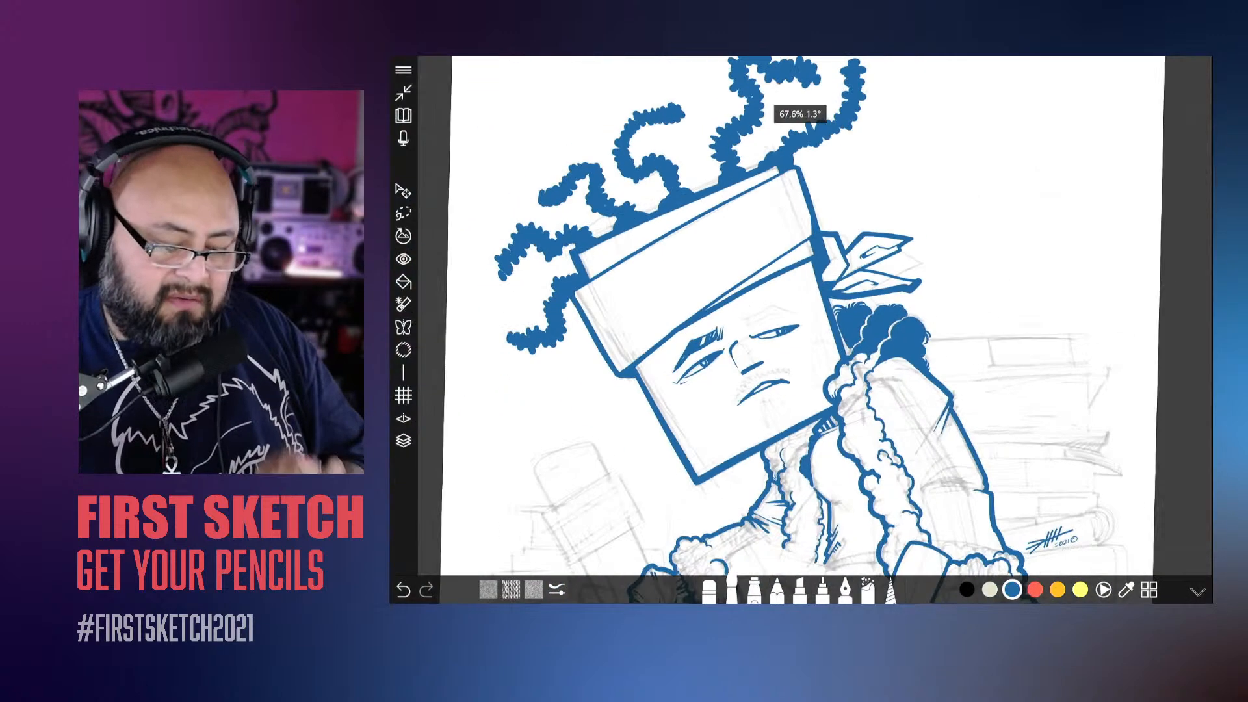
pyautogui.scroll(-1, 801, 315)
# Step: Smooth the kink in the headband's lower line above the eyebrow where the two wedge lines merge
pyautogui.scroll(8, 801, 315)
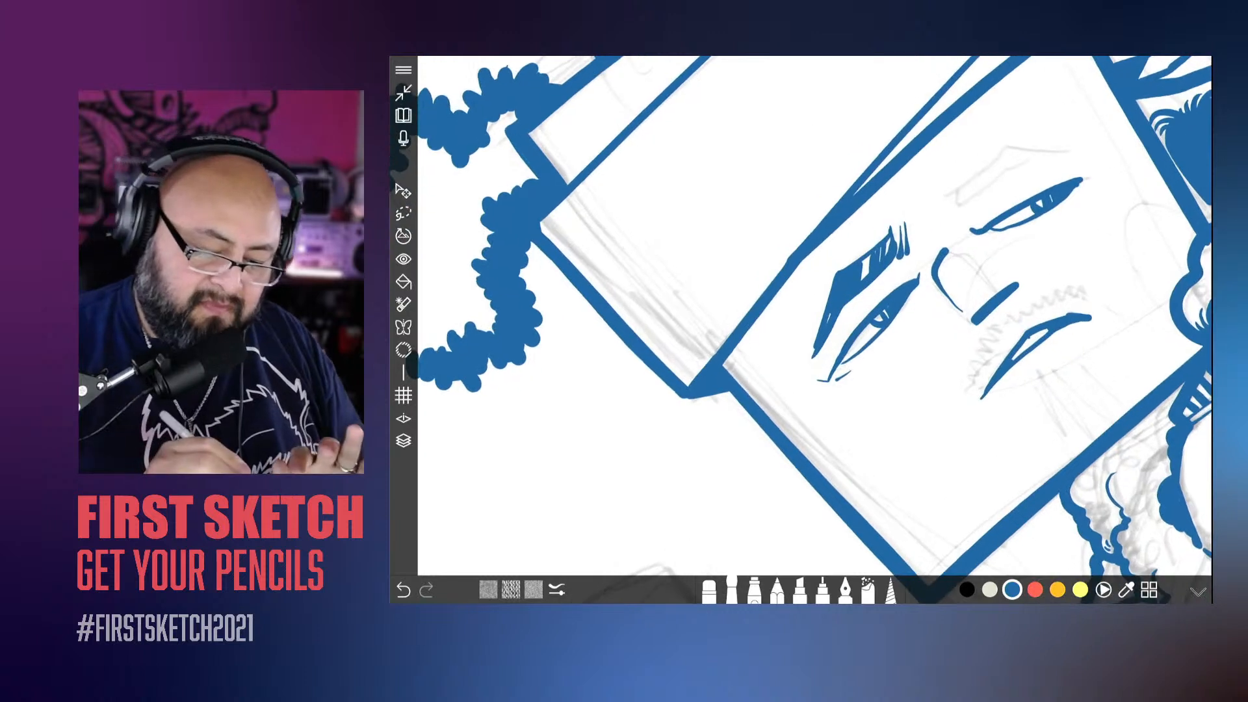
pyautogui.moveTo(797, 243); pyautogui.dragTo(772, 279)
pyautogui.click(710, 591)
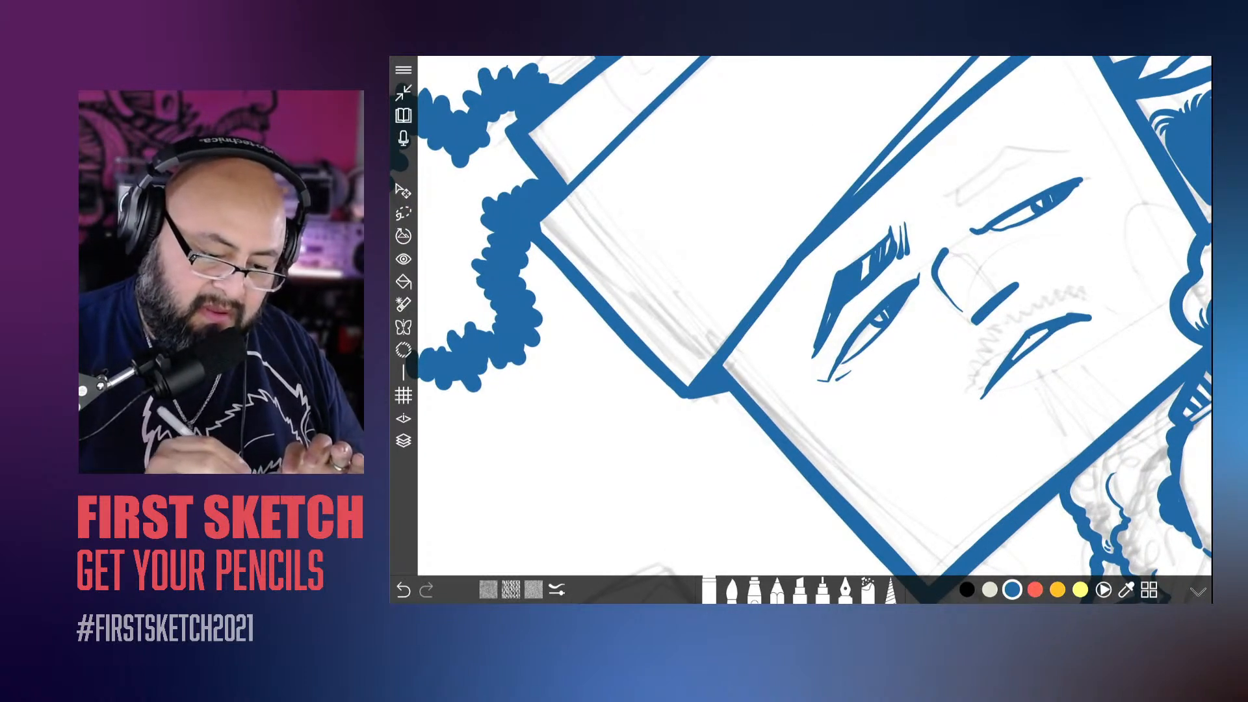
pyautogui.scroll(-8, 801, 315)
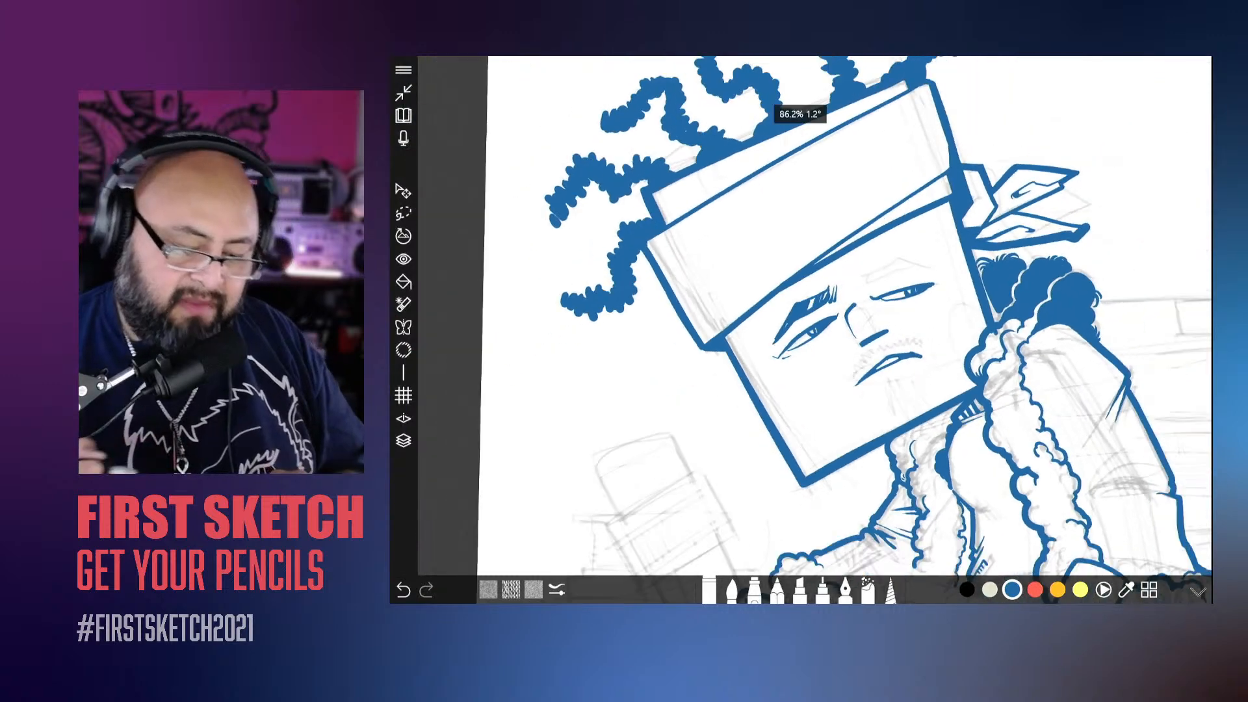
# Step: Ink the mouth by thickening the upper lip, curling its ends, marking the teeth and adding a short lower lip line
pyautogui.scroll(8, 801, 315)
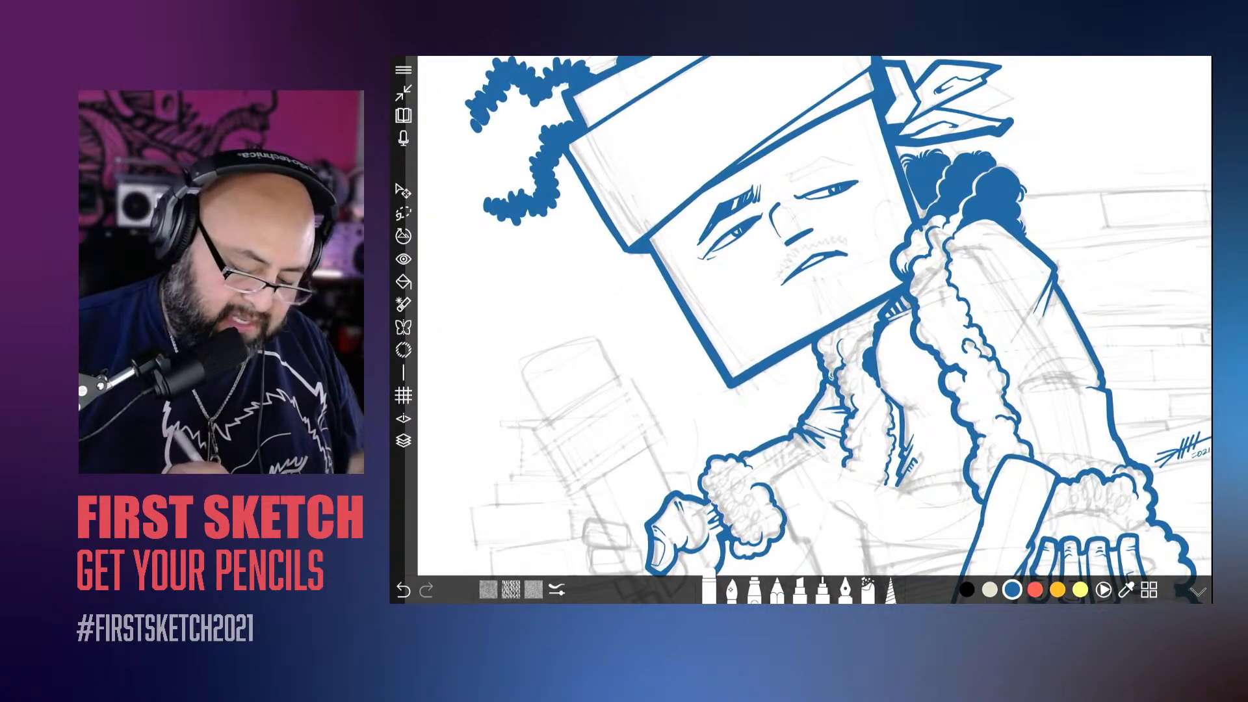
pyautogui.click(732, 590)
pyautogui.scroll(5, 801, 316)
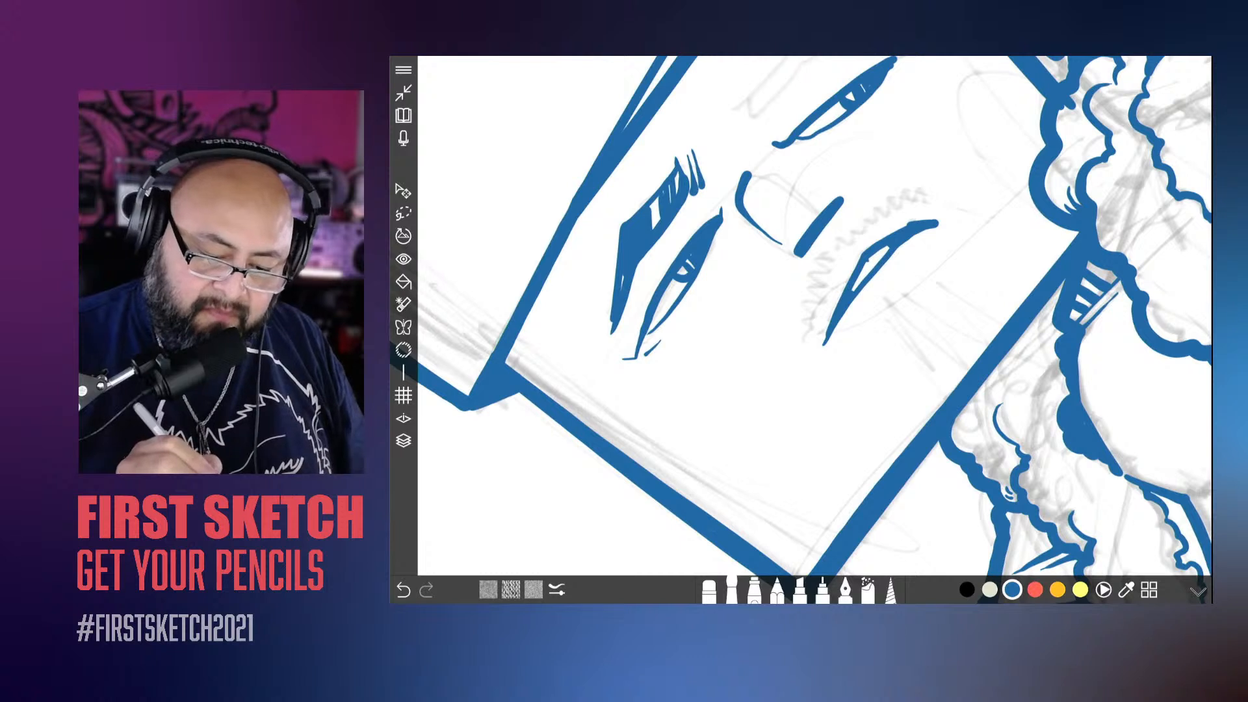
pyautogui.moveTo(907, 225)
pyautogui.mouseDown()
pyautogui.moveTo(867, 243)
pyautogui.moveTo(829, 324)
pyautogui.mouseUp()
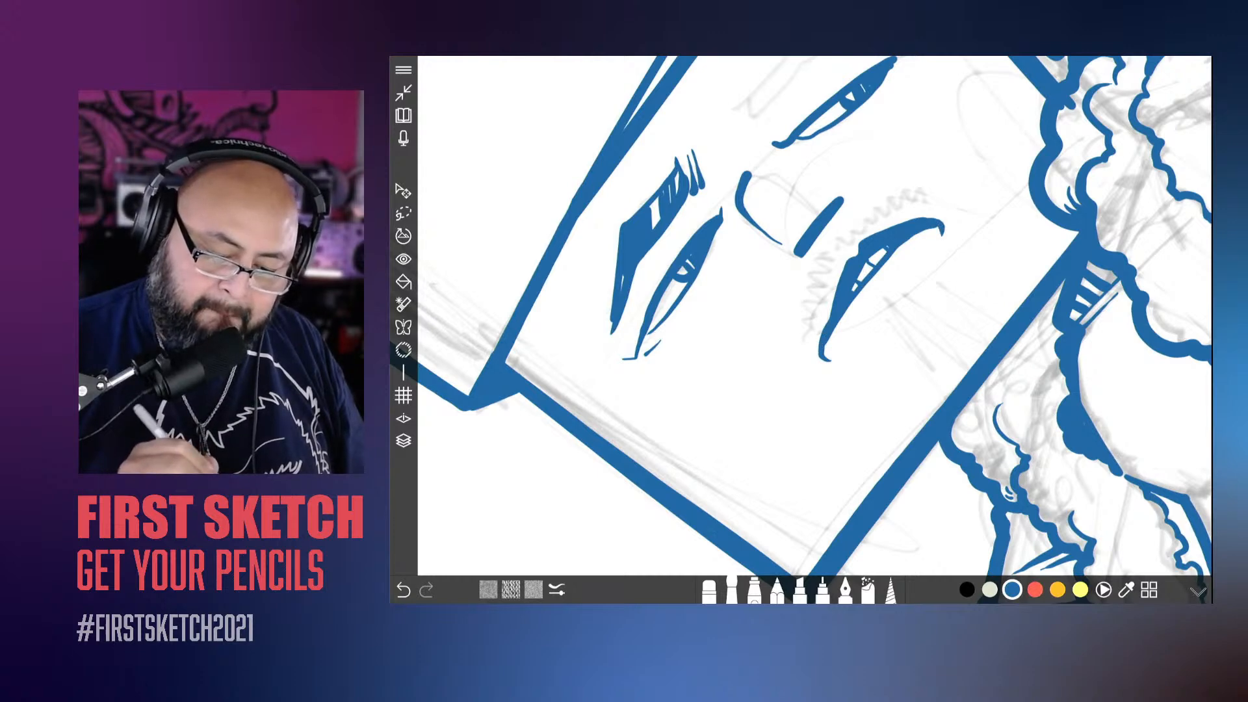
pyautogui.moveTo(875, 321); pyautogui.dragTo(922, 273)
pyautogui.scroll(-5, 801, 316)
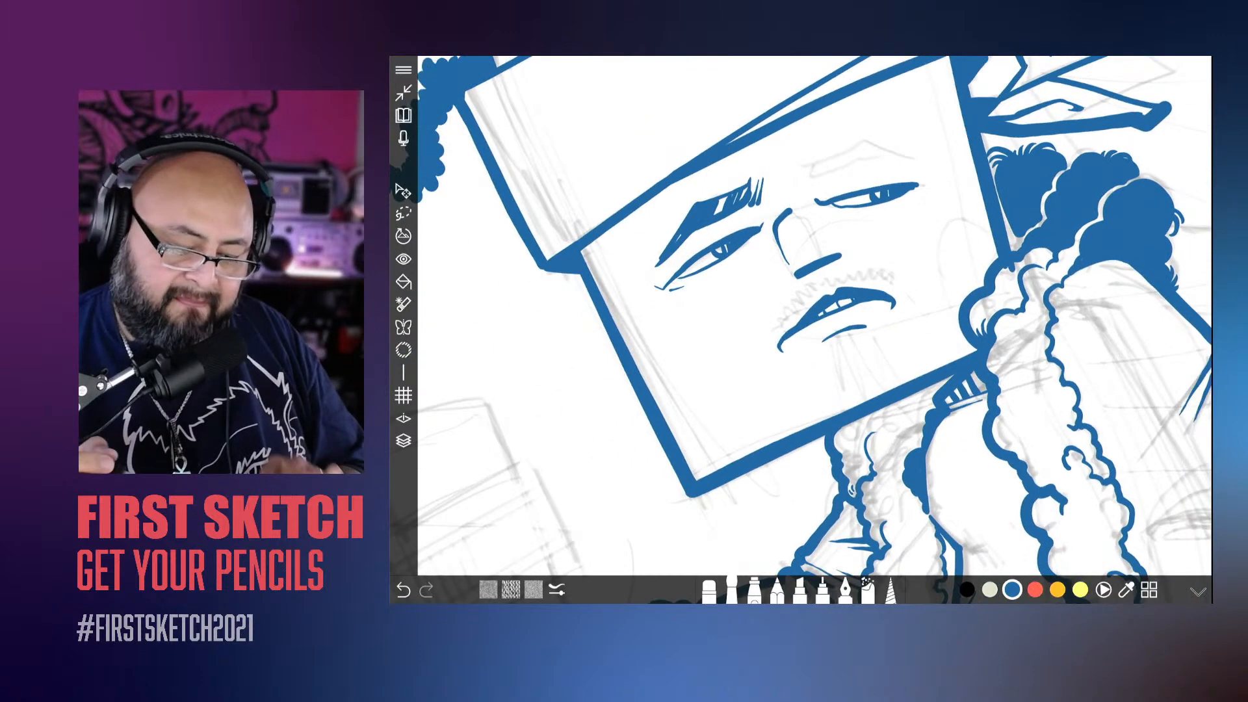
pyautogui.scroll(5, 801, 316)
pyautogui.scroll(1, 801, 316)
pyautogui.moveTo(819, 317); pyautogui.dragTo(850, 285)
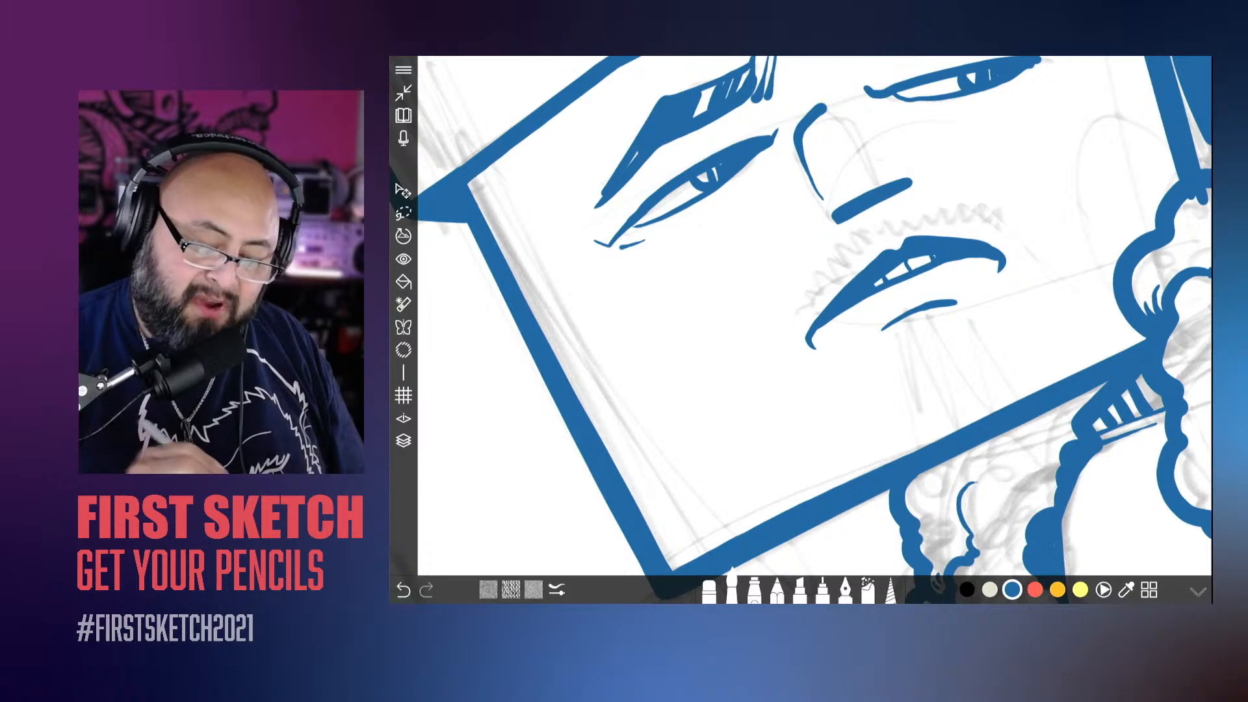
pyautogui.scroll(-3, 801, 316)
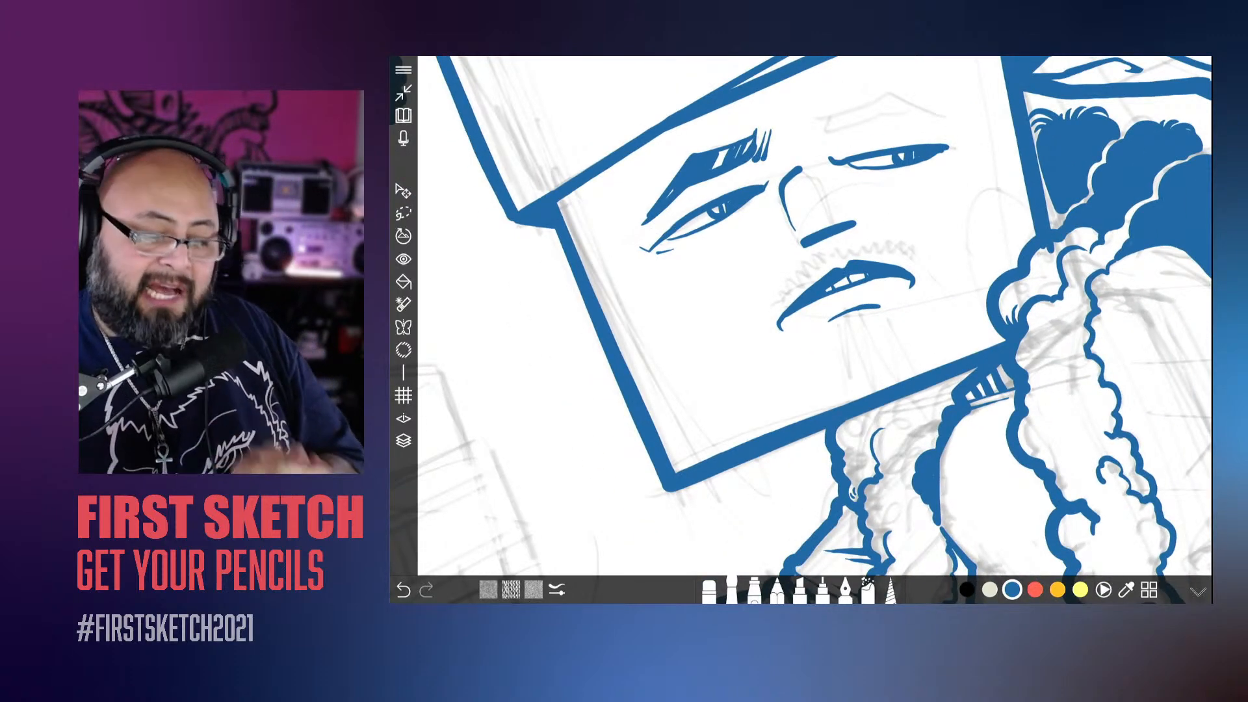
pyautogui.scroll(-4, 801, 316)
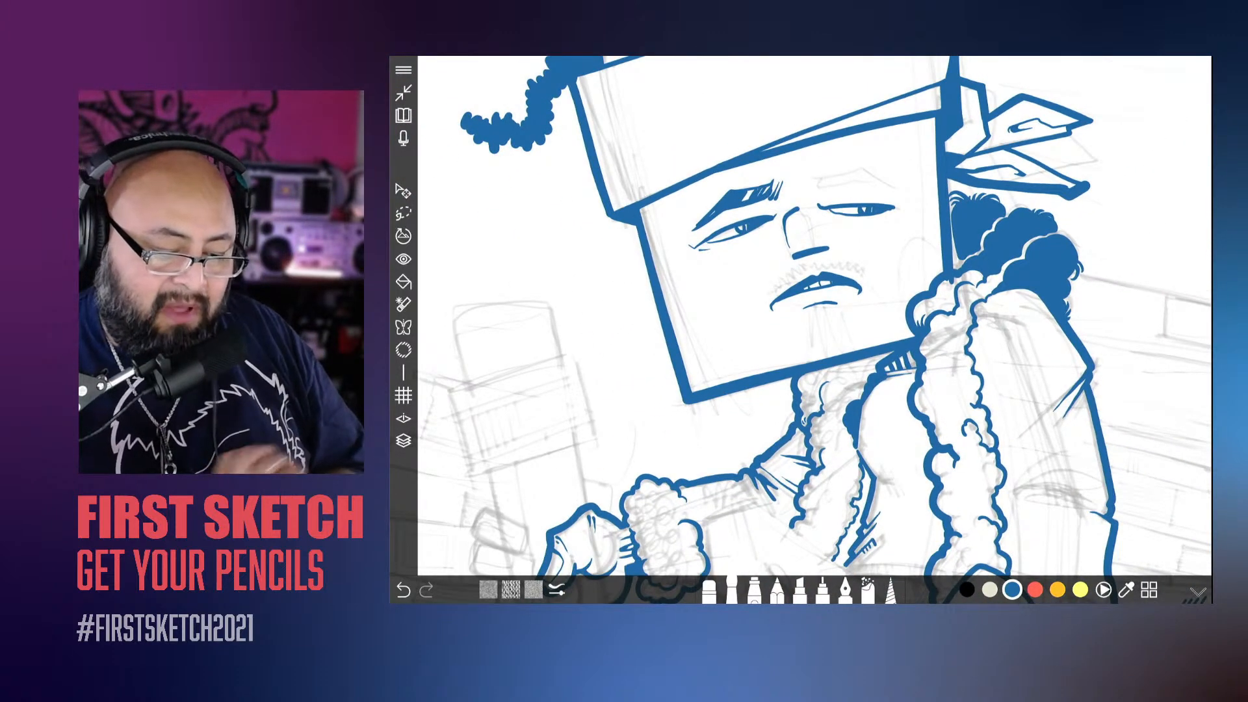
# Step: Increase the brush size slightly and thicken the left eyebrow's outer tail, extending it down past the eye's outer corner
pyautogui.scroll(4, 802, 316)
pyautogui.click(732, 591)
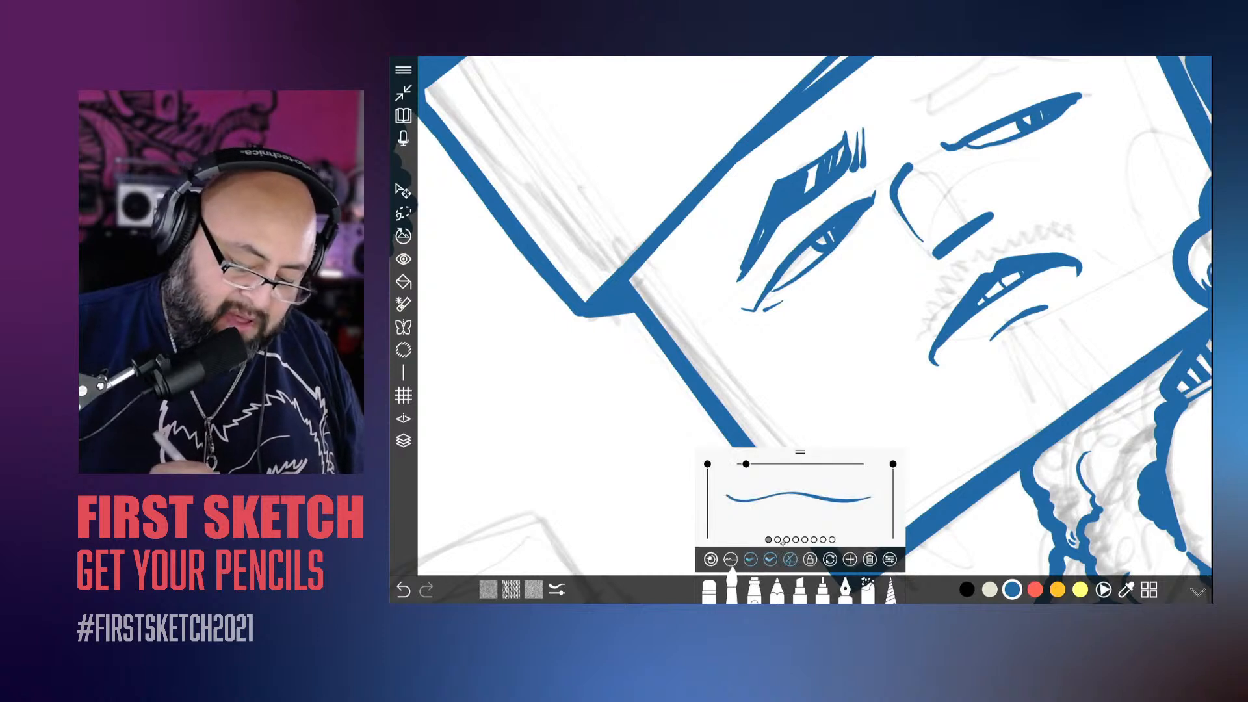
pyautogui.moveTo(746, 464); pyautogui.dragTo(756, 464)
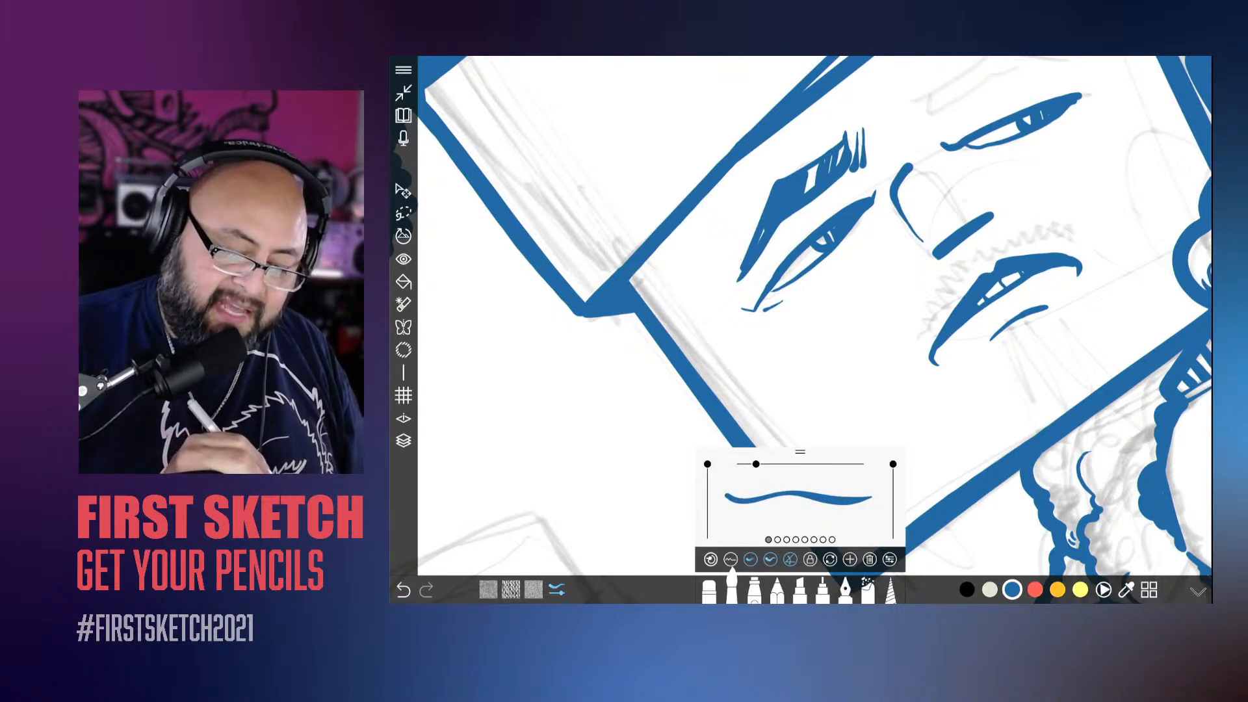
pyautogui.moveTo(731, 300); pyautogui.dragTo(759, 225)
pyautogui.moveTo(730, 302)
pyautogui.mouseDown()
pyautogui.moveTo(748, 271)
pyautogui.moveTo(730, 304)
pyautogui.moveTo(729, 290)
pyautogui.mouseUp()
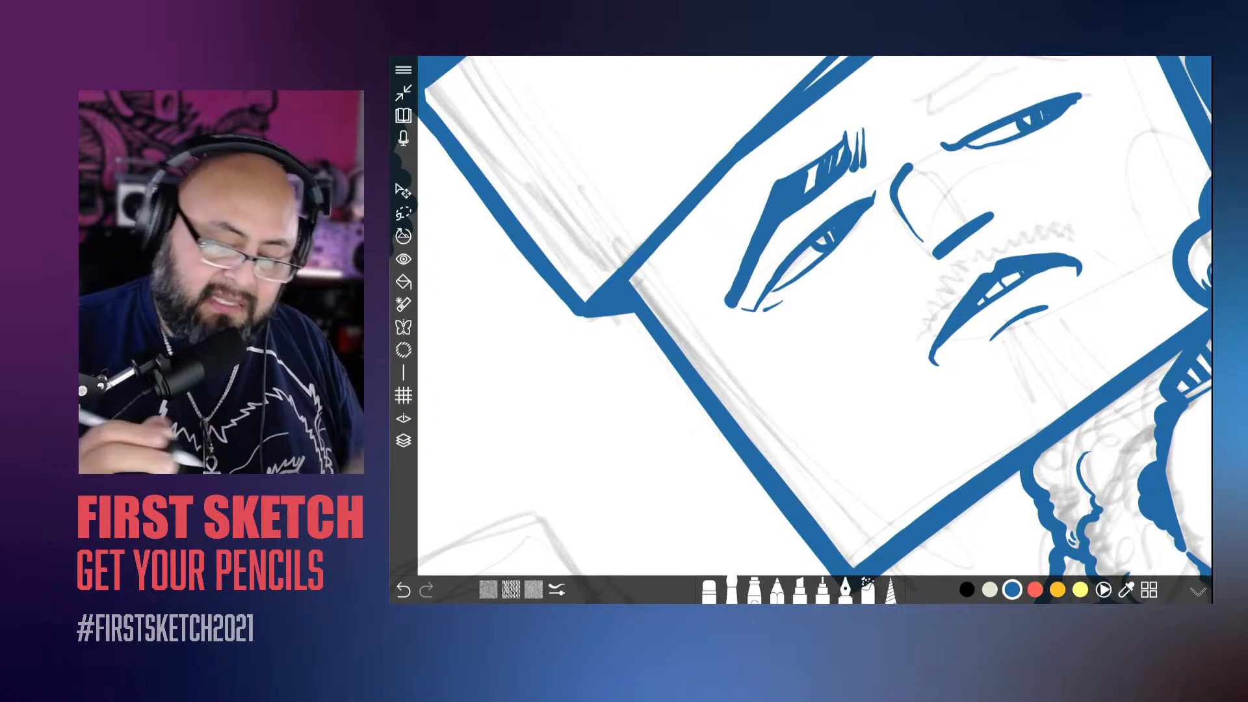
# Step: Ink the right eyebrow with a thick tapered arch and short hatched hair strokes at its inner end
pyautogui.scroll(-1, 814, 330)
pyautogui.scroll(-1, 815, 330)
pyautogui.moveTo(834, 221)
pyautogui.mouseDown()
pyautogui.moveTo(951, 134)
pyautogui.moveTo(864, 157)
pyautogui.moveTo(823, 195)
pyautogui.moveTo(908, 145)
pyautogui.mouseUp()
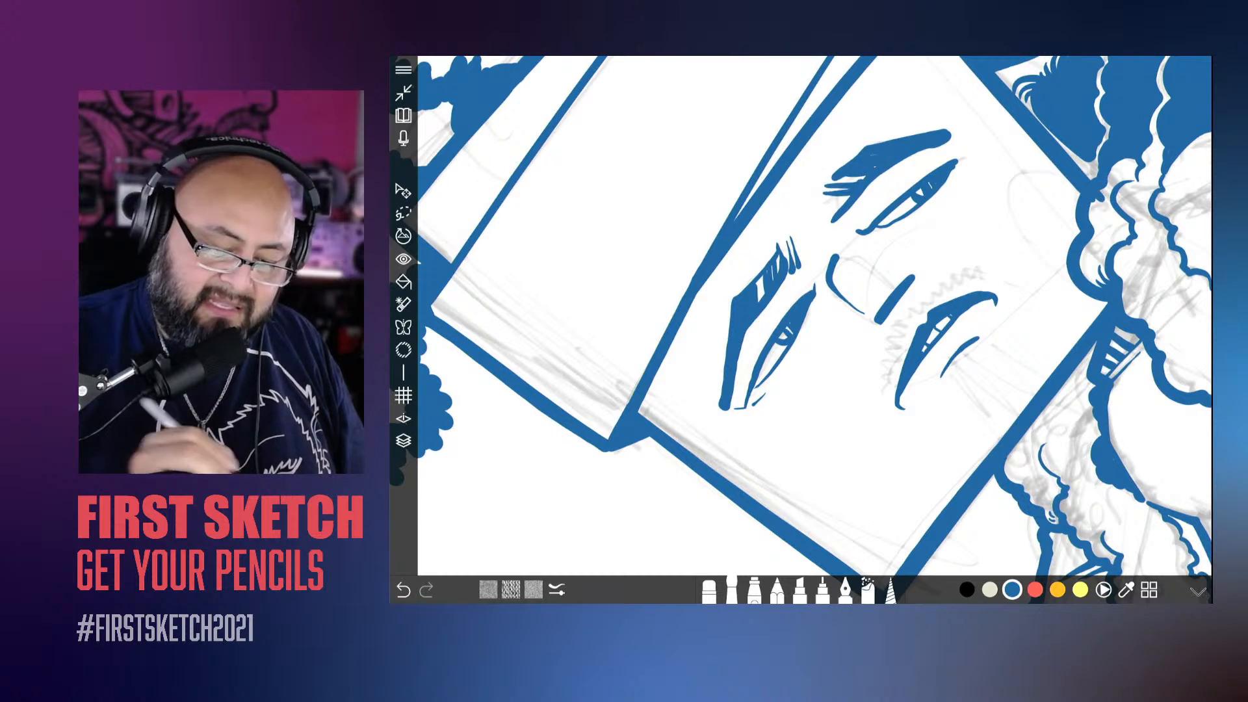
pyautogui.moveTo(838, 202); pyautogui.dragTo(814, 208)
pyautogui.moveTo(848, 199)
pyautogui.mouseDown()
pyautogui.moveTo(810, 223)
pyautogui.moveTo(810, 211)
pyautogui.mouseUp()
pyautogui.moveTo(838, 172); pyautogui.dragTo(826, 184)
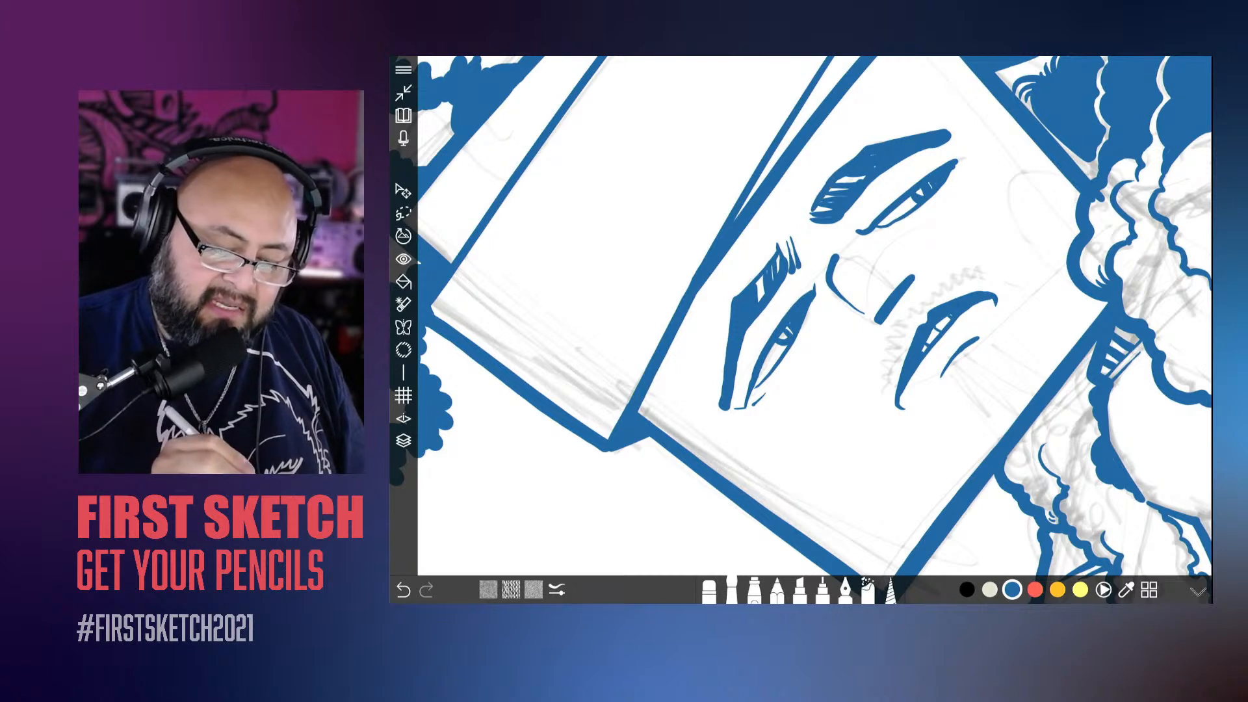
# Step: Undo the stroke on the left eyebrow's inner end and ink a thicker upper edge along the brow instead
pyautogui.moveTo(795, 234); pyautogui.dragTo(781, 270)
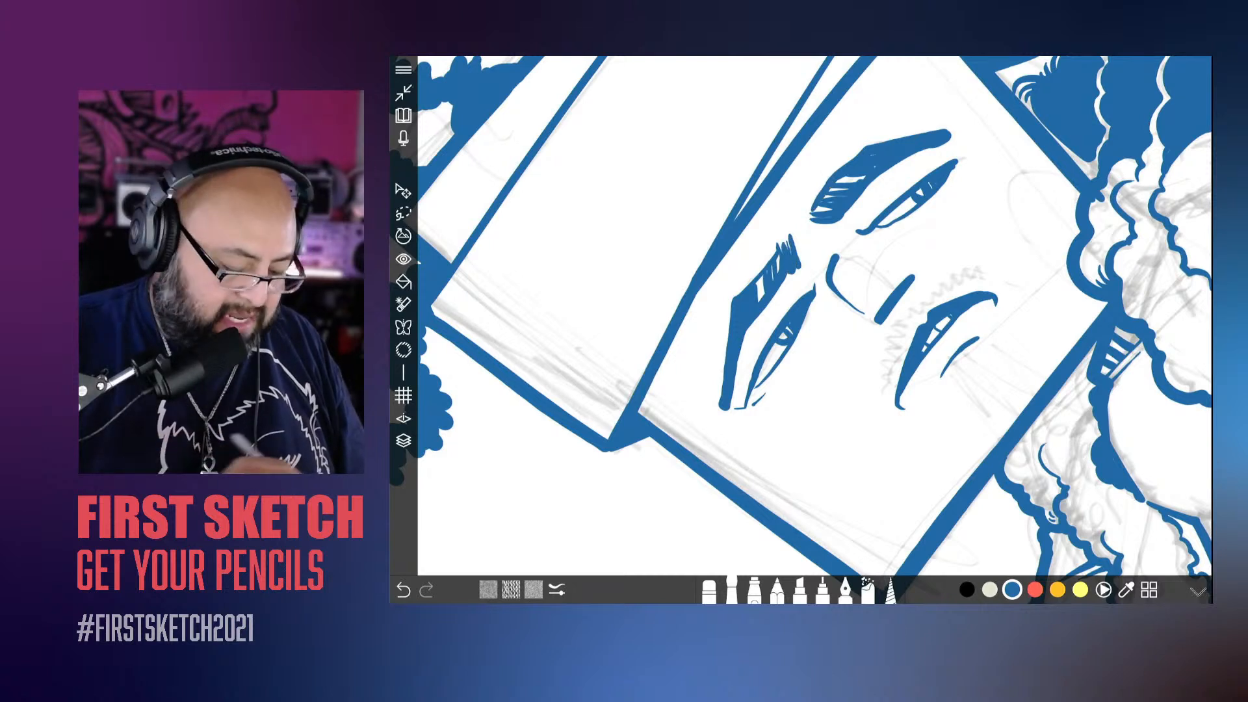
pyautogui.hotkey('ctrl', 'z')
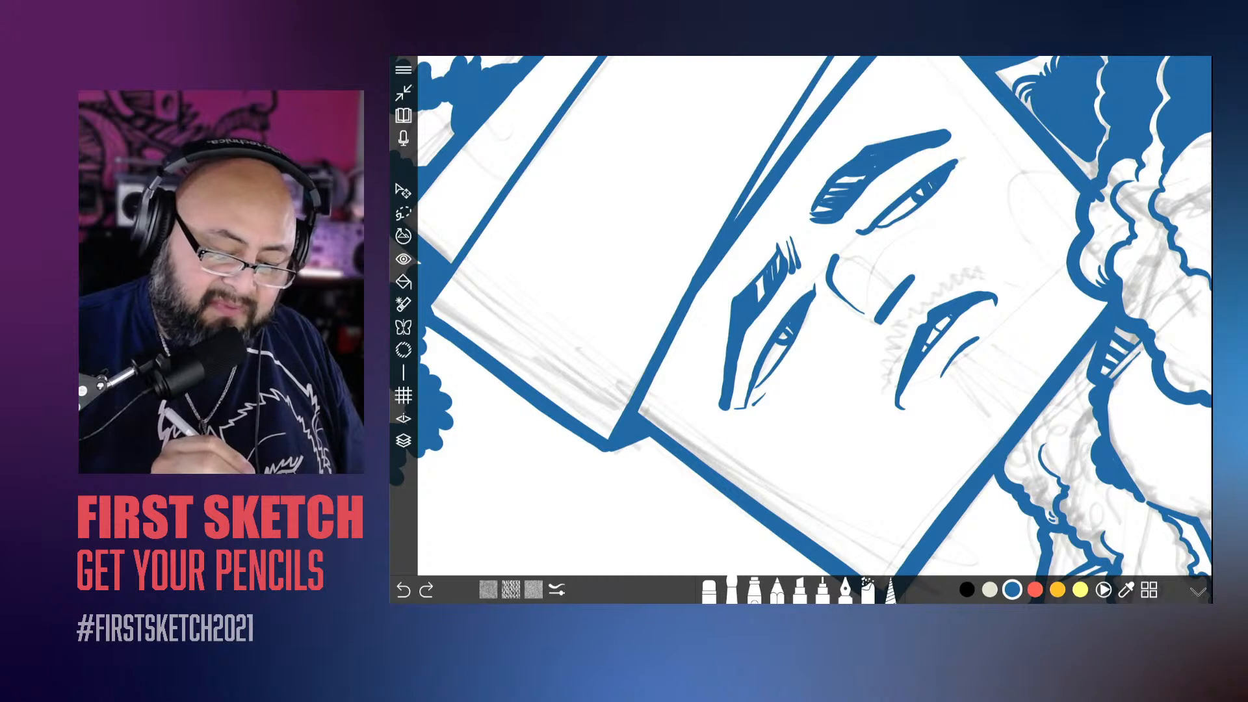
pyautogui.moveTo(785, 241); pyautogui.dragTo(750, 280)
pyautogui.moveTo(752, 276); pyautogui.dragTo(730, 333)
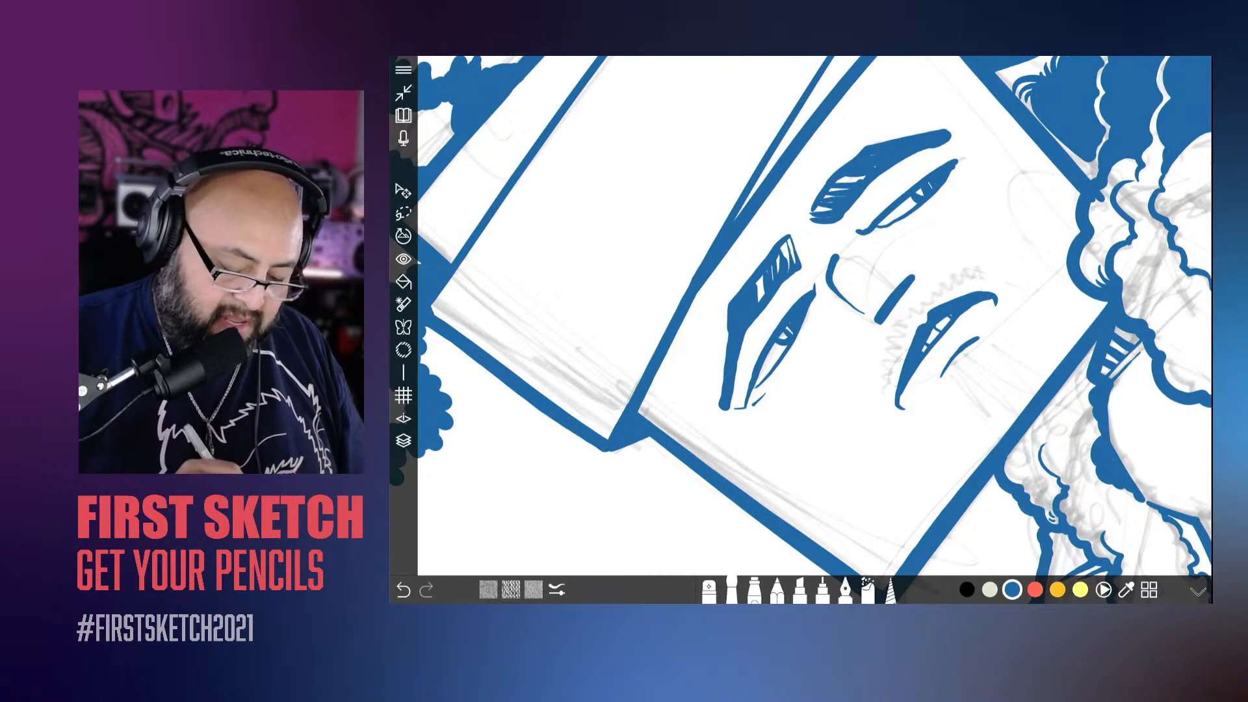
# Step: Reduce the brush size, add fine hairs at both eyebrows' inner ends and round out the left brow's outer arch
pyautogui.click(732, 589)
pyautogui.moveTo(790, 513); pyautogui.dragTo(775, 511)
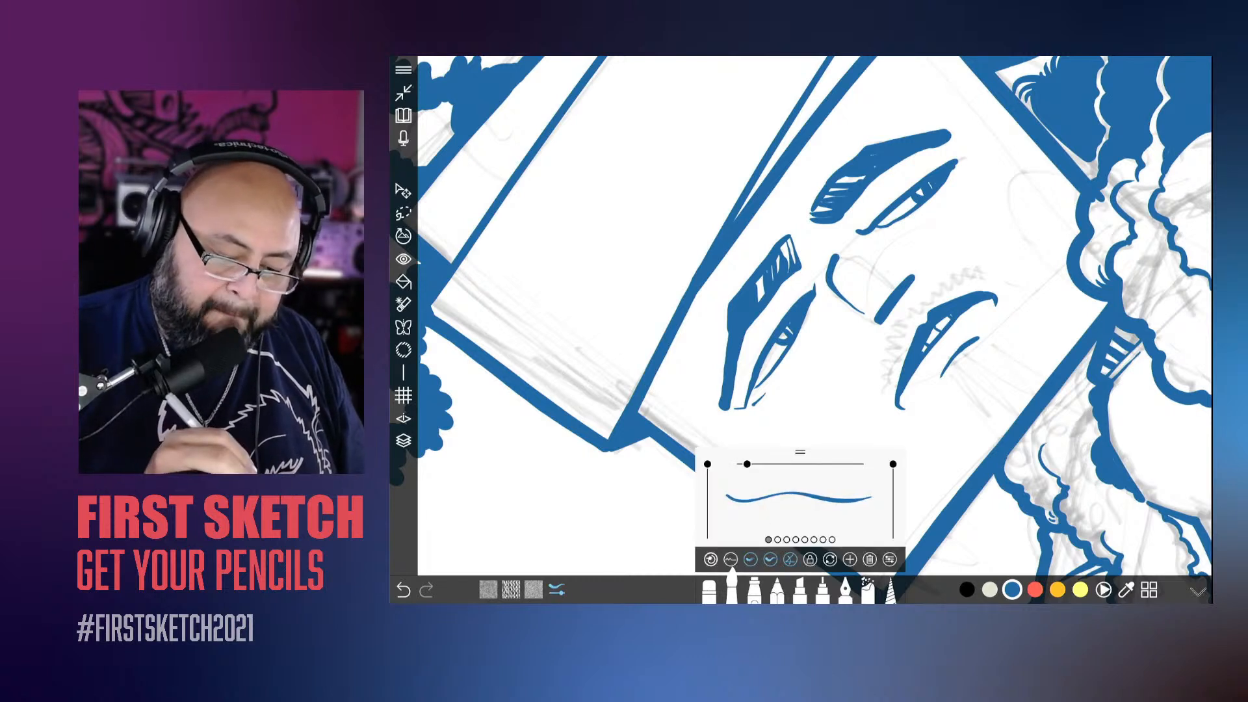
pyautogui.moveTo(799, 241)
pyautogui.mouseDown()
pyautogui.moveTo(805, 264)
pyautogui.moveTo(835, 226)
pyautogui.mouseUp()
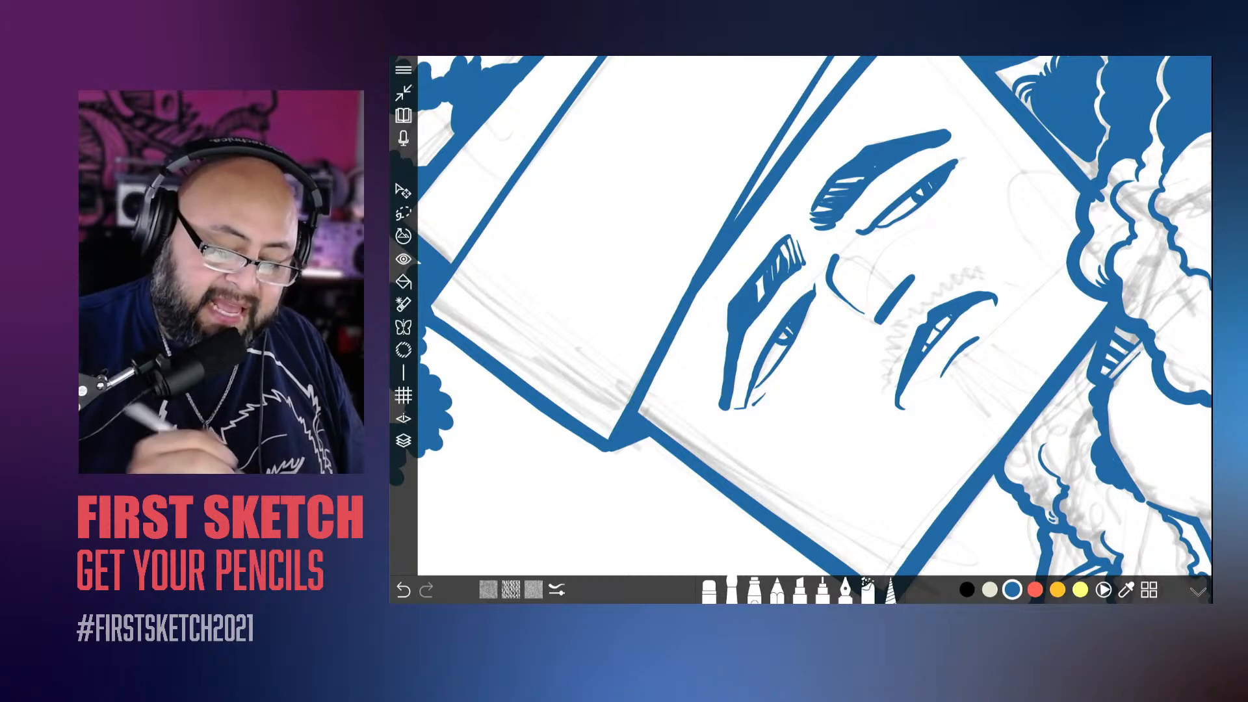
pyautogui.moveTo(897, 299); pyautogui.dragTo(982, 291)
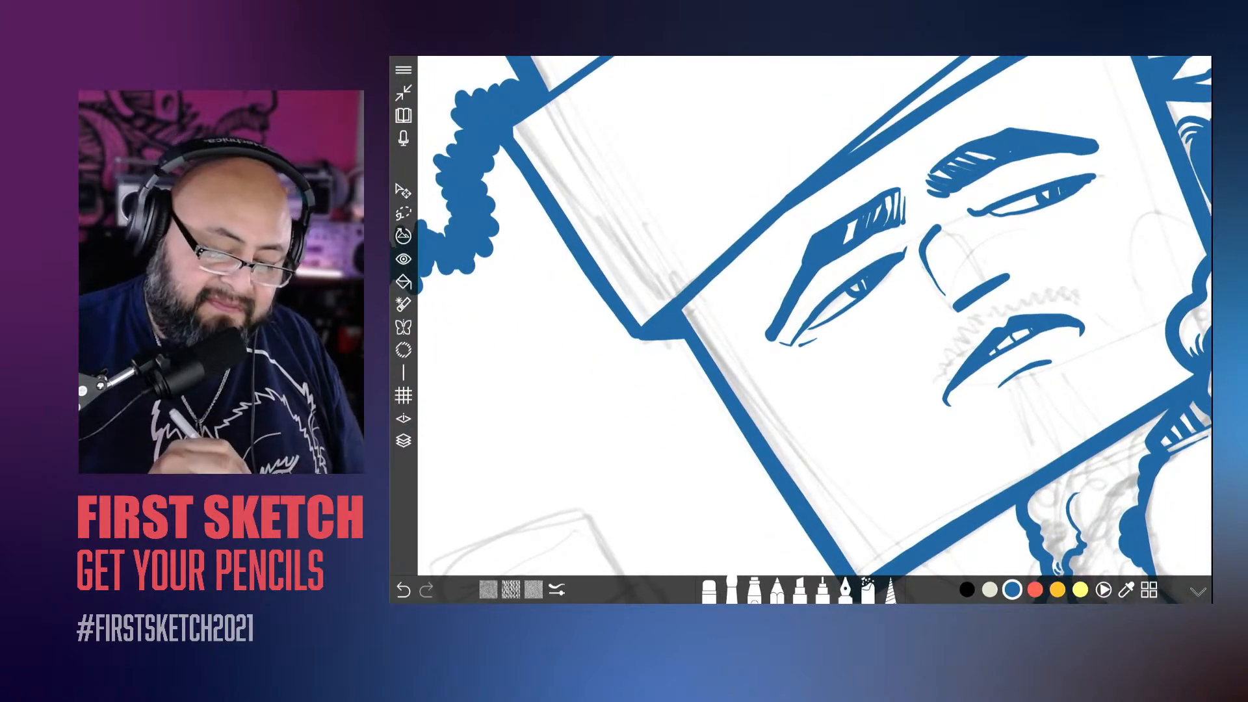
pyautogui.moveTo(774, 328); pyautogui.dragTo(806, 242)
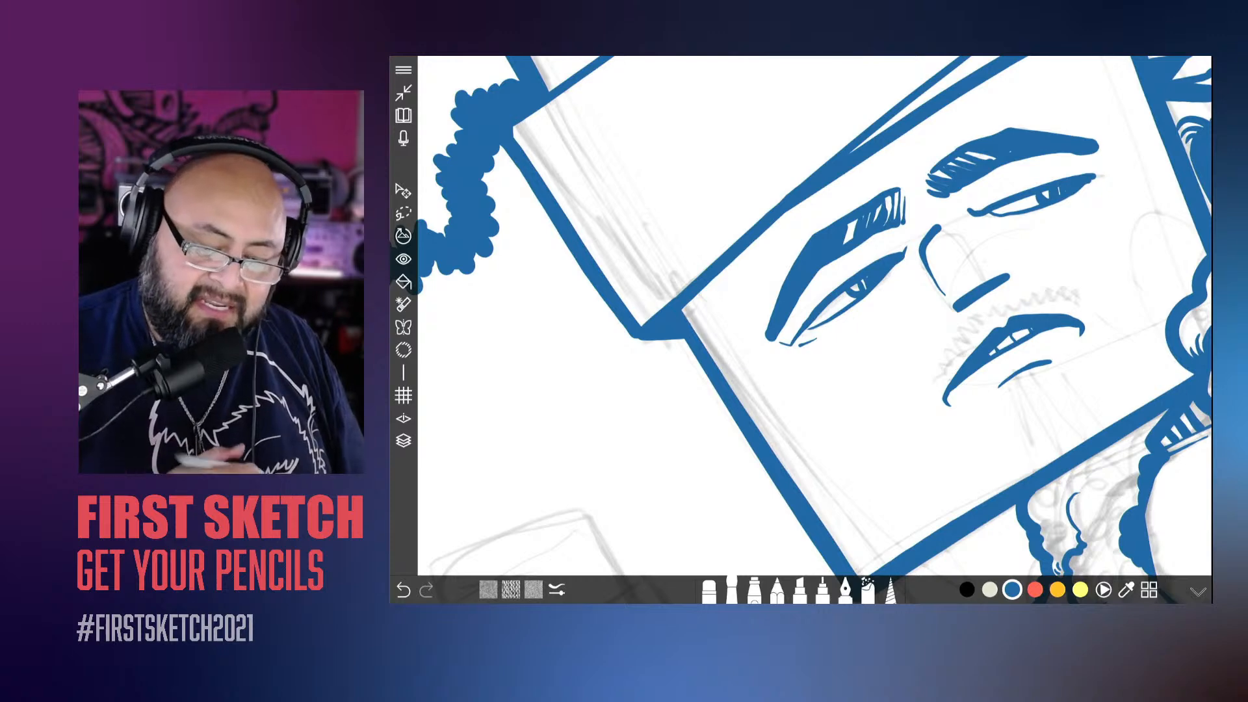
# Step: Erase thin diagonal hair gaps through the outer half of the left eyebrow
pyautogui.click(710, 591)
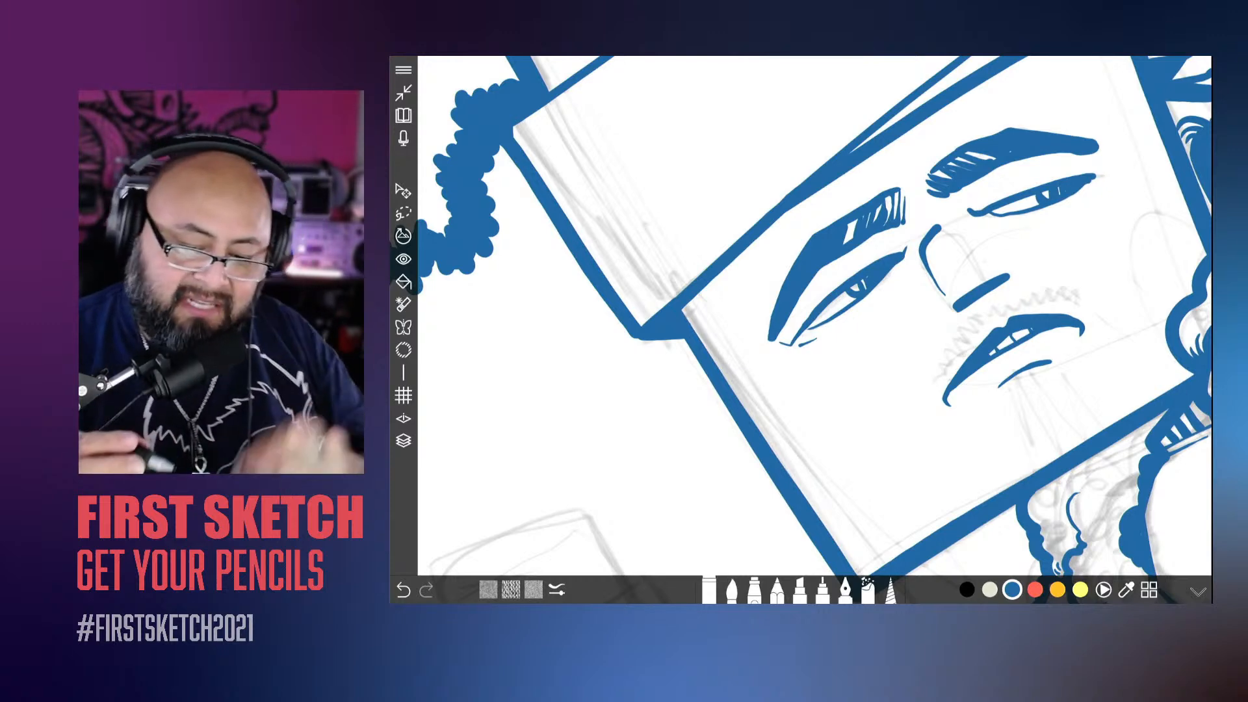
pyautogui.moveTo(981, 292); pyautogui.dragTo(896, 414)
pyautogui.moveTo(875, 267); pyautogui.dragTo(952, 227)
pyautogui.scroll(-5, 756, 251)
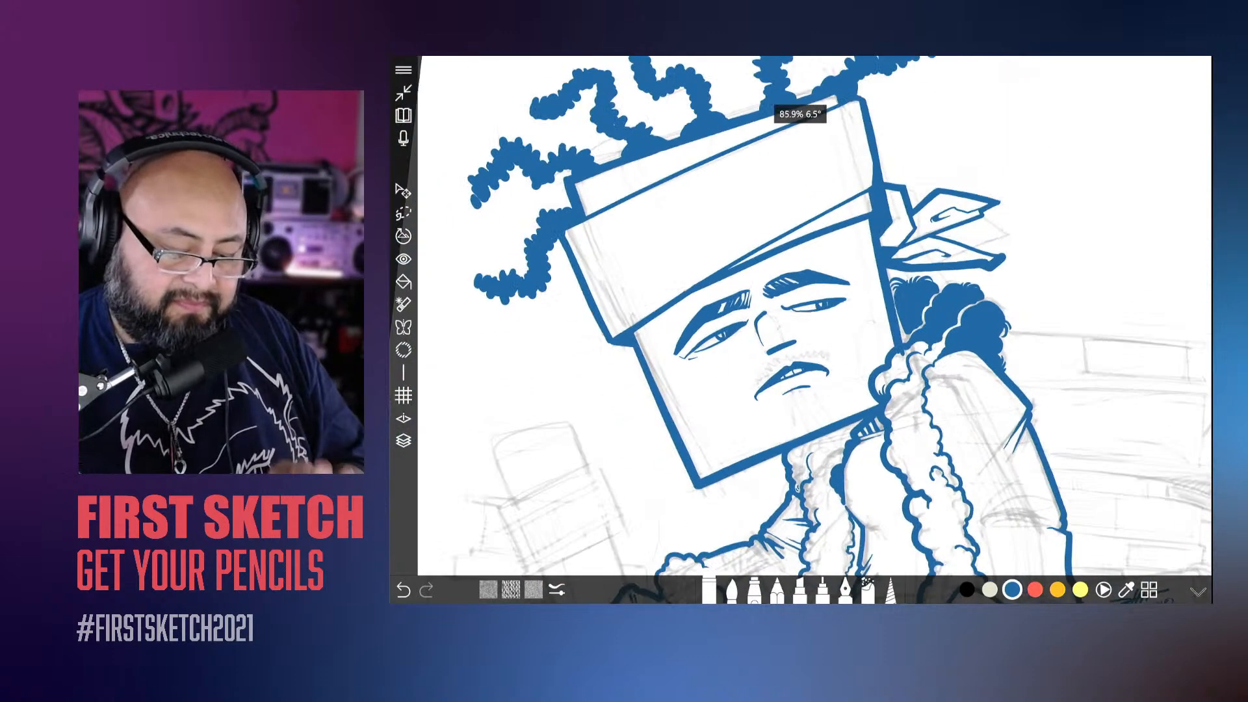
pyautogui.scroll(-2, 801, 316)
pyautogui.scroll(5, 787, 292)
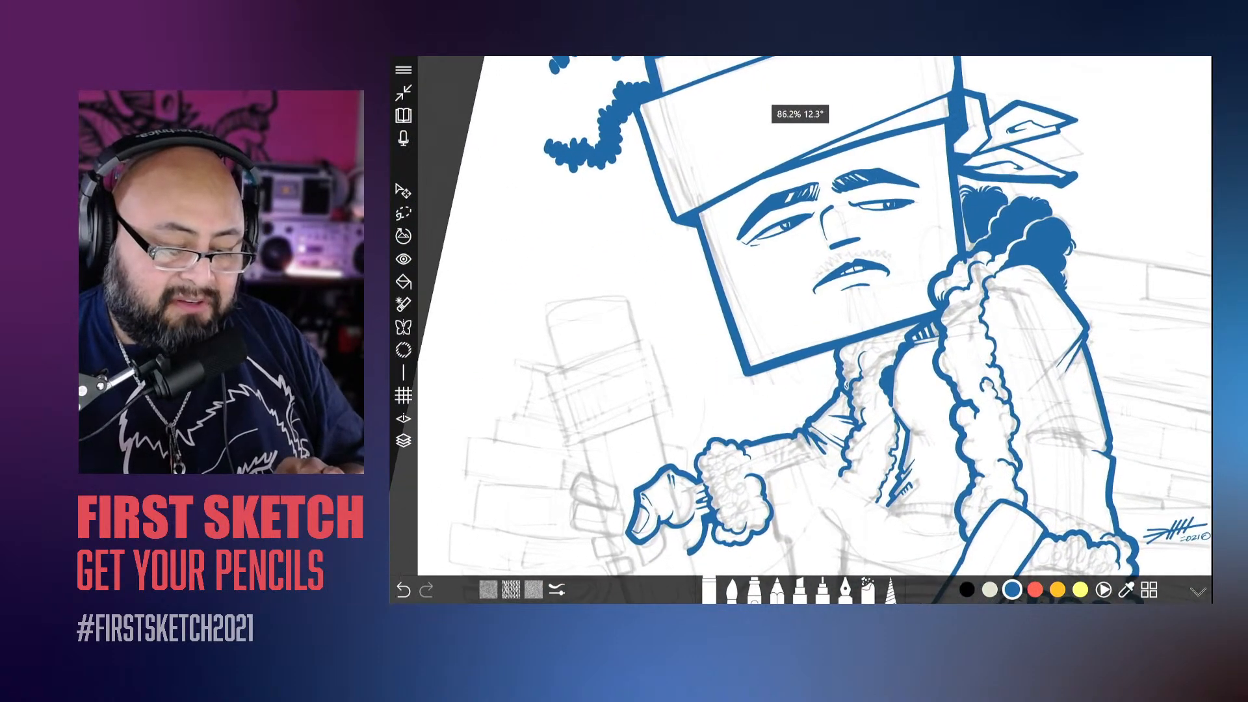
pyautogui.moveTo(857, 211); pyautogui.dragTo(847, 233)
pyautogui.moveTo(851, 204)
pyautogui.mouseDown()
pyautogui.moveTo(841, 233)
pyautogui.moveTo(774, 262)
pyautogui.mouseUp()
pyautogui.moveTo(772, 240)
pyautogui.mouseDown()
pyautogui.moveTo(768, 256)
pyautogui.moveTo(807, 250)
pyautogui.mouseUp()
# Step: Erase thin hair gaps through the right eyebrow's outer half and clean up the left brow's outer tip
pyautogui.scroll(-1, 813, 312)
pyautogui.moveTo(830, 226)
pyautogui.mouseDown()
pyautogui.moveTo(813, 248)
pyautogui.moveTo(894, 243)
pyautogui.mouseUp()
pyautogui.moveTo(885, 223); pyautogui.dragTo(910, 247)
pyautogui.scroll(-4, 813, 312)
pyautogui.scroll(-1, 813, 312)
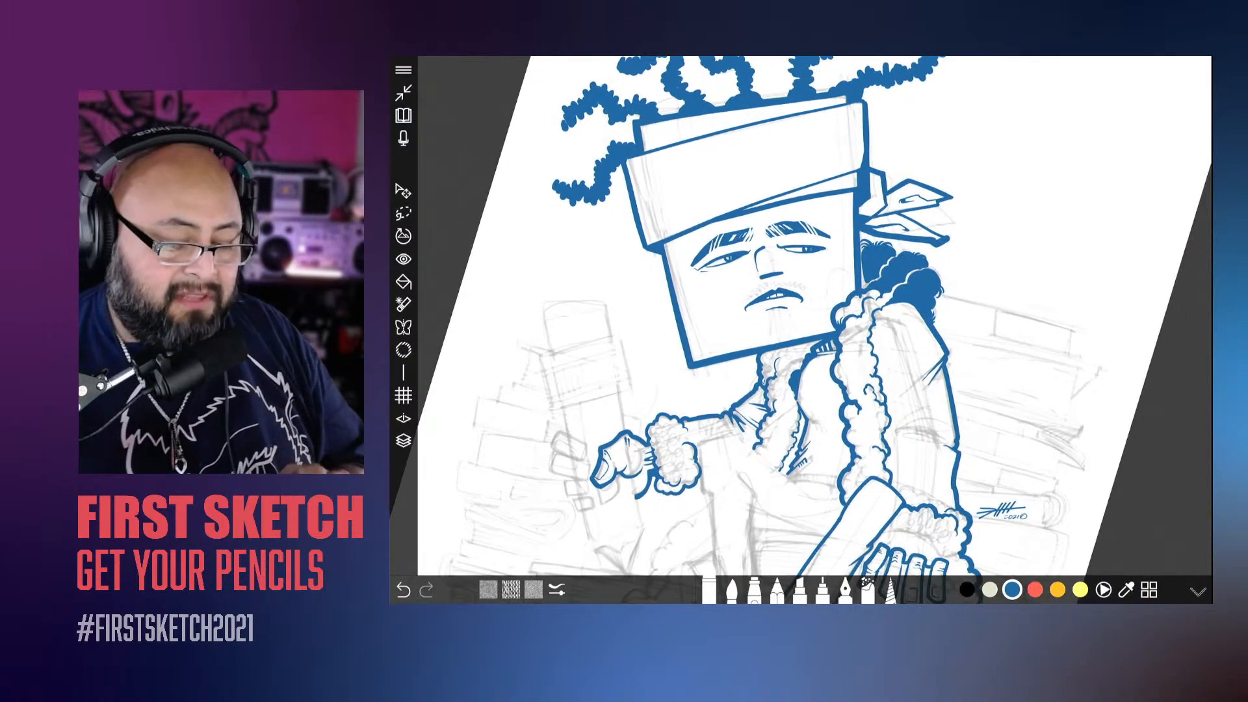
pyautogui.scroll(4, 807, 293)
pyautogui.scroll(3, 807, 292)
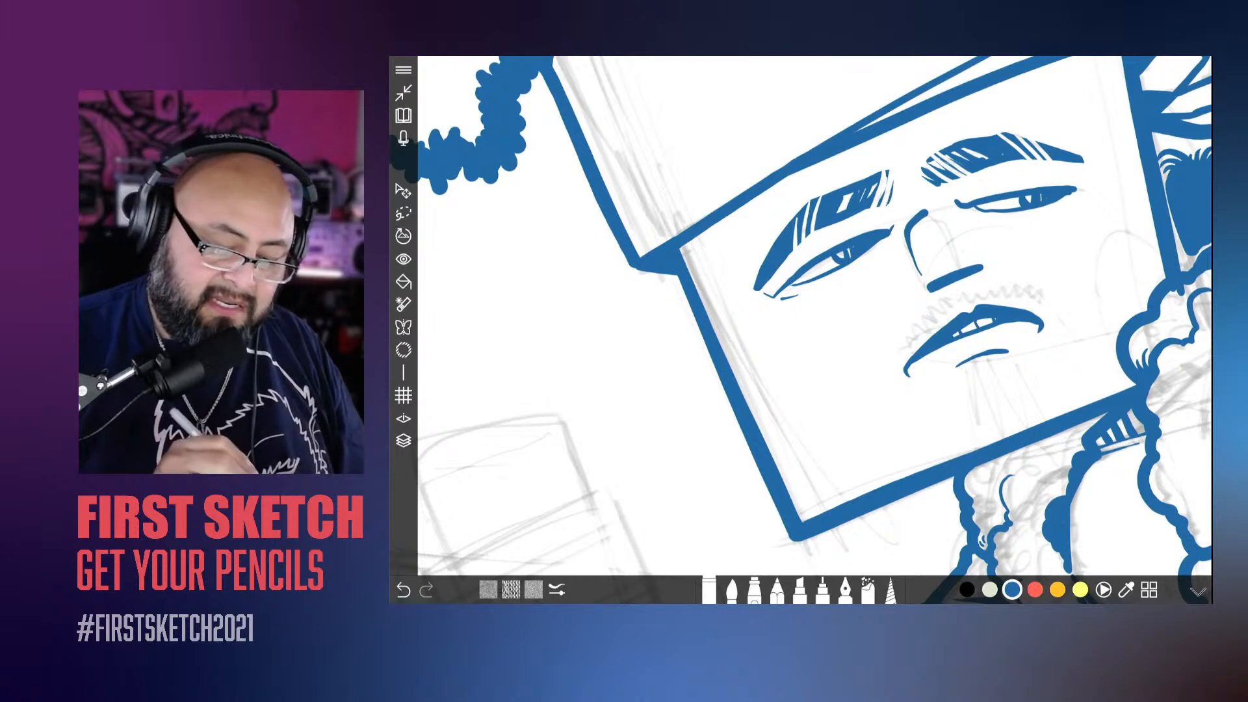
pyautogui.moveTo(759, 291); pyautogui.dragTo(787, 257)
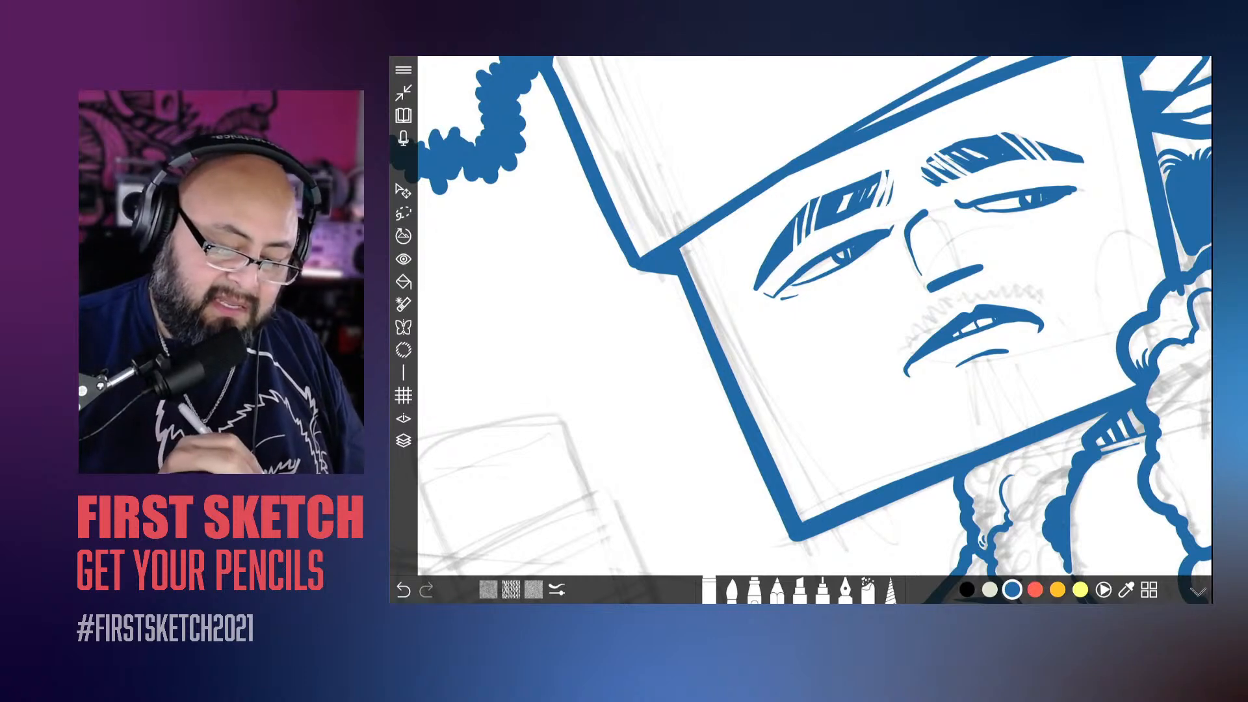
pyautogui.scroll(-5, 813, 325)
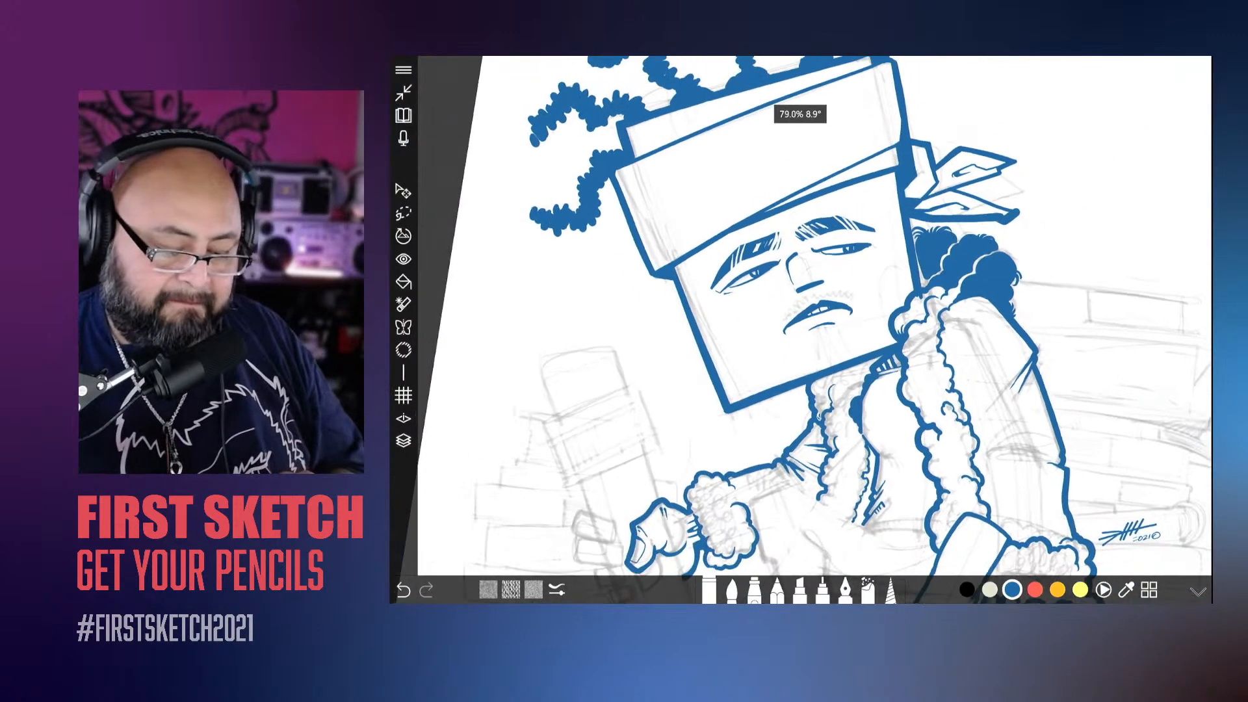
# Step: Ink lower eyelid lines under both eyes and sharpen the right eye's outer and inner corners with the brush
pyautogui.scroll(3, 813, 312)
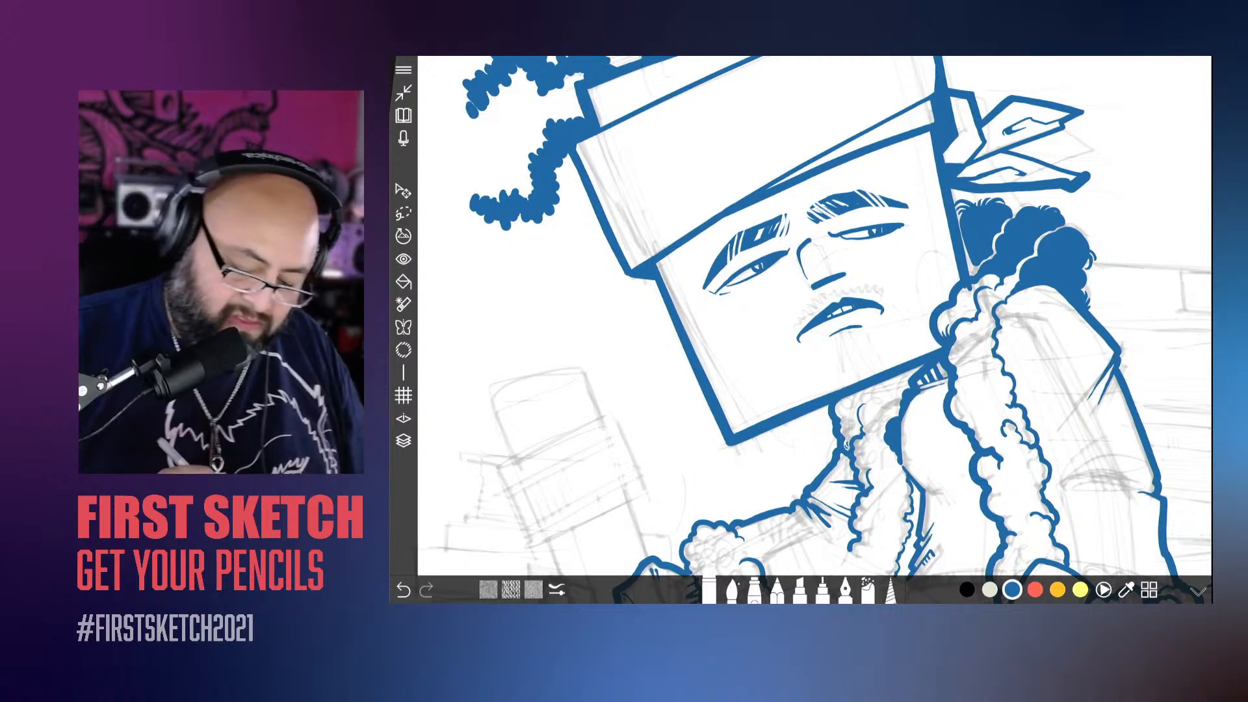
pyautogui.scroll(3, 813, 312)
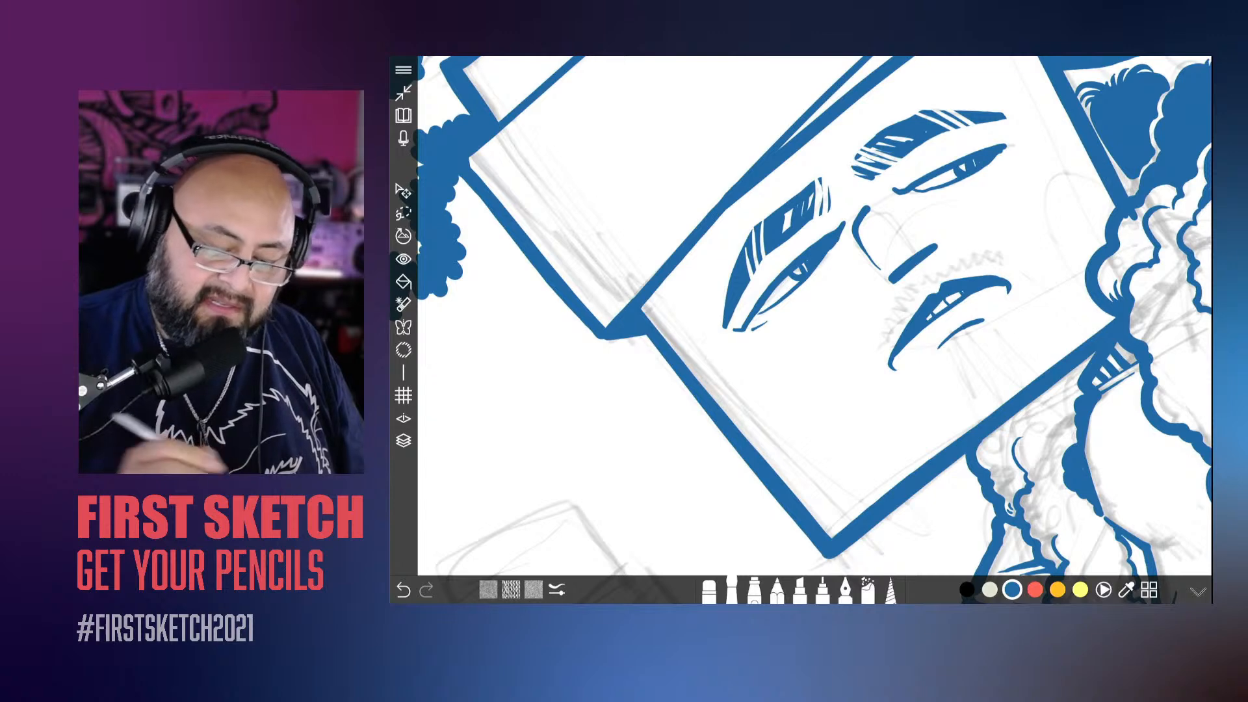
pyautogui.moveTo(779, 298); pyautogui.dragTo(754, 330)
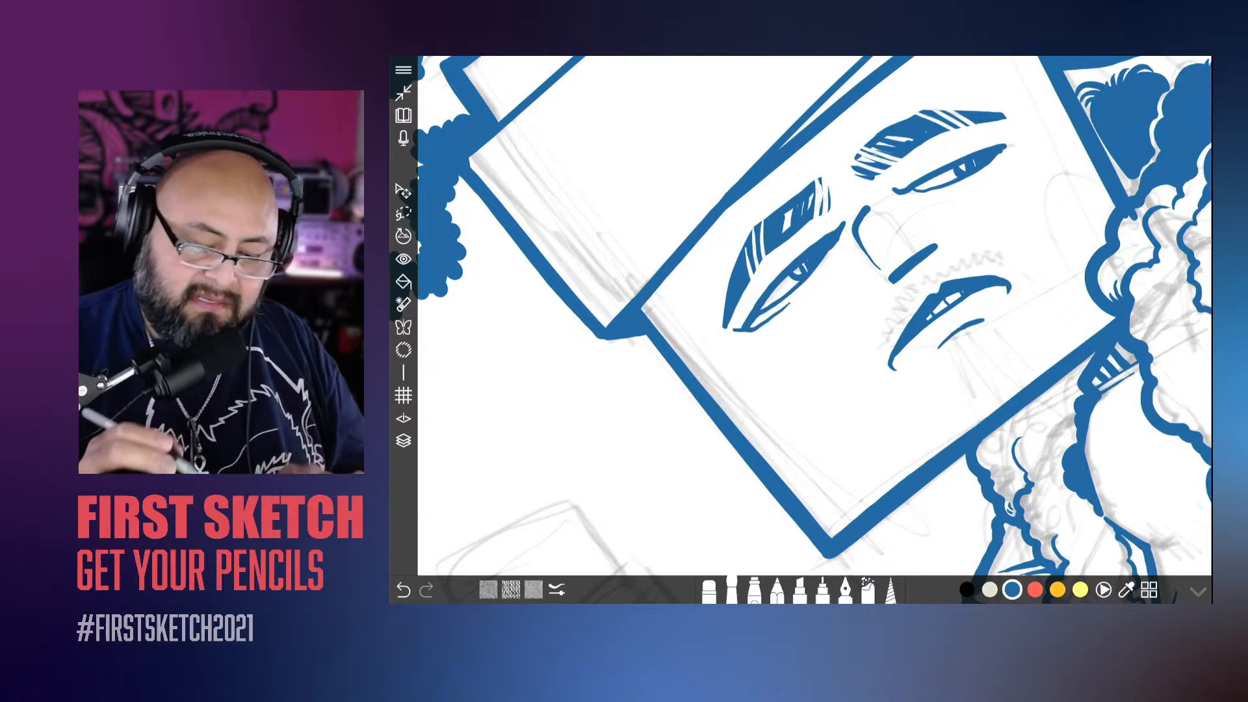
pyautogui.moveTo(898, 241); pyautogui.dragTo(822, 338)
pyautogui.moveTo(907, 263); pyautogui.dragTo(950, 213)
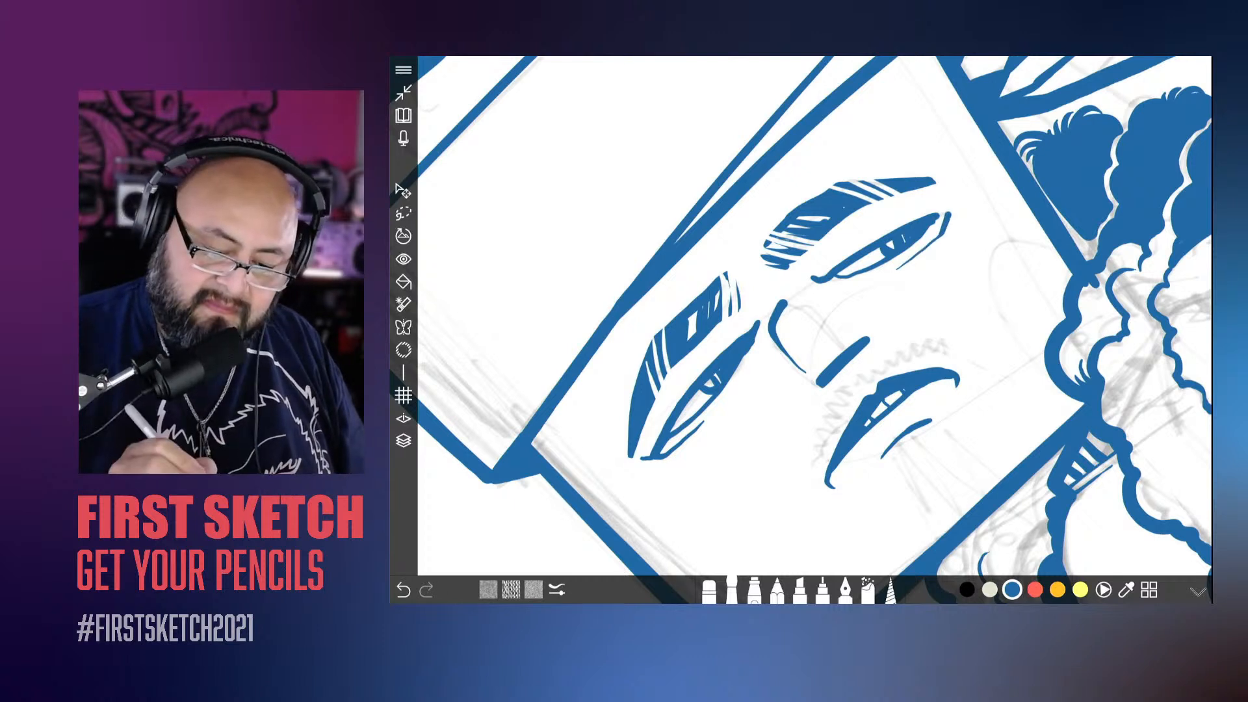
pyautogui.moveTo(936, 219); pyautogui.dragTo(961, 207)
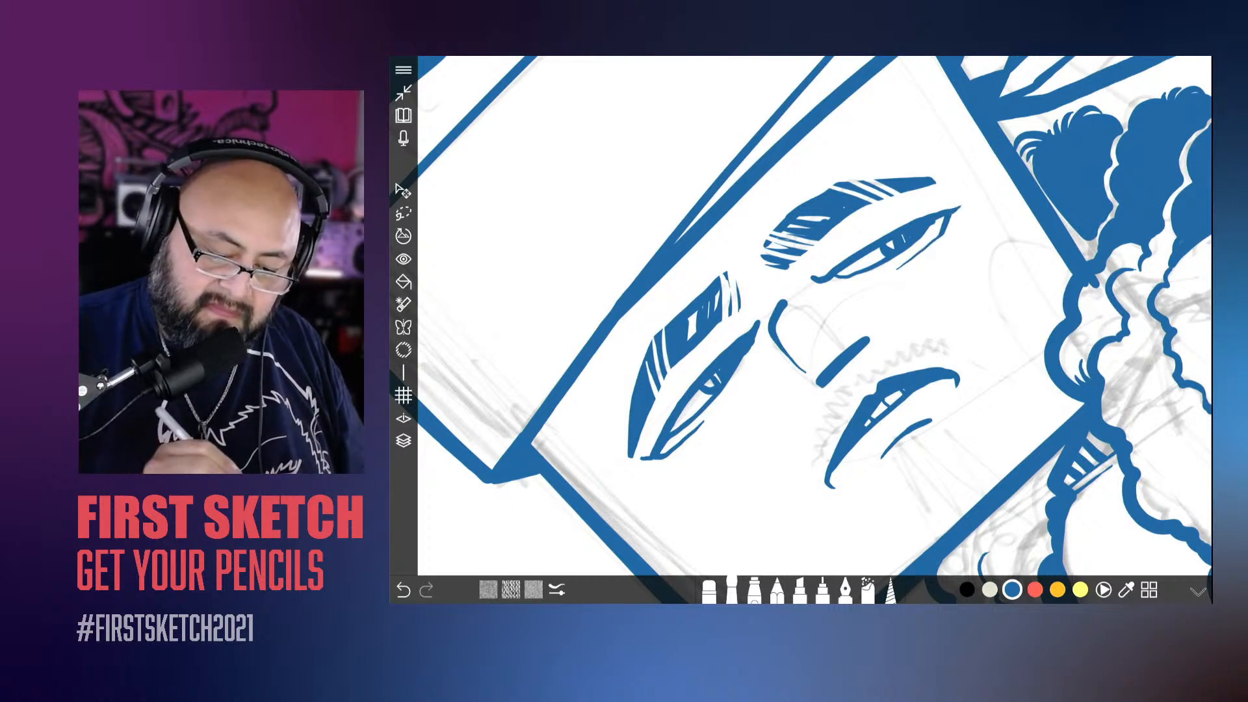
pyautogui.click(804, 276)
pyautogui.scroll(-5, 813, 312)
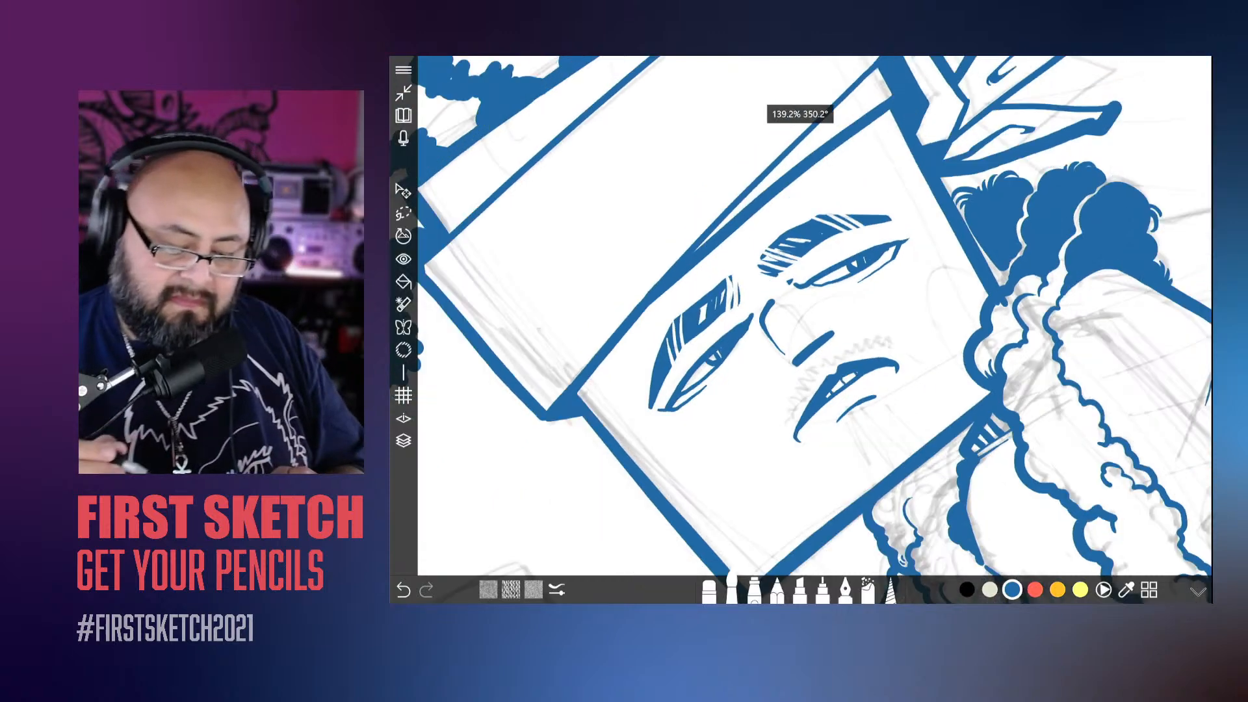
# Step: Thicken the nose's underside and bridge line so they join in one bold angular contour
pyautogui.scroll(5, 813, 267)
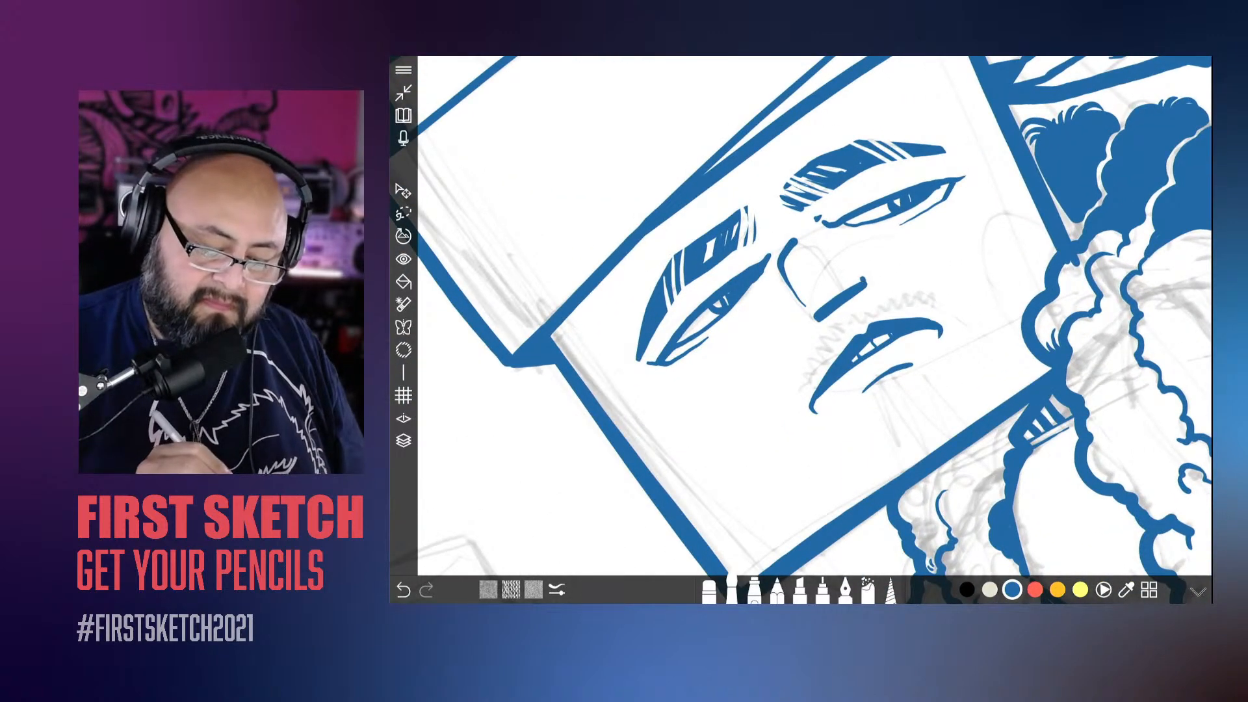
pyautogui.moveTo(844, 290); pyautogui.dragTo(864, 280)
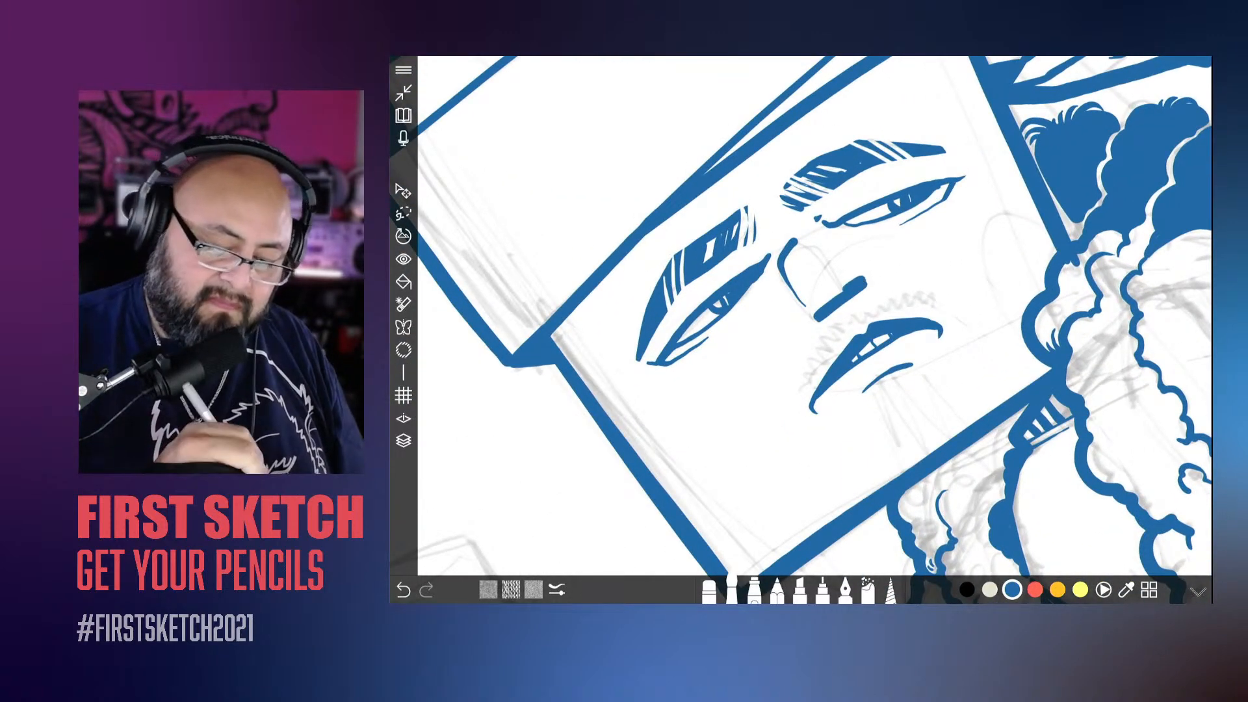
pyautogui.moveTo(785, 266); pyautogui.dragTo(816, 318)
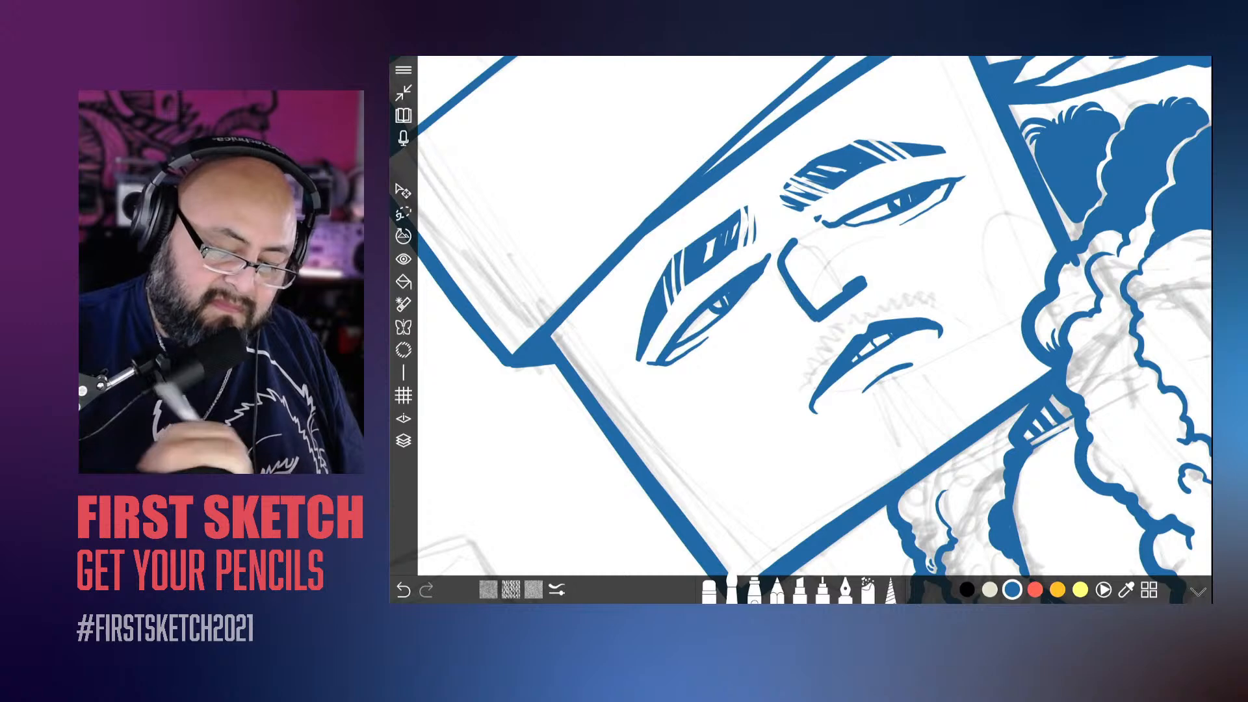
# Step: Add a new empty layer above Layer 4 for the next part of the inking
pyautogui.scroll(-10, 815, 316)
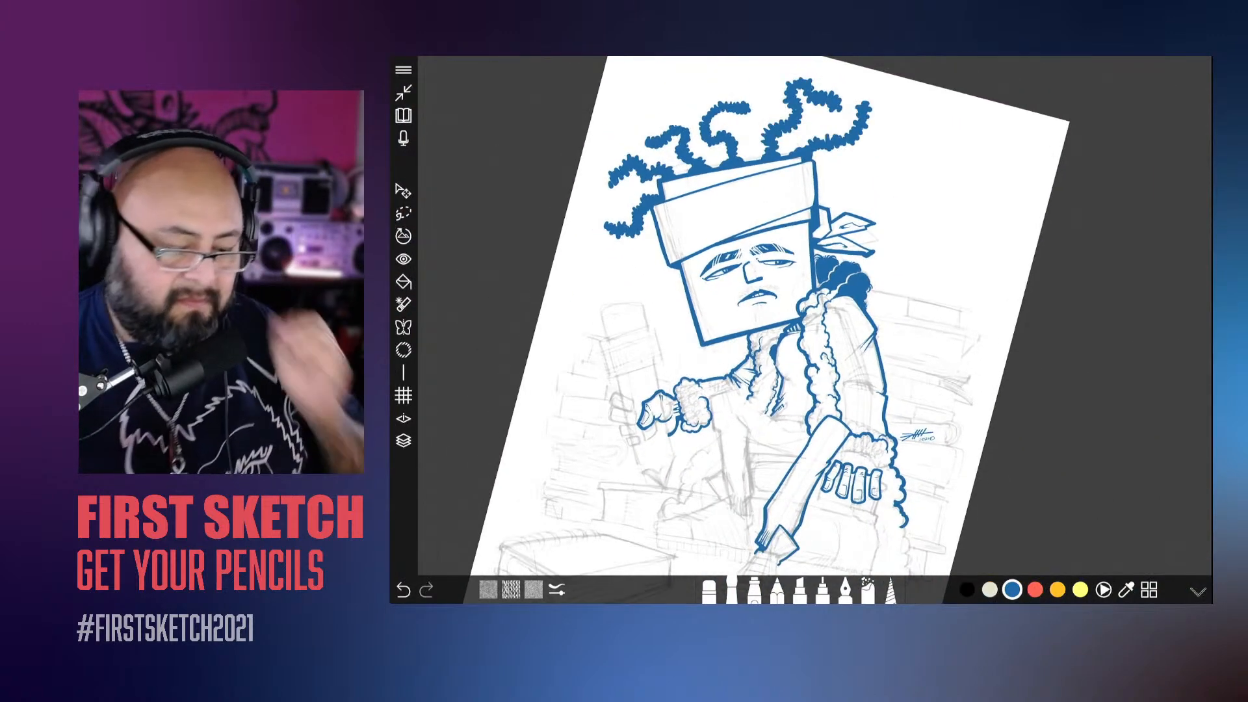
pyautogui.scroll(-5, 768, 325)
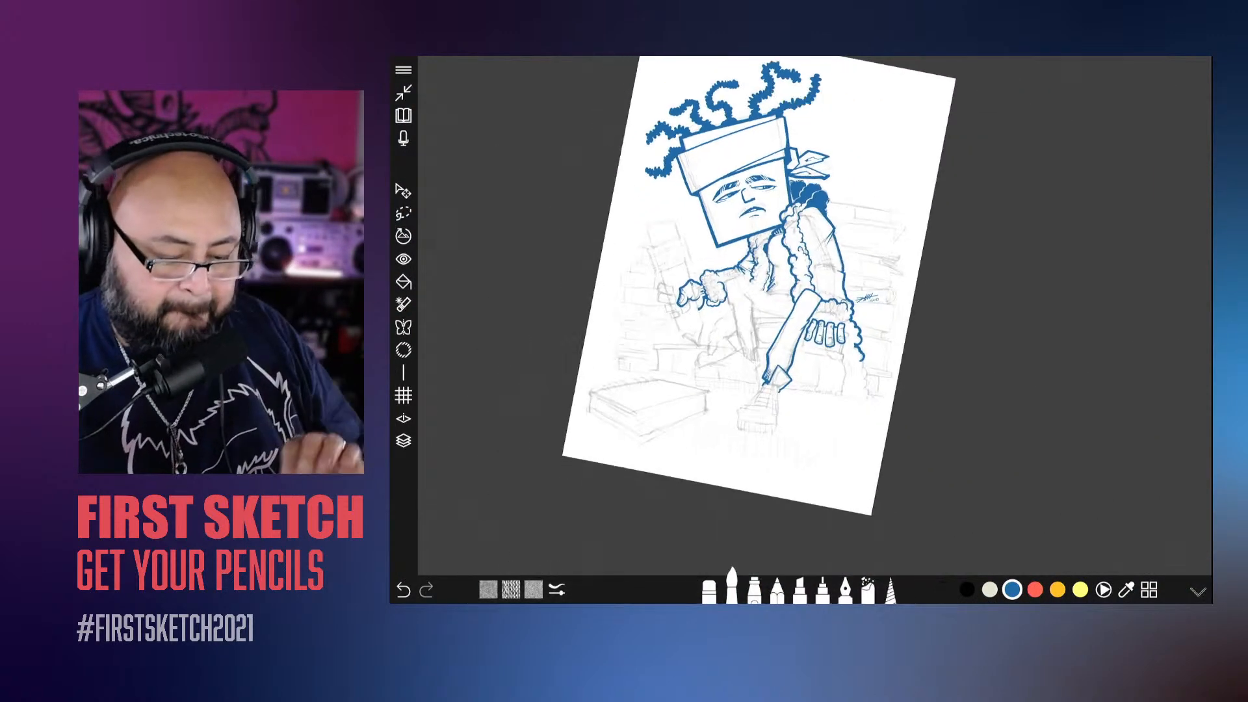
pyautogui.click(403, 441)
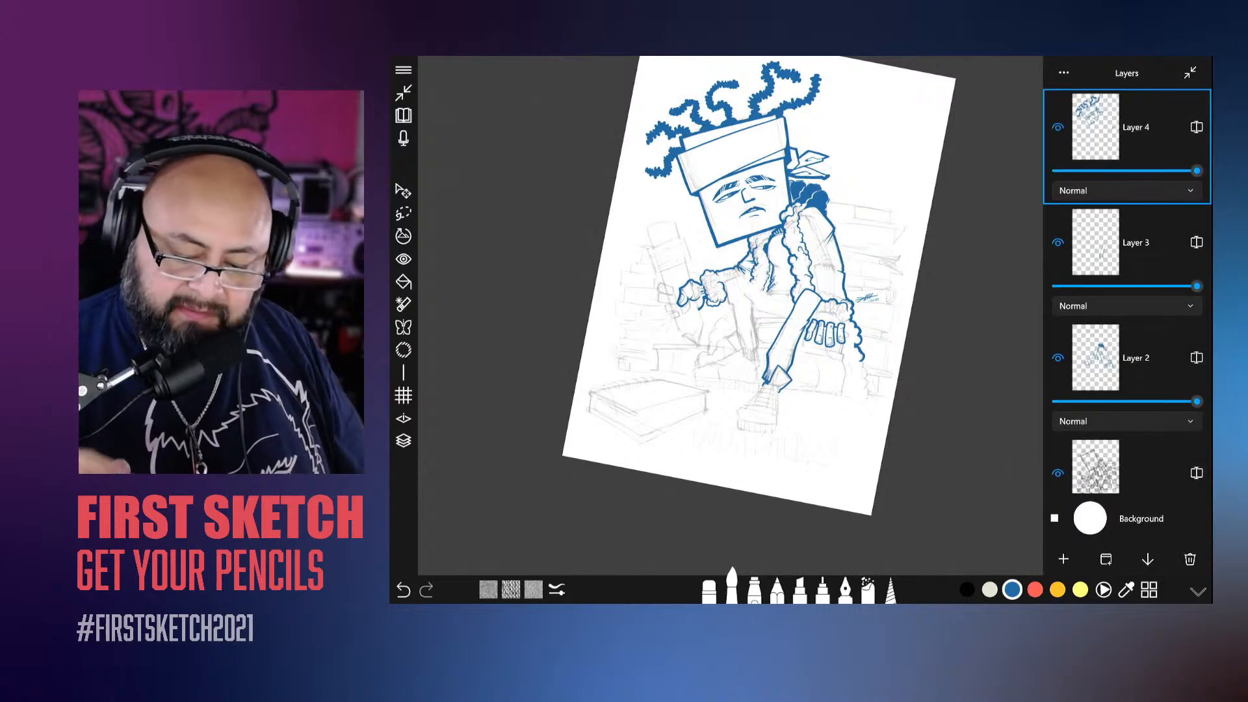
pyautogui.click(1064, 559)
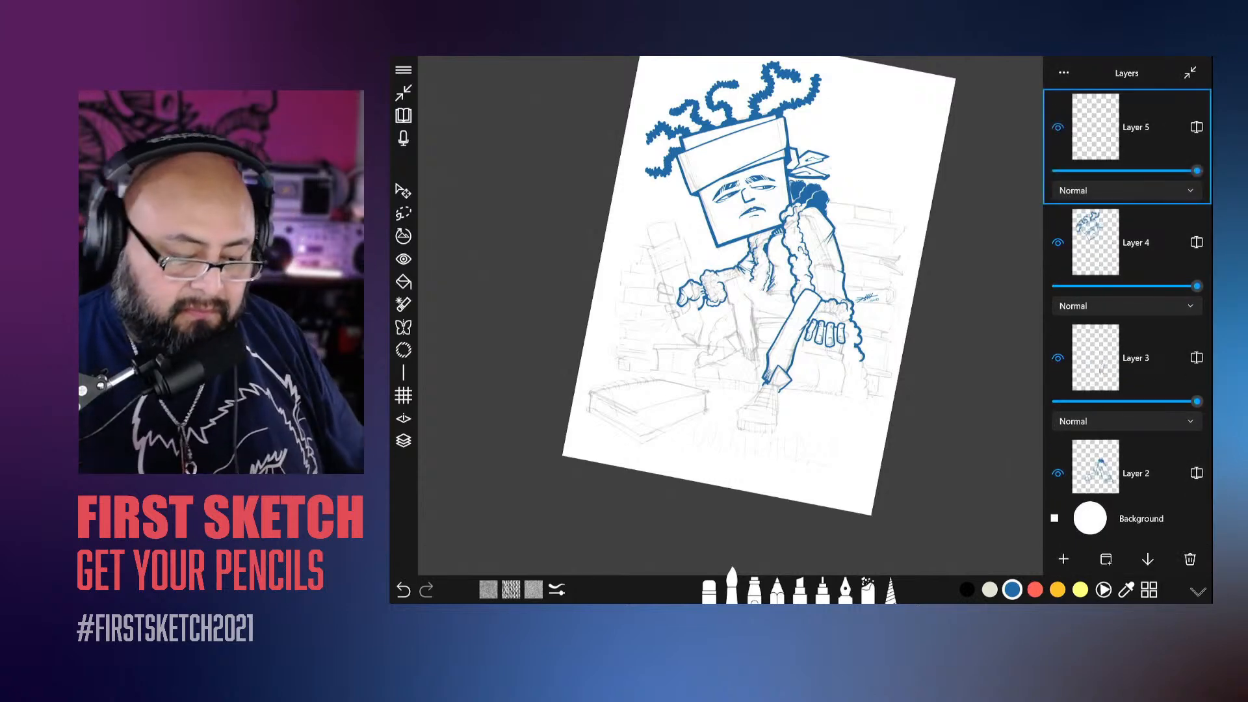
# Step: Enlarge the brush slightly and ink the two long parallel sides of the giant pencil in the raised hand
pyautogui.scroll(3, 768, 279)
pyautogui.scroll(3, 799, 286)
pyautogui.click(732, 587)
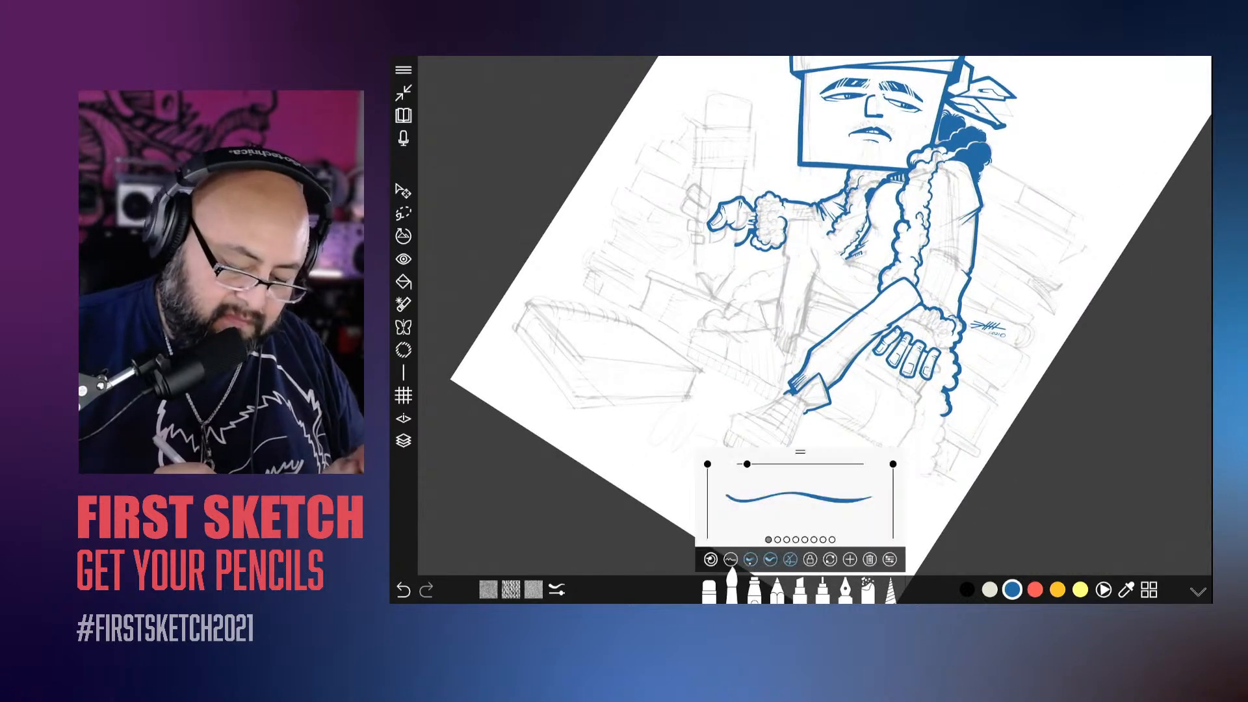
pyautogui.moveTo(818, 496); pyautogui.dragTo(830, 498)
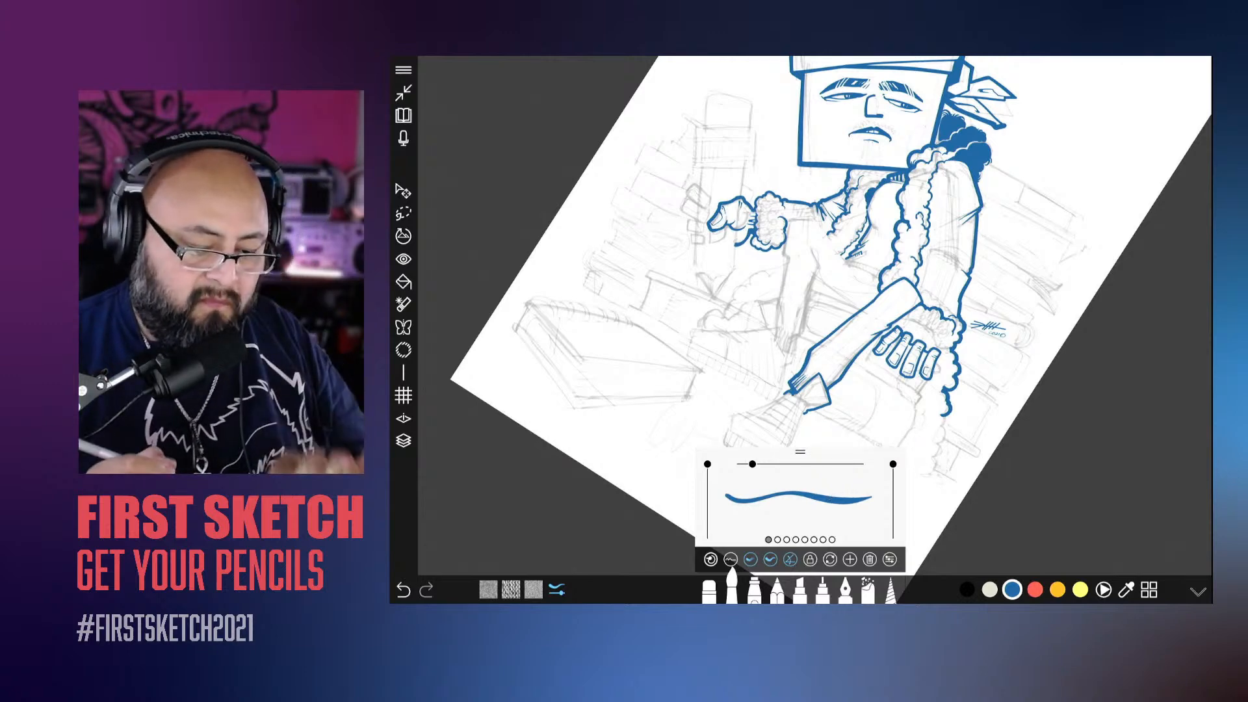
pyautogui.scroll(5, 800, 286)
pyautogui.moveTo(910, 221); pyautogui.dragTo(785, 369)
pyautogui.moveTo(841, 174); pyautogui.dragTo(722, 325)
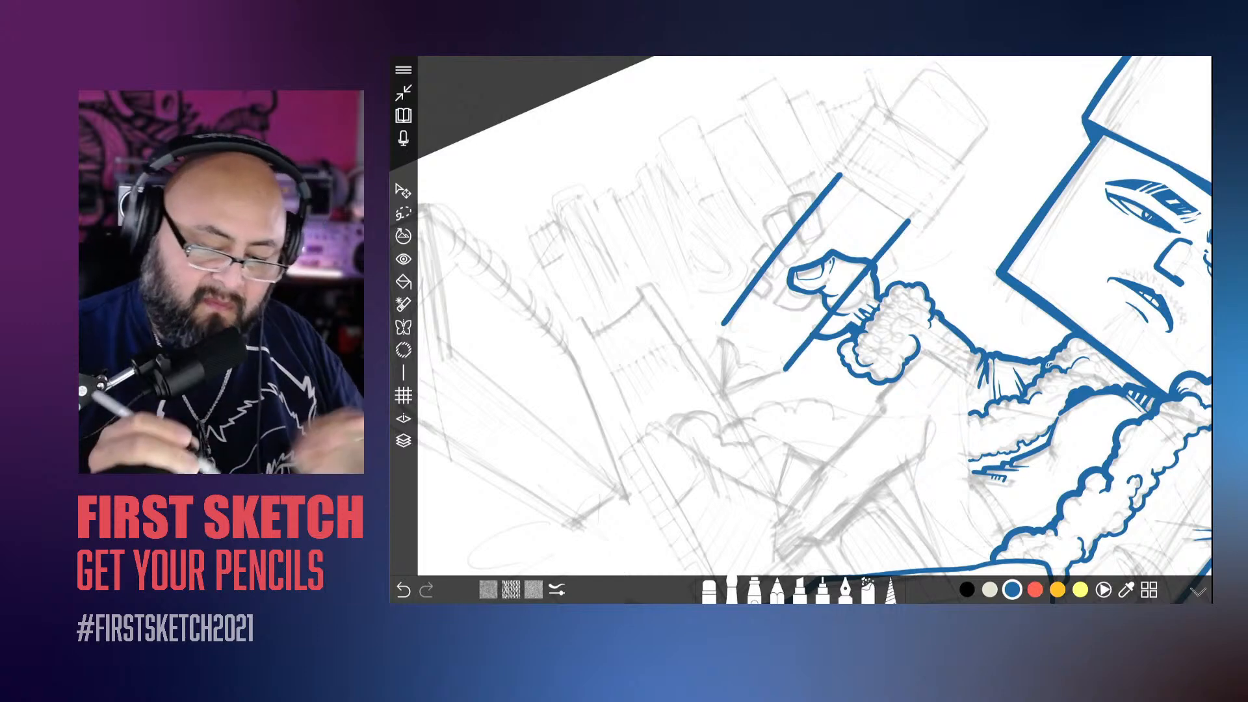
# Step: Ink the outline of the giant pencil's eraser with two short sides and a curved end
pyautogui.moveTo(832, 251); pyautogui.dragTo(740, 385)
pyautogui.moveTo(883, 289)
pyautogui.mouseDown()
pyautogui.moveTo(922, 250)
pyautogui.moveTo(852, 182)
pyautogui.moveTo(809, 234)
pyautogui.mouseUp()
pyautogui.moveTo(788, 327); pyautogui.dragTo(893, 288)
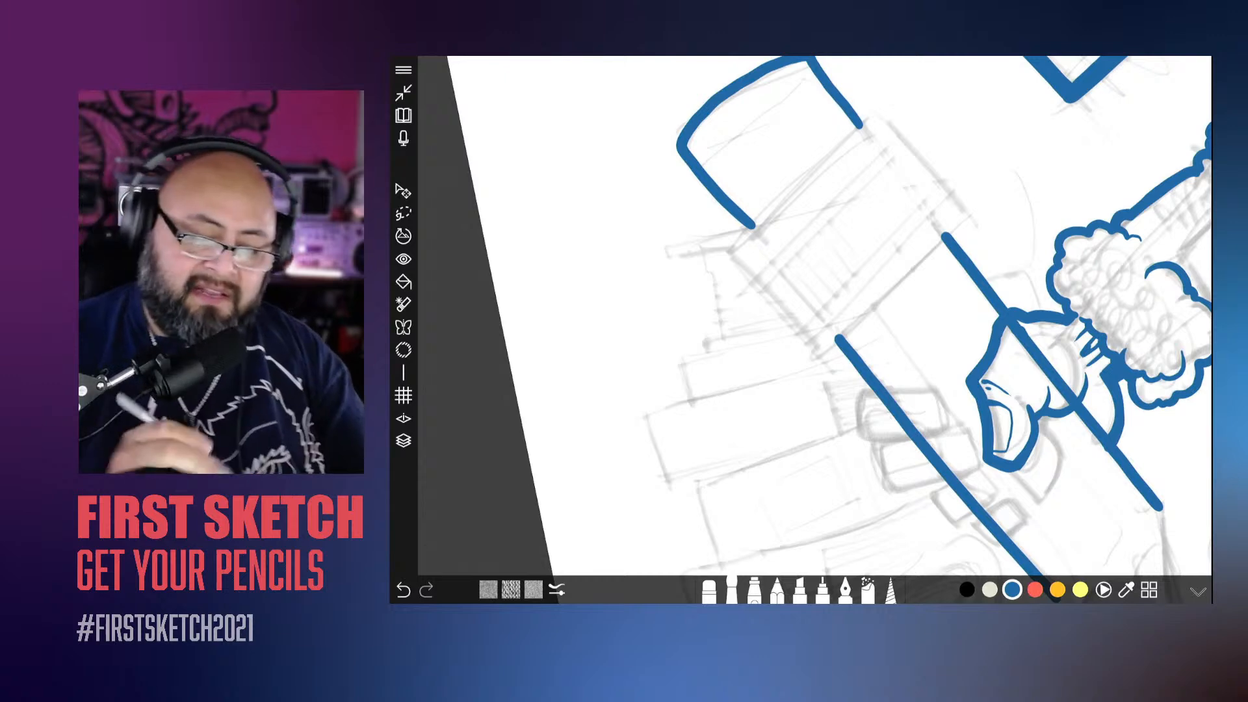
# Step: Ink the pencil's metal band as a rectangle between the eraser and the shaft, slightly wider than both
pyautogui.moveTo(966, 217); pyautogui.dragTo(824, 349)
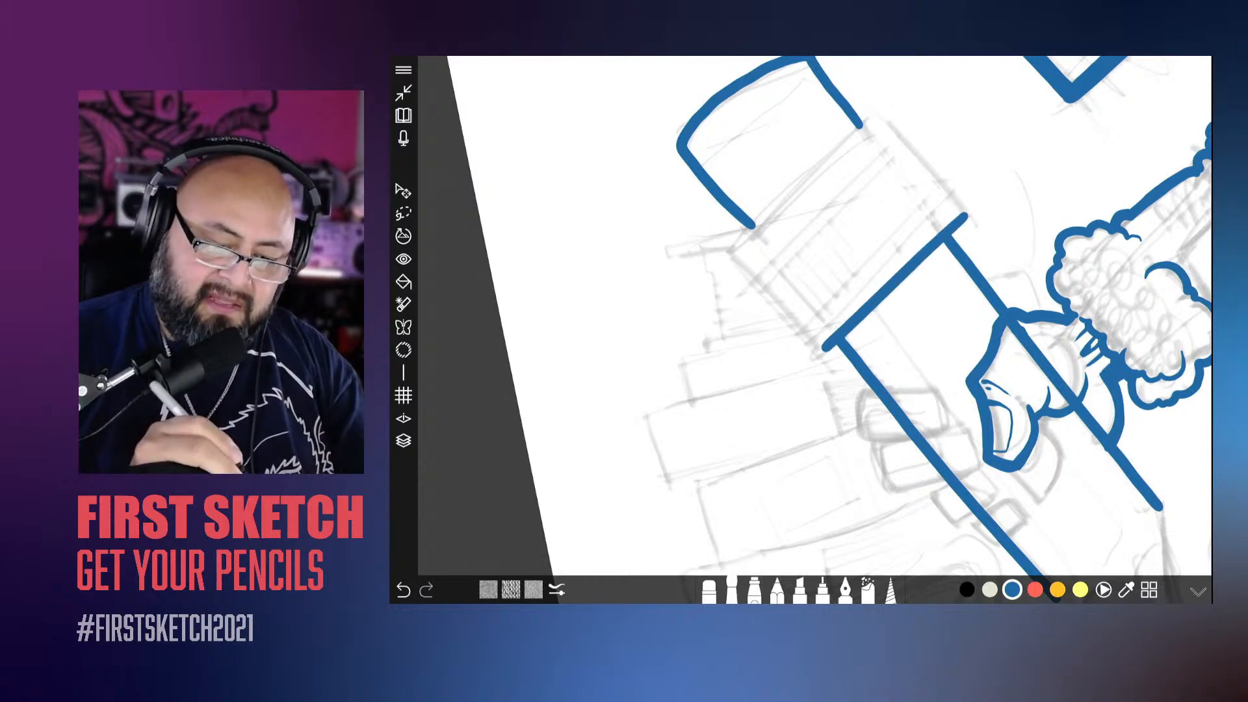
pyautogui.moveTo(873, 115); pyautogui.dragTo(724, 253)
pyautogui.moveTo(825, 350)
pyautogui.mouseDown()
pyautogui.moveTo(927, 282)
pyautogui.moveTo(910, 201)
pyautogui.moveTo(799, 327)
pyautogui.mouseUp()
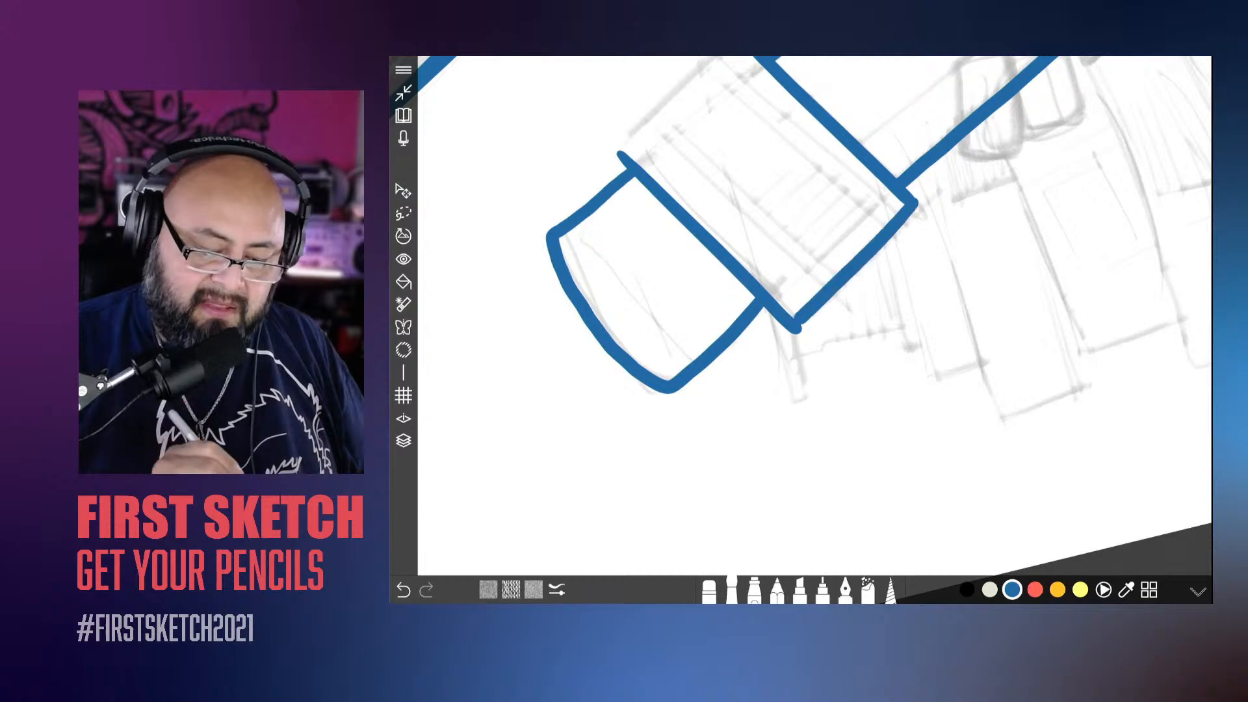
pyautogui.moveTo(852, 187); pyautogui.dragTo(715, 290)
# Step: Ink the pencil's sharpened end with two straight slanted lines that join the shaft sides in a point
pyautogui.scroll(-5, 815, 315)
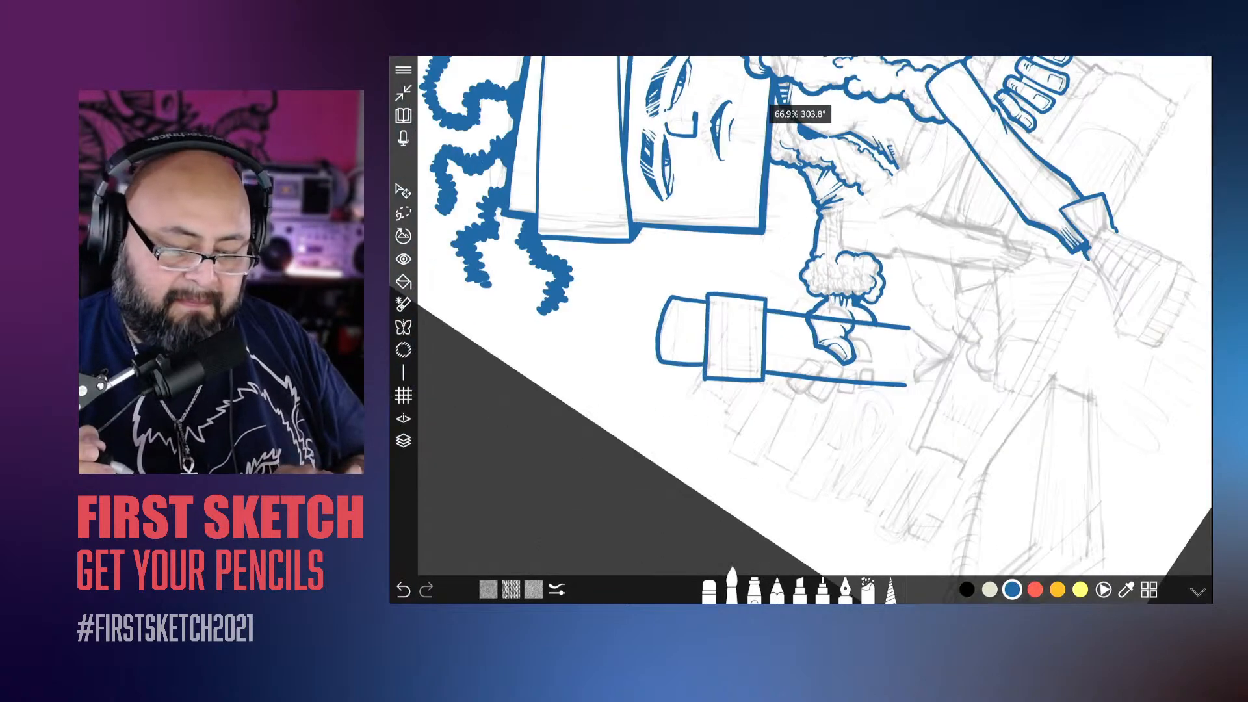
pyautogui.scroll(8, 814, 316)
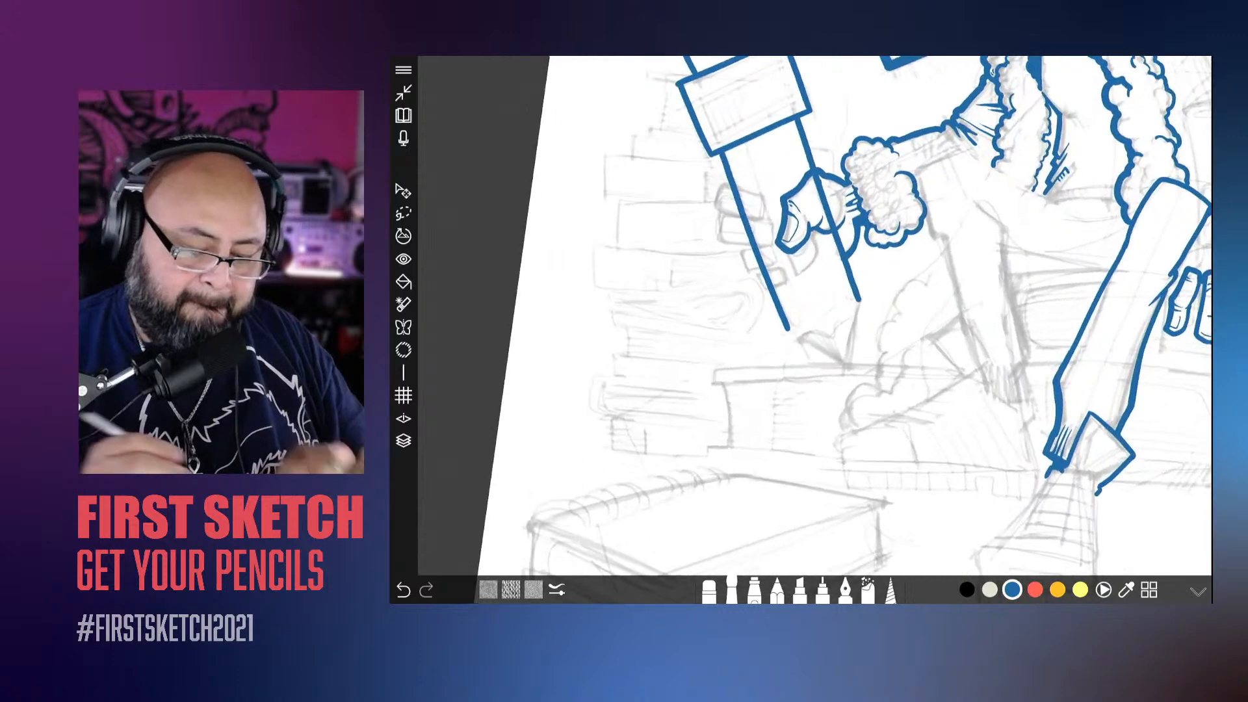
pyautogui.moveTo(916, 232); pyautogui.dragTo(853, 330)
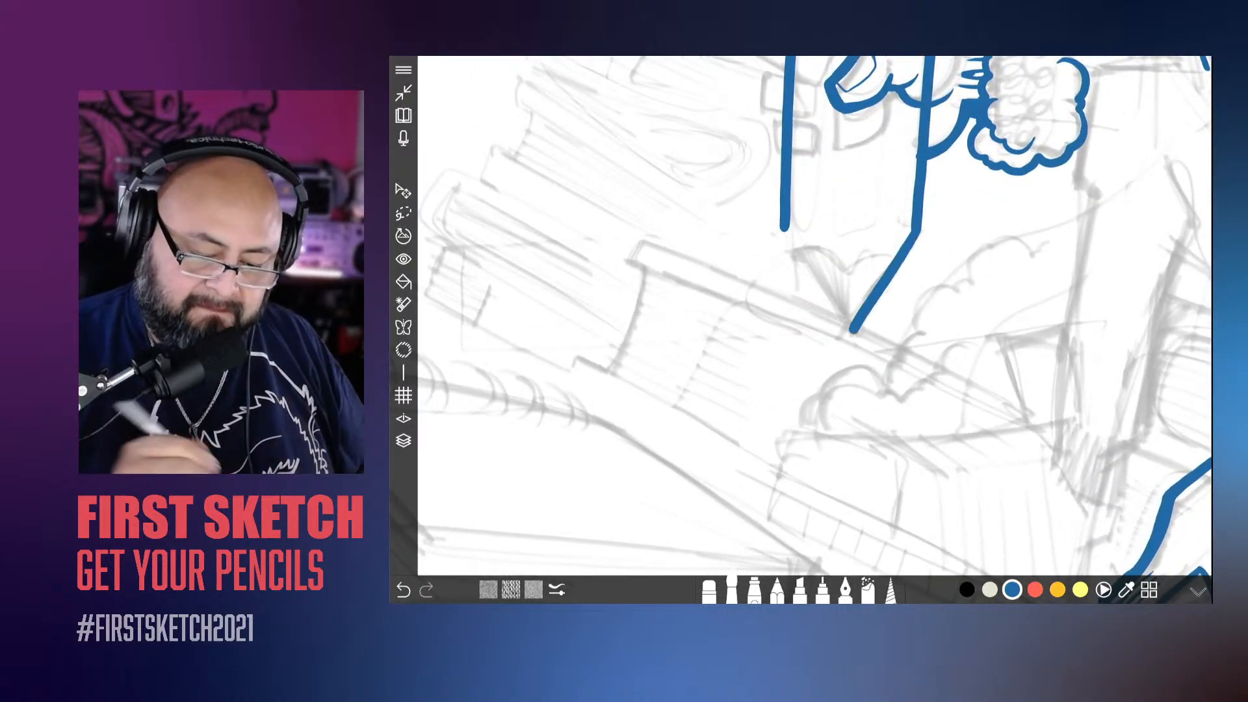
pyautogui.scroll(3, 814, 315)
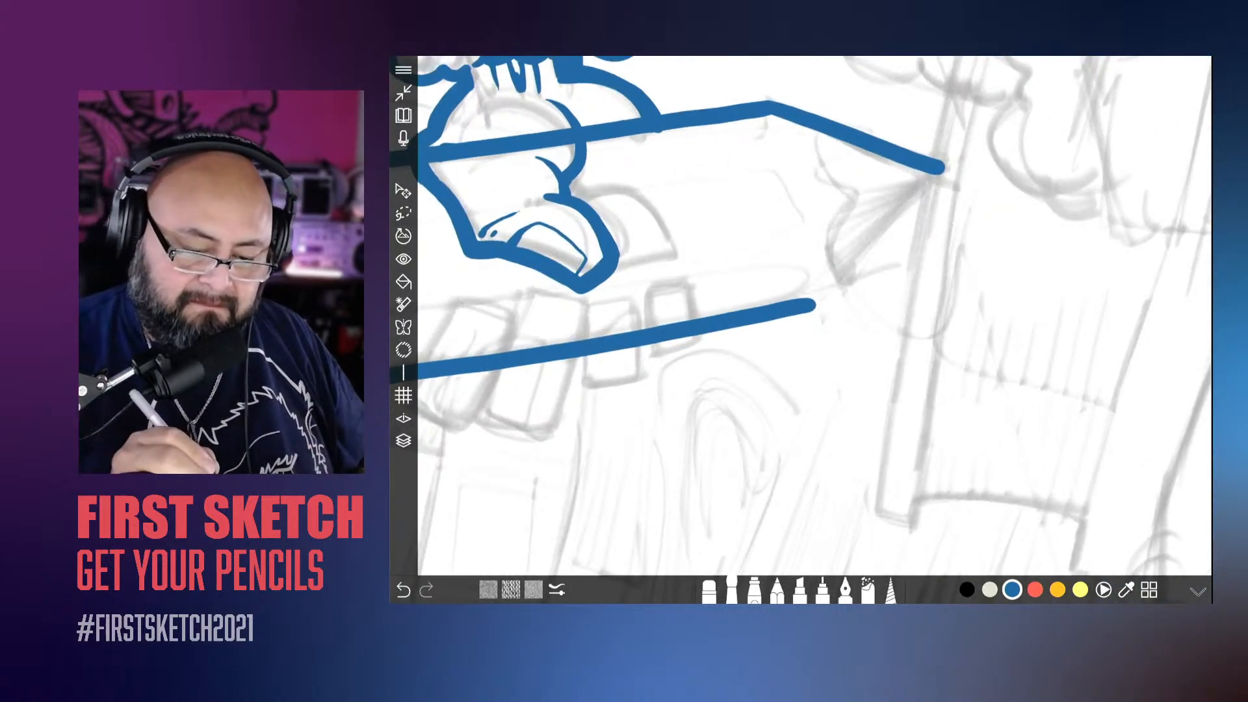
pyautogui.moveTo(943, 169); pyautogui.dragTo(812, 307)
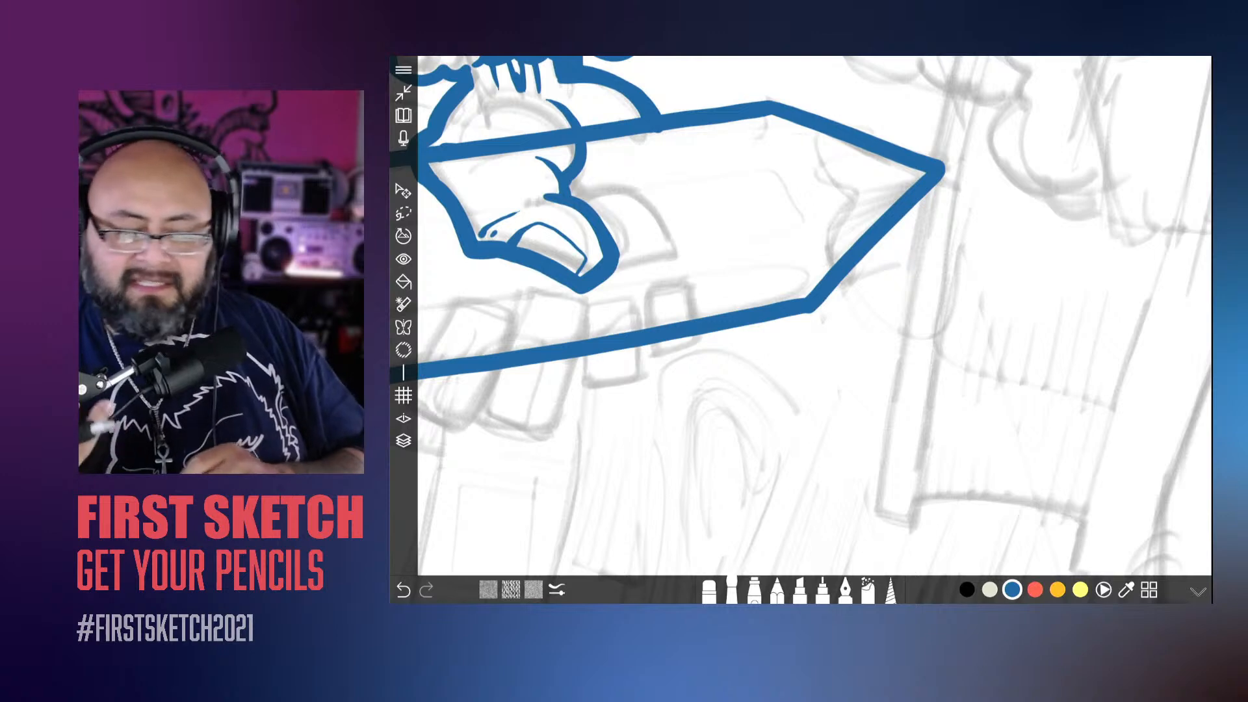
# Step: Thicken the long edge of the pencil's shaft on the side facing the character's head
pyautogui.scroll(-4, 815, 316)
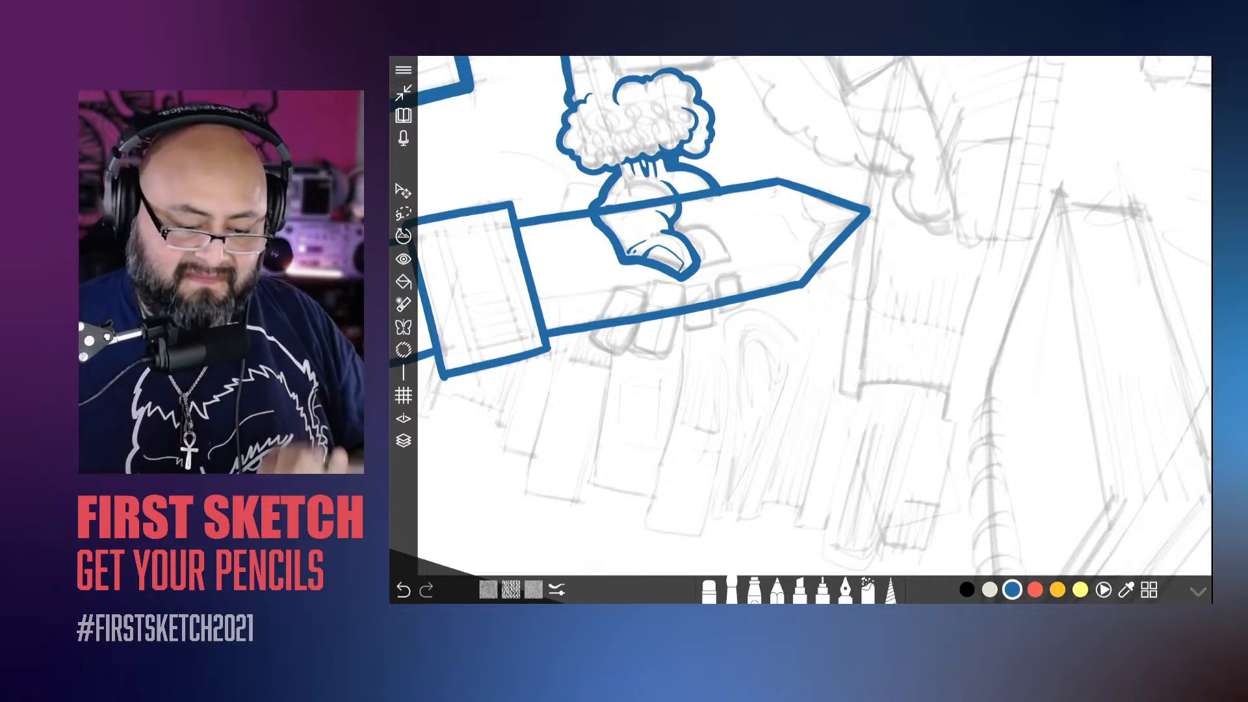
pyautogui.scroll(3, 766, 343)
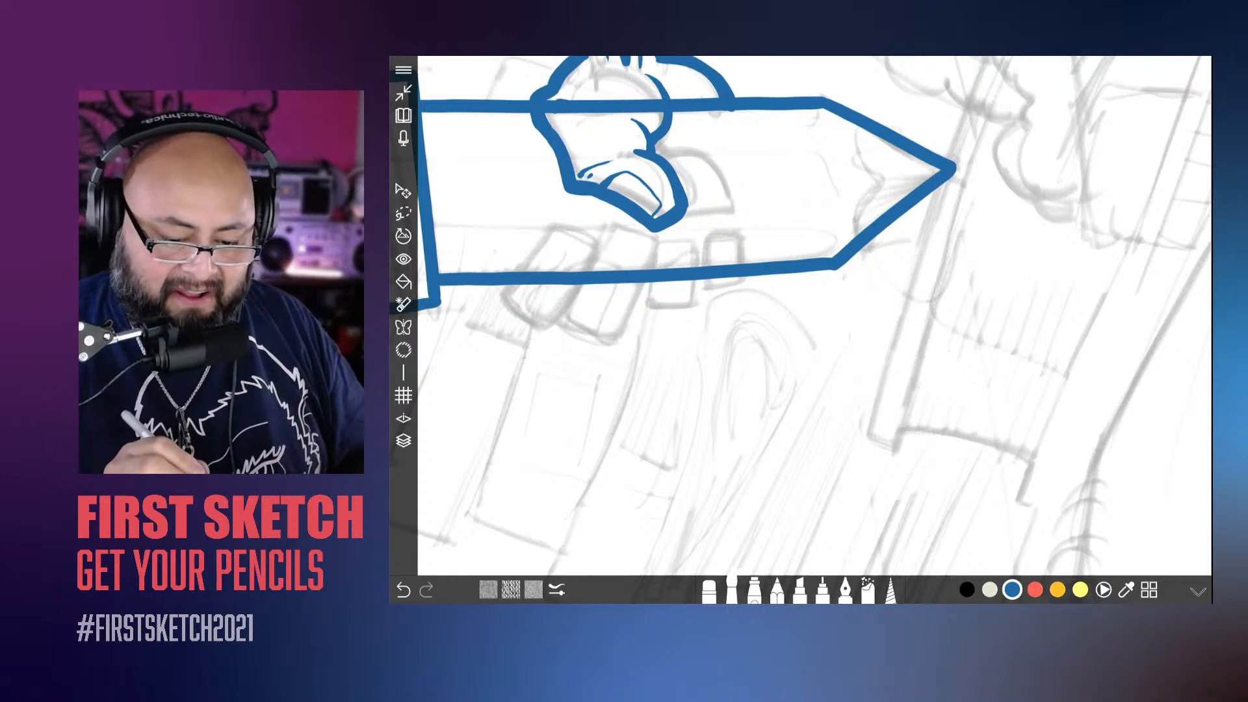
pyautogui.scroll(3, 814, 315)
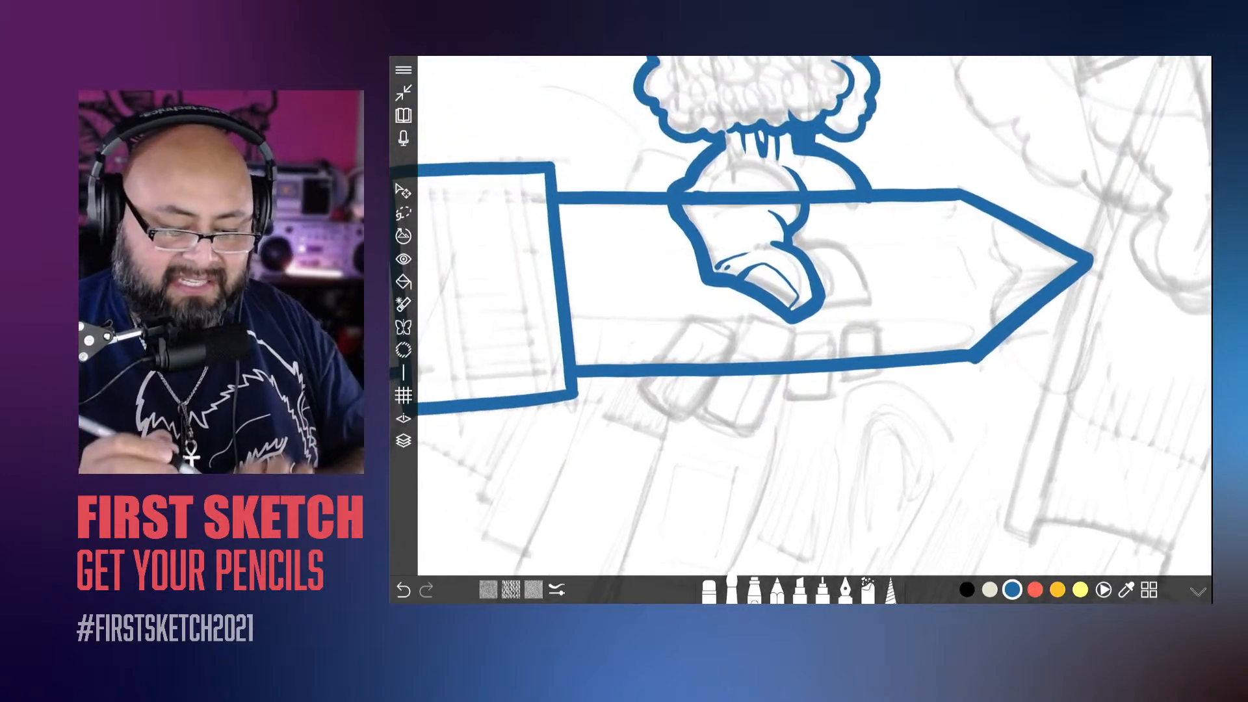
pyautogui.moveTo(923, 110)
pyautogui.mouseDown()
pyautogui.moveTo(911, 98)
pyautogui.moveTo(809, 281)
pyautogui.mouseUp()
pyautogui.scroll(-3, 815, 315)
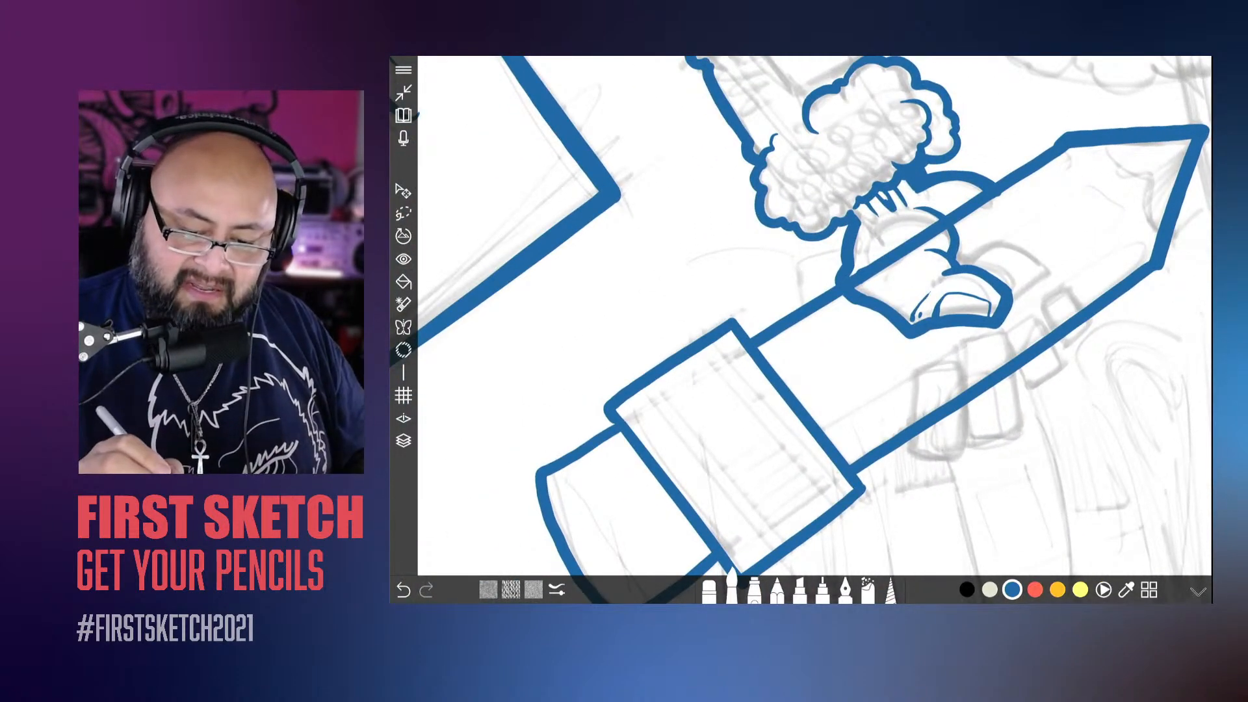
pyautogui.moveTo(1061, 138); pyautogui.dragTo(949, 213)
pyautogui.moveTo(1066, 134)
pyautogui.mouseDown()
pyautogui.moveTo(794, 310)
pyautogui.moveTo(936, 218)
pyautogui.mouseUp()
# Step: Thicken the head-facing edges of the pencil's metal band and eraser, undoing and redrawing a stroke that misses
pyautogui.moveTo(813, 318)
pyautogui.mouseDown()
pyautogui.moveTo(877, 302)
pyautogui.moveTo(794, 299)
pyautogui.moveTo(688, 368)
pyautogui.mouseUp()
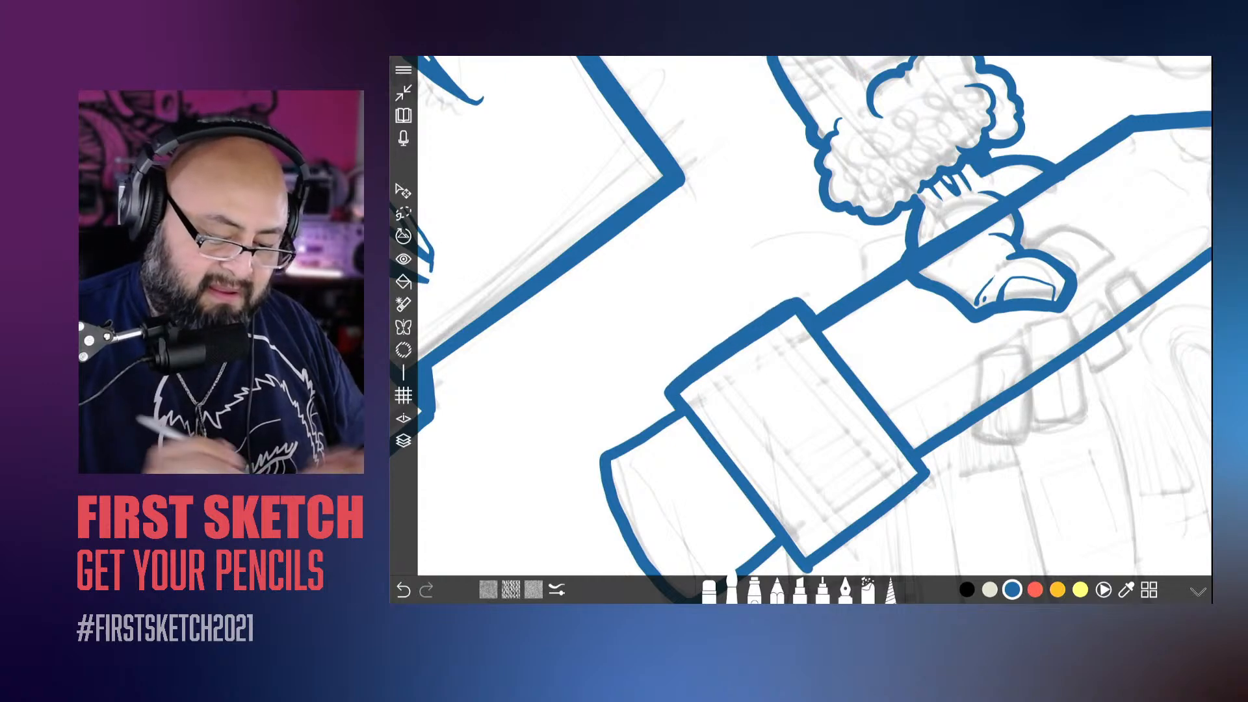
pyautogui.moveTo(798, 434); pyautogui.dragTo(898, 336)
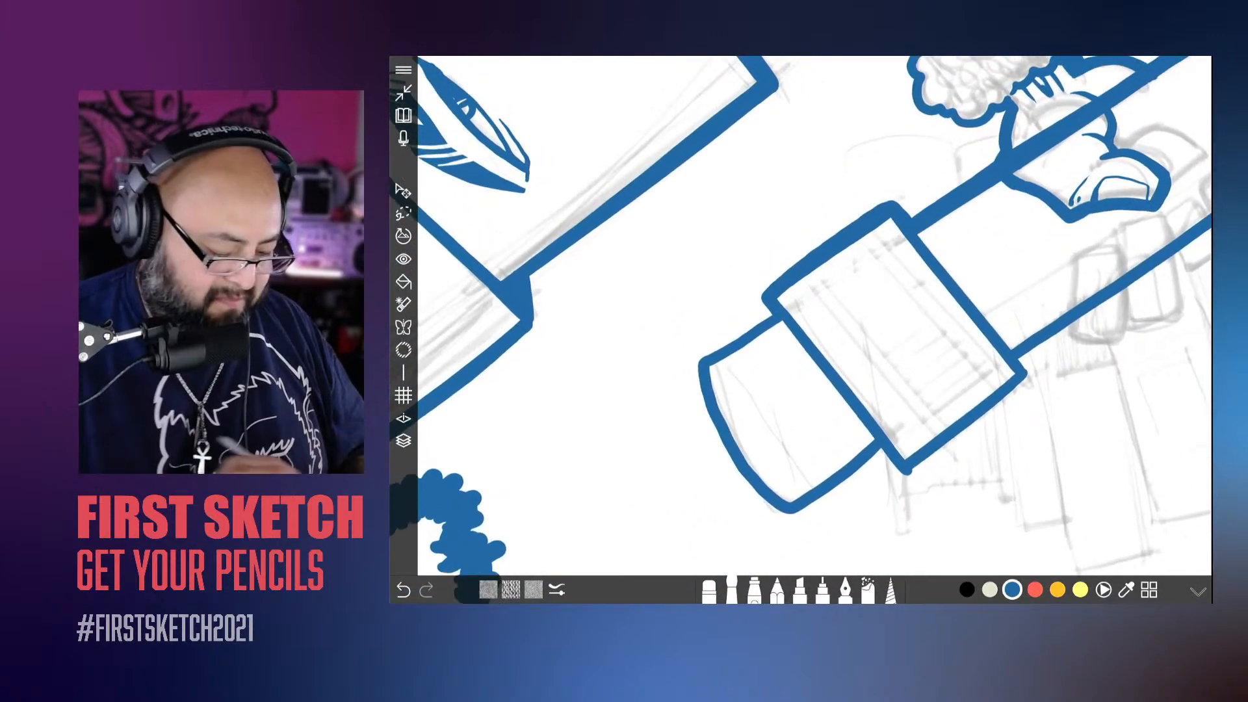
pyautogui.hotkey('ctrl', 'z')
pyautogui.moveTo(900, 210)
pyautogui.mouseDown()
pyautogui.moveTo(908, 221)
pyautogui.moveTo(818, 251)
pyautogui.moveTo(766, 294)
pyautogui.moveTo(768, 316)
pyautogui.moveTo(703, 356)
pyautogui.moveTo(713, 372)
pyautogui.mouseUp()
pyautogui.scroll(-10, 801, 316)
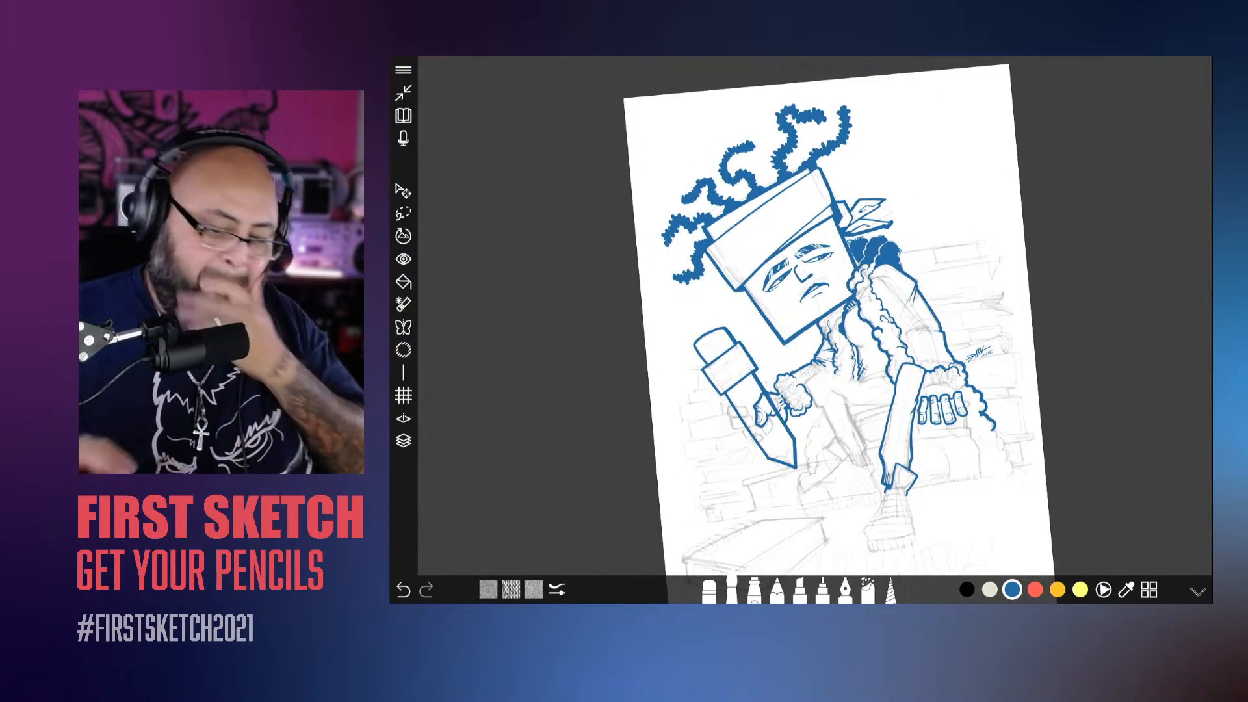
# Step: Undo the last strokes near the pencil's point and thicken its right slanted edge with a bolder inner stroke
pyautogui.scroll(5, 815, 316)
pyautogui.scroll(3, 975, 390)
pyautogui.scroll(-2, 801, 330)
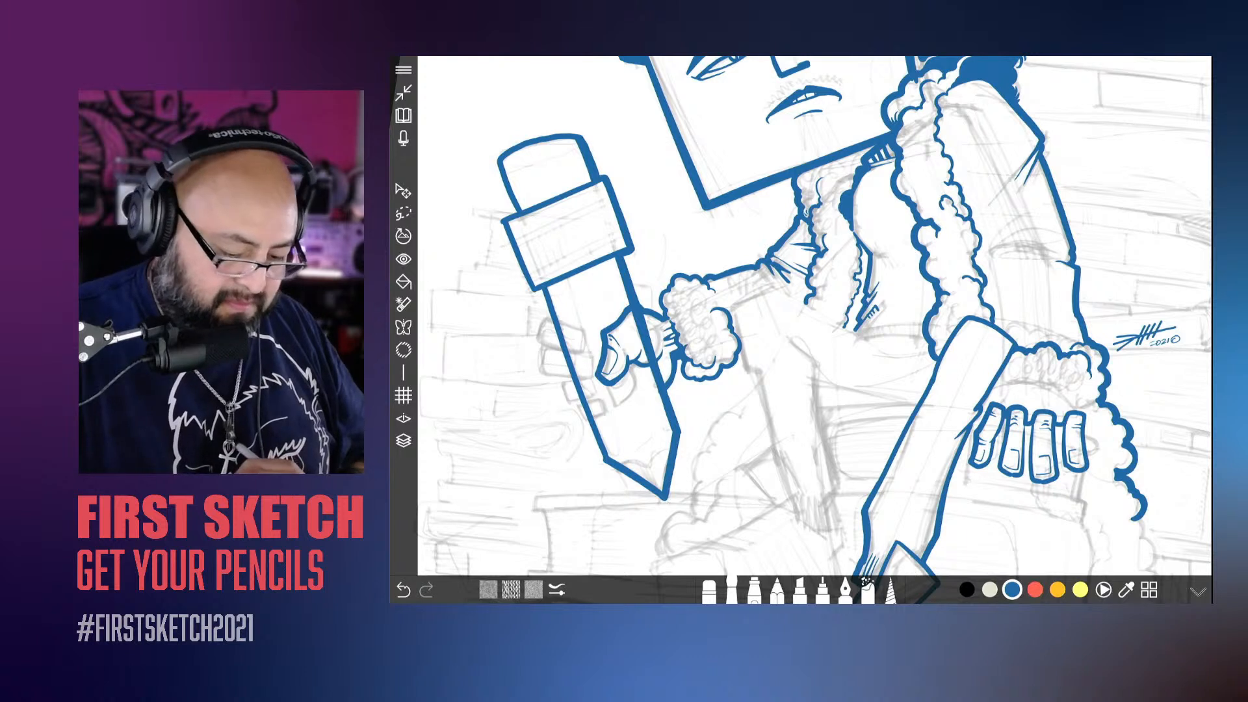
pyautogui.hotkey('ctrl', 'z')
pyautogui.hotkey('ctrl', 'z')
pyautogui.hotkey('ctrl', 'z')
pyautogui.hotkey('ctrl', 'z')
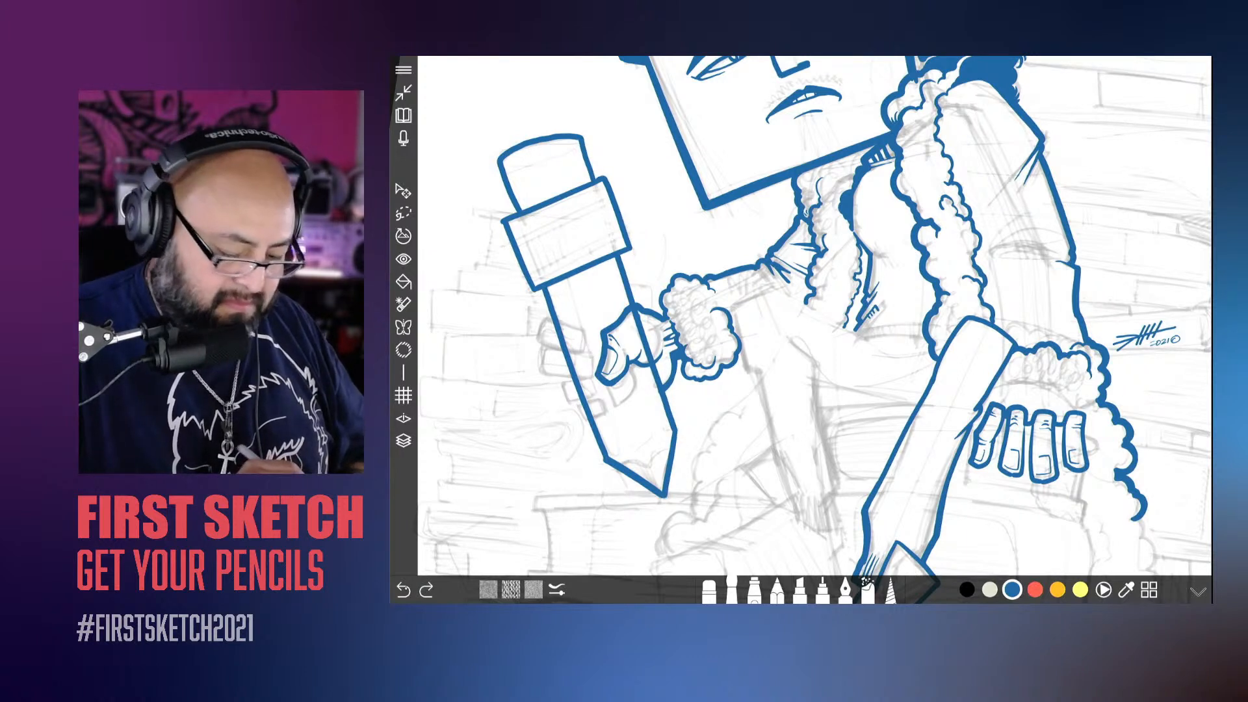
pyautogui.hotkey('ctrl', 'z')
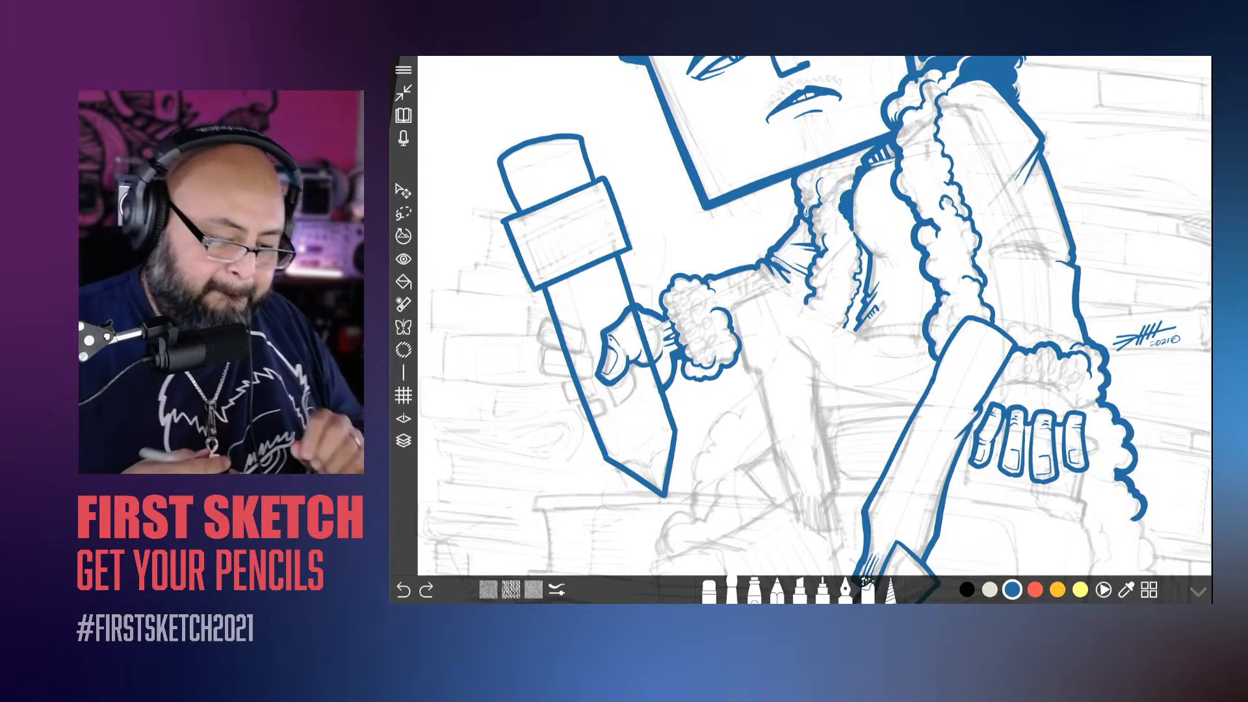
pyautogui.scroll(5, 612, 488)
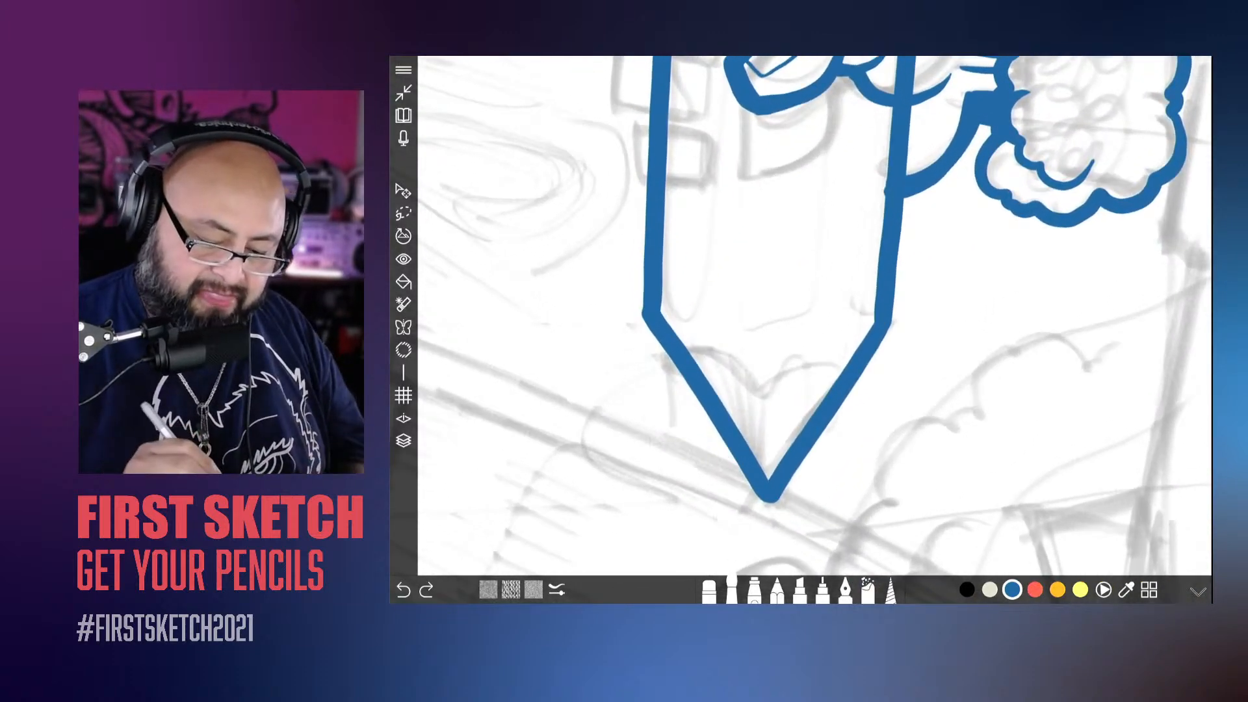
pyautogui.moveTo(875, 316); pyautogui.dragTo(769, 481)
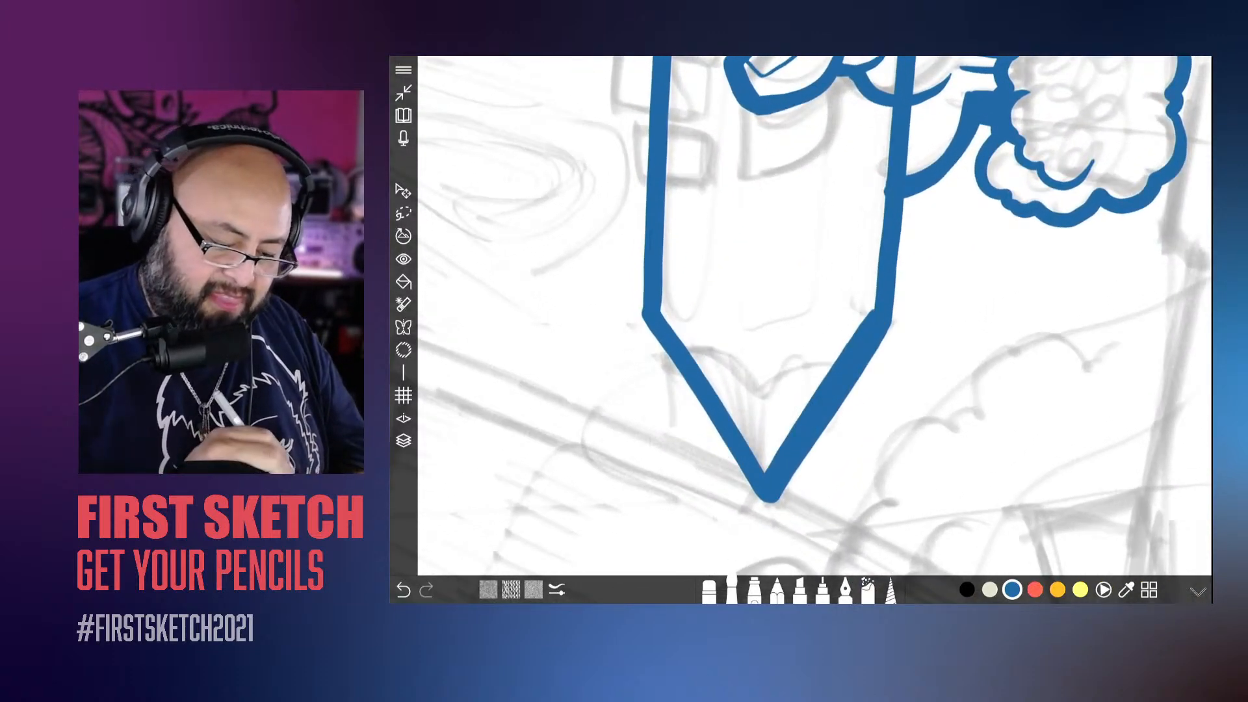
# Step: Try thickening the left slanted edge of the pencil's point, and undo those strokes
pyautogui.moveTo(658, 310); pyautogui.dragTo(762, 470)
pyautogui.moveTo(734, 421); pyautogui.dragTo(766, 468)
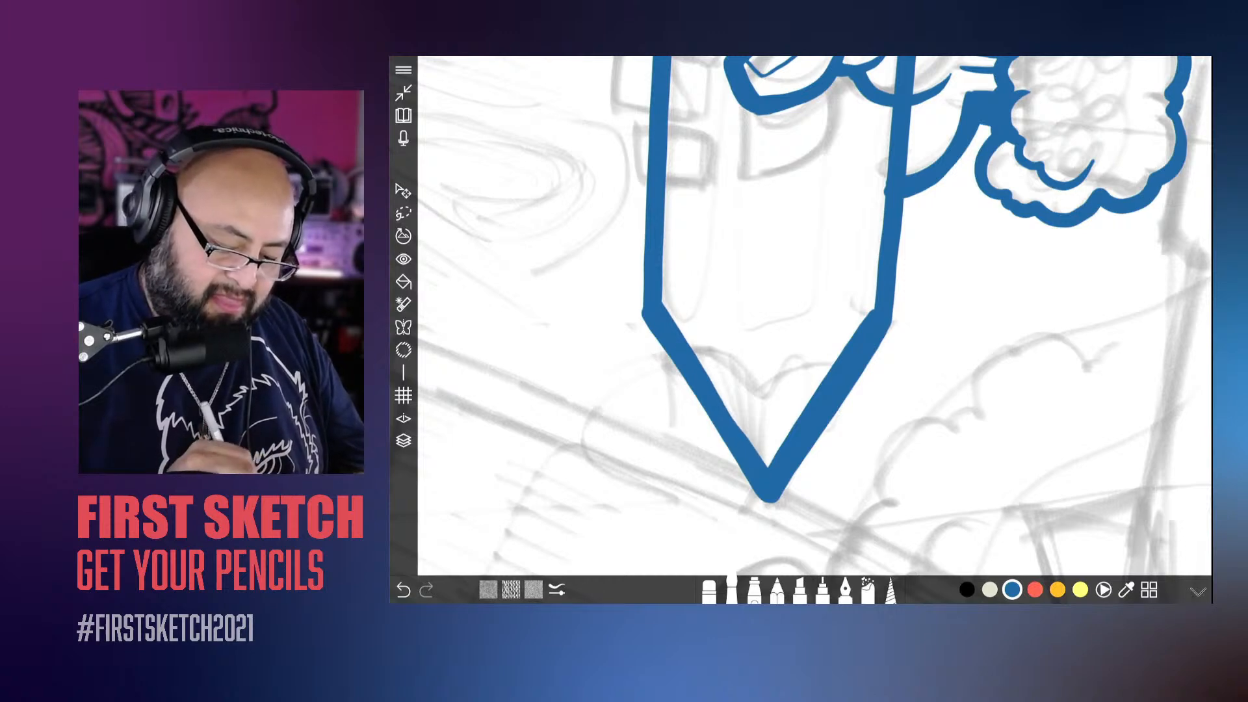
pyautogui.scroll(-5, 814, 316)
pyautogui.scroll(1, 815, 316)
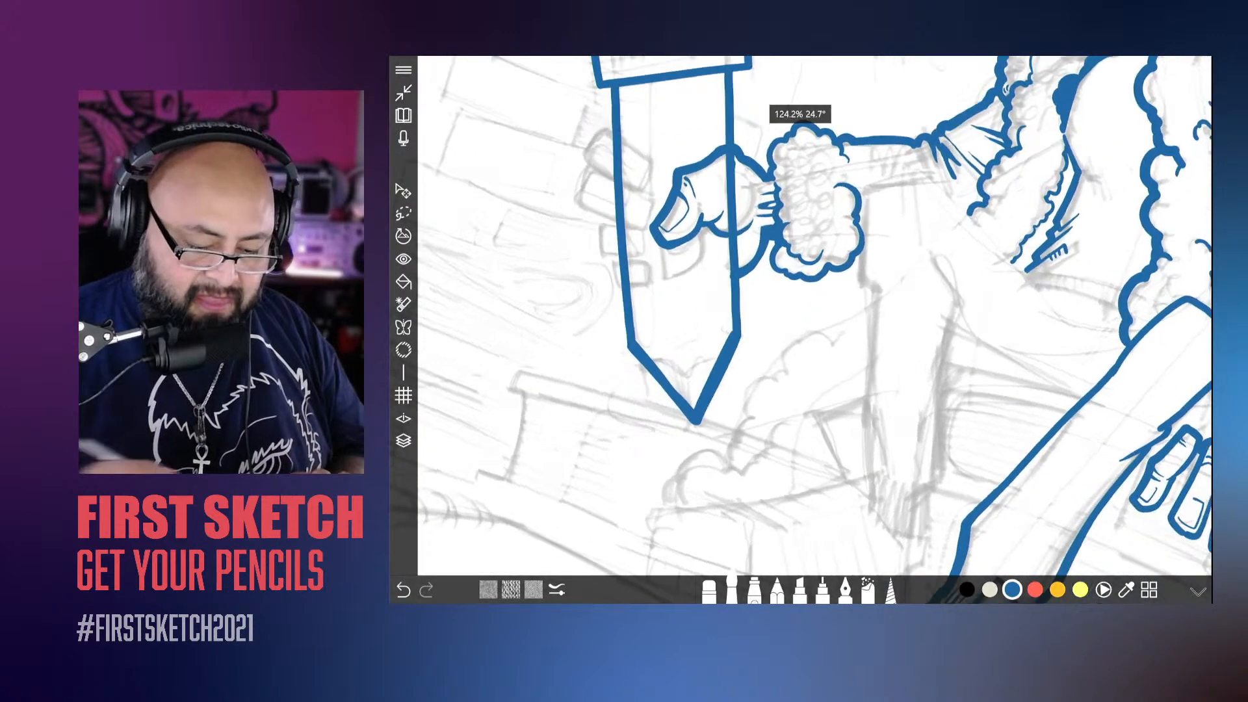
pyautogui.hotkey('ctrl', 'z')
pyautogui.hotkey('ctrl', 'z')
pyautogui.hotkey('ctrl', 'z')
pyautogui.hotkey('ctrl', 'z')
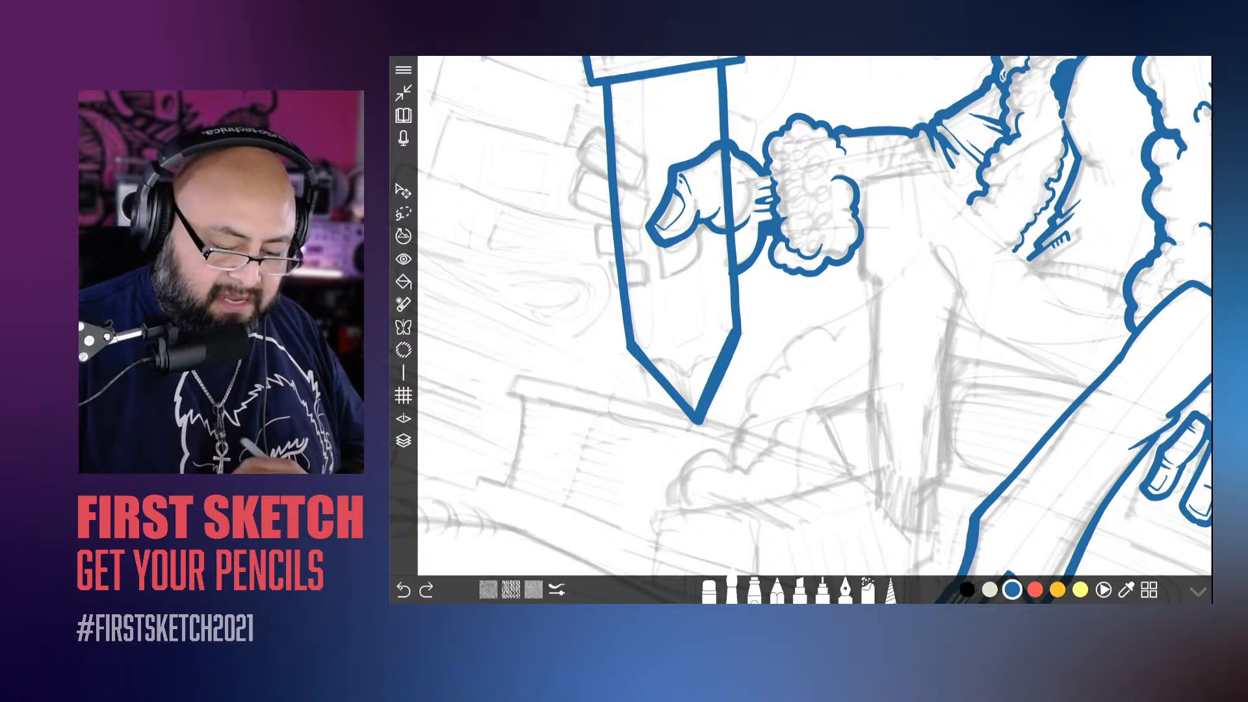
# Step: Paint straight test strokes on both sides of the sleeve's outer contour, enlarging the brush slightly between them to compare line weights
pyautogui.scroll(-5, 814, 316)
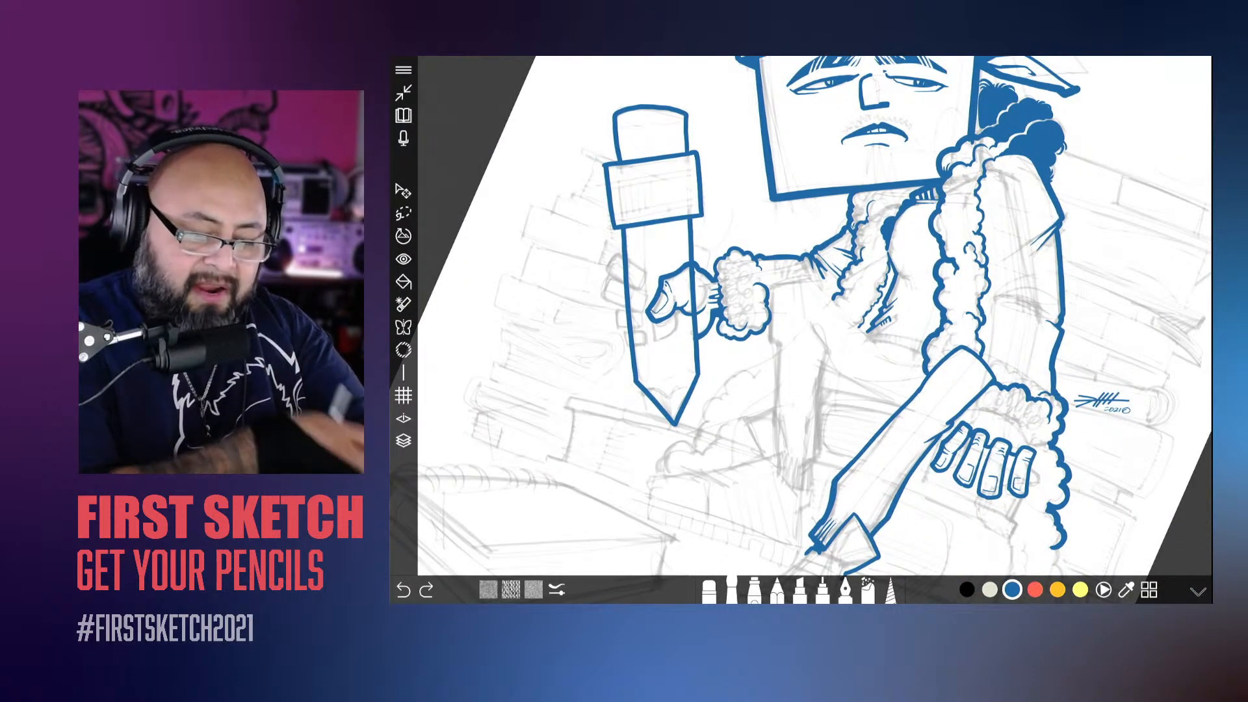
pyautogui.scroll(6, 815, 316)
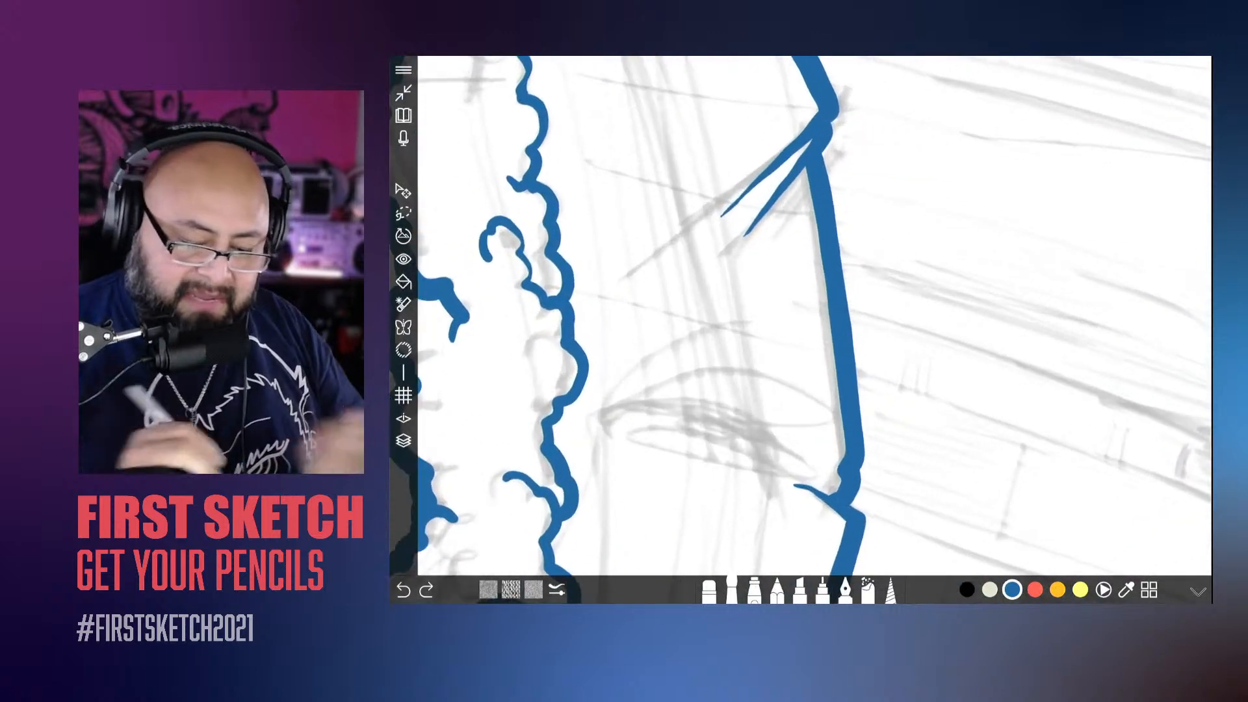
pyautogui.moveTo(861, 159); pyautogui.dragTo(914, 370)
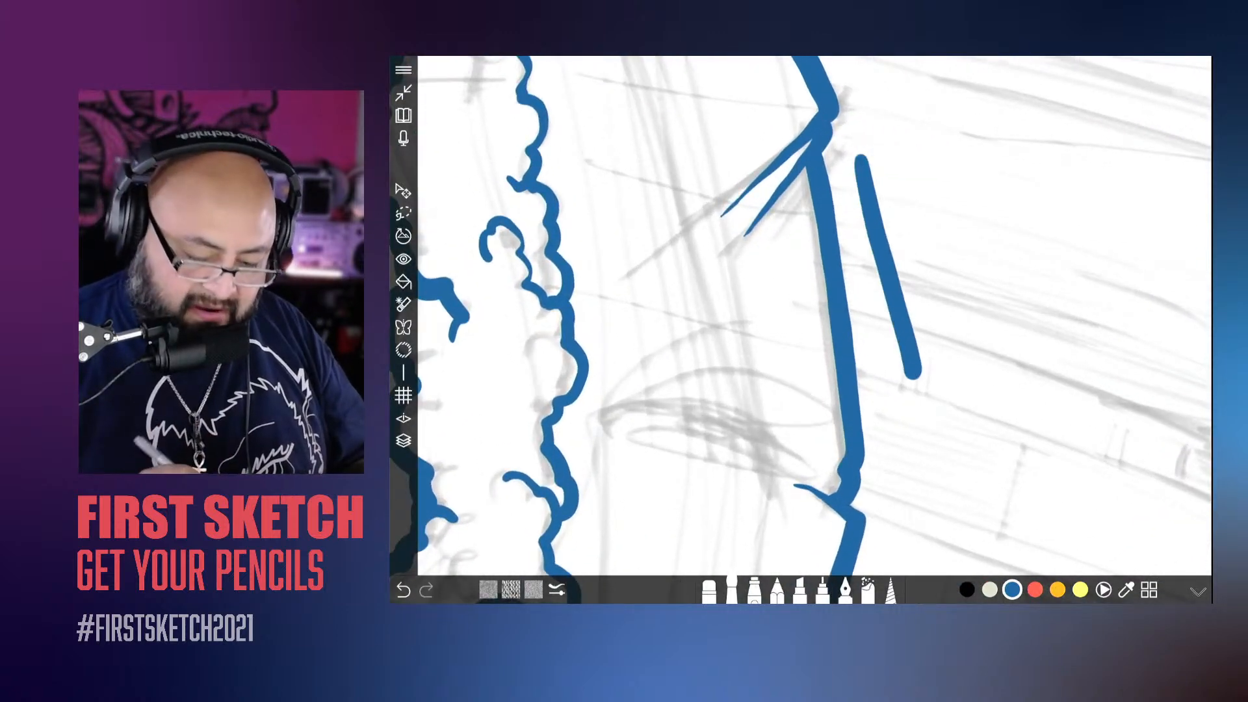
pyautogui.click(731, 582)
pyautogui.moveTo(752, 464); pyautogui.dragTo(758, 464)
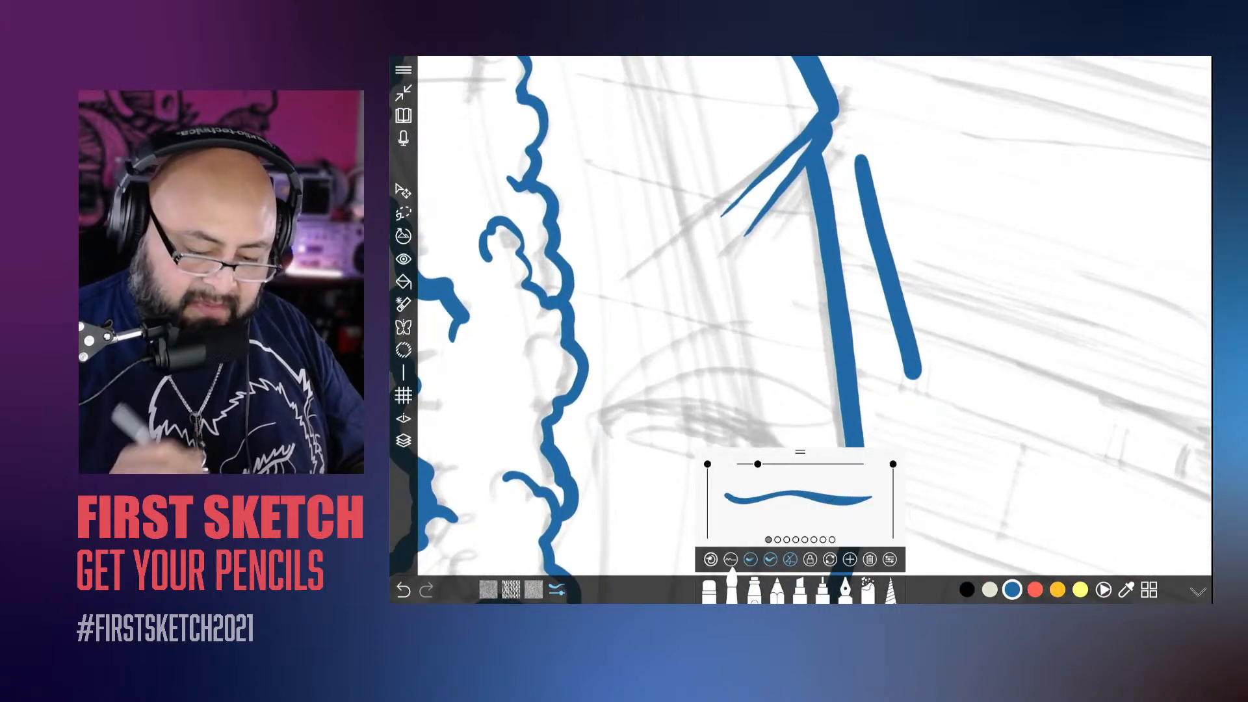
pyautogui.moveTo(785, 231); pyautogui.dragTo(809, 398)
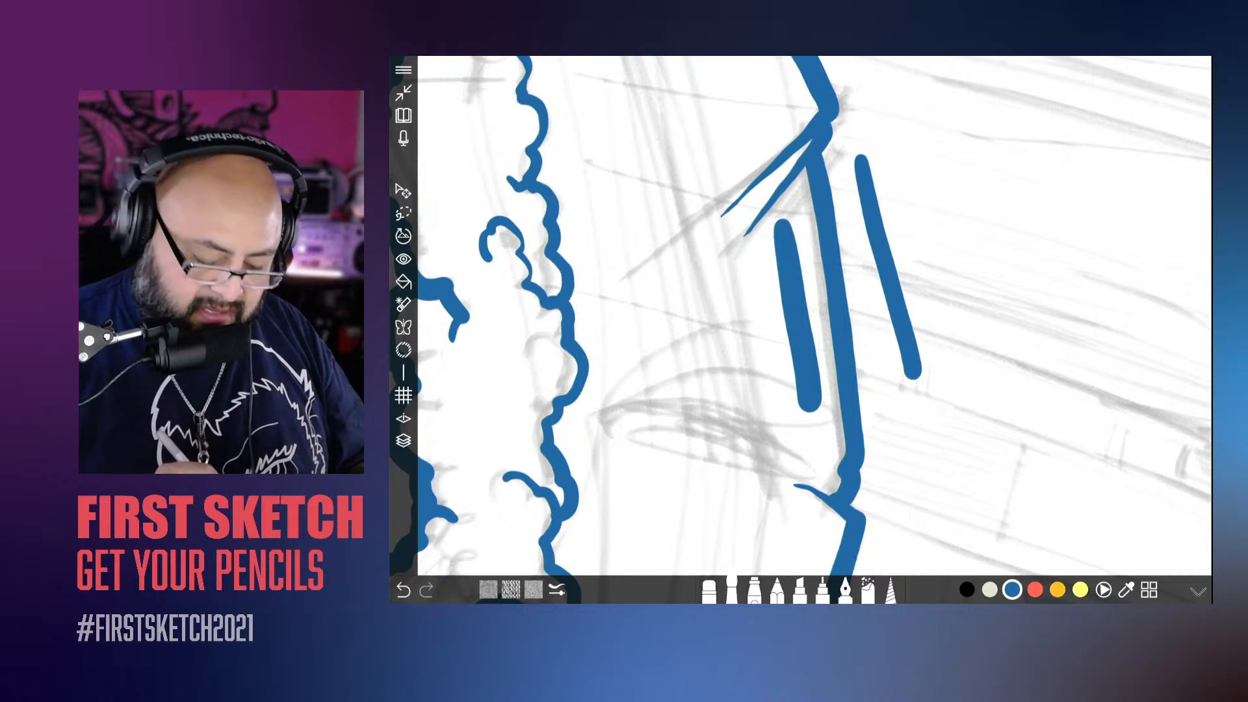
# Step: Paint straight and looping test strokes on both sides of the upper sleeve contour, adjusting the brush size between them
pyautogui.click(731, 589)
pyautogui.moveTo(817, 510); pyautogui.dragTo(821, 509)
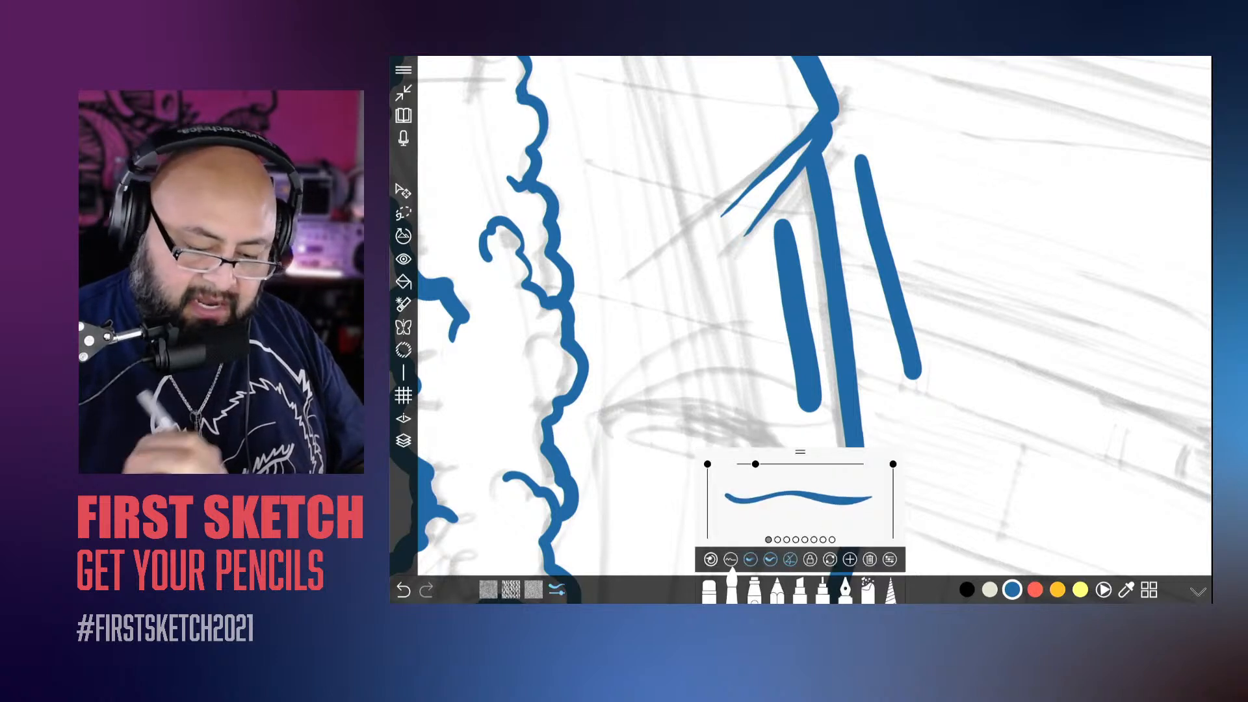
pyautogui.moveTo(840, 194); pyautogui.dragTo(904, 493)
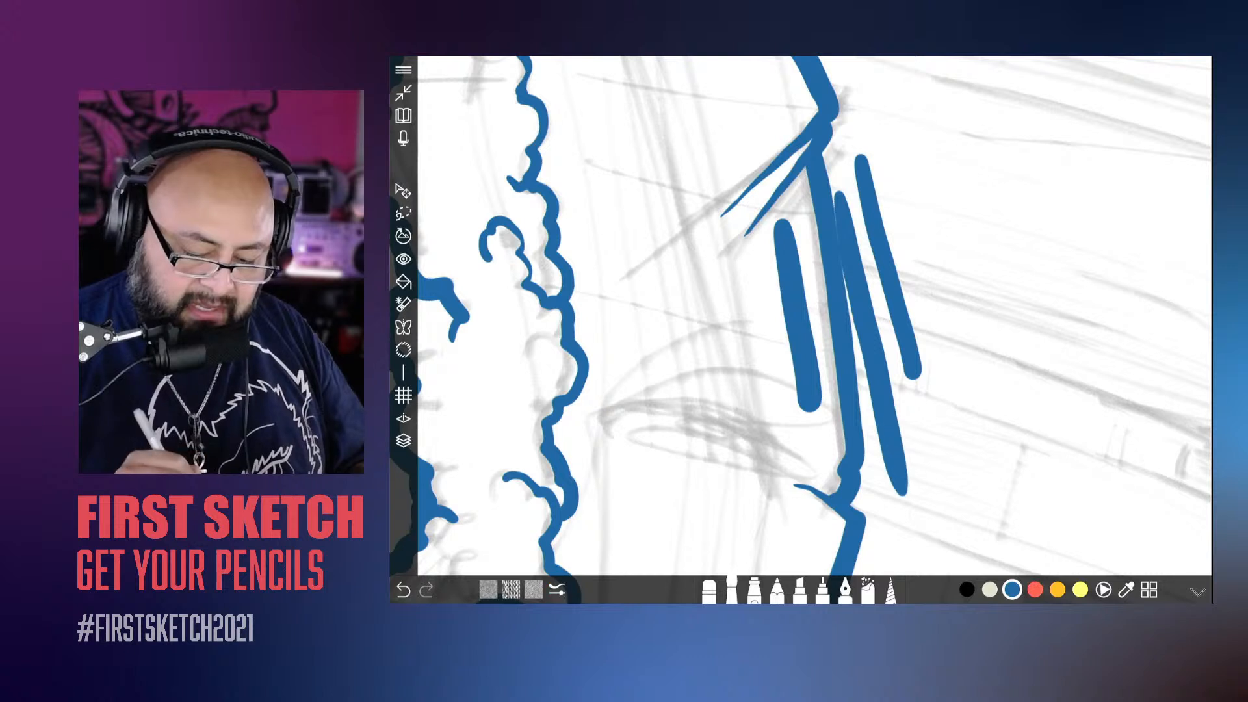
pyautogui.moveTo(943, 443)
pyautogui.mouseDown()
pyautogui.moveTo(937, 312)
pyautogui.moveTo(1034, 221)
pyautogui.moveTo(1024, 315)
pyautogui.mouseUp()
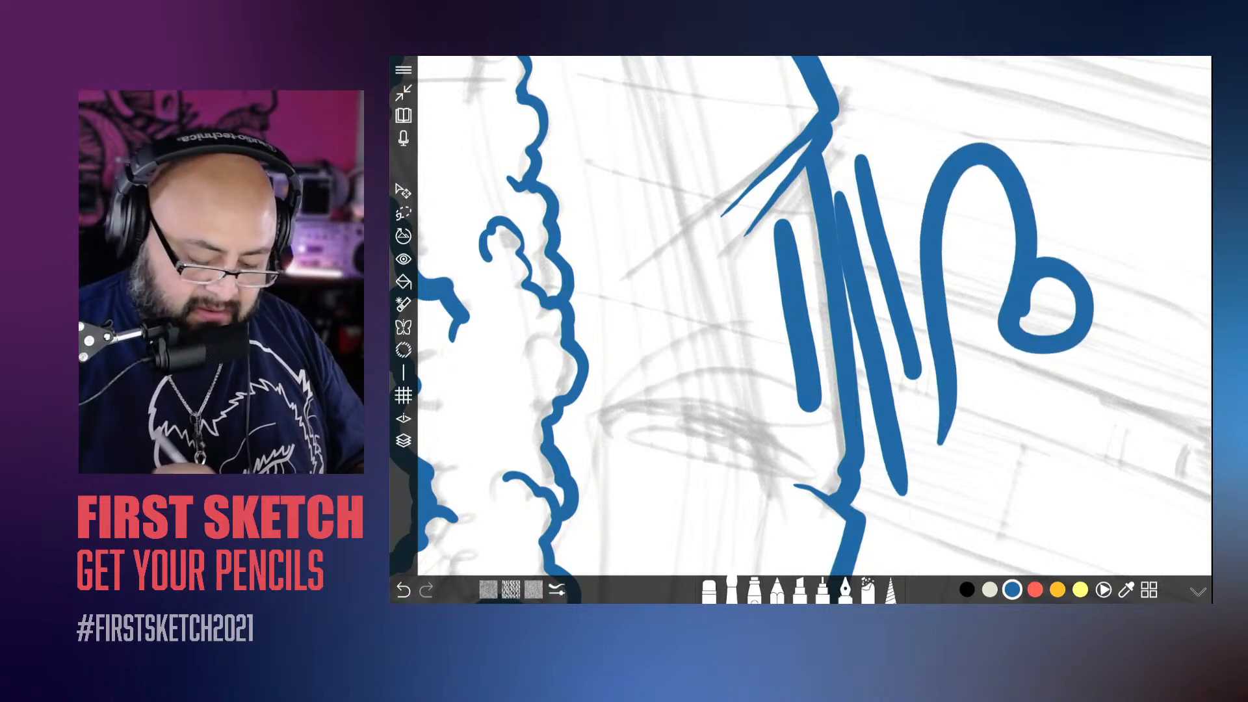
pyautogui.click(733, 590)
pyautogui.moveTo(821, 497); pyautogui.dragTo(824, 497)
pyautogui.moveTo(738, 270); pyautogui.dragTo(777, 458)
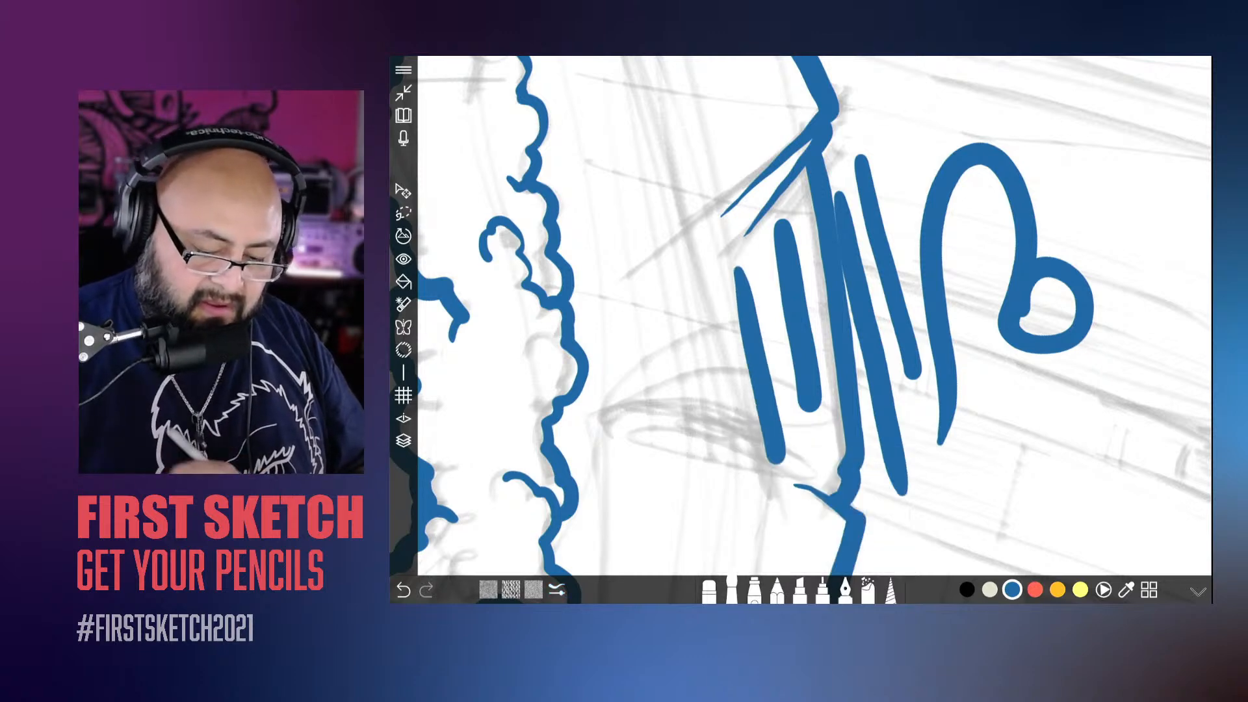
# Step: Paint angled test strokes on both sides of the lower sleeve contour and a freehand squiggle above the signature, varying the brush size slightly
pyautogui.moveTo(813, 390); pyautogui.dragTo(744, 169)
pyautogui.moveTo(830, 504)
pyautogui.mouseDown()
pyautogui.moveTo(806, 418)
pyautogui.moveTo(845, 318)
pyautogui.moveTo(822, 299)
pyautogui.mouseUp()
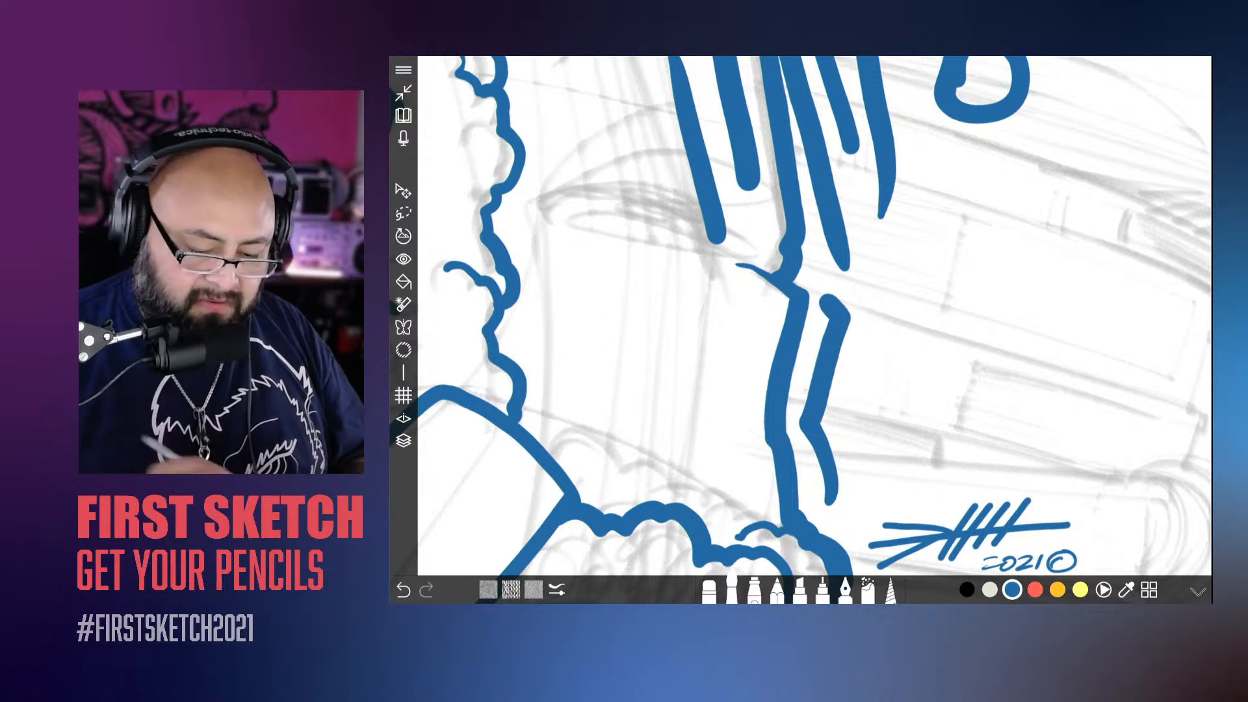
pyautogui.click(732, 588)
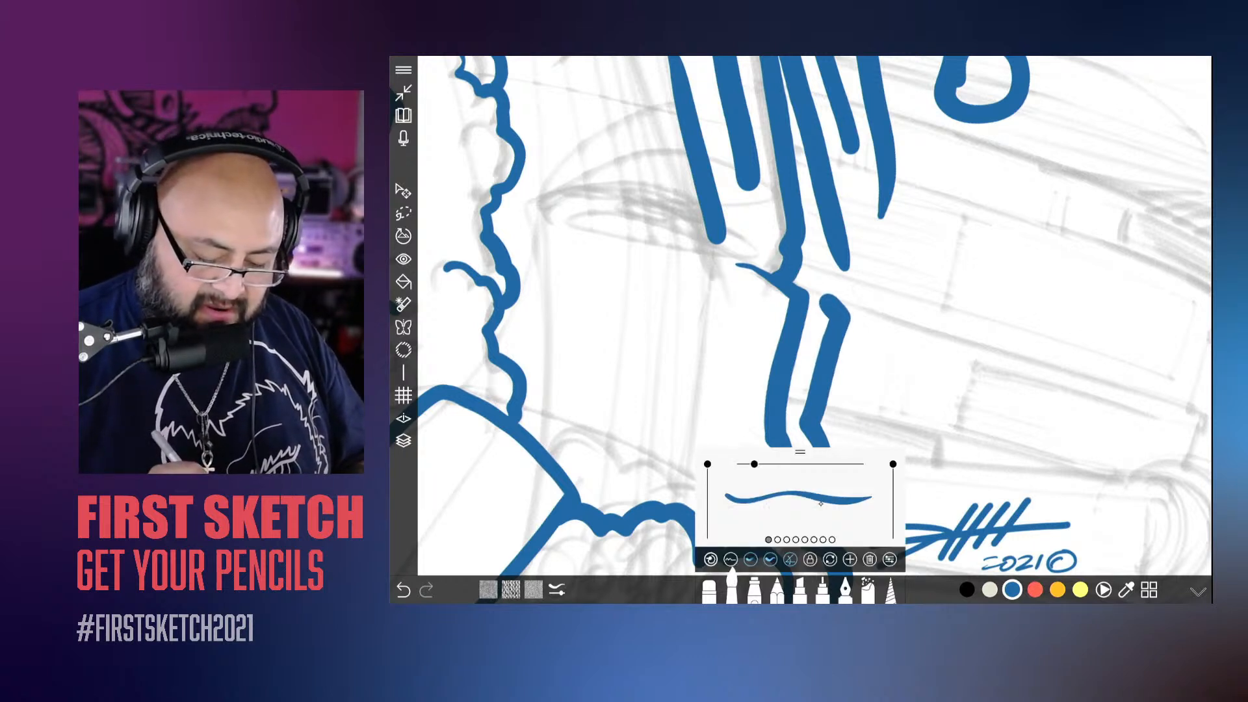
pyautogui.moveTo(821, 504); pyautogui.dragTo(823, 502)
pyautogui.click(963, 367)
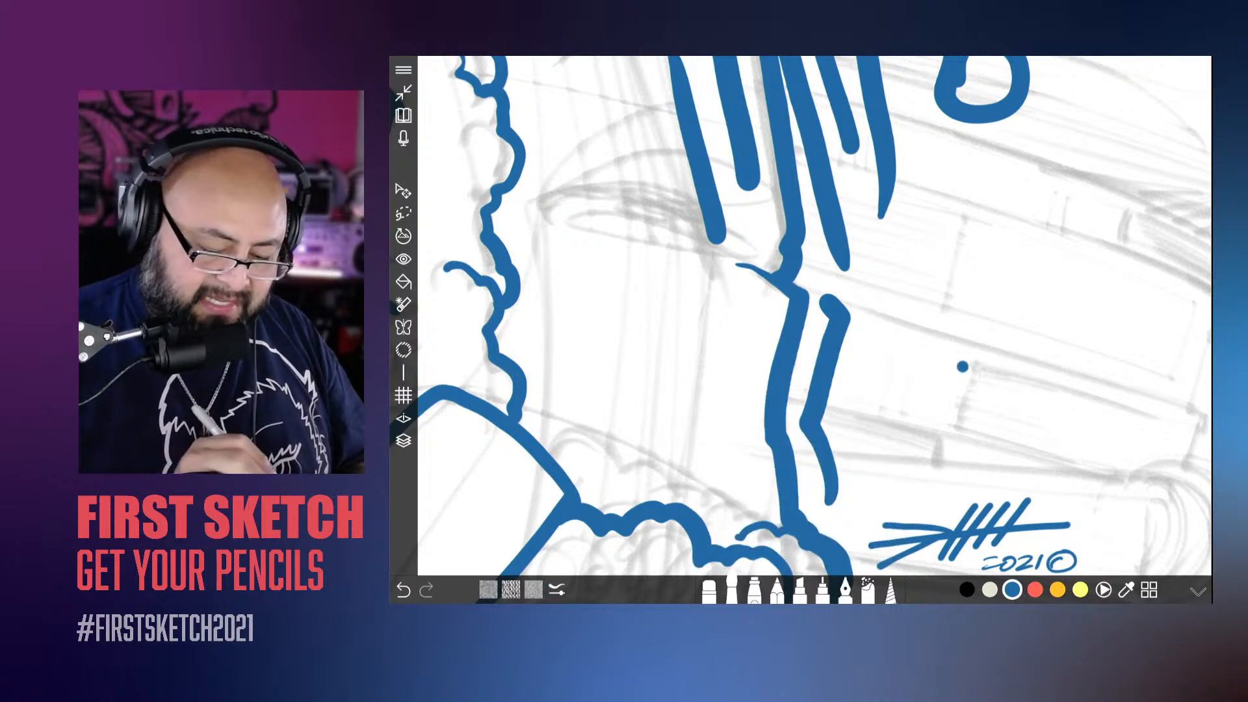
pyautogui.moveTo(711, 287); pyautogui.dragTo(757, 498)
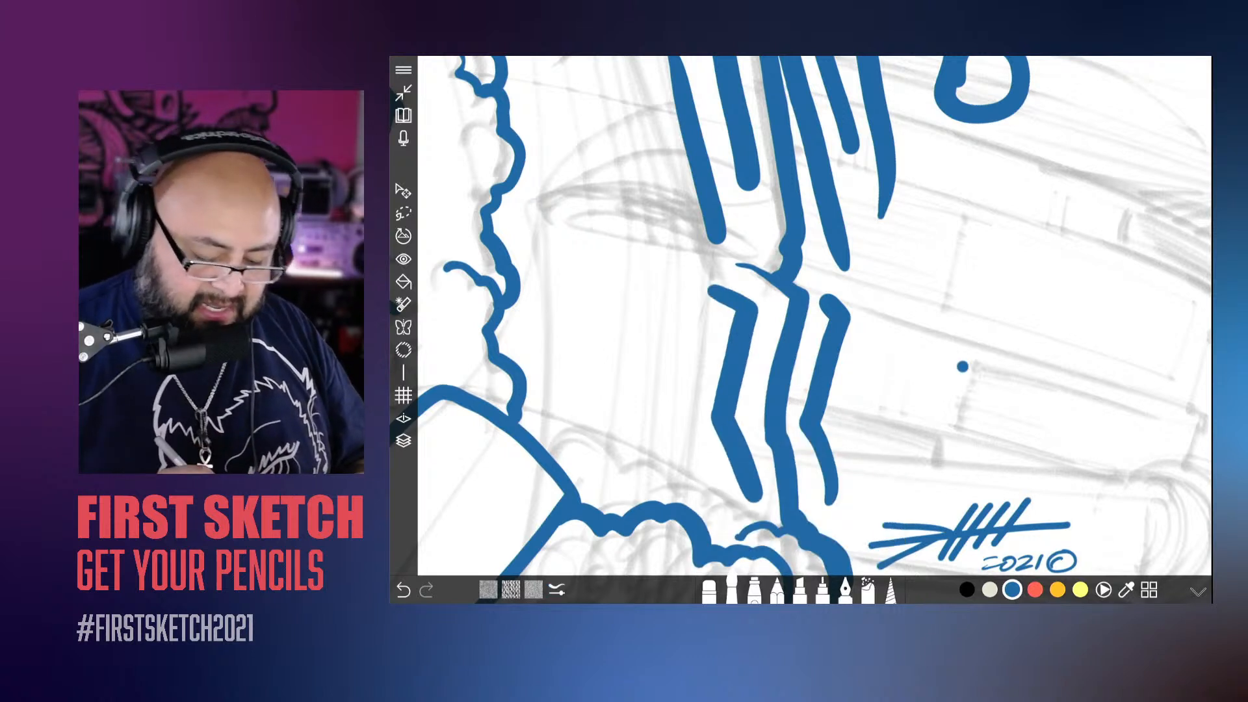
pyautogui.click(732, 590)
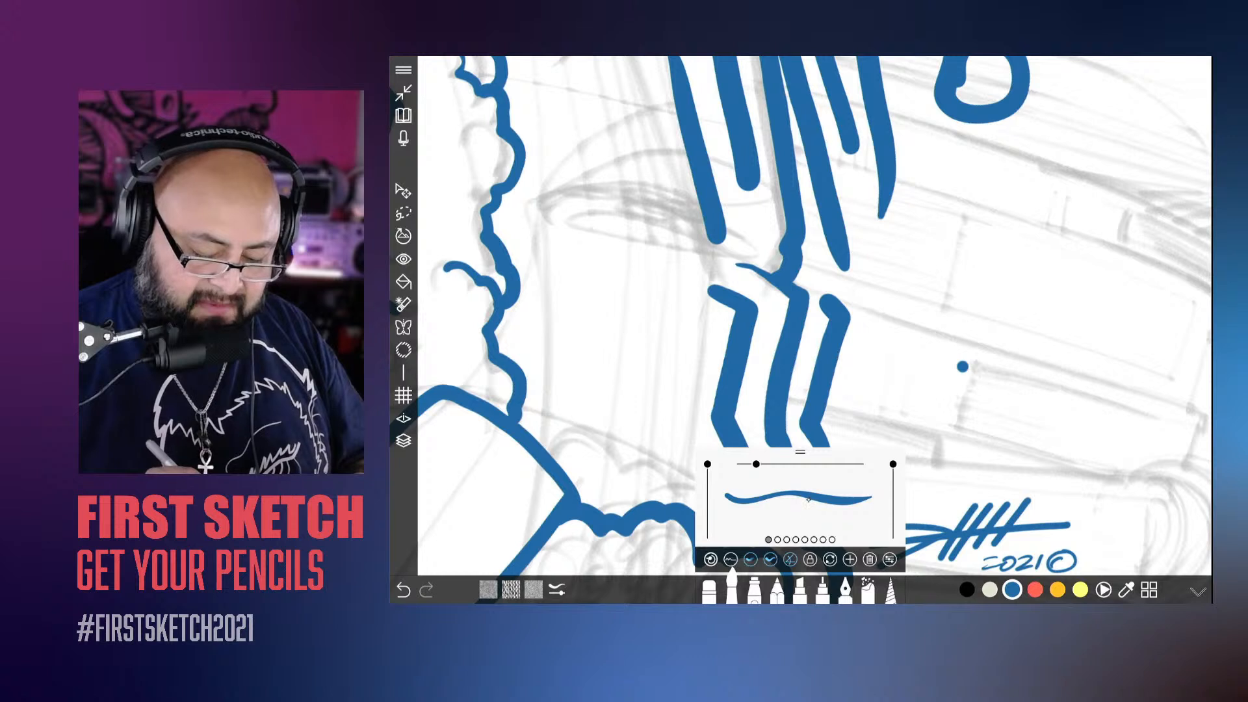
pyautogui.moveTo(809, 500); pyautogui.dragTo(808, 500)
pyautogui.moveTo(869, 268)
pyautogui.mouseDown()
pyautogui.moveTo(897, 358)
pyautogui.moveTo(935, 405)
pyautogui.moveTo(1008, 390)
pyautogui.moveTo(1023, 325)
pyautogui.moveTo(989, 350)
pyautogui.mouseUp()
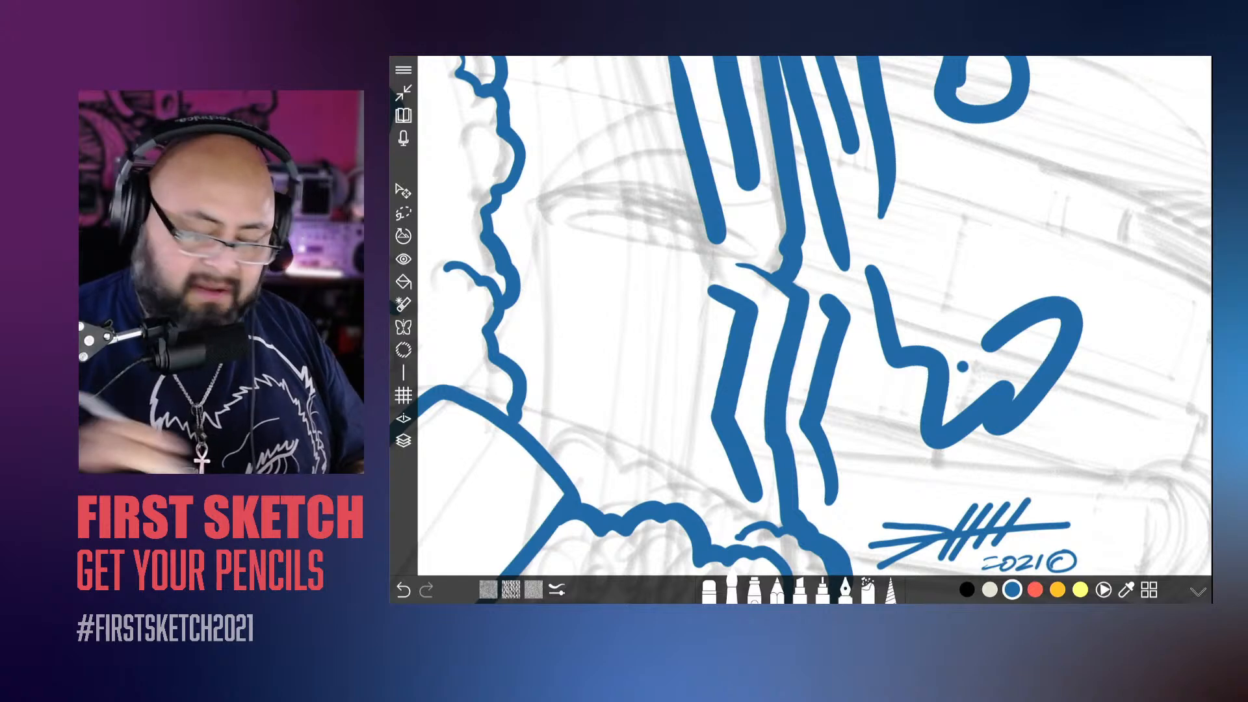
# Step: Delete Layer 5 with the test strokes and add a new empty layer above Layer 4
pyautogui.click(403, 440)
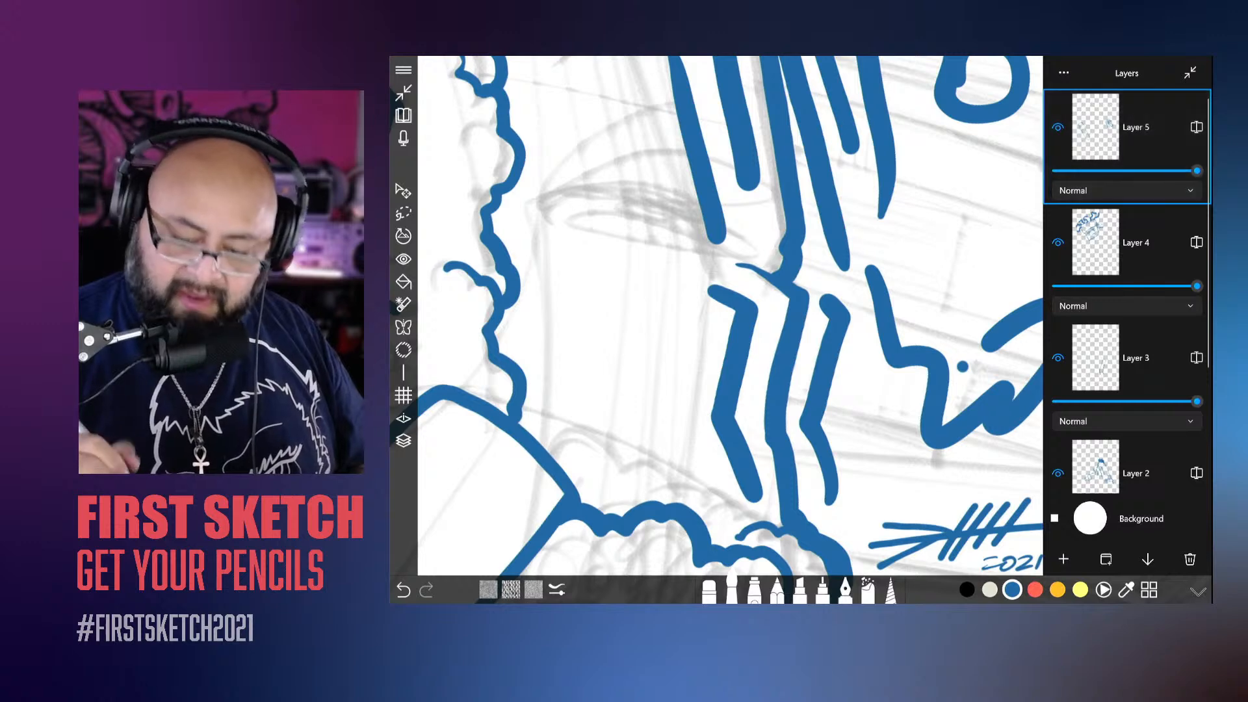
pyautogui.click(1191, 559)
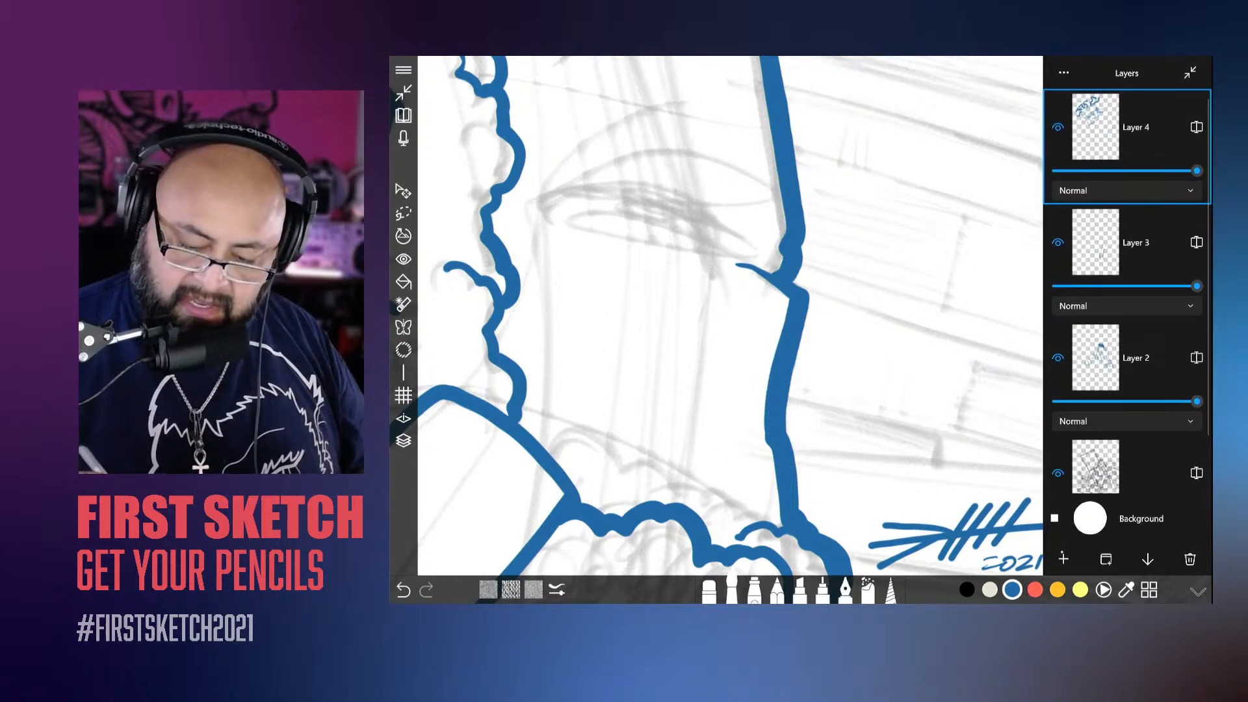
pyautogui.click(1064, 560)
# Step: Ink the two long parallel edges of the giant pencil's body across the raised hand
pyautogui.scroll(-10, 839, 322)
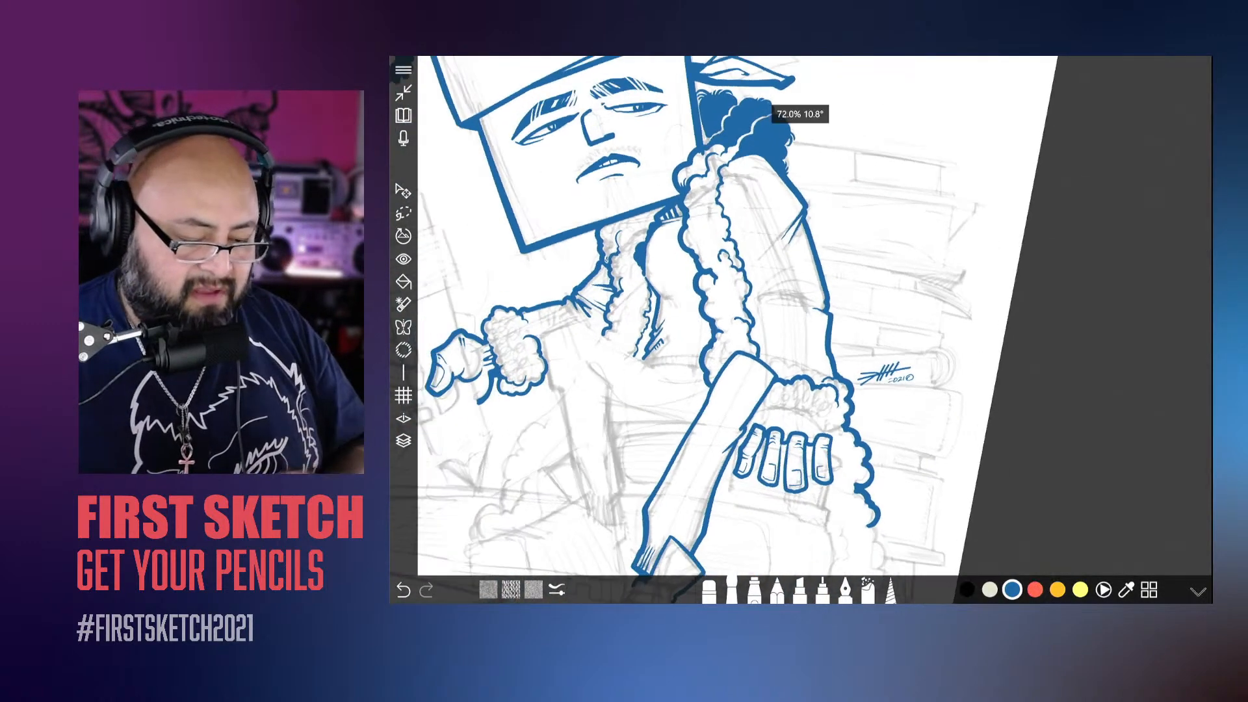
pyautogui.scroll(-3, 806, 325)
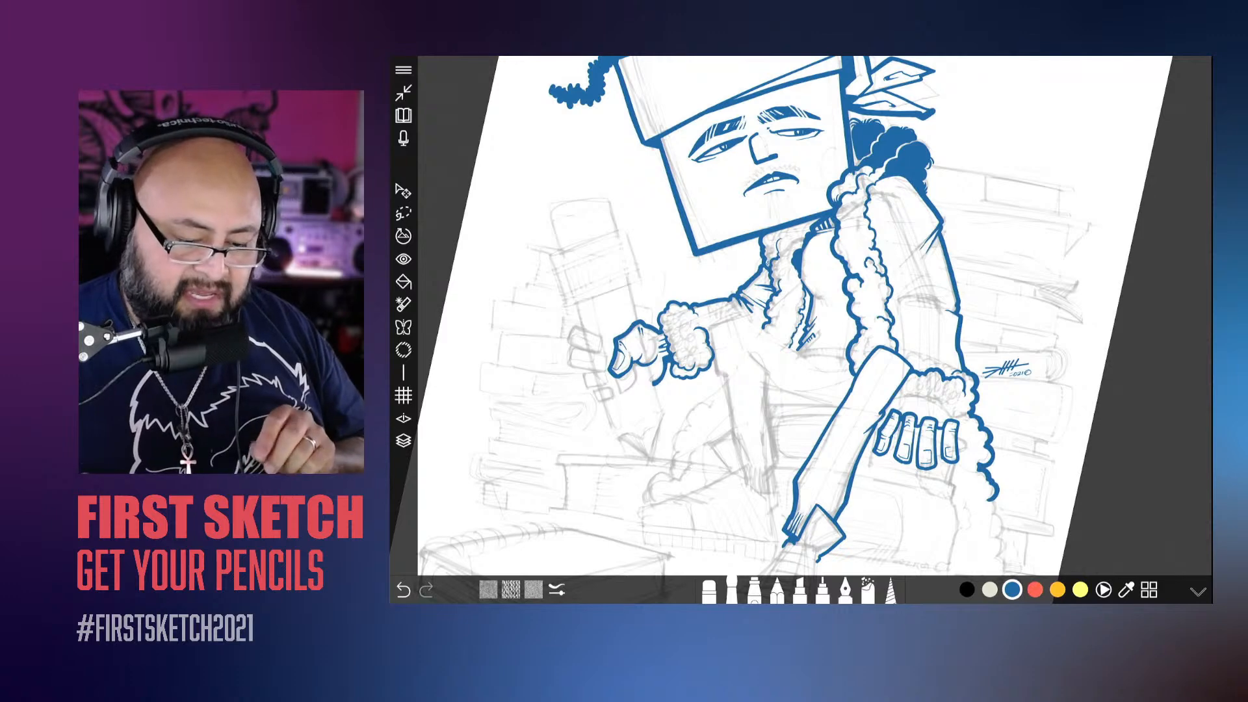
pyautogui.scroll(-3, 800, 325)
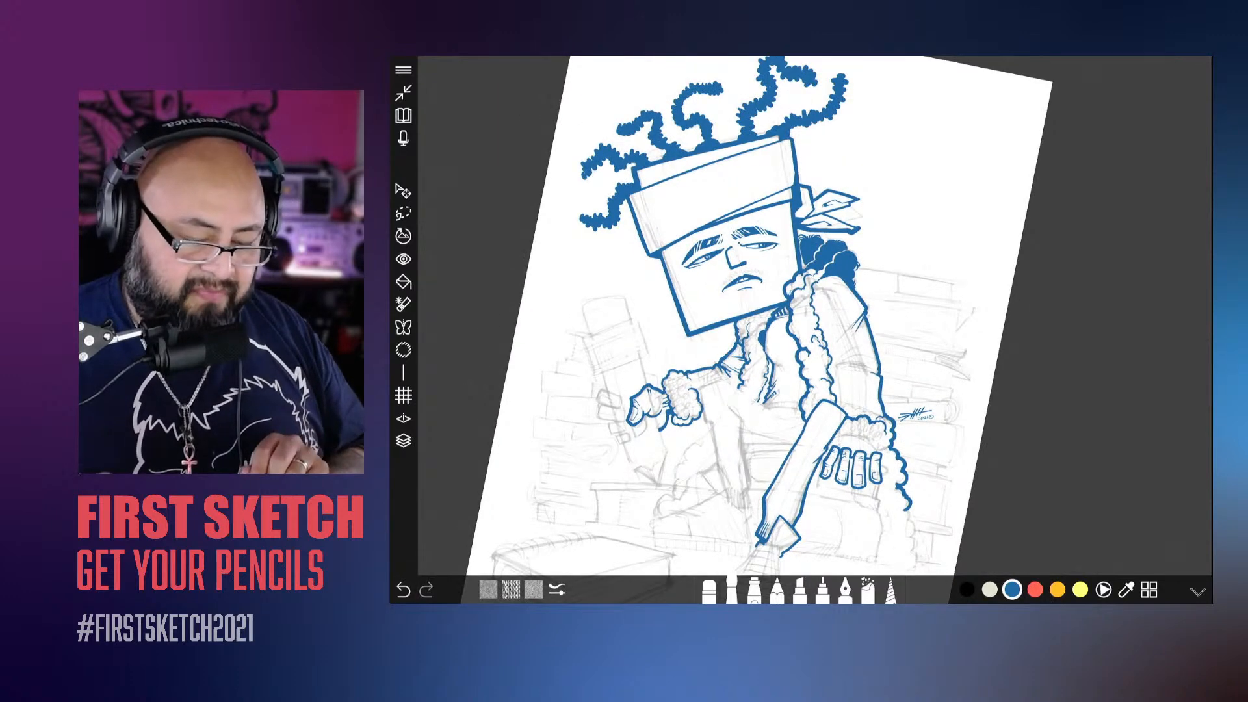
pyautogui.scroll(10, 800, 325)
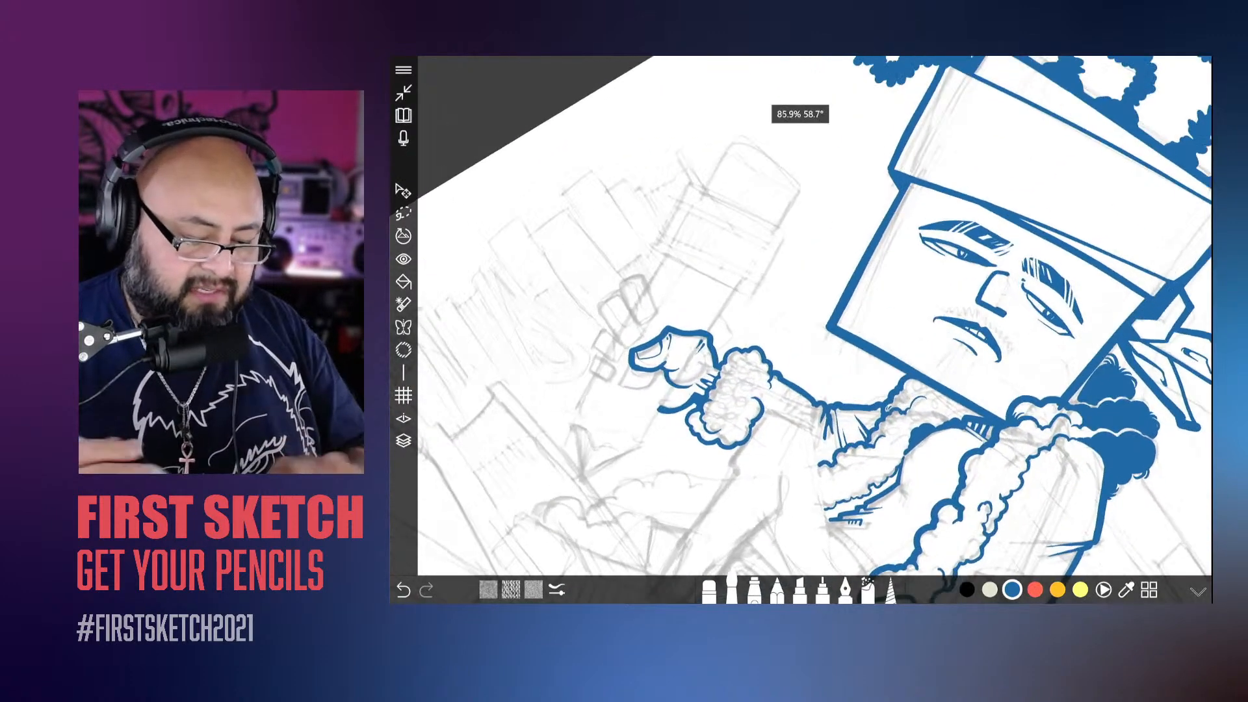
pyautogui.scroll(-2, 806, 325)
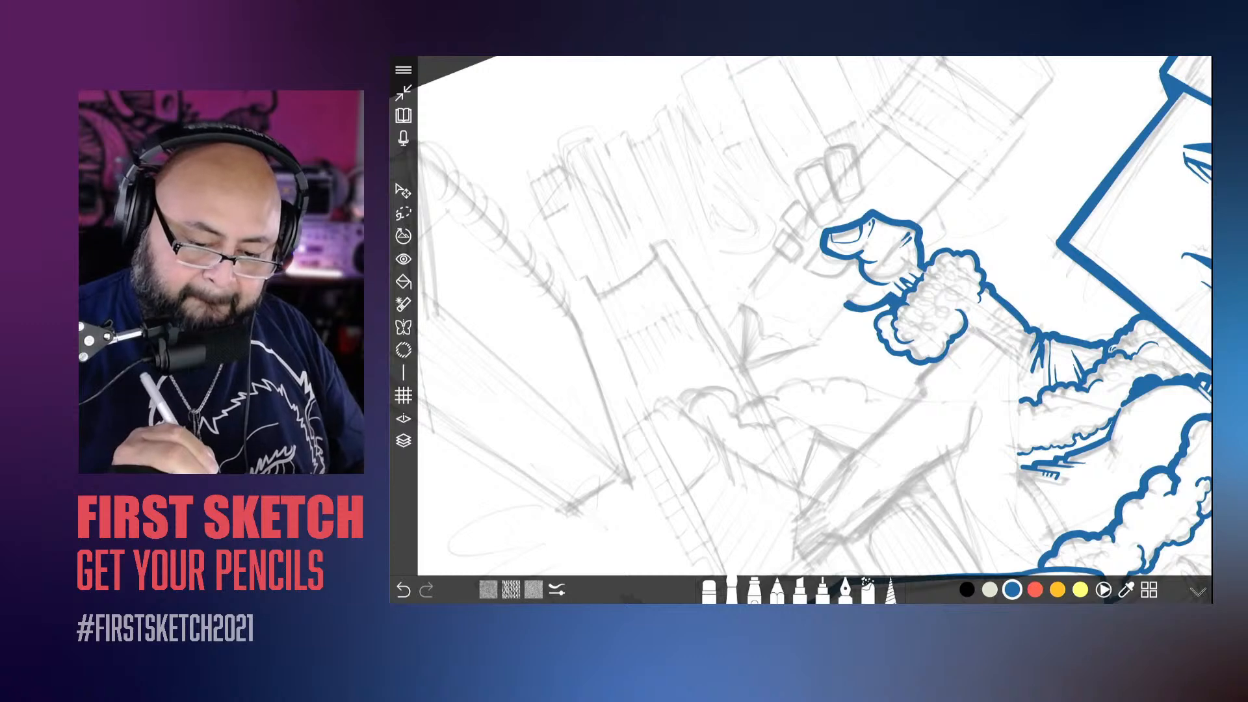
pyautogui.moveTo(957, 182); pyautogui.dragTo(811, 348)
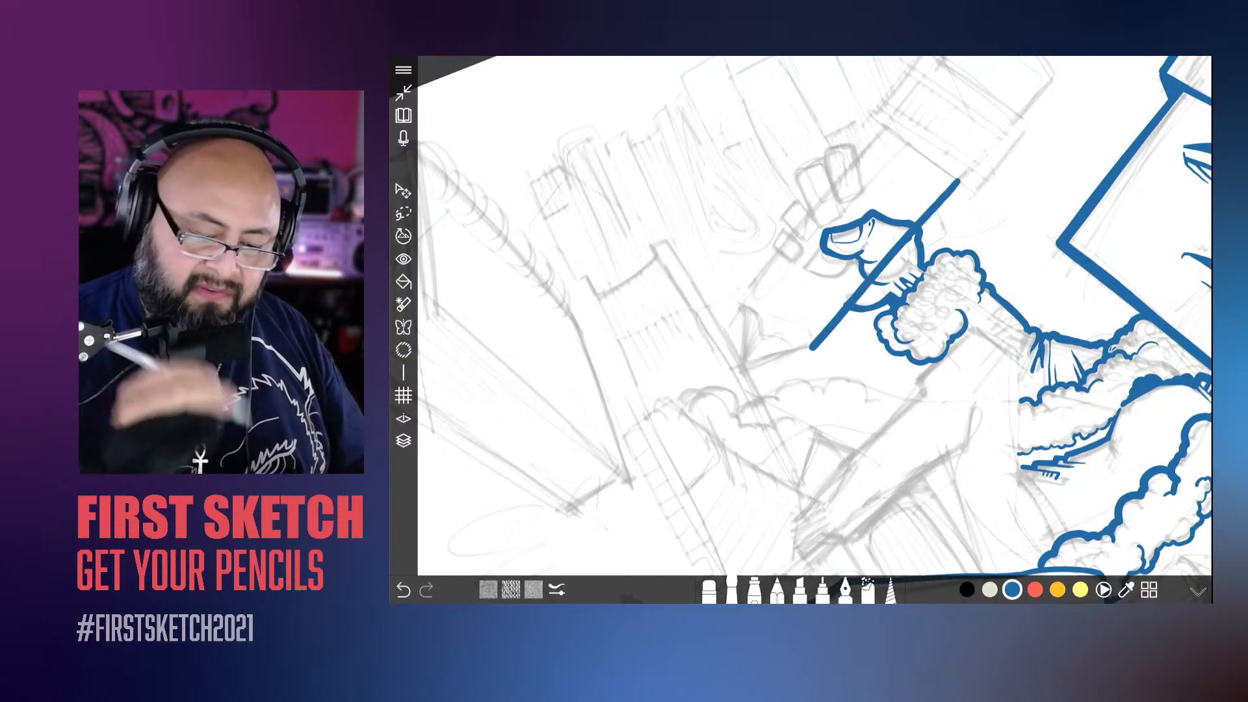
pyautogui.moveTo(887, 124); pyautogui.dragTo(741, 296)
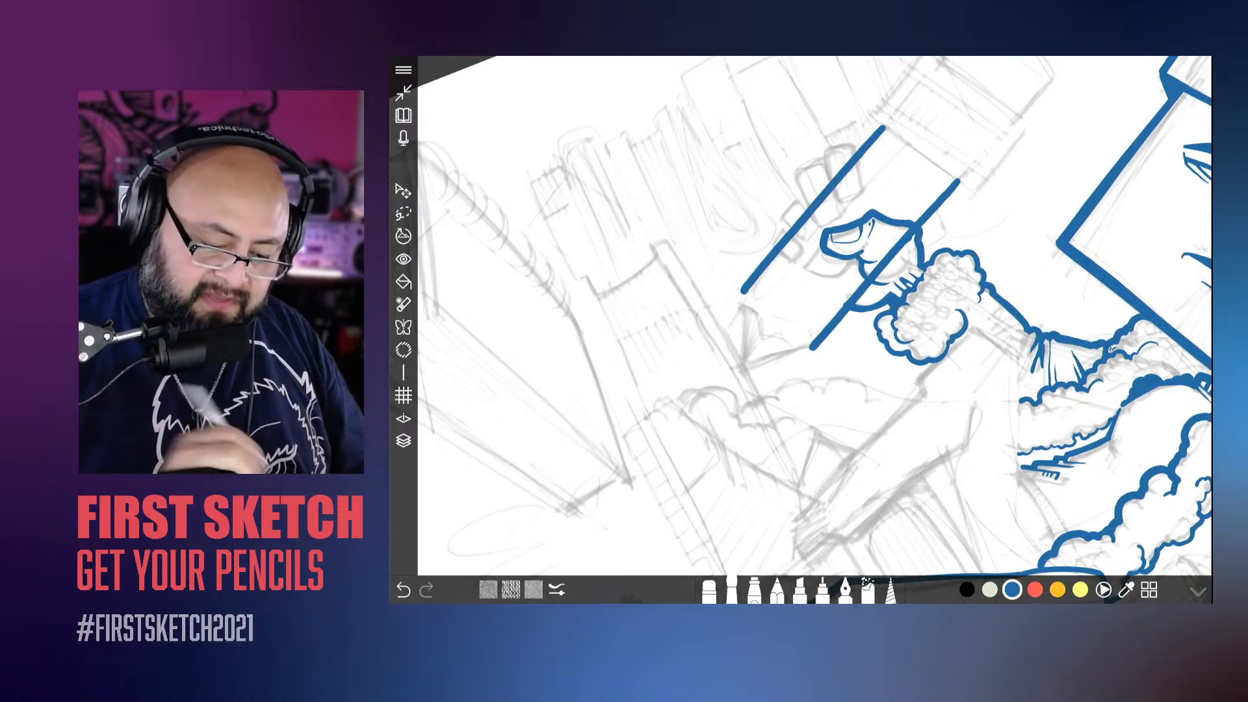
# Step: Try inking both slanted edges of the giant pencil's point, and undo the two strokes
pyautogui.scroll(3, 813, 325)
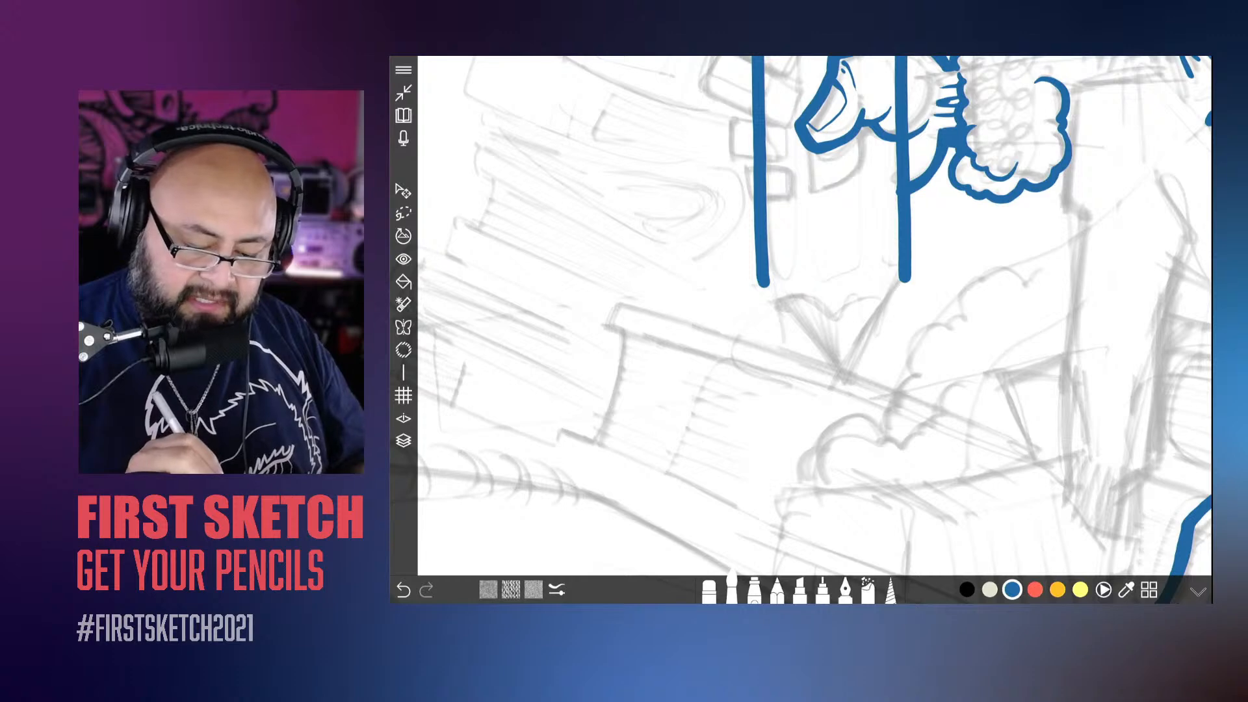
pyautogui.moveTo(905, 278); pyautogui.dragTo(838, 368)
pyautogui.scroll(3, 812, 293)
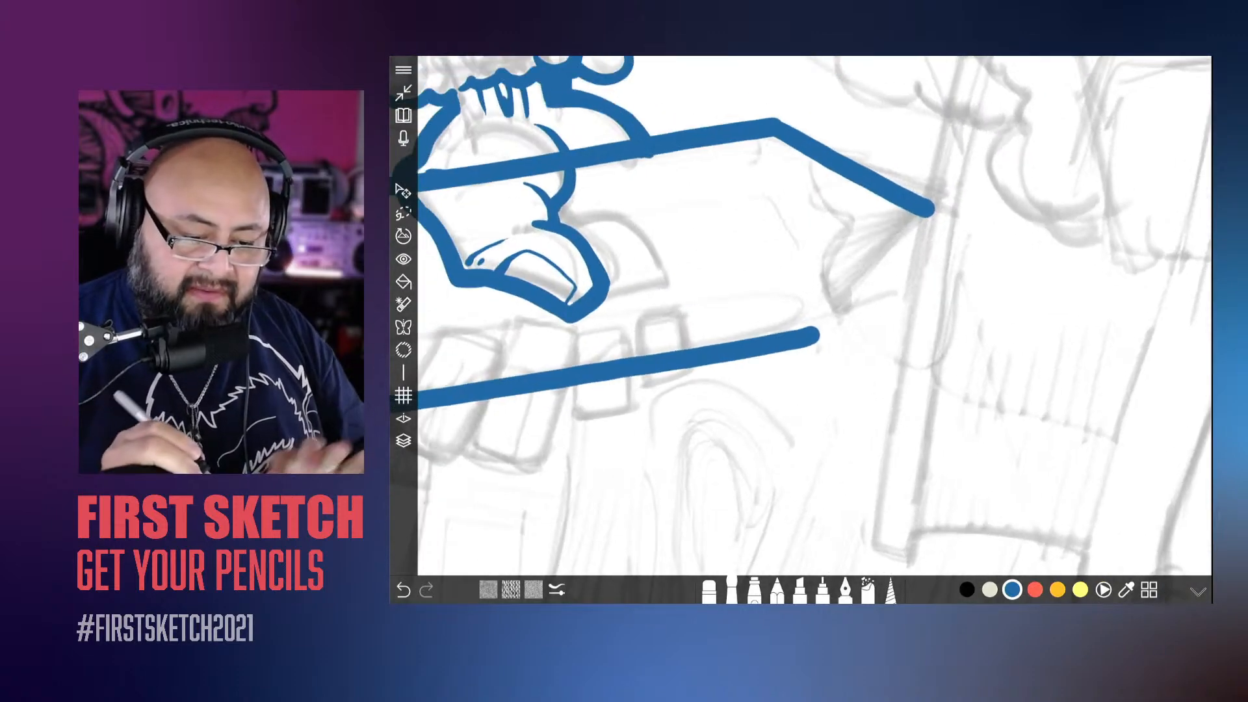
pyautogui.moveTo(931, 209); pyautogui.dragTo(805, 333)
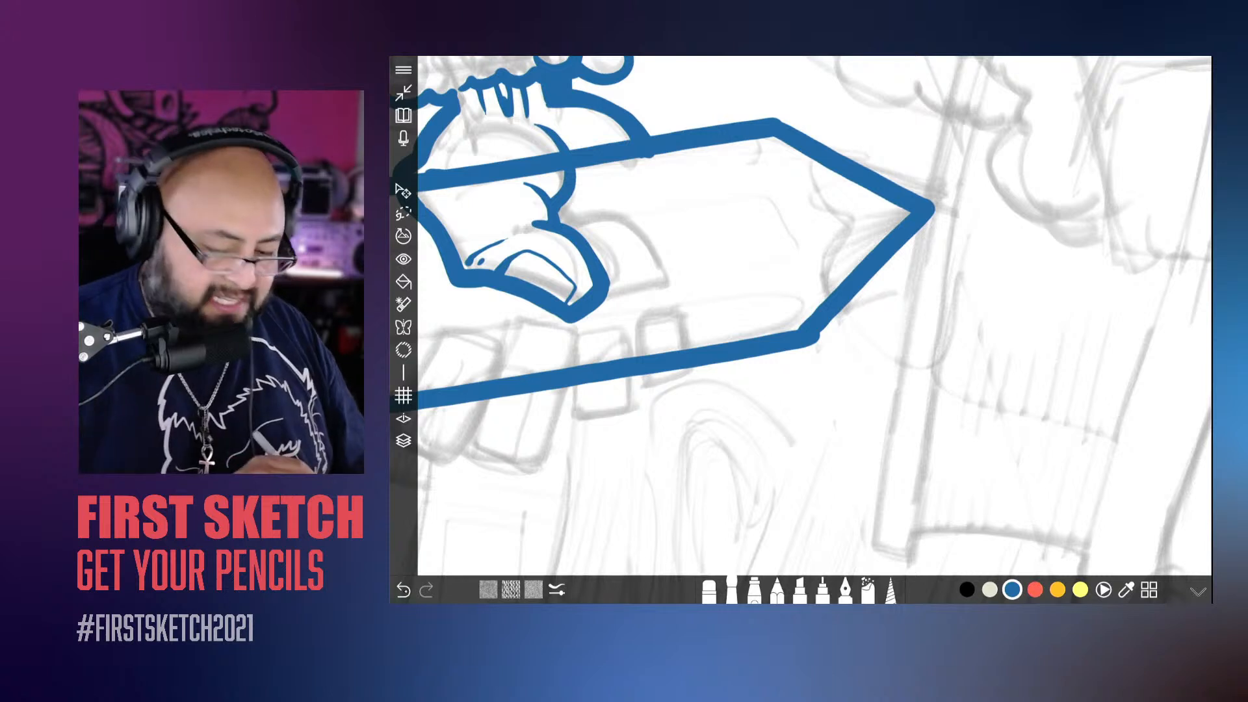
pyautogui.hotkey('ctrl', 'z')
pyautogui.hotkey('ctrl', 'z')
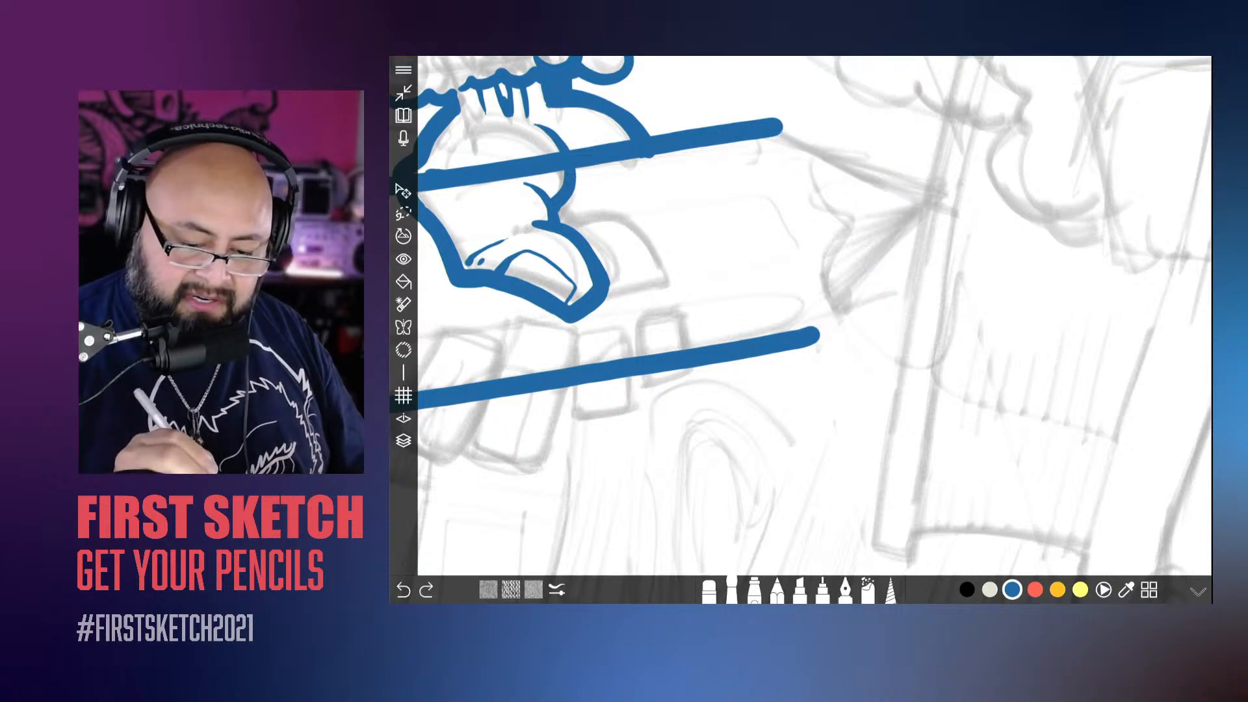
# Step: Ink the two slanted edges of the giant pencil's point so they meet at the tip, undoing and redrawing the wrist-side edge
pyautogui.moveTo(936, 205); pyautogui.dragTo(807, 333)
pyautogui.scroll(3, 800, 325)
pyautogui.moveTo(871, 485); pyautogui.dragTo(995, 263)
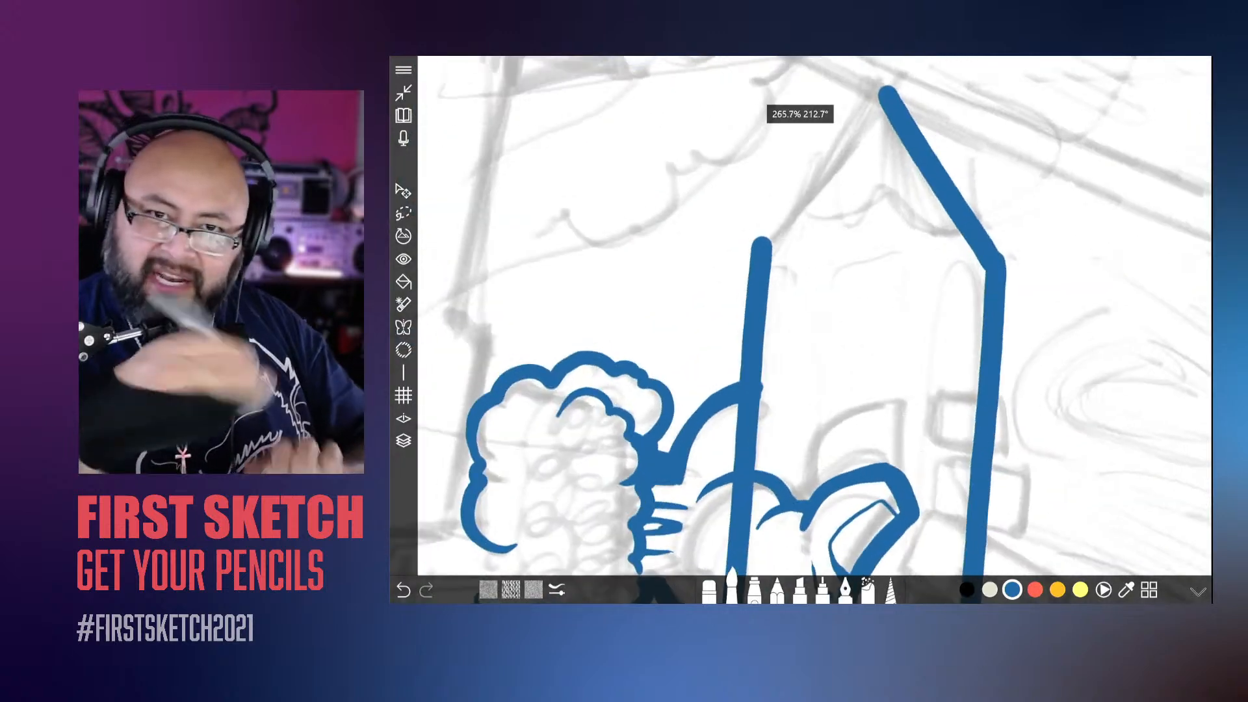
pyautogui.scroll(2, 803, 325)
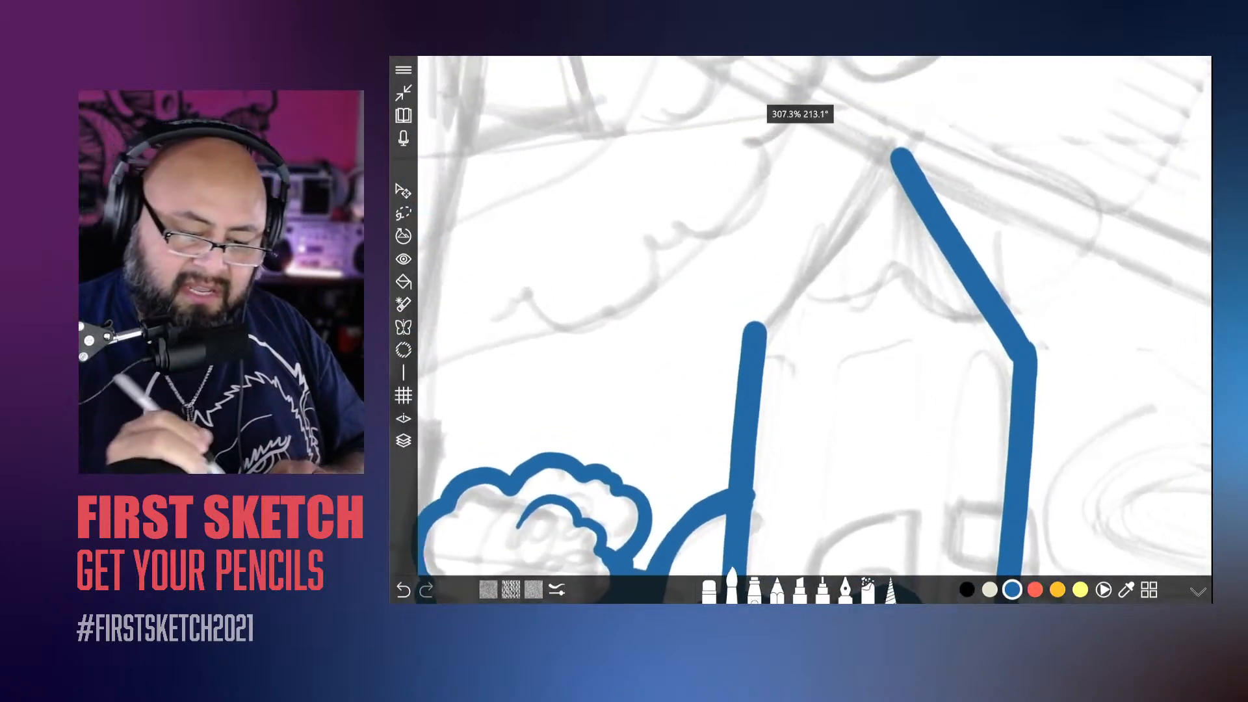
pyautogui.moveTo(897, 151); pyautogui.dragTo(745, 328)
pyautogui.hotkey('ctrl', 'z')
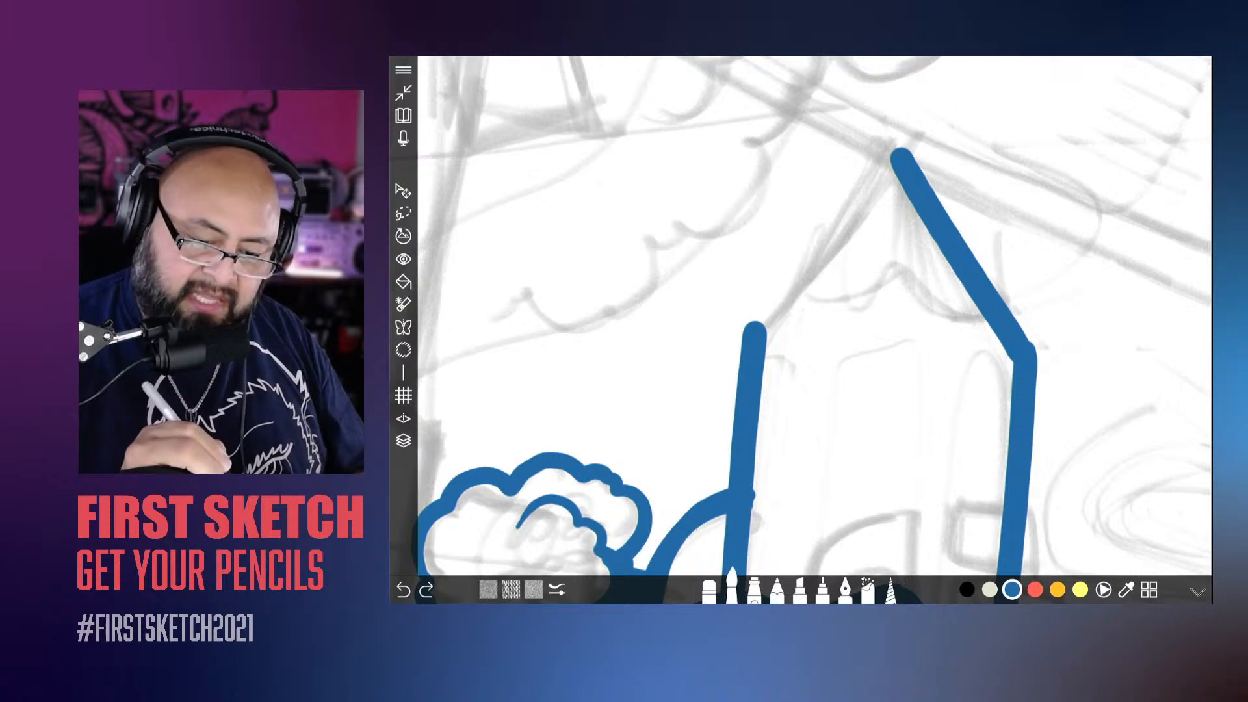
pyautogui.moveTo(897, 153); pyautogui.dragTo(753, 328)
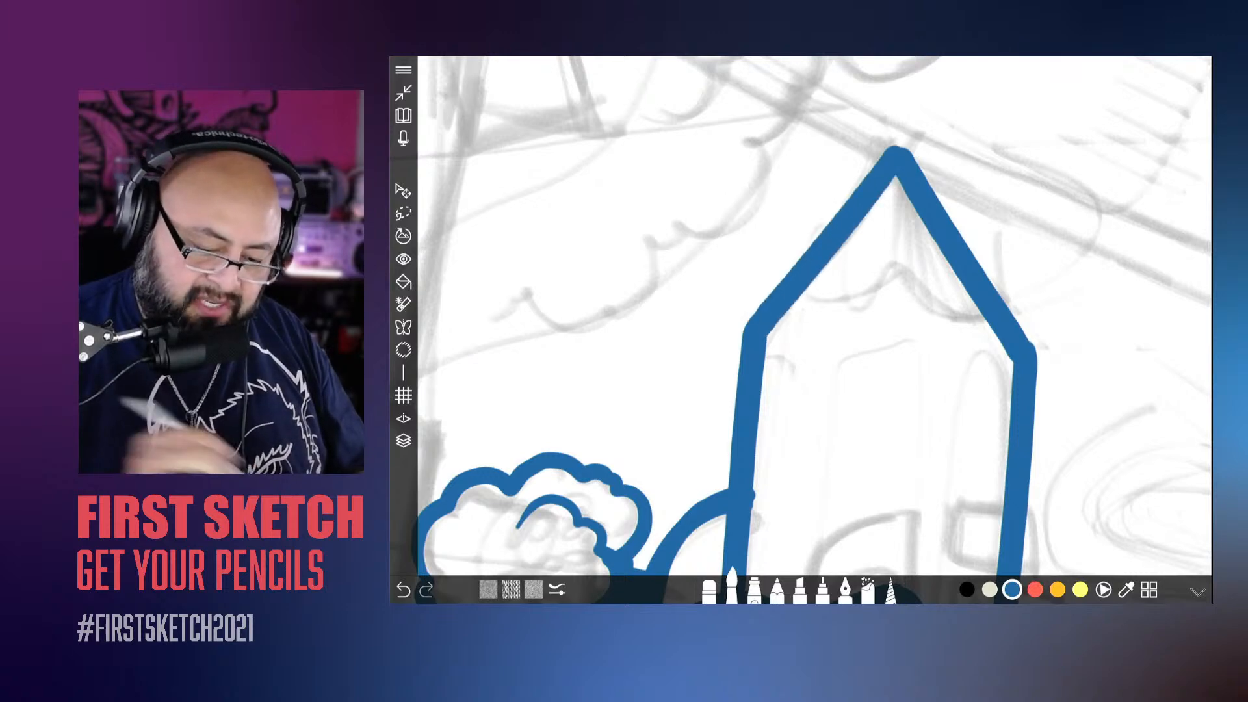
# Step: Try inking the metal band's edge where it meets the pencil's body, and undo the stroke
pyautogui.scroll(-2, 803, 325)
pyautogui.scroll(-5, 803, 325)
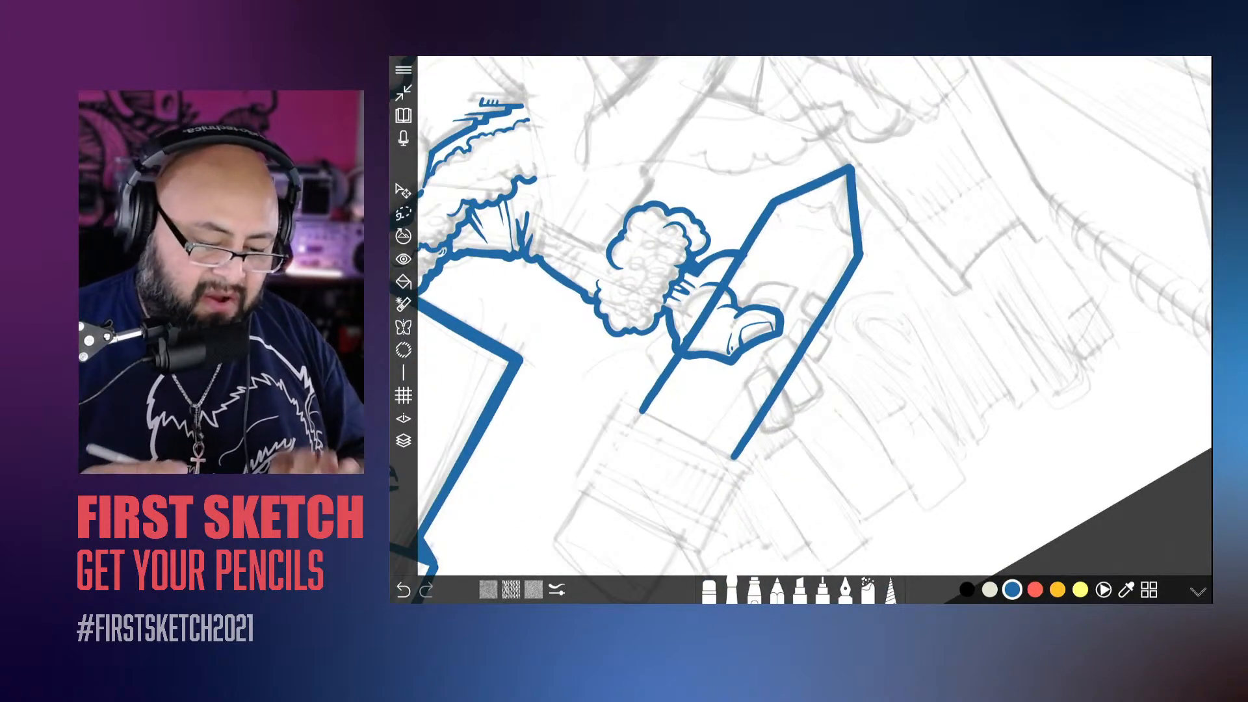
pyautogui.scroll(-2, 803, 325)
pyautogui.scroll(5, 803, 326)
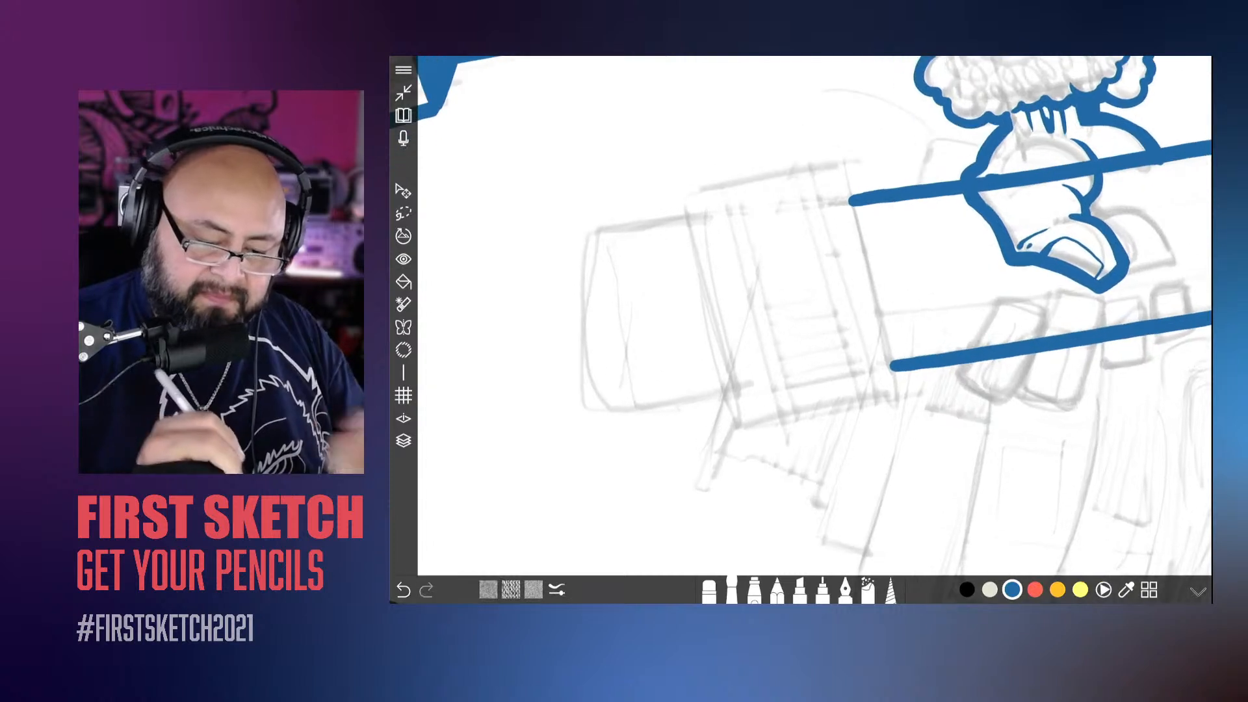
pyautogui.moveTo(841, 161); pyautogui.dragTo(867, 256)
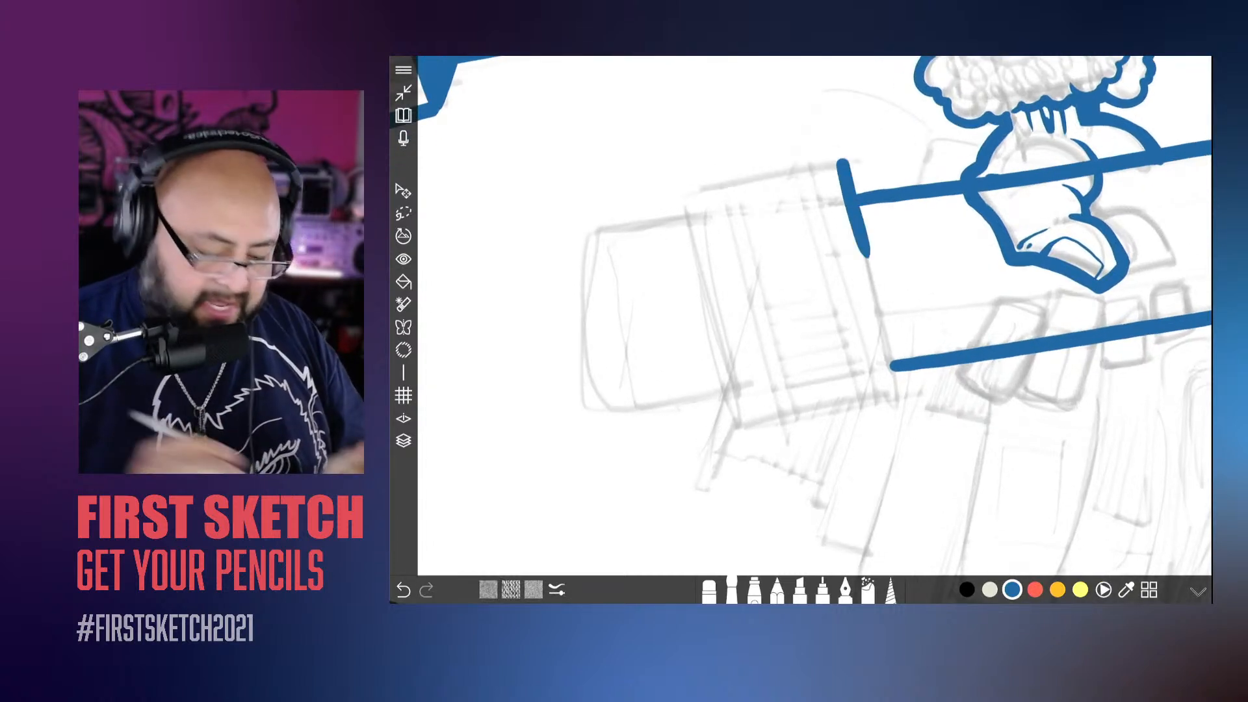
pyautogui.hotkey('ctrl', 'z')
# Step: Ink the metal band's edge against the pencil's body and both of its sides, with short hooked corners at the eraser end
pyautogui.scroll(-2, 803, 326)
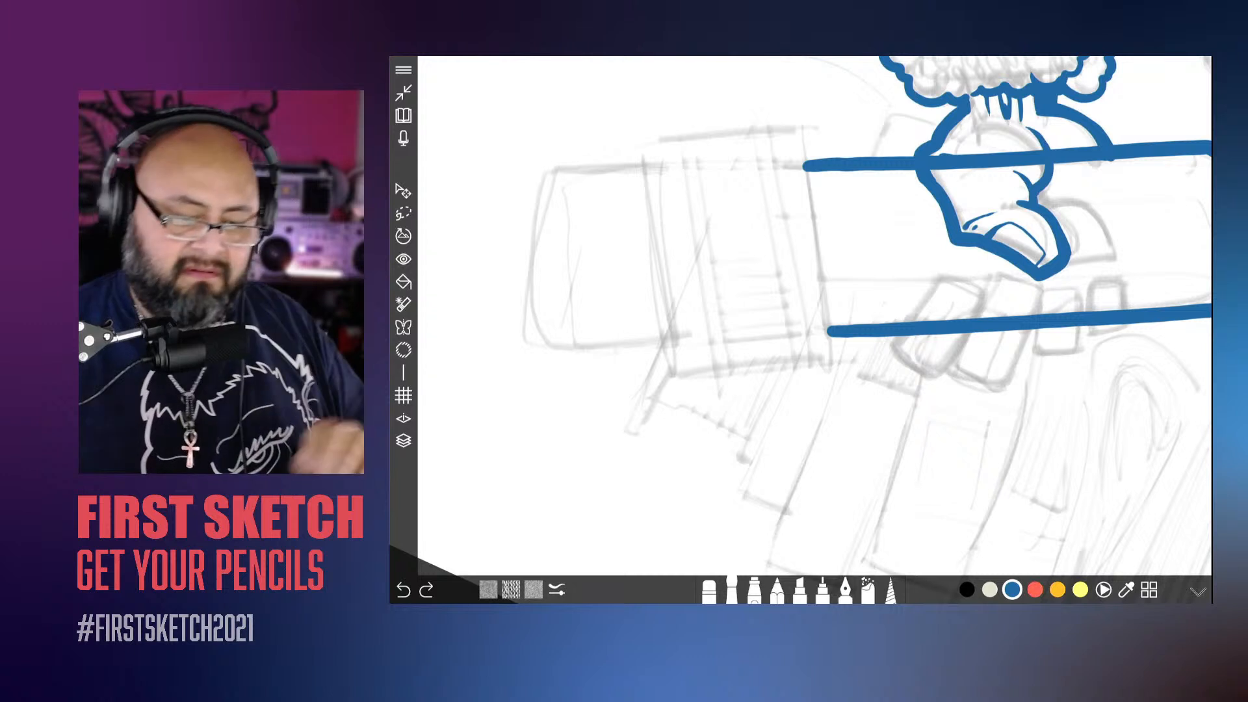
pyautogui.moveTo(803, 315); pyautogui.dragTo(827, 351)
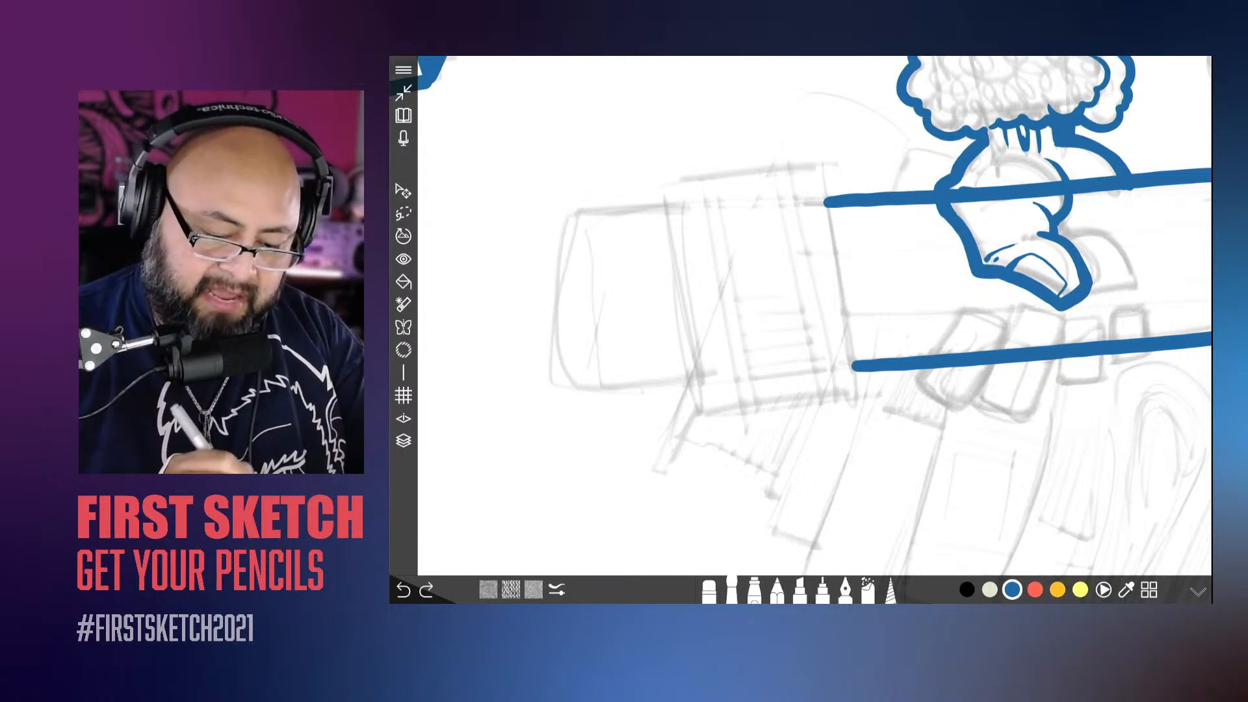
pyautogui.moveTo(839, 281); pyautogui.dragTo(861, 395)
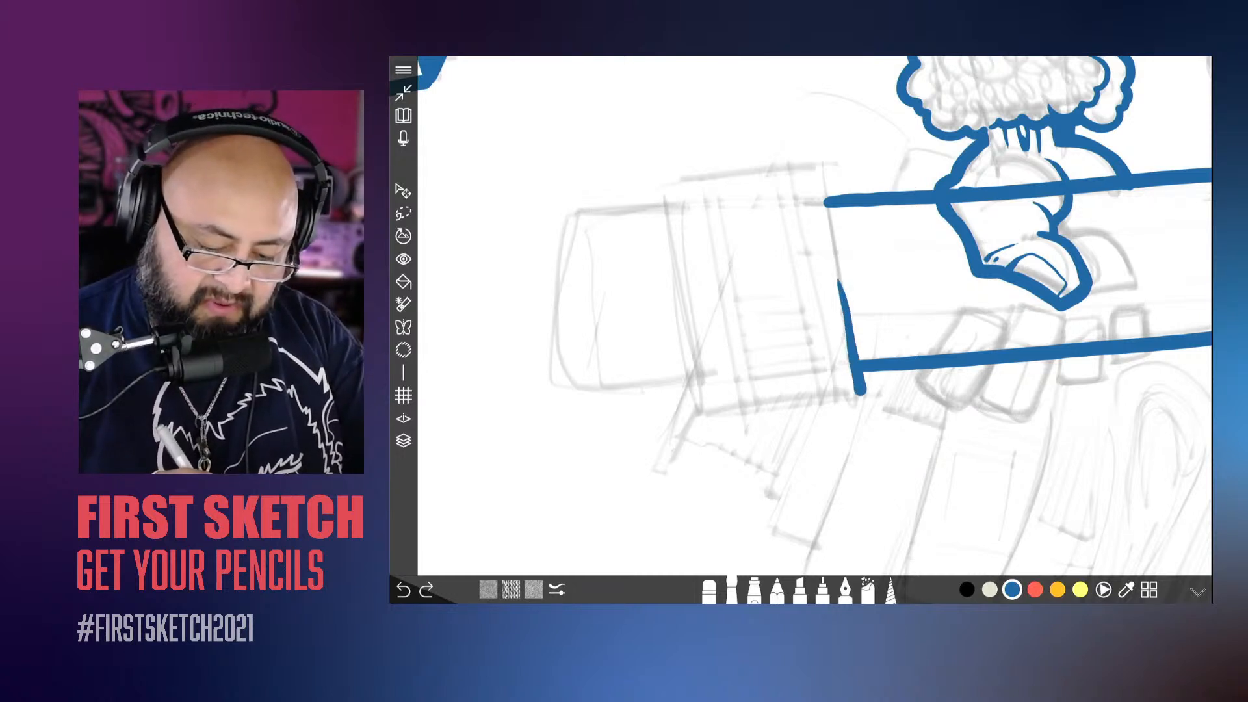
pyautogui.moveTo(837, 254); pyautogui.dragTo(820, 164)
pyautogui.moveTo(840, 281)
pyautogui.mouseDown()
pyautogui.moveTo(1005, 388)
pyautogui.moveTo(994, 233)
pyautogui.moveTo(1018, 270)
pyautogui.mouseUp()
pyautogui.moveTo(908, 163)
pyautogui.mouseDown()
pyautogui.moveTo(763, 286)
pyautogui.moveTo(757, 313)
pyautogui.mouseUp()
pyautogui.moveTo(910, 390)
pyautogui.mouseDown()
pyautogui.moveTo(823, 332)
pyautogui.moveTo(888, 364)
pyautogui.mouseUp()
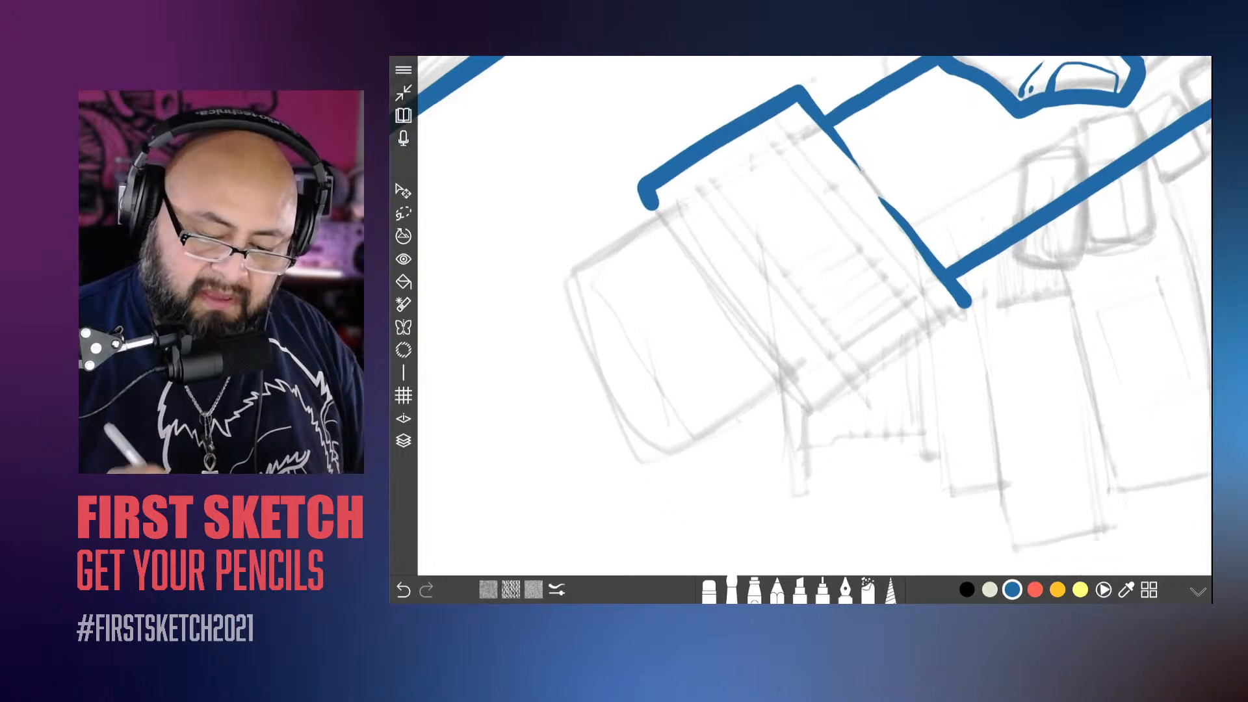
pyautogui.moveTo(967, 303)
pyautogui.mouseDown()
pyautogui.moveTo(836, 392)
pyautogui.moveTo(789, 385)
pyautogui.mouseUp()
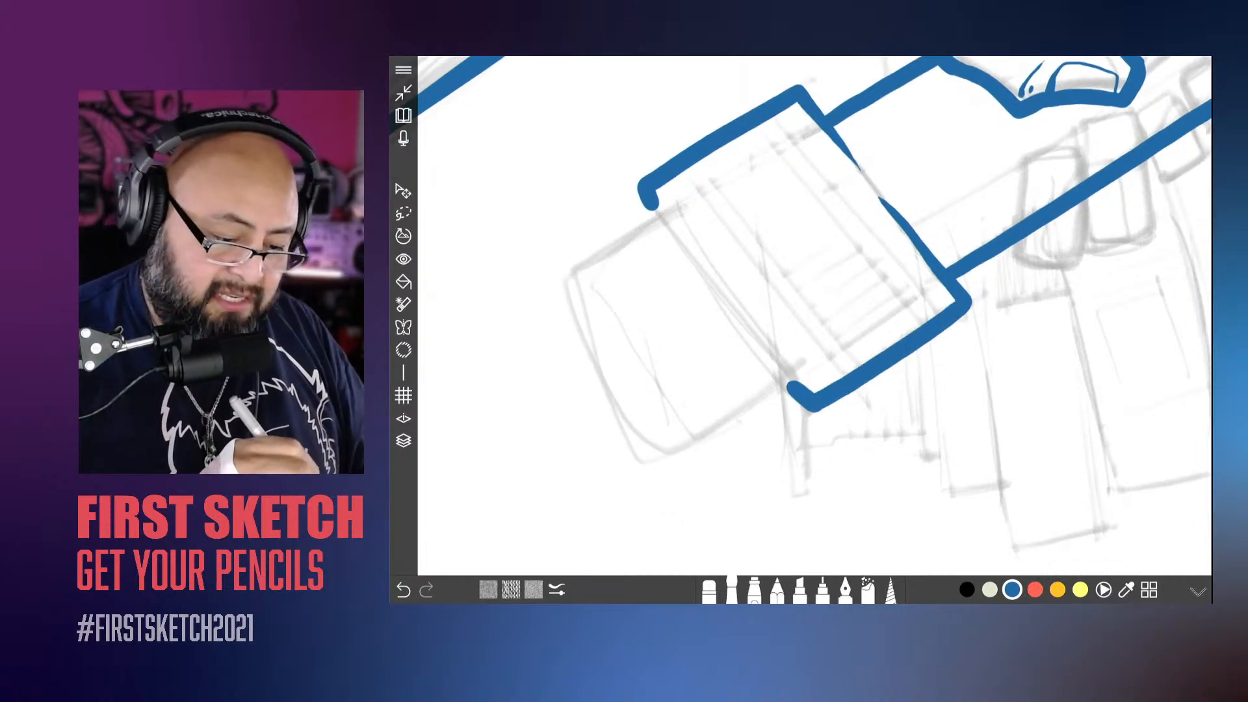
# Step: Ink the metal band's edge against the eraser, undoing and redrawing the first stroke, and outline the eraser's sides and curved end
pyautogui.moveTo(701, 275); pyautogui.dragTo(806, 409)
pyautogui.hotkey('ctrl', 'z')
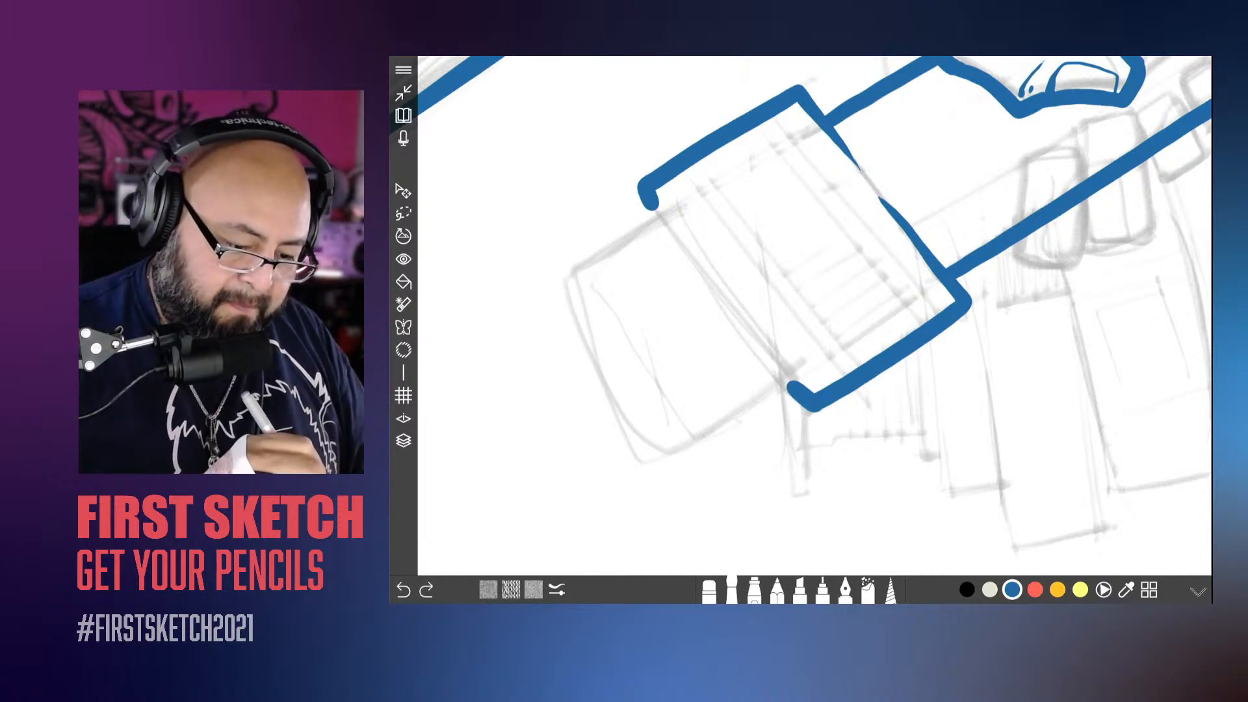
pyautogui.moveTo(678, 239); pyautogui.dragTo(792, 394)
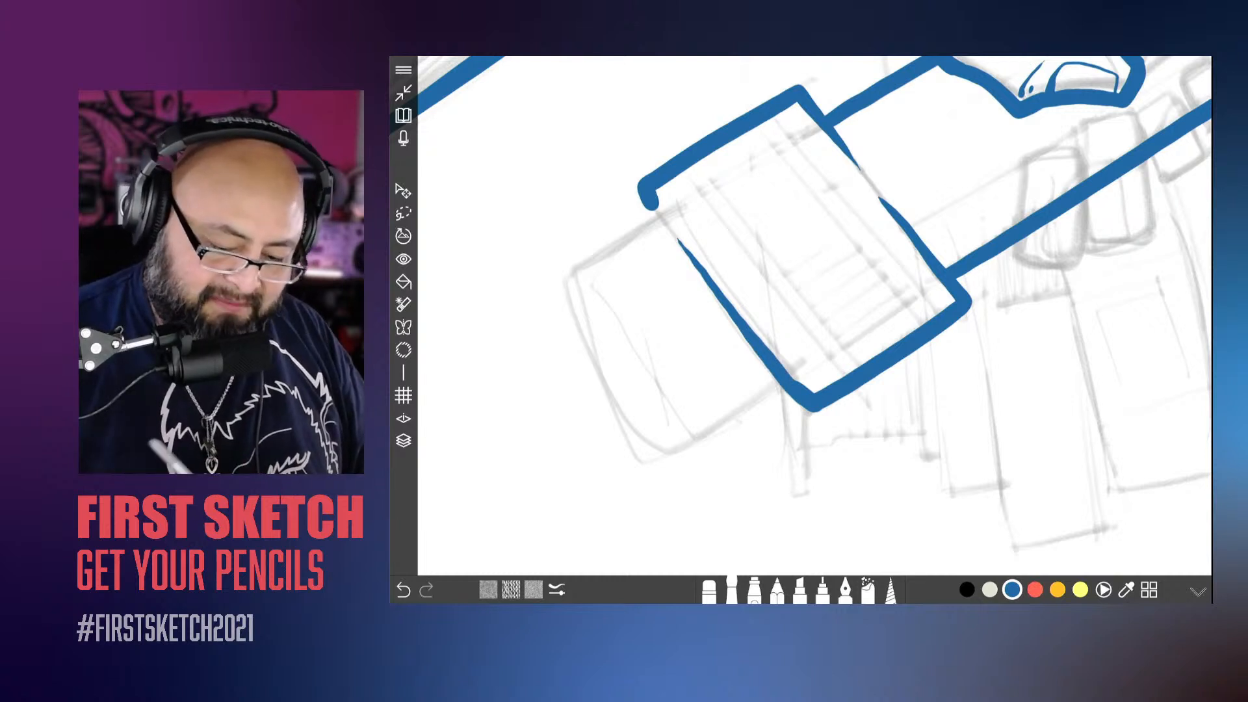
pyautogui.moveTo(788, 389)
pyautogui.mouseDown()
pyautogui.moveTo(679, 444)
pyautogui.moveTo(570, 272)
pyautogui.moveTo(650, 206)
pyautogui.mouseUp()
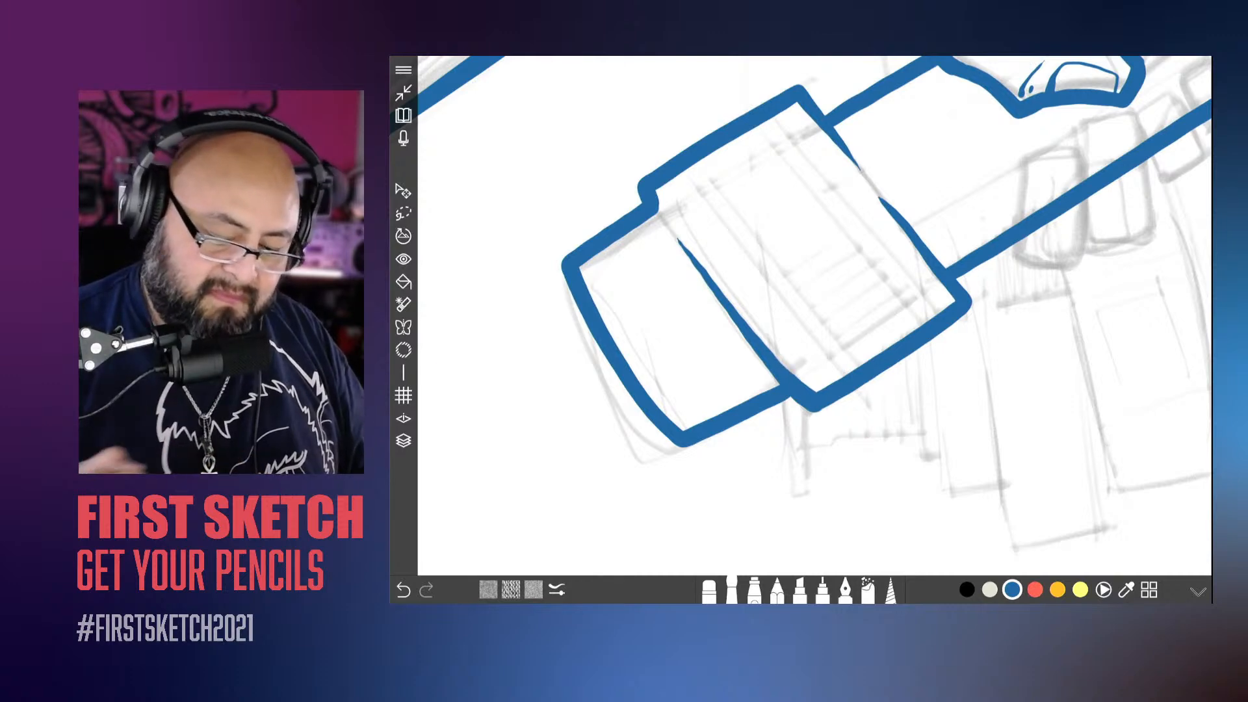
pyautogui.scroll(-10, 800, 312)
pyautogui.scroll(-5, 800, 312)
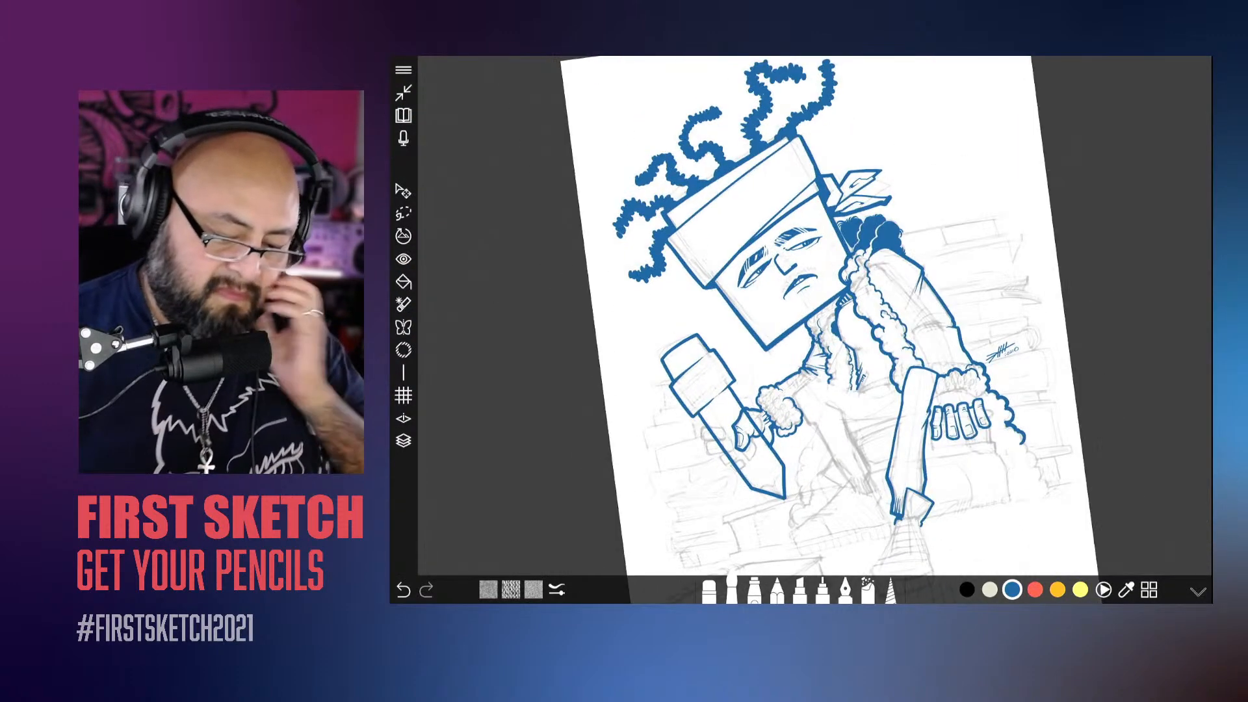
# Step: Reduce the brush size for thinner detail lines on the giant pencil
pyautogui.scroll(10, 813, 312)
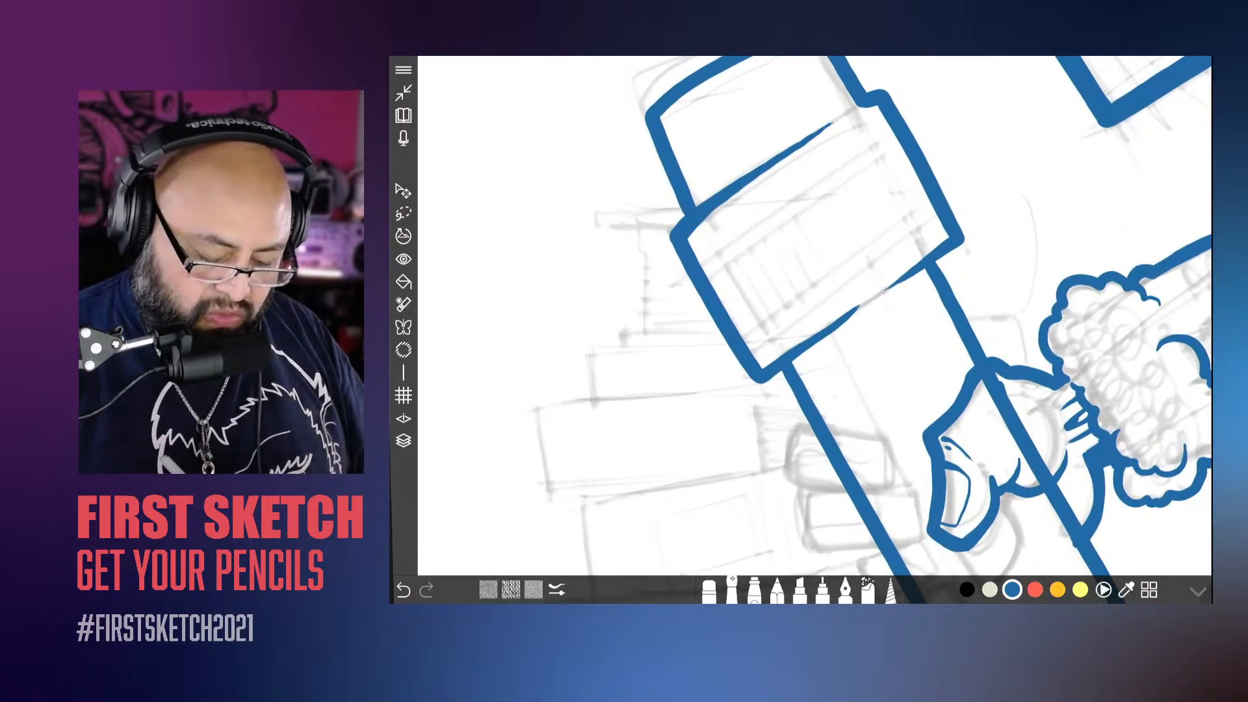
pyautogui.click(733, 580)
pyautogui.moveTo(822, 500); pyautogui.dragTo(807, 501)
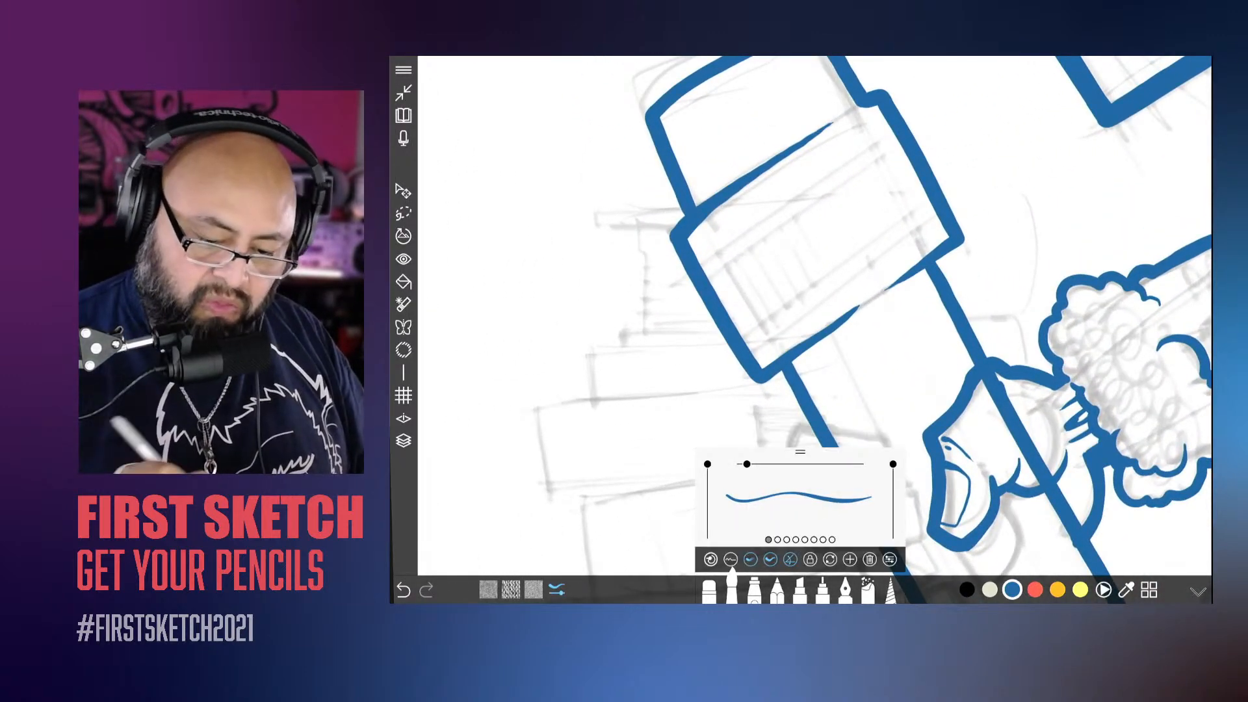
# Step: Try inking pairs of stripes along both edges of the metal band with short ridge lines between them, and undo these strokes
pyautogui.moveTo(941, 218); pyautogui.dragTo(754, 359)
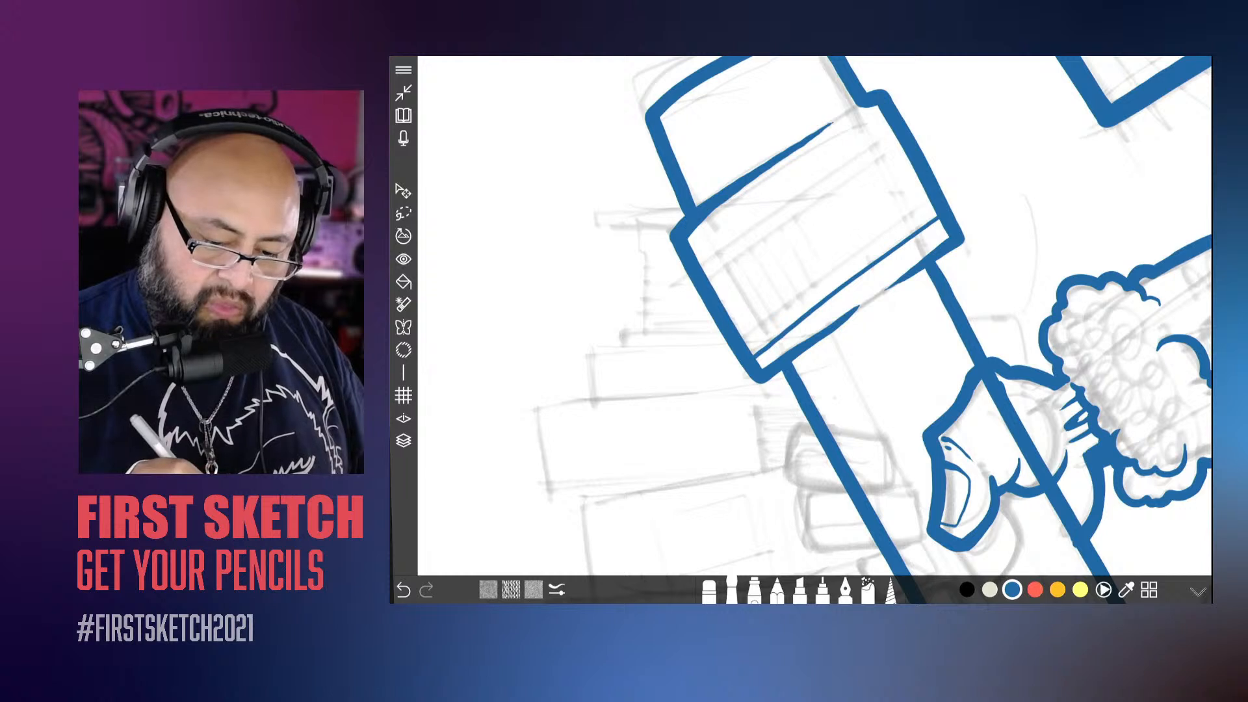
pyautogui.moveTo(930, 203); pyautogui.dragTo(743, 343)
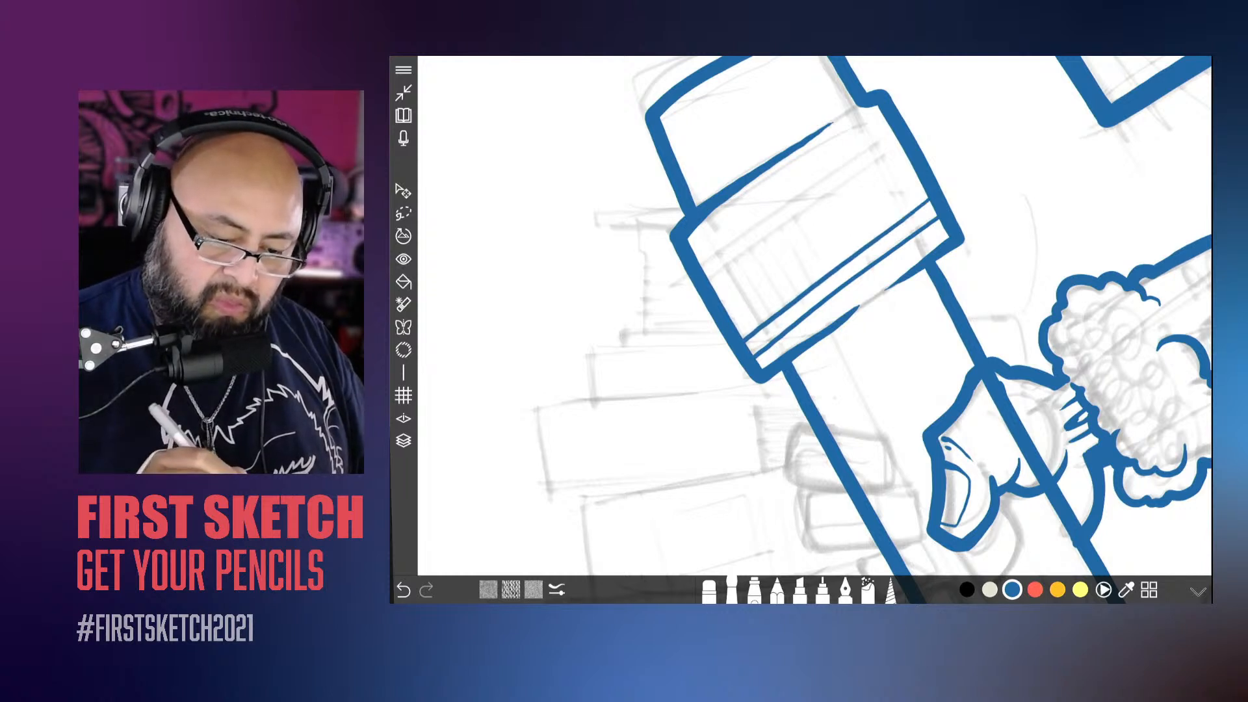
pyautogui.moveTo(896, 136); pyautogui.dragTo(707, 278)
pyautogui.moveTo(881, 118)
pyautogui.mouseDown()
pyautogui.moveTo(694, 251)
pyautogui.moveTo(755, 327)
pyautogui.mouseUp()
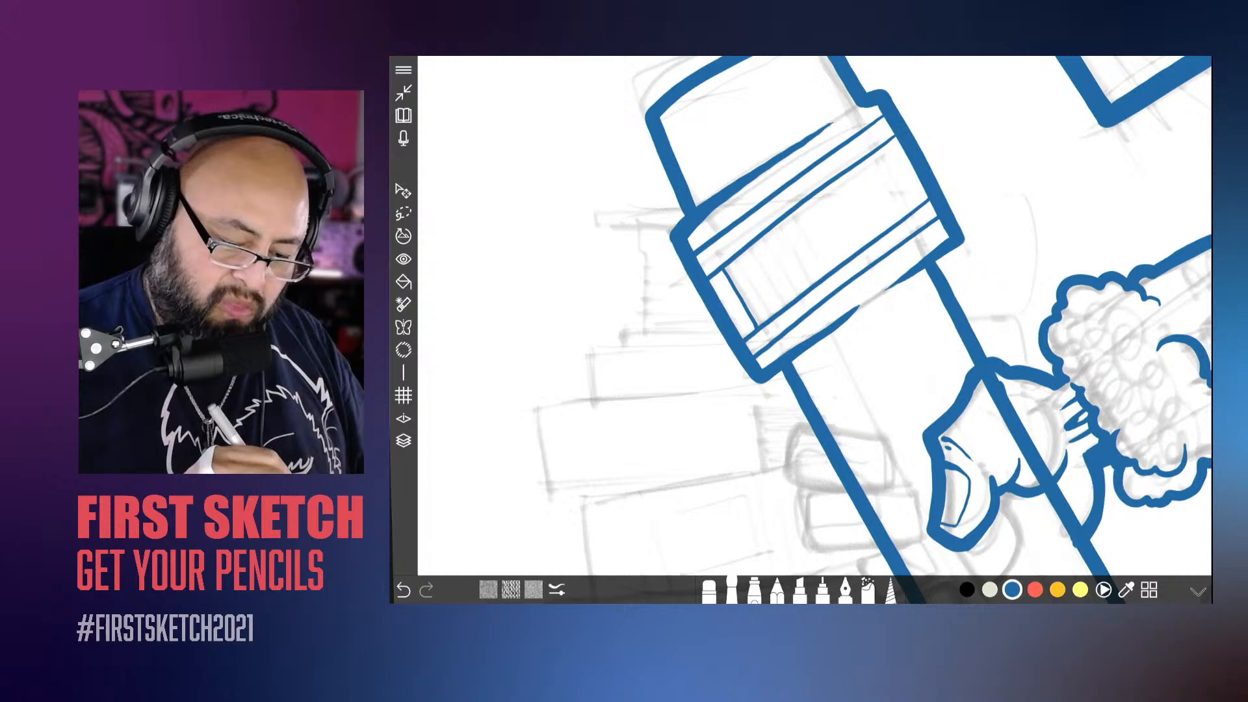
pyautogui.moveTo(731, 262); pyautogui.dragTo(768, 320)
pyautogui.moveTo(742, 254); pyautogui.dragTo(775, 315)
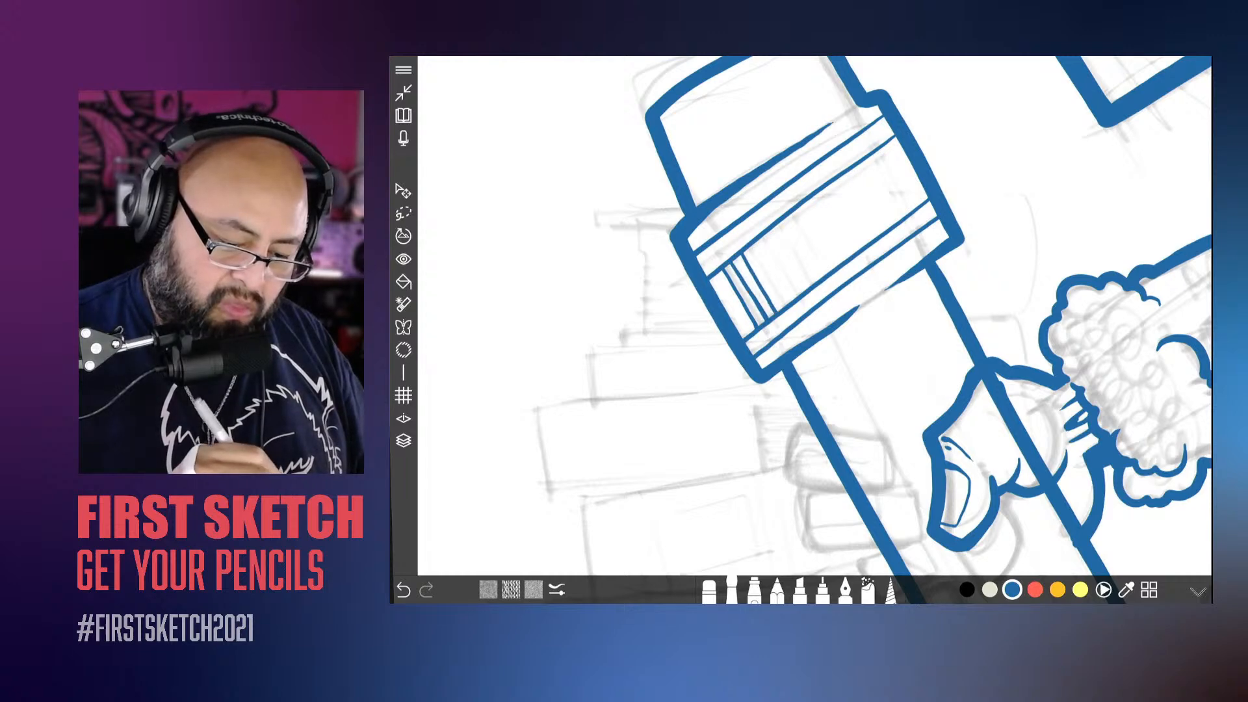
pyautogui.scroll(-10, 815, 315)
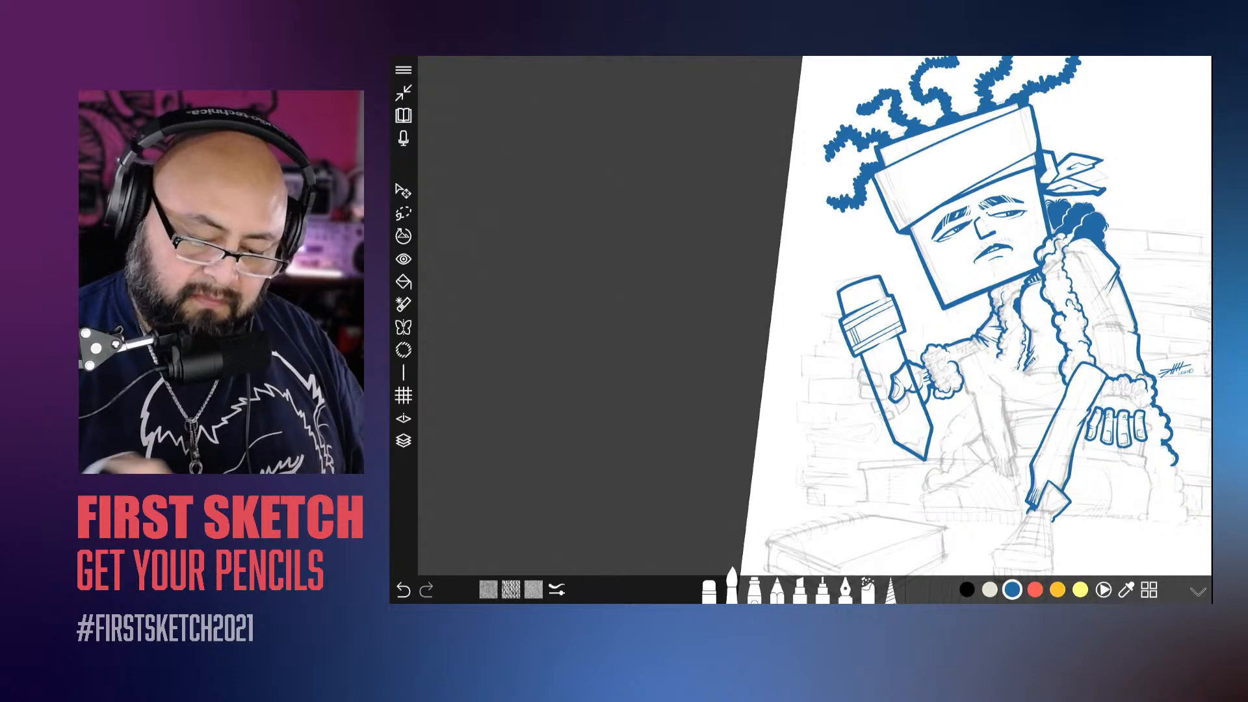
pyautogui.scroll(10, 865, 325)
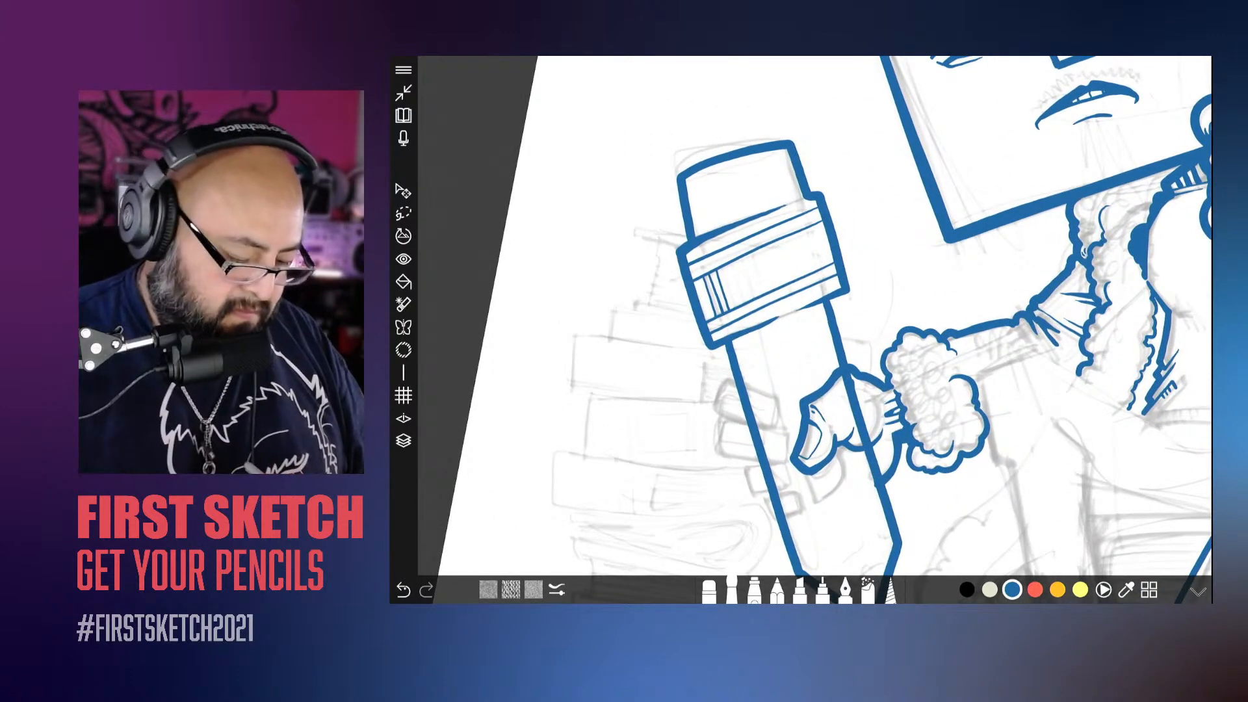
pyautogui.hotkey('ctrl', 'z')
pyautogui.hotkey('ctrl', 'z')
pyautogui.hotkey('ctrl', 'z')
pyautogui.hotkey('ctrl', 'z')
pyautogui.hotkey('ctrl', 'z')
pyautogui.hotkey('ctrl', 'z')
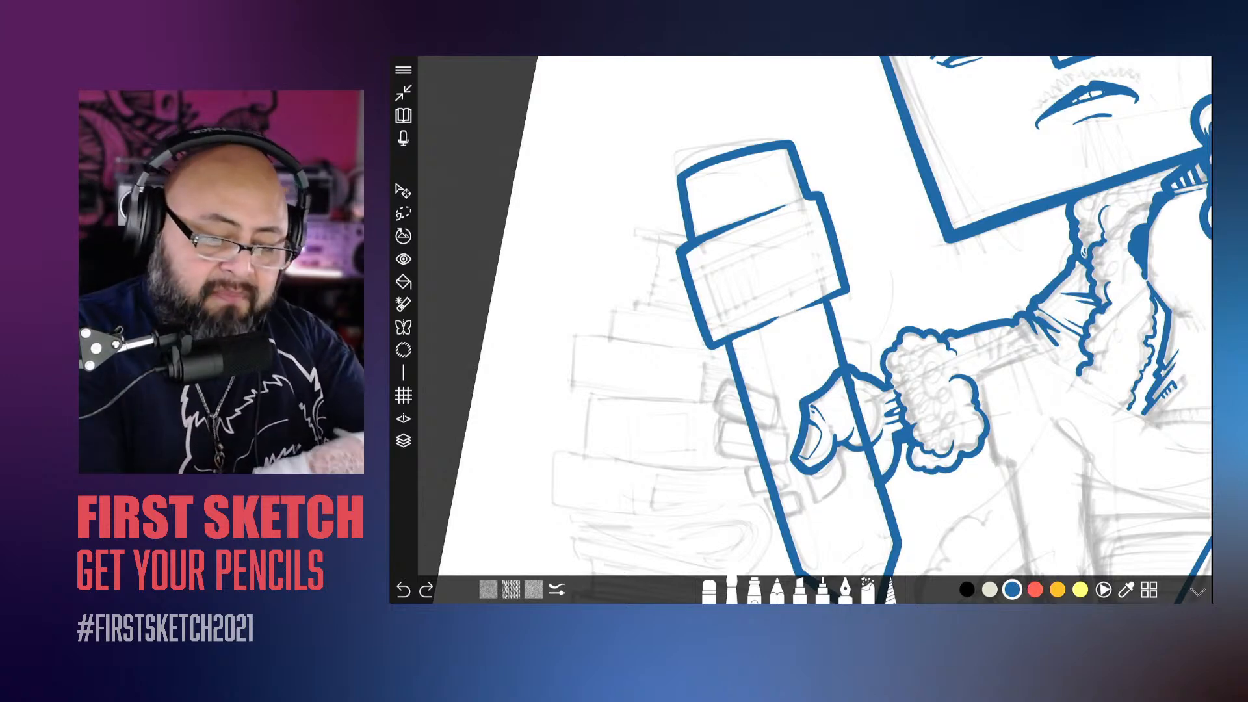
# Step: Ink a thin inner contour along the eraser's outline and a wavy highlight line inside it
pyautogui.scroll(1, 815, 325)
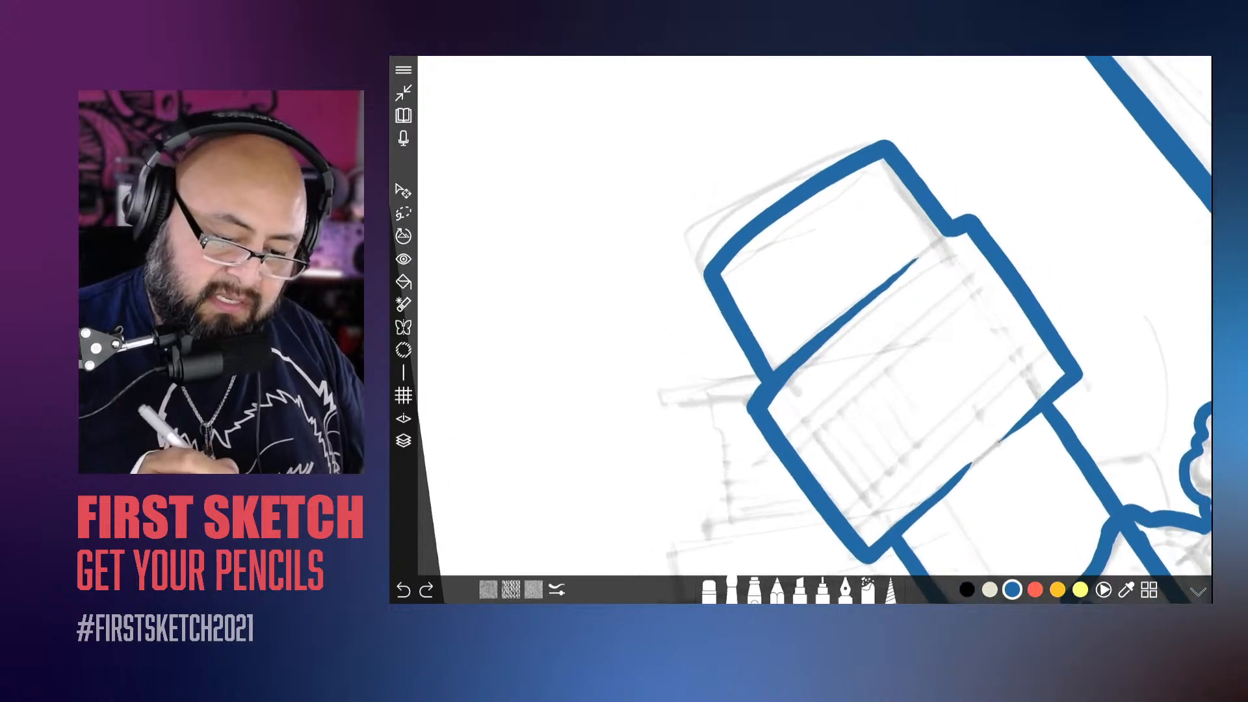
pyautogui.moveTo(875, 190)
pyautogui.mouseDown()
pyautogui.moveTo(752, 257)
pyautogui.moveTo(738, 279)
pyautogui.moveTo(790, 358)
pyautogui.mouseUp()
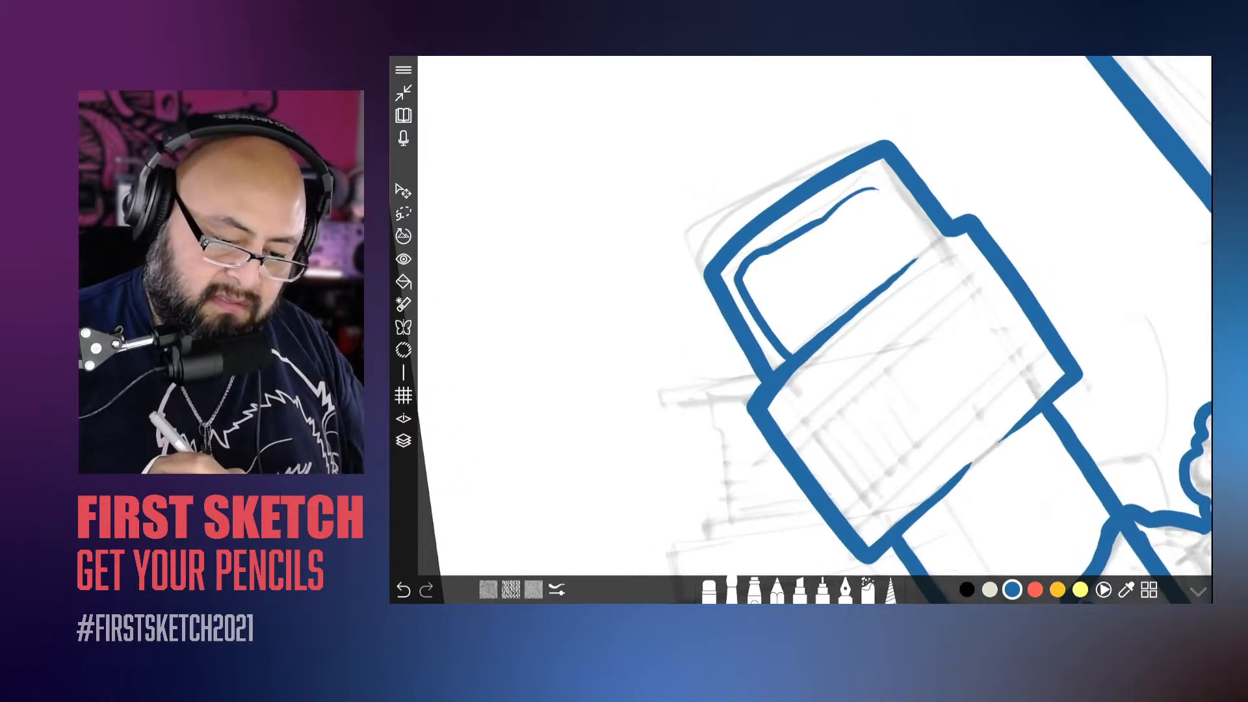
pyautogui.moveTo(891, 218)
pyautogui.mouseDown()
pyautogui.moveTo(852, 260)
pyautogui.moveTo(790, 272)
pyautogui.moveTo(809, 341)
pyautogui.mouseUp()
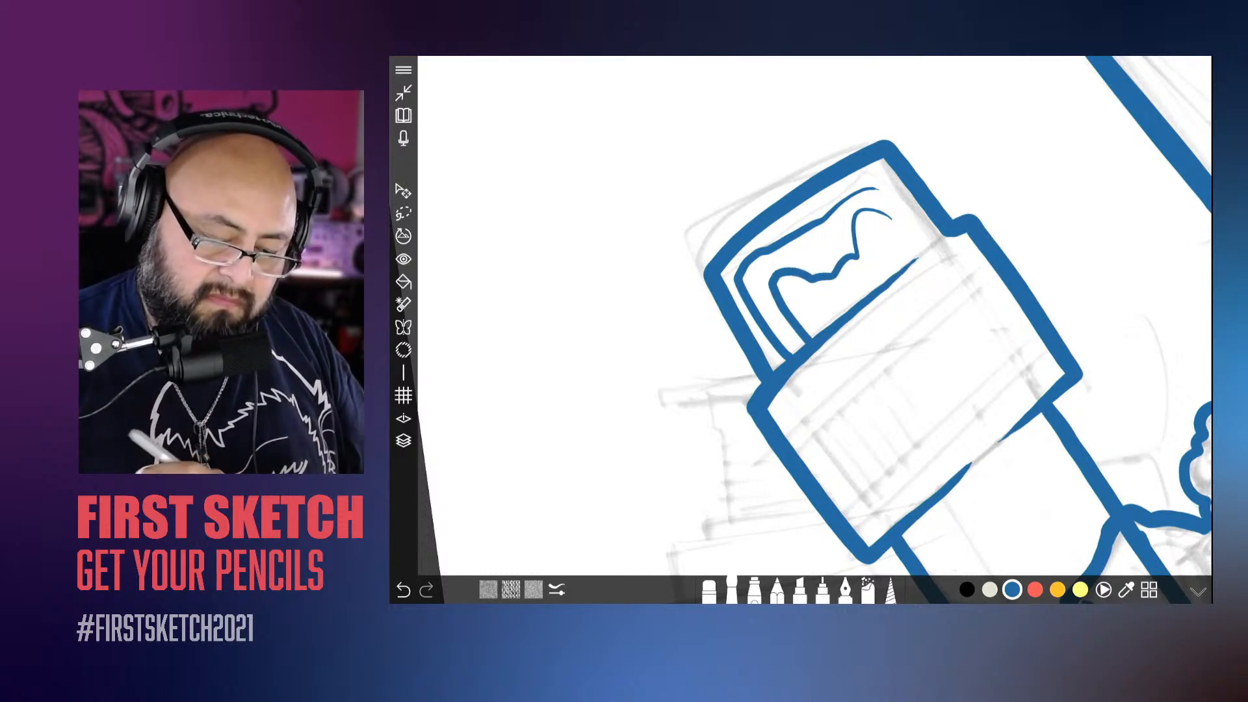
# Step: Ink two parallel stripes across the metal band near the pencil's body and one stripe near the eraser
pyautogui.scroll(-5, 815, 315)
pyautogui.scroll(5, 815, 316)
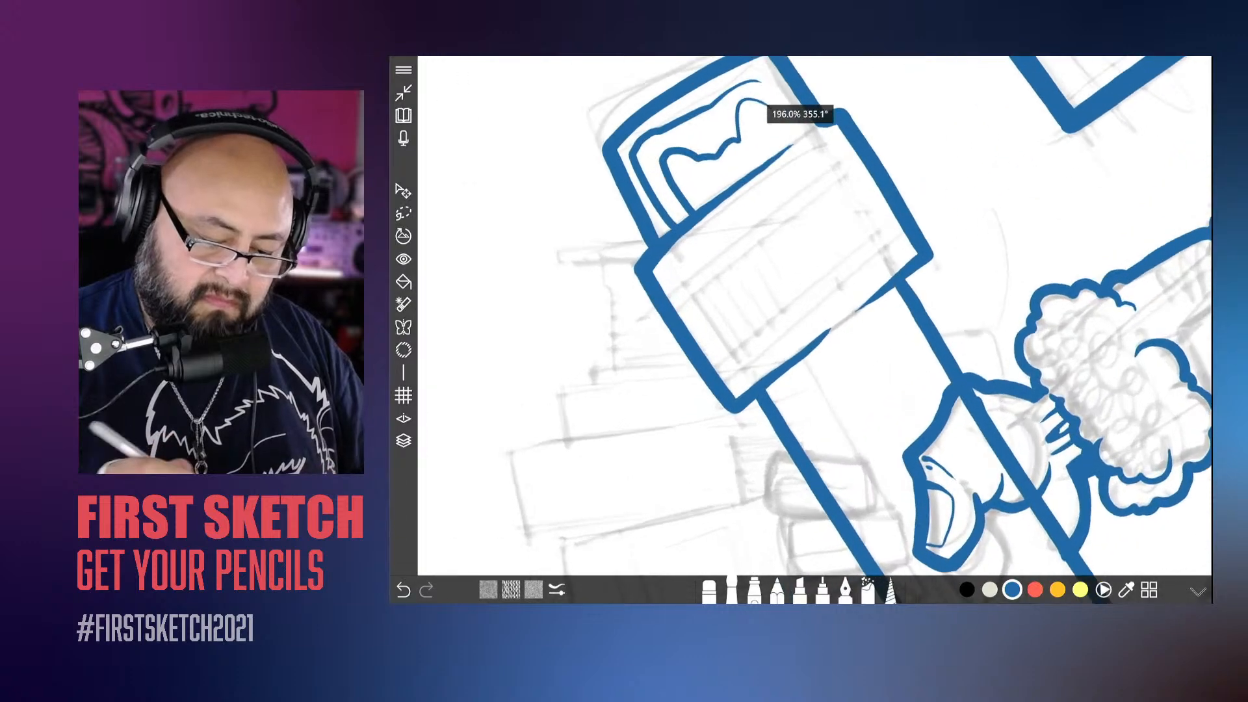
pyautogui.moveTo(933, 227); pyautogui.dragTo(735, 411)
pyautogui.moveTo(917, 207); pyautogui.dragTo(717, 392)
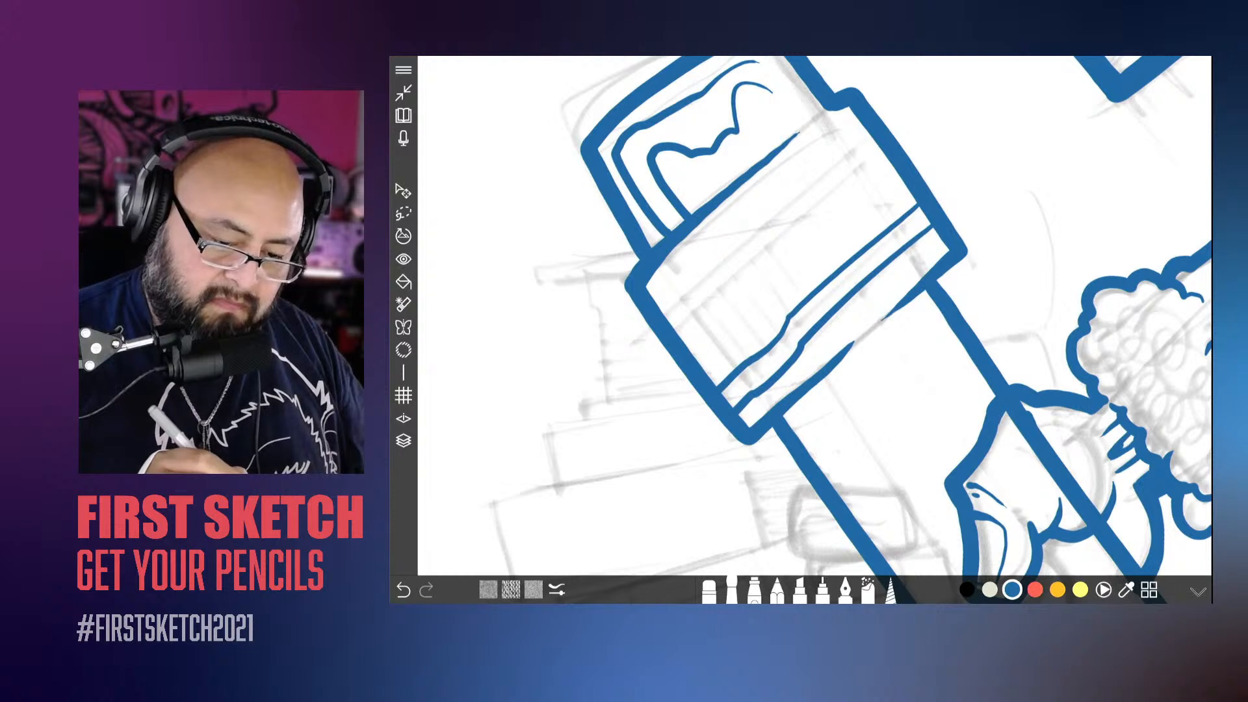
pyautogui.moveTo(874, 142)
pyautogui.mouseDown()
pyautogui.moveTo(660, 310)
pyautogui.moveTo(733, 357)
pyautogui.mouseUp()
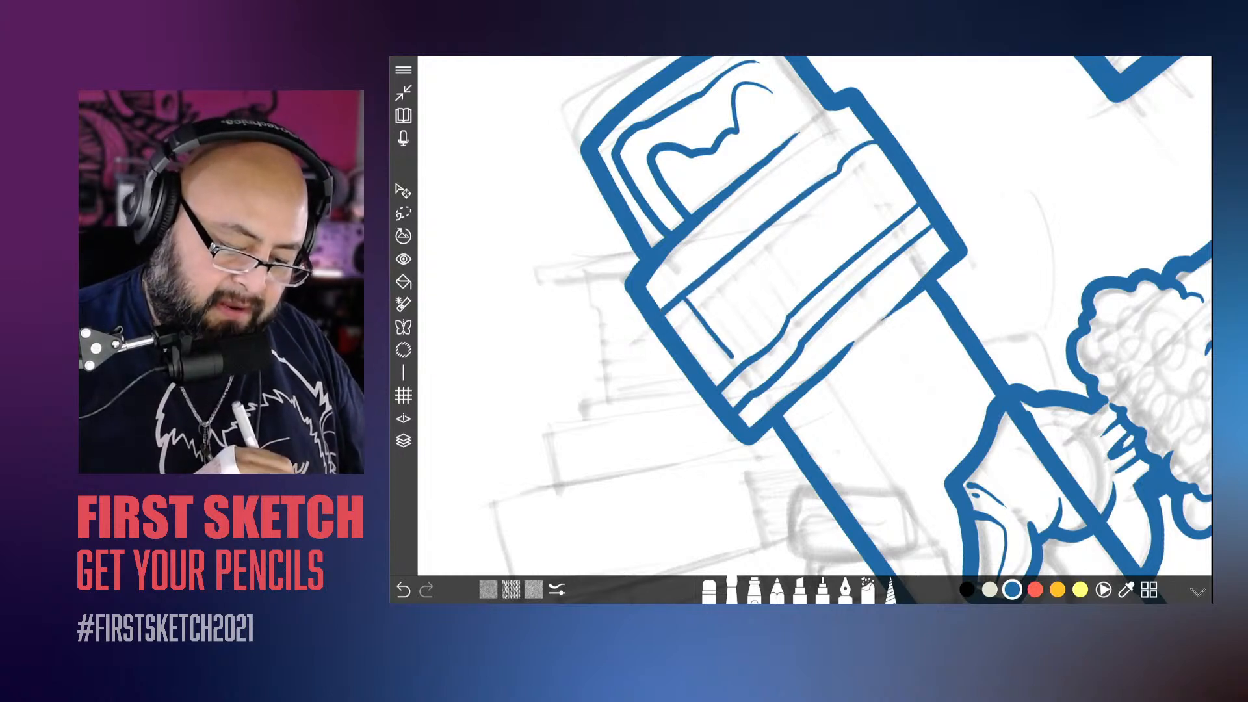
# Step: Try adding more short ridge lines between the metal band's stripes, and undo all the ridge lines
pyautogui.moveTo(696, 290); pyautogui.dragTo(749, 354)
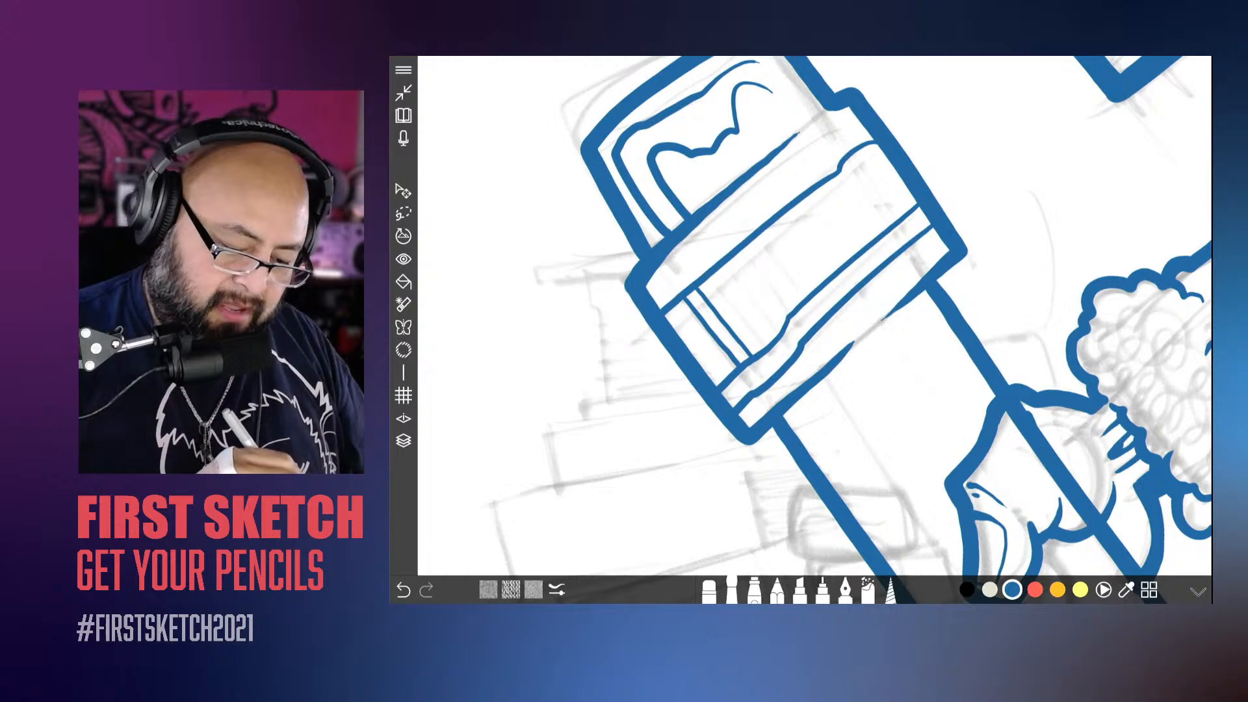
pyautogui.moveTo(671, 307); pyautogui.dragTo(720, 367)
pyautogui.scroll(-5, 814, 316)
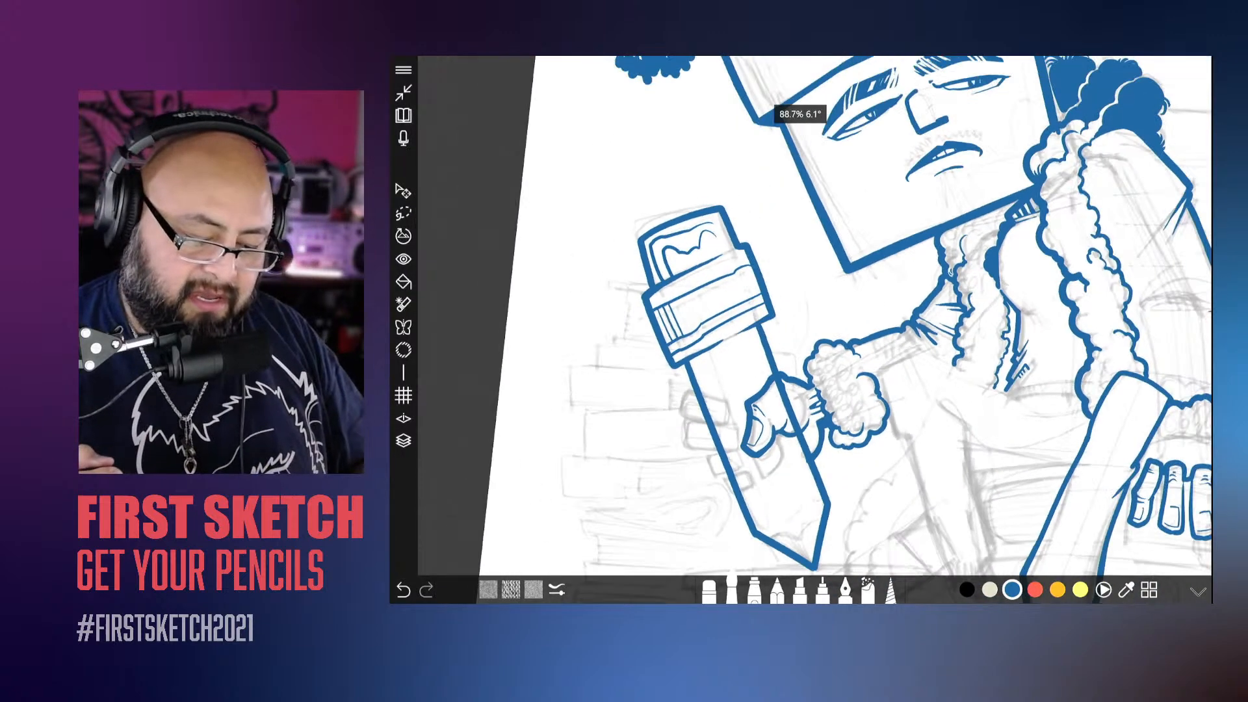
pyautogui.scroll(5, 815, 316)
pyautogui.scroll(4, 815, 316)
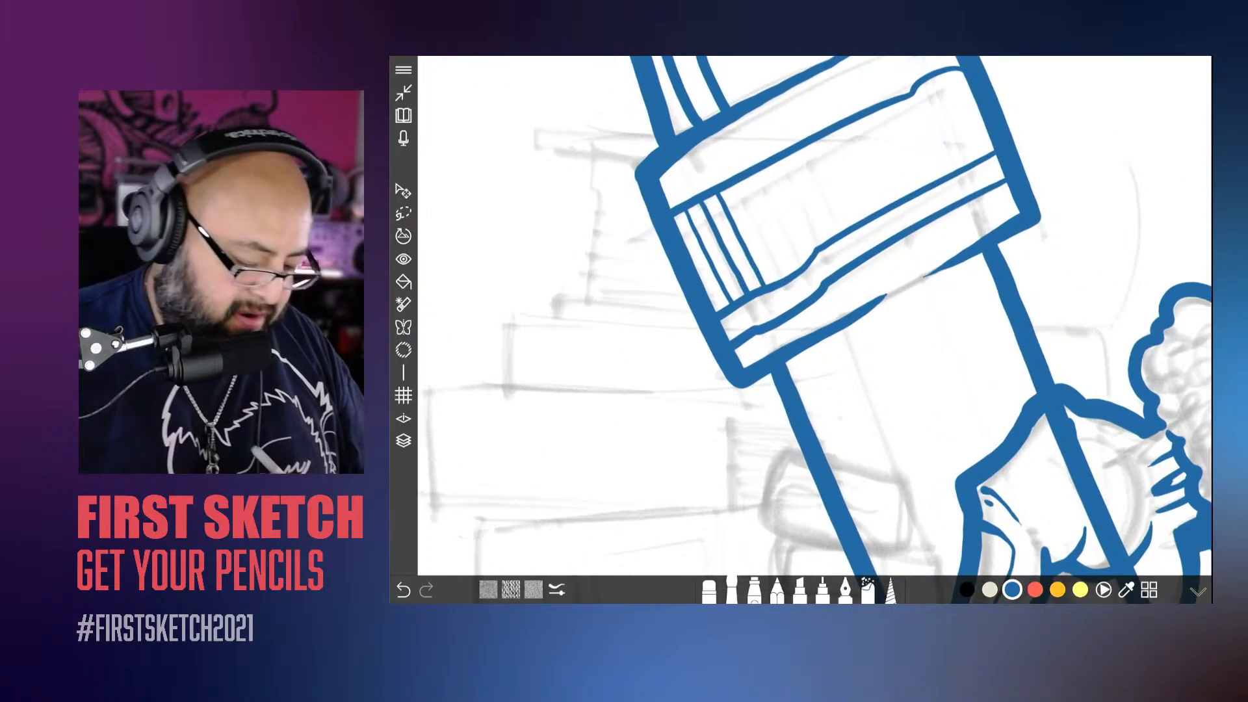
pyautogui.hotkey('ctrl', 'z')
pyautogui.hotkey('ctrl', 'z')
pyautogui.hotkey('ctrl', 'z')
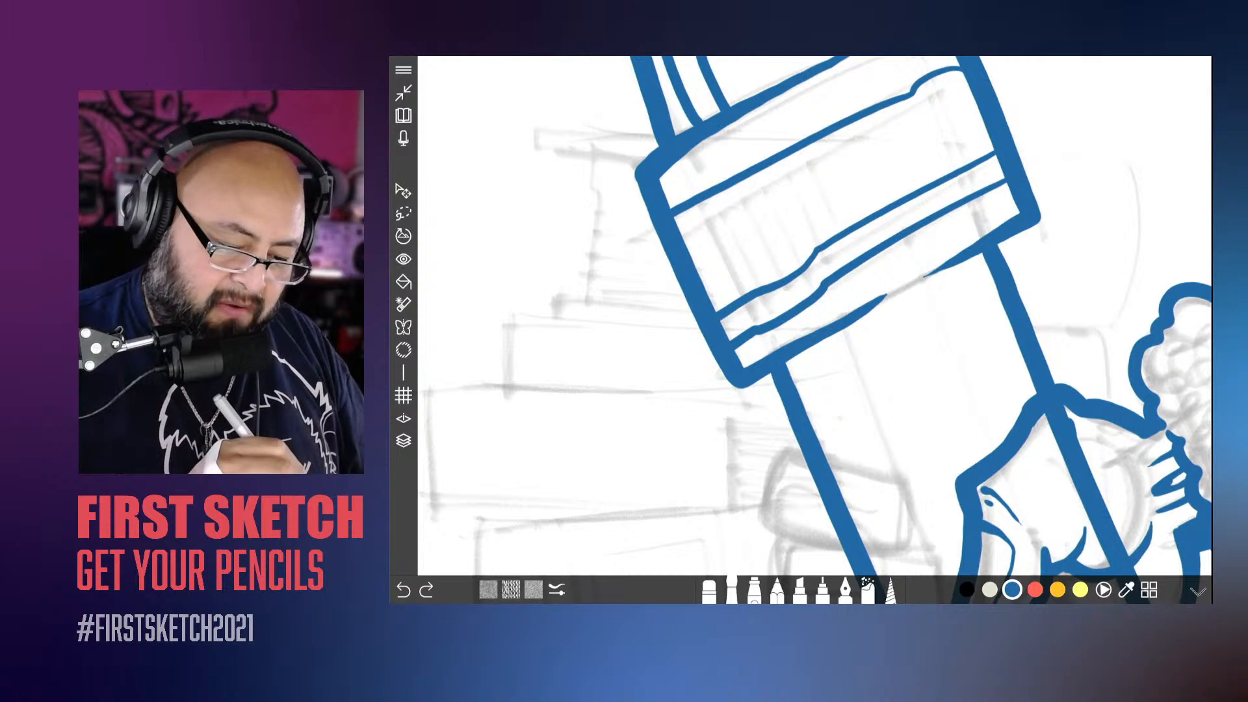
# Step: Redraw the short ridge lines between the stripes at the metal band's outer side, undoing the outermost one to keep two
pyautogui.moveTo(718, 194); pyautogui.dragTo(767, 284)
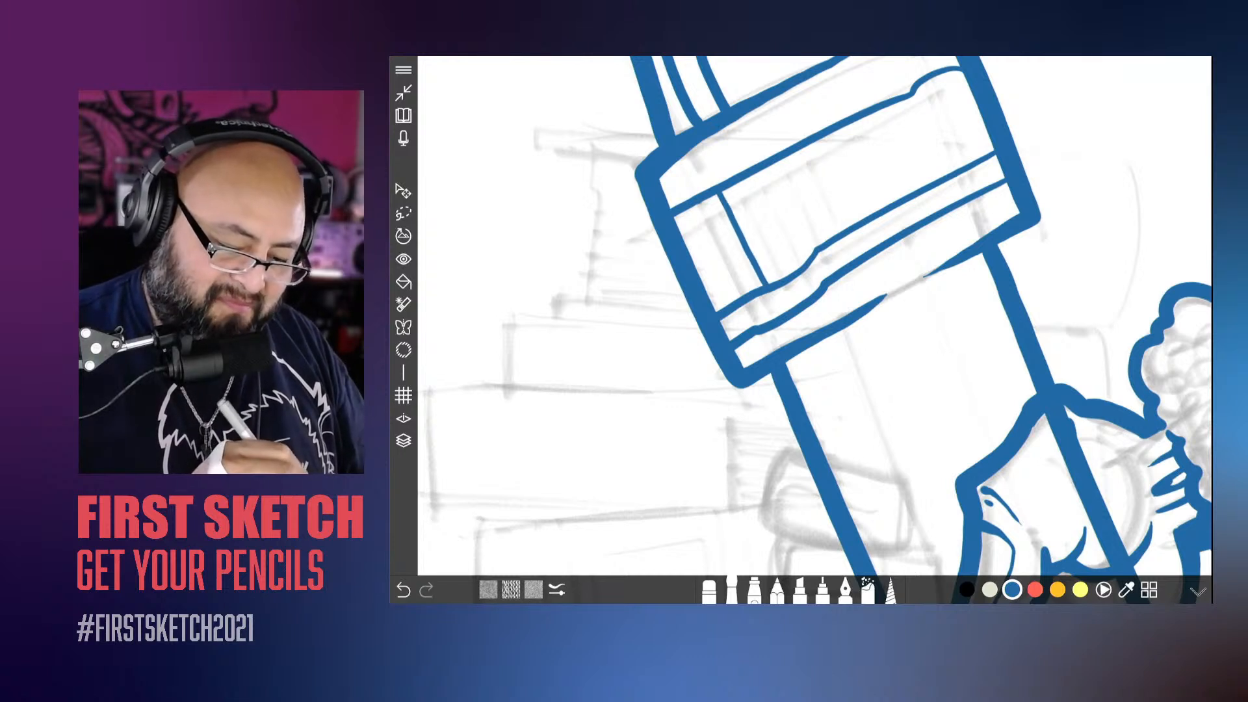
pyautogui.moveTo(701, 201); pyautogui.dragTo(745, 294)
pyautogui.moveTo(682, 212); pyautogui.dragTo(731, 302)
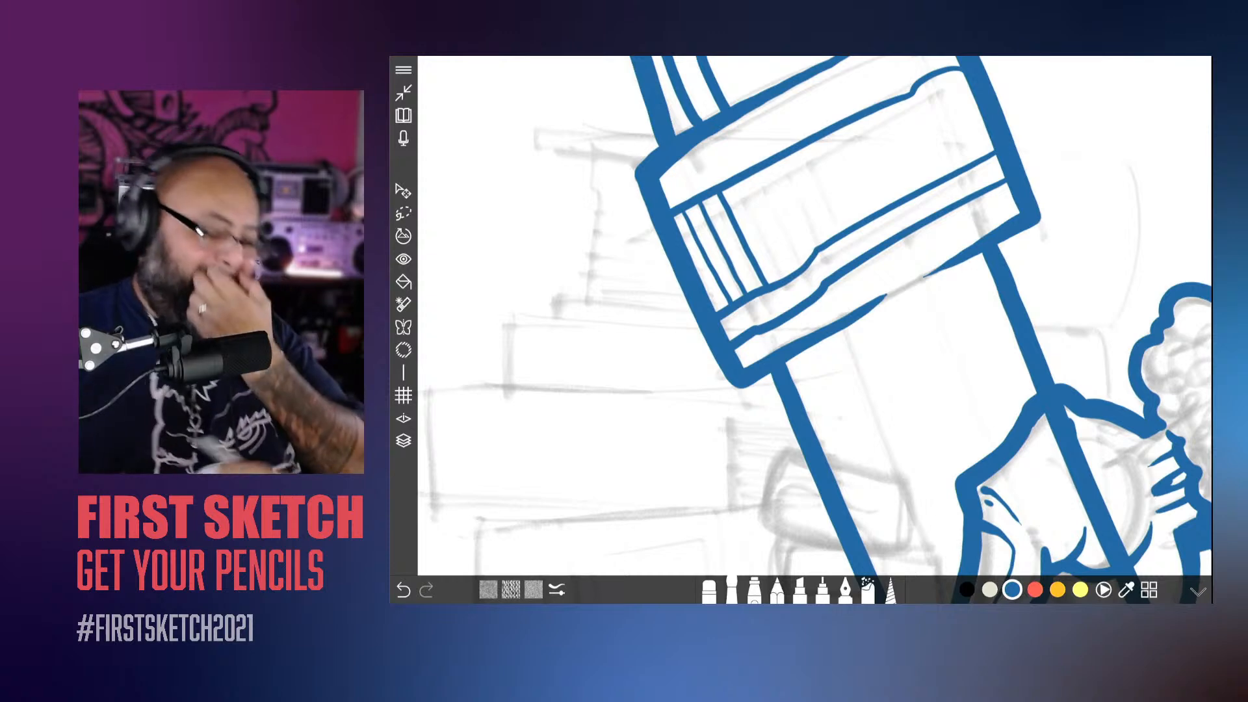
pyautogui.hotkey('ctrl', 'z')
# Step: Ink the wavy edge across the giant pencil's point and a parallel second line above it, undoing and redrawing the second line
pyautogui.scroll(-5, 814, 316)
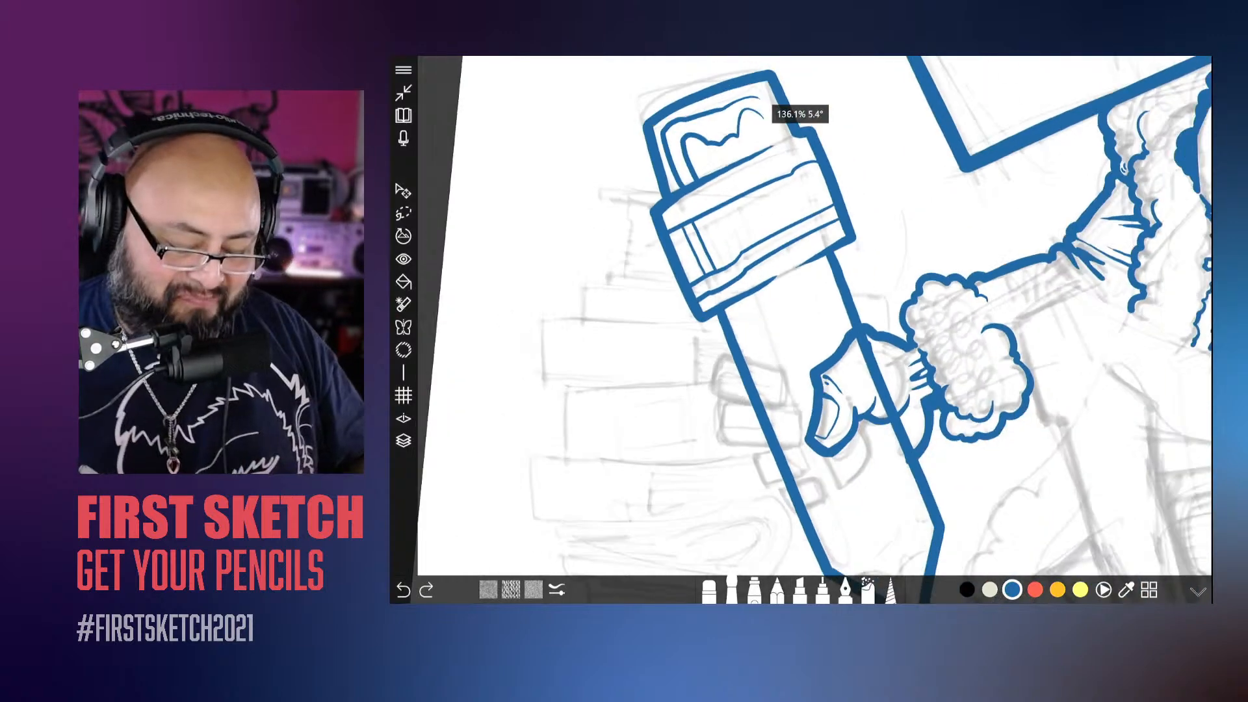
pyautogui.scroll(-5, 814, 316)
pyautogui.scroll(5, 814, 316)
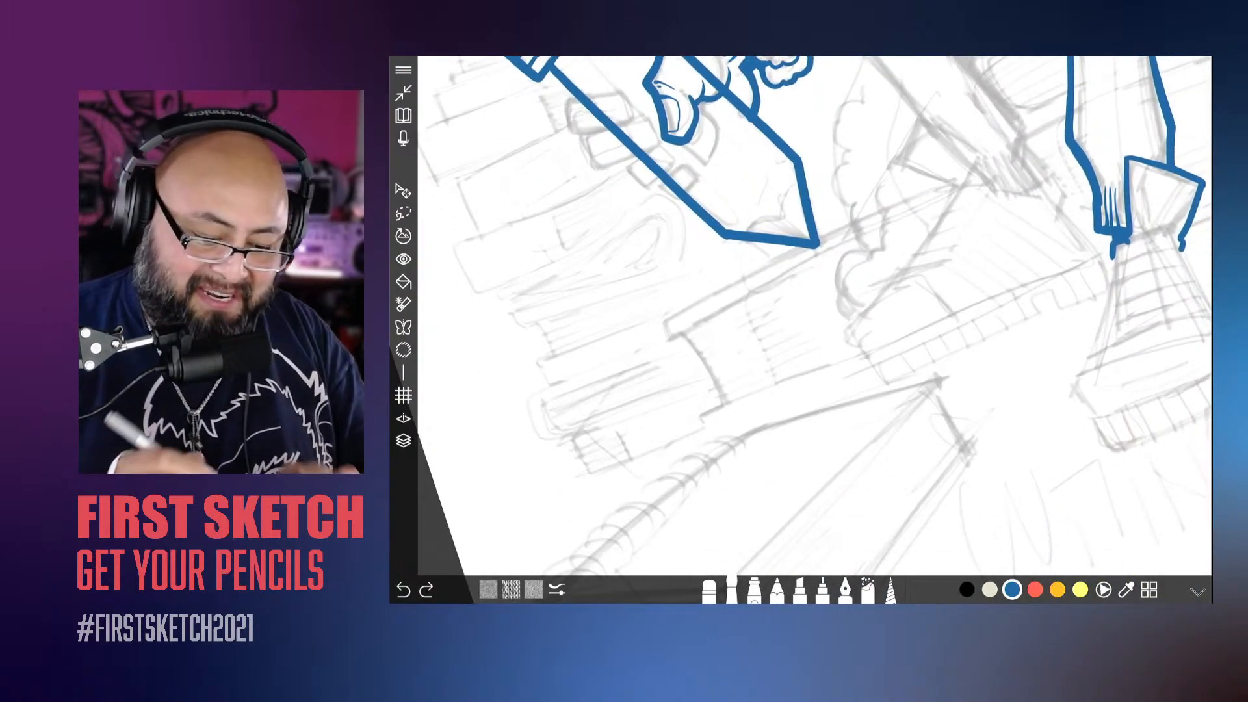
pyautogui.scroll(5, 814, 316)
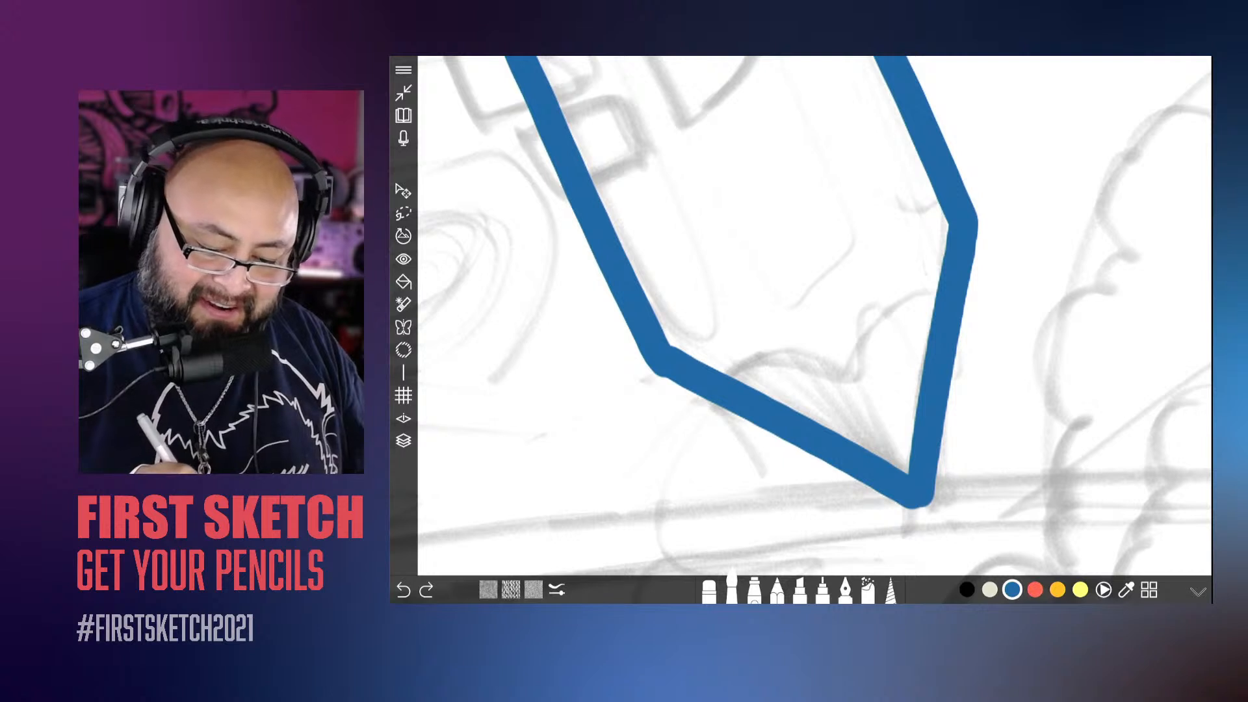
pyautogui.moveTo(936, 291)
pyautogui.mouseDown()
pyautogui.moveTo(878, 303)
pyautogui.moveTo(836, 358)
pyautogui.moveTo(728, 377)
pyautogui.mouseUp()
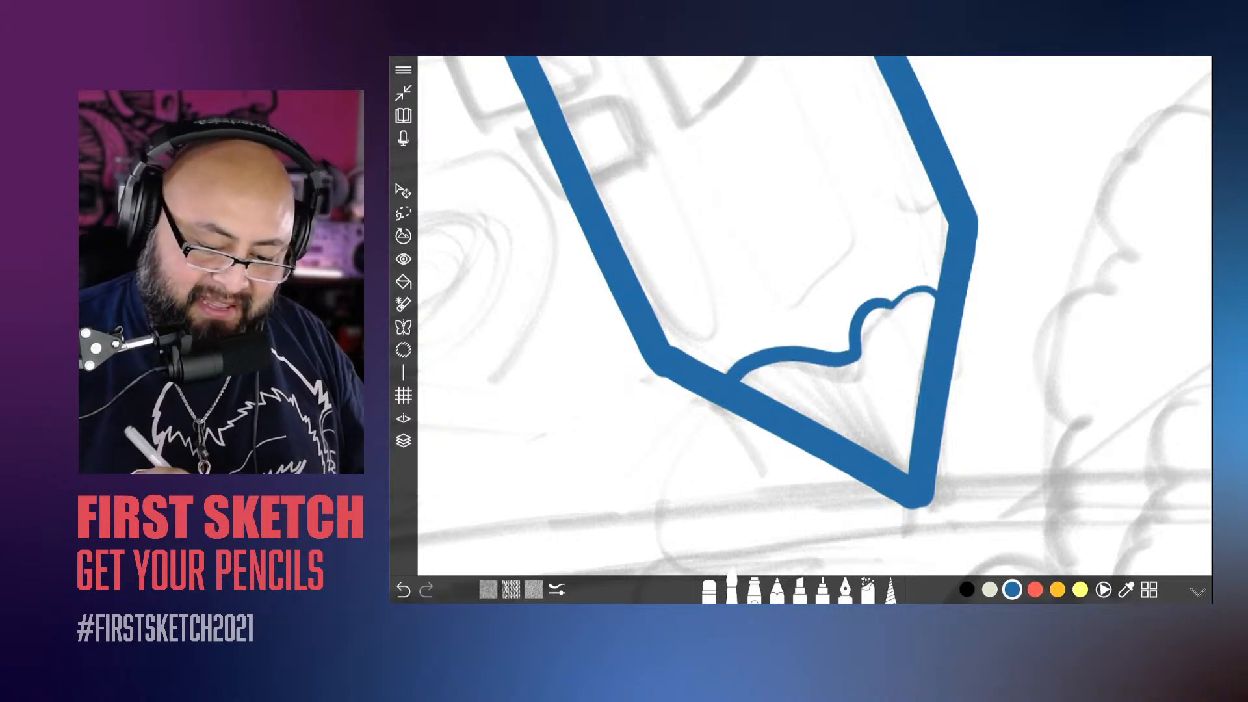
pyautogui.moveTo(884, 286)
pyautogui.mouseDown()
pyautogui.moveTo(846, 307)
pyautogui.moveTo(837, 335)
pyautogui.moveTo(745, 330)
pyautogui.moveTo(715, 371)
pyautogui.mouseUp()
pyautogui.hotkey('ctrl', 'z')
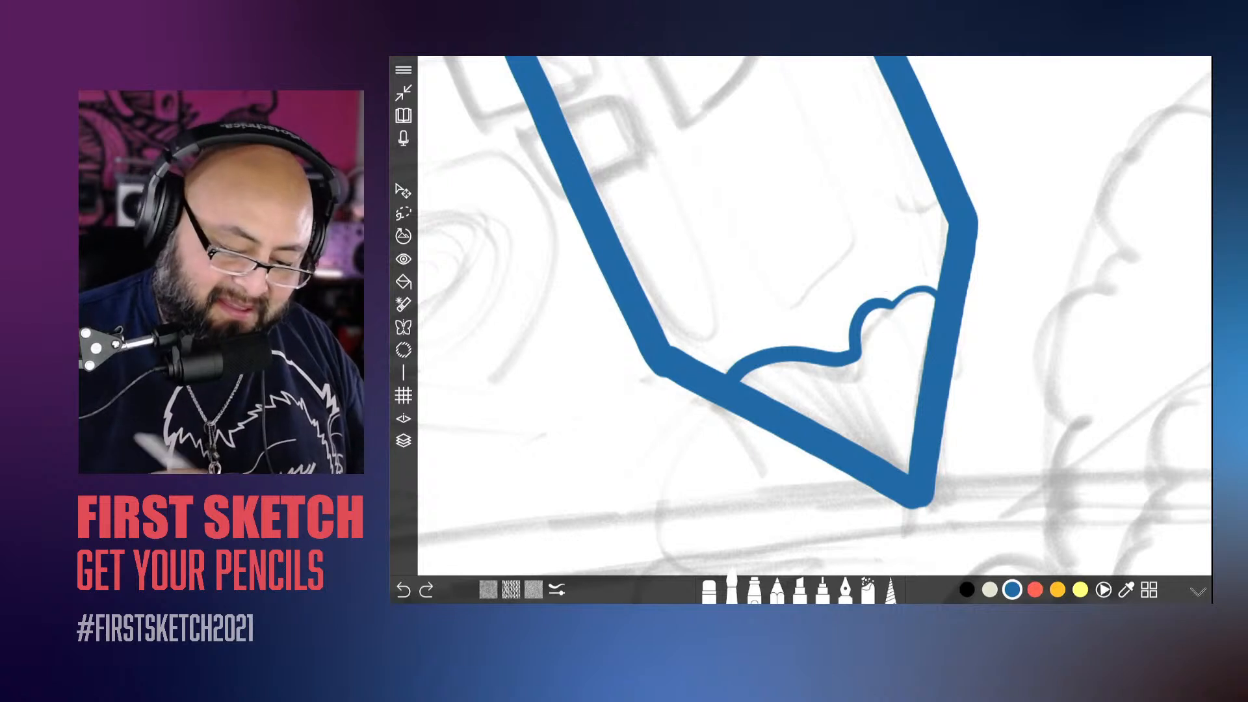
pyautogui.moveTo(872, 285)
pyautogui.mouseDown()
pyautogui.moveTo(825, 340)
pyautogui.moveTo(712, 369)
pyautogui.mouseUp()
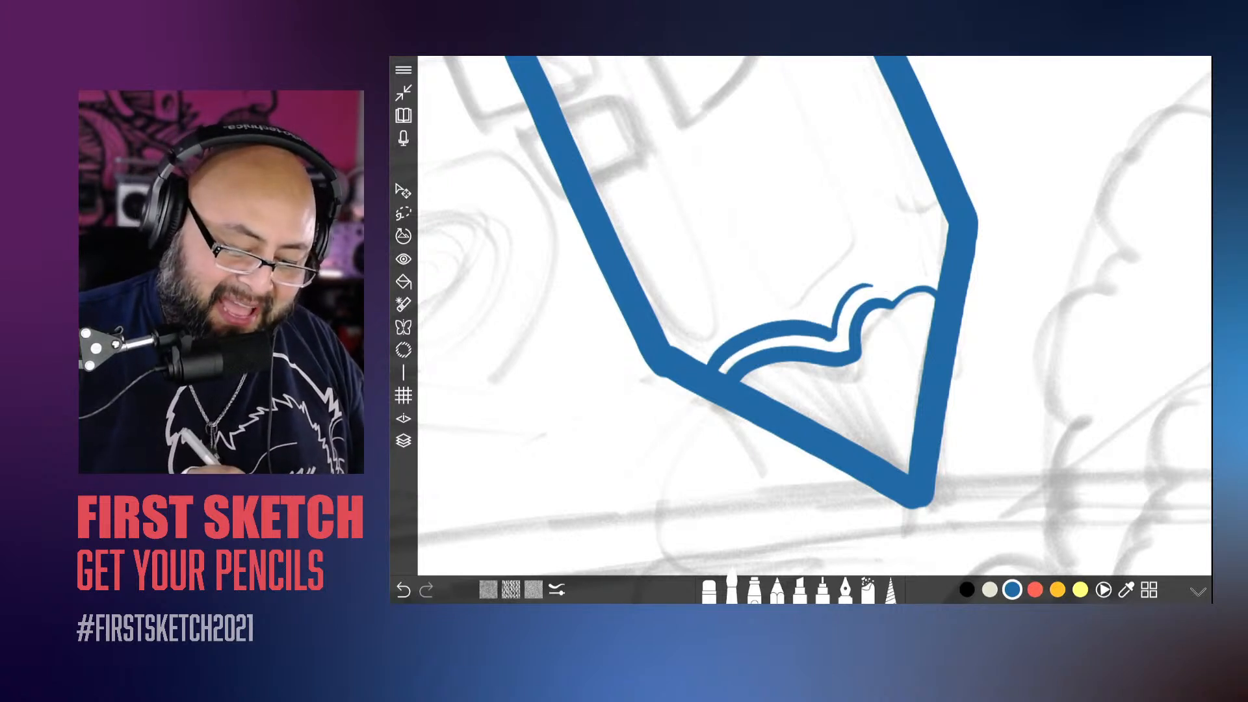
# Step: Add solid, bumpy shading along the outer wavy line of the pencil's point, undoing a stray stroke
pyautogui.moveTo(753, 325)
pyautogui.mouseDown()
pyautogui.moveTo(714, 359)
pyautogui.moveTo(736, 335)
pyautogui.moveTo(688, 352)
pyautogui.moveTo(831, 316)
pyautogui.mouseUp()
pyautogui.hotkey('ctrl', 'z')
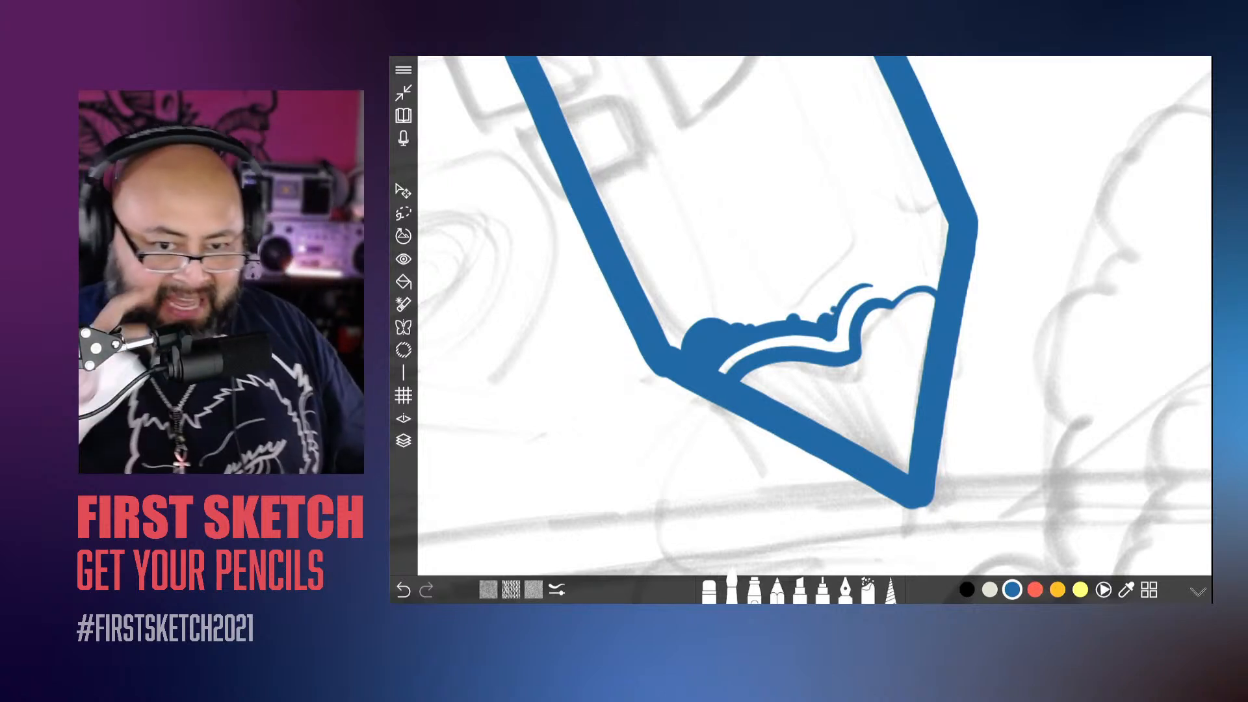
# Step: Add solid, bumpy shading inside the eraser at its corner by the metal band and along the wavy line, with small dots around both patches
pyautogui.scroll(-10, 814, 316)
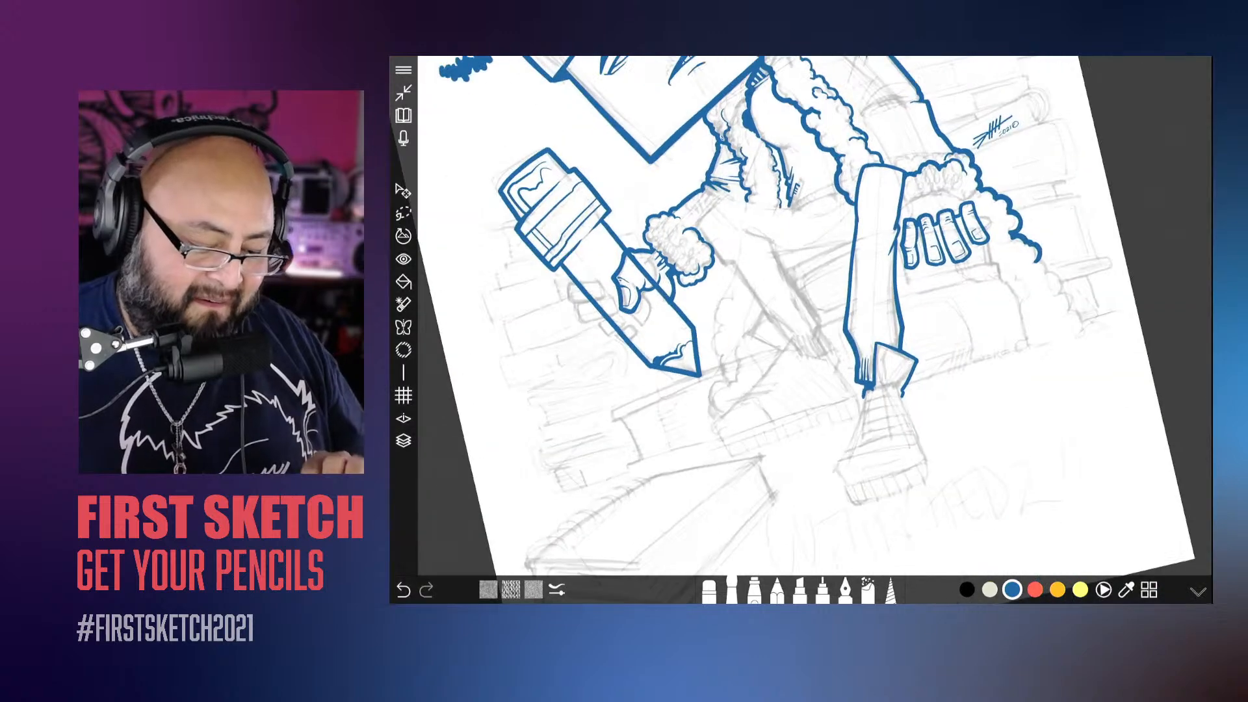
pyautogui.scroll(10, 560, 208)
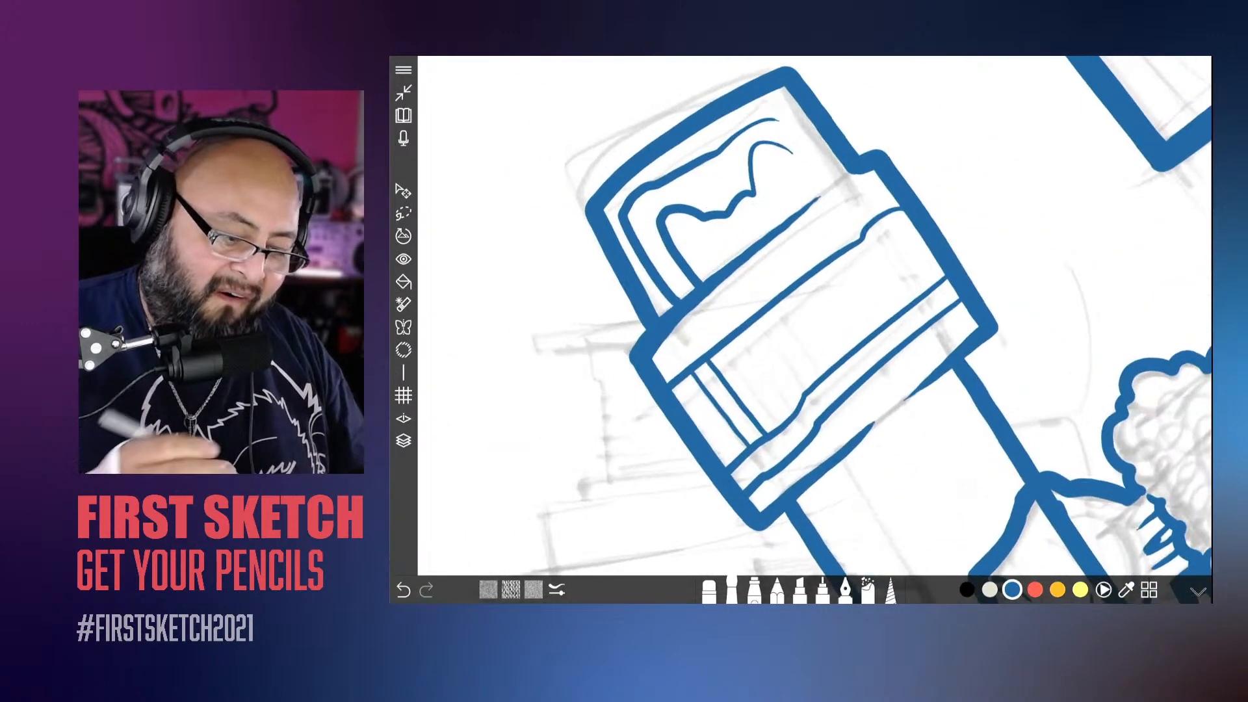
pyautogui.moveTo(788, 319)
pyautogui.mouseDown()
pyautogui.moveTo(753, 333)
pyautogui.moveTo(763, 320)
pyautogui.moveTo(748, 315)
pyautogui.moveTo(761, 314)
pyautogui.moveTo(733, 300)
pyautogui.mouseUp()
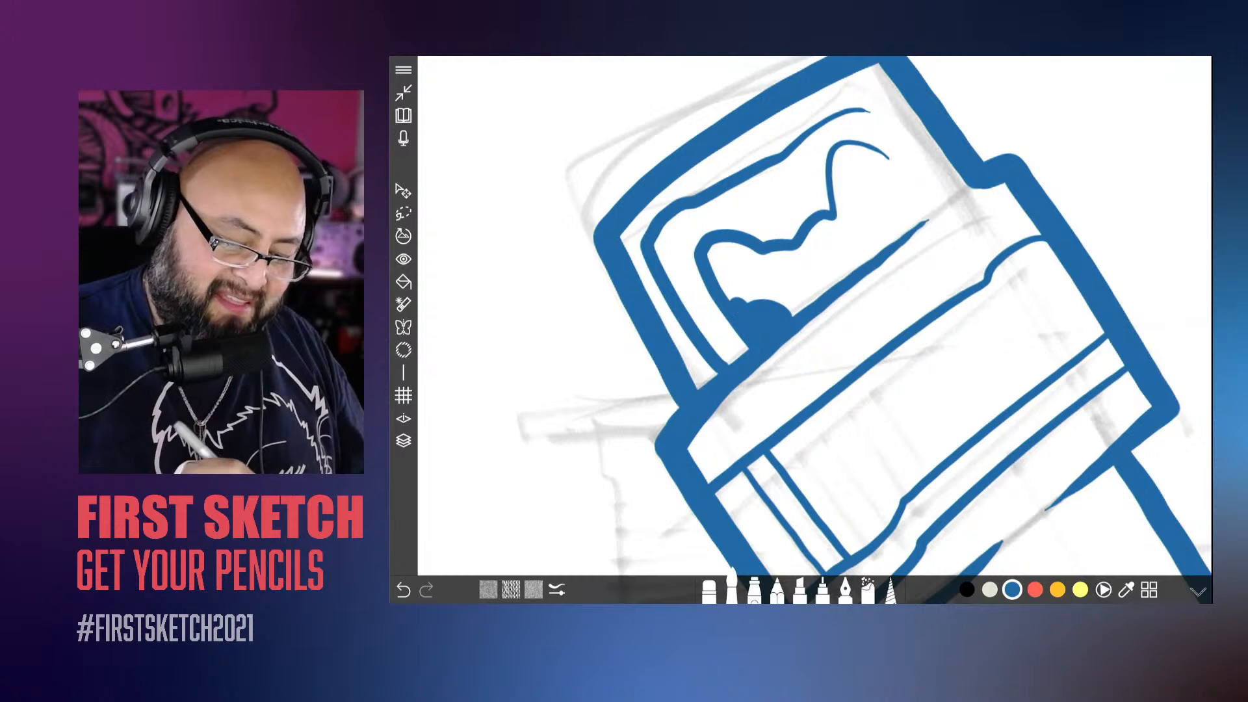
pyautogui.click(740, 289)
pyautogui.click(767, 292)
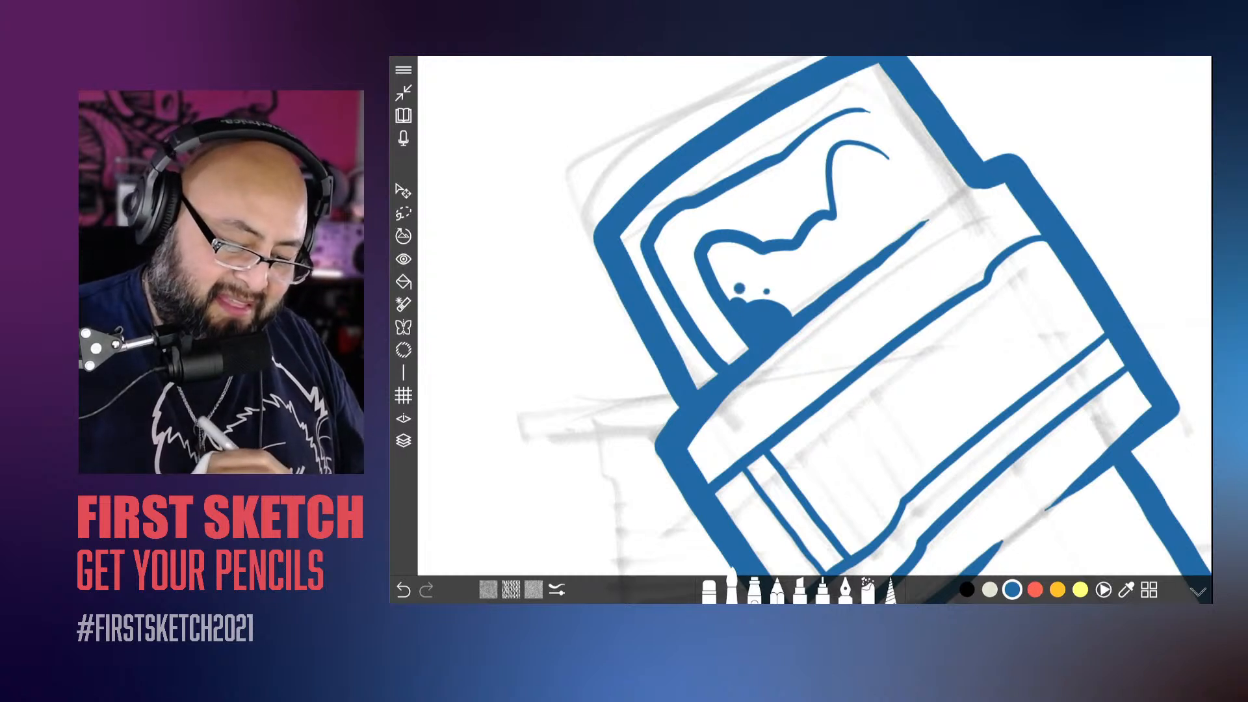
pyautogui.moveTo(781, 224)
pyautogui.mouseDown()
pyautogui.moveTo(751, 228)
pyautogui.moveTo(772, 239)
pyautogui.mouseUp()
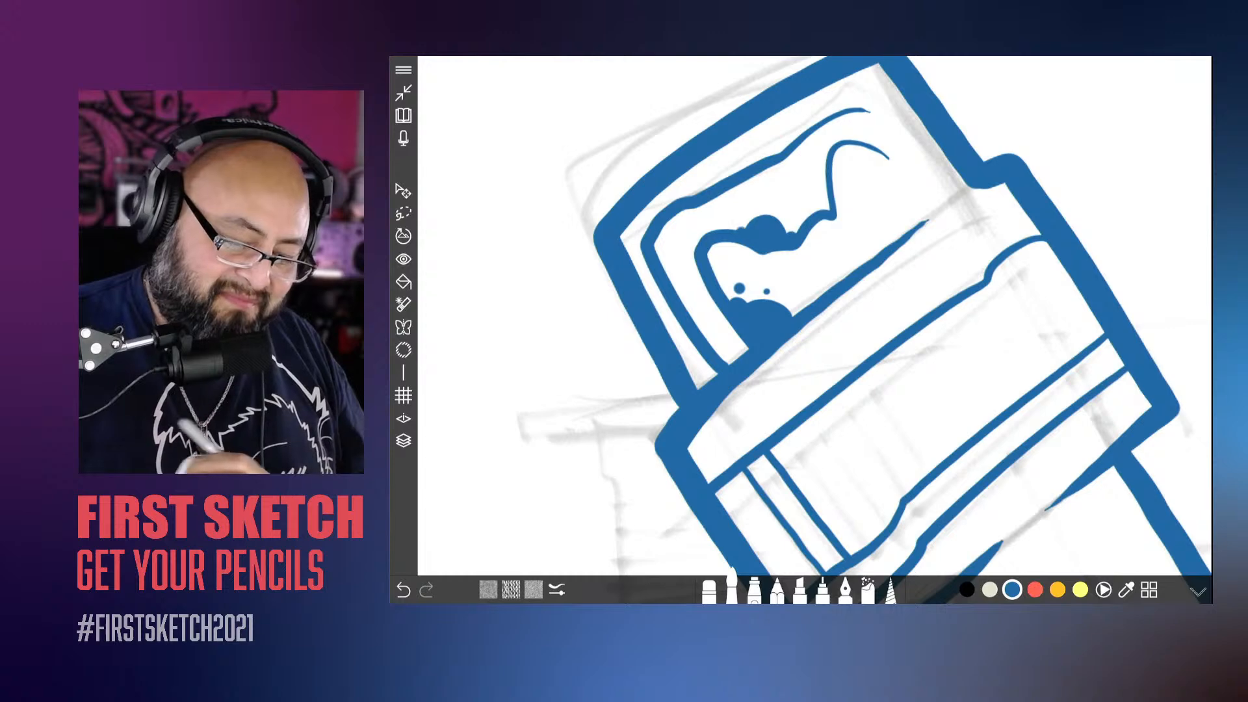
pyautogui.click(760, 213)
pyautogui.click(747, 208)
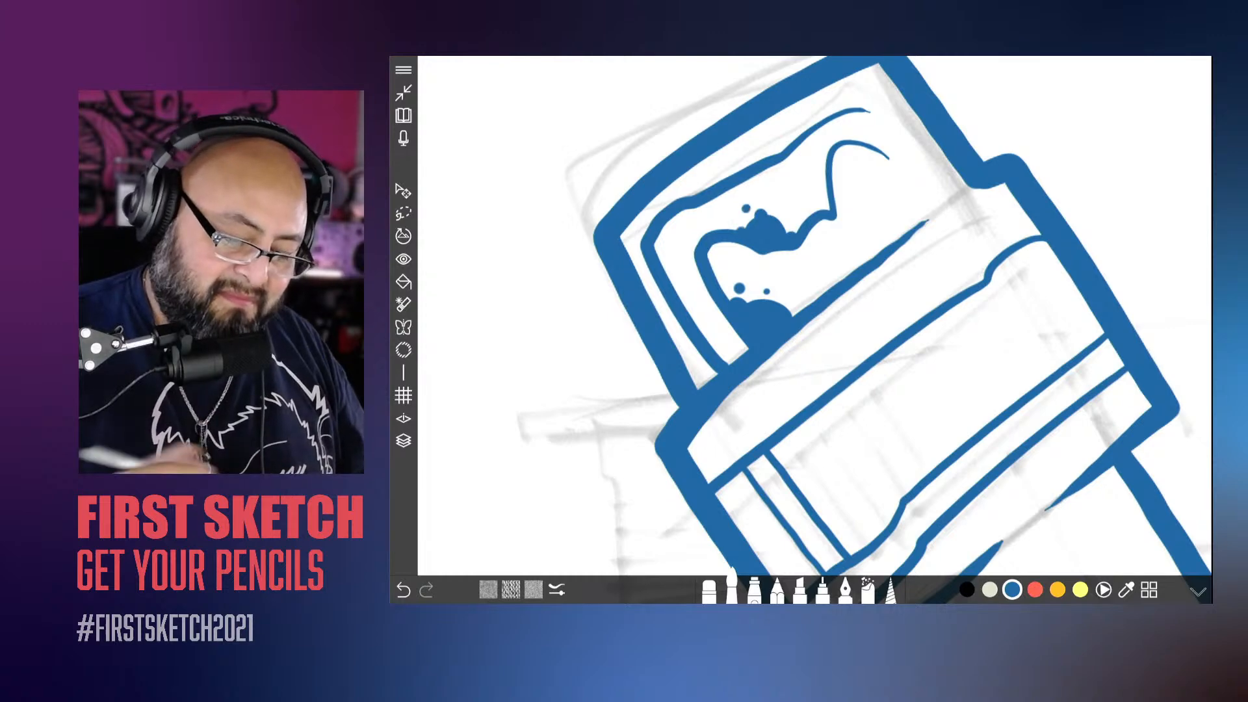
# Step: Try inking a long facet line along the giant pencil's body from near the point to the metal band, undoing both attempts
pyautogui.scroll(-10, 800, 312)
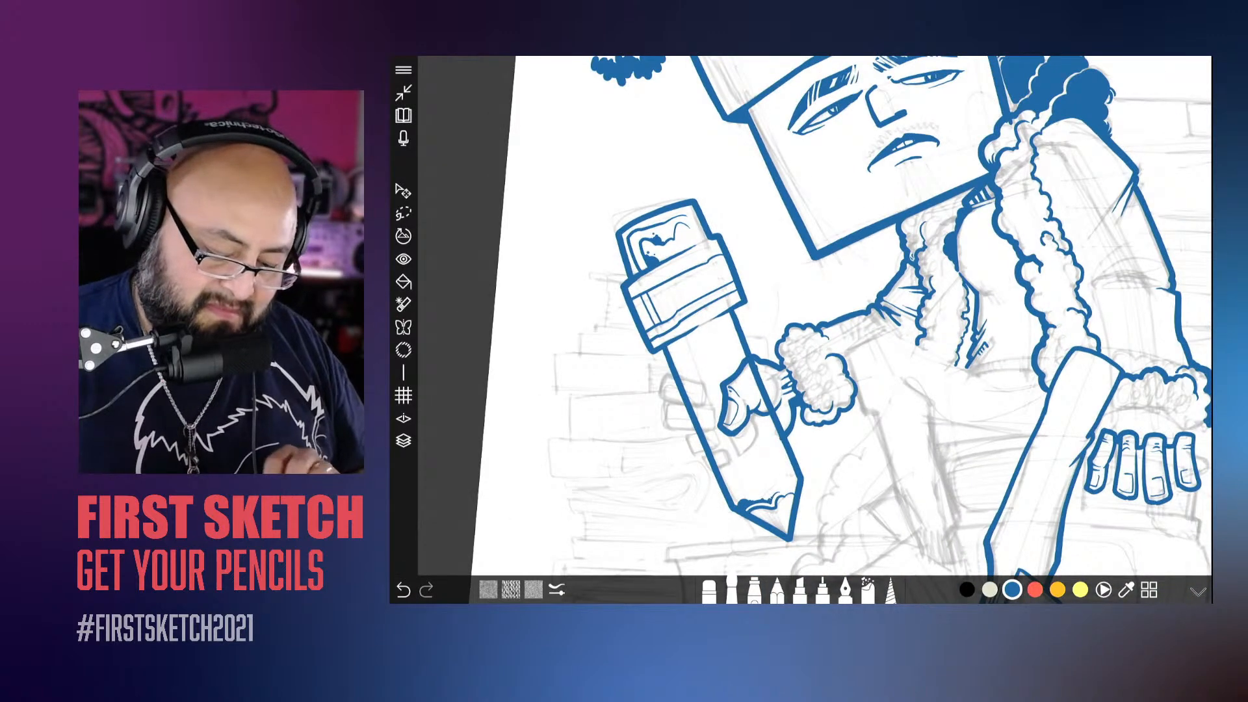
pyautogui.scroll(10, 800, 312)
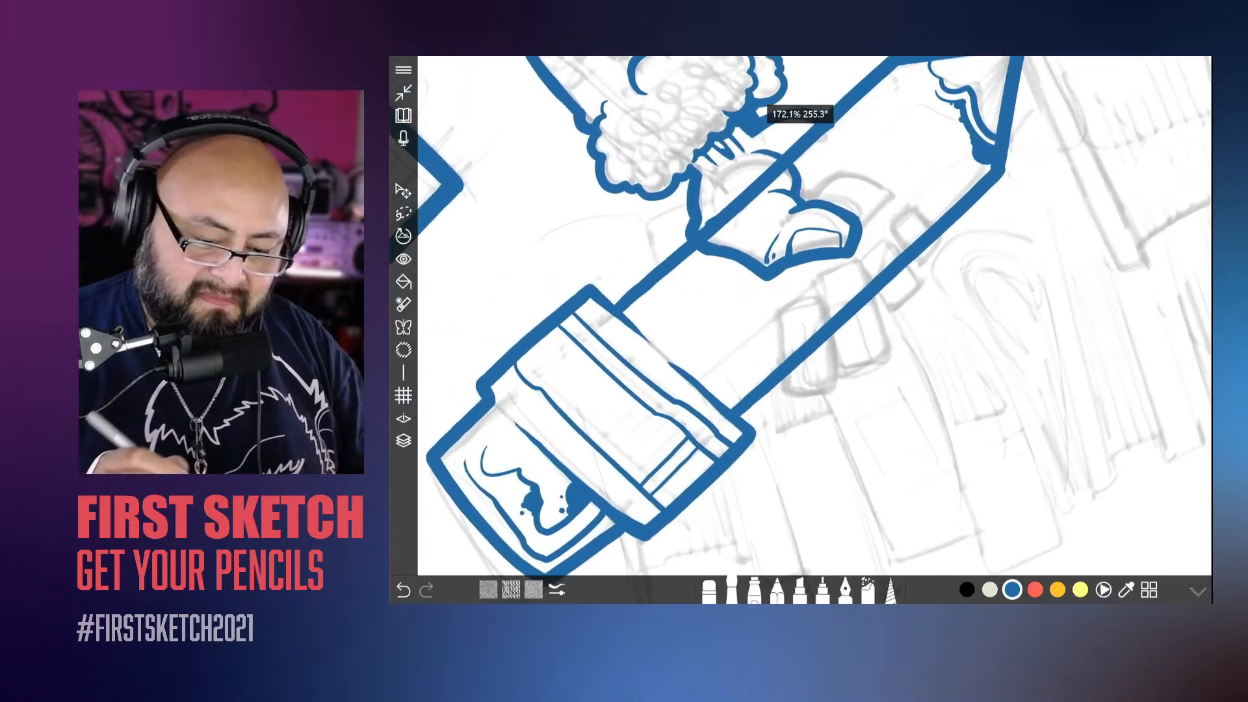
pyautogui.moveTo(969, 169); pyautogui.dragTo(710, 400)
pyautogui.hotkey('ctrl', 'z')
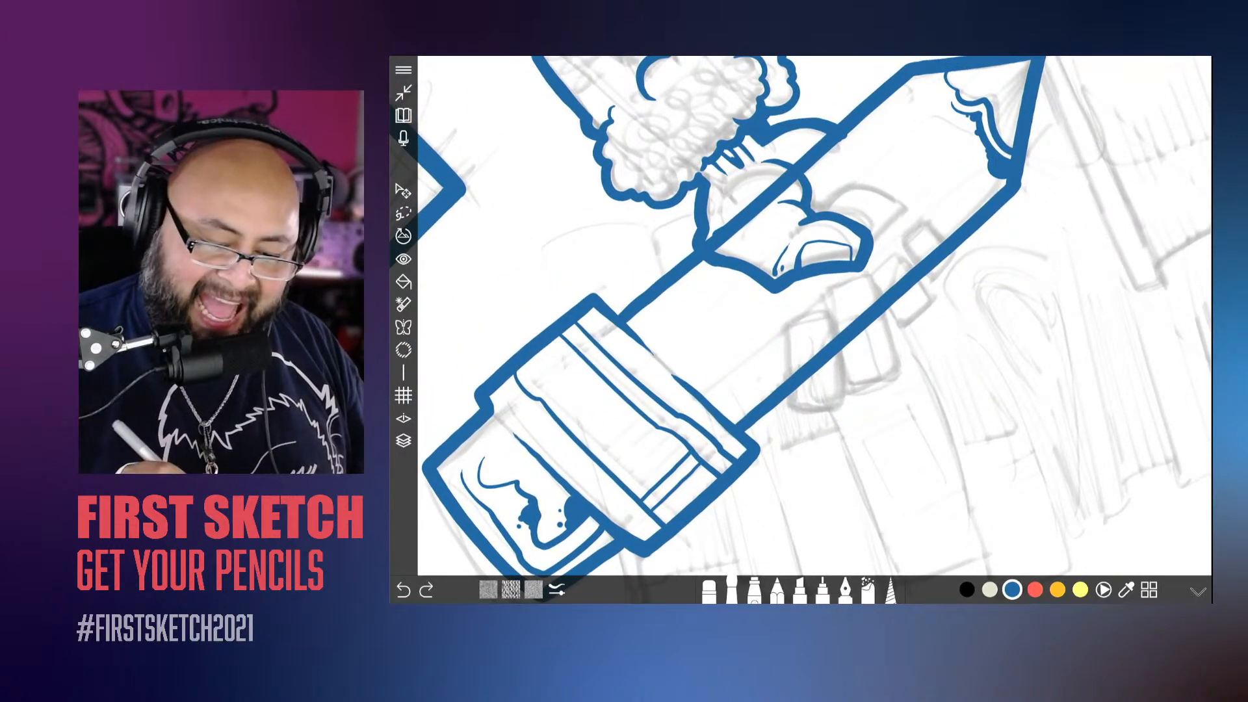
pyautogui.moveTo(944, 183); pyautogui.dragTo(702, 394)
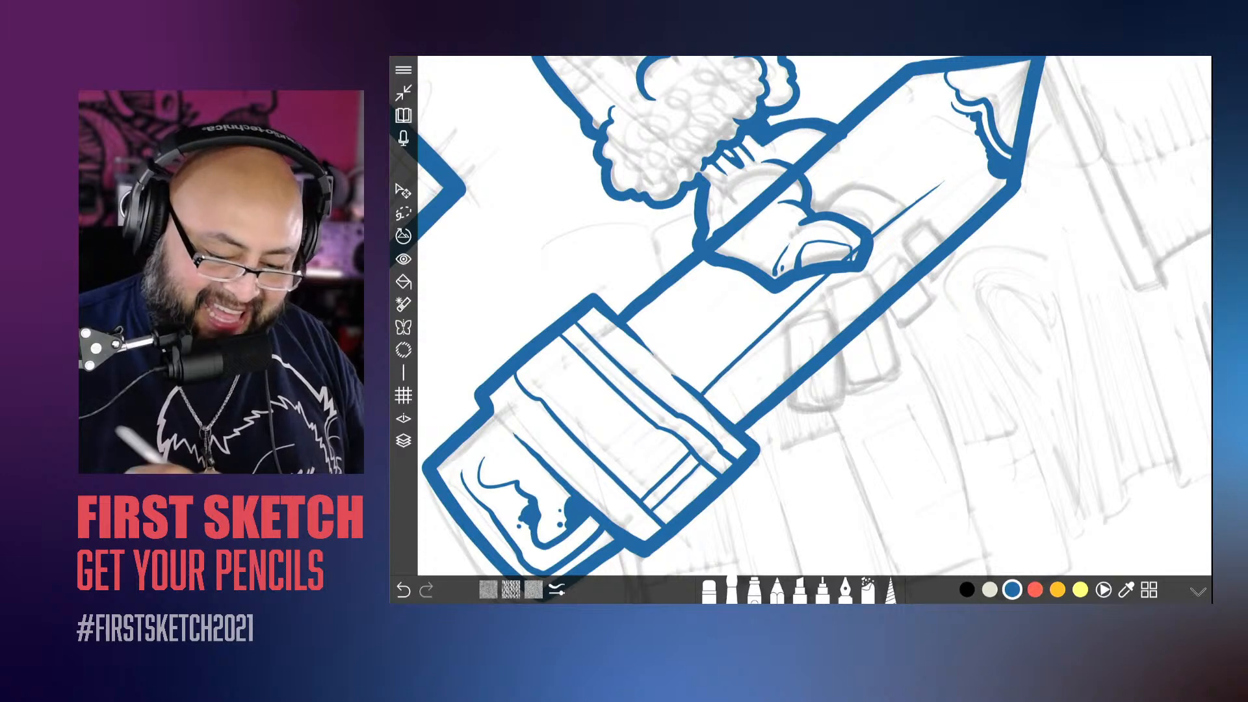
pyautogui.hotkey('ctrl', 'z')
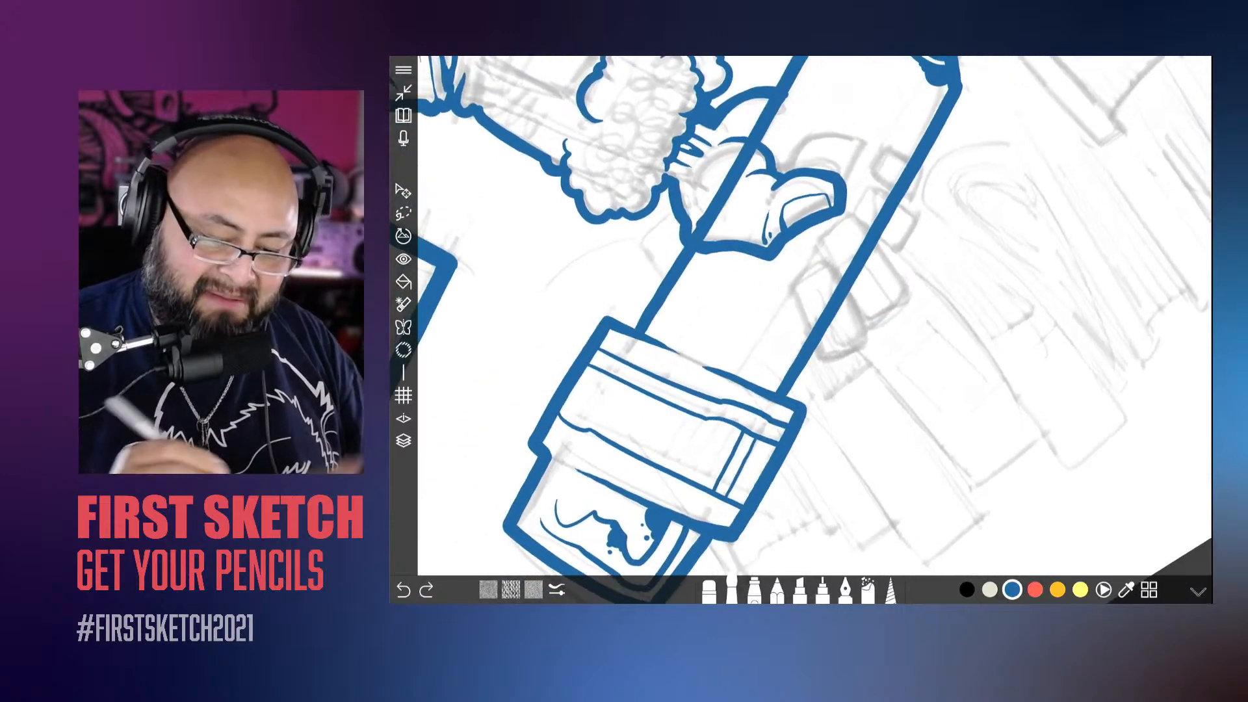
# Step: Ink two long, thin facet lines along the giant pencil's body, from near the point to the metal band
pyautogui.scroll(-3, 652, 383)
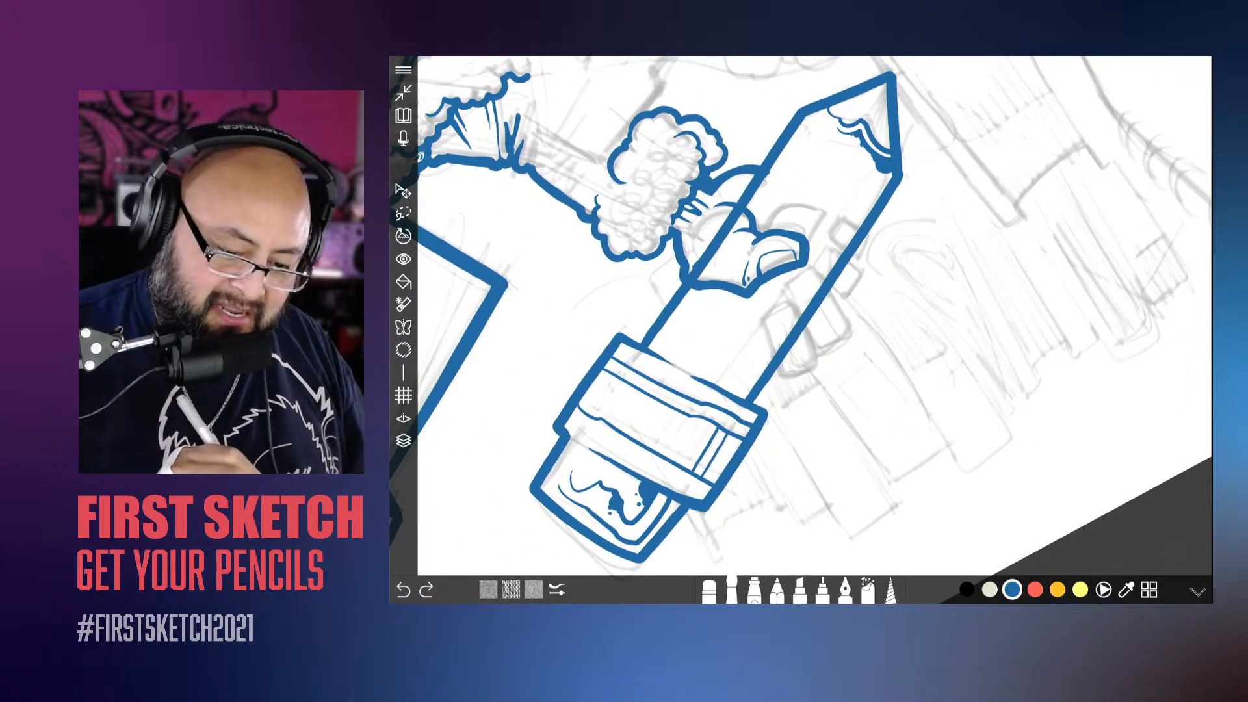
pyautogui.moveTo(836, 210); pyautogui.dragTo(718, 387)
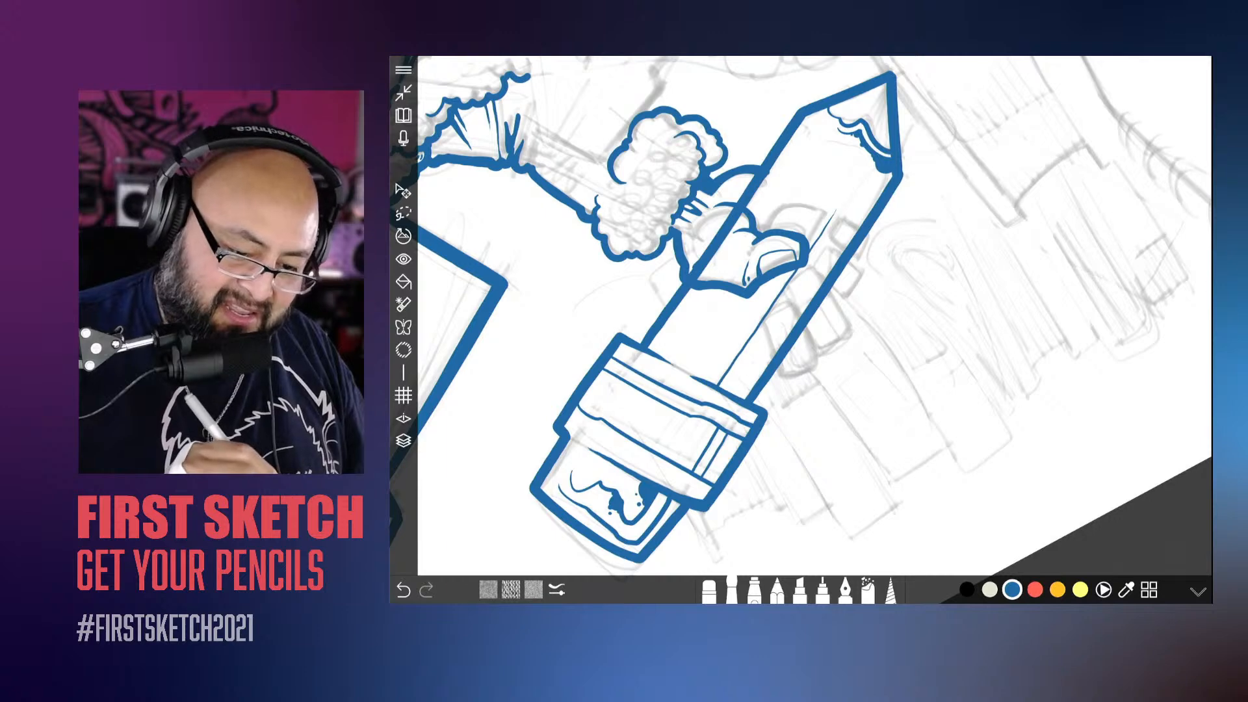
pyautogui.moveTo(811, 158); pyautogui.dragTo(675, 364)
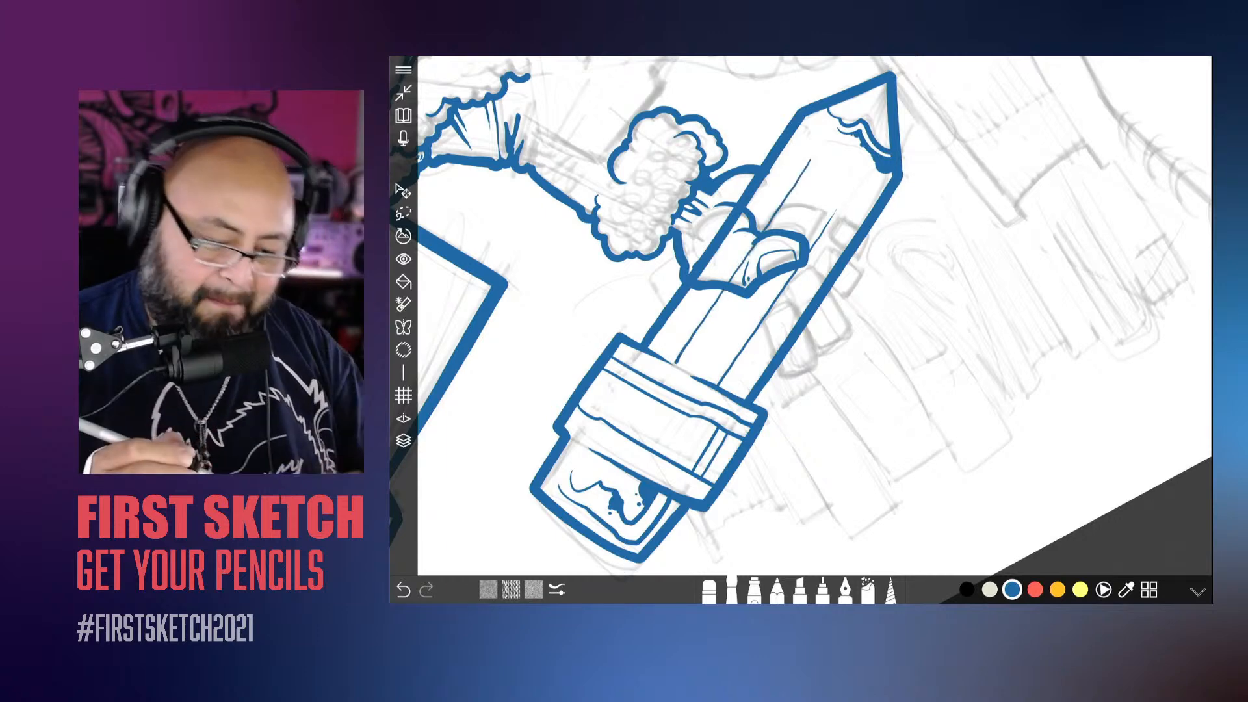
# Step: Ink curved ends on the three facets of the pencil's body where they meet the sharpened point
pyautogui.scroll(-5, 801, 315)
pyautogui.scroll(10, 801, 315)
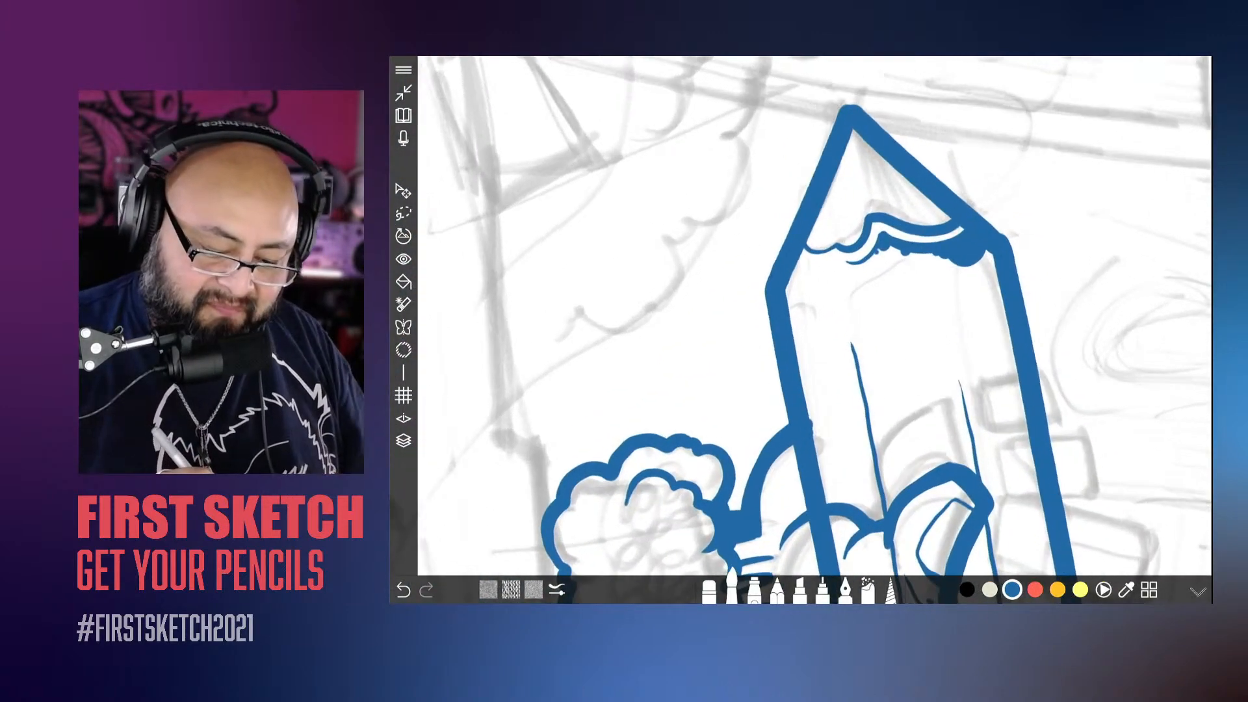
pyautogui.moveTo(840, 325)
pyautogui.mouseDown()
pyautogui.moveTo(815, 302)
pyautogui.moveTo(789, 301)
pyautogui.mouseUp()
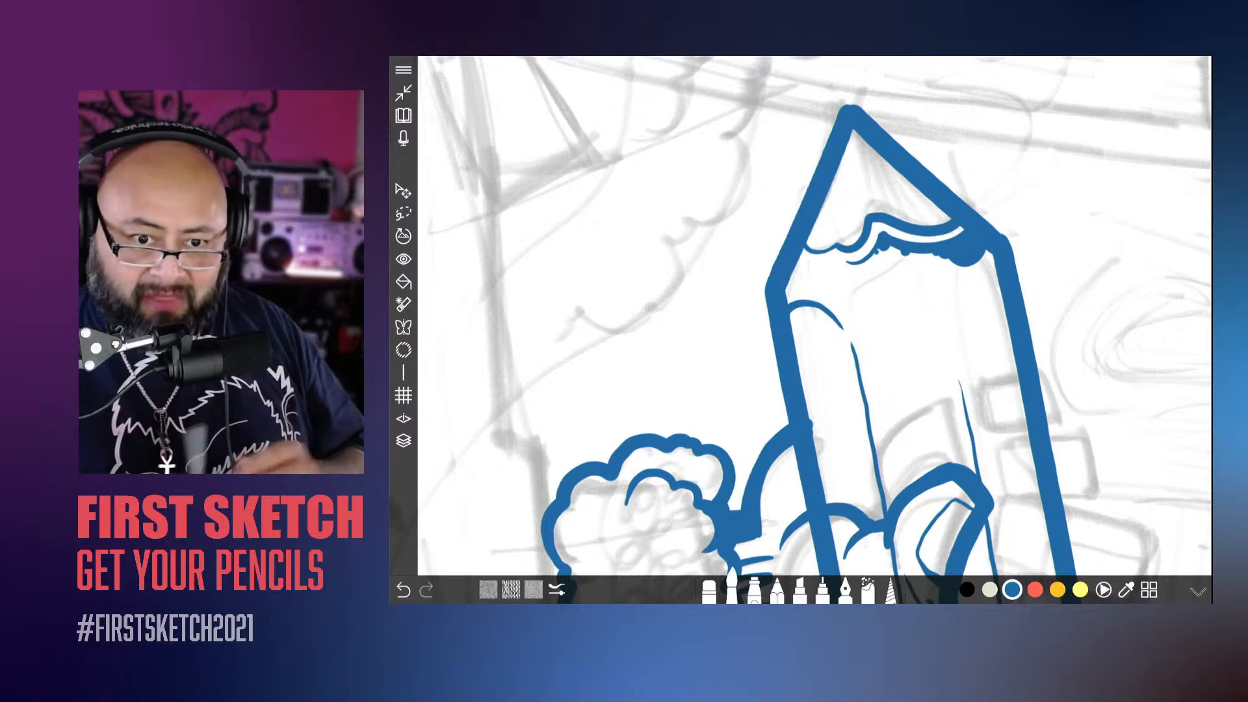
pyautogui.scroll(2, 802, 315)
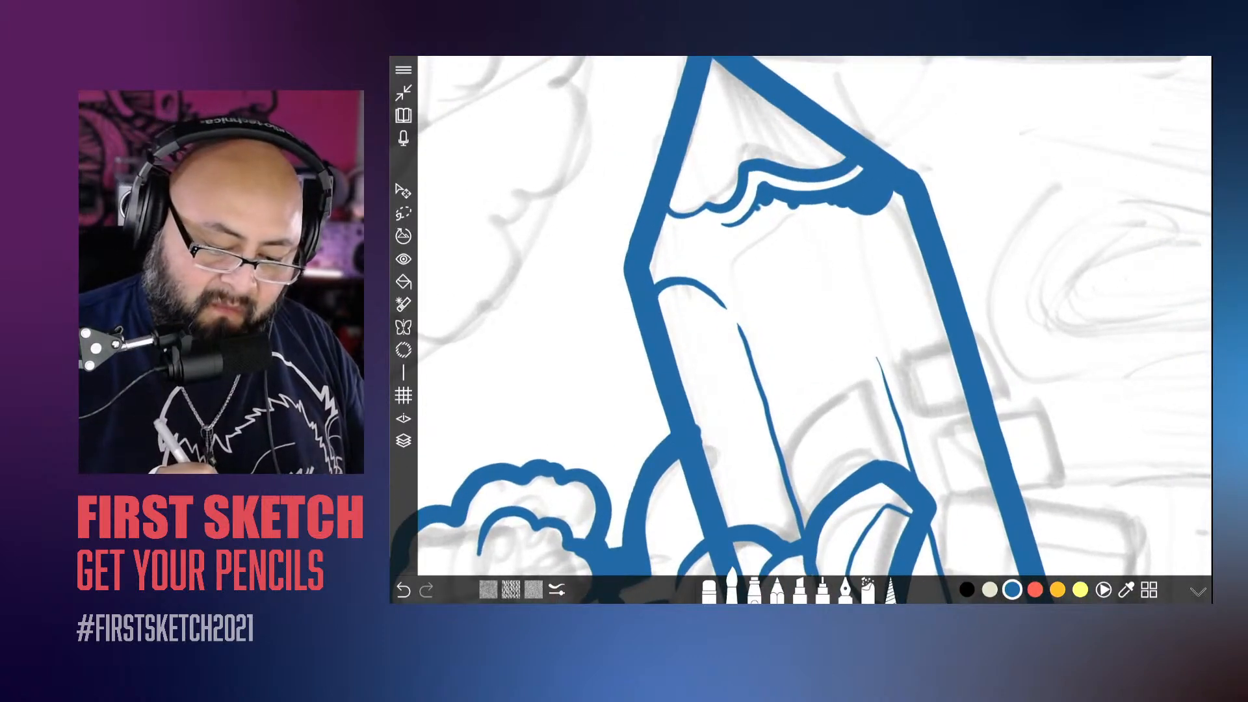
pyautogui.moveTo(870, 338)
pyautogui.mouseDown()
pyautogui.moveTo(856, 278)
pyautogui.moveTo(910, 228)
pyautogui.moveTo(917, 241)
pyautogui.mouseUp()
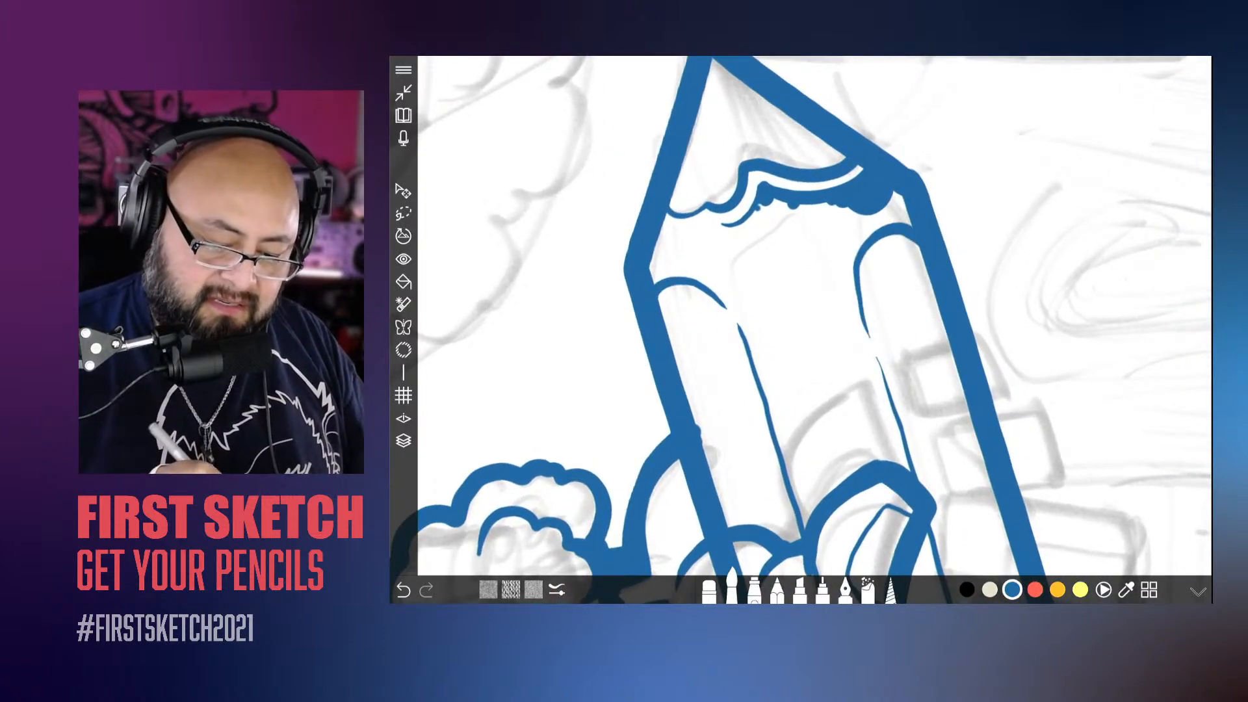
pyautogui.moveTo(855, 299)
pyautogui.mouseDown()
pyautogui.moveTo(835, 250)
pyautogui.moveTo(744, 260)
pyautogui.moveTo(732, 306)
pyautogui.mouseUp()
# Step: Add solid, bumpy shading with small surrounding dots on the pencil body's outer facet, directly beside the metal band
pyautogui.scroll(-5, 801, 315)
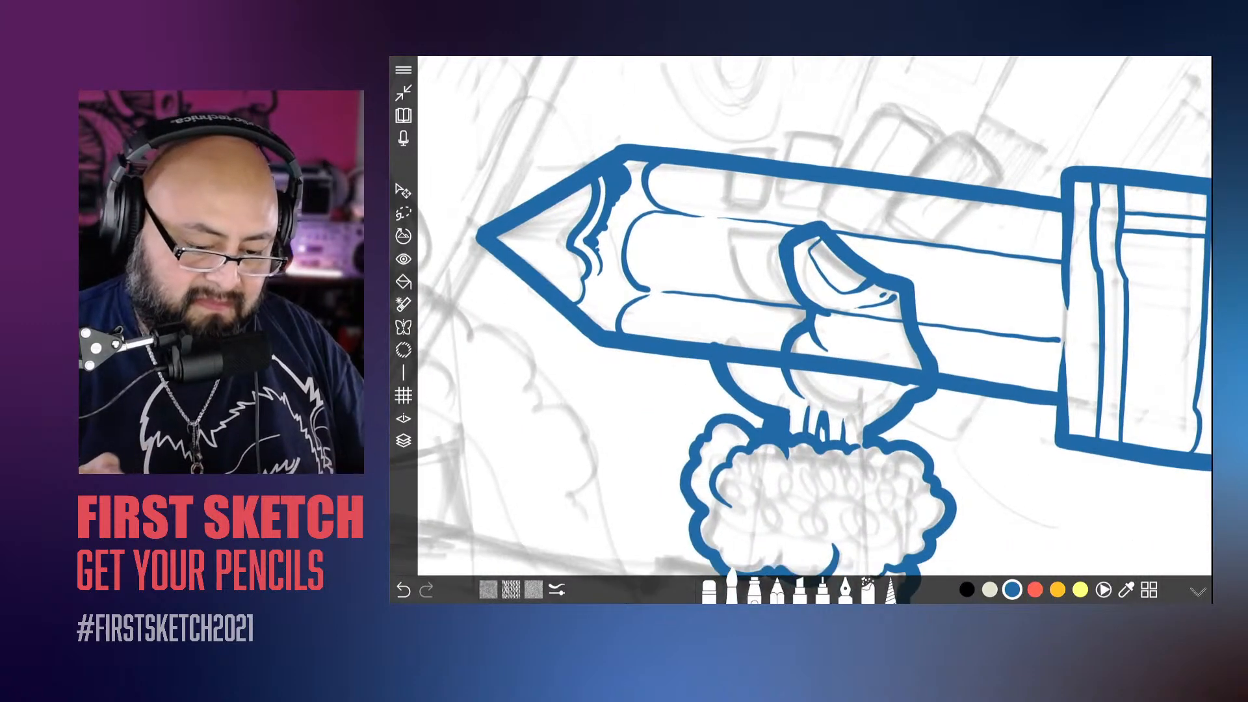
pyautogui.scroll(5, 815, 315)
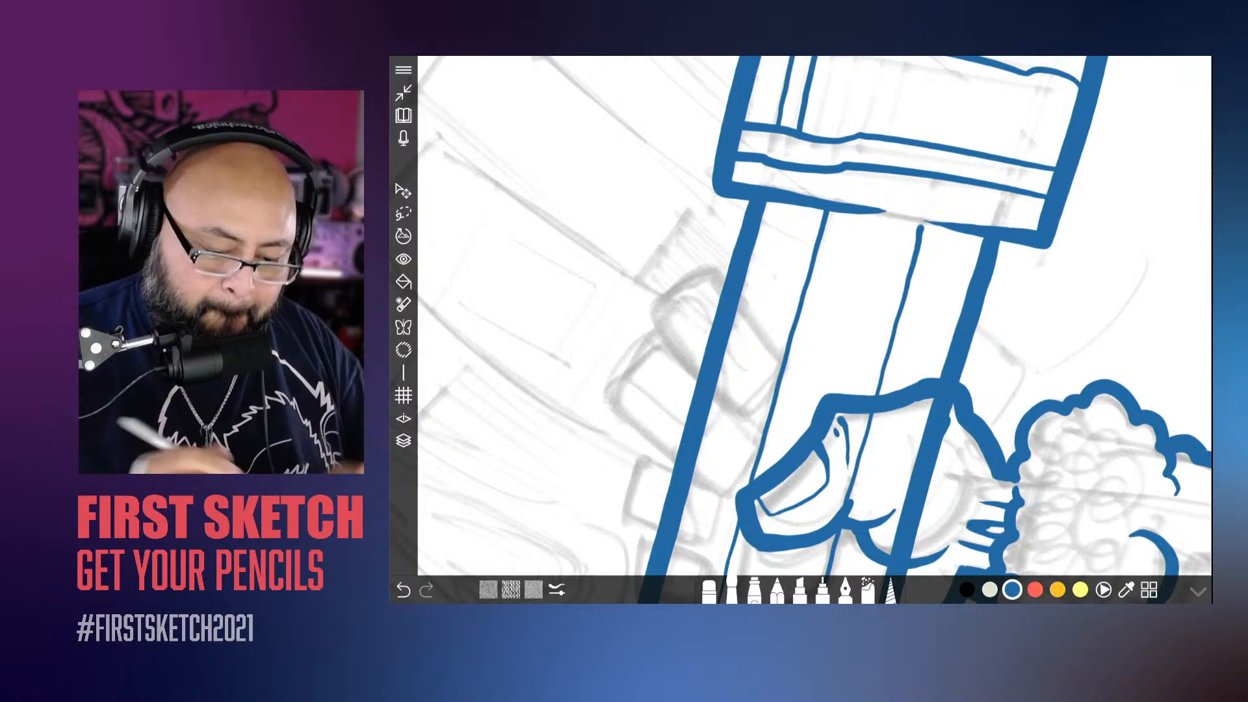
pyautogui.scroll(4, 801, 315)
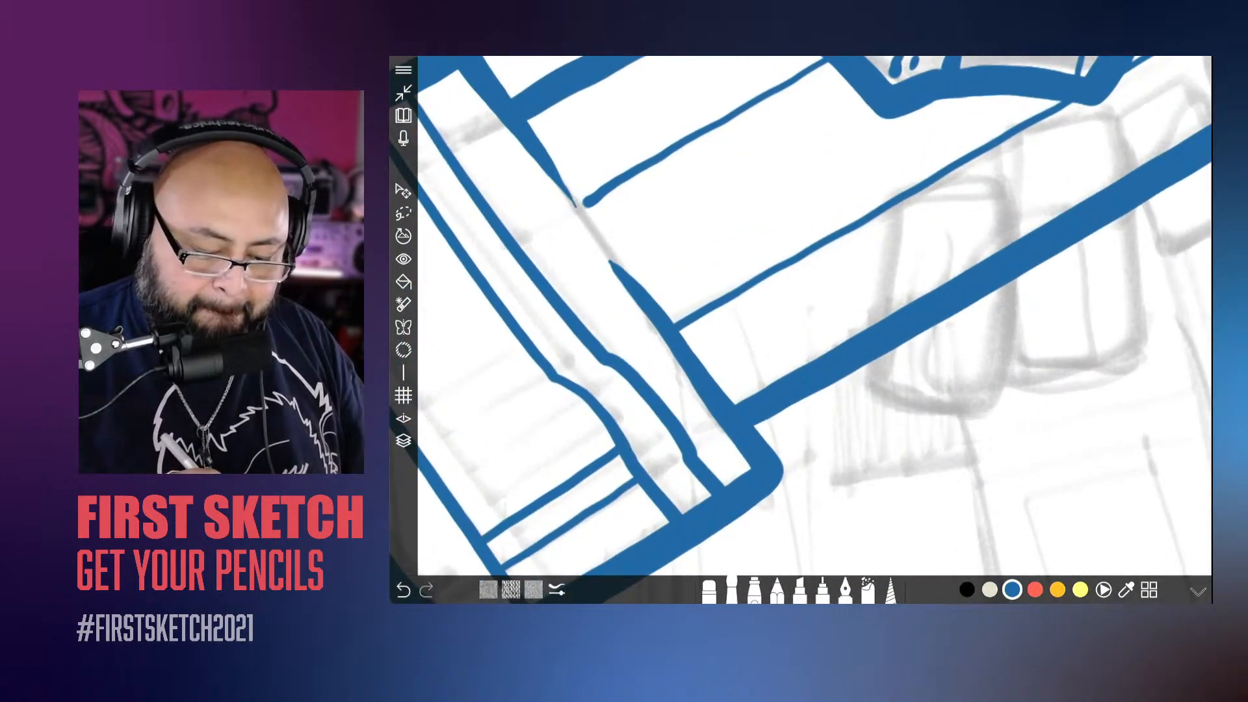
pyautogui.moveTo(726, 398)
pyautogui.mouseDown()
pyautogui.moveTo(871, 319)
pyautogui.moveTo(823, 311)
pyautogui.moveTo(705, 361)
pyautogui.moveTo(721, 384)
pyautogui.moveTo(695, 361)
pyautogui.mouseUp()
pyautogui.click(737, 317)
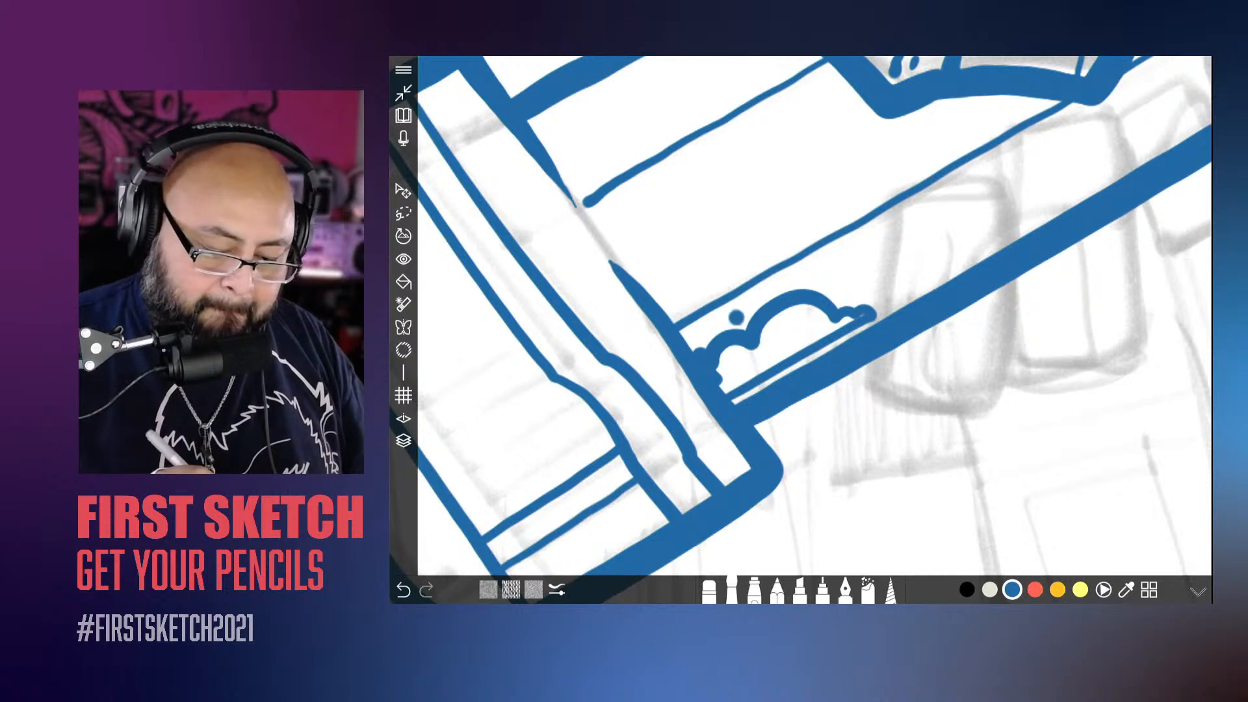
pyautogui.click(841, 295)
pyautogui.click(881, 305)
pyautogui.moveTo(862, 316)
pyautogui.mouseDown()
pyautogui.moveTo(821, 332)
pyautogui.moveTo(777, 319)
pyautogui.moveTo(757, 344)
pyautogui.moveTo(807, 351)
pyautogui.moveTo(728, 384)
pyautogui.moveTo(728, 351)
pyautogui.mouseUp()
# Step: Add solid, bumpy shading with small dots on the pencil's inner facet, just beyond the thumb on the point side
pyautogui.scroll(-10, 801, 325)
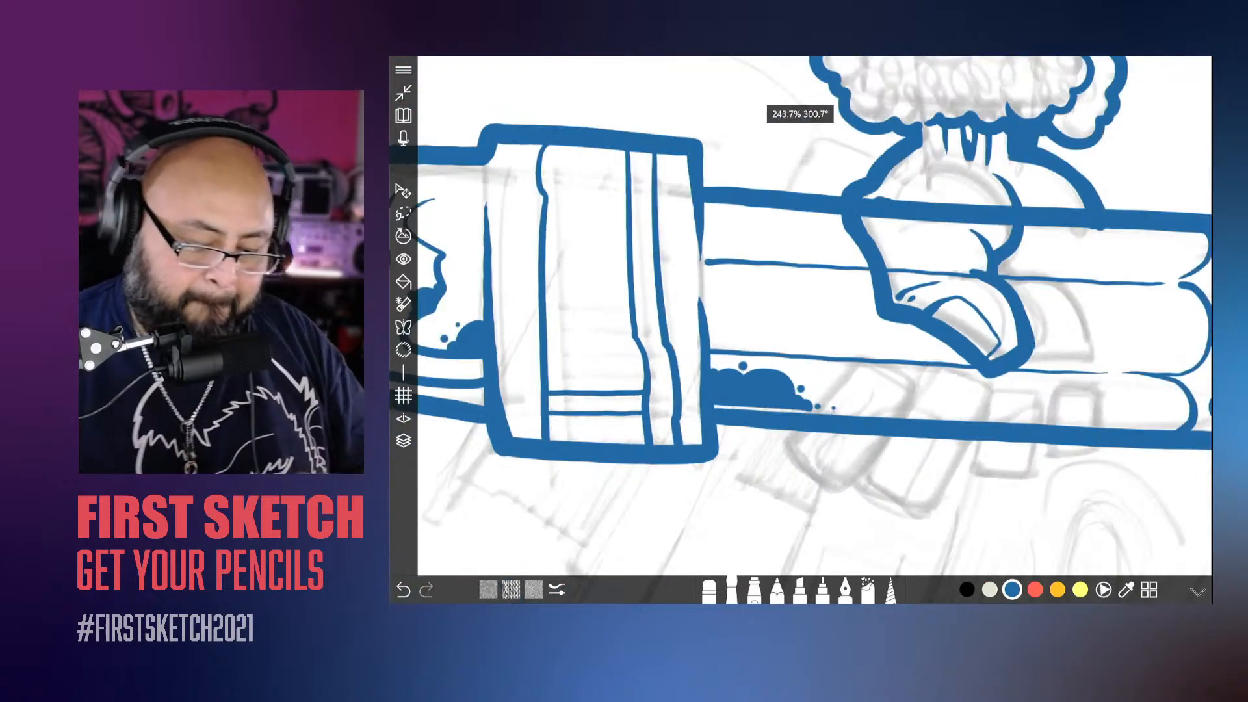
pyautogui.scroll(10, 748, 377)
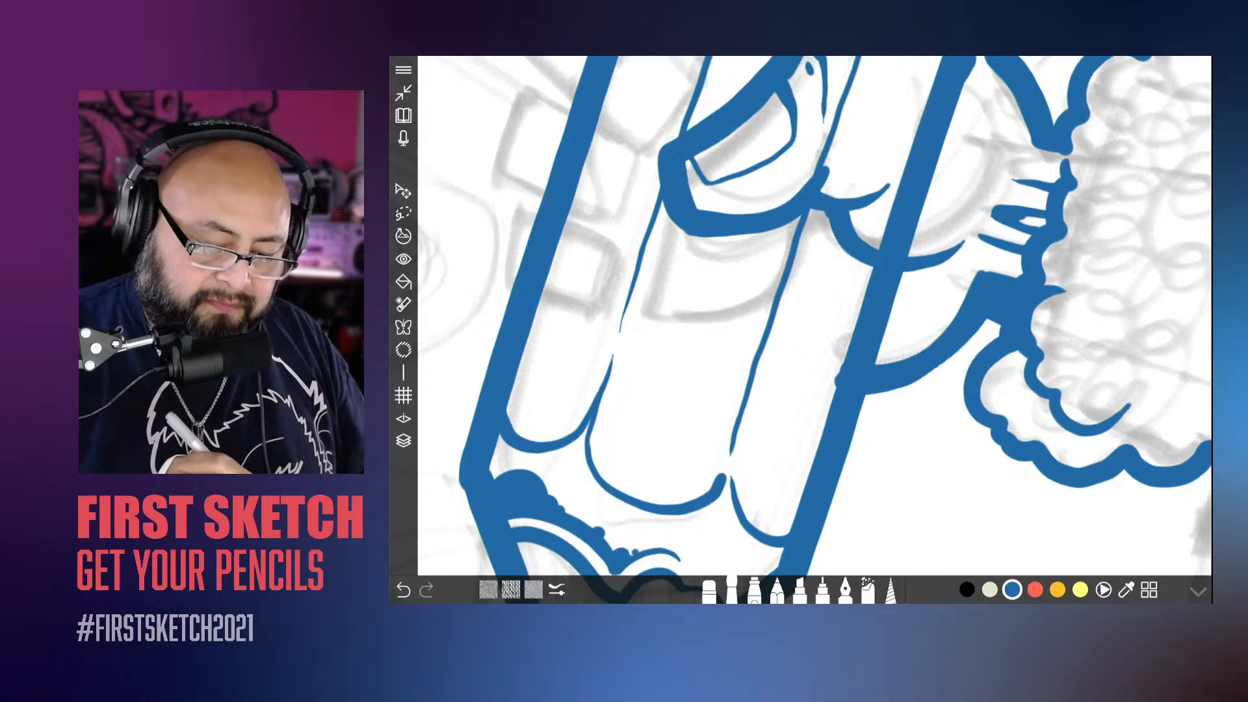
pyautogui.scroll(-8, 801, 315)
pyautogui.scroll(8, 802, 315)
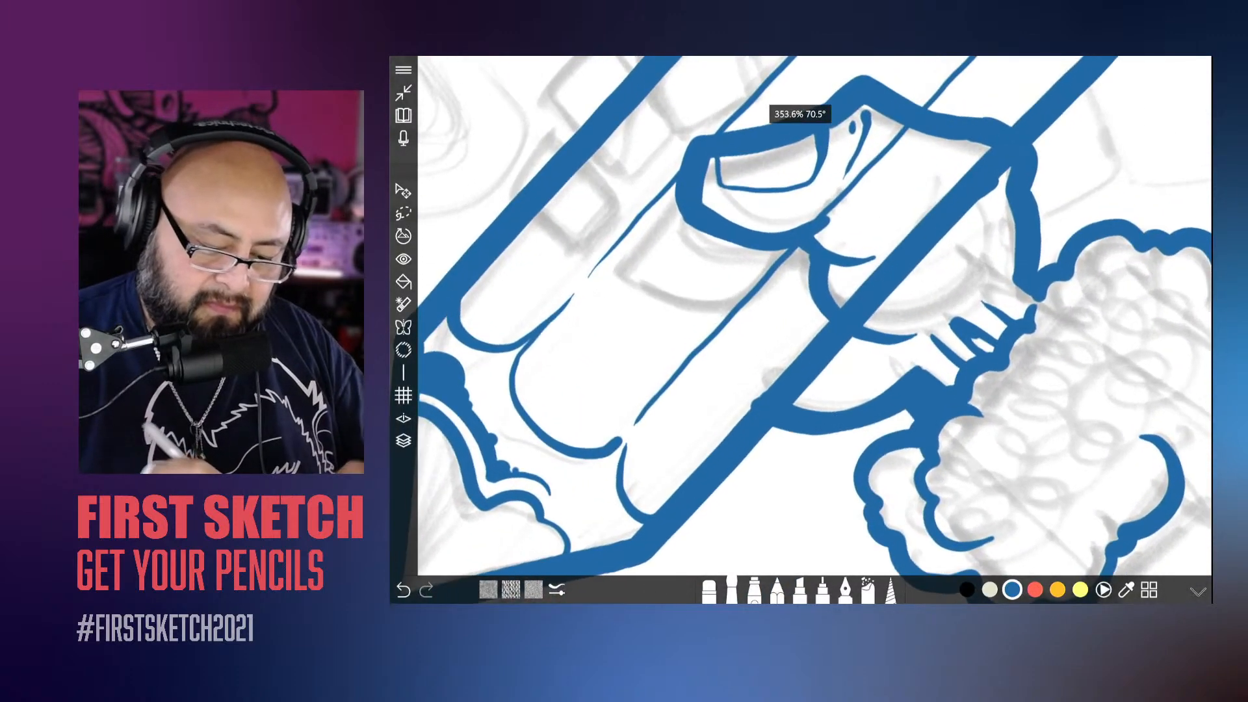
pyautogui.moveTo(822, 312)
pyautogui.mouseDown()
pyautogui.moveTo(754, 384)
pyautogui.moveTo(760, 309)
pyautogui.moveTo(806, 272)
pyautogui.mouseUp()
pyautogui.moveTo(755, 381)
pyautogui.mouseDown()
pyautogui.moveTo(803, 270)
pyautogui.moveTo(794, 280)
pyautogui.moveTo(813, 316)
pyautogui.mouseUp()
pyautogui.click(738, 363)
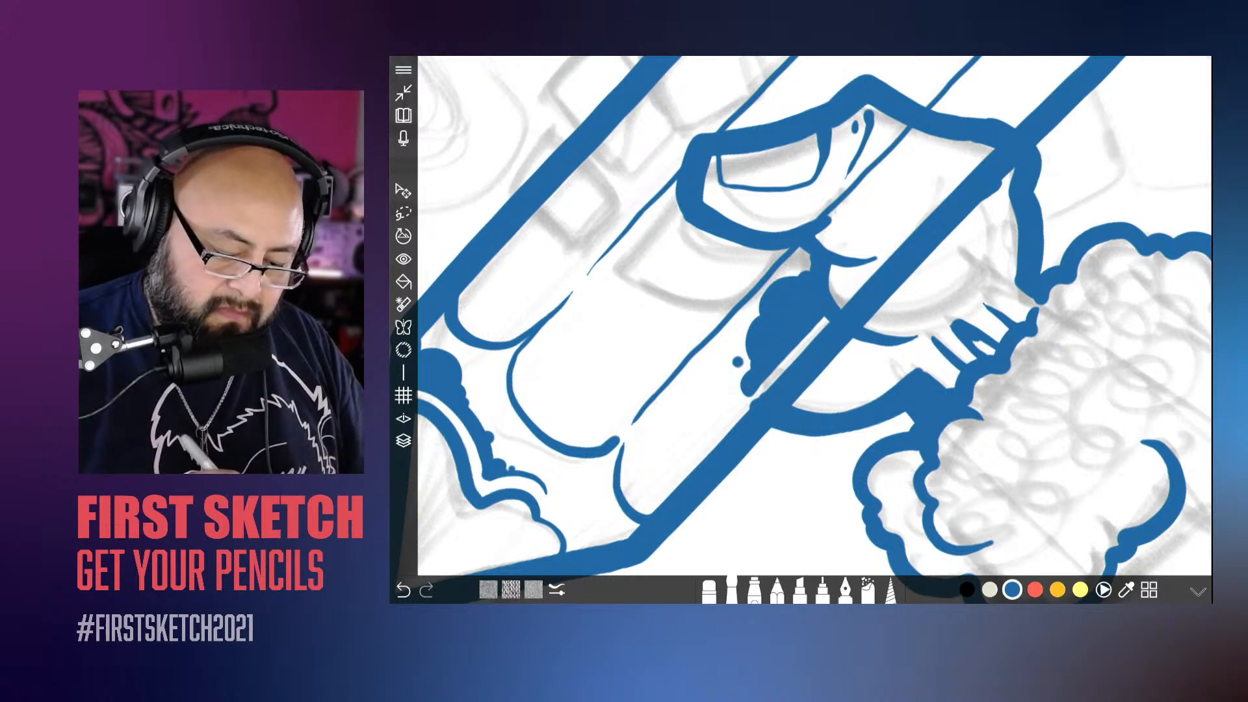
pyautogui.click(731, 403)
pyautogui.click(802, 261)
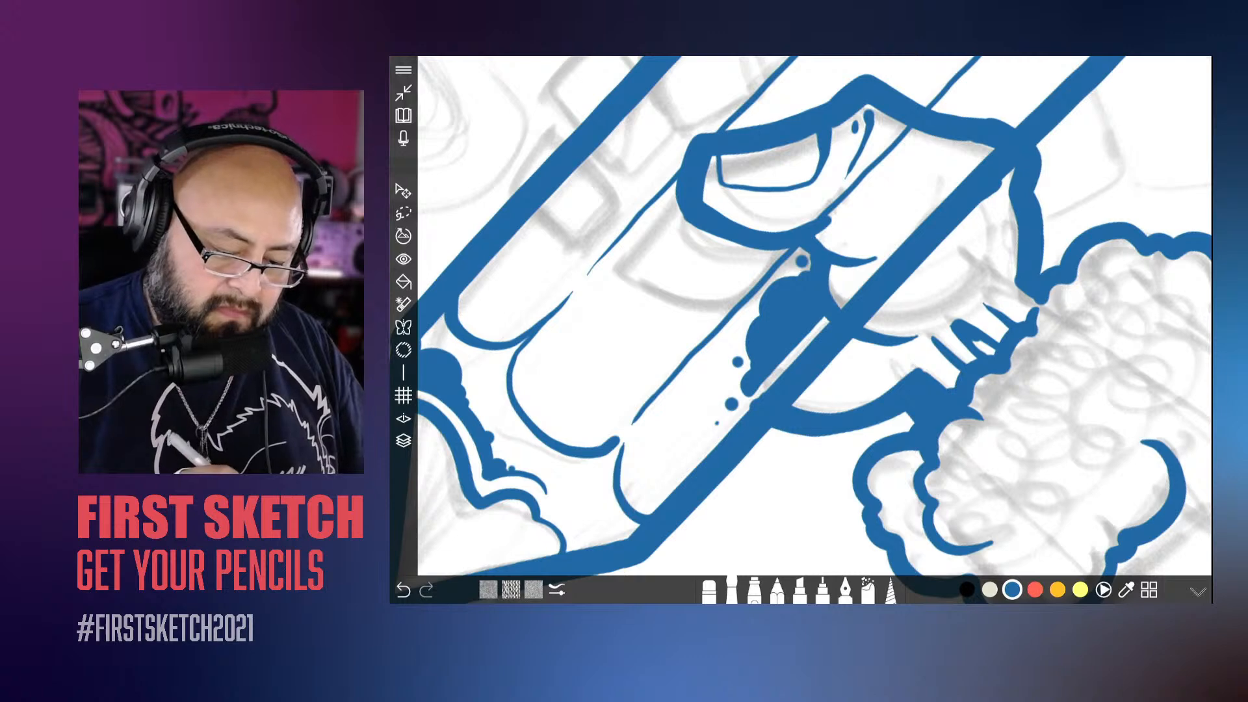
# Step: Ink four tapering hatch lines inside the pencil's point, running from the wavy edge toward the tip
pyautogui.scroll(-5, 815, 315)
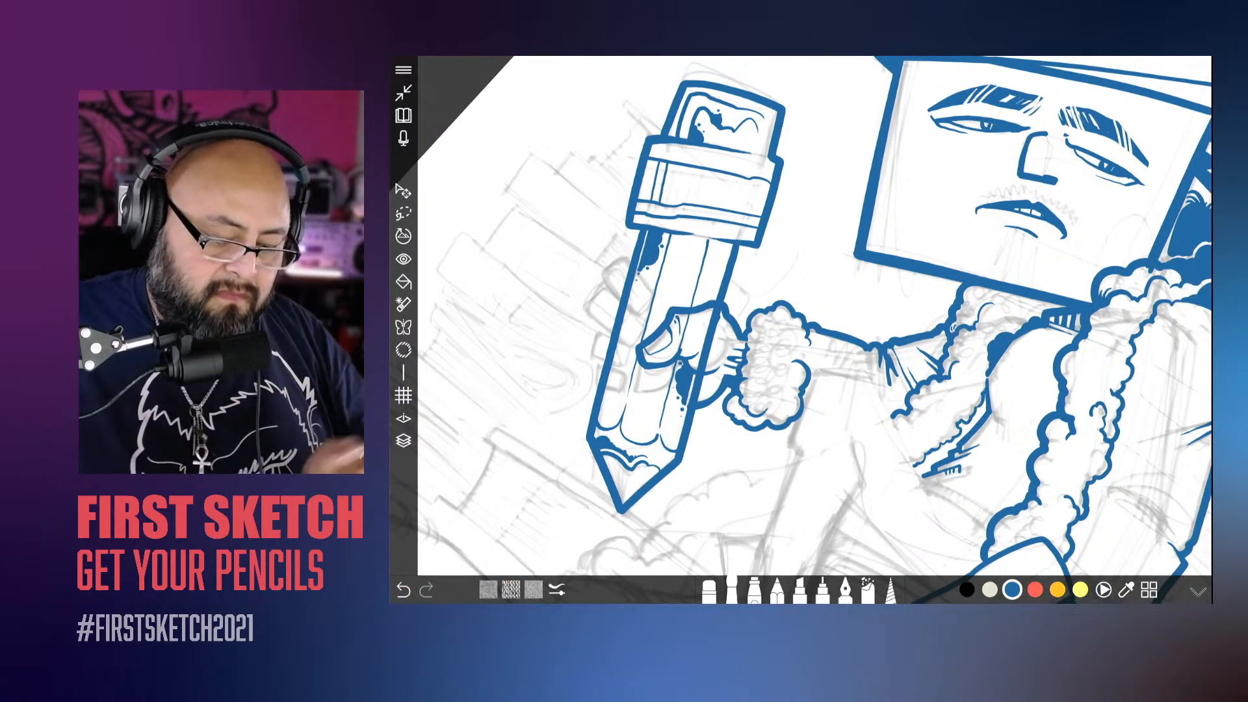
pyautogui.scroll(5, 650, 468)
pyautogui.scroll(2, 815, 315)
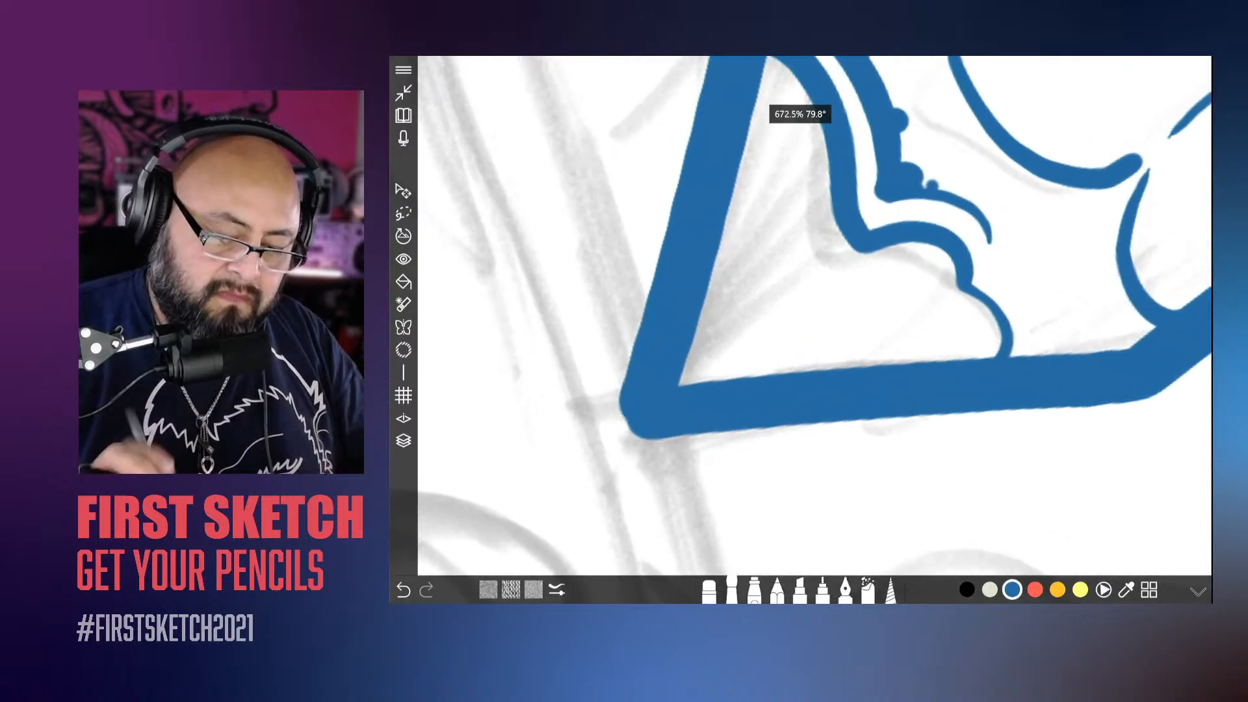
pyautogui.moveTo(806, 289); pyautogui.dragTo(684, 409)
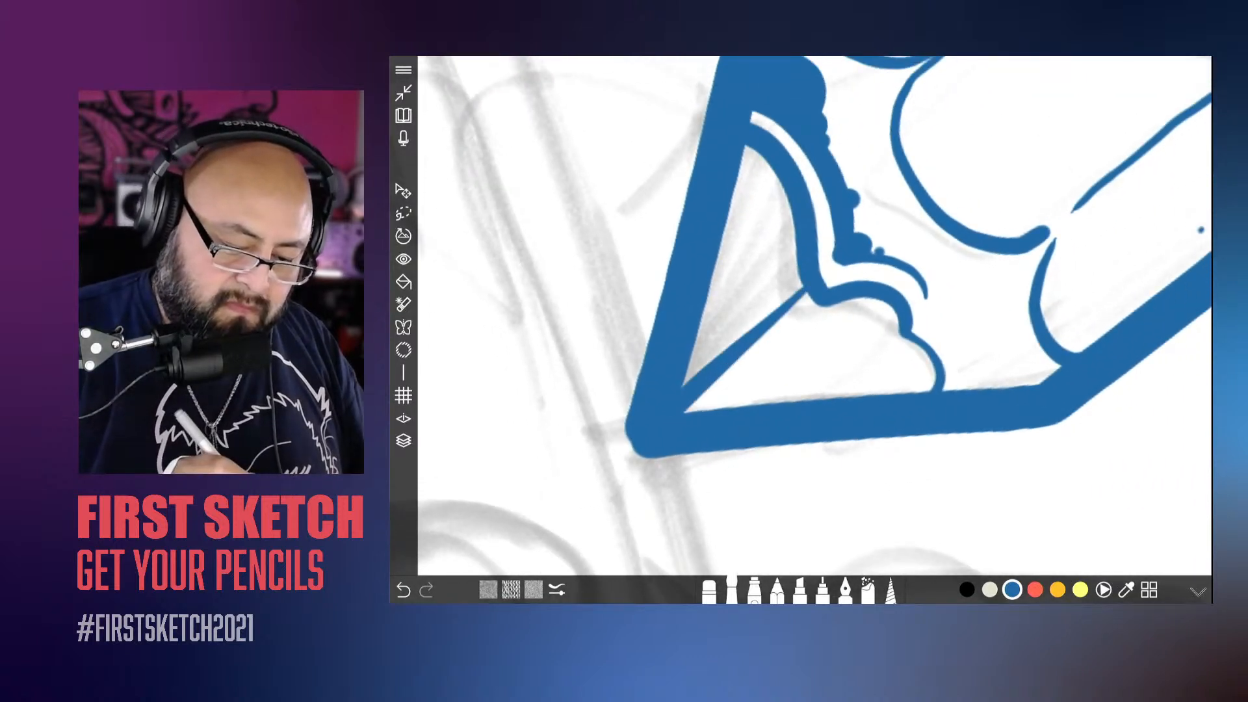
pyautogui.moveTo(798, 243); pyautogui.dragTo(686, 380)
pyautogui.moveTo(784, 203); pyautogui.dragTo(691, 361)
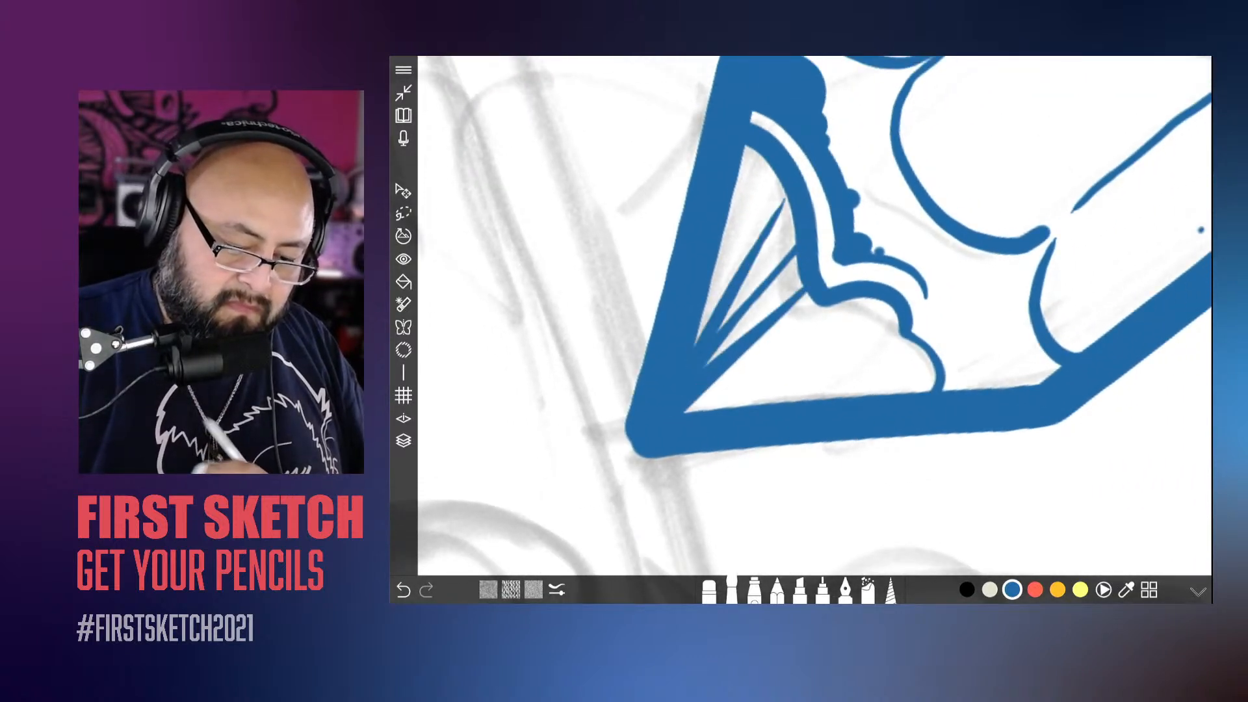
pyautogui.moveTo(767, 154); pyautogui.dragTo(693, 348)
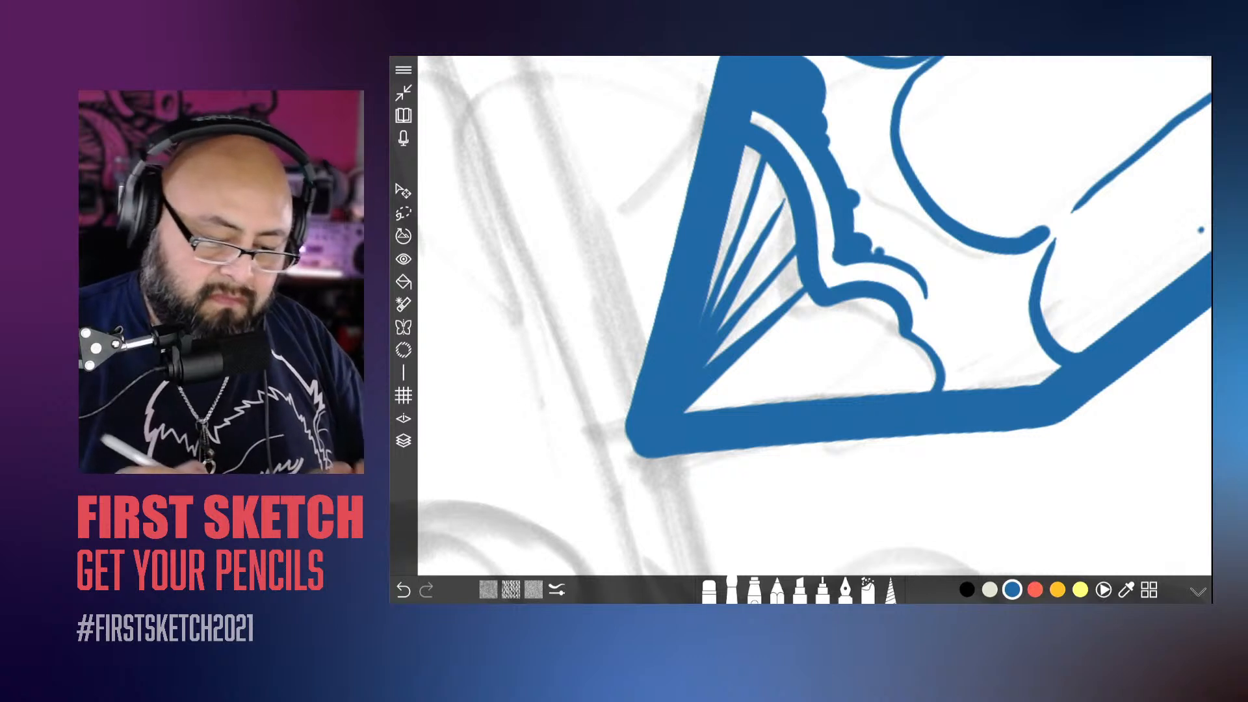
# Step: Undo the outermost hatch line in the pencil's point and redraw it shorter, undoing one attempt in between
pyautogui.scroll(3, 813, 319)
pyautogui.hotkey('ctrl', 'z')
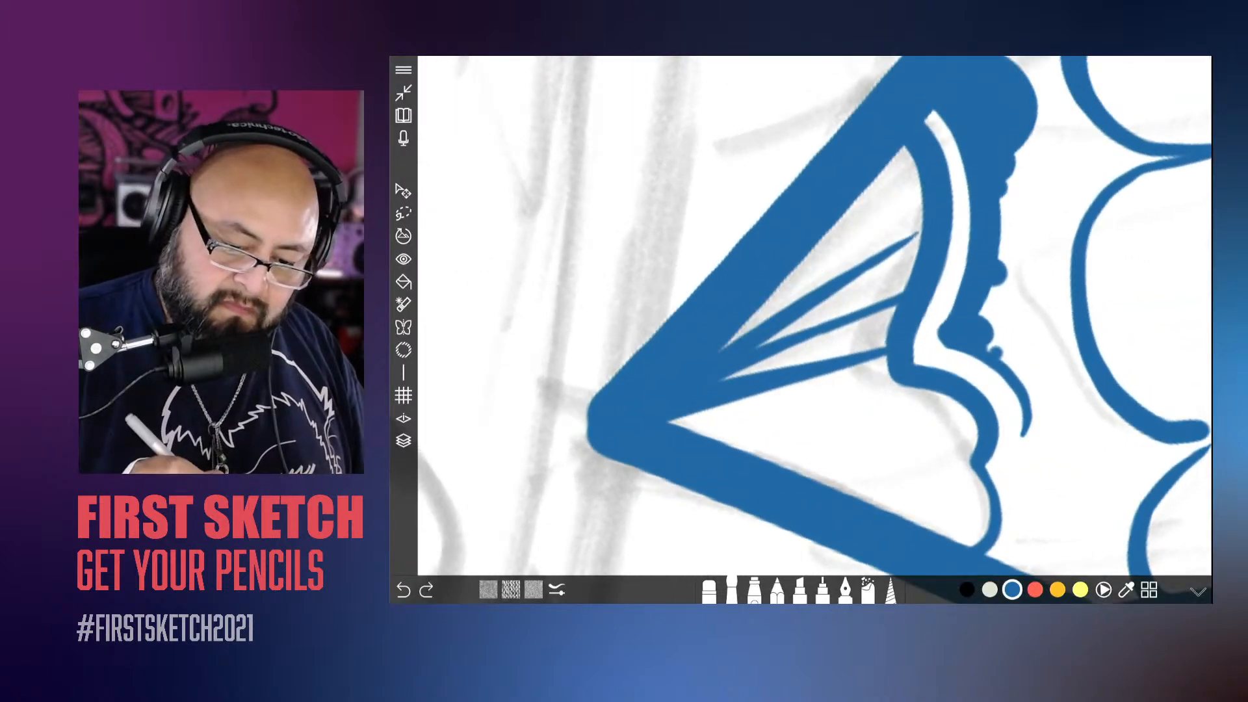
pyautogui.moveTo(872, 220); pyautogui.dragTo(719, 351)
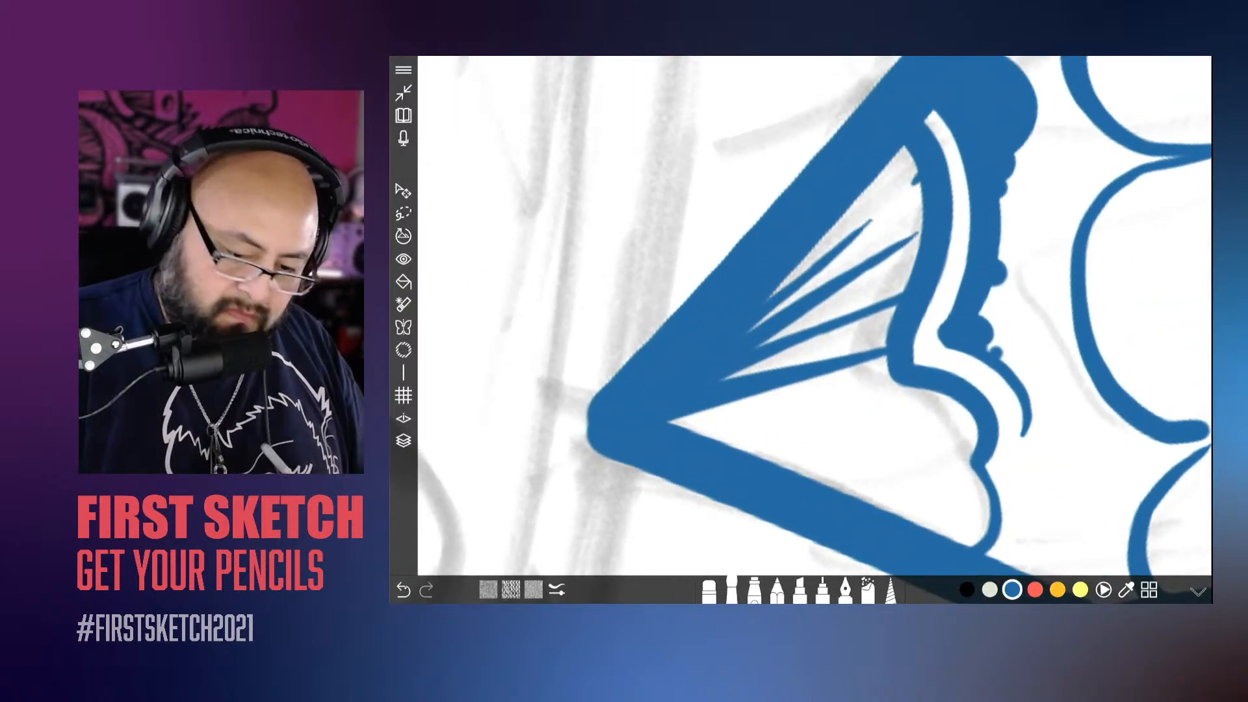
pyautogui.hotkey('ctrl', 'z')
pyautogui.moveTo(876, 212); pyautogui.dragTo(720, 352)
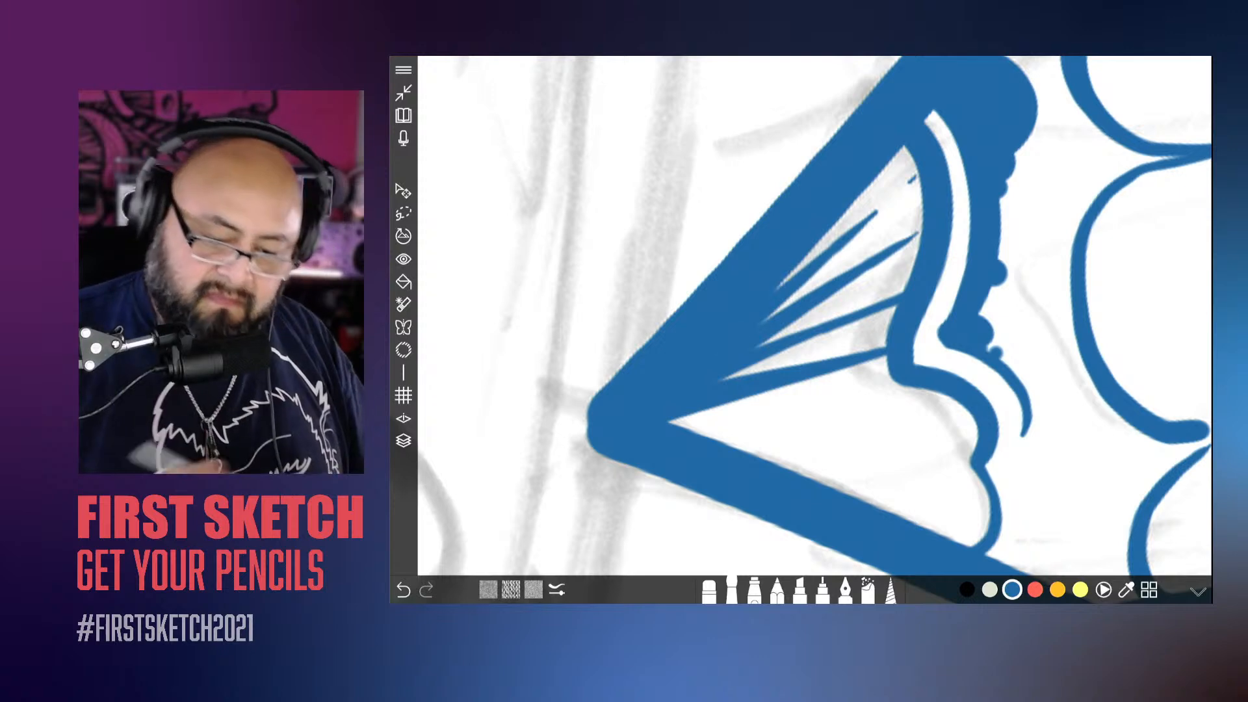
# Step: Erase the stretch of the pencil's thick outline that crosses the gripping hand, undoing and redoing the erasure to compare
pyautogui.scroll(-5, 715, 348)
pyautogui.scroll(-5, 704, 362)
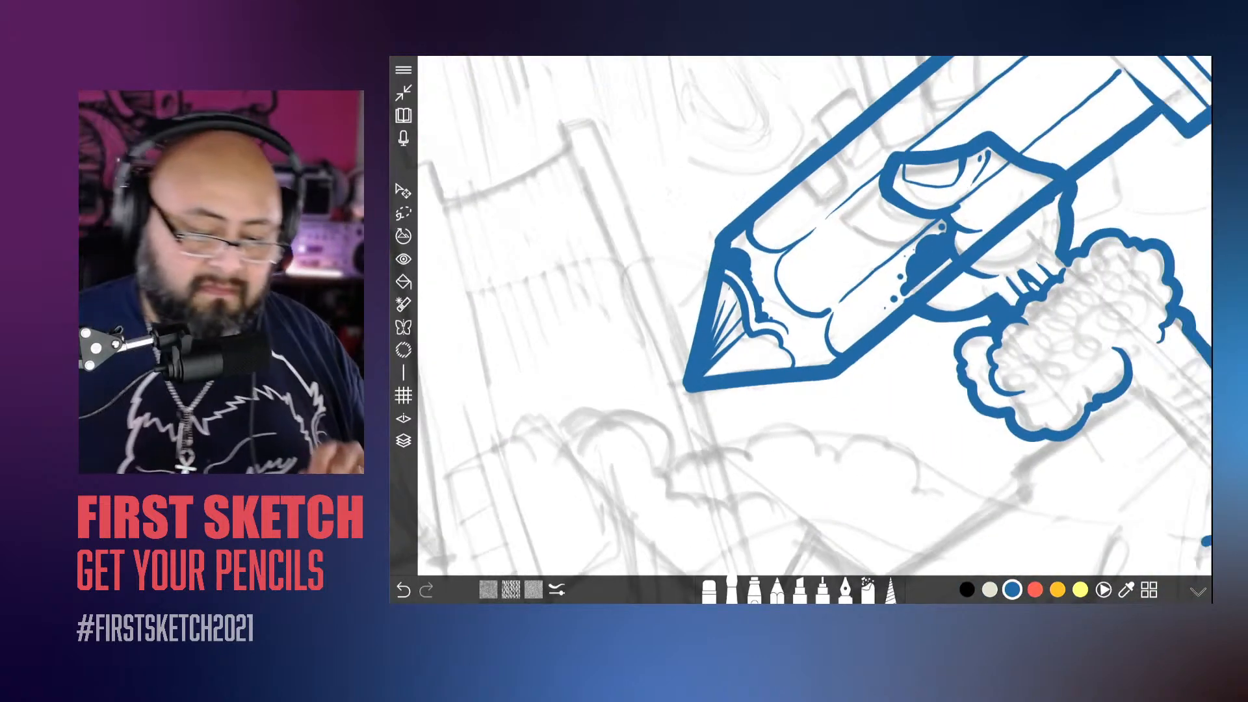
pyautogui.scroll(-10, 815, 316)
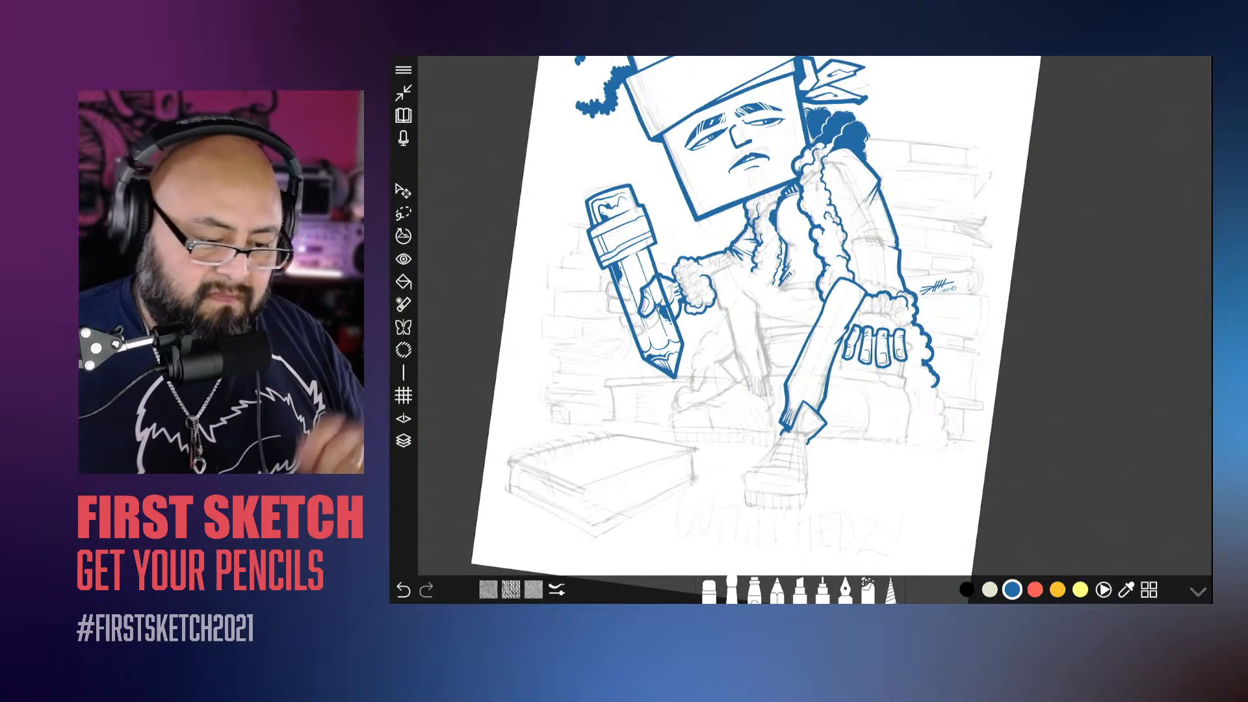
pyautogui.scroll(5, 812, 325)
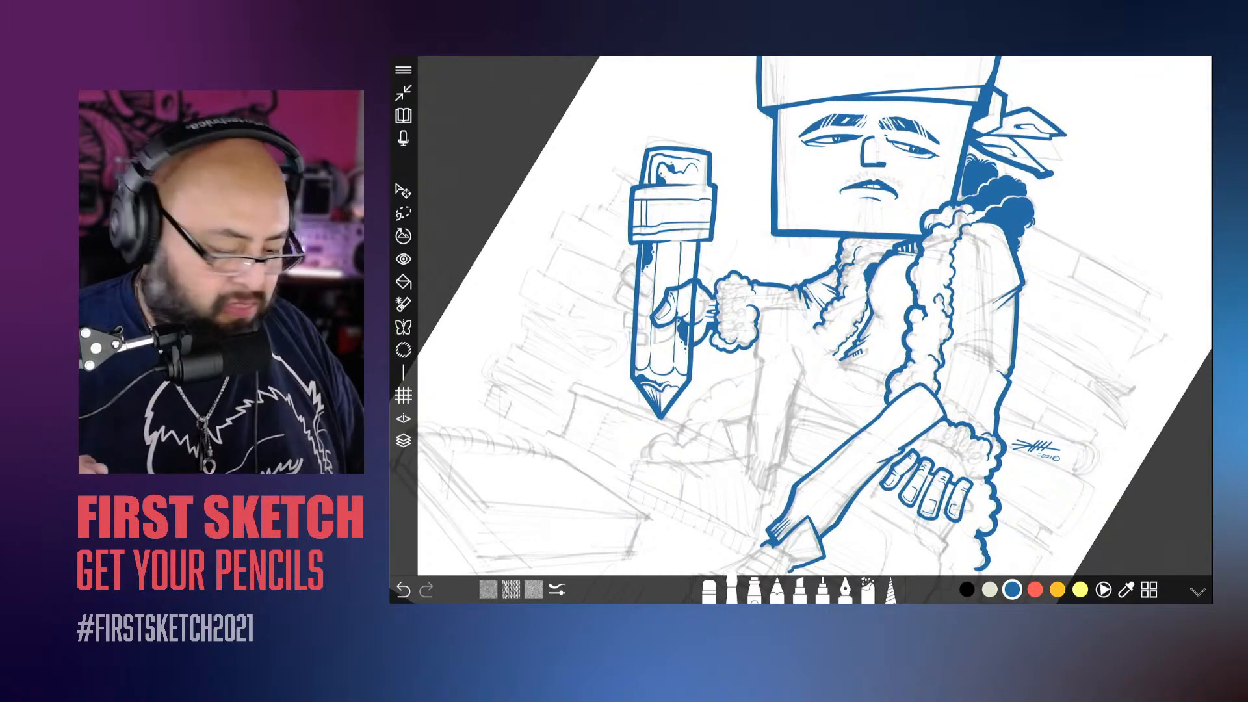
pyautogui.click(404, 441)
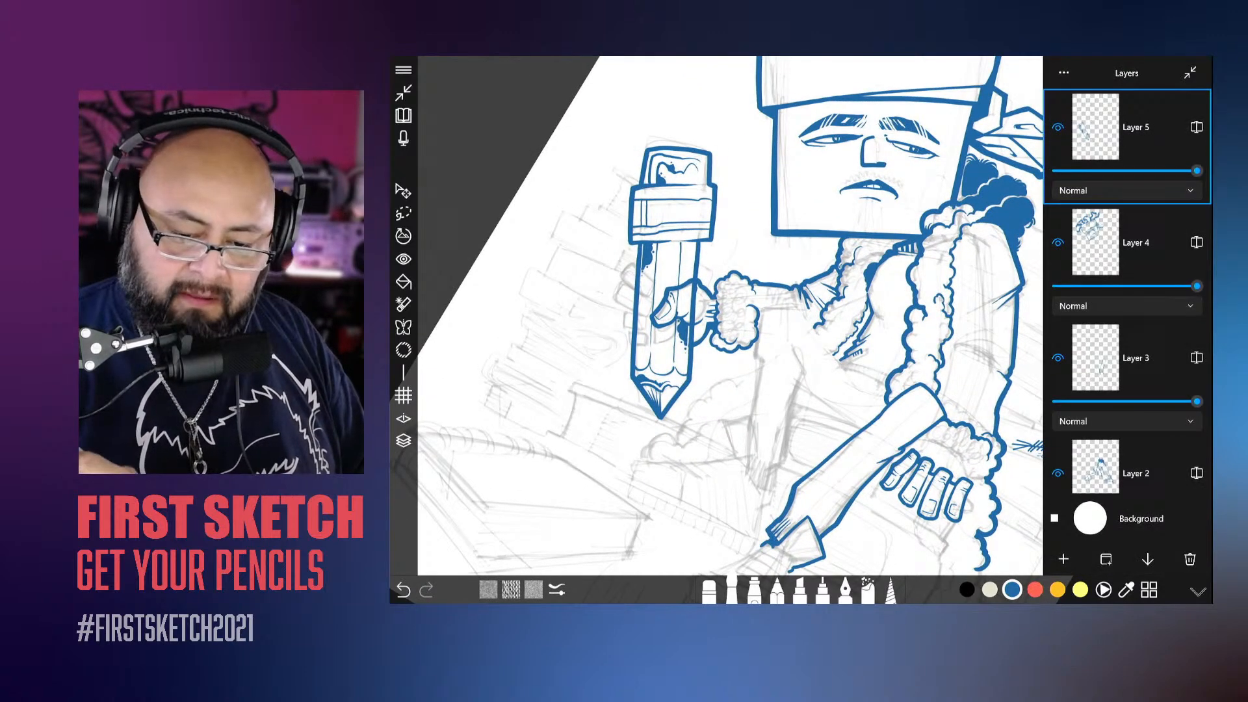
pyautogui.click(404, 441)
pyautogui.click(709, 590)
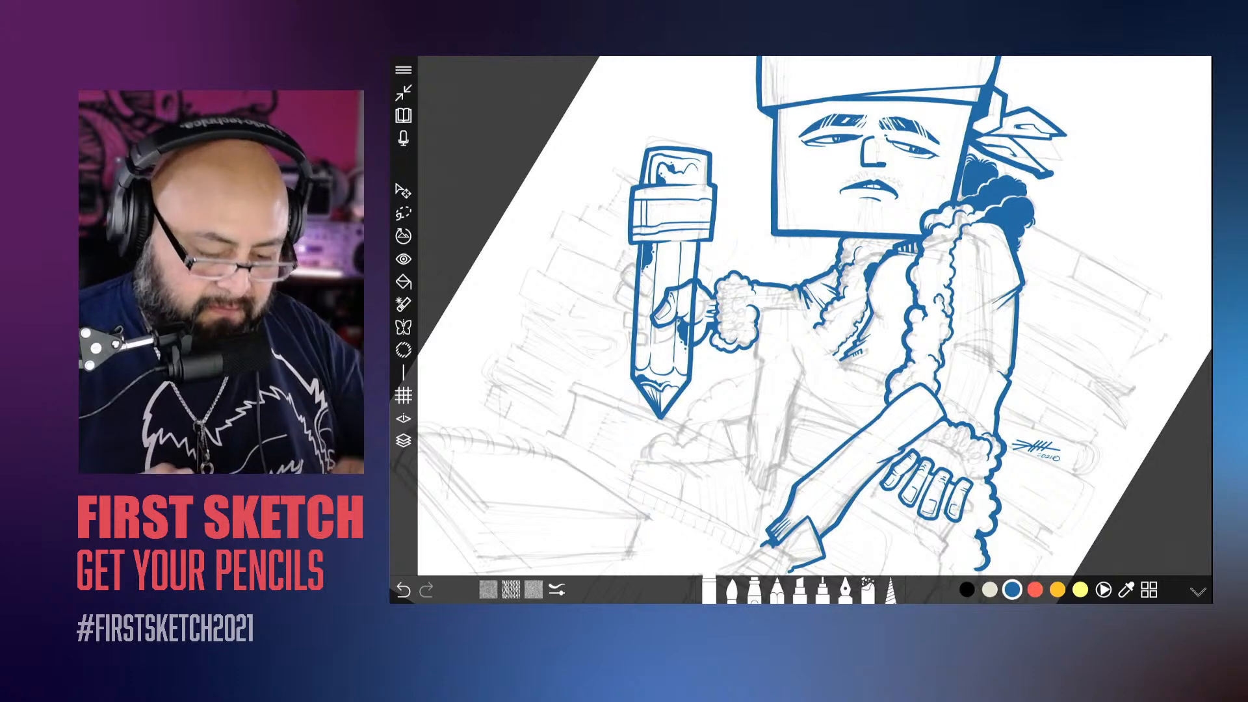
pyautogui.scroll(5, 748, 325)
pyautogui.moveTo(743, 264)
pyautogui.mouseDown()
pyautogui.moveTo(712, 226)
pyautogui.moveTo(755, 277)
pyautogui.moveTo(720, 303)
pyautogui.moveTo(781, 305)
pyautogui.moveTo(751, 270)
pyautogui.mouseUp()
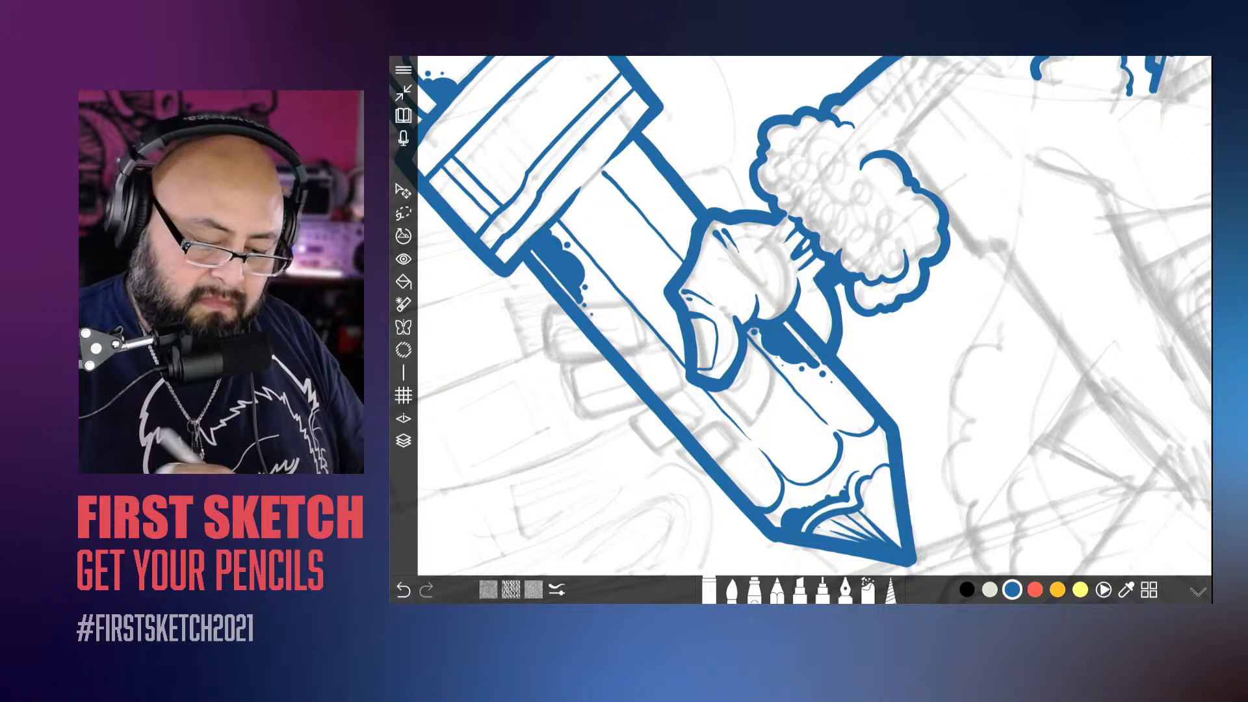
pyautogui.hotkey('ctrl', 'z')
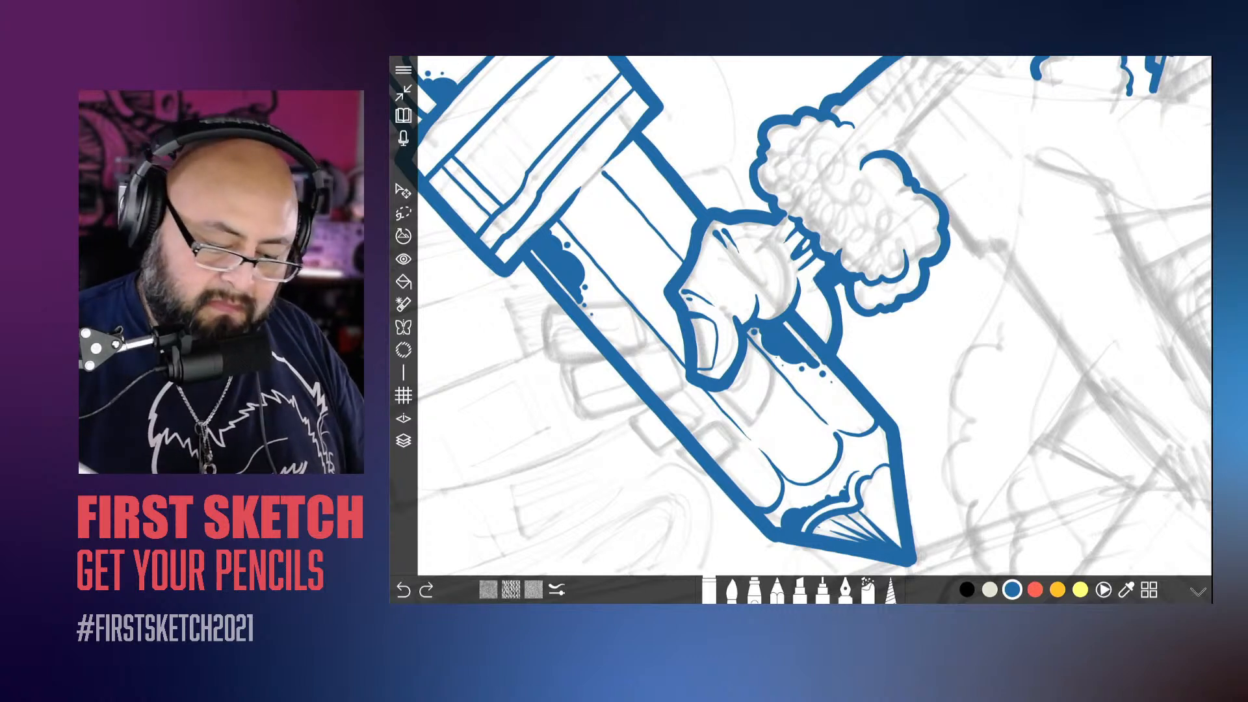
pyautogui.hotkey('ctrl', 'z')
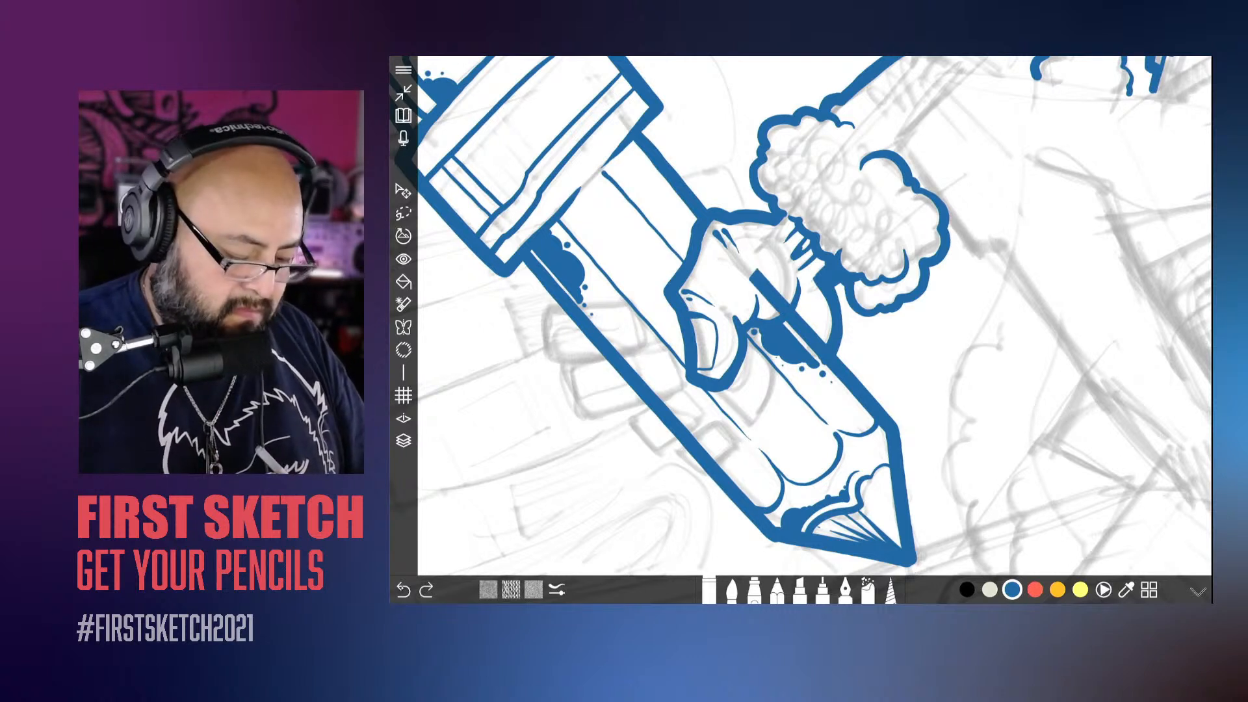
pyautogui.hotkey('ctrl', 'y')
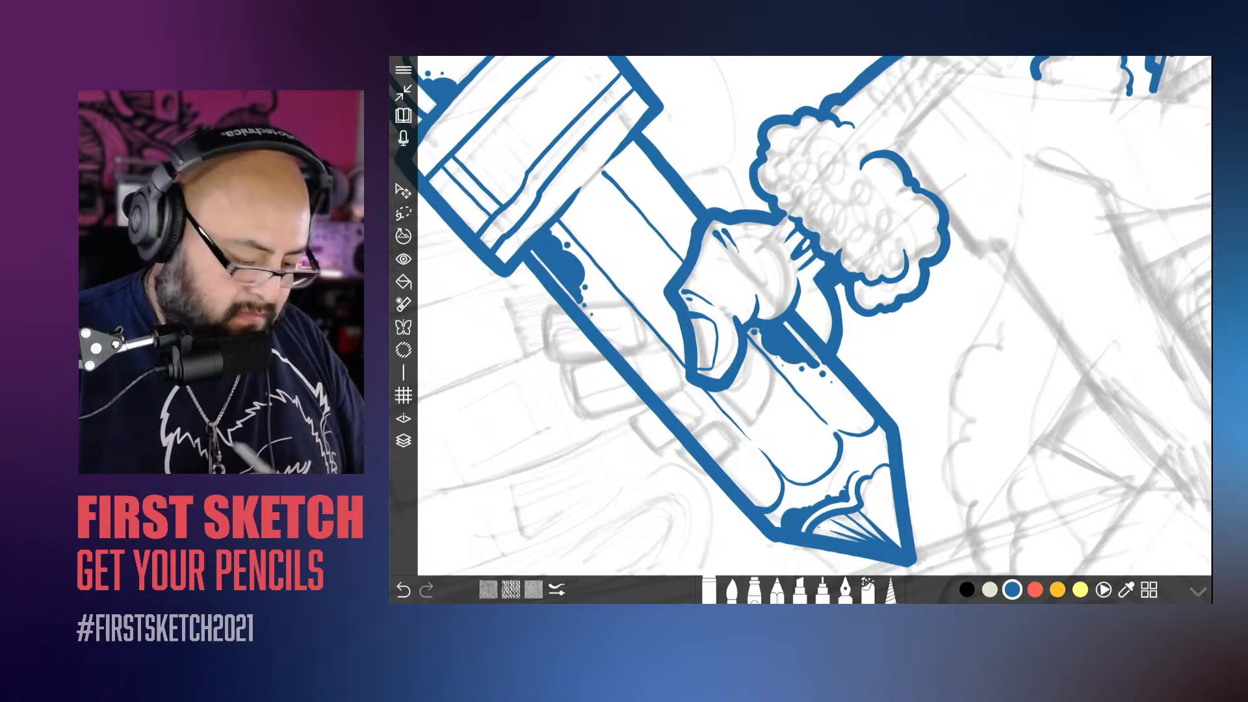
# Step: Make Layer 2 active and clean up the outline around the thumb tip with the eraser
pyautogui.click(404, 441)
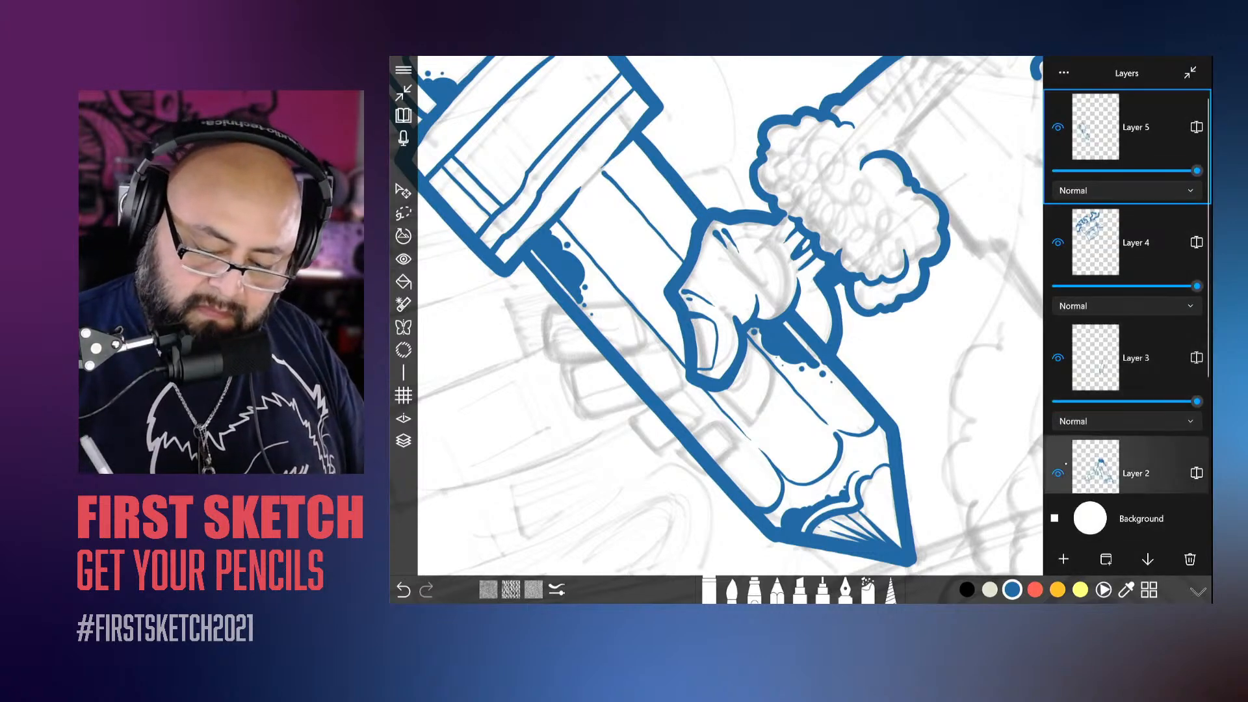
pyautogui.click(1136, 467)
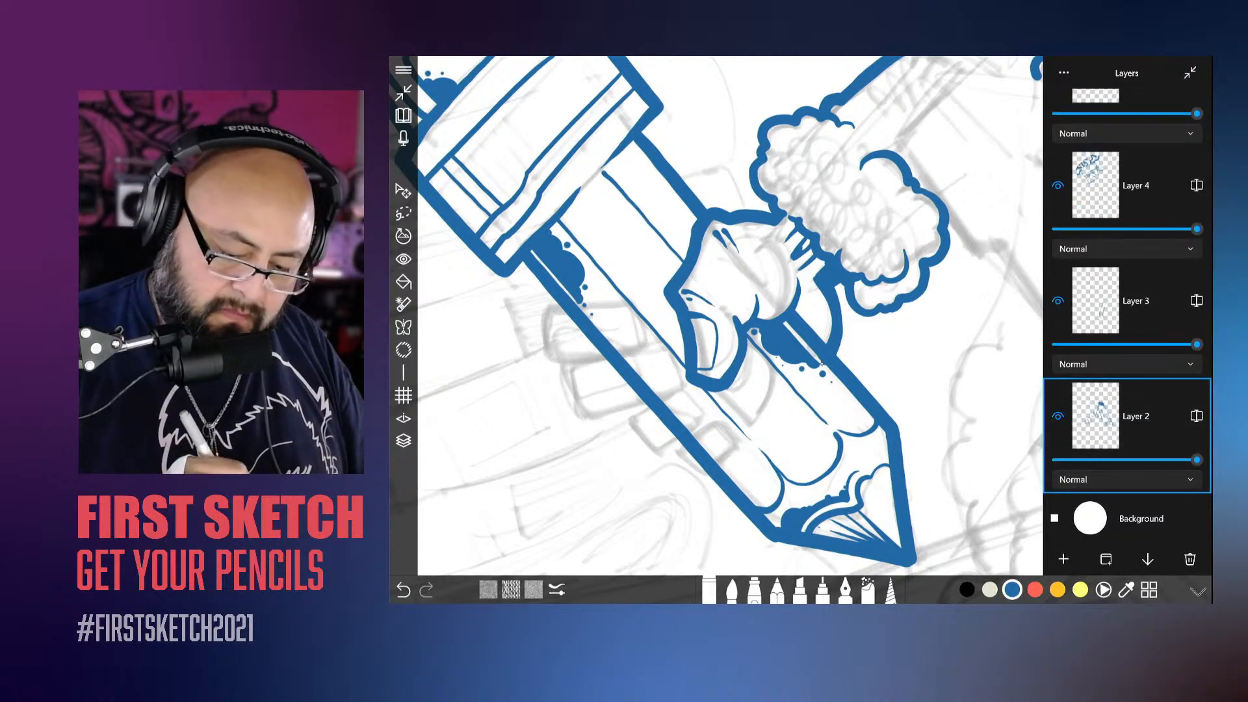
pyautogui.click(404, 441)
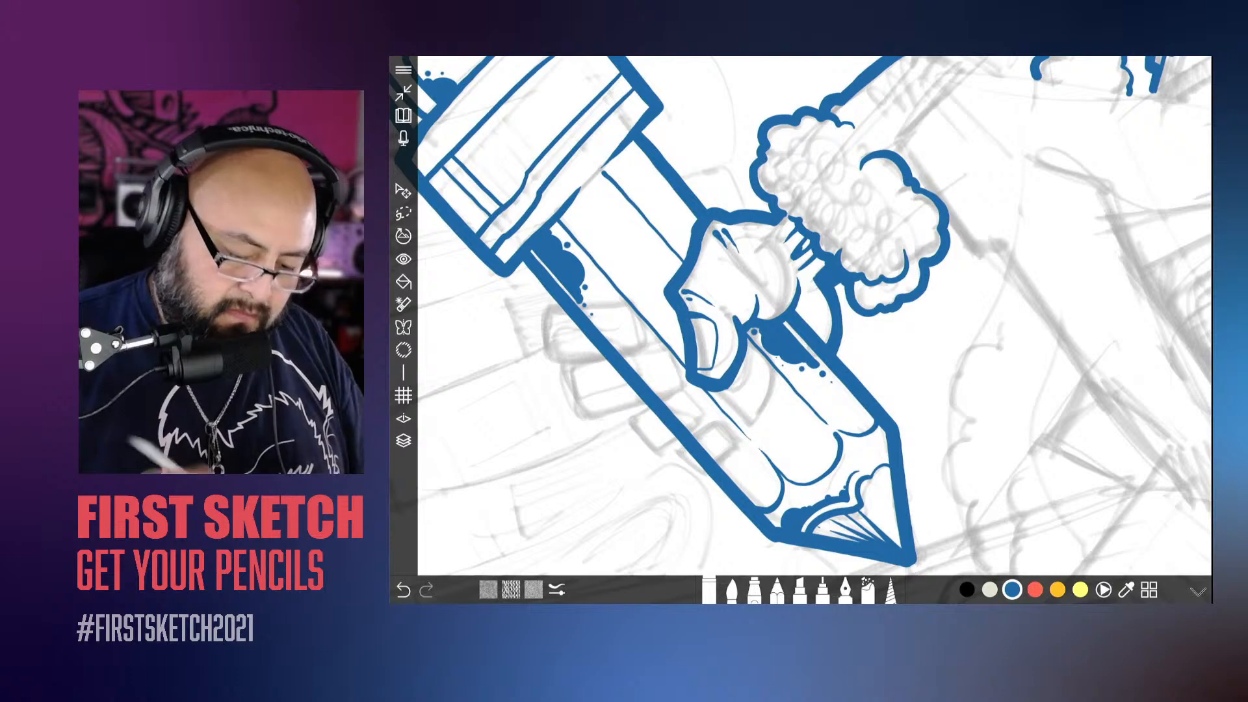
pyautogui.scroll(5, 801, 316)
pyautogui.moveTo(789, 318); pyautogui.dragTo(739, 375)
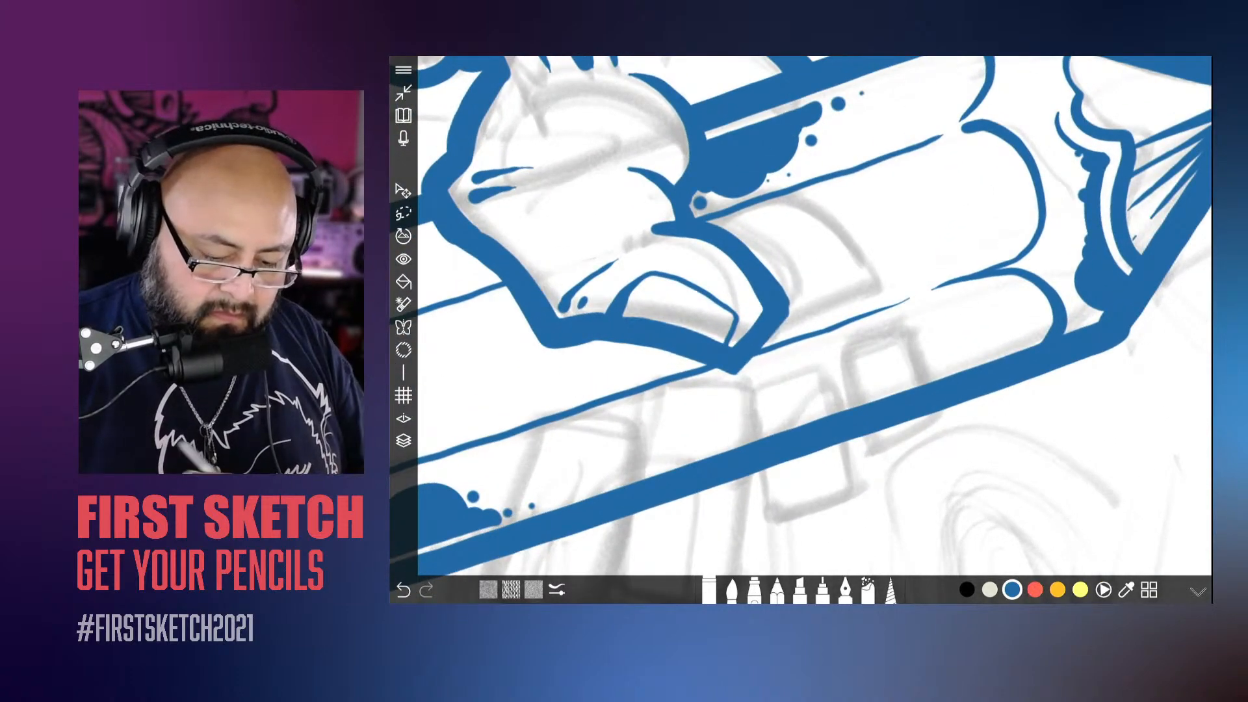
pyautogui.scroll(-10, 801, 316)
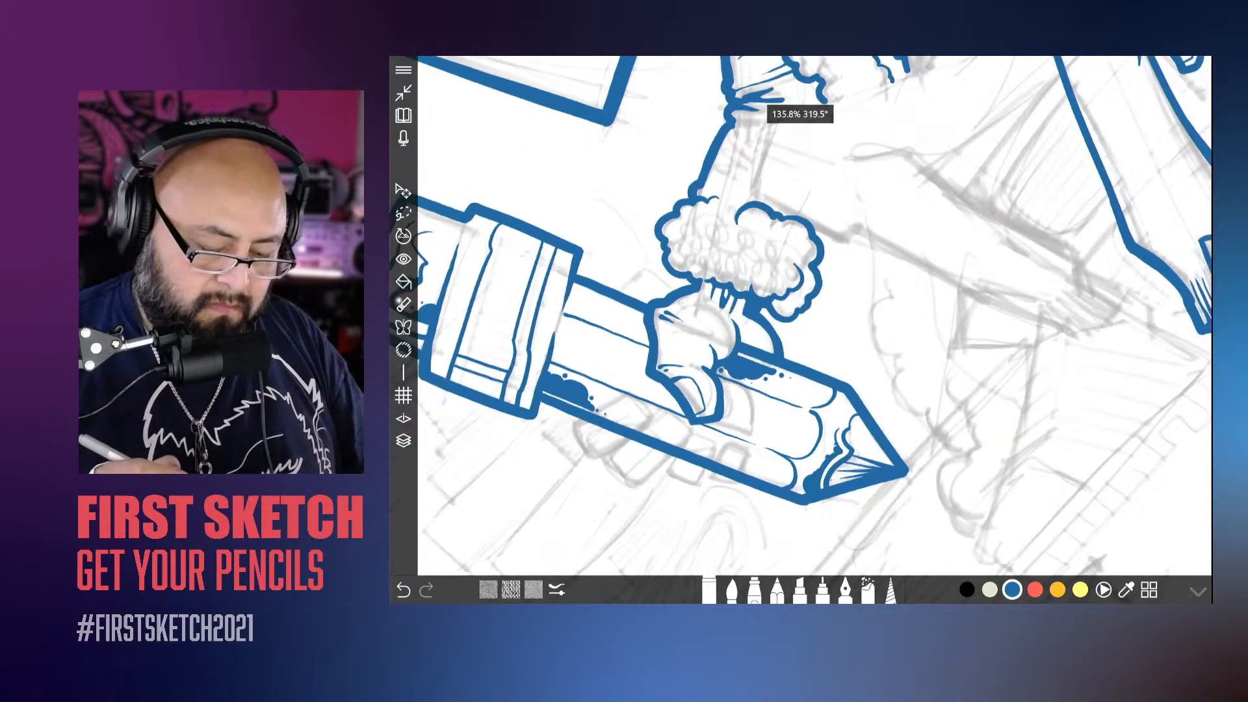
pyautogui.scroll(4, 801, 316)
# Step: Try a short brush stroke on the pencil body below the metal band, undo it, and make the brush thicker
pyautogui.click(732, 591)
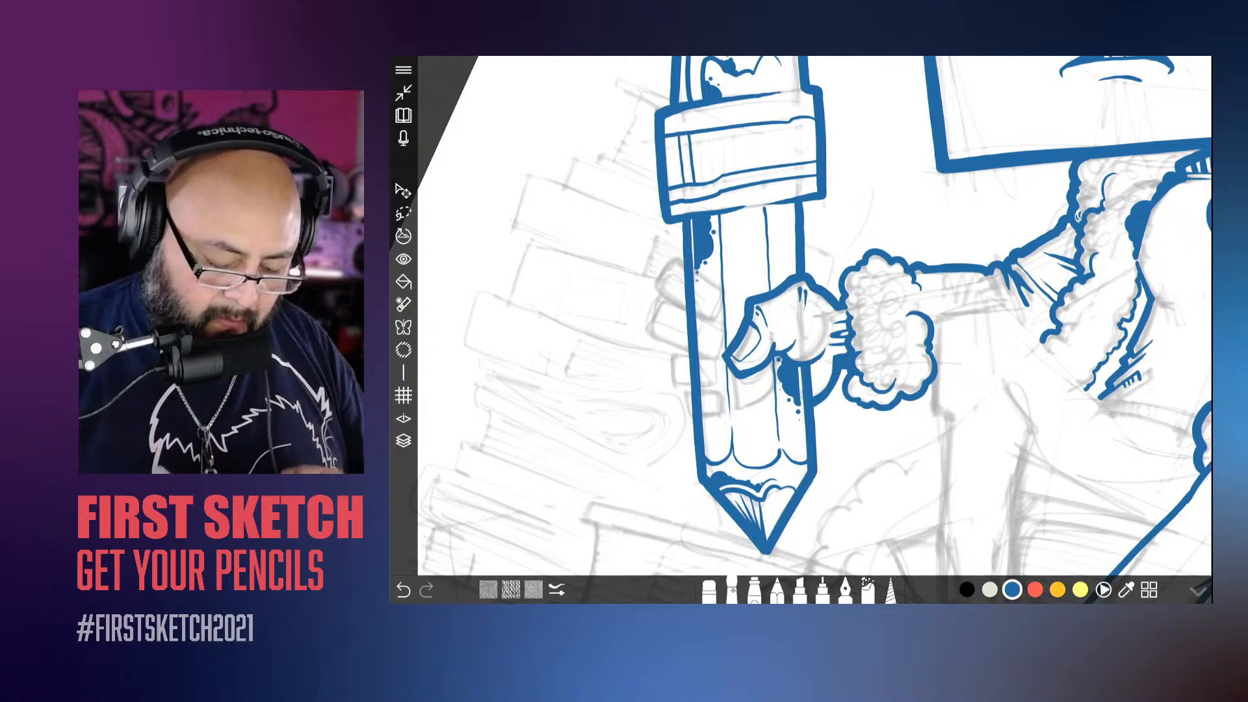
pyautogui.scroll(5, 802, 316)
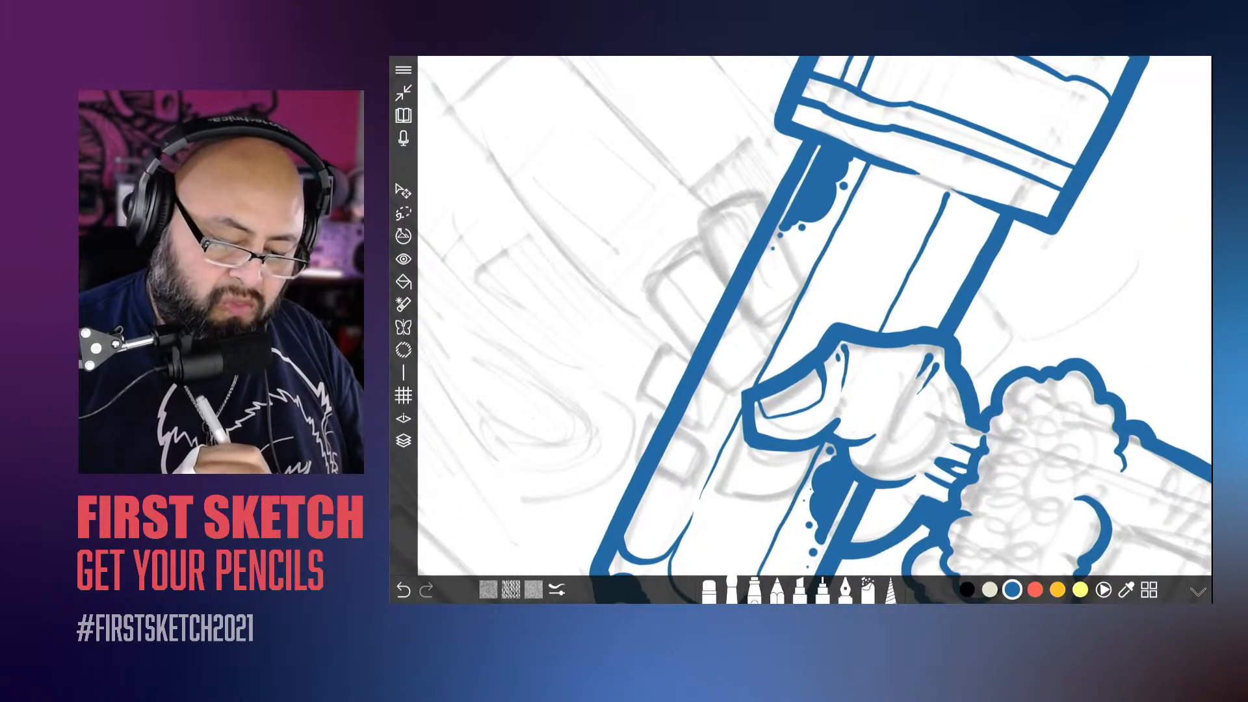
pyautogui.moveTo(805, 288)
pyautogui.mouseDown()
pyautogui.moveTo(777, 228)
pyautogui.moveTo(735, 192)
pyautogui.moveTo(741, 312)
pyautogui.moveTo(802, 294)
pyautogui.mouseUp()
pyautogui.click(413, 586)
pyautogui.click(413, 585)
pyautogui.click(556, 590)
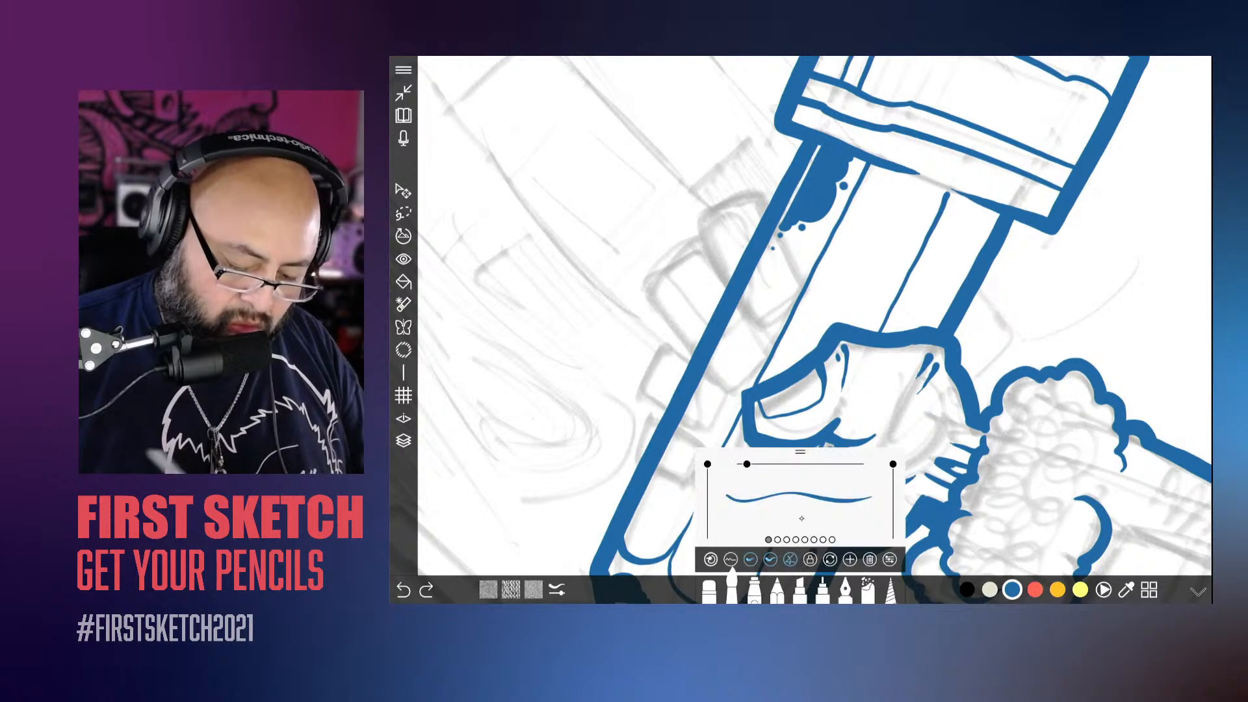
pyautogui.moveTo(813, 498); pyautogui.dragTo(841, 499)
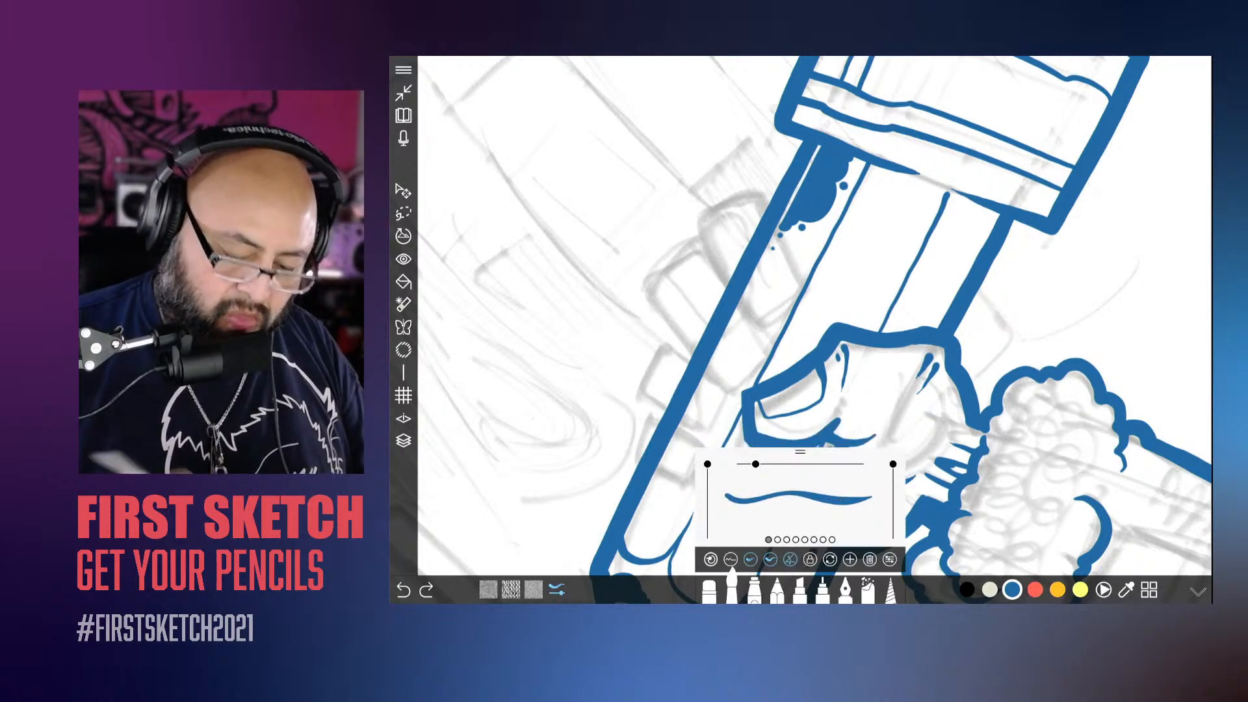
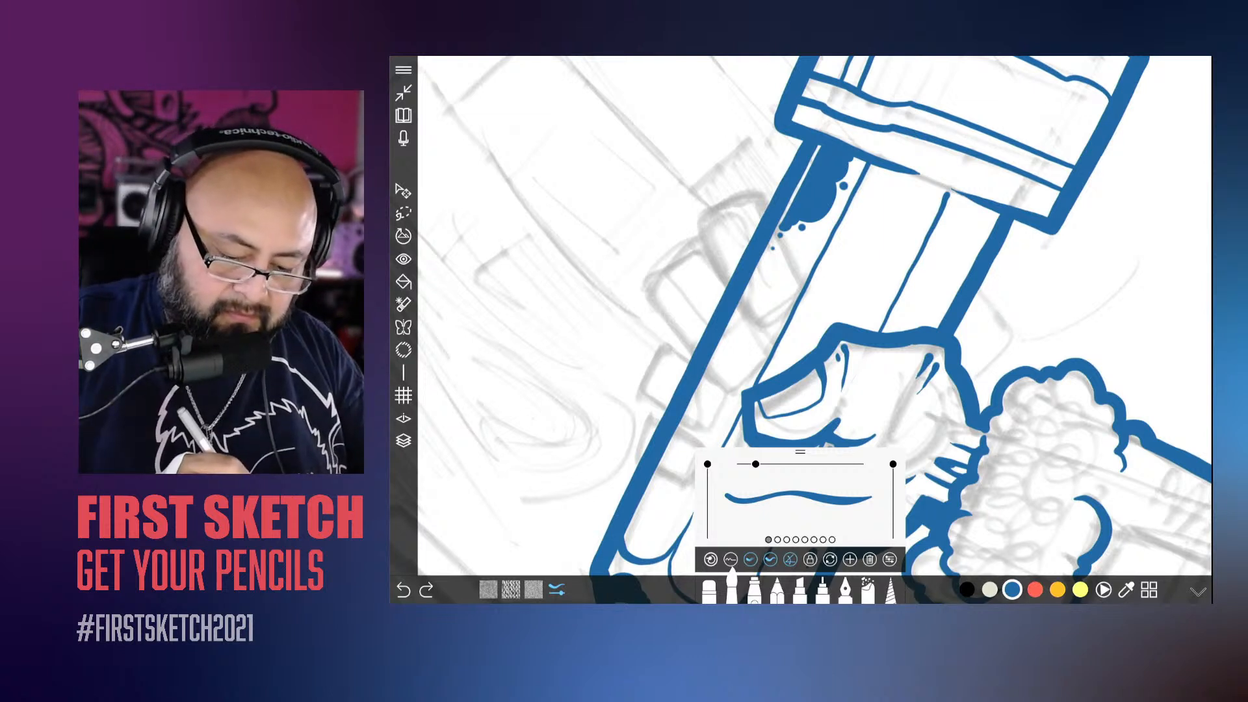
# Step: Ink thick outlines of the four fingers wrapping around the giant pencil's body, following the sketch
pyautogui.moveTo(756, 184)
pyautogui.mouseDown()
pyautogui.moveTo(806, 288)
pyautogui.moveTo(758, 329)
pyautogui.moveTo(712, 260)
pyautogui.moveTo(699, 212)
pyautogui.moveTo(753, 194)
pyautogui.mouseUp()
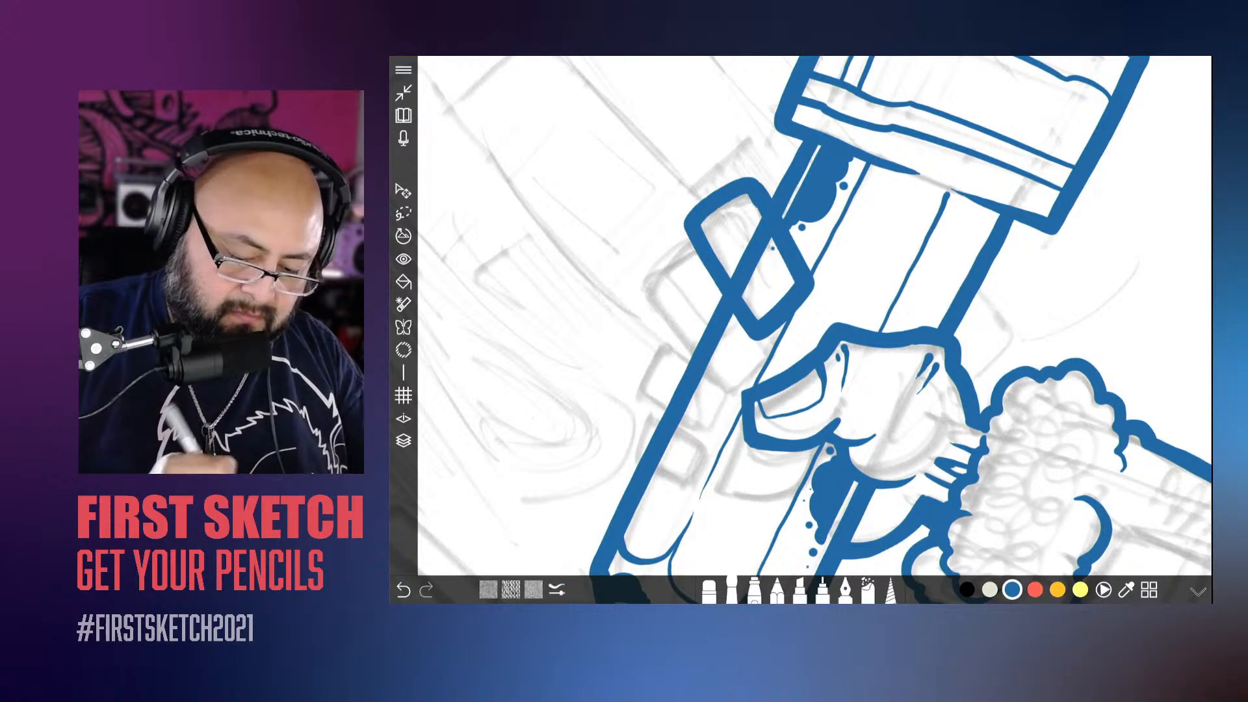
pyautogui.moveTo(715, 286)
pyautogui.mouseDown()
pyautogui.moveTo(680, 233)
pyautogui.moveTo(673, 354)
pyautogui.moveTo(764, 341)
pyautogui.moveTo(715, 286)
pyautogui.mouseUp()
pyautogui.moveTo(845, 390)
pyautogui.mouseDown()
pyautogui.moveTo(838, 315)
pyautogui.moveTo(939, 319)
pyautogui.mouseUp()
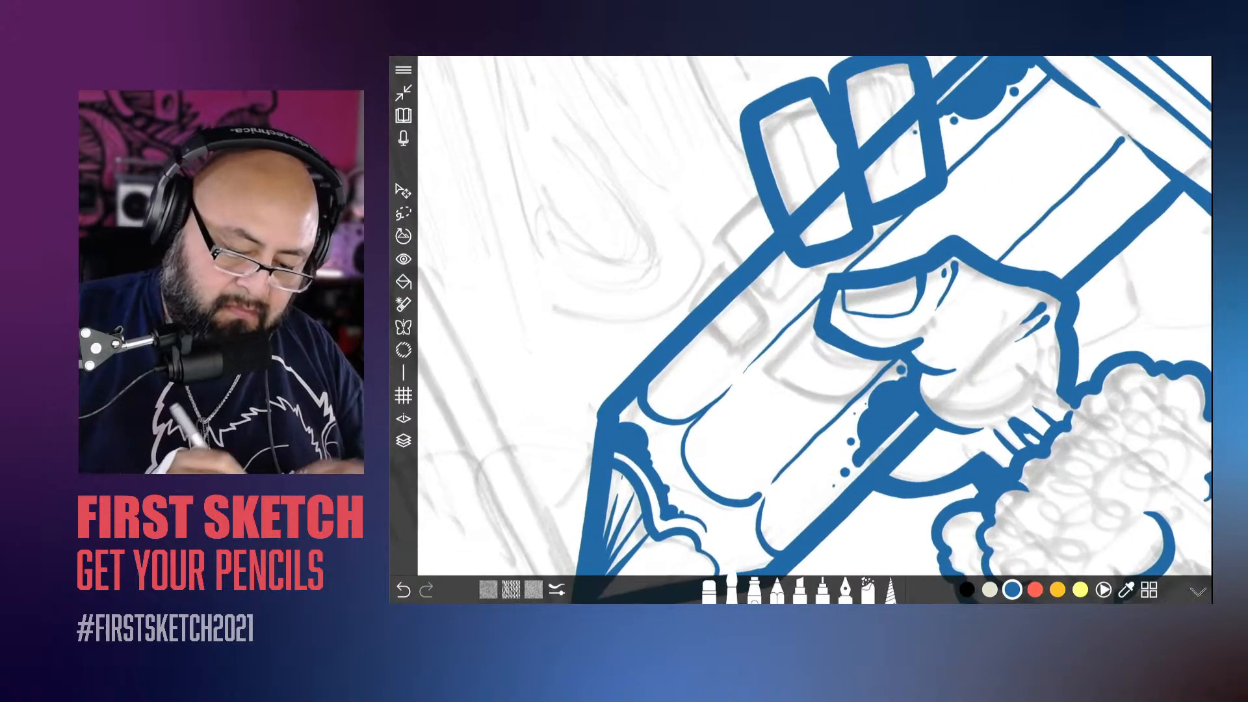
pyautogui.moveTo(767, 165)
pyautogui.mouseDown()
pyautogui.moveTo(689, 215)
pyautogui.moveTo(774, 315)
pyautogui.moveTo(803, 260)
pyautogui.mouseUp()
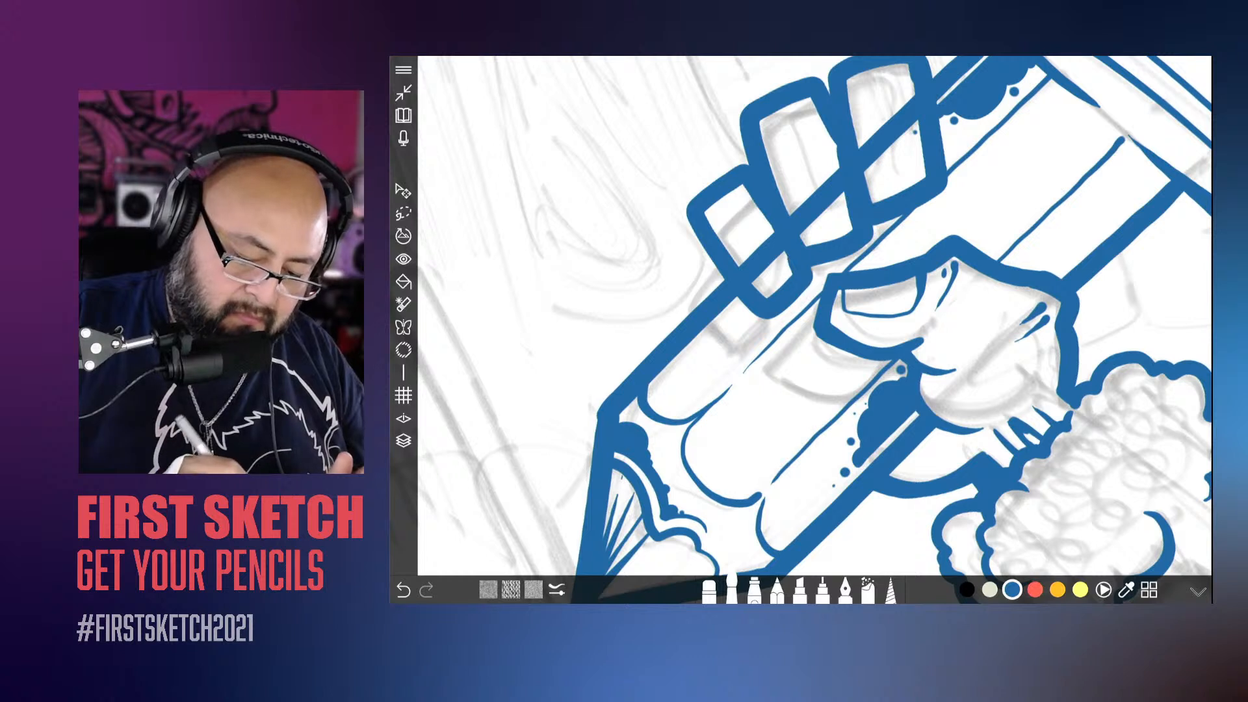
pyautogui.moveTo(721, 247)
pyautogui.mouseDown()
pyautogui.moveTo(701, 259)
pyautogui.moveTo(709, 364)
pyautogui.moveTo(754, 305)
pyautogui.mouseUp()
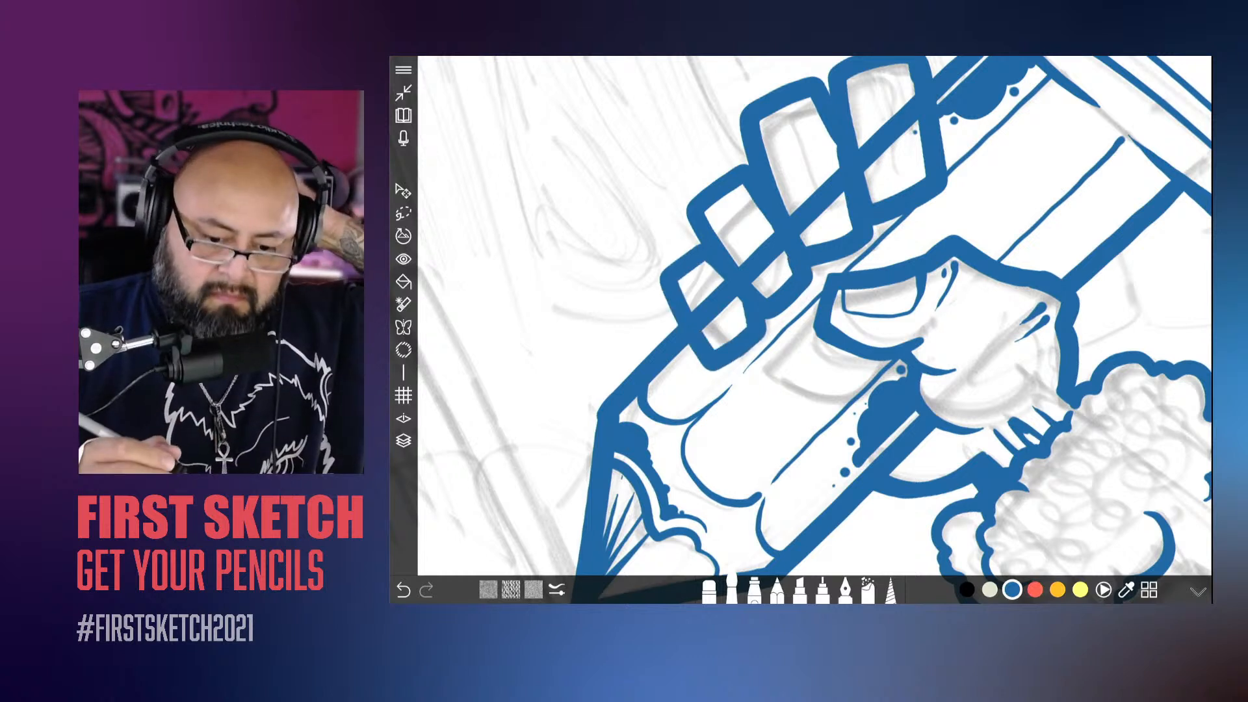
# Step: Thin the brush and draw the nails on the four gripping fingers, undoing and redrawing the lowest finger's nail line
pyautogui.scroll(-5, 815, 316)
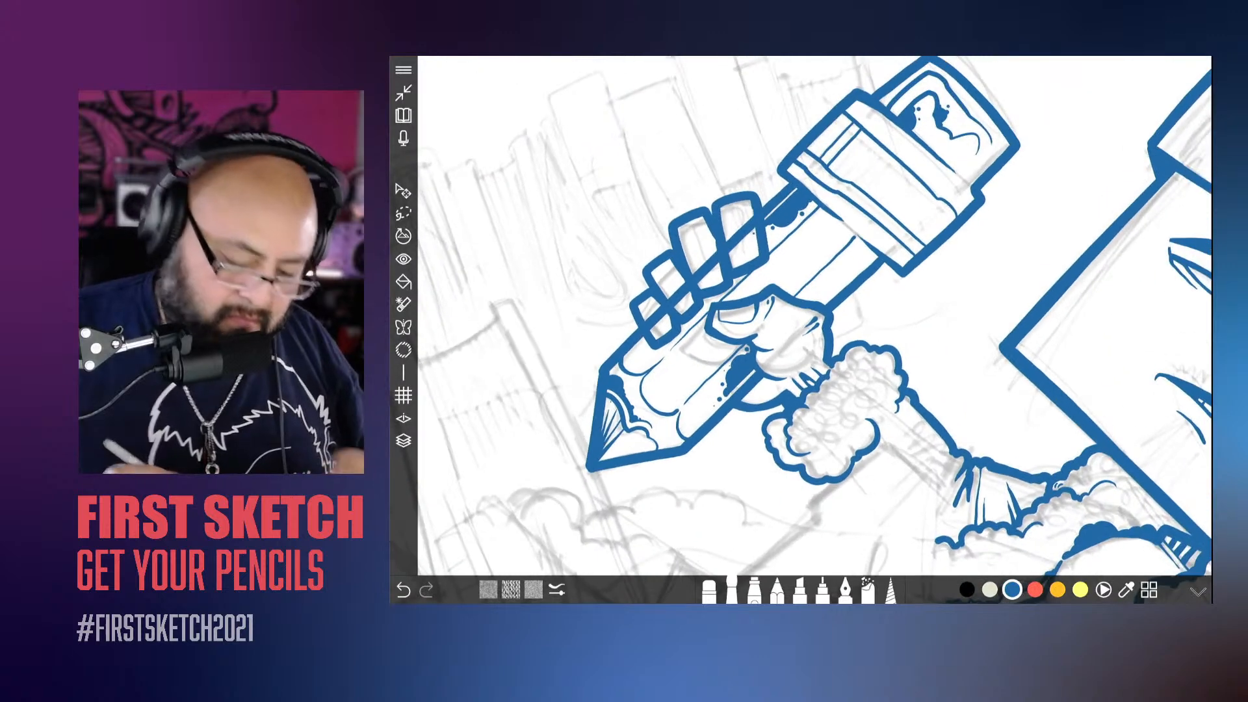
pyautogui.click(732, 585)
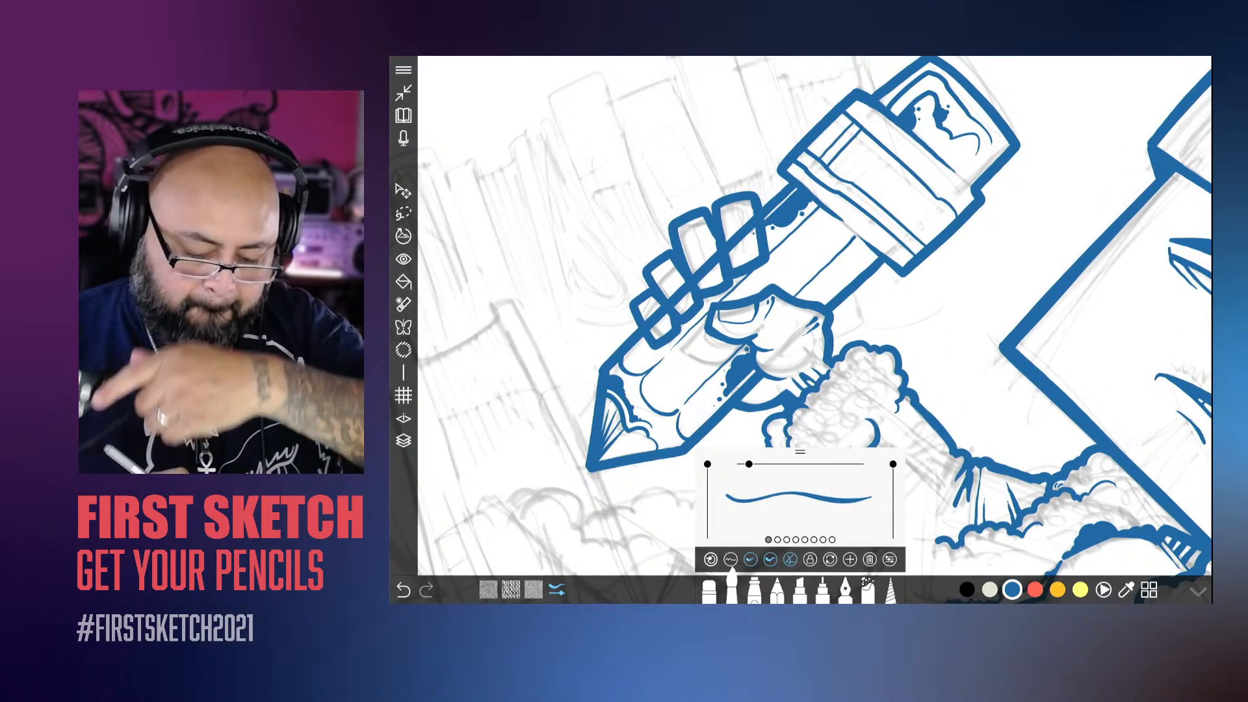
pyautogui.scroll(4, 815, 315)
pyautogui.scroll(2, 814, 315)
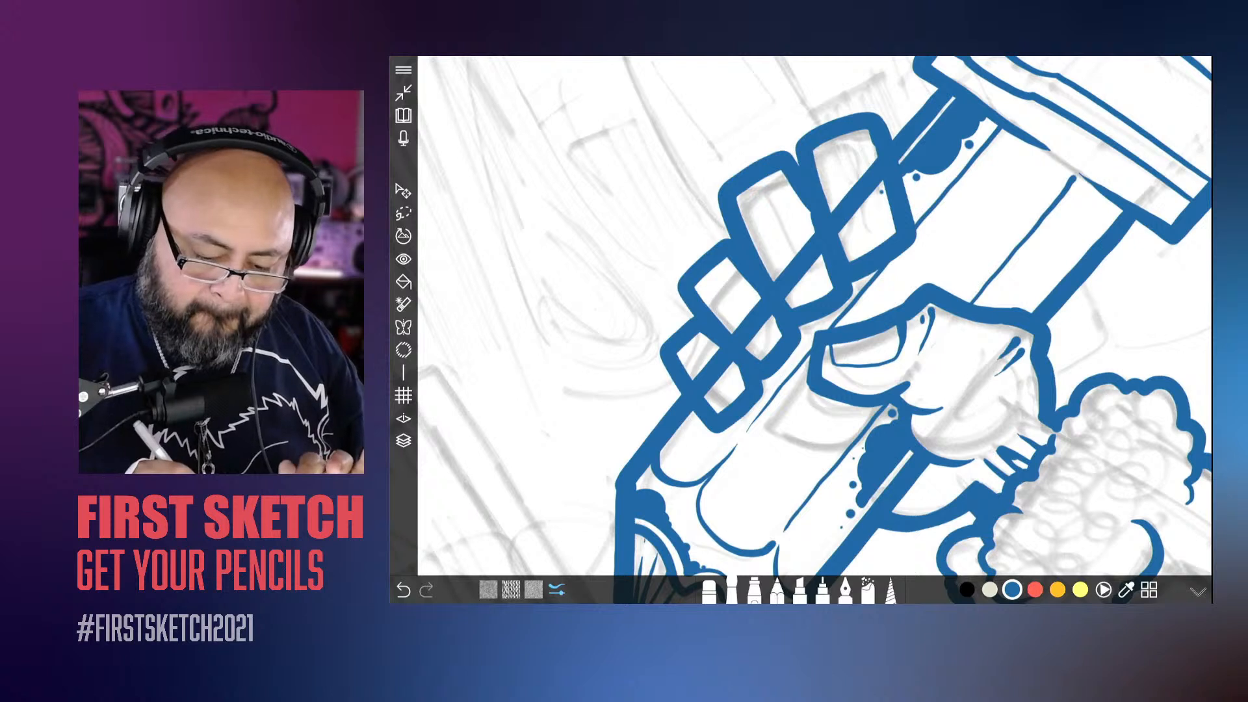
pyautogui.moveTo(852, 247)
pyautogui.mouseDown()
pyautogui.moveTo(885, 226)
pyautogui.moveTo(870, 191)
pyautogui.mouseUp()
pyautogui.click(556, 589)
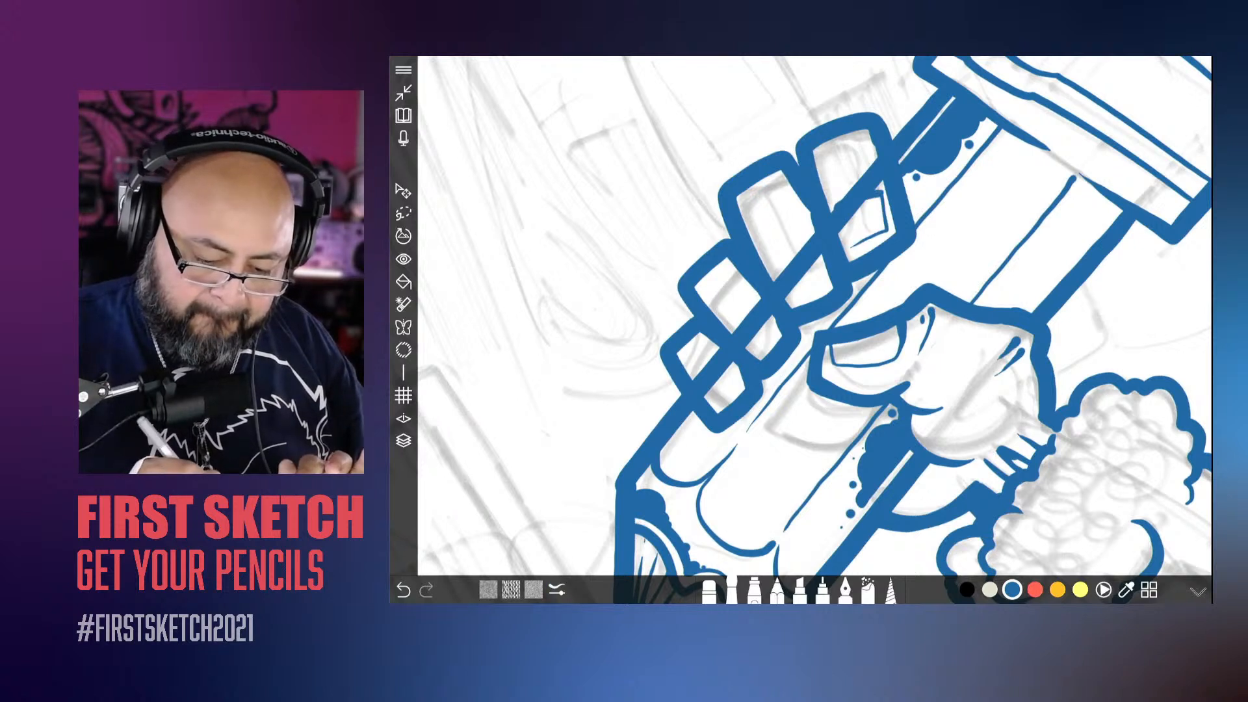
pyautogui.moveTo(823, 293)
pyautogui.mouseDown()
pyautogui.moveTo(804, 240)
pyautogui.moveTo(777, 252)
pyautogui.moveTo(778, 281)
pyautogui.mouseUp()
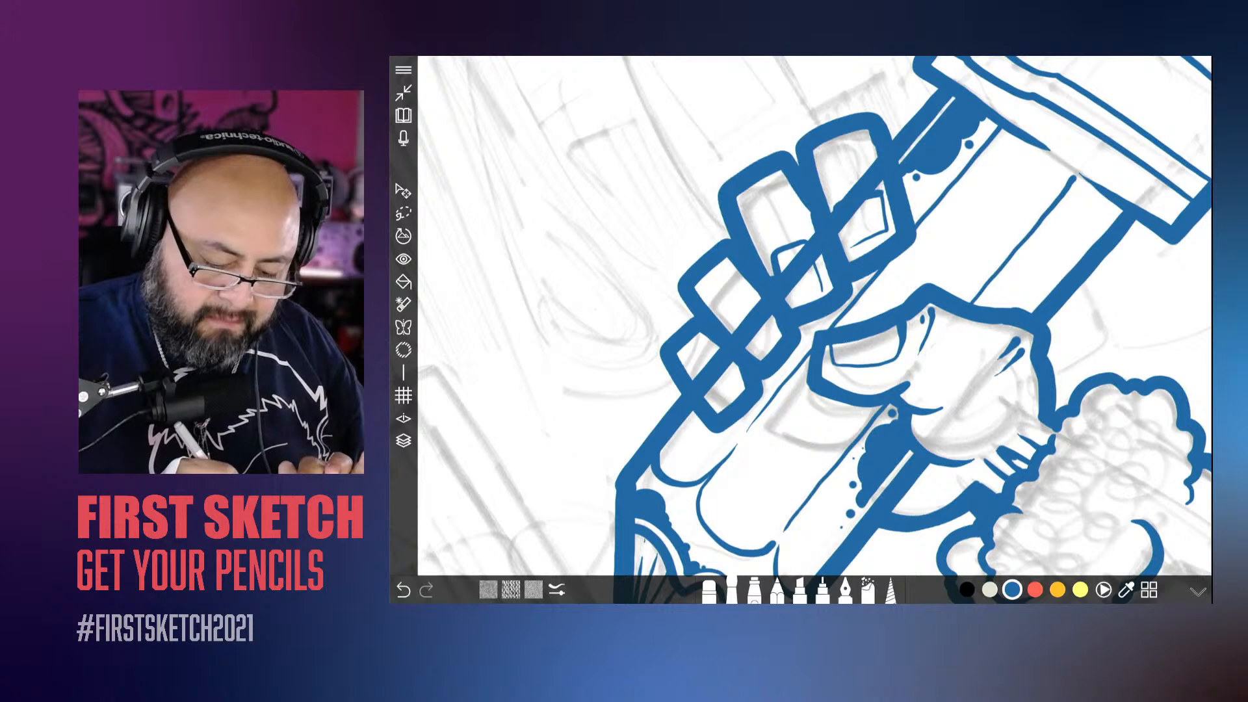
pyautogui.moveTo(731, 322)
pyautogui.mouseDown()
pyautogui.moveTo(779, 335)
pyautogui.moveTo(756, 300)
pyautogui.mouseUp()
pyautogui.moveTo(695, 362)
pyautogui.mouseDown()
pyautogui.moveTo(710, 398)
pyautogui.moveTo(737, 375)
pyautogui.mouseUp()
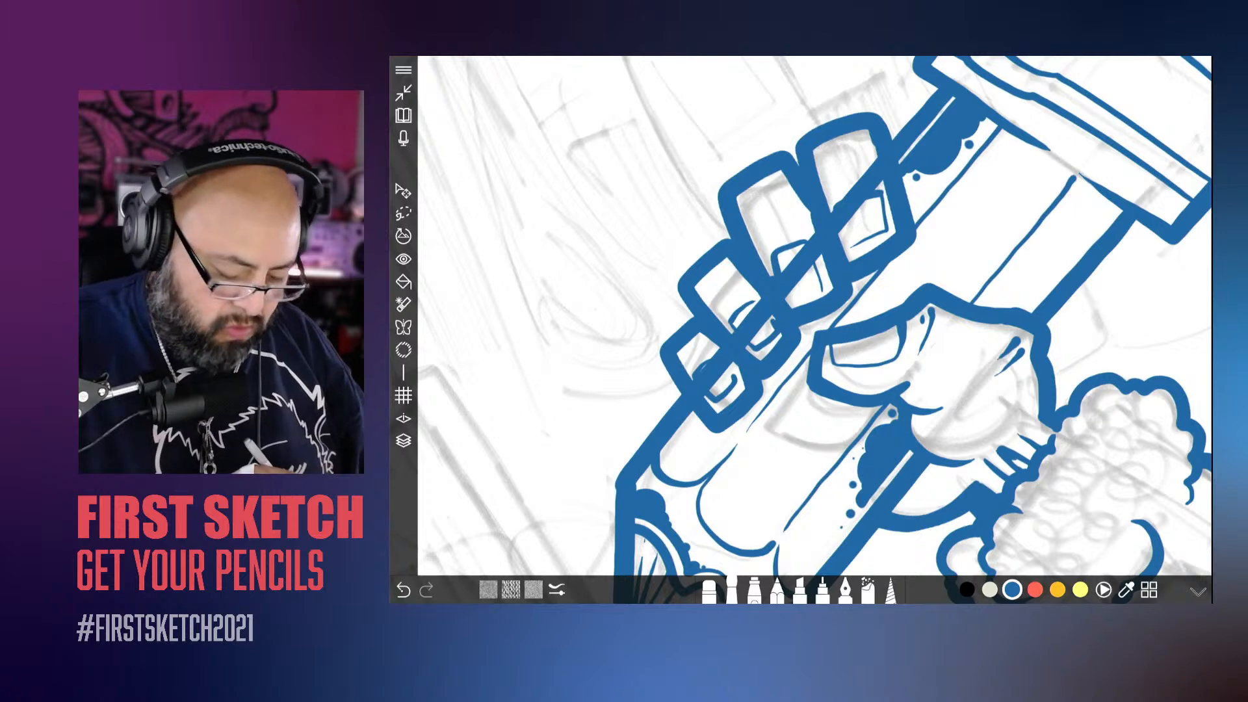
pyautogui.hotkey('ctrl', 'z')
pyautogui.moveTo(706, 392); pyautogui.dragTo(736, 379)
# Step: Make Layer 5 active and erase the pencil's outline where it crosses the four fingers
pyautogui.click(404, 441)
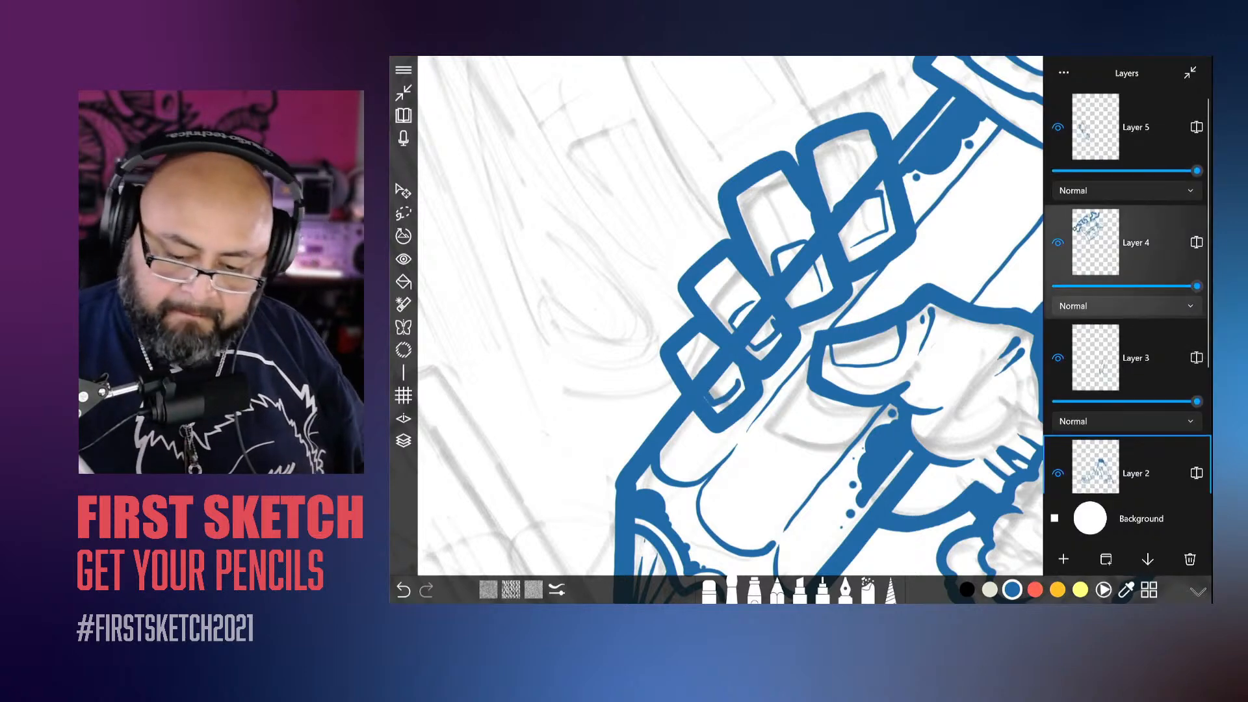
pyautogui.click(1137, 135)
pyautogui.click(709, 589)
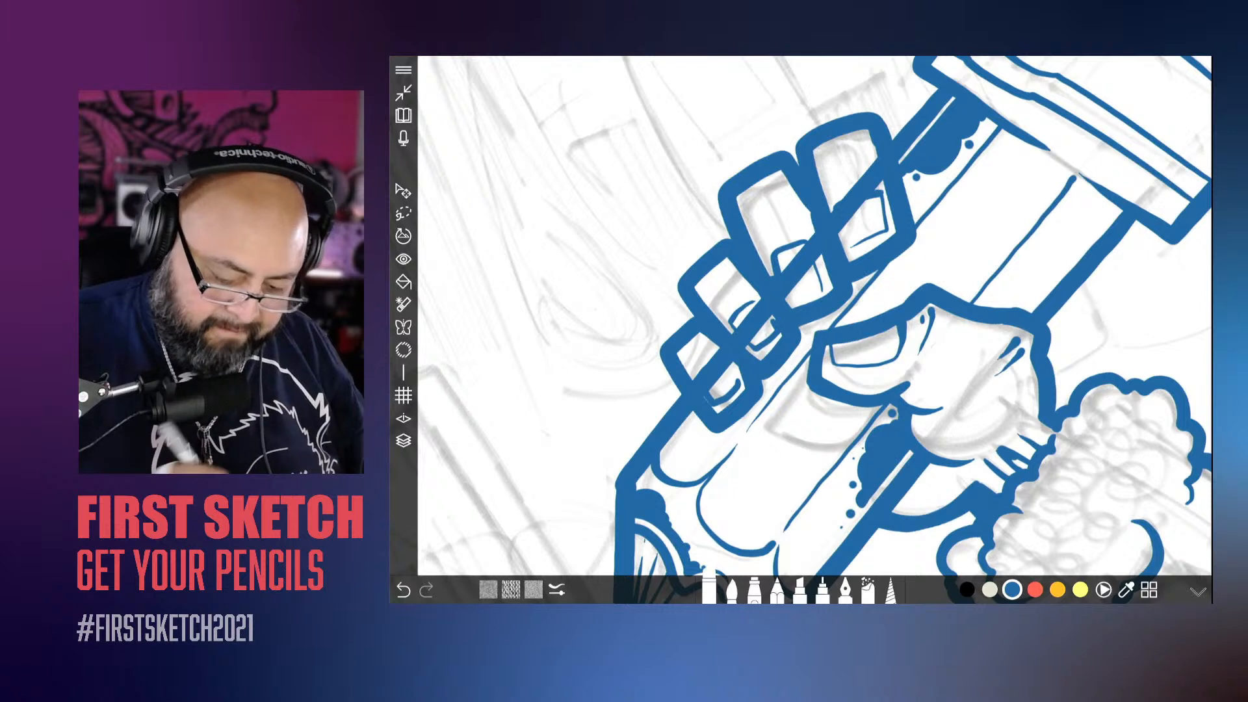
pyautogui.moveTo(711, 379)
pyautogui.mouseDown()
pyautogui.moveTo(753, 319)
pyautogui.moveTo(828, 241)
pyautogui.moveTo(881, 163)
pyautogui.mouseUp()
pyautogui.scroll(-10, 815, 316)
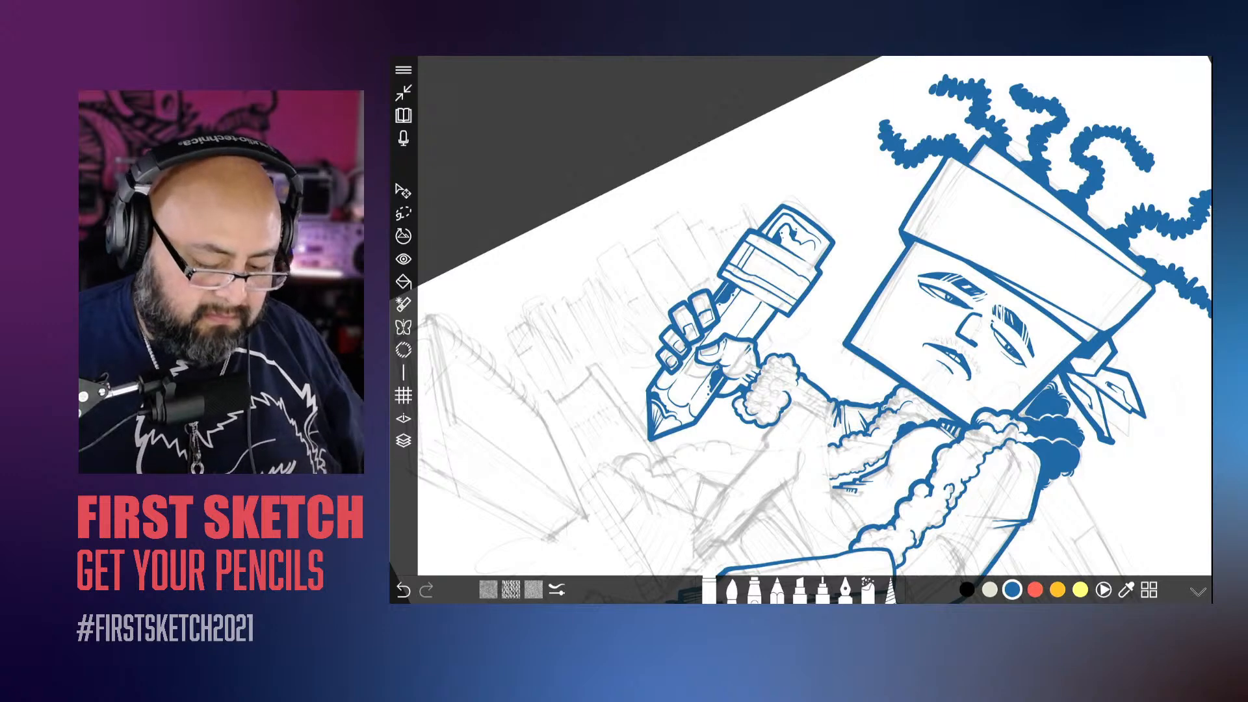
# Step: Make Layer 3 active, hiding and showing it again to check what it contains
pyautogui.click(404, 441)
pyautogui.click(1157, 351)
pyautogui.click(1058, 358)
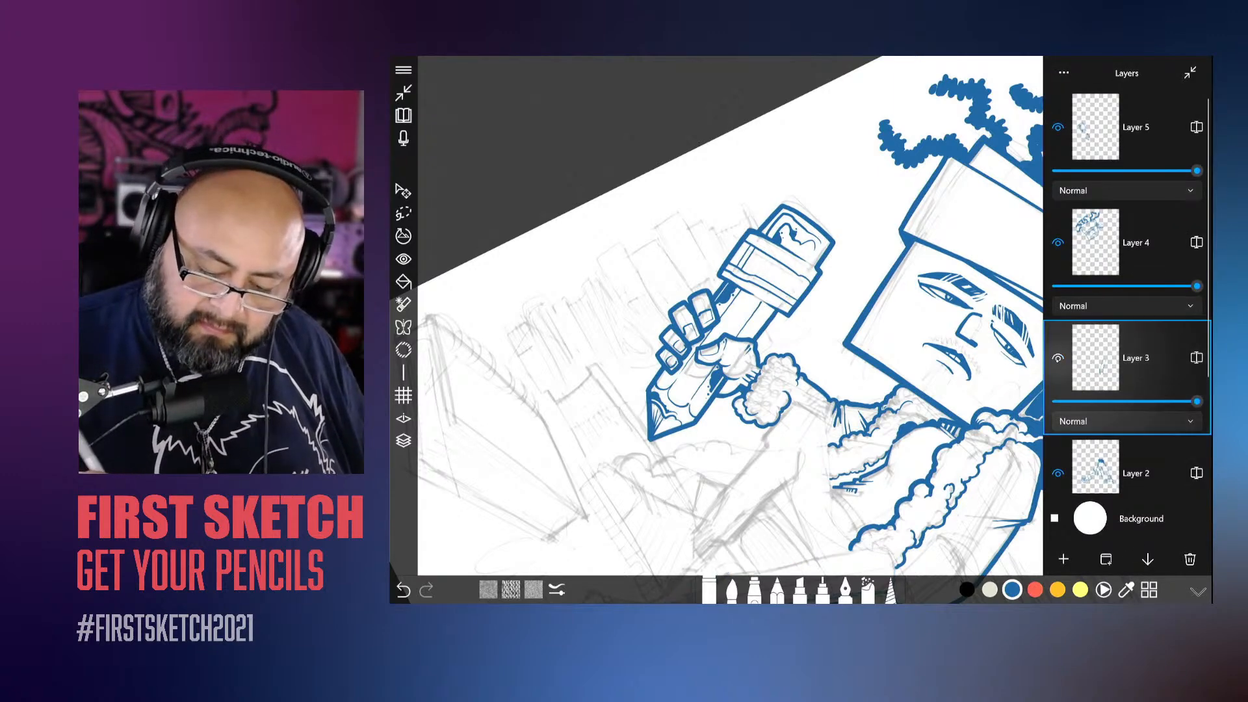
pyautogui.click(1058, 358)
pyautogui.scroll(-2, 799, 316)
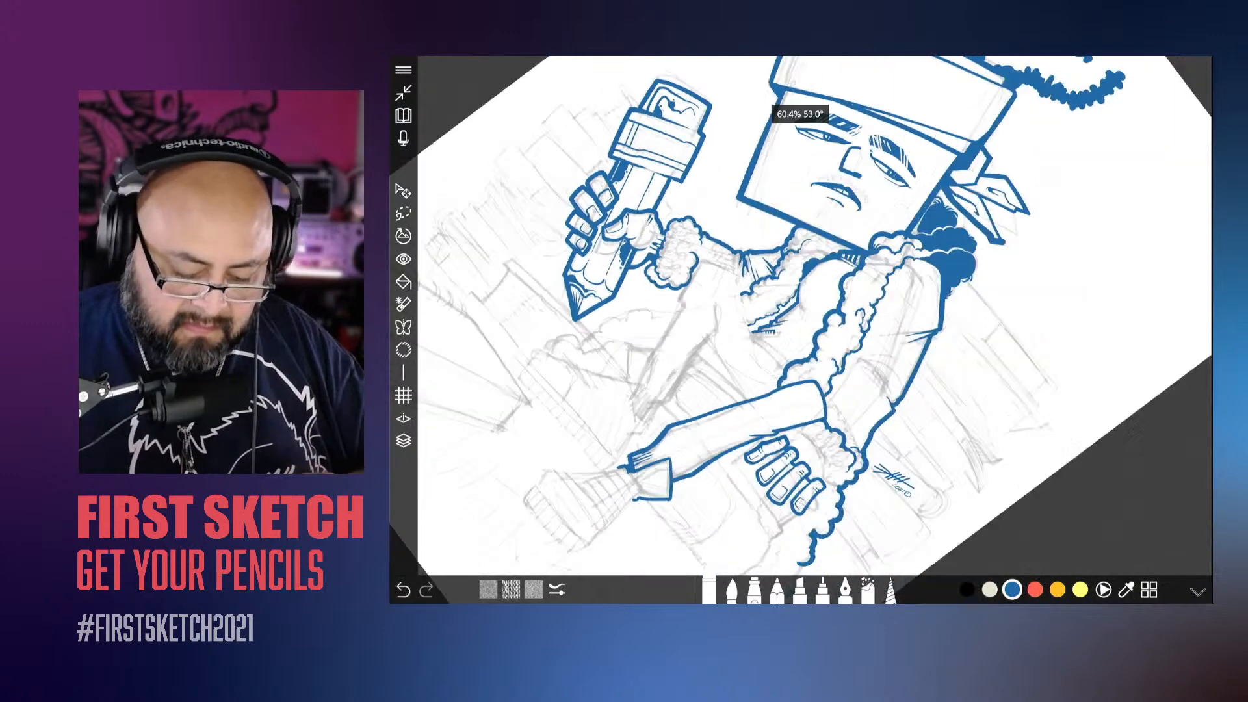
# Step: Make the brush thicker and go over the outline of the front lower leg from the knee to the ankle
pyautogui.scroll(5, 800, 316)
pyautogui.click(732, 589)
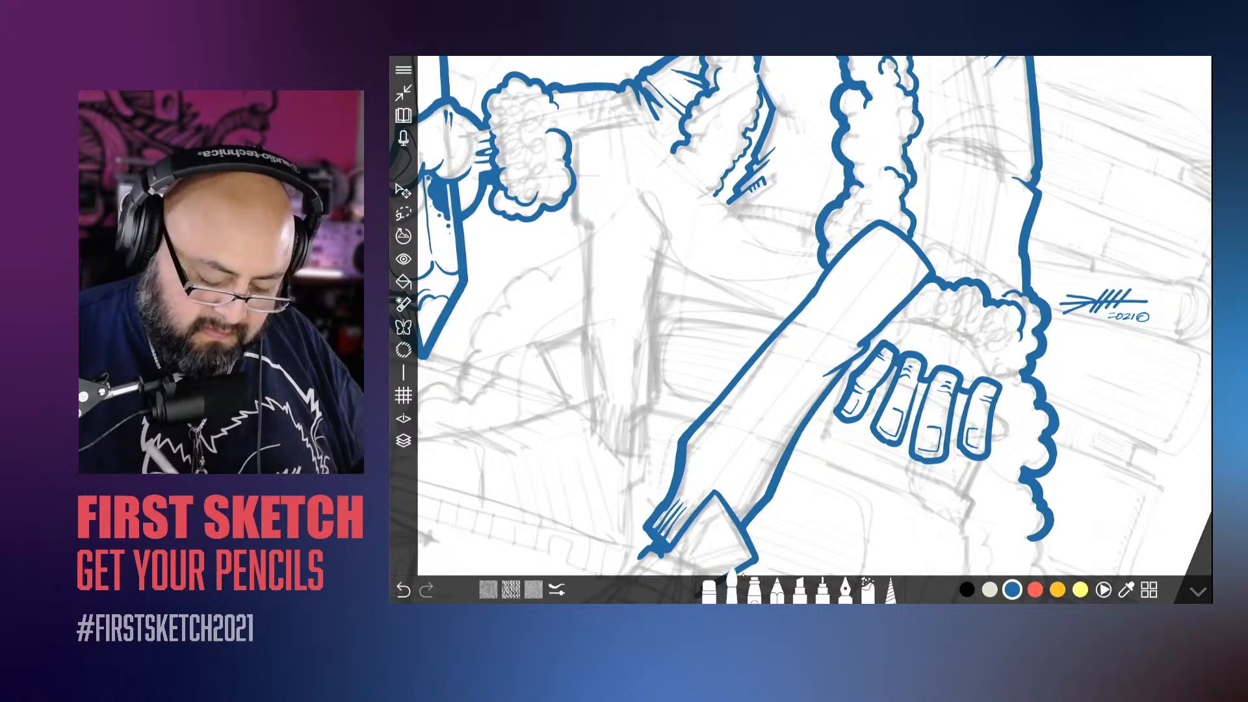
pyautogui.click(735, 580)
pyautogui.moveTo(840, 508); pyautogui.dragTo(853, 512)
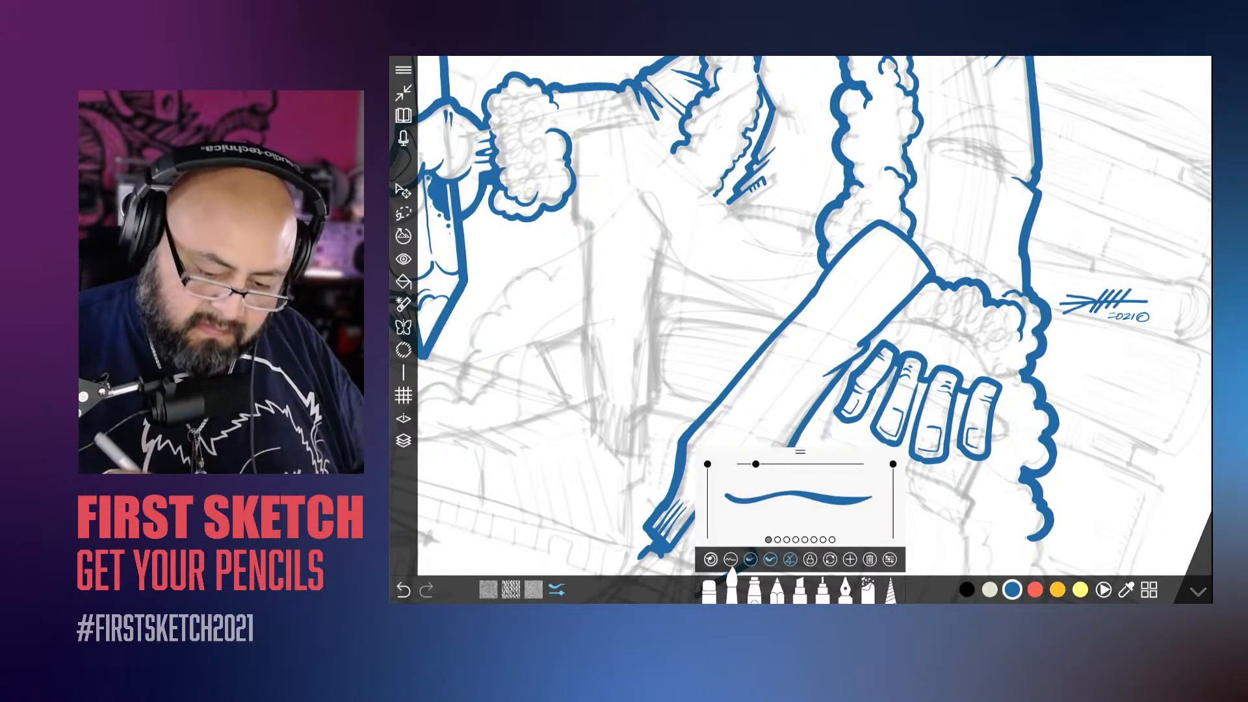
pyautogui.scroll(3, 801, 316)
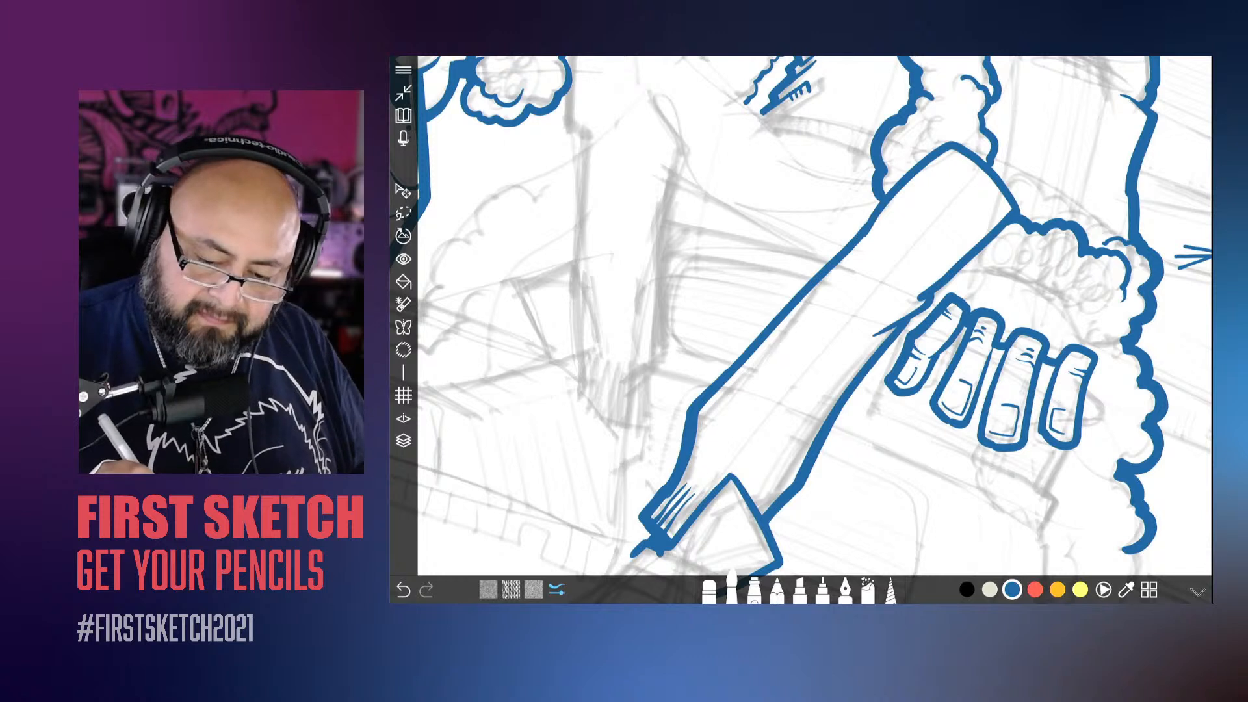
pyautogui.moveTo(951, 138)
pyautogui.mouseDown()
pyautogui.moveTo(704, 390)
pyautogui.moveTo(637, 530)
pyautogui.mouseUp()
pyautogui.moveTo(613, 381); pyautogui.dragTo(560, 377)
pyautogui.scroll(-2, 801, 316)
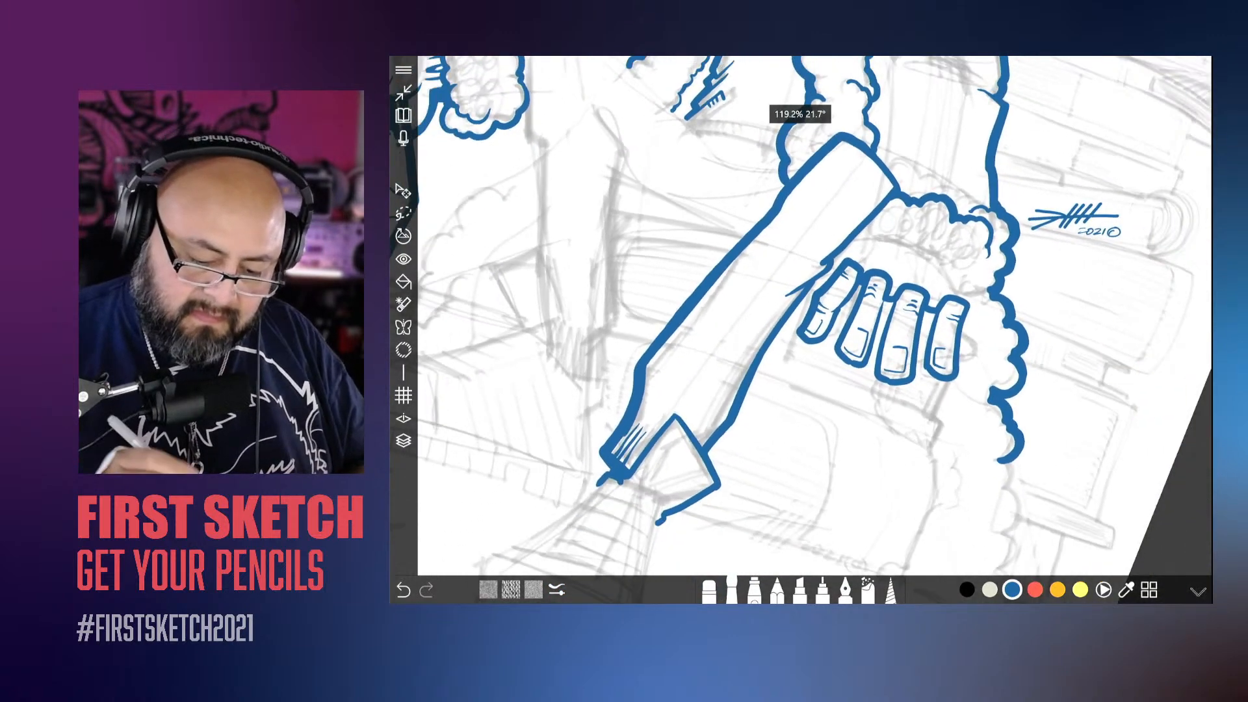
pyautogui.scroll(1, 801, 316)
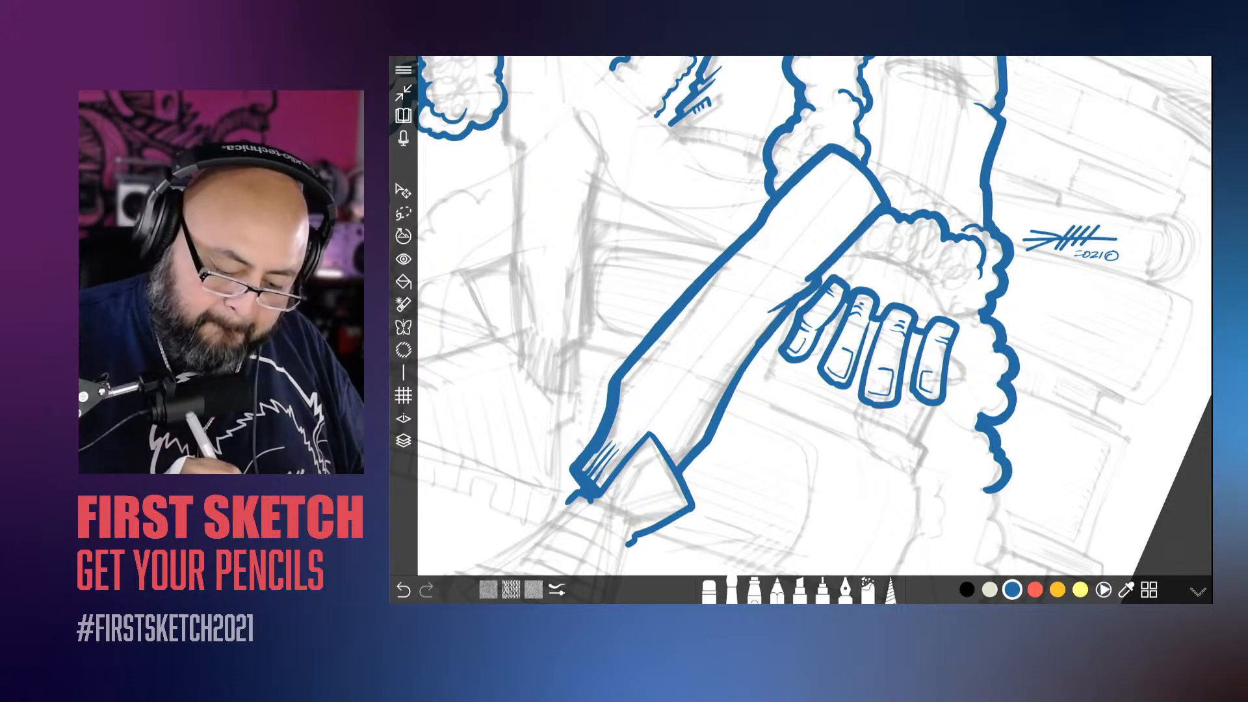
# Step: Thicken the outline of the folded trouser cuff at the ankle, undoing one attempt and redrawing the stroke
pyautogui.scroll(-2, 801, 316)
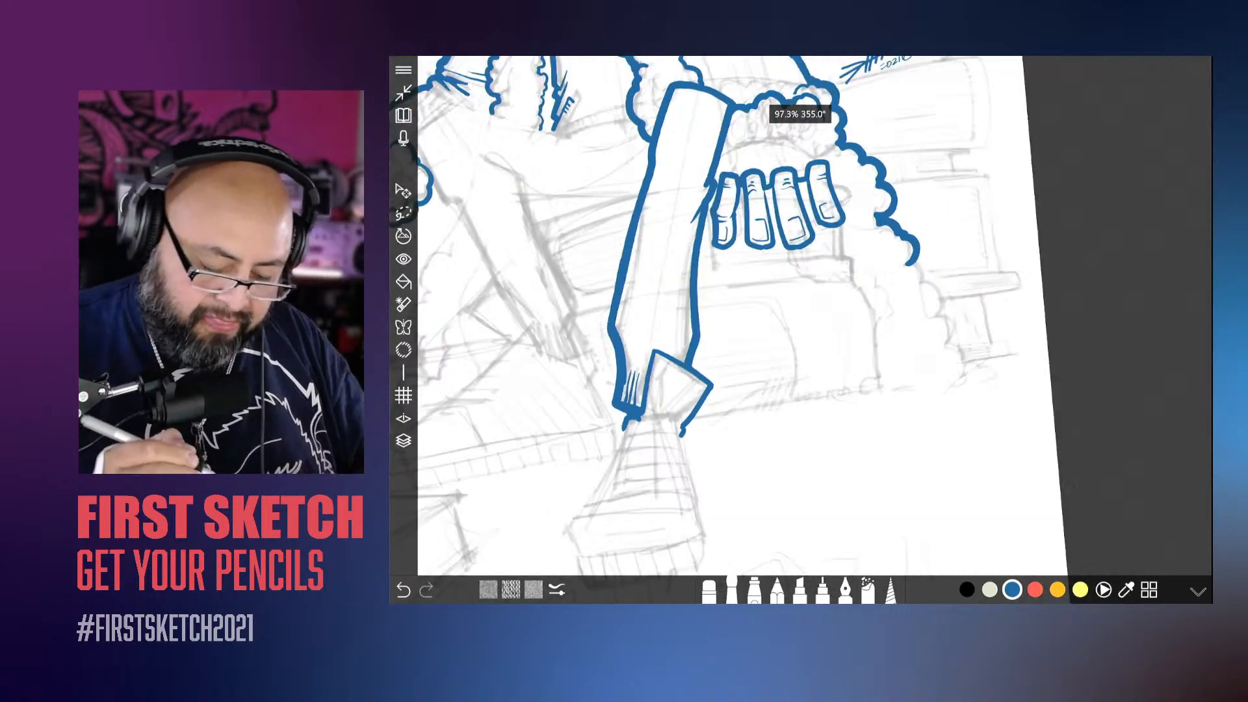
pyautogui.scroll(5, 801, 316)
pyautogui.moveTo(791, 392)
pyautogui.mouseDown()
pyautogui.moveTo(794, 279)
pyautogui.moveTo(724, 281)
pyautogui.mouseUp()
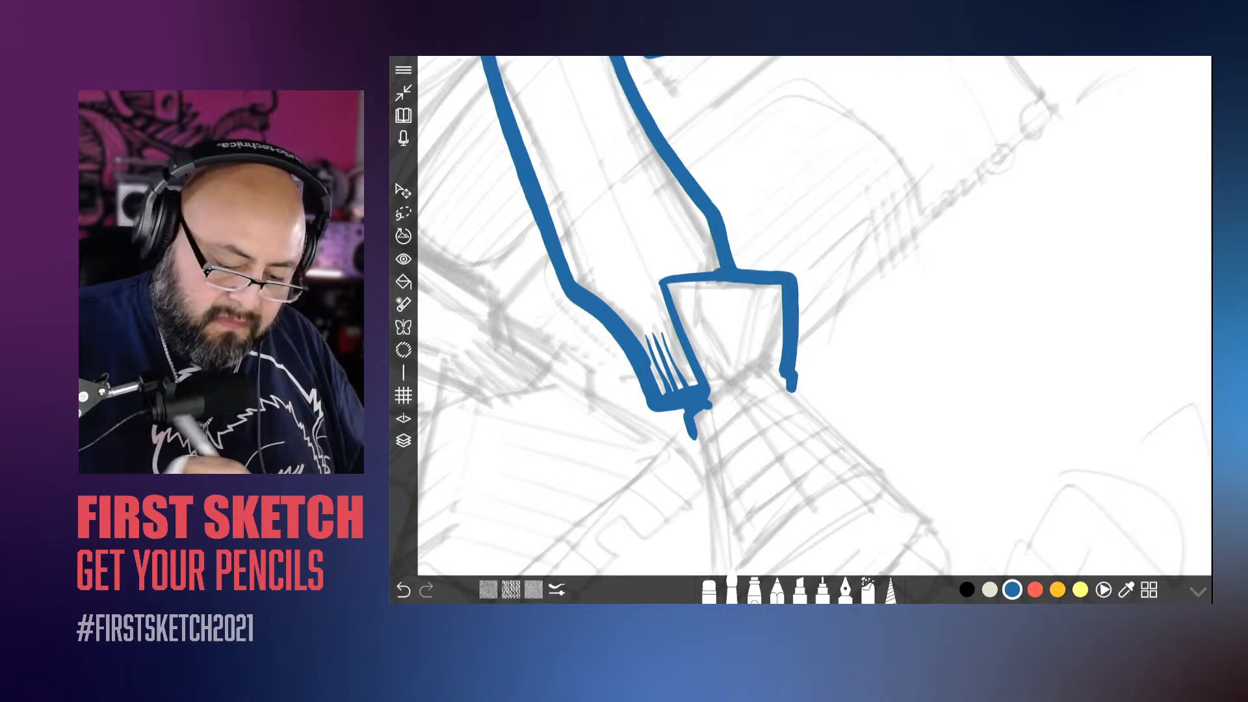
pyautogui.hotkey('ctrl', 'z')
pyautogui.moveTo(794, 397)
pyautogui.mouseDown()
pyautogui.moveTo(791, 277)
pyautogui.moveTo(735, 269)
pyautogui.mouseUp()
pyautogui.scroll(-4, 815, 316)
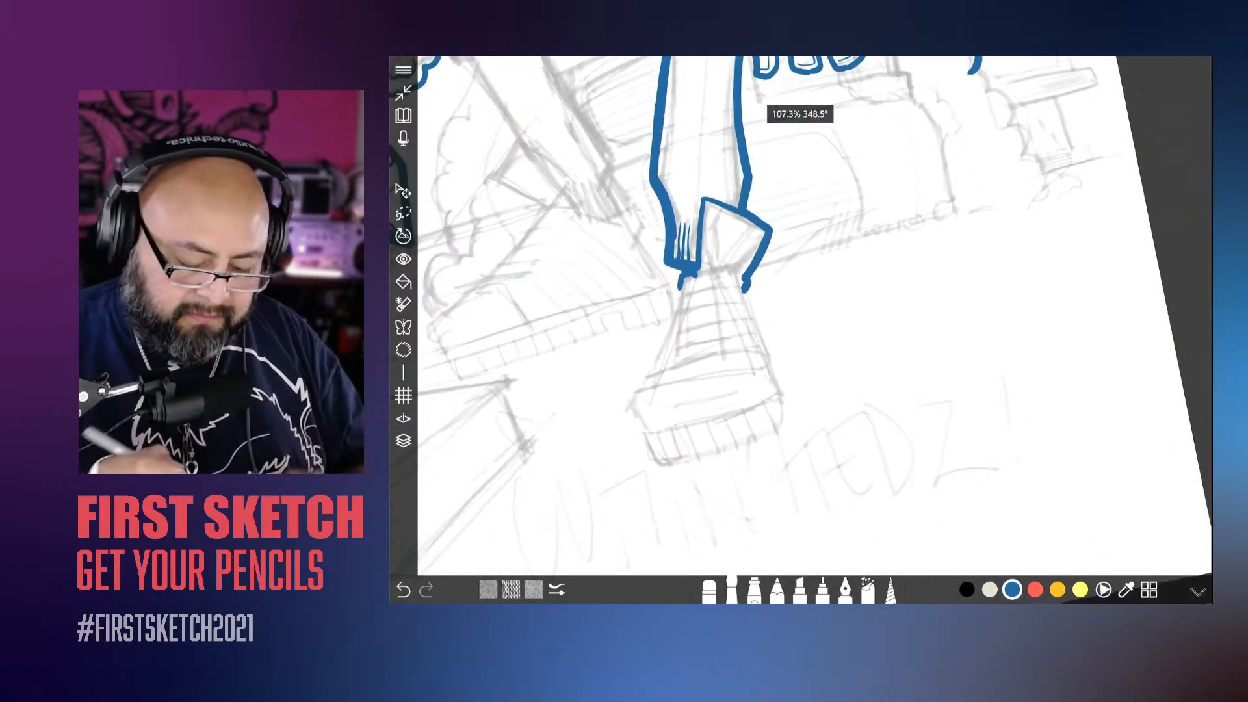
# Step: Ink the outline of the shoe below the trouser cuff, undoing the first attempt and thickening the contour
pyautogui.scroll(2, 815, 315)
pyautogui.moveTo(784, 234)
pyautogui.mouseDown()
pyautogui.moveTo(837, 384)
pyautogui.moveTo(738, 437)
pyautogui.moveTo(686, 443)
pyautogui.mouseUp()
pyautogui.hotkey('ctrl', 'z')
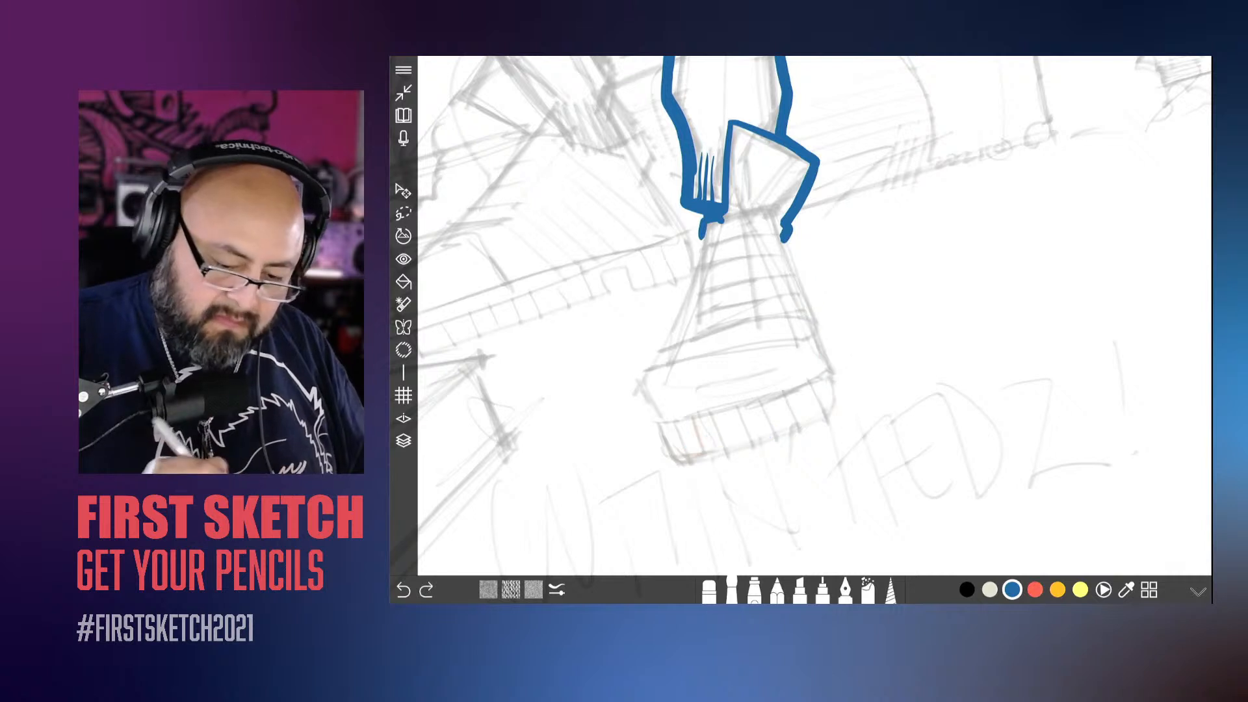
pyautogui.moveTo(784, 239)
pyautogui.mouseDown()
pyautogui.moveTo(838, 380)
pyautogui.moveTo(814, 422)
pyautogui.moveTo(663, 460)
pyautogui.mouseUp()
pyautogui.moveTo(704, 224)
pyautogui.mouseDown()
pyautogui.moveTo(637, 377)
pyautogui.moveTo(665, 460)
pyautogui.mouseUp()
pyautogui.scroll(-5, 741, 325)
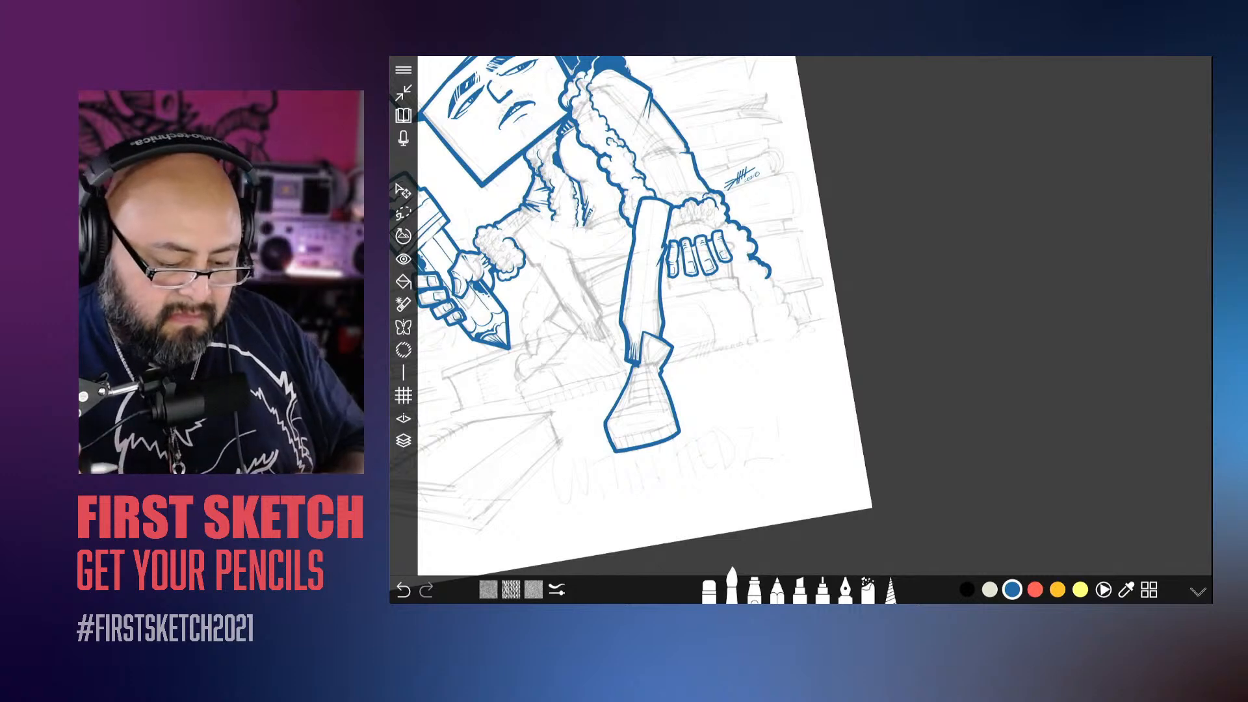
pyautogui.scroll(4, 741, 364)
pyautogui.scroll(3, 663, 435)
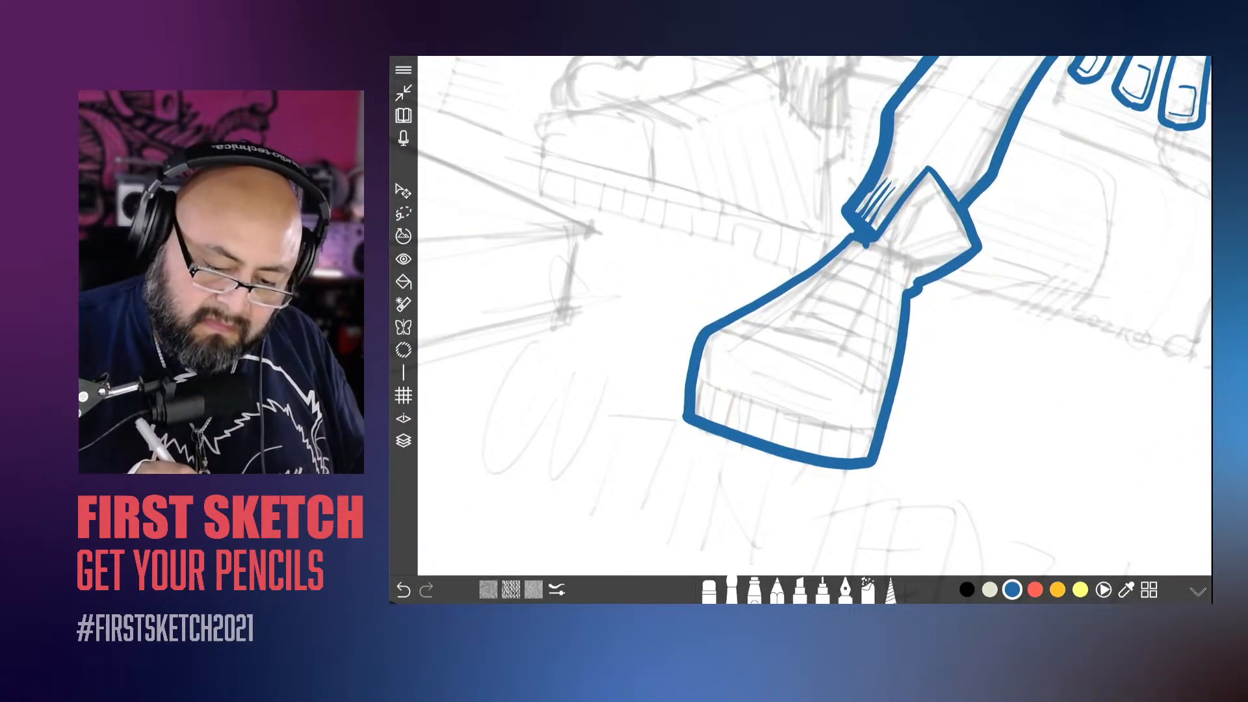
pyautogui.moveTo(852, 229)
pyautogui.mouseDown()
pyautogui.moveTo(702, 328)
pyautogui.moveTo(688, 381)
pyautogui.mouseUp()
# Step: Ink the upper contour of the bent leg from the fluffy sleeve cuff over the knee to the lap
pyautogui.scroll(-5, 815, 316)
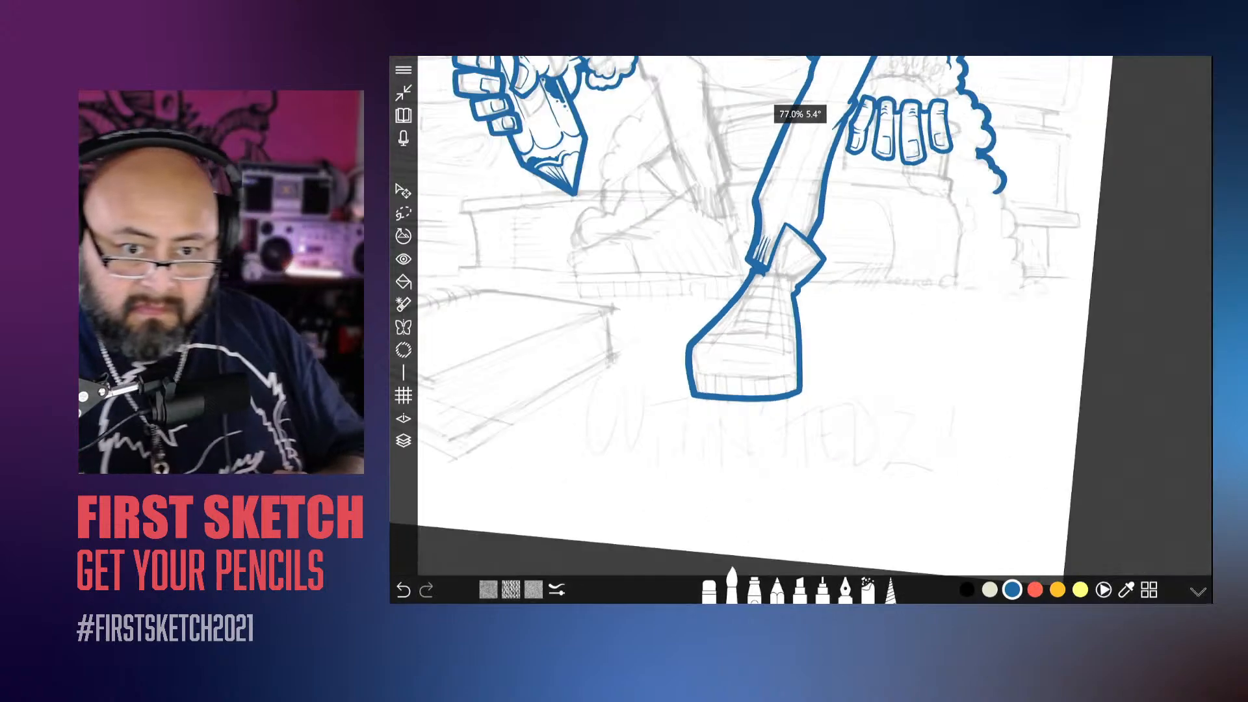
pyautogui.scroll(-4, 816, 316)
pyautogui.scroll(2, 815, 316)
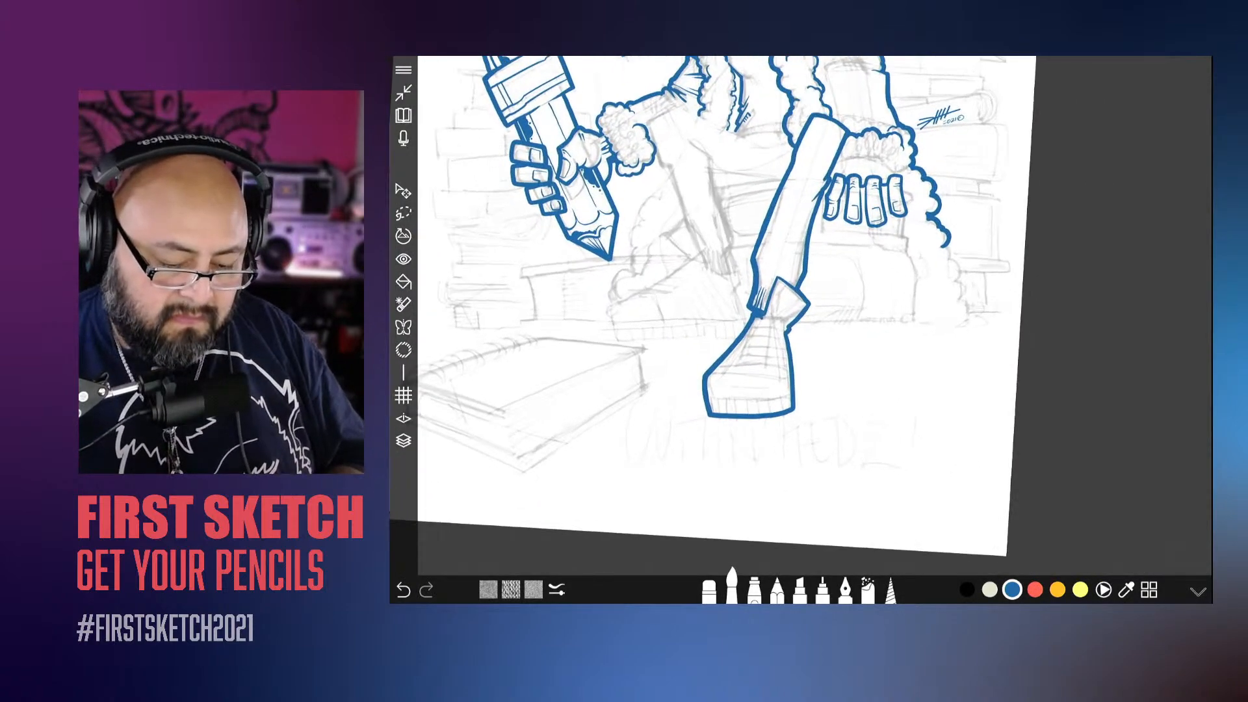
pyautogui.scroll(-4, 815, 316)
pyautogui.scroll(6, 816, 316)
pyautogui.scroll(8, 816, 316)
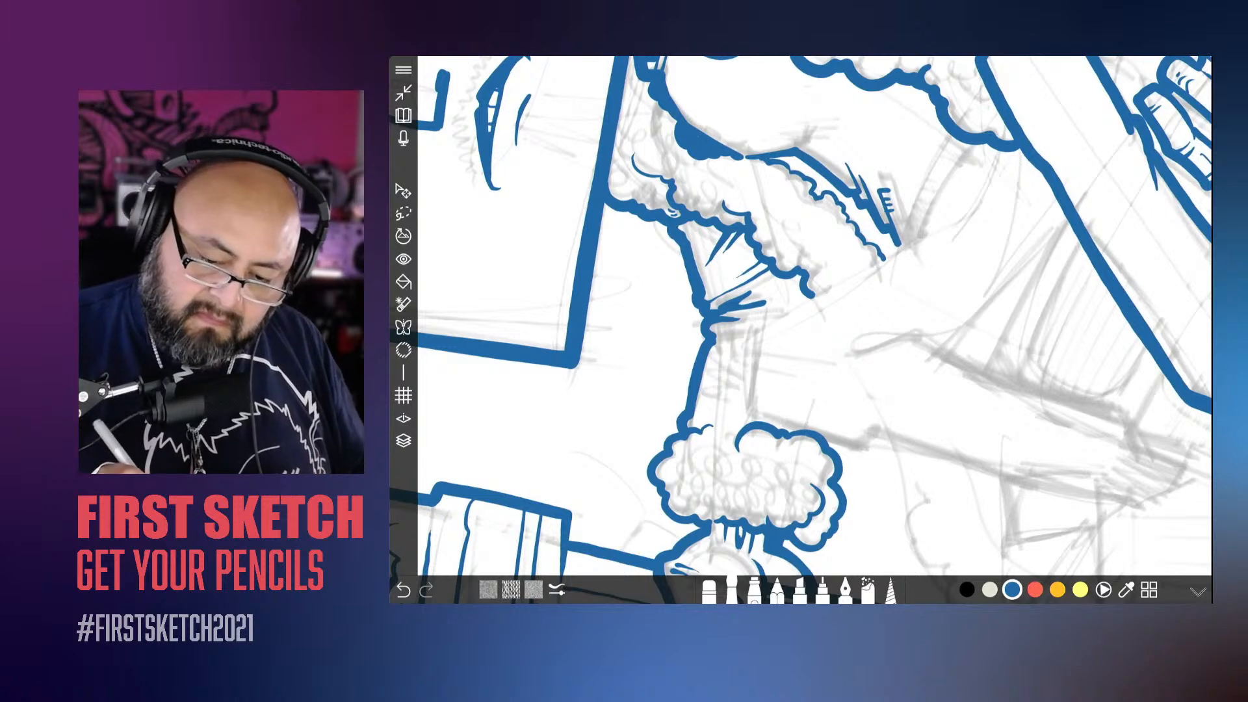
pyautogui.moveTo(983, 185)
pyautogui.mouseDown()
pyautogui.moveTo(946, 219)
pyautogui.moveTo(760, 329)
pyautogui.moveTo(746, 389)
pyautogui.moveTo(755, 419)
pyautogui.mouseUp()
pyautogui.scroll(-8, 815, 316)
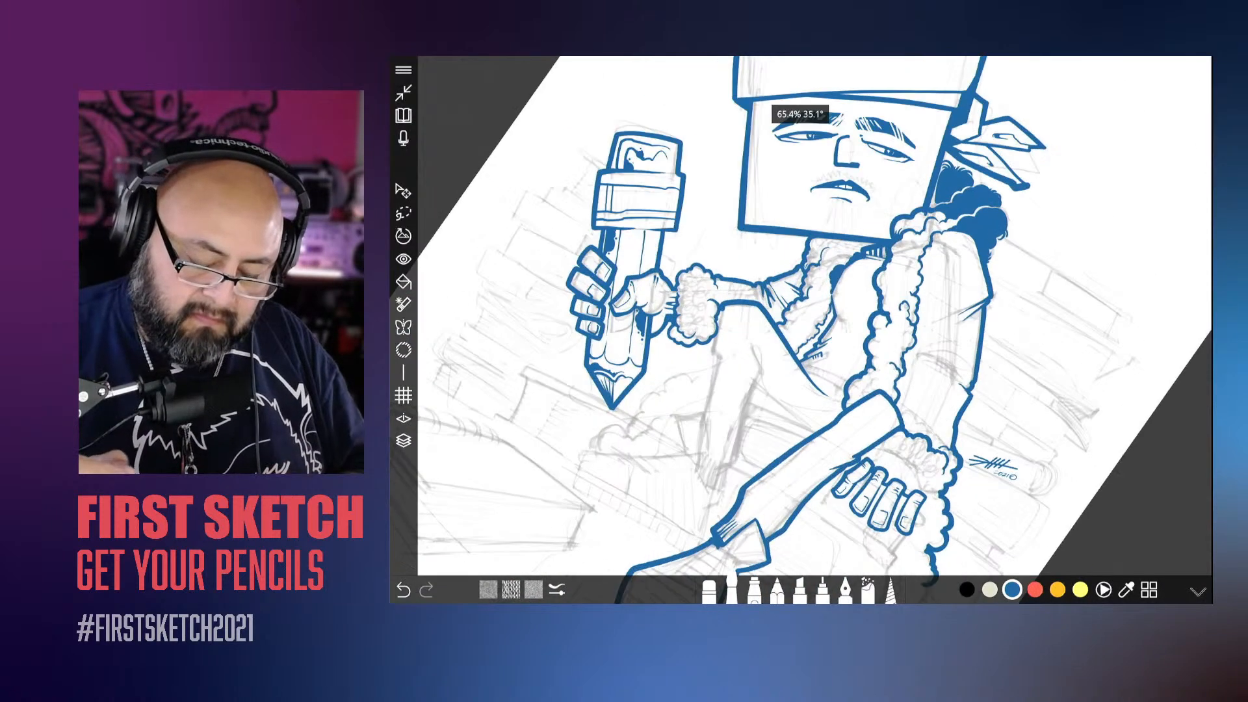
# Step: Fill the shadow along the jacket's fluffy trim above the thigh with solid blue, undoing and redrawing the first stroke
pyautogui.scroll(8, 815, 316)
pyautogui.scroll(3, 815, 316)
pyautogui.moveTo(900, 368); pyautogui.dragTo(851, 404)
pyautogui.hotkey('ctrl', 'z')
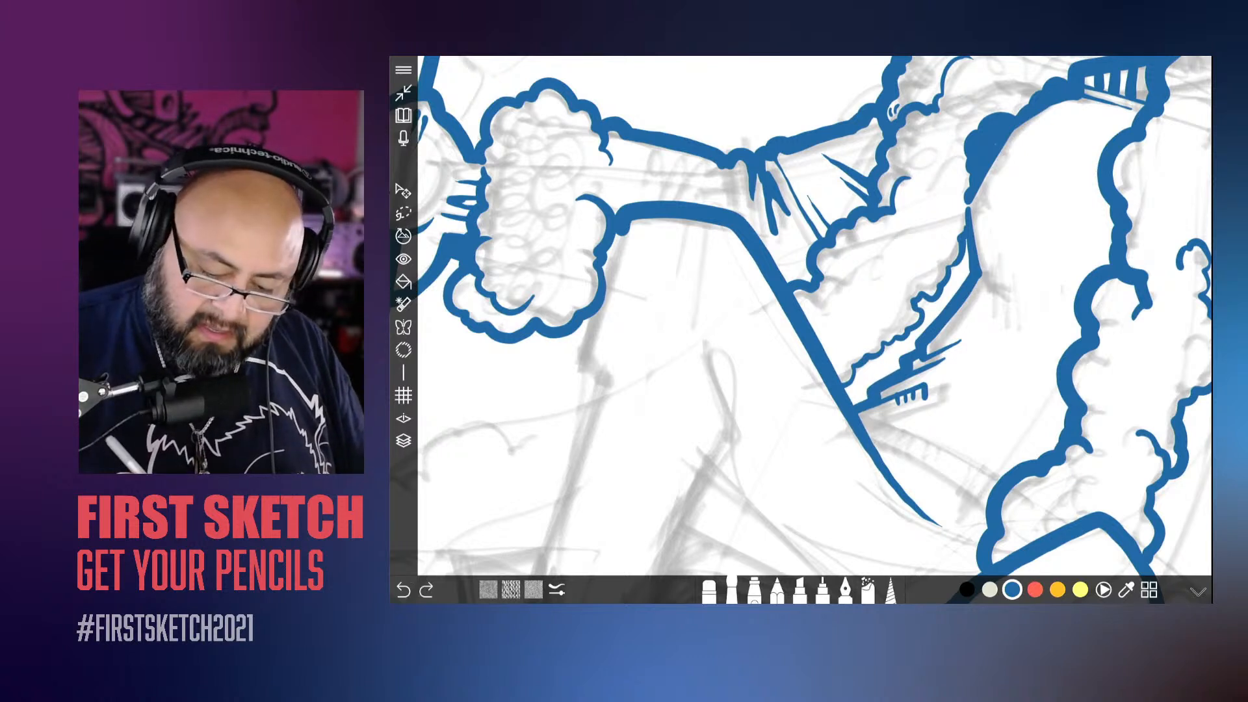
pyautogui.moveTo(902, 366); pyautogui.dragTo(850, 405)
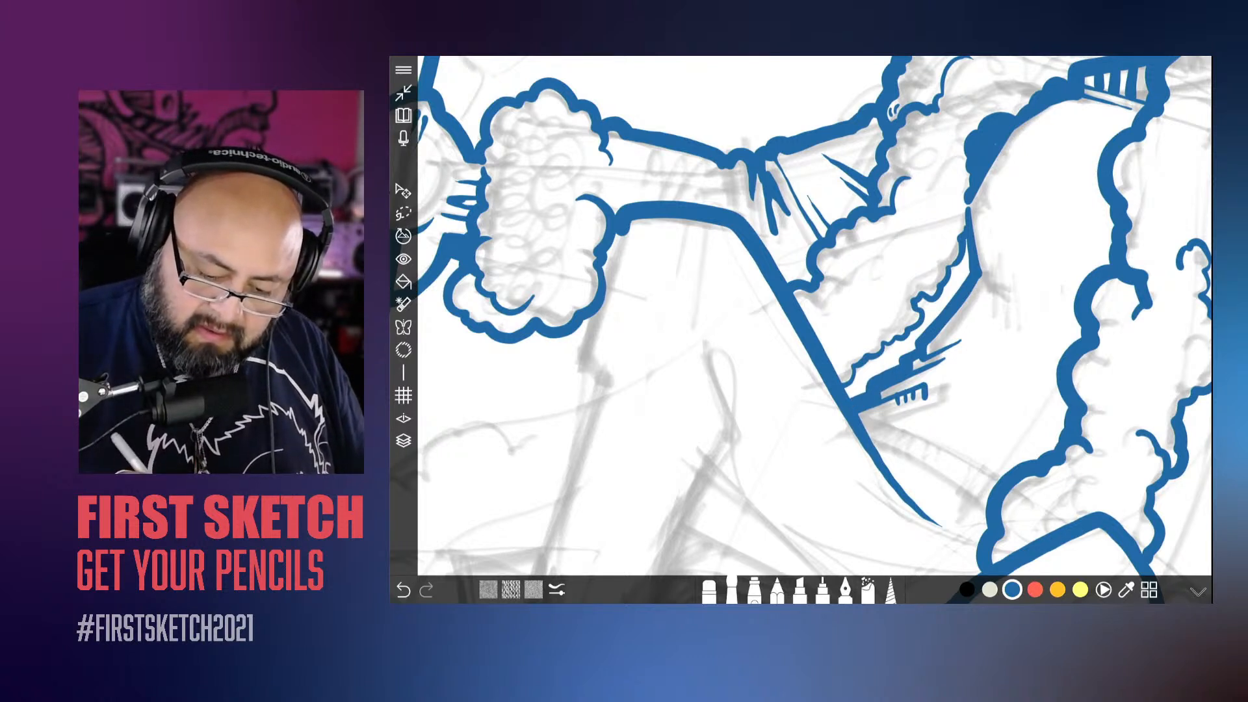
pyautogui.moveTo(908, 340)
pyautogui.mouseDown()
pyautogui.moveTo(844, 393)
pyautogui.moveTo(917, 333)
pyautogui.moveTo(969, 256)
pyautogui.moveTo(959, 244)
pyautogui.moveTo(966, 274)
pyautogui.mouseUp()
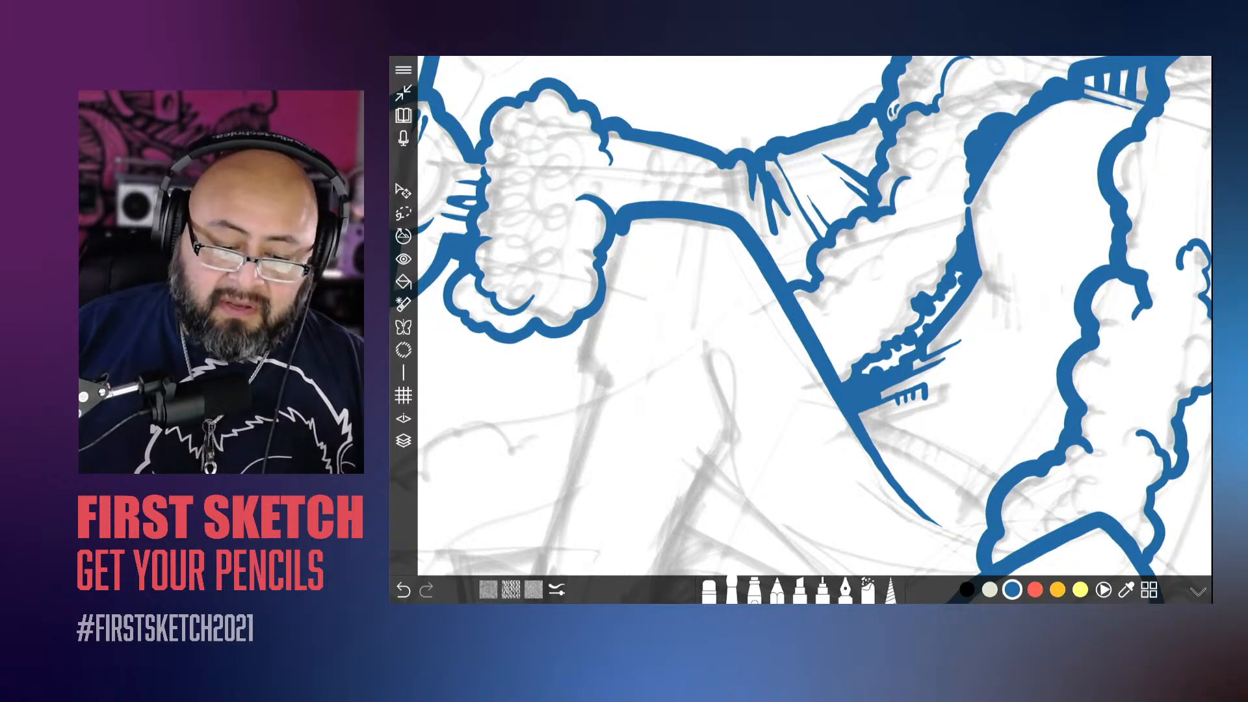
pyautogui.scroll(-10, 815, 316)
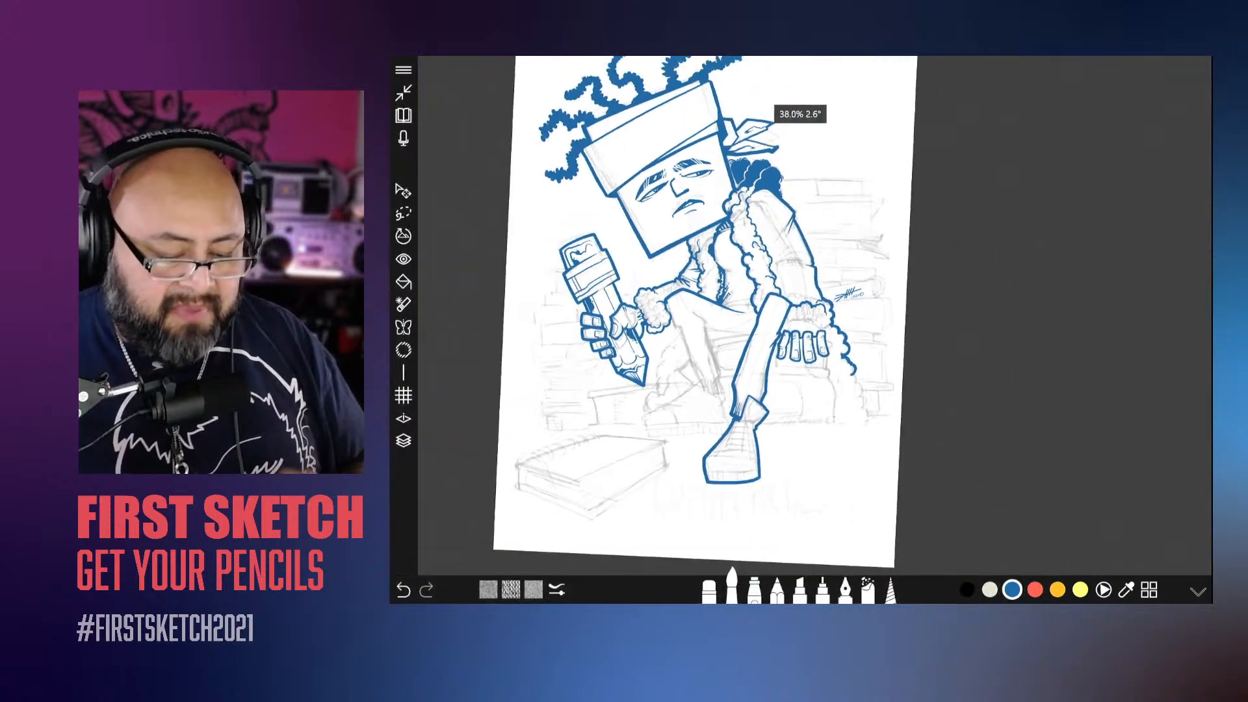
pyautogui.scroll(4, 826, 279)
pyautogui.scroll(1, 815, 316)
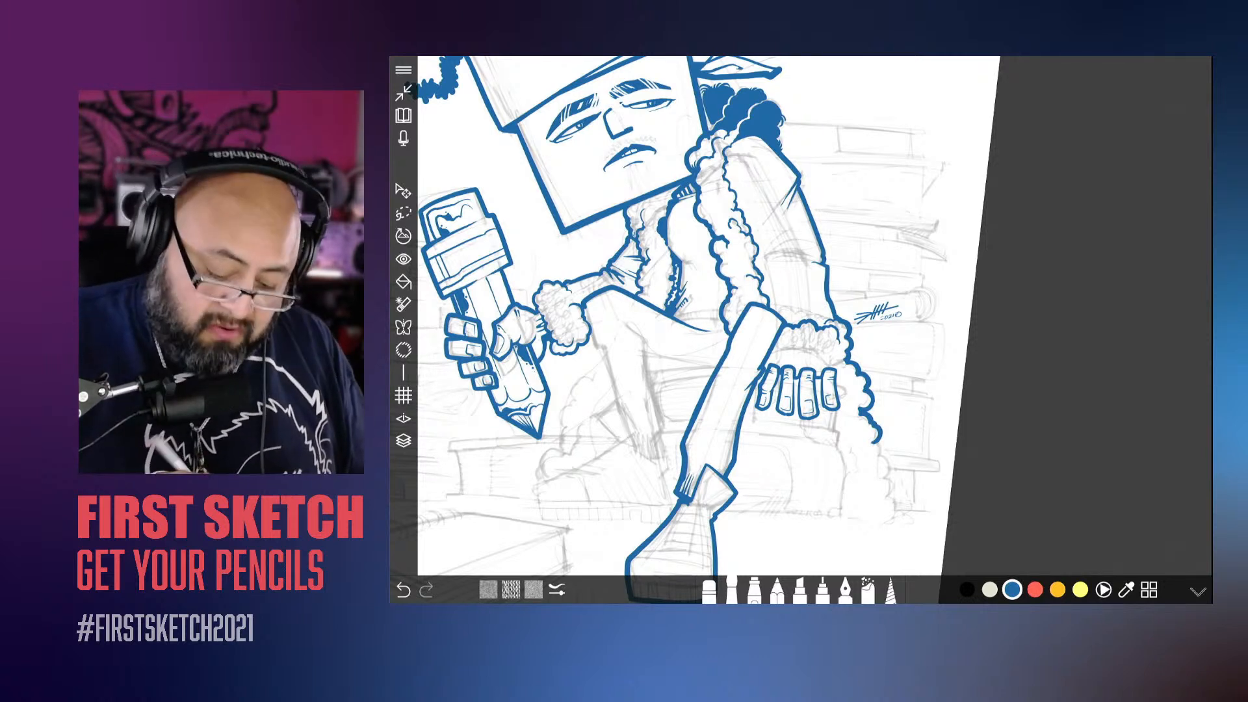
# Step: Refine the brush size and ink the inner edge and curved top of the lower sleeve on the resting arm
pyautogui.click(732, 590)
pyautogui.moveTo(756, 464); pyautogui.dragTo(754, 464)
pyautogui.scroll(5, 801, 316)
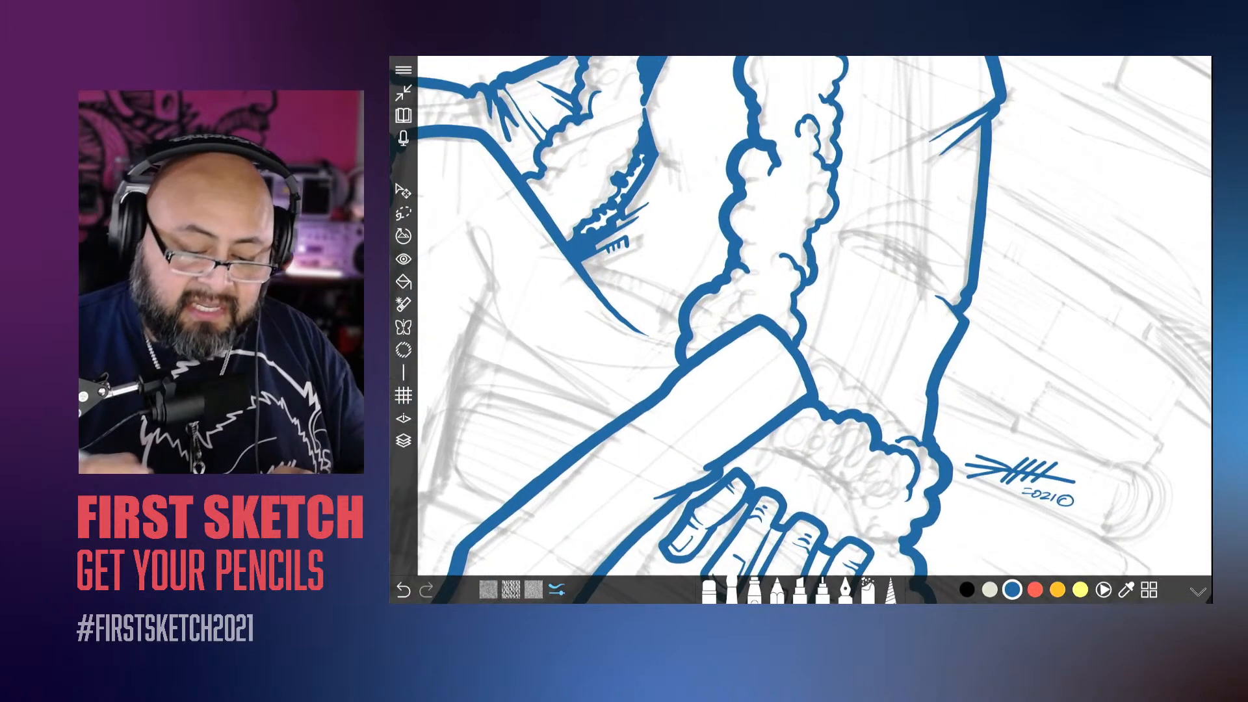
pyautogui.moveTo(956, 308)
pyautogui.mouseDown()
pyautogui.moveTo(874, 240)
pyautogui.moveTo(788, 400)
pyautogui.mouseUp()
pyautogui.click(557, 590)
pyautogui.scroll(-5, 801, 316)
pyautogui.scroll(8, 801, 316)
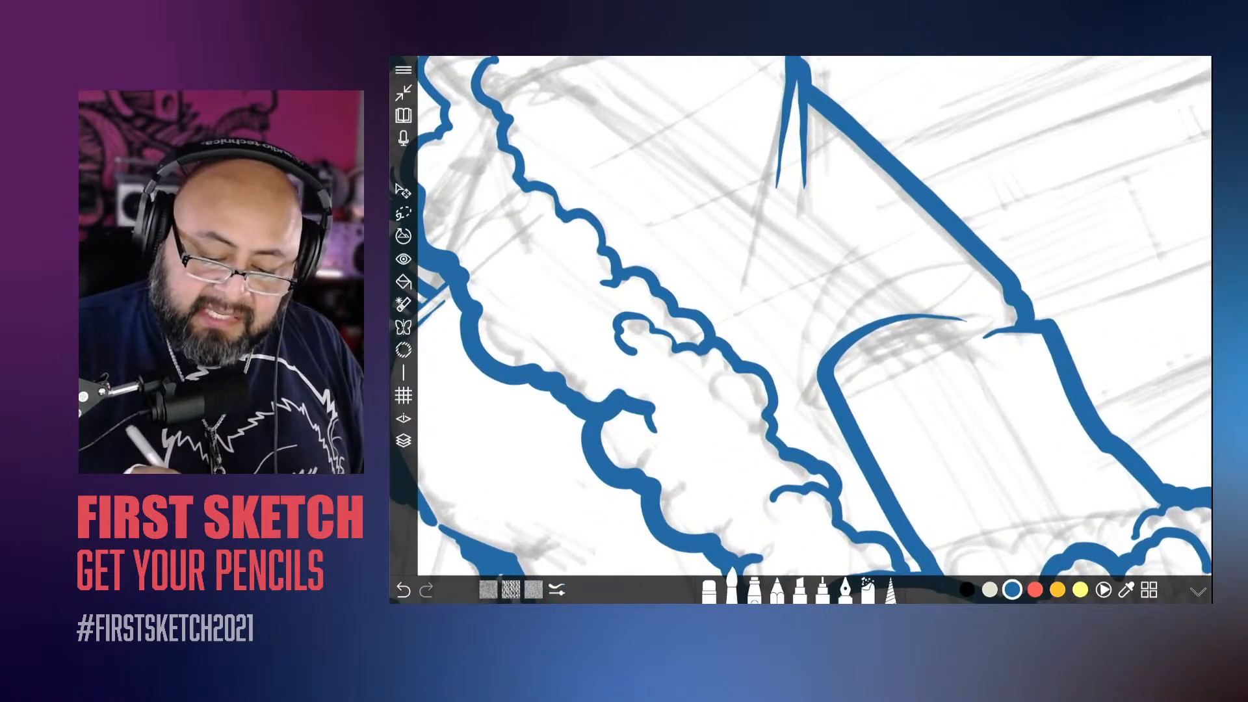
# Step: Ink the folded band of the sleeve at the elbow of the resting arm, undoing one stroke at its tip
pyautogui.moveTo(865, 300); pyautogui.dragTo(975, 253)
pyautogui.moveTo(895, 254)
pyautogui.mouseDown()
pyautogui.moveTo(839, 287)
pyautogui.moveTo(807, 392)
pyautogui.moveTo(822, 385)
pyautogui.mouseUp()
pyautogui.scroll(2, 801, 316)
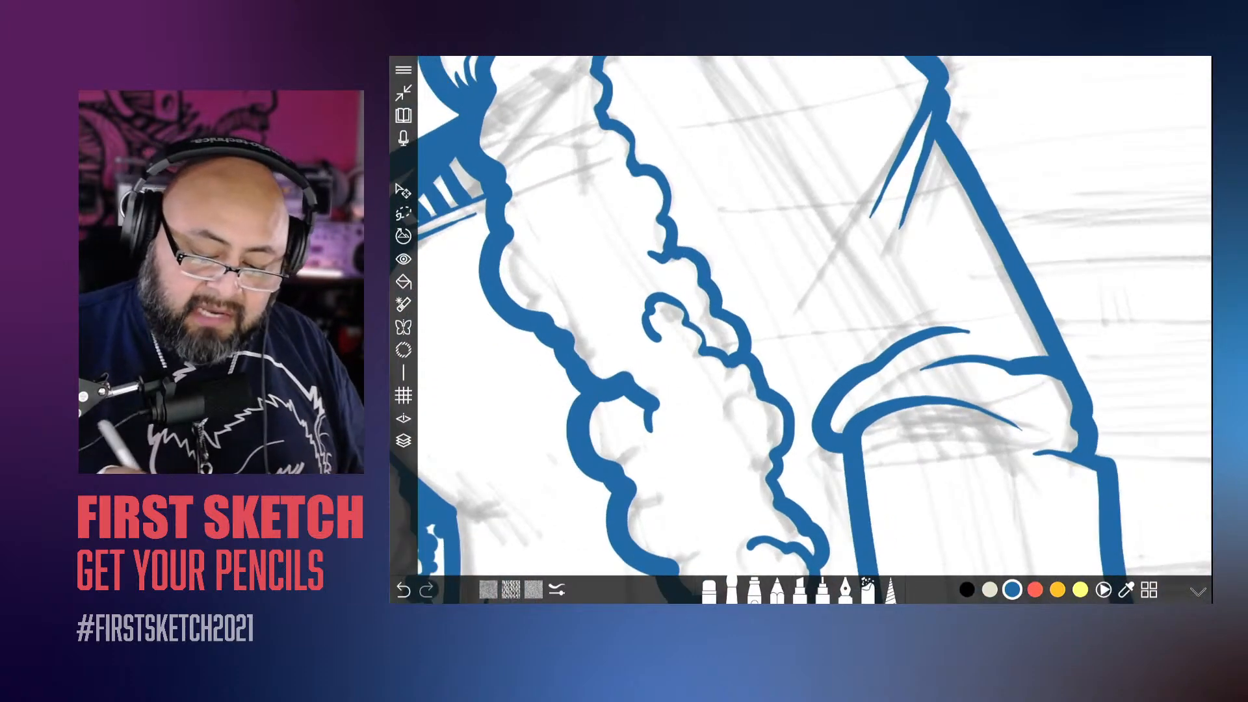
pyautogui.scroll(3, 904, 354)
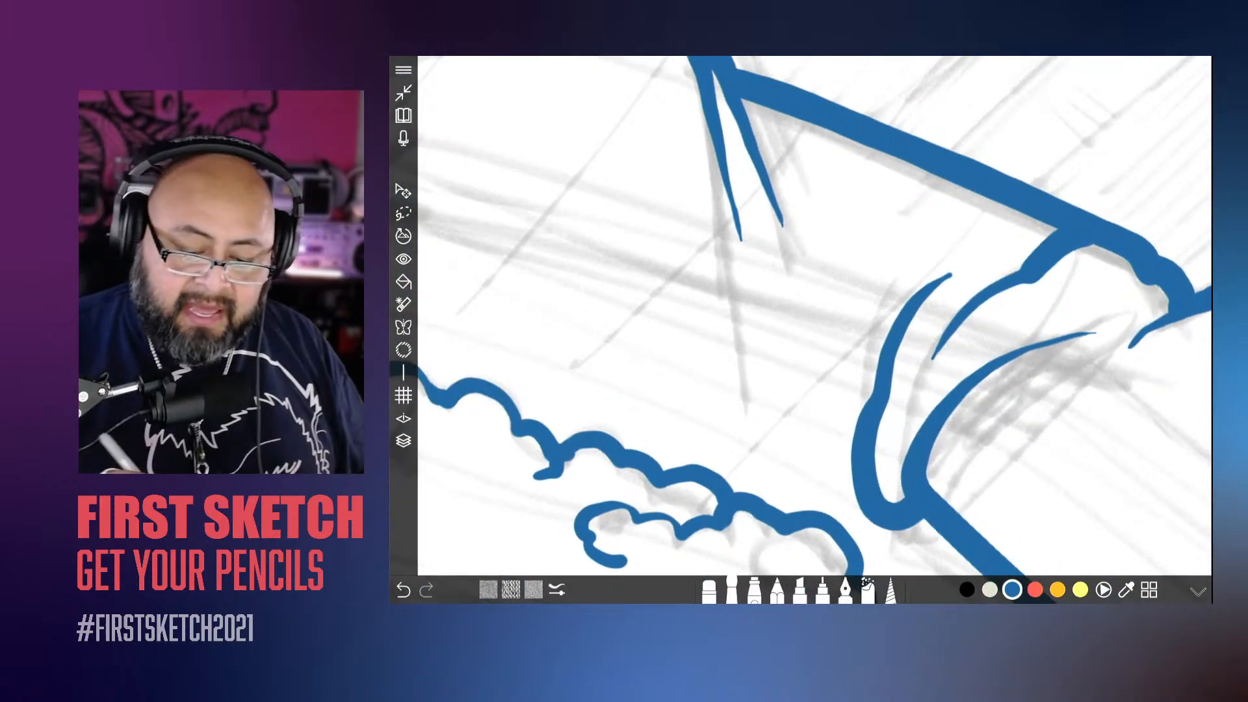
pyautogui.moveTo(969, 286)
pyautogui.mouseDown()
pyautogui.moveTo(976, 270)
pyautogui.moveTo(920, 294)
pyautogui.moveTo(973, 273)
pyautogui.mouseUp()
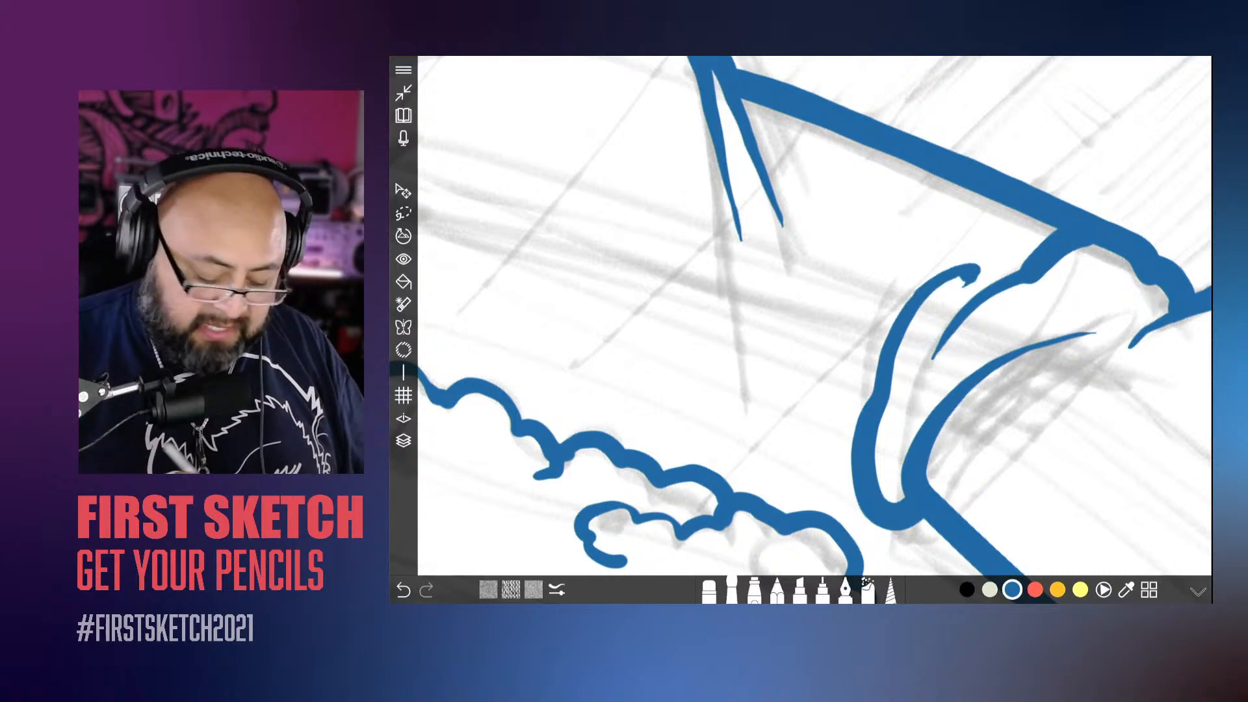
pyautogui.hotkey('ctrl', 'z')
pyautogui.scroll(-10, 807, 318)
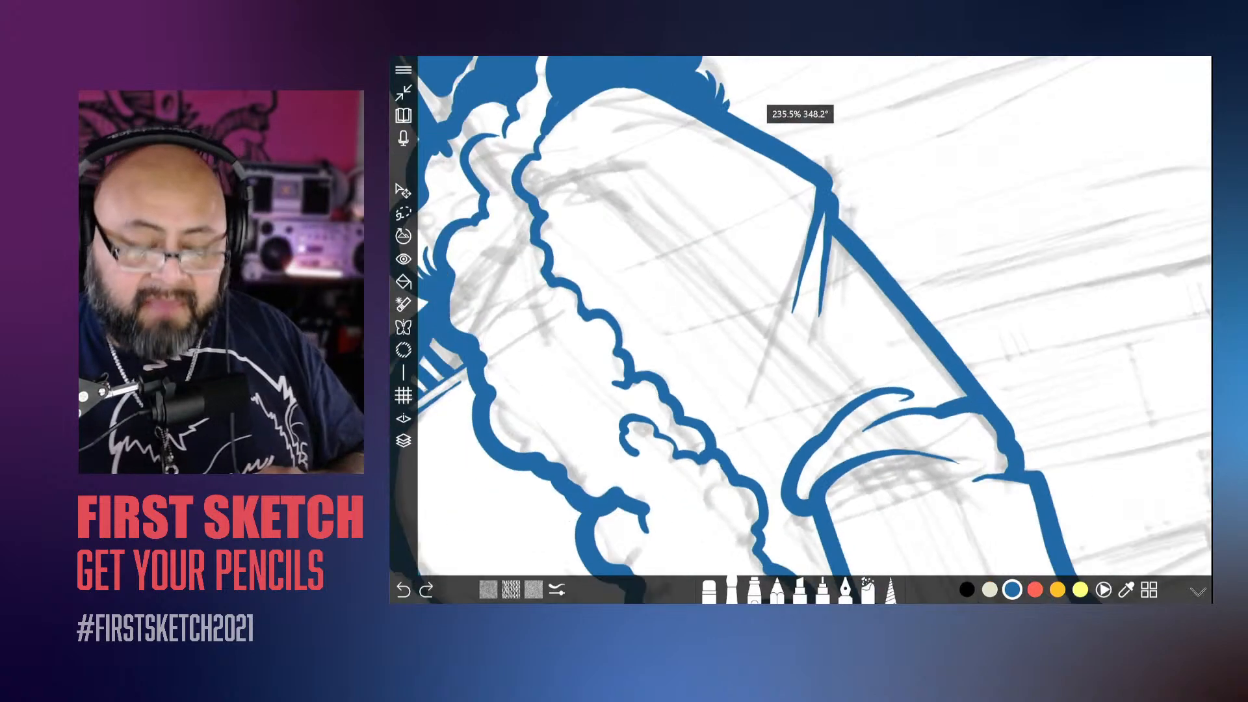
# Step: Ink the inner contour of the upper sleeve from below the shoulder to the elbow fold
pyautogui.scroll(10, 806, 319)
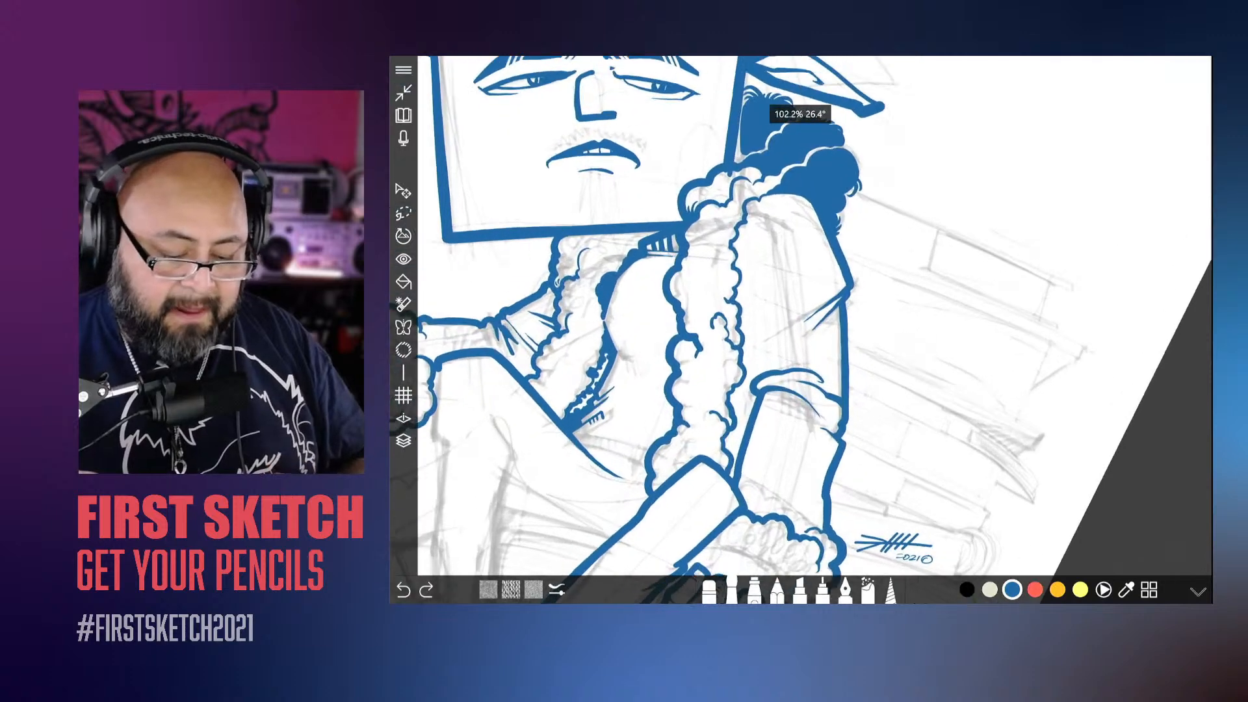
pyautogui.moveTo(790, 191); pyautogui.dragTo(829, 361)
pyautogui.moveTo(814, 268); pyautogui.dragTo(835, 305)
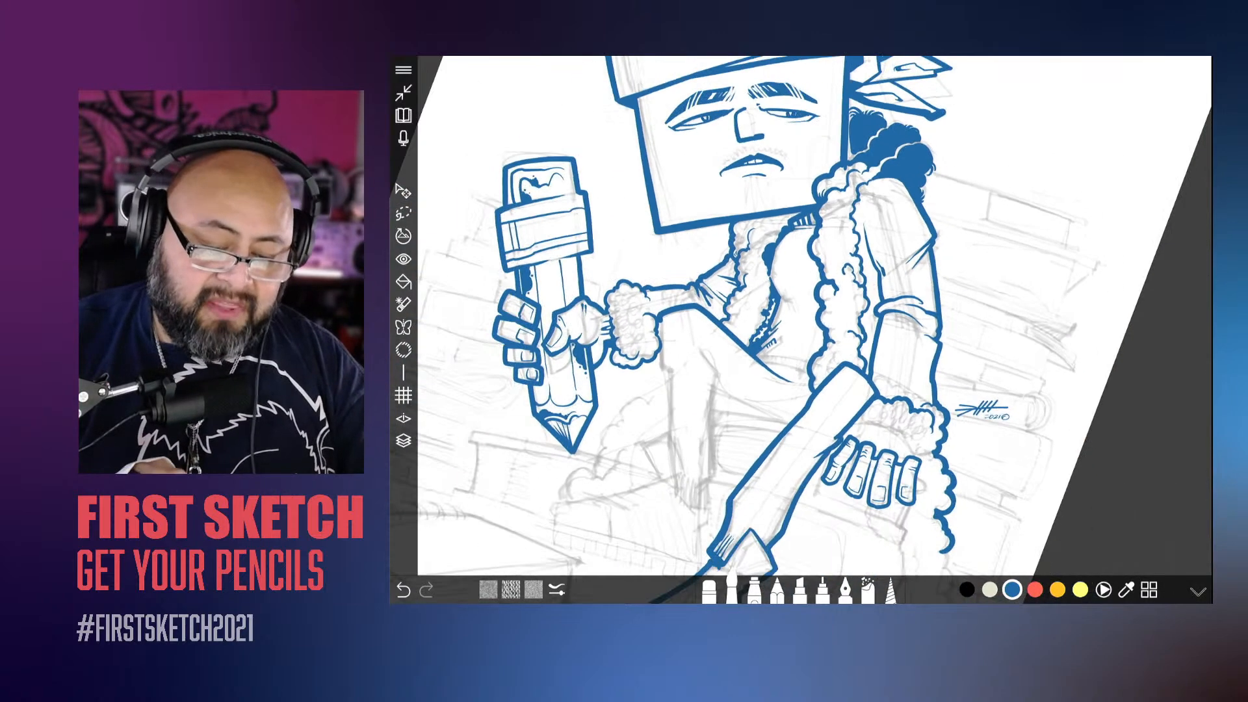
pyautogui.scroll(1, 813, 325)
pyautogui.scroll(2, 813, 325)
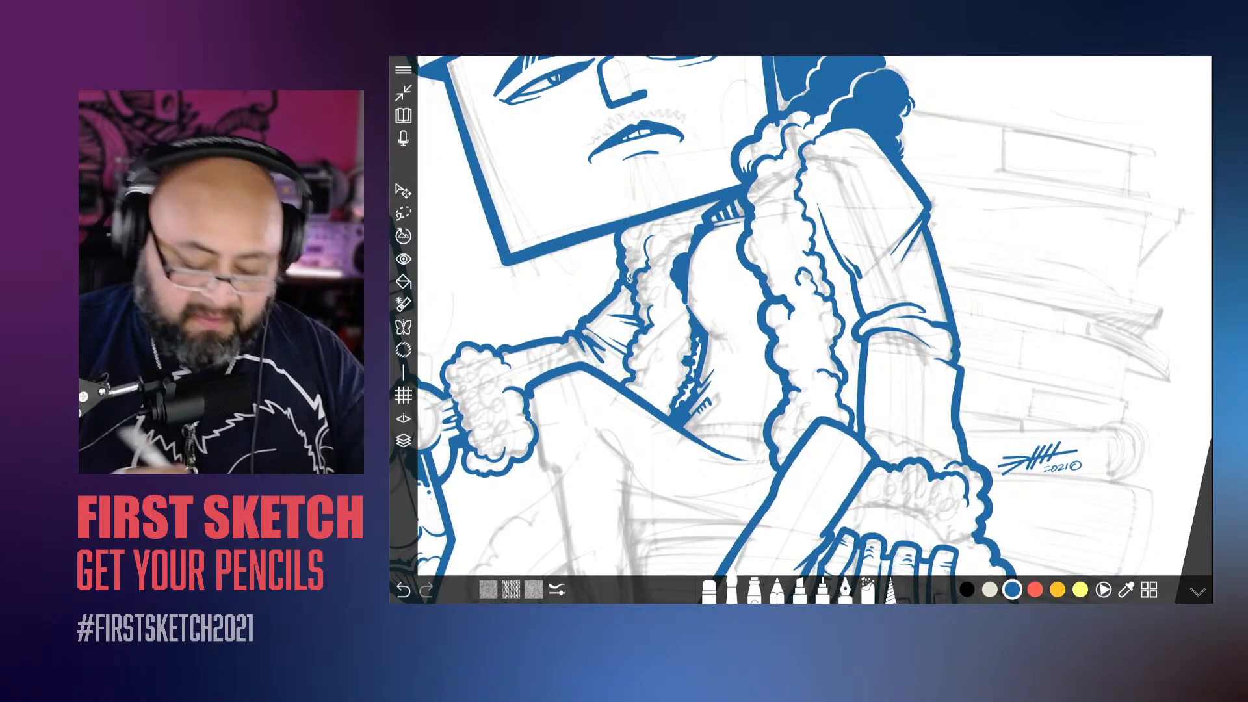
# Step: Set the brush size to 16.7 and ink fluff details on the jacket collar under the jaw, redoing the first stroke
pyautogui.click(557, 589)
pyautogui.moveTo(829, 502); pyautogui.dragTo(822, 502)
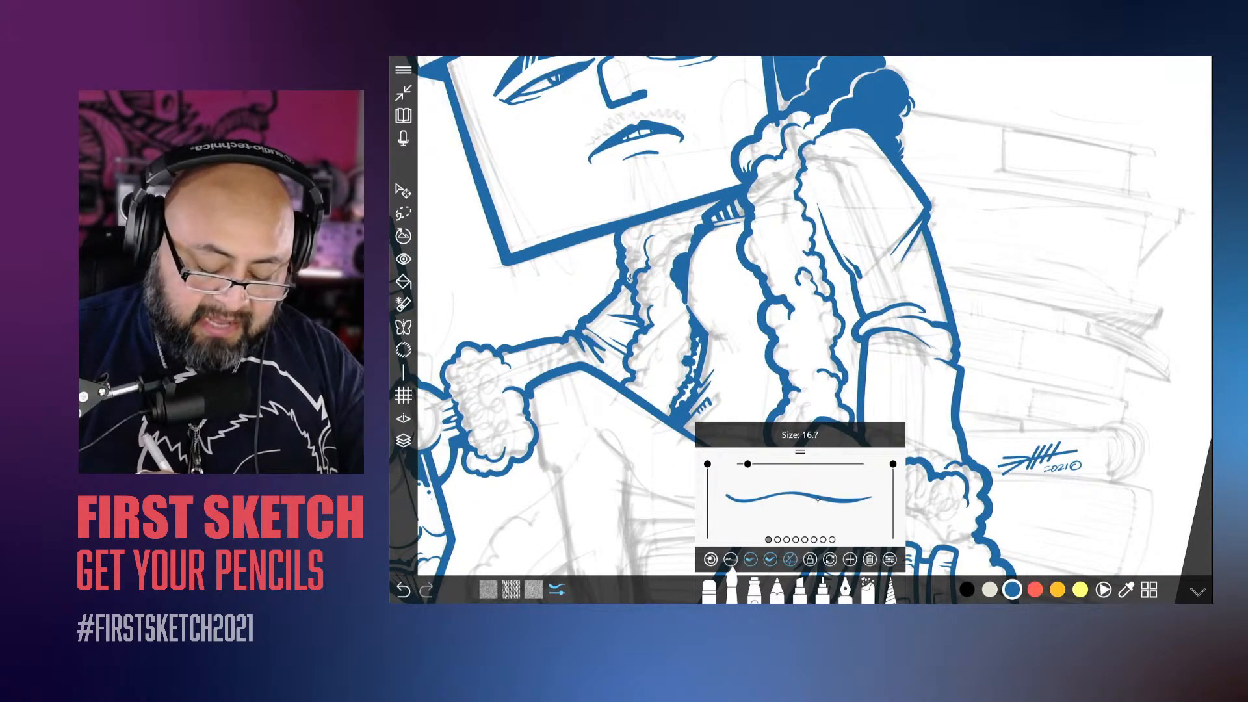
pyautogui.scroll(5, 813, 325)
pyautogui.scroll(-1, 813, 325)
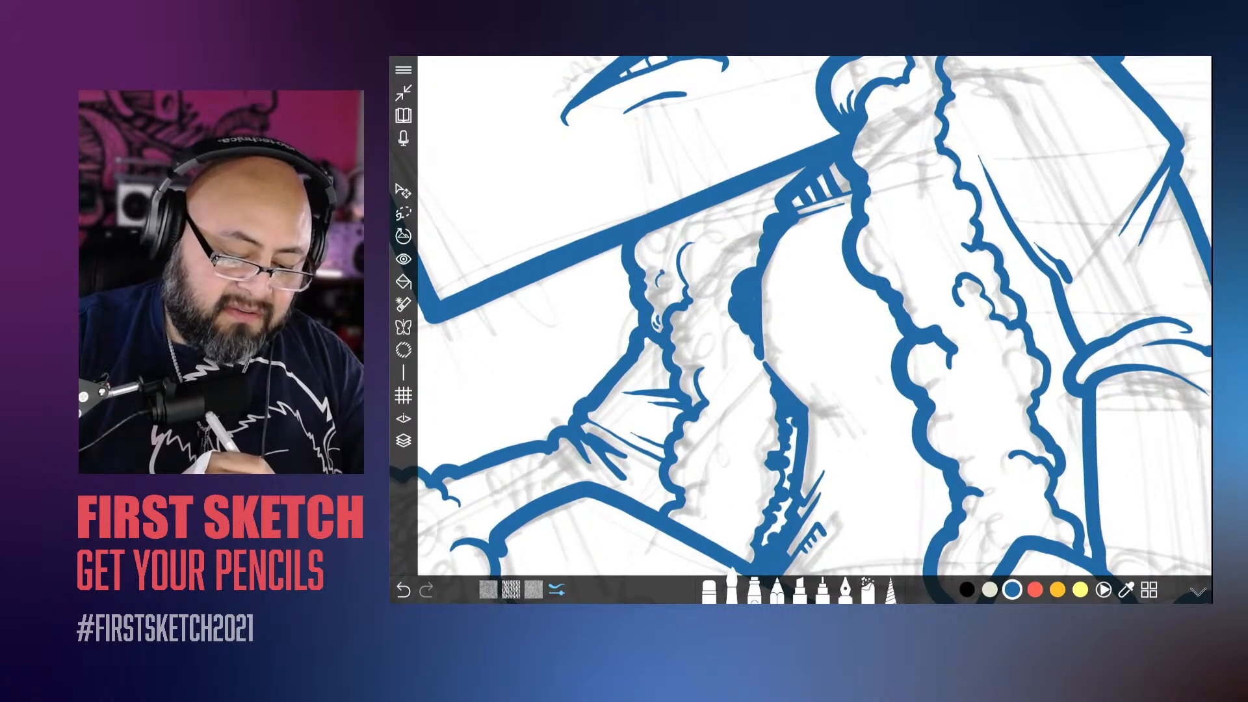
pyautogui.moveTo(660, 273); pyautogui.dragTo(667, 225)
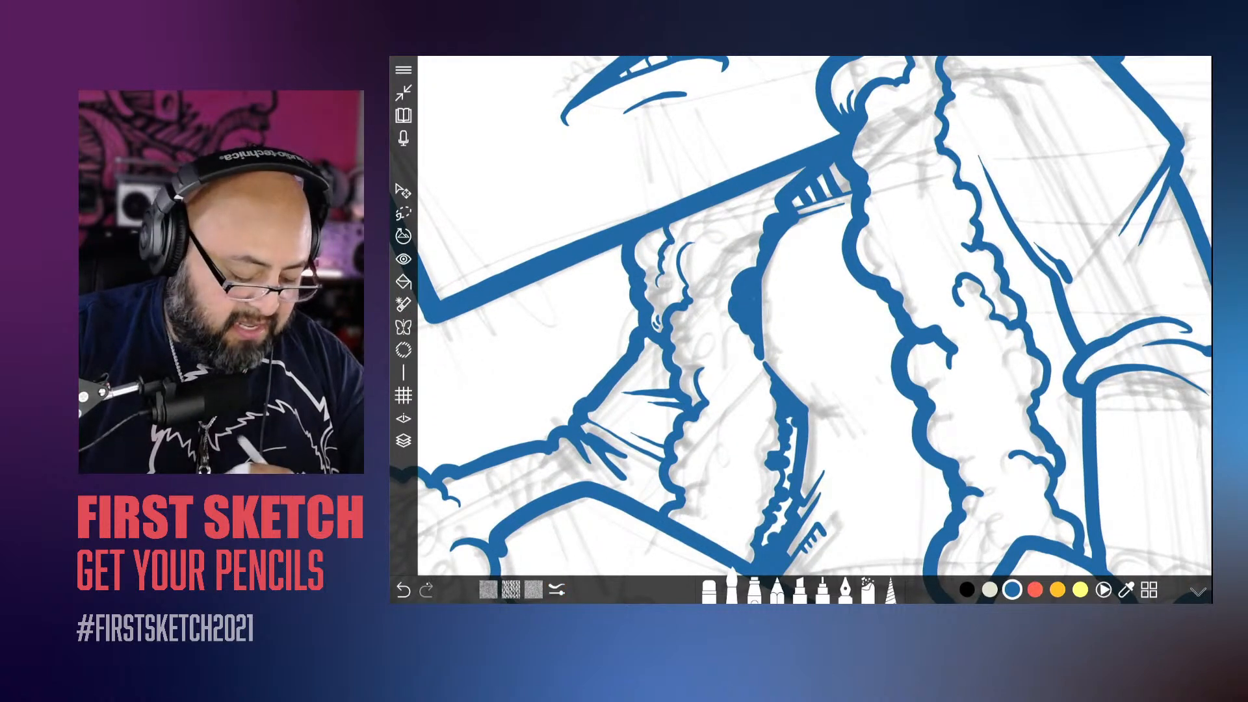
pyautogui.hotkey('ctrl', 'z')
pyautogui.moveTo(664, 273)
pyautogui.mouseDown()
pyautogui.moveTo(652, 246)
pyautogui.moveTo(664, 229)
pyautogui.moveTo(733, 238)
pyautogui.moveTo(747, 229)
pyautogui.moveTo(742, 195)
pyautogui.mouseUp()
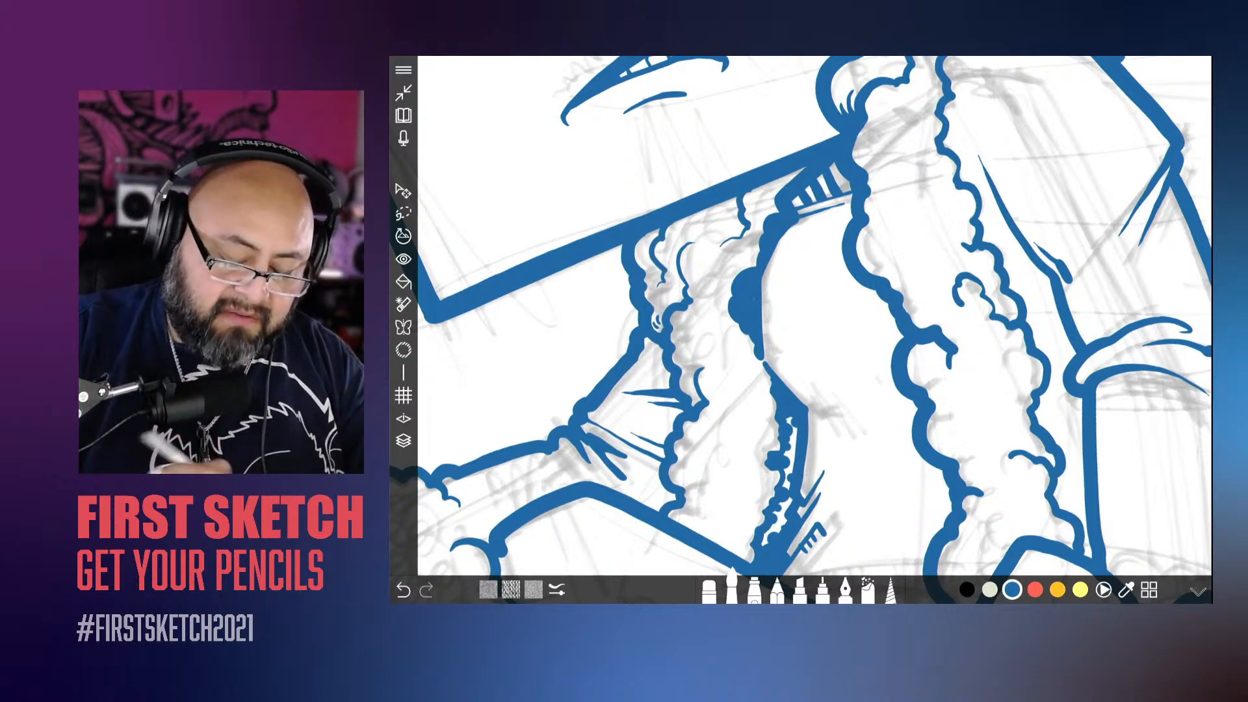
pyautogui.scroll(-8, 815, 316)
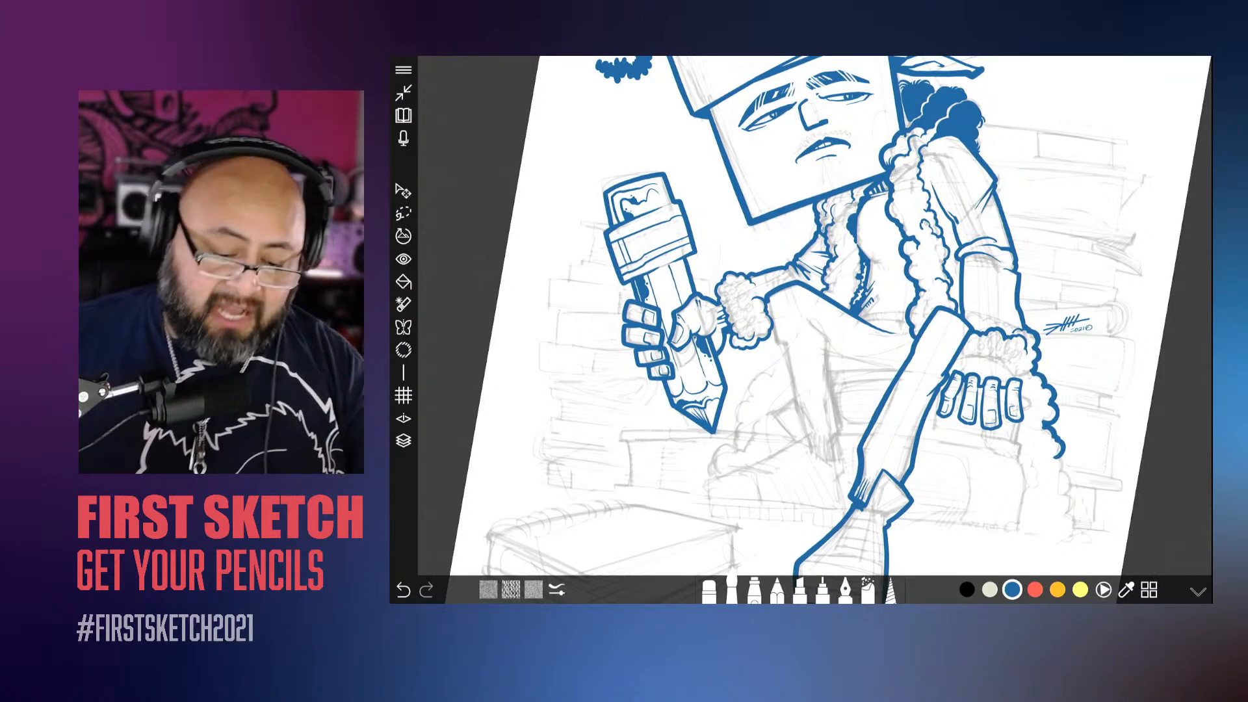
# Step: Thicken the edge of the fluffy cuff behind the pencil-holding hand and ink a bumpy contour inside it
pyautogui.scroll(5, 780, 312)
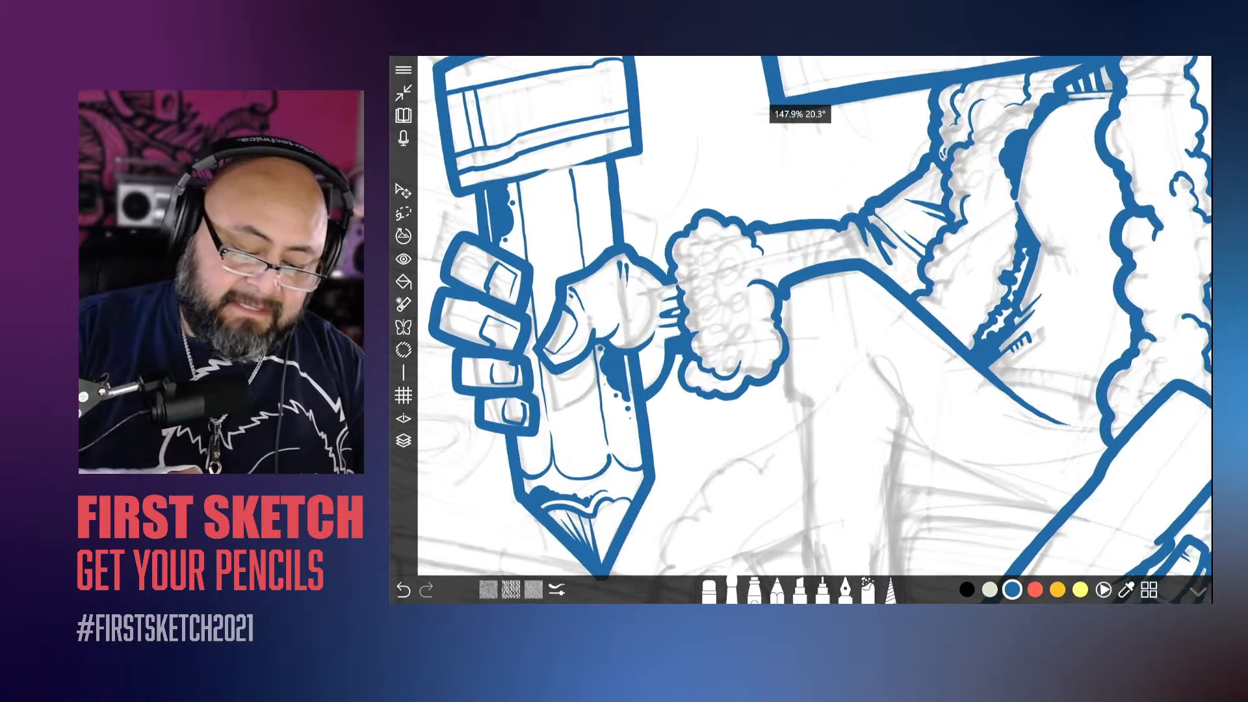
pyautogui.scroll(1, 618, 341)
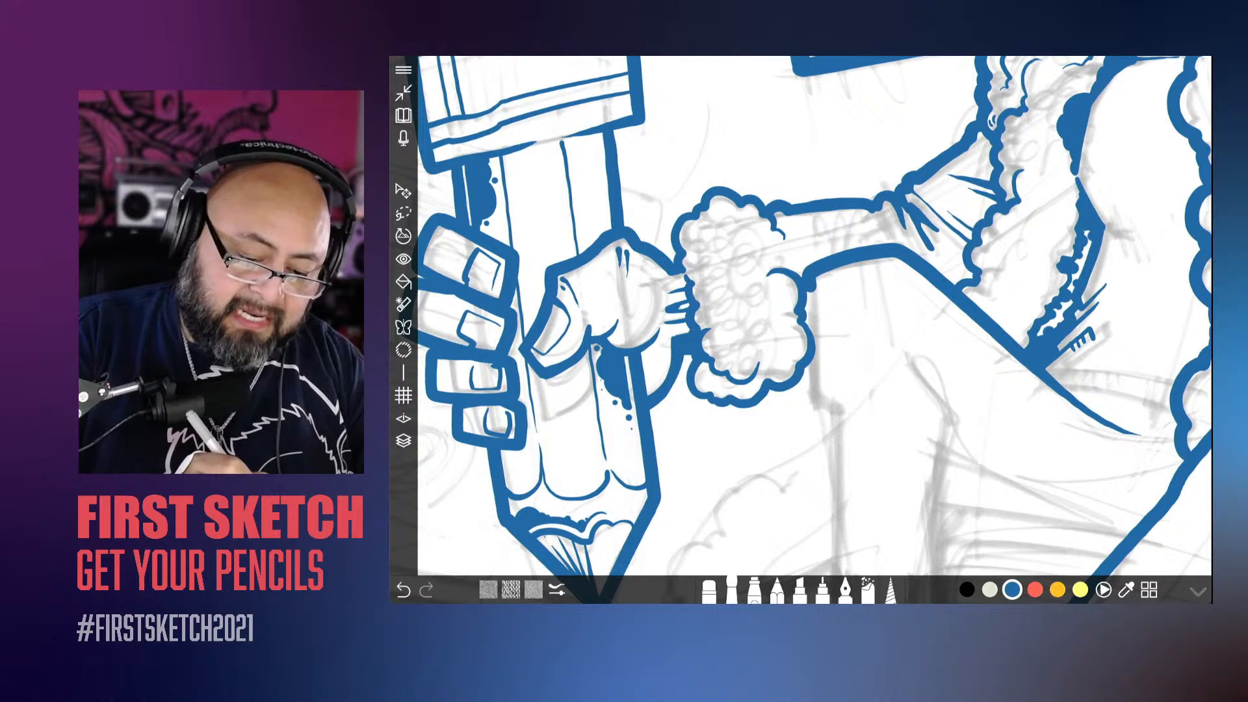
pyautogui.moveTo(699, 201); pyautogui.dragTo(668, 249)
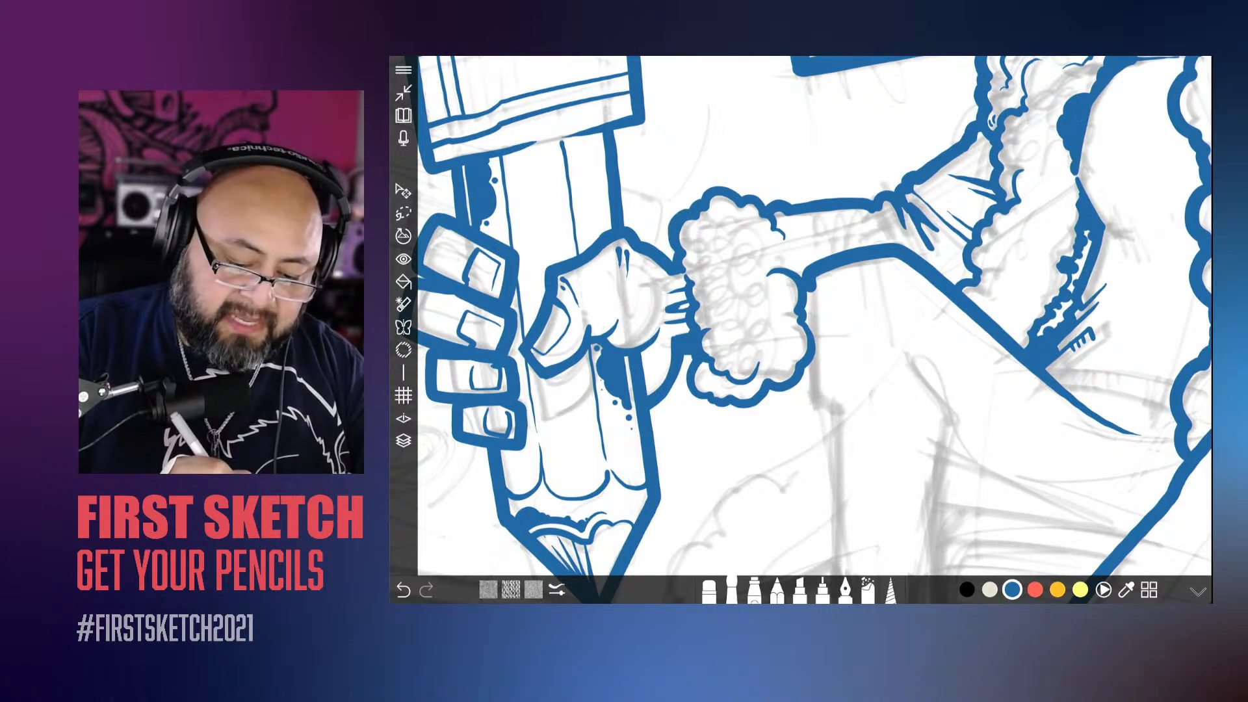
pyautogui.moveTo(762, 260)
pyautogui.mouseDown()
pyautogui.moveTo(751, 232)
pyautogui.moveTo(723, 226)
pyautogui.moveTo(708, 309)
pyautogui.moveTo(718, 344)
pyautogui.mouseUp()
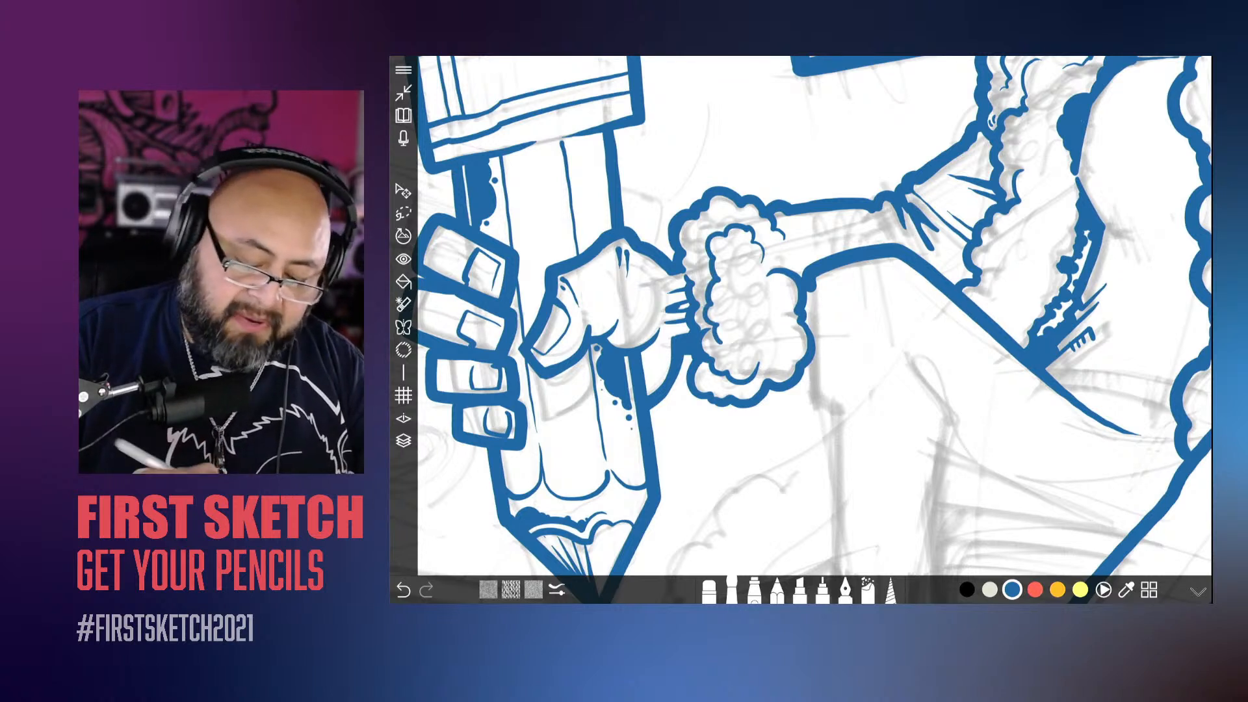
# Step: Fill the shadow along the underside of the fluffy cuff with solid blue and small fluff marks
pyautogui.moveTo(718, 380)
pyautogui.mouseDown()
pyautogui.moveTo(702, 363)
pyautogui.moveTo(727, 388)
pyautogui.mouseUp()
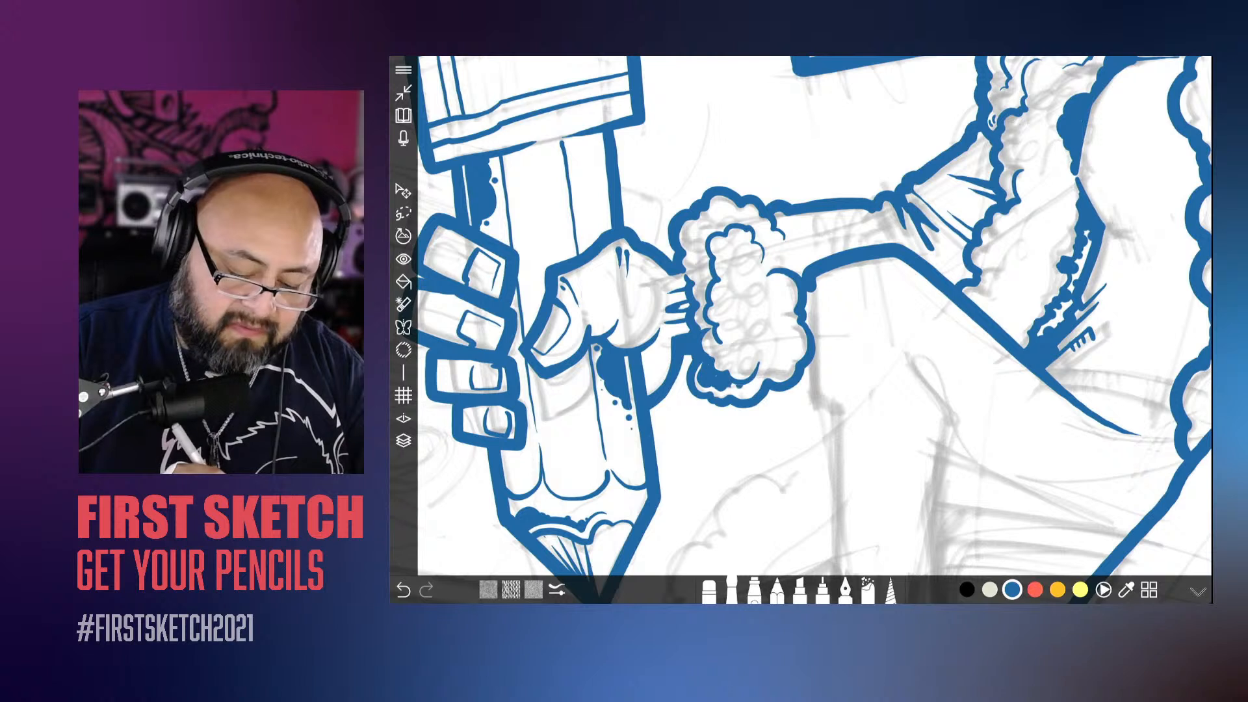
pyautogui.moveTo(745, 390); pyautogui.dragTo(750, 396)
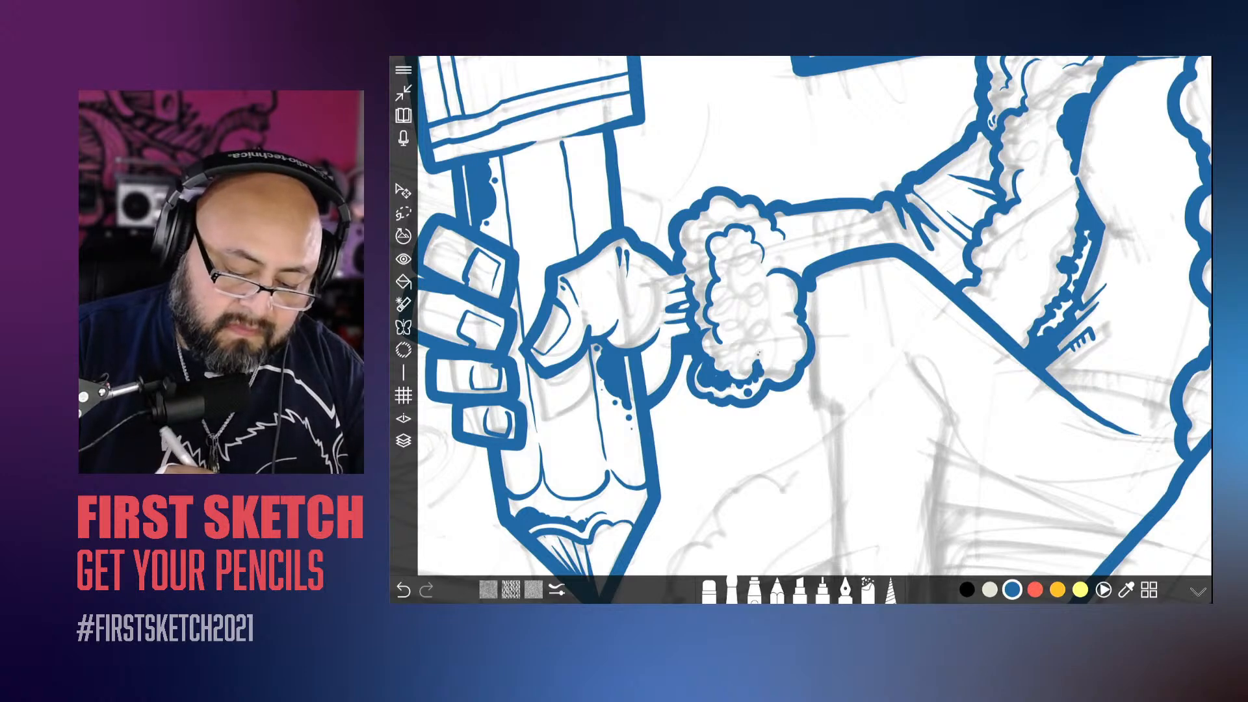
pyautogui.click(783, 370)
pyautogui.scroll(-5, 815, 316)
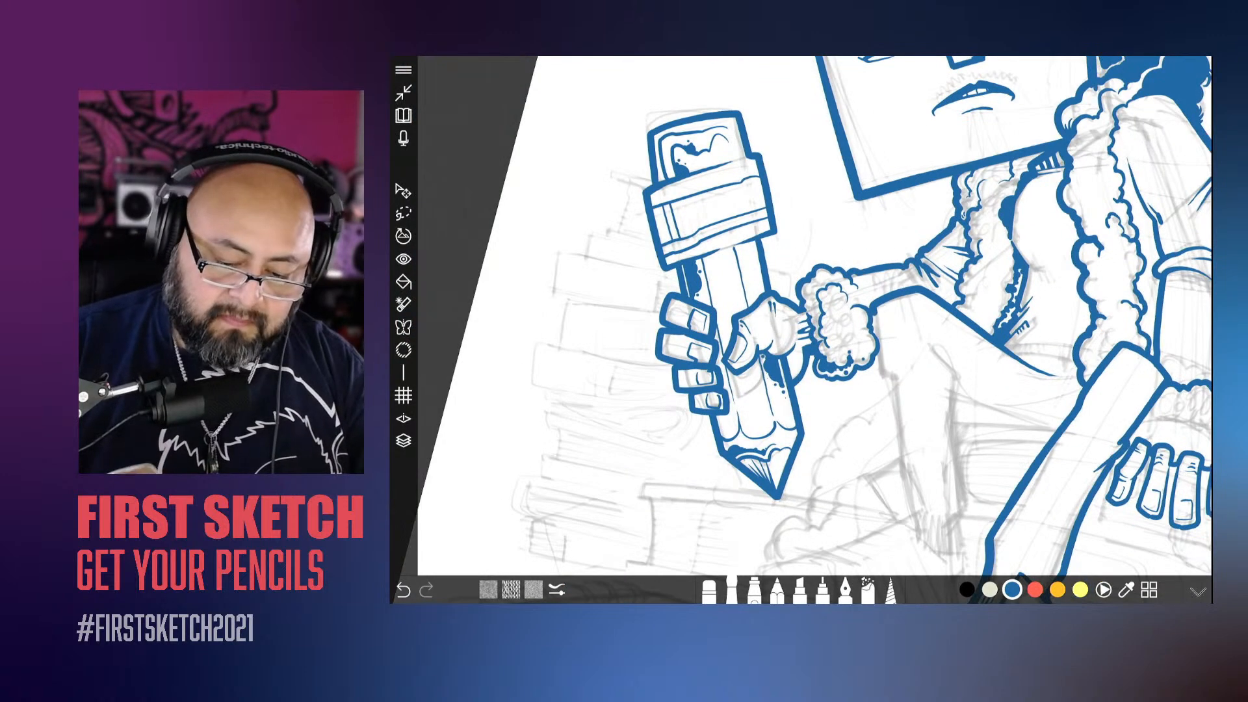
# Step: Outline a bumpy shadow at the base of the jacket's fluffy trim above the thigh and fill it with solid blue
pyautogui.scroll(10, 988, 327)
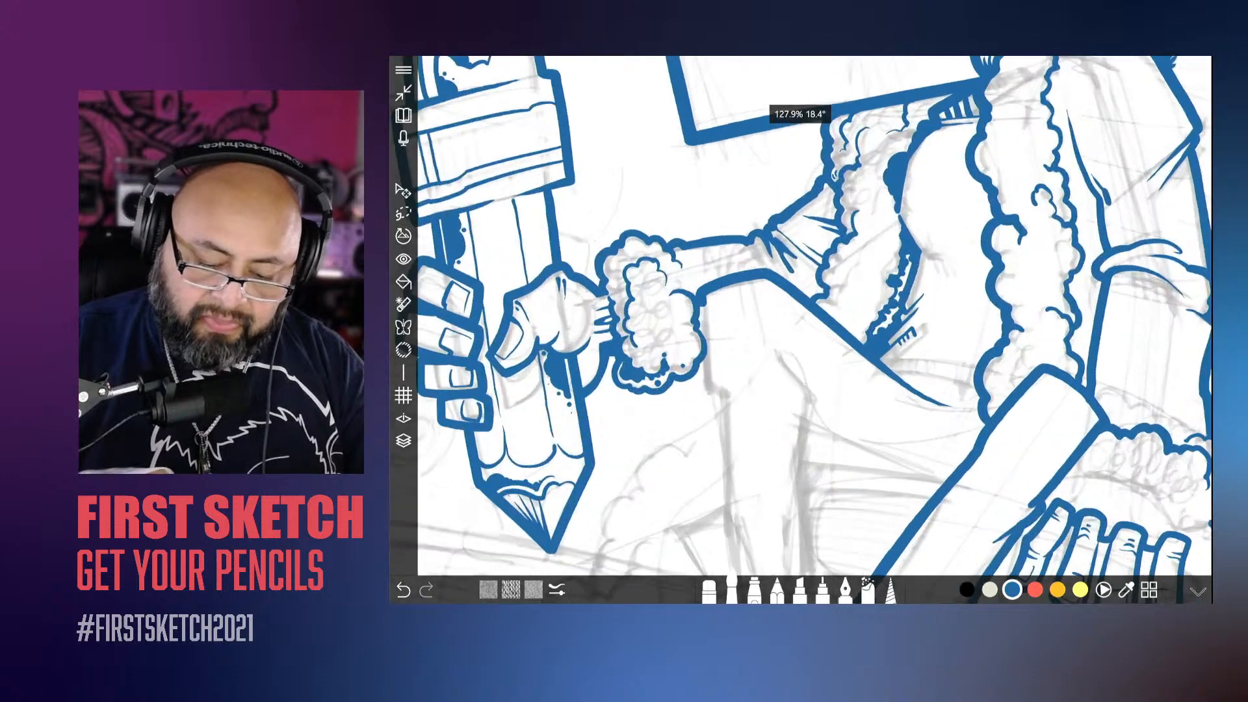
pyautogui.moveTo(803, 291)
pyautogui.mouseDown()
pyautogui.moveTo(756, 351)
pyautogui.moveTo(757, 378)
pyautogui.mouseUp()
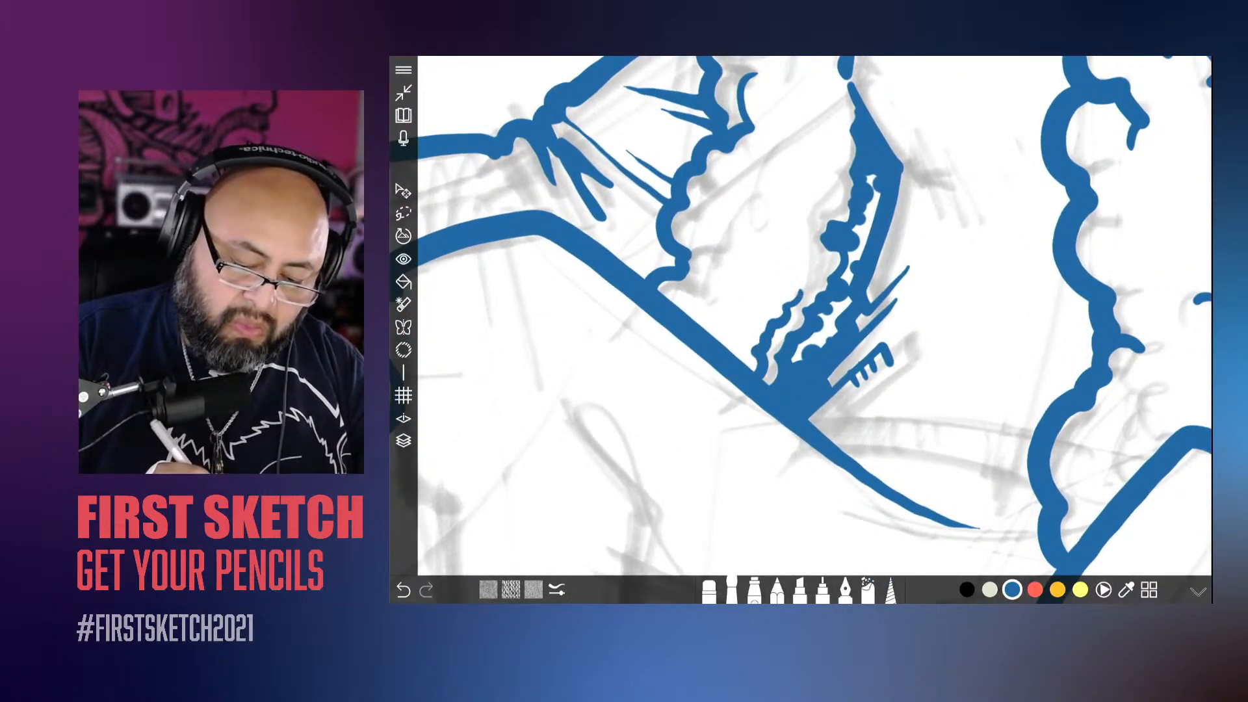
pyautogui.moveTo(799, 289); pyautogui.dragTo(722, 348)
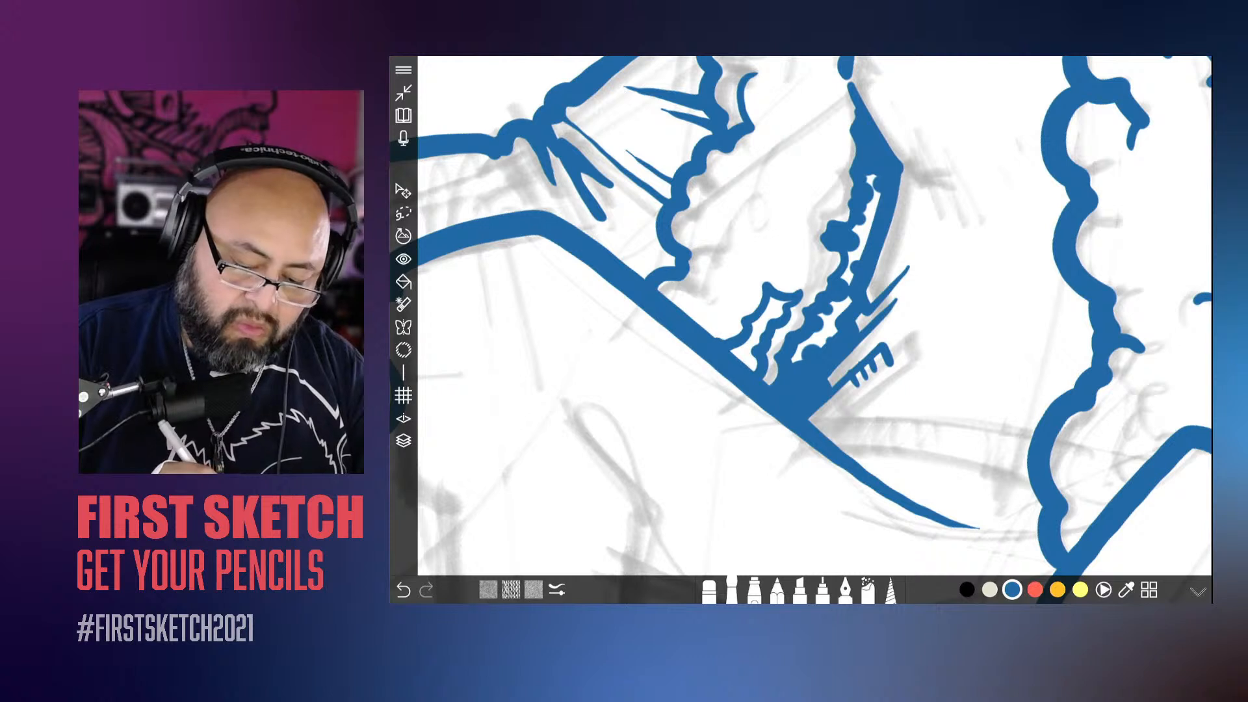
pyautogui.moveTo(787, 302)
pyautogui.mouseDown()
pyautogui.moveTo(760, 328)
pyautogui.moveTo(744, 361)
pyautogui.moveTo(753, 372)
pyautogui.mouseUp()
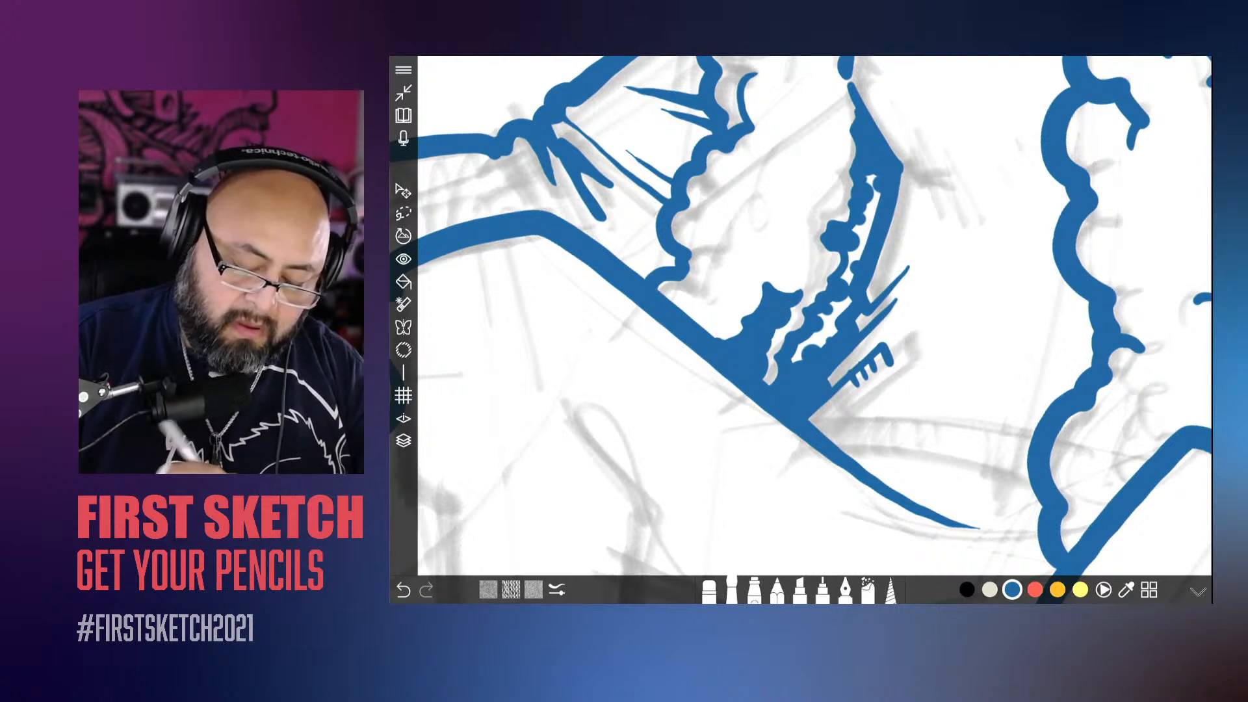
pyautogui.moveTo(767, 244)
pyautogui.mouseDown()
pyautogui.moveTo(775, 273)
pyautogui.moveTo(722, 339)
pyautogui.moveTo(730, 332)
pyautogui.mouseUp()
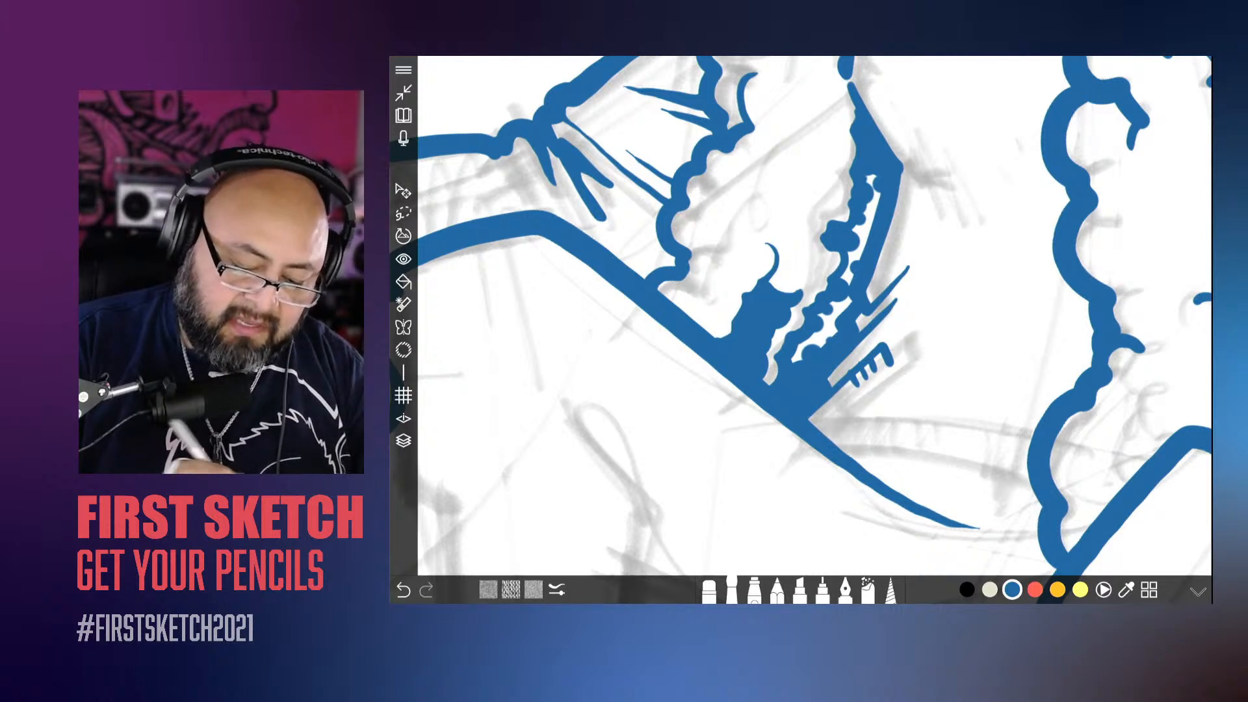
pyautogui.hotkey('ctrl', 'z')
pyautogui.hotkey('ctrl', 'z')
pyautogui.hotkey('ctrl', 'z')
pyautogui.hotkey('ctrl', 'z')
pyautogui.hotkey('ctrl', 'z')
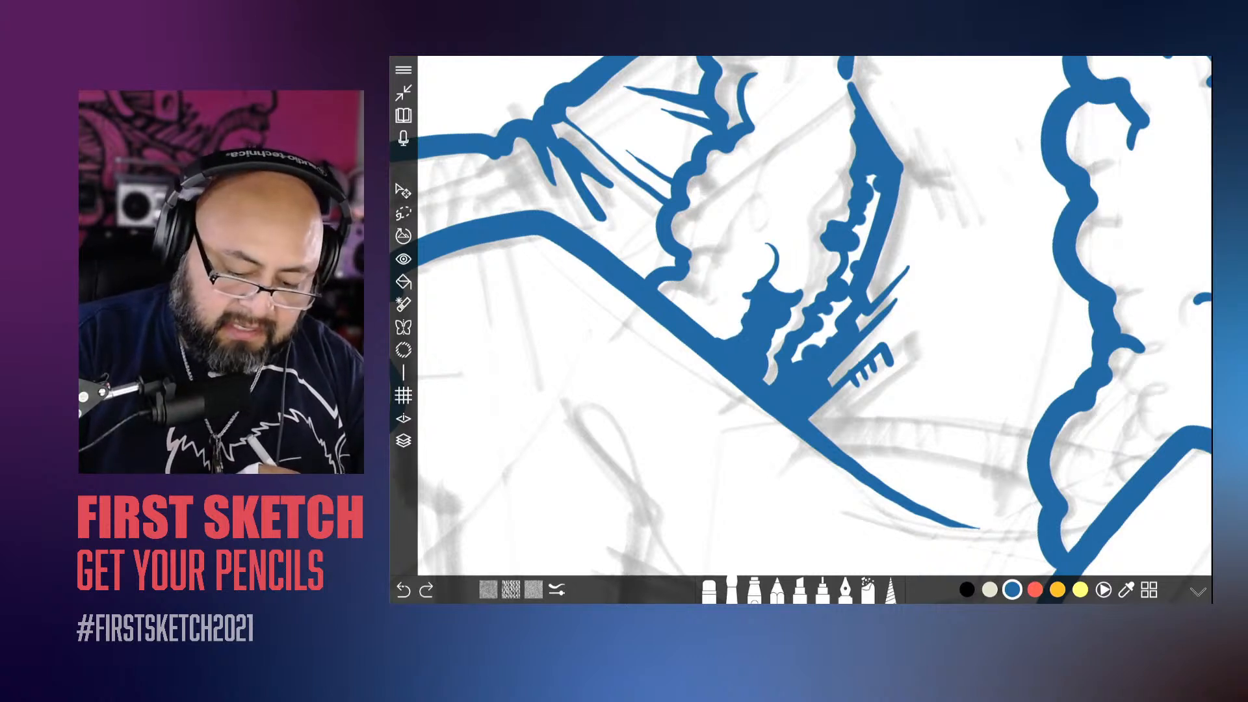
pyautogui.hotkey('ctrl', 'z')
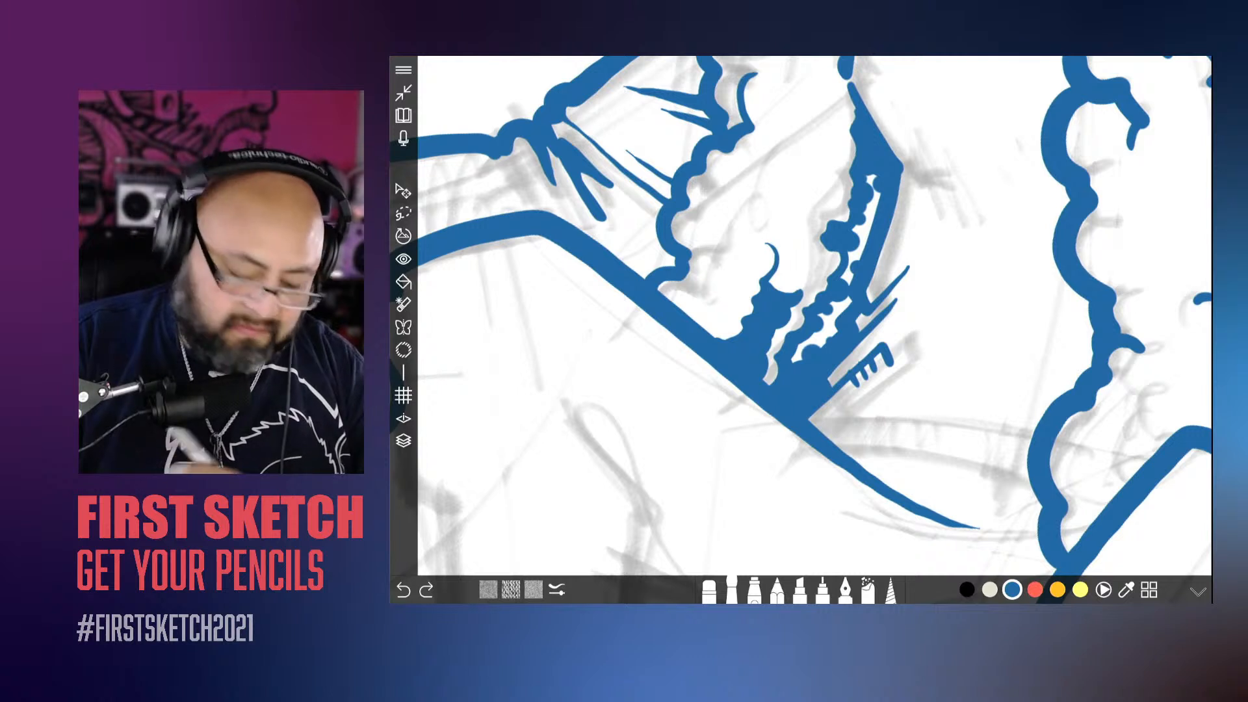
pyautogui.hotkey('ctrl', 'z')
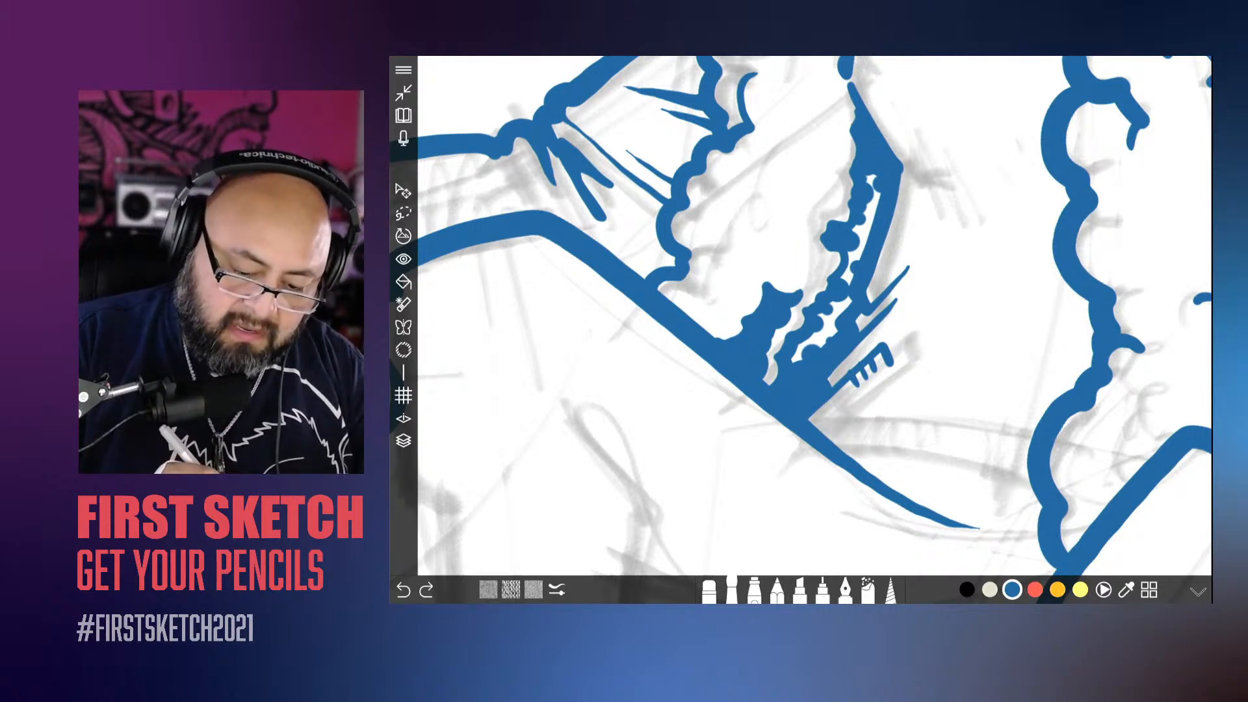
# Step: Add a curled tuft above the trim's shadow and extend the solid blue along the thigh line toward the sleeve
pyautogui.moveTo(771, 245)
pyautogui.mouseDown()
pyautogui.moveTo(776, 272)
pyautogui.moveTo(727, 338)
pyautogui.moveTo(751, 311)
pyautogui.mouseUp()
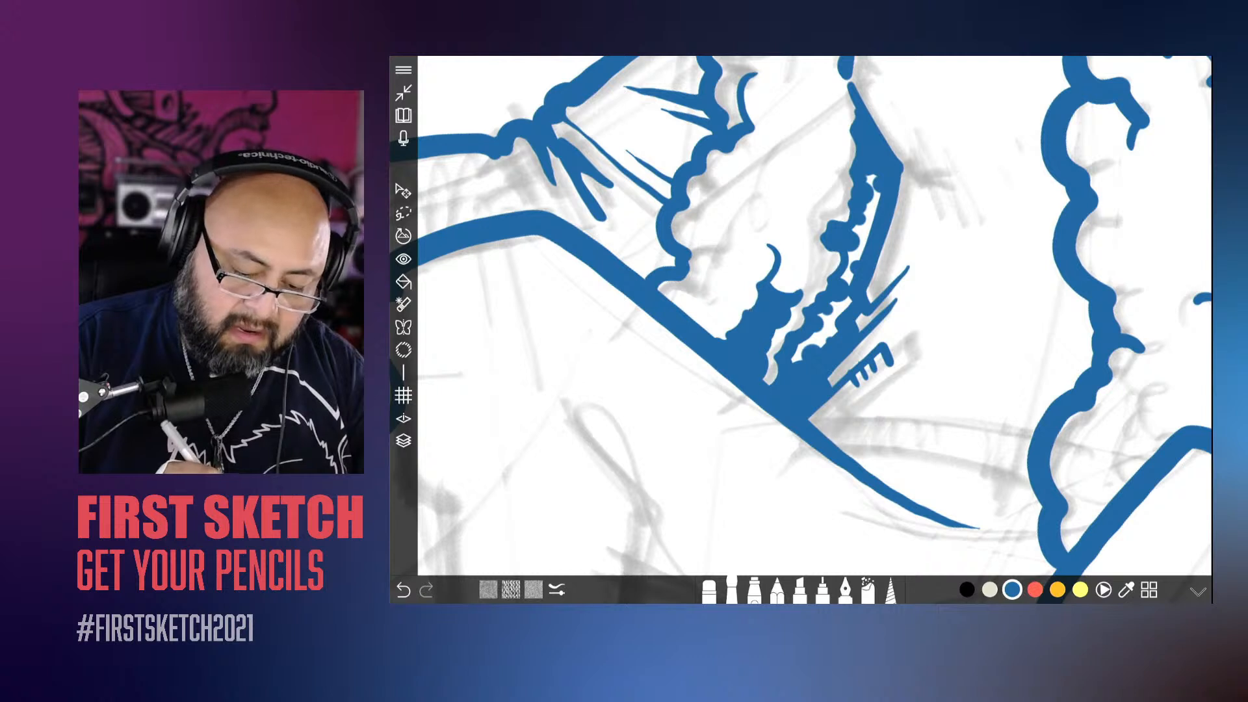
pyautogui.moveTo(759, 286); pyautogui.dragTo(725, 339)
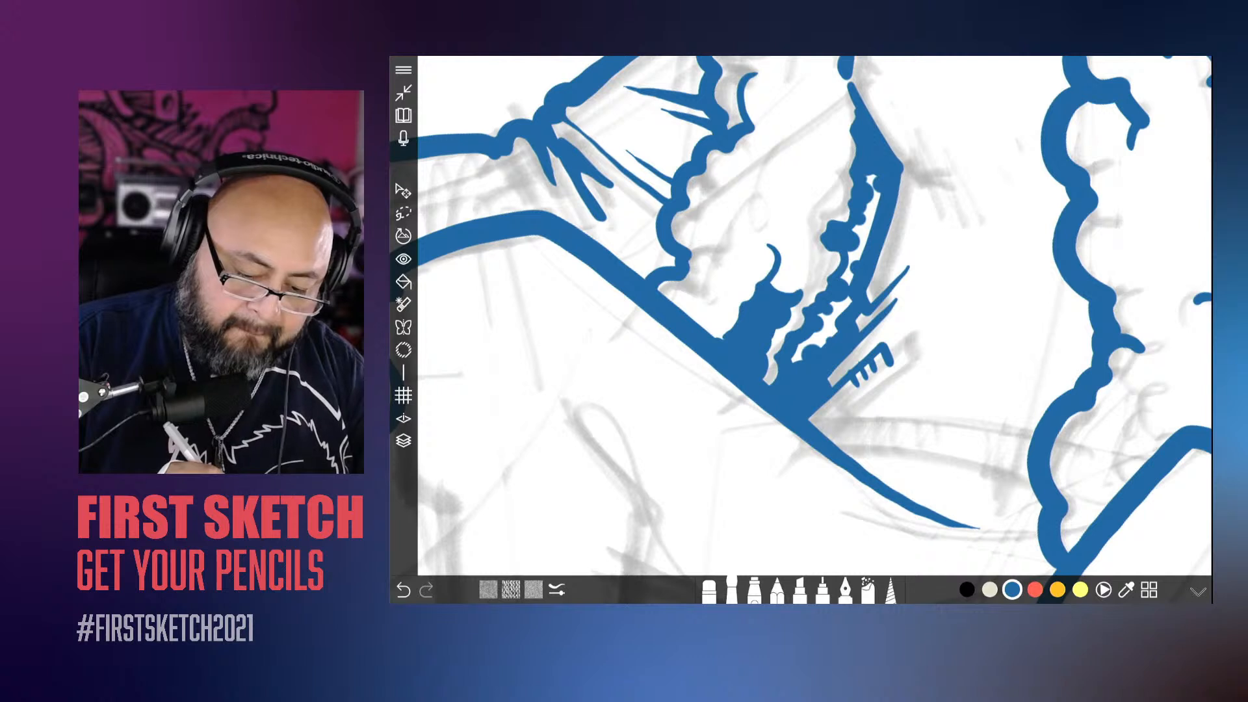
pyautogui.moveTo(757, 288)
pyautogui.mouseDown()
pyautogui.moveTo(722, 314)
pyautogui.moveTo(723, 338)
pyautogui.mouseUp()
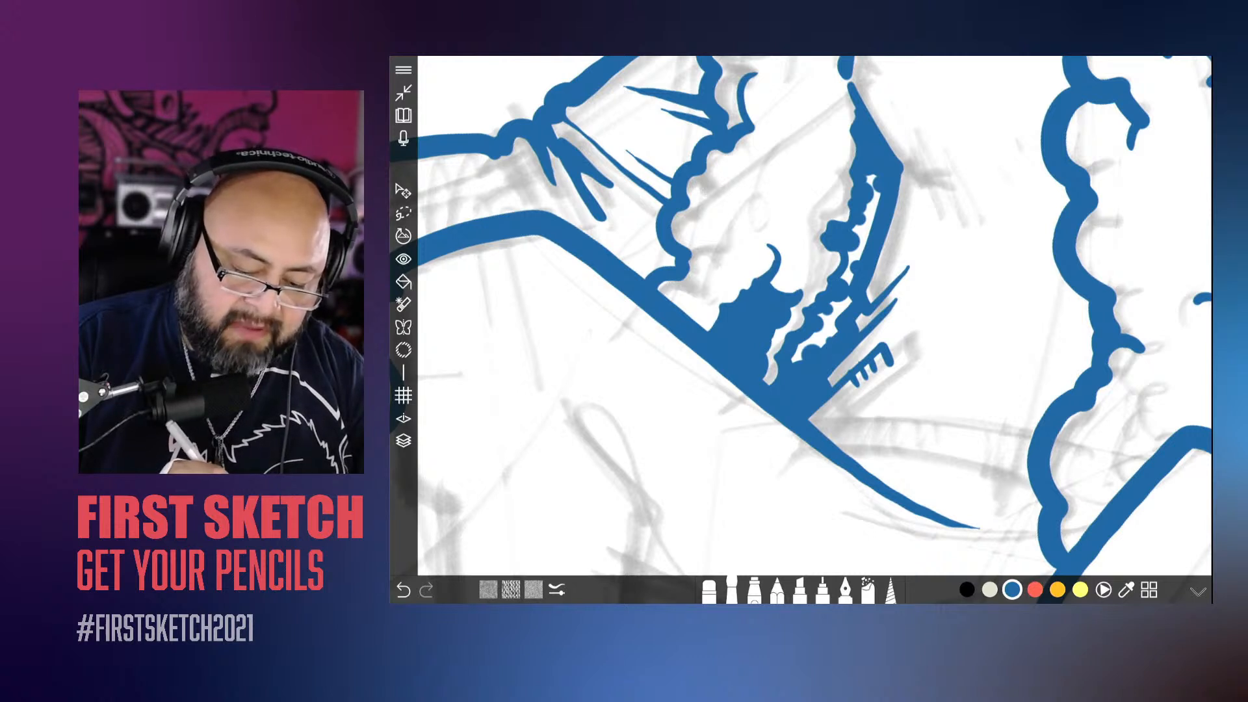
pyautogui.moveTo(713, 321); pyautogui.dragTo(706, 330)
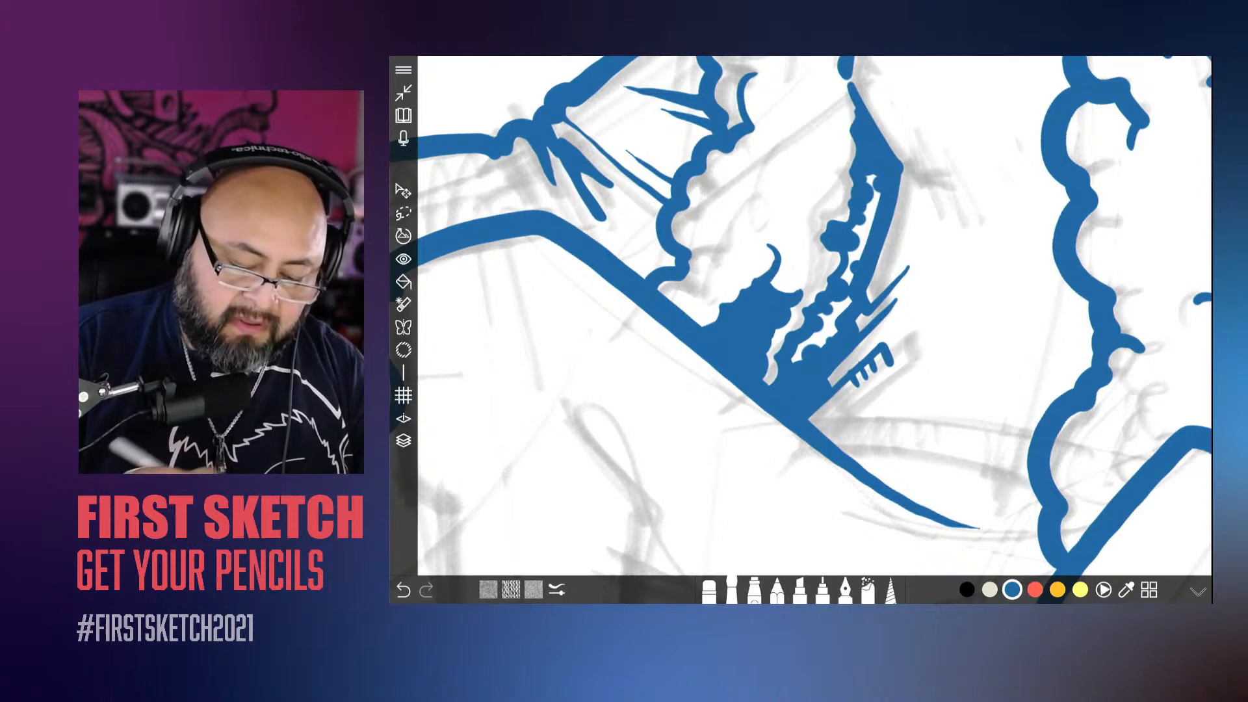
pyautogui.moveTo(785, 236); pyautogui.dragTo(779, 256)
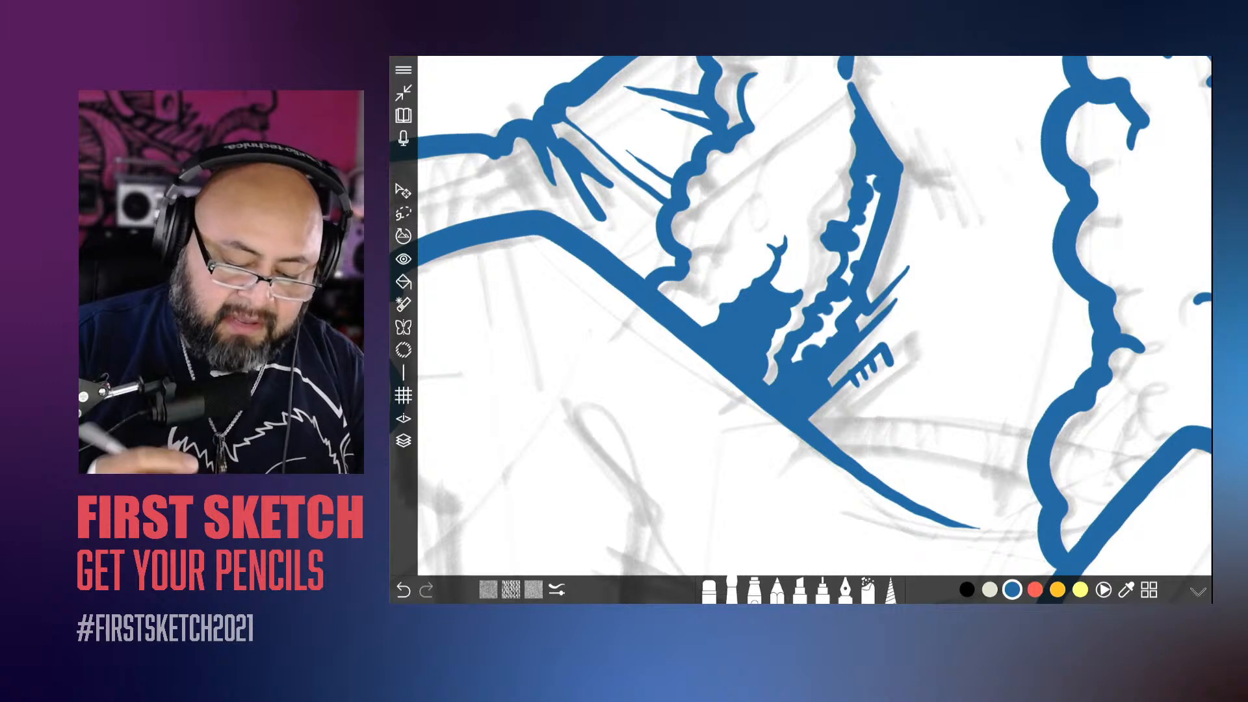
pyautogui.scroll(-5, 910, 318)
pyautogui.scroll(-5, 910, 280)
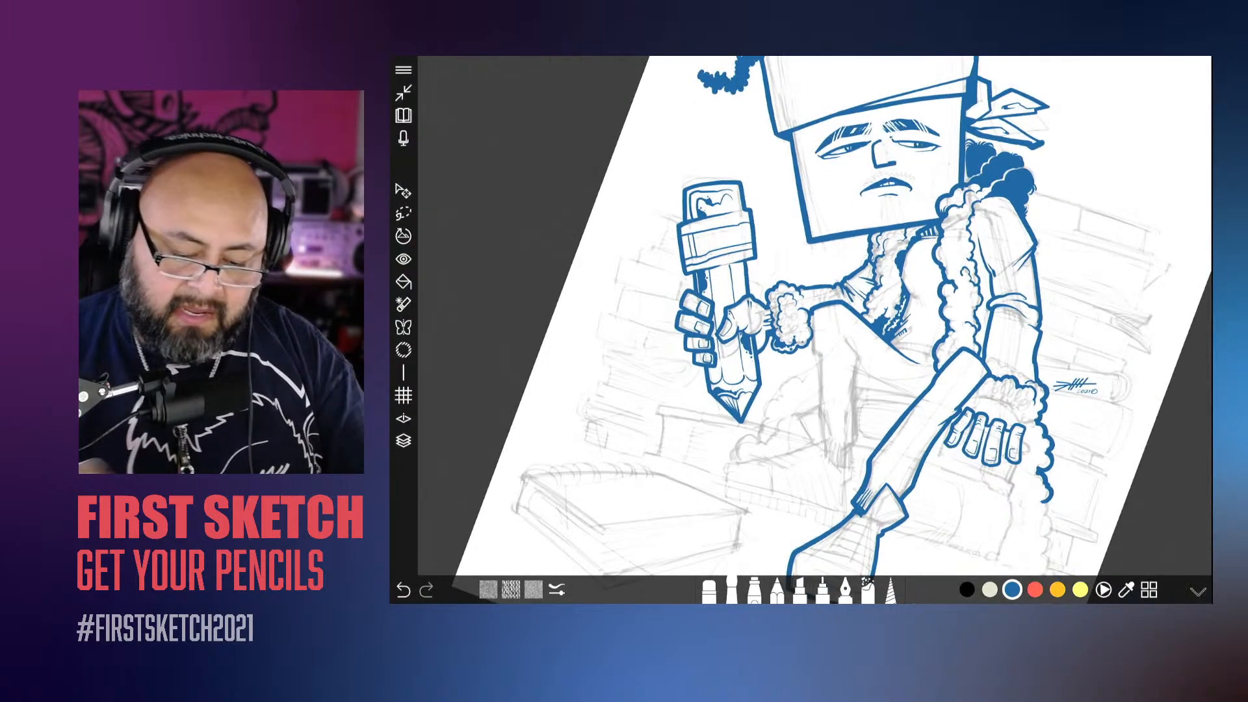
# Step: Outline a wavy shadow between the fluffy trim and the lower sleeve, just above the knee, and fill it with solid blue
pyautogui.scroll(5, 800, 280)
pyautogui.scroll(3, 841, 240)
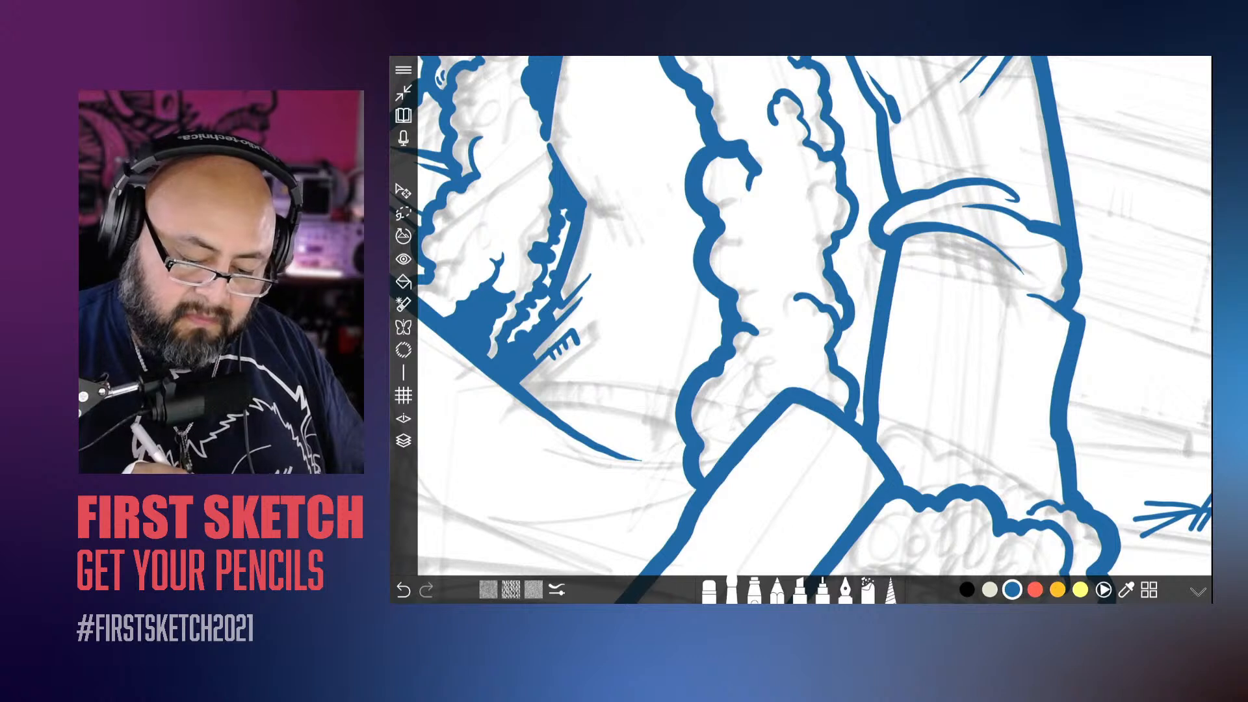
pyautogui.moveTo(850, 285)
pyautogui.mouseDown()
pyautogui.moveTo(860, 302)
pyautogui.moveTo(845, 351)
pyautogui.moveTo(860, 377)
pyautogui.mouseUp()
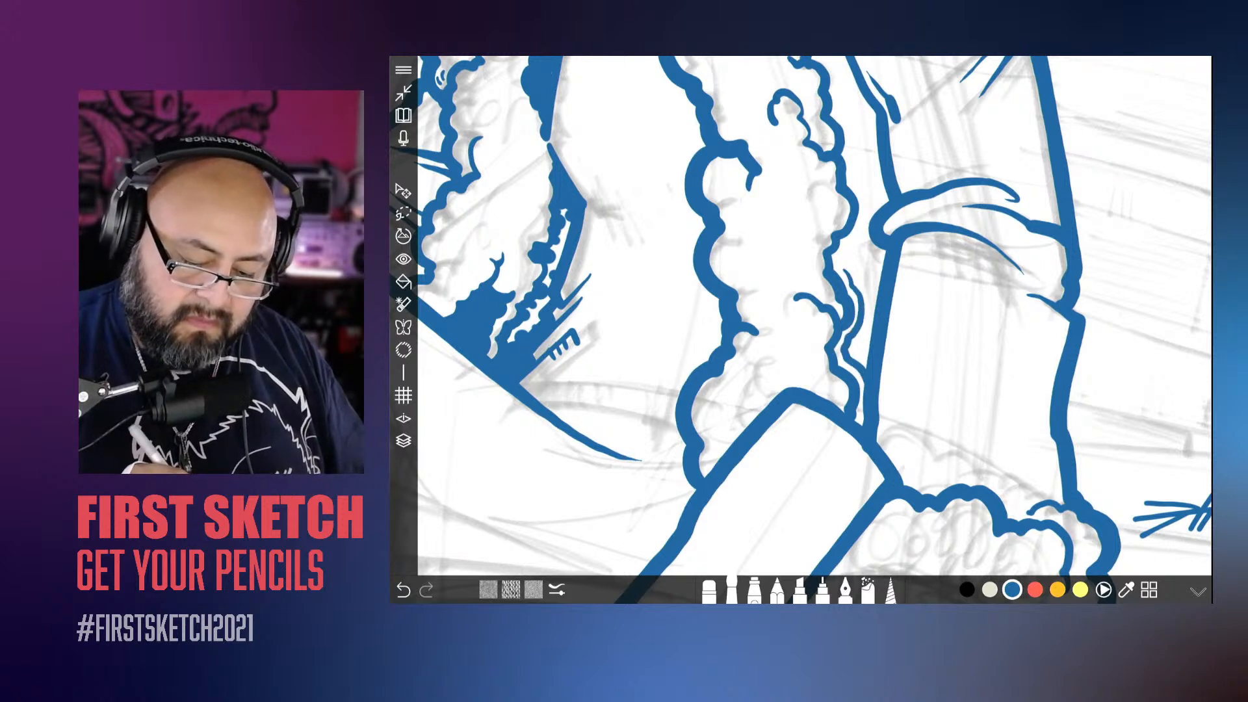
pyautogui.moveTo(840, 252)
pyautogui.mouseDown()
pyautogui.moveTo(876, 304)
pyautogui.moveTo(862, 359)
pyautogui.moveTo(851, 356)
pyautogui.mouseUp()
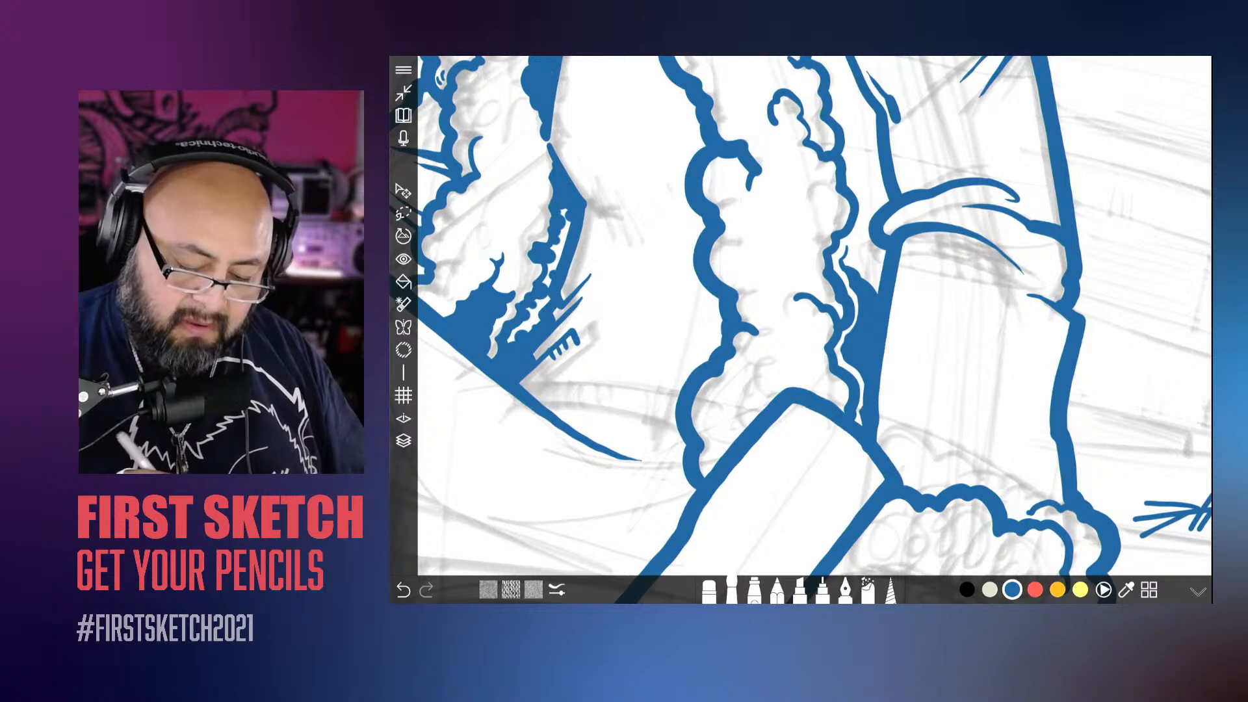
pyautogui.scroll(-10, 762, 375)
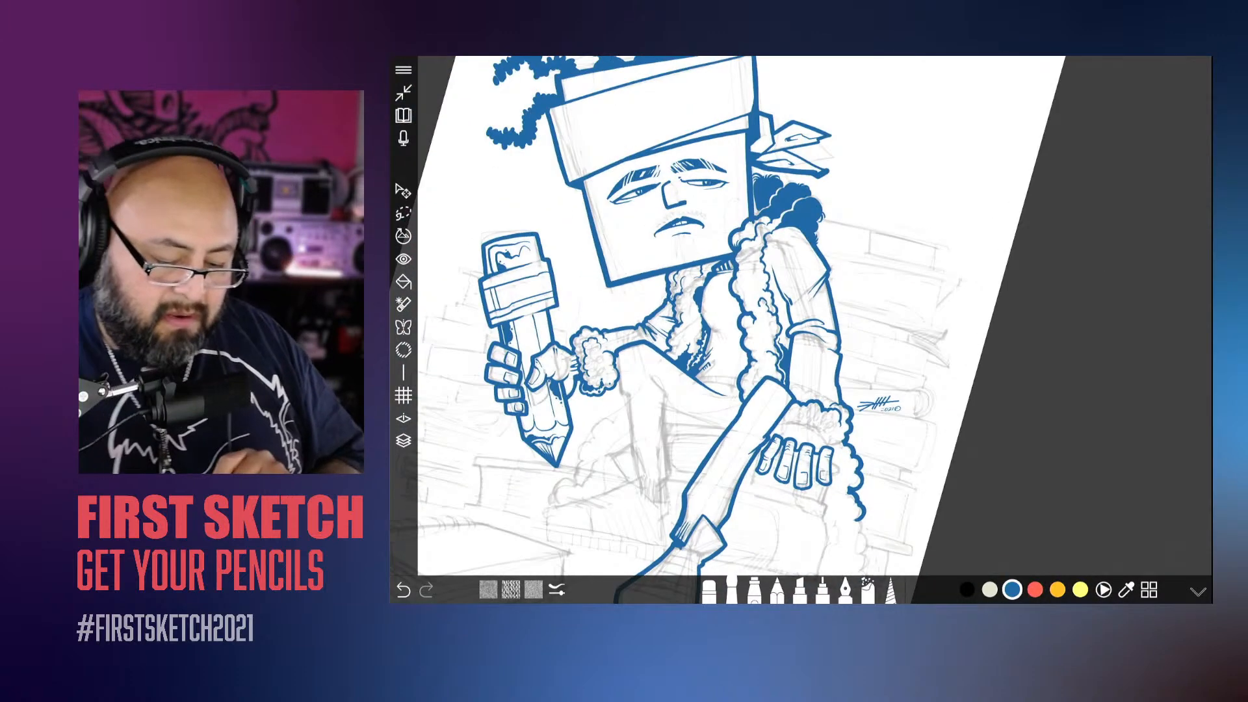
# Step: Ink tapering fold lines between the fluffy trim and the upper sleeve above the rolled fold, and fill the gap between them with solid blue
pyautogui.scroll(10, 781, 312)
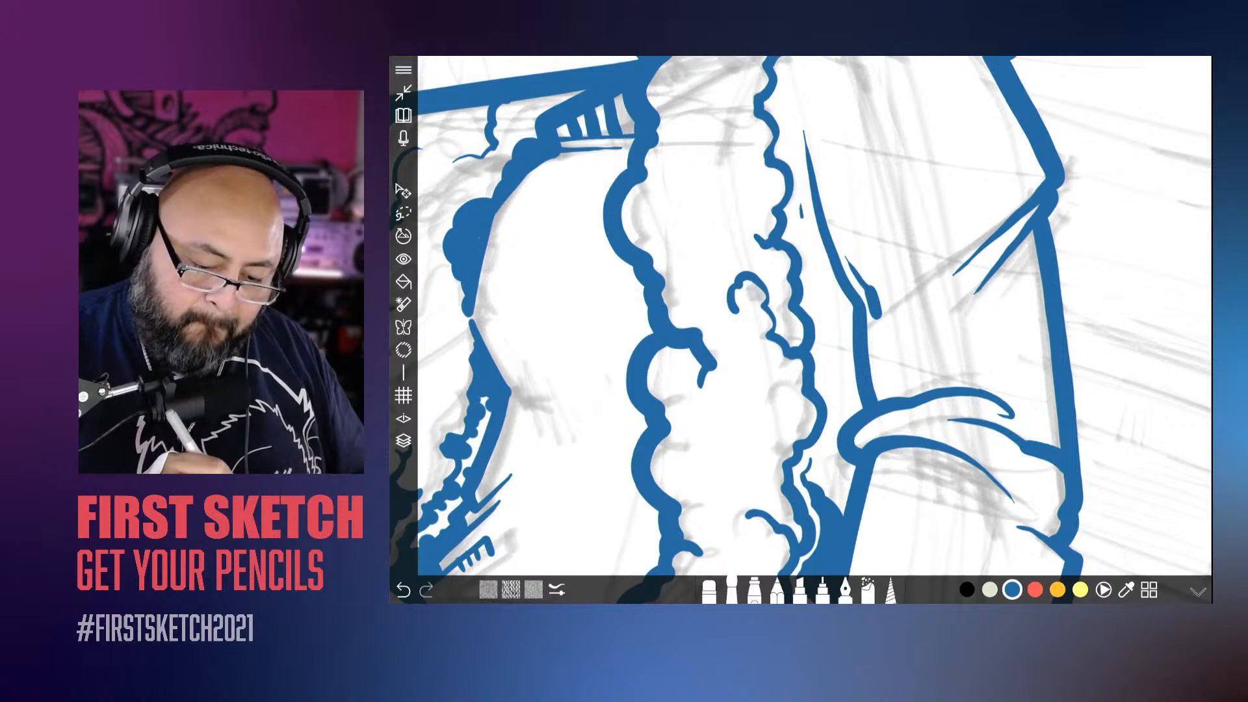
pyautogui.moveTo(801, 207); pyautogui.dragTo(842, 289)
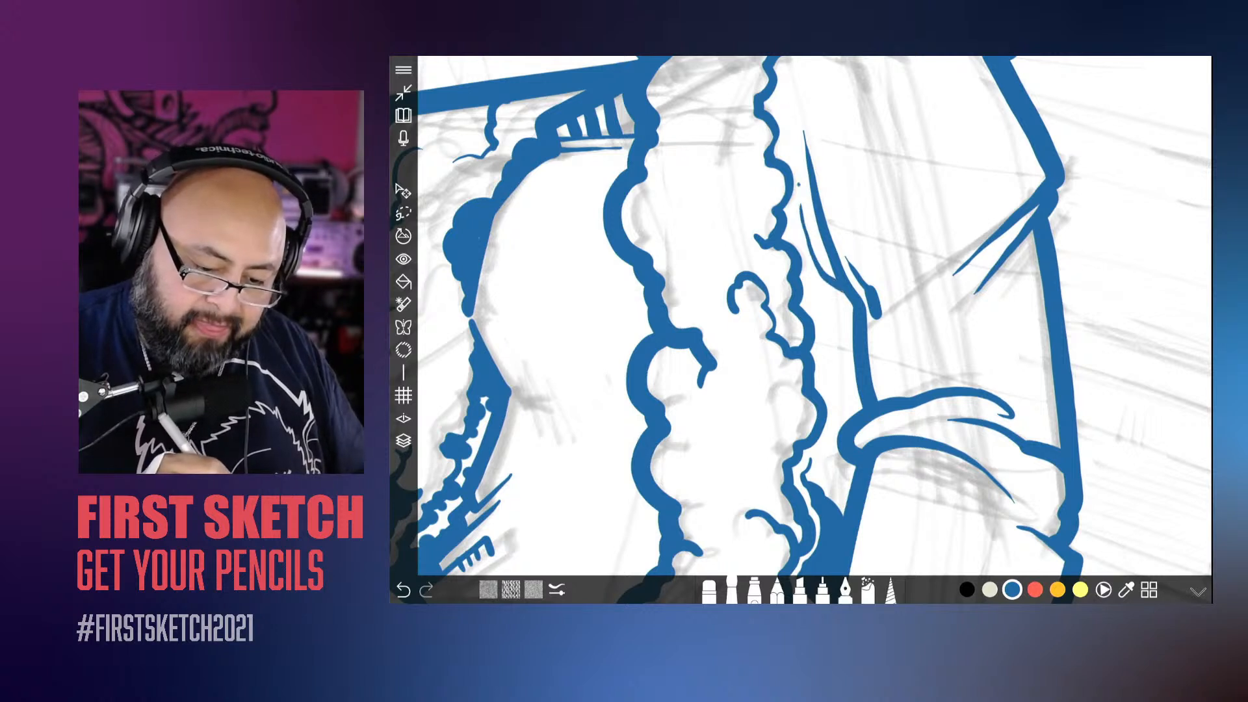
pyautogui.moveTo(799, 185)
pyautogui.mouseDown()
pyautogui.moveTo(812, 296)
pyautogui.moveTo(853, 346)
pyautogui.moveTo(857, 385)
pyautogui.mouseUp()
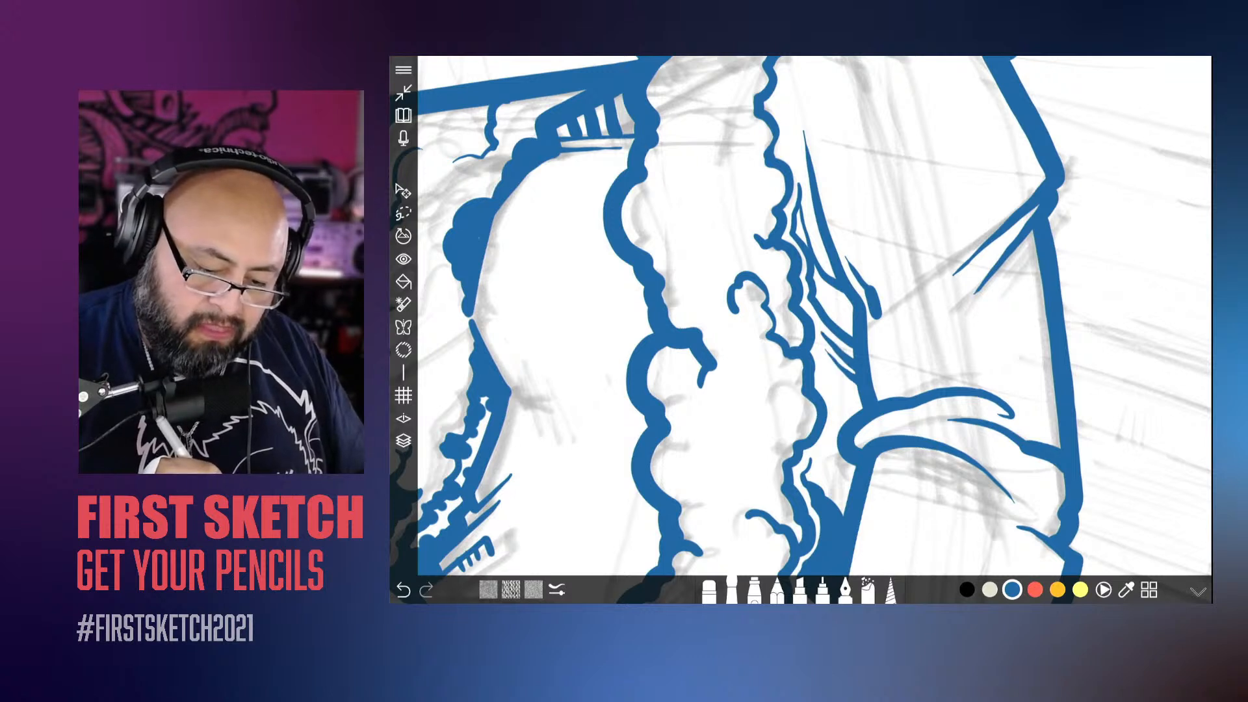
pyautogui.moveTo(799, 207)
pyautogui.mouseDown()
pyautogui.moveTo(816, 276)
pyautogui.moveTo(847, 304)
pyautogui.moveTo(830, 312)
pyautogui.moveTo(852, 329)
pyautogui.mouseUp()
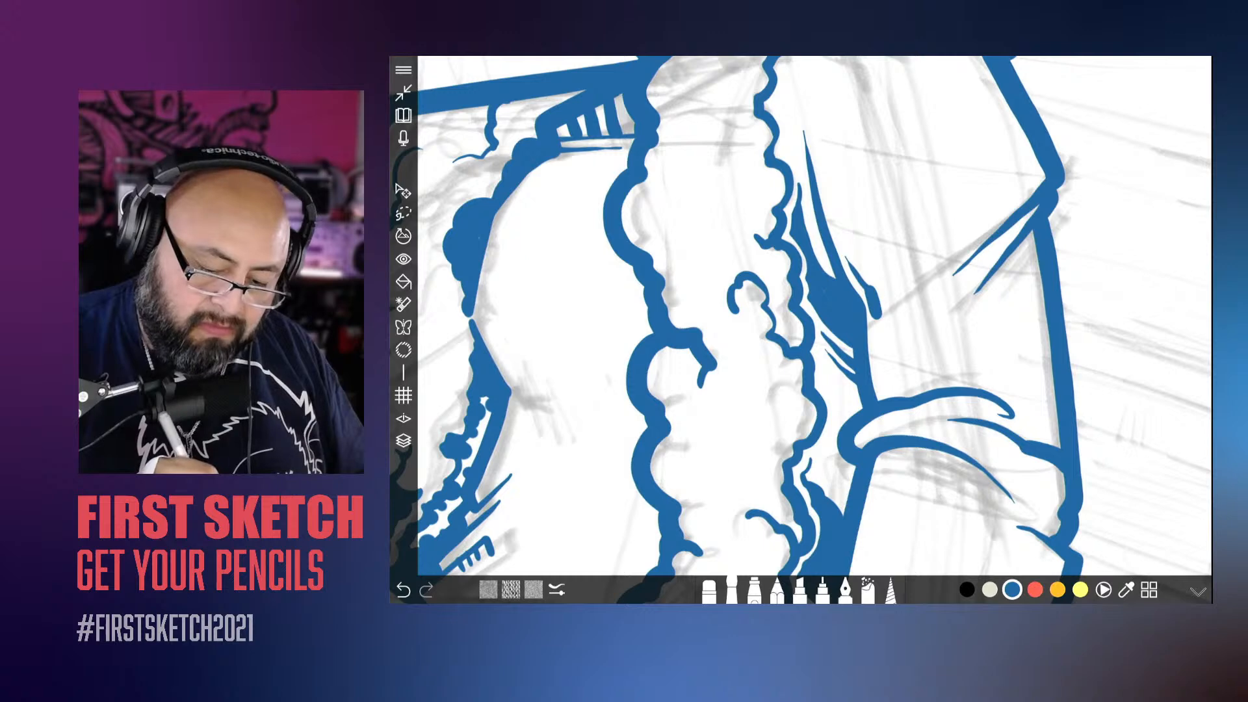
pyautogui.scroll(-10, 747, 354)
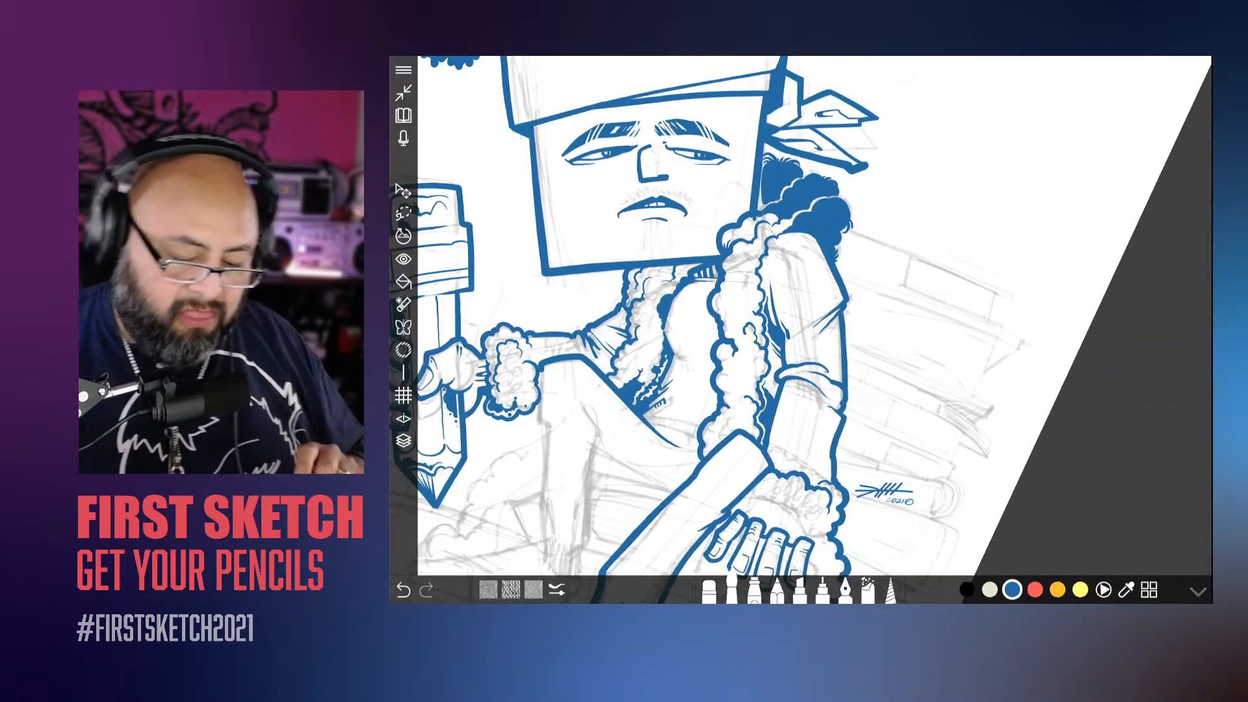
# Step: Outline a bumpy shadow on the fluffy collar beneath the box head's edge, fill it with solid blue and add small dots beside it
pyautogui.moveTo(764, 325); pyautogui.dragTo(801, 280)
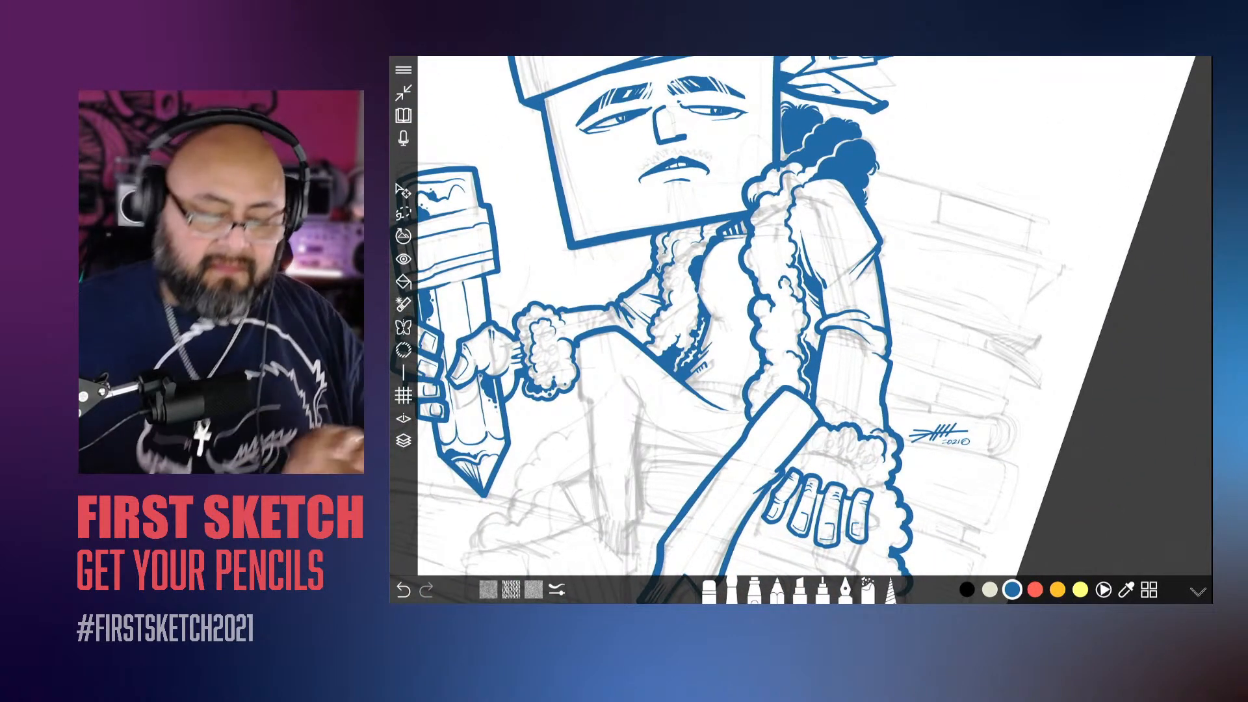
pyautogui.scroll(10, 747, 260)
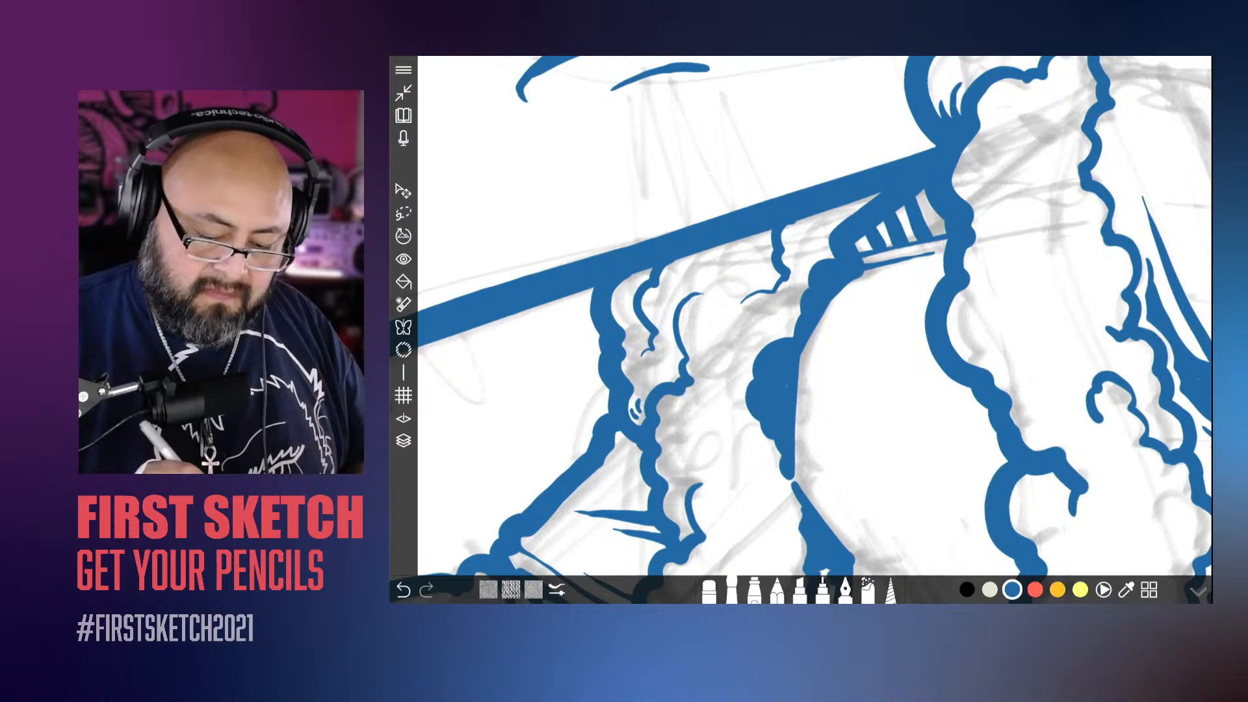
pyautogui.moveTo(845, 206)
pyautogui.mouseDown()
pyautogui.moveTo(812, 242)
pyautogui.moveTo(785, 312)
pyautogui.moveTo(748, 305)
pyautogui.moveTo(723, 342)
pyautogui.mouseUp()
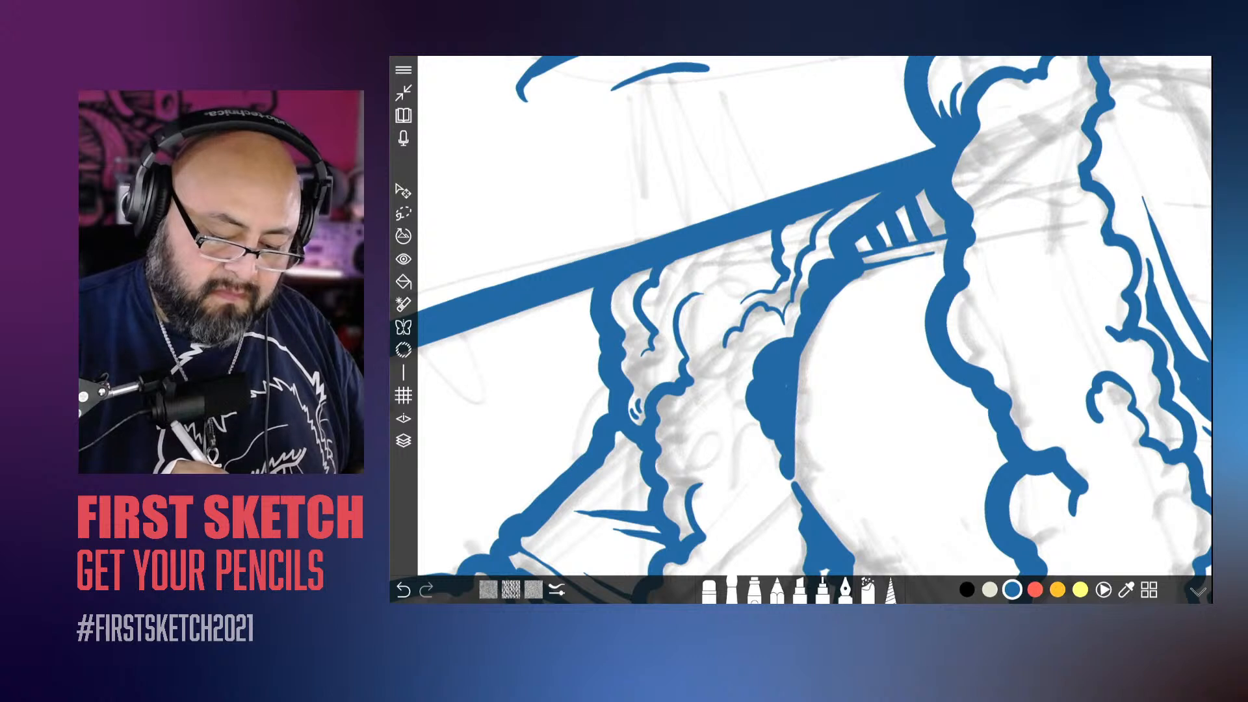
pyautogui.moveTo(742, 300); pyautogui.dragTo(718, 342)
pyautogui.moveTo(742, 297); pyautogui.dragTo(716, 334)
pyautogui.moveTo(822, 214)
pyautogui.mouseDown()
pyautogui.moveTo(787, 239)
pyautogui.moveTo(778, 313)
pyautogui.moveTo(762, 297)
pyautogui.moveTo(724, 335)
pyautogui.moveTo(741, 299)
pyautogui.moveTo(762, 290)
pyautogui.moveTo(765, 254)
pyautogui.moveTo(764, 283)
pyautogui.mouseUp()
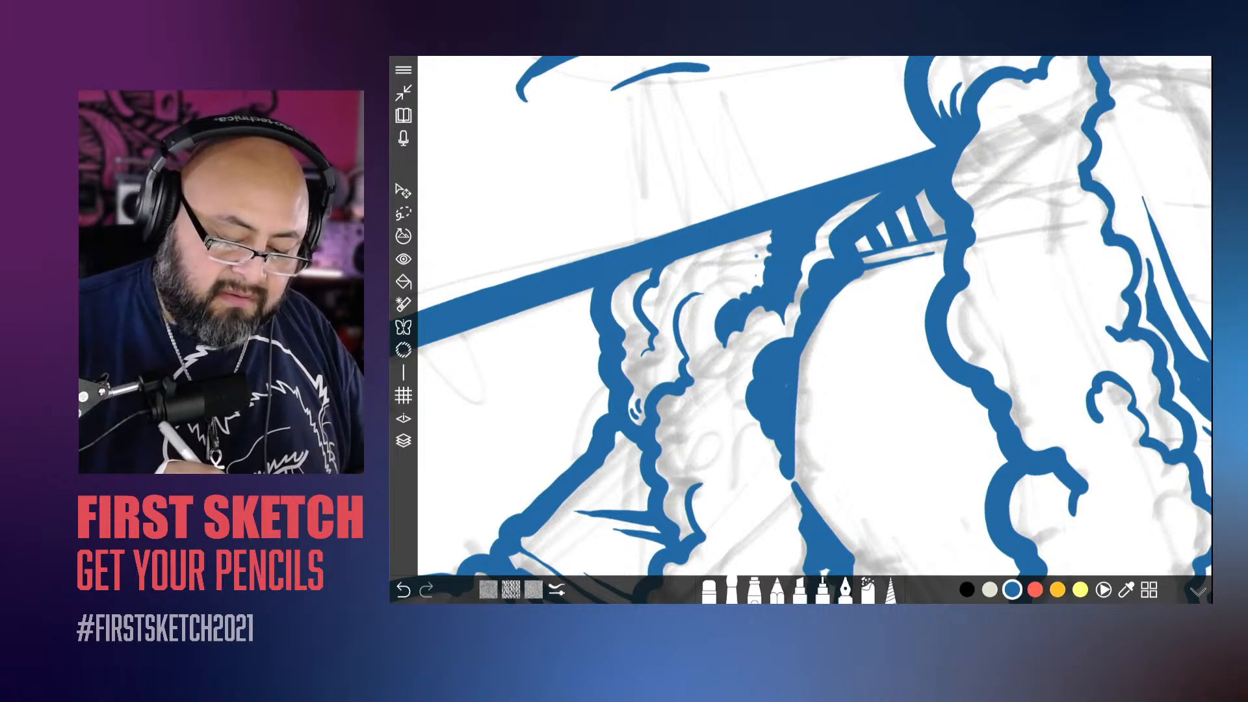
pyautogui.click(755, 276)
pyautogui.click(703, 283)
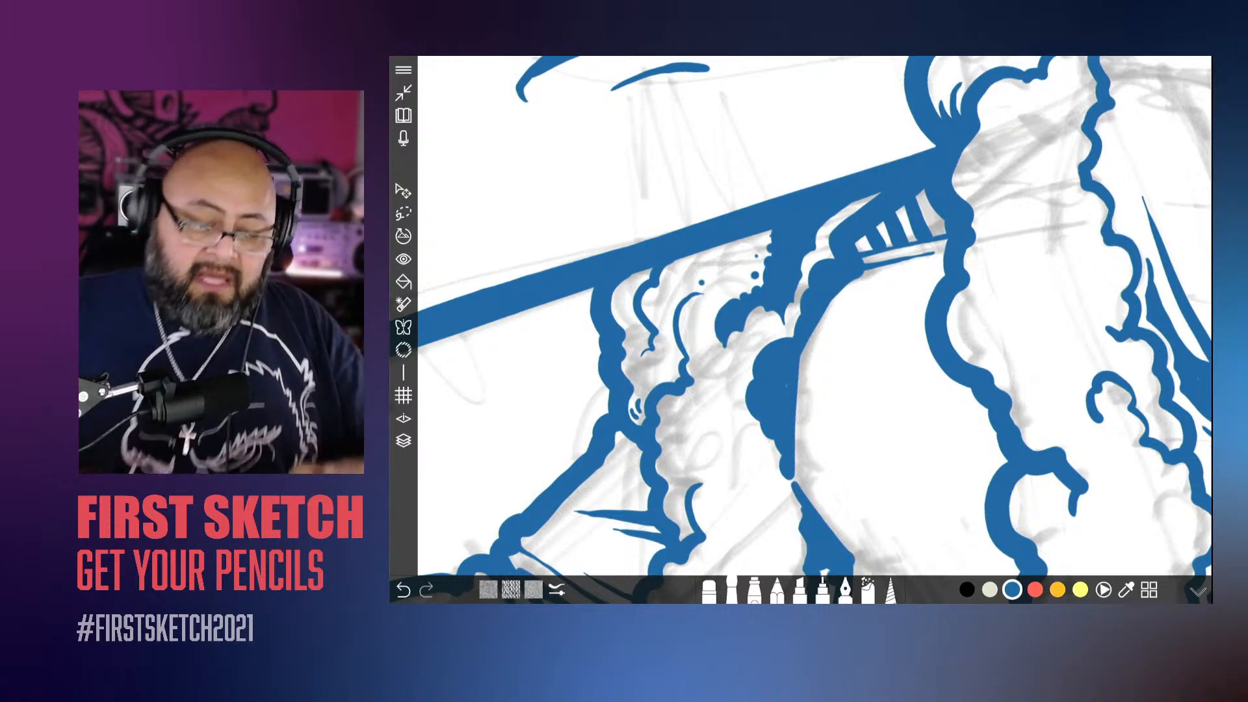
pyautogui.scroll(-5, 814, 316)
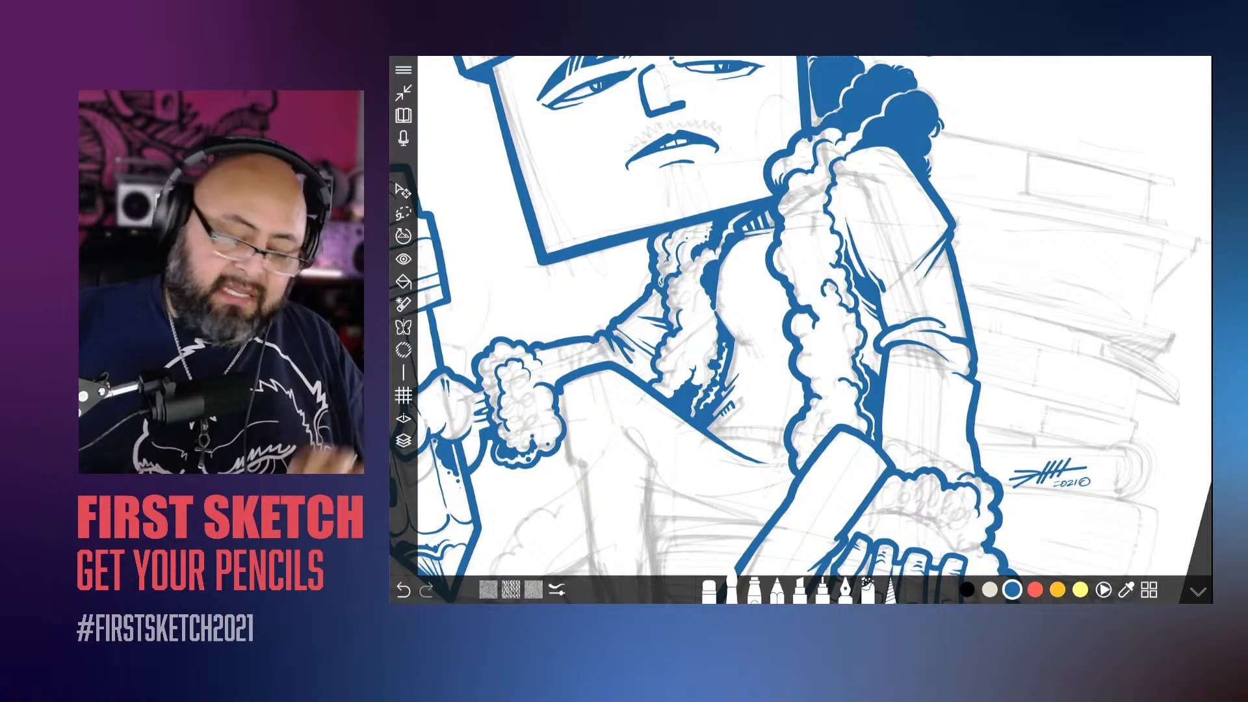
# Step: Ink pointed fold strokes at the bent sleeve's elbow and fill the shadow where it meets the thigh and trim
pyautogui.scroll(4, 815, 316)
pyautogui.scroll(3, 815, 316)
pyautogui.scroll(1, 815, 316)
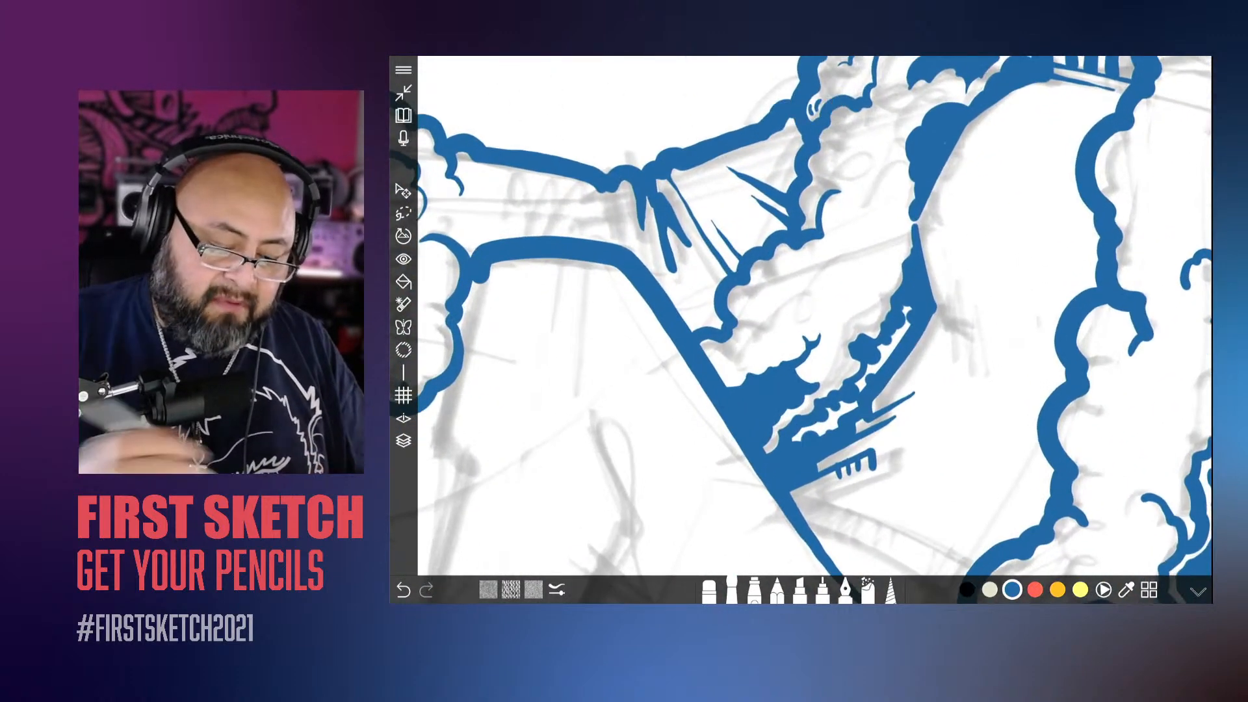
pyautogui.moveTo(677, 281); pyautogui.dragTo(712, 328)
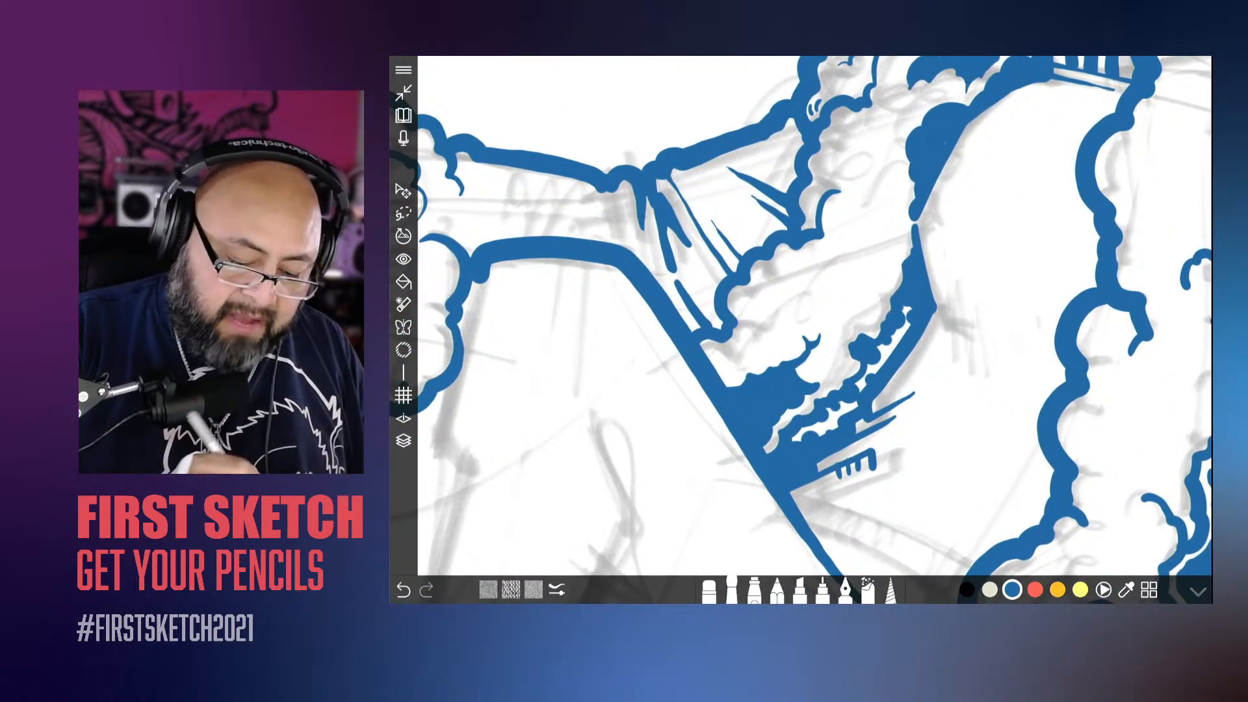
pyautogui.moveTo(694, 255)
pyautogui.mouseDown()
pyautogui.moveTo(718, 291)
pyautogui.moveTo(716, 326)
pyautogui.moveTo(705, 311)
pyautogui.mouseUp()
pyautogui.moveTo(691, 260)
pyautogui.mouseDown()
pyautogui.moveTo(697, 301)
pyautogui.moveTo(722, 331)
pyautogui.mouseUp()
pyautogui.moveTo(676, 285); pyautogui.dragTo(701, 331)
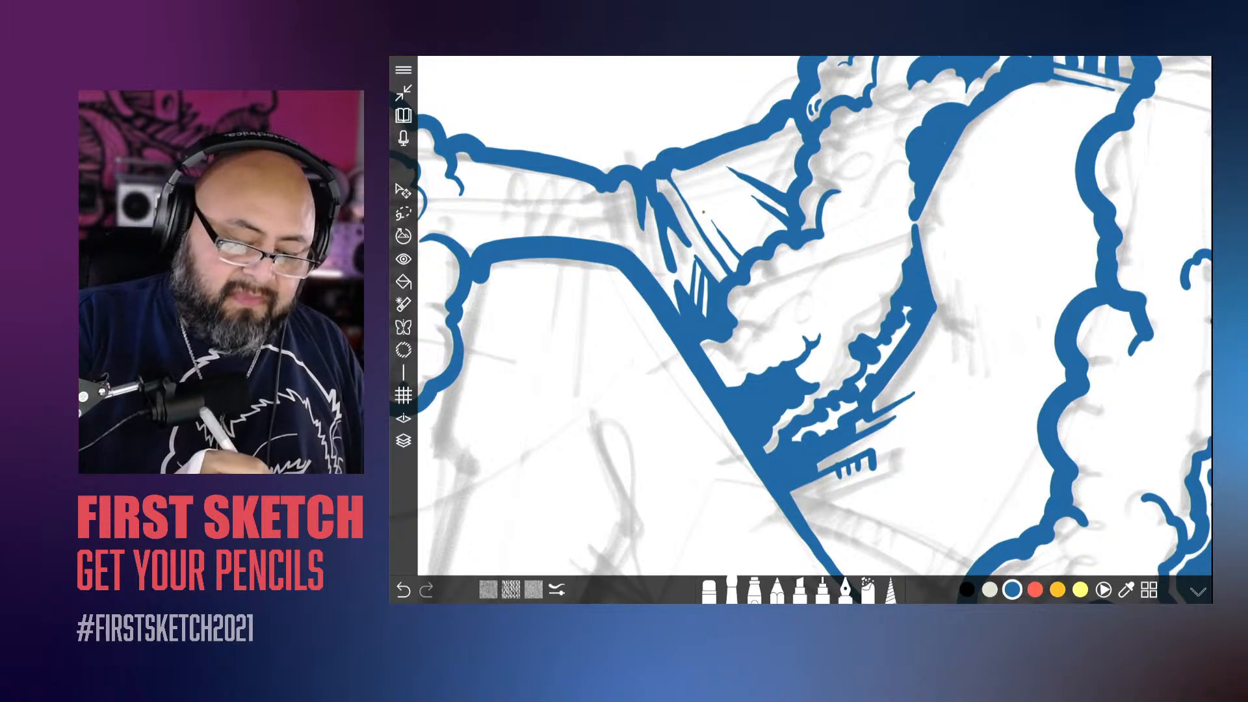
pyautogui.scroll(-10, 802, 330)
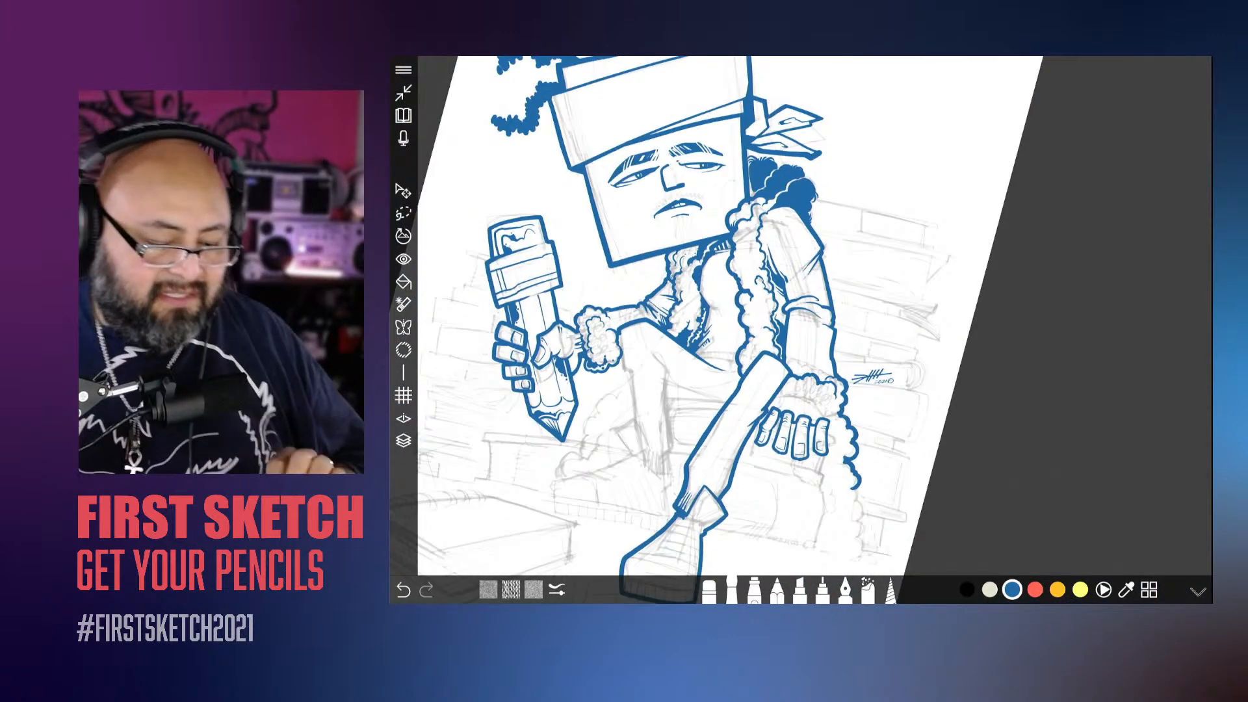
pyautogui.scroll(10, 801, 329)
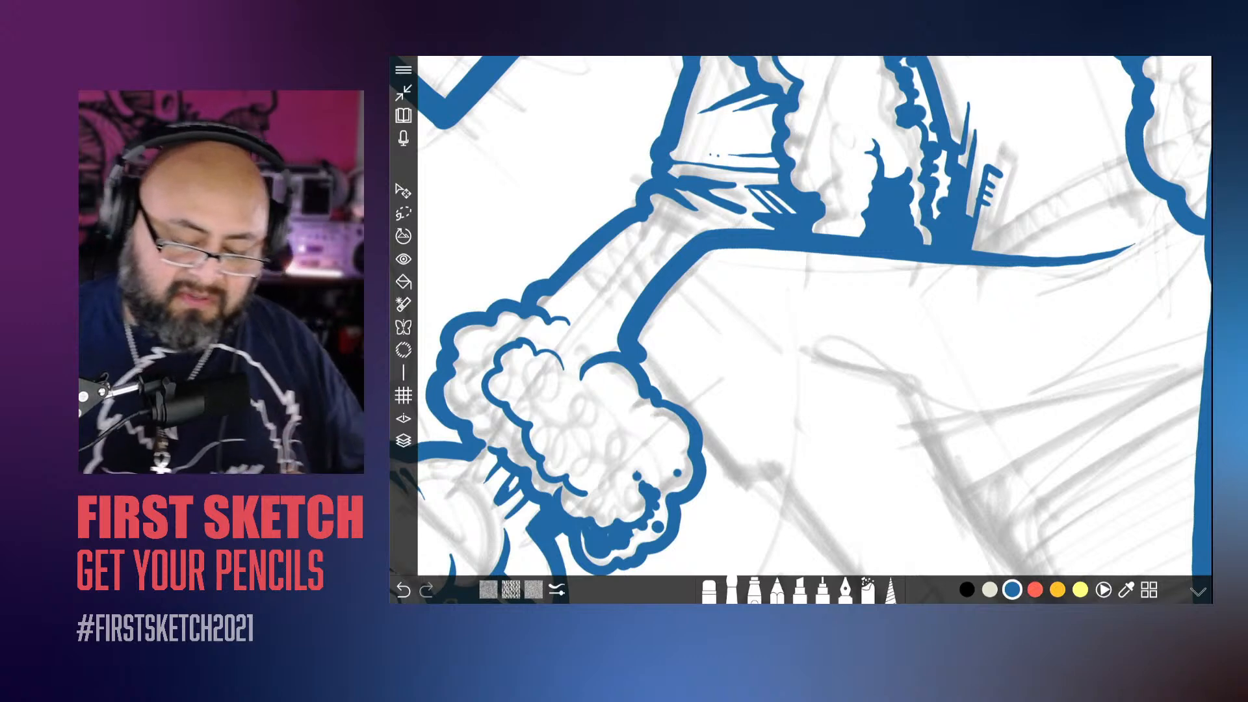
pyautogui.scroll(-10, 801, 330)
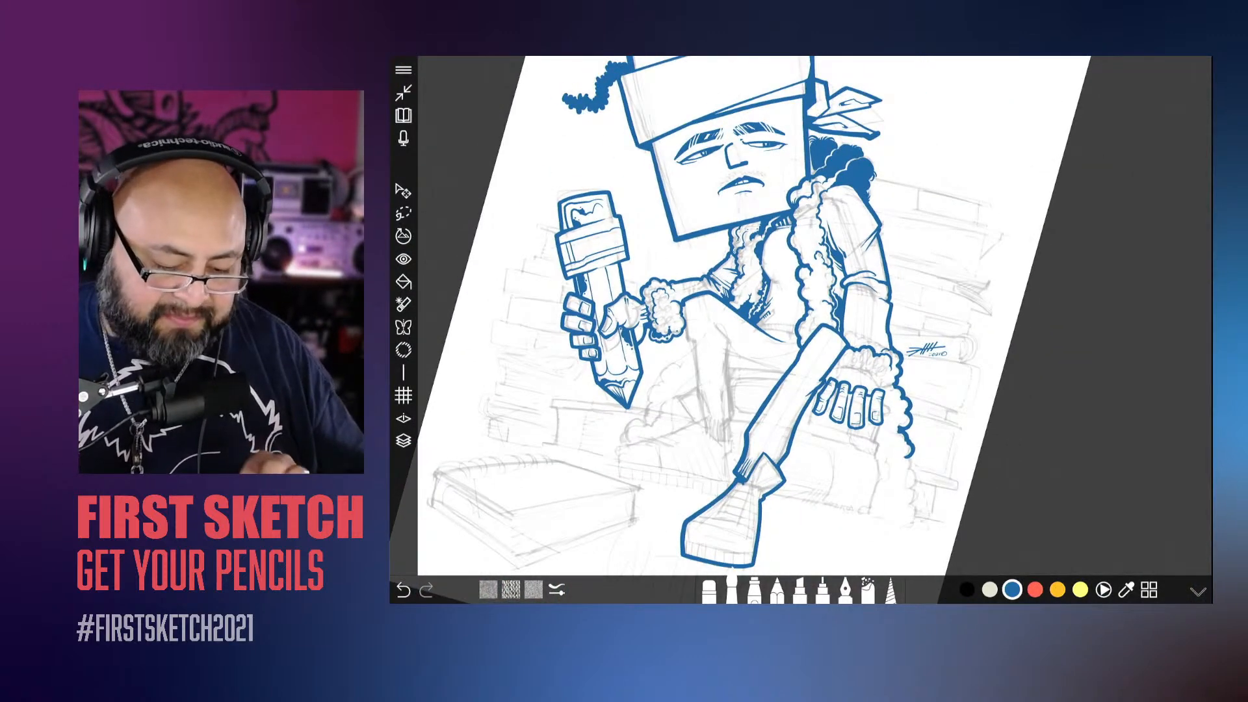
pyautogui.scroll(-3, 801, 329)
pyautogui.scroll(-2, 801, 330)
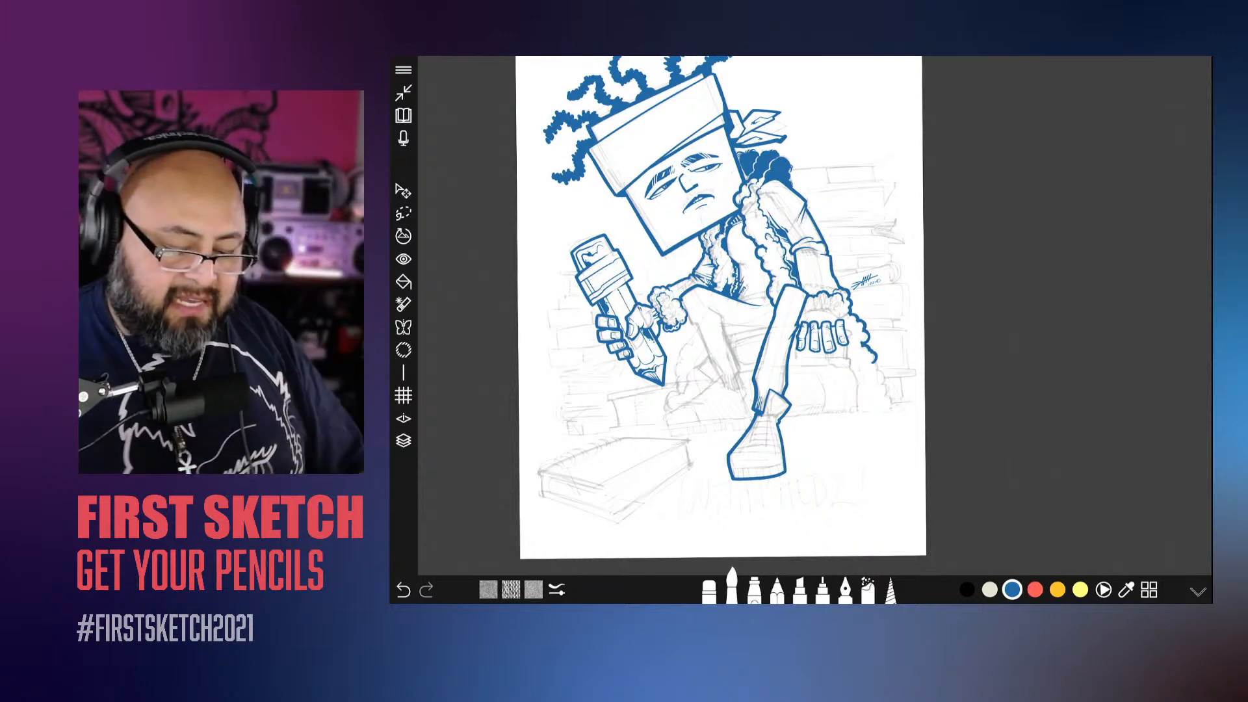
# Step: Ink the shirt's curved waistband above the thigh with a bumpy lower edge, an upper line and short fold strokes beside the trim
pyautogui.scroll(10, 801, 329)
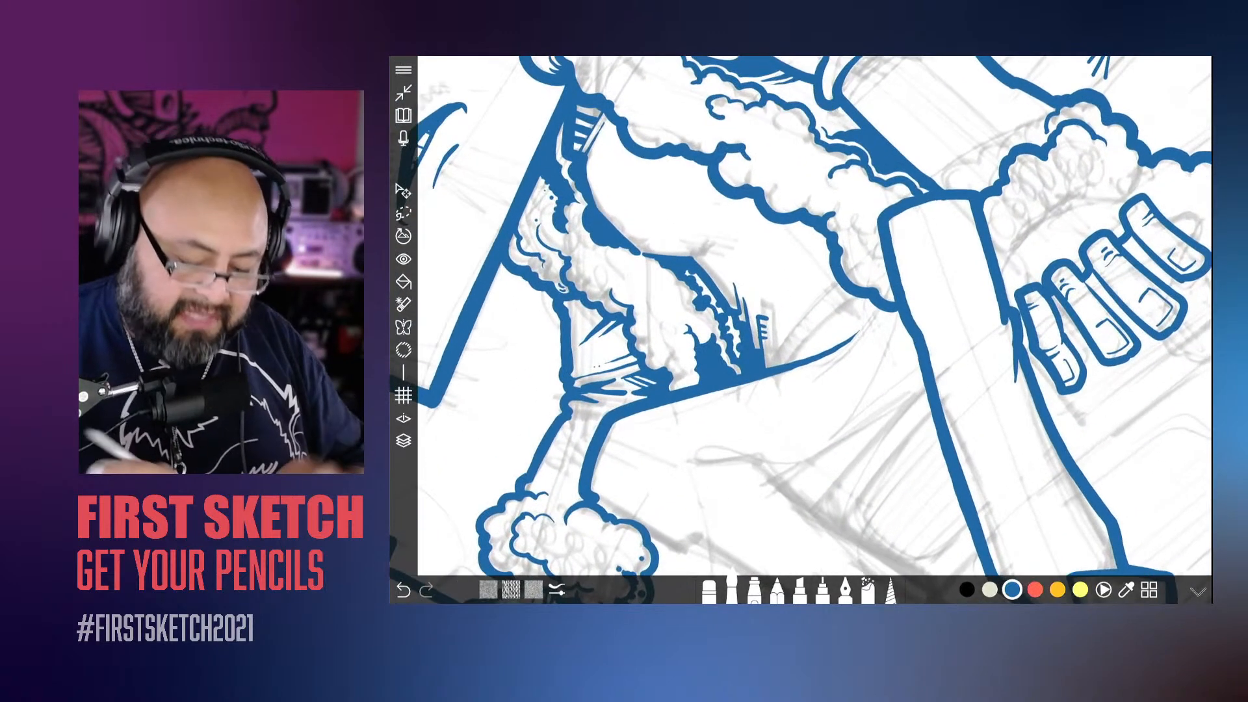
pyautogui.scroll(2, 801, 330)
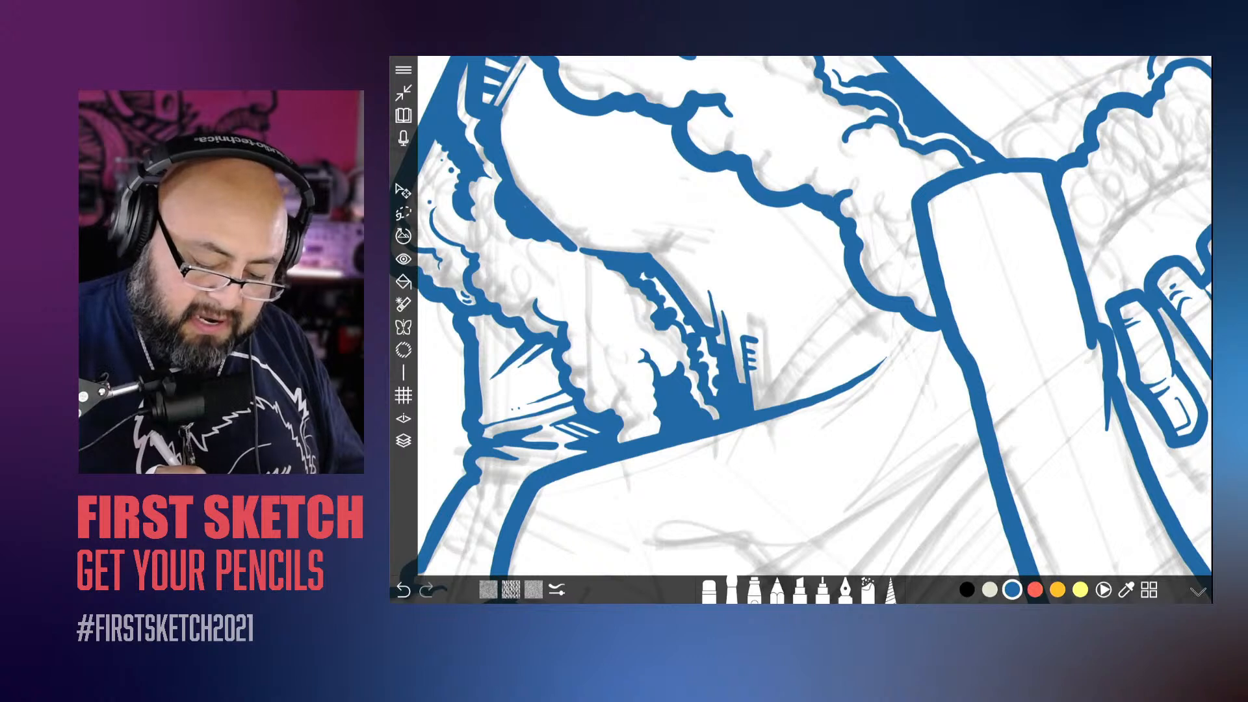
pyautogui.moveTo(781, 405); pyautogui.dragTo(876, 305)
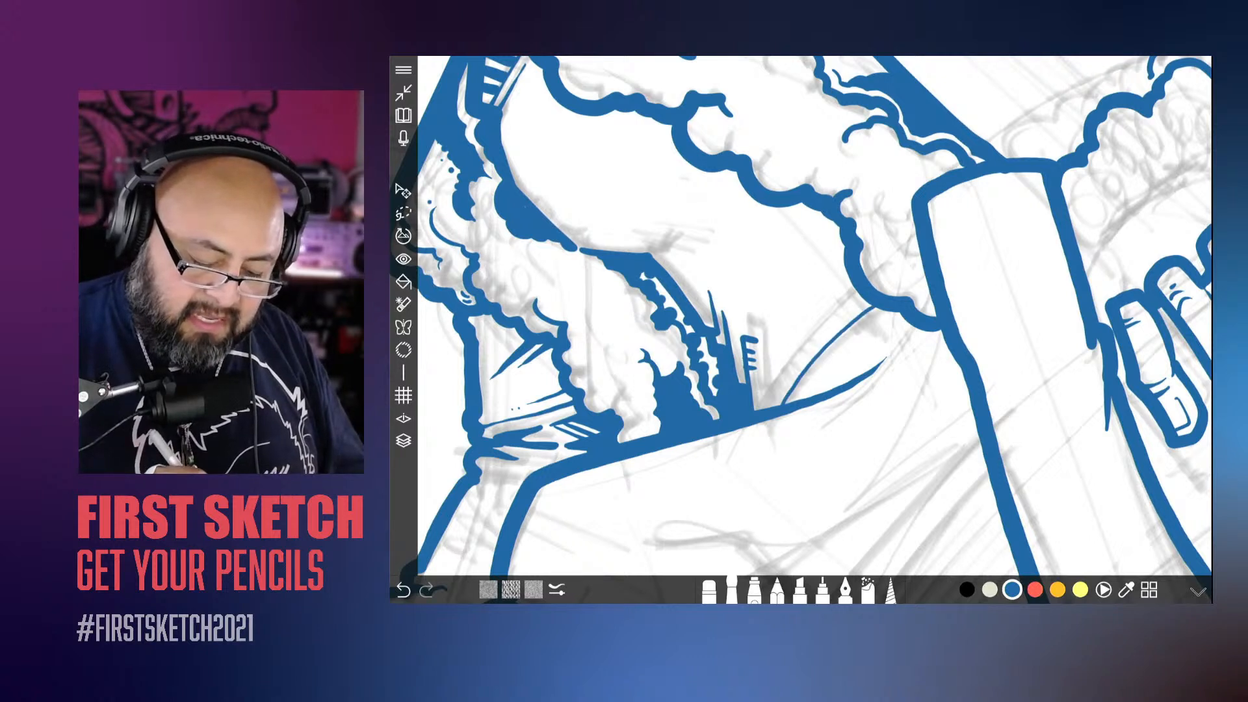
pyautogui.moveTo(781, 403)
pyautogui.mouseDown()
pyautogui.moveTo(808, 359)
pyautogui.moveTo(873, 304)
pyautogui.mouseUp()
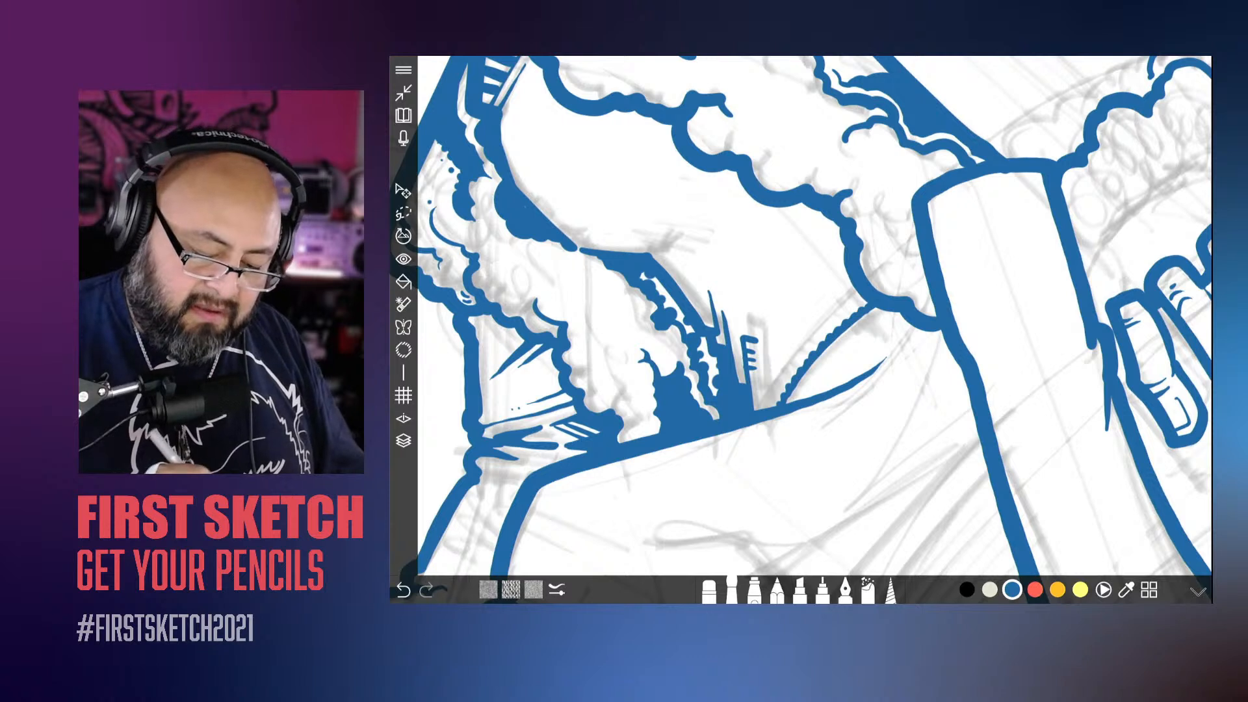
pyautogui.moveTo(779, 355); pyautogui.dragTo(850, 275)
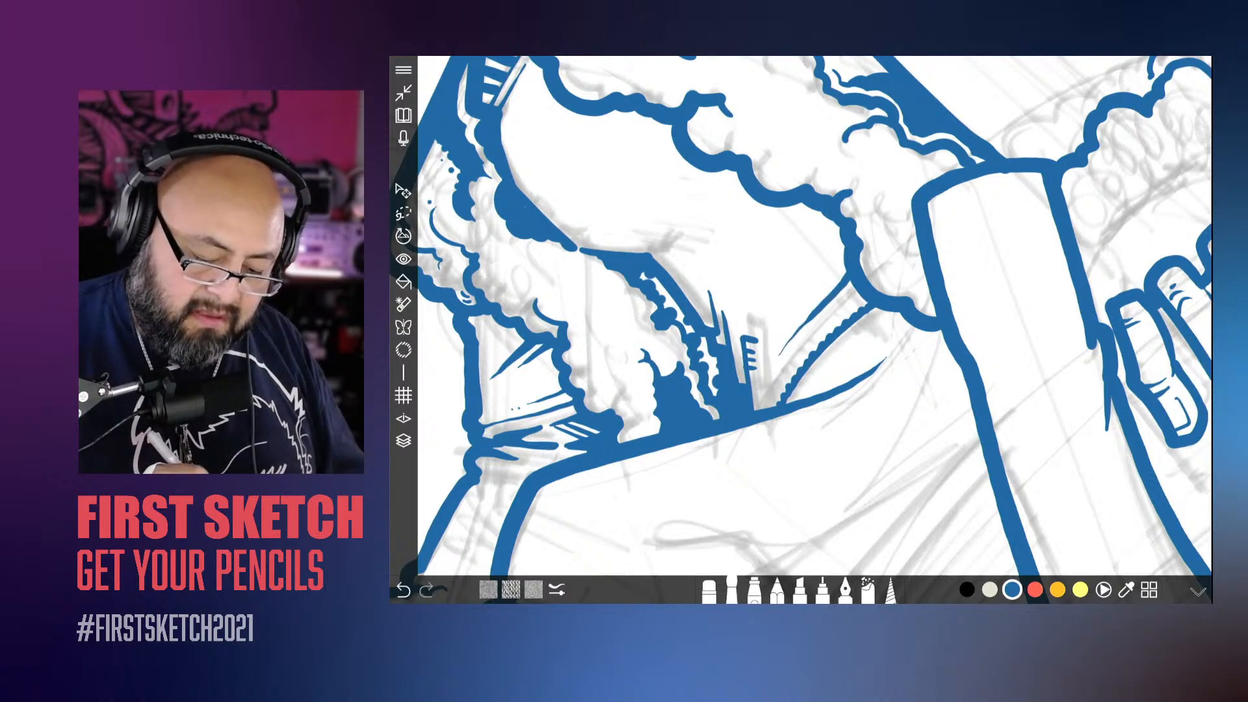
pyautogui.moveTo(781, 342); pyautogui.dragTo(803, 312)
pyautogui.moveTo(798, 318); pyautogui.dragTo(846, 246)
# Step: Fill the shirt's waistband with short parallel ribbing strokes from the fluffy trim down to the shadow at the thigh
pyautogui.scroll(5, 876, 401)
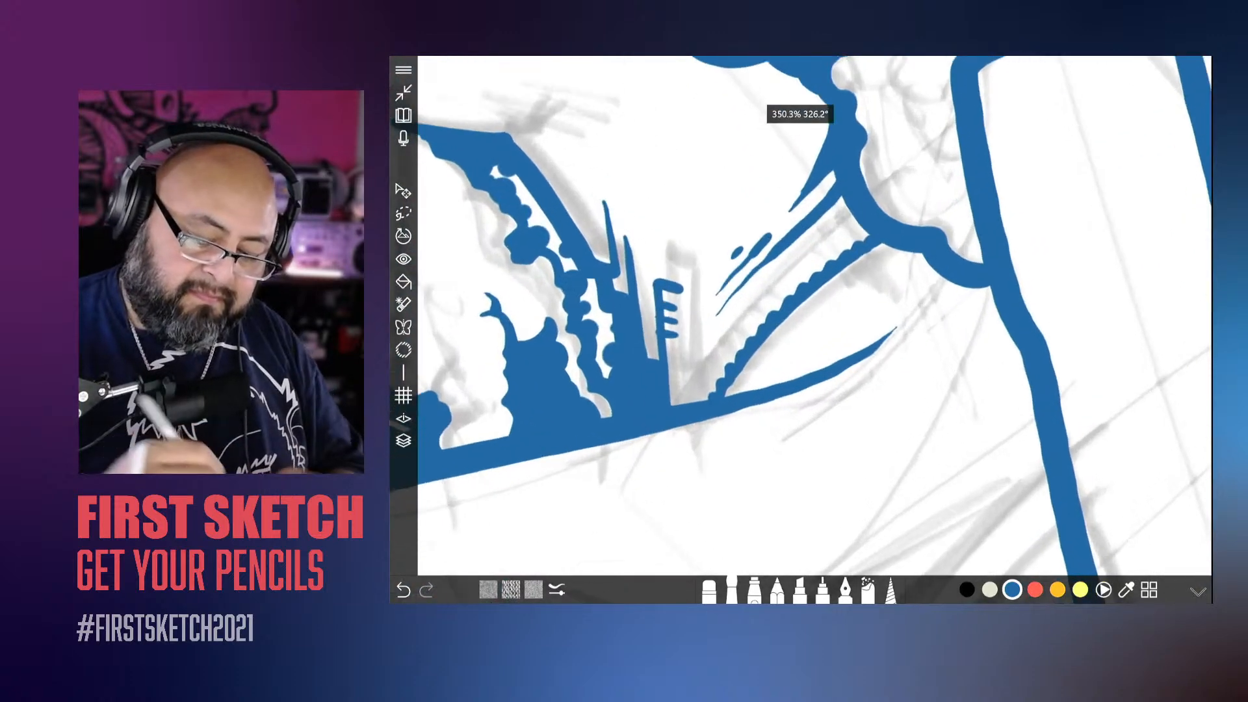
pyautogui.moveTo(840, 196)
pyautogui.mouseDown()
pyautogui.moveTo(861, 238)
pyautogui.moveTo(805, 263)
pyautogui.moveTo(815, 269)
pyautogui.moveTo(787, 269)
pyautogui.moveTo(797, 282)
pyautogui.moveTo(760, 269)
pyautogui.moveTo(786, 297)
pyautogui.mouseUp()
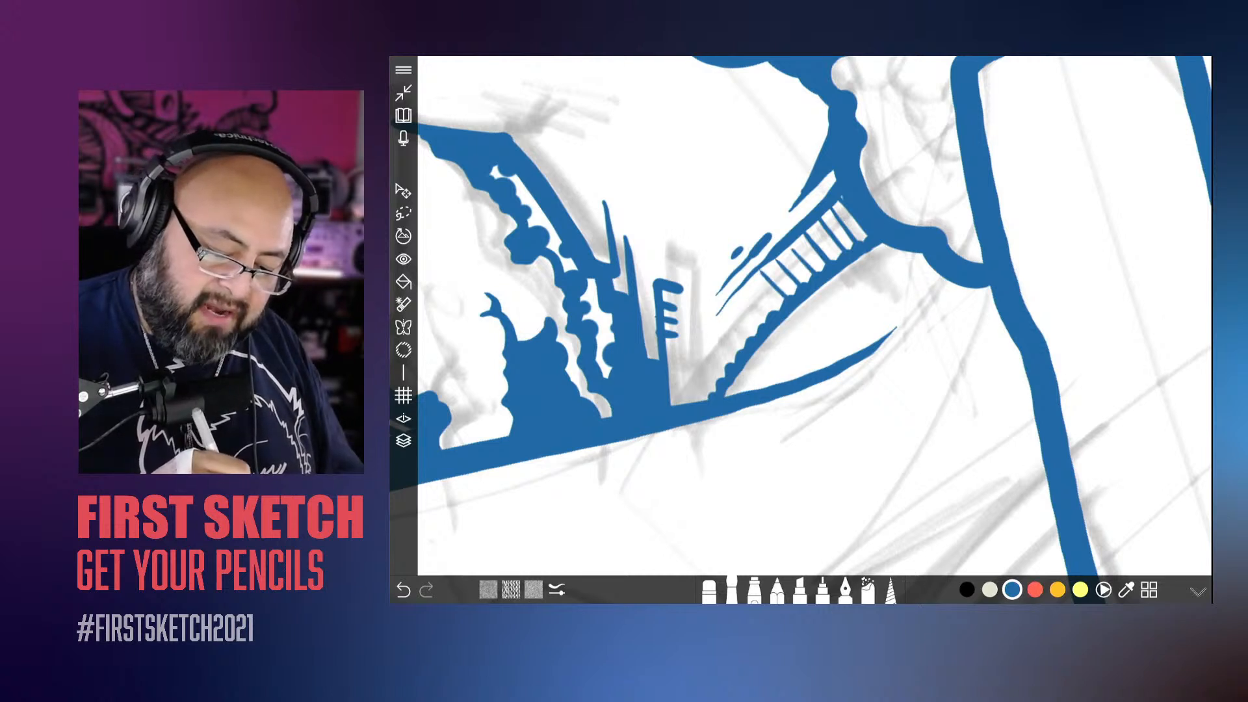
pyautogui.moveTo(680, 392)
pyautogui.mouseDown()
pyautogui.moveTo(709, 399)
pyautogui.moveTo(748, 341)
pyautogui.moveTo(674, 387)
pyautogui.moveTo(671, 405)
pyautogui.moveTo(672, 383)
pyautogui.mouseUp()
pyautogui.moveTo(674, 376); pyautogui.dragTo(670, 390)
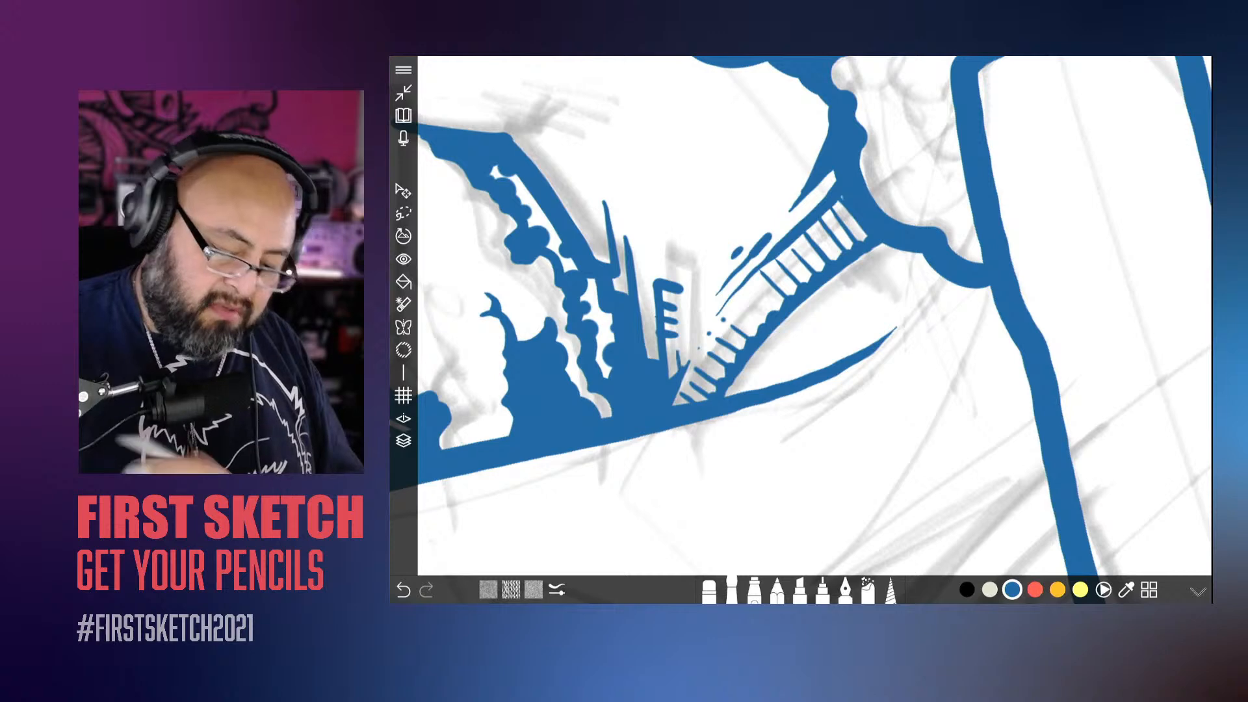
pyautogui.scroll(-5, 799, 325)
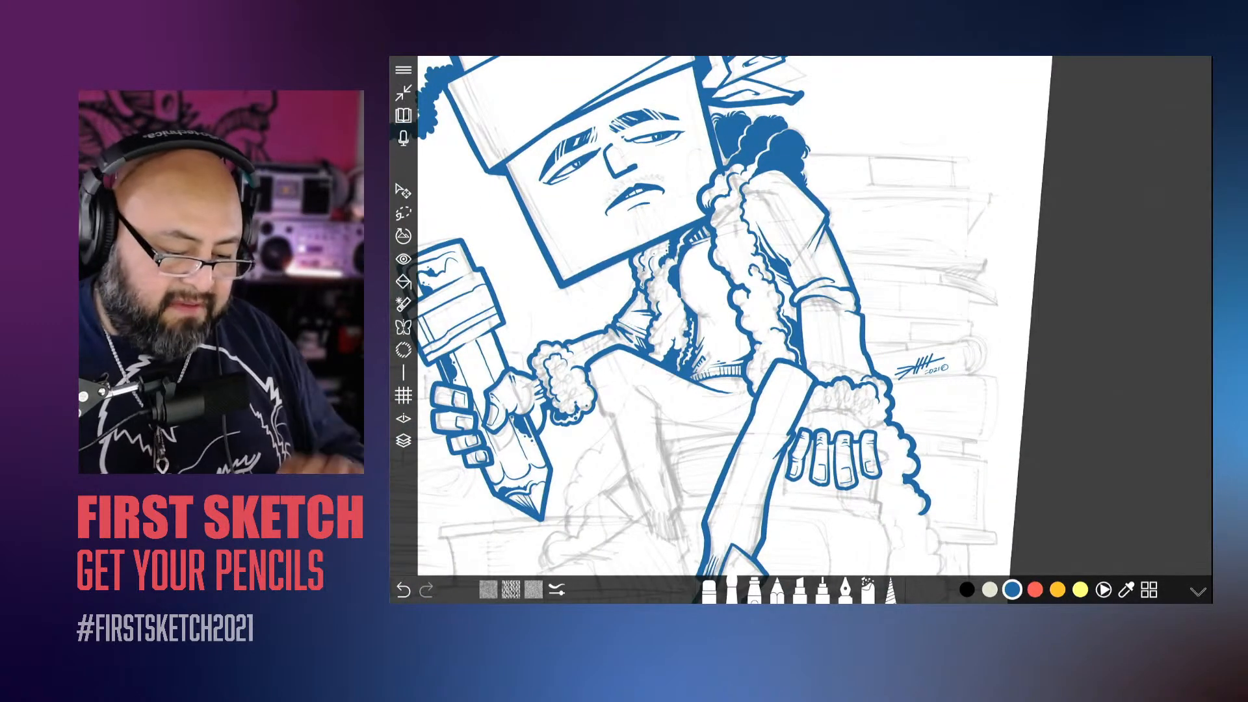
pyautogui.scroll(-5, 800, 325)
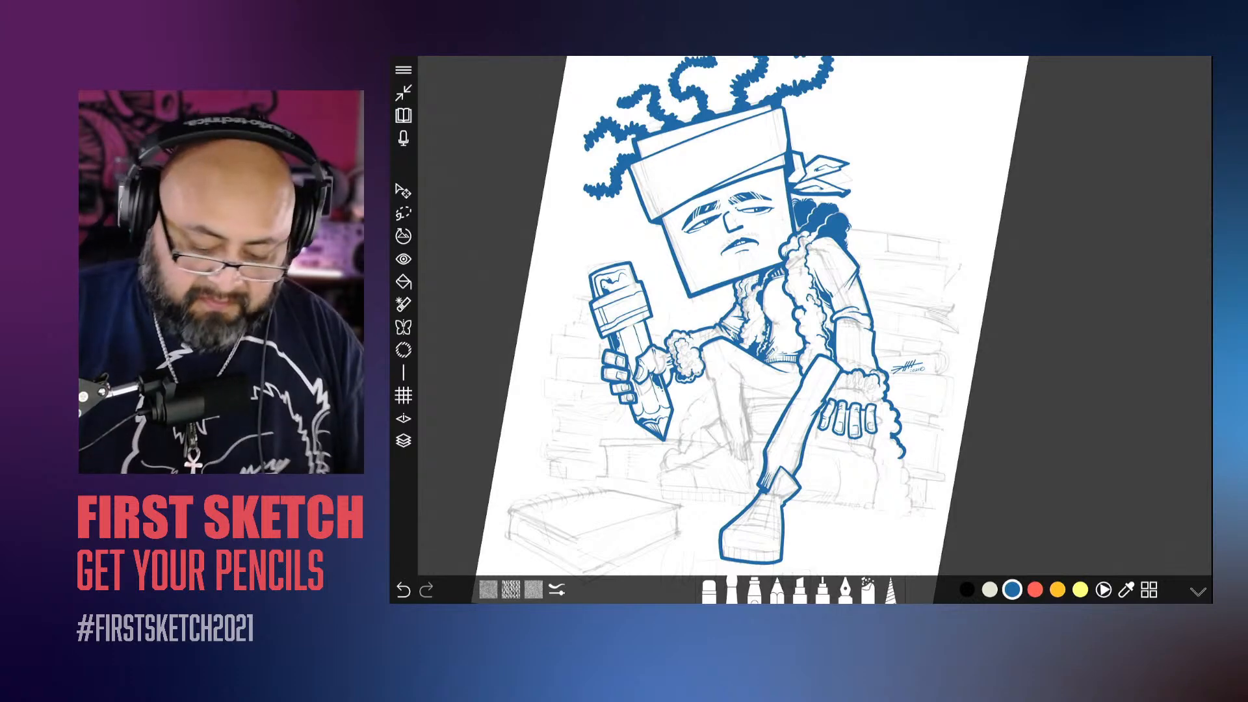
pyautogui.scroll(-2, 800, 325)
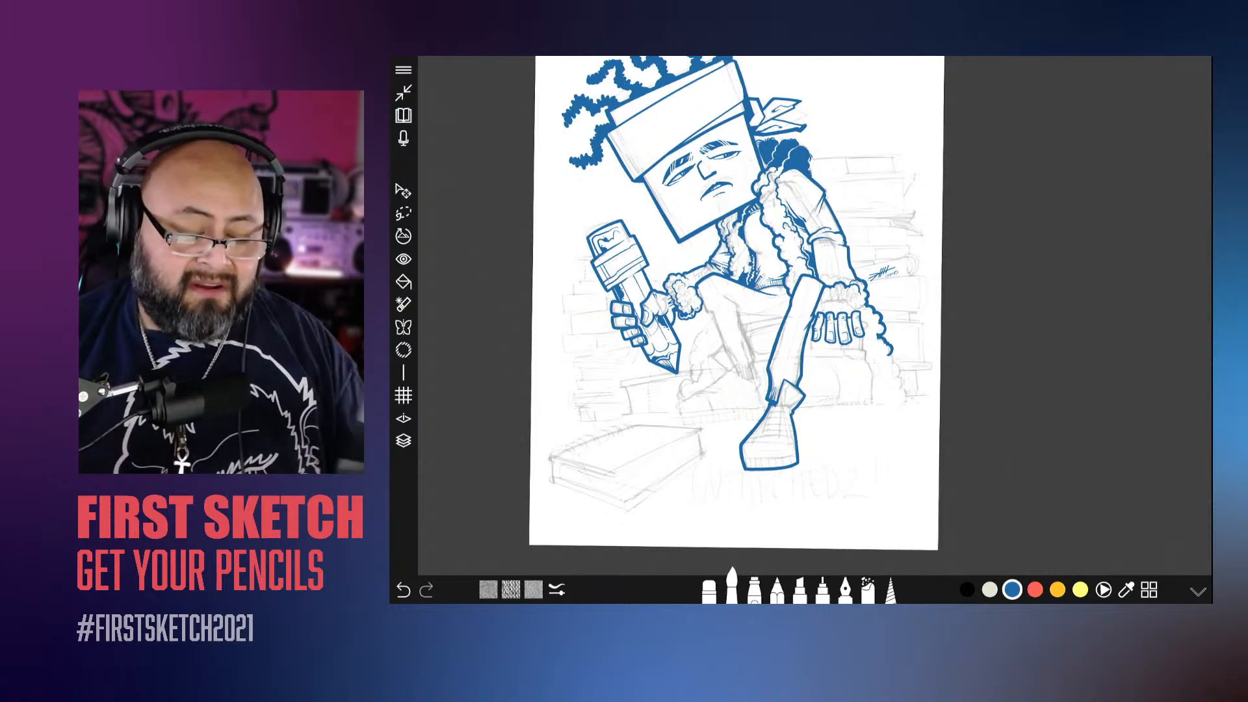
pyautogui.scroll(5, 808, 316)
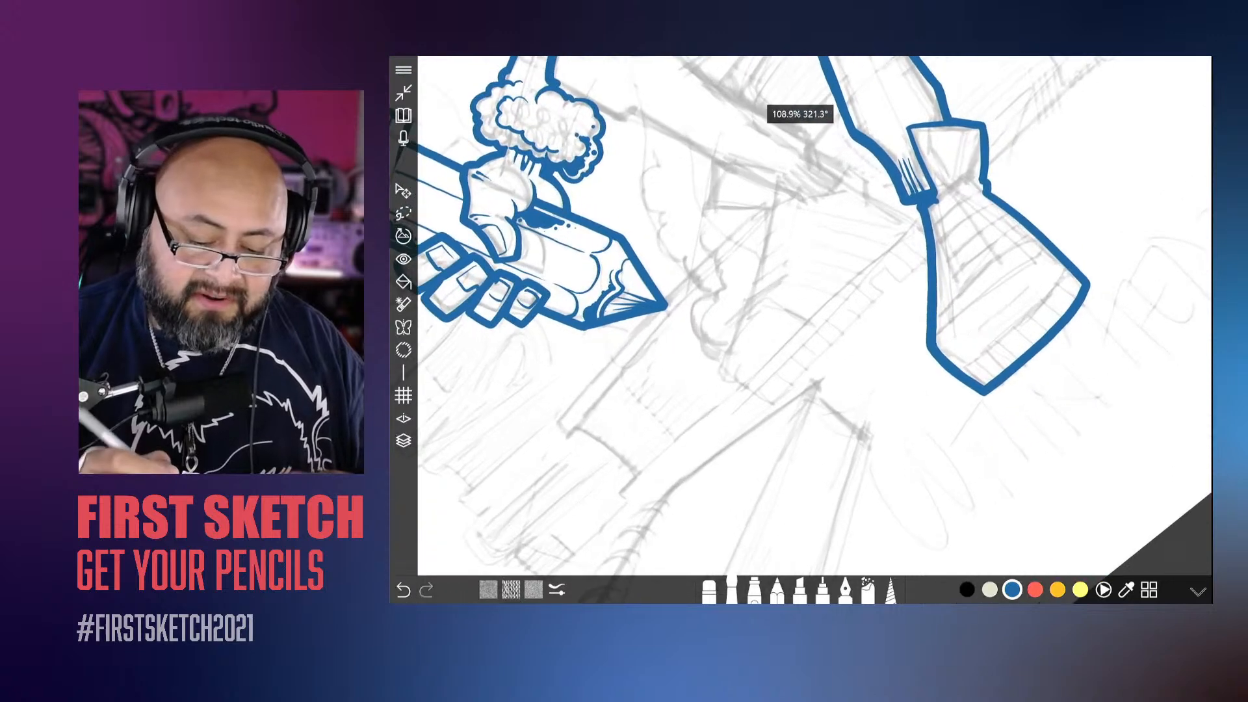
pyautogui.scroll(-3, 808, 316)
pyautogui.scroll(5, 799, 293)
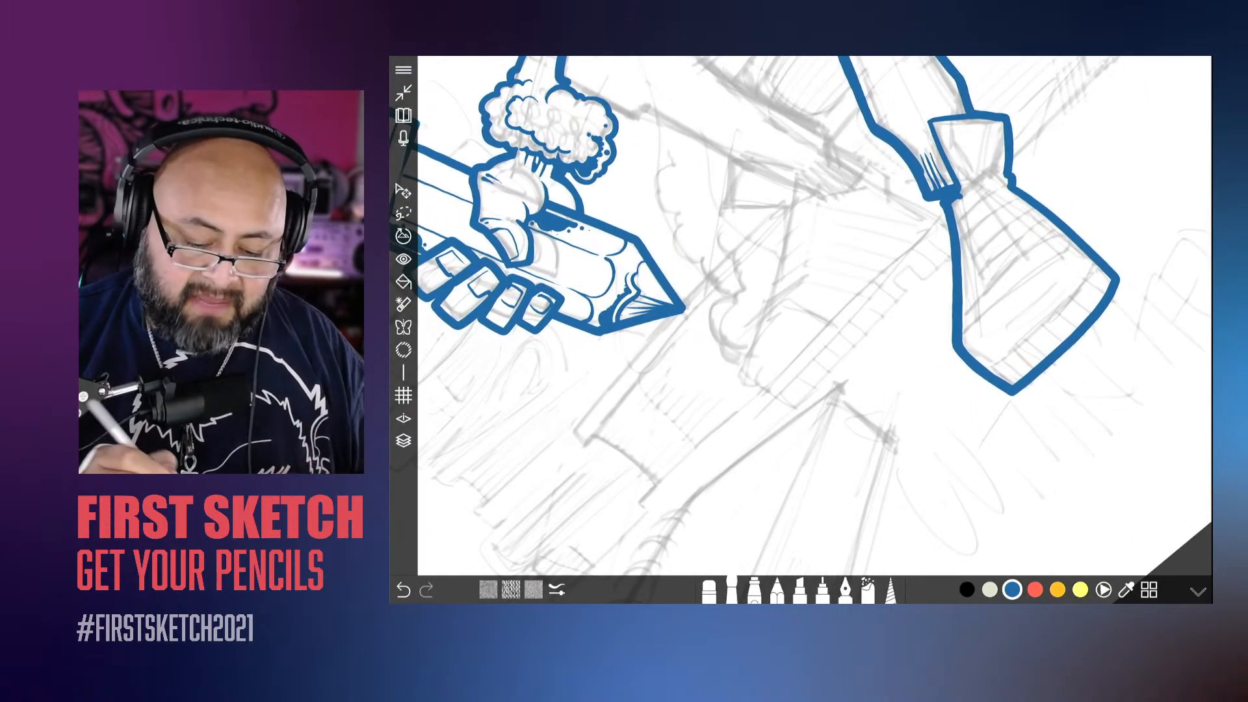
# Step: Increase the brush size and ink the long straight sole edge of the second shoe, starting at the crossing ankle
pyautogui.moveTo(952, 255); pyautogui.dragTo(791, 404)
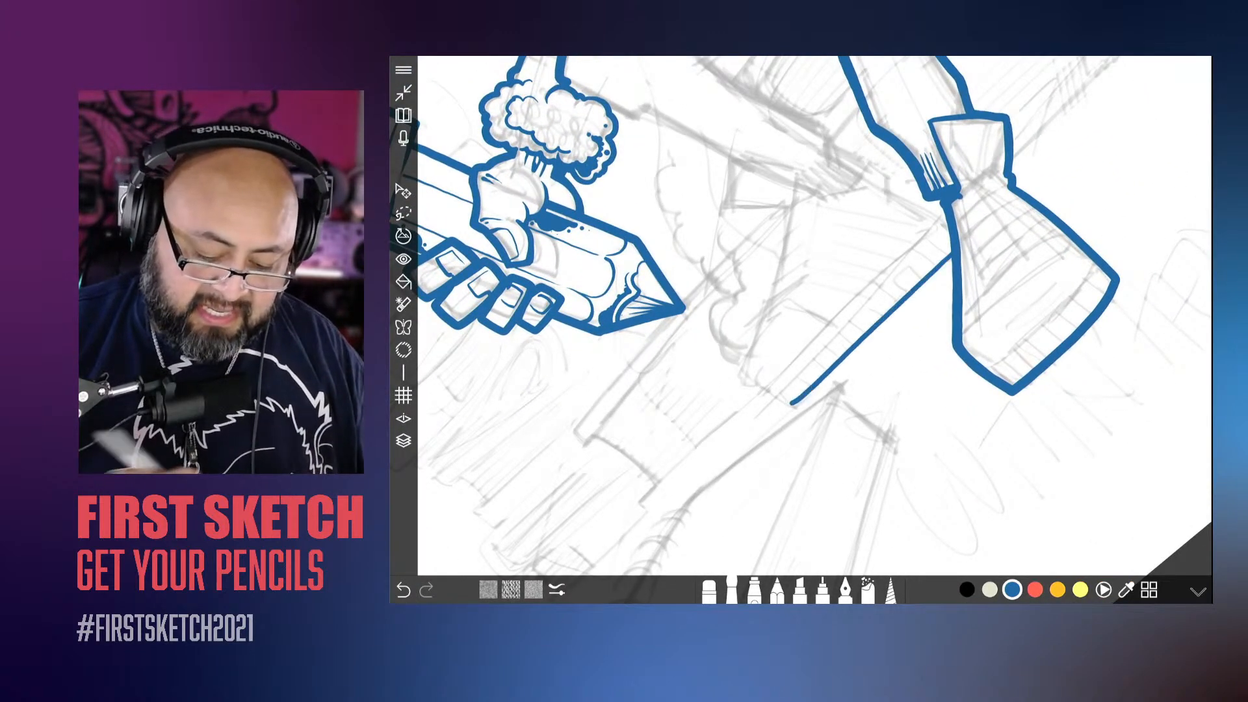
pyautogui.click(732, 591)
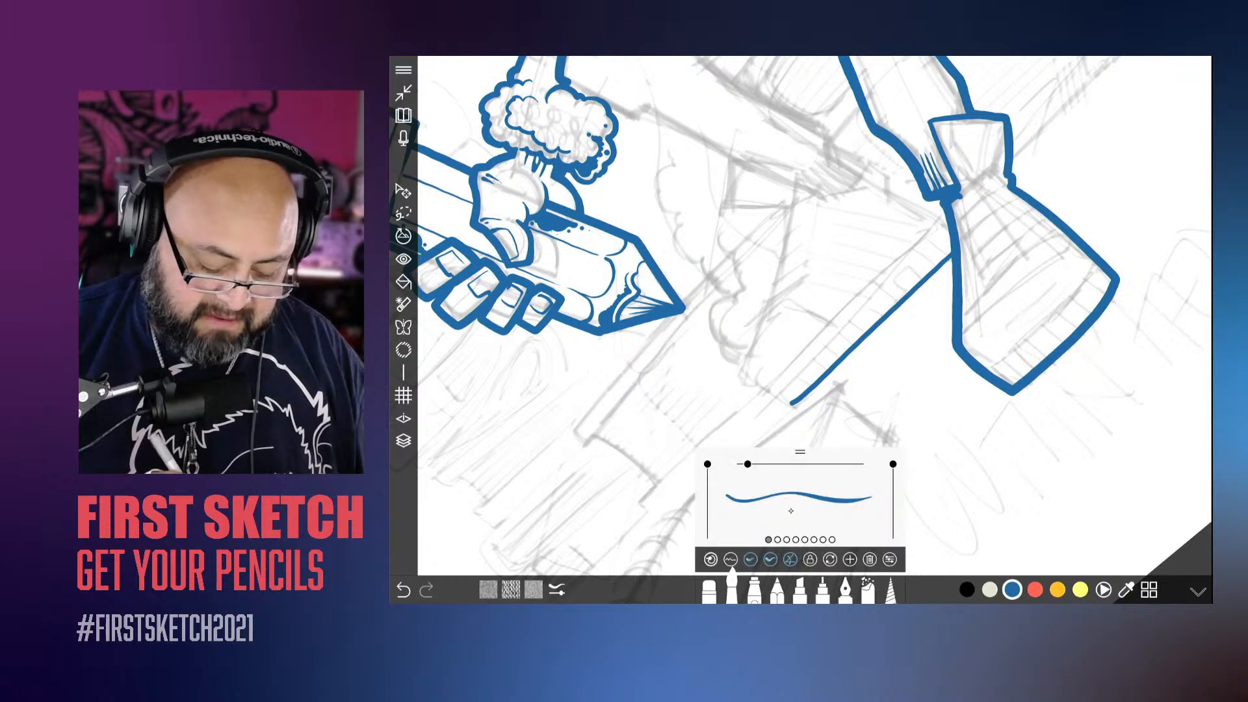
pyautogui.moveTo(791, 510); pyautogui.dragTo(811, 510)
pyautogui.hotkey('ctrl', 'z')
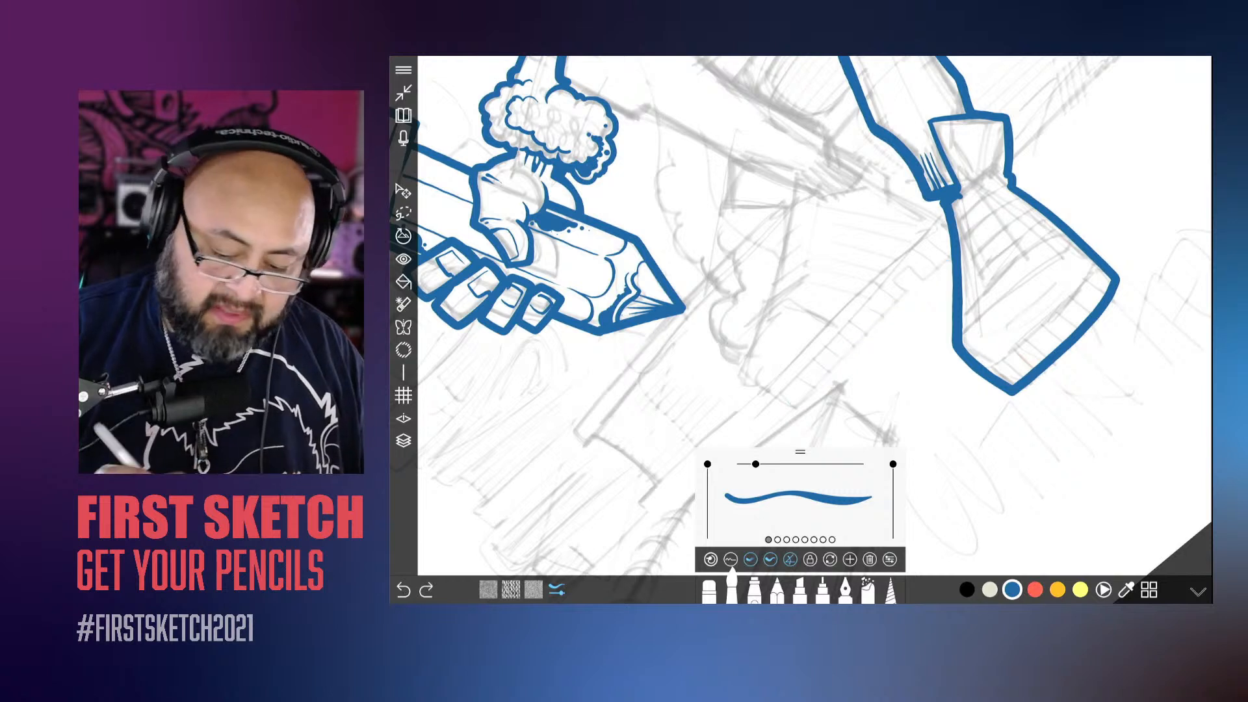
pyautogui.moveTo(953, 255); pyautogui.dragTo(789, 429)
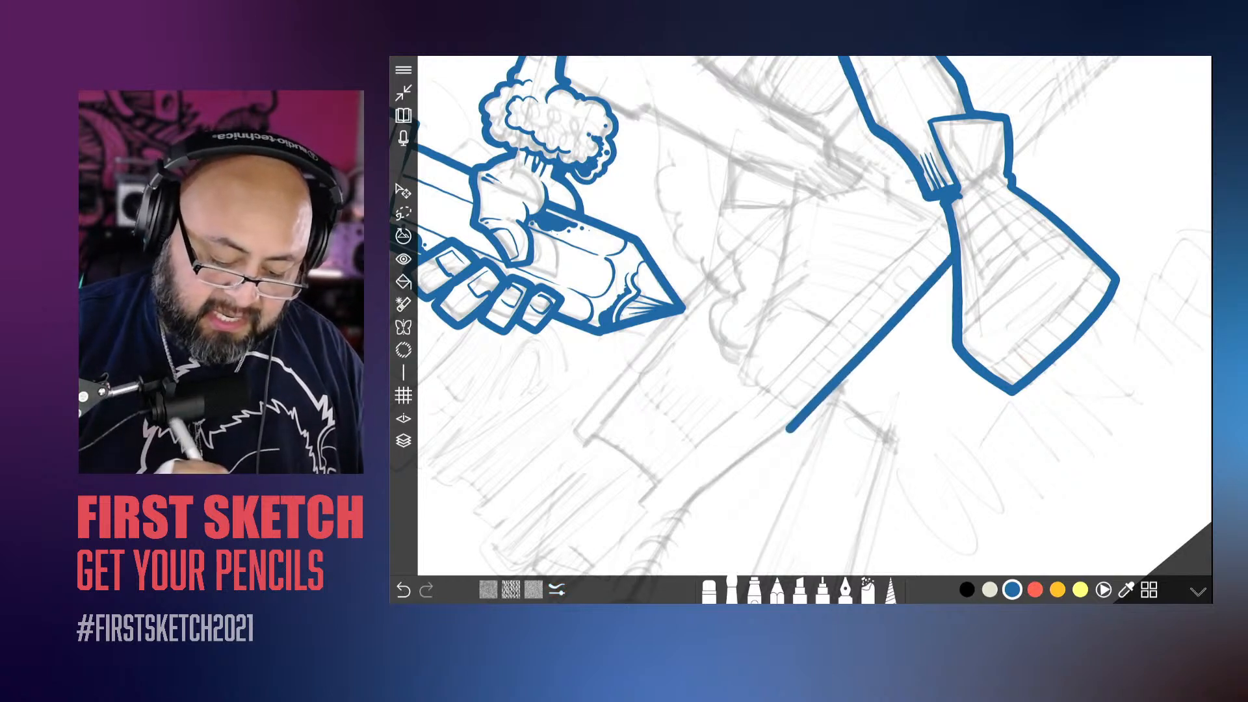
# Step: Ink the second shoe's blunt toe and its sloping upper edge back toward the ankle
pyautogui.moveTo(726, 384); pyautogui.dragTo(782, 432)
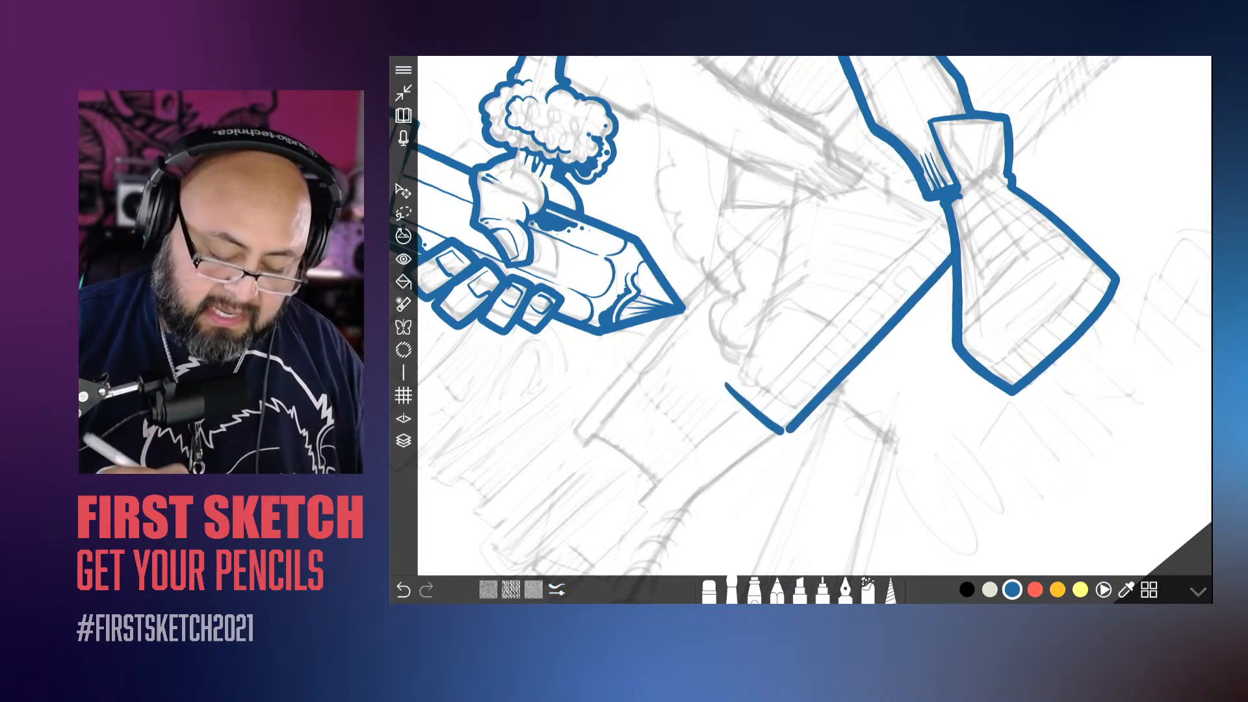
pyautogui.moveTo(785, 203)
pyautogui.mouseDown()
pyautogui.moveTo(728, 376)
pyautogui.moveTo(782, 431)
pyautogui.mouseUp()
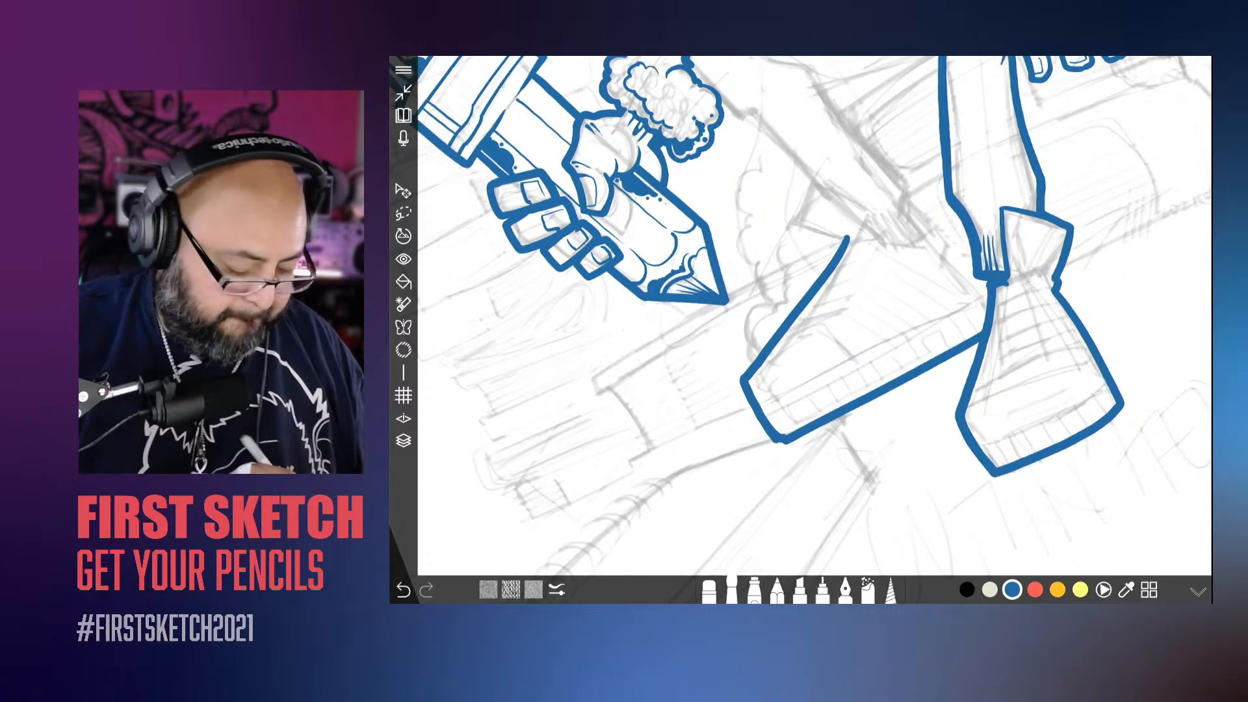
pyautogui.hotkey('ctrl', 'z')
pyautogui.hotkey('ctrl', 'z')
pyautogui.moveTo(850, 232)
pyautogui.mouseDown()
pyautogui.moveTo(750, 388)
pyautogui.moveTo(786, 441)
pyautogui.mouseUp()
pyautogui.scroll(-5, 814, 316)
pyautogui.scroll(5, 815, 315)
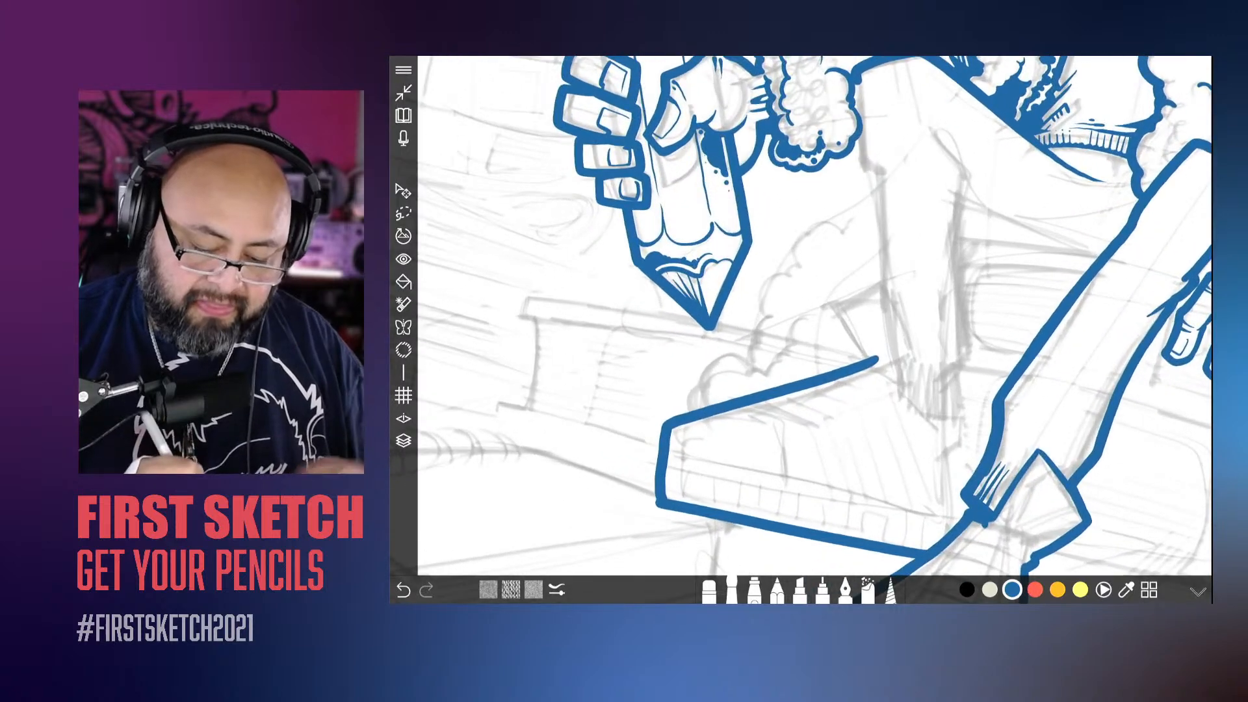
# Step: Ink the shoe's pointed tongue with the lower shin edge, plus the curved ankle opening and heel contour
pyautogui.moveTo(874, 357)
pyautogui.mouseDown()
pyautogui.moveTo(835, 299)
pyautogui.moveTo(884, 251)
pyautogui.moveTo(907, 374)
pyautogui.mouseUp()
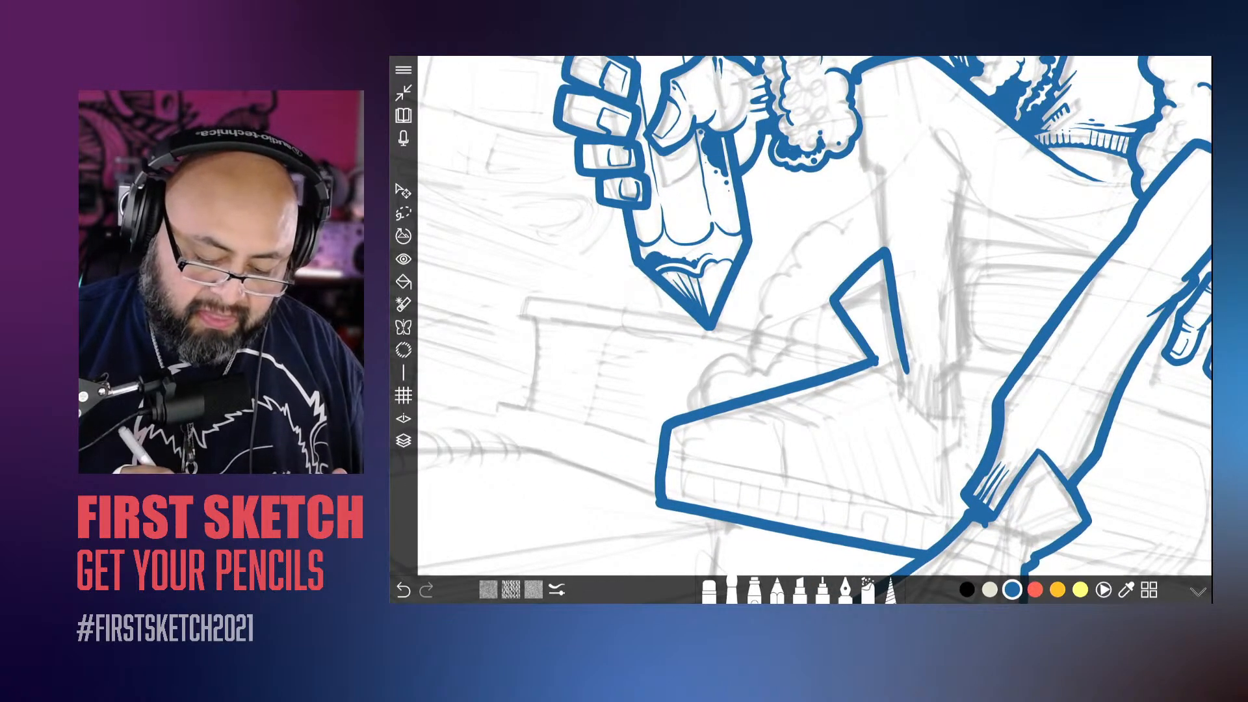
pyautogui.scroll(-4, 814, 315)
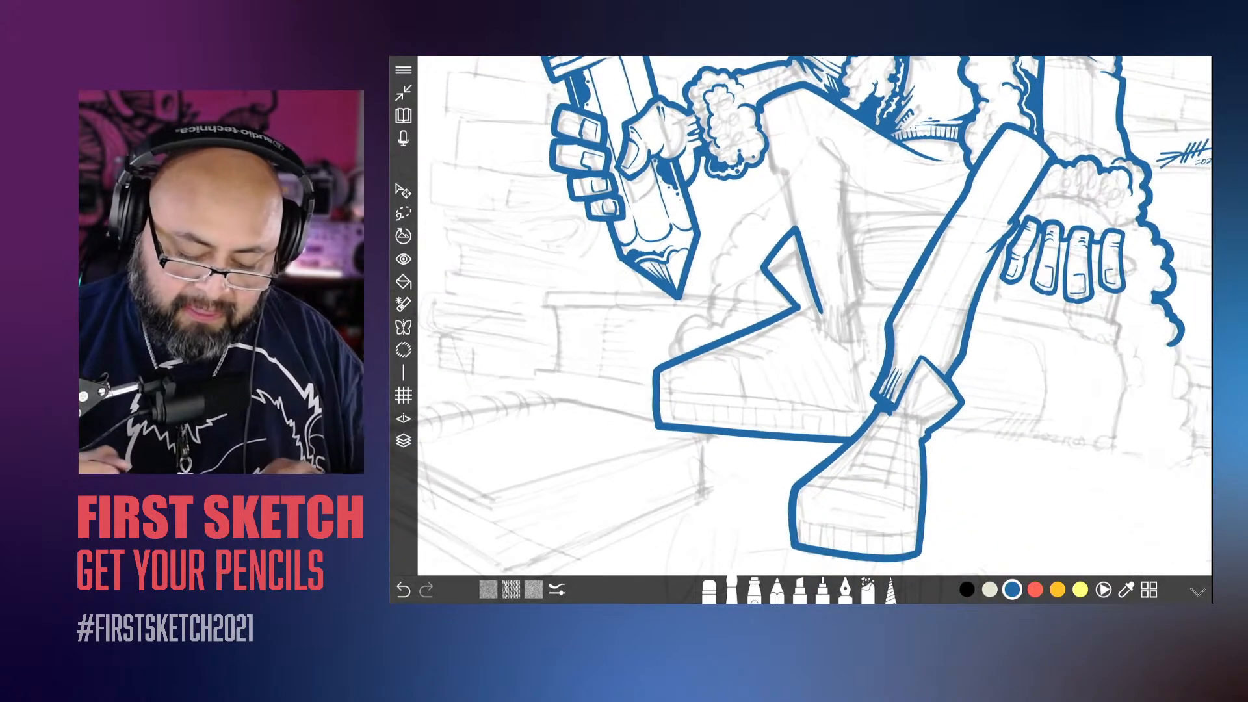
pyautogui.scroll(5, 815, 315)
pyautogui.moveTo(848, 314)
pyautogui.mouseDown()
pyautogui.moveTo(906, 352)
pyautogui.moveTo(890, 470)
pyautogui.mouseUp()
pyautogui.scroll(-4, 815, 316)
pyautogui.scroll(4, 814, 316)
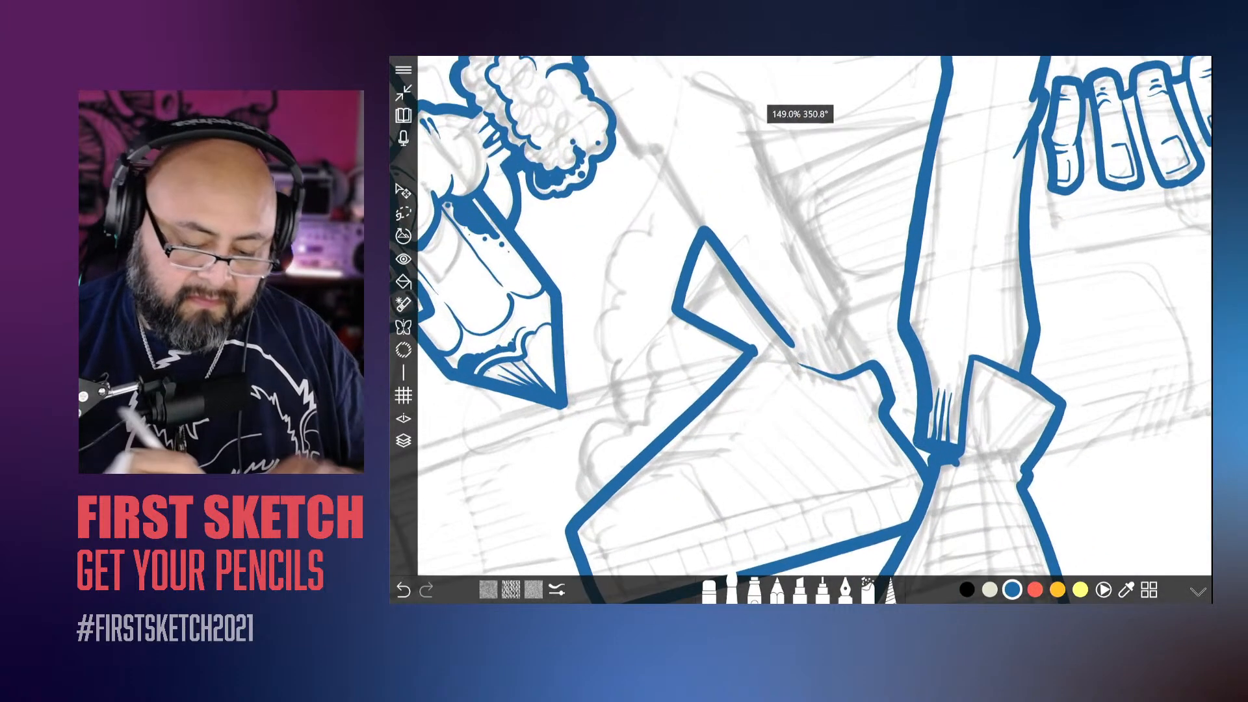
# Step: Ink the back edge of the bent lower leg up to the knee and add short ribbing strokes at the ankle cuff
pyautogui.moveTo(838, 310); pyautogui.dragTo(870, 367)
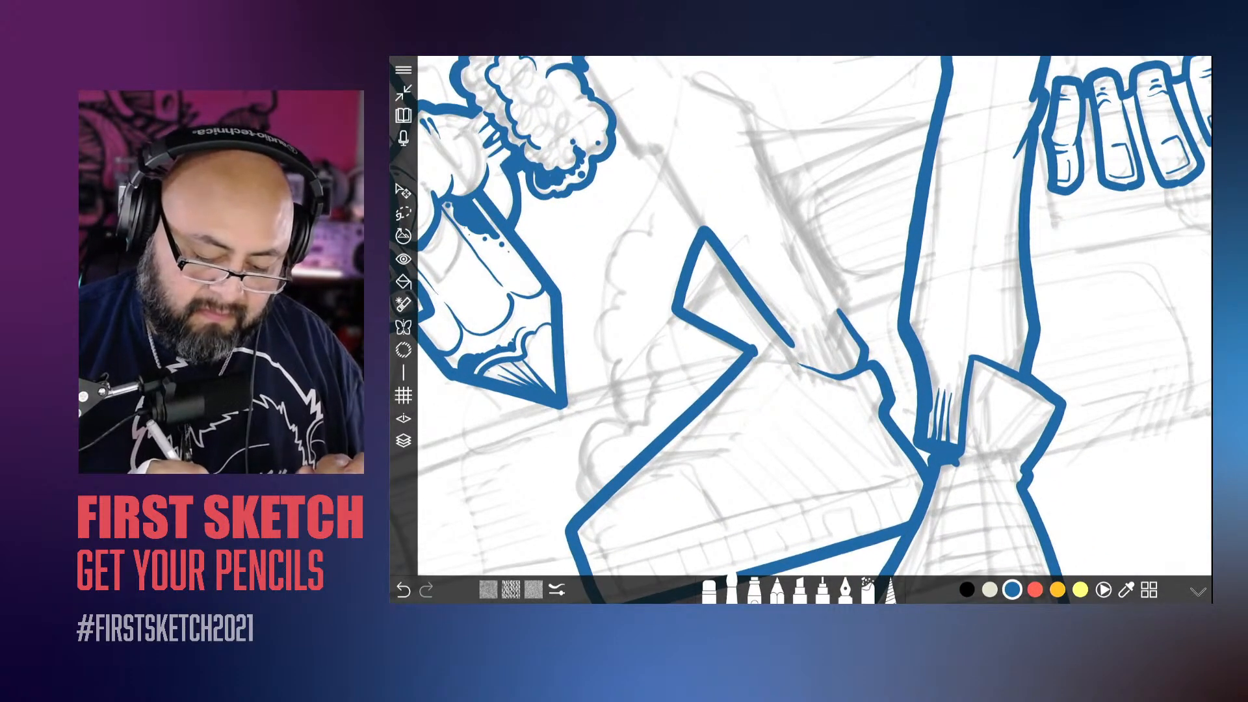
pyautogui.moveTo(830, 316)
pyautogui.mouseDown()
pyautogui.moveTo(858, 359)
pyautogui.moveTo(854, 369)
pyautogui.moveTo(825, 346)
pyautogui.moveTo(843, 373)
pyautogui.moveTo(814, 355)
pyautogui.moveTo(762, 221)
pyautogui.moveTo(684, 167)
pyautogui.mouseUp()
pyautogui.scroll(-3, 815, 316)
pyautogui.scroll(1, 815, 316)
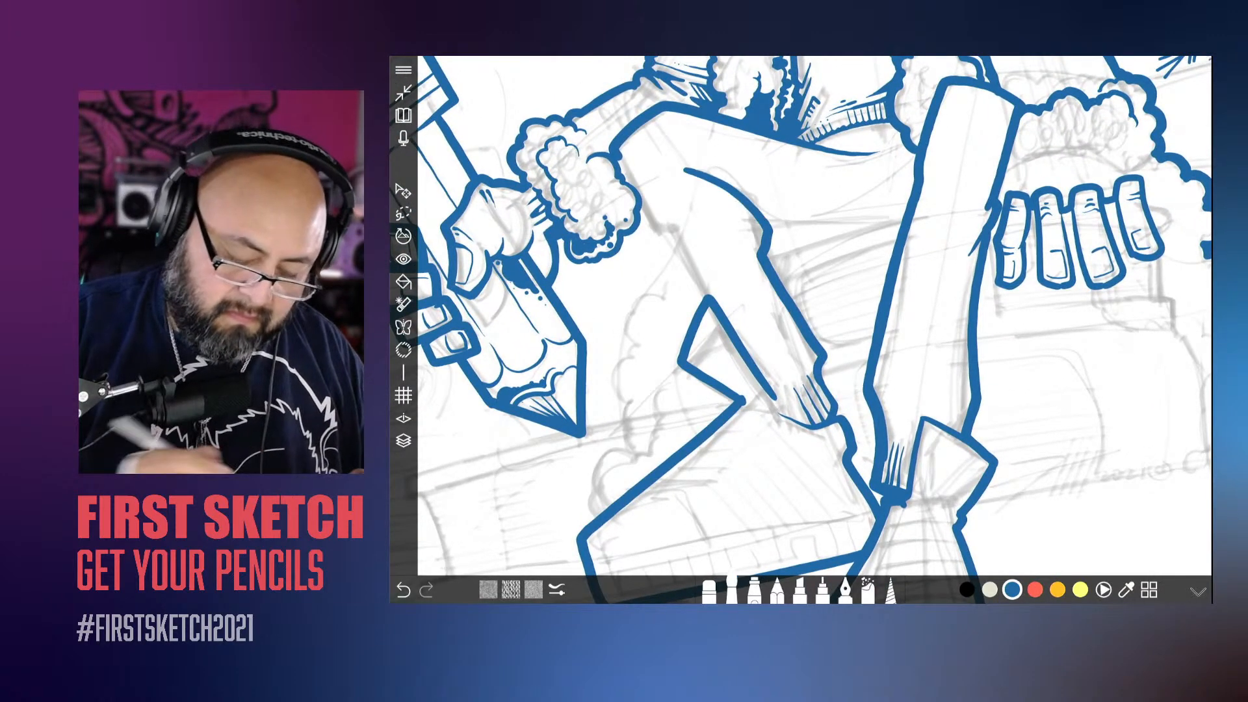
# Step: Ink a tapered fold line above the crease behind the bent knee
pyautogui.scroll(2, 815, 316)
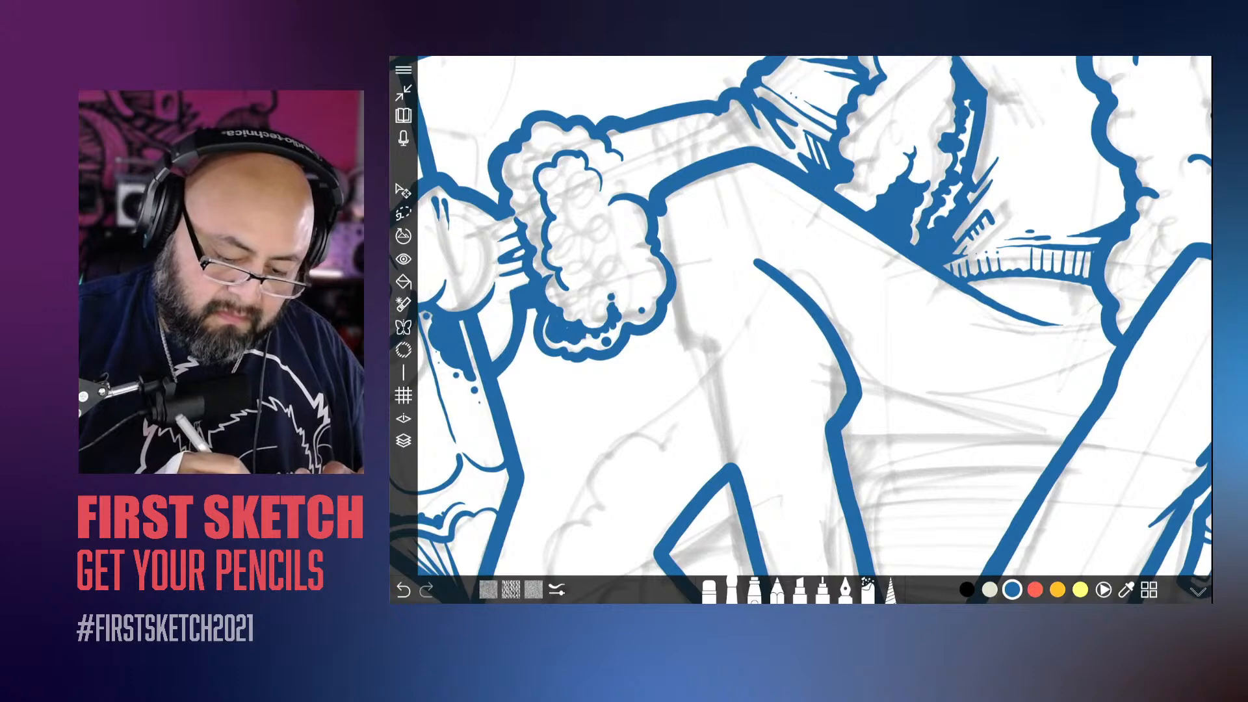
pyautogui.moveTo(744, 226); pyautogui.dragTo(814, 300)
pyautogui.scroll(1, 814, 315)
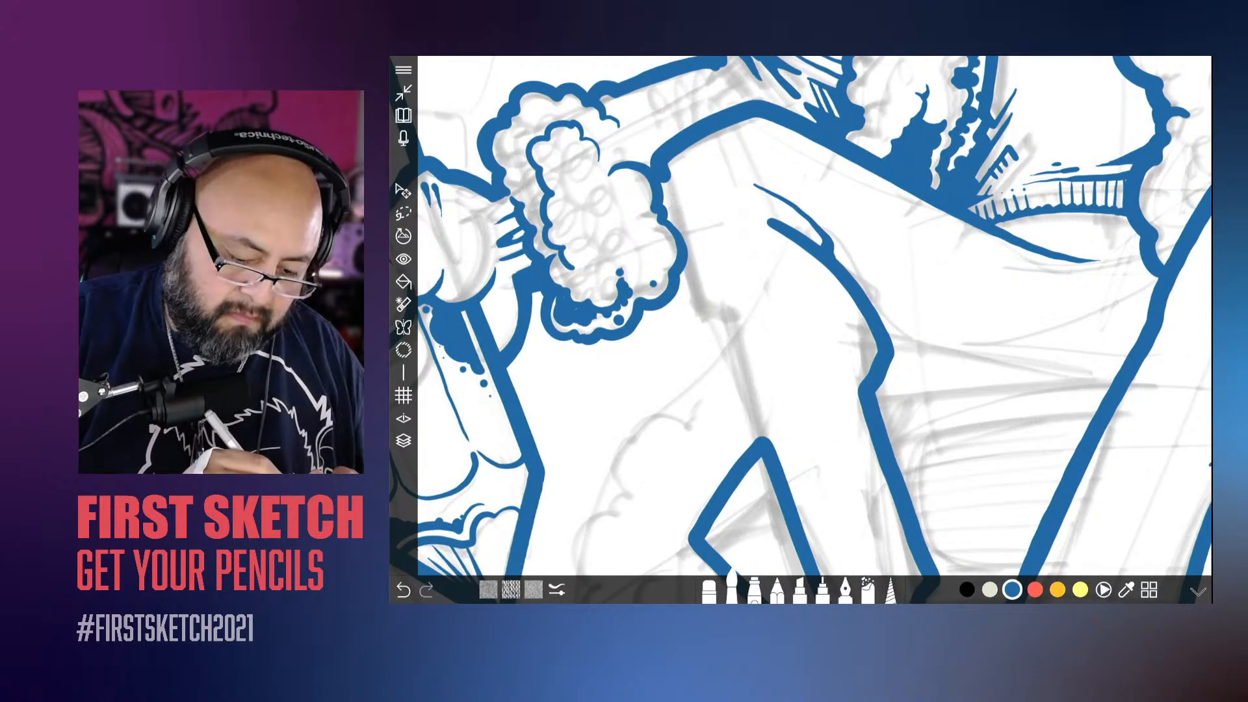
# Step: Ink the front edge of the bent leg from the knee down past the fluffy sleeve cuff, ending in a small notch
pyautogui.moveTo(663, 183)
pyautogui.mouseDown()
pyautogui.moveTo(692, 292)
pyautogui.moveTo(732, 322)
pyautogui.mouseUp()
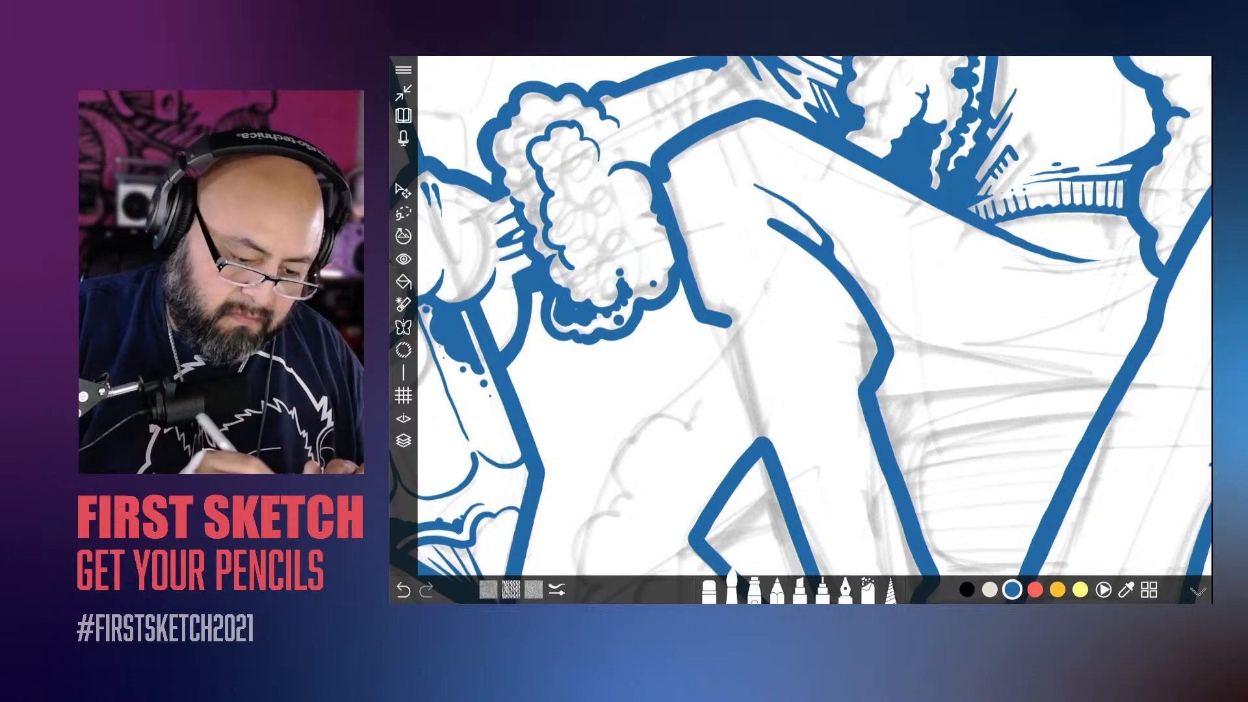
pyautogui.moveTo(681, 171); pyautogui.dragTo(665, 192)
pyautogui.scroll(-5, 814, 316)
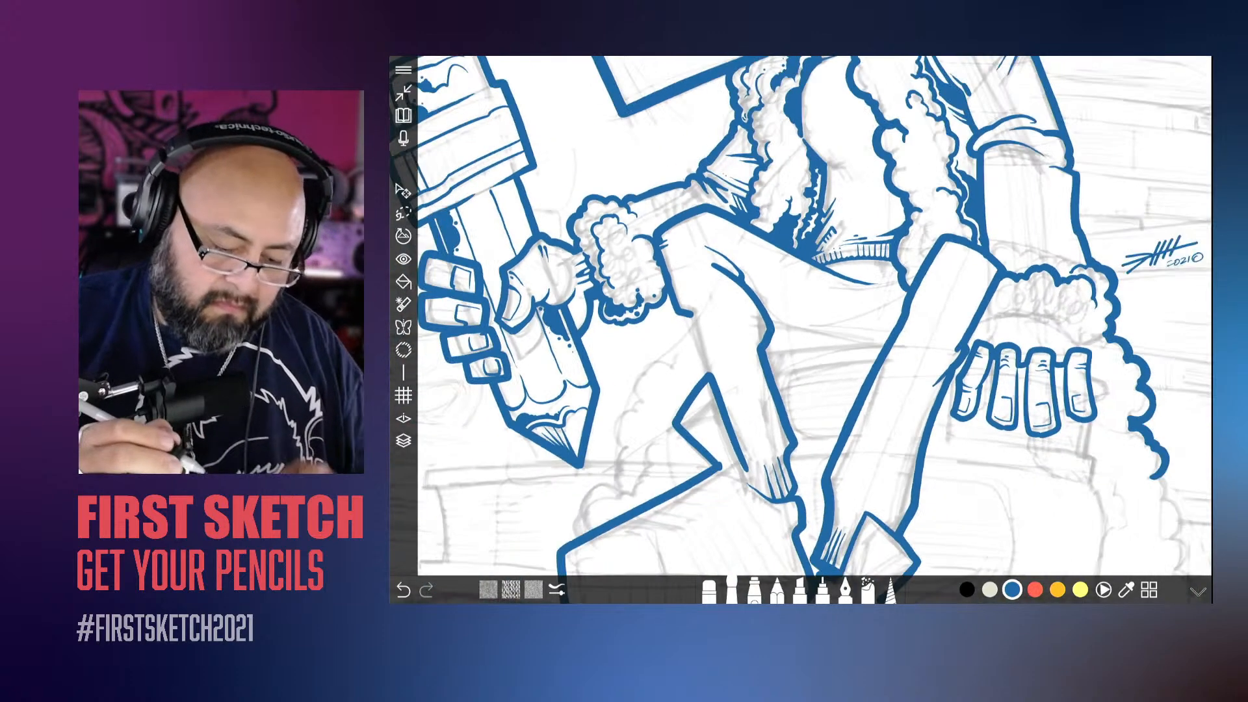
# Step: Continue the shin's front edge from the notch below the fluffy cuff down to the tip of the shoe tongue
pyautogui.scroll(3, 814, 316)
pyautogui.scroll(2, 815, 315)
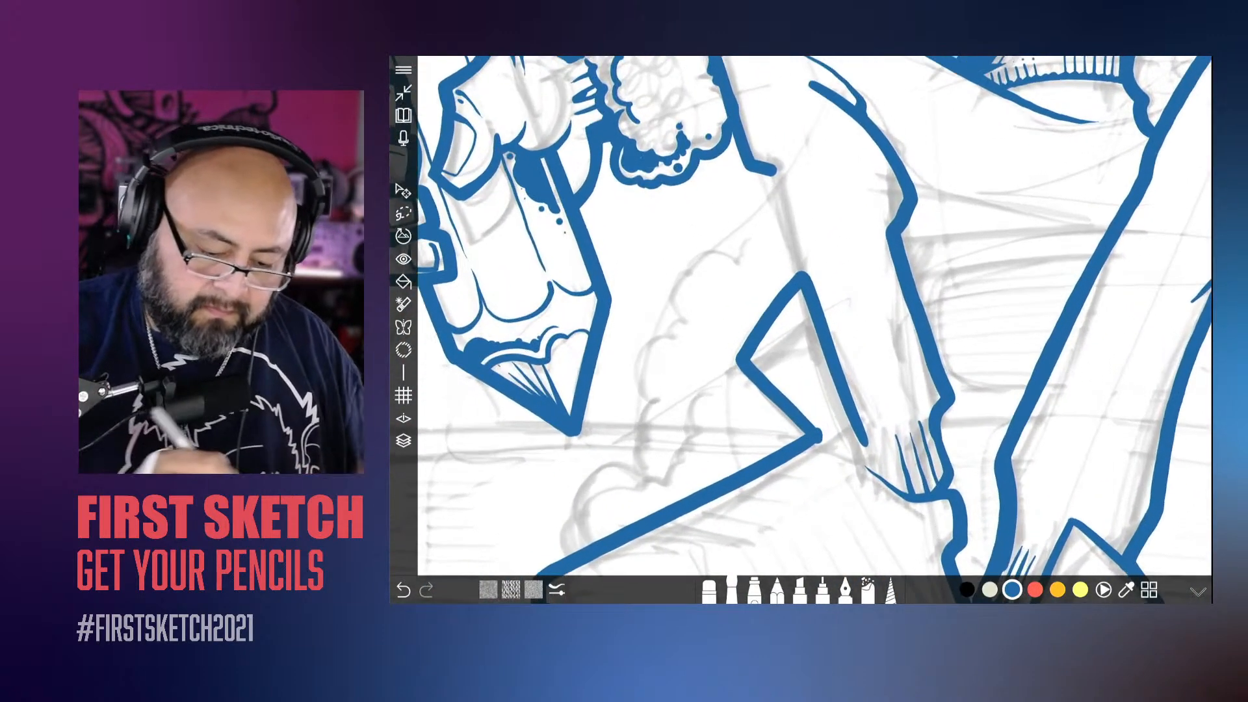
pyautogui.scroll(-5, 815, 316)
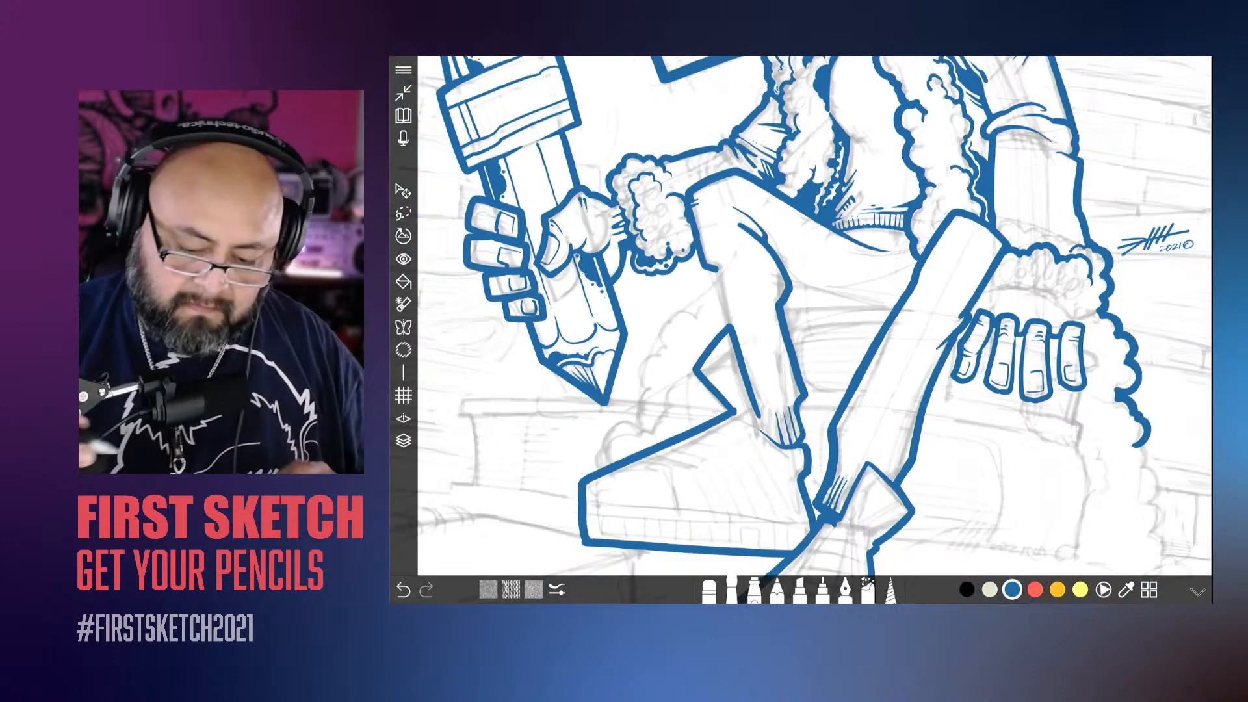
pyautogui.scroll(4, 815, 315)
pyautogui.scroll(2, 815, 316)
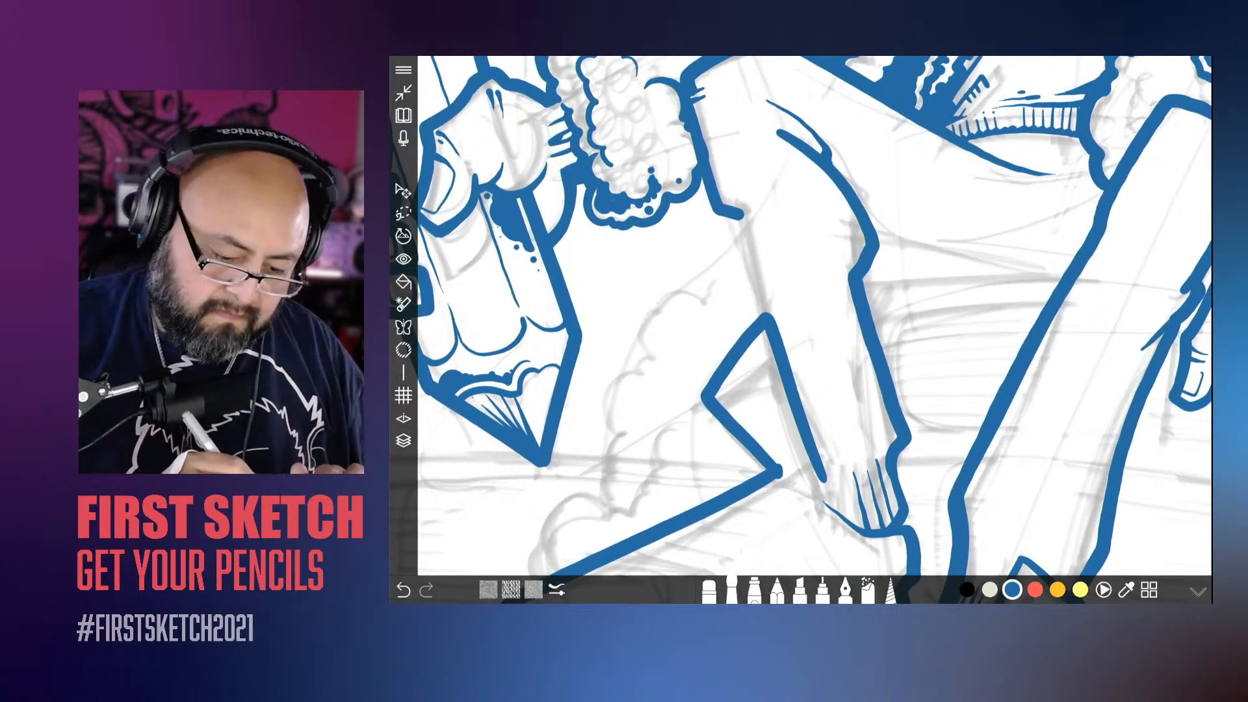
pyautogui.moveTo(722, 213)
pyautogui.mouseDown()
pyautogui.moveTo(748, 234)
pyautogui.moveTo(739, 264)
pyautogui.moveTo(762, 318)
pyautogui.mouseUp()
pyautogui.hotkey('ctrl', 'z')
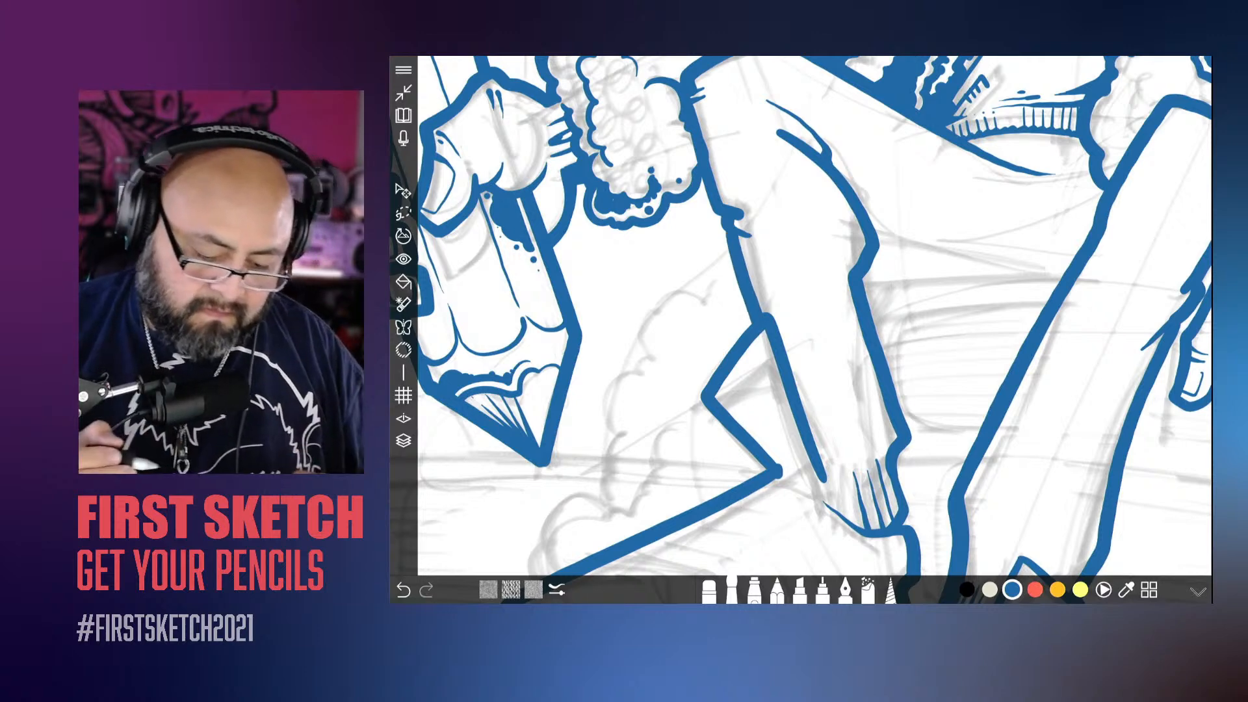
pyautogui.scroll(-5, 646, 354)
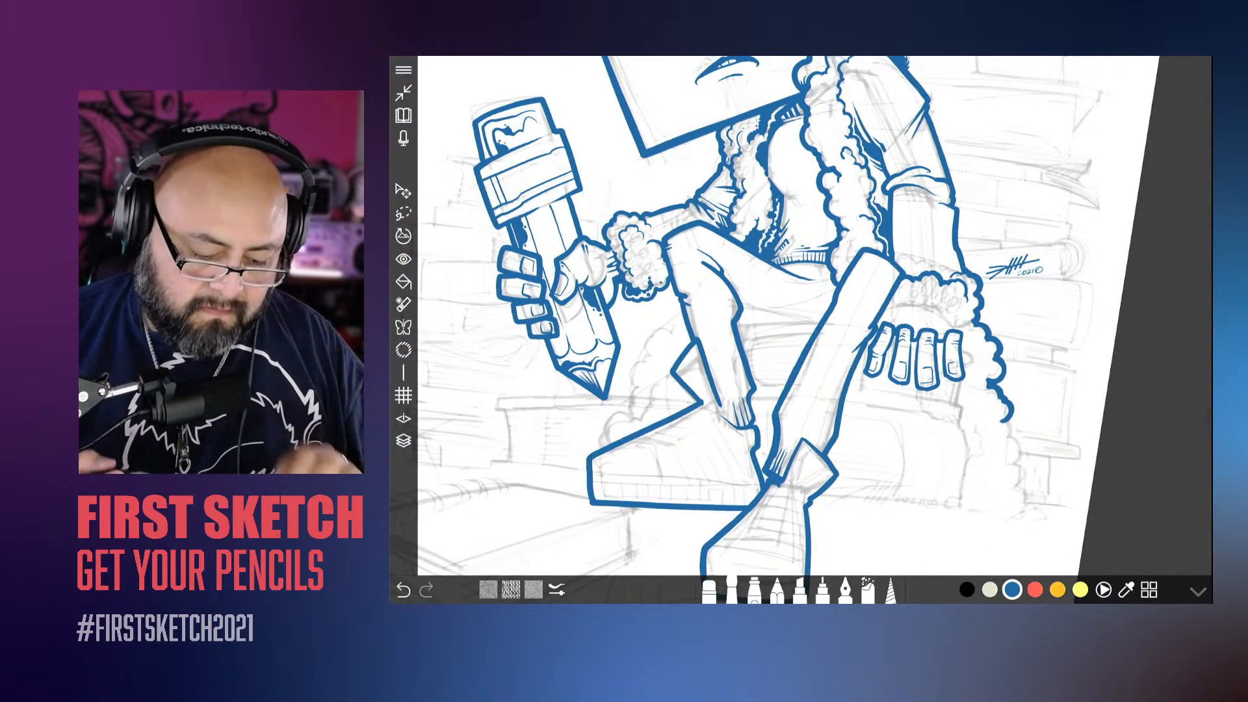
# Step: Set the brush size to 22.6 and ink pointed fold strokes inward from the notch on the shin's front edge
pyautogui.scroll(5, 773, 312)
pyautogui.scroll(-3, 773, 312)
pyautogui.click(732, 589)
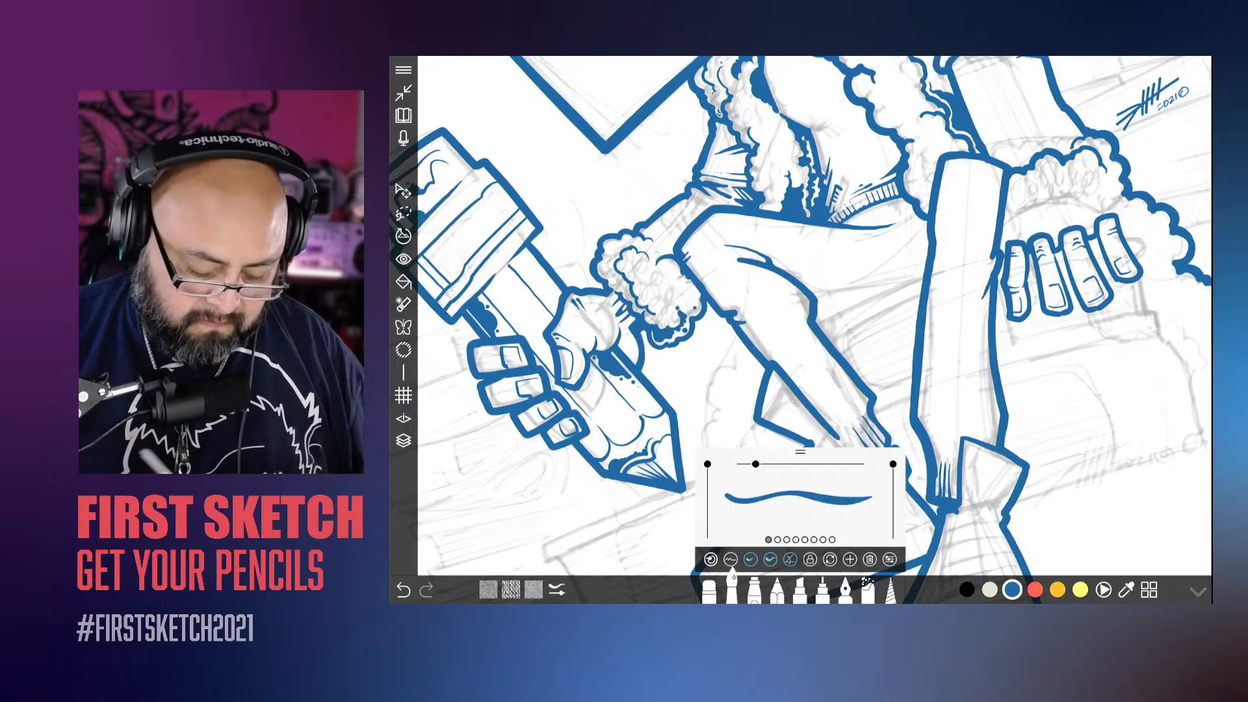
pyautogui.moveTo(755, 464); pyautogui.dragTo(748, 465)
pyautogui.moveTo(831, 502); pyautogui.dragTo(832, 503)
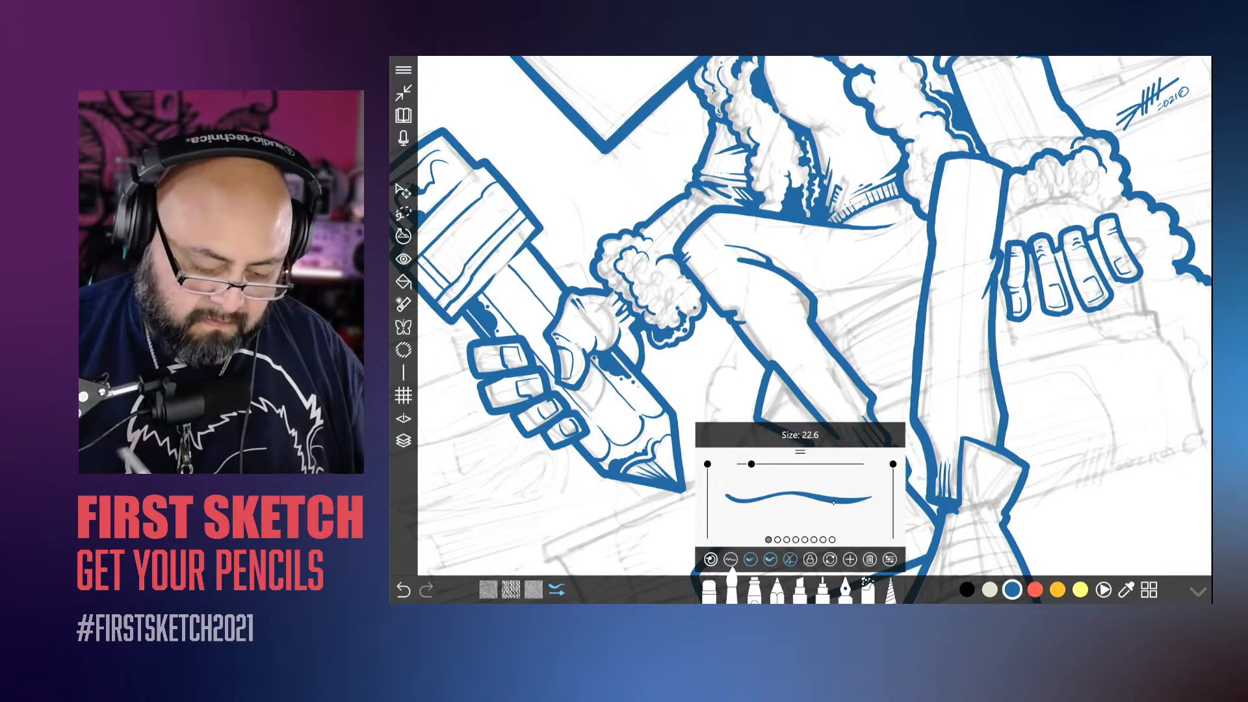
pyautogui.scroll(5, 718, 283)
pyautogui.moveTo(803, 351); pyautogui.dragTo(863, 298)
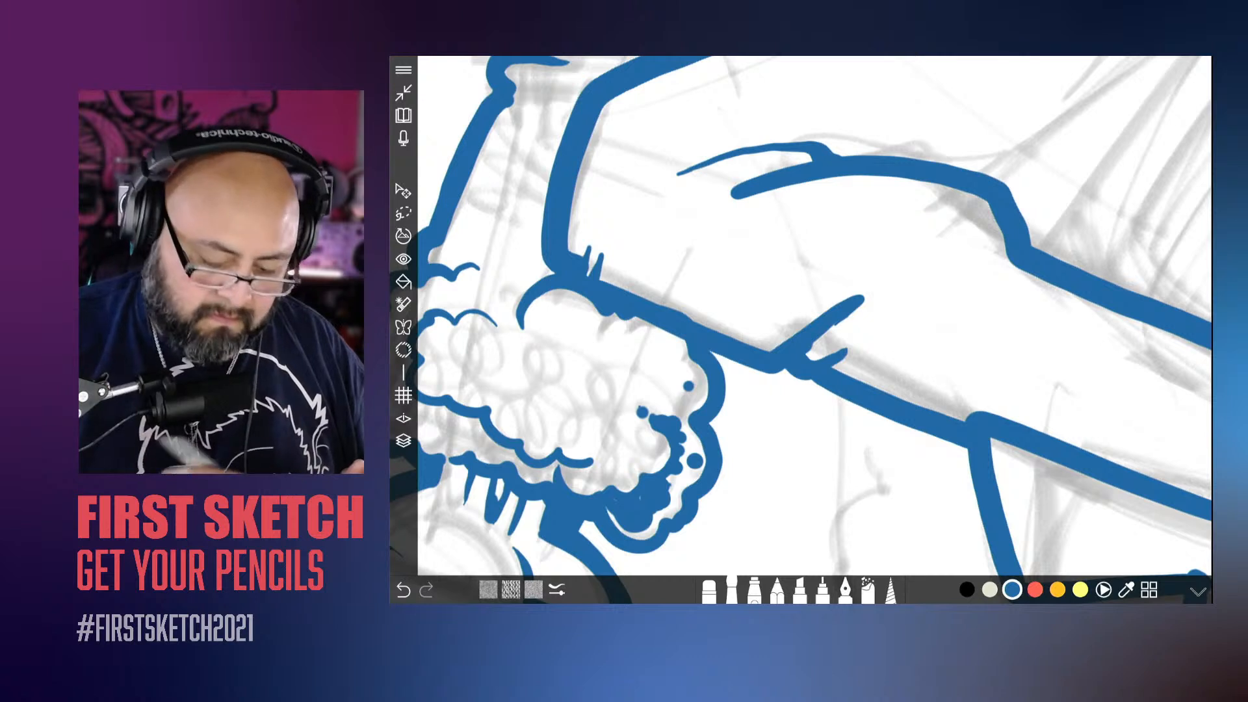
pyautogui.hotkey('ctrl', 'z')
pyautogui.moveTo(845, 328)
pyautogui.mouseDown()
pyautogui.moveTo(878, 301)
pyautogui.moveTo(781, 355)
pyautogui.mouseUp()
pyautogui.moveTo(857, 316); pyautogui.dragTo(876, 301)
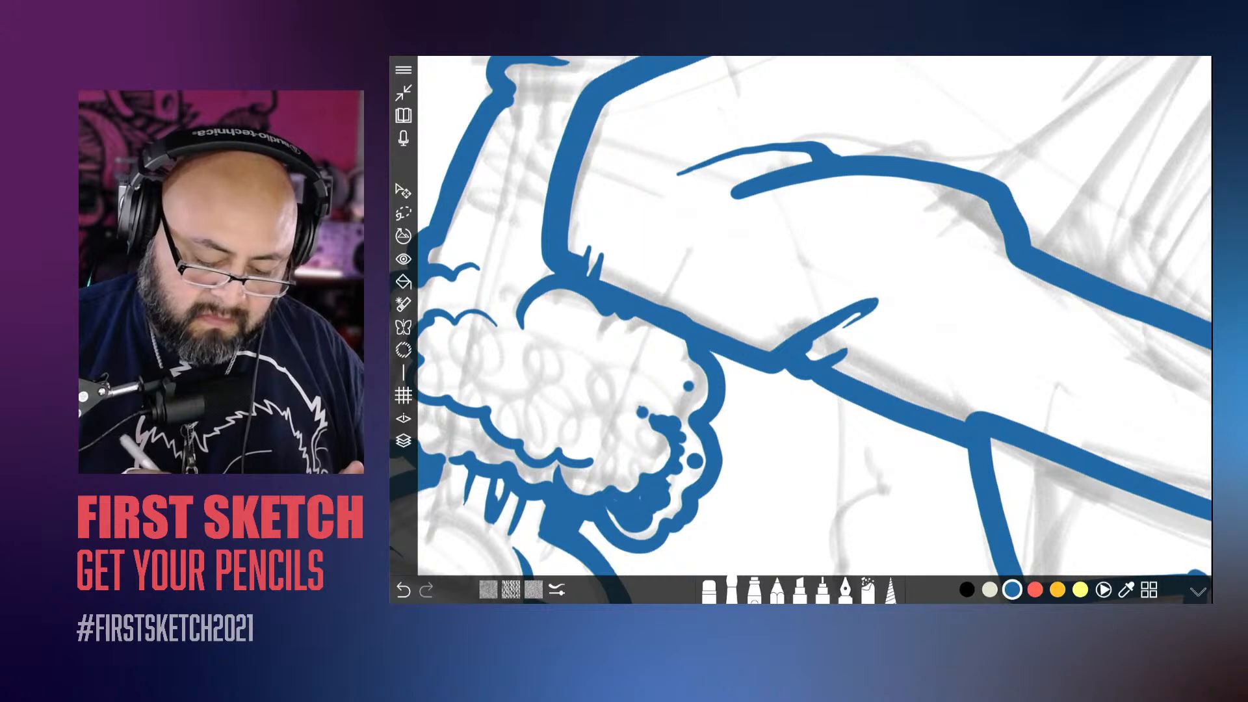
# Step: Lengthen the short crease strokes at the knee's corner beside the fluffy cuff
pyautogui.scroll(5, 815, 316)
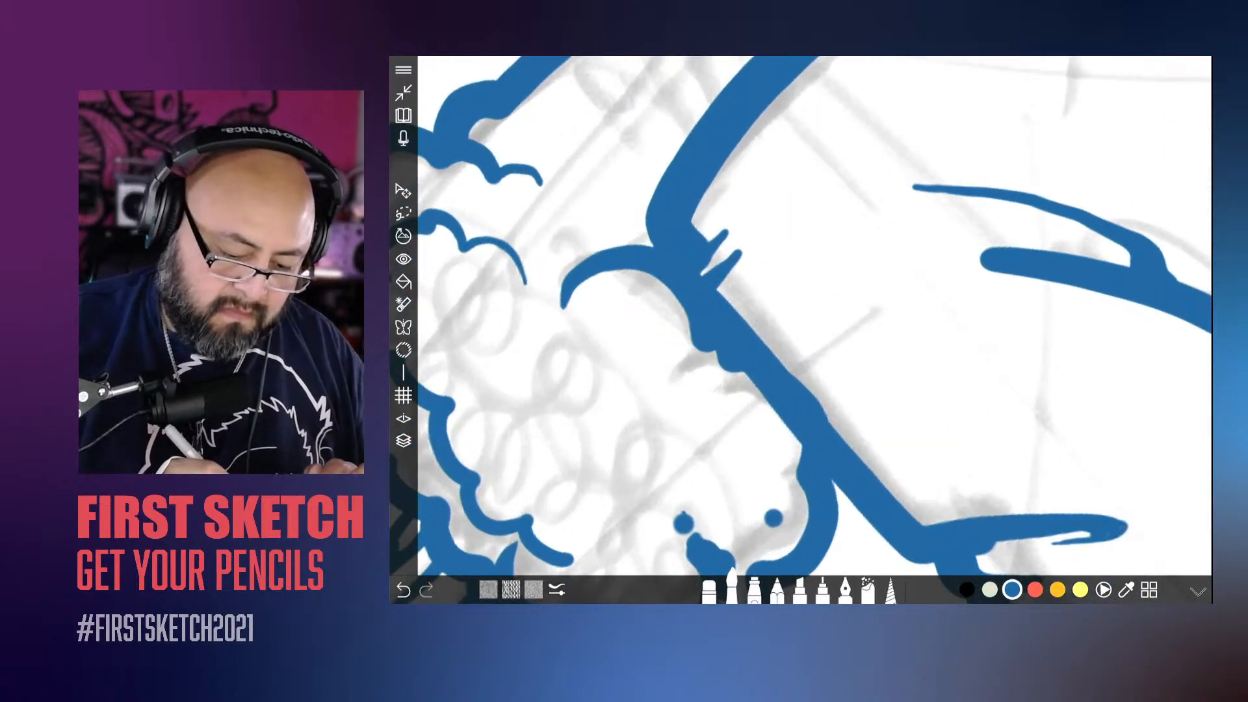
pyautogui.moveTo(725, 233); pyautogui.dragTo(751, 208)
pyautogui.scroll(-8, 653, 376)
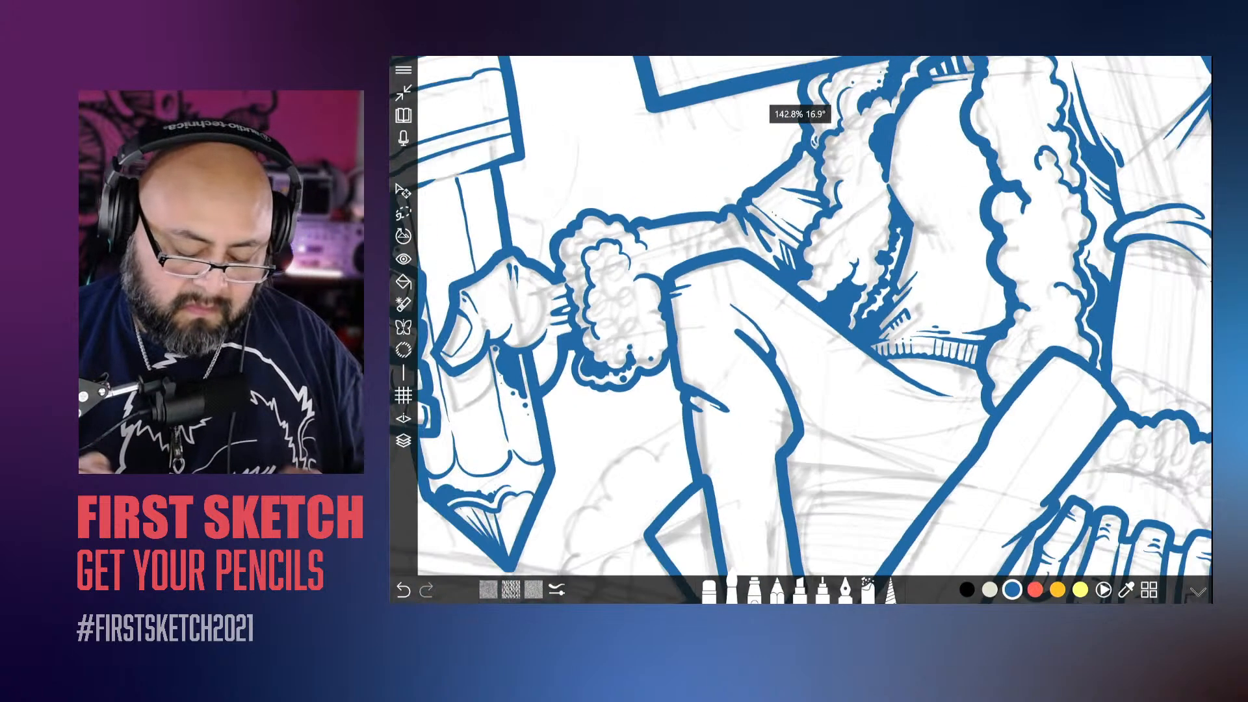
# Step: Fill the fold behind the bent knee with pointed blue shading, and add a small dot and a short spur at its tip
pyautogui.scroll(7, 754, 325)
pyautogui.moveTo(787, 271); pyautogui.dragTo(814, 361)
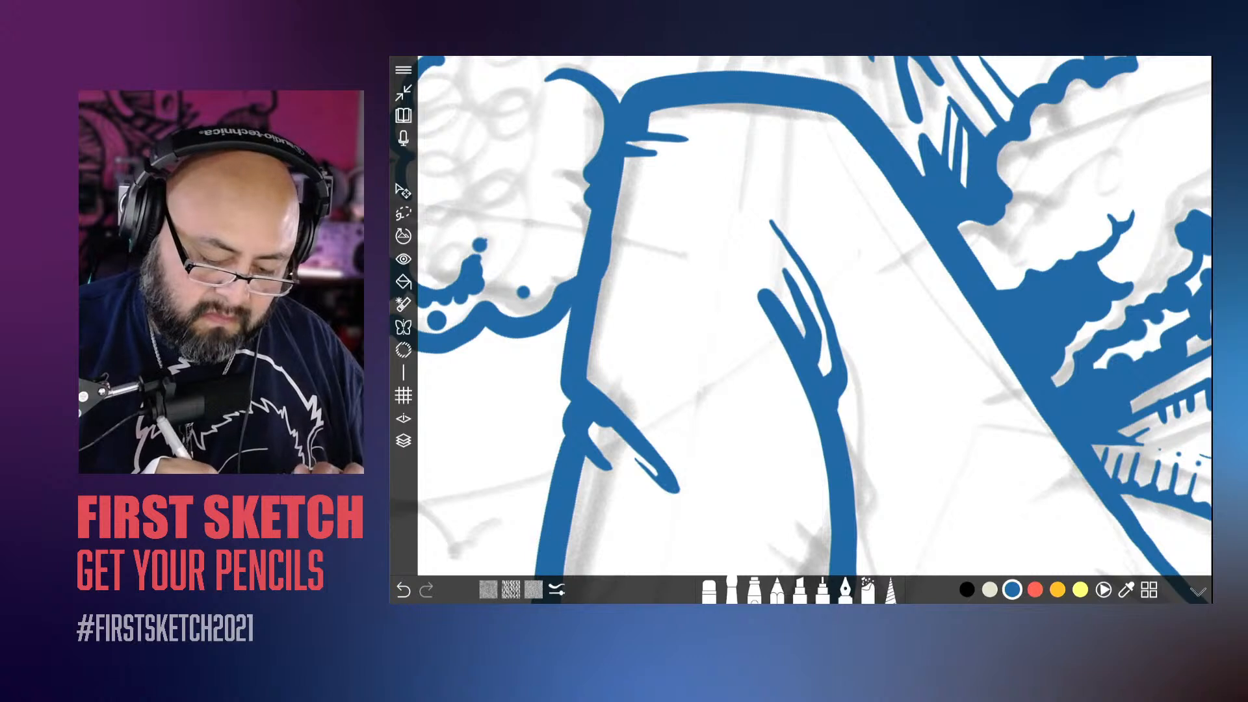
pyautogui.moveTo(786, 284); pyautogui.dragTo(806, 338)
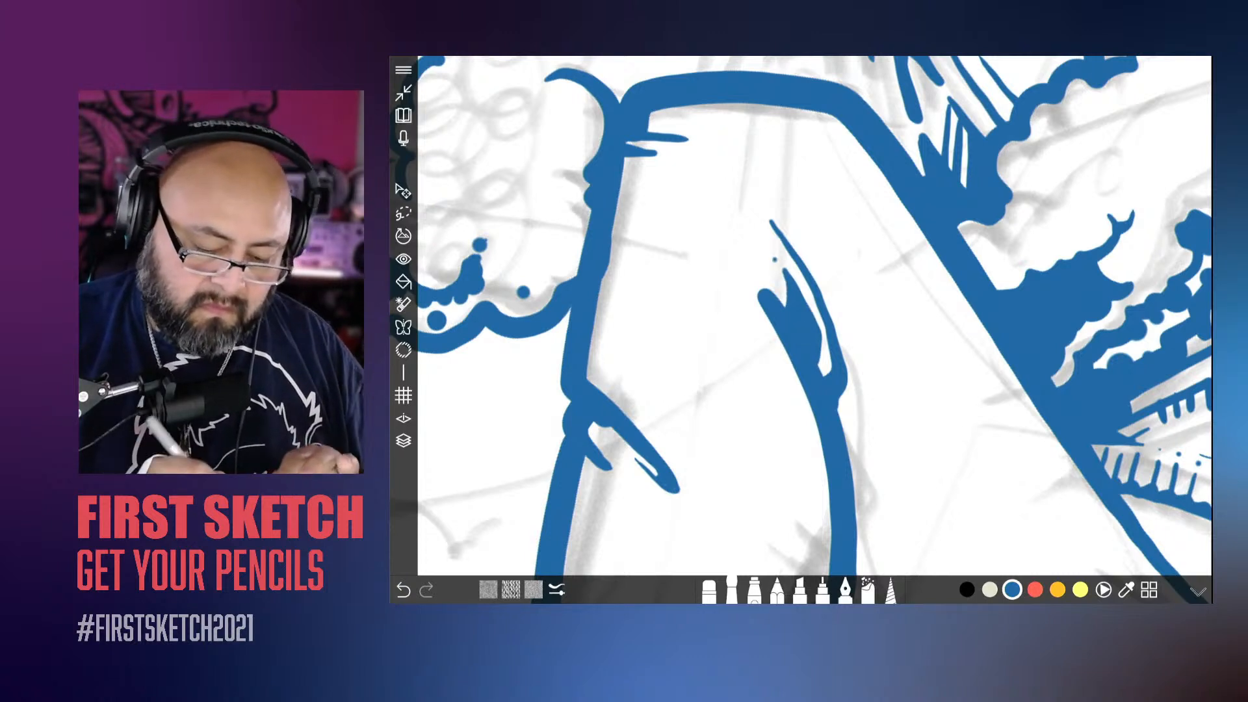
pyautogui.moveTo(790, 231); pyautogui.dragTo(810, 264)
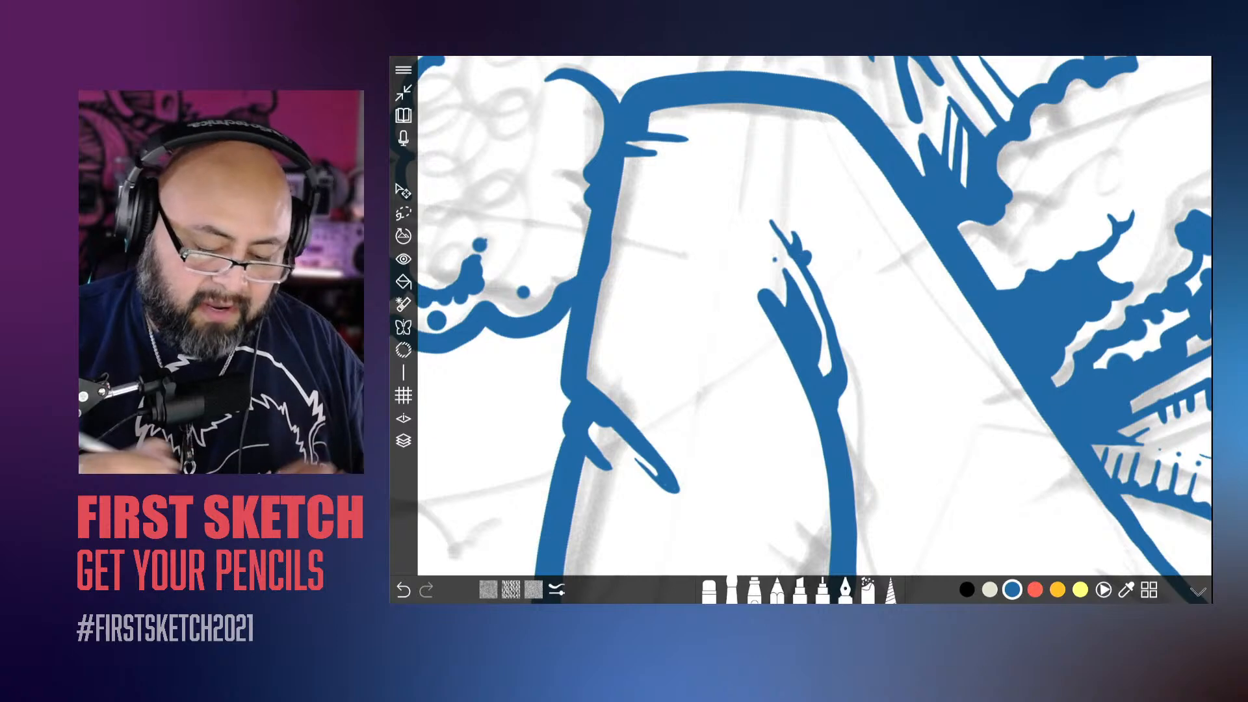
pyautogui.hotkey('ctrl', 'z')
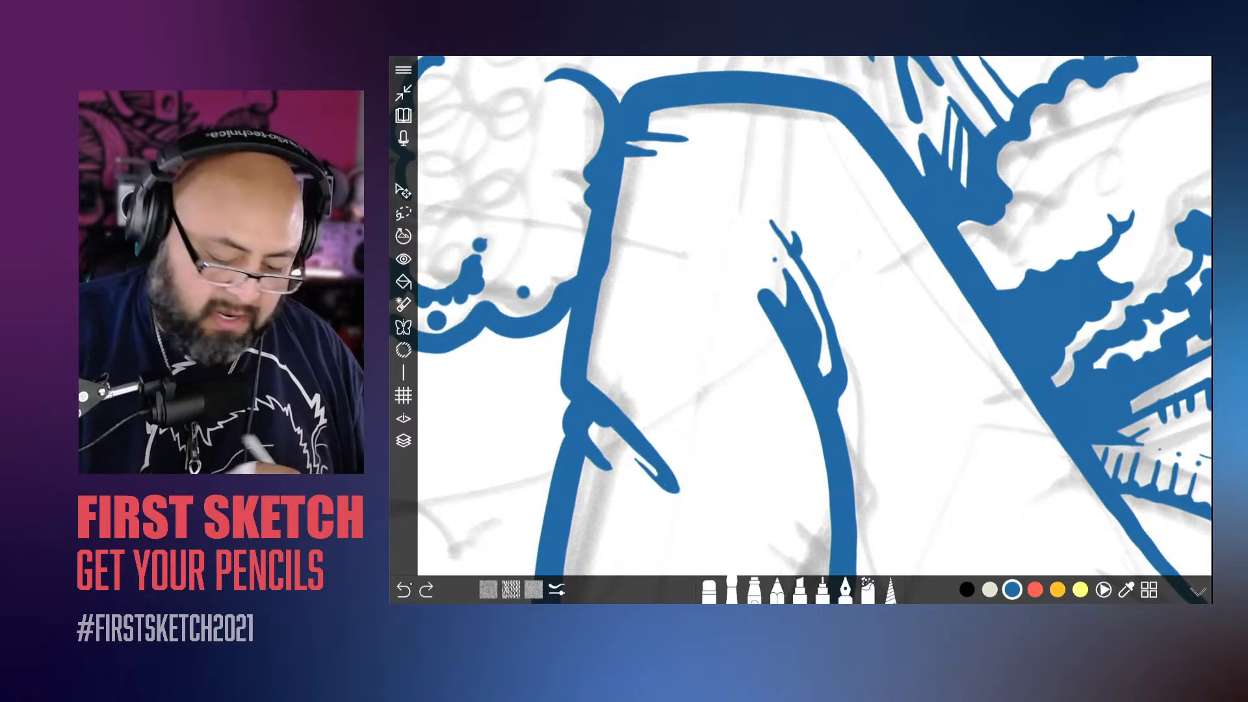
pyautogui.click(410, 584)
pyautogui.moveTo(797, 231); pyautogui.dragTo(800, 257)
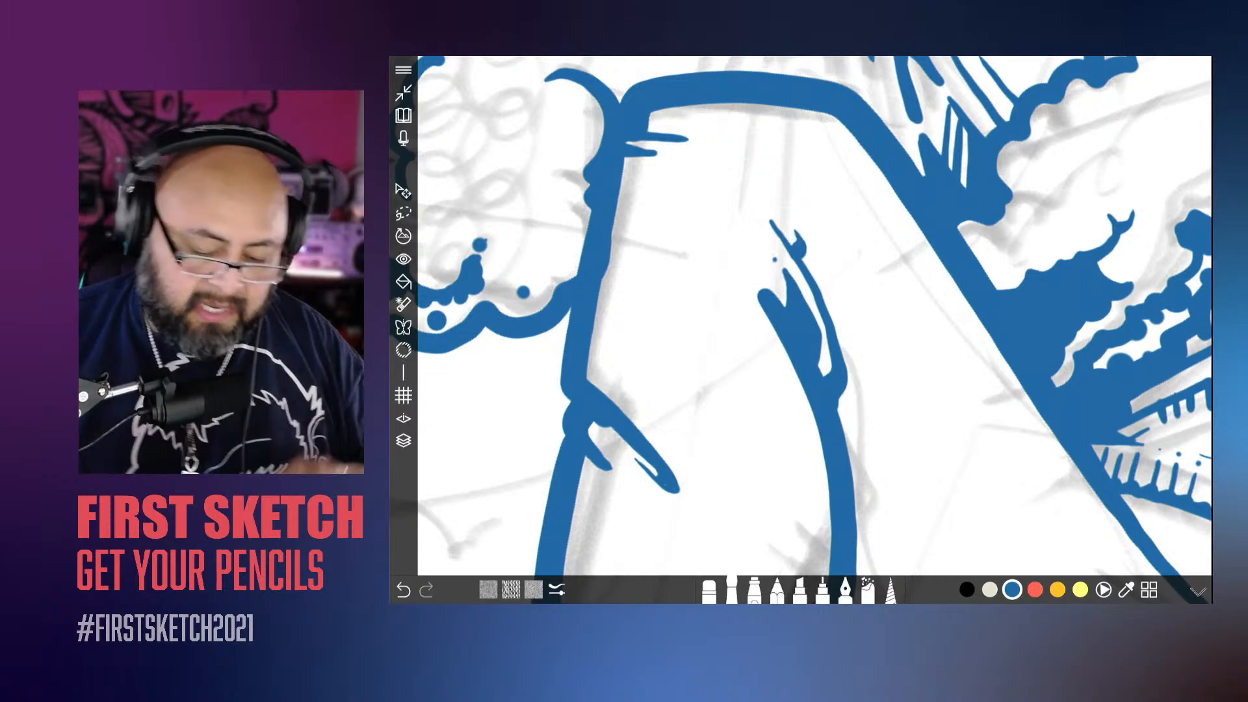
# Step: Ink the curved crease across the upright leg below the knee, running from its outer edge to the edge beside the fingers
pyautogui.scroll(-10, 813, 319)
pyautogui.scroll(2, 800, 319)
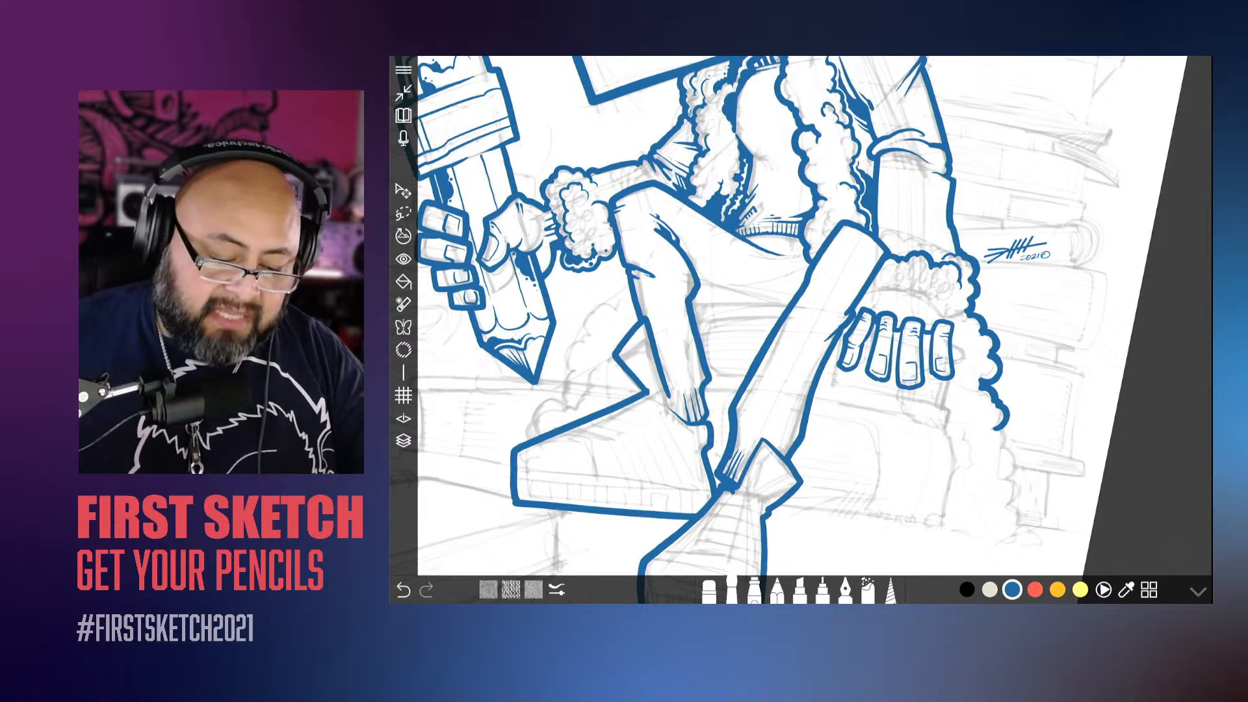
pyautogui.scroll(5, 813, 318)
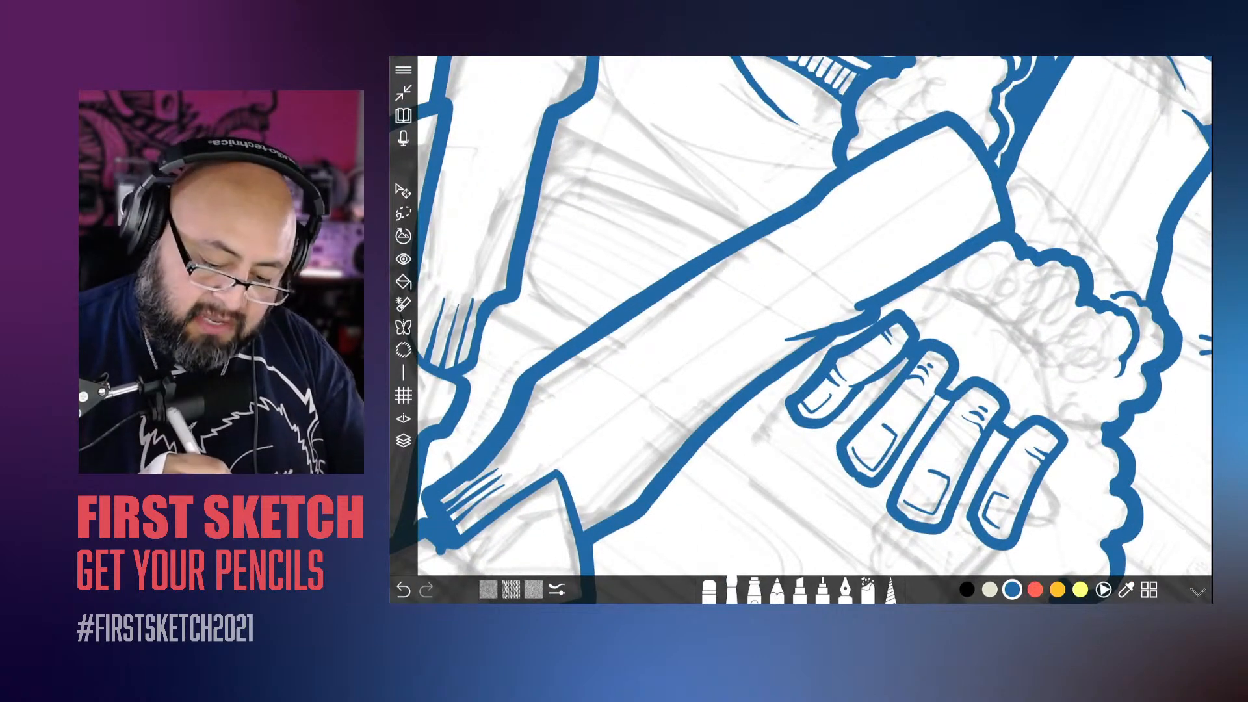
pyautogui.moveTo(818, 265); pyautogui.dragTo(855, 309)
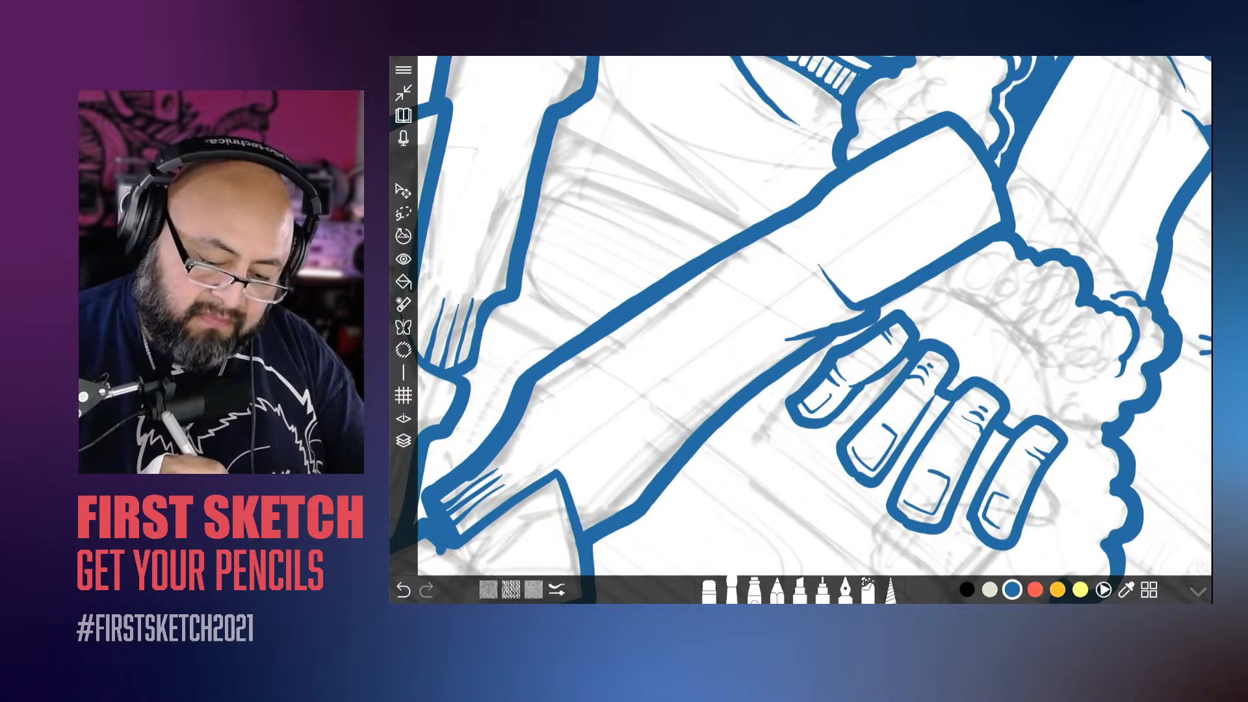
pyautogui.moveTo(816, 207)
pyautogui.mouseDown()
pyautogui.moveTo(805, 241)
pyautogui.moveTo(788, 248)
pyautogui.moveTo(823, 294)
pyautogui.mouseUp()
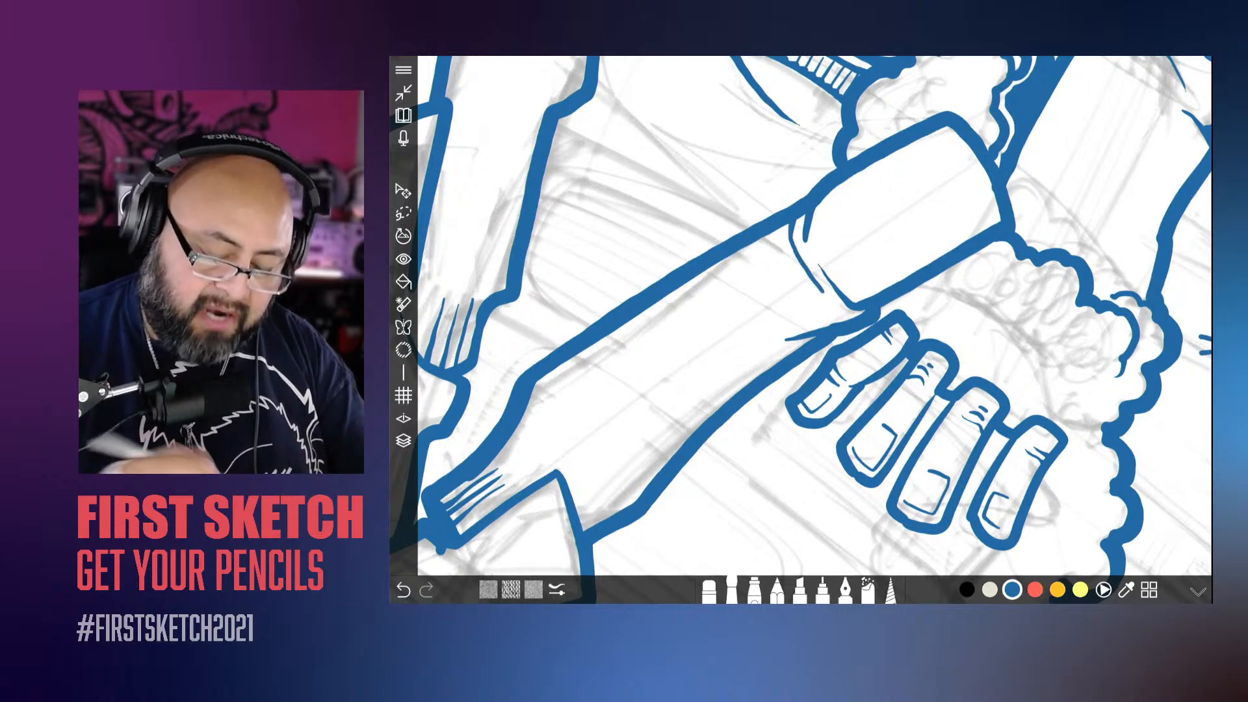
pyautogui.scroll(-6, 801, 316)
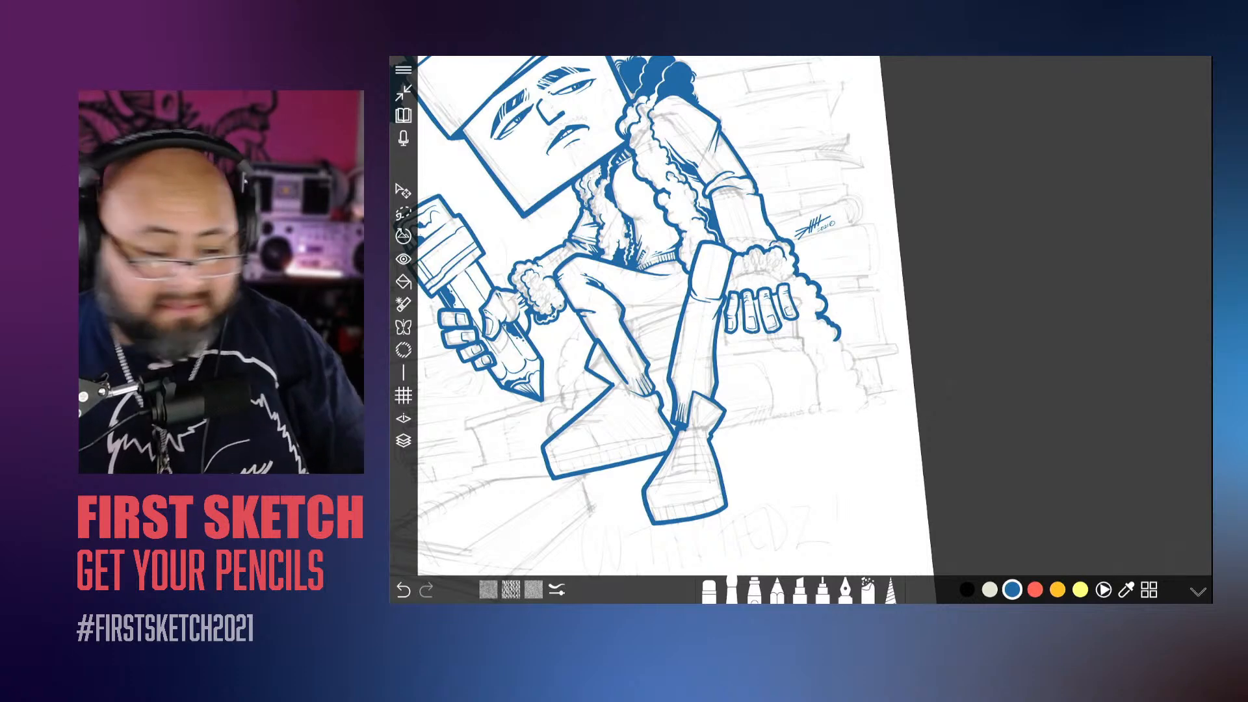
# Step: Thicken the corner of the bent leg's ribbed trouser hem just above the rear shoe
pyautogui.scroll(5, 801, 330)
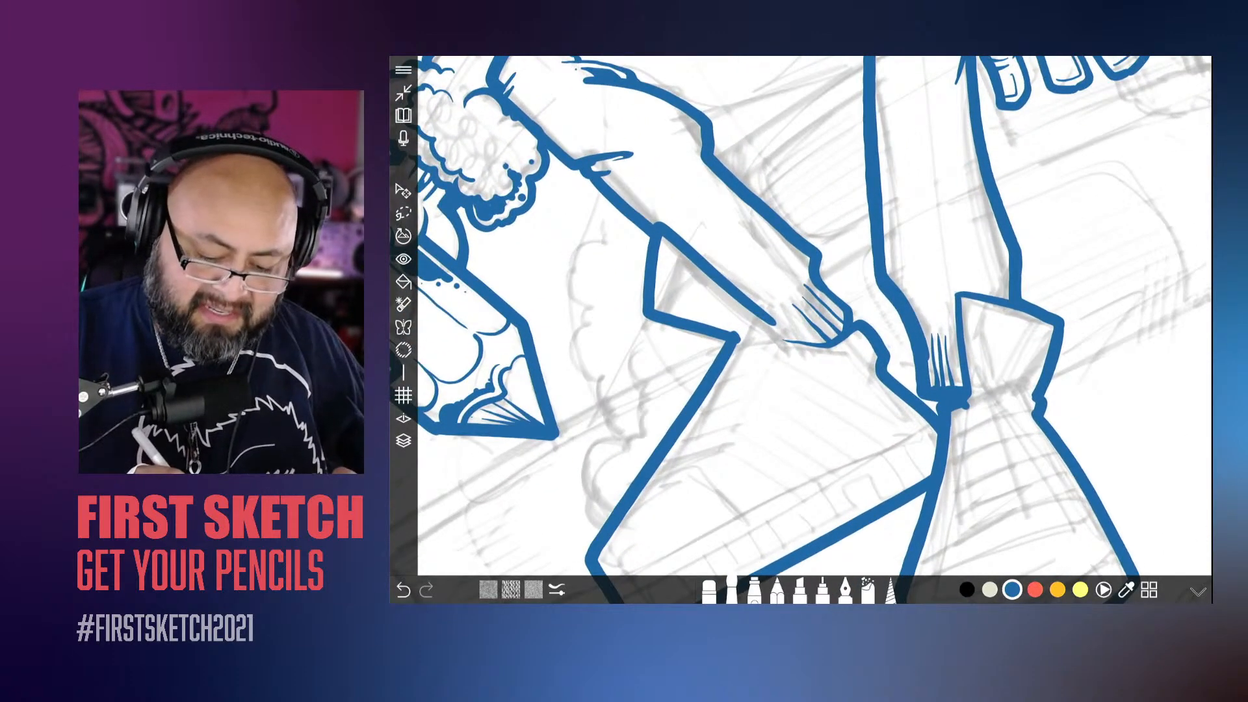
pyautogui.moveTo(847, 320); pyautogui.dragTo(833, 338)
pyautogui.scroll(-5, 801, 330)
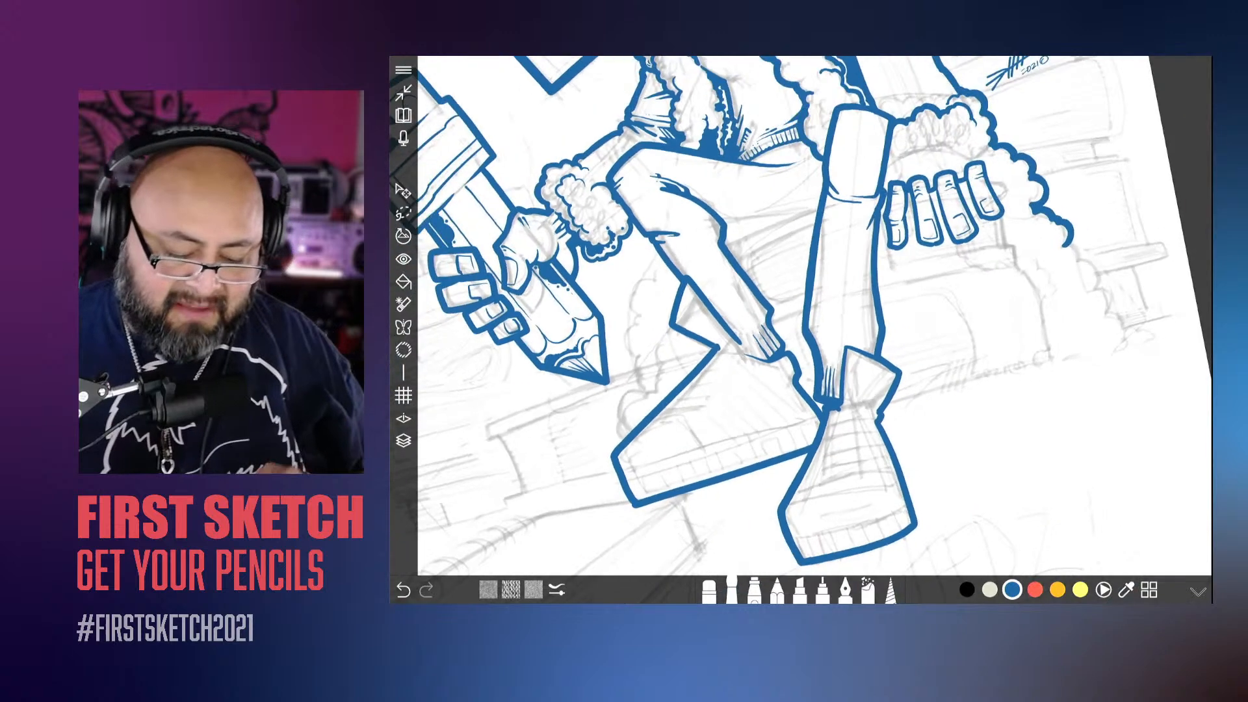
# Step: Check Layer 3 and use the eraser to thin and separate the rib lines on the front ankle's trouser hem
pyautogui.scroll(5, 801, 329)
pyautogui.click(709, 591)
pyautogui.click(710, 591)
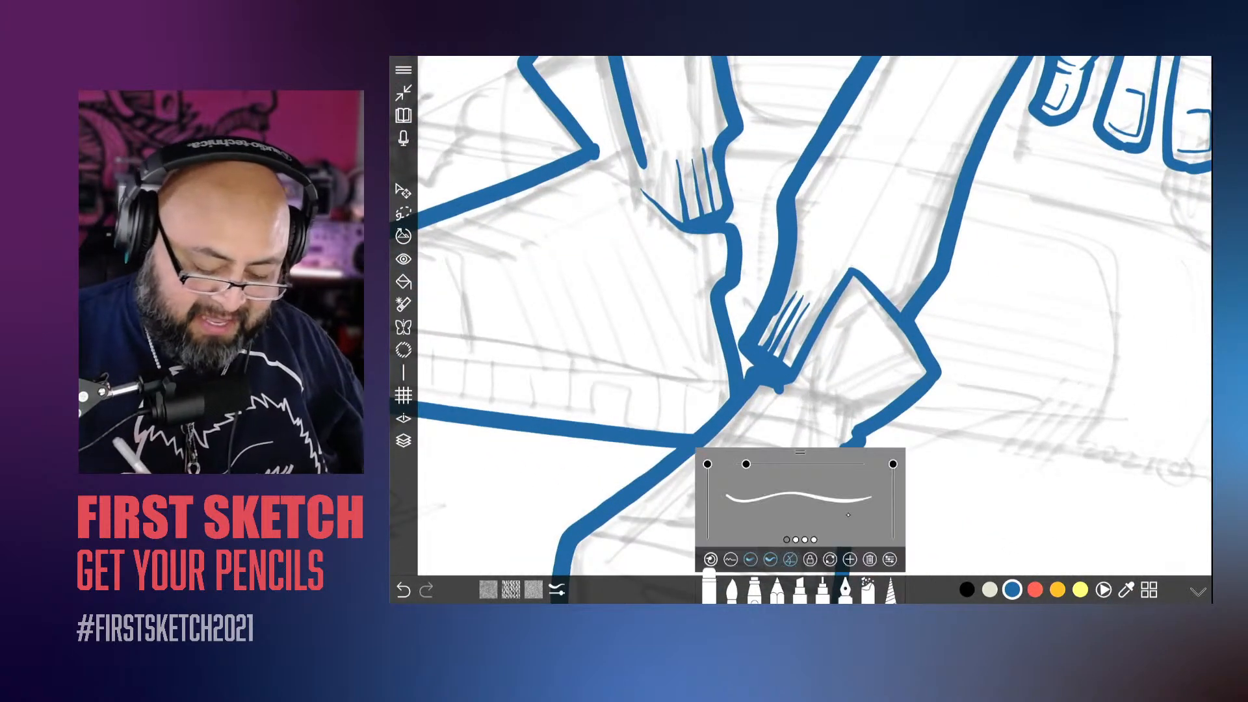
pyautogui.click(404, 441)
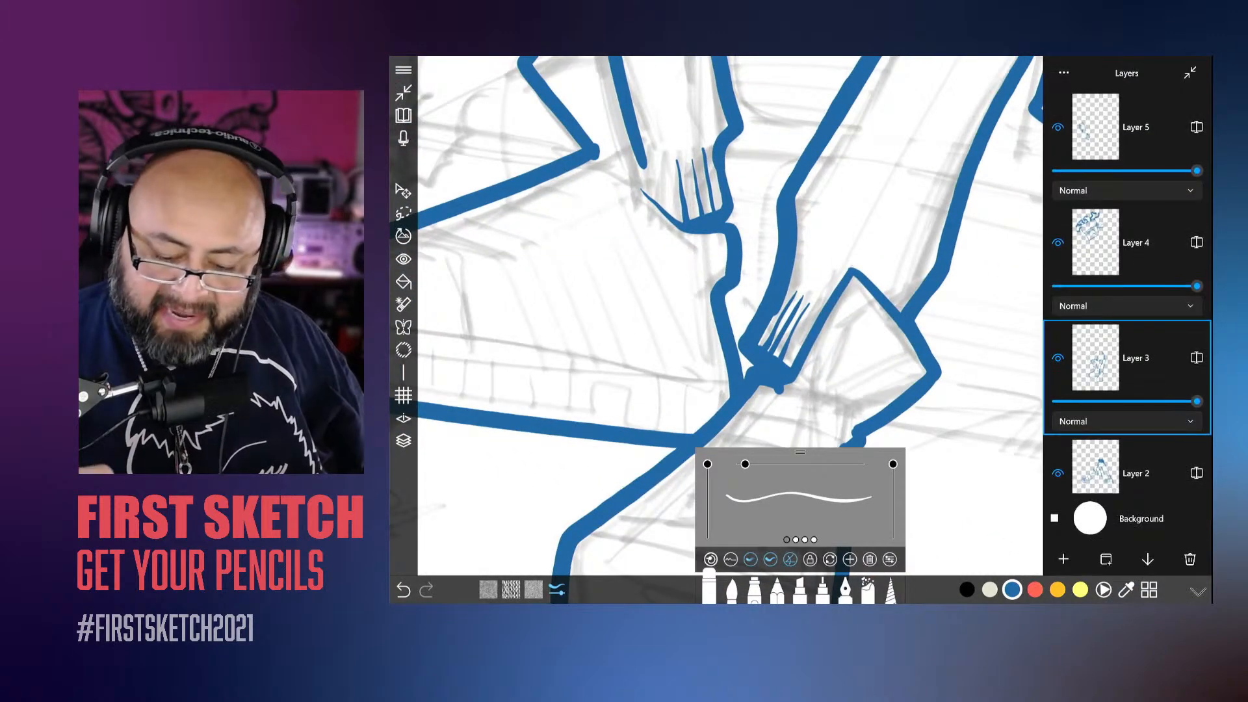
pyautogui.click(1059, 359)
pyautogui.click(1059, 358)
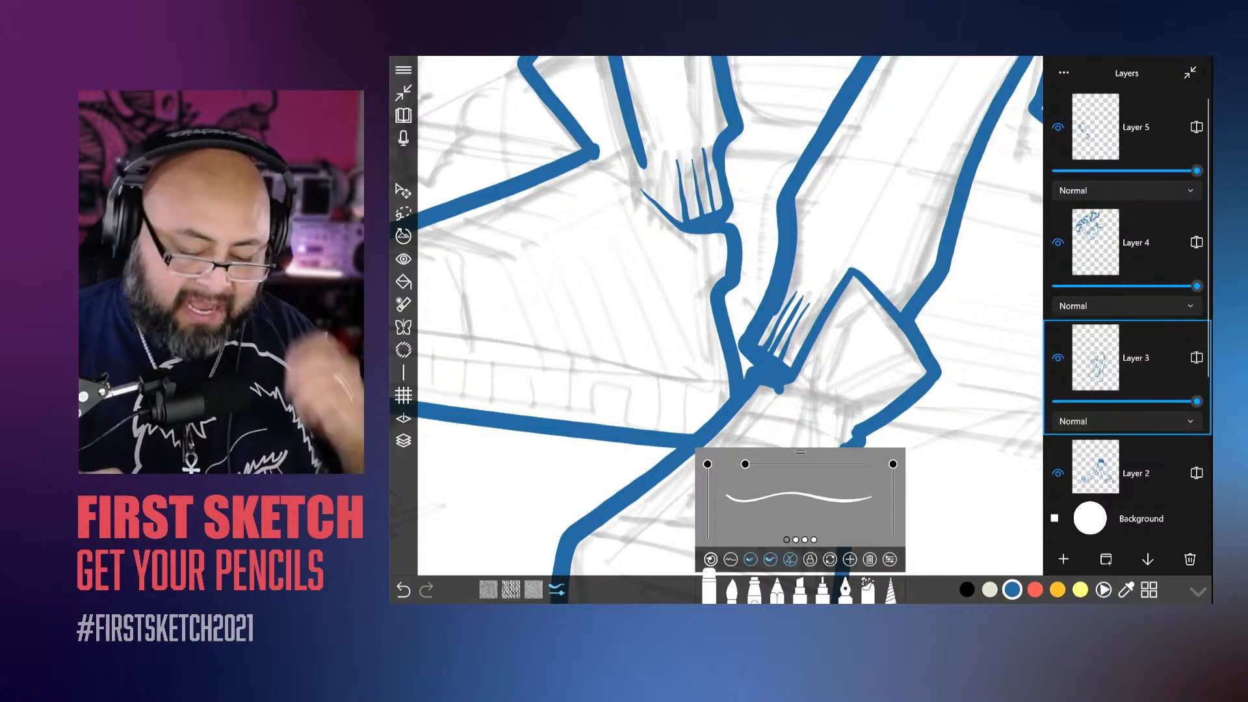
pyautogui.moveTo(653, 284); pyautogui.dragTo(642, 229)
pyautogui.scroll(5, 724, 218)
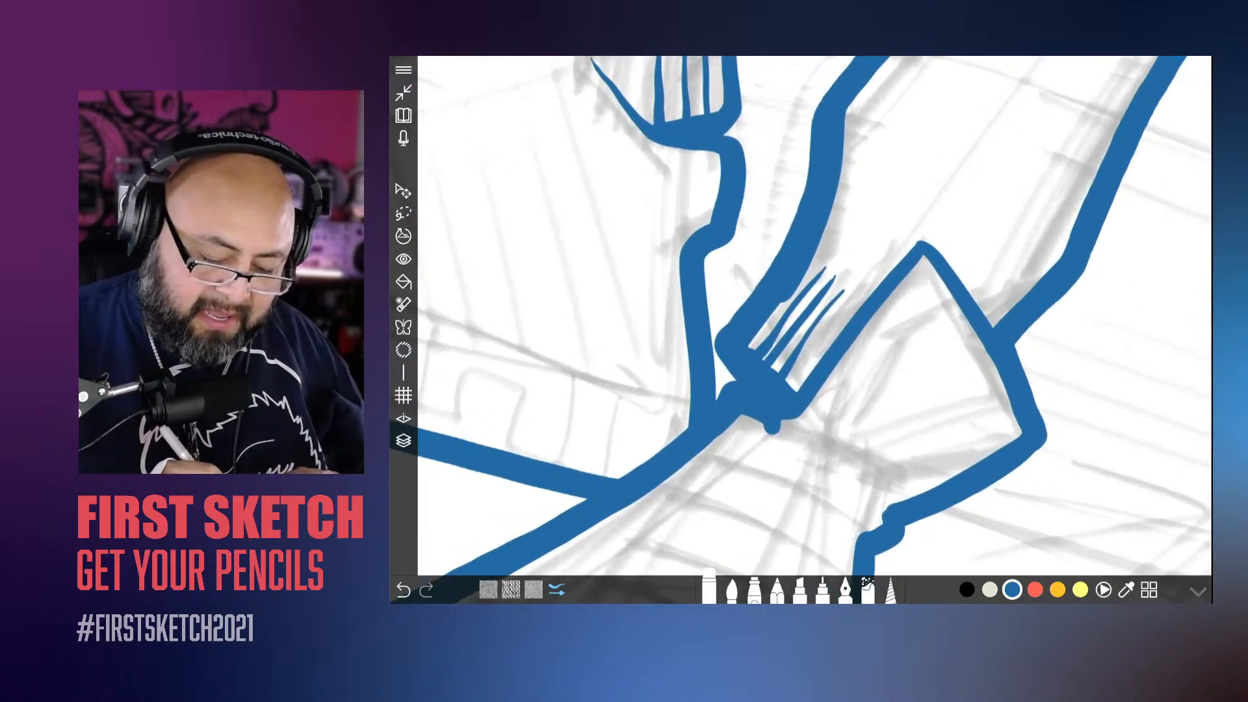
pyautogui.moveTo(754, 339); pyautogui.dragTo(808, 268)
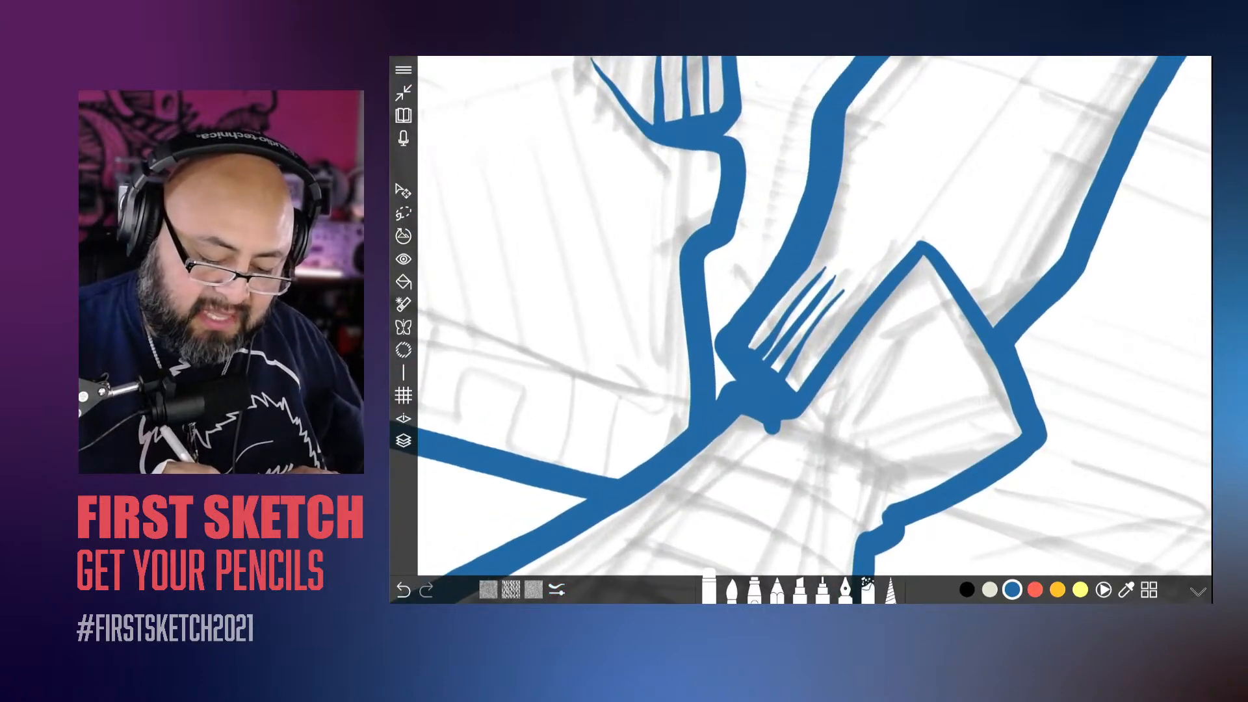
pyautogui.moveTo(761, 357); pyautogui.dragTo(817, 280)
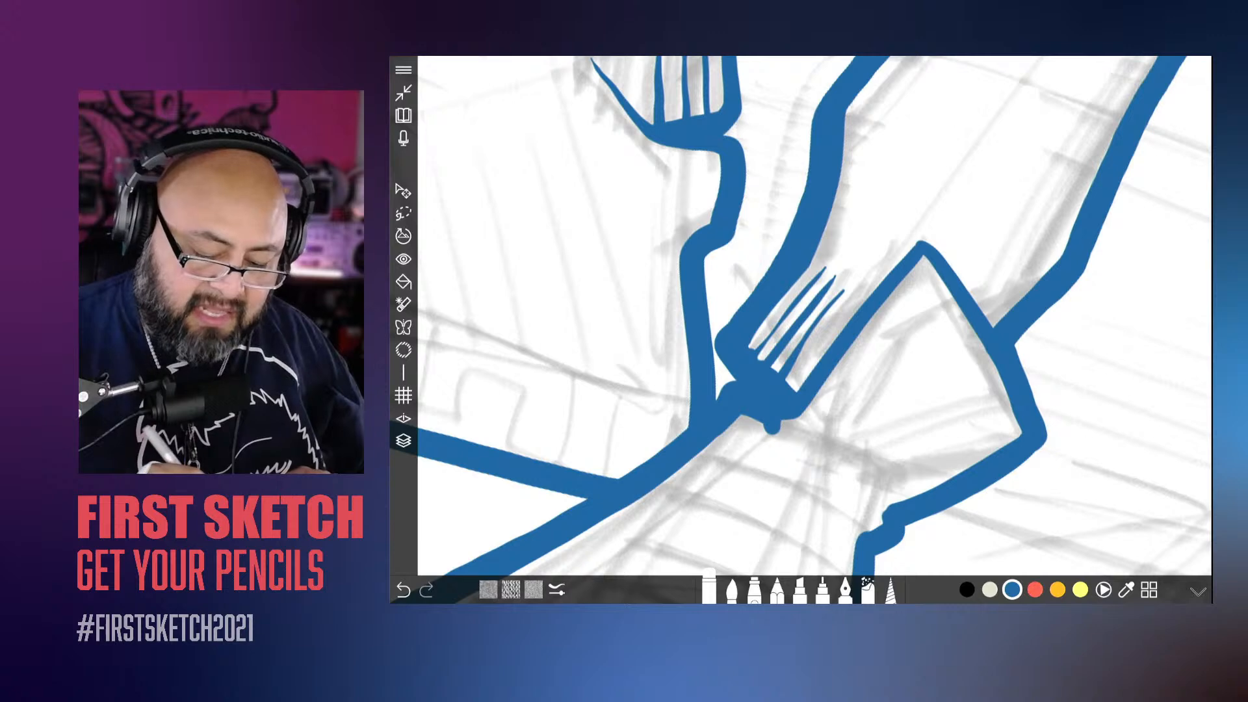
# Step: Erase the blunt stub below the front ankle's hem and trim the line end at the rear shoe's inner notch
pyautogui.scroll(-5, 801, 325)
pyautogui.scroll(5, 801, 325)
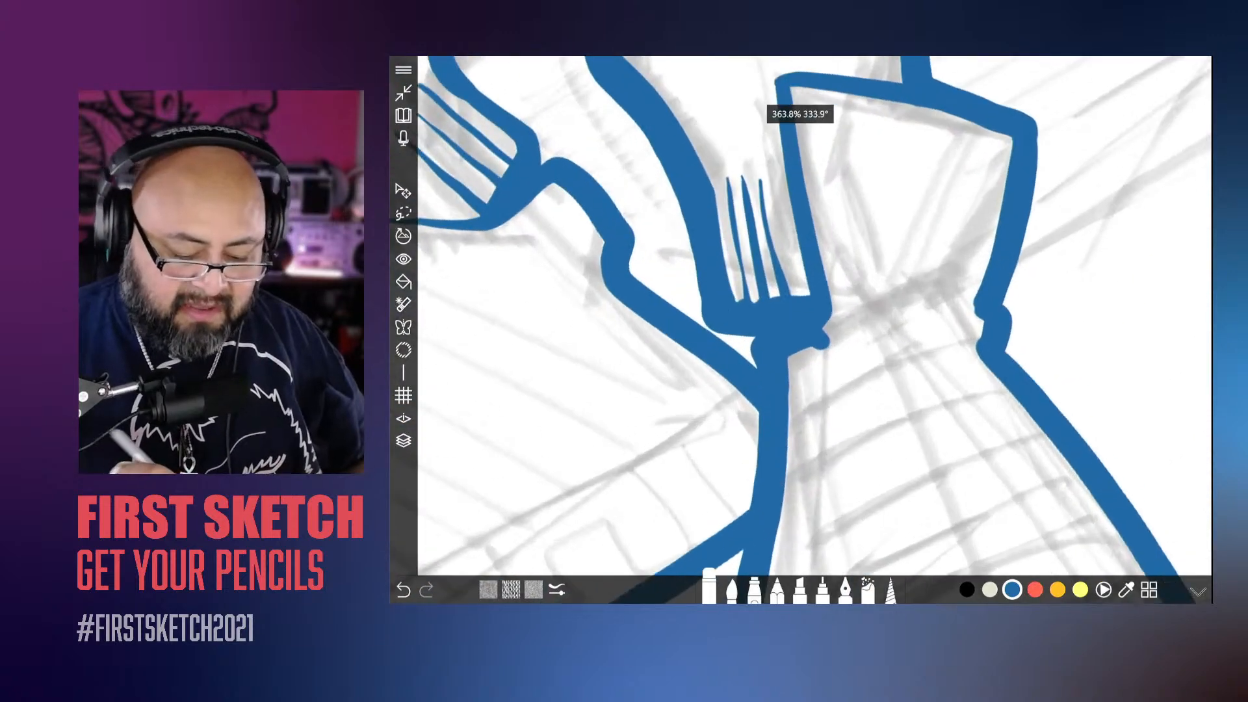
pyautogui.moveTo(821, 352)
pyautogui.mouseDown()
pyautogui.moveTo(829, 340)
pyautogui.moveTo(804, 351)
pyautogui.mouseUp()
pyautogui.scroll(-5, 801, 325)
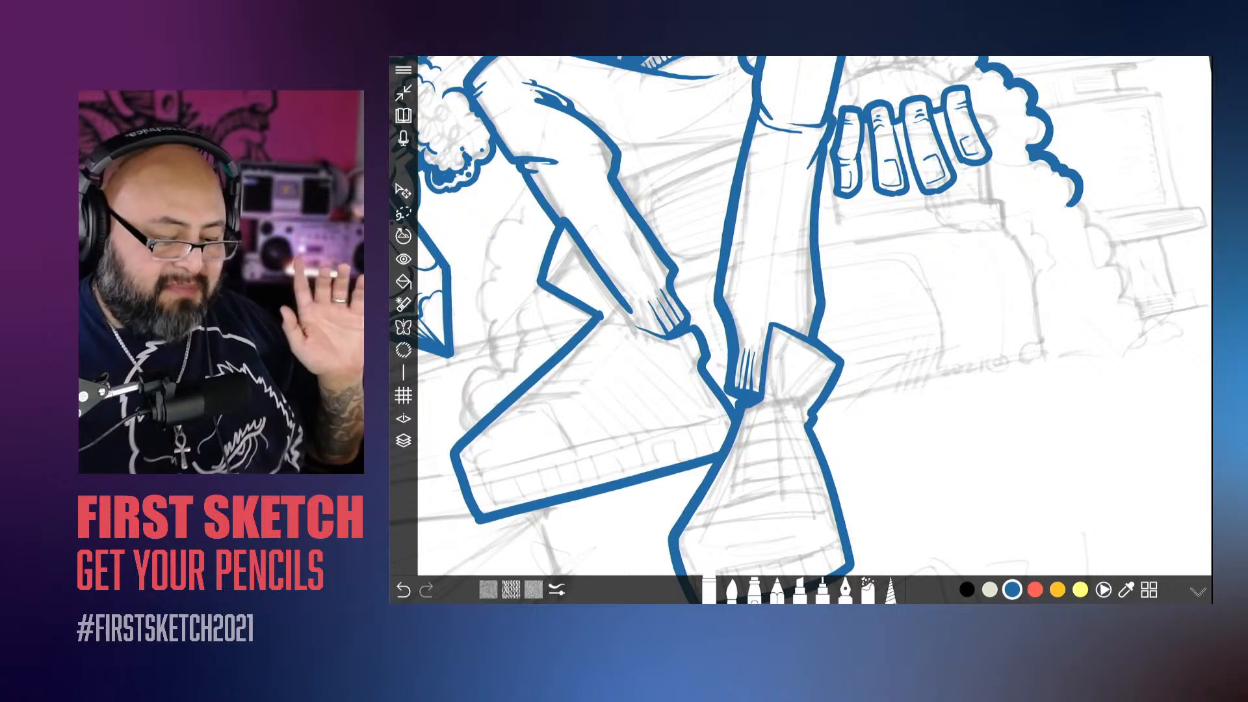
pyautogui.scroll(5, 801, 325)
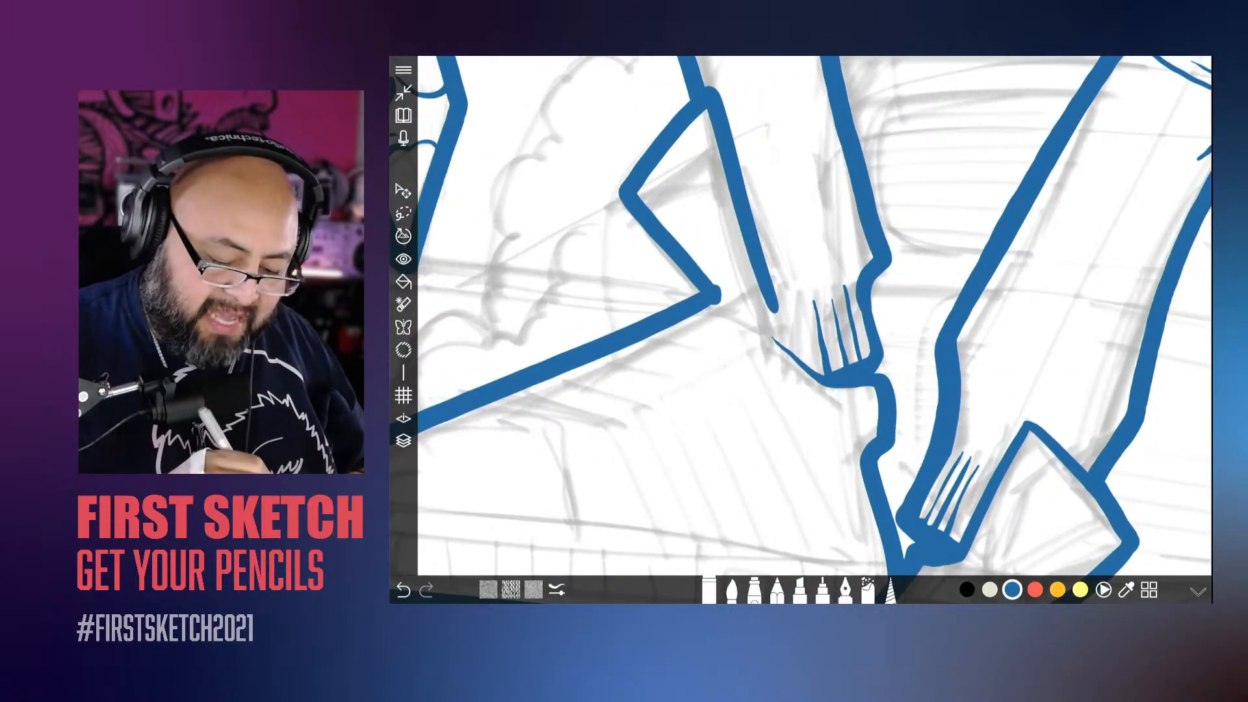
pyautogui.moveTo(708, 276); pyautogui.dragTo(723, 292)
pyautogui.scroll(-3, 801, 325)
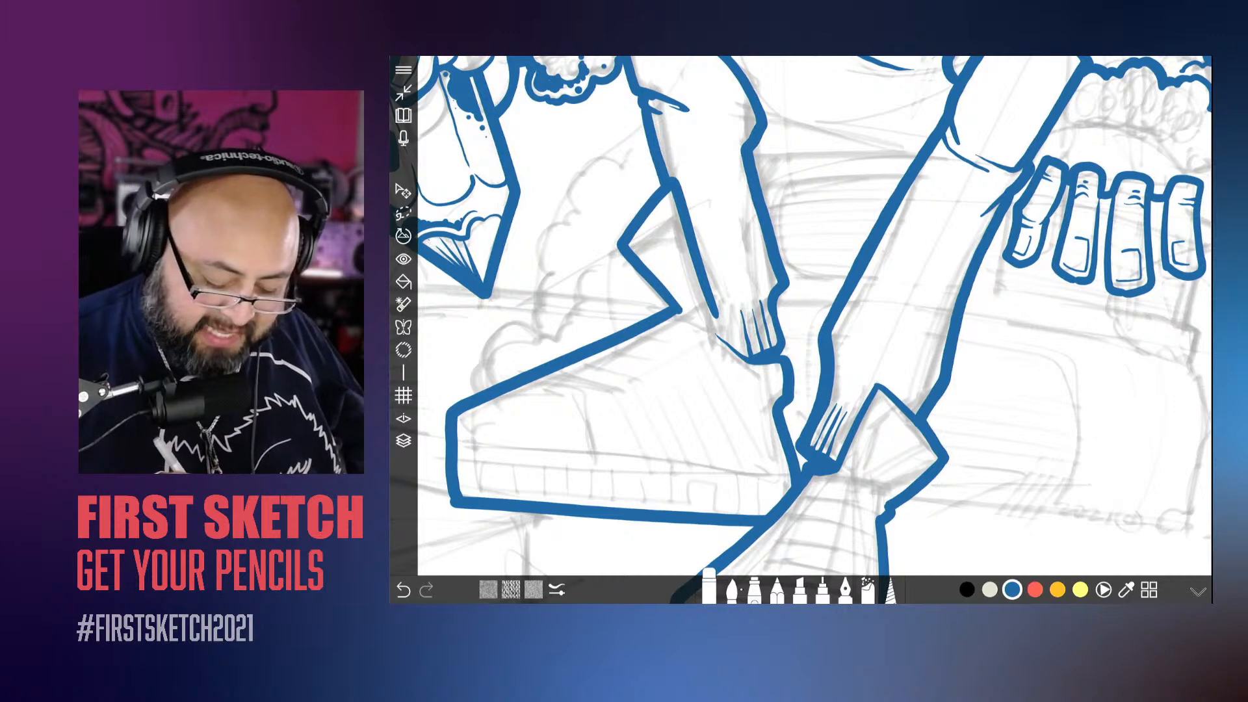
# Step: Return to the brush on Layer 3, adjust its size and continue the bent leg's hem line above the rear shoe
pyautogui.click(732, 591)
pyautogui.scroll(2, 748, 312)
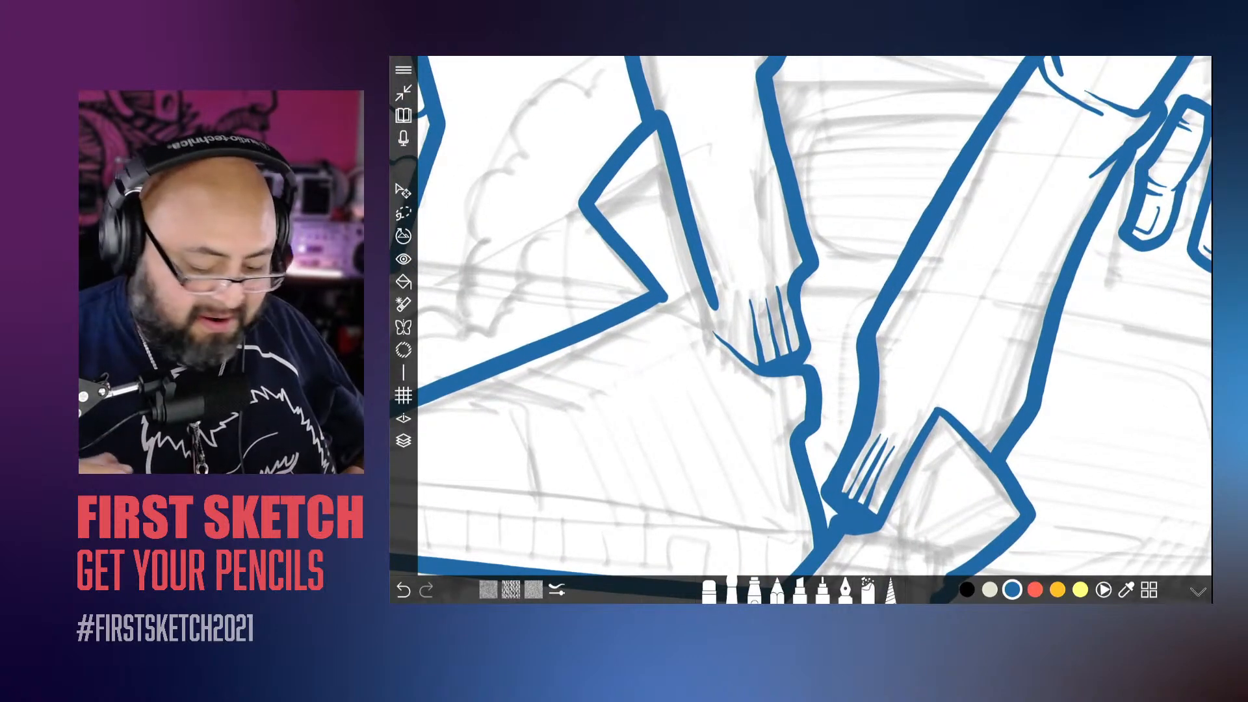
pyautogui.click(403, 440)
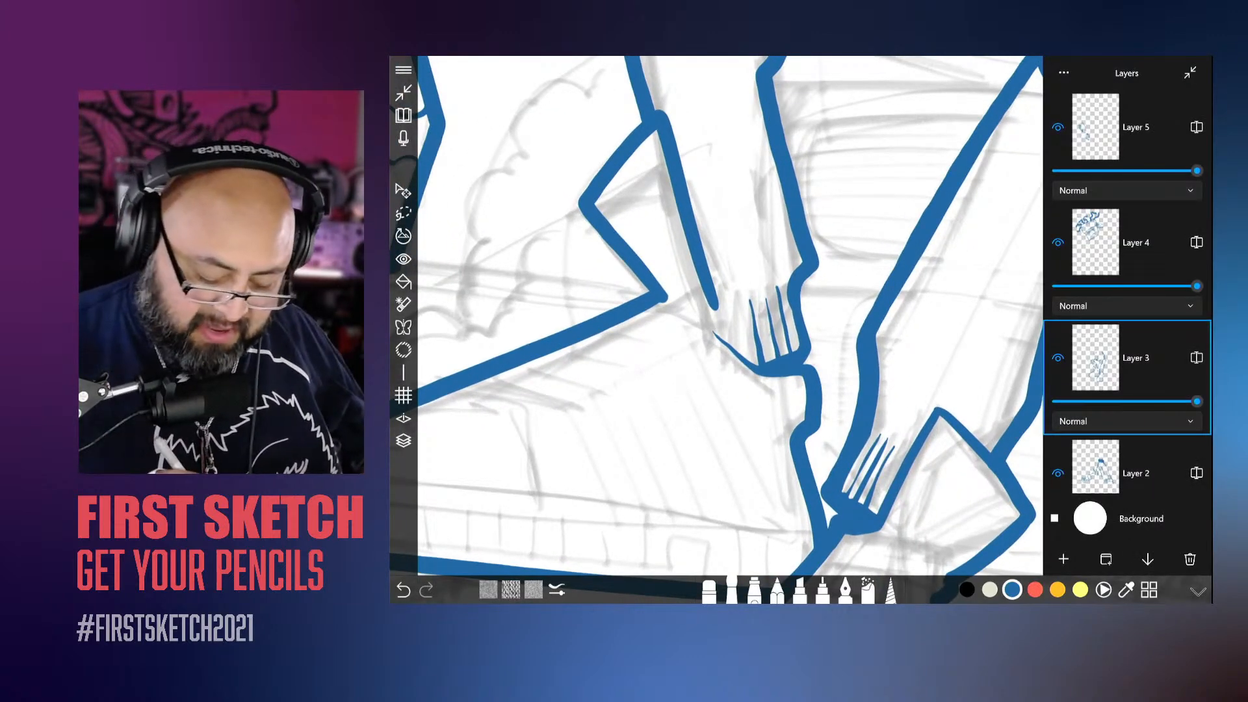
pyautogui.click(404, 441)
pyautogui.click(733, 590)
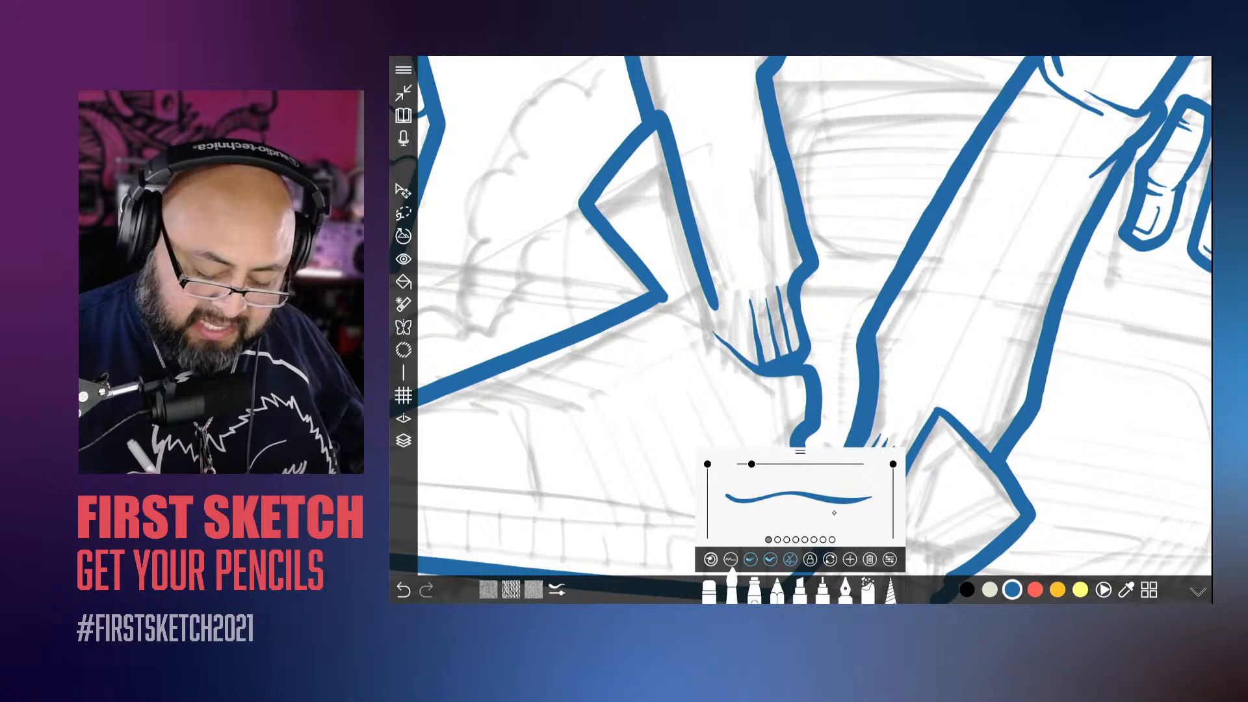
pyautogui.moveTo(832, 513); pyautogui.dragTo(835, 507)
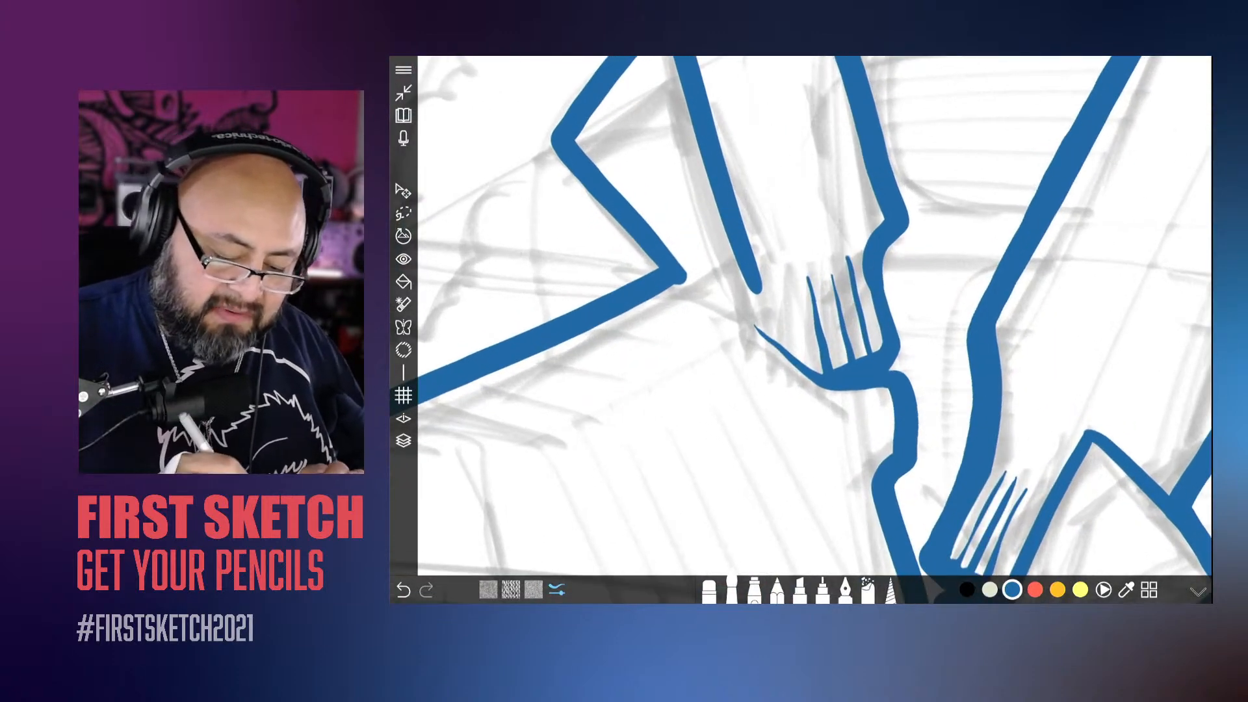
pyautogui.moveTo(718, 267)
pyautogui.mouseDown()
pyautogui.moveTo(757, 287)
pyautogui.moveTo(758, 325)
pyautogui.moveTo(825, 372)
pyautogui.mouseUp()
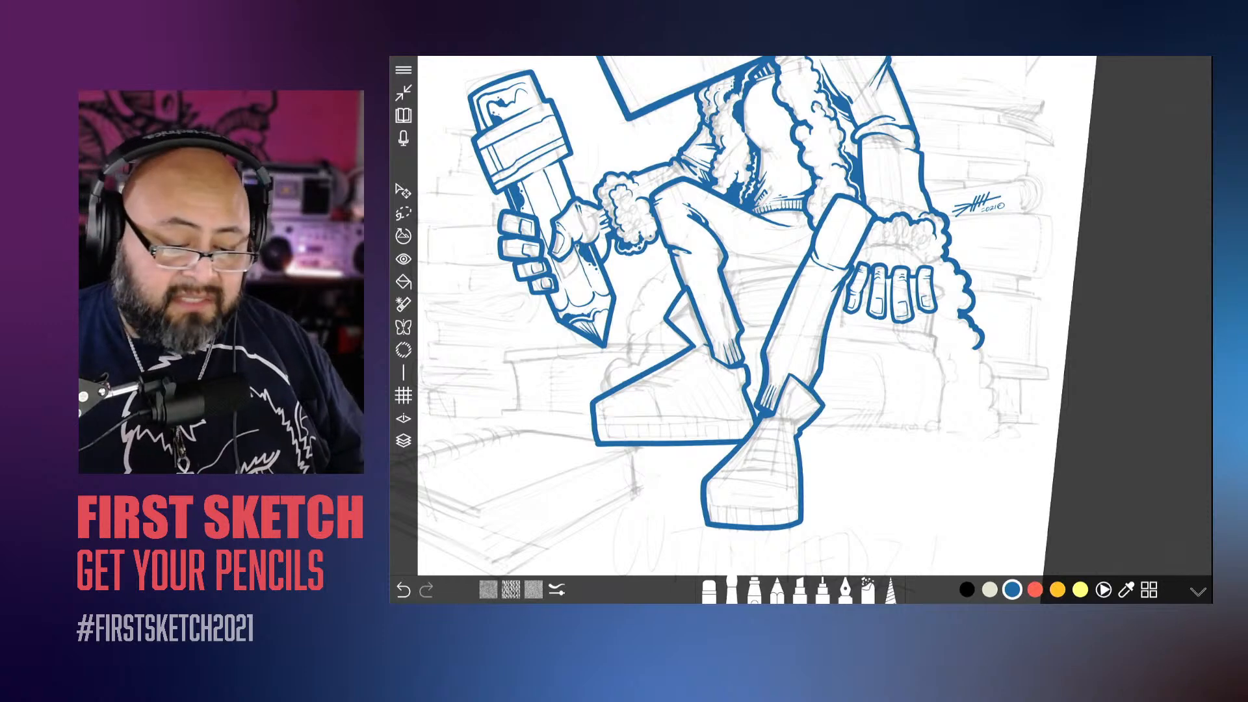
# Step: Add a new layer above Layer 3 and ink a straight edge of the seat between the two legs
pyautogui.scroll(5, 815, 315)
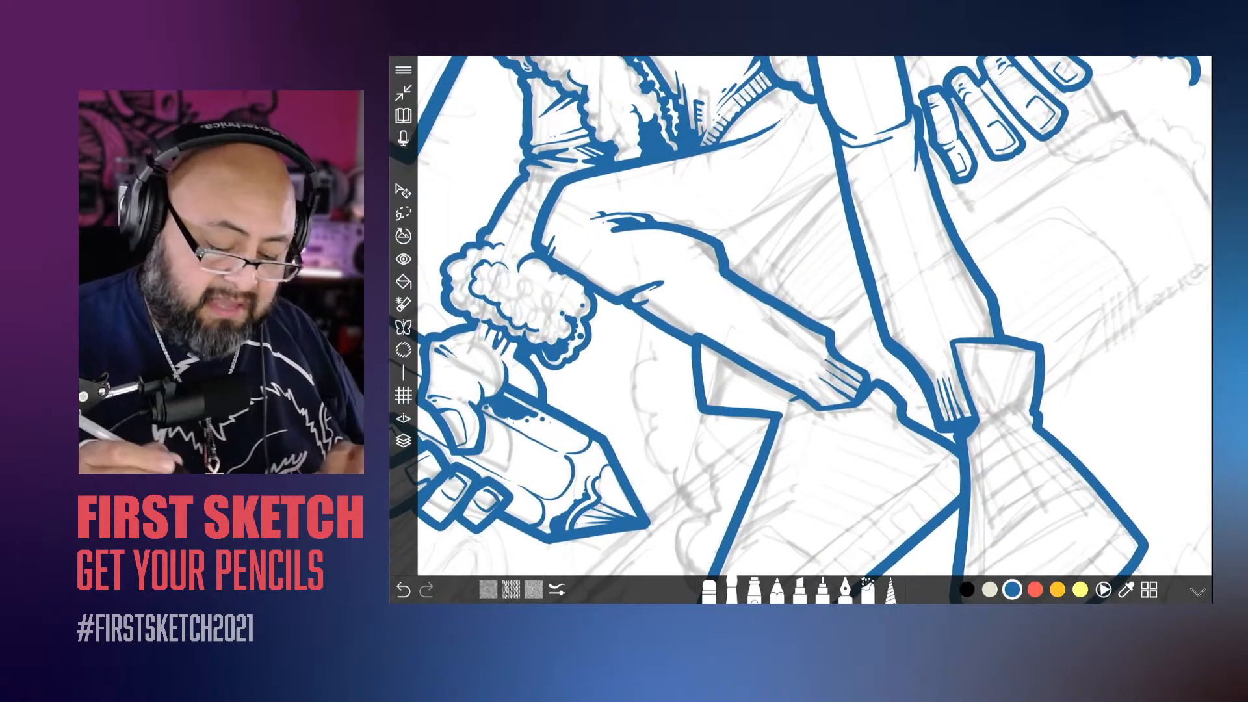
pyautogui.click(403, 441)
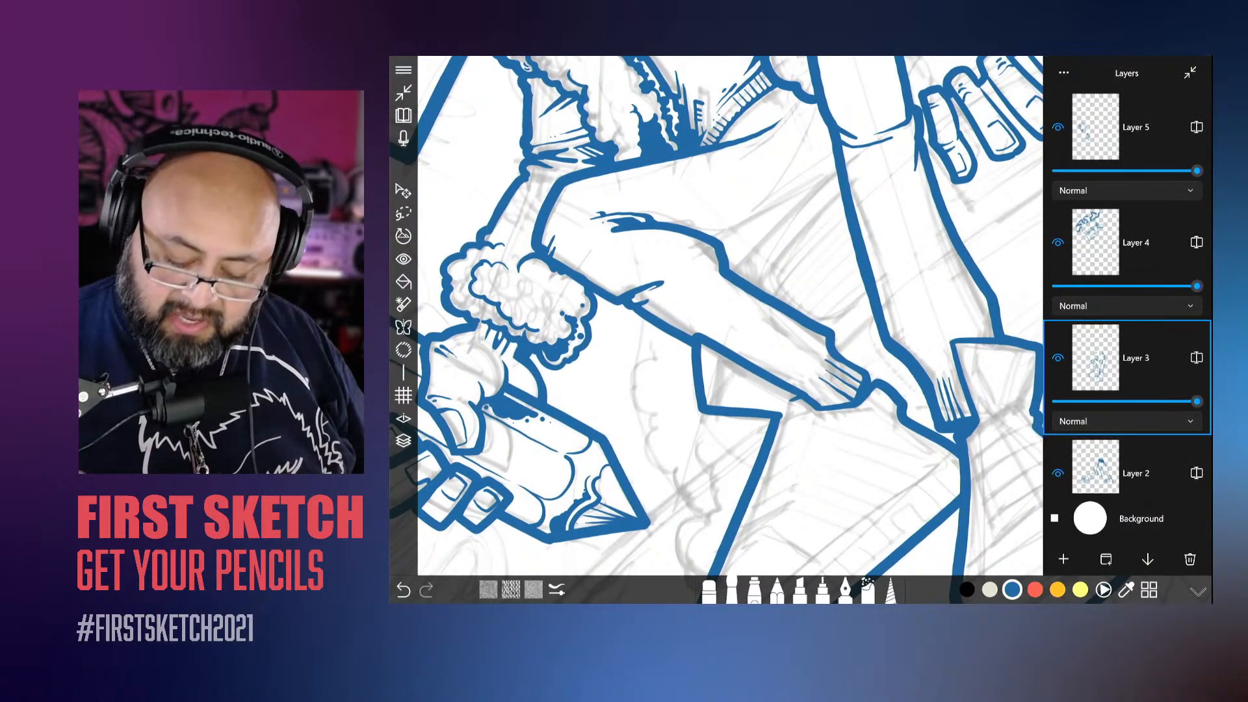
pyautogui.click(1063, 559)
pyautogui.click(404, 441)
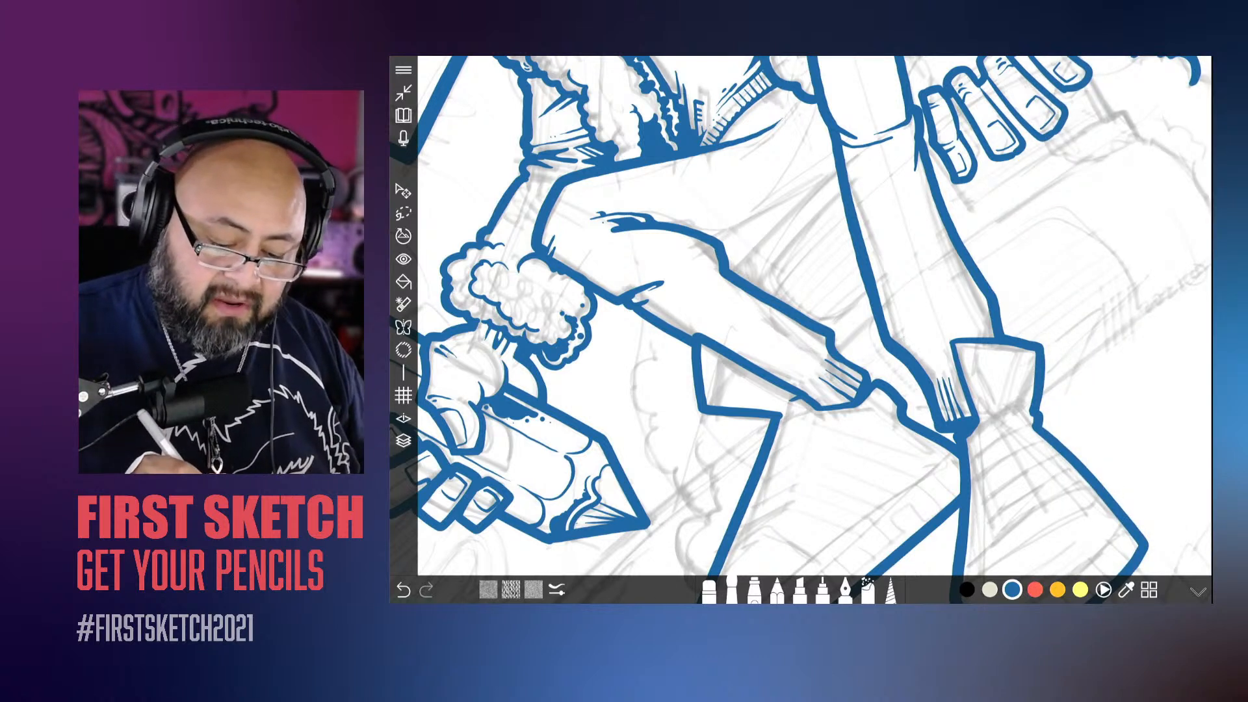
pyautogui.moveTo(861, 152); pyautogui.dragTo(709, 294)
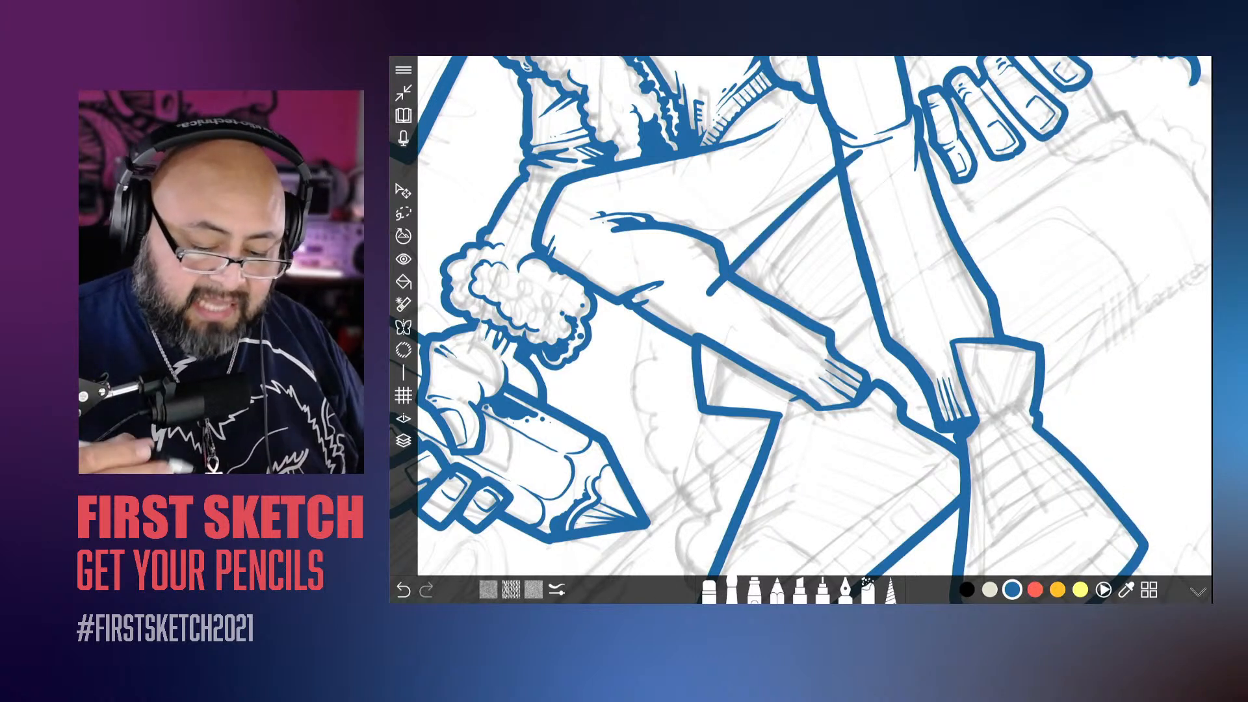
# Step: Erase the overshooting ends of the seat edge where it crosses the bent leg and the upright leg
pyautogui.click(709, 591)
pyautogui.moveTo(709, 296); pyautogui.dragTo(726, 278)
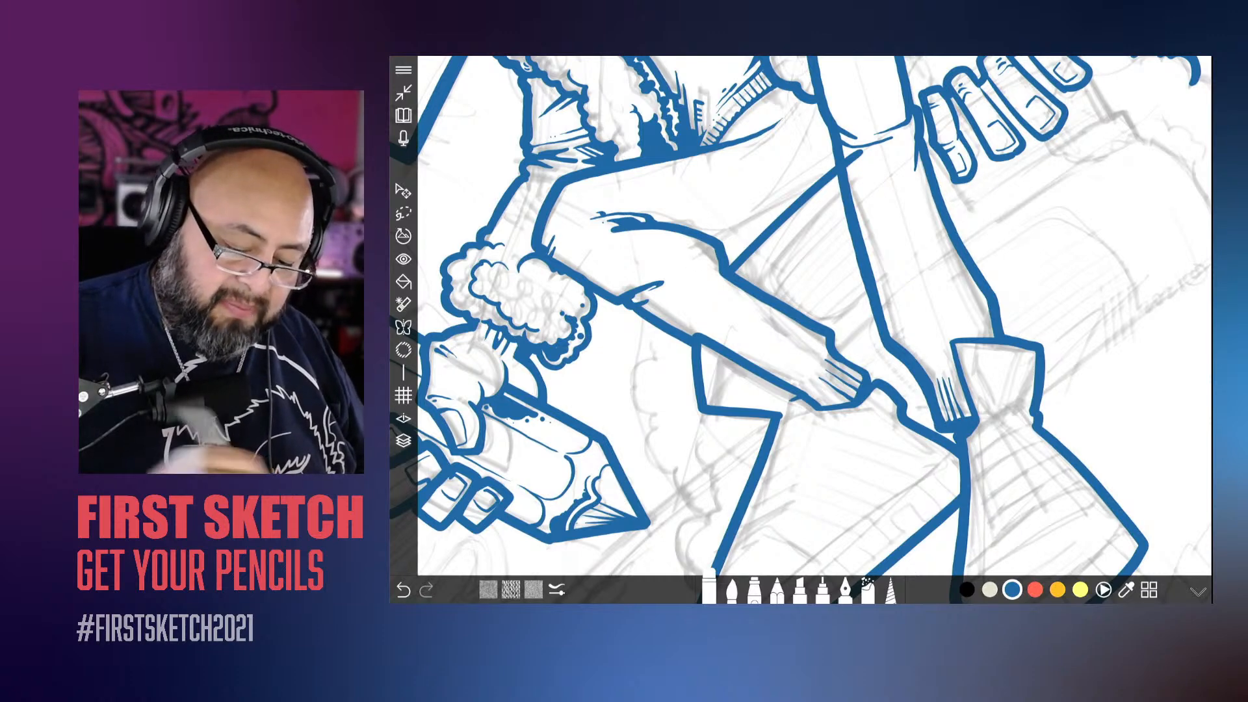
pyautogui.moveTo(847, 165); pyautogui.dragTo(854, 152)
pyautogui.hotkey('ctrl', 'z')
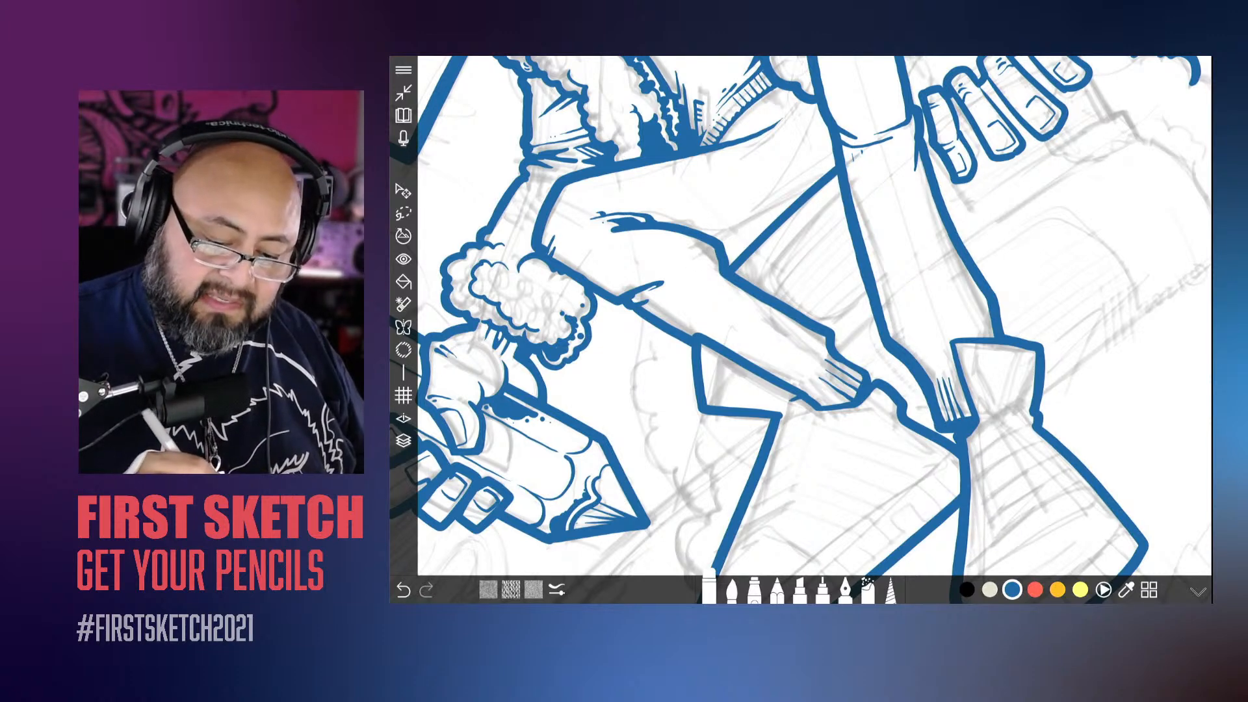
# Step: Check that Layer 6 is active, switch from the eraser back to the brush and adjust its size
pyautogui.scroll(-5, 801, 315)
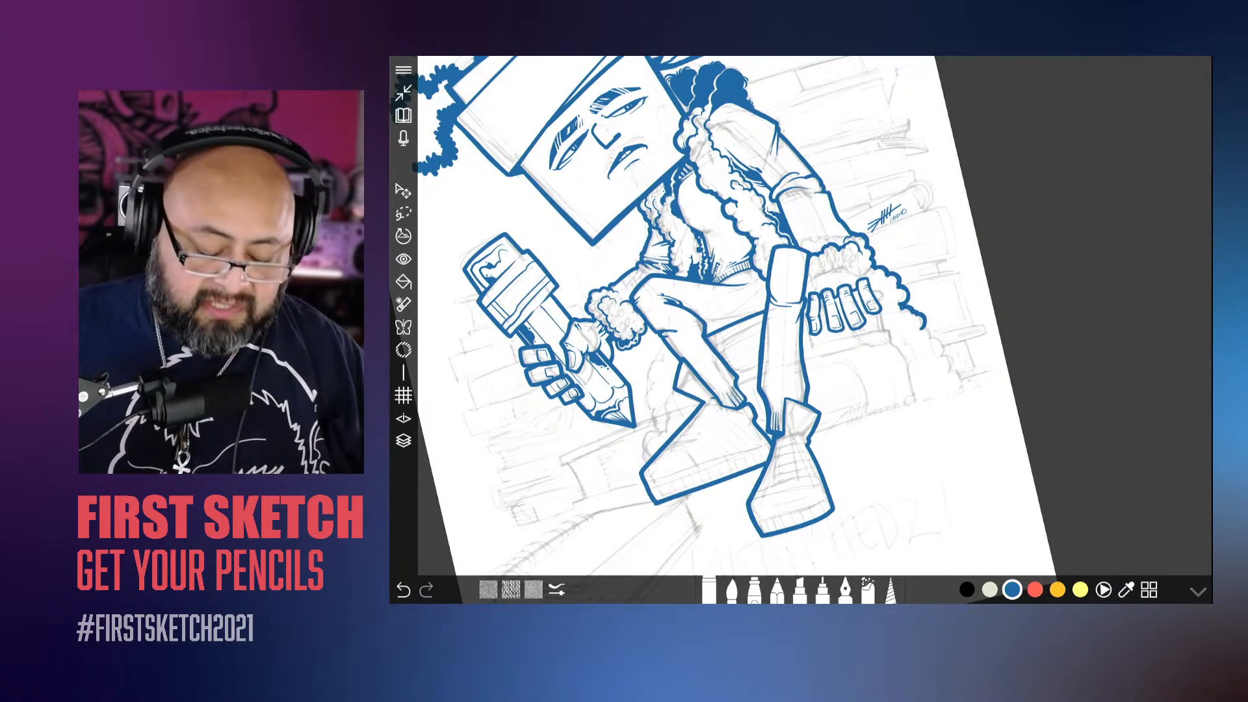
pyautogui.press('l')
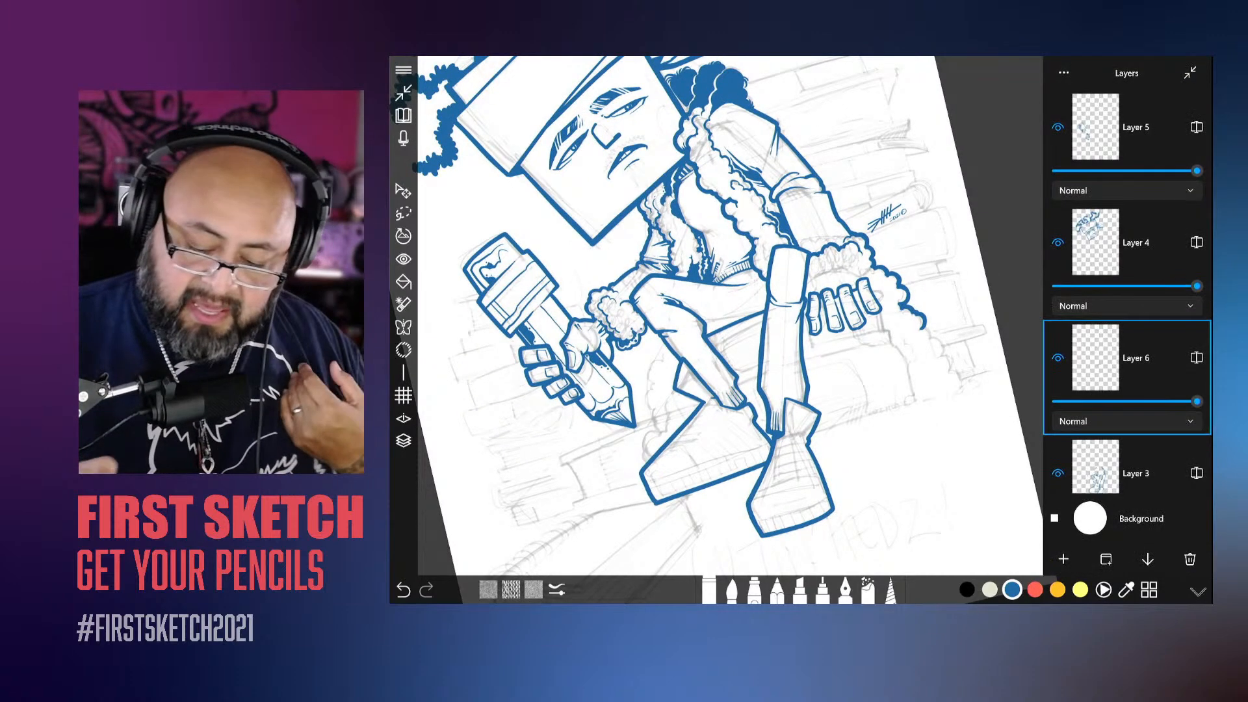
pyautogui.click(732, 591)
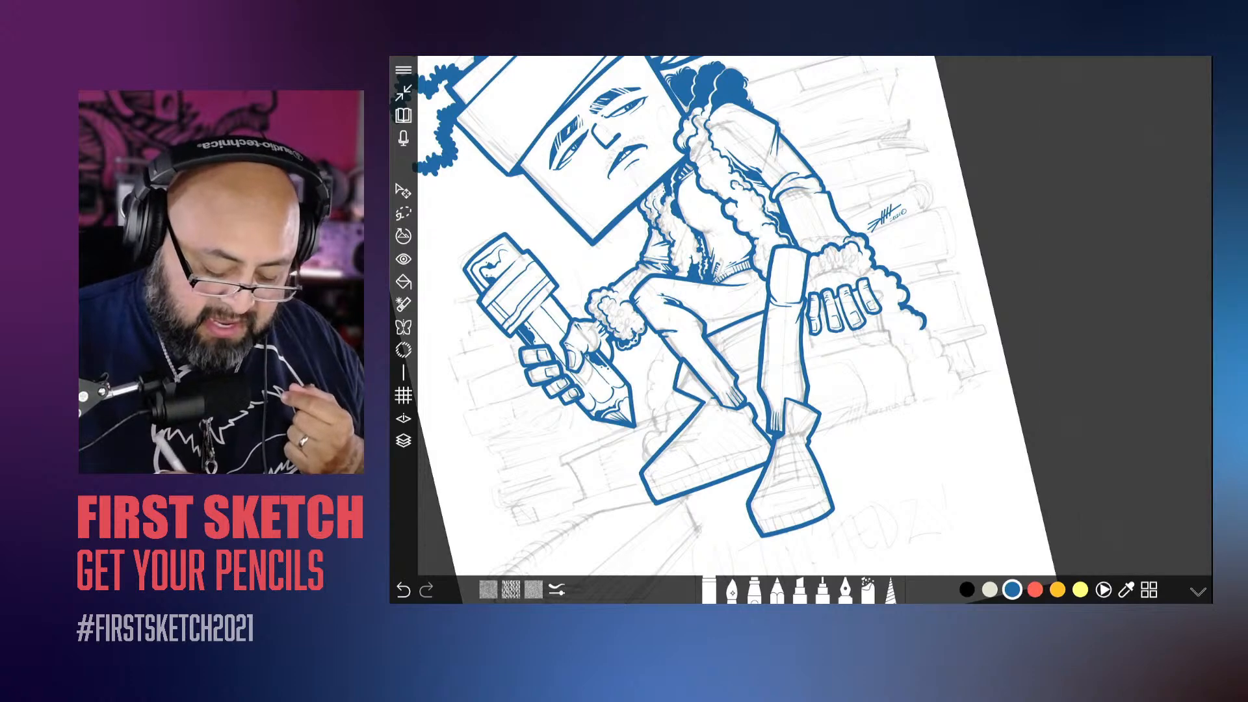
pyautogui.click(732, 591)
pyautogui.moveTo(802, 526); pyautogui.dragTo(813, 508)
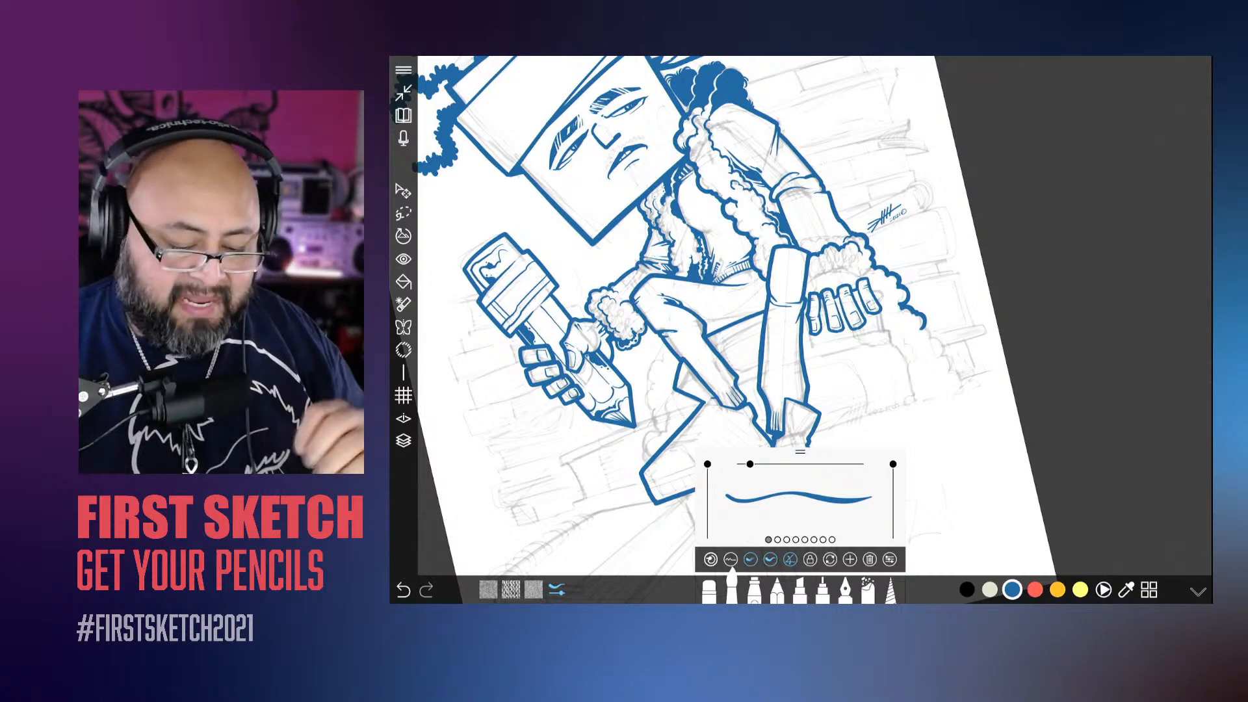
pyautogui.moveTo(784, 304); pyautogui.dragTo(768, 212)
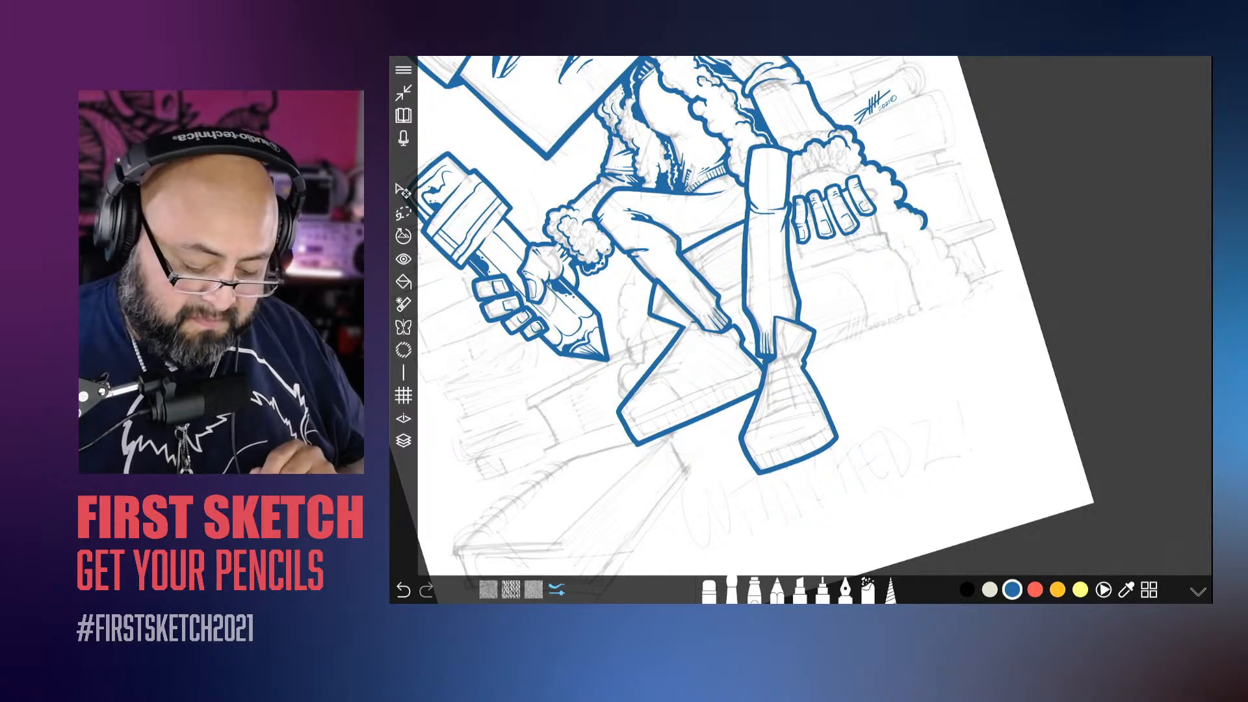
pyautogui.scroll(-5, 676, 417)
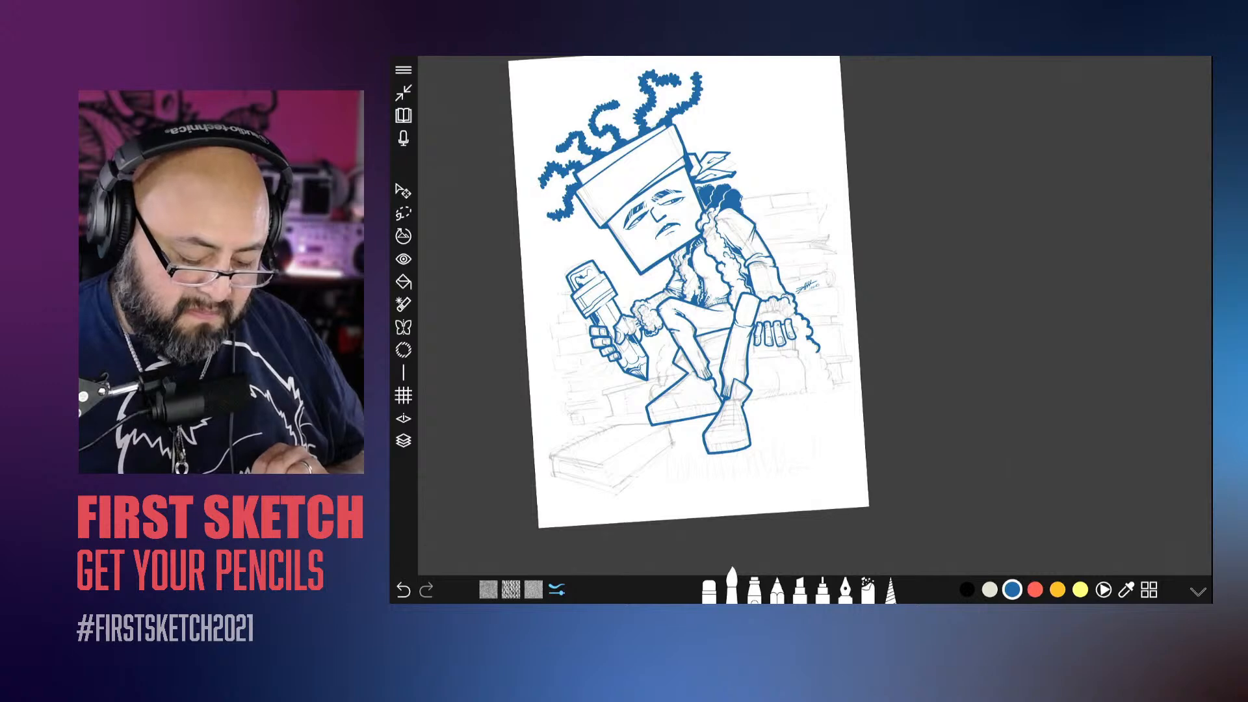
pyautogui.scroll(5, 725, 298)
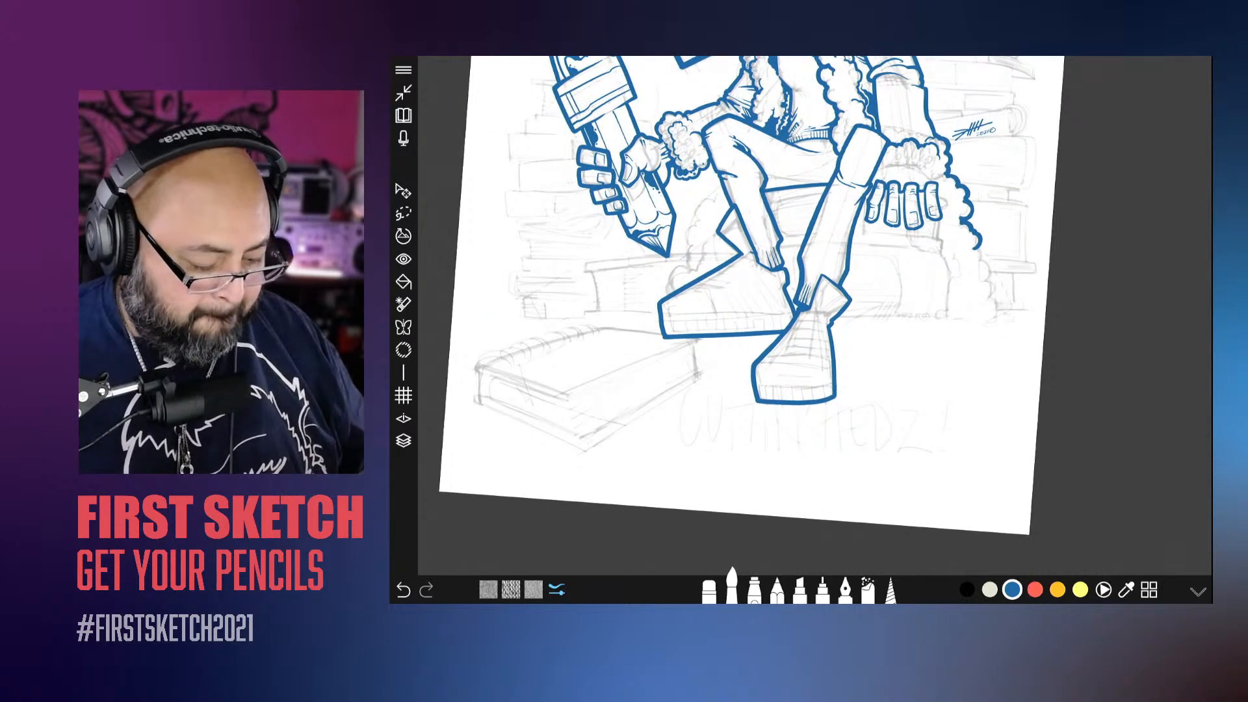
# Step: Make Layer 3 active and lasso a freehand selection around the front shoe
pyautogui.click(403, 441)
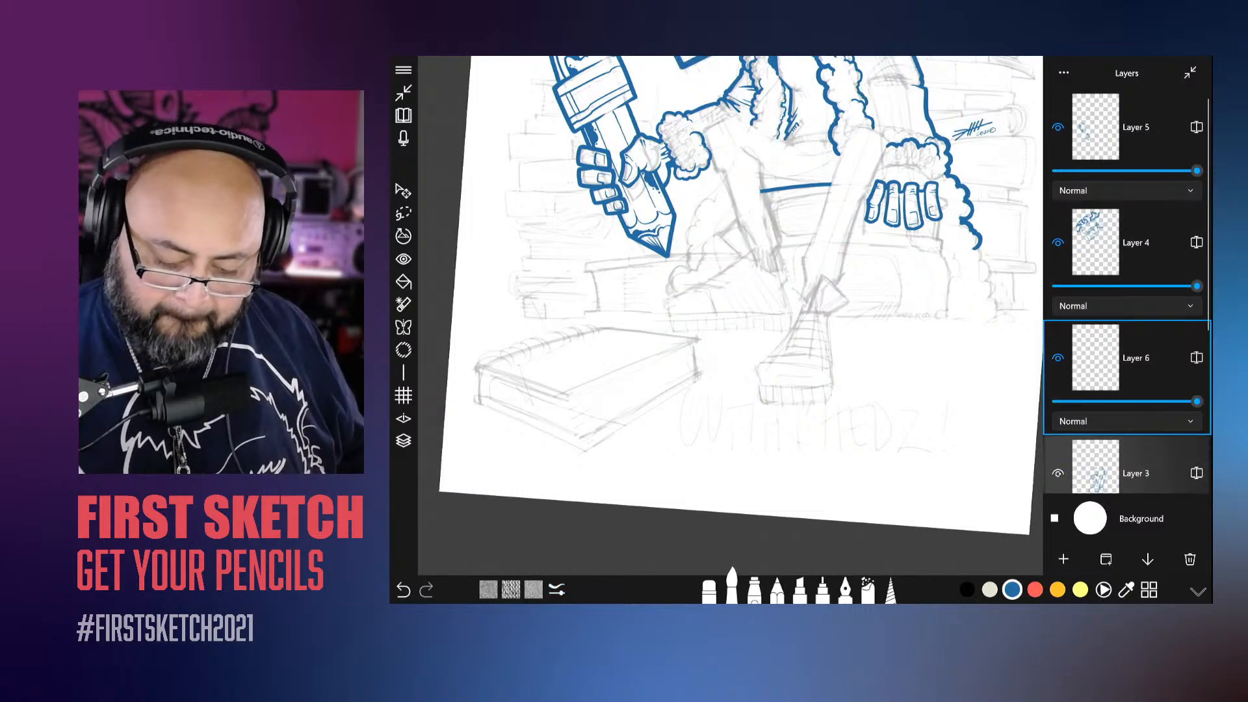
pyautogui.click(1138, 473)
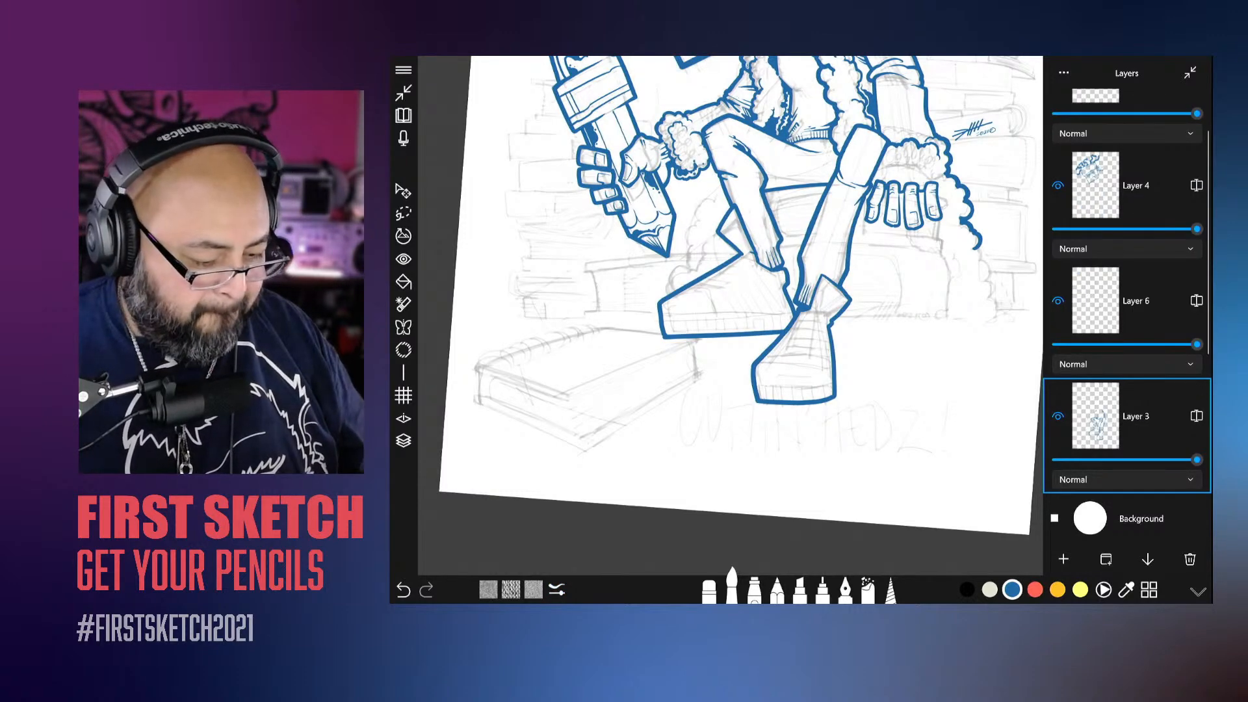
pyautogui.click(403, 441)
pyautogui.click(403, 214)
pyautogui.scroll(5, 735, 316)
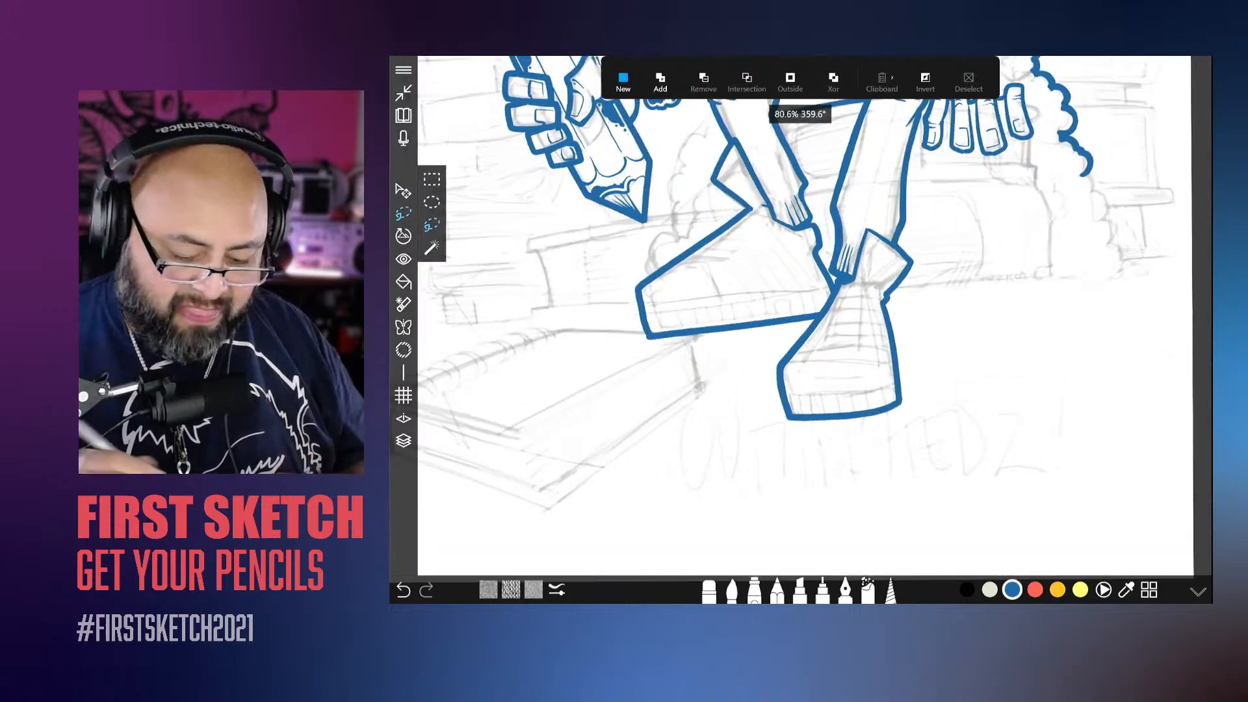
pyautogui.moveTo(943, 344)
pyautogui.mouseDown()
pyautogui.moveTo(968, 281)
pyautogui.moveTo(961, 260)
pyautogui.moveTo(908, 243)
pyautogui.moveTo(897, 283)
pyautogui.moveTo(861, 290)
pyautogui.moveTo(764, 409)
pyautogui.moveTo(813, 524)
pyautogui.moveTo(1007, 475)
pyautogui.moveTo(1019, 444)
pyautogui.mouseUp()
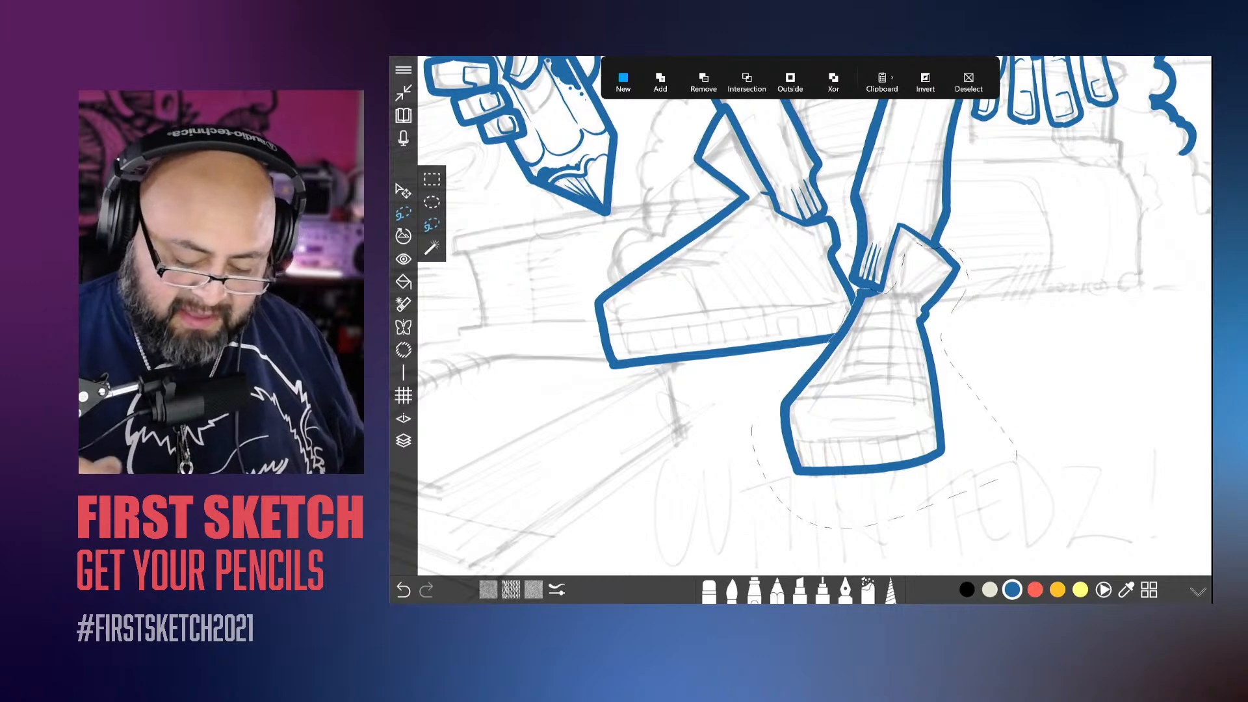
pyautogui.scroll(-5, 689, 293)
pyautogui.scroll(1, 663, 319)
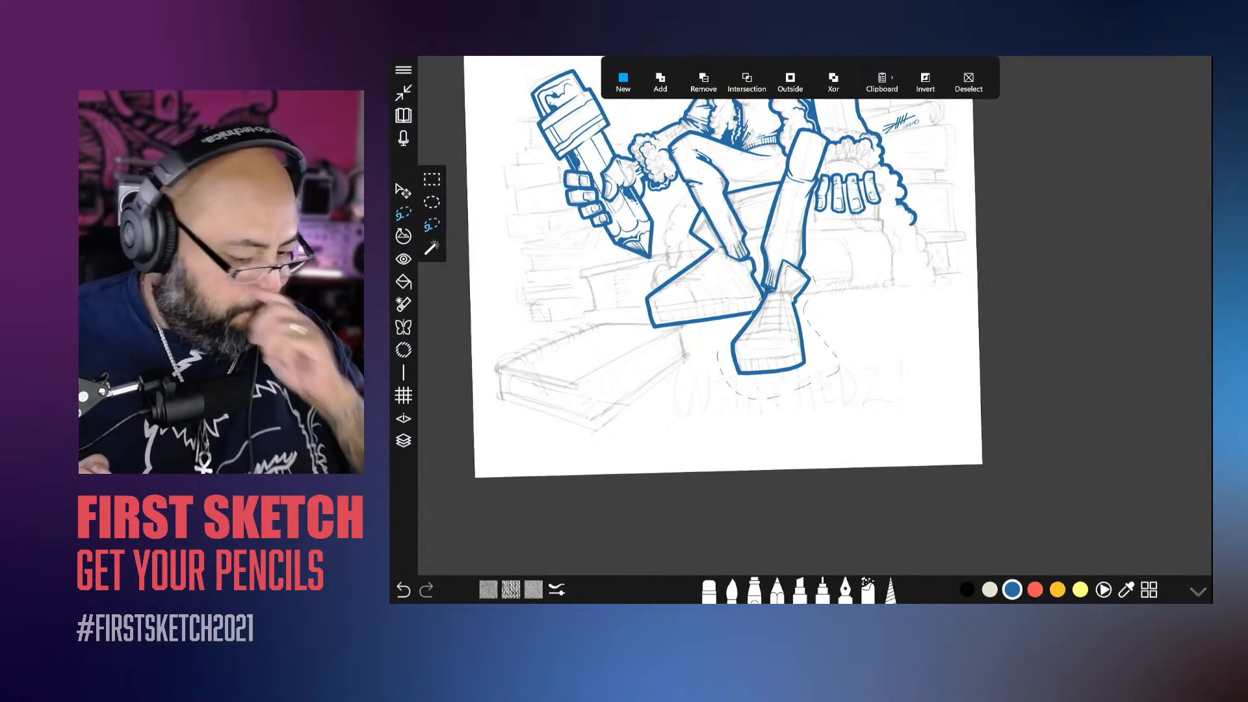
# Step: Enlarge the selected front shoe with the transform tool, nudge its size back slightly and deselect it
pyautogui.click(403, 190)
pyautogui.click(432, 247)
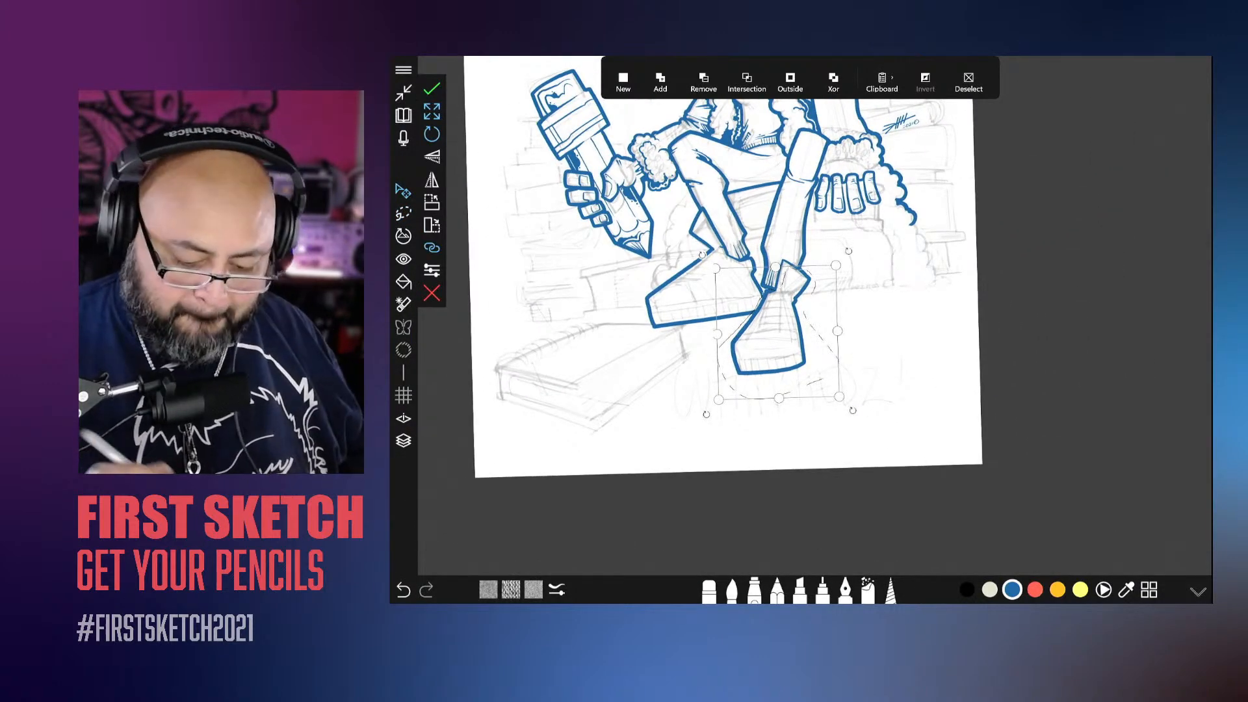
pyautogui.moveTo(839, 396); pyautogui.dragTo(870, 429)
pyautogui.moveTo(851, 398); pyautogui.dragTo(840, 393)
pyautogui.click(969, 83)
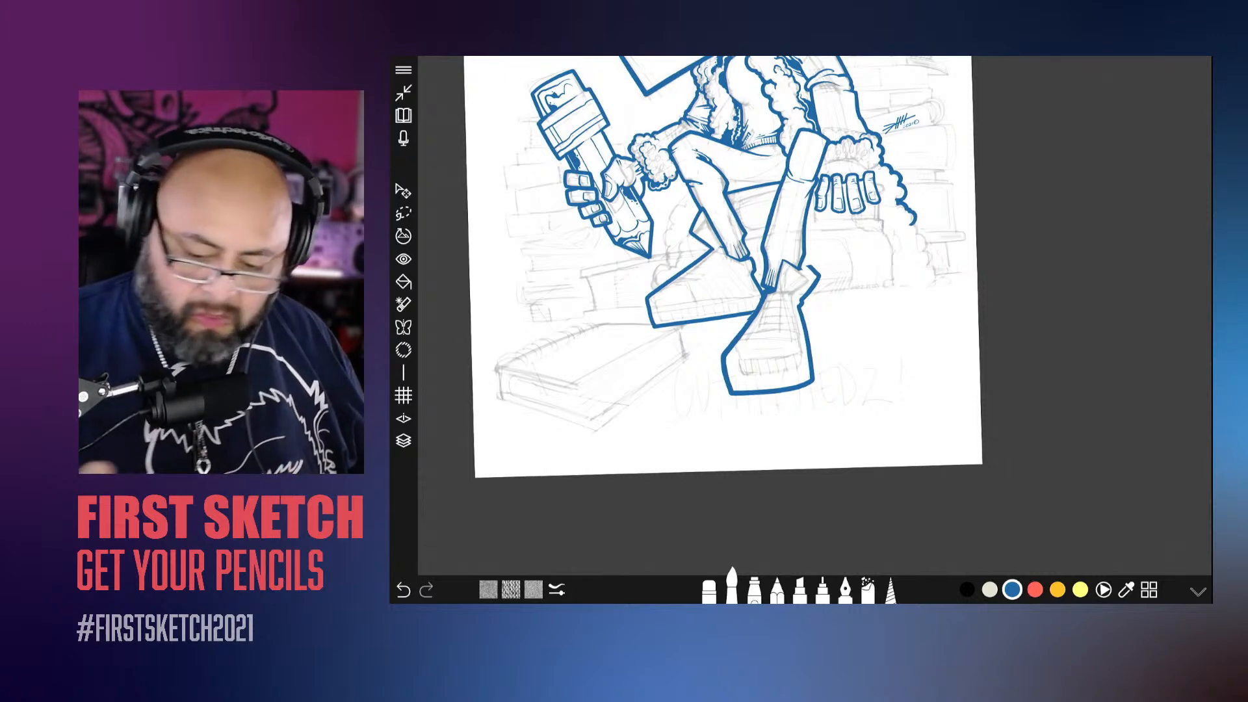
# Step: Fade Layer 3 to a little under half opacity, make Layer 6 active and adjust the brush size
pyautogui.click(404, 441)
pyautogui.moveTo(1112, 474); pyautogui.dragTo(1111, 308)
pyautogui.click(1115, 316)
pyautogui.click(1120, 188)
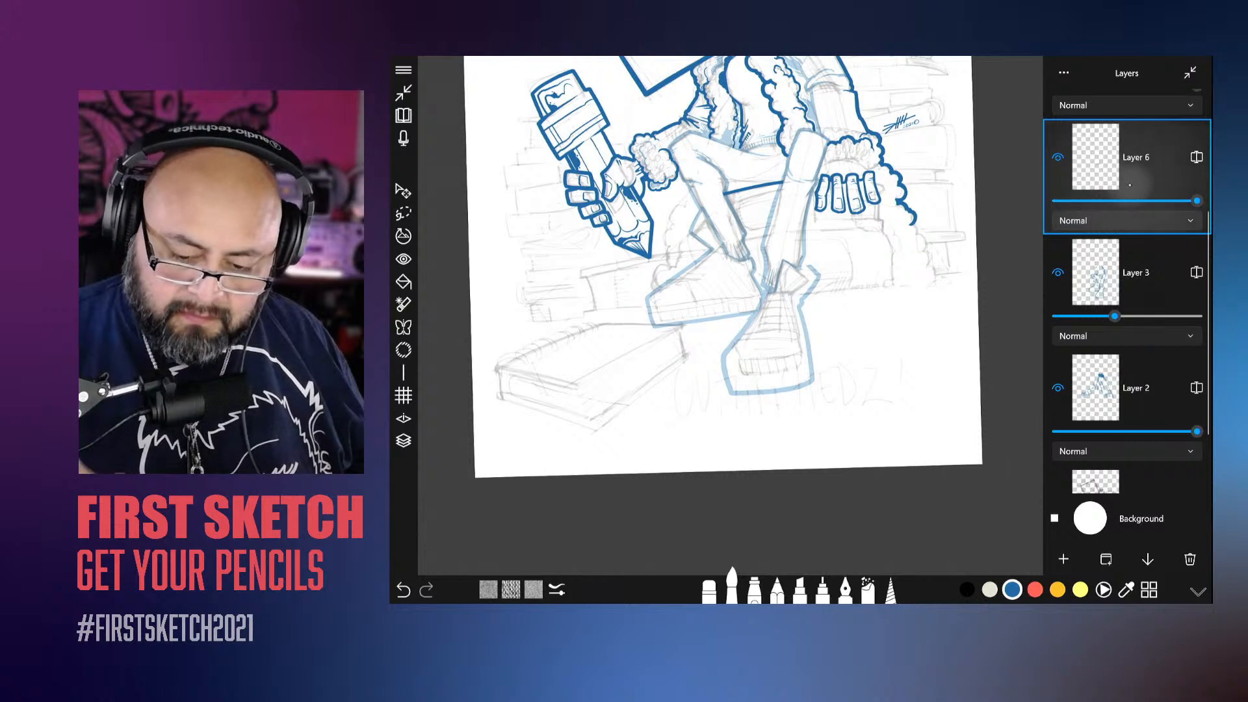
pyautogui.click(732, 588)
pyautogui.click(732, 588)
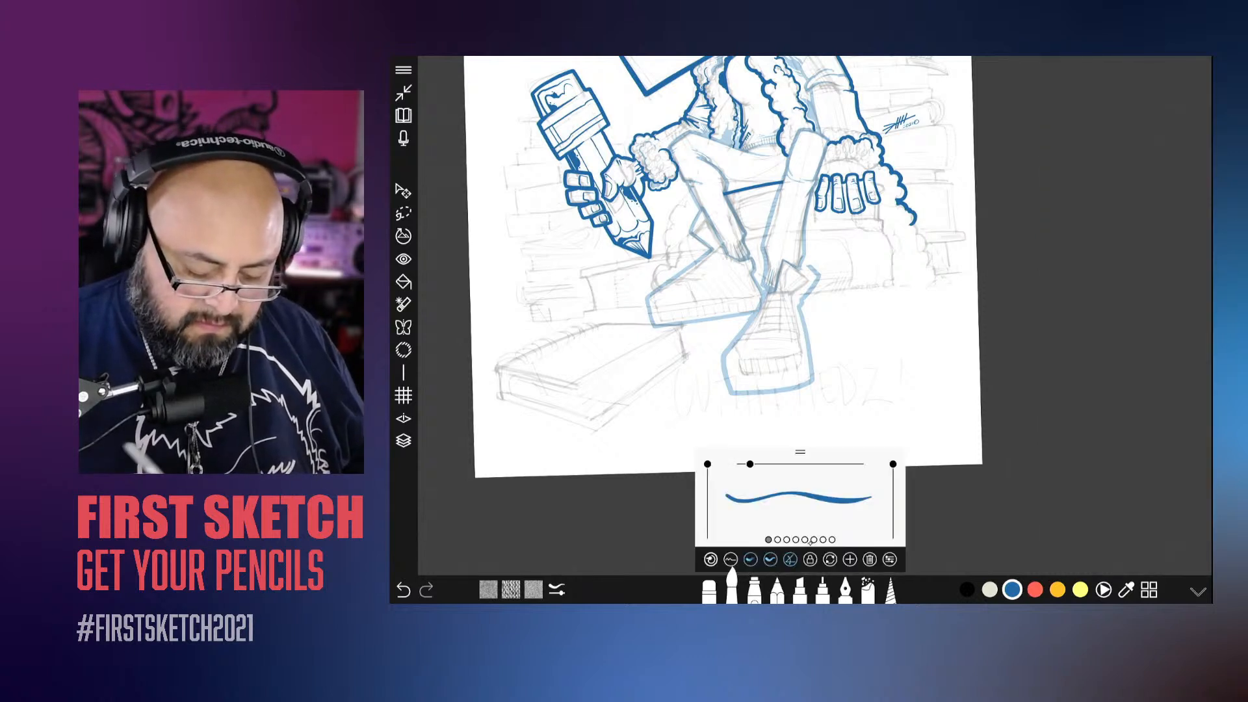
pyautogui.moveTo(806, 506); pyautogui.dragTo(826, 506)
# Step: Ink a clean outline of the enlarged front shoe and its tongue on Layer 6, following the faded shape
pyautogui.scroll(10, 757, 315)
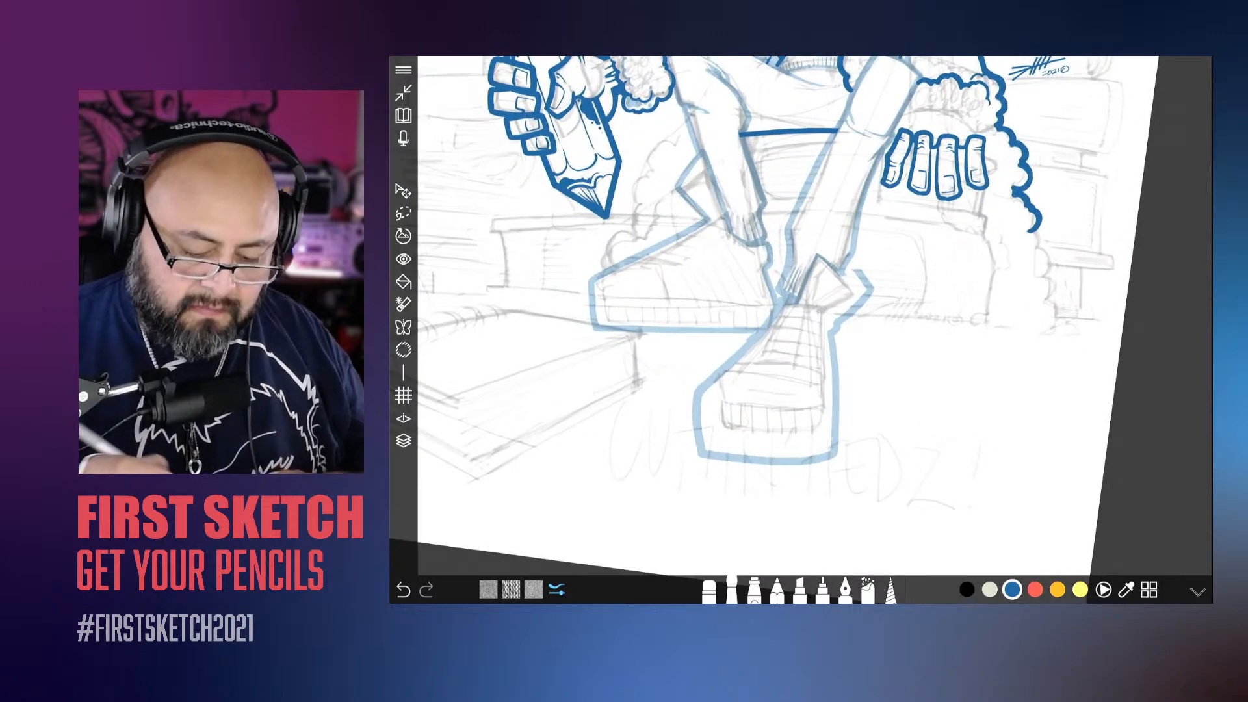
pyautogui.moveTo(947, 239)
pyautogui.mouseDown()
pyautogui.moveTo(879, 178)
pyautogui.moveTo(833, 261)
pyautogui.moveTo(806, 254)
pyautogui.moveTo(629, 420)
pyautogui.moveTo(614, 553)
pyautogui.mouseUp()
pyautogui.scroll(-3, 780, 325)
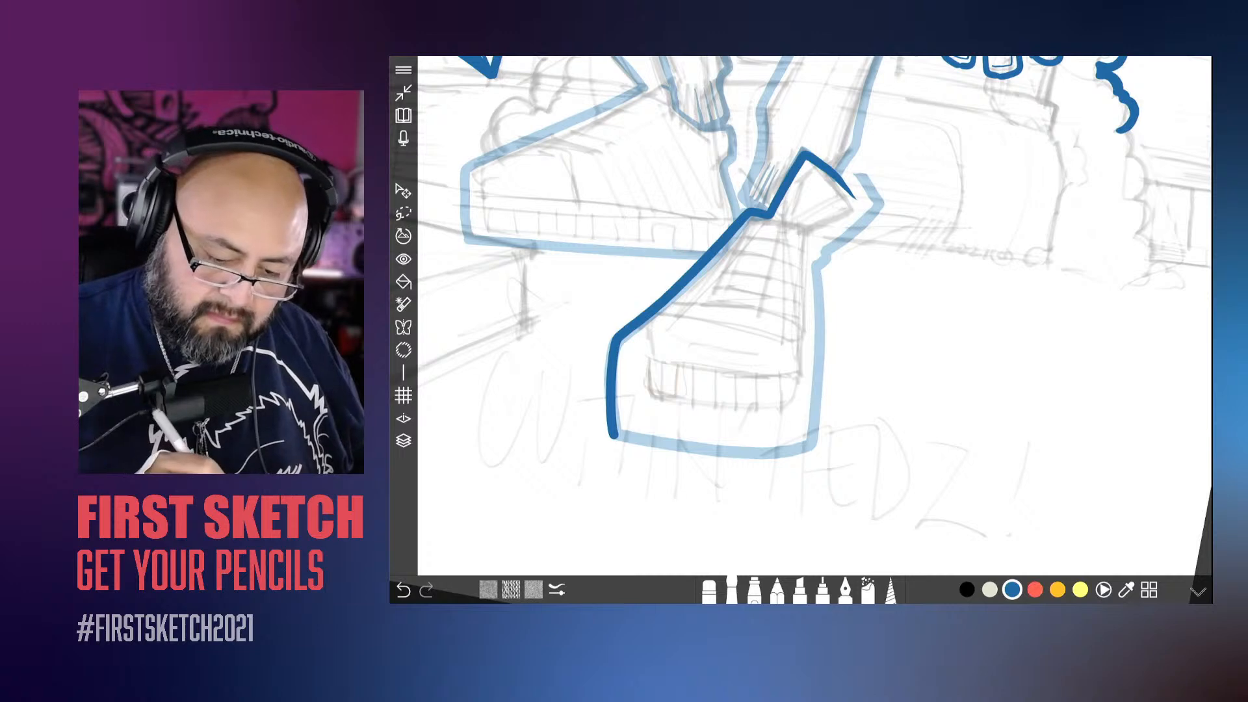
pyautogui.moveTo(850, 194)
pyautogui.mouseDown()
pyautogui.moveTo(870, 218)
pyautogui.moveTo(813, 278)
pyautogui.moveTo(818, 428)
pyautogui.moveTo(788, 459)
pyautogui.moveTo(653, 453)
pyautogui.moveTo(611, 437)
pyautogui.mouseUp()
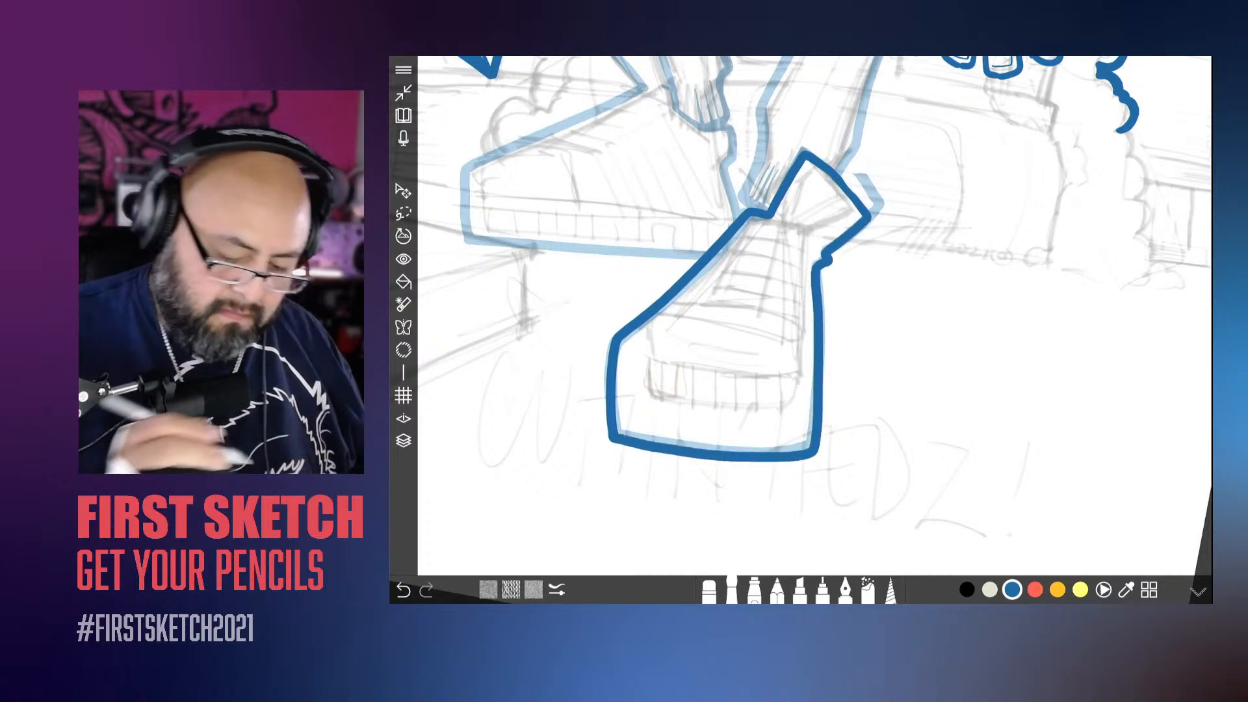
pyautogui.scroll(-3, 780, 325)
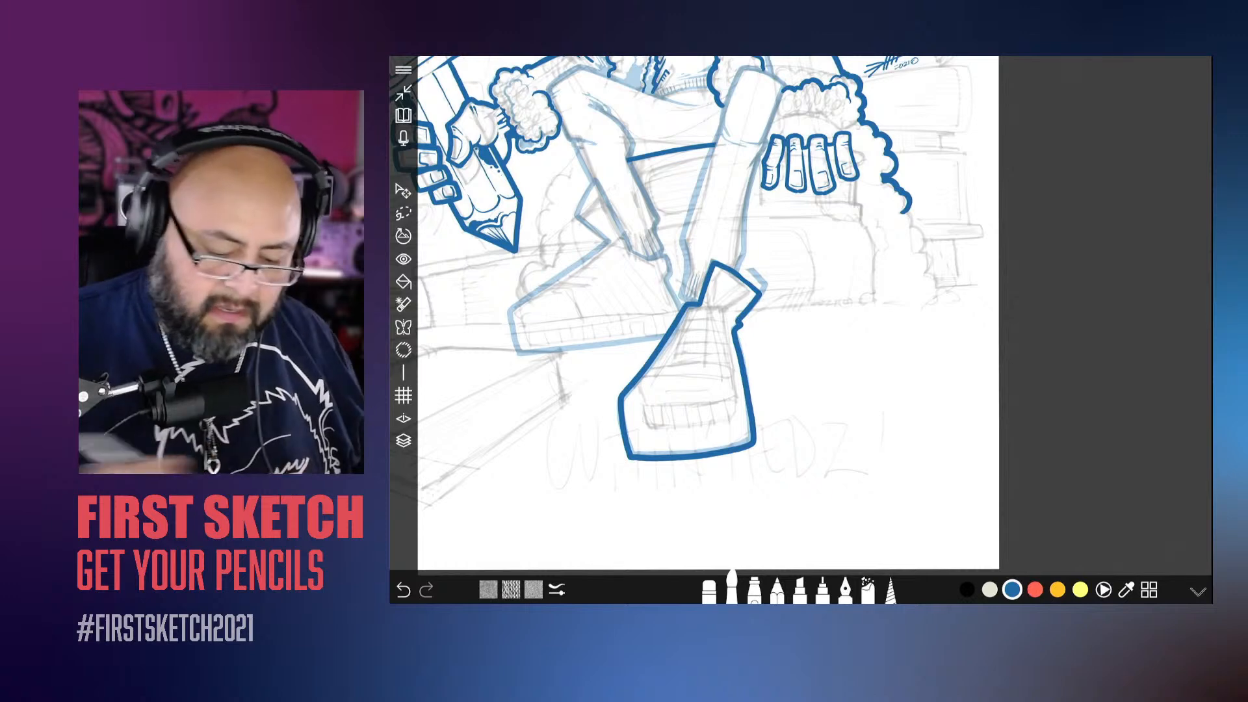
# Step: Make Layer 3 active and restore it to full opacity
pyautogui.click(404, 440)
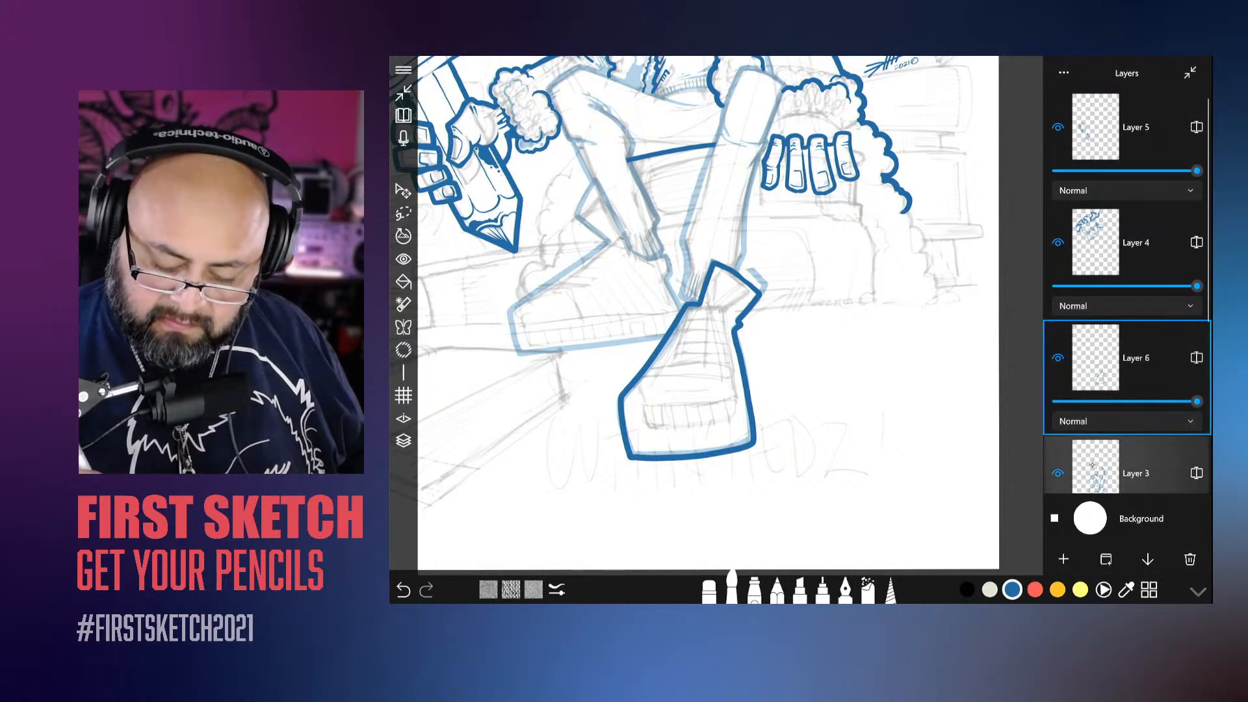
pyautogui.click(1058, 474)
pyautogui.click(1059, 473)
pyautogui.click(1092, 469)
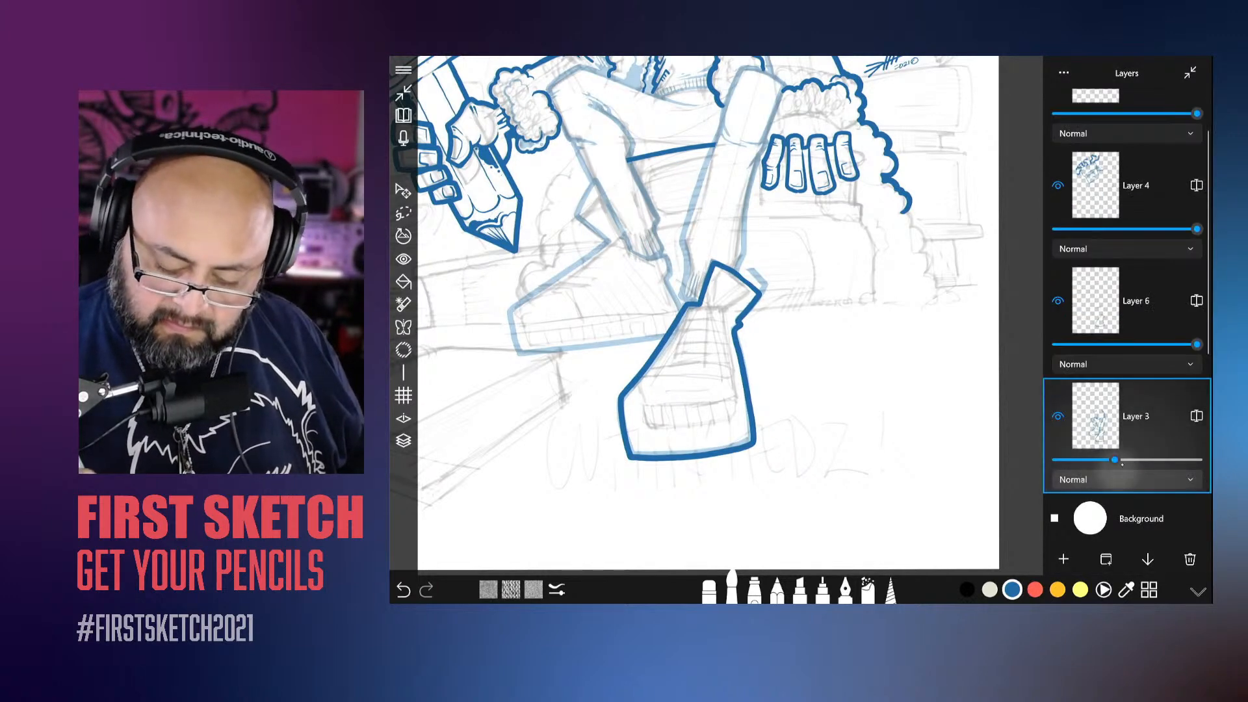
pyautogui.moveTo(1121, 460); pyautogui.dragTo(1199, 460)
# Step: Set the eraser size and erase the old Layer 3 outline sticking out beside the front shoe's tongue
pyautogui.click(709, 590)
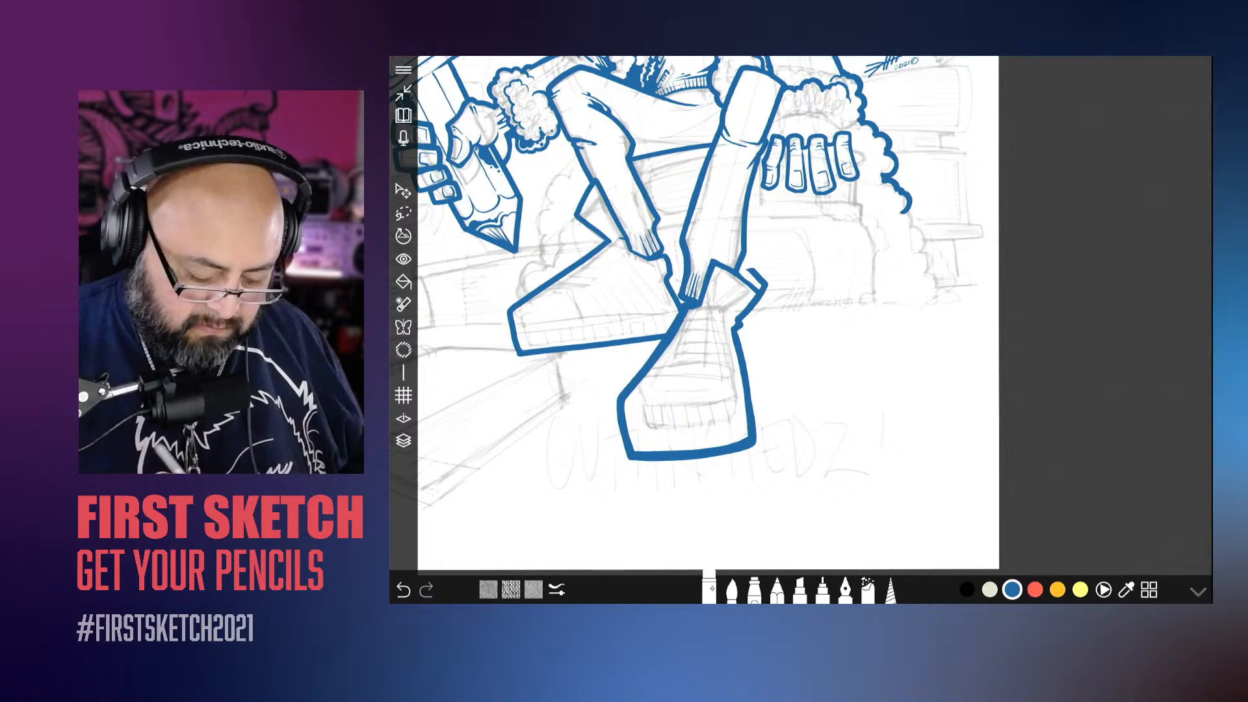
pyautogui.scroll(5, 657, 260)
pyautogui.moveTo(866, 281); pyautogui.dragTo(880, 299)
pyautogui.click(710, 590)
pyautogui.moveTo(744, 497); pyautogui.dragTo(768, 497)
pyautogui.moveTo(899, 292)
pyautogui.mouseDown()
pyautogui.moveTo(893, 306)
pyautogui.moveTo(908, 318)
pyautogui.mouseUp()
pyautogui.moveTo(845, 401); pyautogui.dragTo(884, 340)
pyautogui.moveTo(912, 317); pyautogui.dragTo(868, 390)
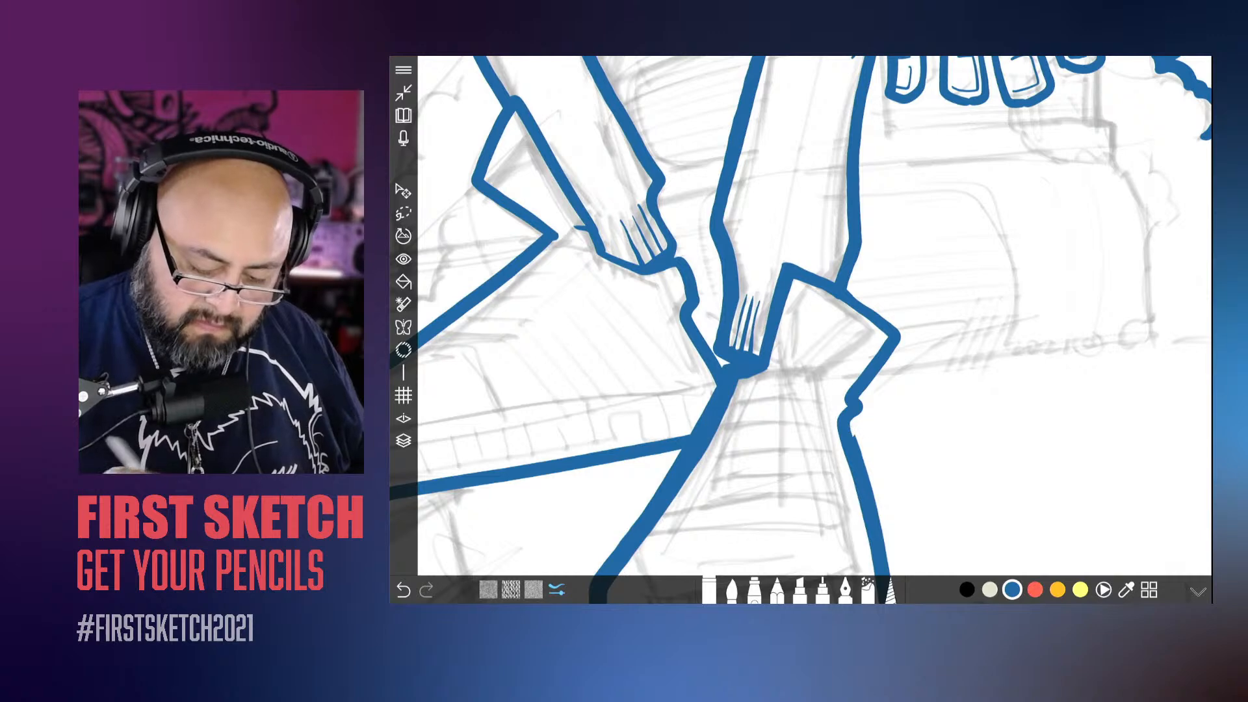
# Step: Erase the overlapping old lines where the upright leg's hem meets the shoe opening, undoing one stray erasure
pyautogui.click(557, 590)
pyautogui.moveTo(791, 265); pyautogui.dragTo(773, 304)
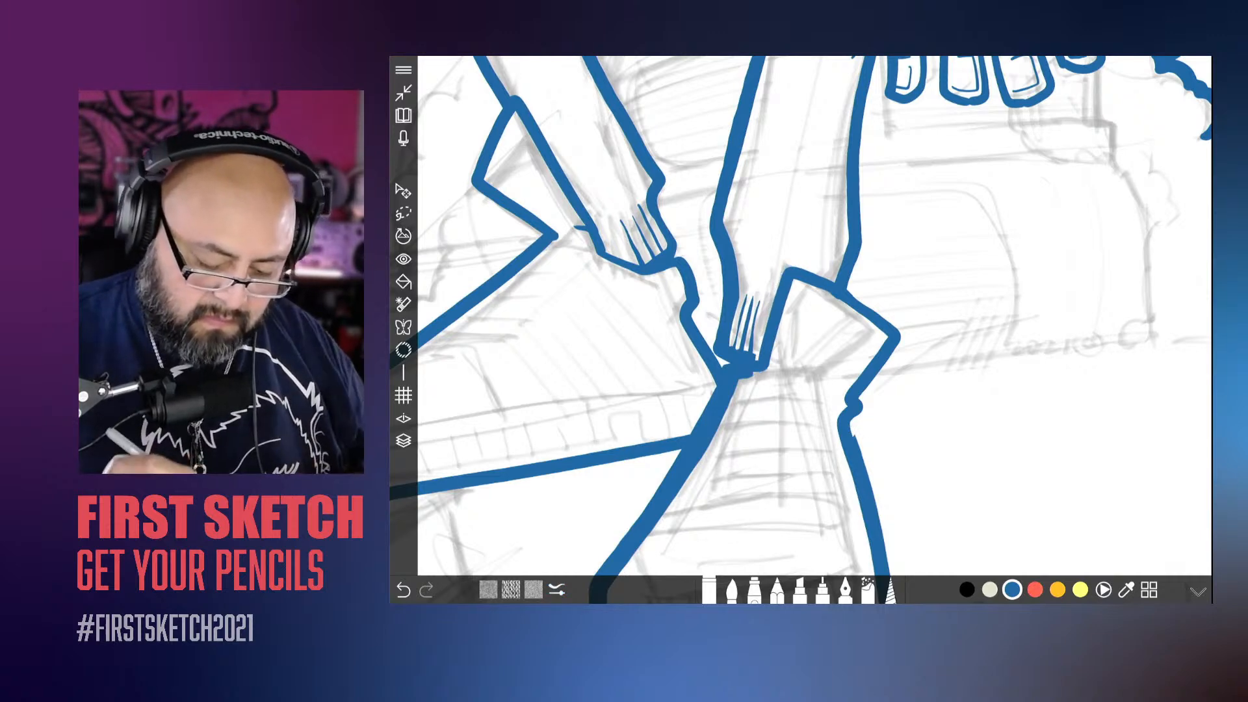
pyautogui.scroll(3, 754, 339)
pyautogui.moveTo(784, 318); pyautogui.dragTo(736, 333)
pyautogui.moveTo(772, 331); pyautogui.dragTo(766, 346)
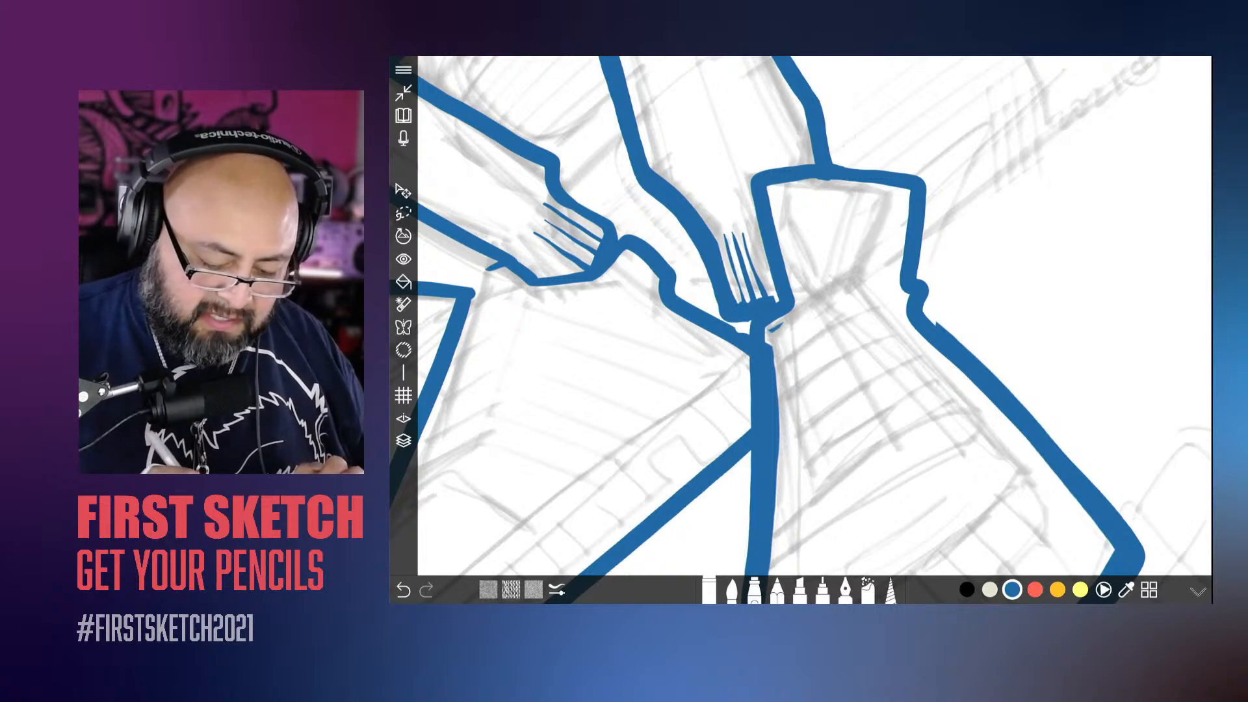
pyautogui.hotkey('ctrl', 'z')
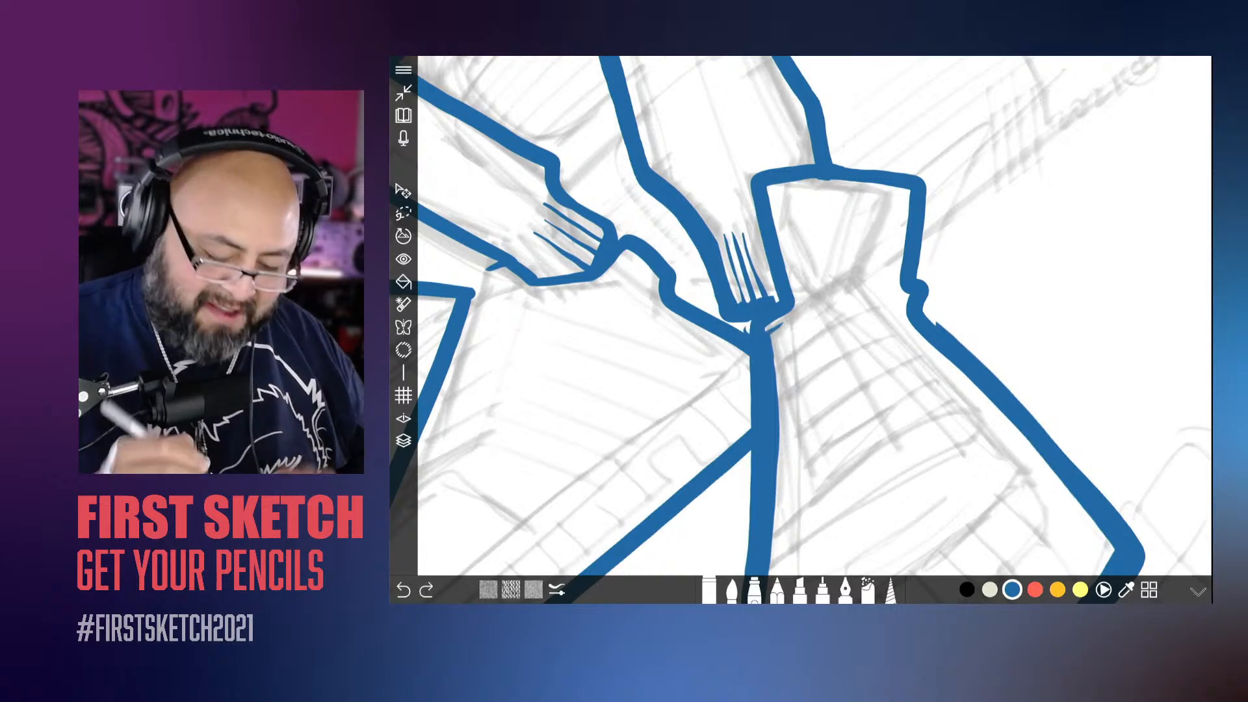
pyautogui.scroll(3, 768, 332)
pyautogui.moveTo(793, 327); pyautogui.dragTo(785, 357)
pyautogui.moveTo(768, 310)
pyautogui.mouseDown()
pyautogui.moveTo(759, 327)
pyautogui.moveTo(820, 327)
pyautogui.mouseUp()
# Step: Erase the doubled old outline along the front shoe's inner side, from the ankle towards the toe
pyautogui.scroll(-3, 800, 312)
pyautogui.scroll(1, 800, 312)
pyautogui.moveTo(802, 201); pyautogui.dragTo(717, 313)
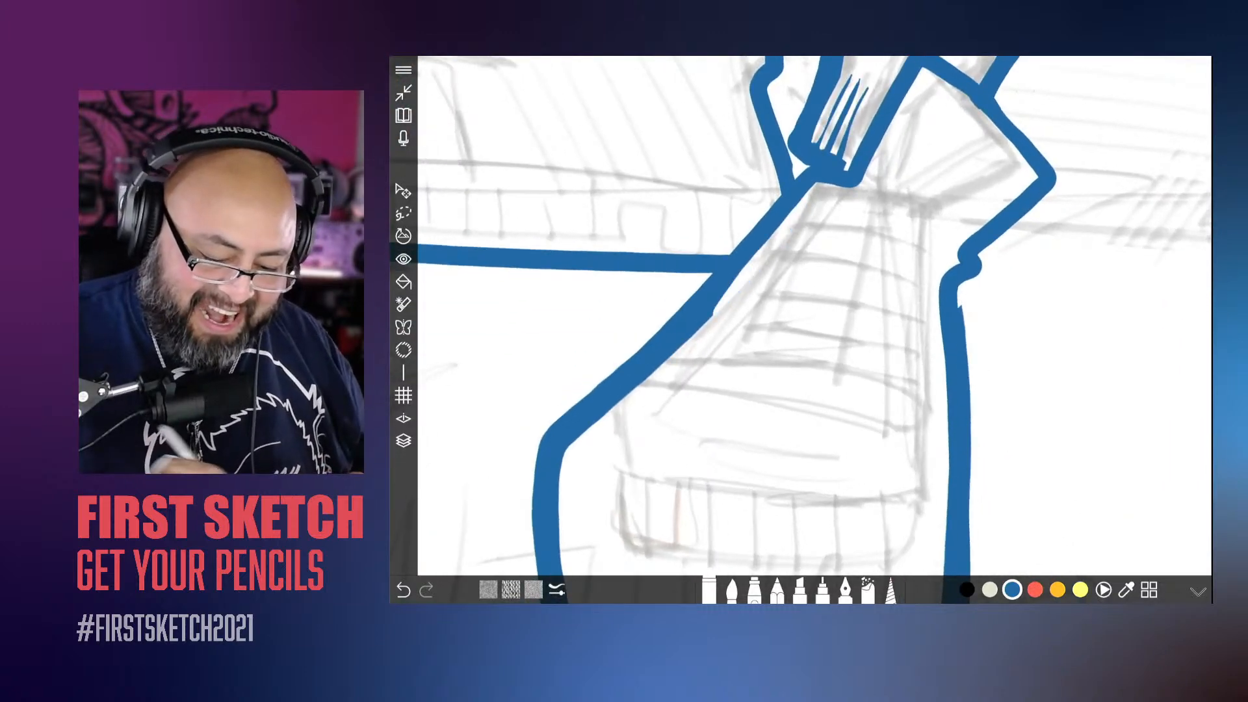
pyautogui.moveTo(742, 269); pyautogui.dragTo(702, 329)
pyautogui.scroll(-3, 800, 312)
pyautogui.moveTo(729, 251); pyautogui.dragTo(649, 392)
pyautogui.moveTo(632, 365); pyautogui.dragTo(634, 414)
# Step: Erase the remaining old line fragments along the front shoe's sole and outer side
pyautogui.scroll(1, 800, 313)
pyautogui.scroll(-1, 800, 312)
pyautogui.moveTo(790, 358)
pyautogui.mouseDown()
pyautogui.moveTo(852, 289)
pyautogui.moveTo(725, 411)
pyautogui.moveTo(886, 225)
pyautogui.mouseUp()
pyautogui.moveTo(691, 408)
pyautogui.mouseDown()
pyautogui.moveTo(649, 378)
pyautogui.moveTo(707, 400)
pyautogui.mouseUp()
pyautogui.scroll(-3, 800, 312)
pyautogui.scroll(1, 800, 312)
pyautogui.moveTo(823, 385); pyautogui.dragTo(742, 249)
pyautogui.moveTo(741, 249); pyautogui.dragTo(824, 383)
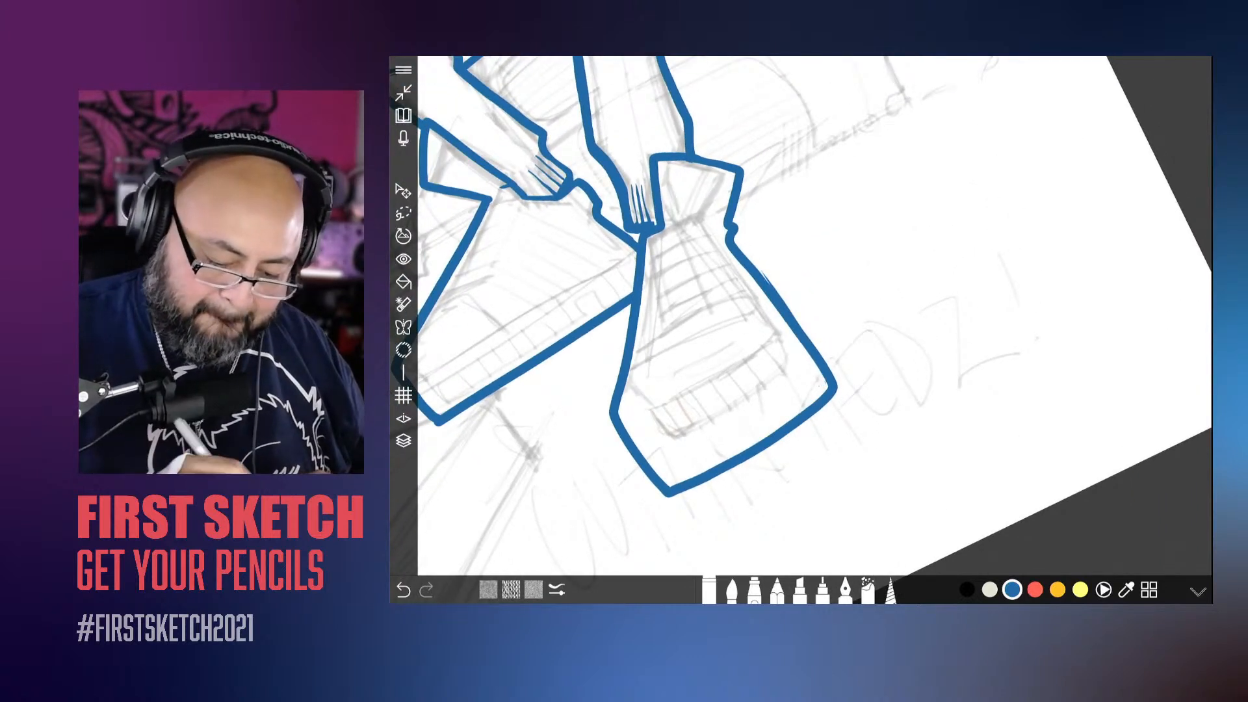
pyautogui.moveTo(764, 273); pyautogui.dragTo(798, 321)
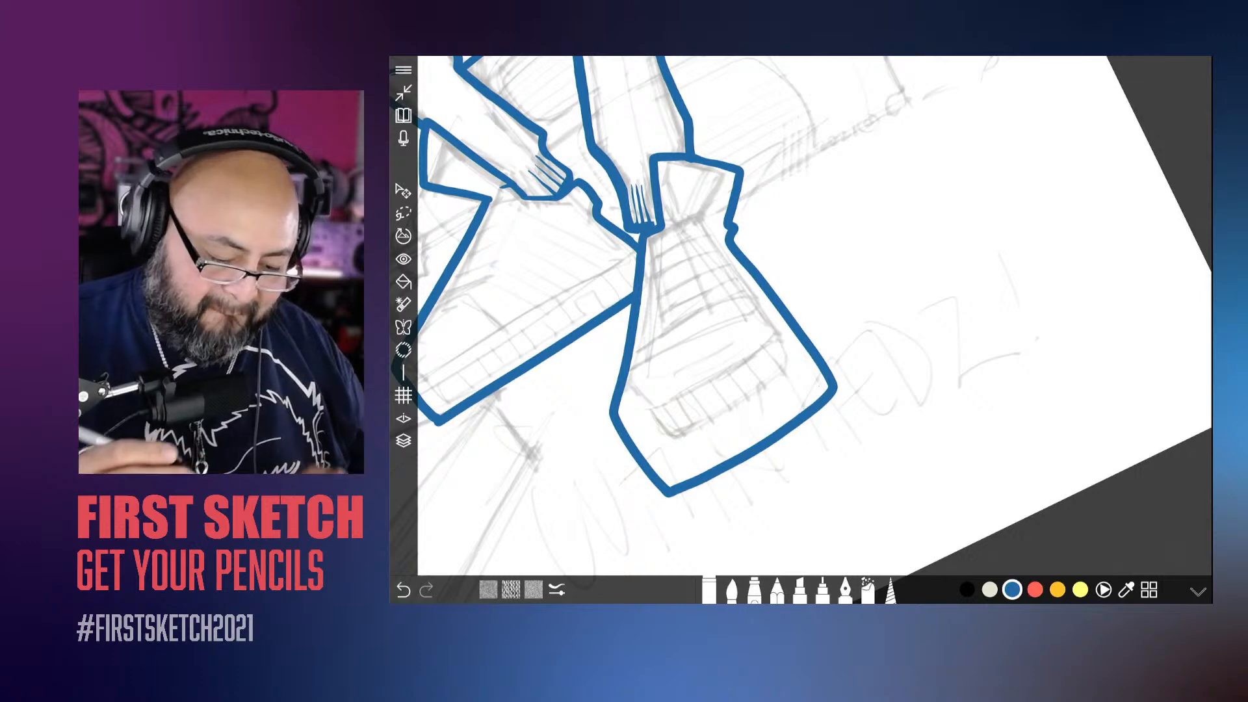
# Step: Clean up the small gap beside the upright leg's hem and fill the hem's corners with the brush
pyautogui.scroll(6, 800, 312)
pyautogui.scroll(1, 799, 312)
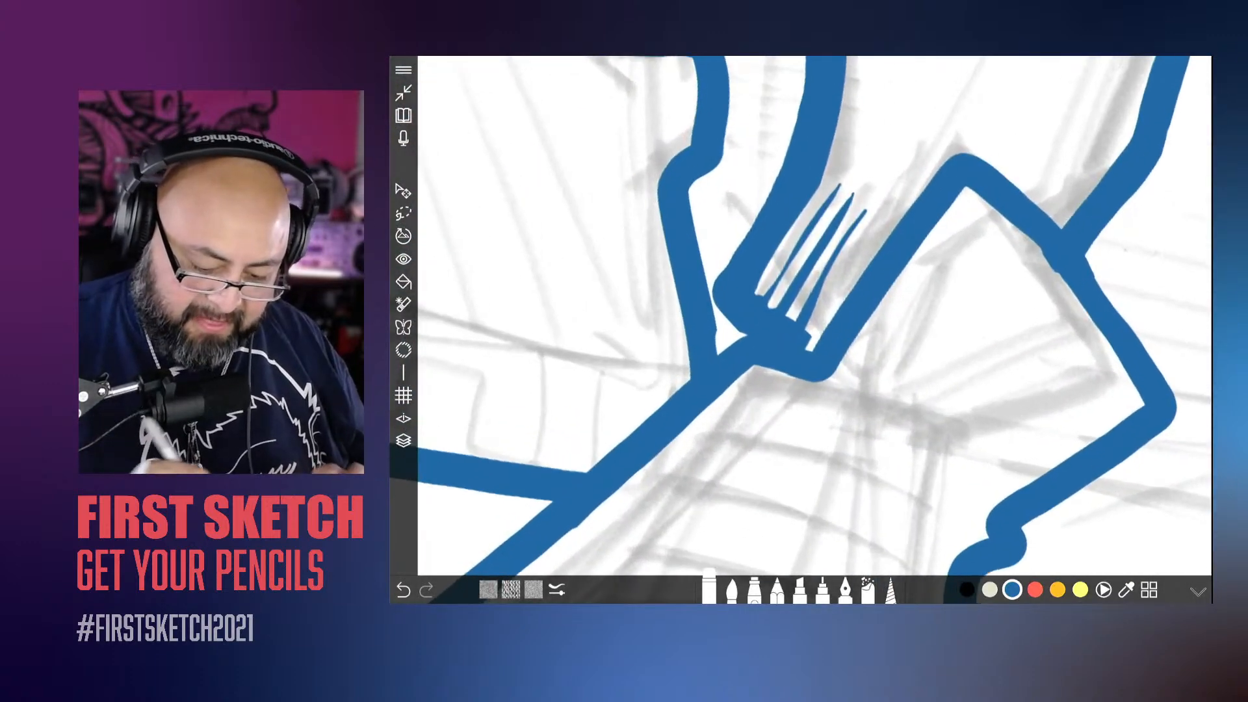
pyautogui.moveTo(735, 331); pyautogui.dragTo(752, 332)
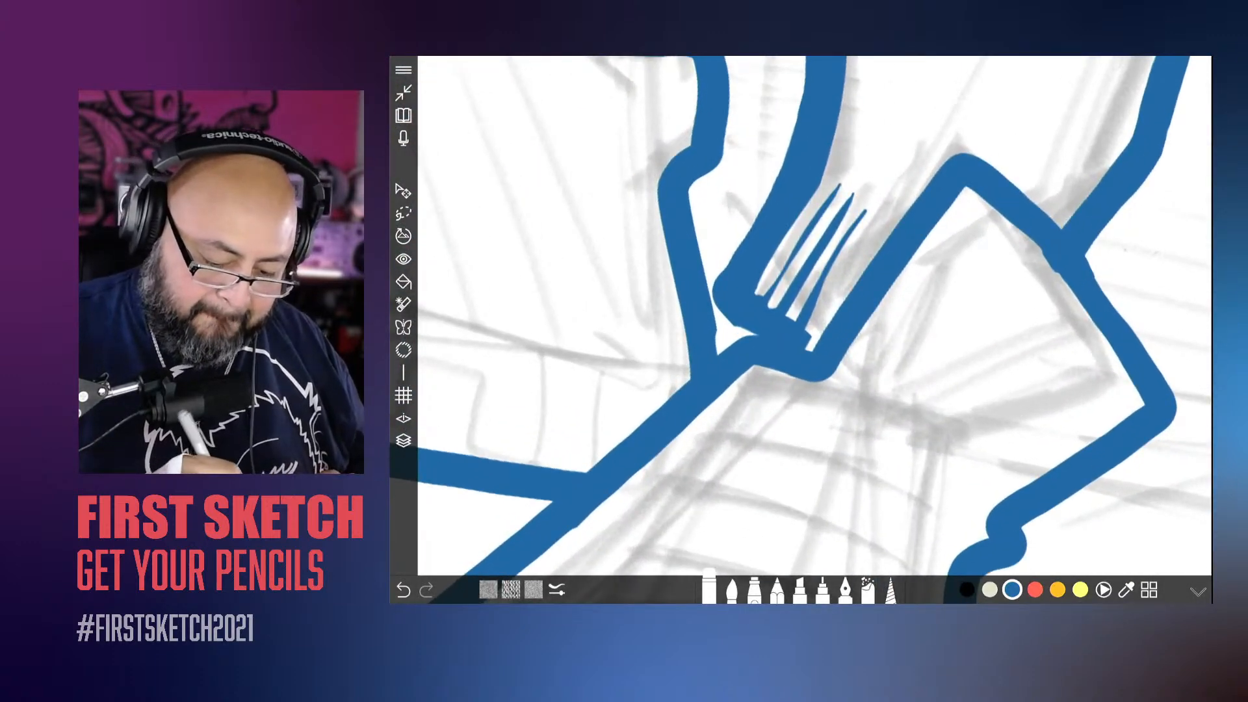
pyautogui.click(733, 589)
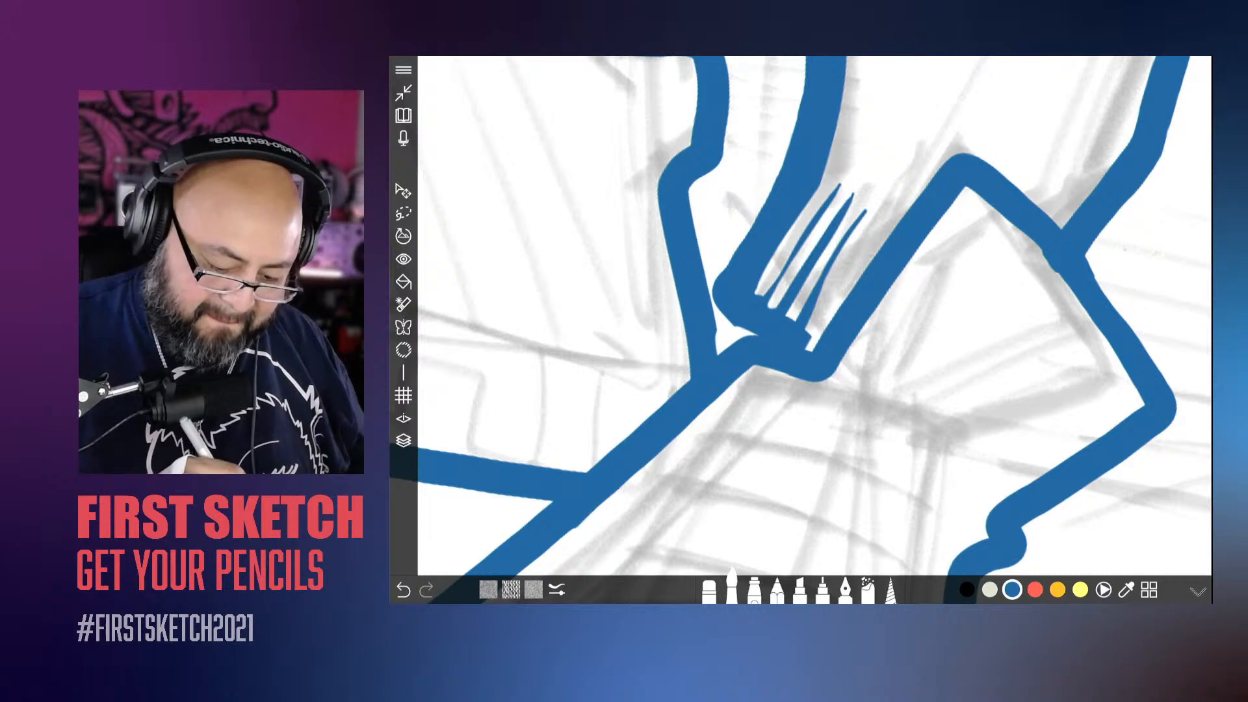
pyautogui.moveTo(755, 321); pyautogui.dragTo(723, 355)
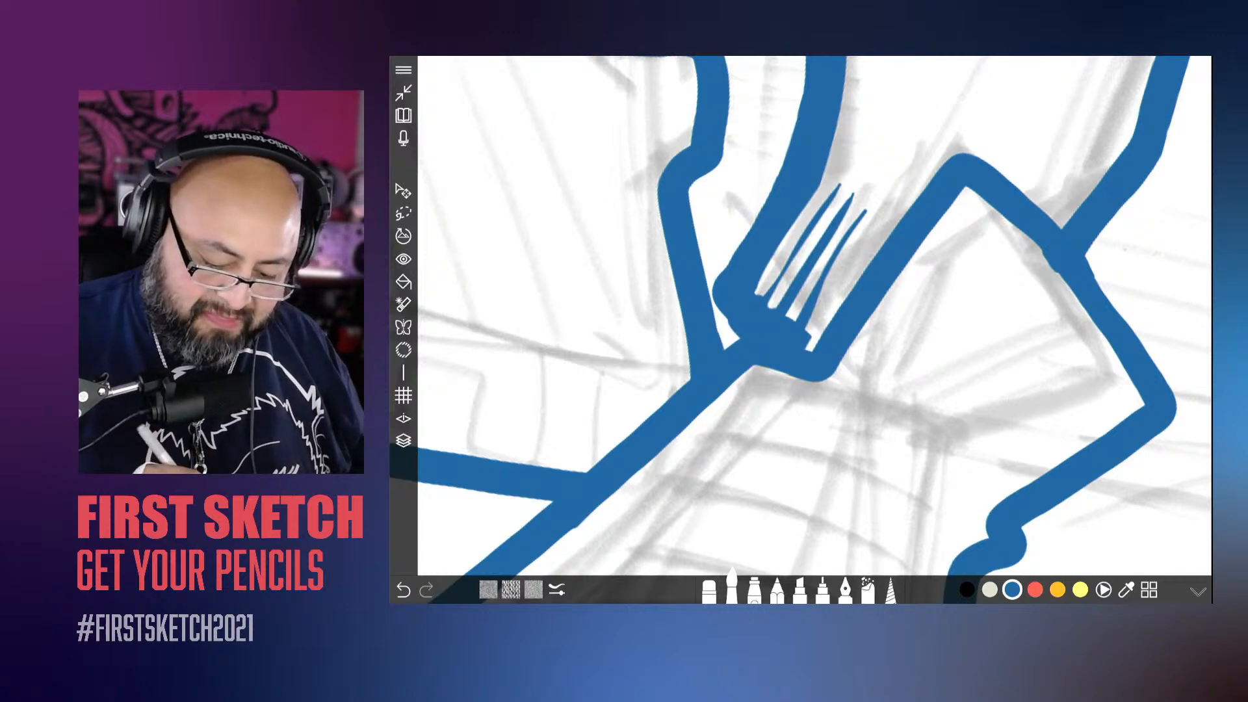
pyautogui.moveTo(807, 350); pyautogui.dragTo(817, 335)
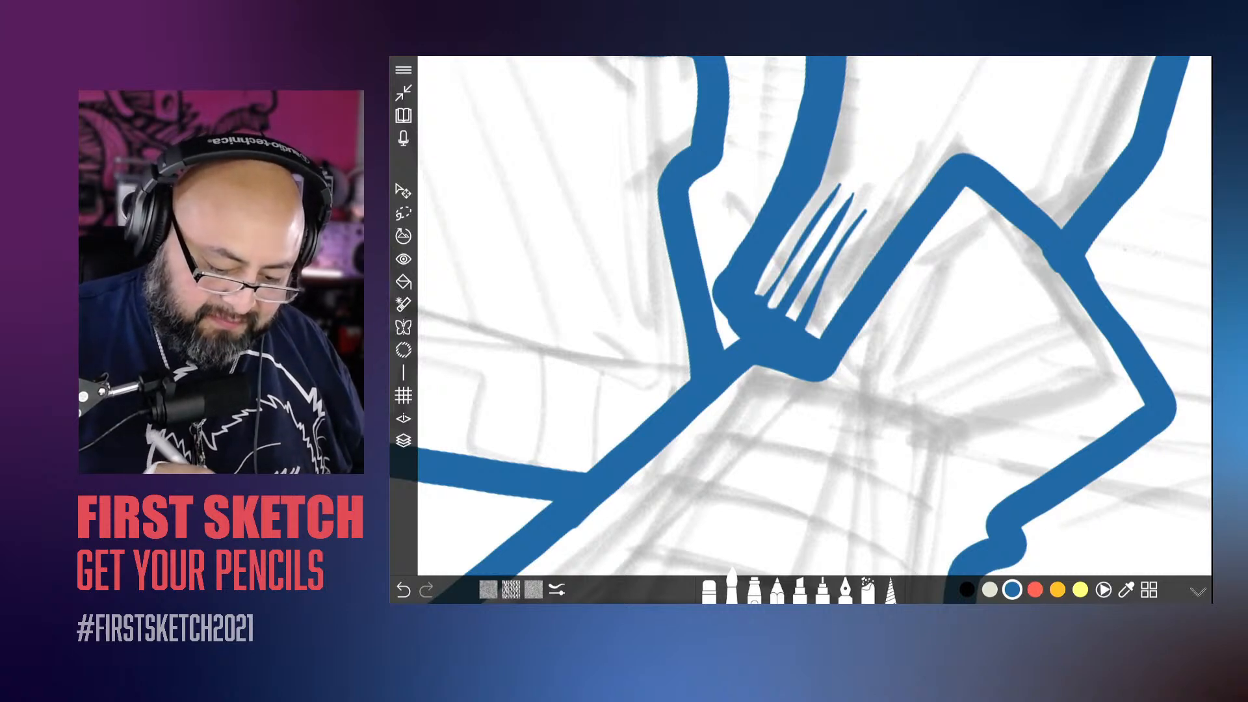
# Step: Thicken the edge line of the bent leg's hem beside its crease marks
pyautogui.scroll(-10, 801, 330)
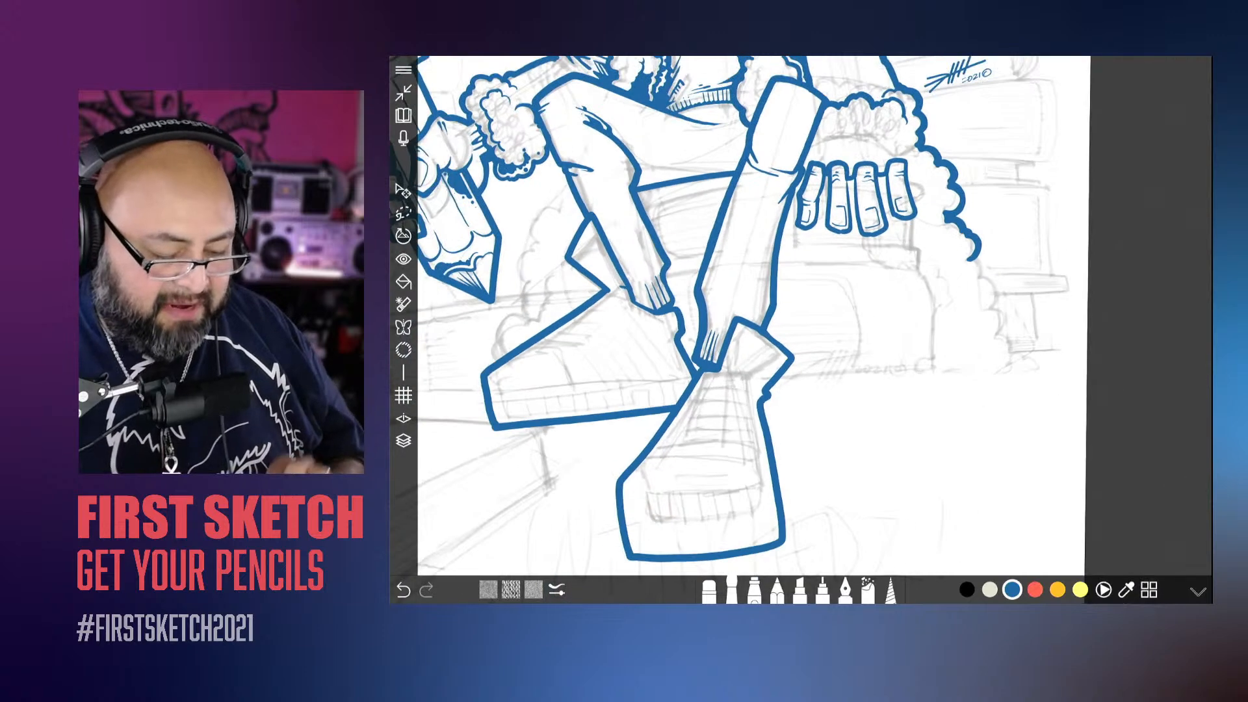
pyautogui.scroll(10, 716, 325)
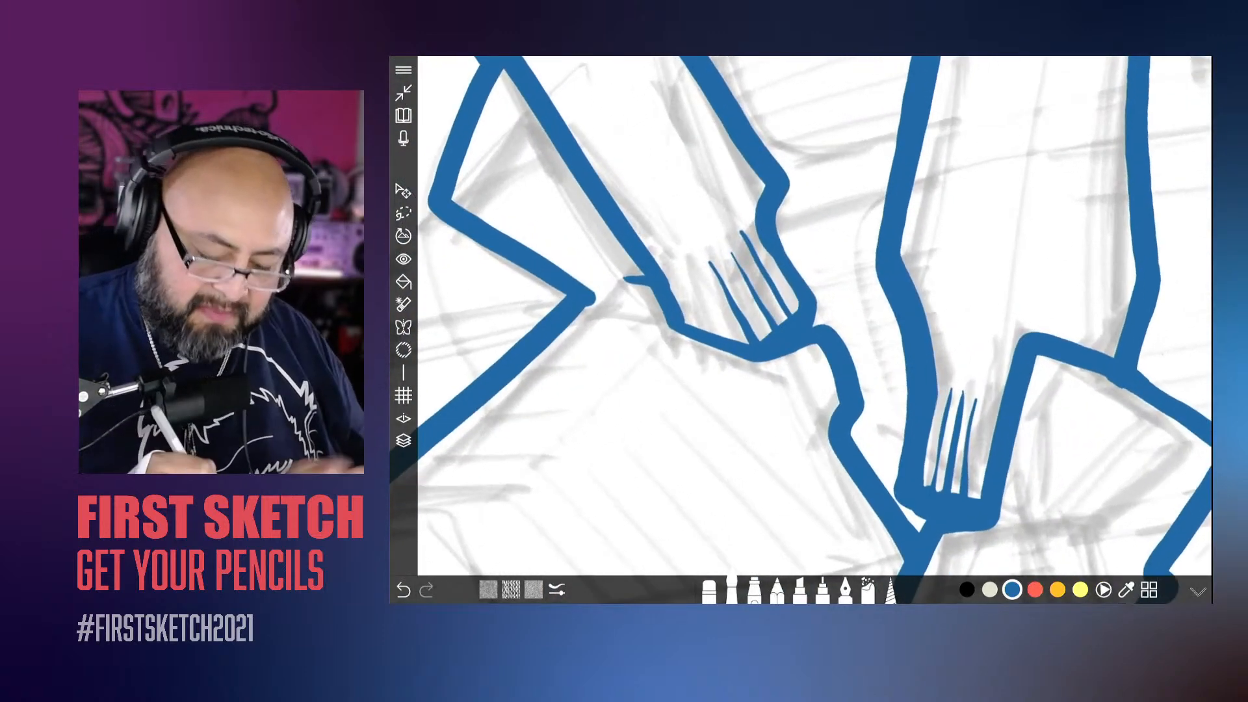
pyautogui.moveTo(774, 222); pyautogui.dragTo(823, 325)
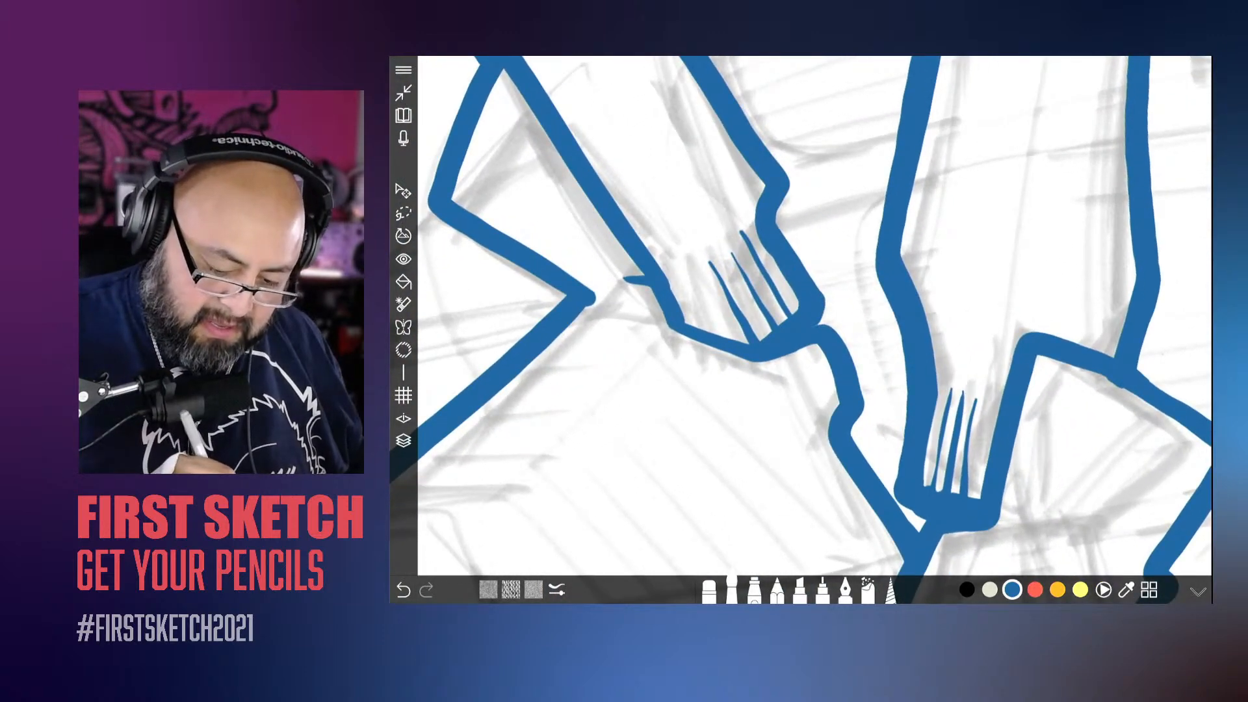
pyautogui.scroll(-10, 715, 325)
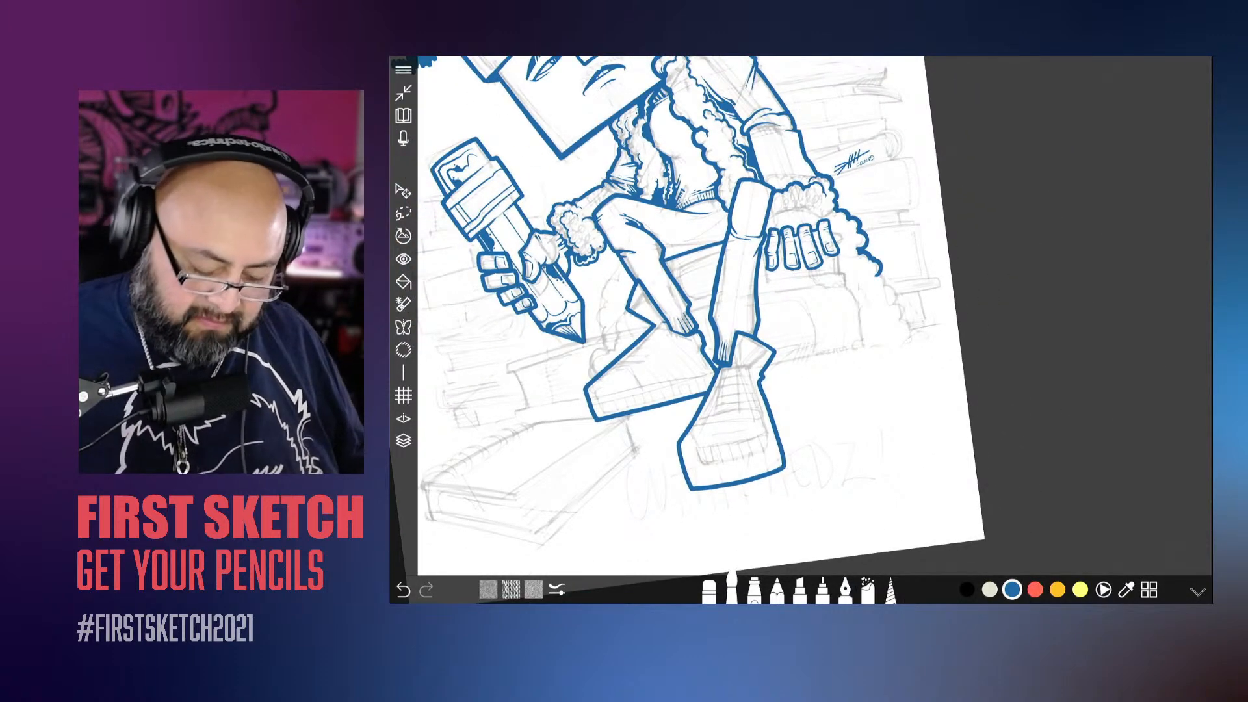
# Step: Slightly increase the brush's size
pyautogui.click(556, 589)
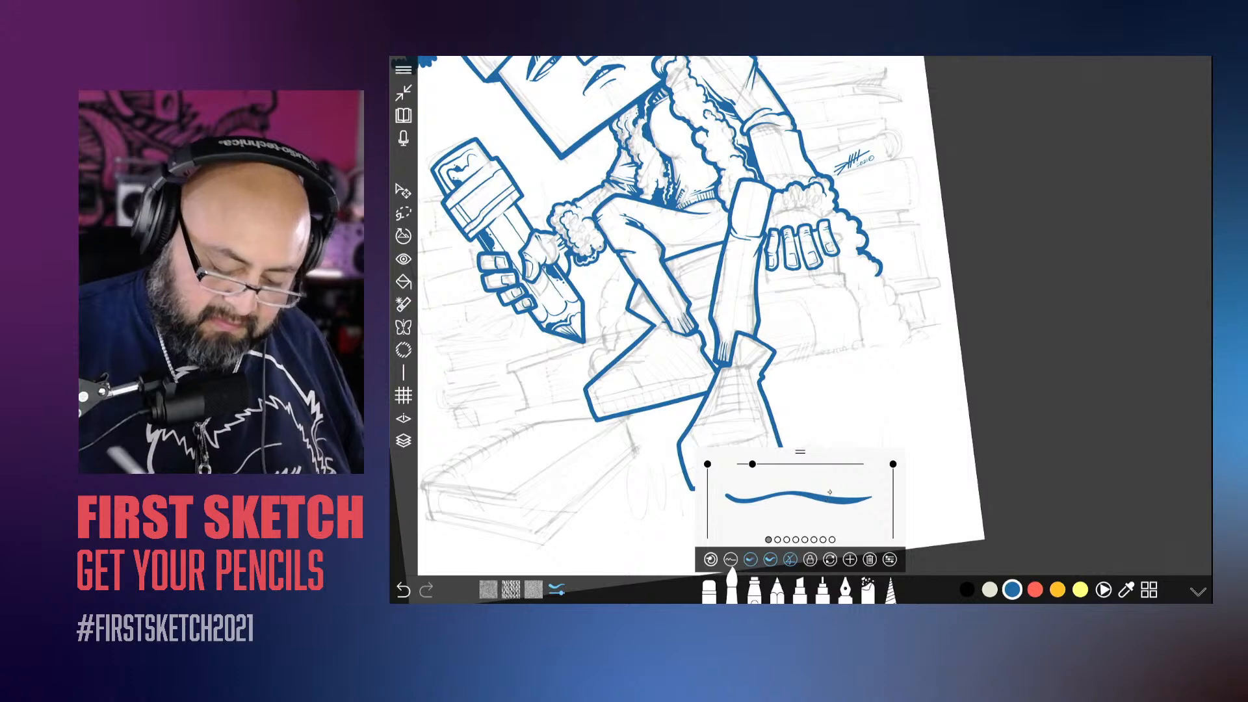
pyautogui.moveTo(753, 464); pyautogui.dragTo(755, 464)
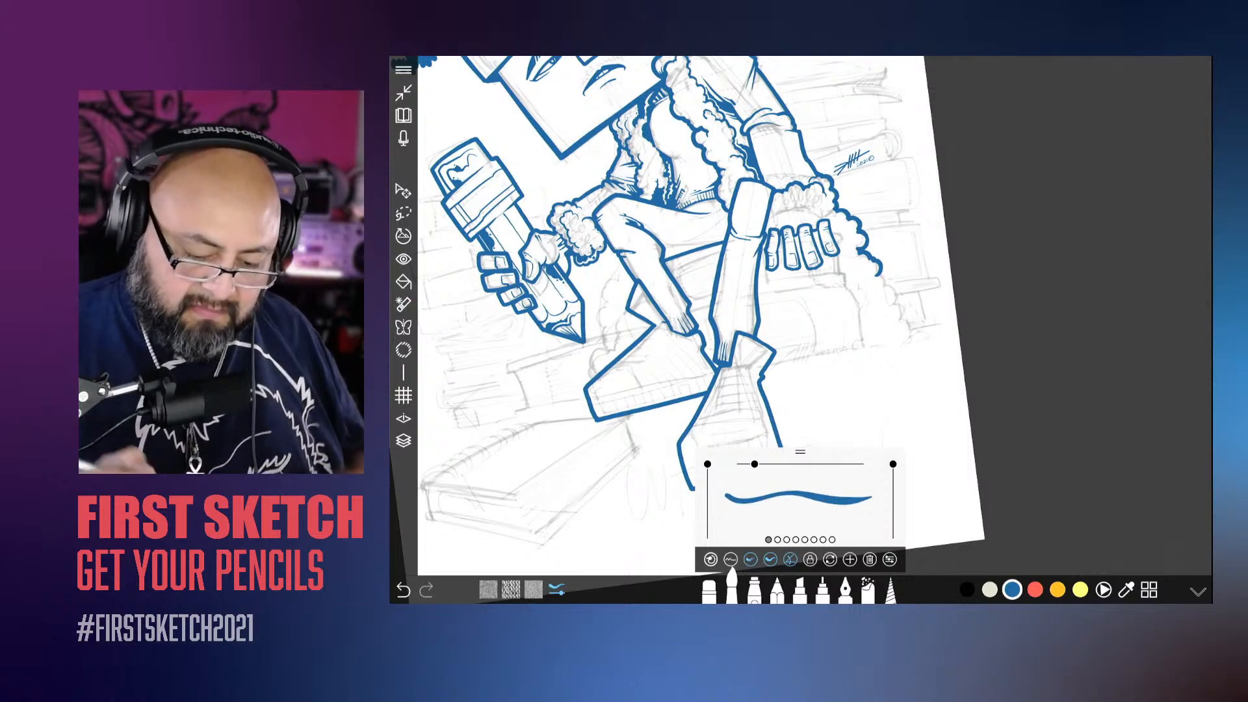
pyautogui.scroll(8, 800, 312)
pyautogui.scroll(-4, 800, 312)
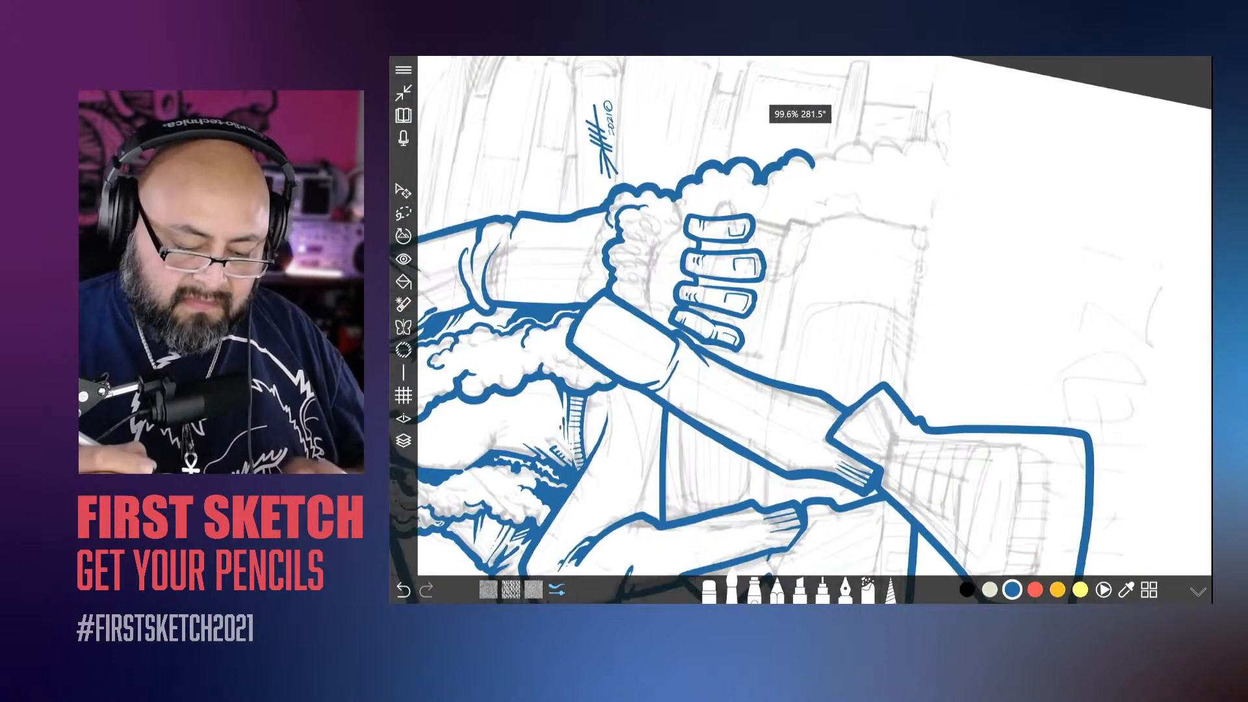
pyautogui.scroll(8, 800, 312)
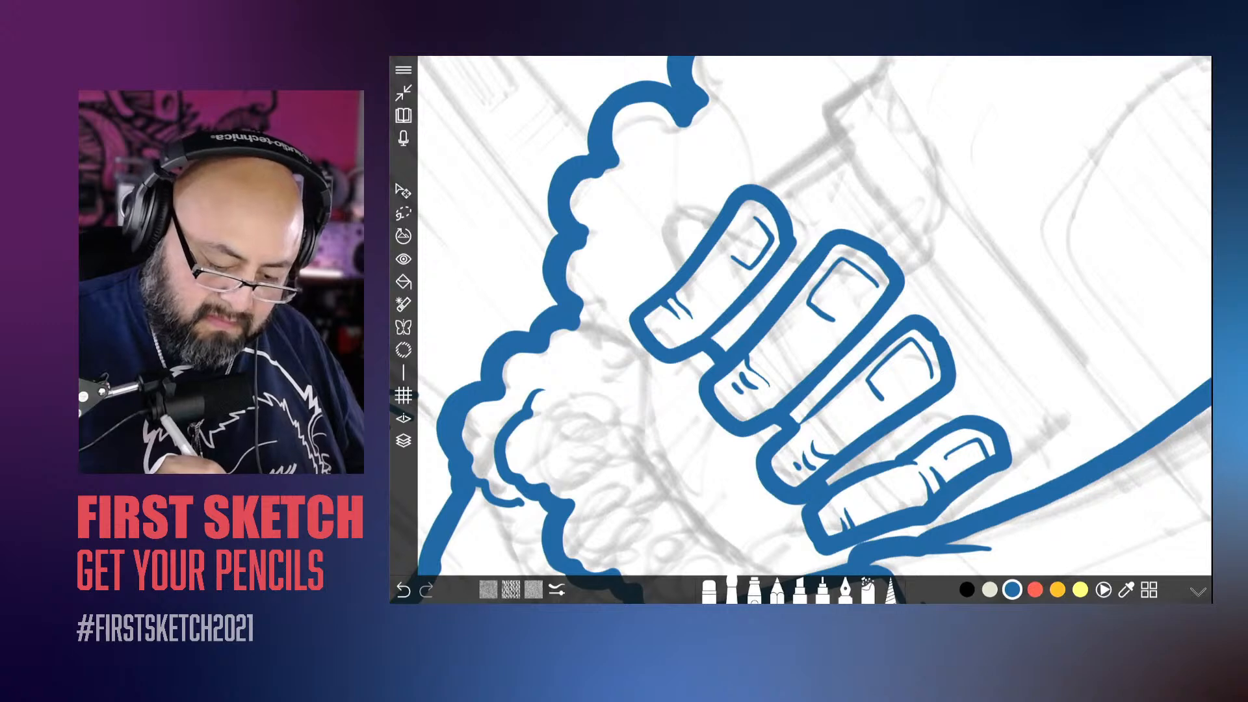
pyautogui.moveTo(814, 316); pyautogui.dragTo(784, 276)
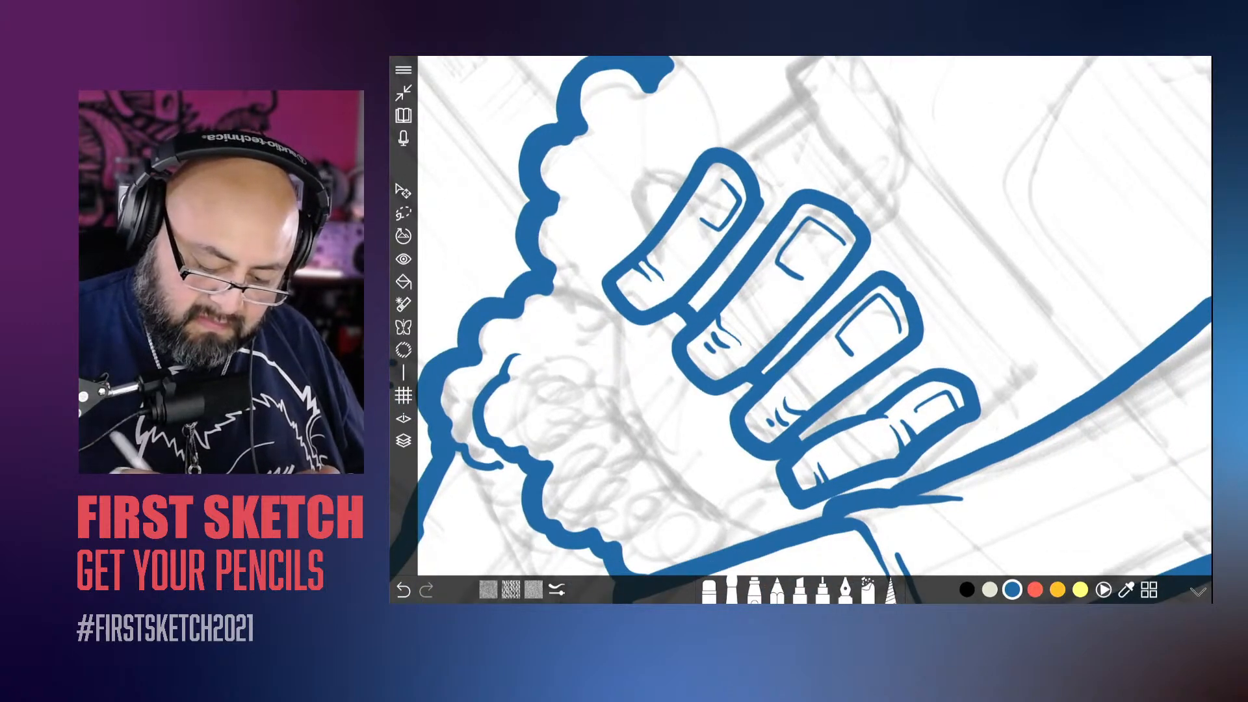
pyautogui.moveTo(815, 316); pyautogui.dragTo(804, 285)
pyautogui.moveTo(931, 332); pyautogui.dragTo(806, 419)
pyautogui.moveTo(696, 498)
pyautogui.mouseDown()
pyautogui.moveTo(682, 407)
pyautogui.moveTo(657, 366)
pyautogui.moveTo(709, 330)
pyautogui.moveTo(723, 284)
pyautogui.mouseUp()
pyautogui.moveTo(780, 357)
pyautogui.mouseDown()
pyautogui.moveTo(788, 315)
pyautogui.moveTo(771, 293)
pyautogui.moveTo(677, 257)
pyautogui.moveTo(704, 271)
pyautogui.moveTo(724, 324)
pyautogui.mouseUp()
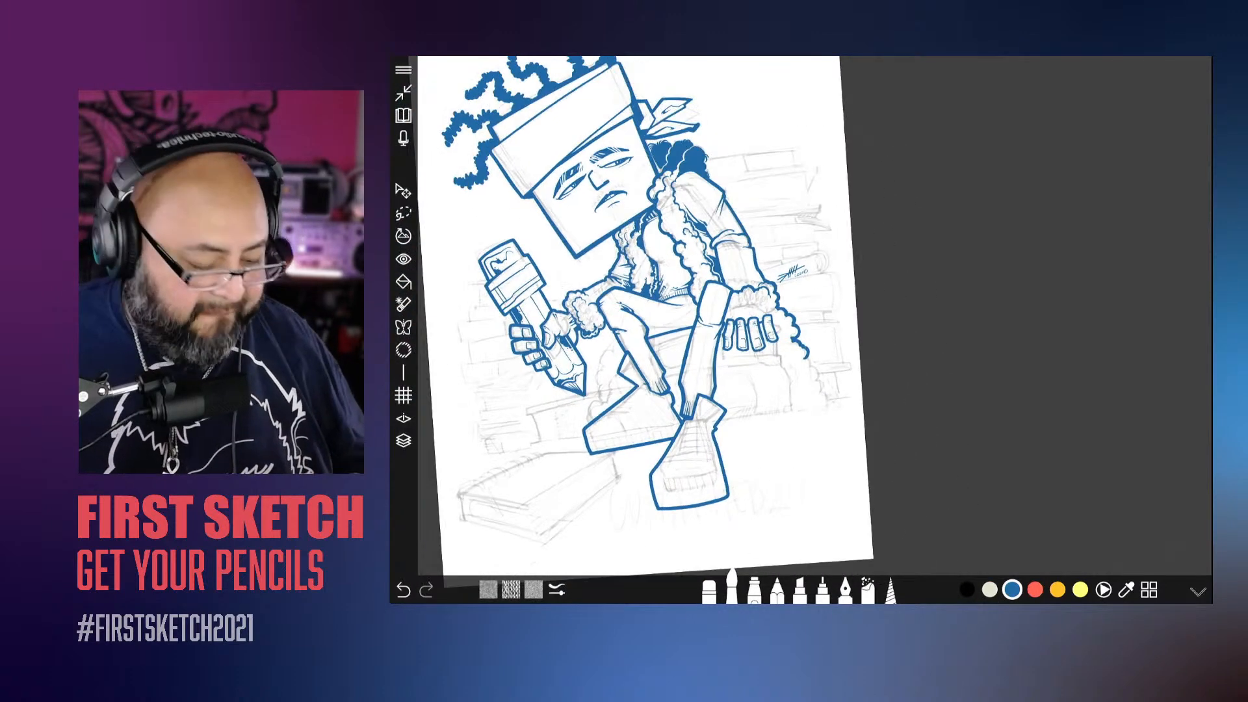
# Step: Select Layer 6 for inking and toggle its visibility off and on to check its content
pyautogui.click(403, 441)
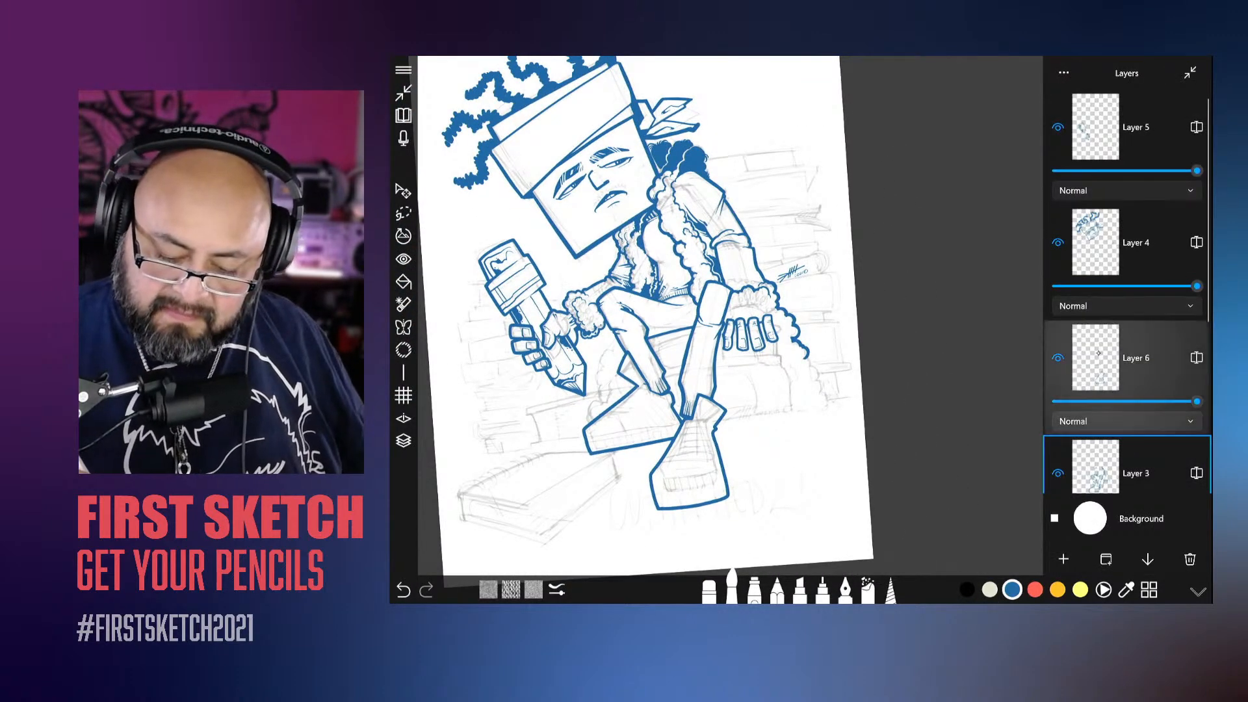
pyautogui.click(1158, 357)
pyautogui.click(1059, 358)
pyautogui.click(1059, 359)
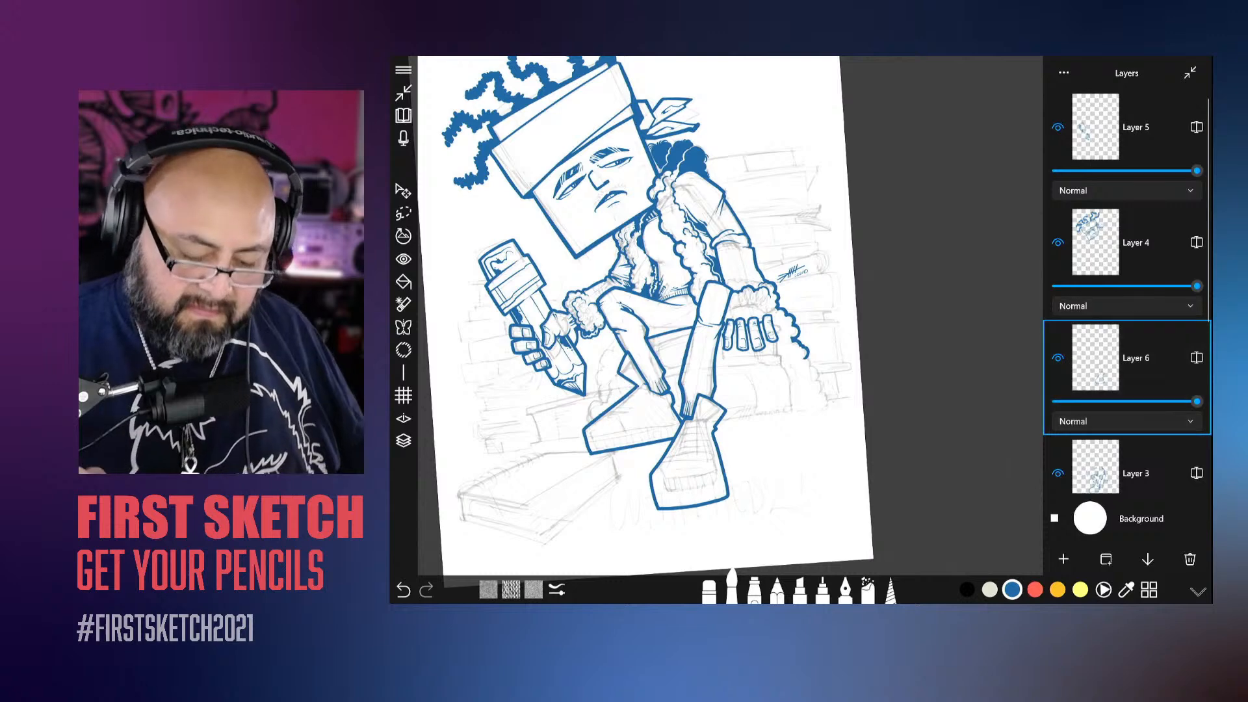
# Step: Ink the seat's long top edge and rounded outer corner on the sketch lines, running across both legs
pyautogui.scroll(8, 650, 351)
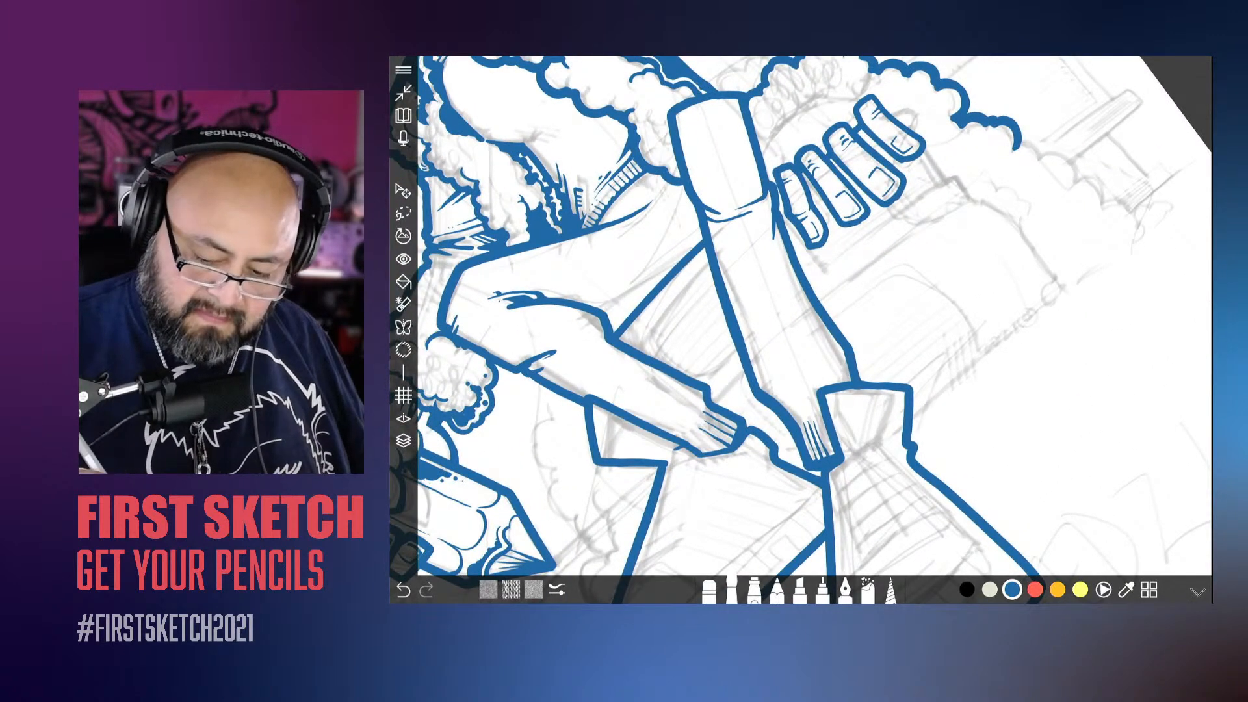
pyautogui.moveTo(1059, 283)
pyautogui.mouseDown()
pyautogui.moveTo(980, 203)
pyautogui.moveTo(779, 339)
pyautogui.moveTo(684, 429)
pyautogui.mouseUp()
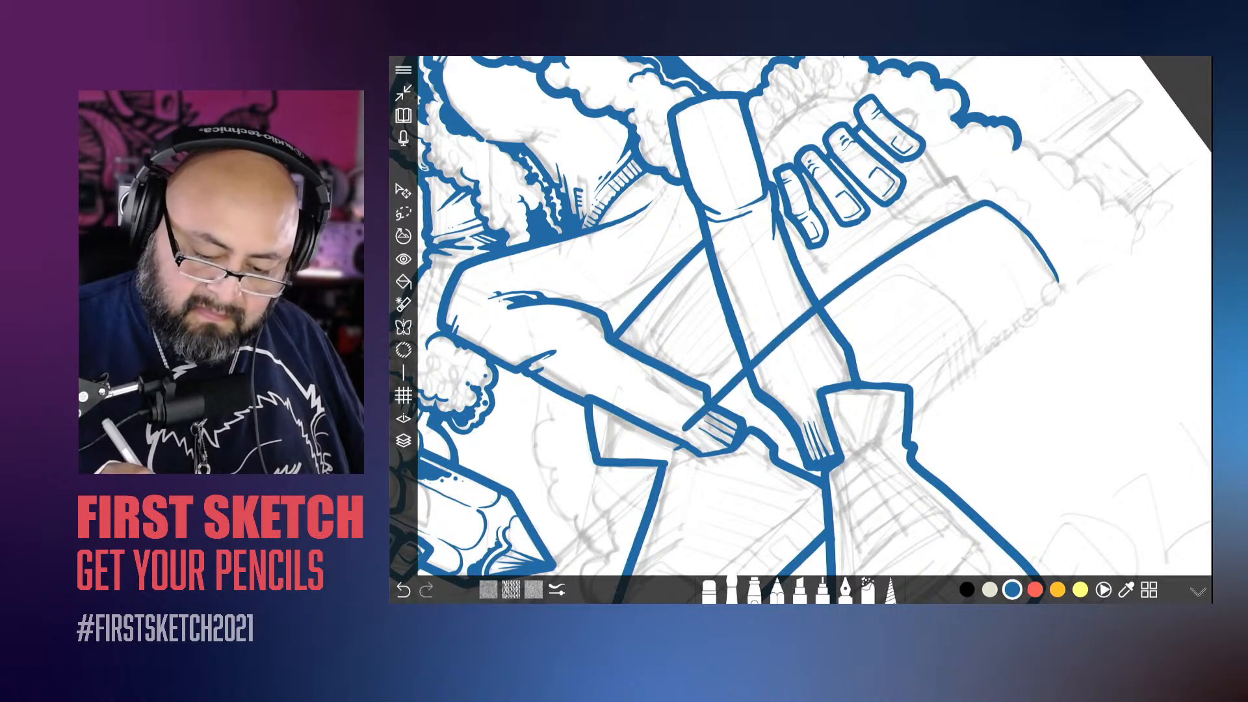
pyautogui.moveTo(975, 203)
pyautogui.mouseDown()
pyautogui.moveTo(959, 177)
pyautogui.moveTo(833, 261)
pyautogui.moveTo(790, 232)
pyautogui.mouseUp()
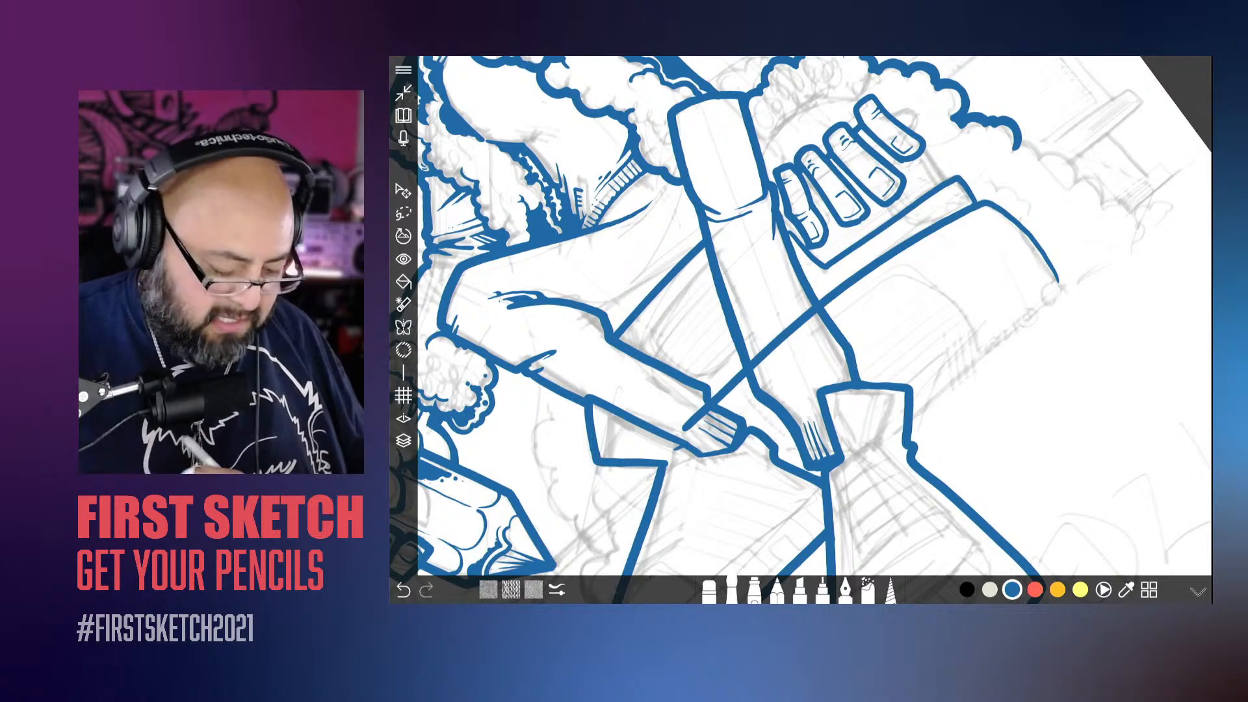
pyautogui.hotkey('ctrl', 'z')
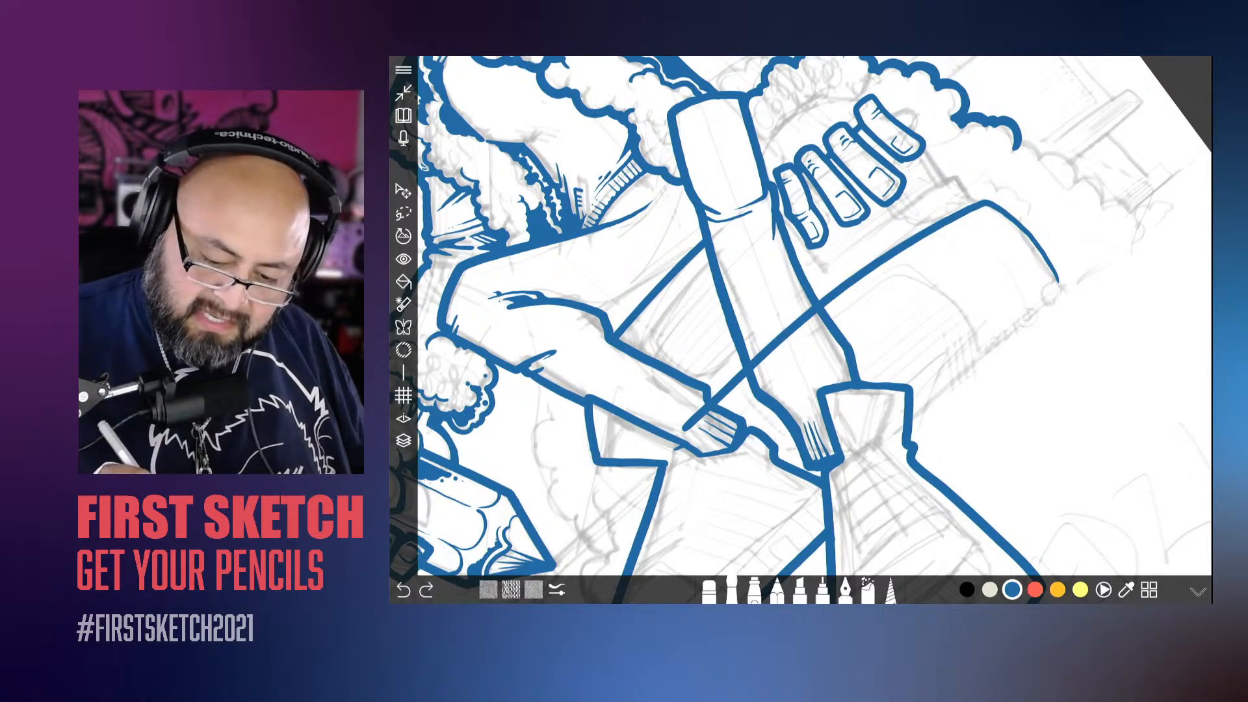
pyautogui.moveTo(971, 198)
pyautogui.mouseDown()
pyautogui.moveTo(949, 177)
pyautogui.moveTo(817, 267)
pyautogui.mouseUp()
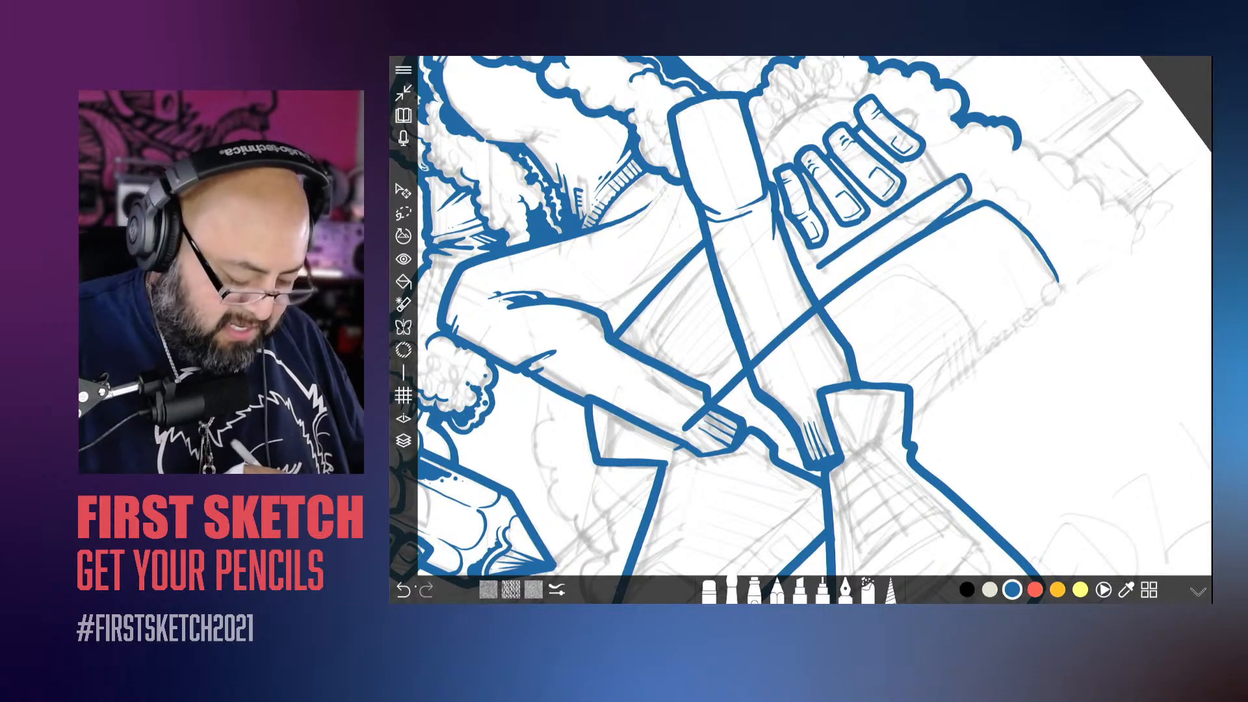
pyautogui.hotkey('ctrl', 'z')
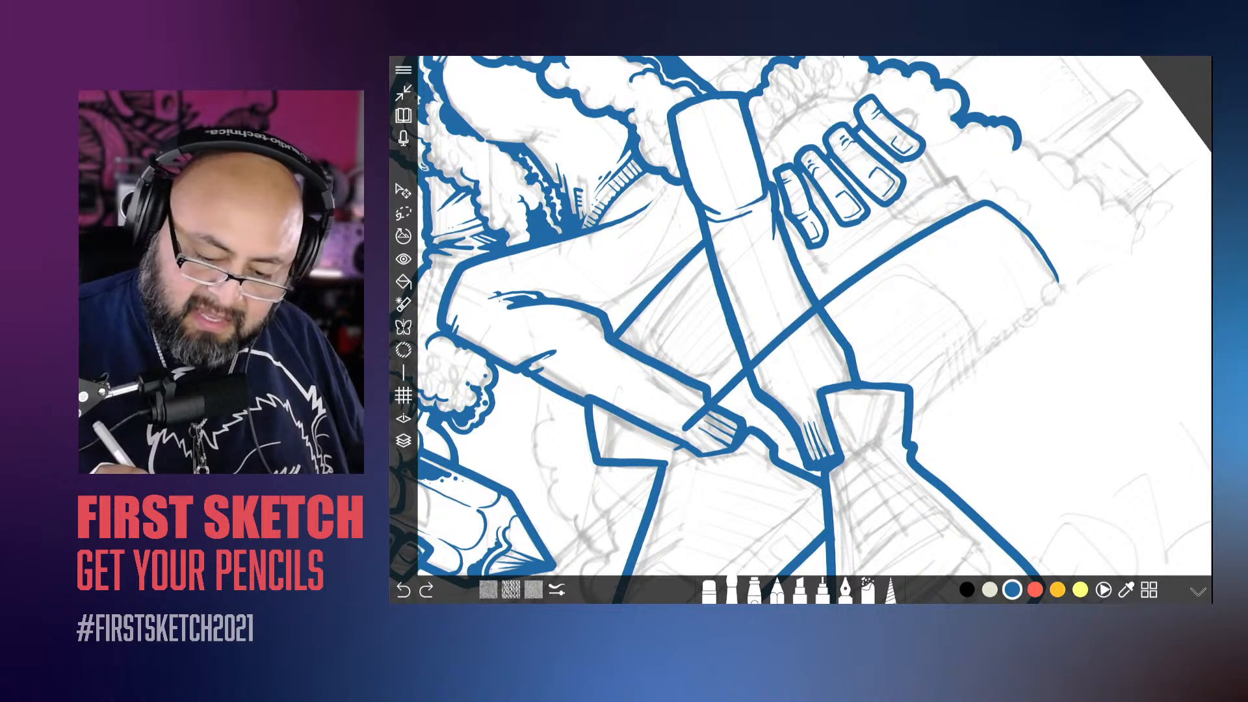
# Step: Ink the narrow ledge above the seat and the block outline running across the resting hand's fingers and down to the ledge
pyautogui.moveTo(973, 205)
pyautogui.mouseDown()
pyautogui.moveTo(945, 186)
pyautogui.moveTo(816, 266)
pyautogui.moveTo(784, 217)
pyautogui.moveTo(917, 115)
pyautogui.moveTo(900, 100)
pyautogui.moveTo(875, 114)
pyautogui.mouseUp()
pyautogui.hotkey('ctrl', 'z')
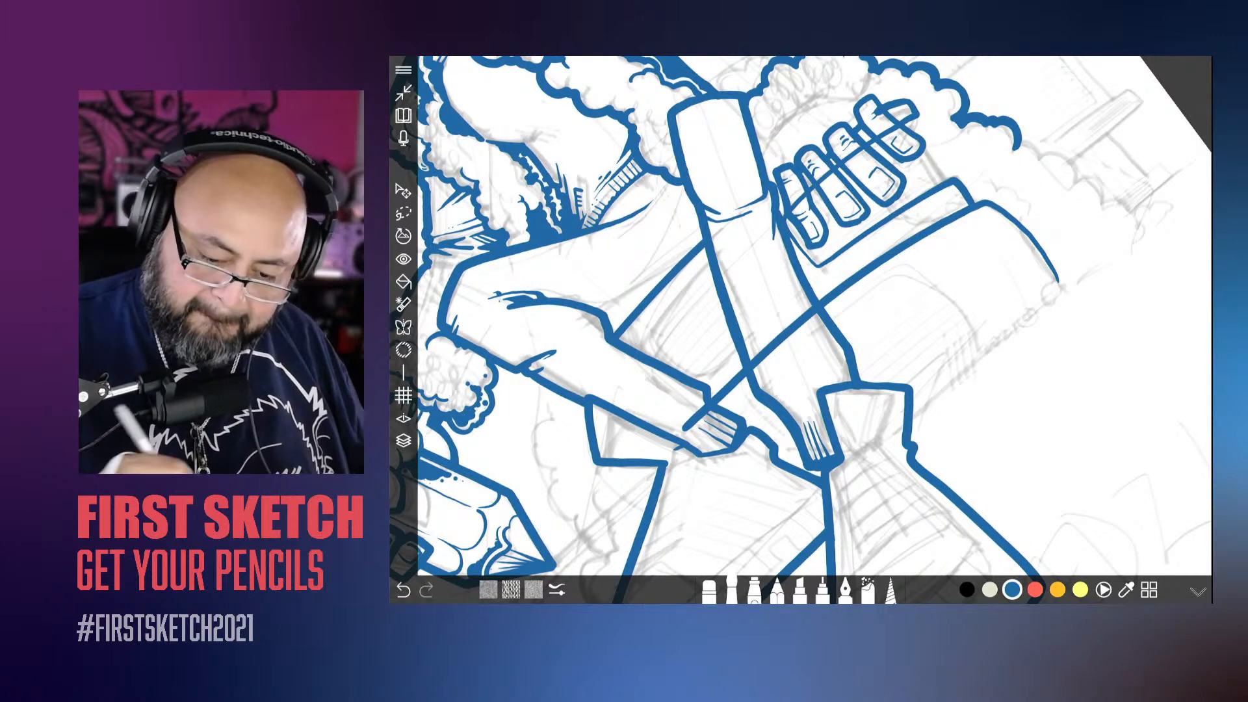
pyautogui.moveTo(920, 156); pyautogui.dragTo(943, 184)
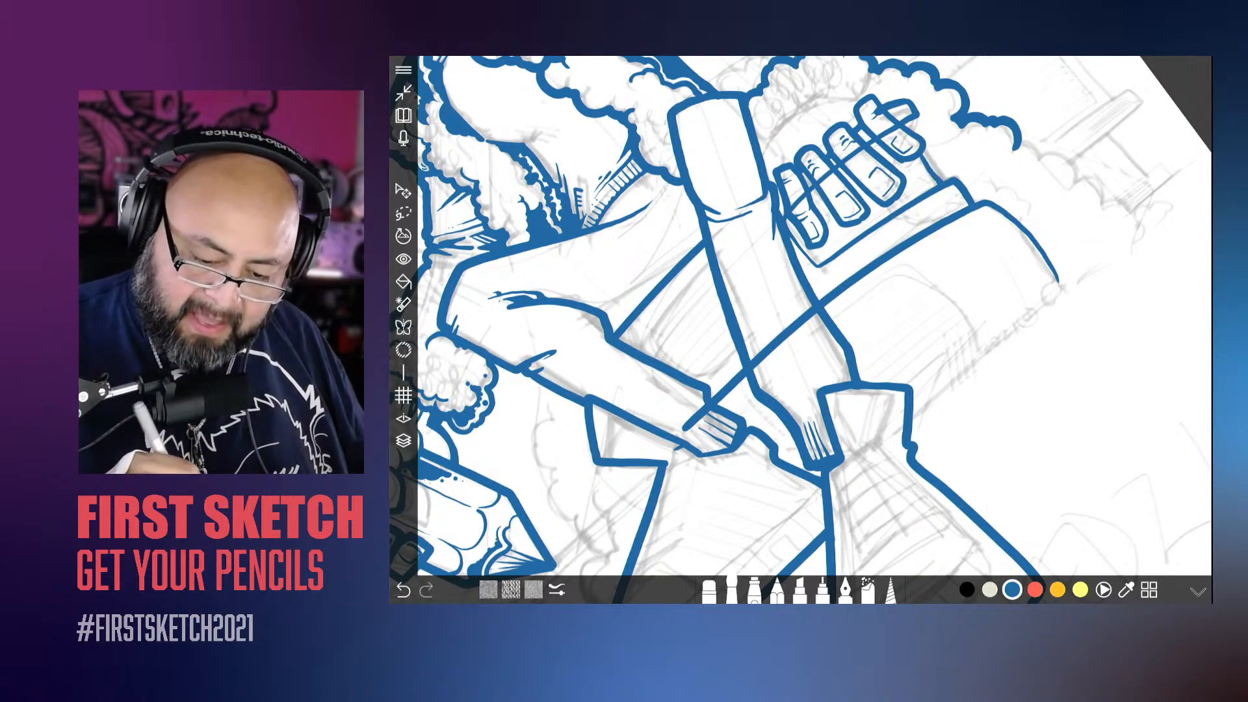
pyautogui.scroll(5, 815, 316)
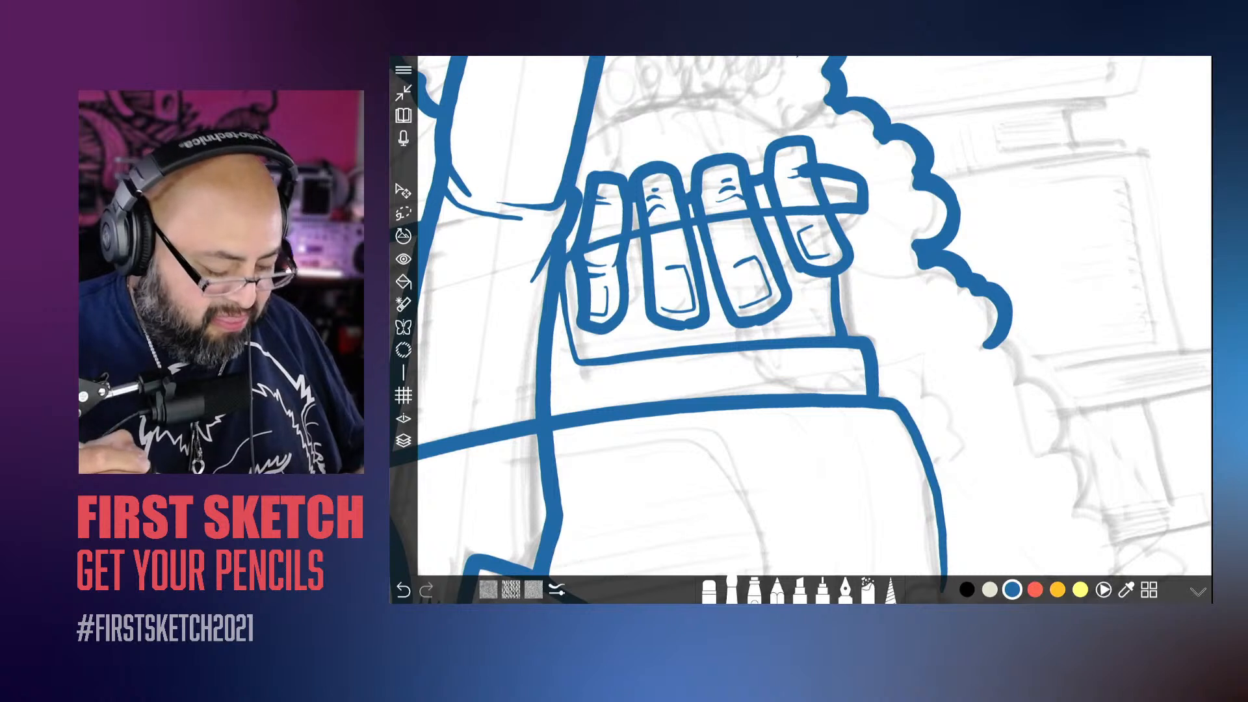
pyautogui.hotkey('ctrl', 'z')
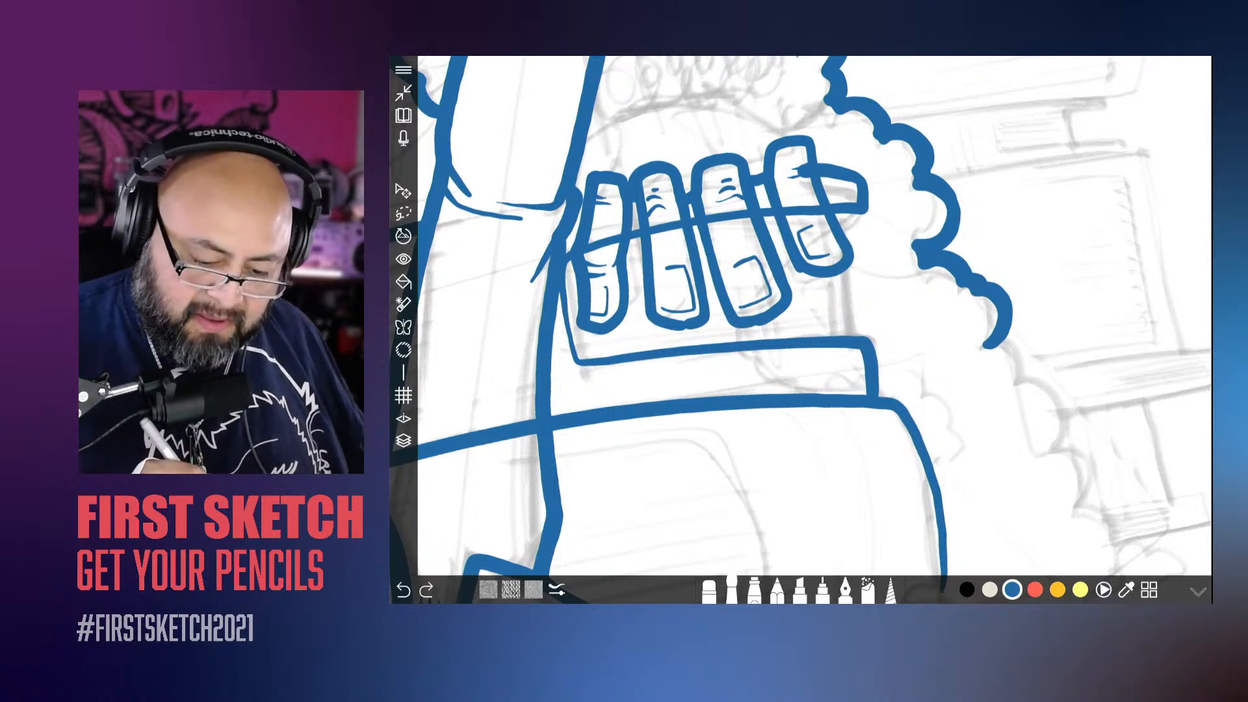
pyautogui.moveTo(821, 215); pyautogui.dragTo(845, 336)
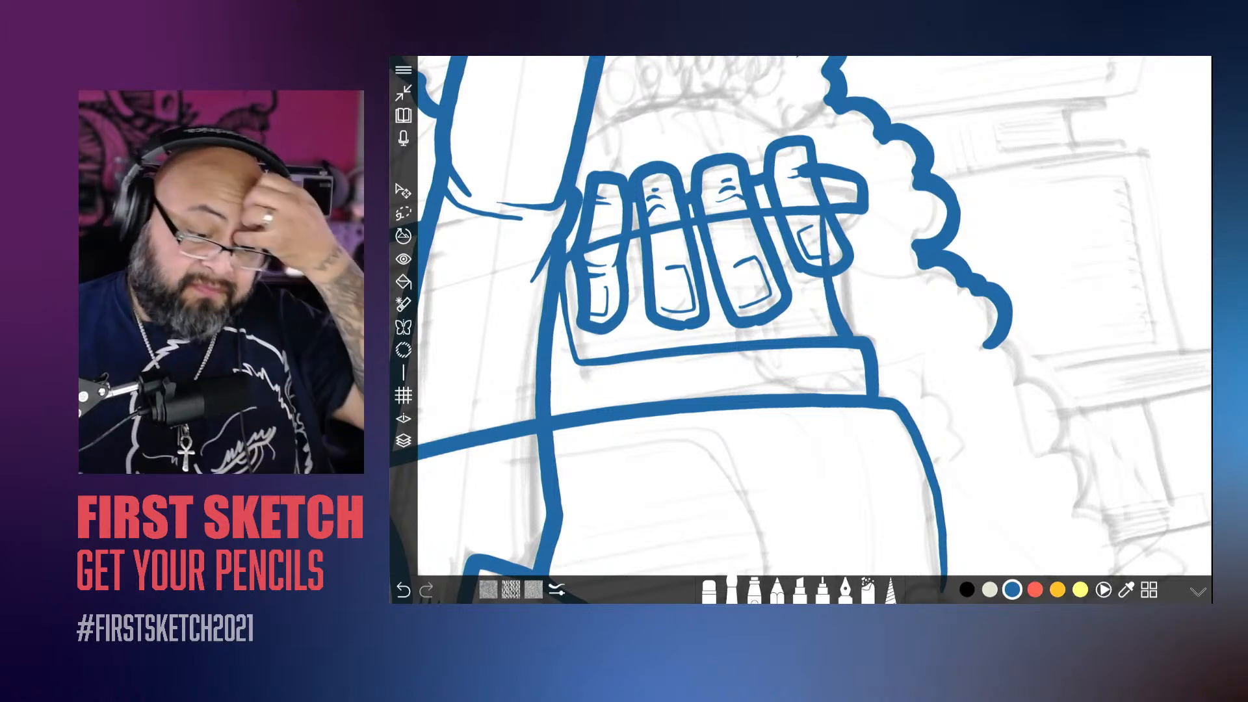
# Step: Erase the block's outline wherever it crosses the resting hand's fingers, keeping only the parts between and beside them
pyautogui.click(709, 591)
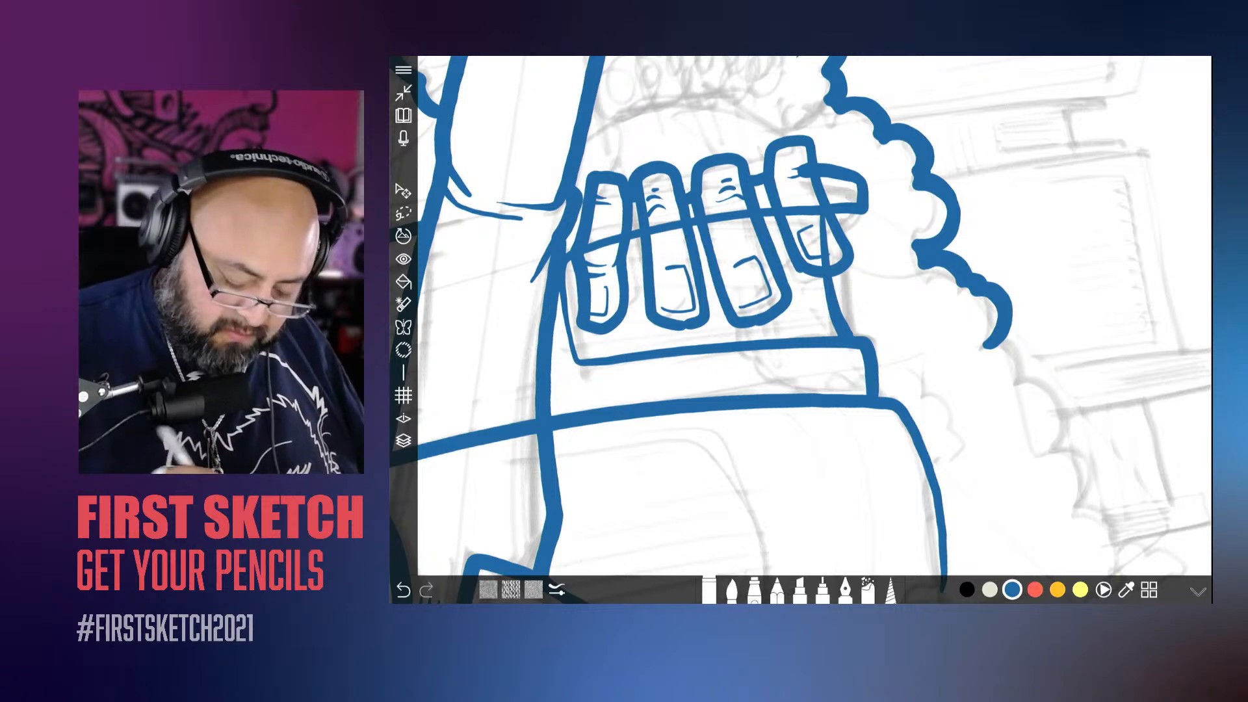
pyautogui.moveTo(825, 247)
pyautogui.mouseDown()
pyautogui.moveTo(825, 263)
pyautogui.moveTo(801, 169)
pyautogui.mouseUp()
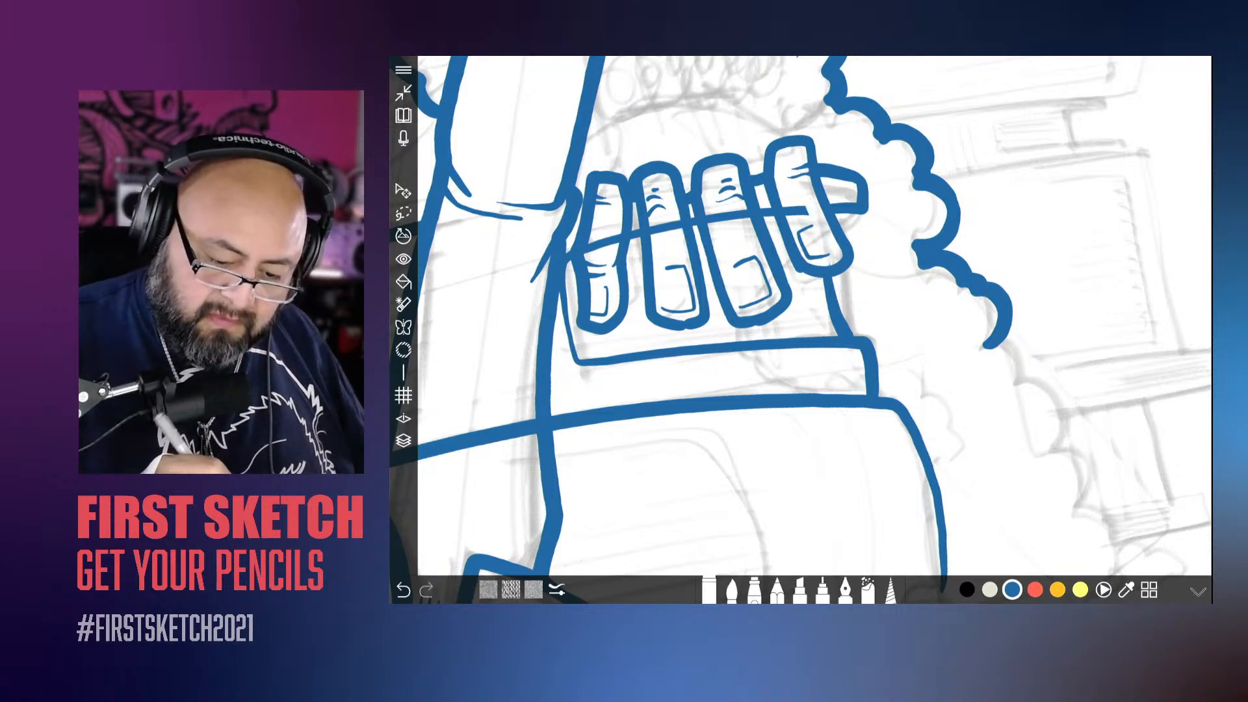
pyautogui.moveTo(808, 211); pyautogui.dragTo(784, 212)
pyautogui.moveTo(754, 322); pyautogui.dragTo(861, 354)
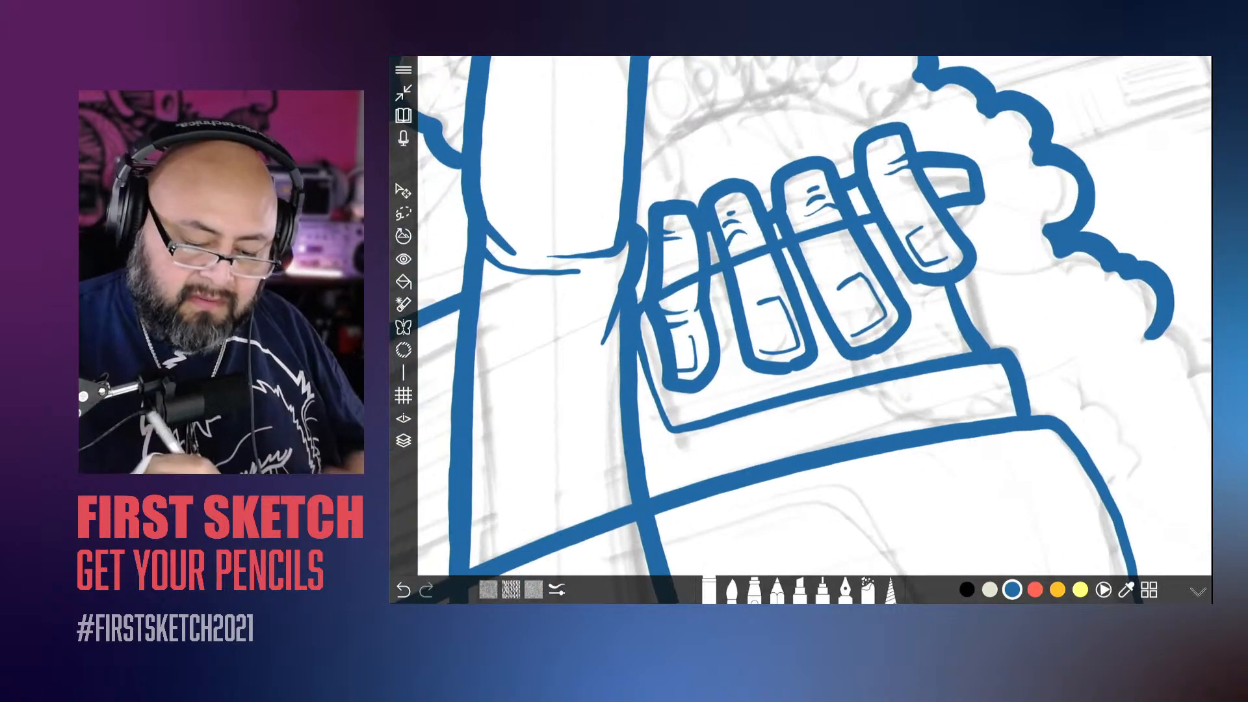
pyautogui.moveTo(847, 225); pyautogui.dragTo(661, 295)
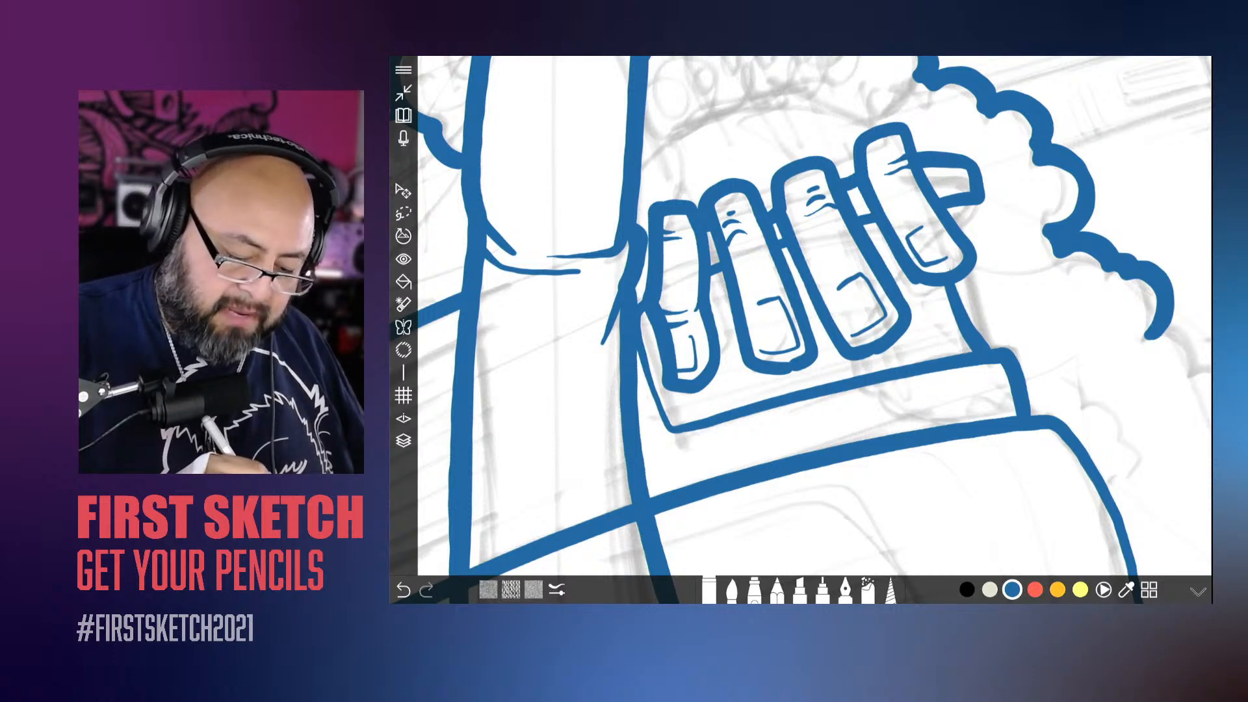
pyautogui.scroll(-5, 615, 352)
pyautogui.scroll(-3, 800, 326)
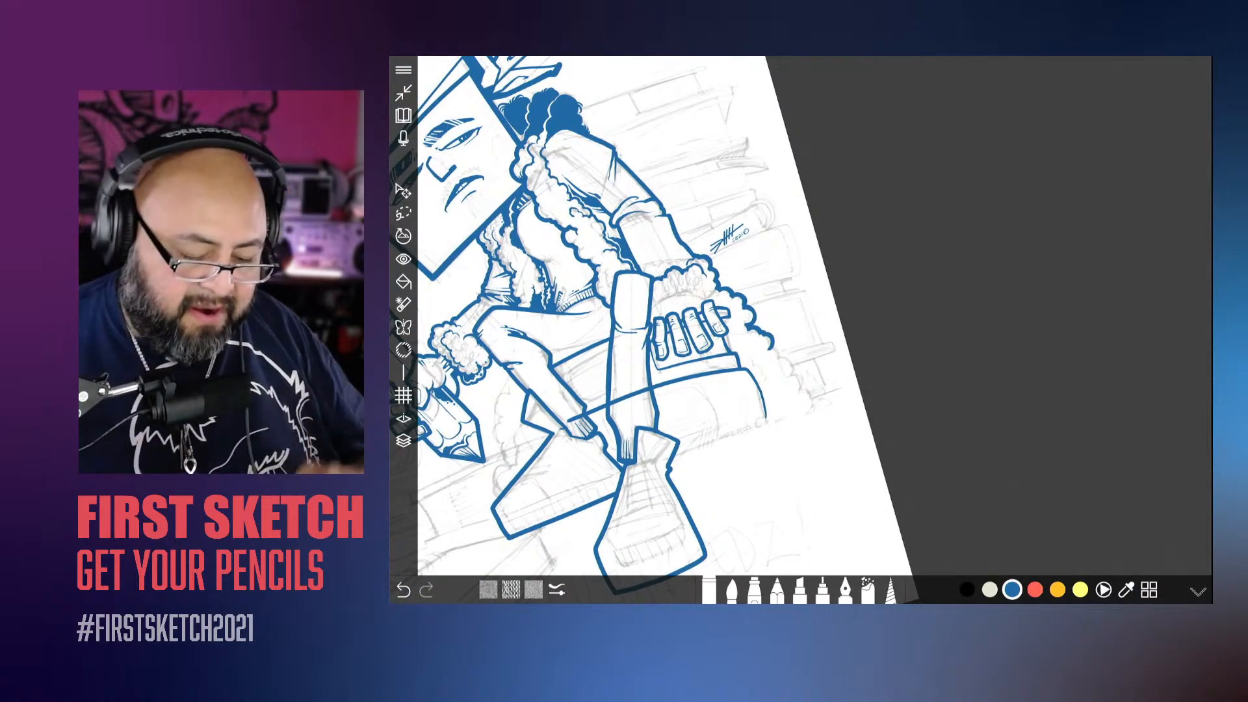
pyautogui.scroll(6, 799, 325)
pyautogui.scroll(2, 800, 326)
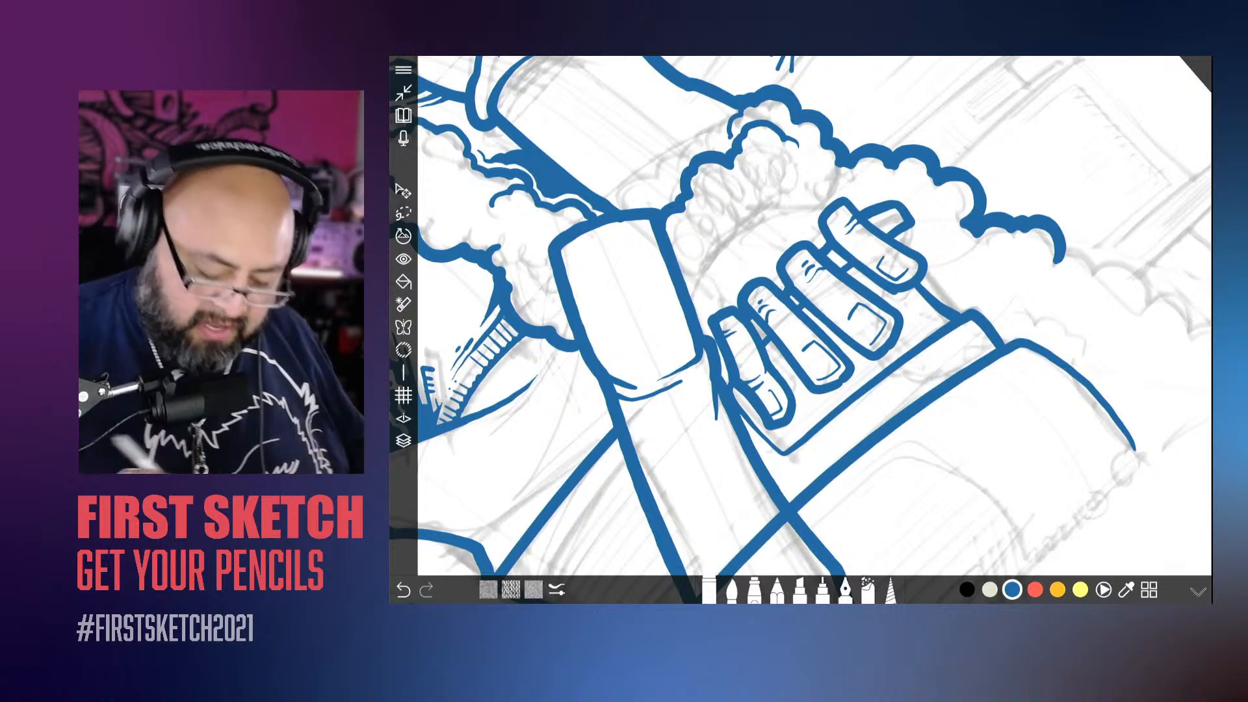
pyautogui.click(732, 588)
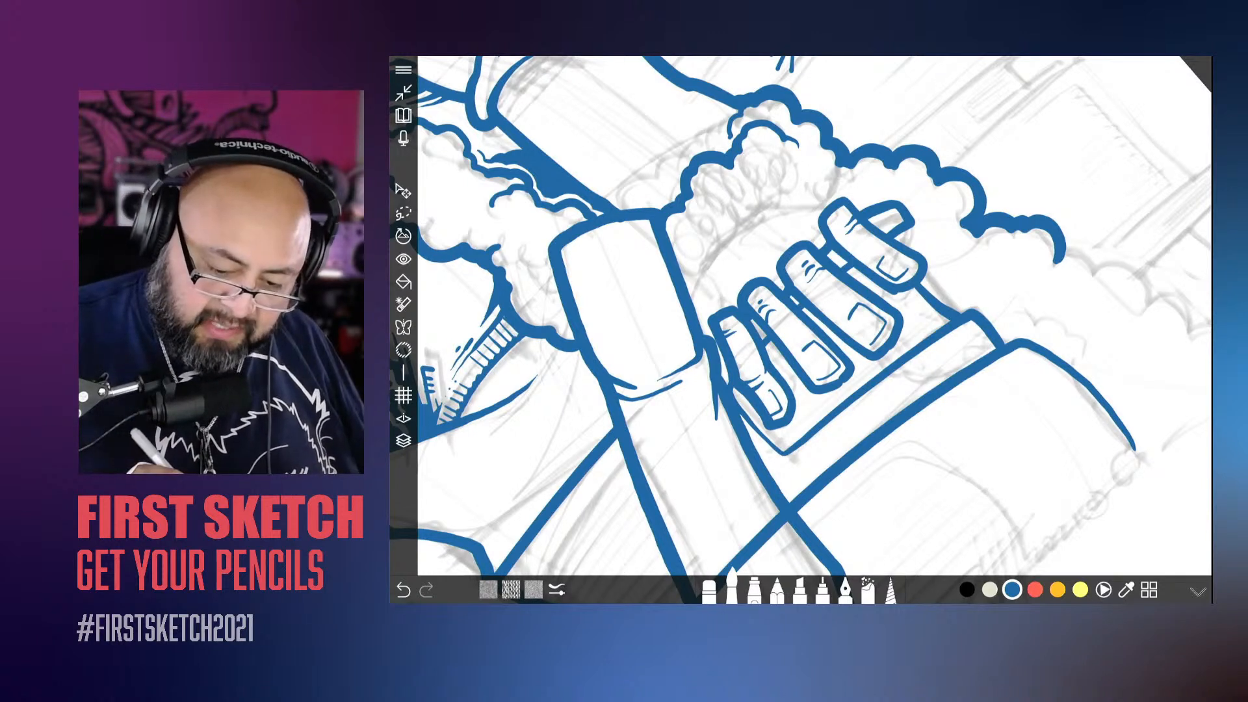
pyautogui.moveTo(851, 224)
pyautogui.mouseDown()
pyautogui.moveTo(731, 329)
pyautogui.moveTo(851, 225)
pyautogui.mouseUp()
# Step: Erase the seat's top edge line where it crosses the upright leg and the bent leg's hem
pyautogui.click(709, 590)
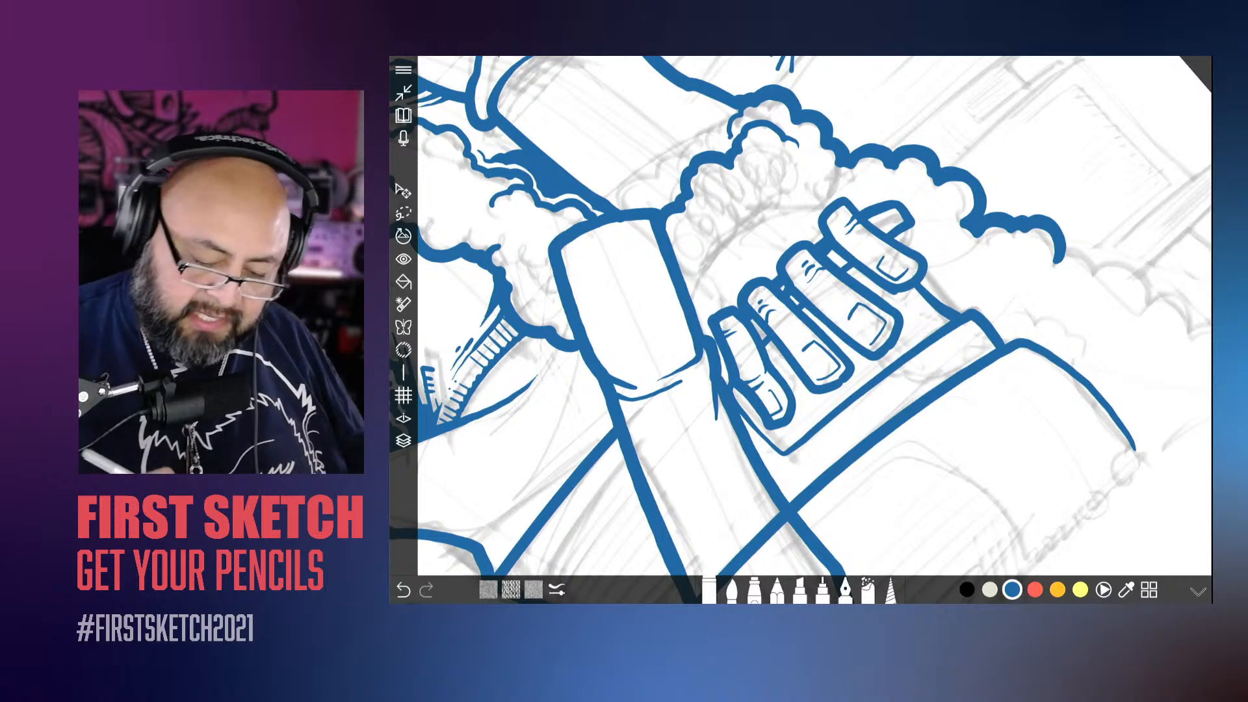
pyautogui.scroll(-5, 801, 315)
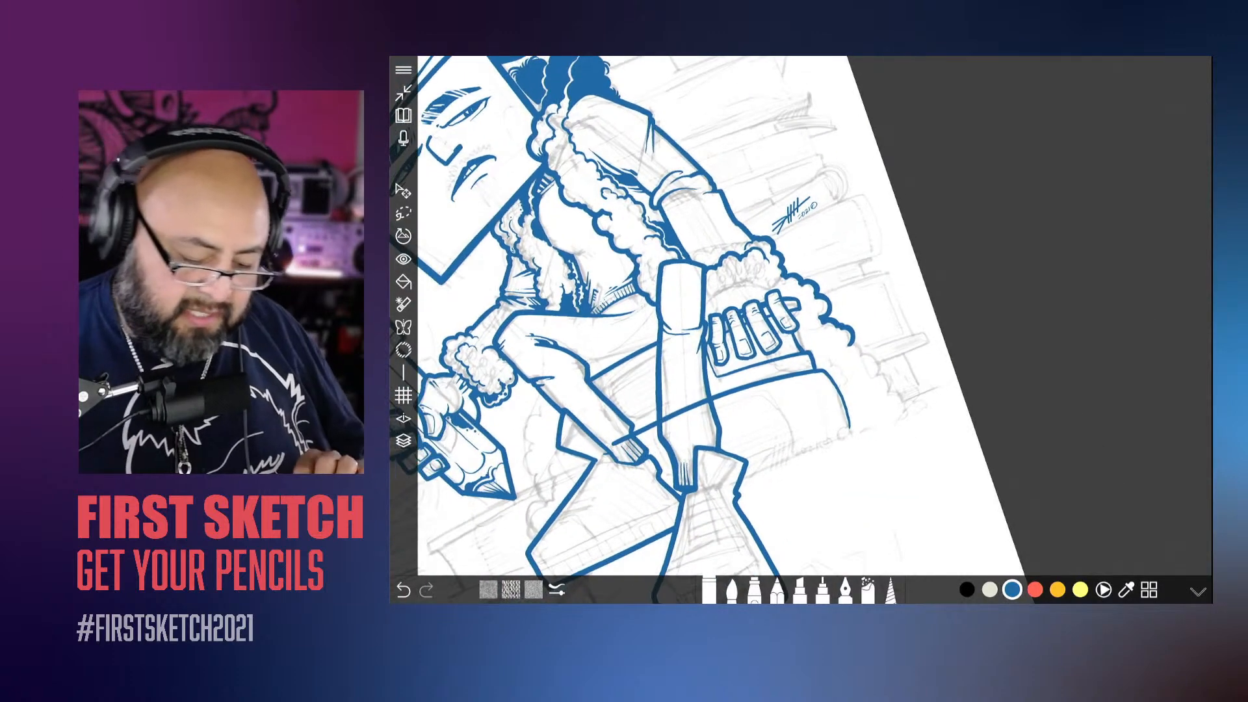
pyautogui.scroll(4, 800, 316)
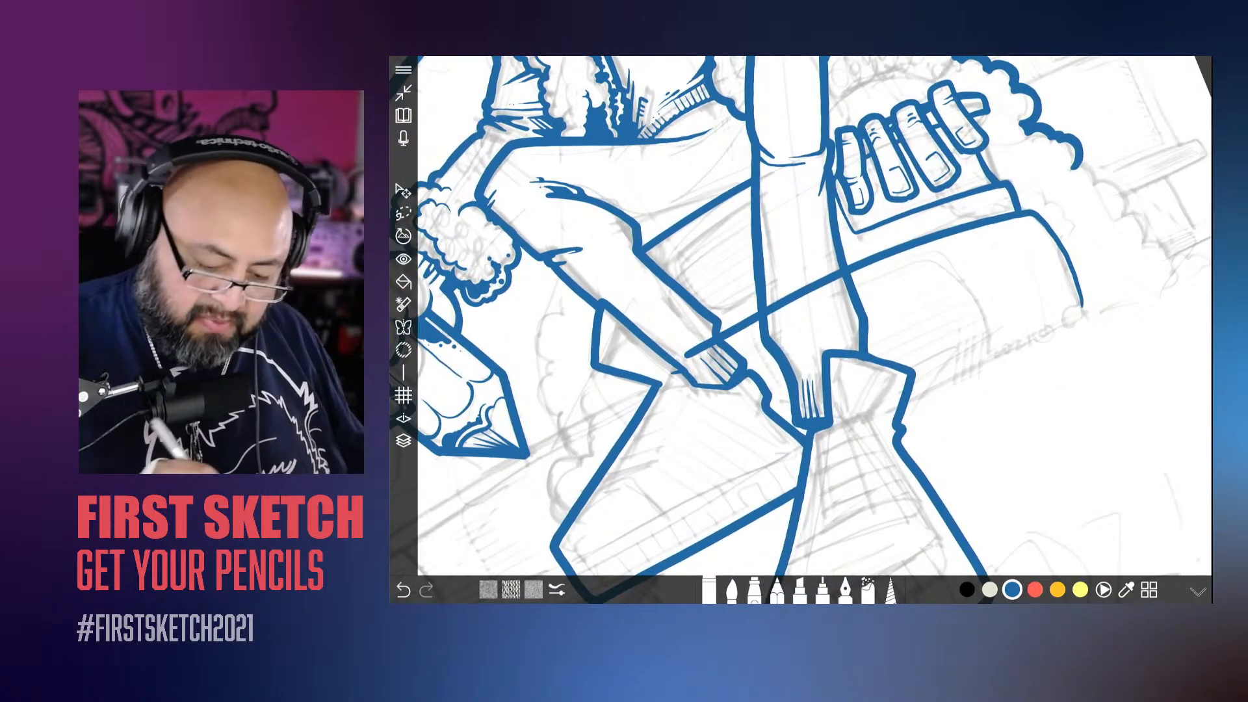
pyautogui.moveTo(767, 312); pyautogui.dragTo(840, 272)
pyautogui.moveTo(714, 339); pyautogui.dragTo(686, 356)
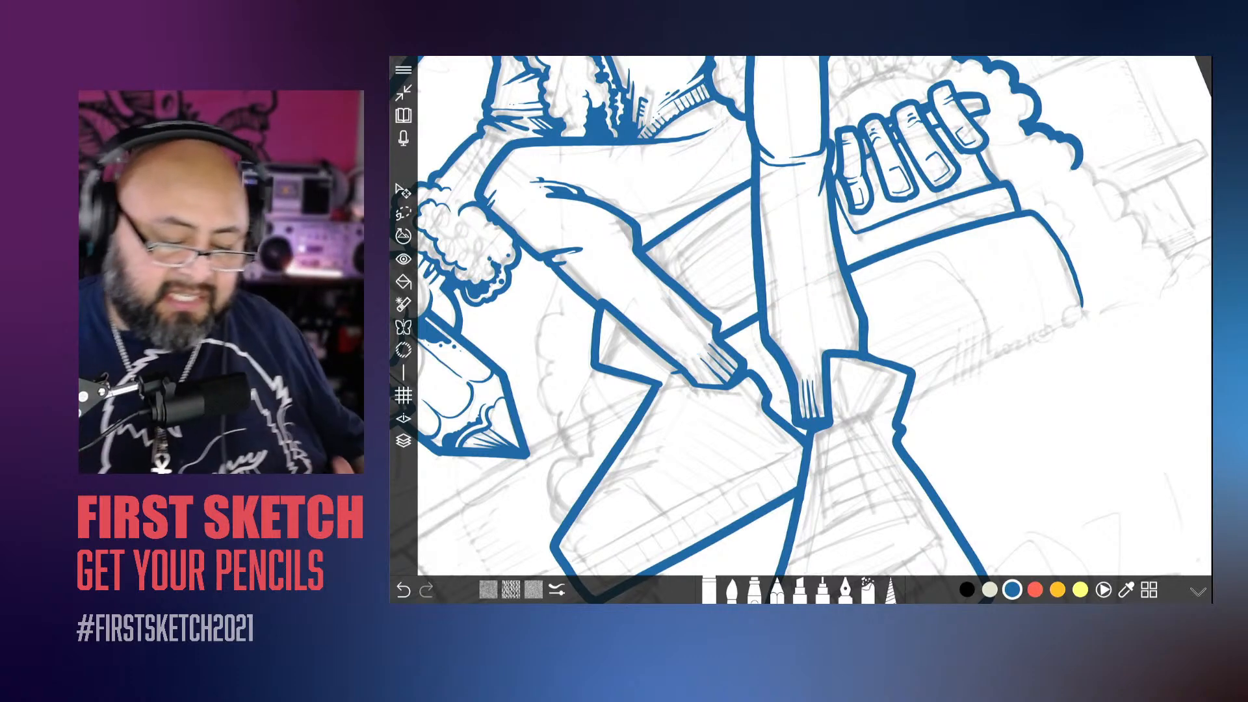
pyautogui.scroll(-5, 801, 330)
pyautogui.scroll(-2, 685, 329)
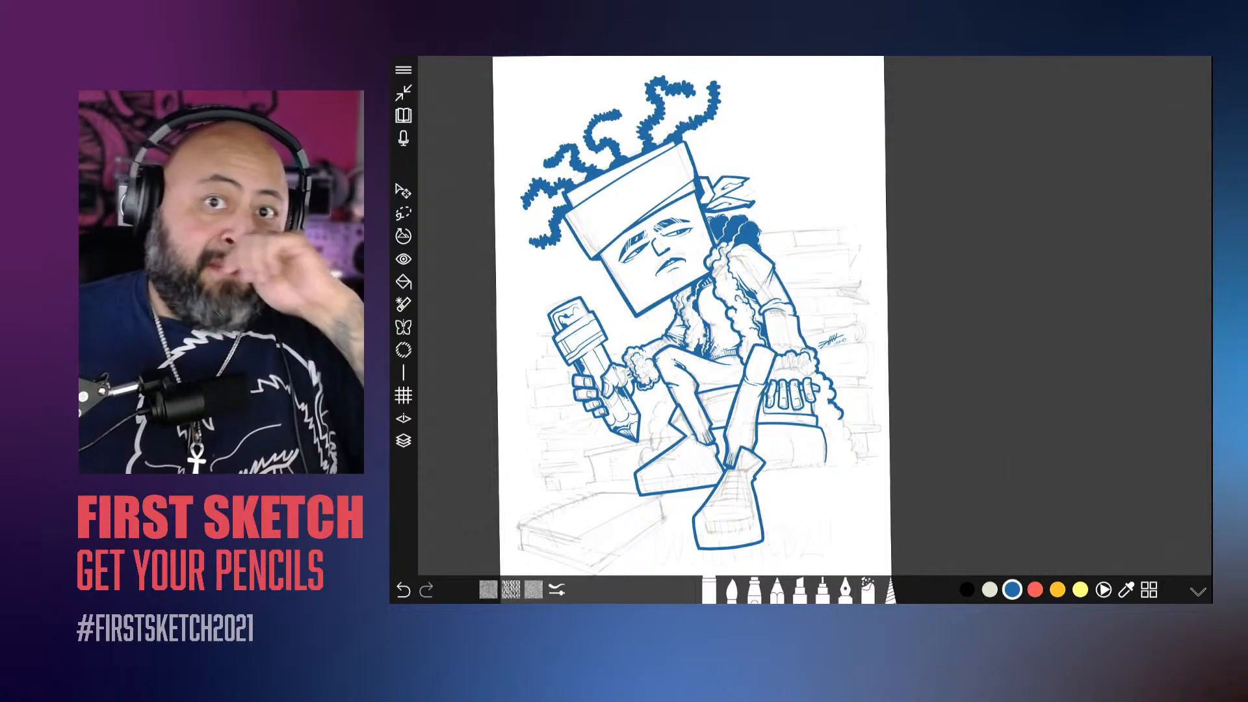
# Step: Check the layer list and leave the full-screen view
pyautogui.click(404, 440)
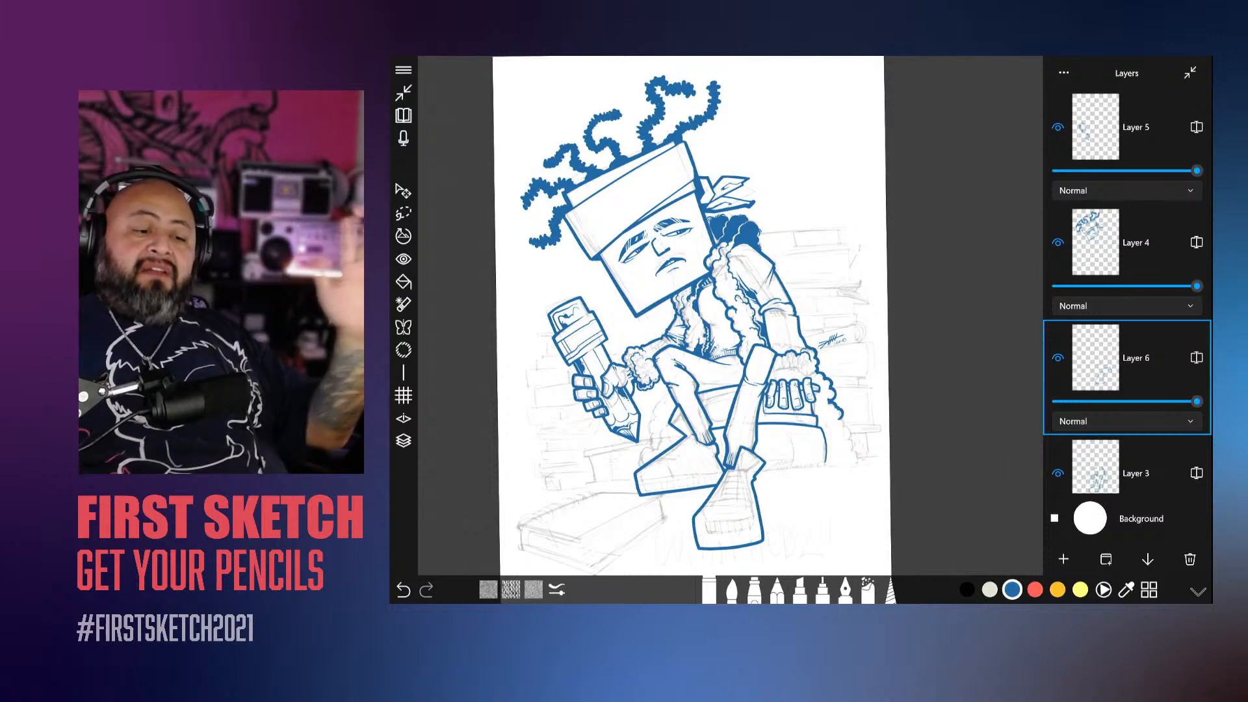
pyautogui.click(404, 441)
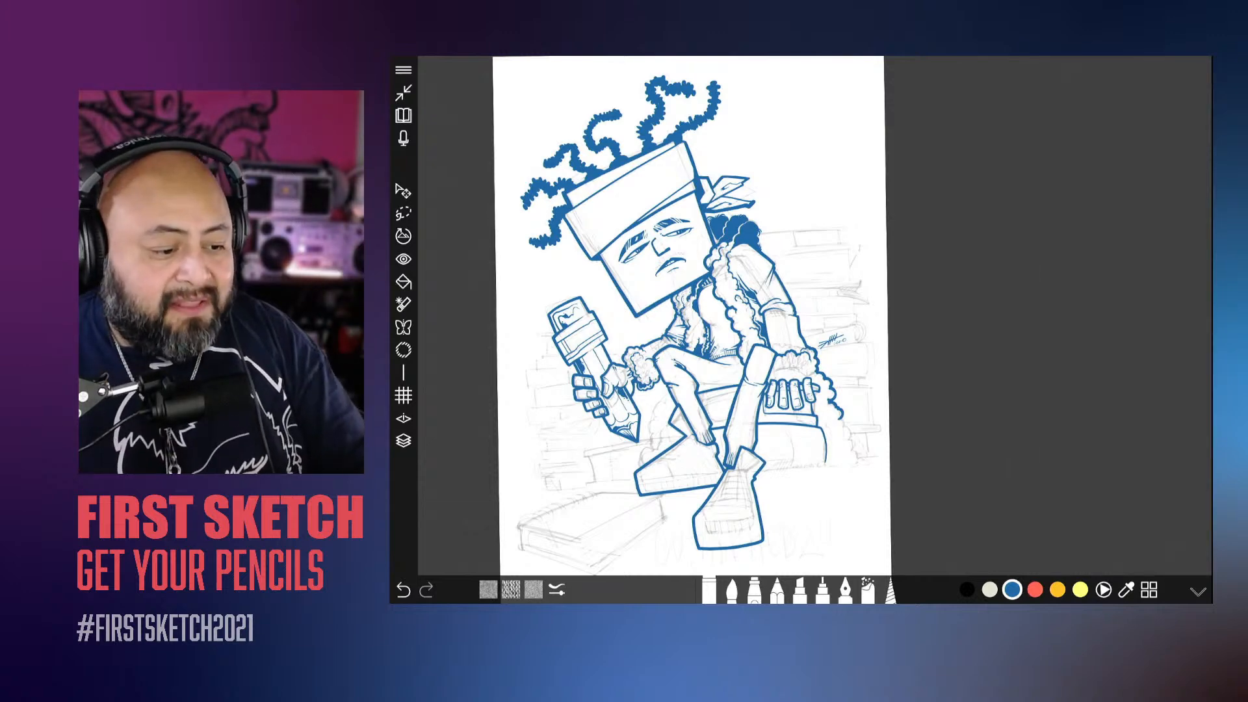
pyautogui.click(403, 93)
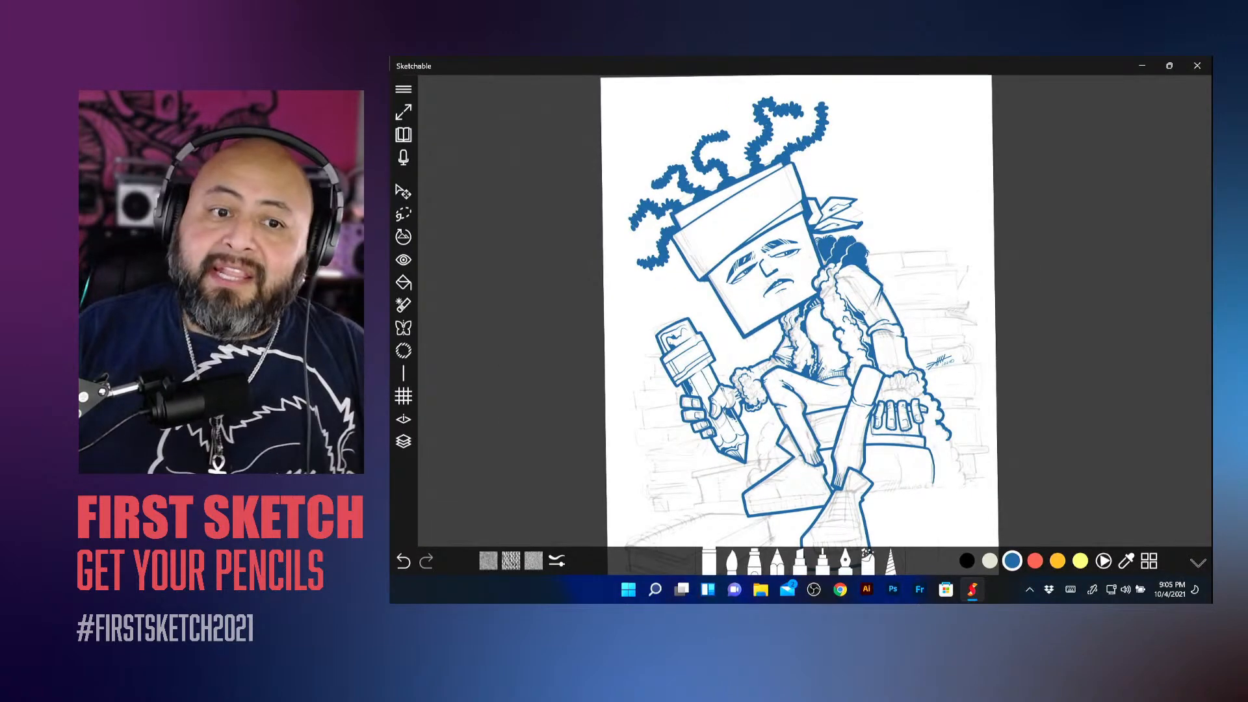
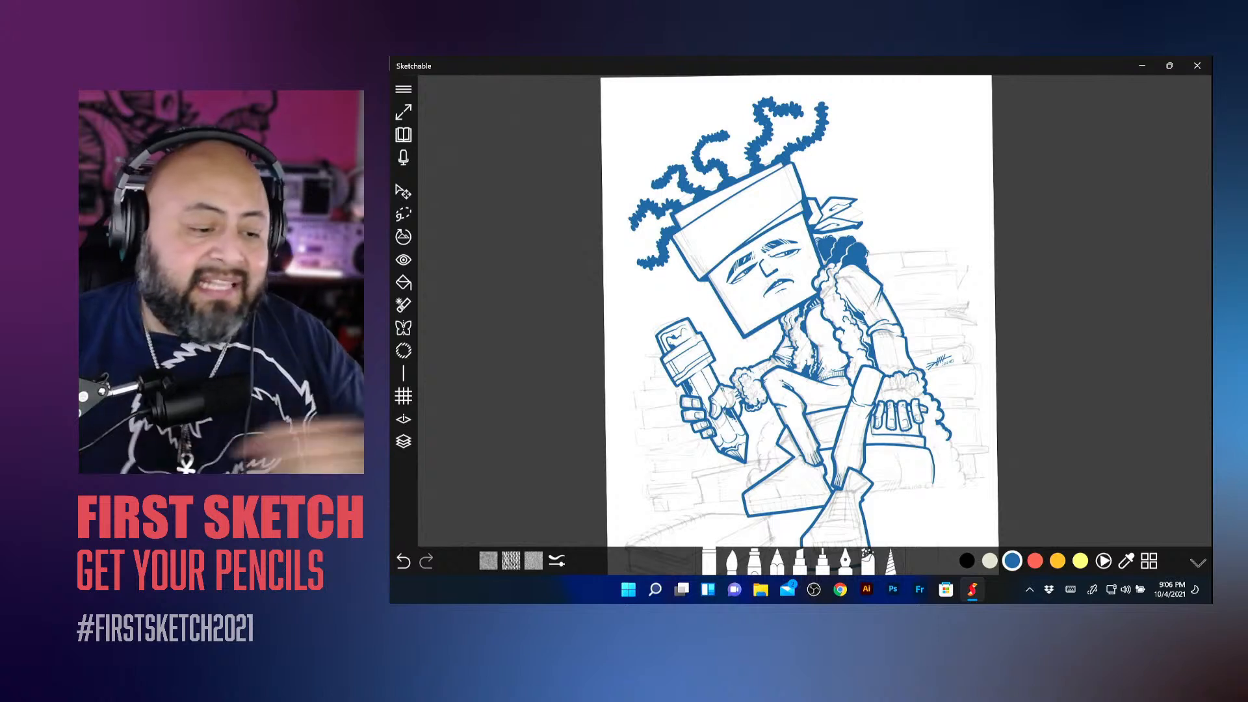
# Step: Save the drawing and return to the sketchbook's page overview
pyautogui.click(403, 89)
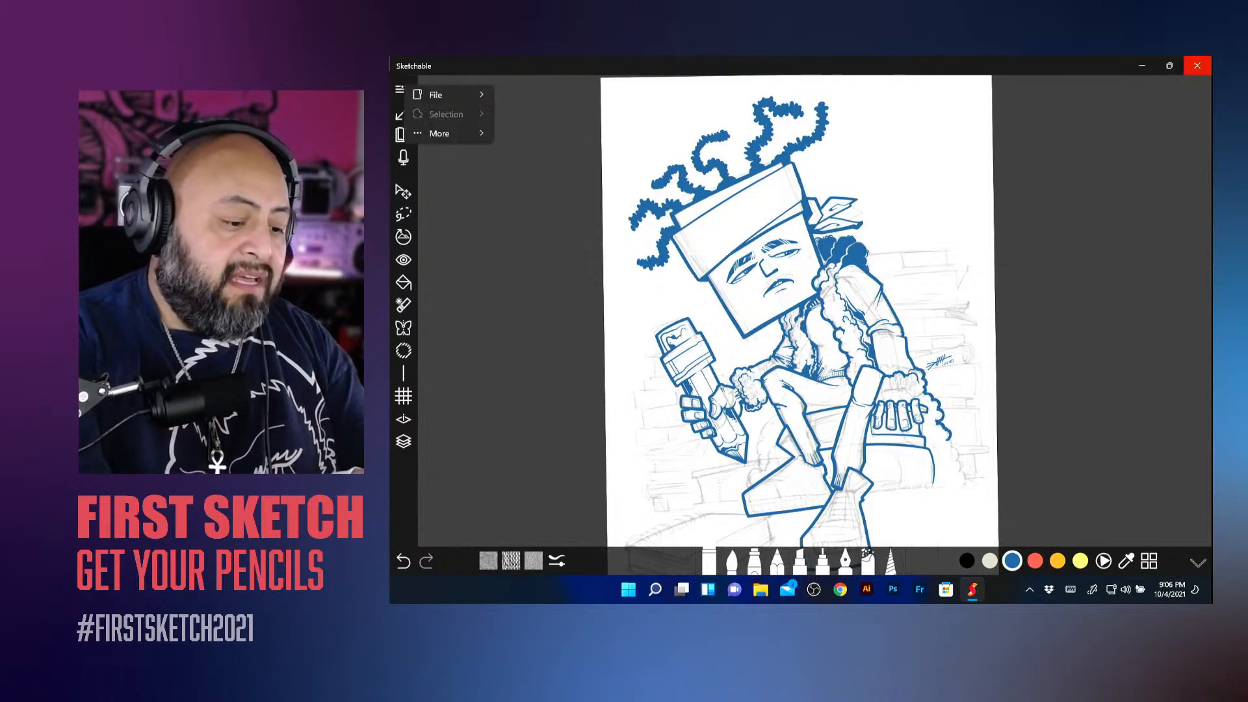
pyautogui.moveTo(473, 154)
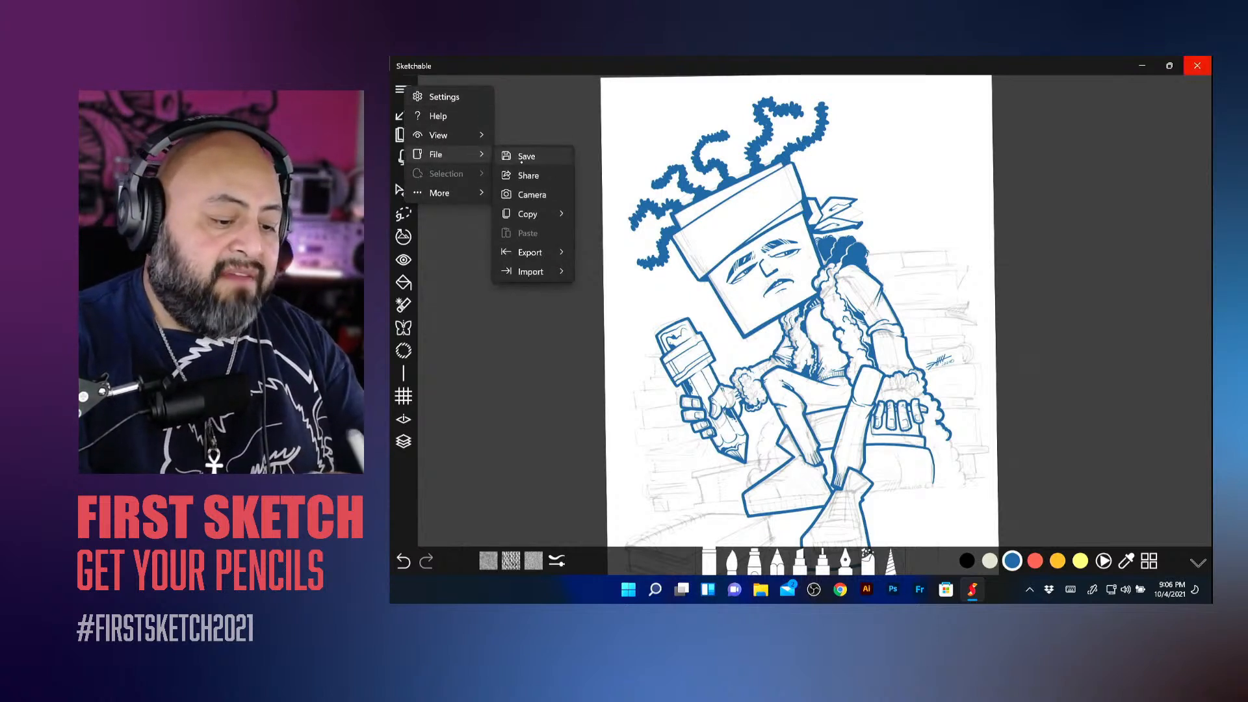
pyautogui.click(526, 156)
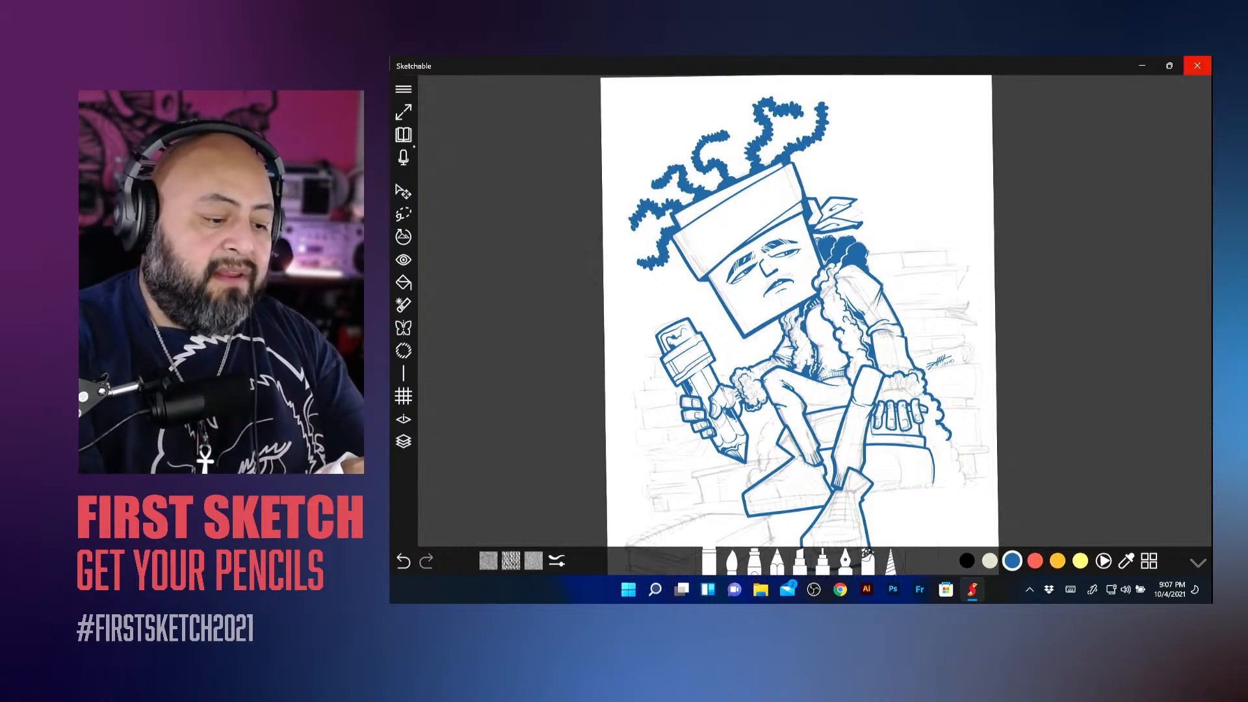
pyautogui.click(403, 136)
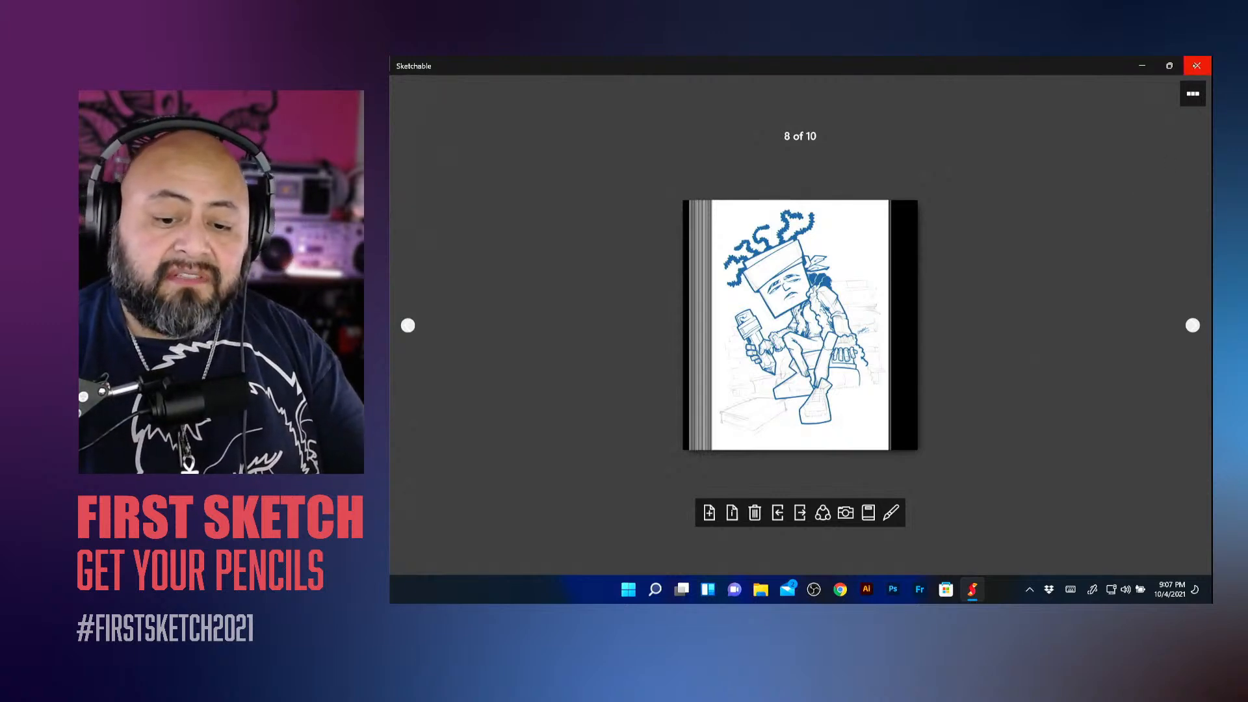
# Step: Close the drawing app, declining the save prompt, and restart it with the drawing's page open
pyautogui.click(1197, 66)
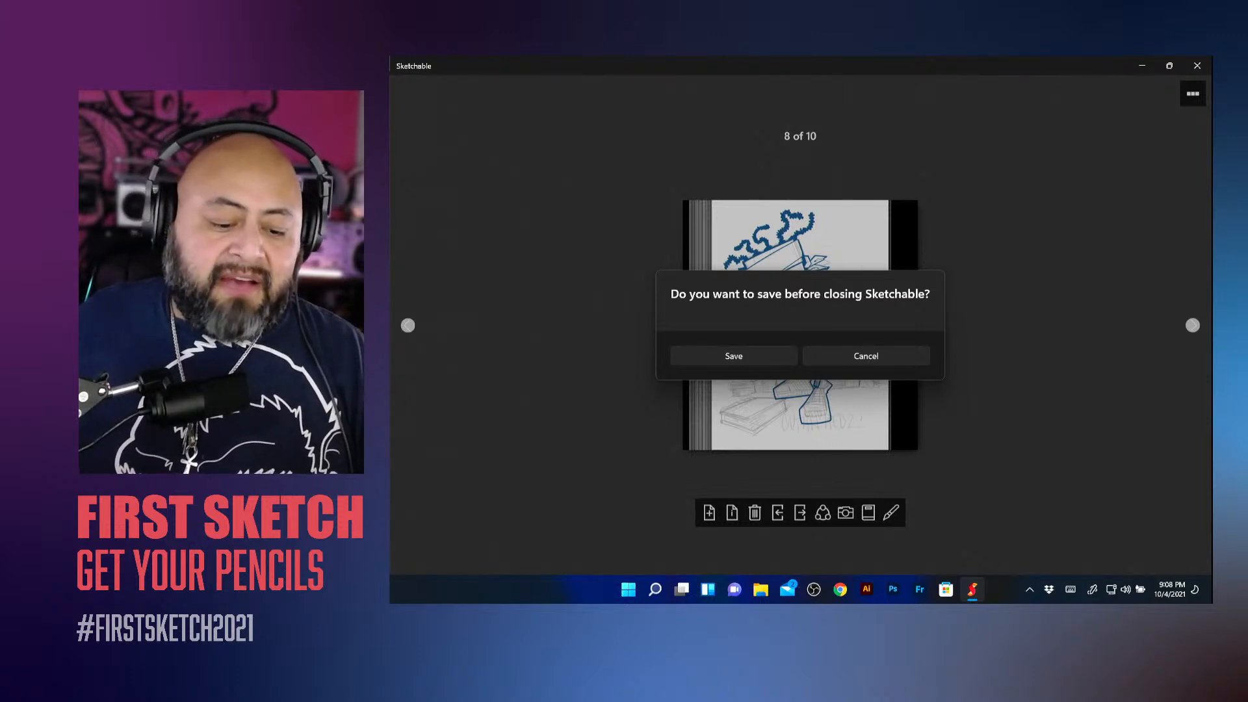
pyautogui.click(866, 356)
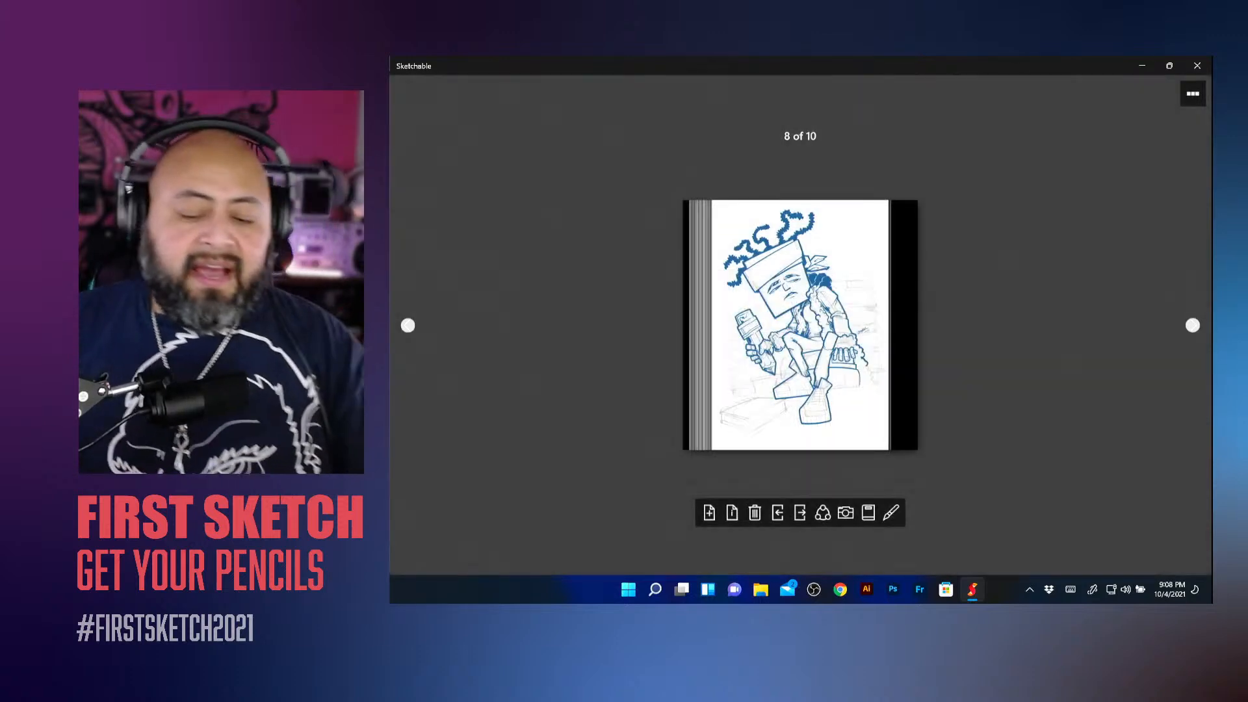
pyautogui.click(801, 325)
pyautogui.hotkey('alt', 'F4')
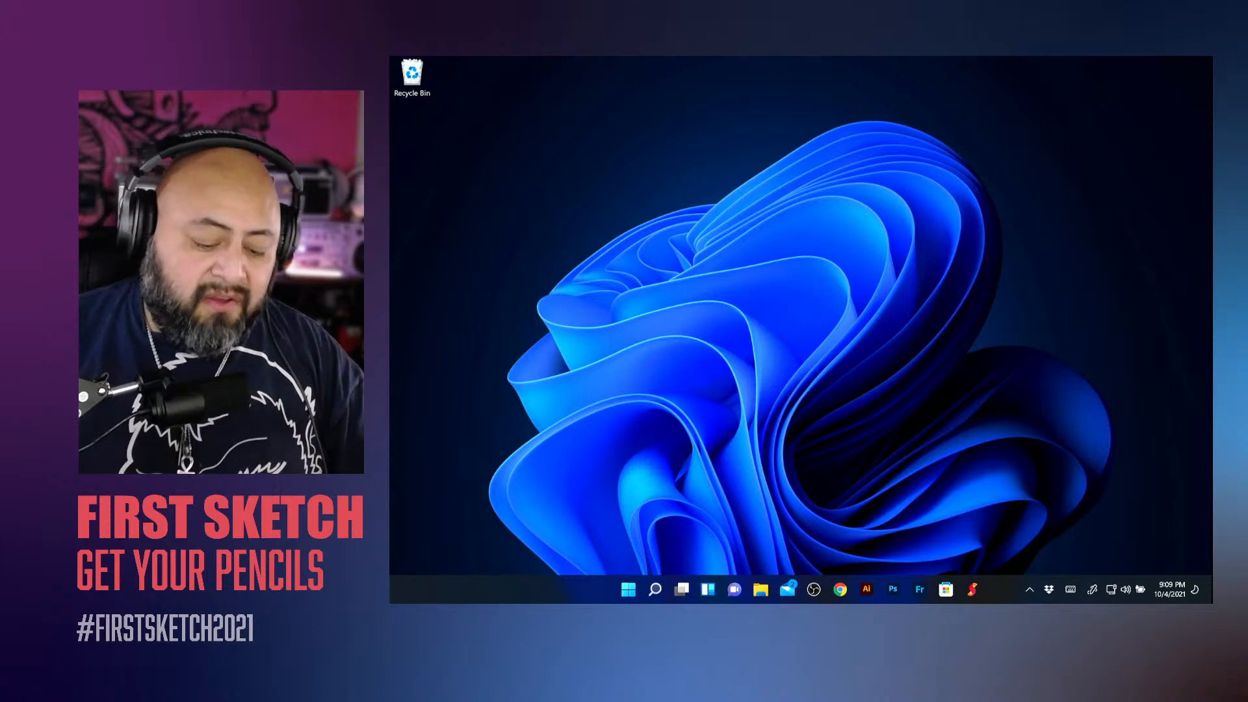
pyautogui.click(973, 589)
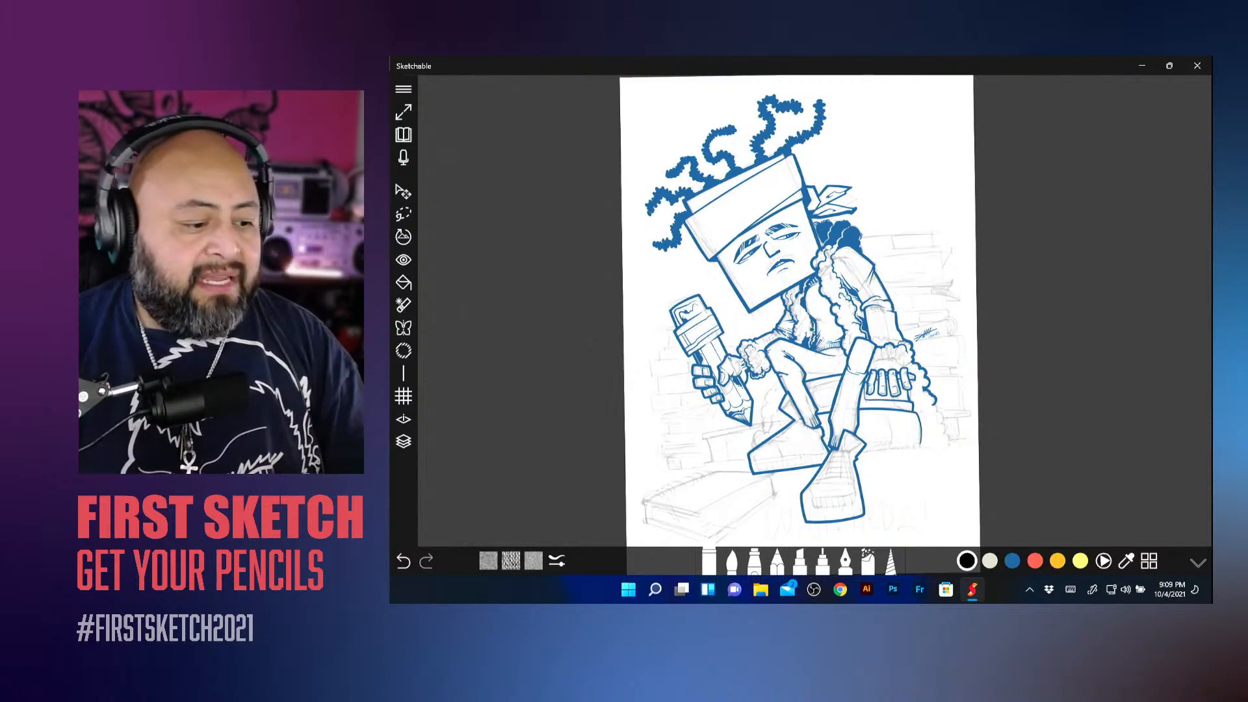
# Step: Switch to the full-screen view and check which layer is active in the layer list
pyautogui.click(403, 112)
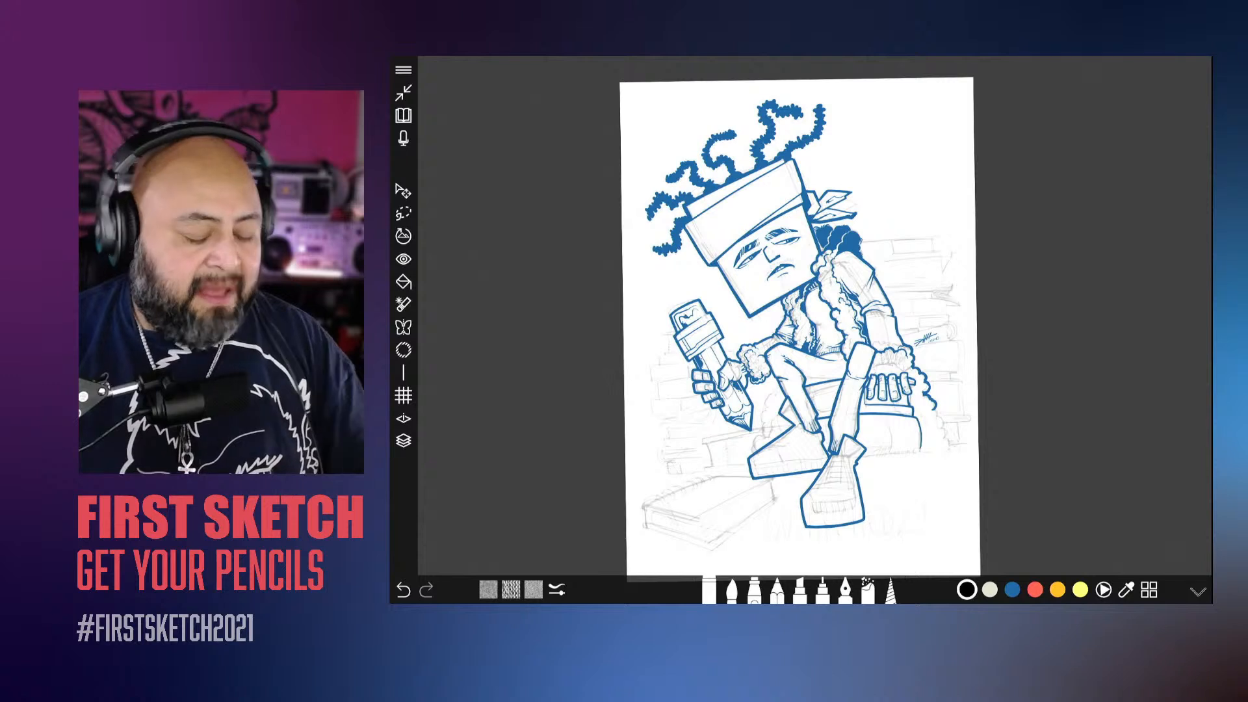
pyautogui.click(403, 440)
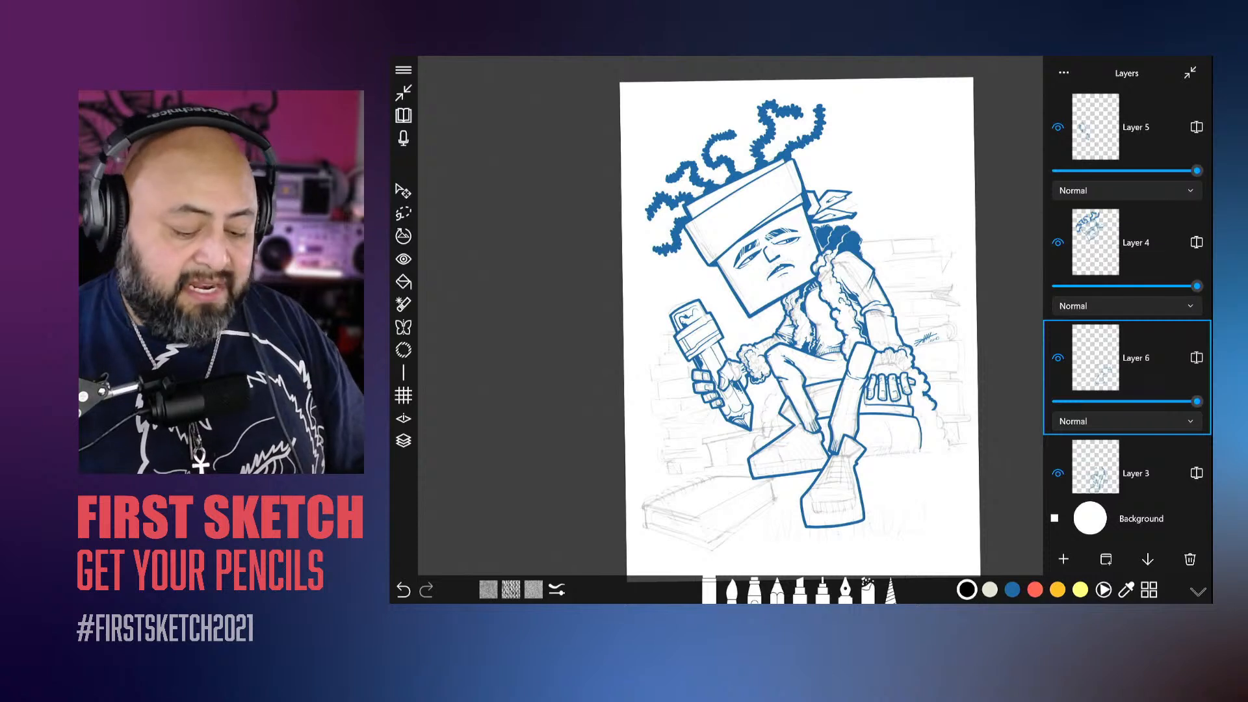
pyautogui.press('l')
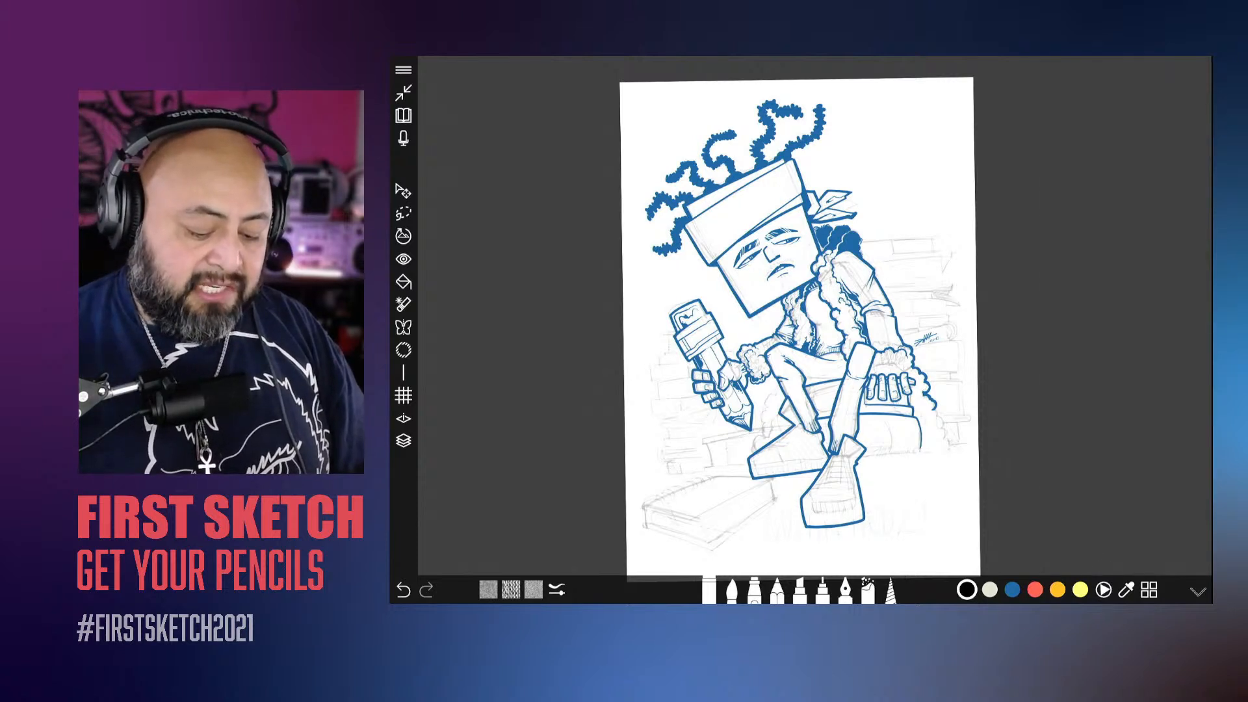
# Step: Select the Edgy Pencil, move its quick controls beside the character and bring the shoes and book sketch into close view
pyautogui.click(778, 591)
pyautogui.click(778, 591)
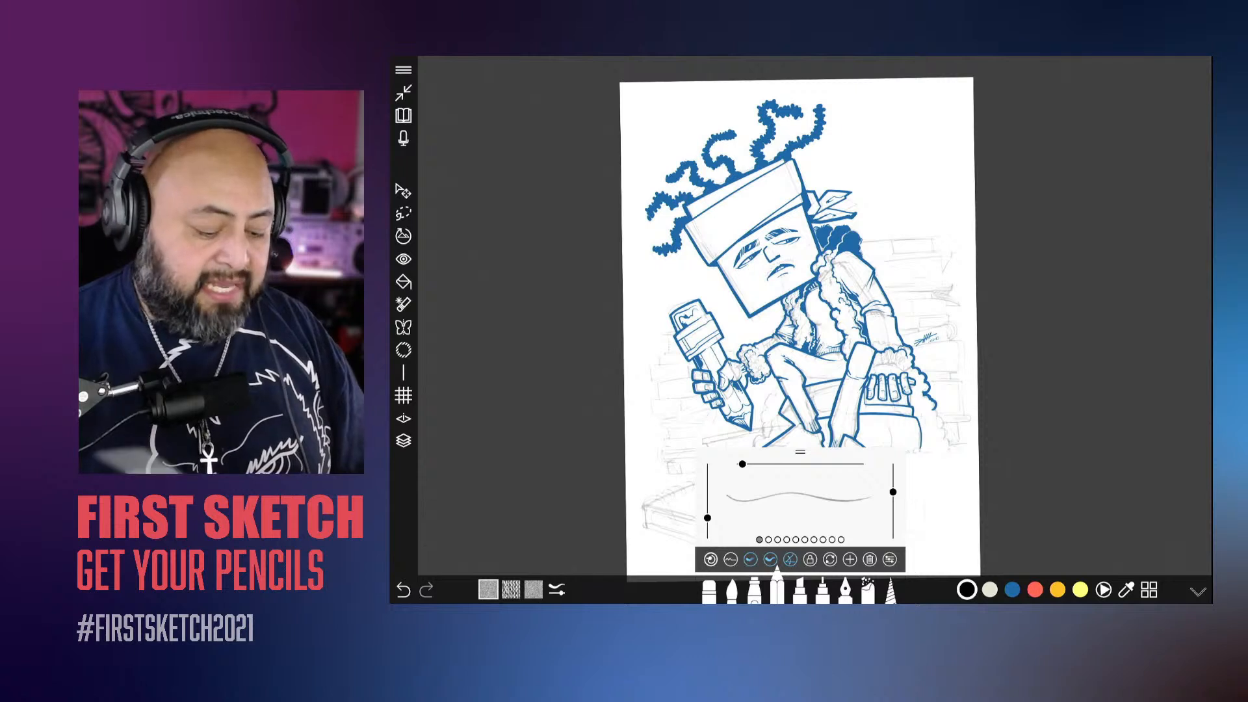
pyautogui.moveTo(800, 451)
pyautogui.mouseDown()
pyautogui.moveTo(661, 379)
pyautogui.moveTo(591, 369)
pyautogui.mouseUp()
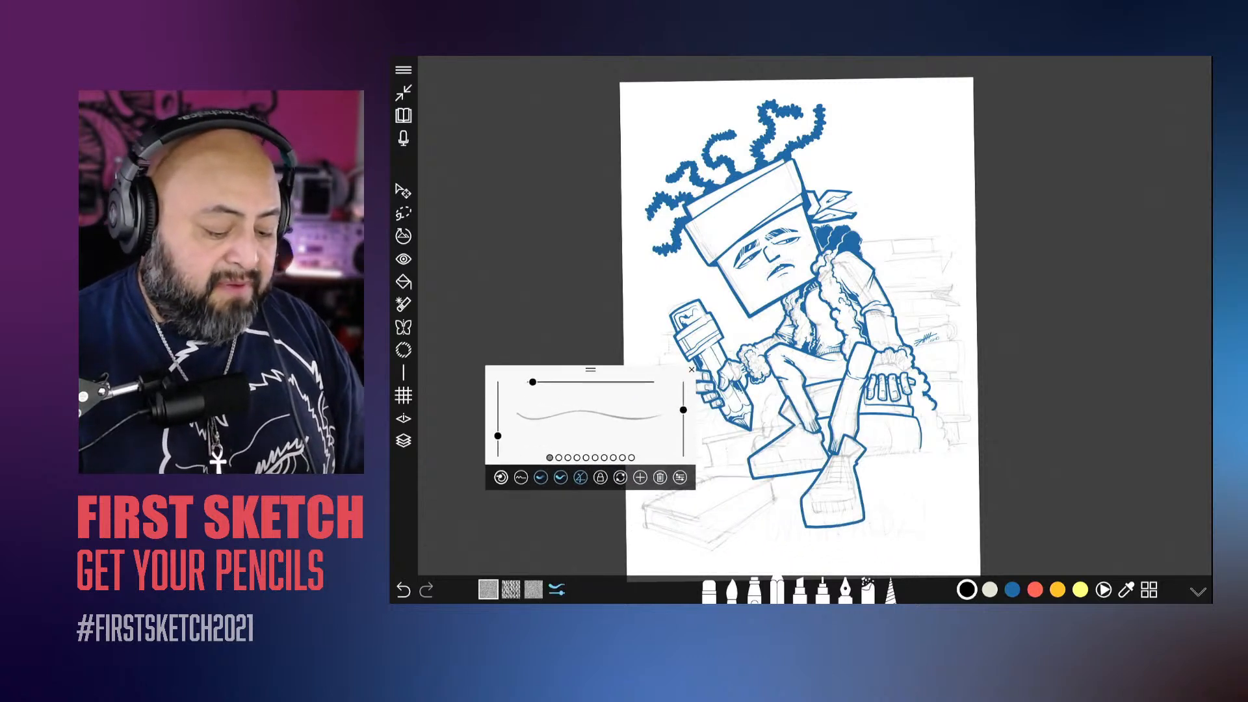
pyautogui.scroll(6, 839, 520)
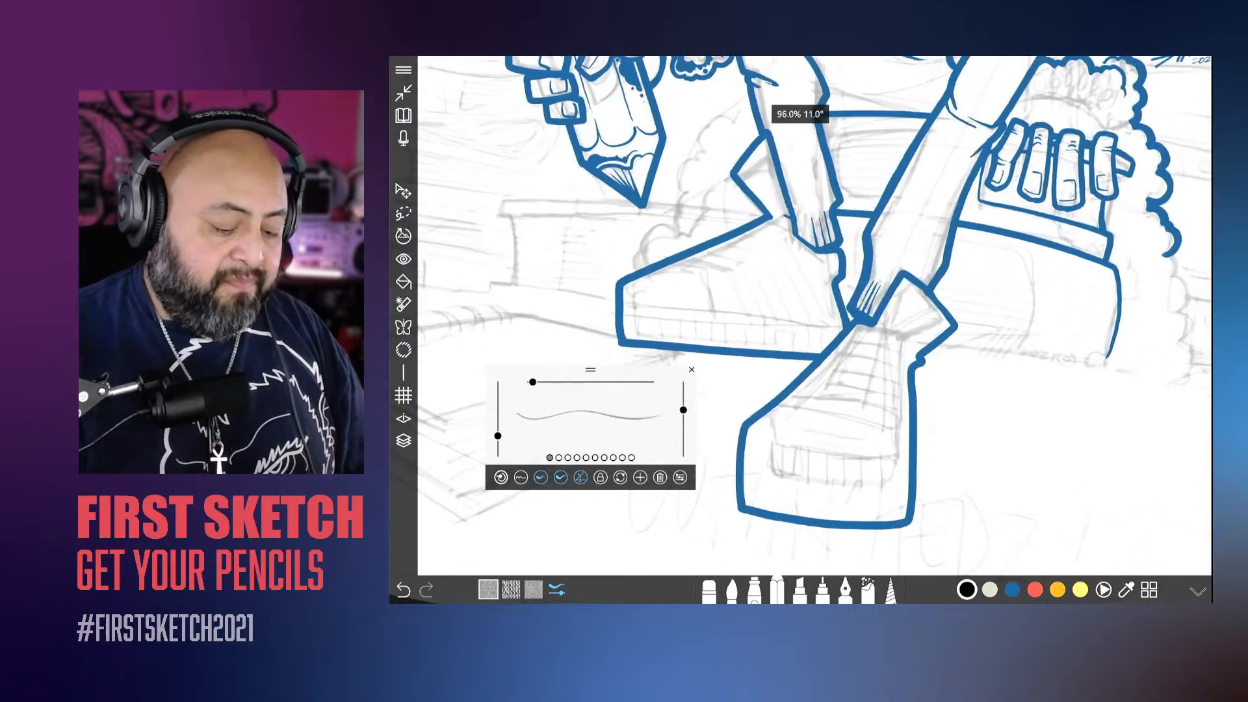
pyautogui.moveTo(569, 384)
pyautogui.mouseDown()
pyautogui.moveTo(692, 284)
pyautogui.moveTo(702, 306)
pyautogui.moveTo(683, 323)
pyautogui.mouseUp()
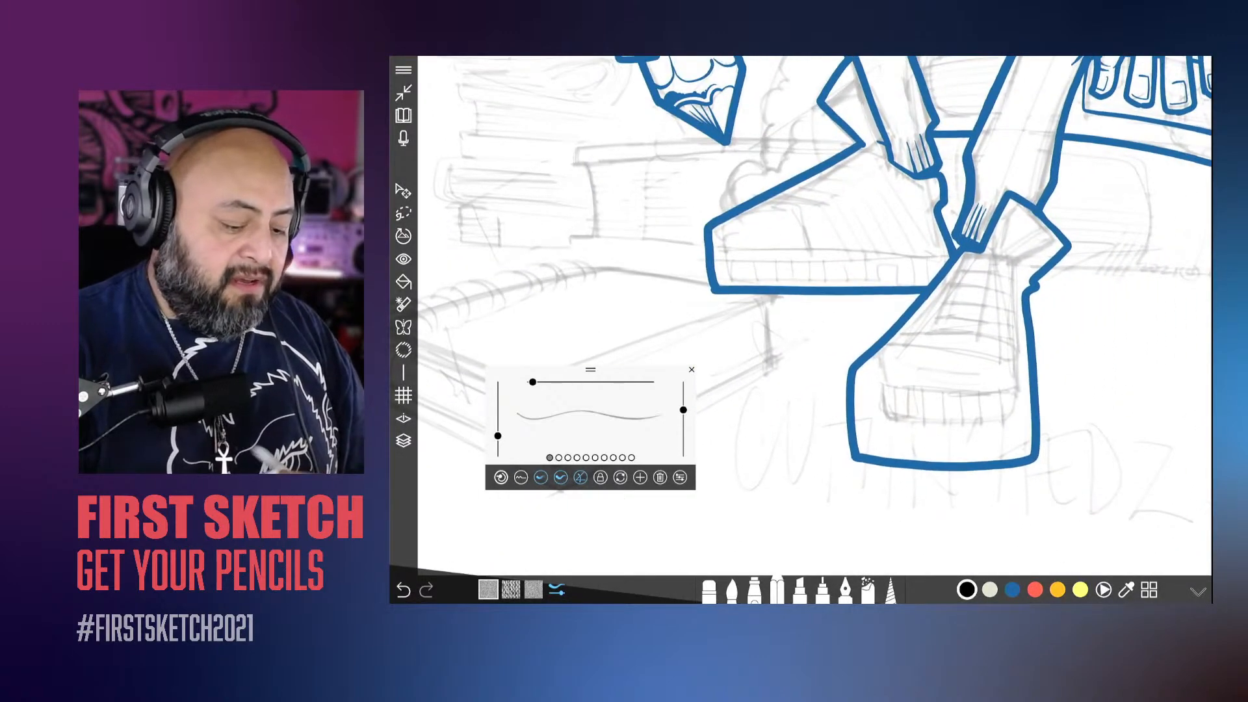
# Step: Raise the pencil's flow to 100 and draw a short slanted test stroke and a long downward arrow over the book sketch
pyautogui.moveTo(498, 436); pyautogui.dragTo(498, 383)
pyautogui.moveTo(650, 296)
pyautogui.mouseDown()
pyautogui.moveTo(616, 359)
pyautogui.moveTo(923, 233)
pyautogui.mouseUp()
pyautogui.moveTo(602, 273)
pyautogui.mouseDown()
pyautogui.moveTo(559, 524)
pyautogui.moveTo(540, 499)
pyautogui.moveTo(565, 551)
pyautogui.moveTo(535, 521)
pyautogui.mouseUp()
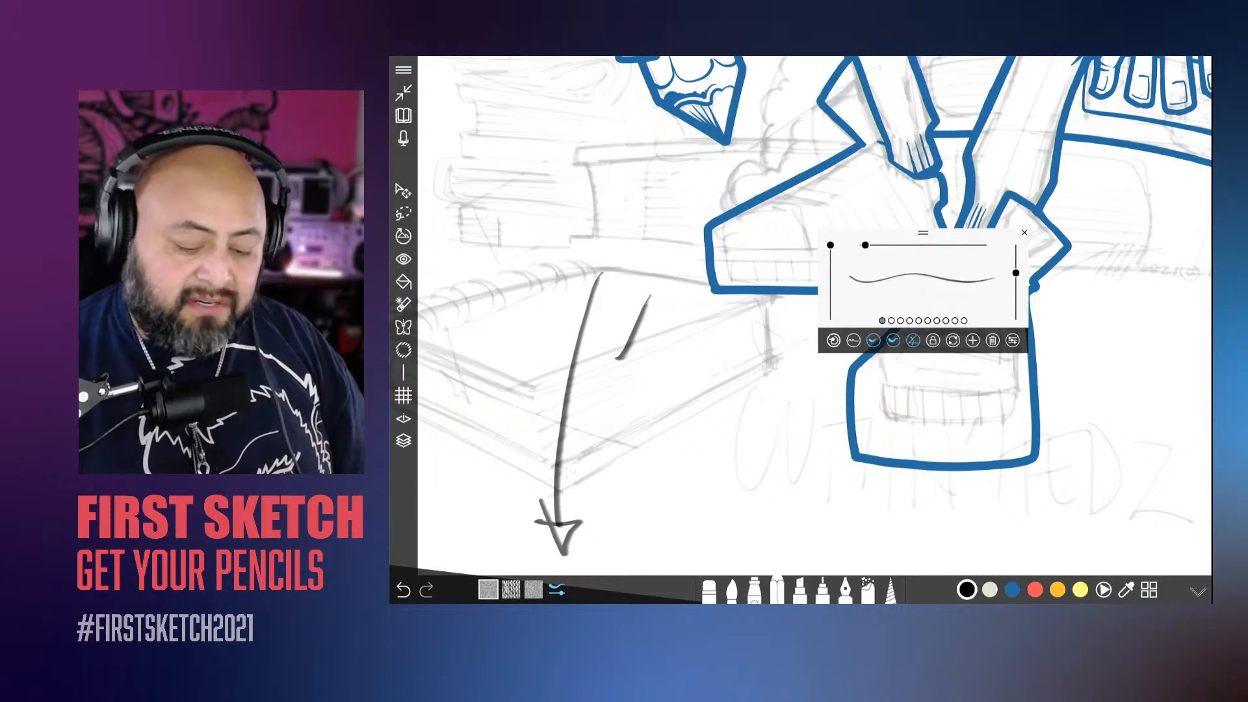
# Step: Open the Edgy Pencil's full brush settings and review them down to the paper settings
pyautogui.click(1012, 341)
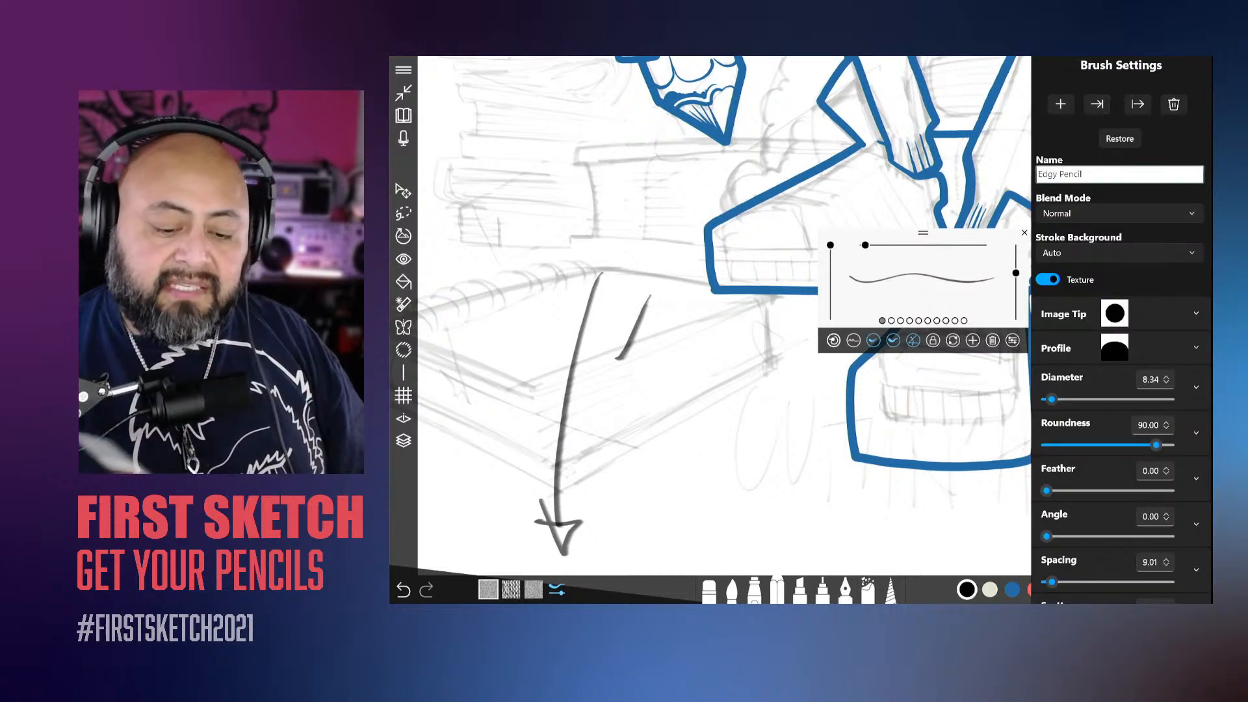
pyautogui.scroll(-3, 1122, 325)
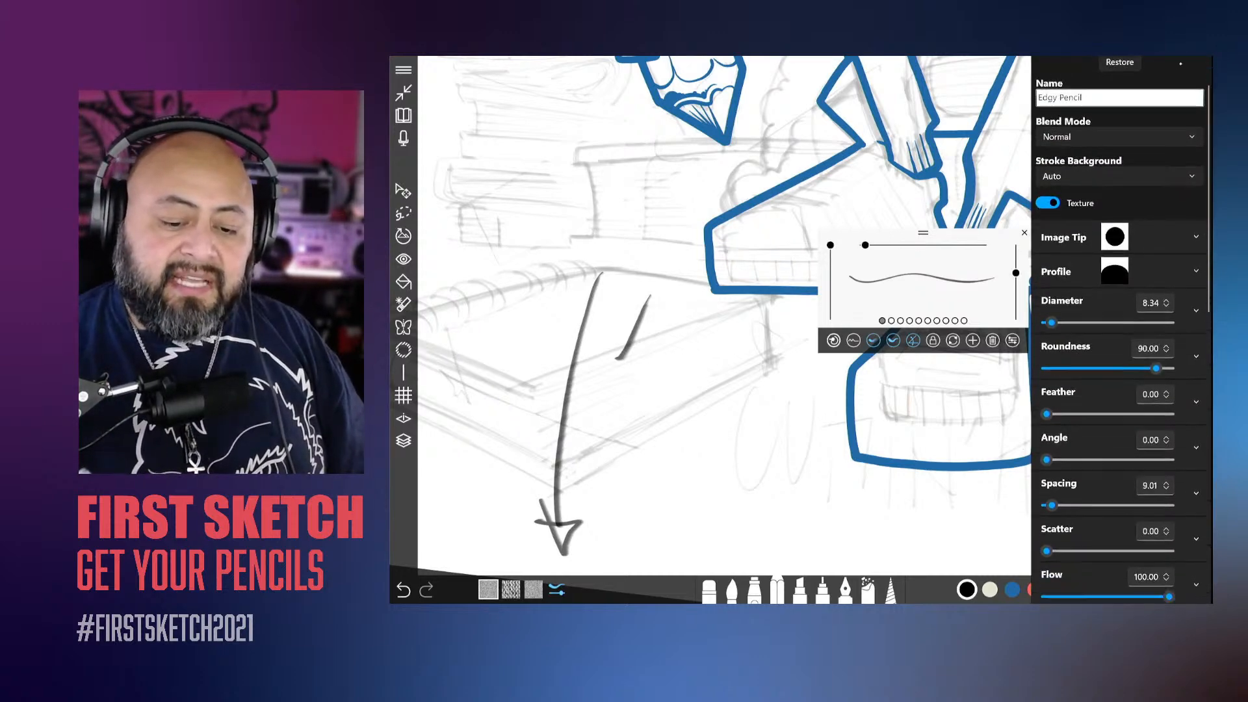
pyautogui.scroll(-8, 1122, 325)
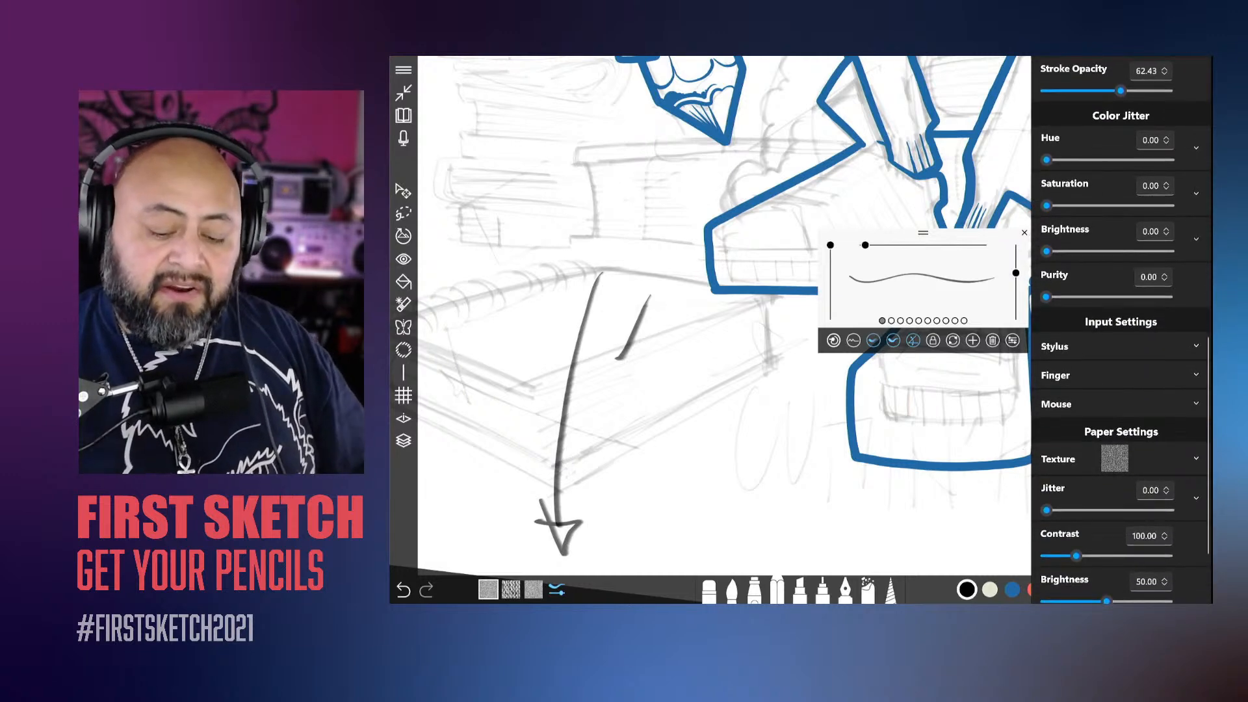
pyautogui.scroll(-2, 1122, 325)
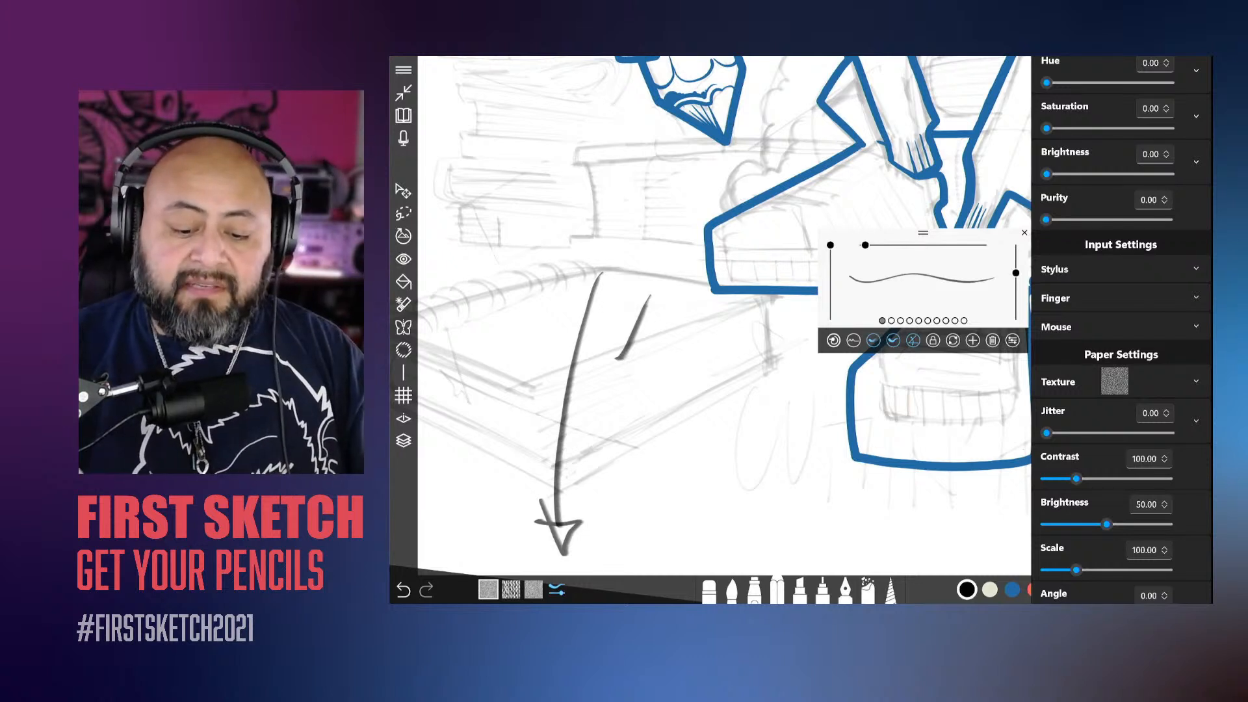
pyautogui.scroll(-2, 1195, 358)
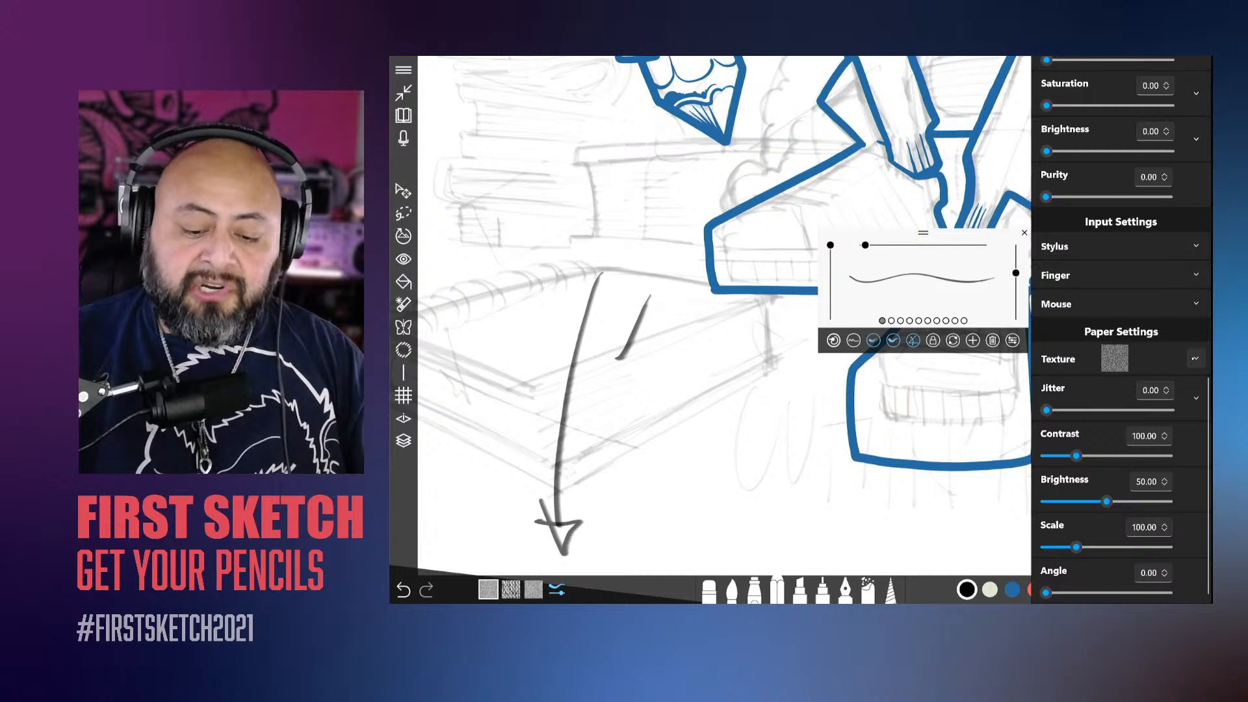
# Step: Browse the pencil's paper textures, try the plain white and dark-blotched ones, and apply the speckled pattern beside them
pyautogui.click(1196, 359)
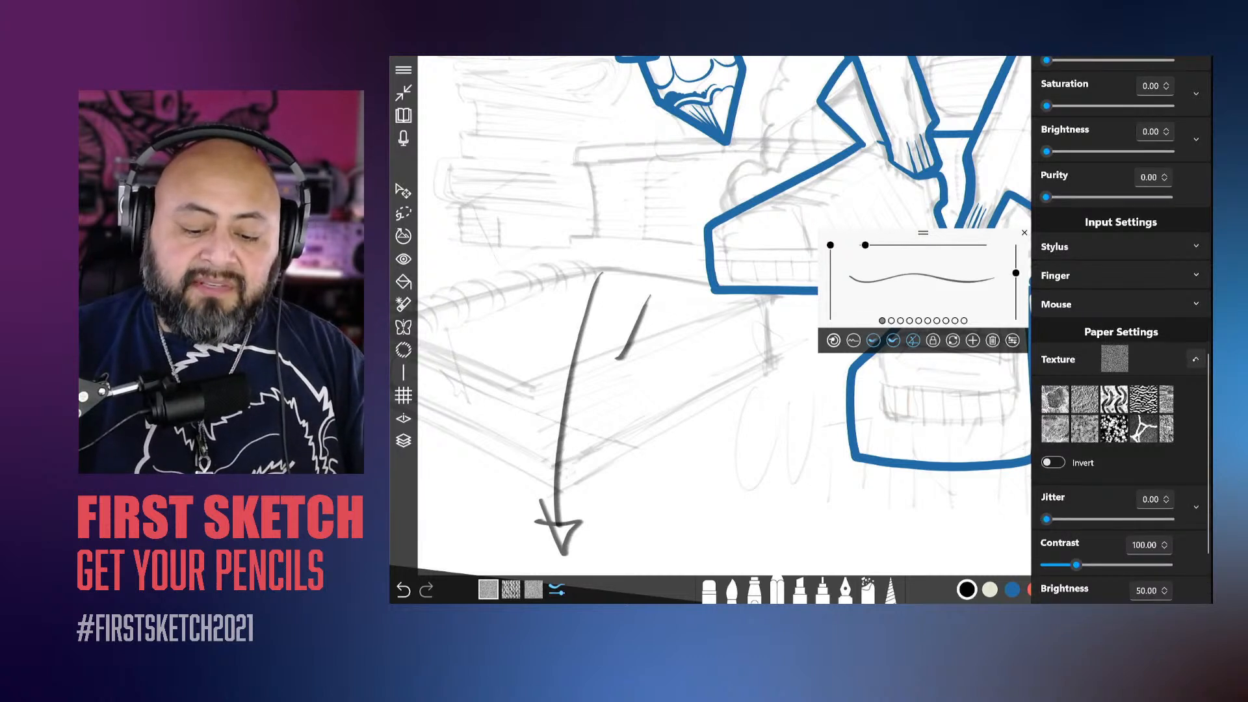
pyautogui.click(1196, 358)
pyautogui.click(1196, 358)
pyautogui.moveTo(1164, 405); pyautogui.dragTo(1050, 410)
pyautogui.moveTo(1161, 414); pyautogui.dragTo(1132, 415)
pyautogui.click(1094, 425)
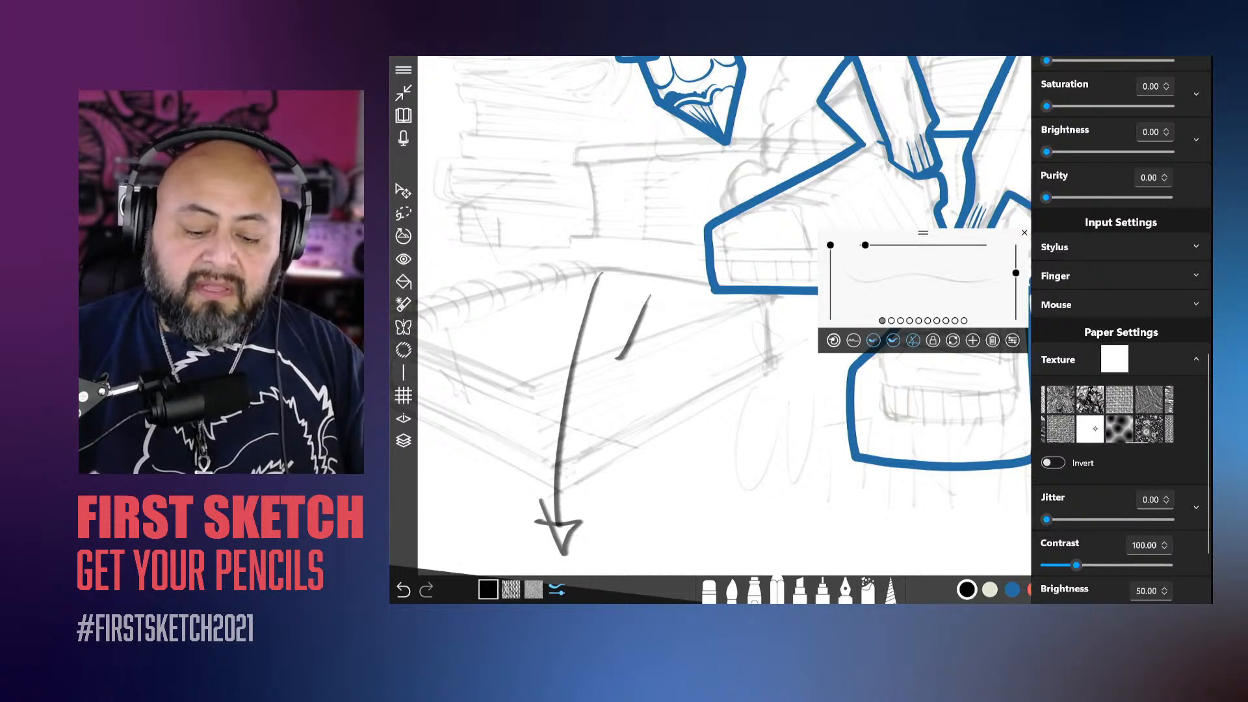
pyautogui.click(1120, 429)
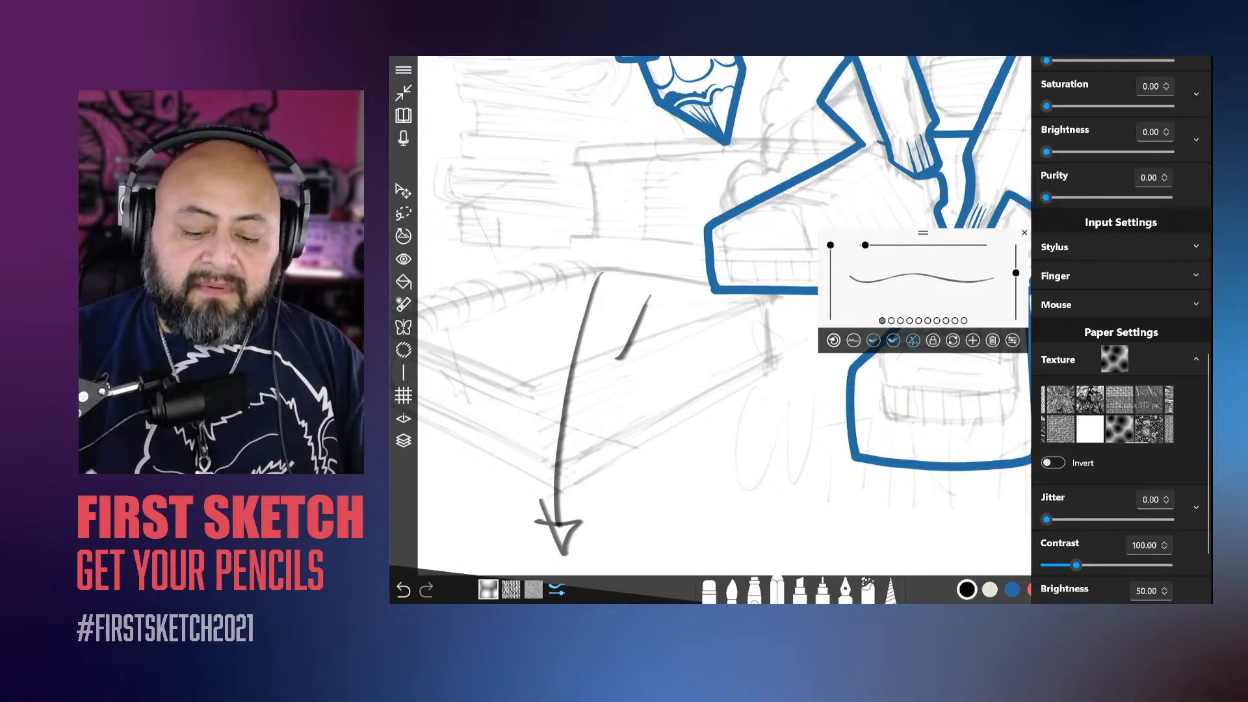
pyautogui.click(1149, 429)
pyautogui.click(1197, 359)
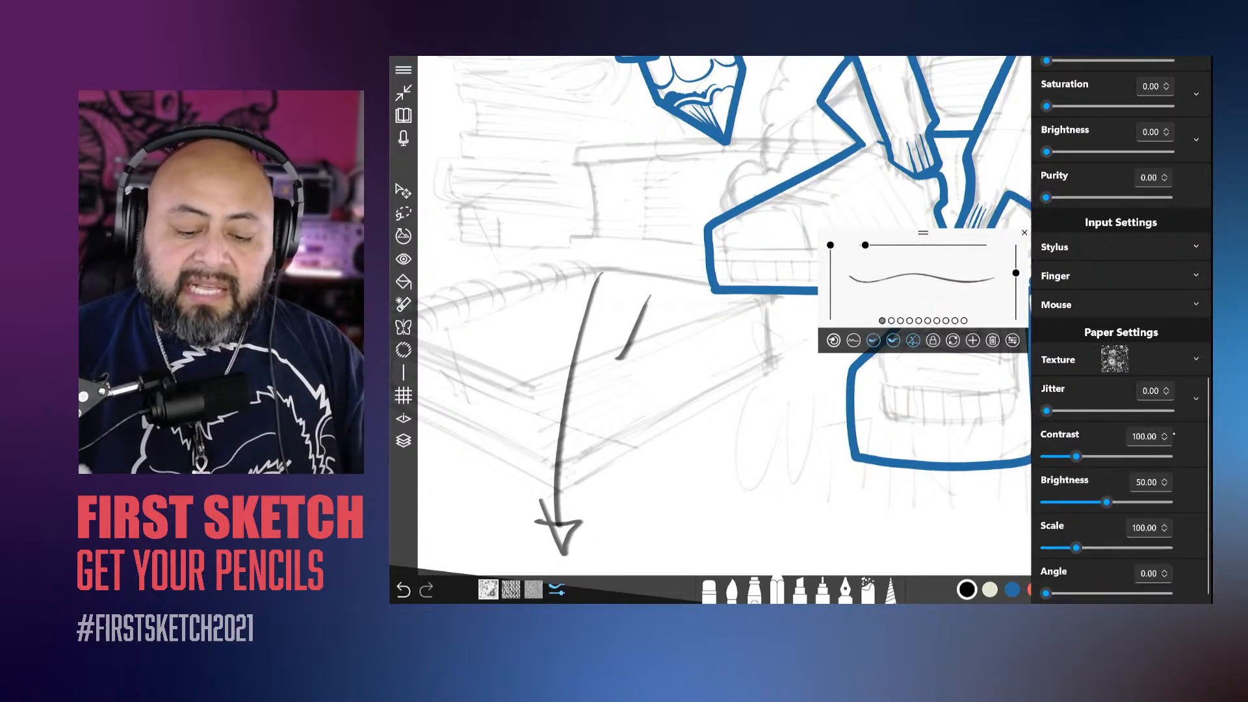
pyautogui.scroll(-1, 1178, 322)
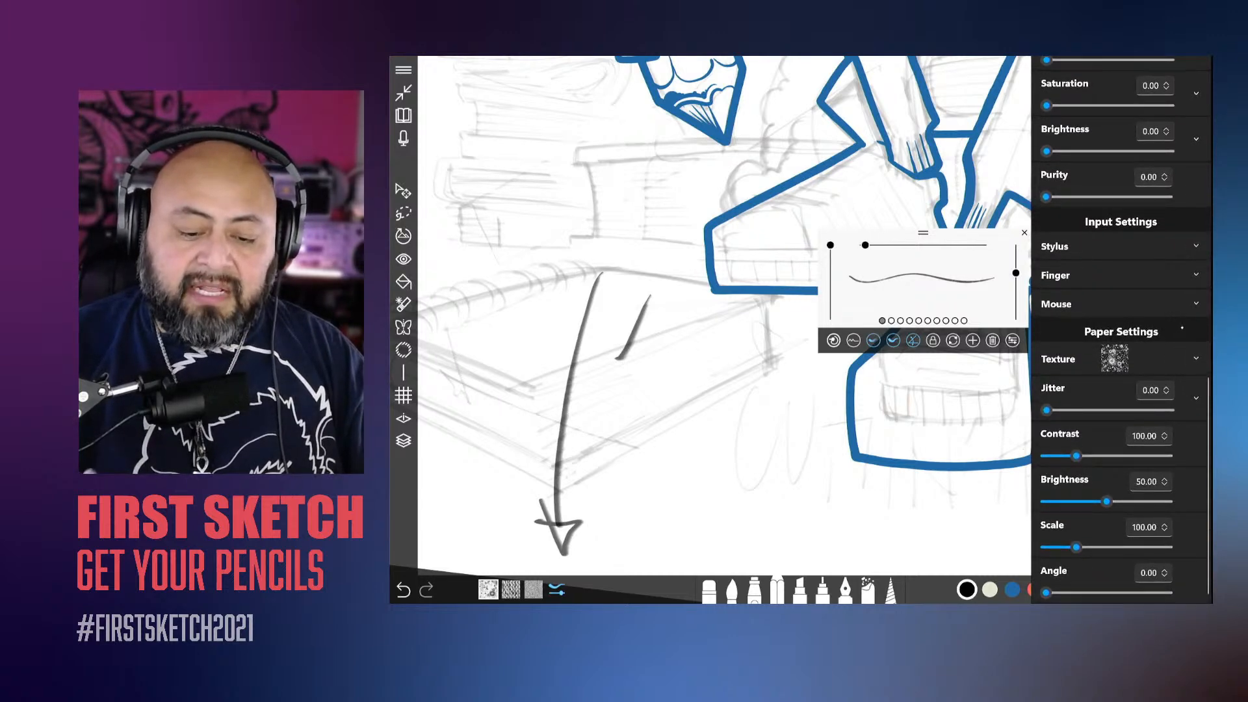
pyautogui.scroll(10, 1179, 321)
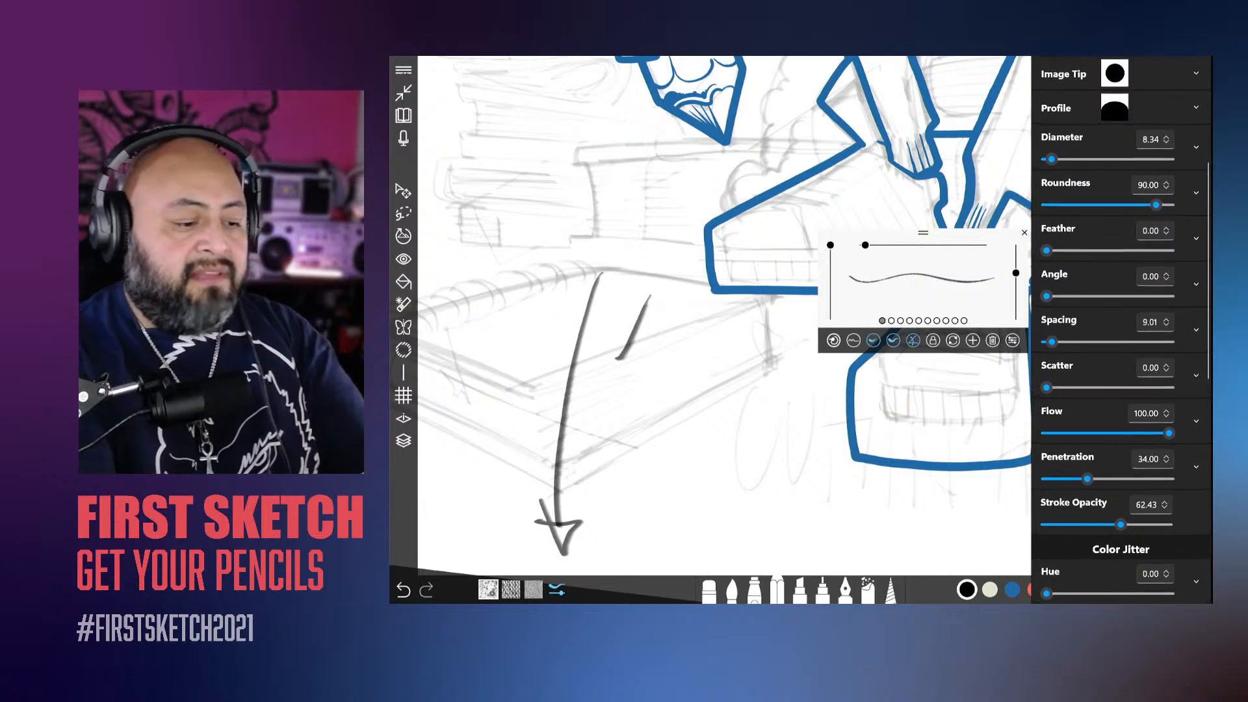
# Step: Open the general app settings and look over the haptics, preferences and brush cursor options
pyautogui.click(404, 69)
pyautogui.click(403, 69)
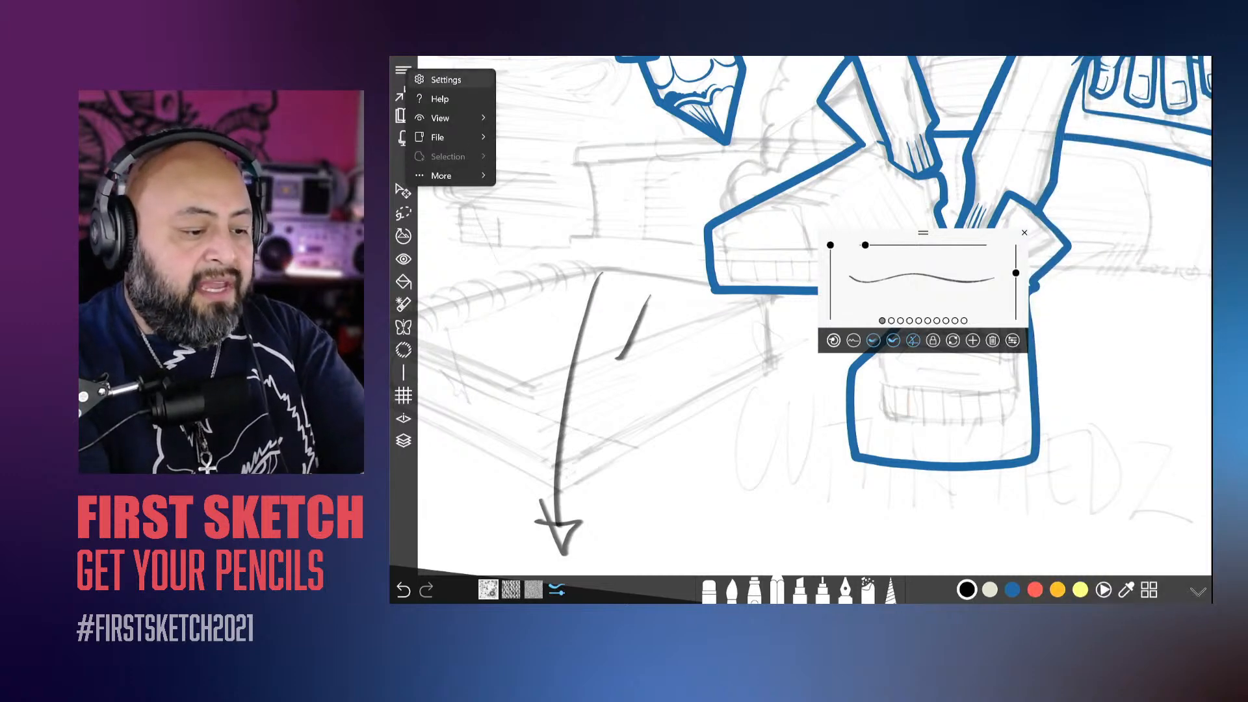
pyautogui.click(442, 80)
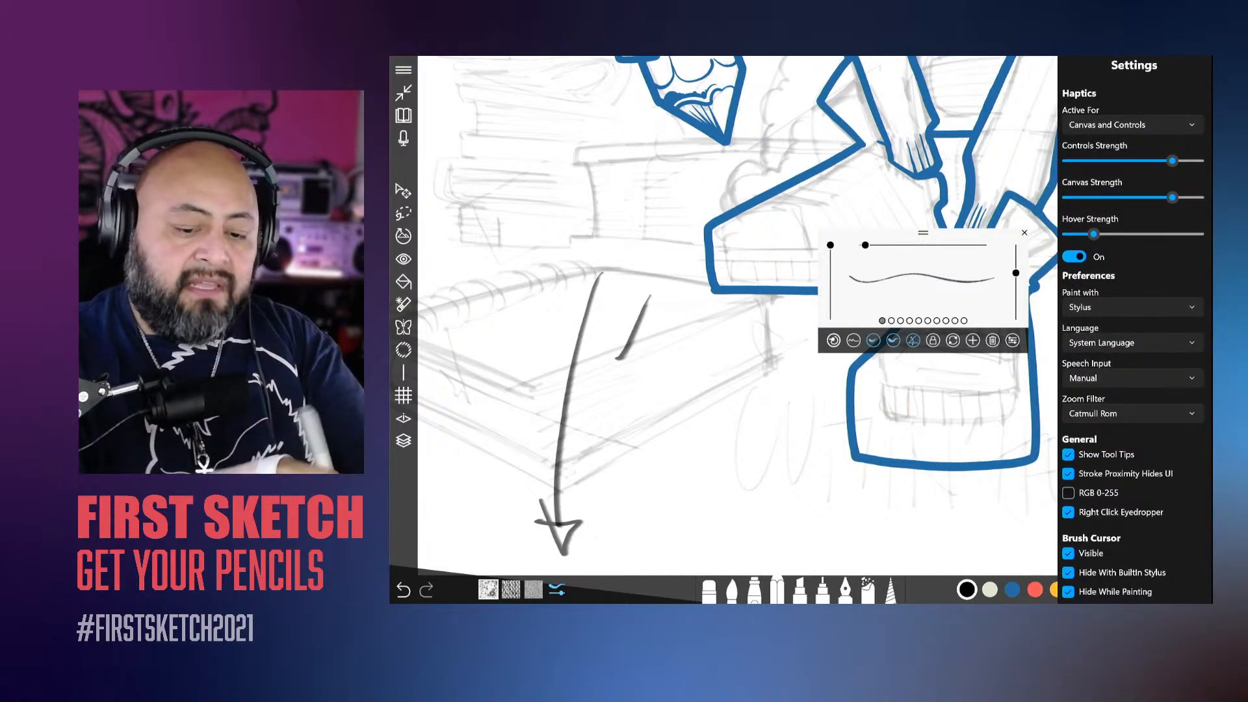
pyautogui.click(404, 70)
# Step: Look through the file and additional options, then view the About Us information and close it
pyautogui.click(403, 70)
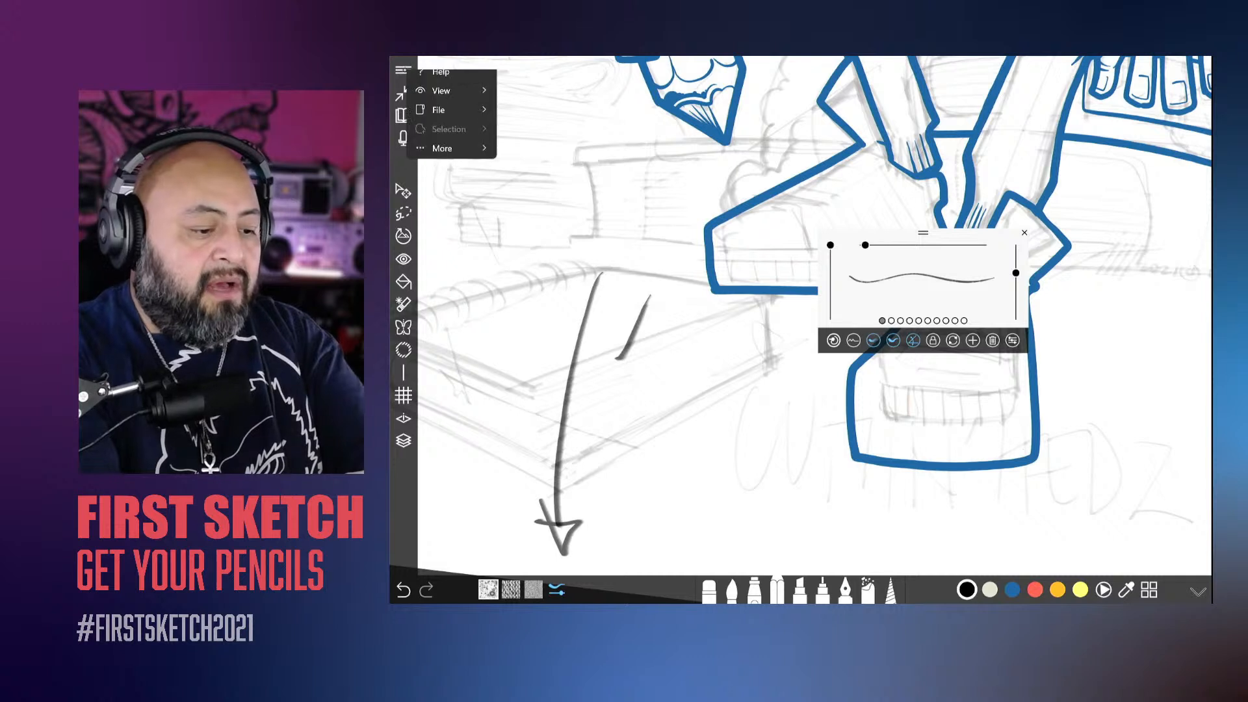
pyautogui.moveTo(473, 139)
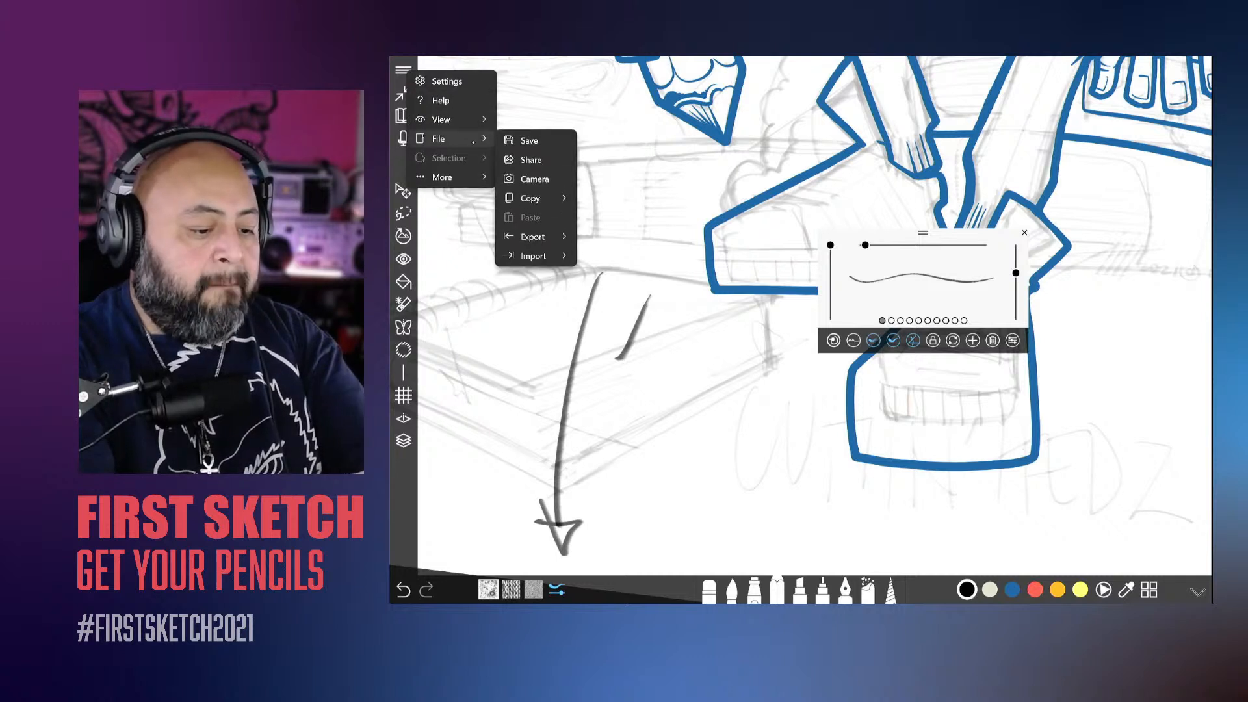
pyautogui.moveTo(468, 177)
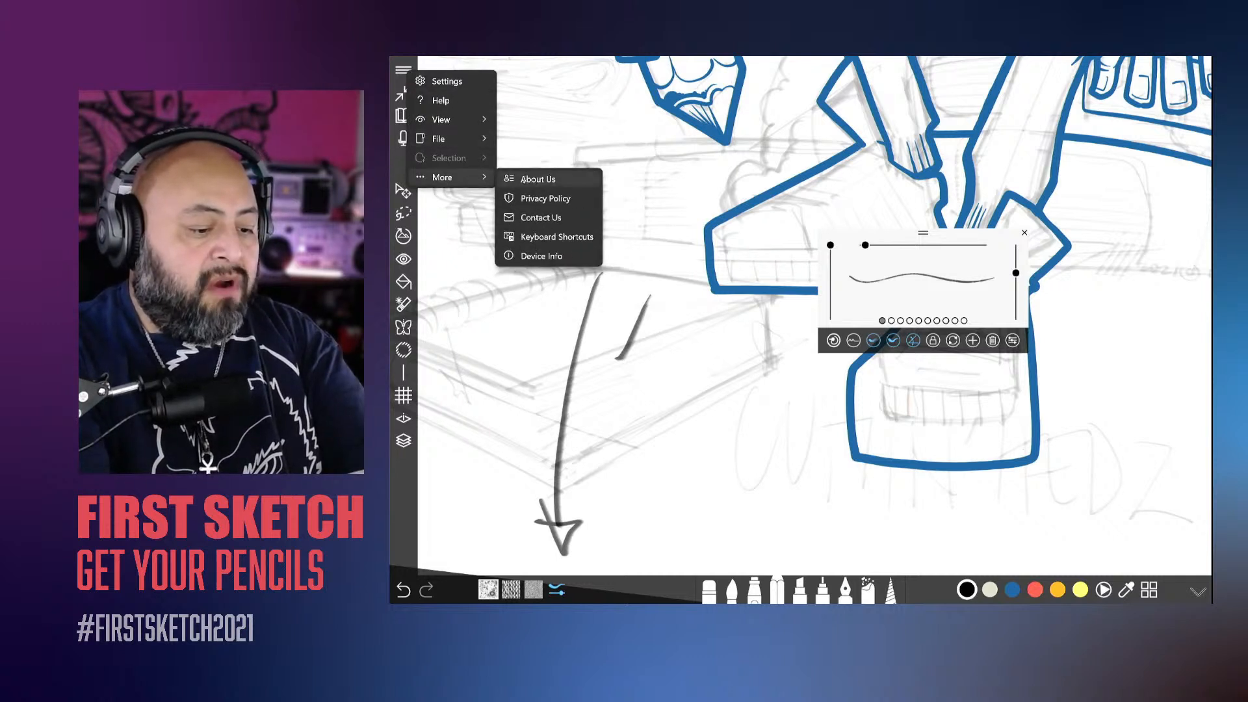
pyautogui.click(538, 180)
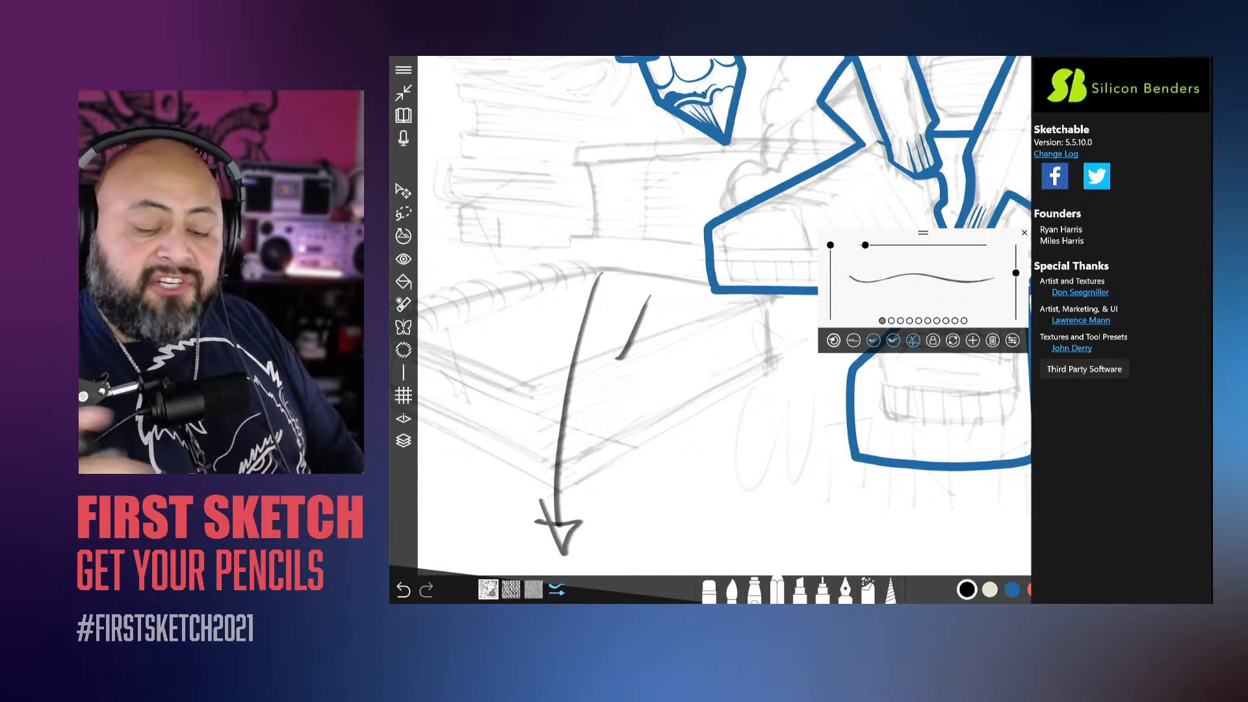
pyautogui.click(404, 70)
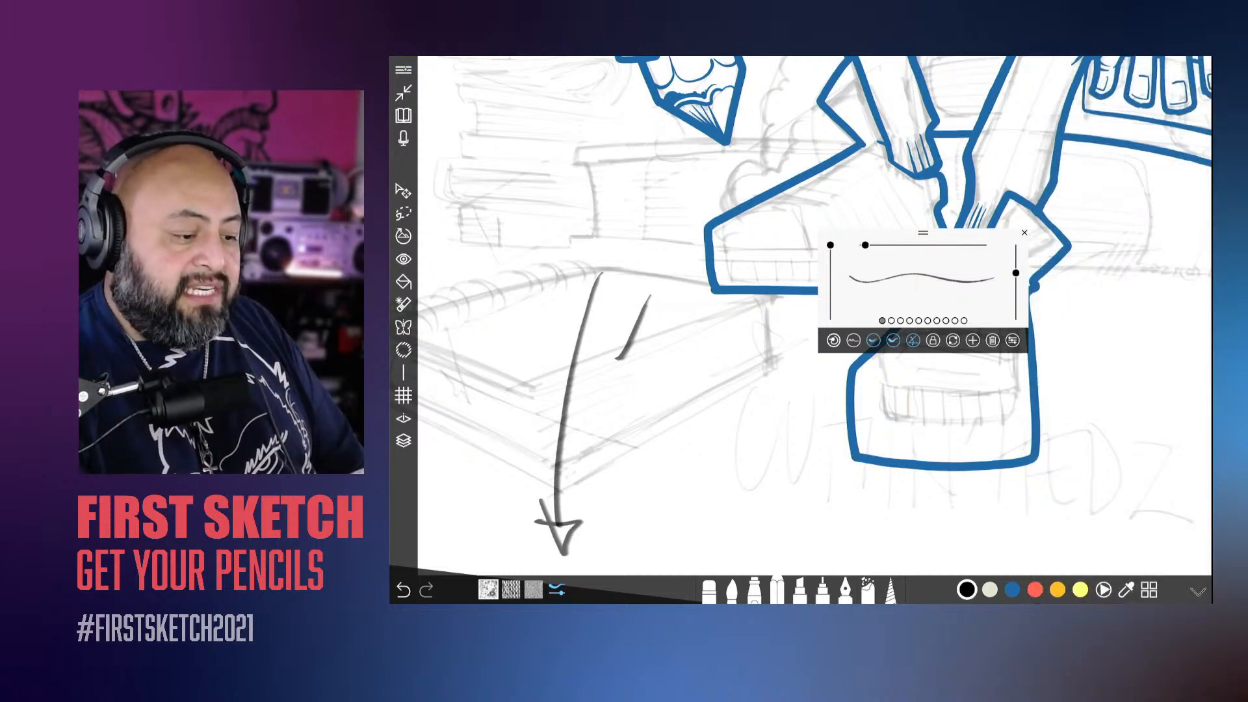
# Step: Look through the additional, file and export options for the page, paper texture, image tip and tool presets
pyautogui.click(404, 69)
pyautogui.click(448, 180)
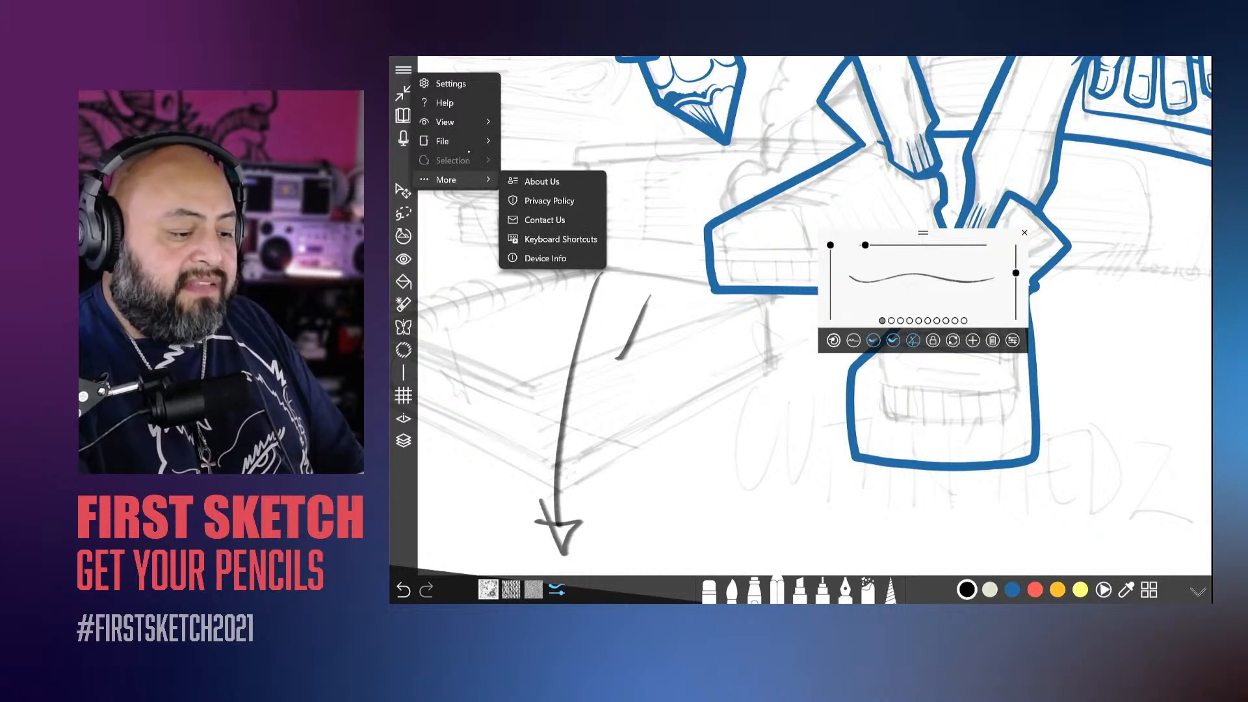
pyautogui.click(467, 143)
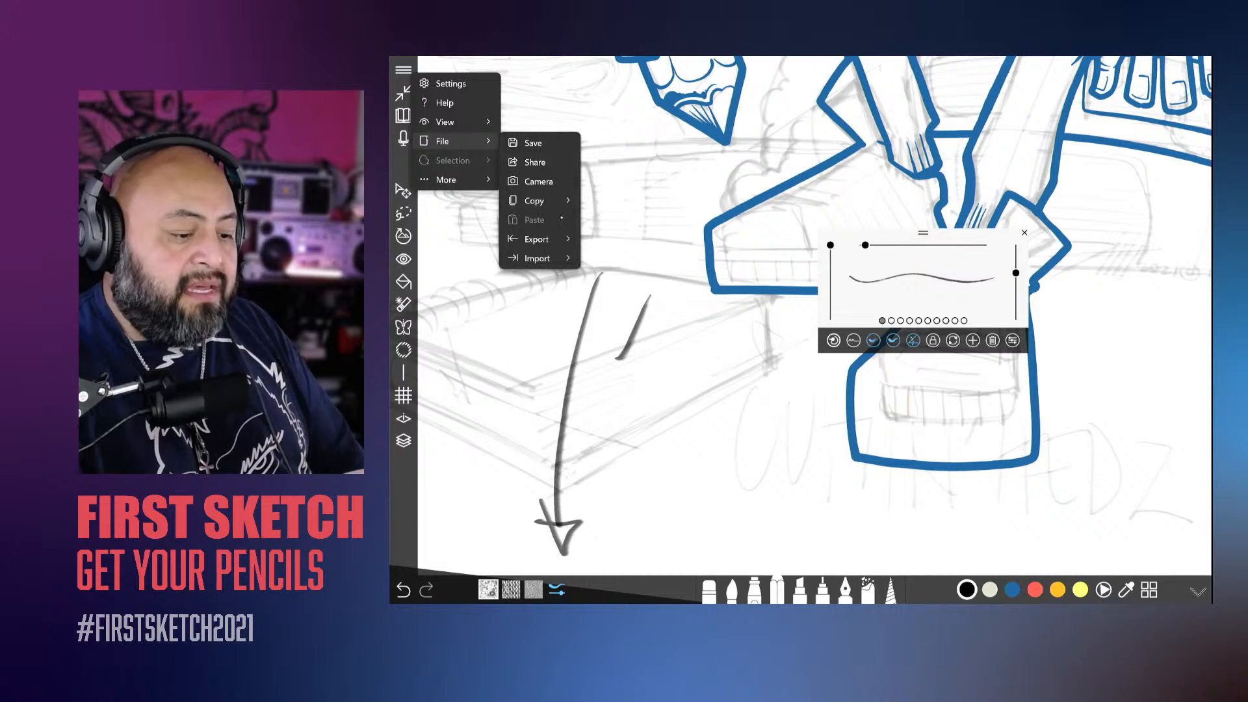
pyautogui.click(560, 241)
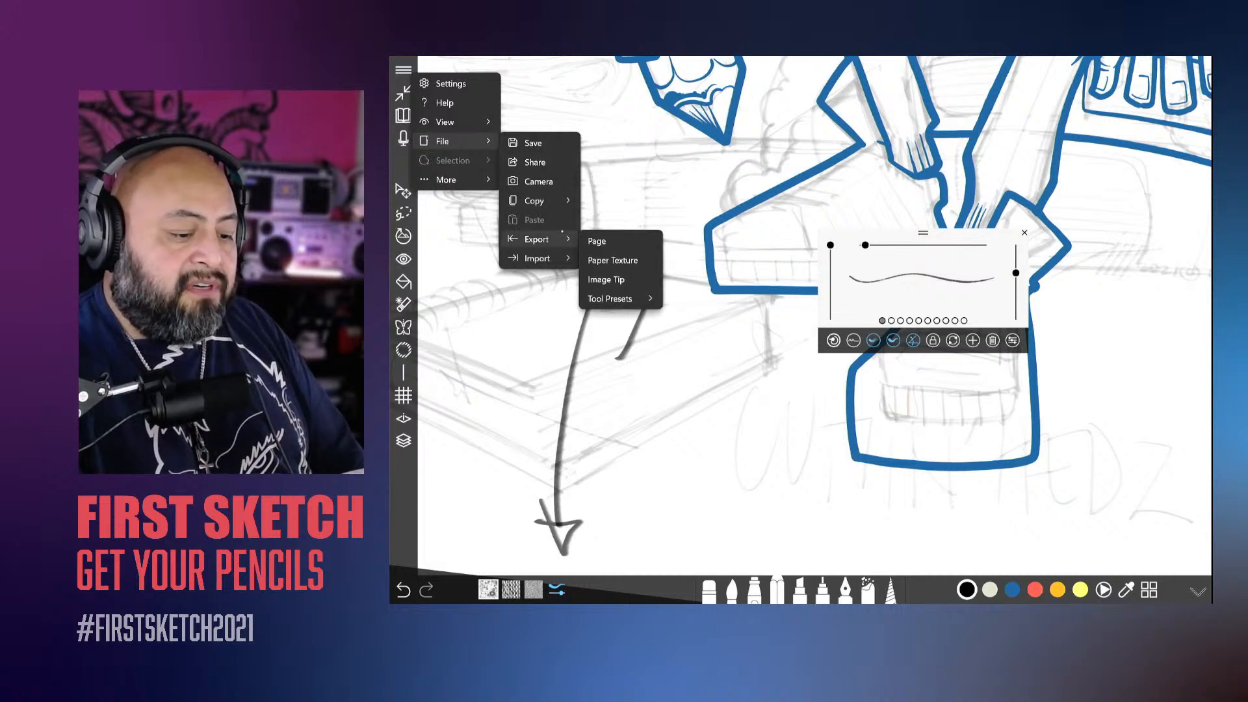
# Step: Try to share the drawing to OneNote for Windows 10 and close the sharing window
pyautogui.click(537, 162)
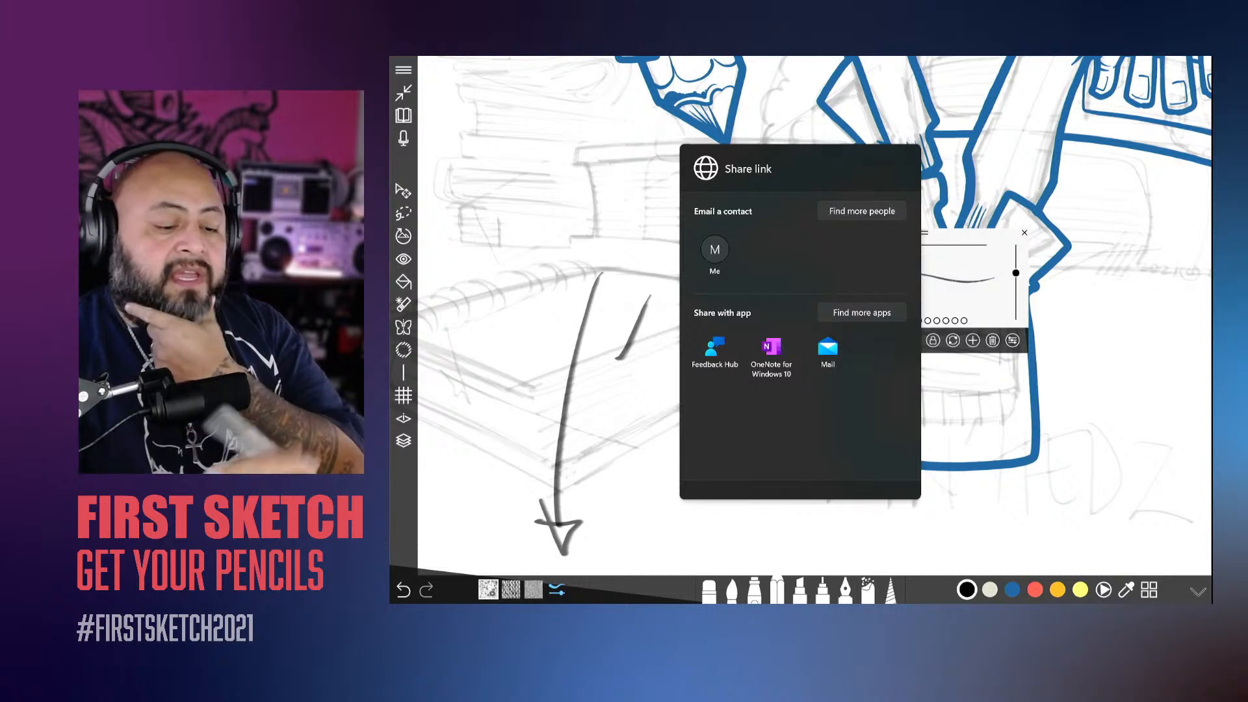
pyautogui.click(771, 354)
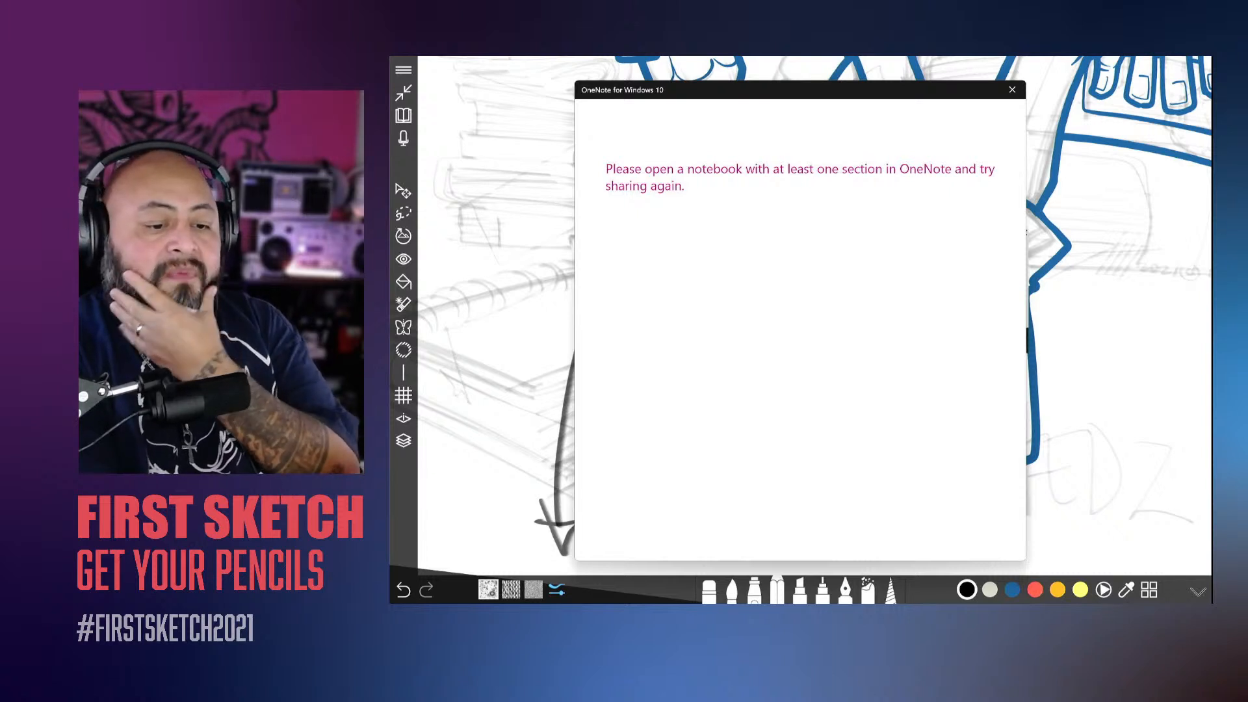
pyautogui.click(1012, 90)
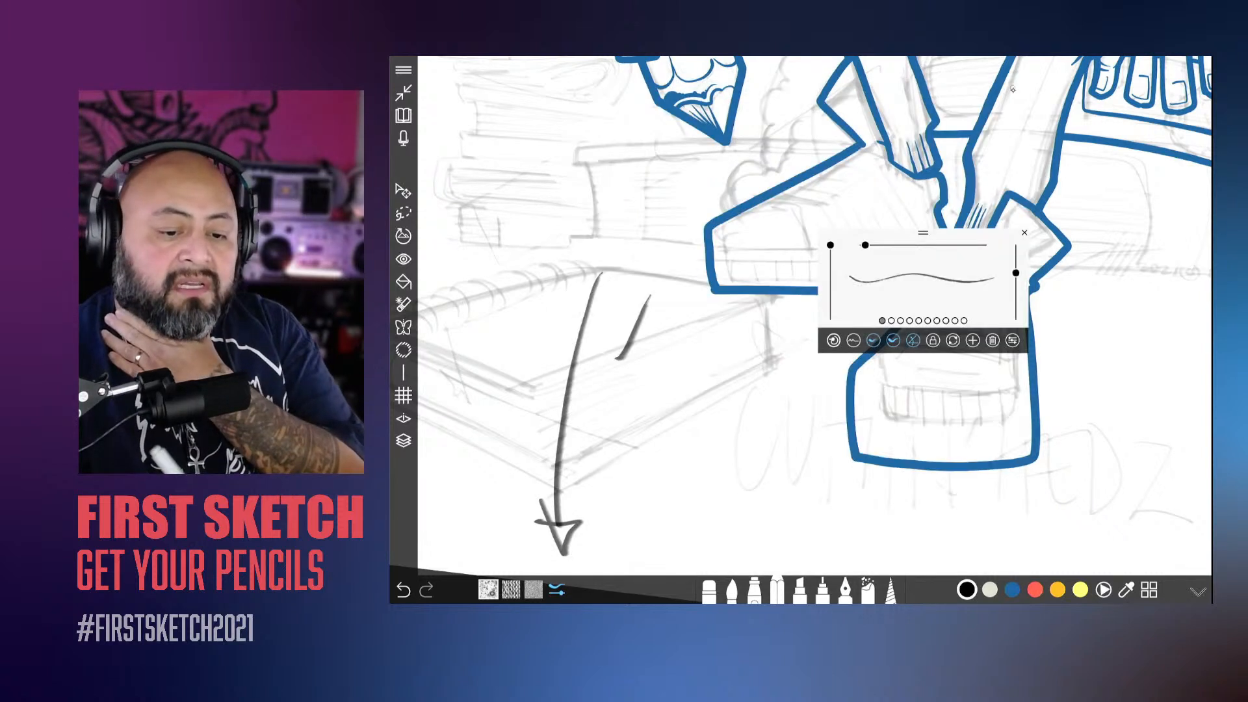
# Step: Try again to share the drawing from the file options and dismiss the sharing dialog
pyautogui.click(403, 70)
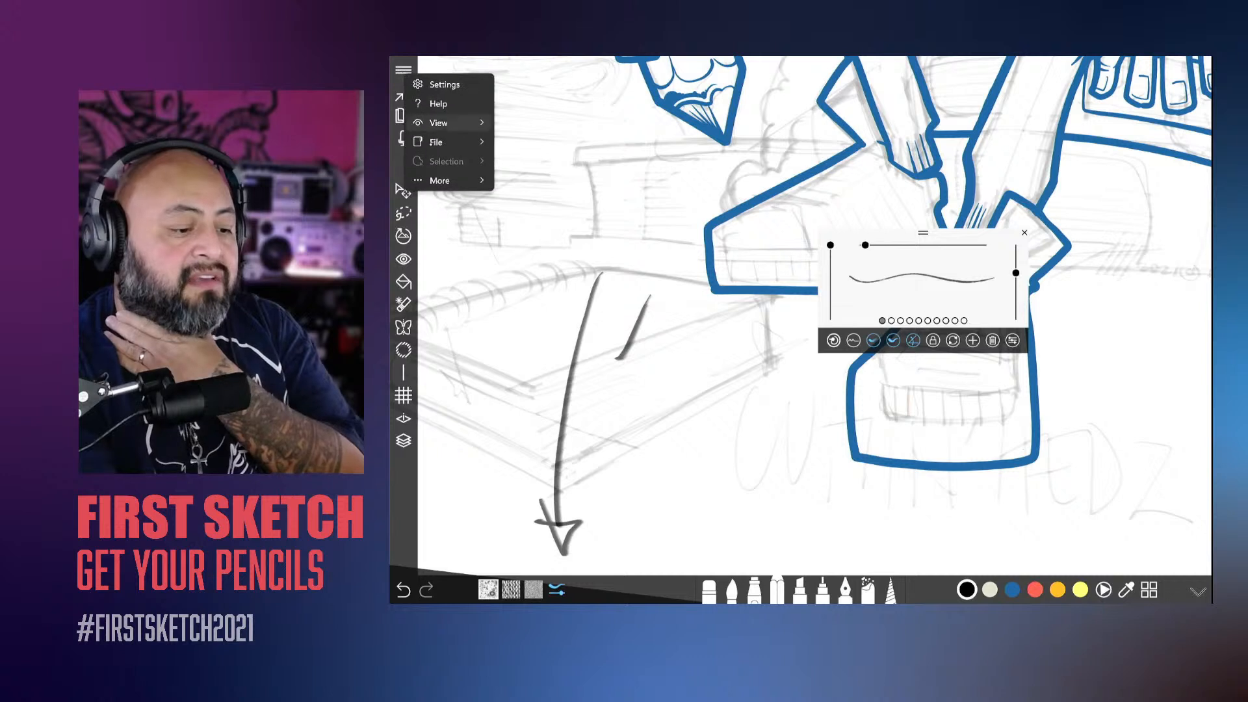
pyautogui.moveTo(462, 143)
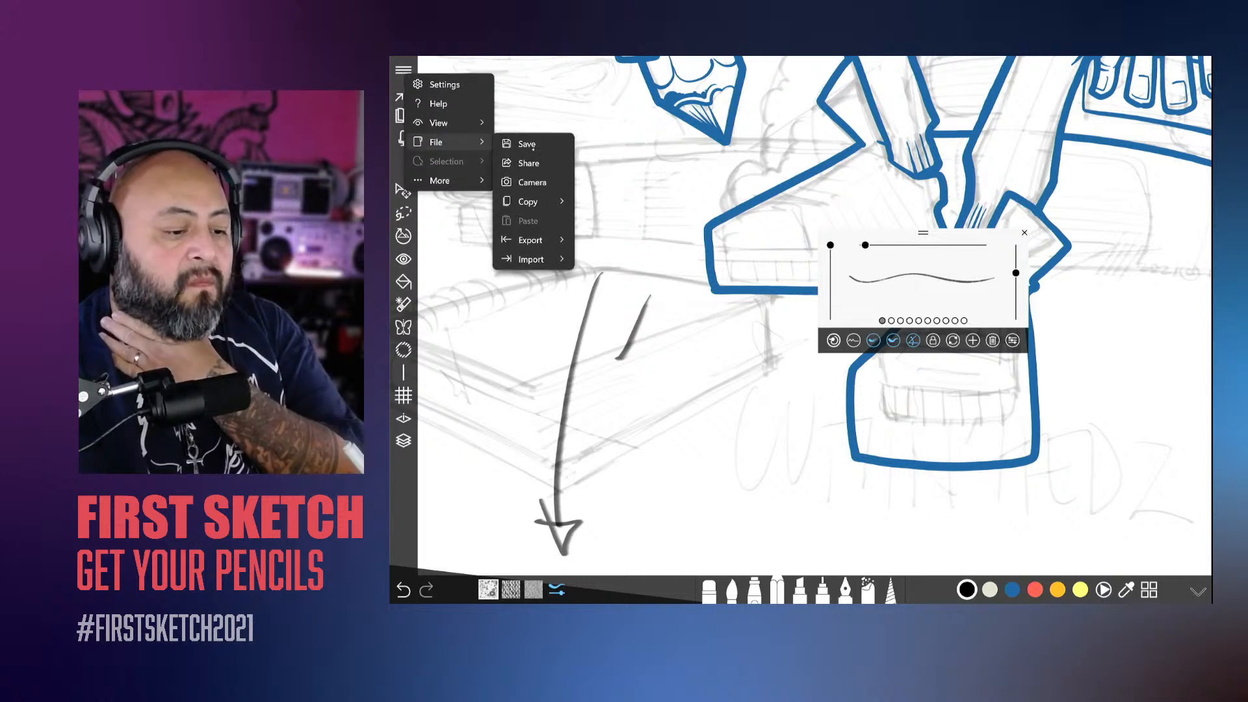
pyautogui.click(571, 166)
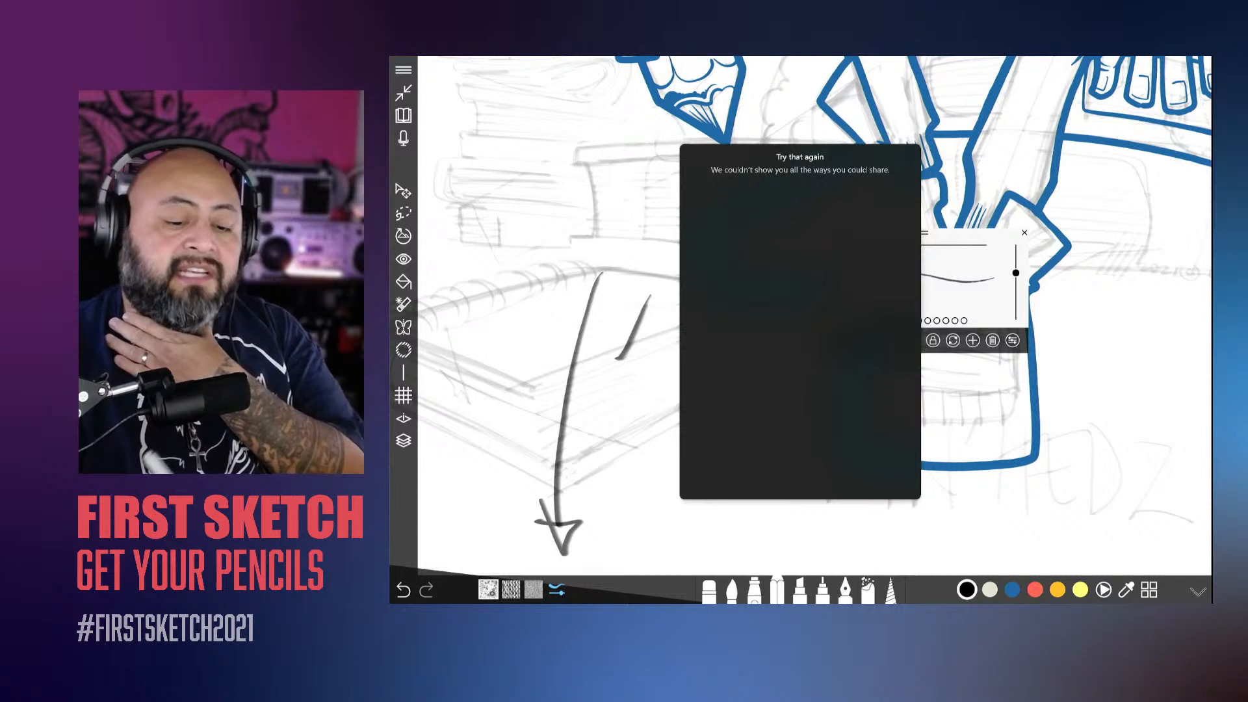
pyautogui.click(971, 238)
# Step: Close the pencil's brush settings and undo the black test arrow and short stroke over the sketched book
pyautogui.click(1024, 232)
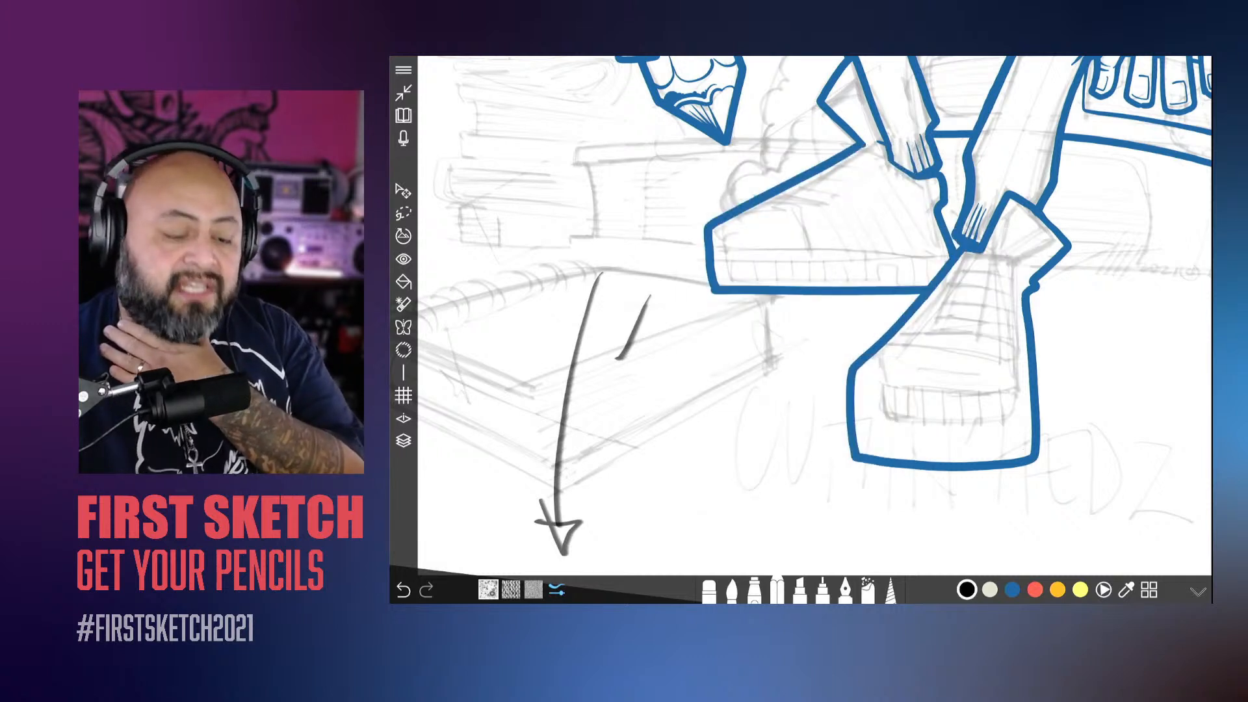
pyautogui.hotkey('ctrl', 'z')
pyautogui.hotkey('ctrl', 'z')
pyautogui.hotkey('ctrl', 'z')
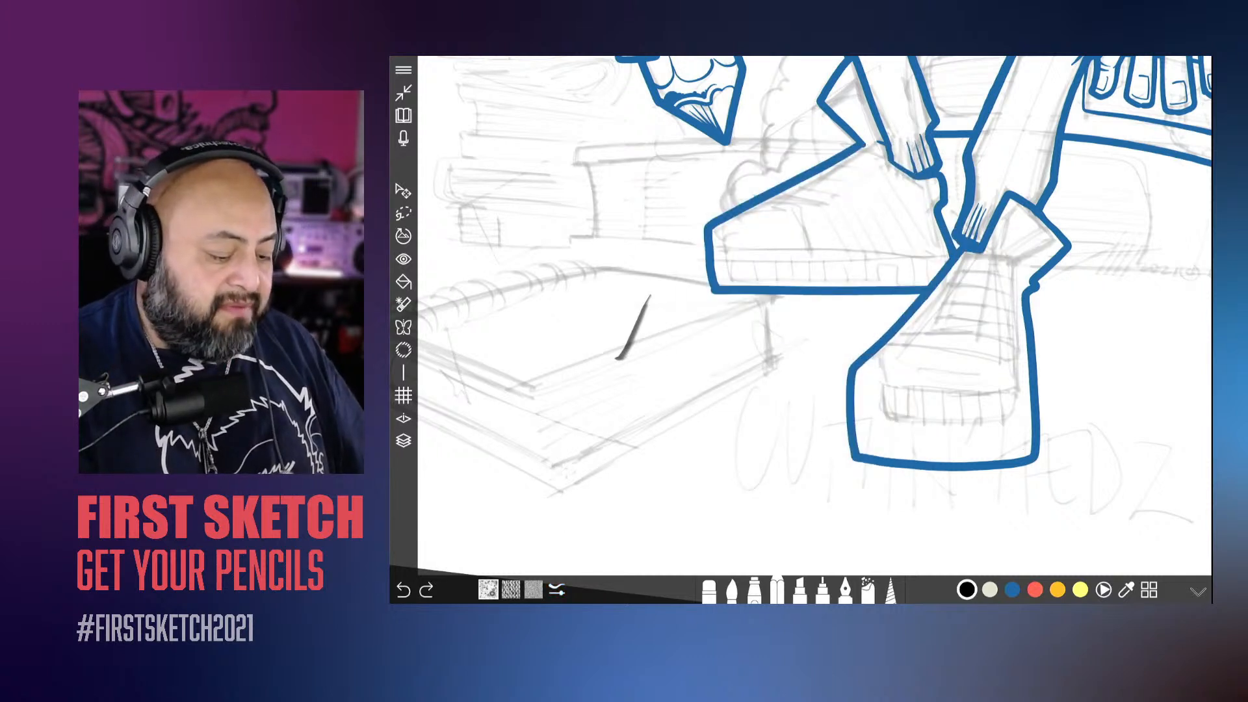
# Step: Switch to the blue colour and the brush, and ink the scalloped outer edge of the cloudy trail below the resting hand
pyautogui.scroll(-5, 815, 315)
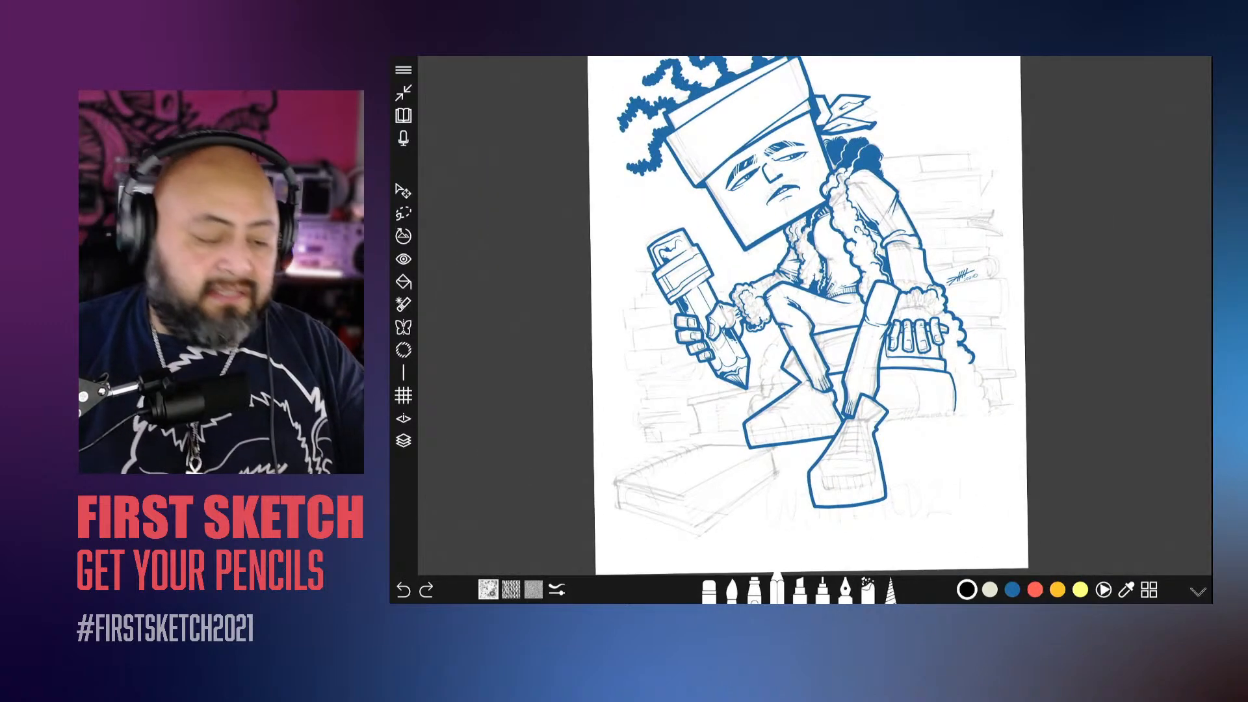
pyautogui.click(1013, 589)
pyautogui.click(732, 589)
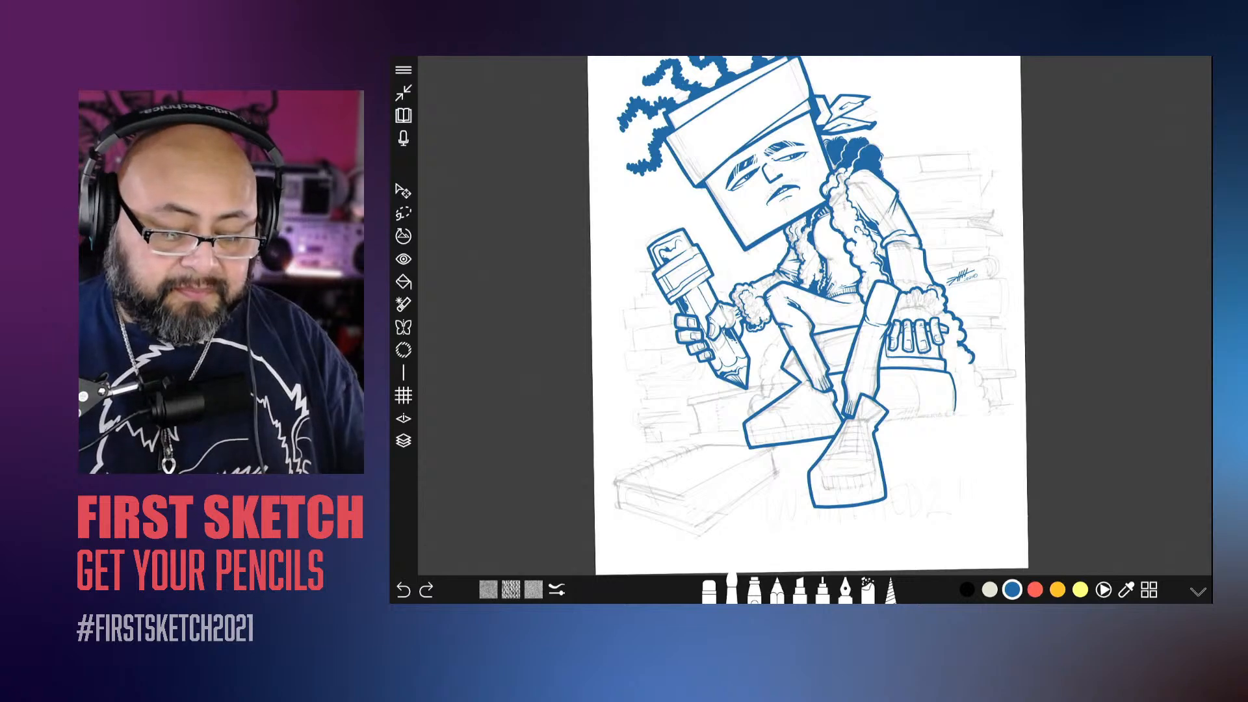
pyautogui.scroll(10, 814, 316)
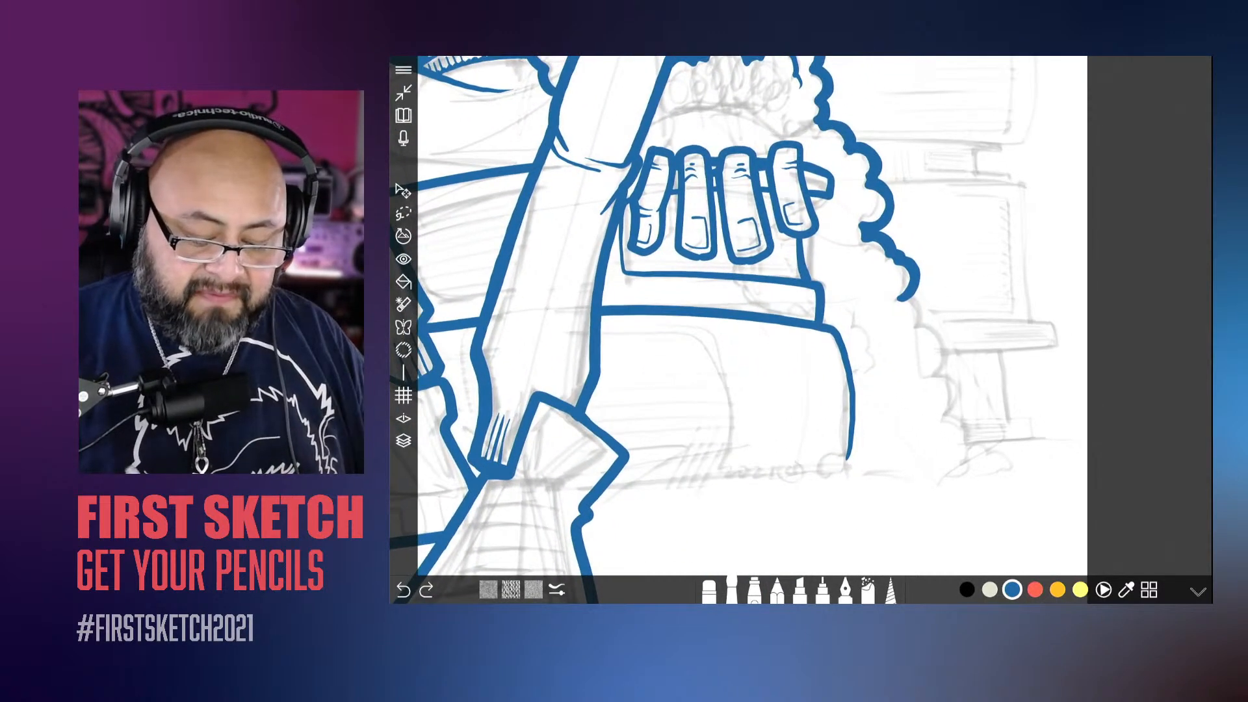
pyautogui.click(1008, 466)
pyautogui.moveTo(1004, 460)
pyautogui.mouseDown()
pyautogui.moveTo(945, 424)
pyautogui.moveTo(964, 403)
pyautogui.moveTo(947, 350)
pyautogui.moveTo(923, 361)
pyautogui.moveTo(911, 349)
pyautogui.moveTo(921, 328)
pyautogui.moveTo(910, 296)
pyautogui.mouseUp()
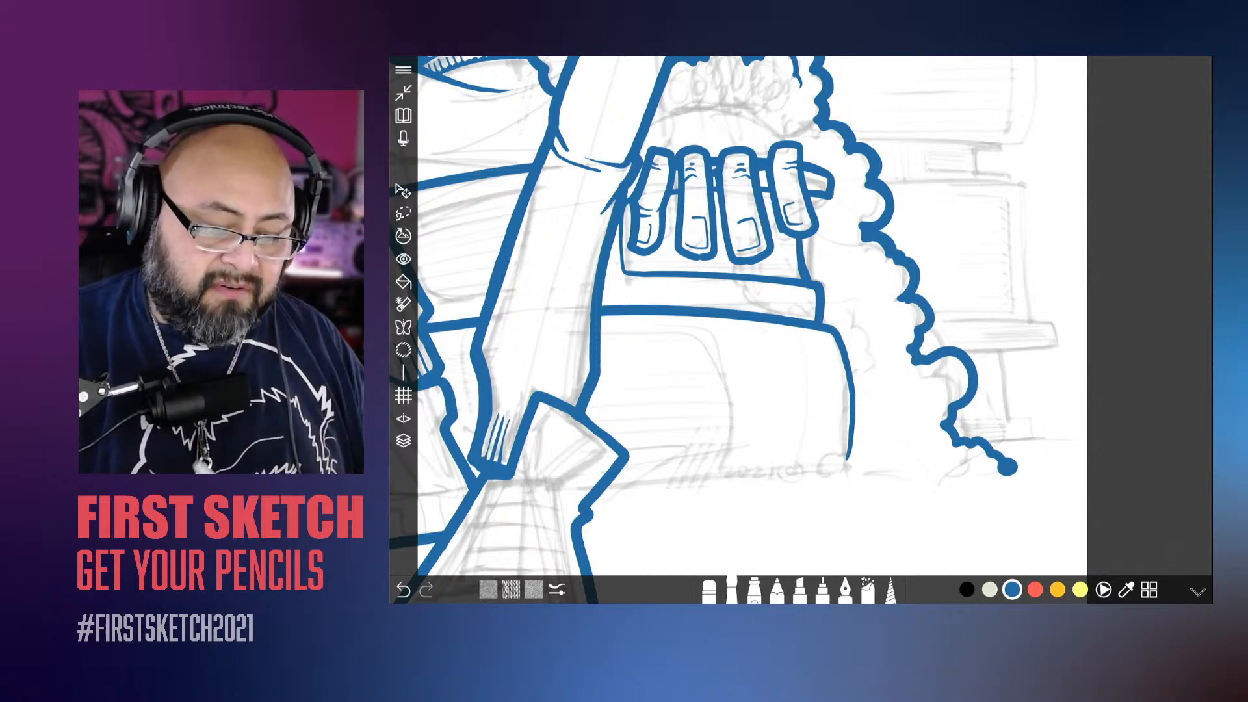
# Step: Undo the first small inner curl and ink new curls inside the cloudy trail, beside the resting hand's fingertips
pyautogui.moveTo(862, 189)
pyautogui.mouseDown()
pyautogui.moveTo(871, 213)
pyautogui.moveTo(852, 216)
pyautogui.mouseUp()
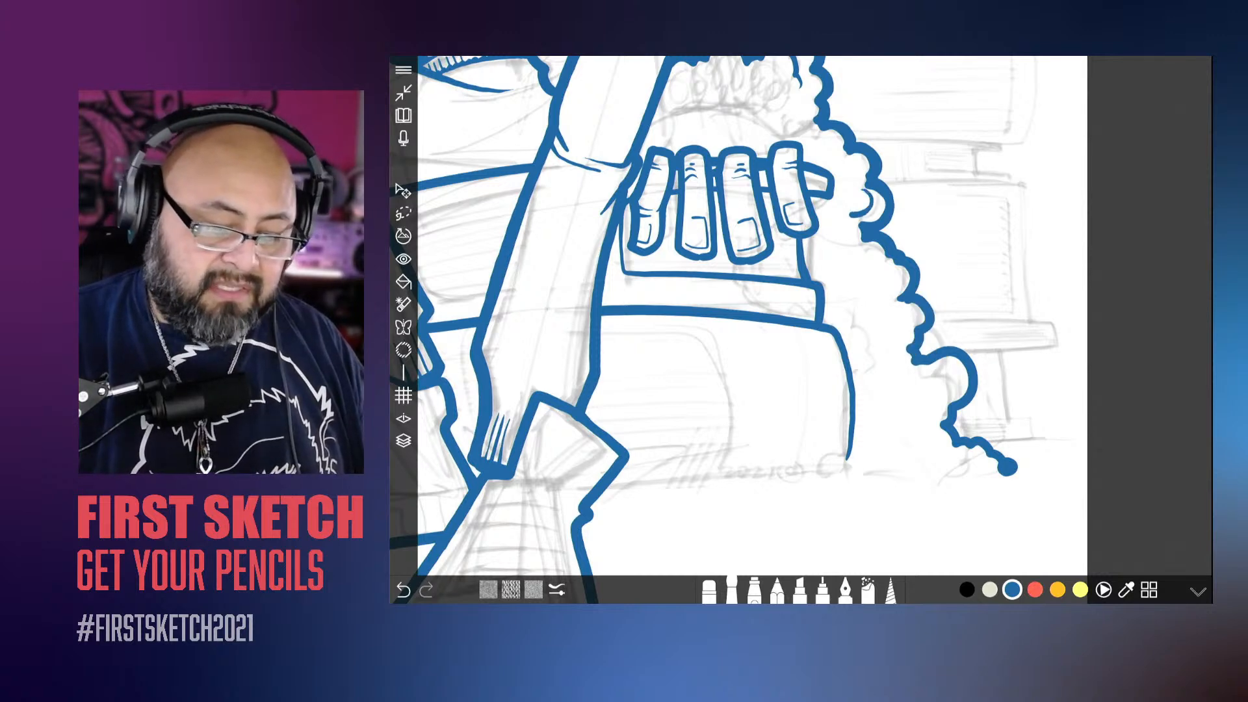
pyautogui.scroll(3, 801, 316)
pyautogui.hotkey('ctrl', 'z')
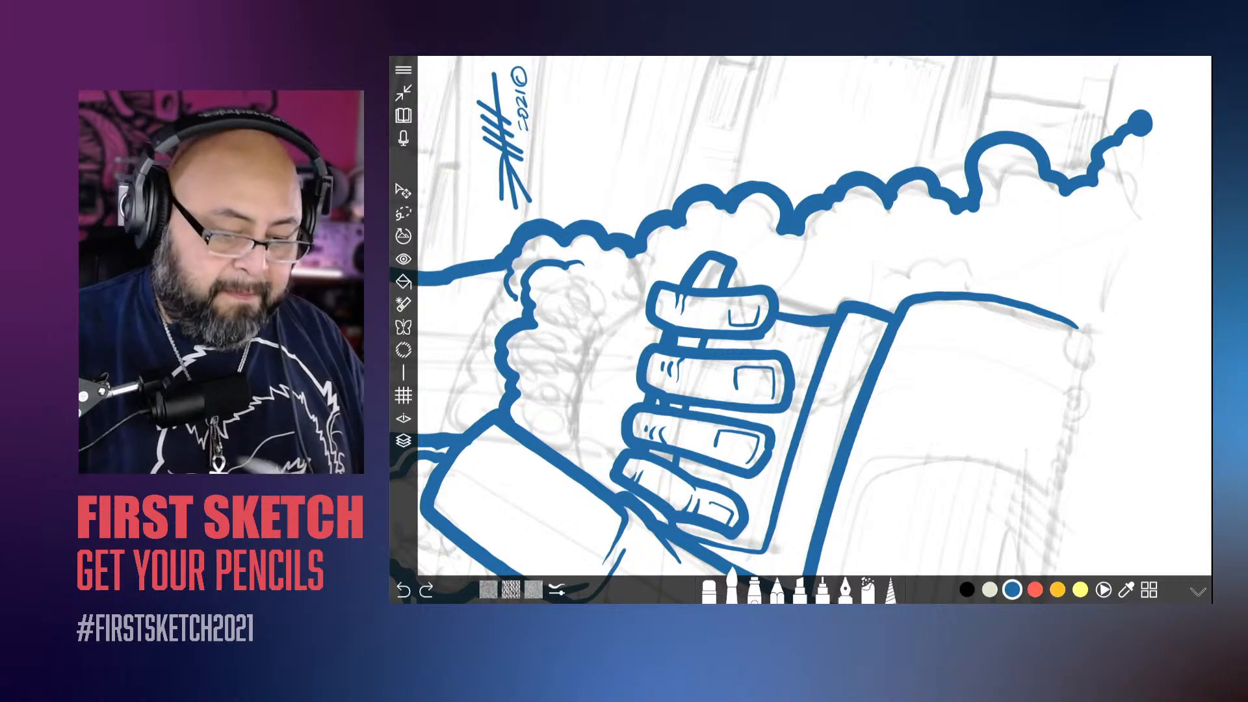
pyautogui.scroll(2, 801, 316)
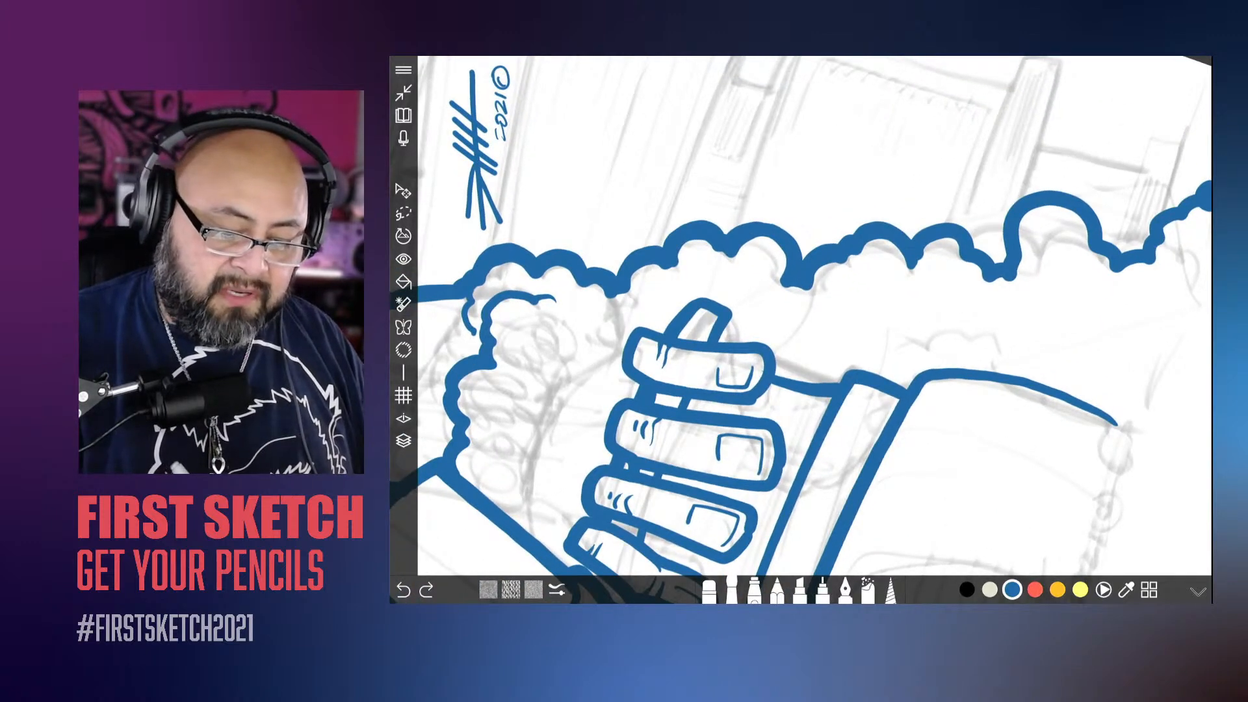
pyautogui.moveTo(875, 276)
pyautogui.mouseDown()
pyautogui.moveTo(900, 260)
pyautogui.moveTo(893, 289)
pyautogui.moveTo(859, 276)
pyautogui.moveTo(831, 312)
pyautogui.moveTo(799, 324)
pyautogui.moveTo(777, 318)
pyautogui.moveTo(753, 263)
pyautogui.moveTo(810, 374)
pyautogui.mouseUp()
pyautogui.moveTo(758, 291); pyautogui.dragTo(755, 311)
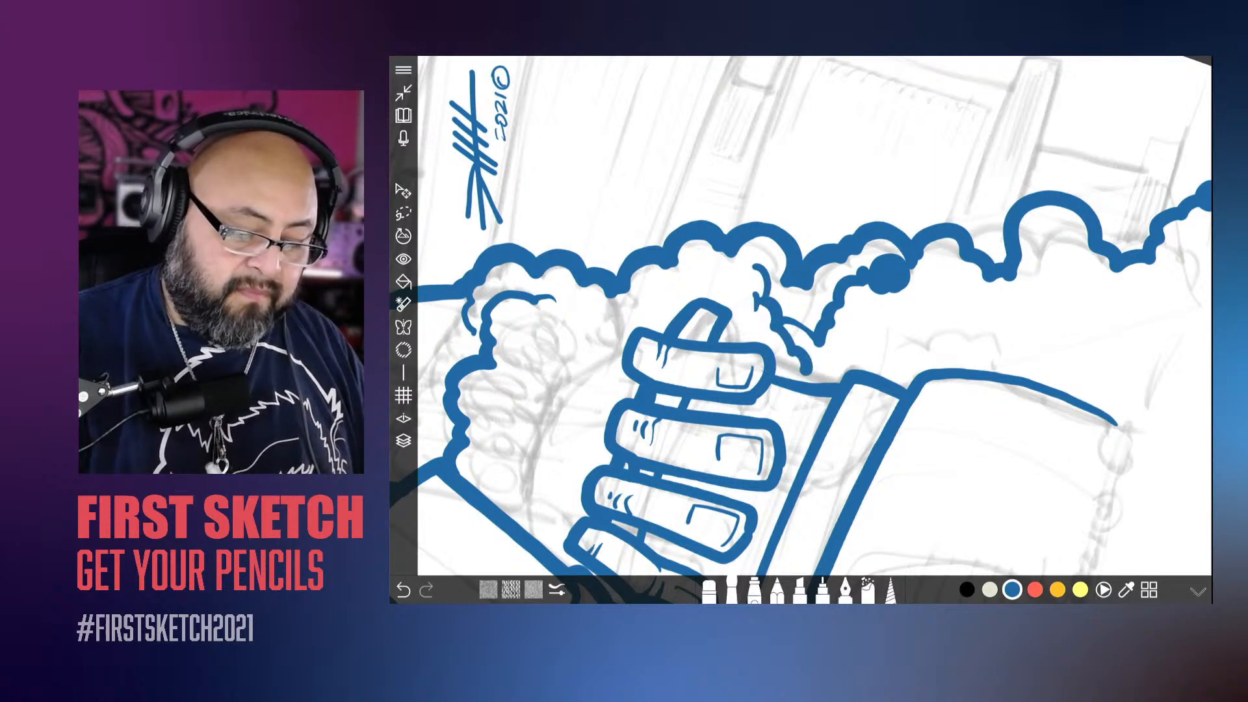
# Step: Ink the trail's scalloped inner edge beside the book, fill the gap by the hand, and curl the book's corner line
pyautogui.scroll(-4, 814, 319)
pyautogui.scroll(3, 814, 319)
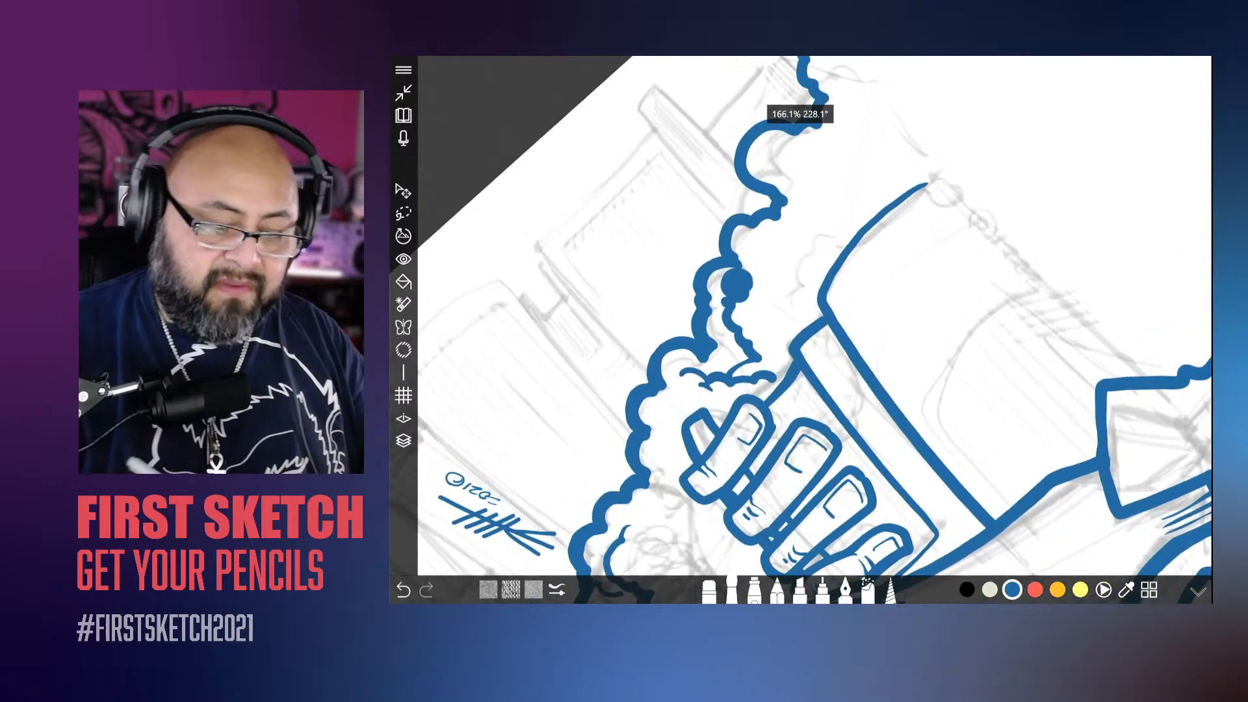
pyautogui.moveTo(985, 207)
pyautogui.mouseDown()
pyautogui.moveTo(962, 238)
pyautogui.moveTo(922, 240)
pyautogui.moveTo(866, 293)
pyautogui.moveTo(821, 279)
pyautogui.moveTo(819, 353)
pyautogui.moveTo(797, 362)
pyautogui.moveTo(798, 427)
pyautogui.moveTo(783, 440)
pyautogui.moveTo(770, 415)
pyautogui.moveTo(797, 401)
pyautogui.mouseUp()
pyautogui.scroll(-5, 812, 326)
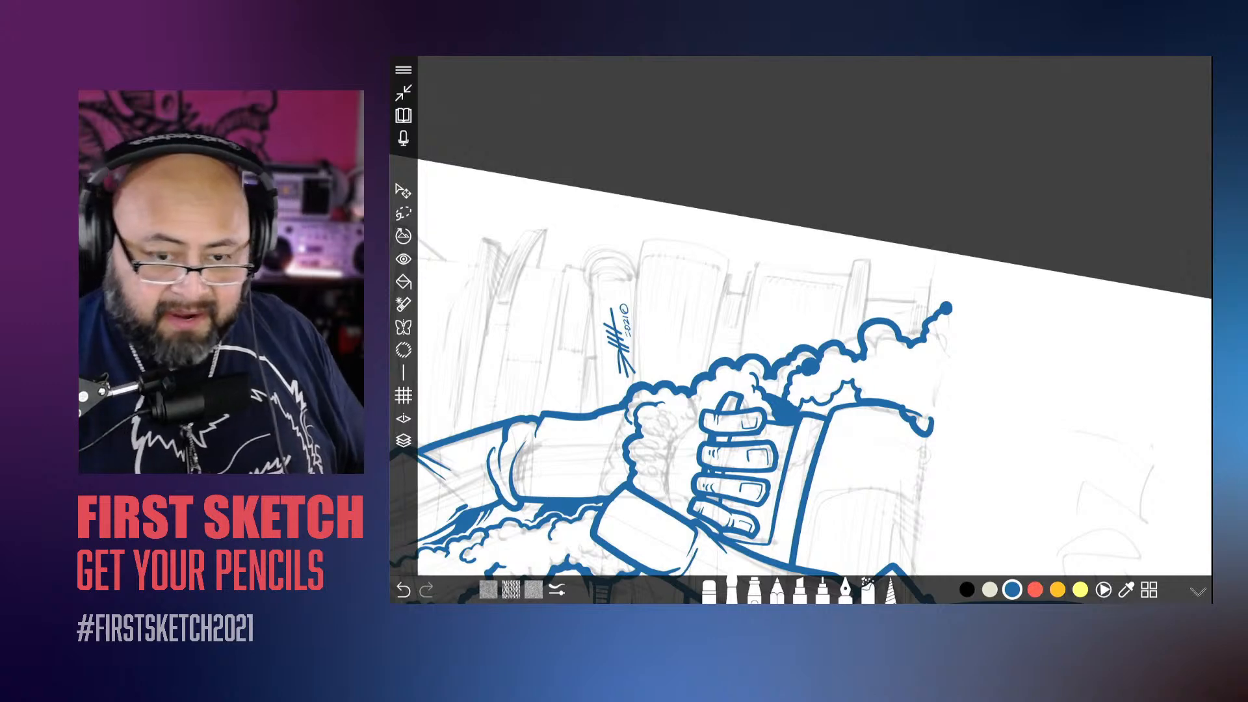
# Step: Extend the small inner scallops of the trail along the book's upper corner and thicken the line there
pyautogui.scroll(-5, 789, 253)
pyautogui.scroll(10, 709, 325)
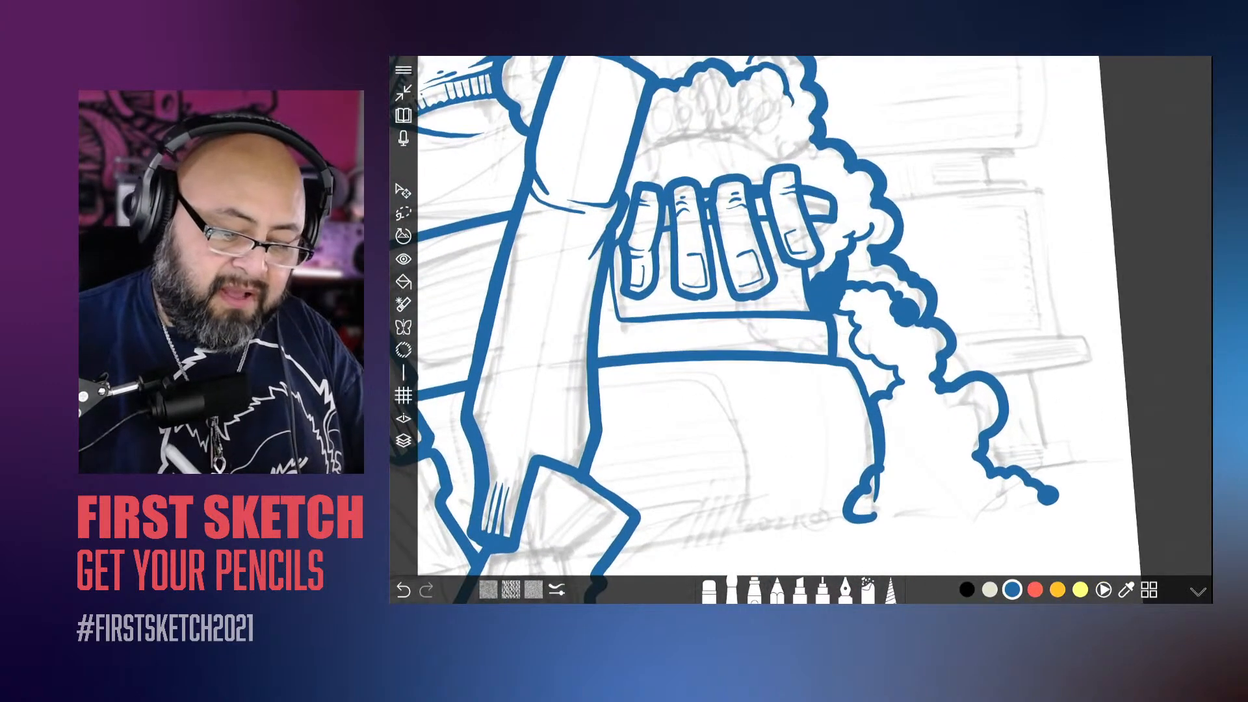
pyautogui.moveTo(880, 333)
pyautogui.mouseDown()
pyautogui.moveTo(862, 388)
pyautogui.moveTo(924, 442)
pyautogui.moveTo(895, 457)
pyautogui.moveTo(887, 439)
pyautogui.mouseUp()
pyautogui.scroll(-5, 799, 319)
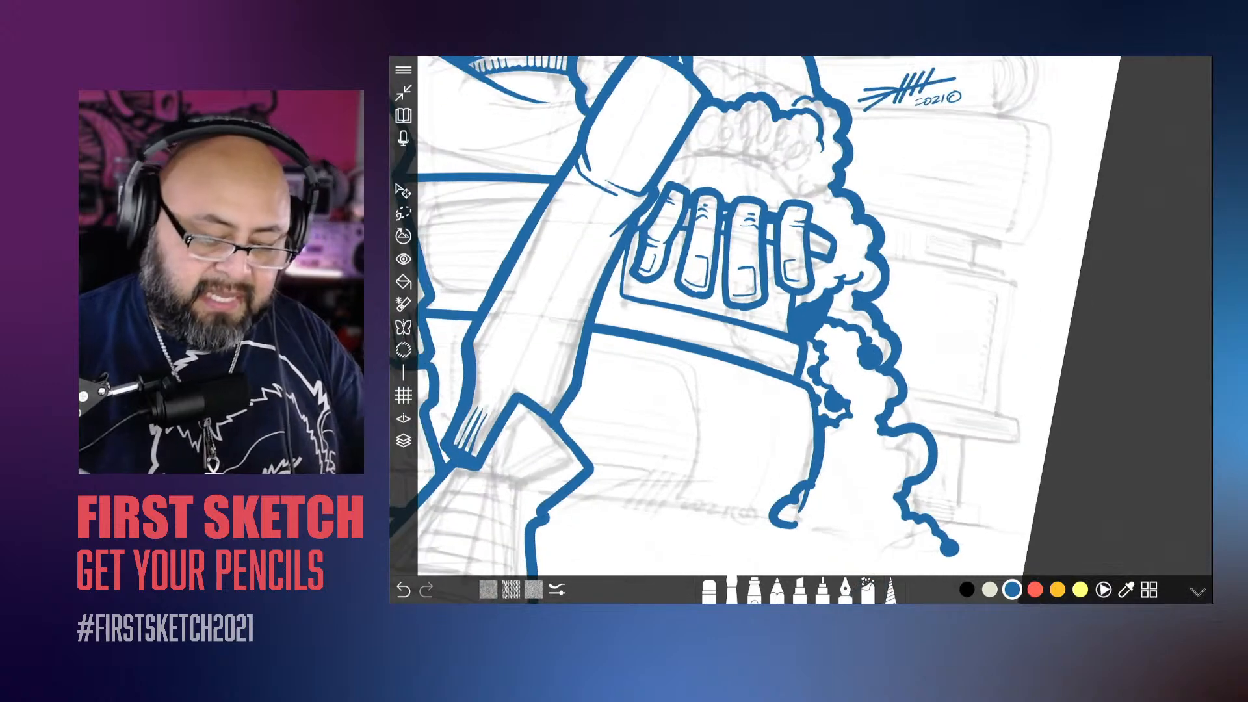
# Step: Ink the bumpy base of the cloudy trail beside the book and fill it with solid blue
pyautogui.scroll(2, 800, 319)
pyautogui.moveTo(1028, 307)
pyautogui.mouseDown()
pyautogui.moveTo(927, 417)
pyautogui.moveTo(871, 441)
pyautogui.moveTo(1001, 315)
pyautogui.moveTo(968, 318)
pyautogui.moveTo(1008, 322)
pyautogui.moveTo(990, 372)
pyautogui.moveTo(946, 390)
pyautogui.moveTo(930, 364)
pyautogui.moveTo(936, 335)
pyautogui.moveTo(920, 322)
pyautogui.moveTo(907, 338)
pyautogui.mouseUp()
pyautogui.moveTo(865, 379)
pyautogui.mouseDown()
pyautogui.moveTo(852, 412)
pyautogui.moveTo(877, 402)
pyautogui.moveTo(865, 432)
pyautogui.moveTo(900, 401)
pyautogui.moveTo(957, 394)
pyautogui.mouseUp()
pyautogui.moveTo(908, 427); pyautogui.dragTo(996, 382)
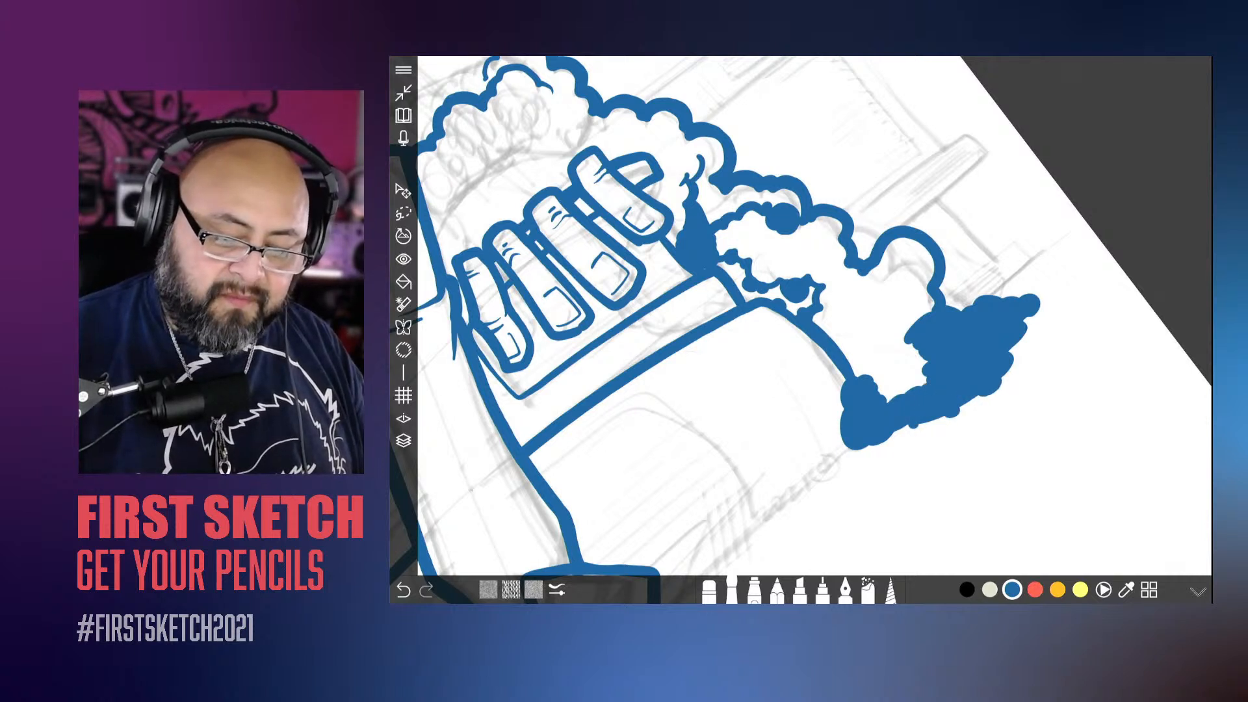
pyautogui.moveTo(891, 432); pyautogui.dragTo(896, 435)
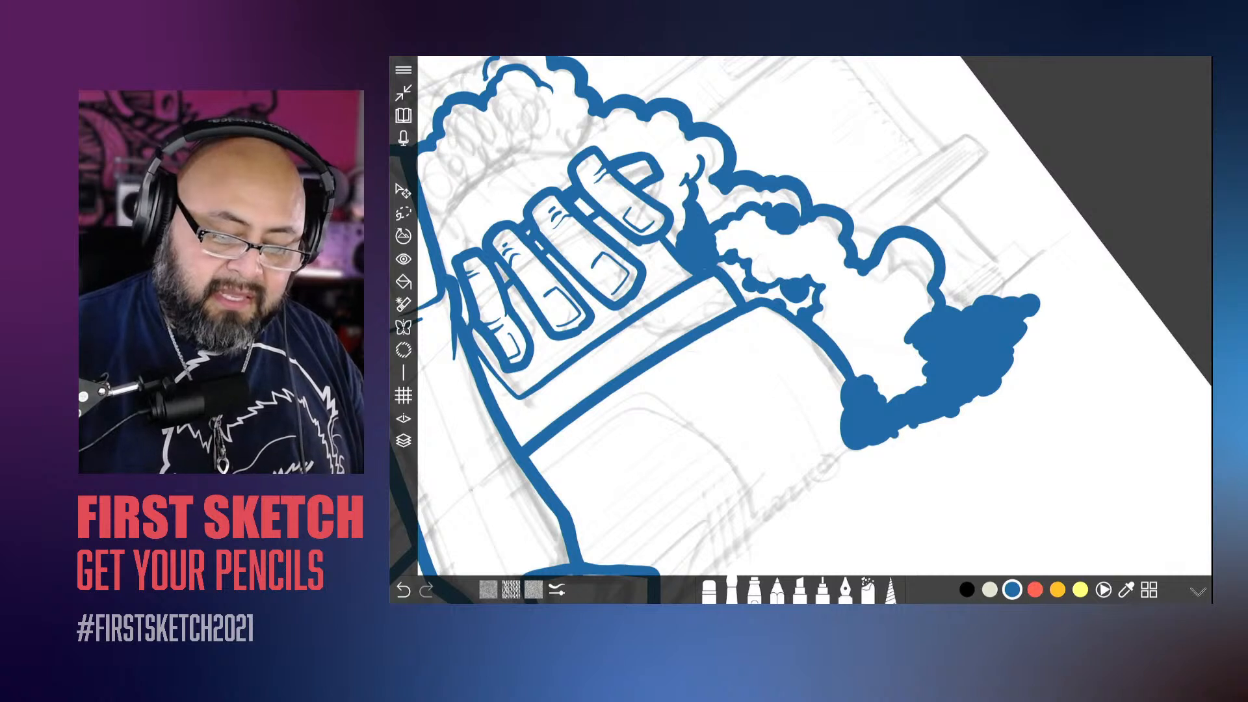
pyautogui.moveTo(922, 383)
pyautogui.mouseDown()
pyautogui.moveTo(897, 392)
pyautogui.moveTo(881, 375)
pyautogui.moveTo(910, 331)
pyautogui.moveTo(866, 373)
pyautogui.mouseUp()
pyautogui.moveTo(814, 316); pyautogui.dragTo(855, 372)
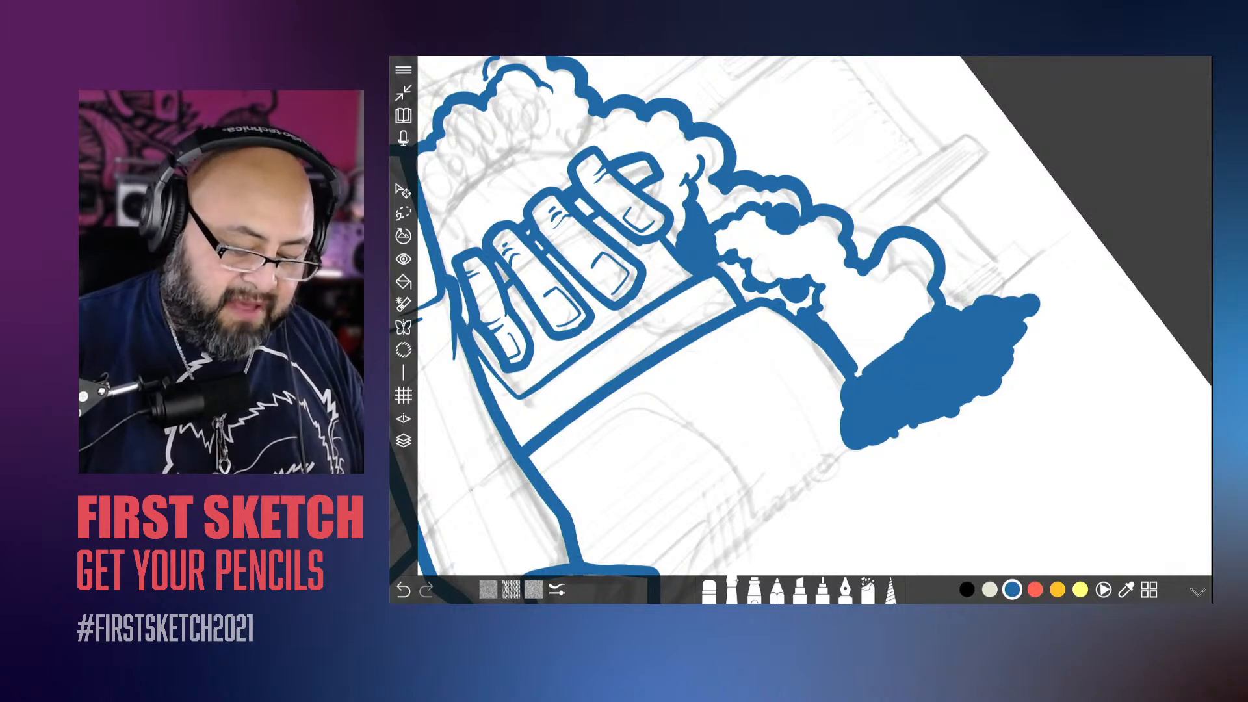
# Step: Fill the middle and upper parts of the cloudy trail with solid blue up to the resting hand
pyautogui.click(557, 590)
pyautogui.moveTo(885, 259)
pyautogui.mouseDown()
pyautogui.moveTo(905, 294)
pyautogui.moveTo(916, 250)
pyautogui.moveTo(901, 300)
pyautogui.moveTo(922, 313)
pyautogui.moveTo(912, 331)
pyautogui.moveTo(878, 333)
pyautogui.moveTo(865, 359)
pyautogui.moveTo(947, 366)
pyautogui.moveTo(977, 398)
pyautogui.mouseUp()
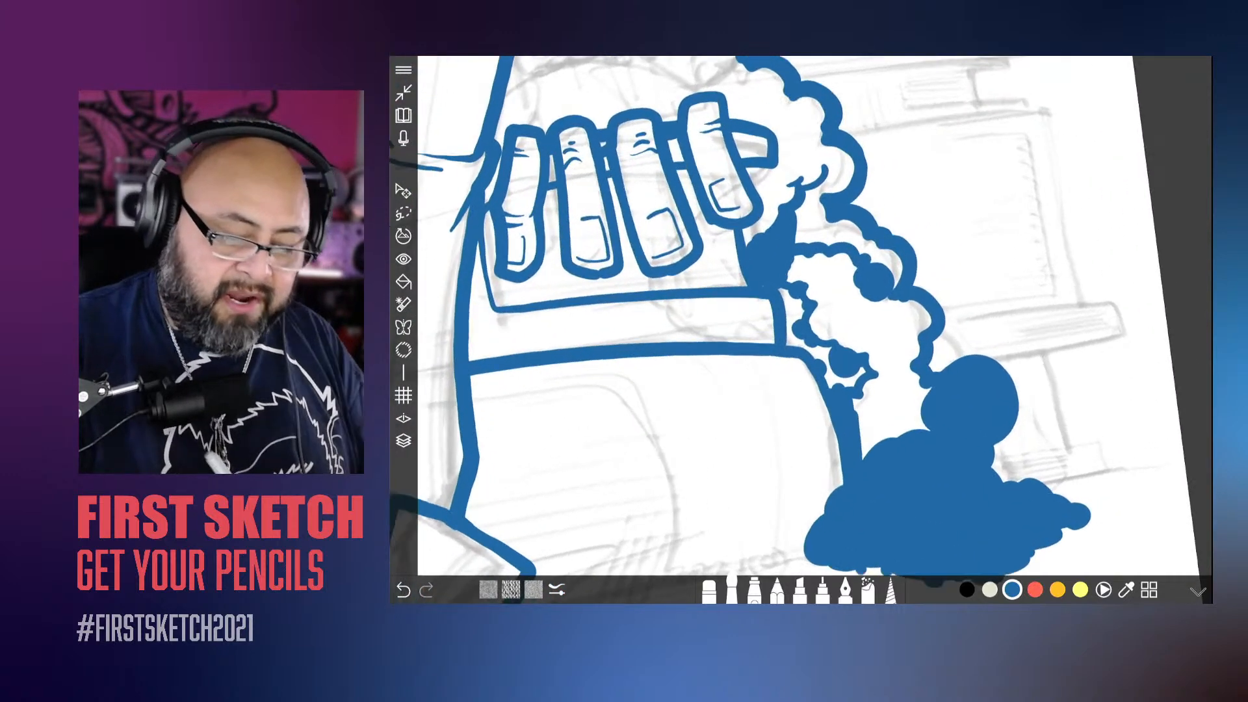
pyautogui.moveTo(847, 301)
pyautogui.mouseDown()
pyautogui.moveTo(850, 259)
pyautogui.moveTo(800, 265)
pyautogui.moveTo(765, 249)
pyautogui.moveTo(824, 311)
pyautogui.moveTo(814, 324)
pyautogui.moveTo(840, 353)
pyautogui.moveTo(925, 304)
pyautogui.moveTo(908, 350)
pyautogui.moveTo(834, 366)
pyautogui.moveTo(922, 372)
pyautogui.moveTo(883, 386)
pyautogui.moveTo(928, 402)
pyautogui.moveTo(898, 436)
pyautogui.mouseUp()
pyautogui.moveTo(894, 377)
pyautogui.mouseDown()
pyautogui.moveTo(866, 386)
pyautogui.moveTo(865, 423)
pyautogui.mouseUp()
pyautogui.moveTo(884, 401)
pyautogui.mouseDown()
pyautogui.moveTo(857, 435)
pyautogui.moveTo(891, 429)
pyautogui.mouseUp()
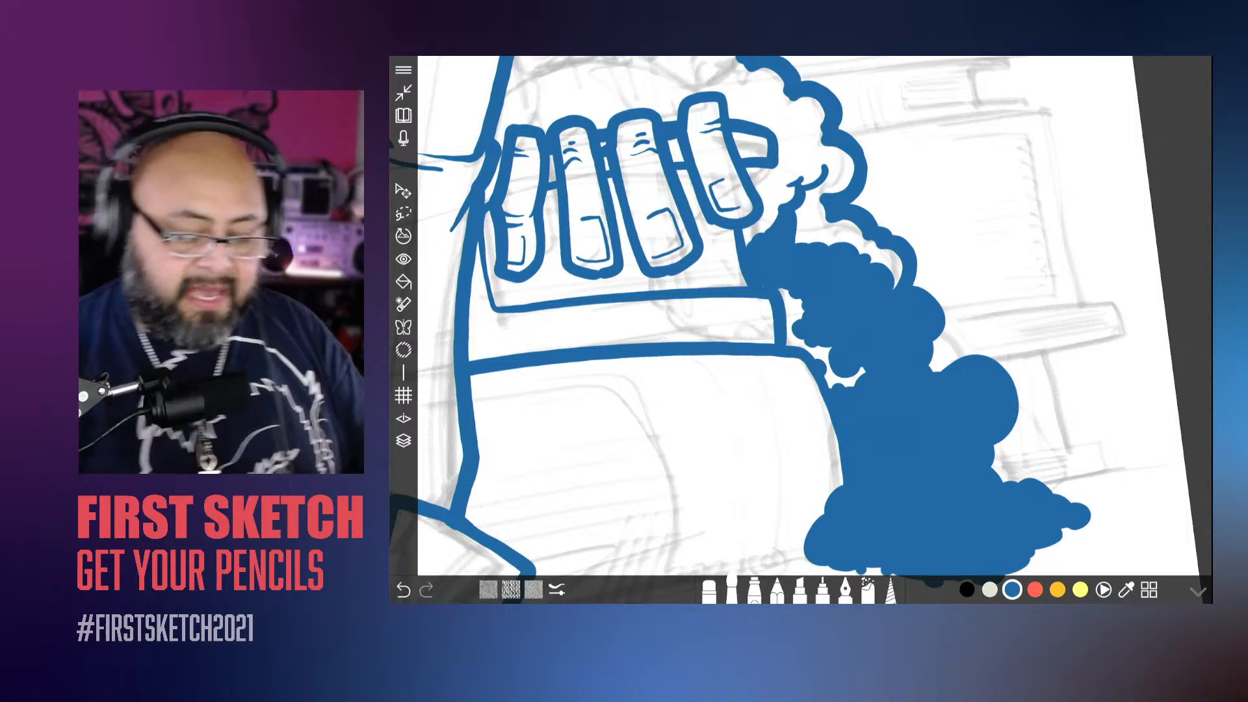
# Step: Undo the oversized dot near the trail's outer tip and add smaller blue dots and bumps along its edge
pyautogui.scroll(-10, 741, 436)
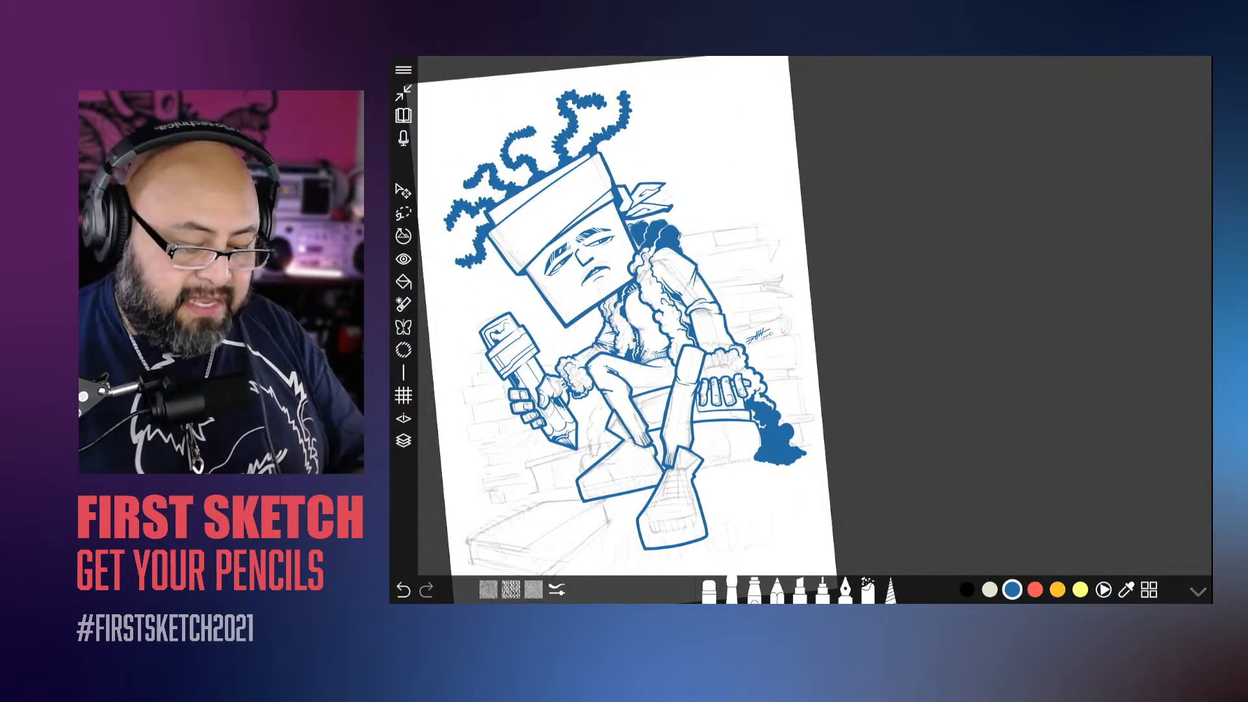
pyautogui.scroll(10, 719, 465)
pyautogui.moveTo(917, 356); pyautogui.dragTo(927, 360)
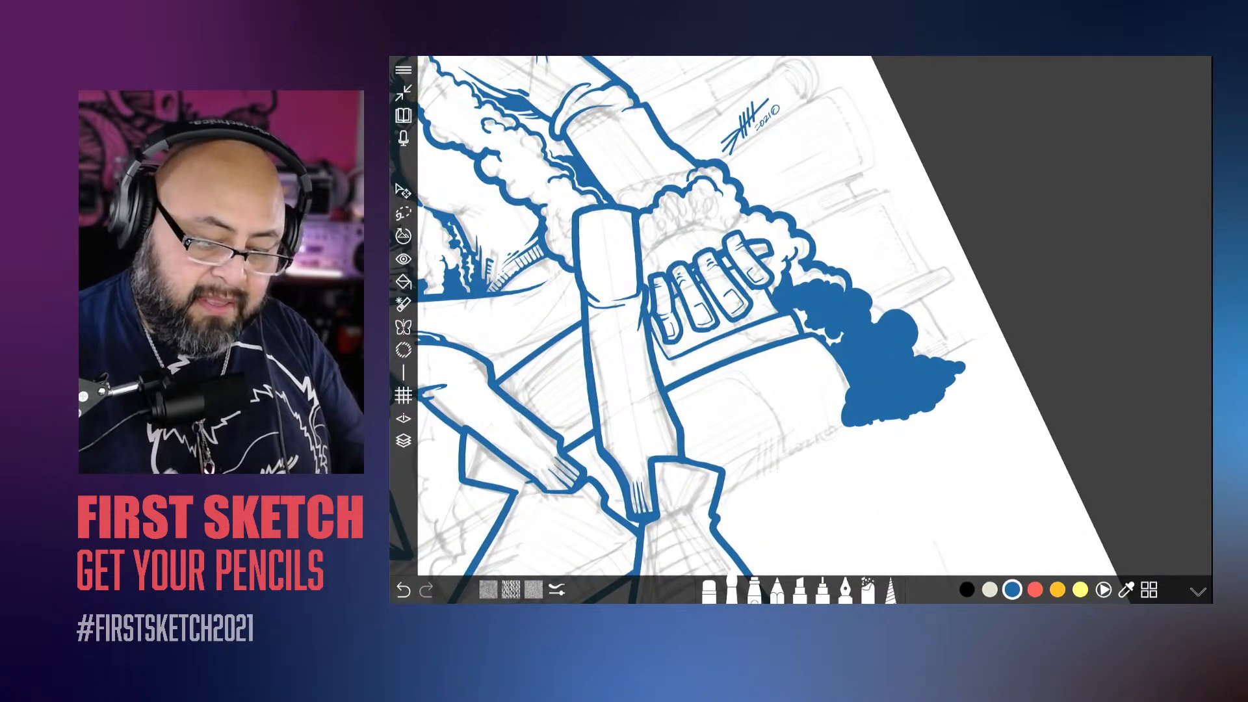
pyautogui.scroll(-8, 810, 481)
pyautogui.scroll(10, 845, 440)
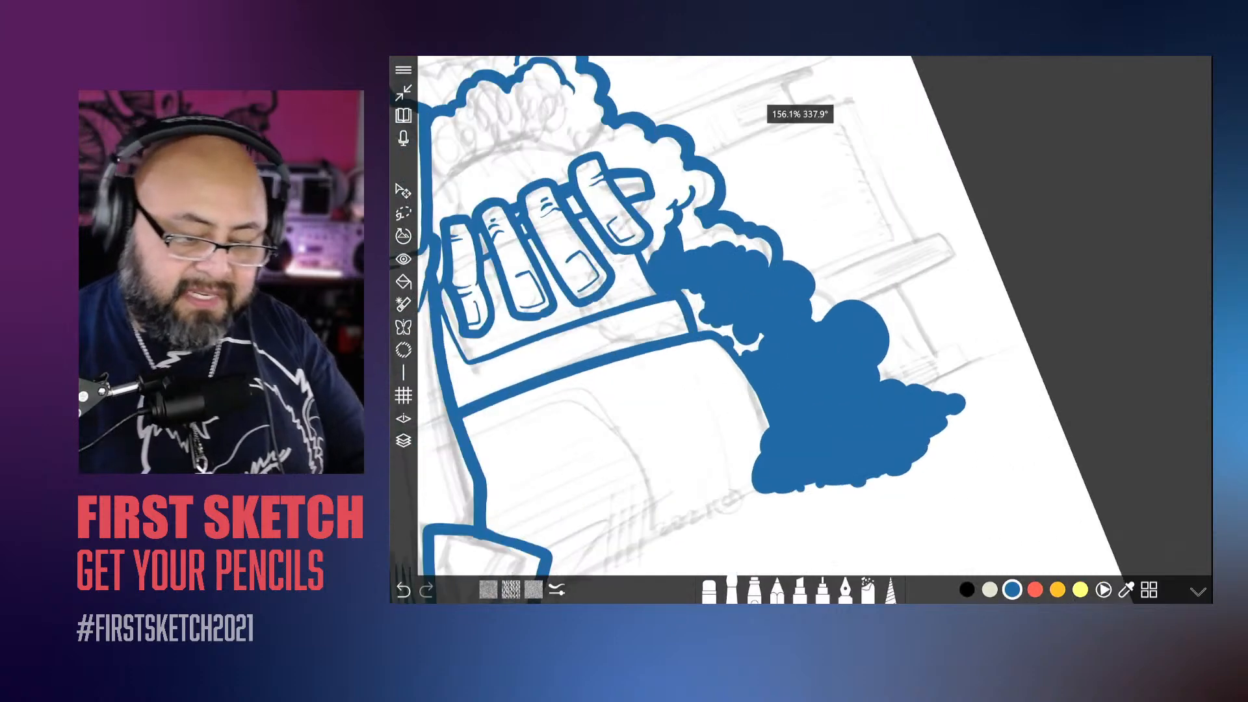
pyautogui.click(995, 378)
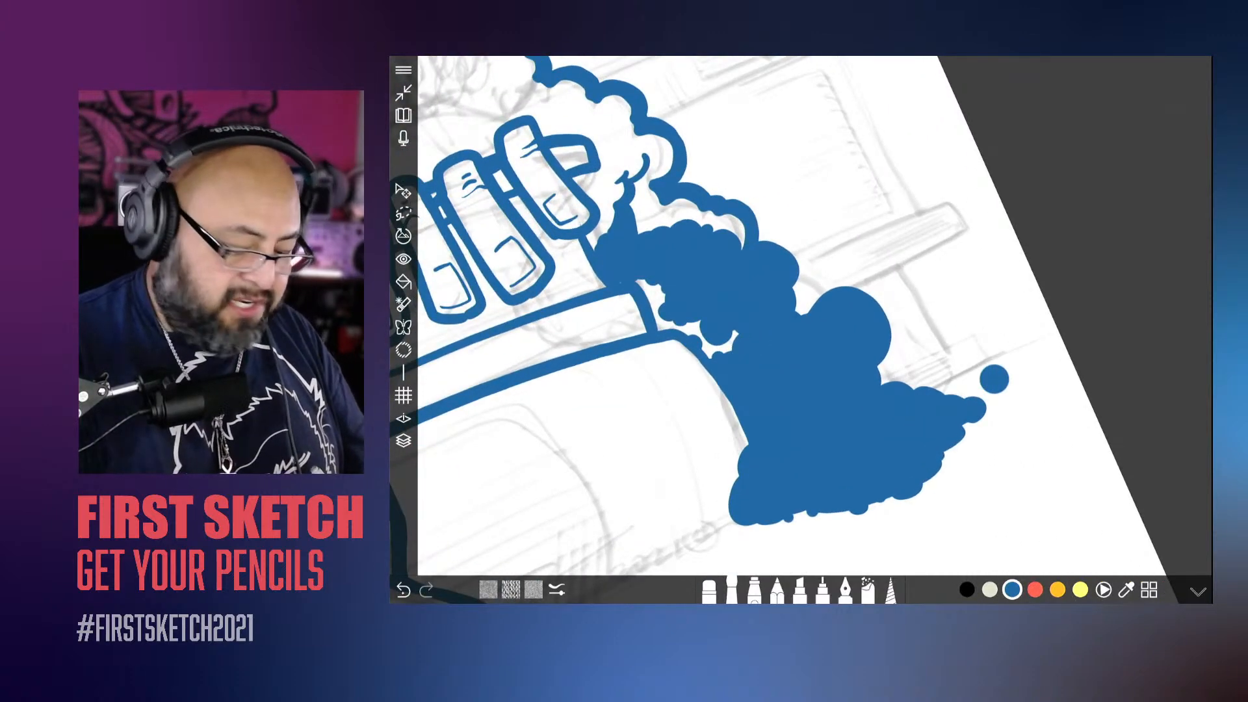
pyautogui.hotkey('ctrl', 'z')
pyautogui.click(979, 379)
pyautogui.click(963, 388)
pyautogui.click(946, 390)
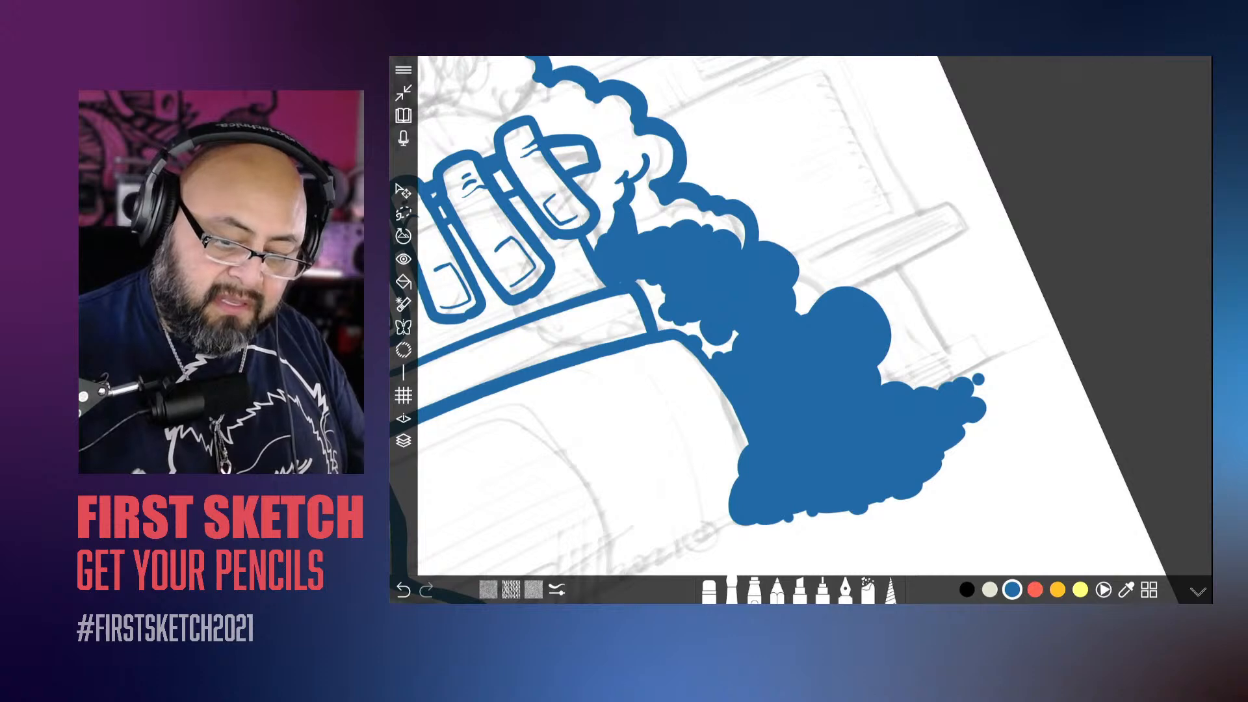
pyautogui.click(932, 391)
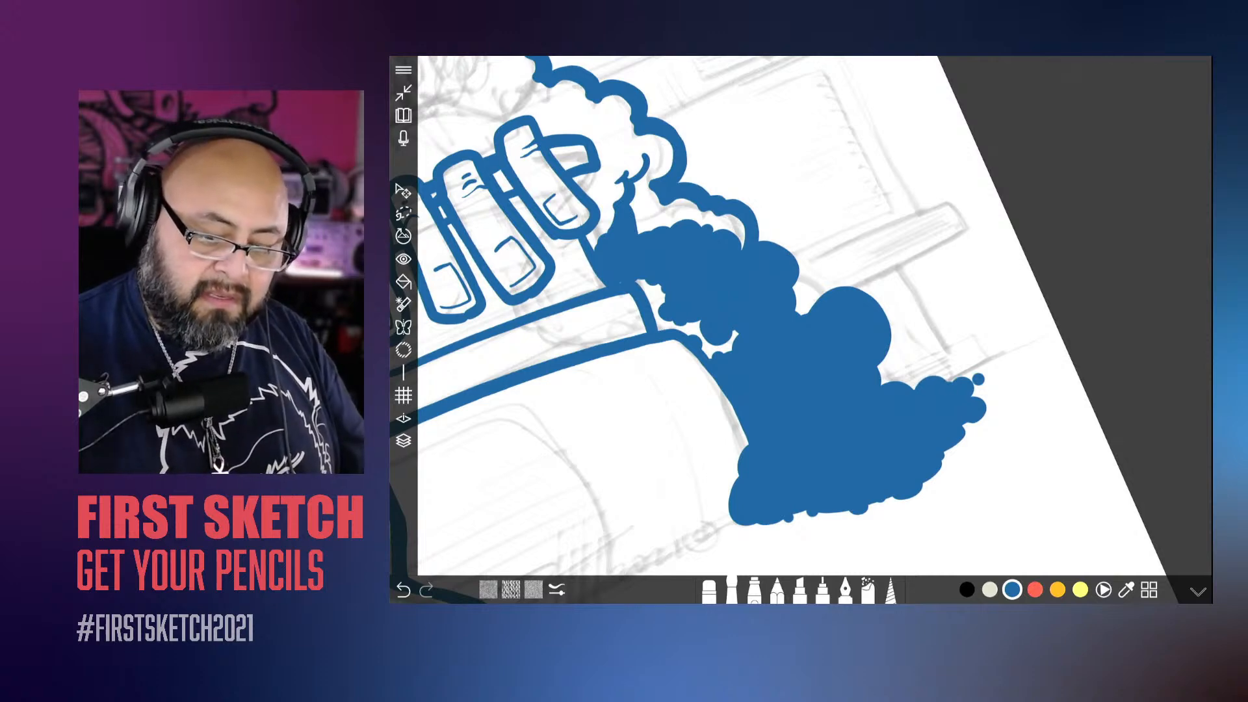
pyautogui.scroll(-5, 801, 329)
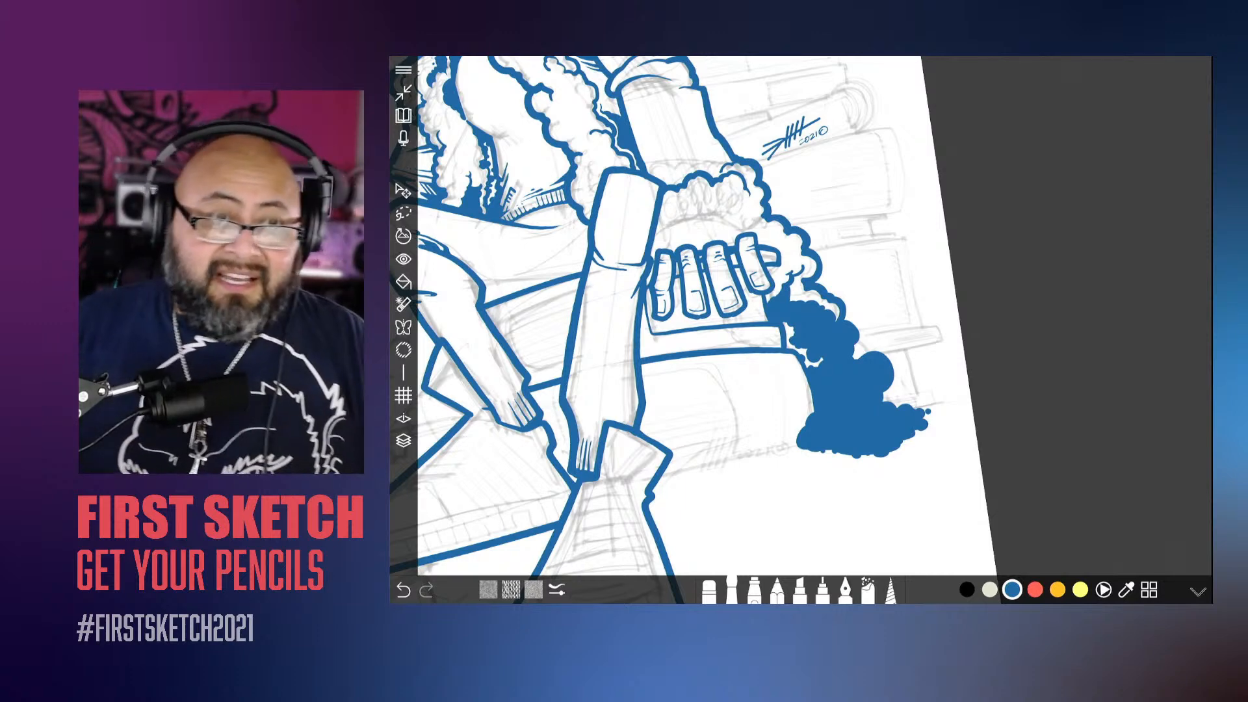
# Step: Open the layers list and hide and reshow Layer 6 to check which artwork it holds
pyautogui.scroll(-5, 801, 329)
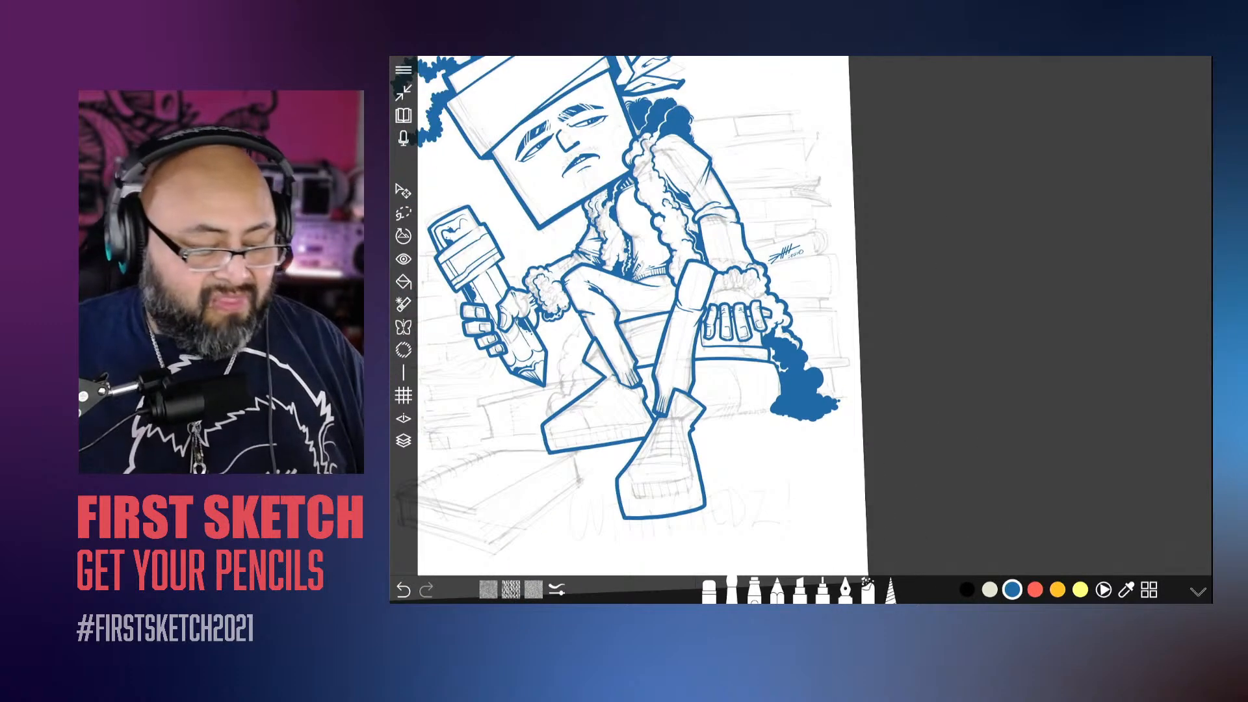
pyautogui.scroll(4, 801, 330)
pyautogui.scroll(2, 801, 330)
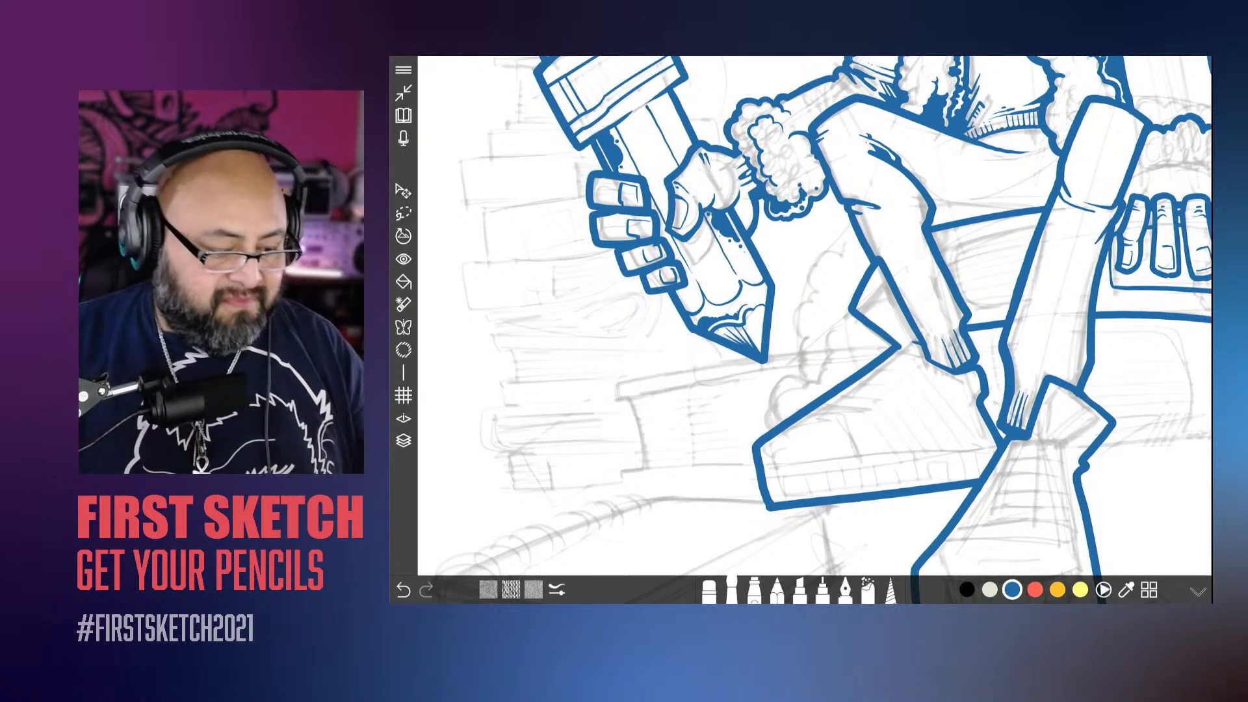
pyautogui.click(404, 441)
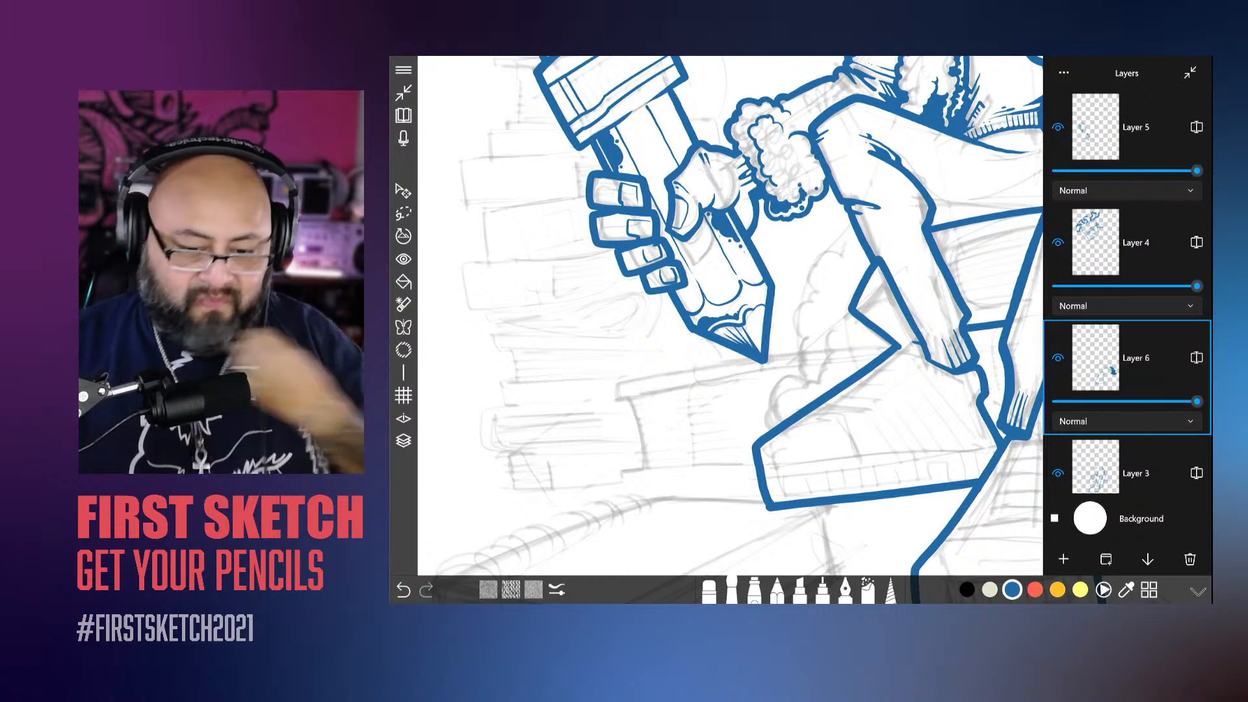
pyautogui.click(1059, 357)
pyautogui.click(1058, 357)
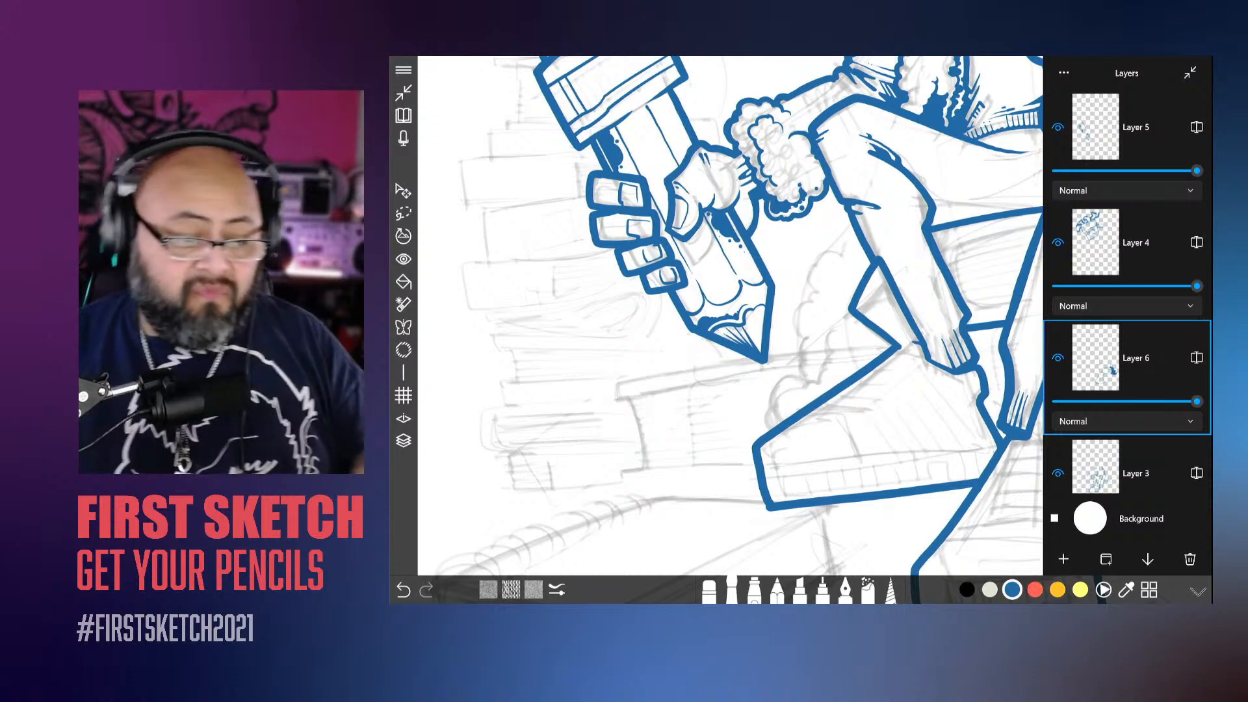
# Step: Ink a bumpy blue cloud edge from the bent leg down past the pencil tip to the shoe
pyautogui.moveTo(754, 382); pyautogui.dragTo(744, 438)
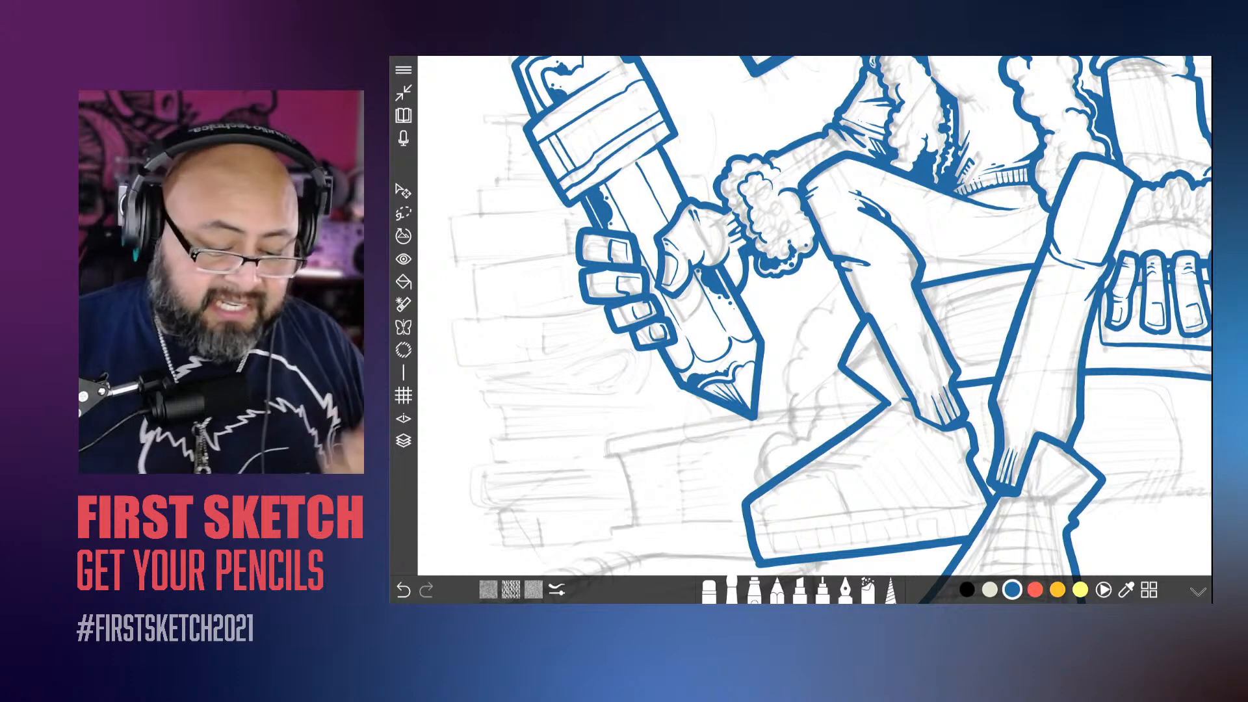
pyautogui.scroll(3, 728, 377)
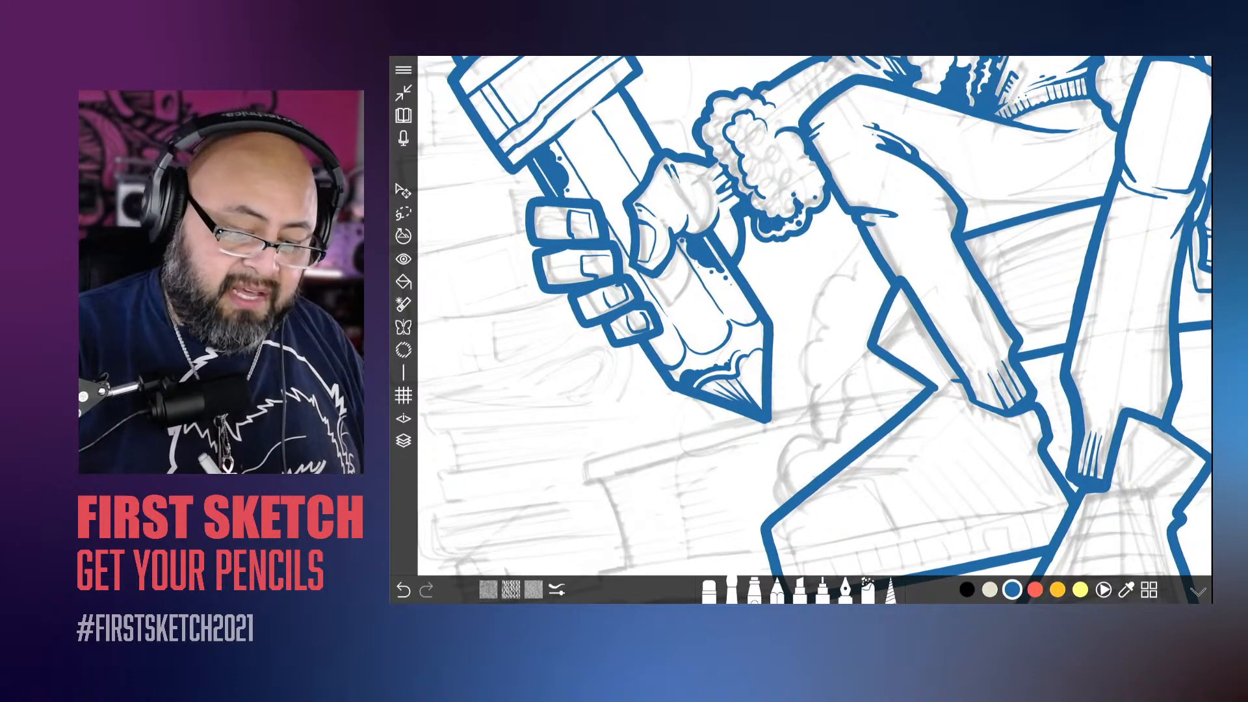
pyautogui.moveTo(870, 257)
pyautogui.mouseDown()
pyautogui.moveTo(855, 291)
pyautogui.moveTo(823, 295)
pyautogui.moveTo(806, 351)
pyautogui.moveTo(825, 397)
pyautogui.moveTo(780, 442)
pyautogui.moveTo(788, 484)
pyautogui.moveTo(774, 464)
pyautogui.mouseUp()
pyautogui.moveTo(809, 394); pyautogui.dragTo(803, 407)
pyautogui.moveTo(790, 357)
pyautogui.mouseDown()
pyautogui.moveTo(785, 368)
pyautogui.moveTo(797, 343)
pyautogui.mouseUp()
pyautogui.moveTo(814, 301); pyautogui.dragTo(809, 310)
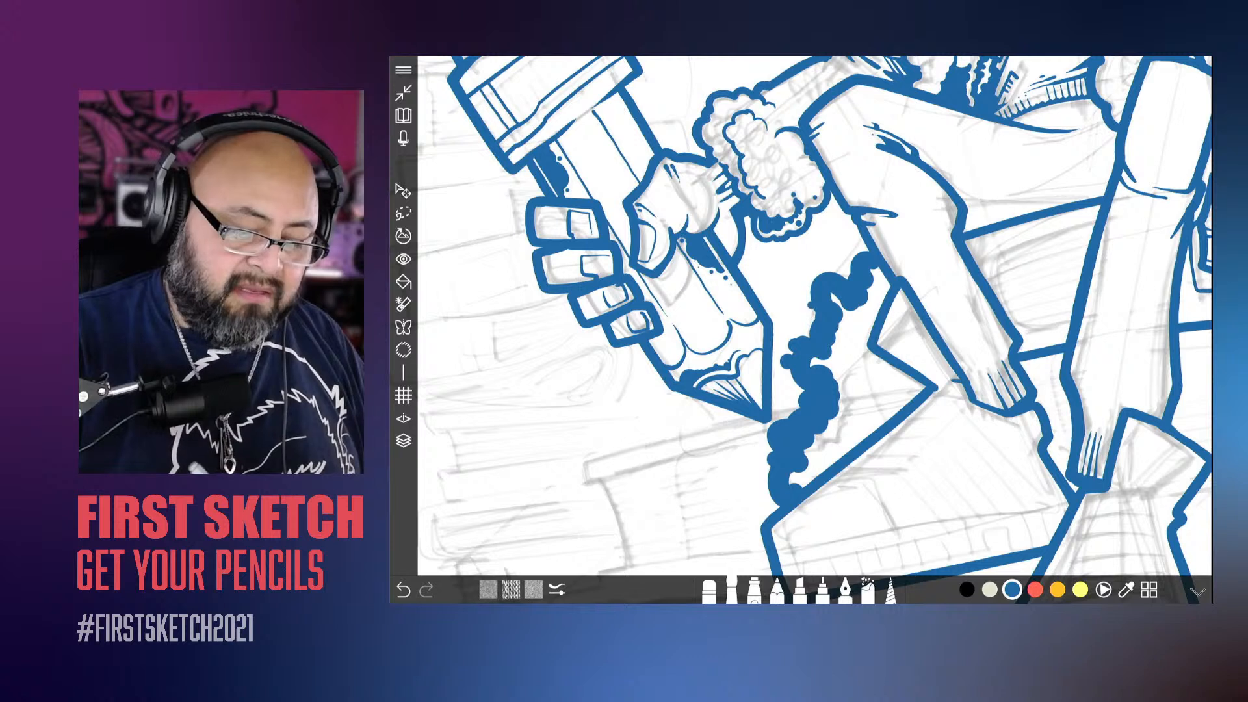
pyautogui.moveTo(849, 263); pyautogui.dragTo(842, 278)
pyautogui.moveTo(866, 236); pyautogui.dragTo(857, 254)
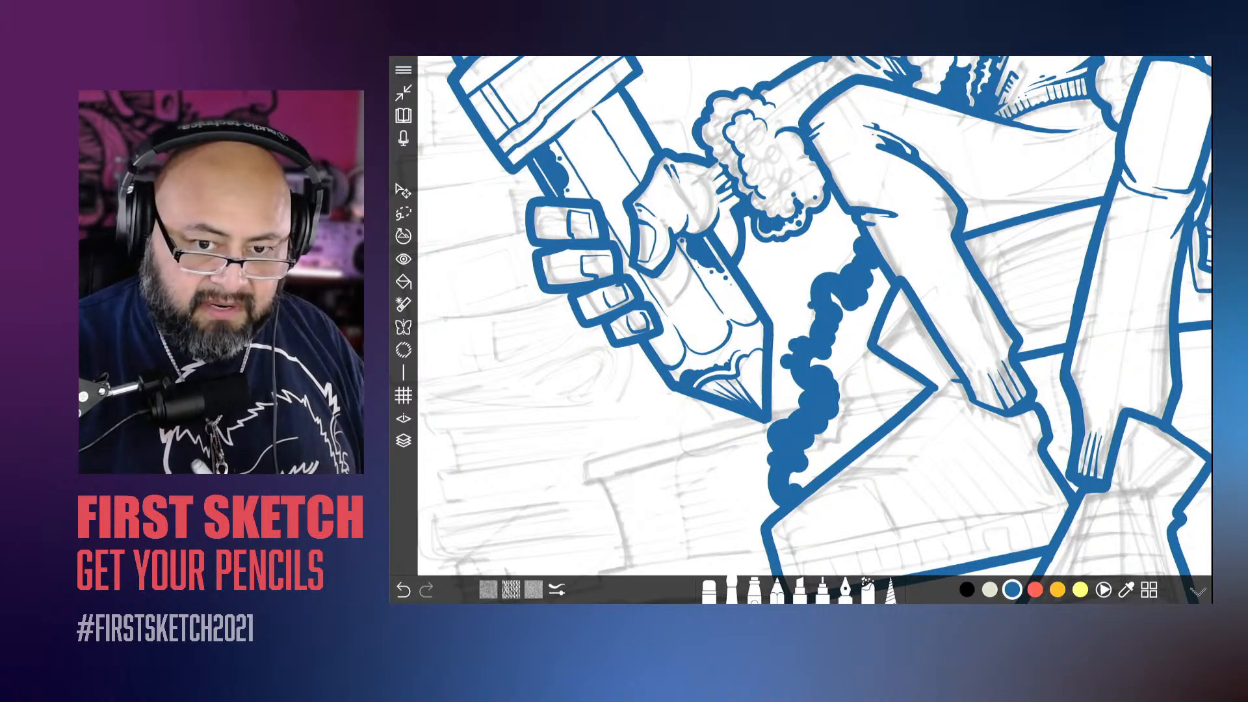
# Step: Fill the cloud between its bumpy edge, the bent leg and the shoe with solid blue and touch up its outer bumps
pyautogui.moveTo(885, 269)
pyautogui.mouseDown()
pyautogui.moveTo(855, 343)
pyautogui.moveTo(853, 323)
pyautogui.moveTo(836, 329)
pyautogui.moveTo(857, 368)
pyautogui.moveTo(918, 390)
pyautogui.moveTo(871, 380)
pyautogui.moveTo(792, 487)
pyautogui.moveTo(848, 402)
pyautogui.moveTo(832, 351)
pyautogui.moveTo(818, 363)
pyautogui.moveTo(860, 392)
pyautogui.moveTo(893, 391)
pyautogui.mouseUp()
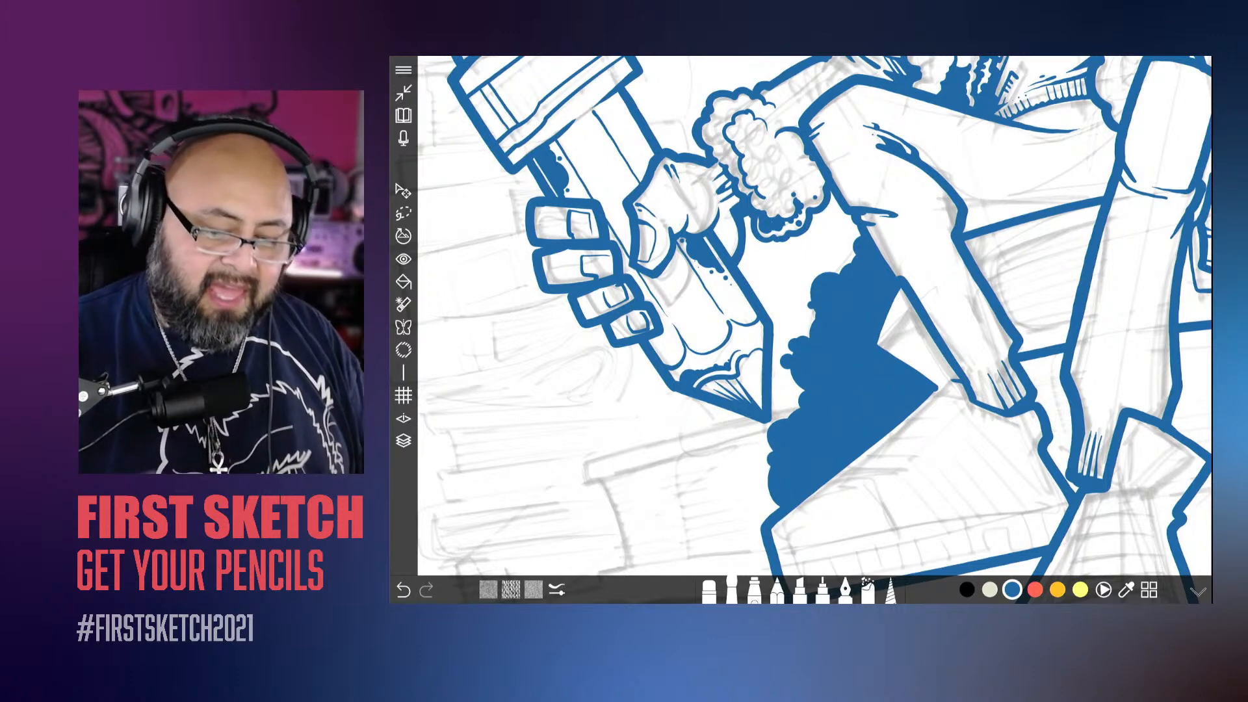
pyautogui.scroll(-5, 816, 330)
pyautogui.scroll(5, 815, 330)
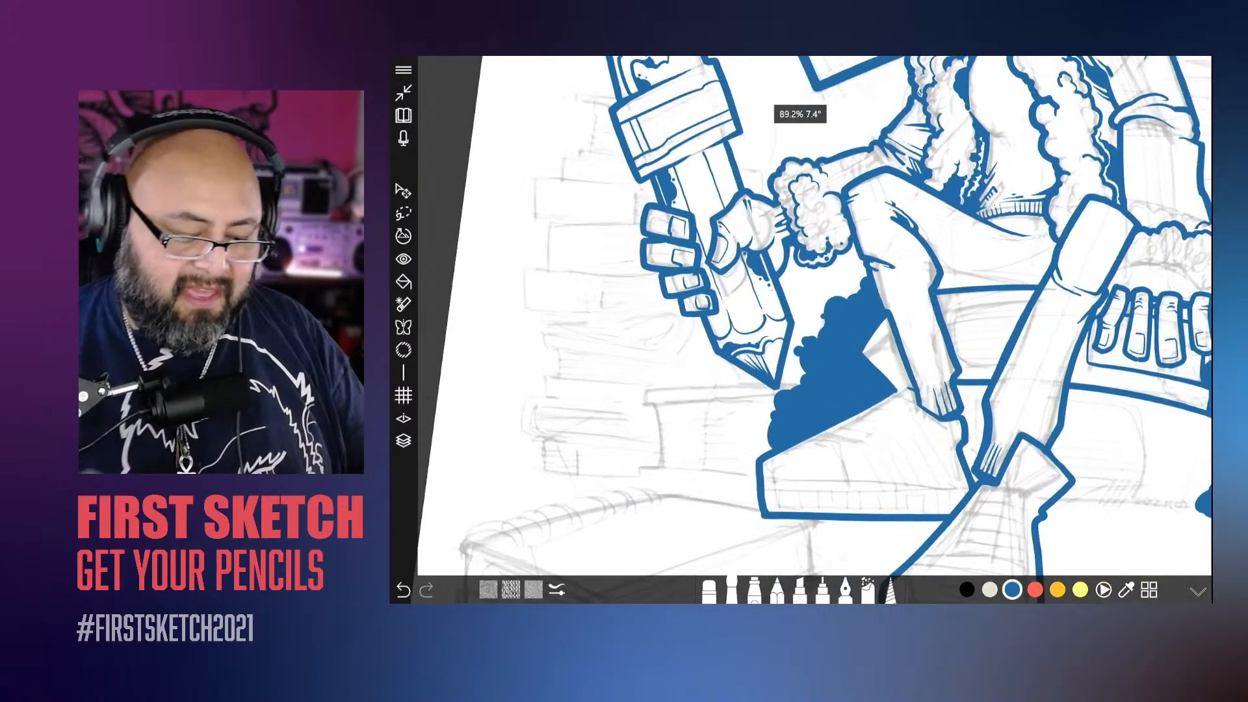
pyautogui.scroll(1, 816, 330)
pyautogui.moveTo(825, 363); pyautogui.dragTo(818, 376)
pyautogui.moveTo(823, 329); pyautogui.dragTo(817, 334)
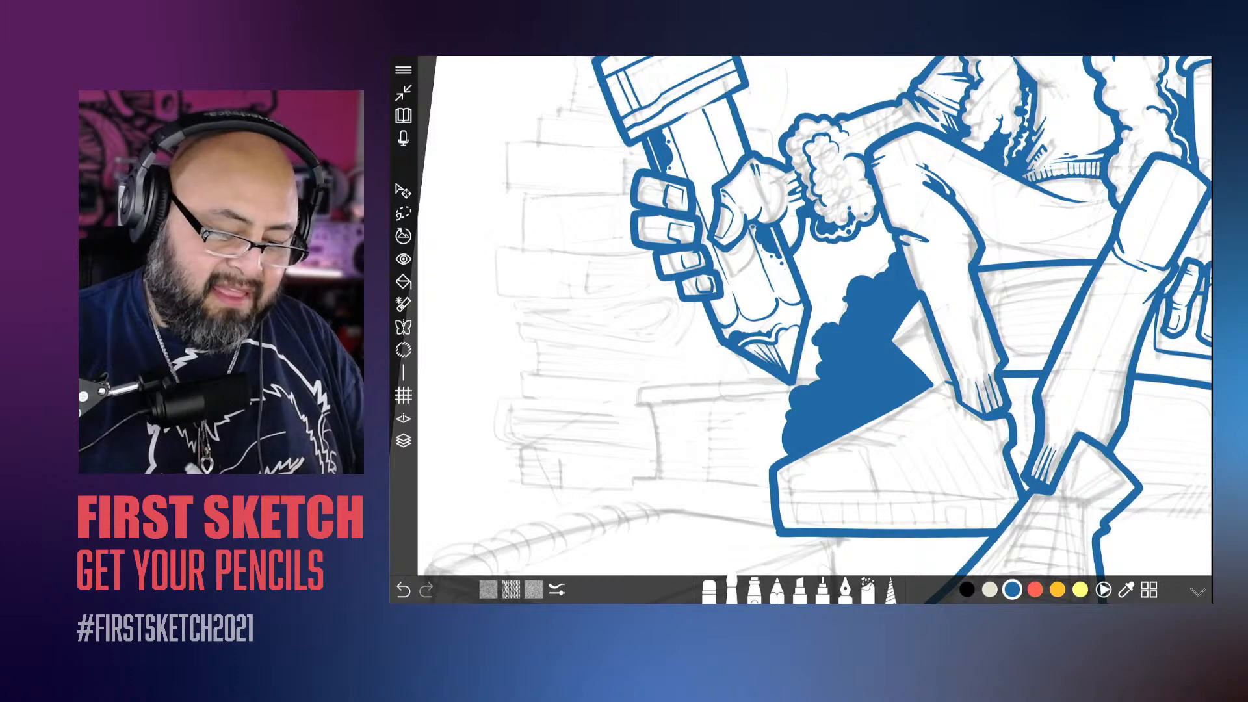
pyautogui.moveTo(784, 446); pyautogui.dragTo(779, 458)
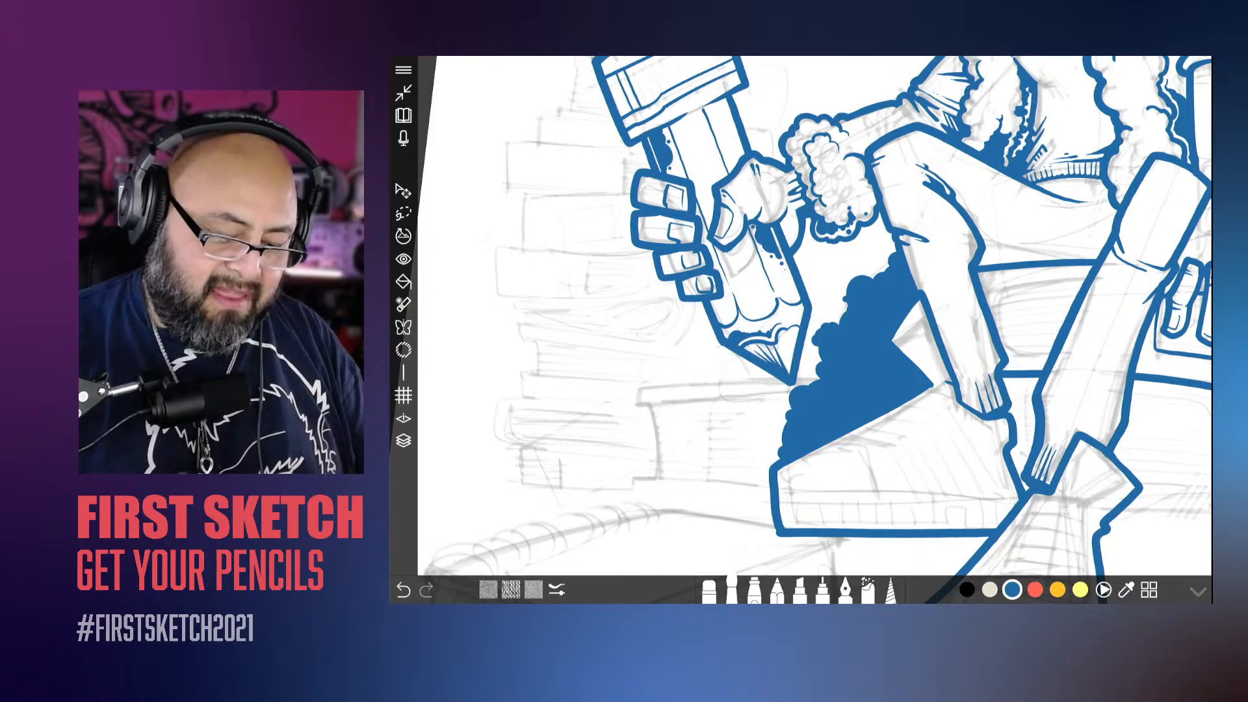
# Step: Adjust the brush size and try a heavier shadow line along the underside of the raised thigh
pyautogui.scroll(-5, 815, 329)
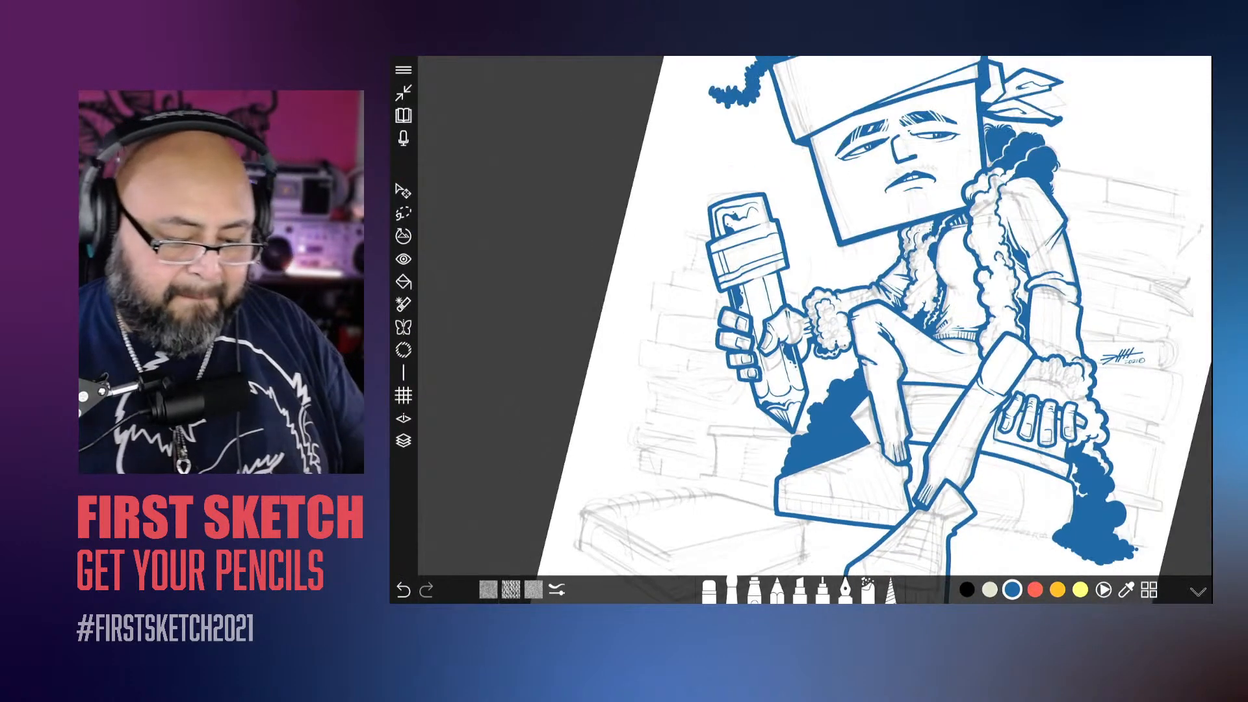
pyautogui.scroll(2, 815, 330)
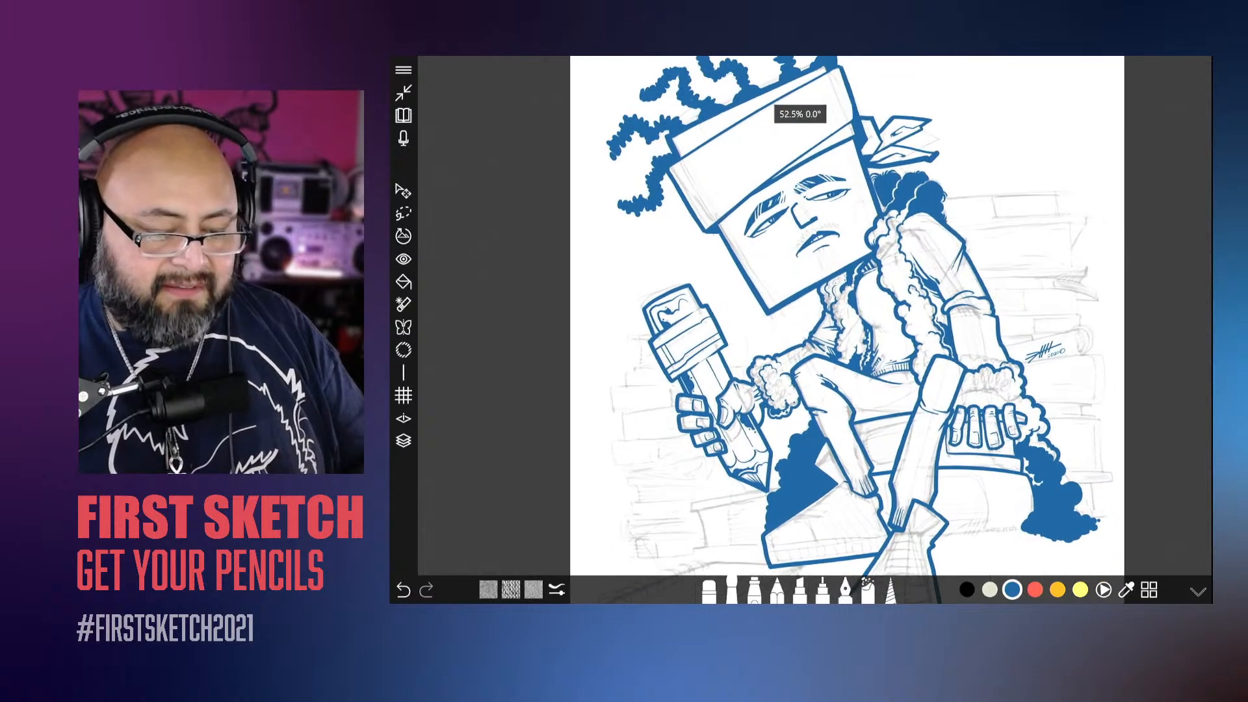
pyautogui.scroll(-1, 816, 330)
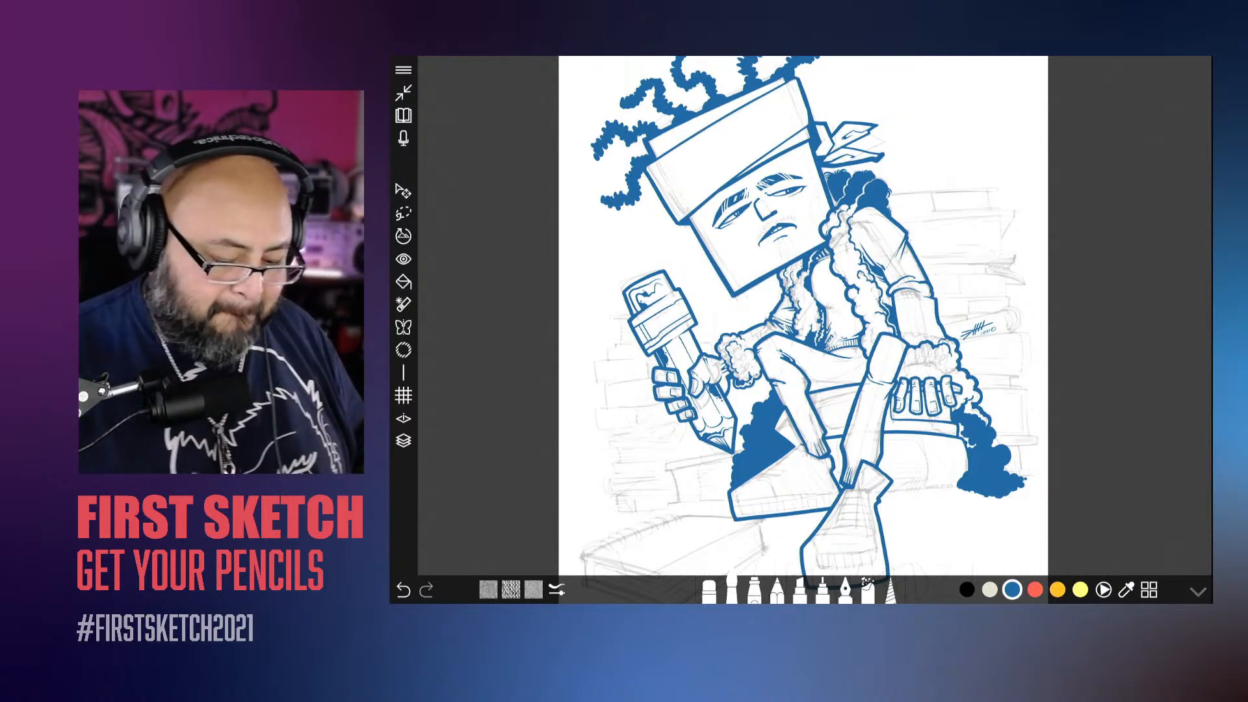
pyautogui.click(732, 591)
pyautogui.moveTo(838, 515); pyautogui.dragTo(822, 515)
pyautogui.scroll(5, 702, 384)
pyautogui.scroll(5, 800, 325)
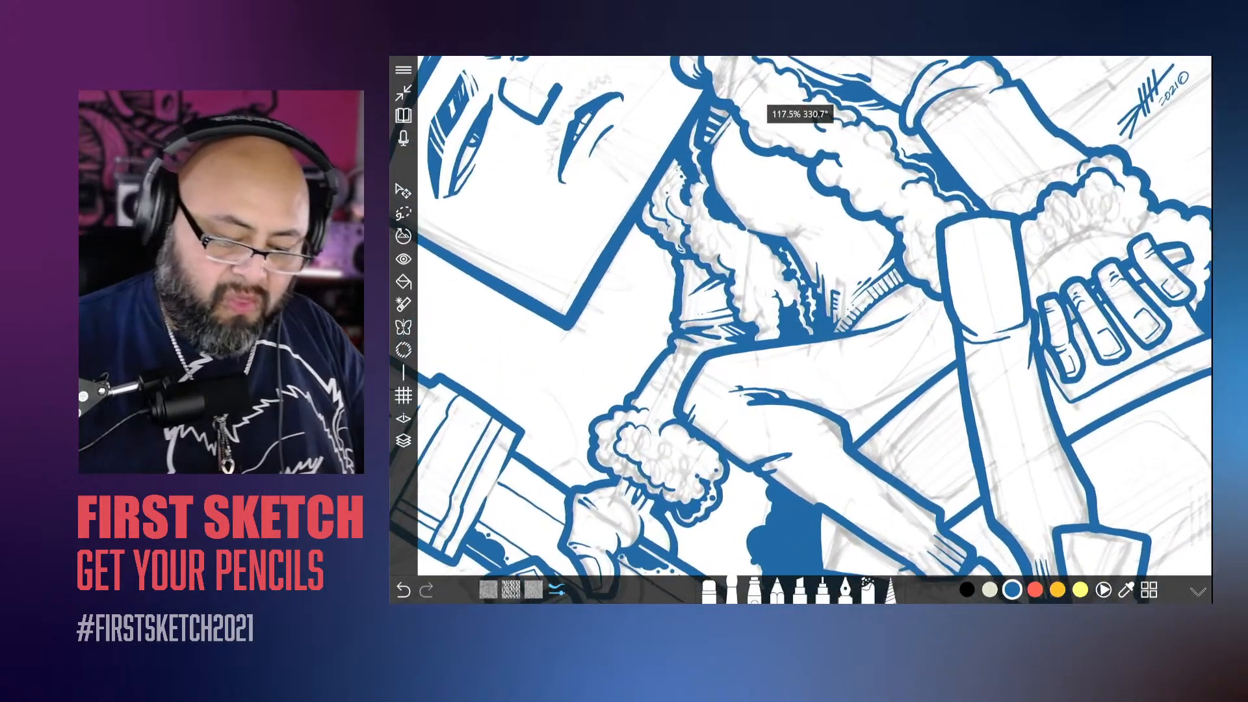
pyautogui.moveTo(859, 422); pyautogui.dragTo(973, 358)
pyautogui.click(556, 590)
pyautogui.moveTo(856, 458)
pyautogui.mouseDown()
pyautogui.moveTo(972, 368)
pyautogui.moveTo(858, 467)
pyautogui.mouseUp()
pyautogui.scroll(-5, 799, 325)
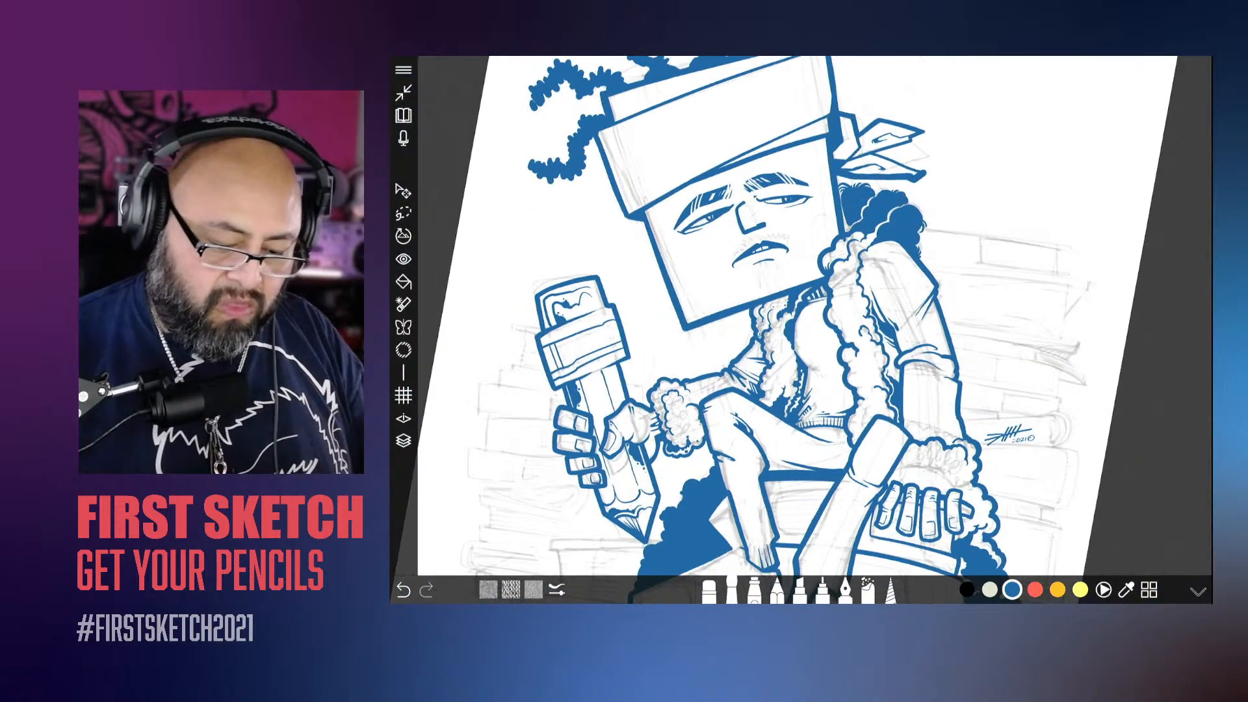
pyautogui.scroll(5, 800, 325)
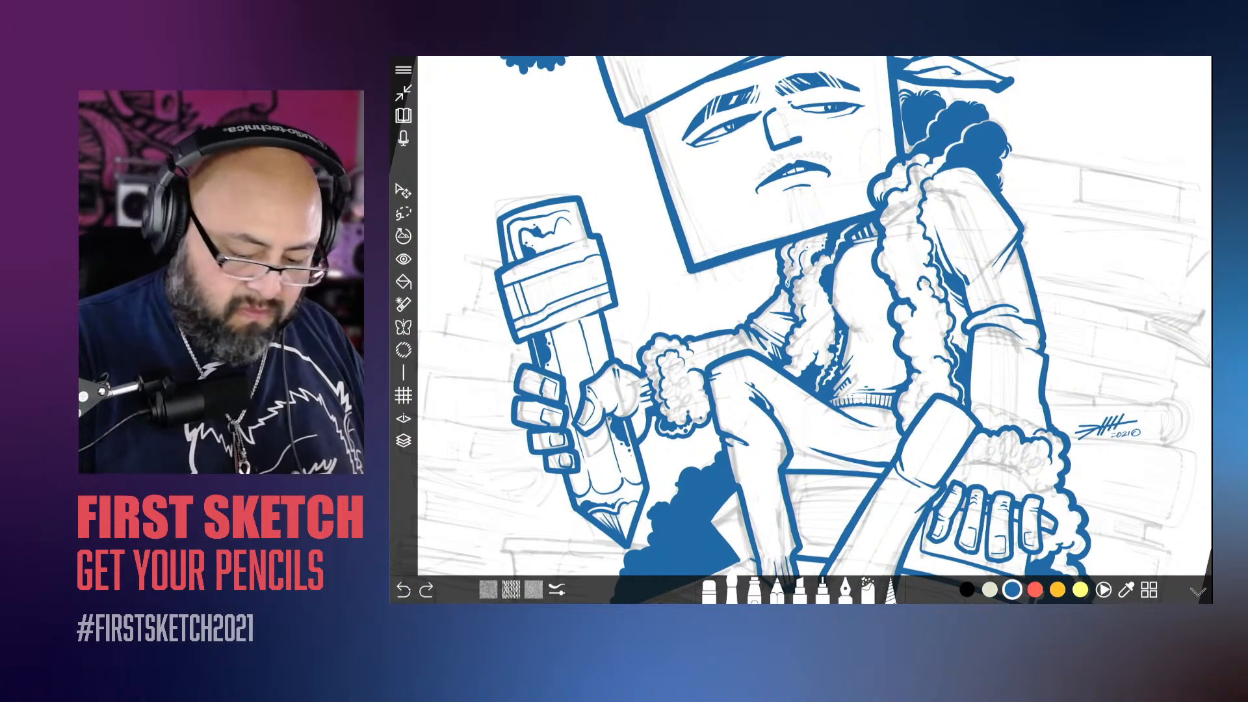
# Step: Thicken the line under the raised thigh into a tapered blue wedge with a pointed crease behind the knee
pyautogui.scroll(5, 800, 325)
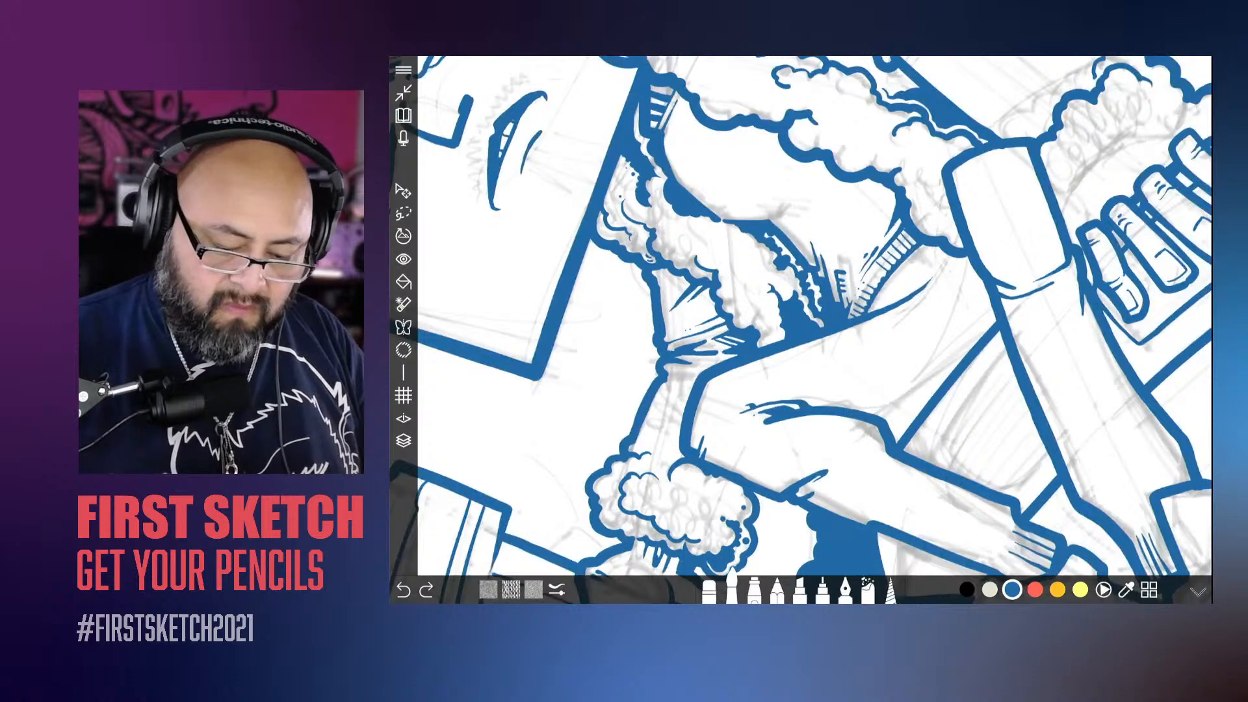
pyautogui.moveTo(926, 387); pyautogui.dragTo(996, 319)
pyautogui.moveTo(954, 366); pyautogui.dragTo(895, 444)
pyautogui.scroll(-5, 800, 325)
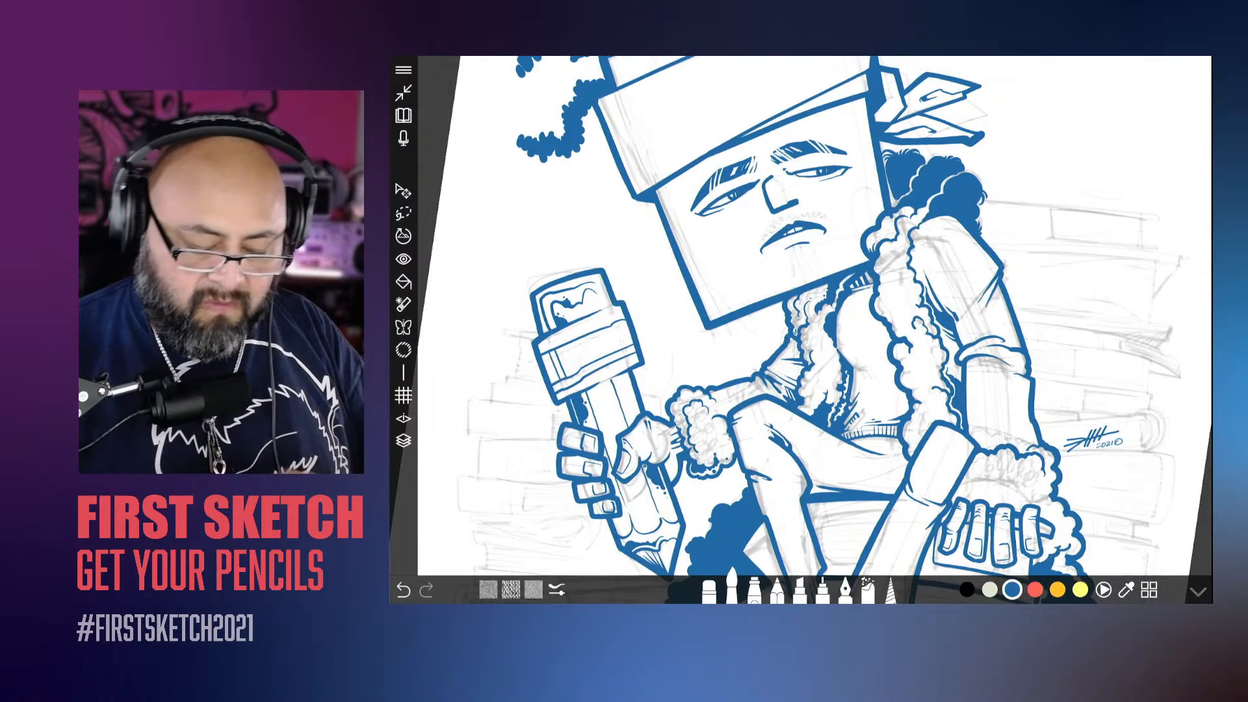
pyautogui.scroll(5, 799, 325)
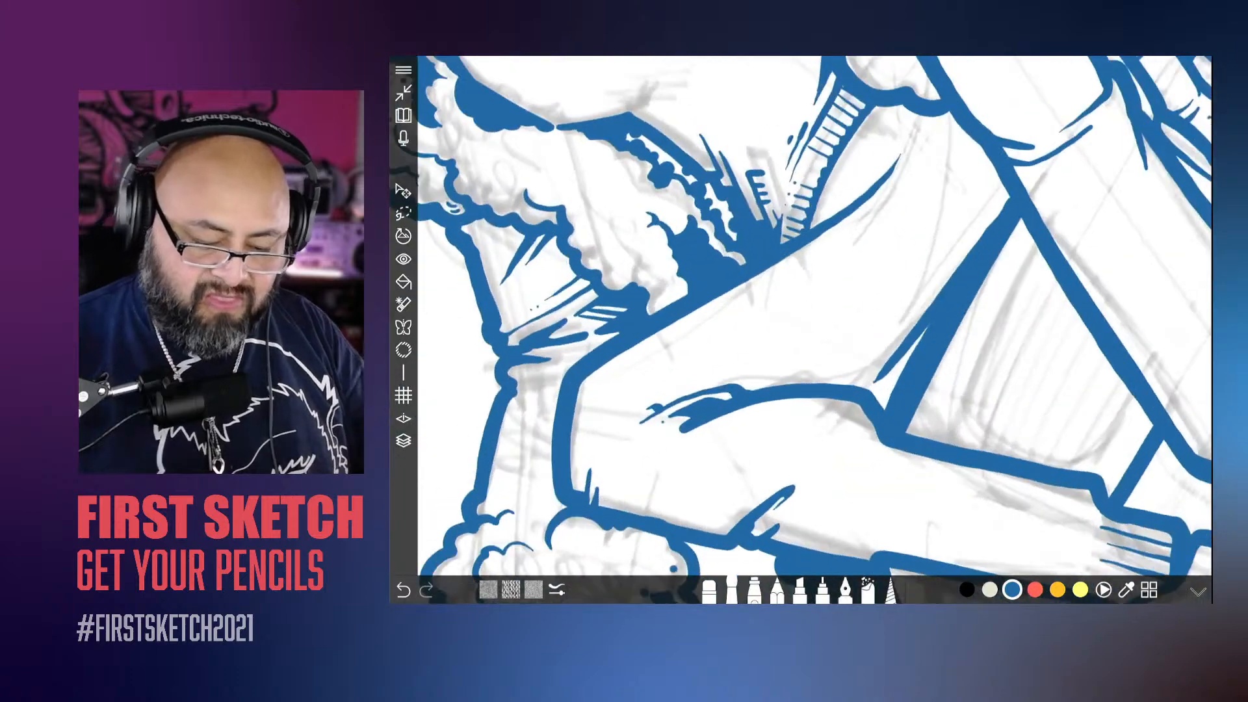
pyautogui.moveTo(909, 357); pyautogui.dragTo(877, 407)
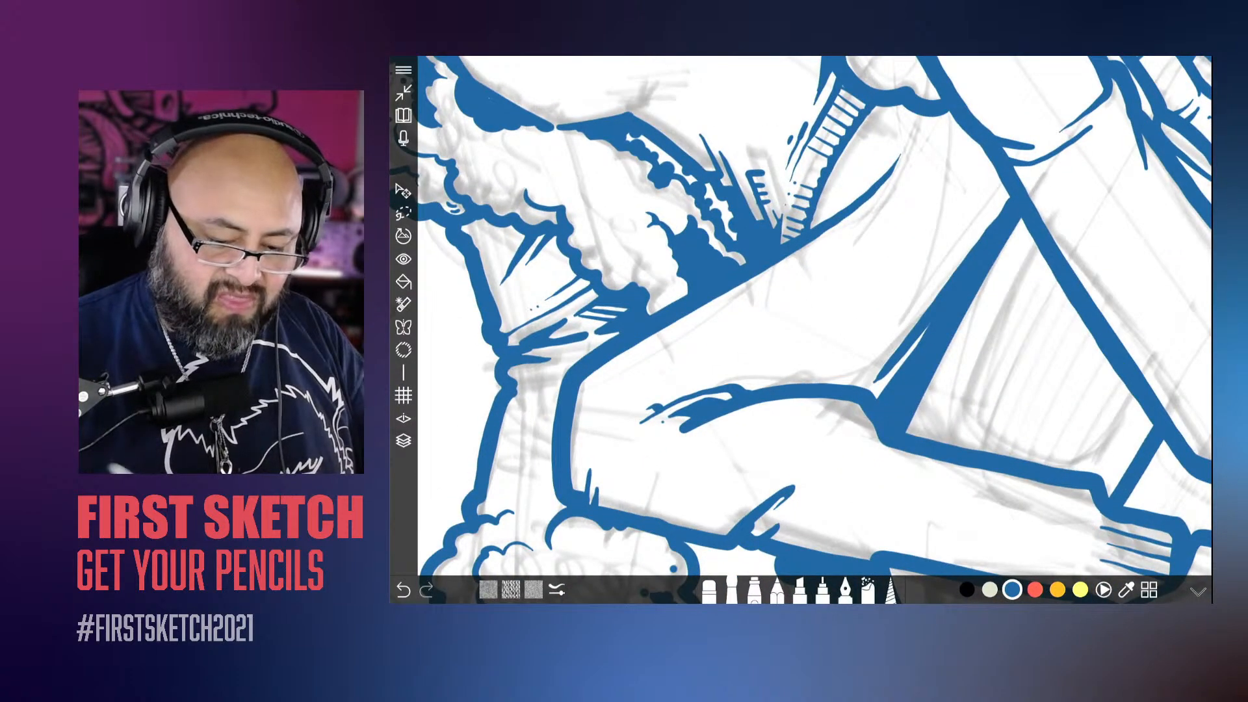
# Step: Add tapered blue crease lines across the upper thigh between the waistband and the other knee
pyautogui.scroll(-5, 800, 326)
pyautogui.scroll(4, 800, 325)
pyautogui.moveTo(884, 474); pyautogui.dragTo(983, 370)
pyautogui.scroll(2, 799, 325)
pyautogui.moveTo(803, 478); pyautogui.dragTo(935, 405)
pyautogui.scroll(2, 846, 338)
pyautogui.moveTo(855, 423); pyautogui.dragTo(931, 370)
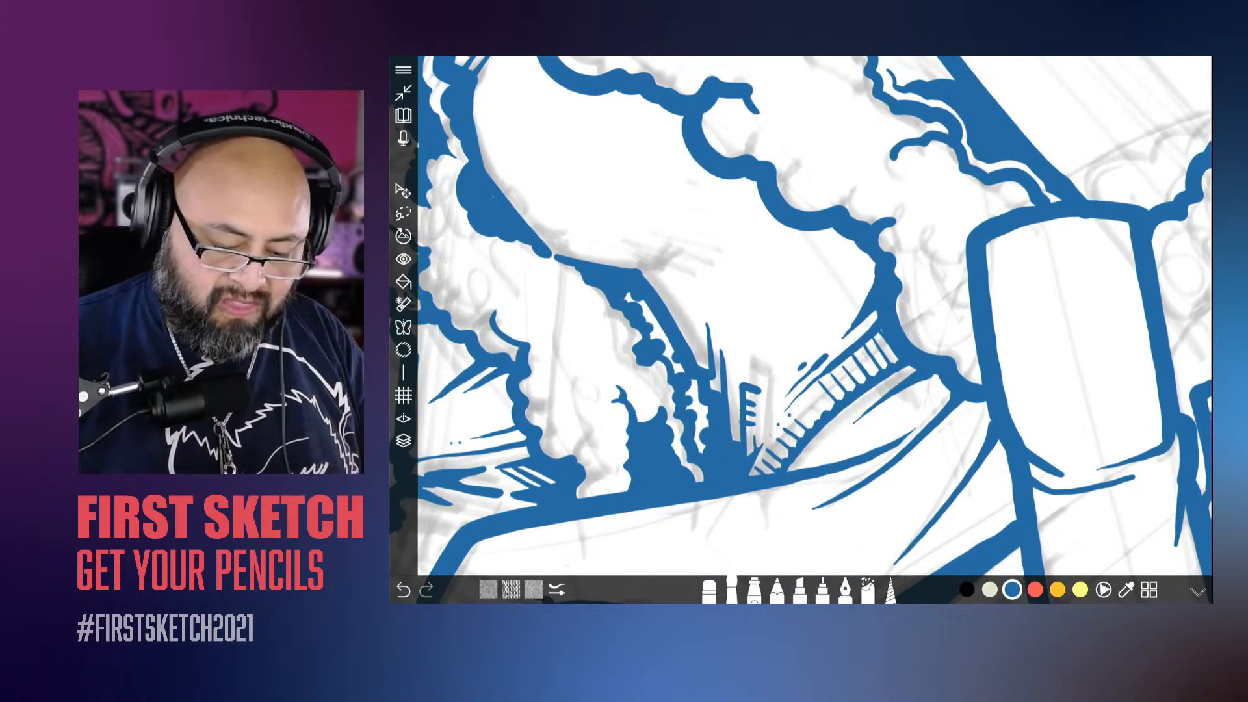
pyautogui.moveTo(912, 385); pyautogui.dragTo(939, 374)
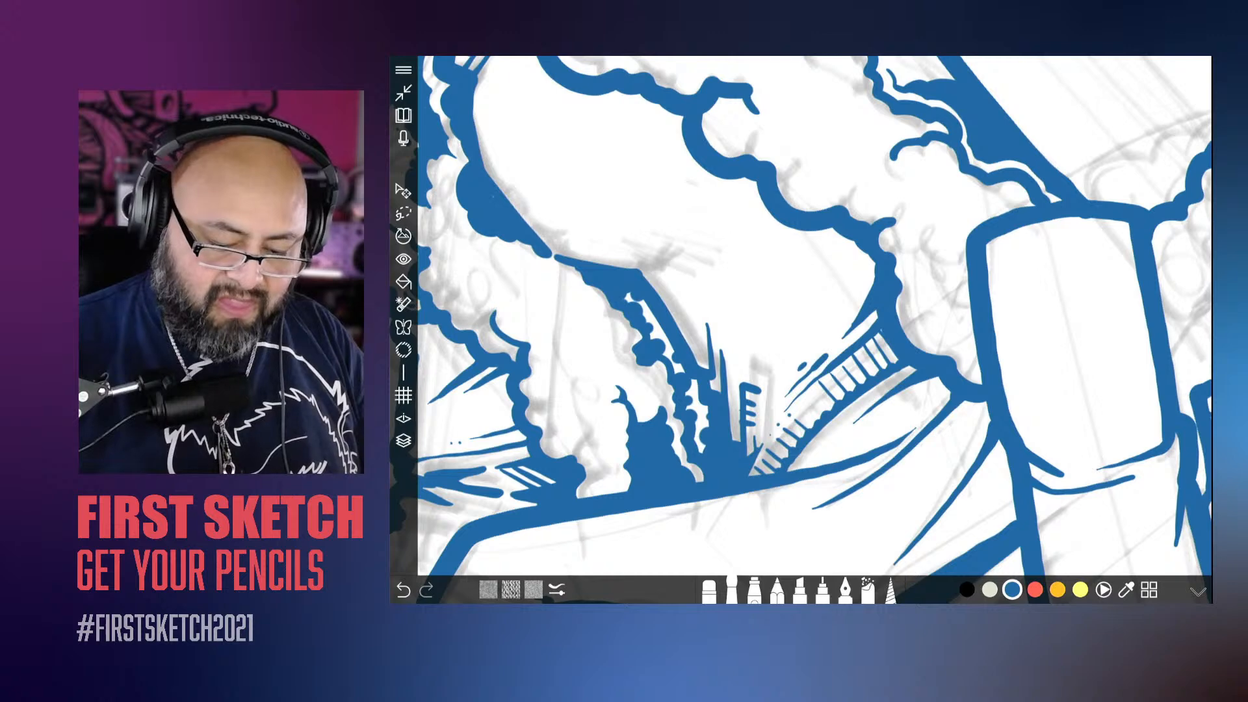
# Step: Undo the last two strokes made on the upper thigh
pyautogui.scroll(-8, 800, 325)
pyautogui.scroll(3, 800, 325)
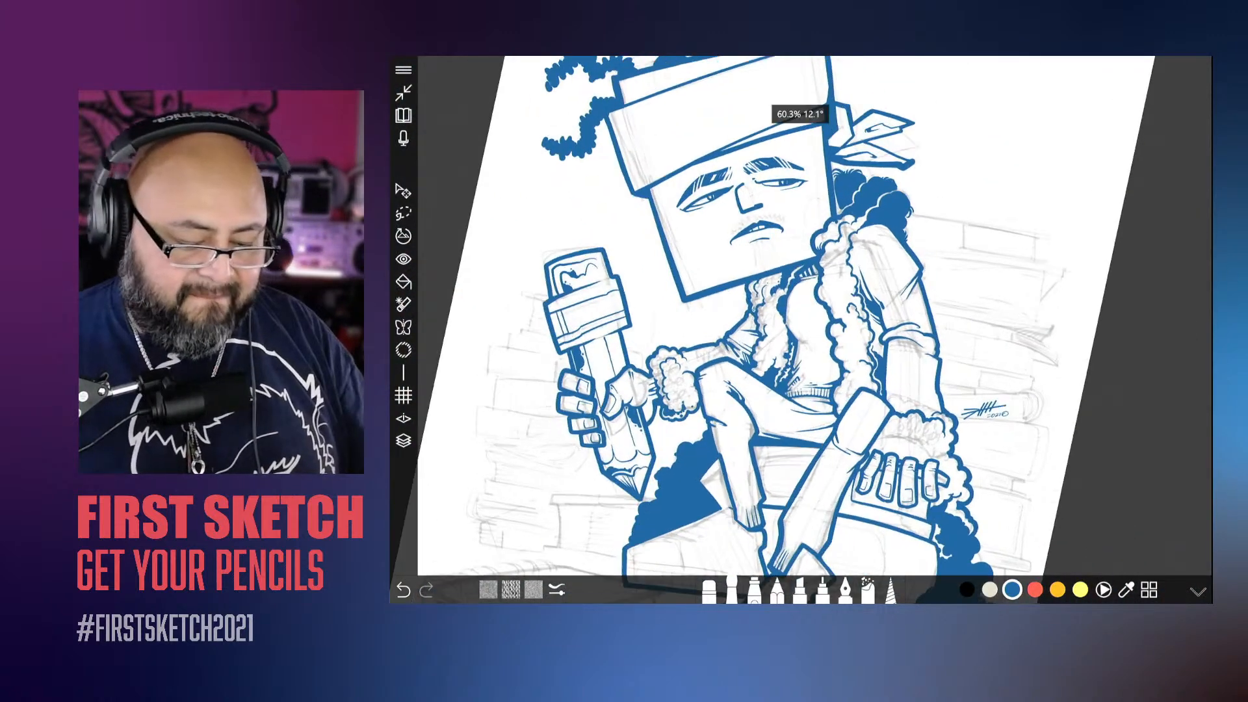
pyautogui.hotkey('ctrl', 'z')
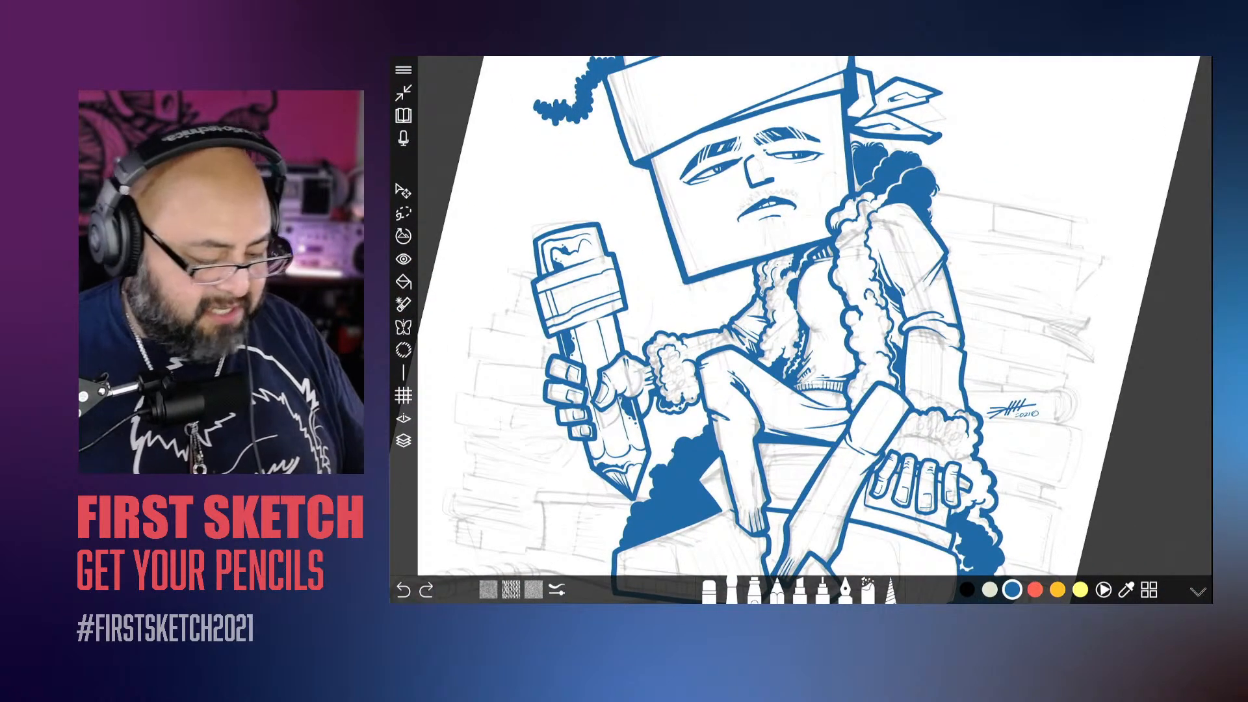
pyautogui.hotkey('ctrl', 'z')
pyautogui.scroll(-5, 800, 325)
pyautogui.scroll(3, 800, 325)
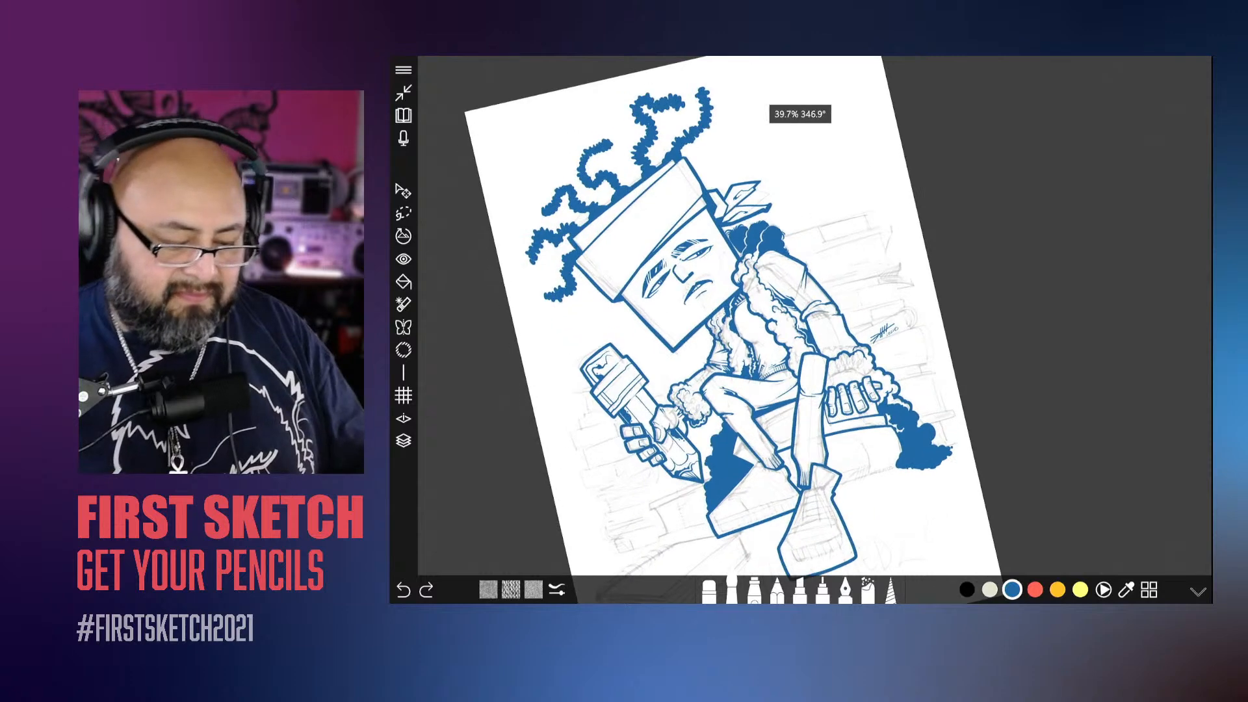
pyautogui.scroll(3, 799, 325)
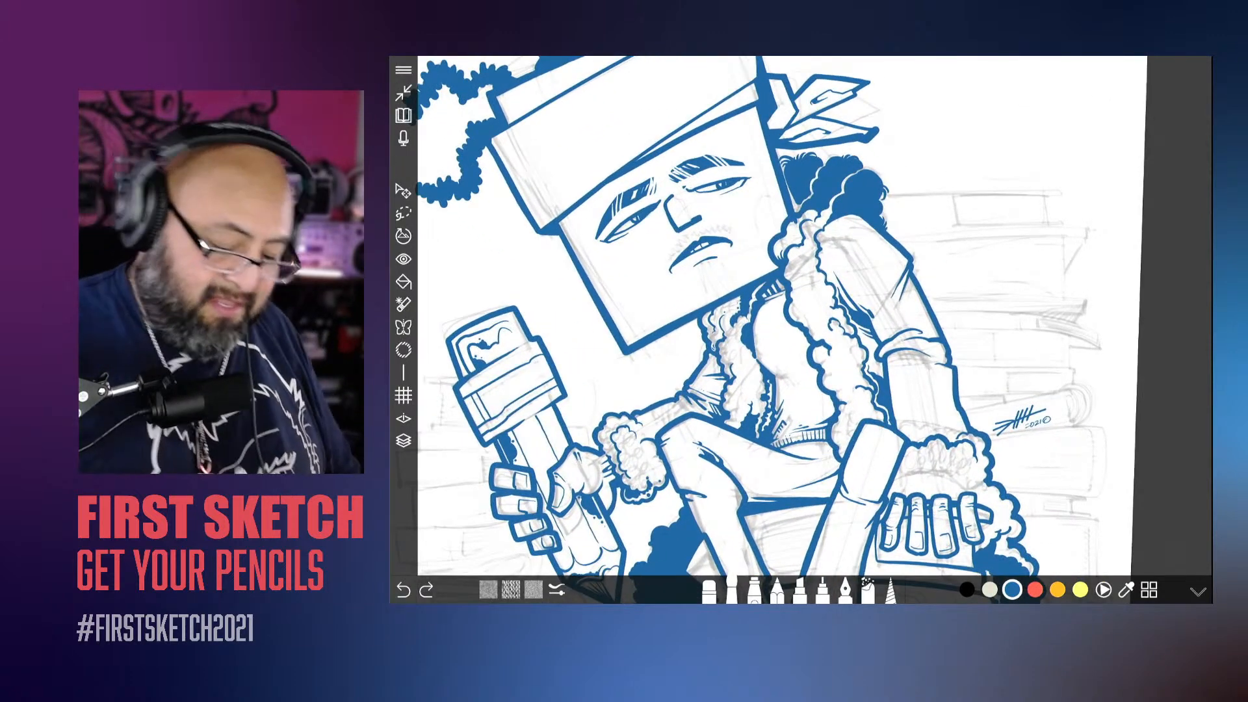
# Step: Open the brush settings and adjust the size of the inking brush
pyautogui.click(732, 590)
pyautogui.moveTo(826, 496); pyautogui.dragTo(823, 494)
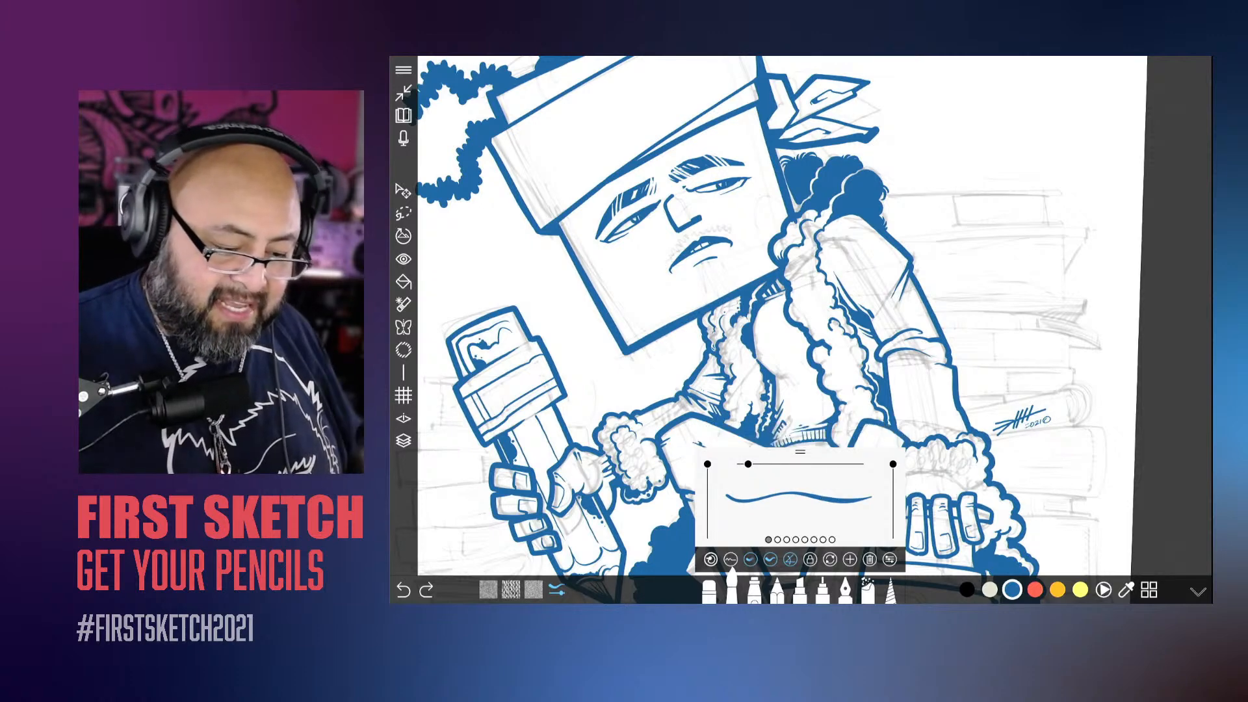
pyautogui.scroll(4, 650, 301)
pyautogui.moveTo(812, 315); pyautogui.dragTo(756, 283)
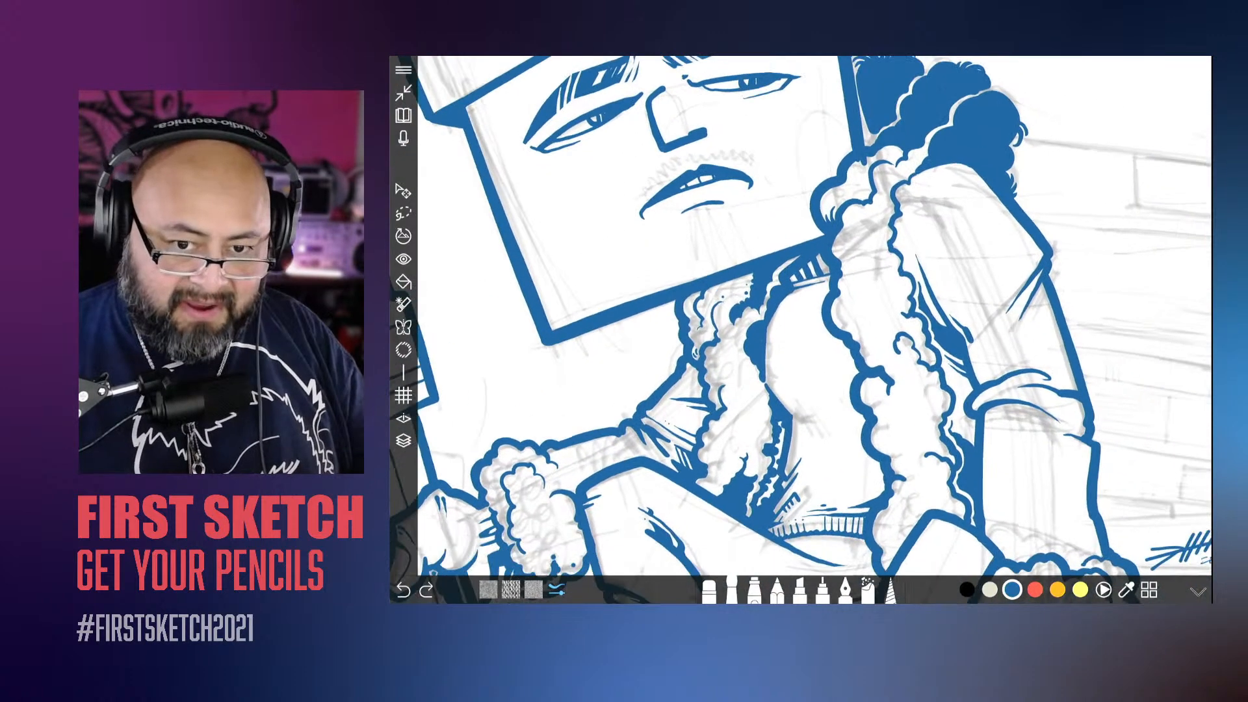
pyautogui.scroll(-5, 723, 507)
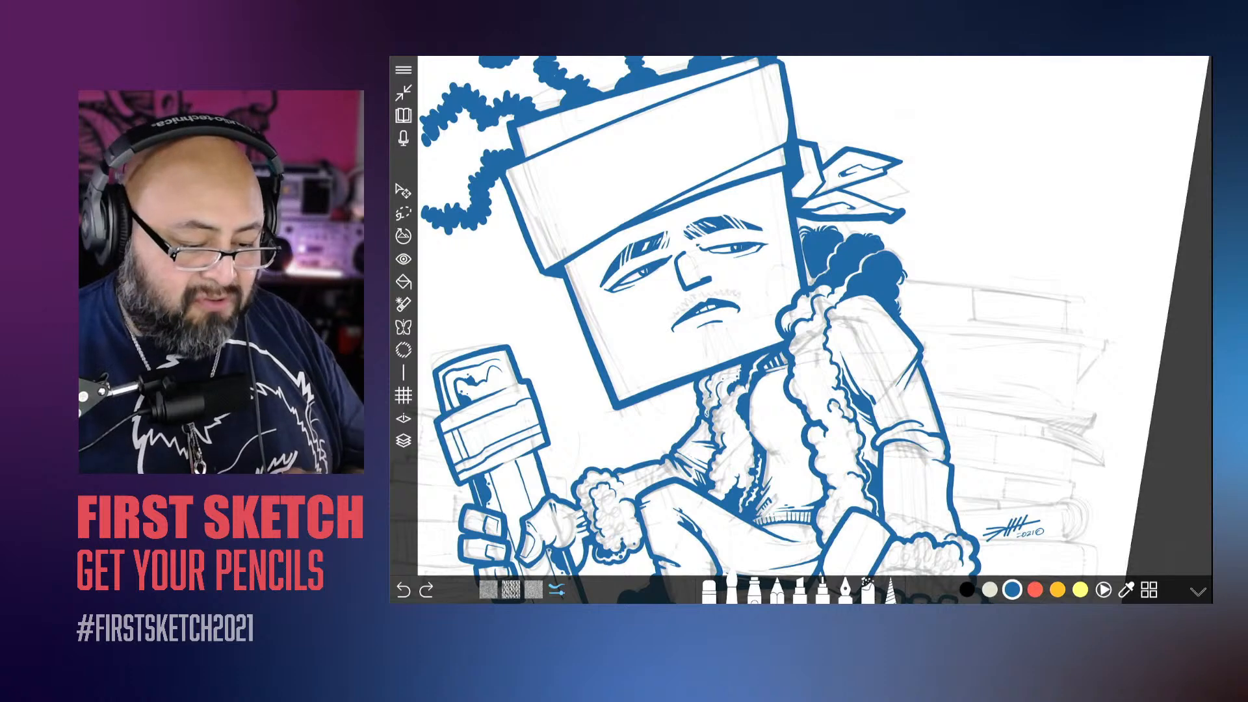
pyautogui.scroll(5, 801, 315)
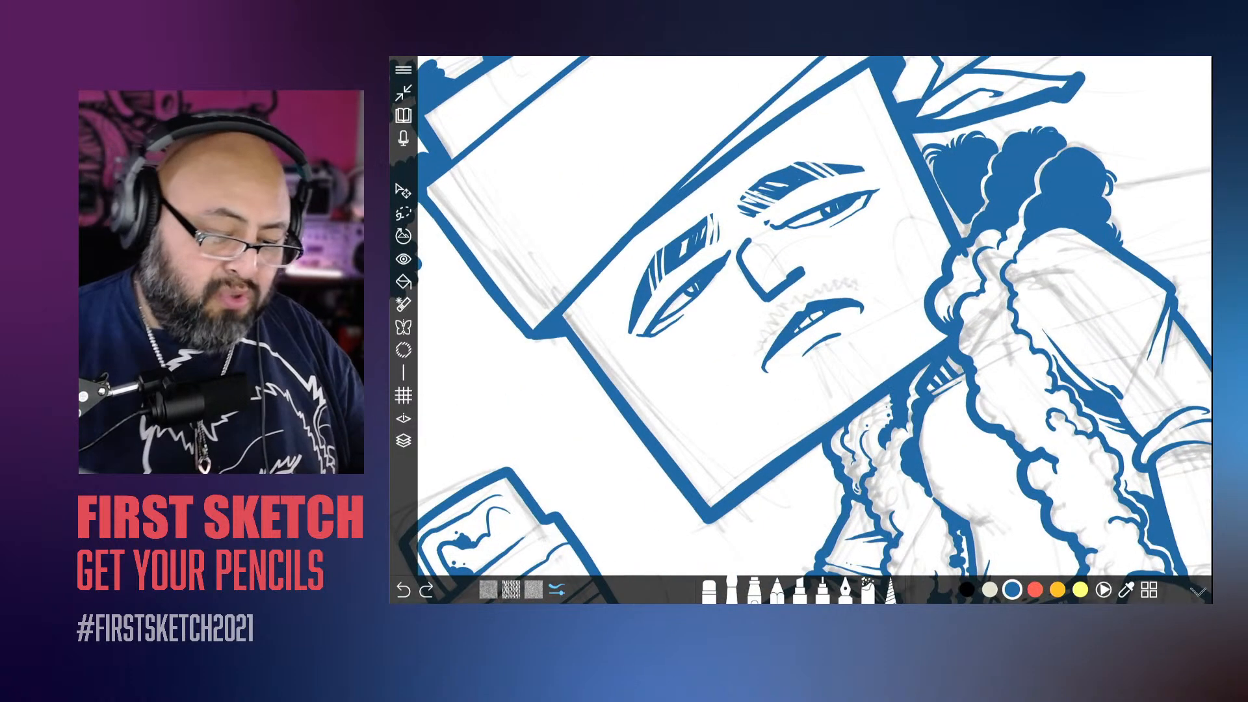
# Step: Switch to the eraser, hide and reshow Layer 4 to check its artwork, and make Layer 4 the active layer
pyautogui.click(709, 590)
pyautogui.scroll(1, 801, 316)
pyautogui.scroll(-5, 801, 316)
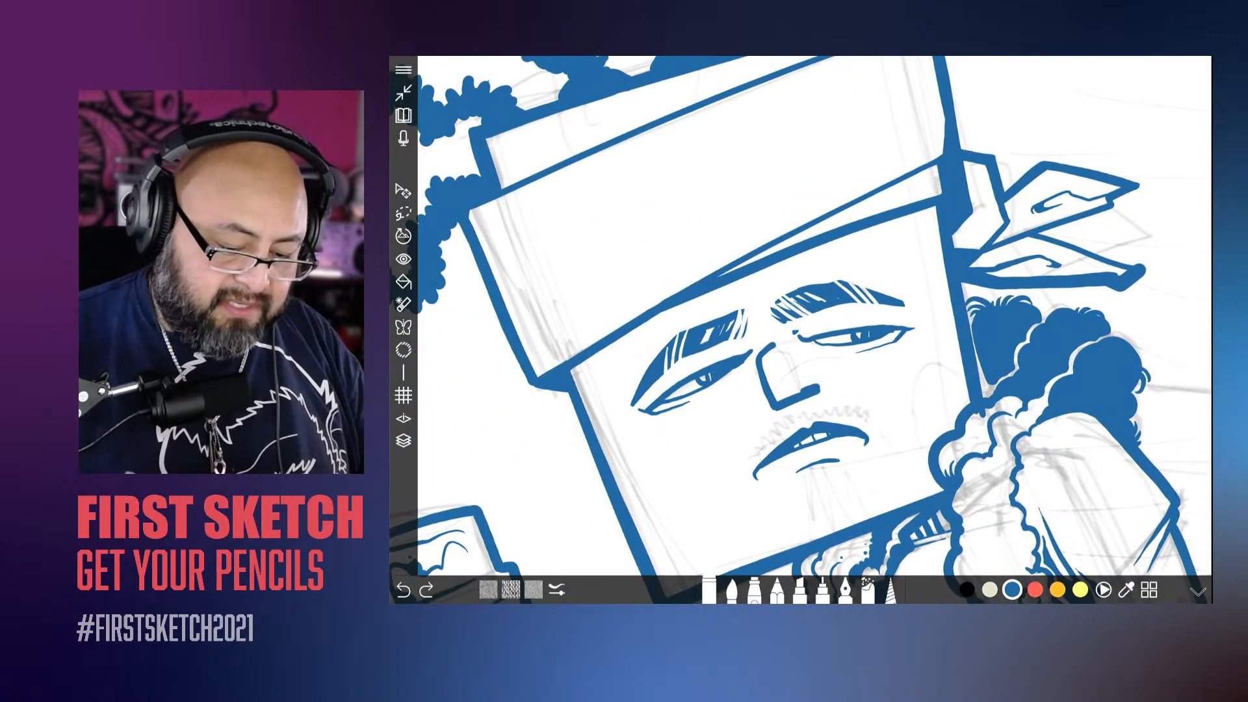
pyautogui.click(404, 441)
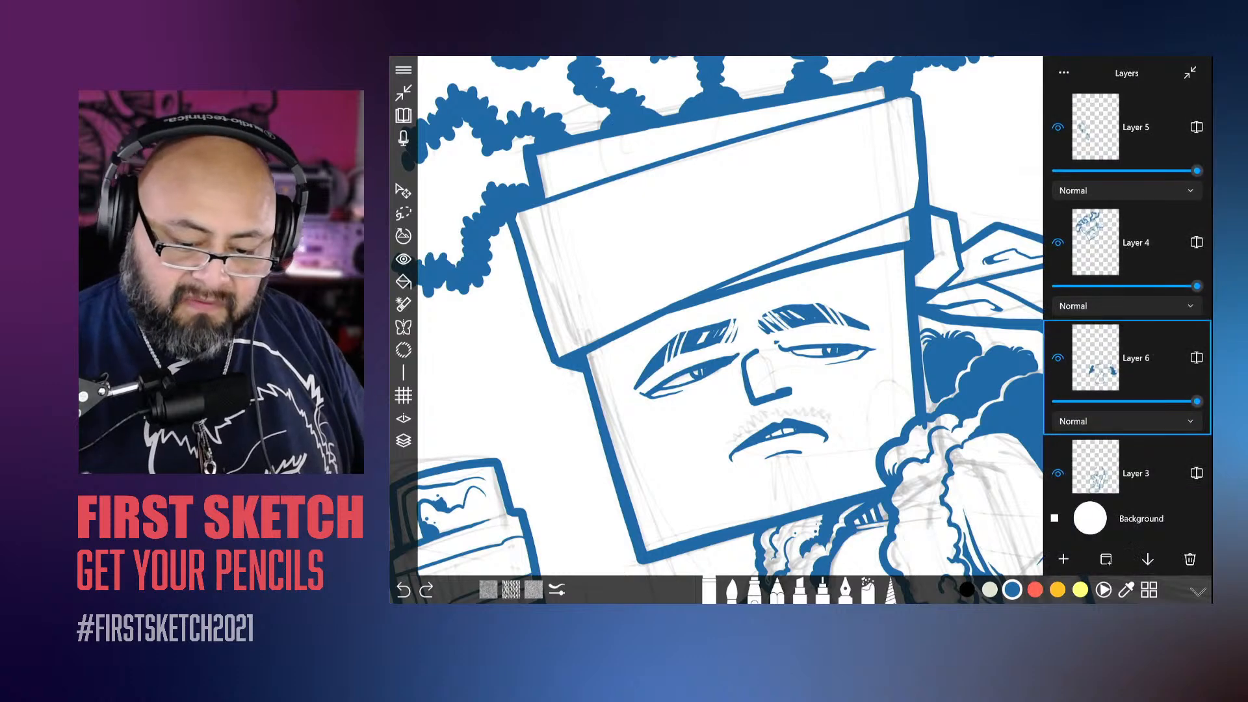
pyautogui.click(1058, 243)
pyautogui.click(1059, 243)
pyautogui.click(1136, 243)
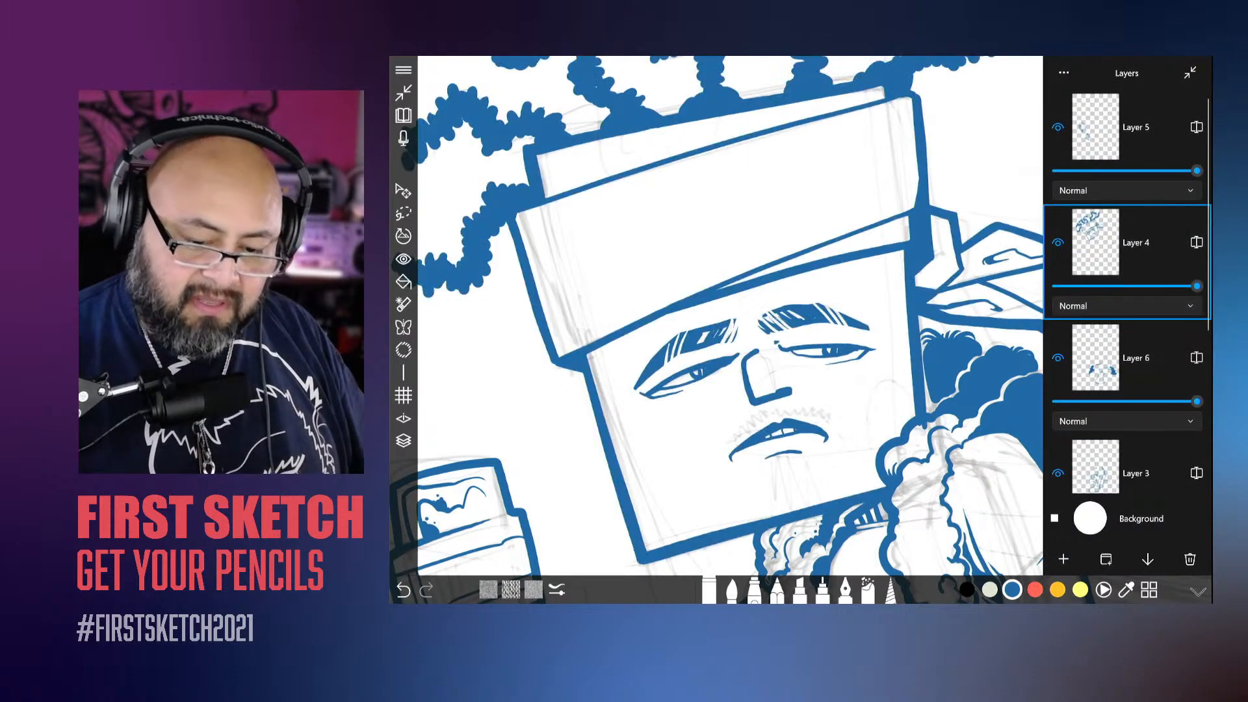
# Step: Erase along the upper lid and outer corner of the eye left of the nose to thin its line
pyautogui.click(404, 440)
pyautogui.scroll(5, 801, 315)
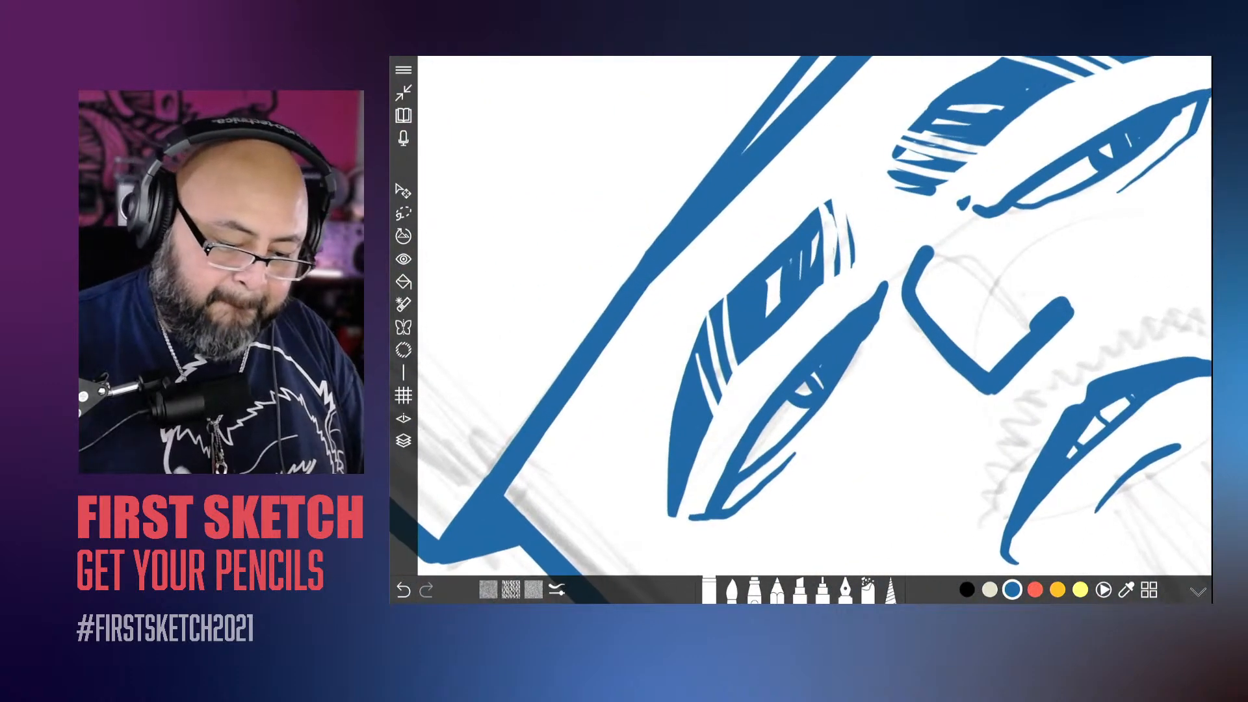
pyautogui.moveTo(816, 346)
pyautogui.mouseDown()
pyautogui.moveTo(887, 283)
pyautogui.moveTo(752, 421)
pyautogui.moveTo(715, 490)
pyautogui.mouseUp()
pyautogui.moveTo(756, 423); pyautogui.dragTo(708, 505)
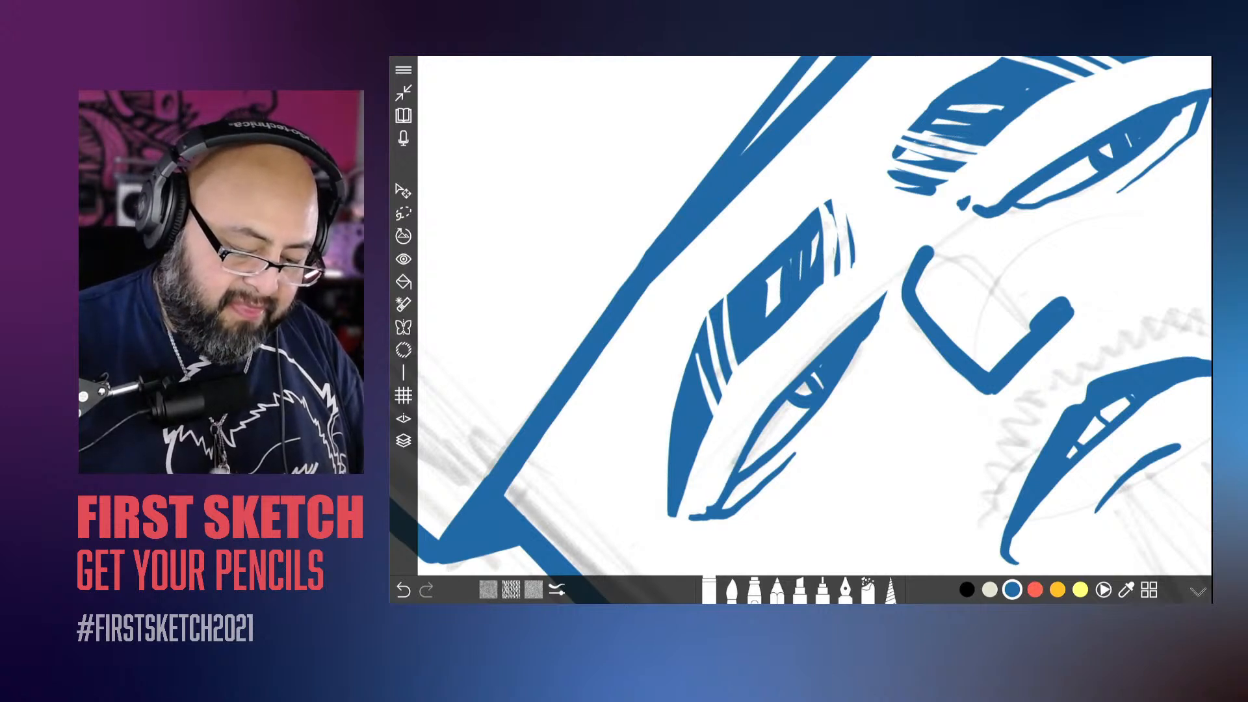
pyautogui.moveTo(736, 460); pyautogui.dragTo(703, 512)
pyautogui.click(692, 518)
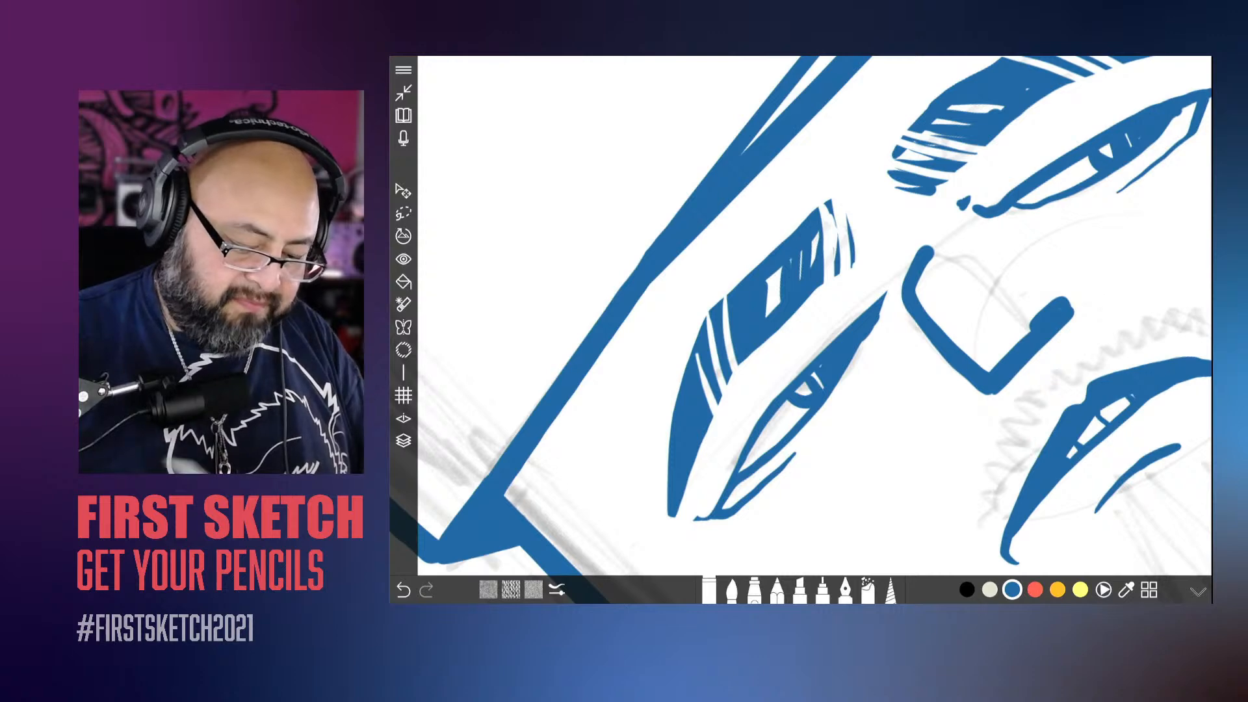
# Step: Erase along the upper lid of the eye right of the nose to slim its contour
pyautogui.scroll(-5, 725, 507)
pyautogui.scroll(5, 807, 357)
pyautogui.moveTo(877, 359)
pyautogui.mouseDown()
pyautogui.moveTo(817, 368)
pyautogui.moveTo(1059, 216)
pyautogui.mouseUp()
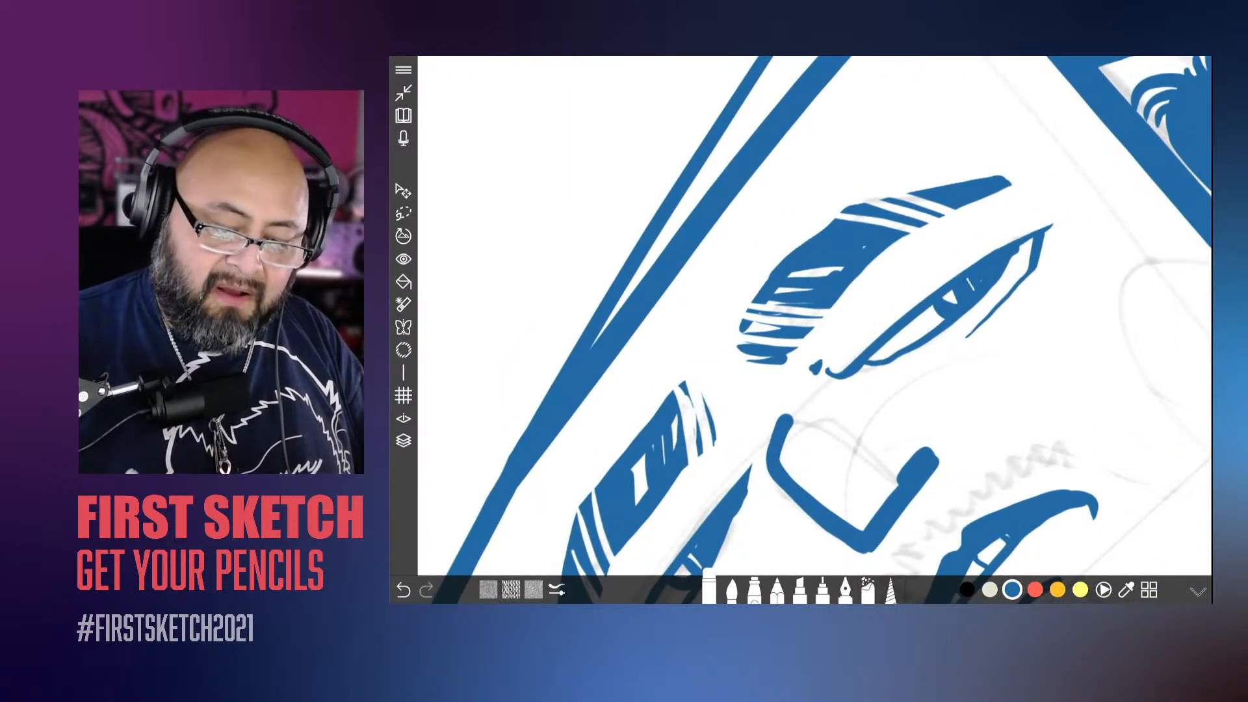
pyautogui.scroll(-5, 800, 345)
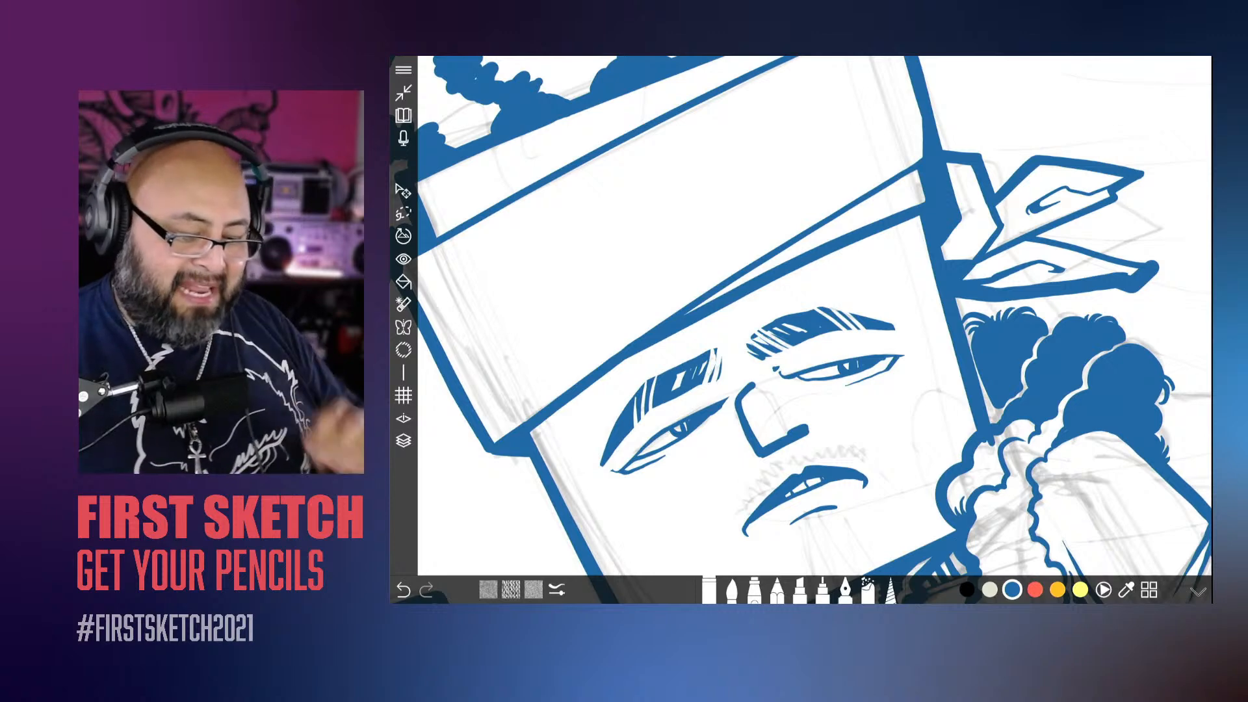
pyautogui.scroll(-2, 800, 344)
pyautogui.scroll(2, 799, 344)
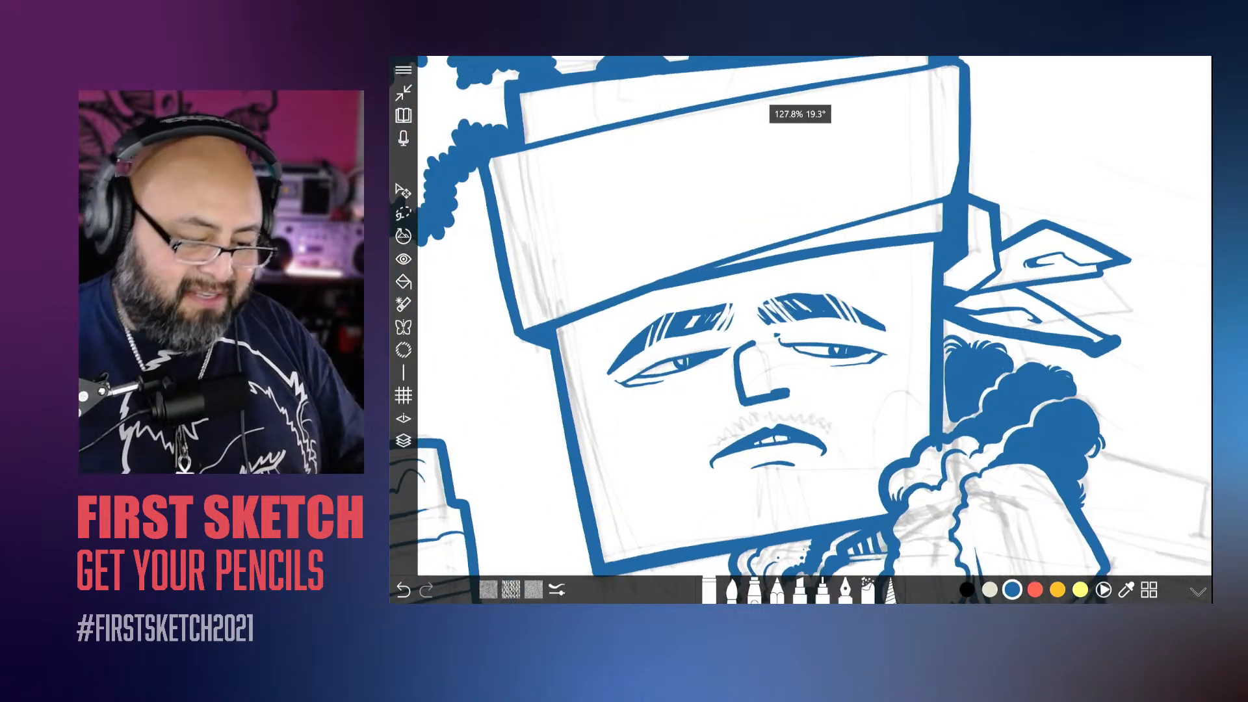
# Step: Ink the inner corner of the left eye with the brush, angling a thin line from the lid tip to below the eye
pyautogui.scroll(3, 618, 345)
pyautogui.moveTo(773, 355); pyautogui.dragTo(782, 338)
pyautogui.click(732, 591)
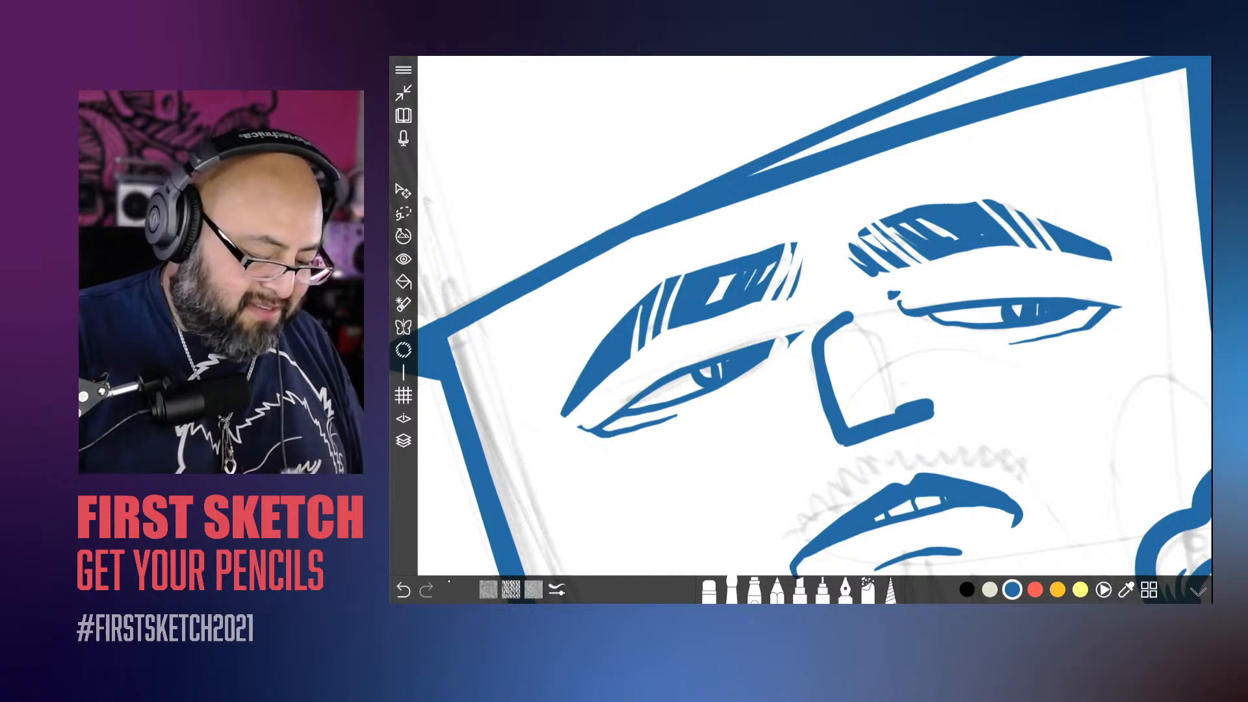
pyautogui.hotkey('ctrl', 'z')
pyautogui.moveTo(744, 388); pyautogui.dragTo(775, 357)
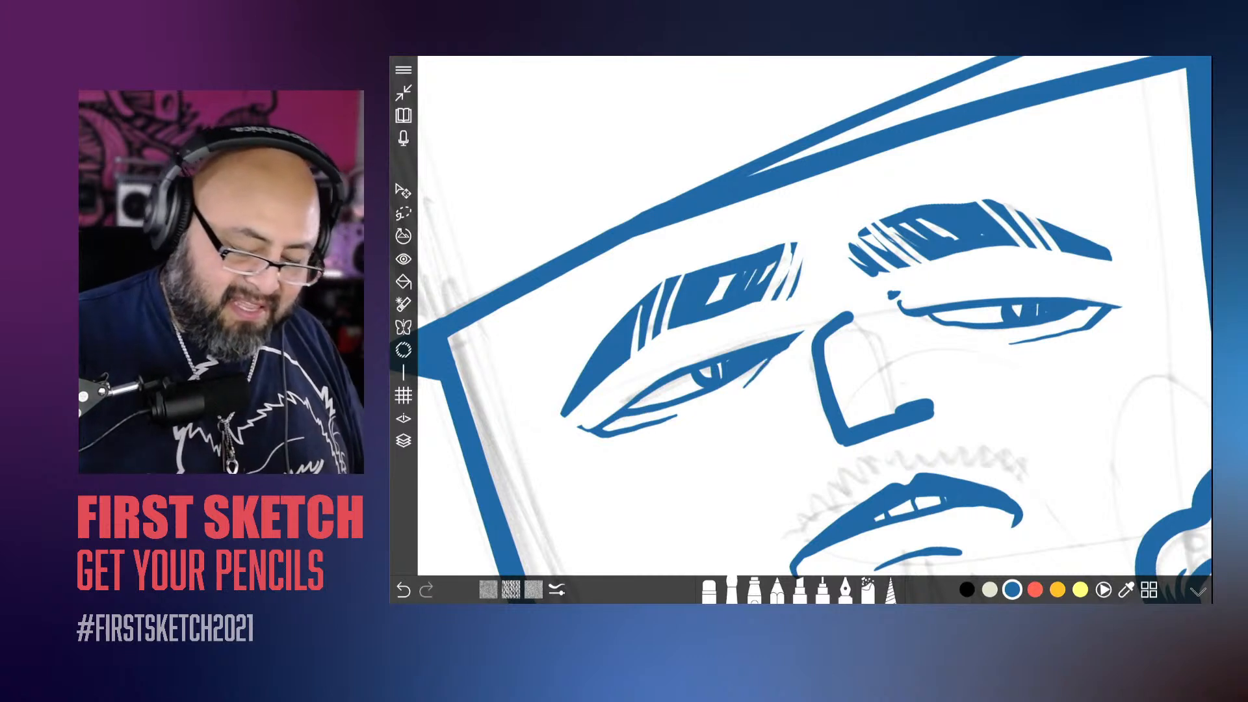
pyautogui.hotkey('ctrl', 'z')
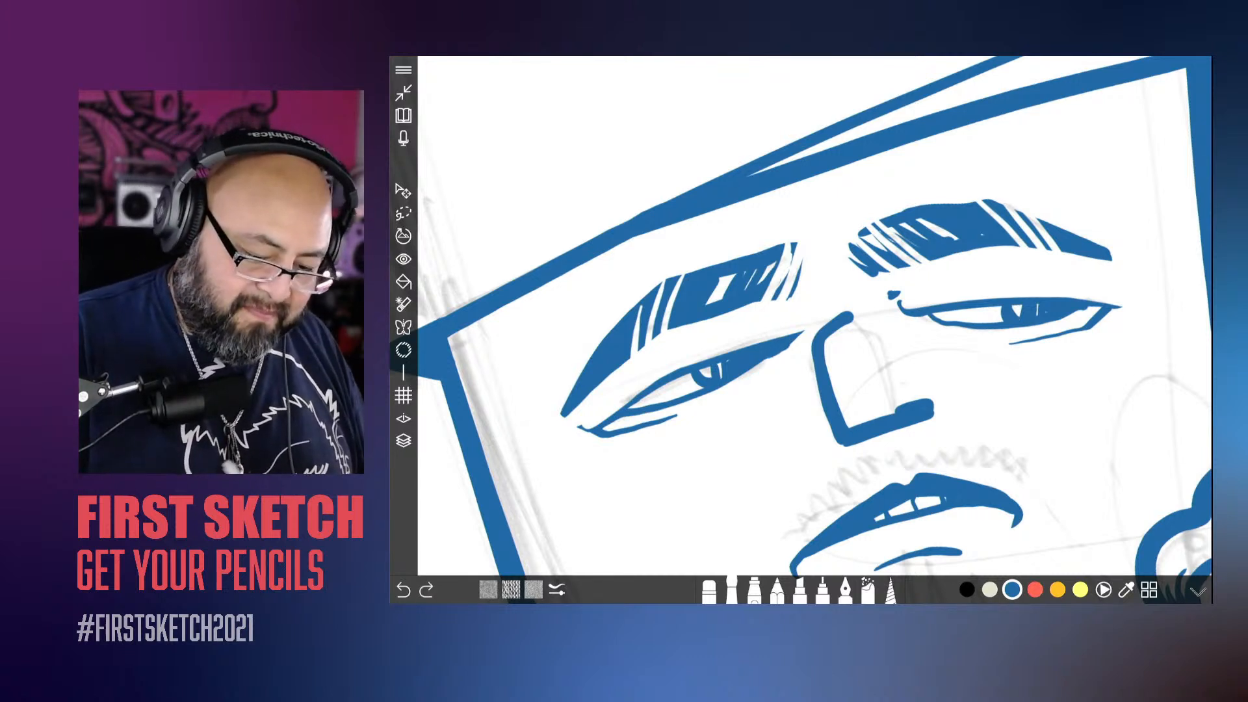
pyautogui.moveTo(734, 408)
pyautogui.mouseDown()
pyautogui.moveTo(784, 376)
pyautogui.moveTo(794, 340)
pyautogui.mouseUp()
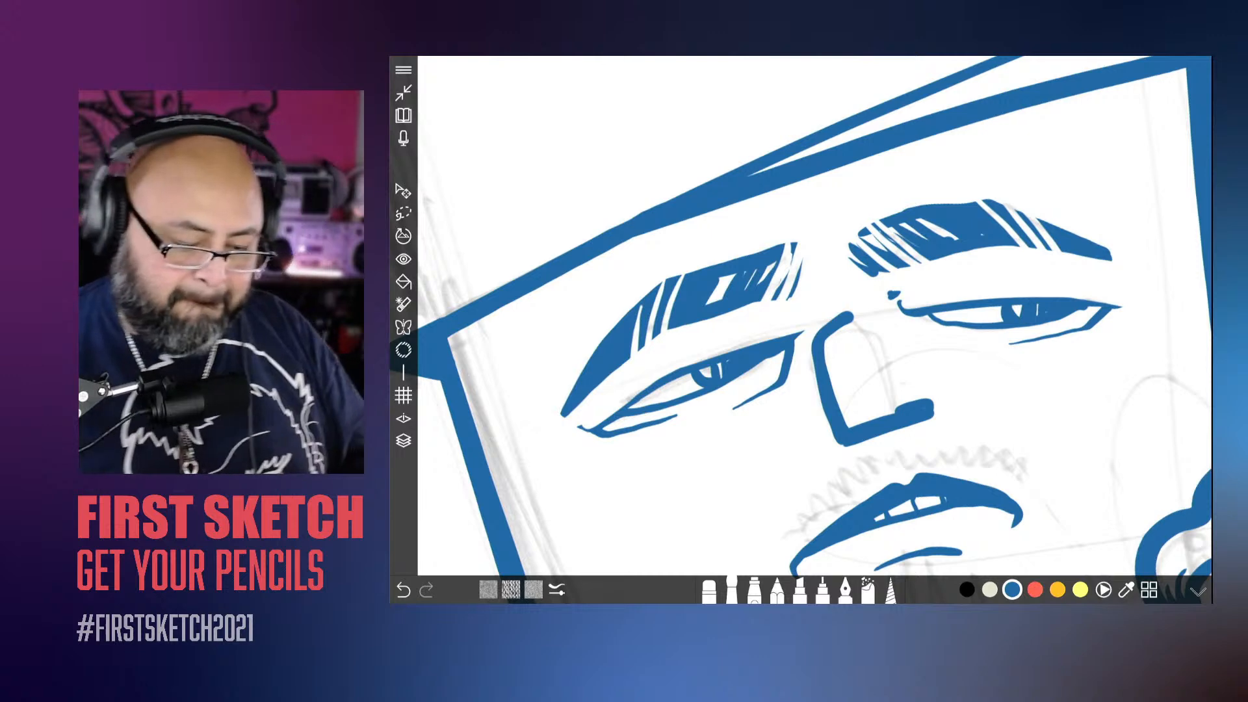
# Step: Trim the outer tip of the left eyebrow with the eraser
pyautogui.scroll(-5, 815, 316)
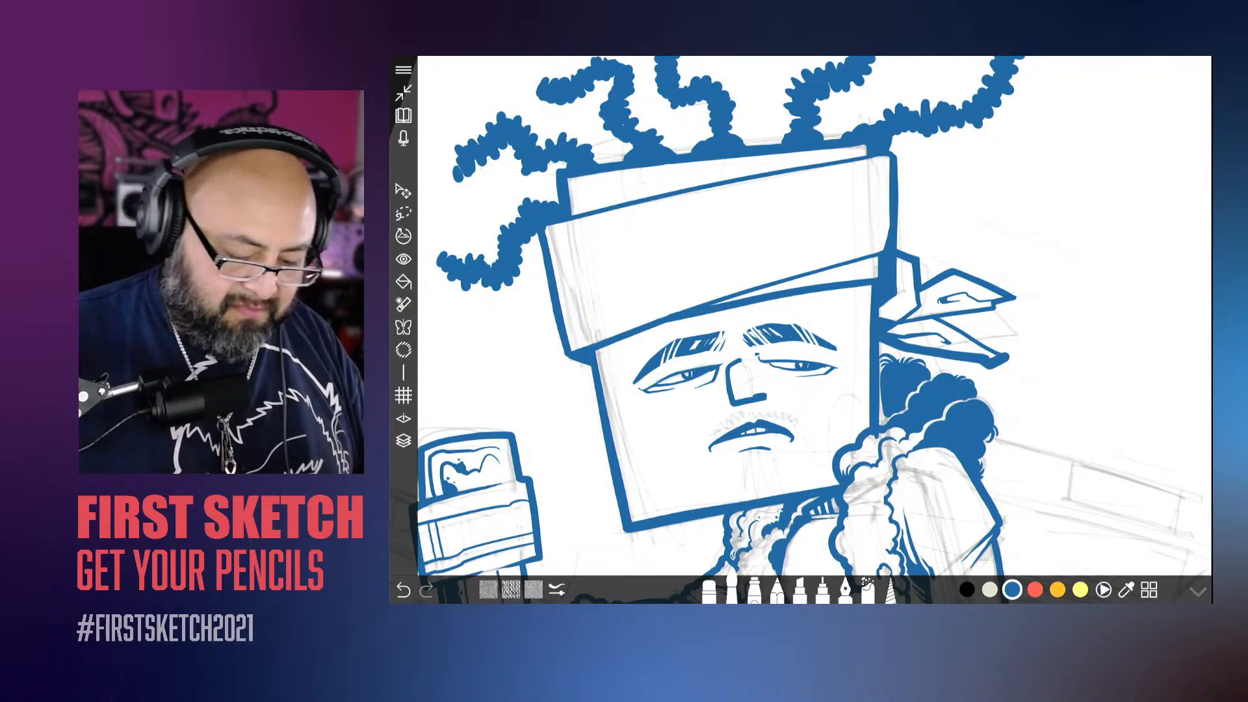
pyautogui.scroll(5, 586, 390)
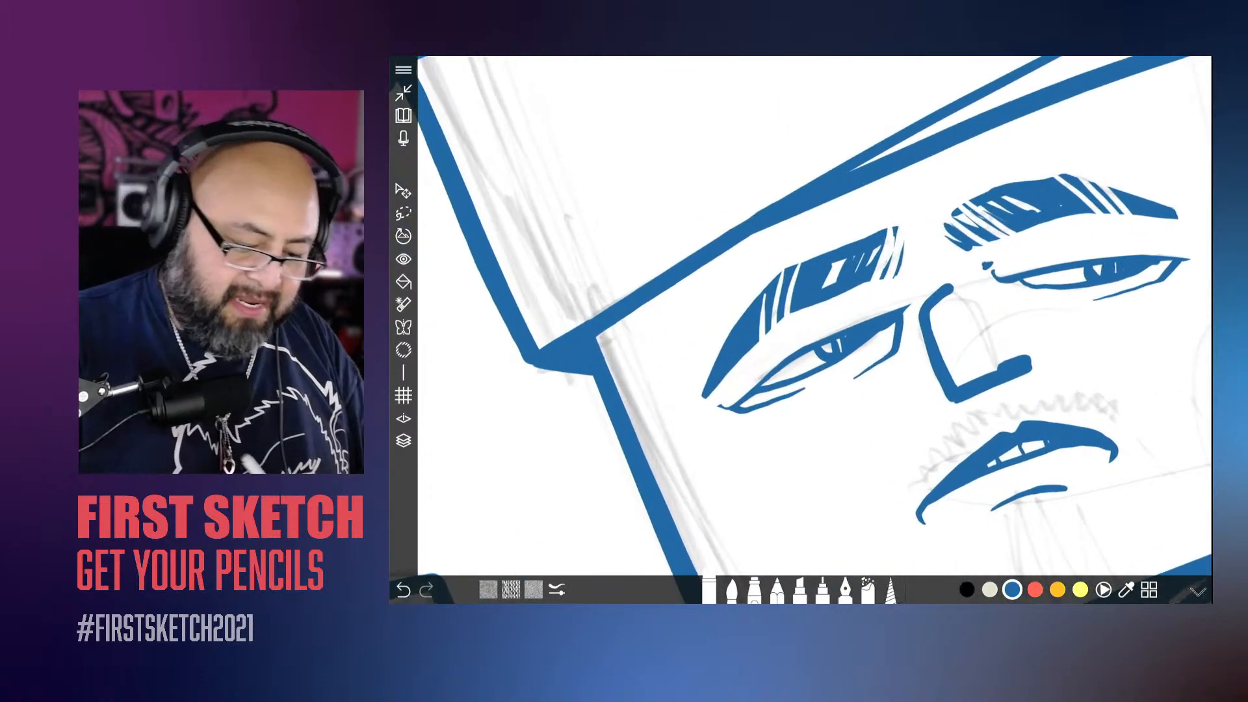
pyautogui.moveTo(712, 382); pyautogui.dragTo(772, 281)
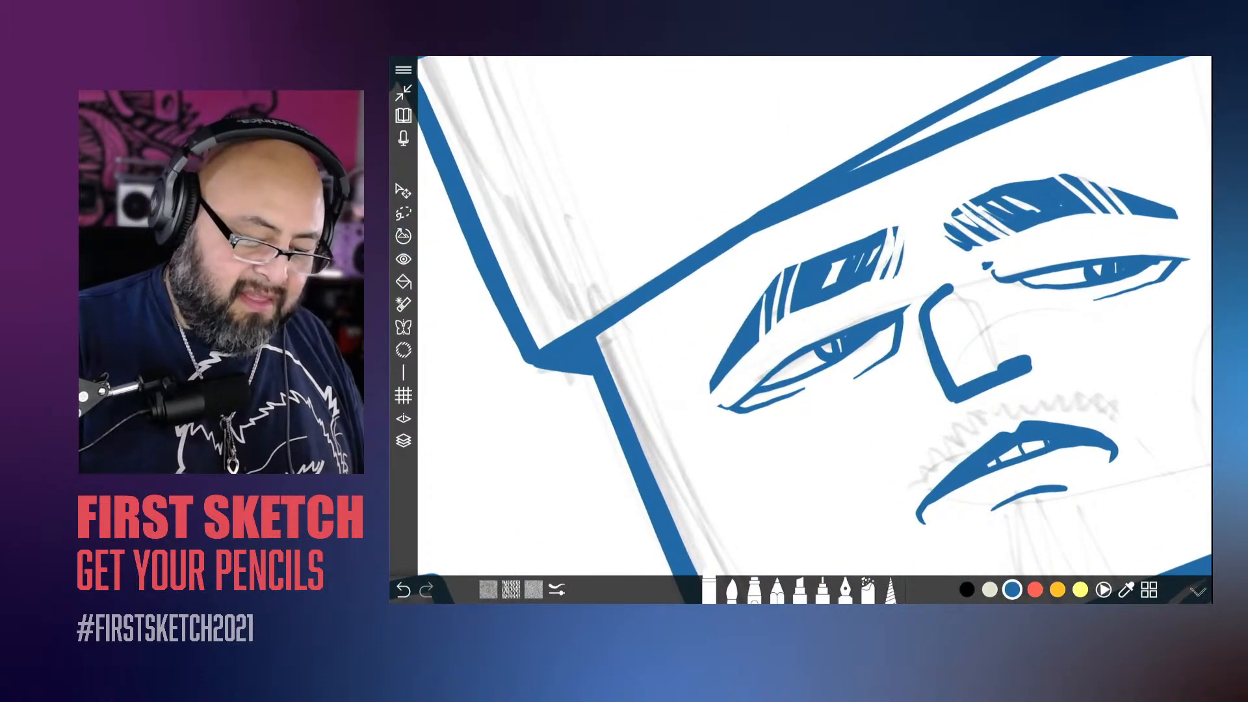
# Step: Slim the underside of the nose with the eraser, tapering its nostril end to a point and sharpening the lower corner
pyautogui.scroll(-5, 815, 316)
pyautogui.scroll(4, 815, 316)
pyautogui.scroll(3, 820, 325)
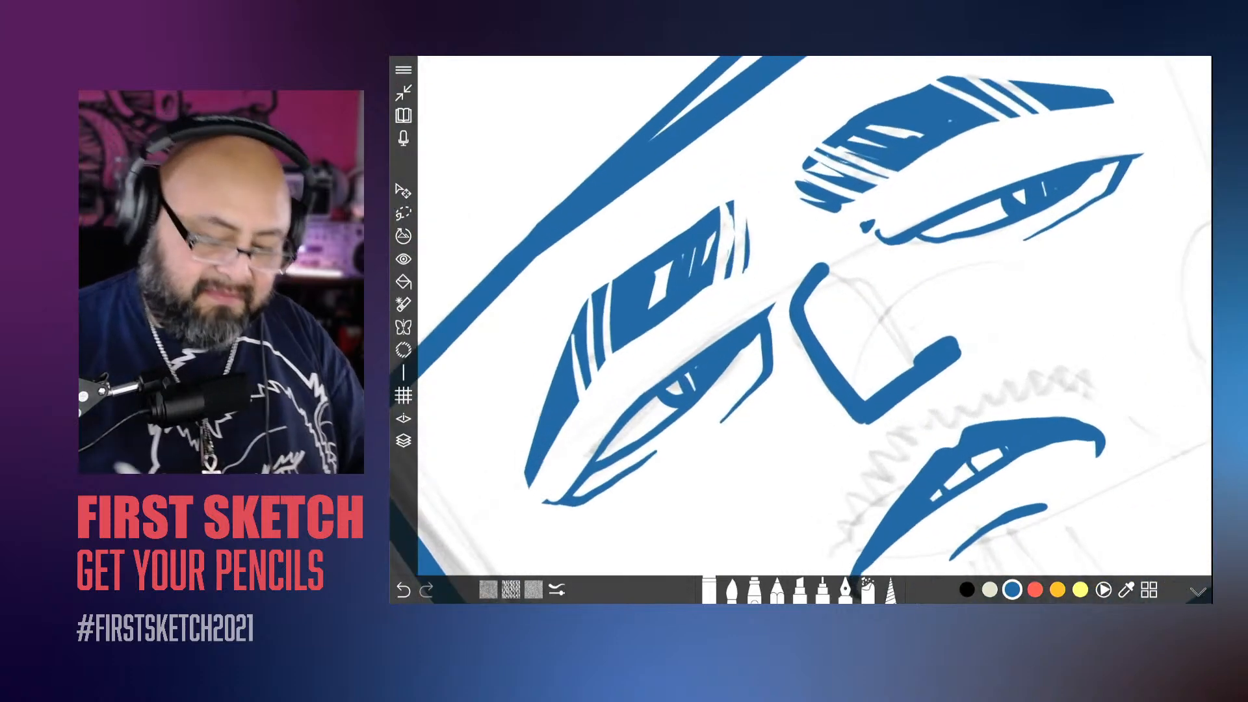
pyautogui.moveTo(832, 387)
pyautogui.mouseDown()
pyautogui.moveTo(874, 431)
pyautogui.moveTo(946, 355)
pyautogui.moveTo(988, 333)
pyautogui.mouseUp()
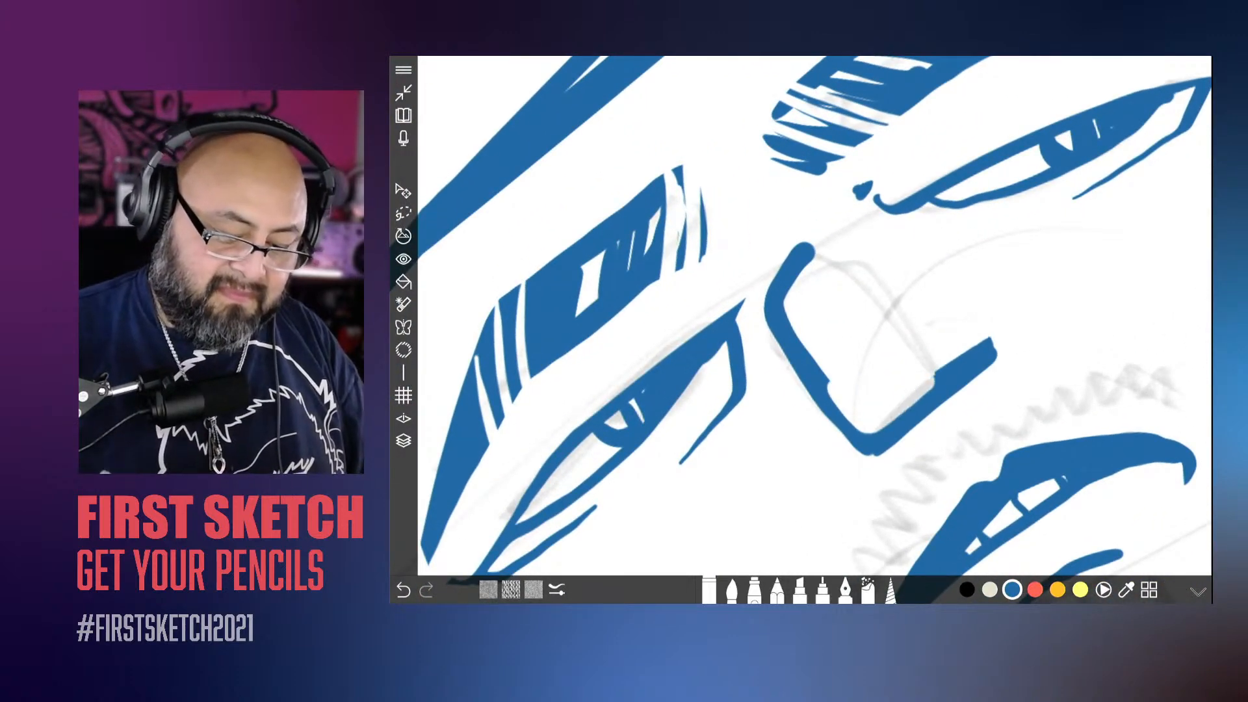
pyautogui.scroll(-5, 819, 326)
pyautogui.scroll(-1, 819, 325)
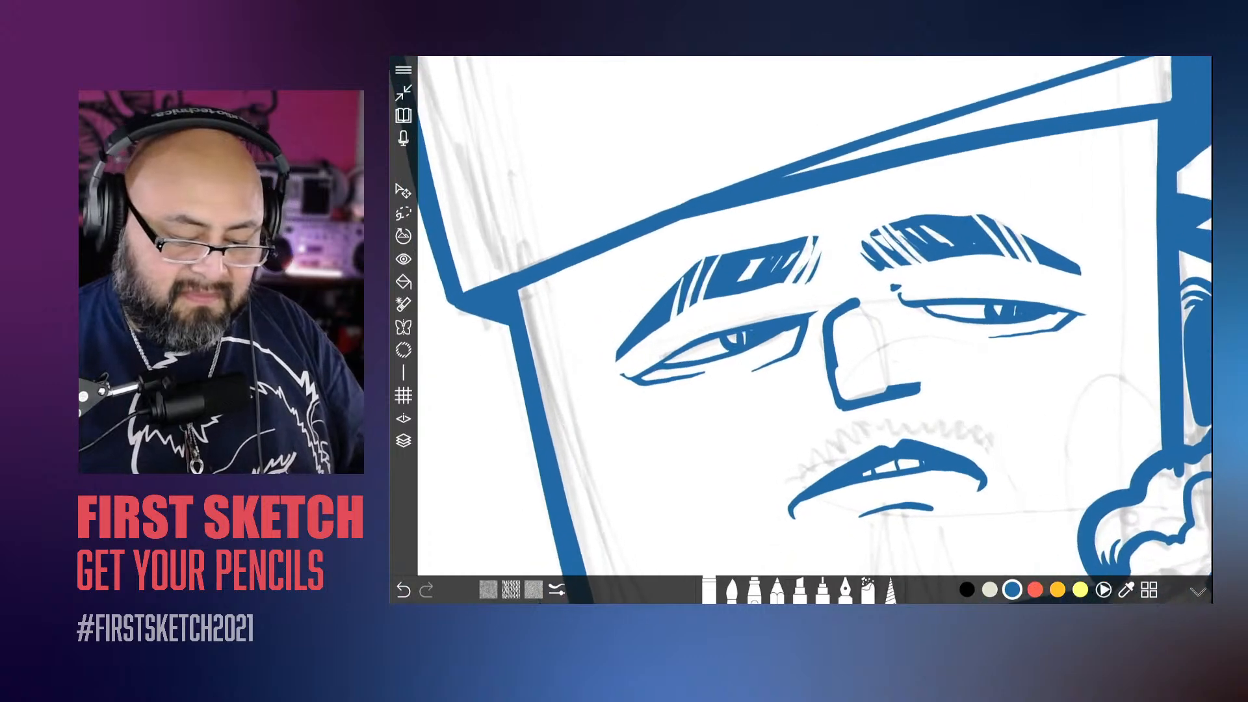
pyautogui.scroll(4, 839, 351)
pyautogui.moveTo(934, 378); pyautogui.dragTo(990, 361)
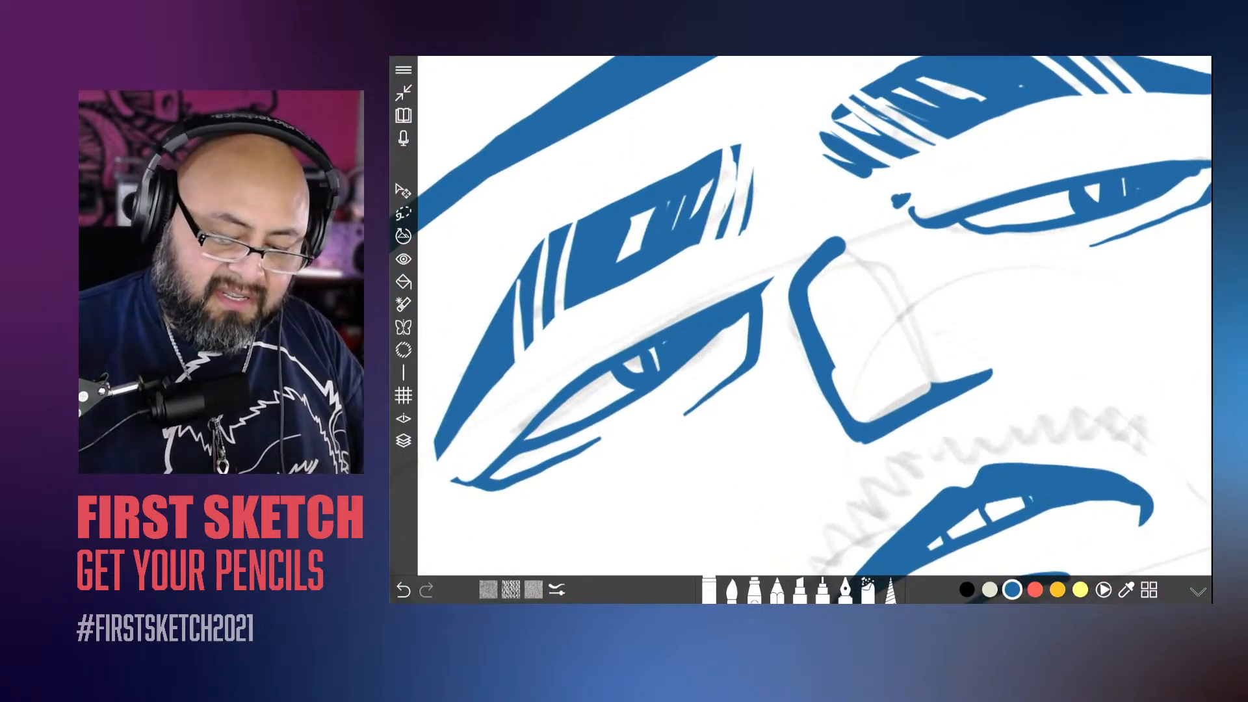
pyautogui.moveTo(857, 446); pyautogui.dragTo(907, 426)
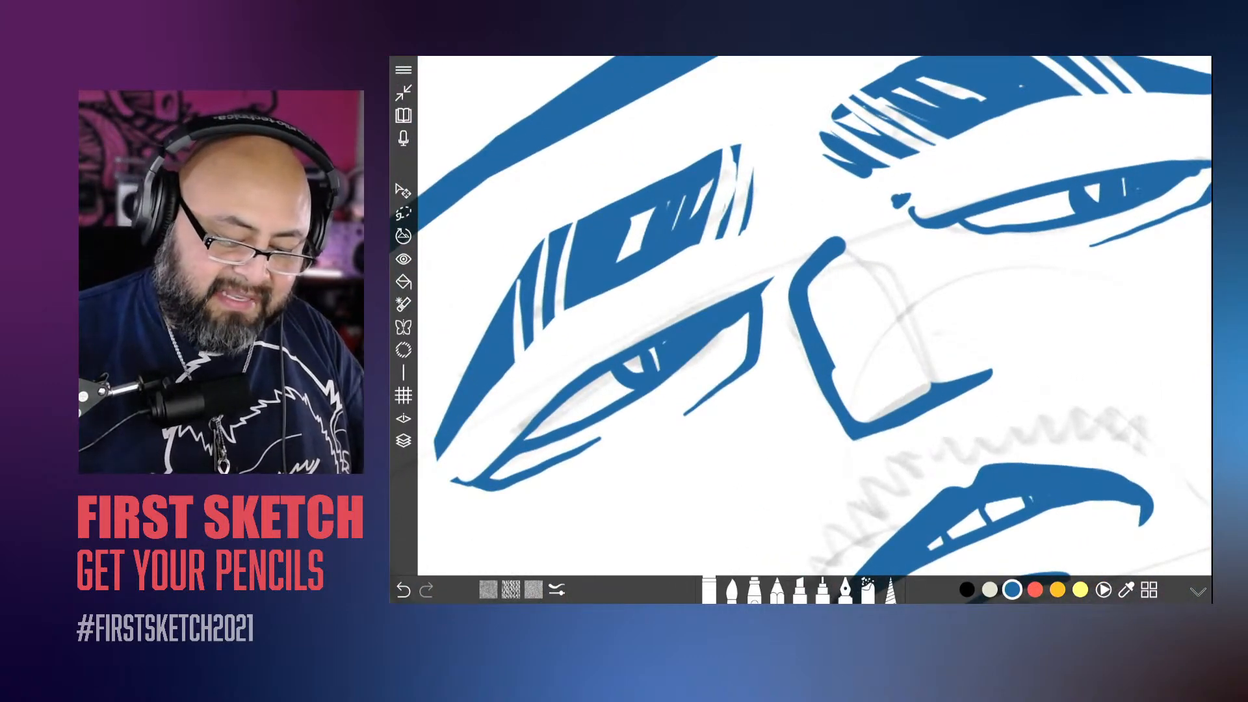
# Step: Erase the rounded upper end of the nose outline so the bridge line tapers to a point
pyautogui.scroll(-4, 813, 325)
pyautogui.scroll(4, 812, 325)
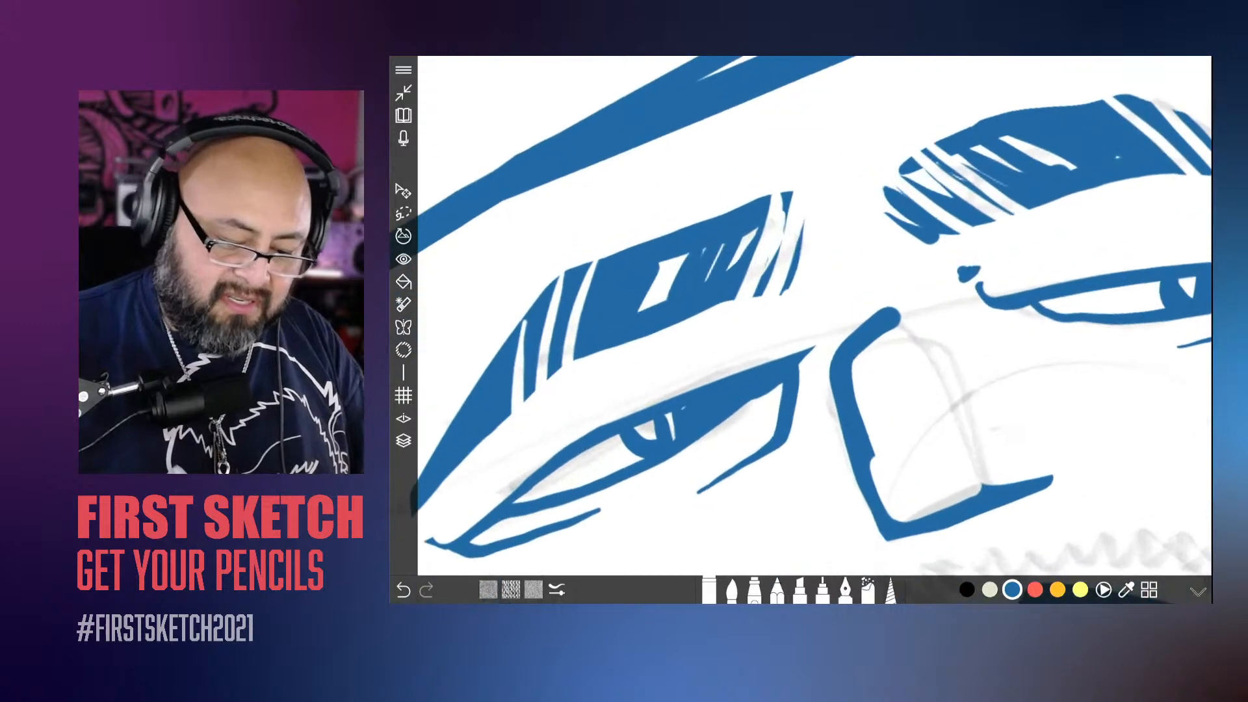
pyautogui.moveTo(846, 342); pyautogui.dragTo(896, 313)
pyautogui.moveTo(852, 364); pyautogui.dragTo(900, 314)
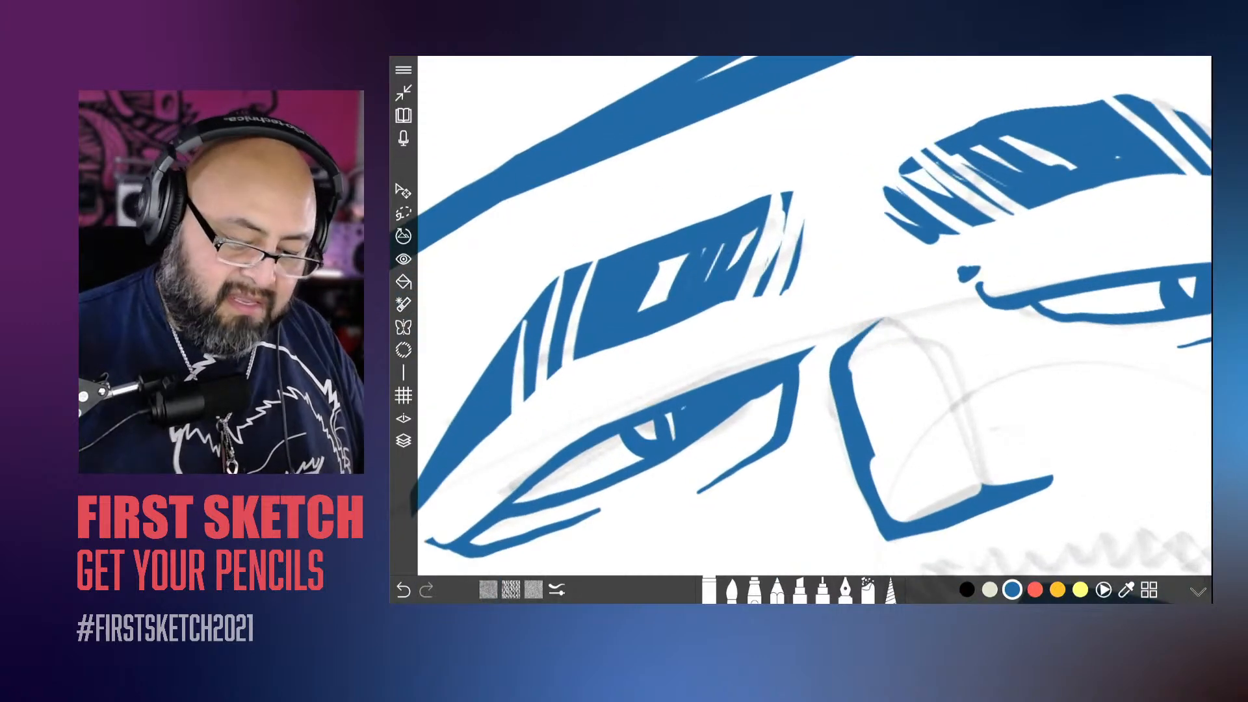
pyautogui.scroll(-3, 813, 325)
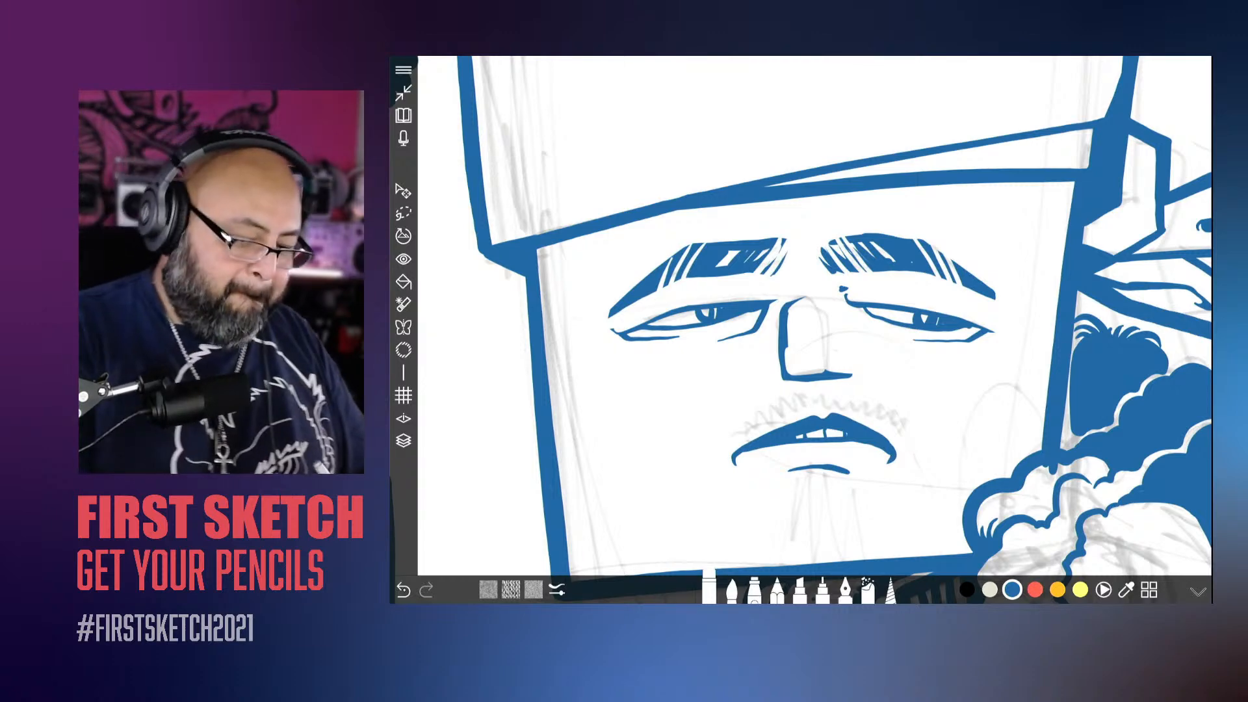
pyautogui.scroll(4, 813, 293)
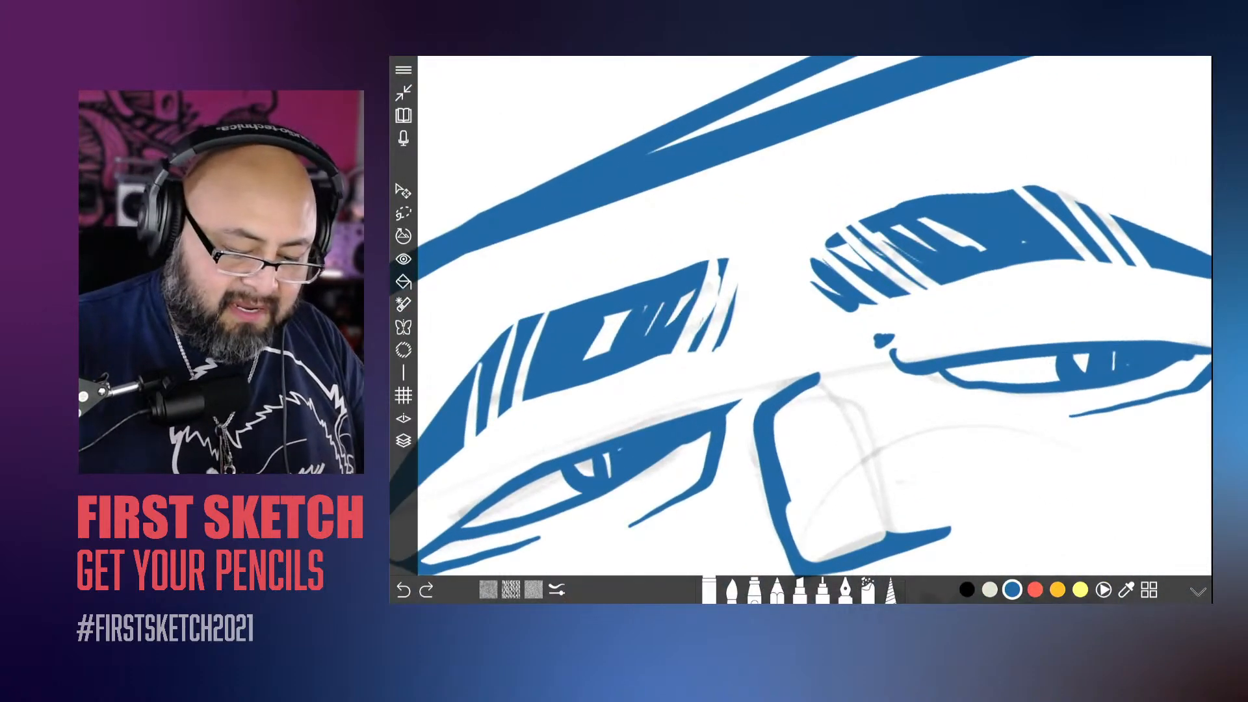
pyautogui.moveTo(776, 425); pyautogui.dragTo(821, 375)
pyautogui.hotkey('ctrl', 'z')
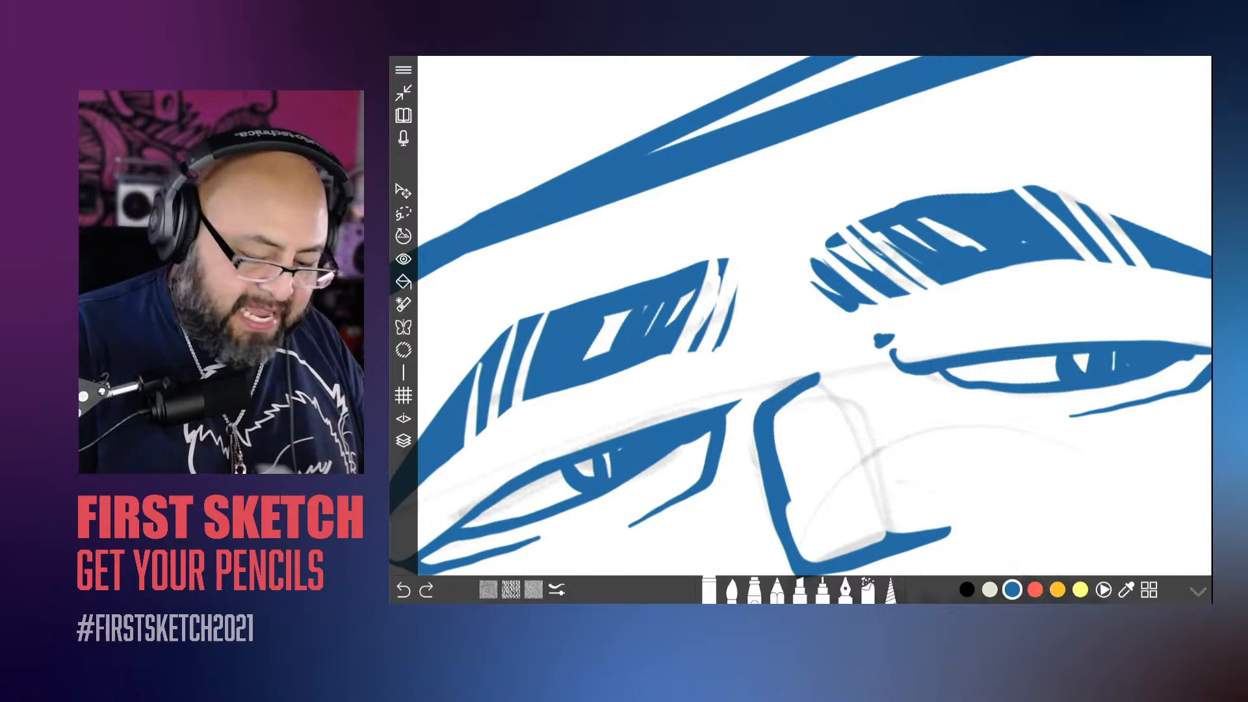
pyautogui.moveTo(776, 416); pyautogui.dragTo(820, 374)
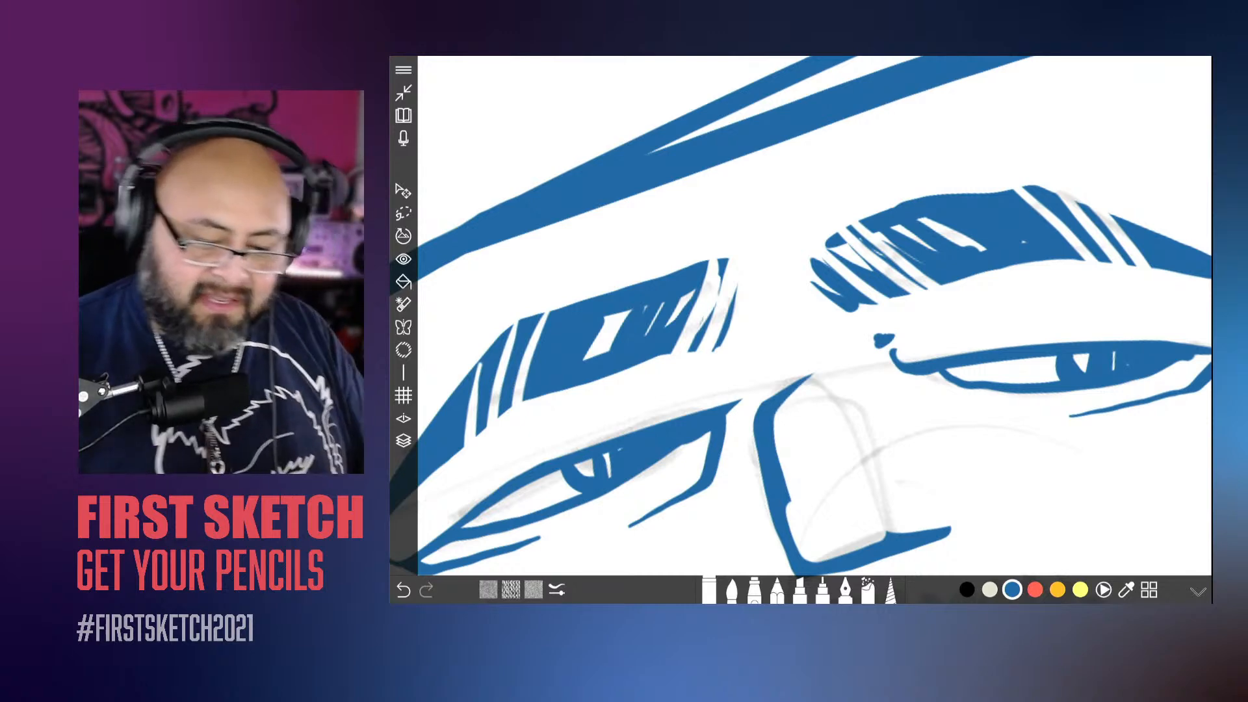
# Step: Switch back to the inking brush and make Layer 3 the active layer
pyautogui.scroll(-4, 813, 325)
pyautogui.scroll(-5, 799, 325)
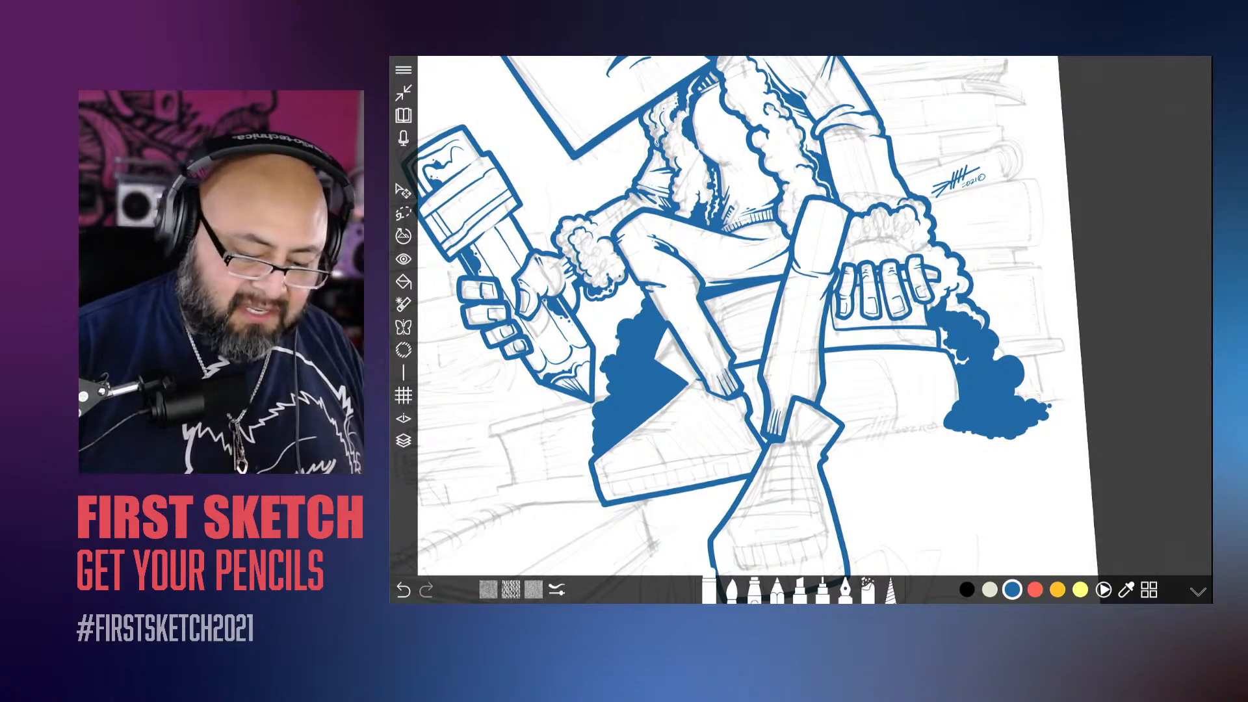
pyautogui.click(732, 590)
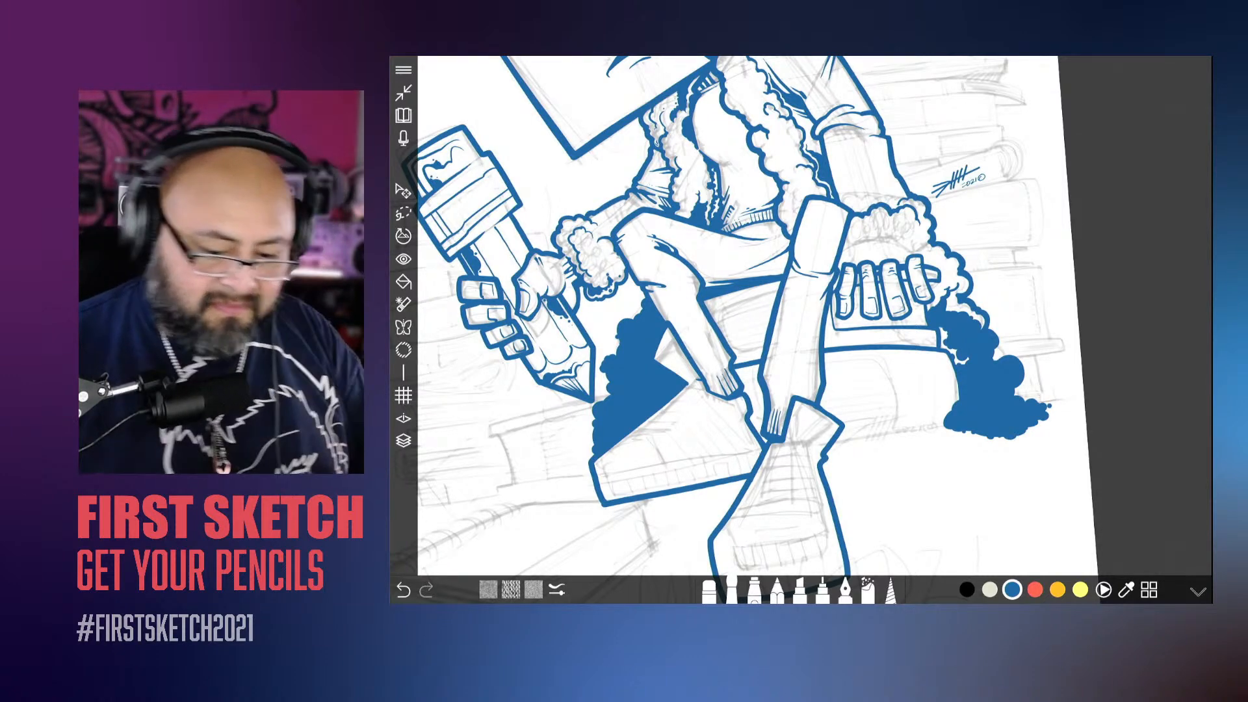
pyautogui.scroll(-5, 741, 325)
pyautogui.scroll(5, 800, 325)
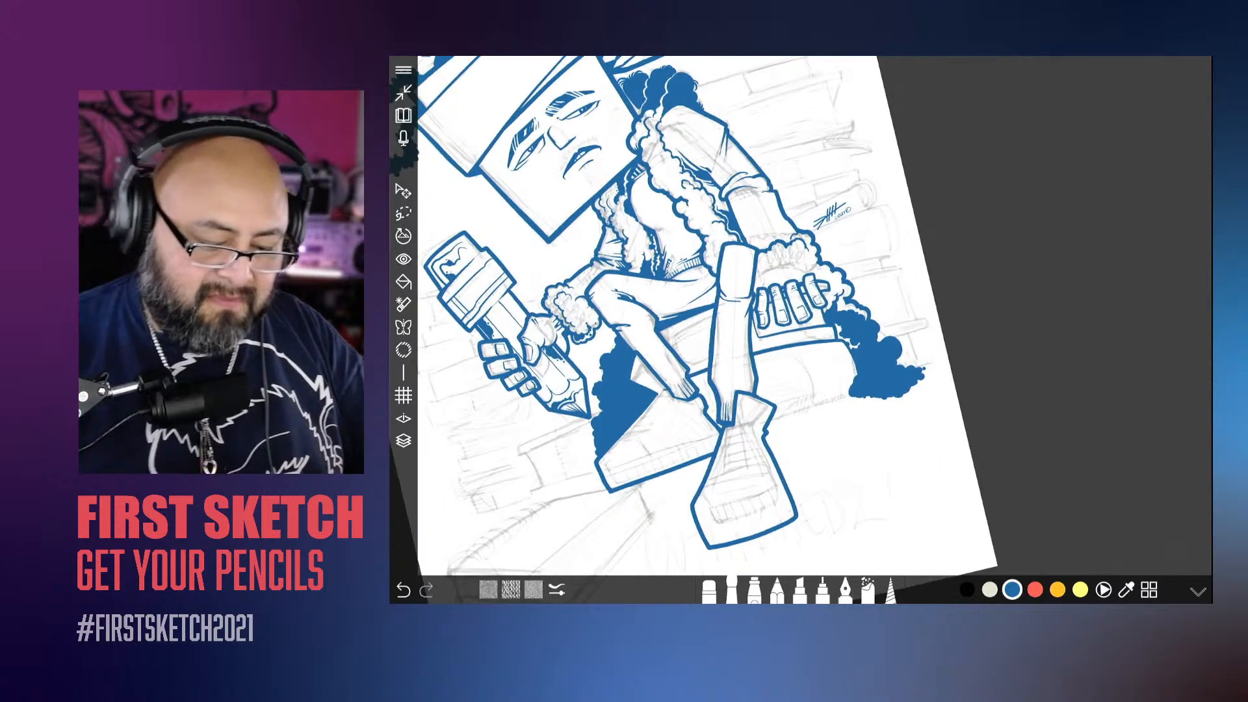
pyautogui.scroll(-3, 799, 325)
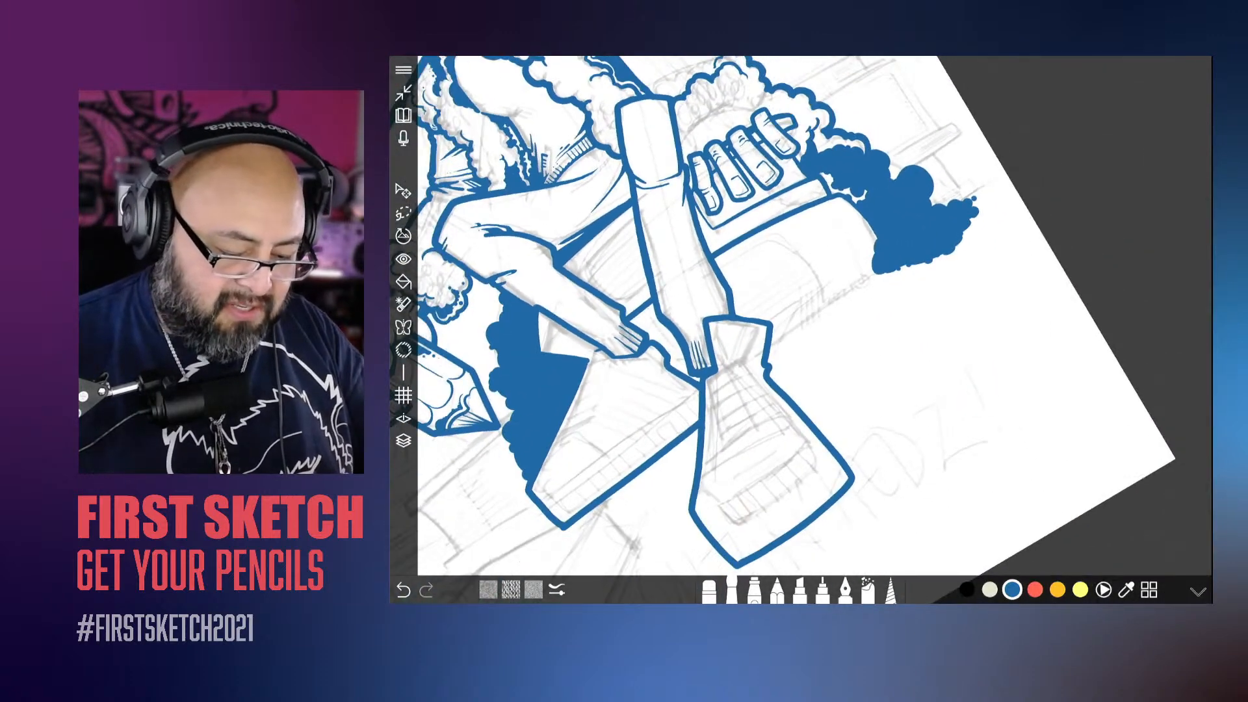
pyautogui.scroll(3, 799, 325)
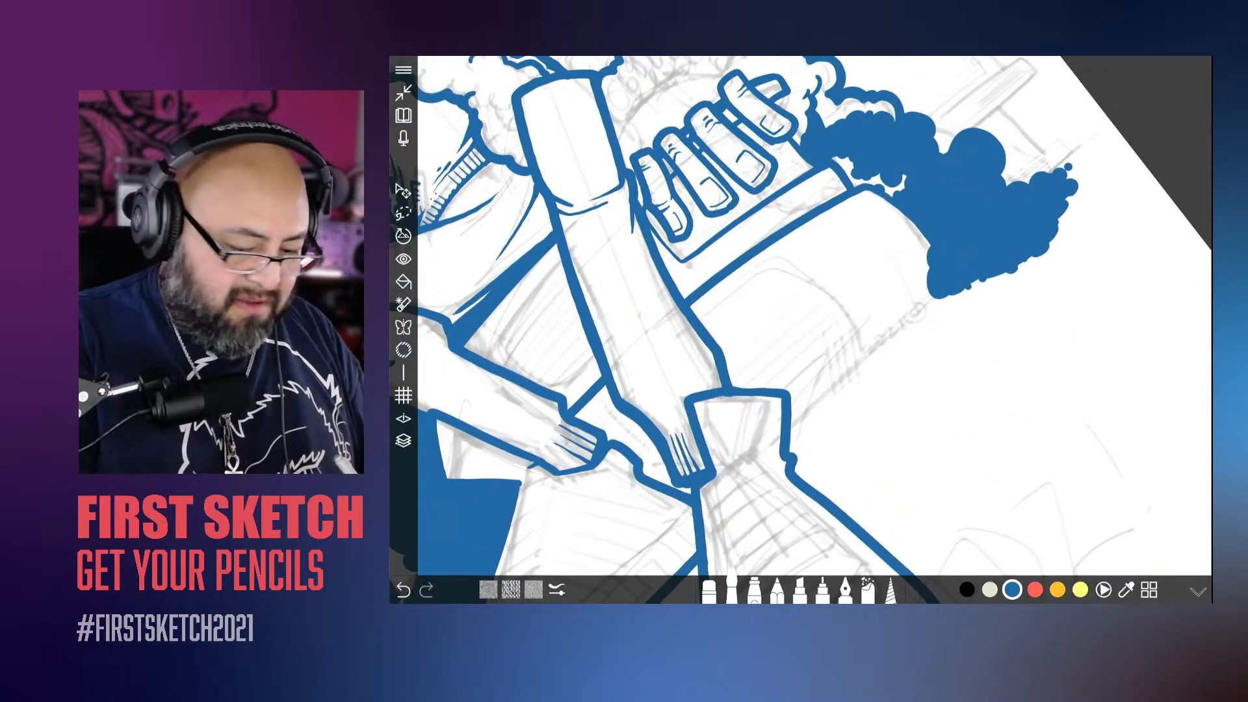
pyautogui.click(404, 441)
pyautogui.scroll(-3, 1128, 293)
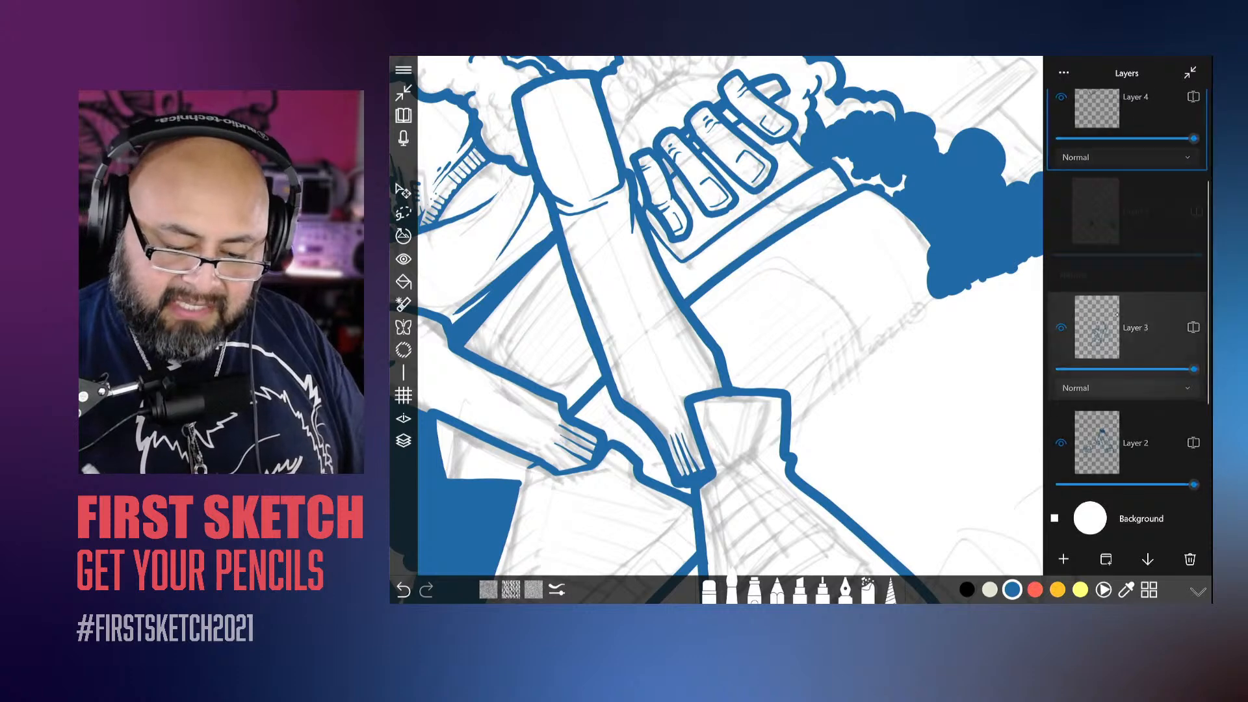
pyautogui.click(1068, 328)
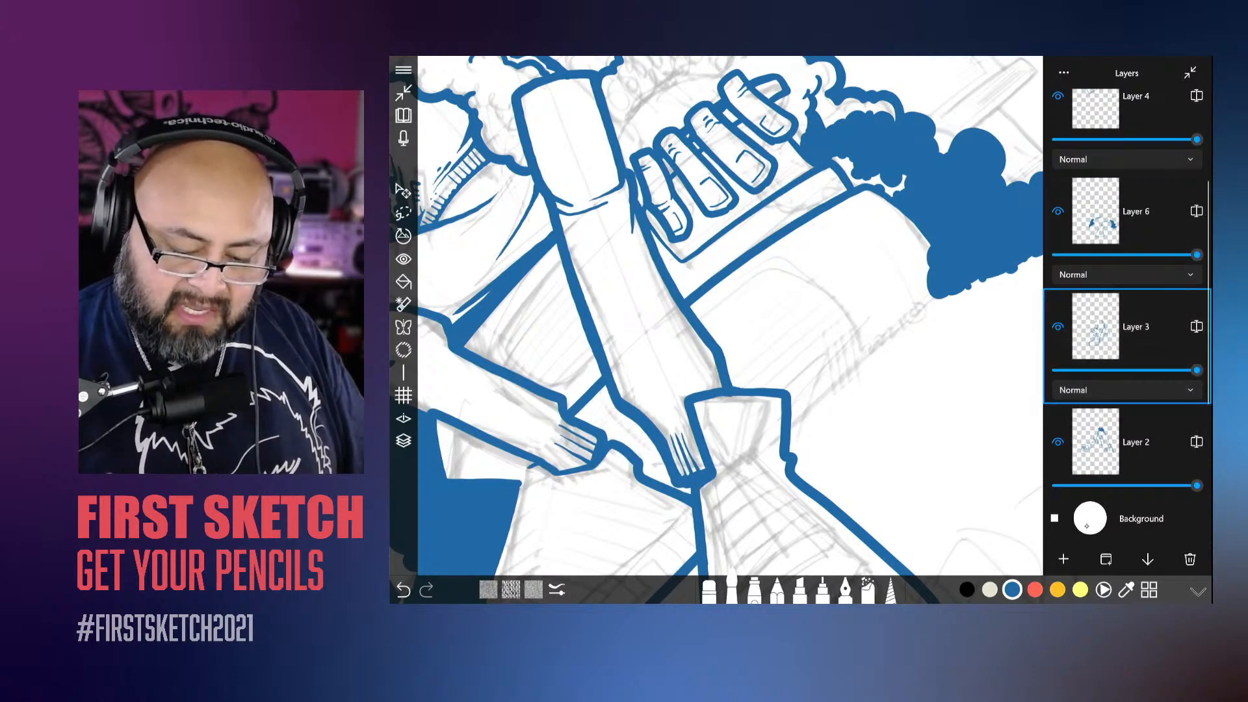
pyautogui.moveTo(1096, 327); pyautogui.dragTo(1096, 442)
# Step: Ink the long lower edge of the object beneath the resting hand, from the front shoe to the cloudy trail
pyautogui.scroll(-1, 757, 307)
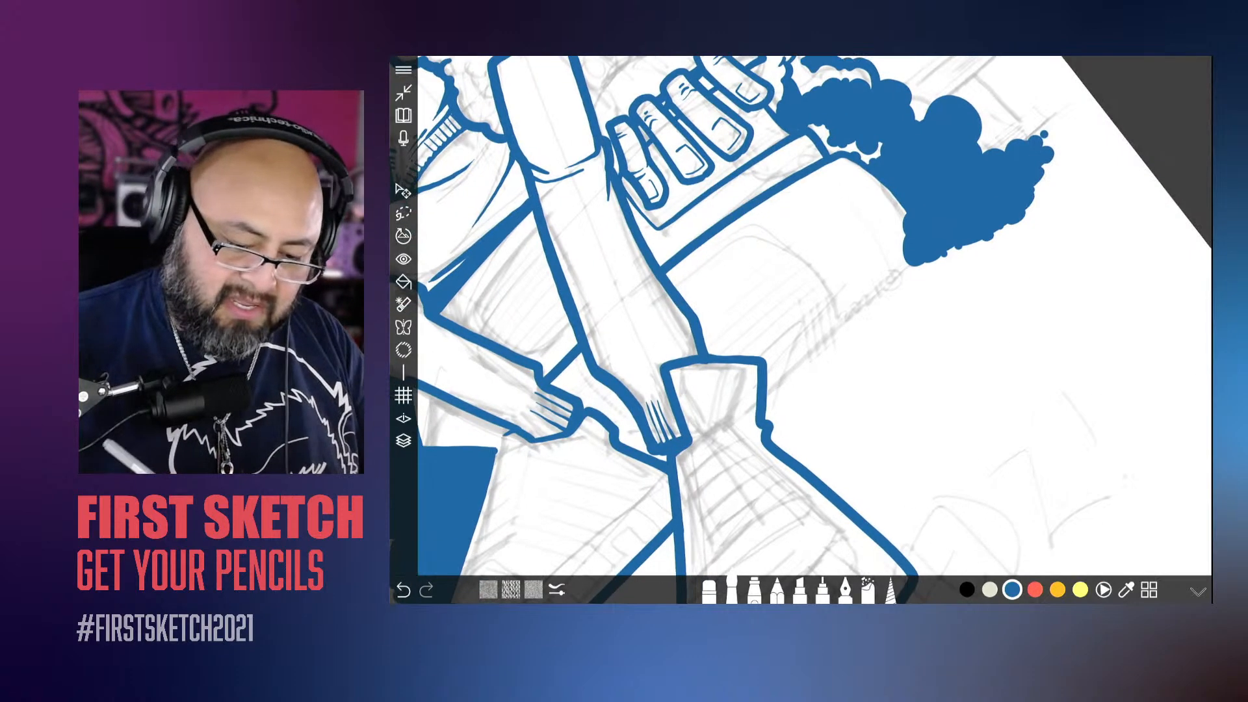
pyautogui.scroll(4, 757, 308)
pyautogui.moveTo(809, 476); pyautogui.dragTo(1022, 286)
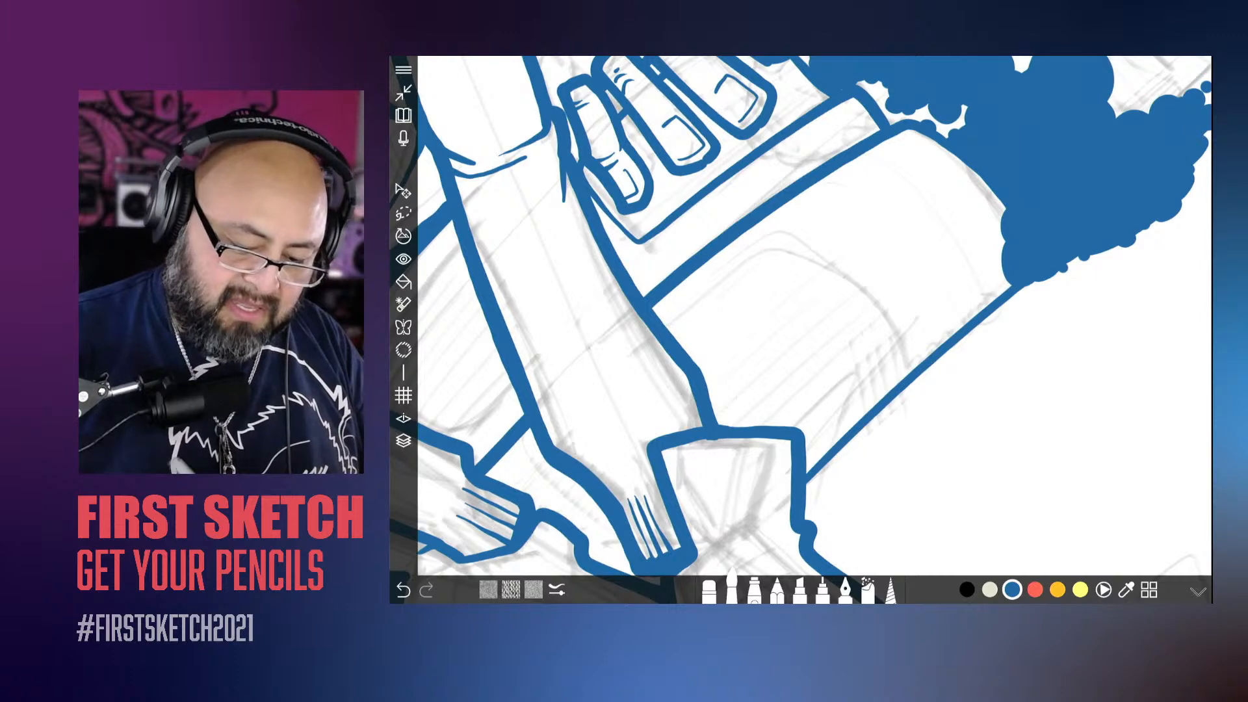
pyautogui.scroll(-5, 801, 330)
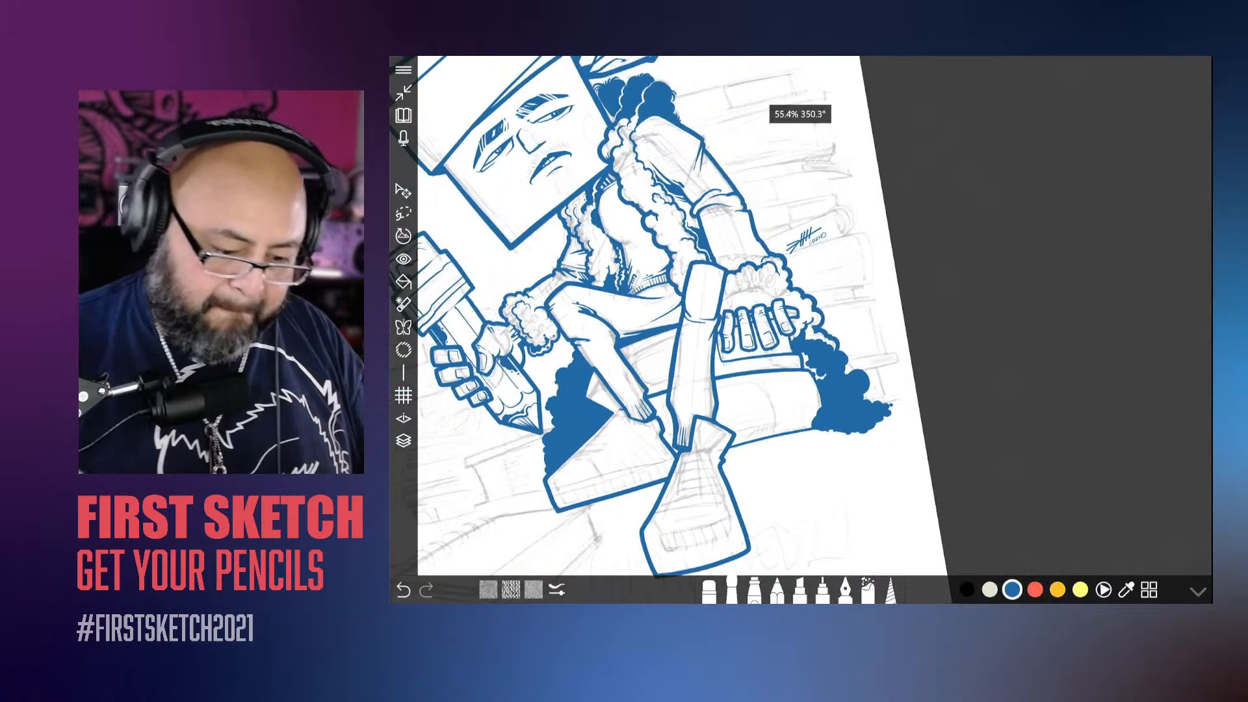
pyautogui.scroll(3, 801, 330)
pyautogui.scroll(3, 801, 330)
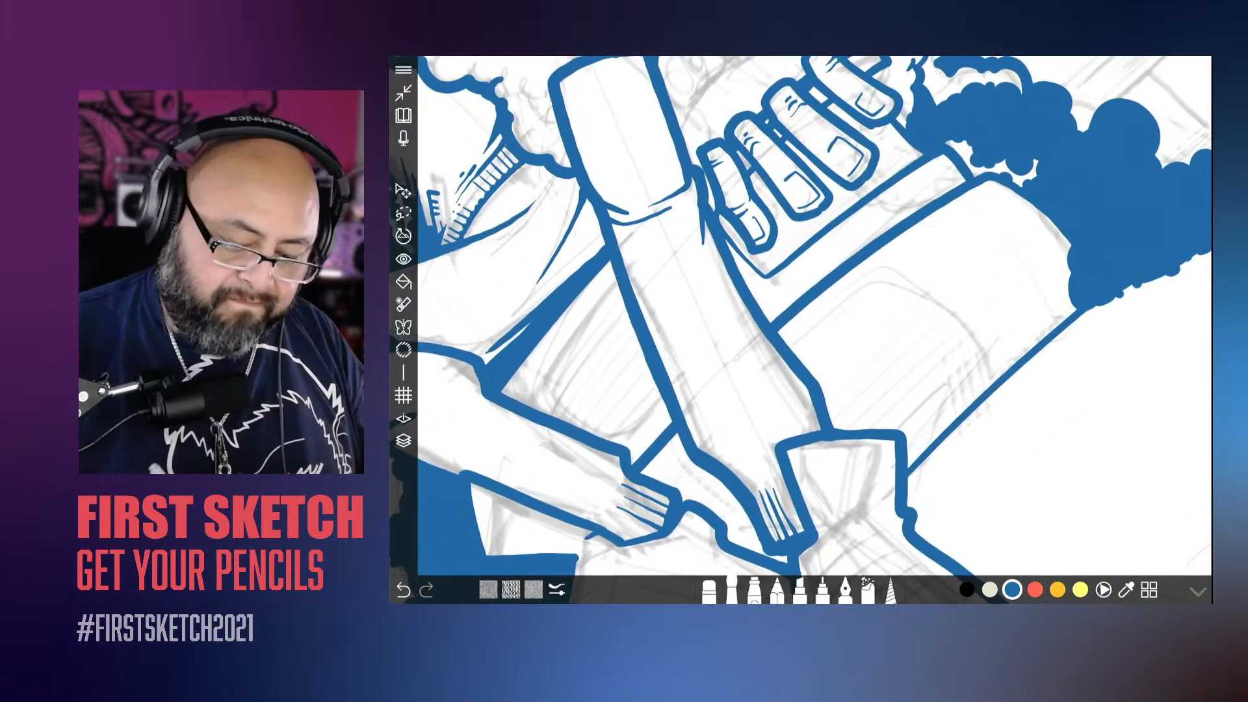
# Step: Ink a short line beside the front shoe, just inside and parallel to the lower edge of the object under the hand
pyautogui.moveTo(910, 447); pyautogui.dragTo(986, 371)
pyautogui.scroll(3, 802, 329)
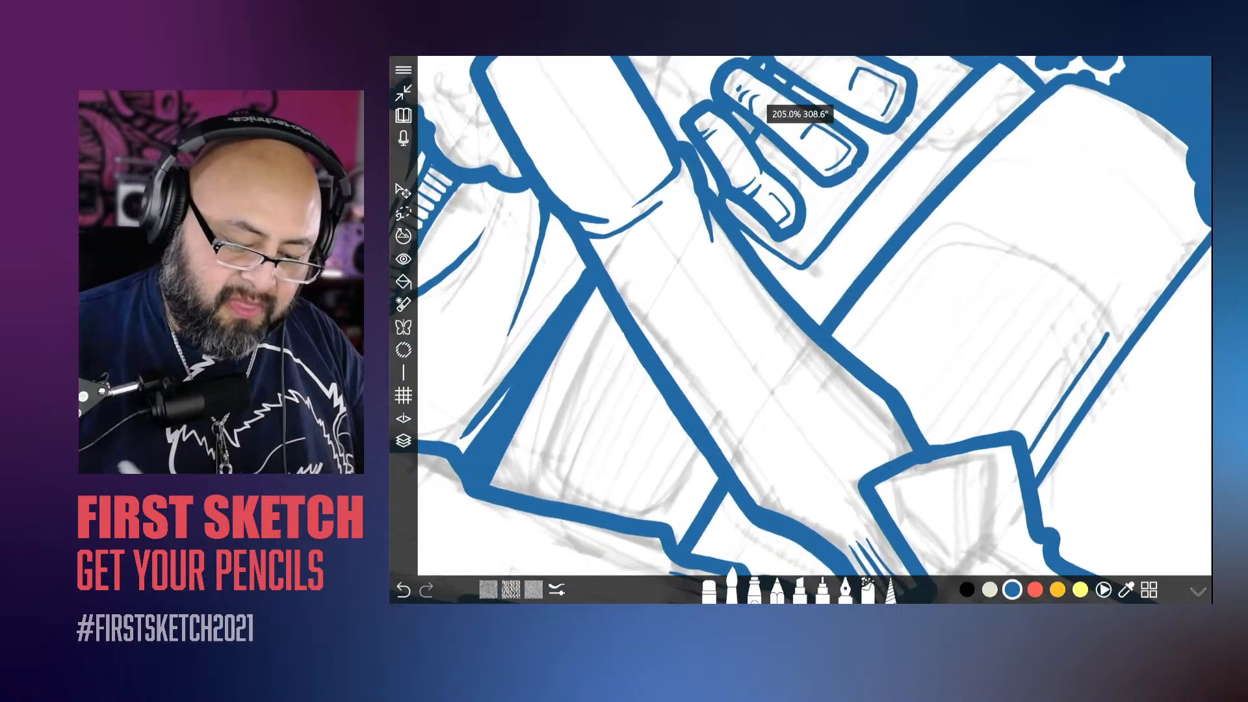
pyautogui.scroll(-2, 801, 330)
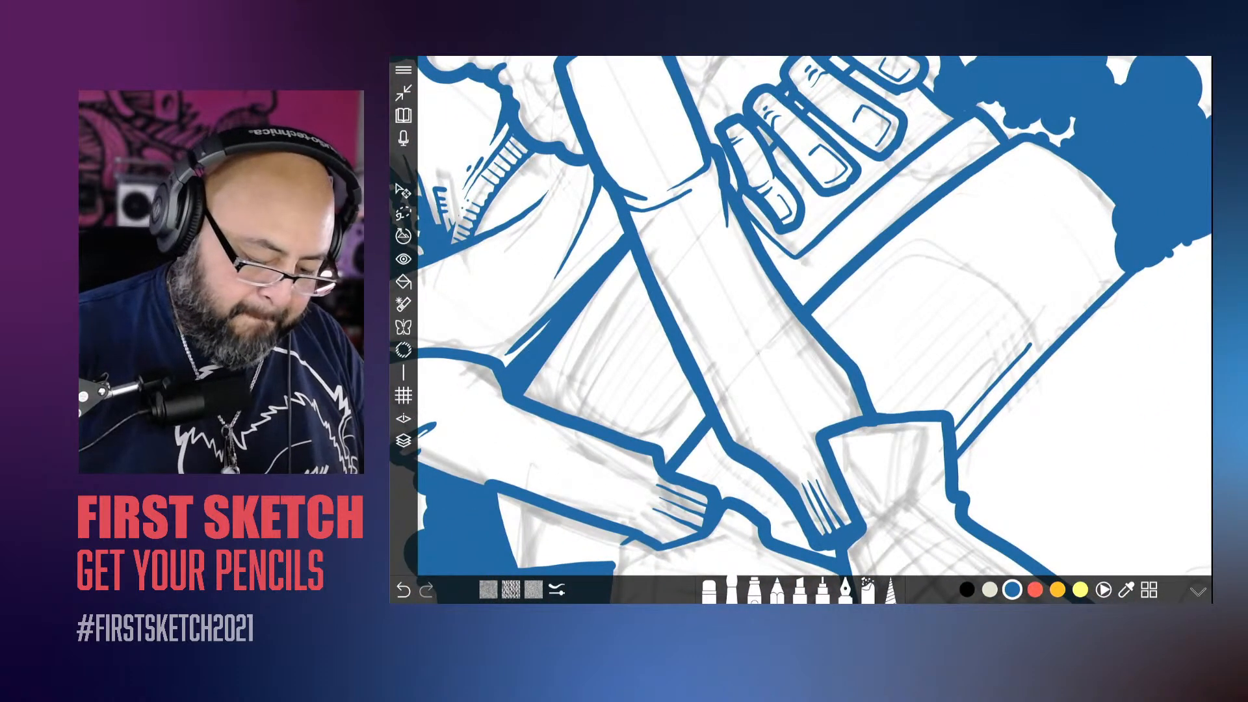
# Step: Check what Layer 7 contains by toggling its visibility off and on
pyautogui.click(404, 441)
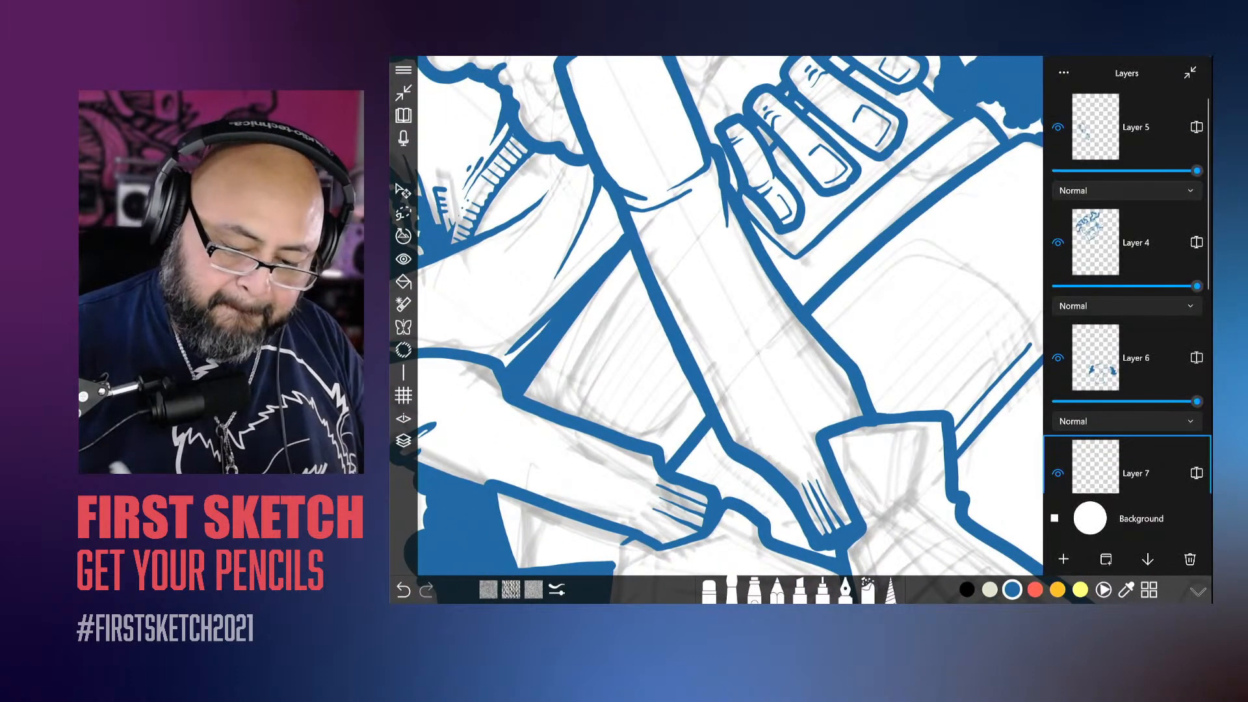
pyautogui.click(1059, 473)
pyautogui.click(1059, 474)
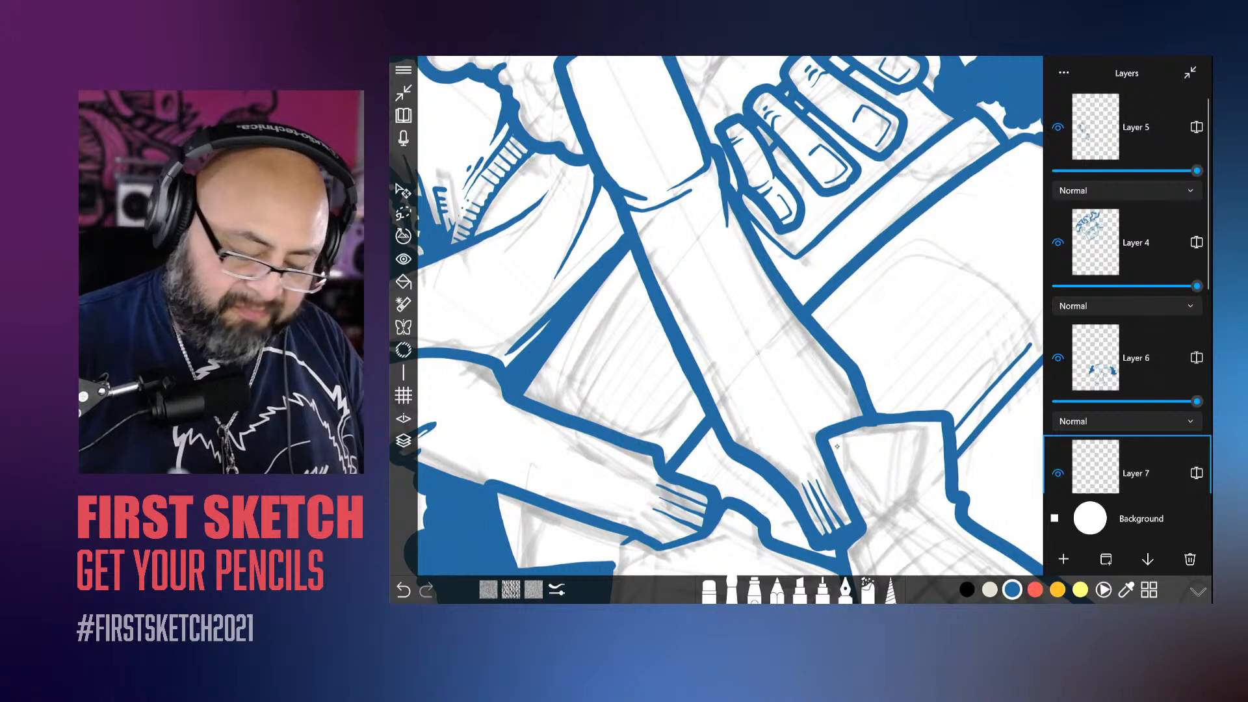
pyautogui.click(404, 441)
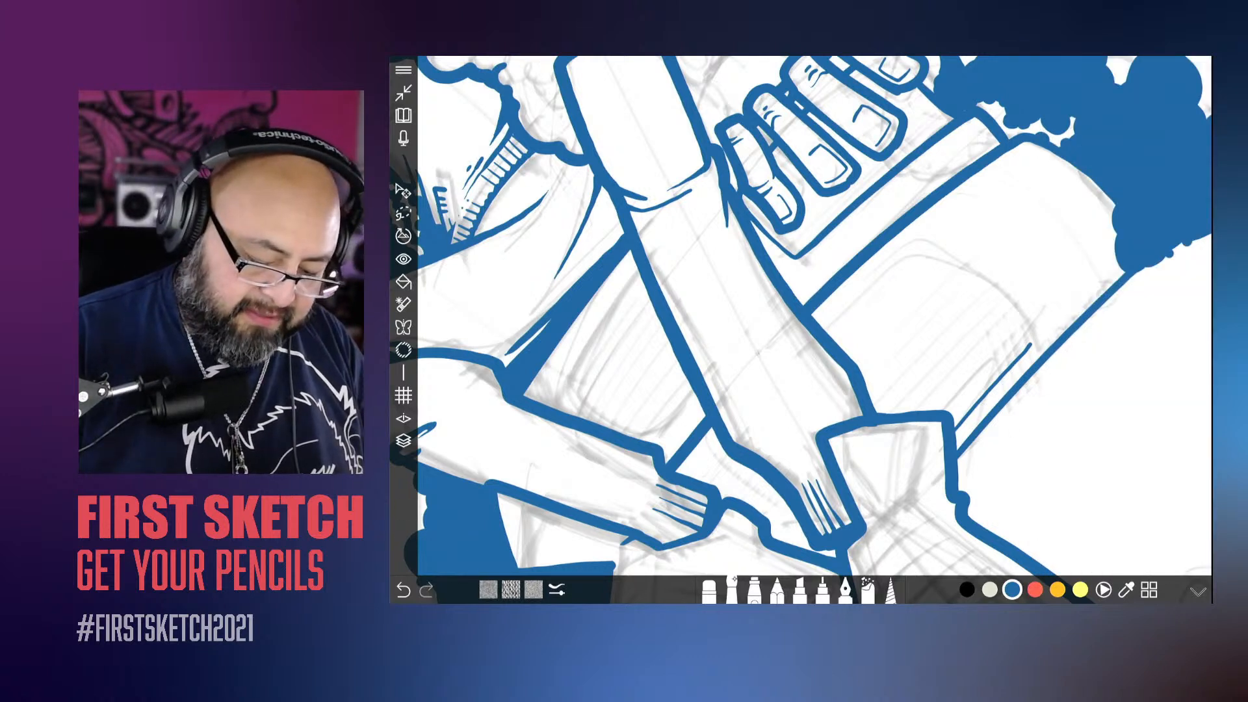
# Step: Ink the round-cornered inner panel on the object's side, carrying its upper line across both legs to the rear trouser hem
pyautogui.click(732, 589)
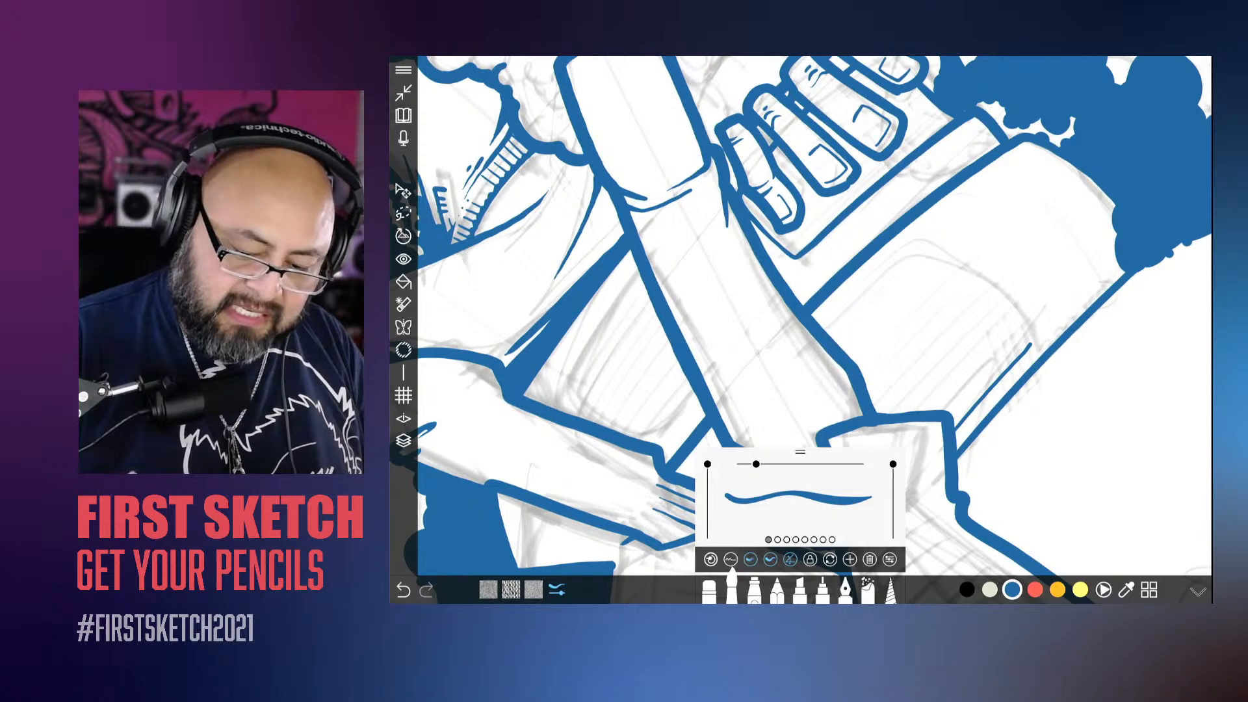
pyautogui.click(732, 589)
pyautogui.moveTo(1031, 345)
pyautogui.mouseDown()
pyautogui.moveTo(931, 261)
pyautogui.moveTo(755, 415)
pyautogui.moveTo(645, 537)
pyautogui.mouseUp()
pyautogui.scroll(-4, 801, 329)
pyautogui.scroll(2, 801, 330)
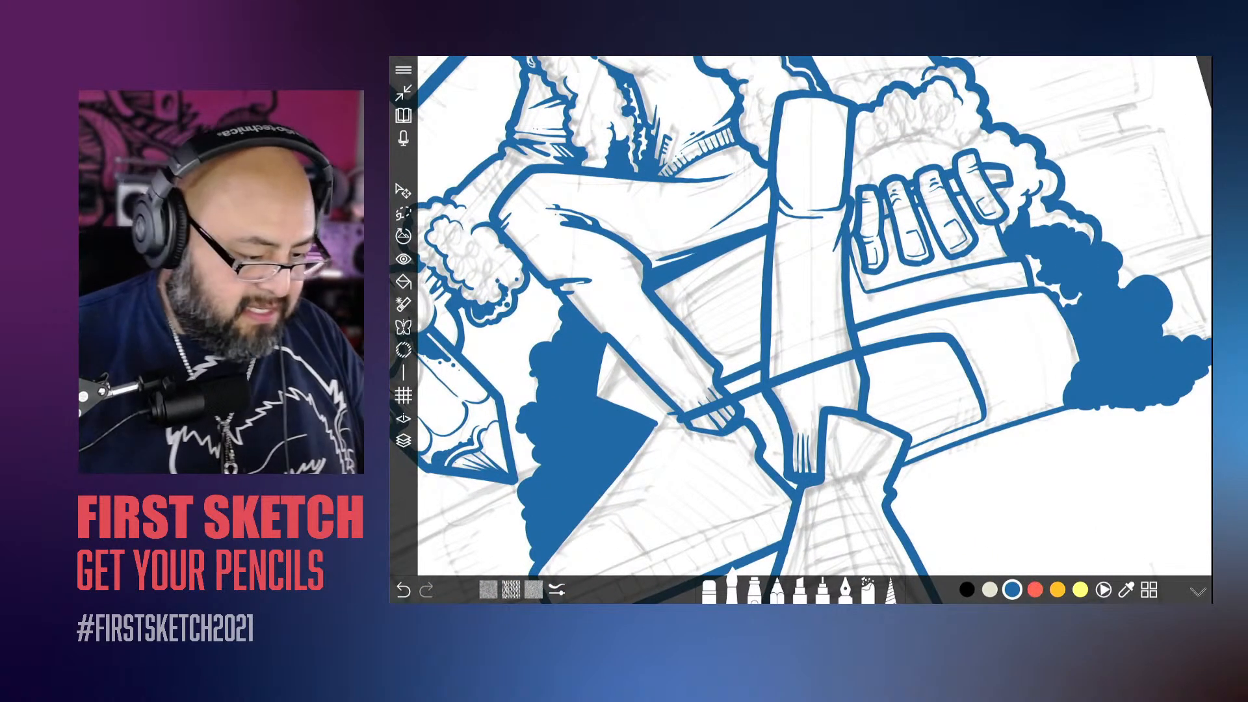
# Step: Erase the parts of the inner panel line that cross the rear trouser hem and the front leg
pyautogui.click(710, 590)
pyautogui.scroll(4, 802, 330)
pyautogui.moveTo(790, 390); pyautogui.dragTo(706, 400)
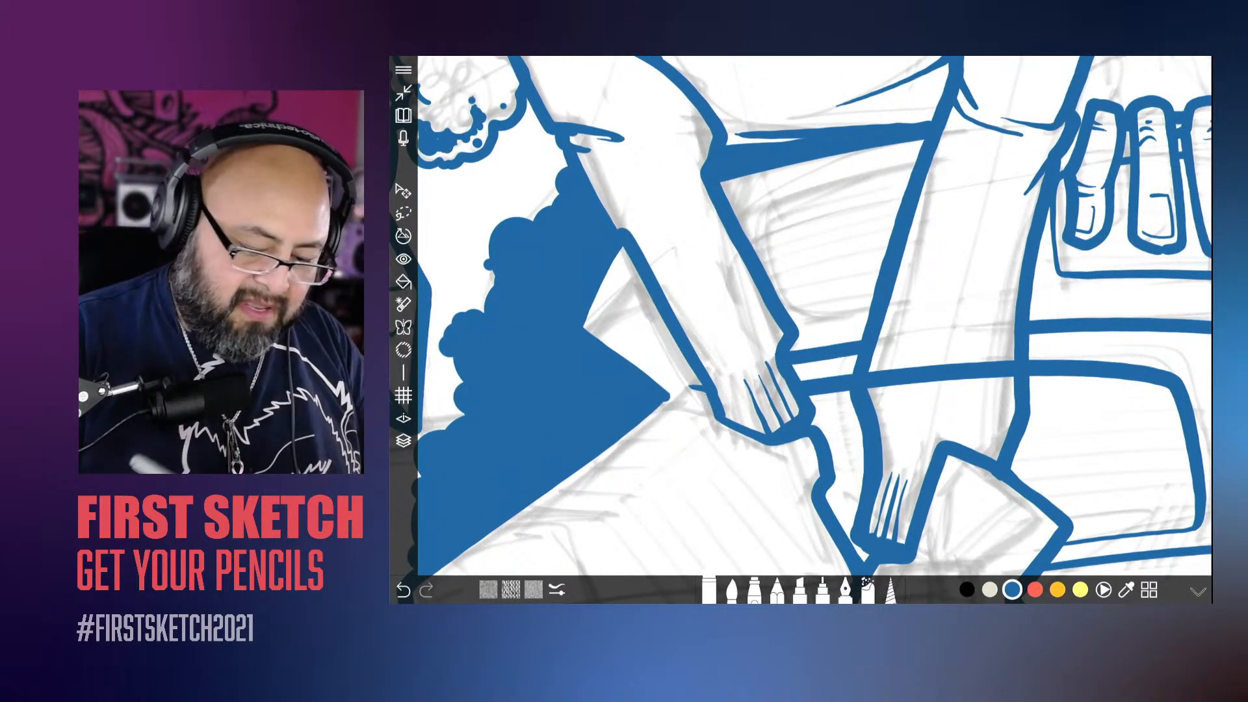
pyautogui.moveTo(869, 380); pyautogui.dragTo(1010, 370)
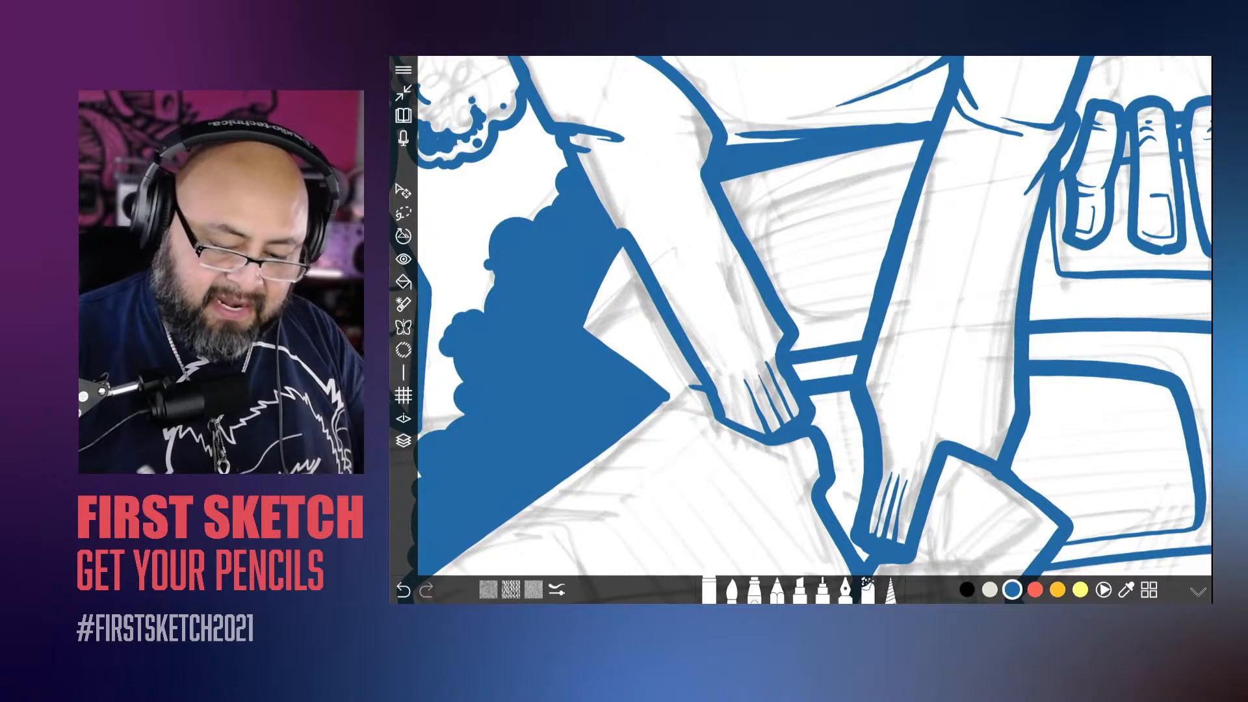
pyautogui.scroll(-4, 702, 390)
pyautogui.scroll(-3, 800, 319)
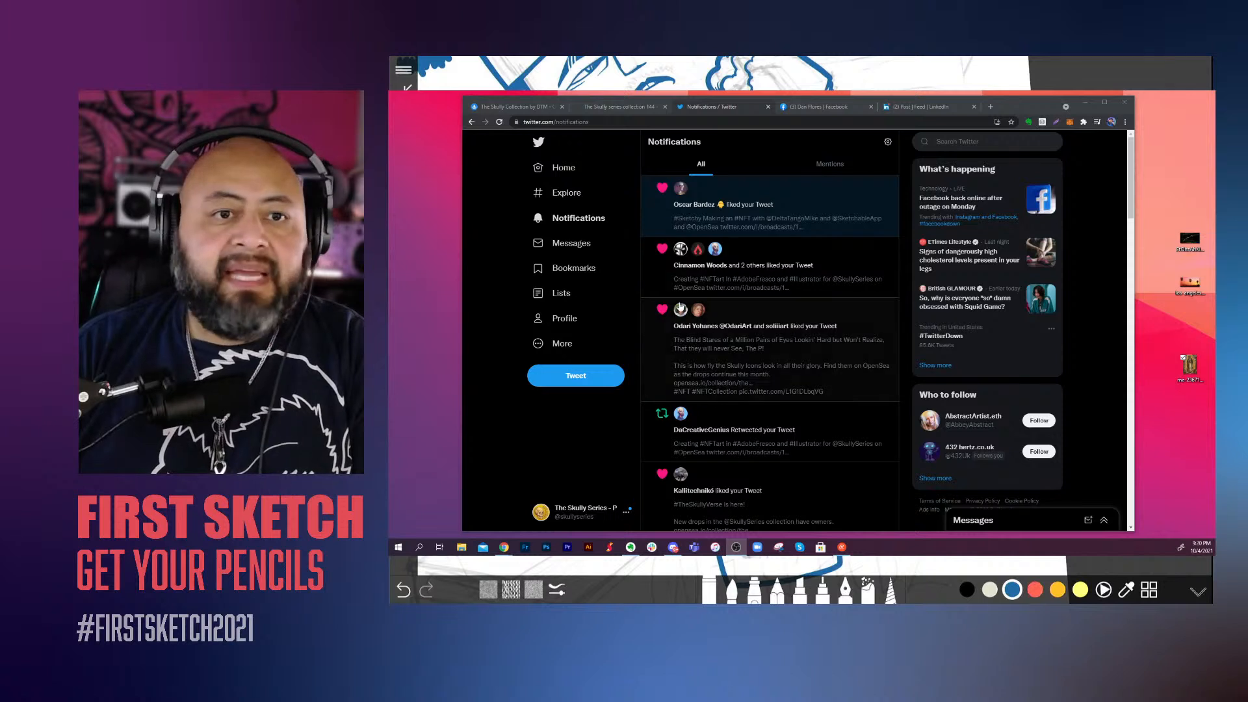
# Step: In Chrome, search the web for "son of ken" in a new tab and open the Twitter result in its own tab
pyautogui.click(989, 108)
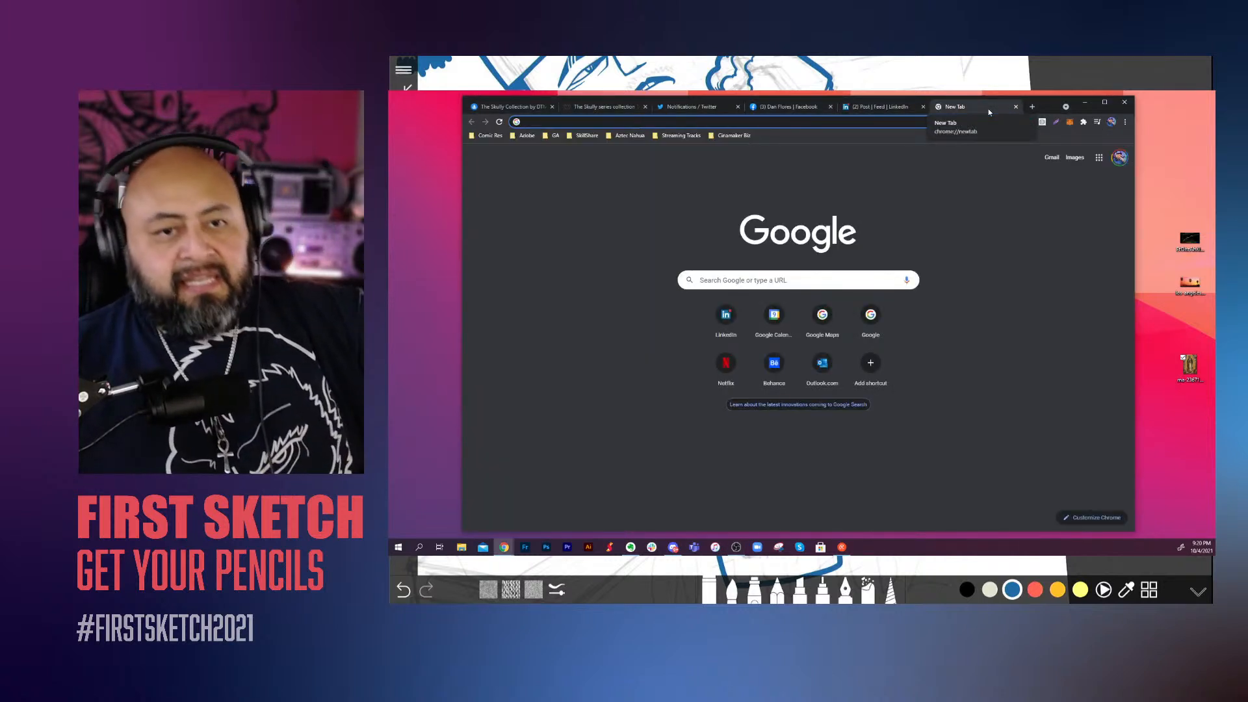
pyautogui.write('son of ken')
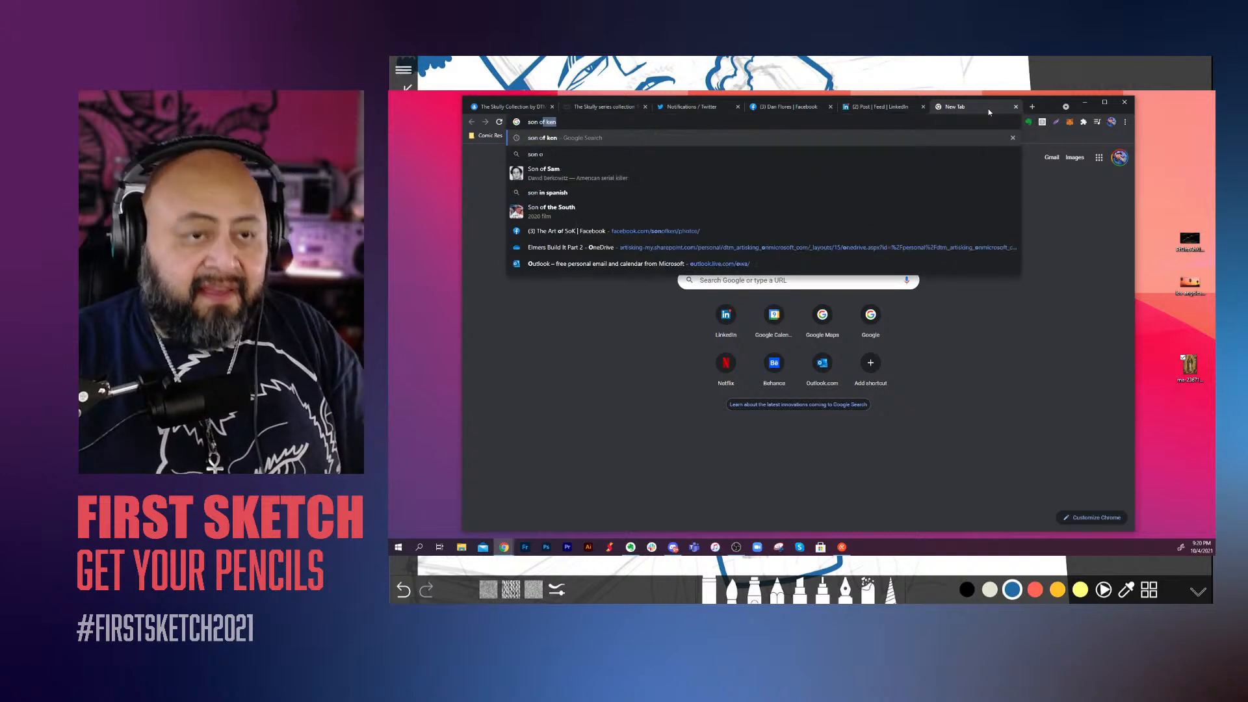
pyautogui.press('Return')
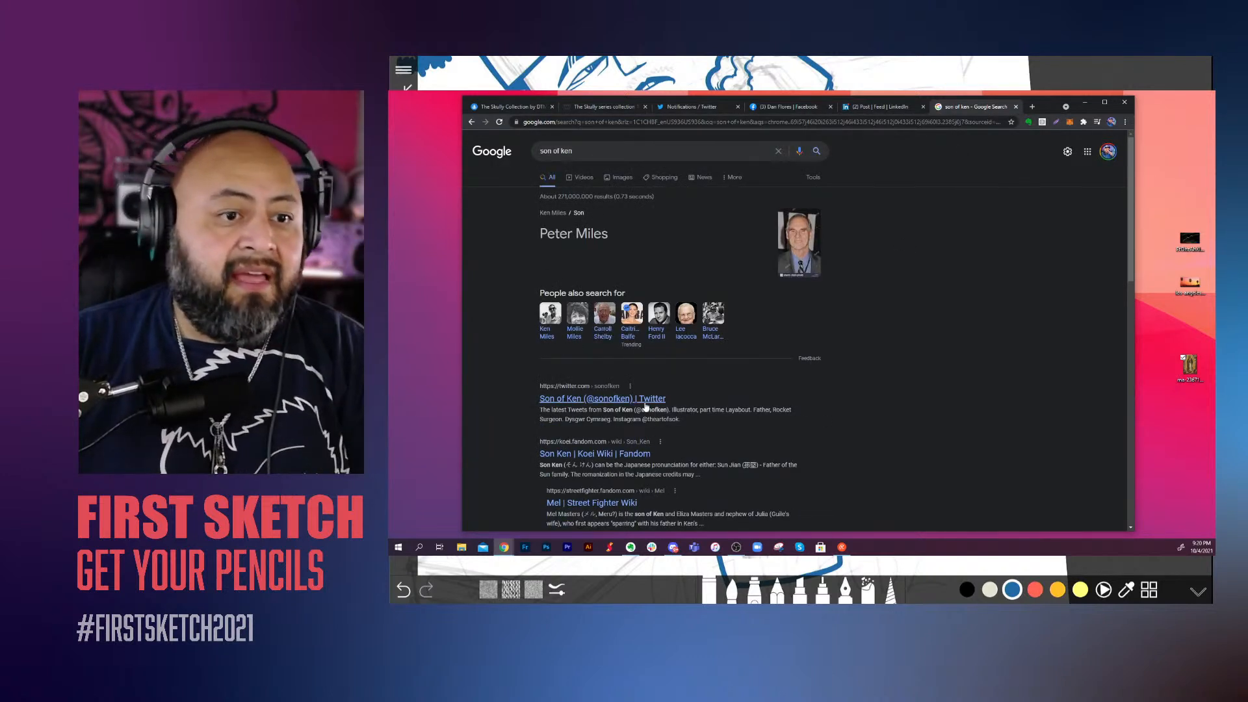
pyautogui.rightClick(646, 401)
pyautogui.click(667, 411)
pyautogui.scroll(-5, 947, 408)
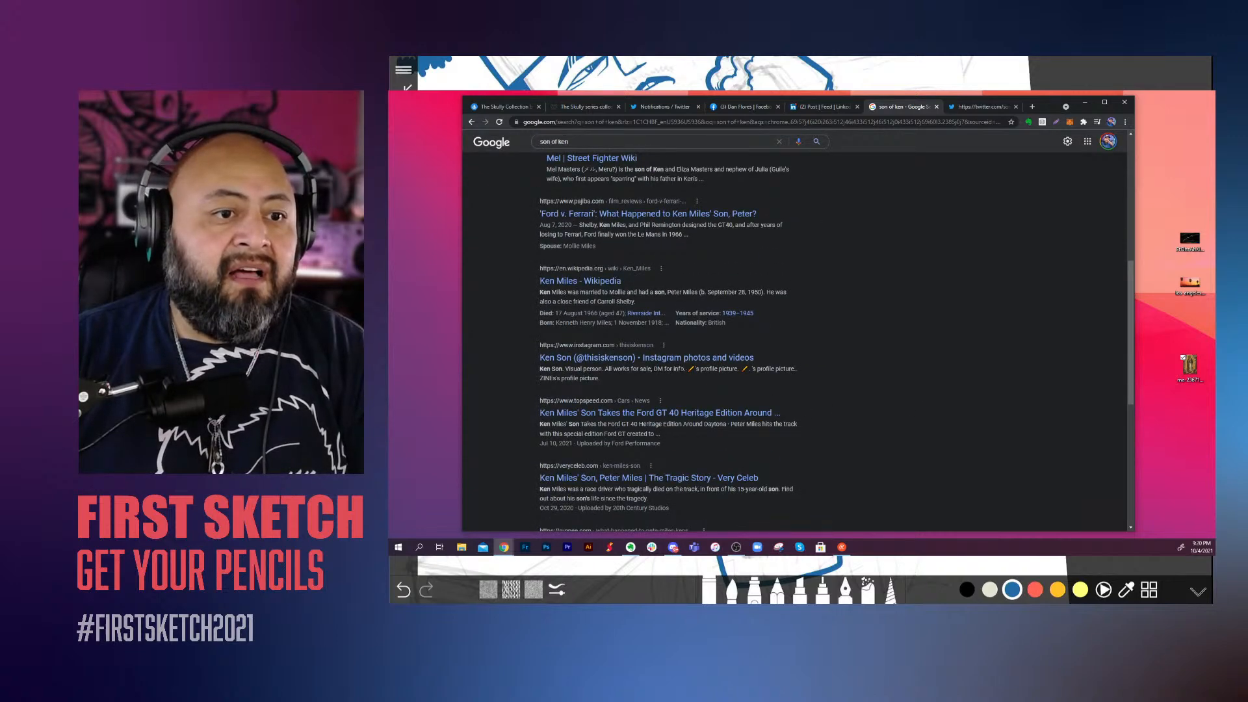
# Step: Open the Instagram result in a new tab, look through its grid of posts, and close that tab
pyautogui.rightClick(706, 361)
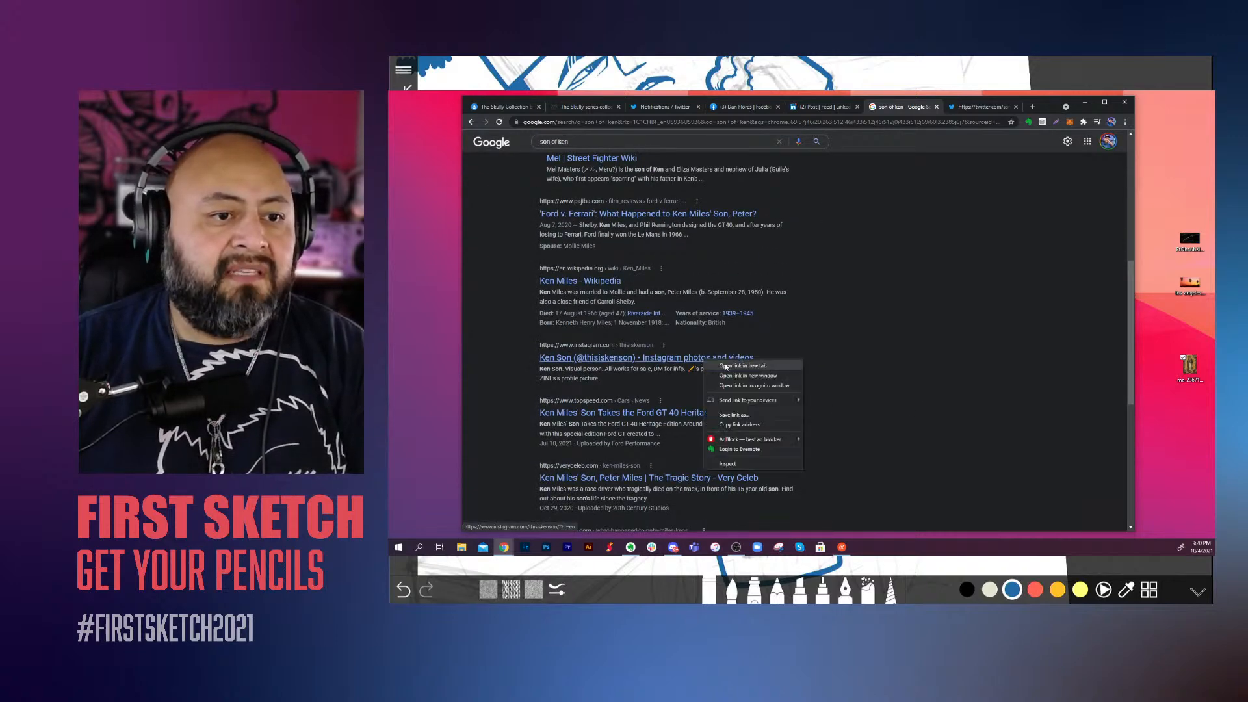
pyautogui.click(727, 367)
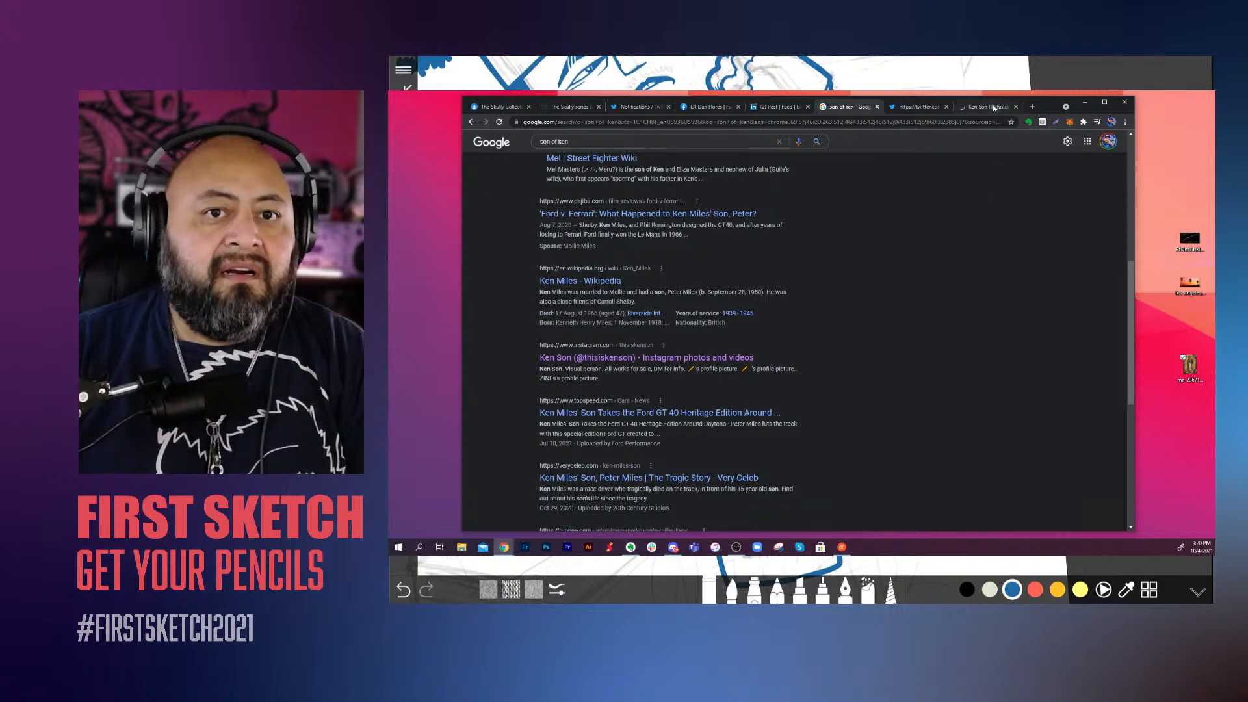
pyautogui.click(993, 108)
pyautogui.scroll(-10, 1083, 310)
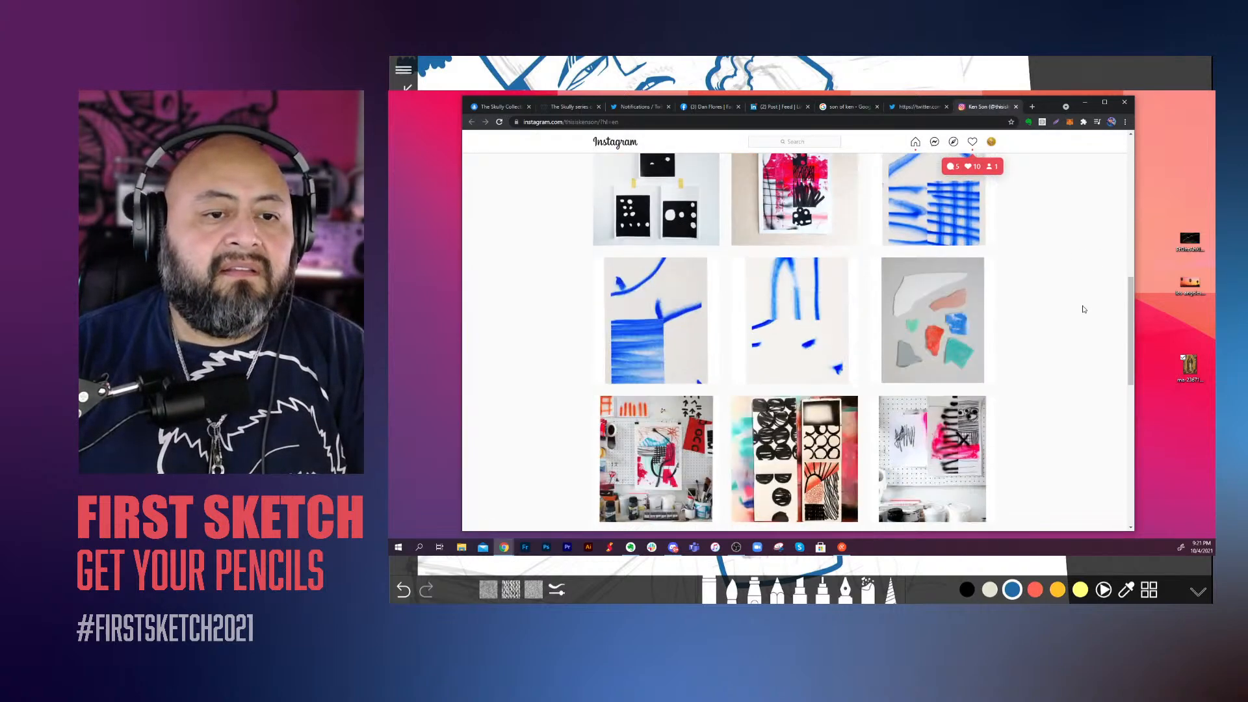
pyautogui.click(1015, 107)
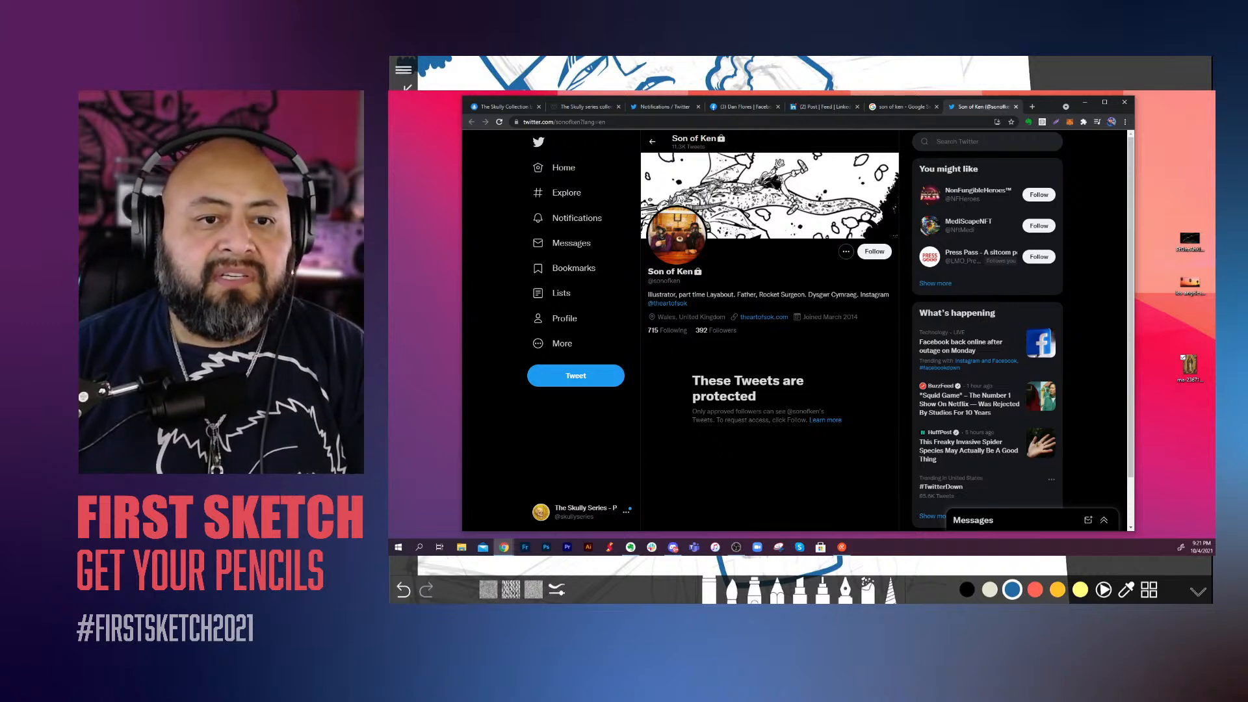
# Step: Open the theartofsok account linked in the Twitter bio and view its "SCGC RETURNS" poster enlarged
pyautogui.click(667, 304)
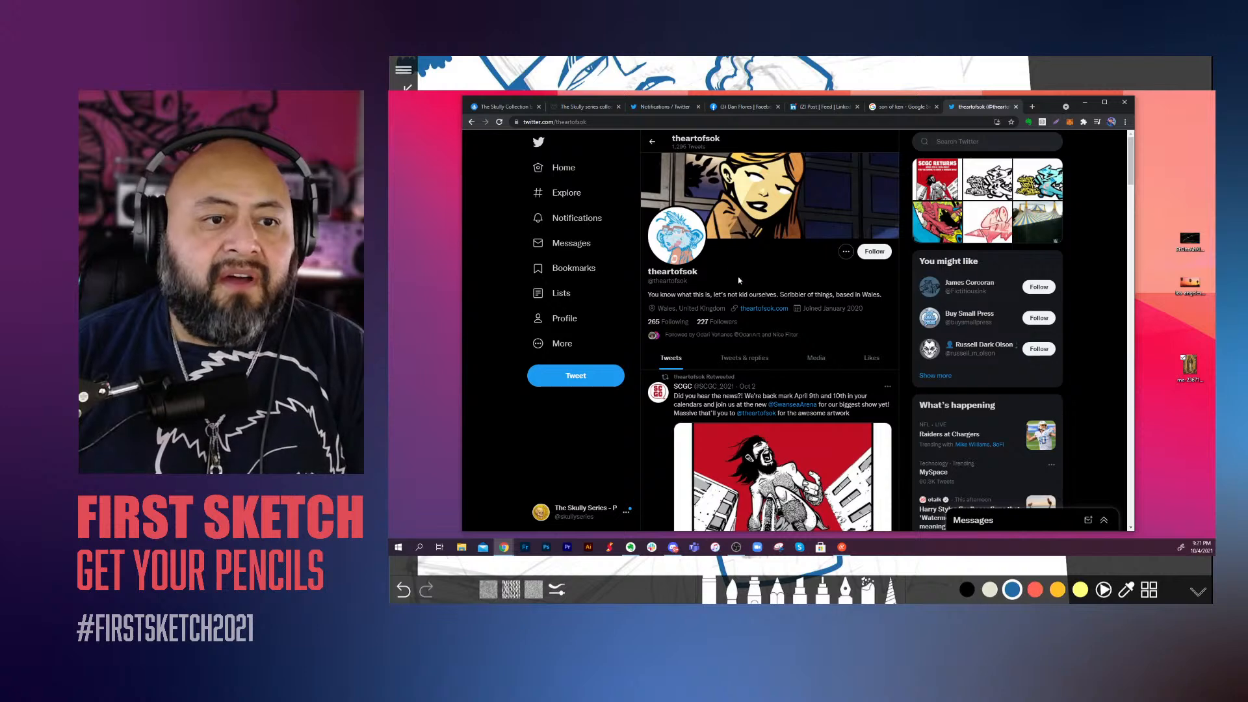
pyautogui.click(652, 142)
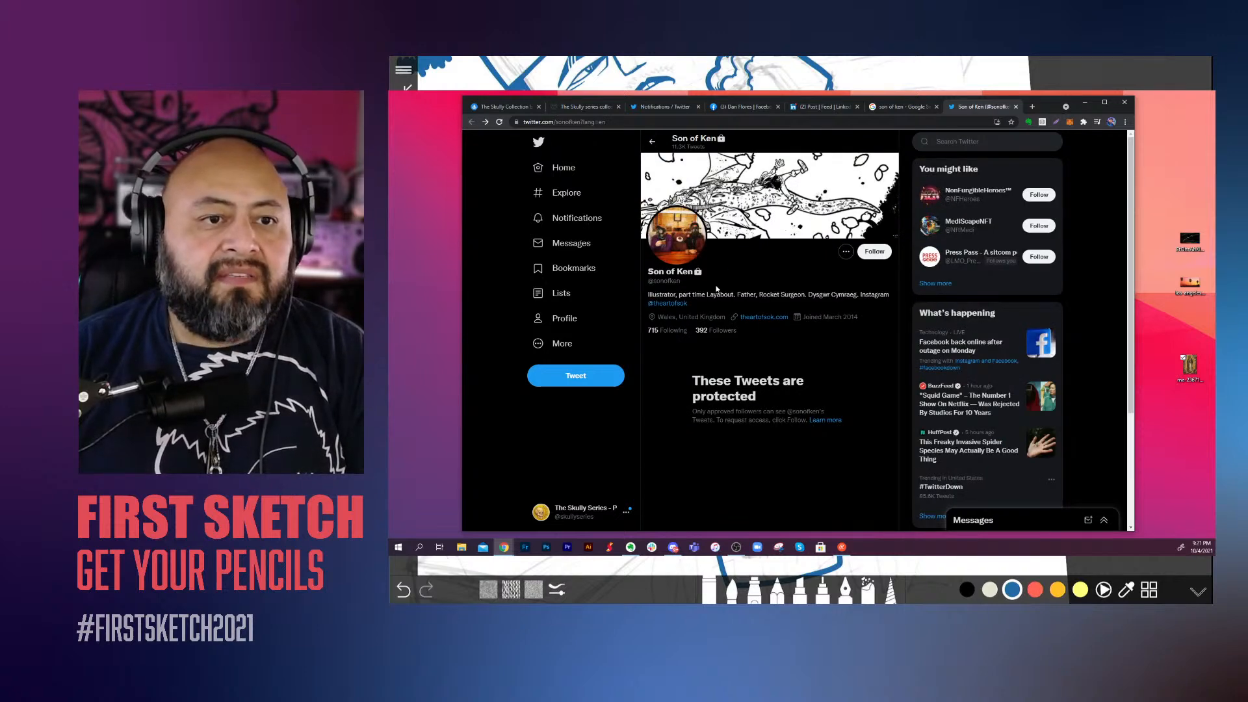
pyautogui.click(667, 303)
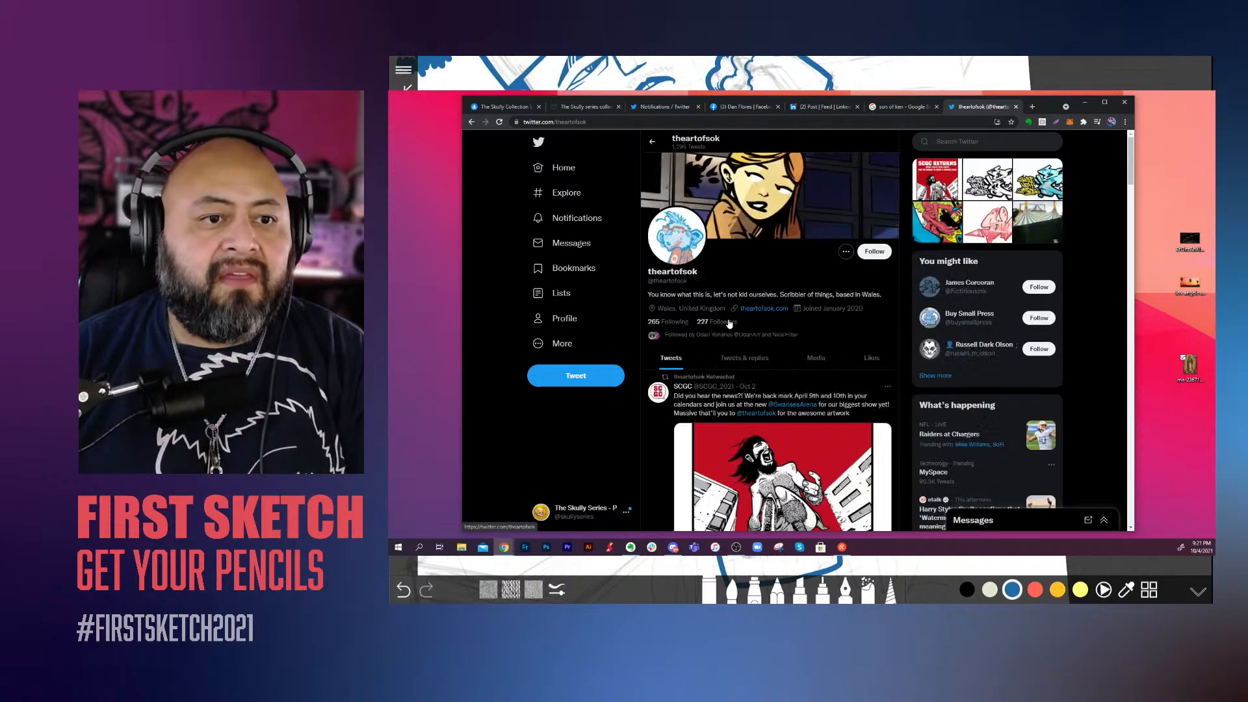
pyautogui.scroll(-3, 828, 340)
pyautogui.click(828, 341)
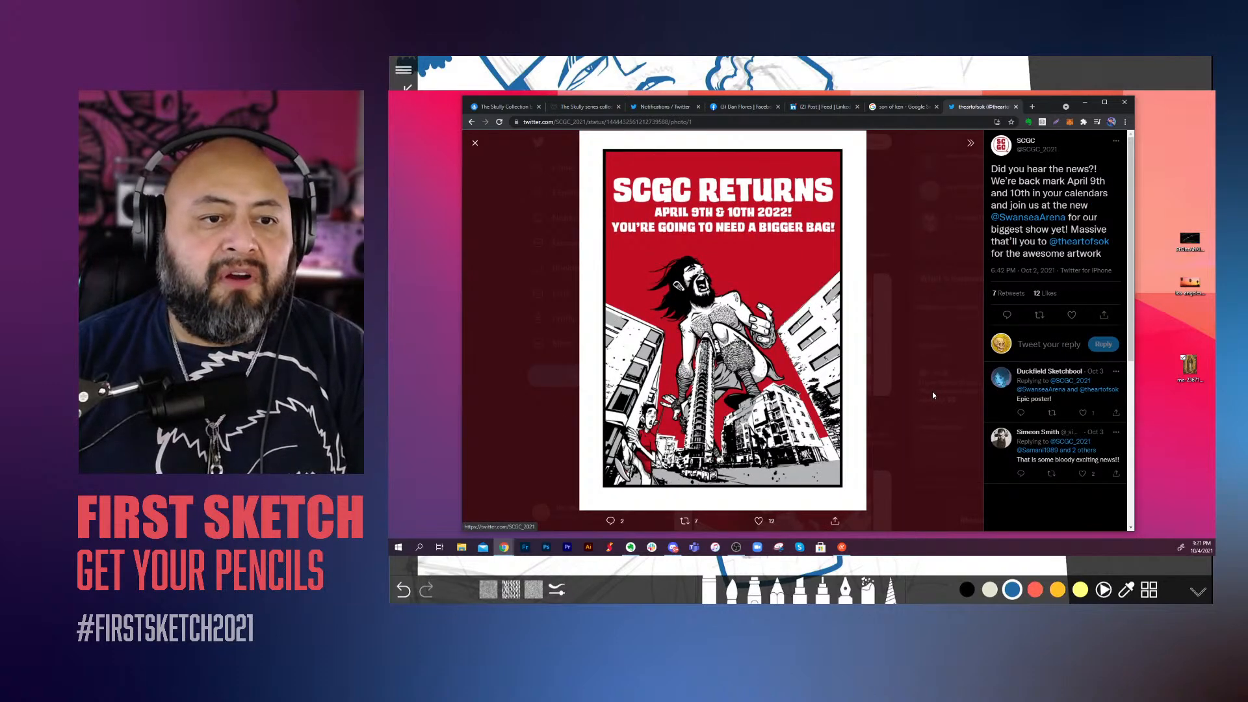
pyautogui.click(922, 332)
# Step: View the black-and-white graffiti lettering and the "When monsters attack!!" artwork enlarged
pyautogui.scroll(-5, 838, 367)
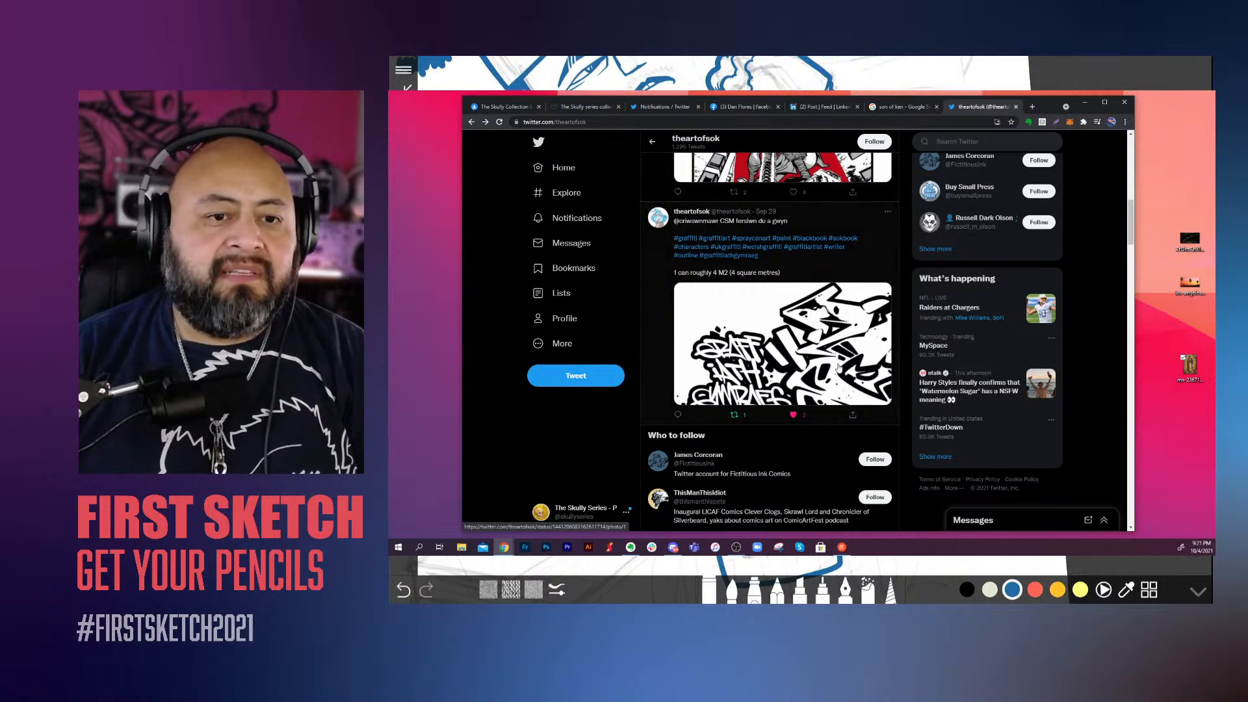
pyautogui.click(838, 368)
pyautogui.click(933, 385)
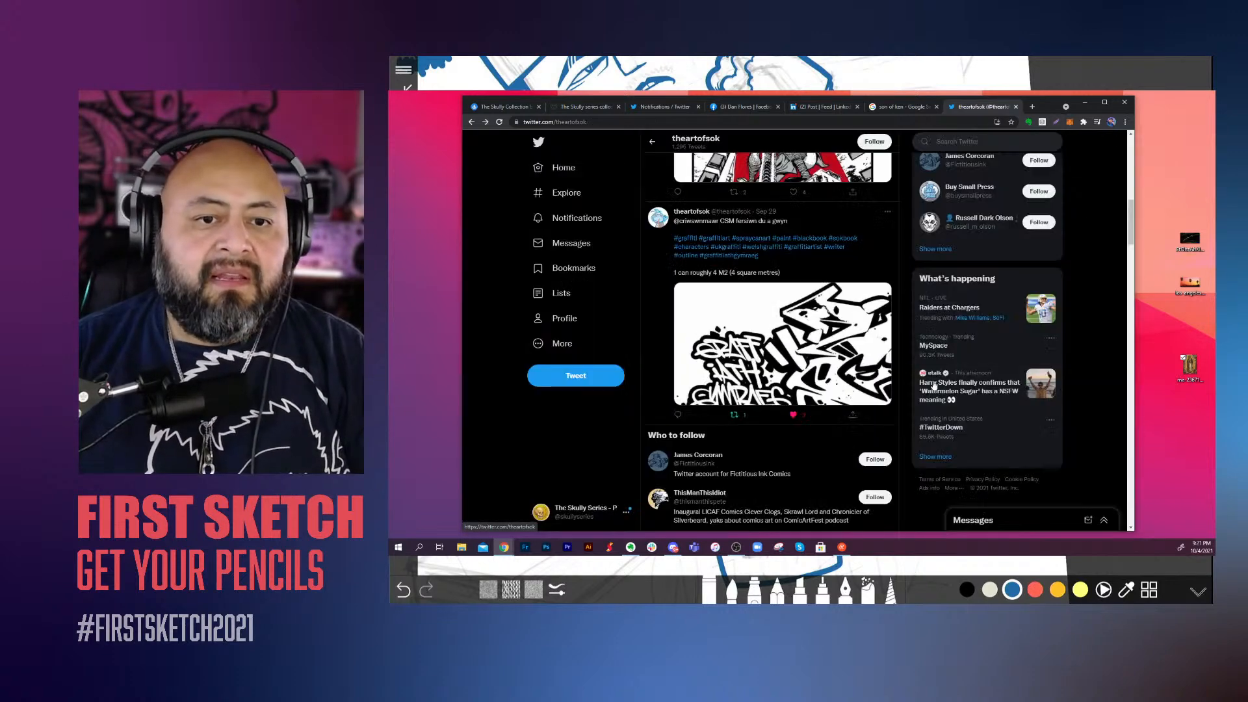
pyautogui.scroll(-10, 842, 401)
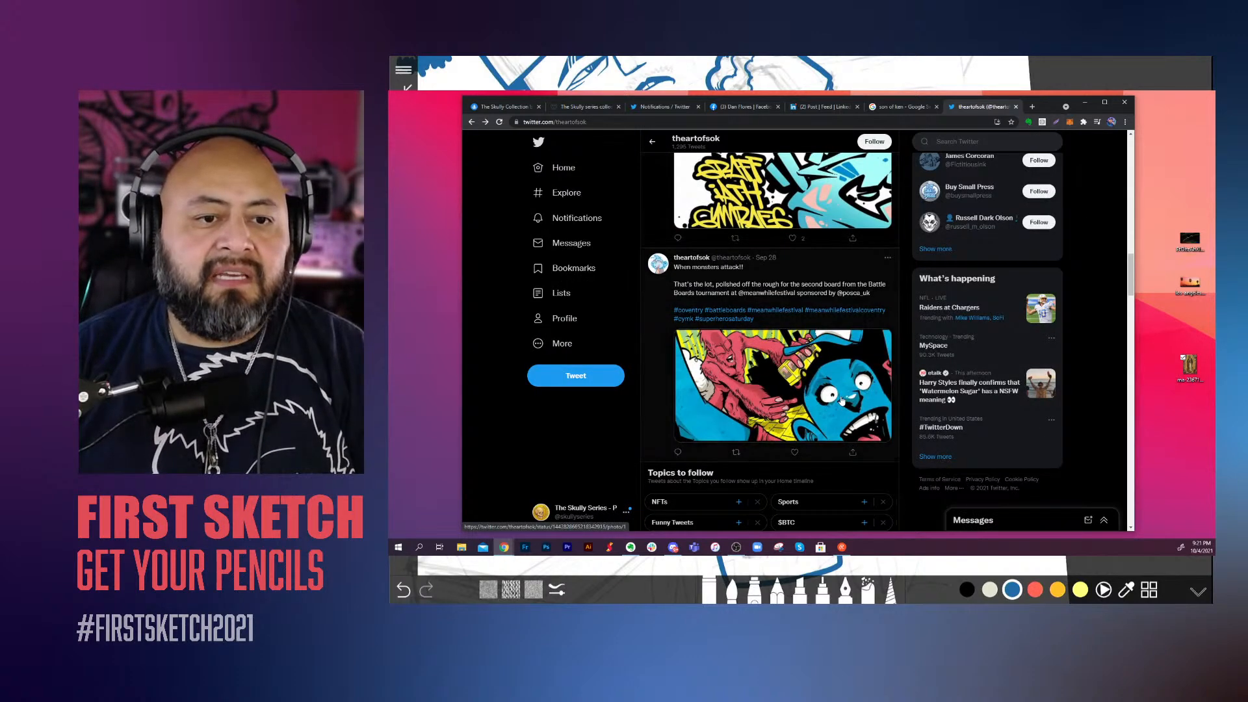
pyautogui.click(842, 401)
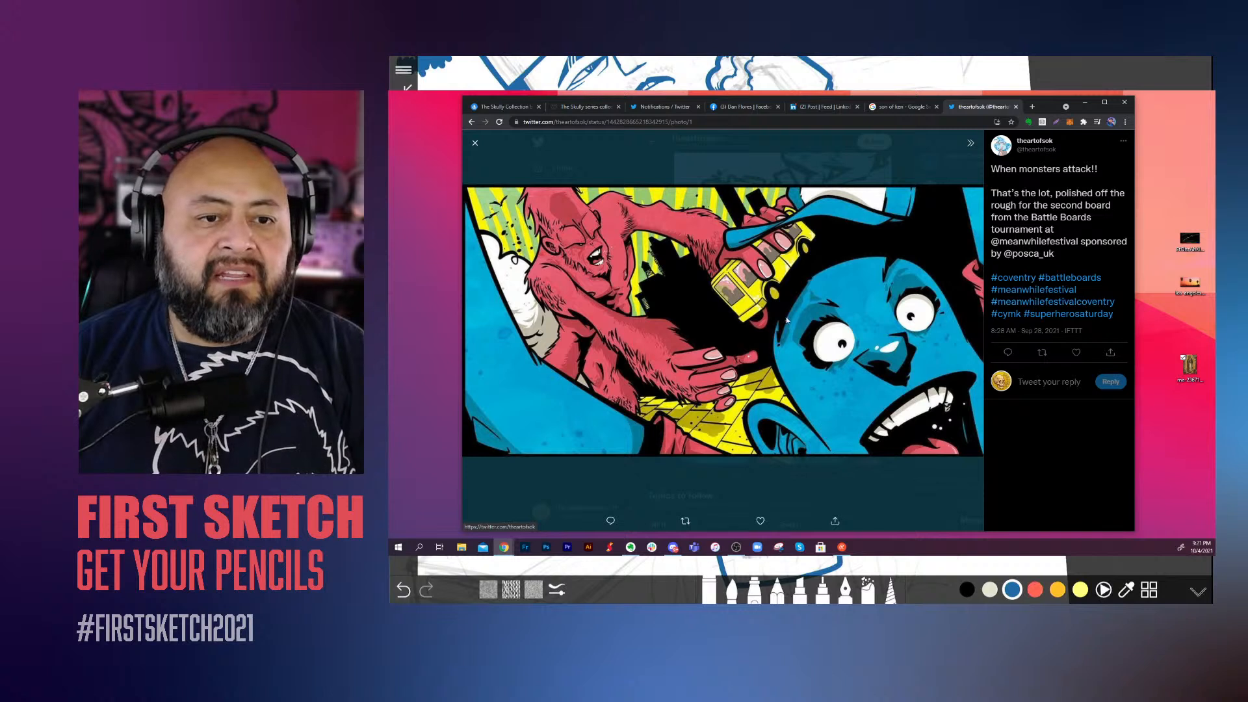
pyautogui.click(903, 496)
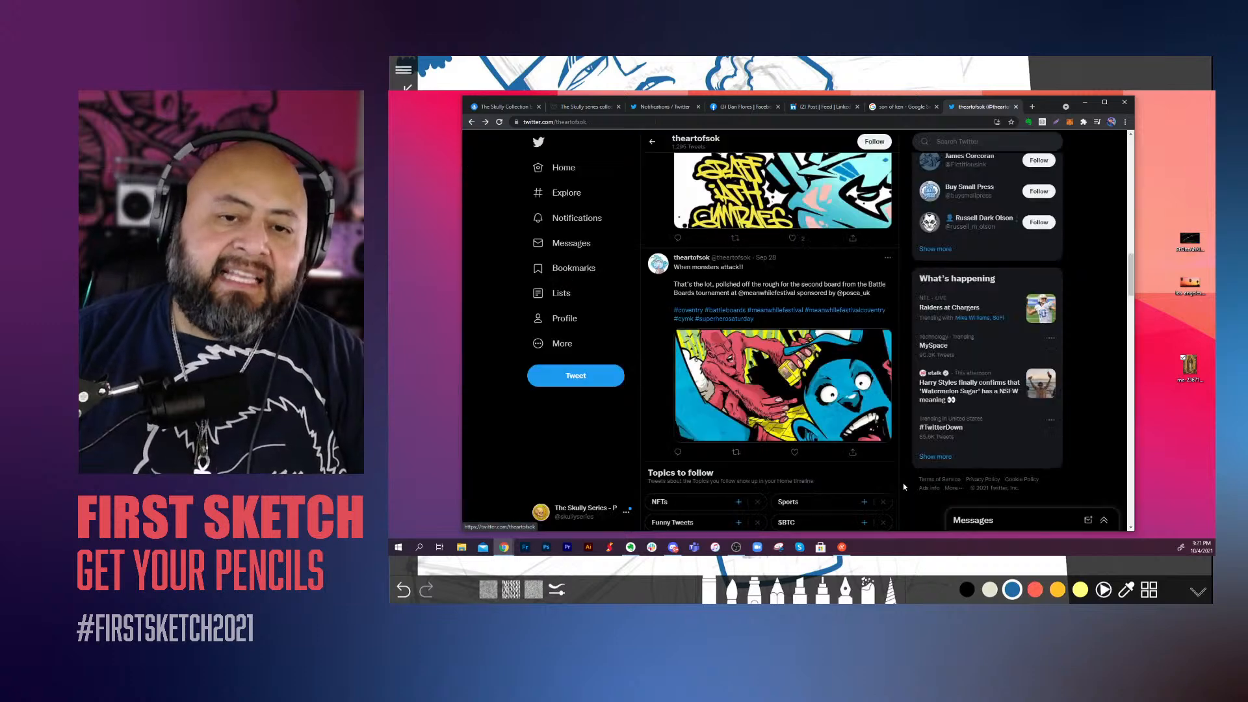
# Step: Browse further down the feed and view the pink "Sick Kids" collaboration lettering enlarged
pyautogui.scroll(-6, 864, 435)
pyautogui.scroll(-2, 862, 434)
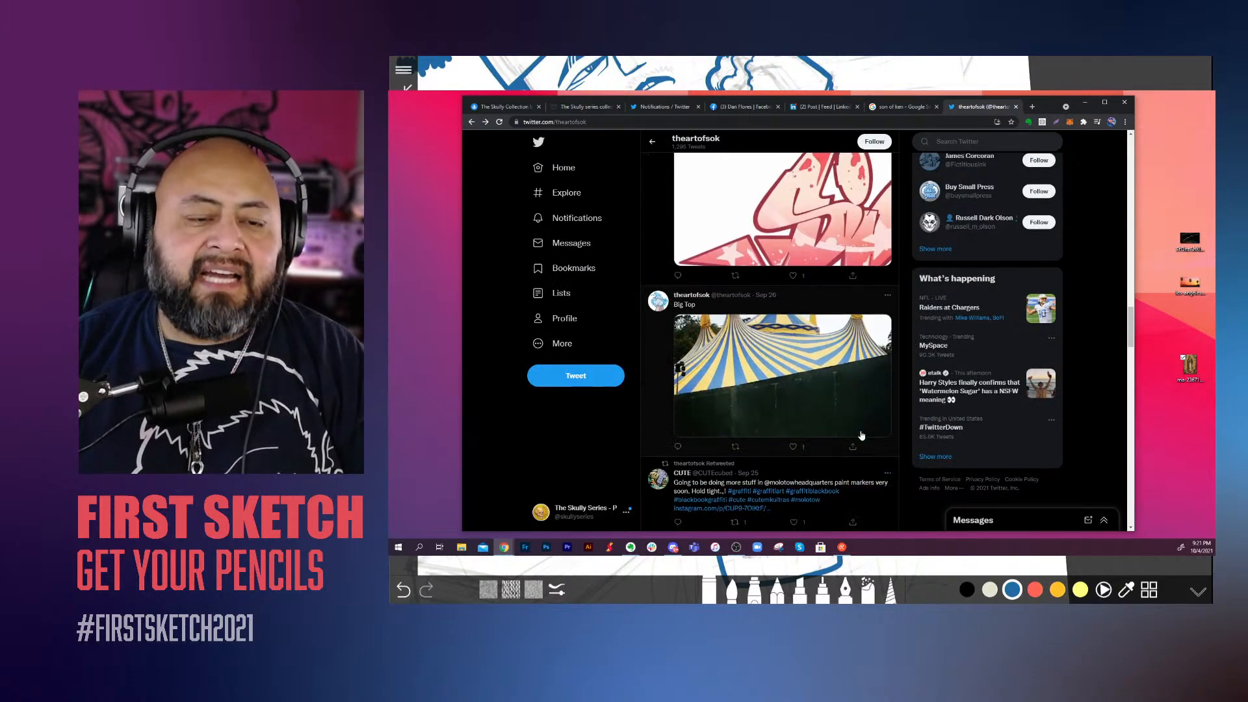
pyautogui.scroll(3, 862, 434)
pyautogui.click(850, 380)
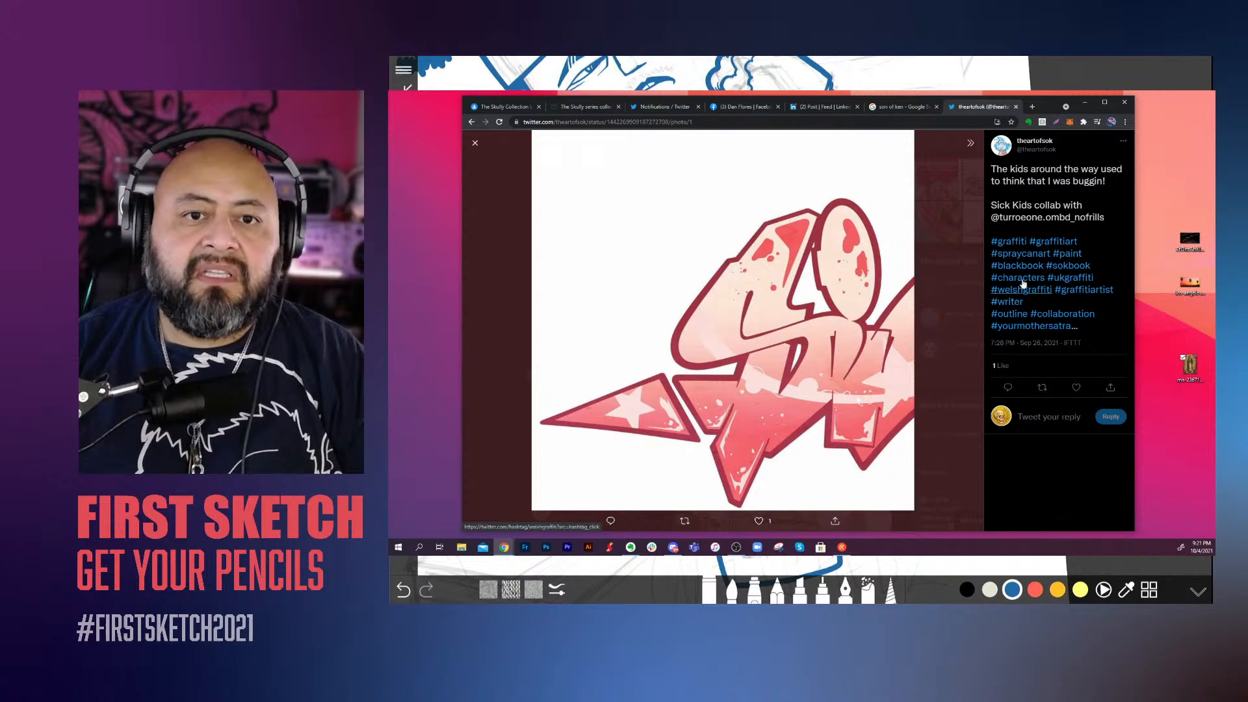
pyautogui.click(939, 284)
# Step: View the "Cell" single artwork enlarged, and continue down the feed to the finished Bodē collaboration post
pyautogui.scroll(-5, 843, 358)
pyautogui.scroll(-3, 843, 358)
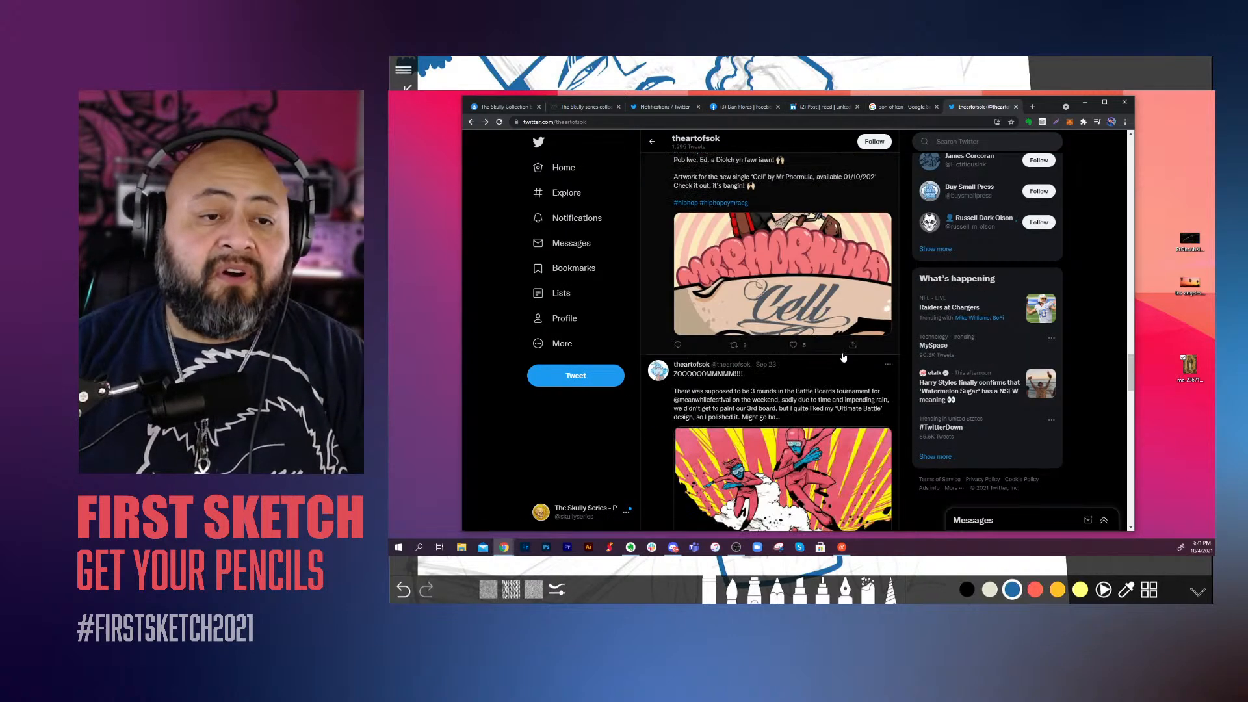
pyautogui.click(814, 276)
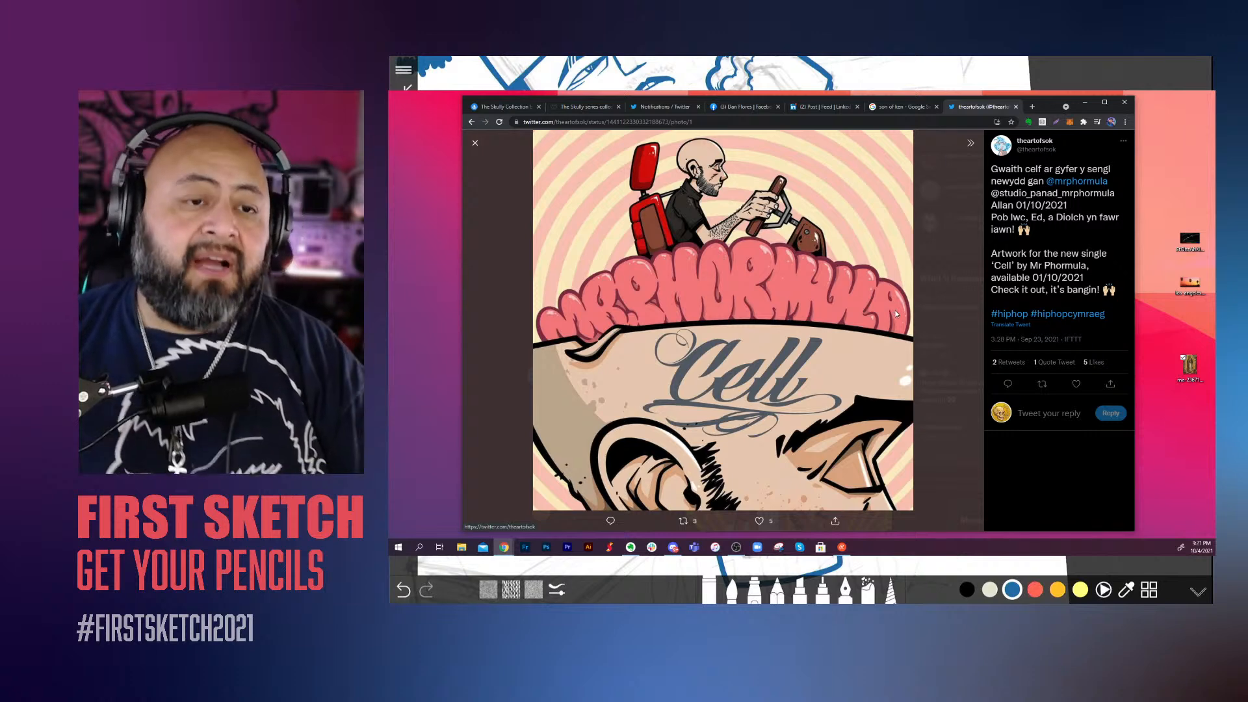
pyautogui.click(937, 329)
pyautogui.scroll(-5, 816, 356)
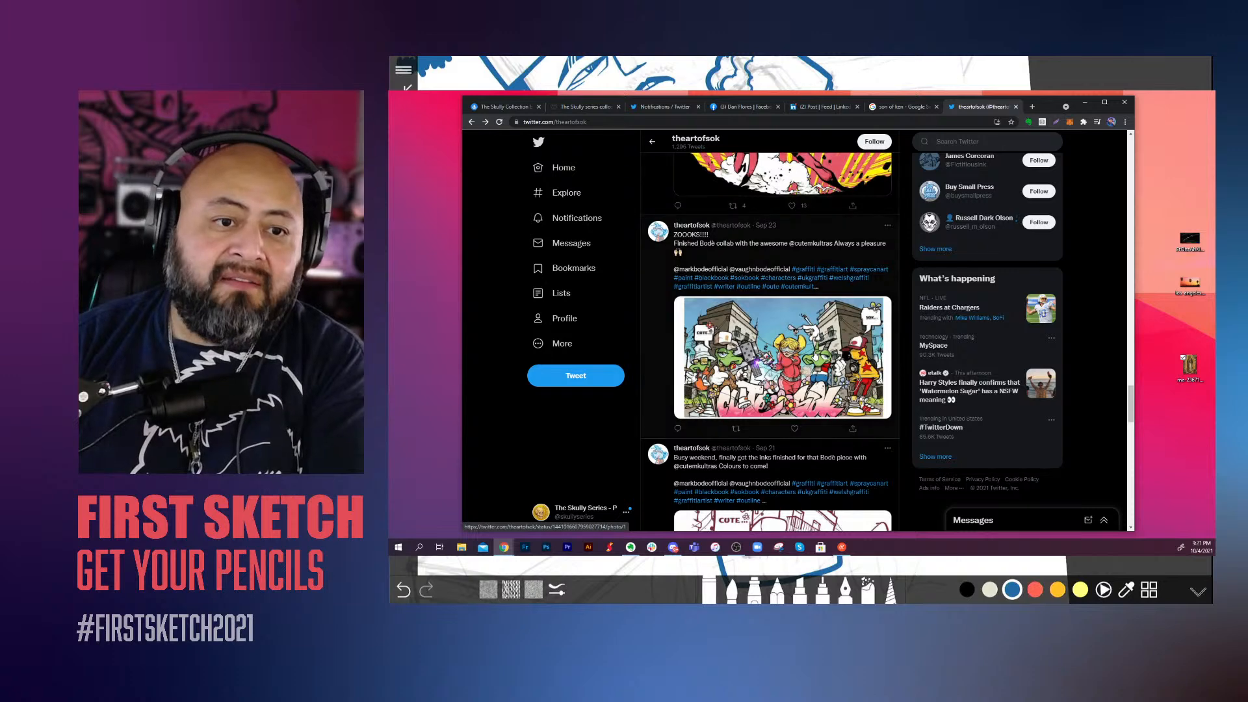
# Step: Go to the Instagram home page in the current browser tab
pyautogui.click(752, 121)
pyautogui.write('imsta')
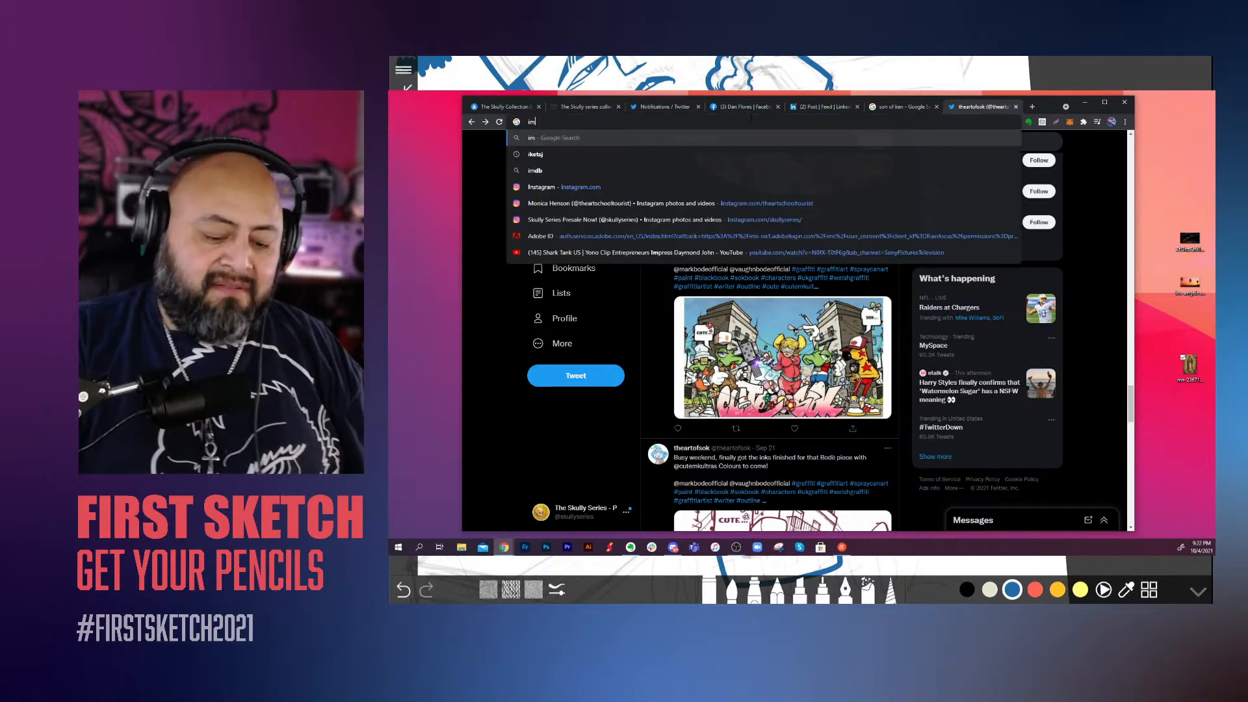
pyautogui.press('BackSpace')
pyautogui.press('BackSpace')
pyautogui.press('BackSpace')
pyautogui.press('BackSpace')
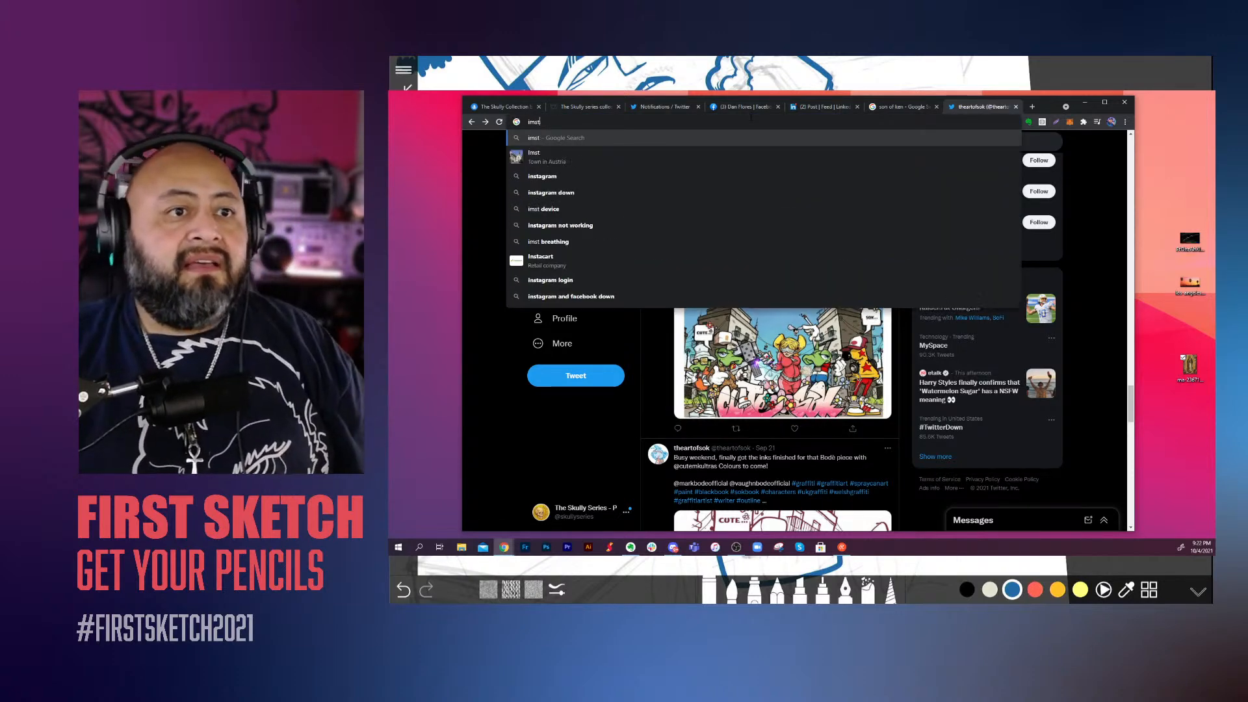
pyautogui.write('nstagram.com')
pyautogui.press('Return')
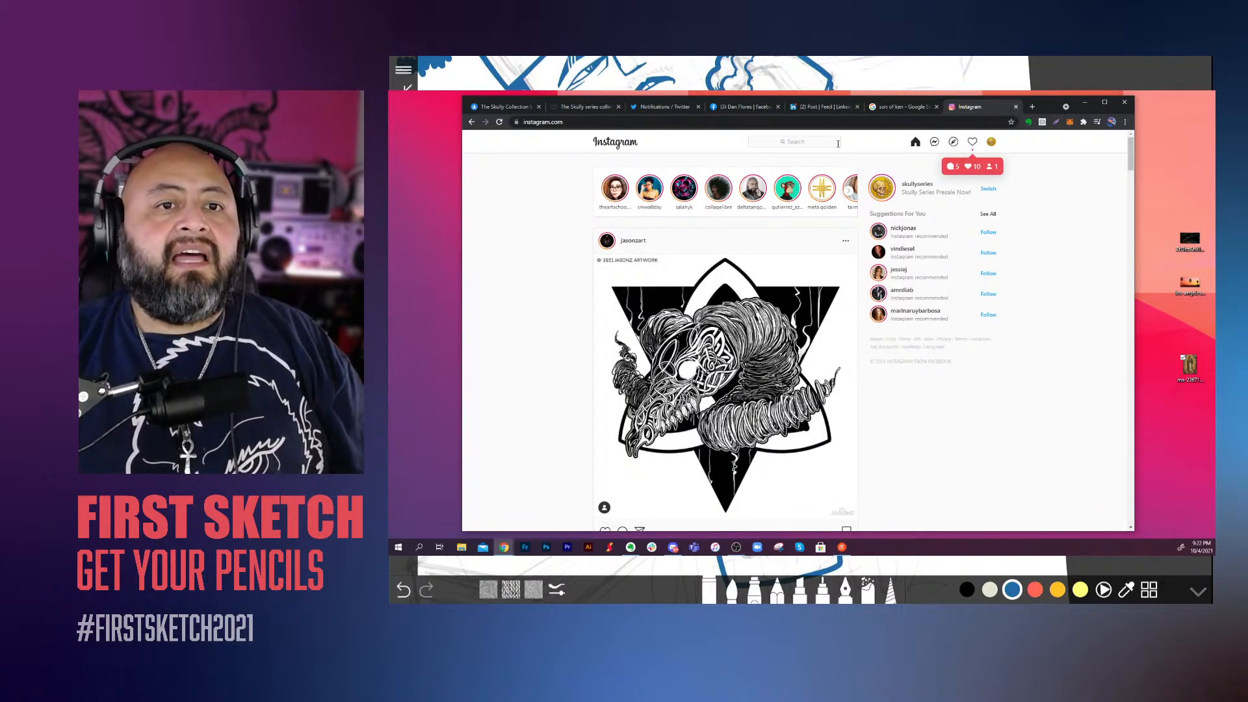
# Step: Search Instagram for "blackbookp" and open the passtheblackbook profile
pyautogui.click(838, 143)
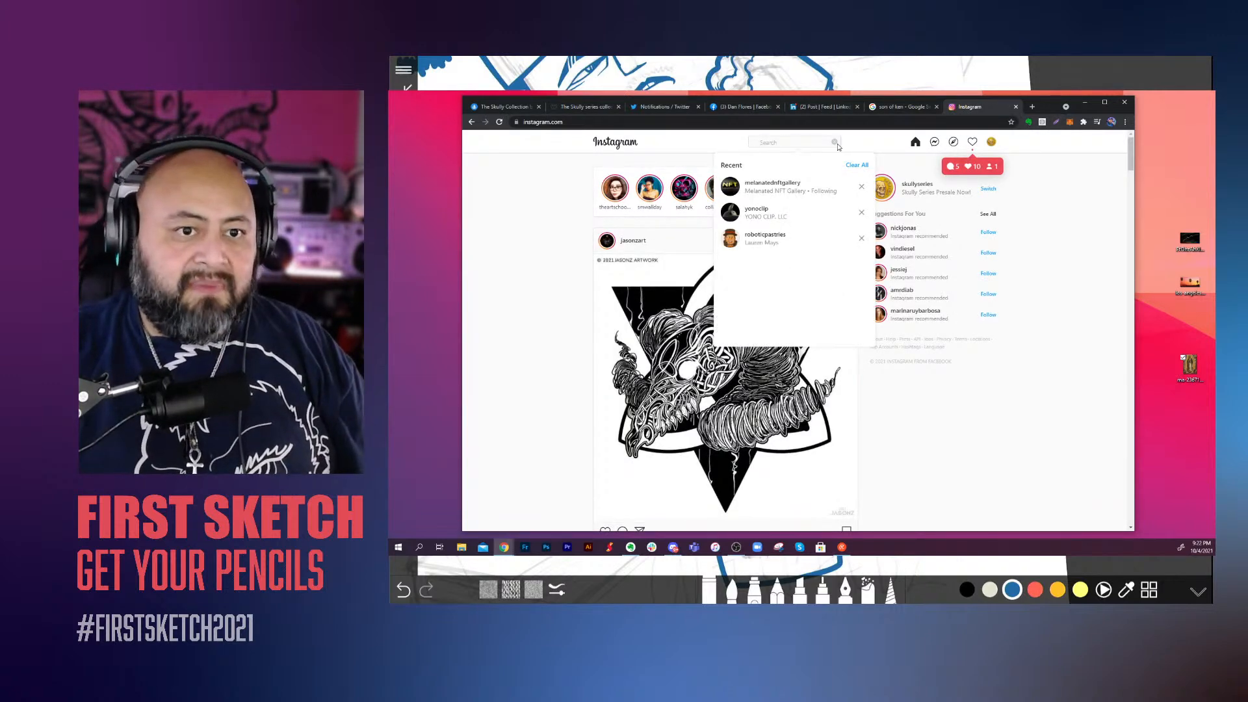
pyautogui.write('s')
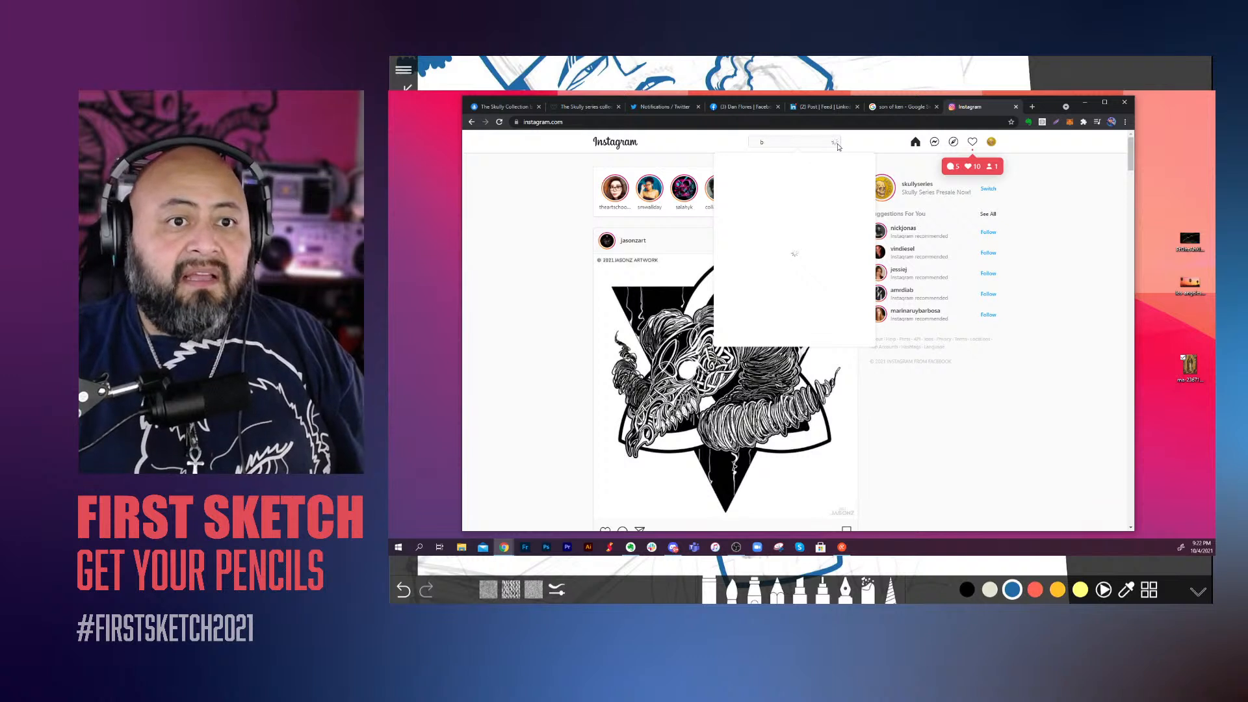
pyautogui.write('lackbook')
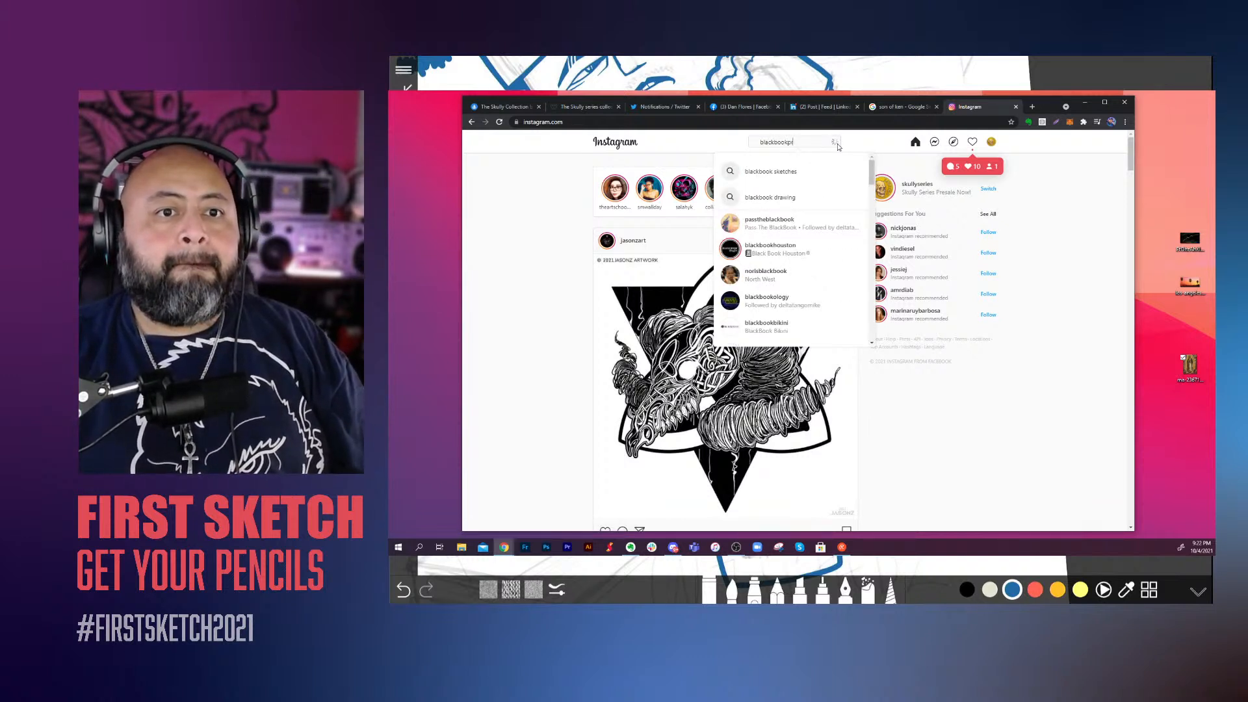
pyautogui.write('pro')
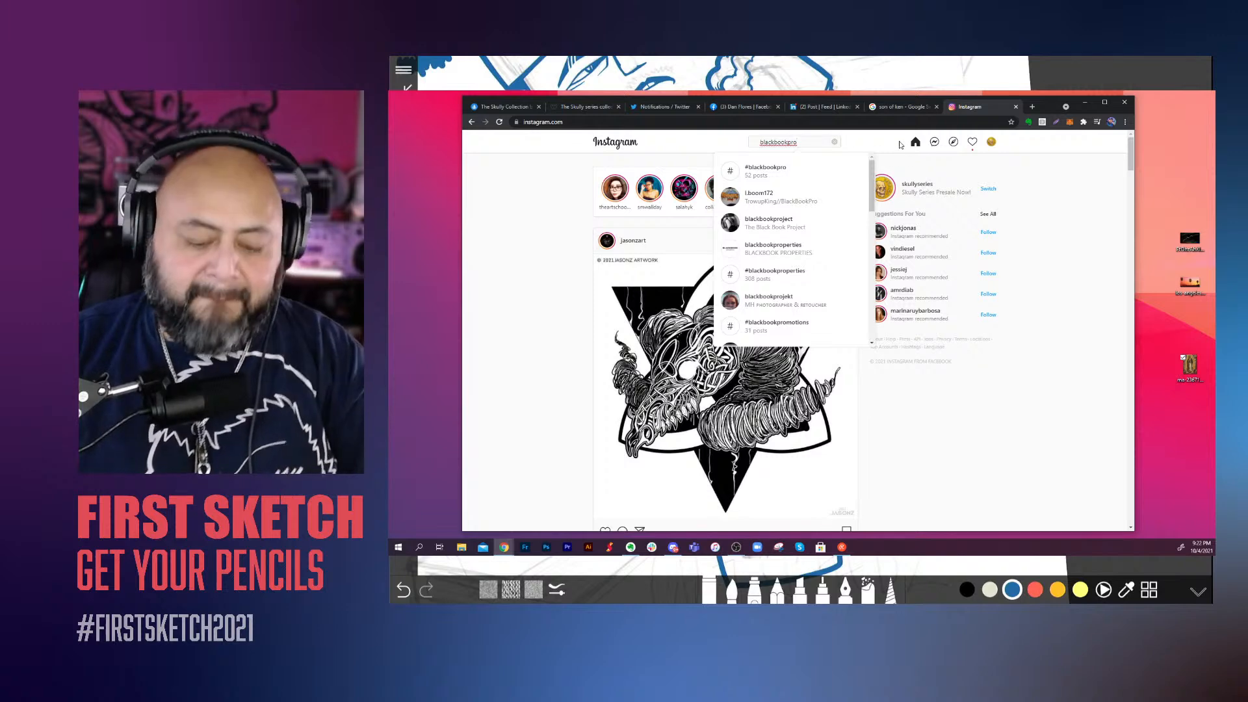
pyautogui.press('BackSpace')
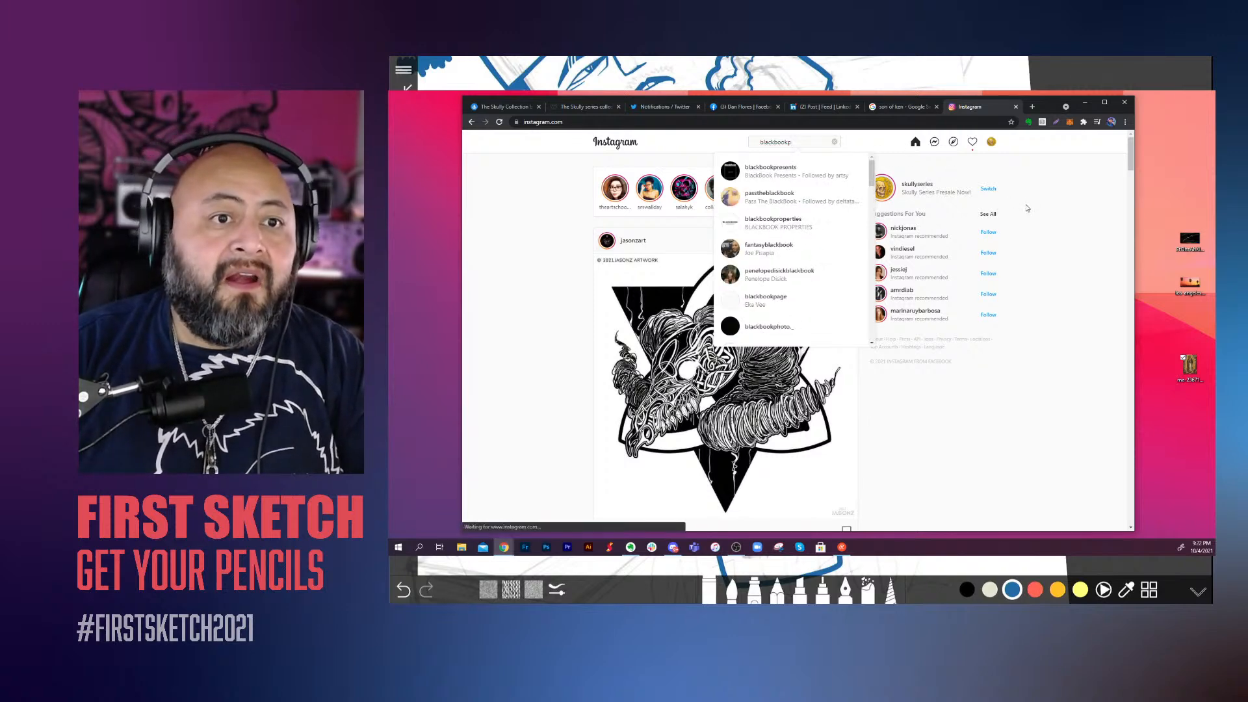
pyautogui.click(810, 200)
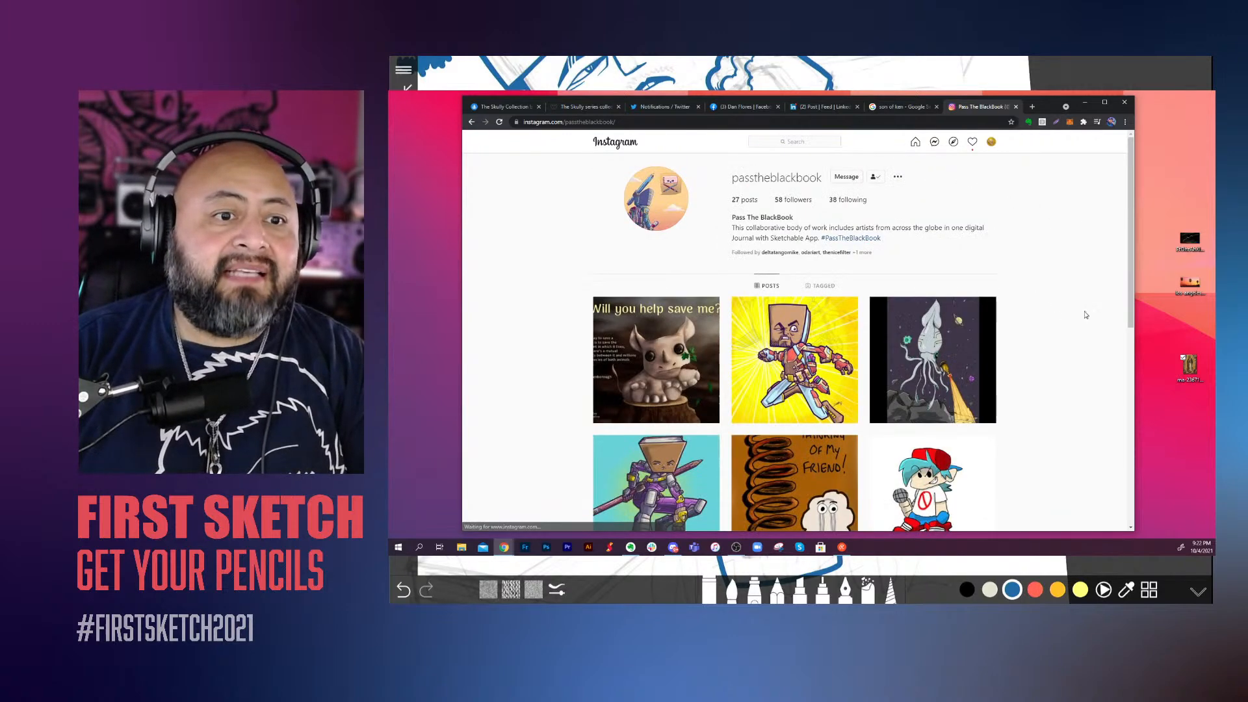
# Step: View the page 17 post of the character in headphones and open its credited artist's profile in a new tab
pyautogui.scroll(-5, 1085, 322)
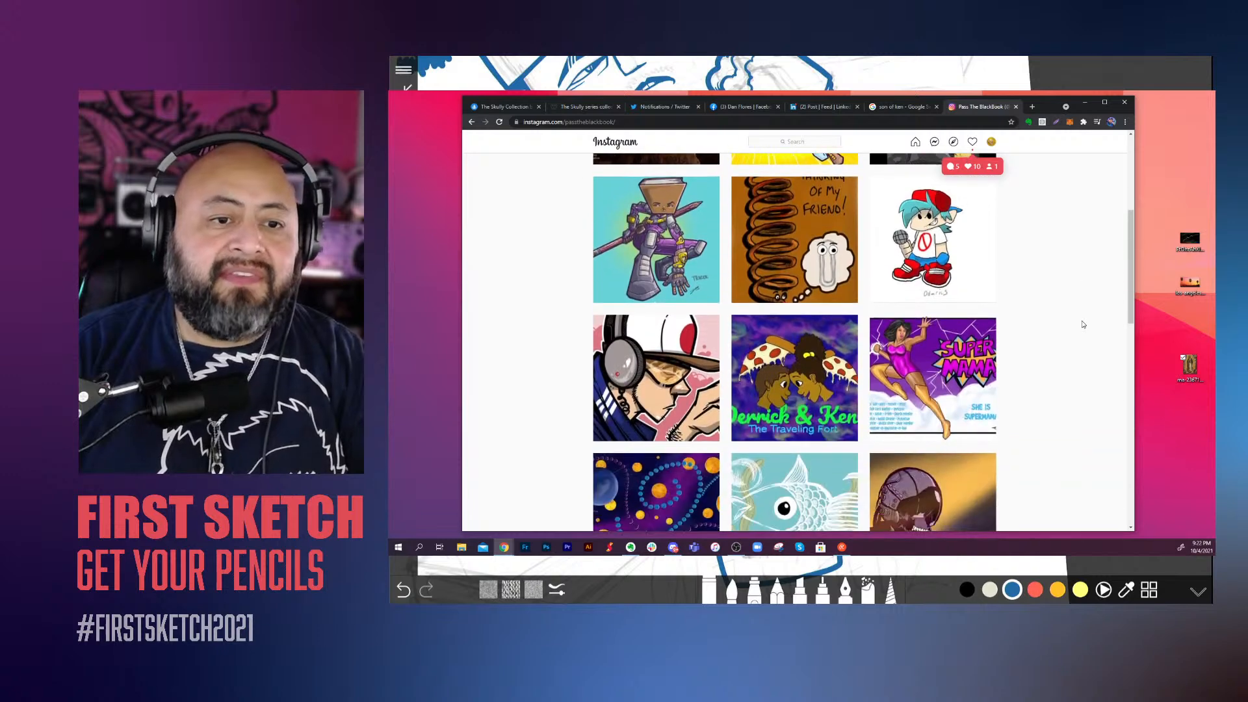
pyautogui.click(657, 251)
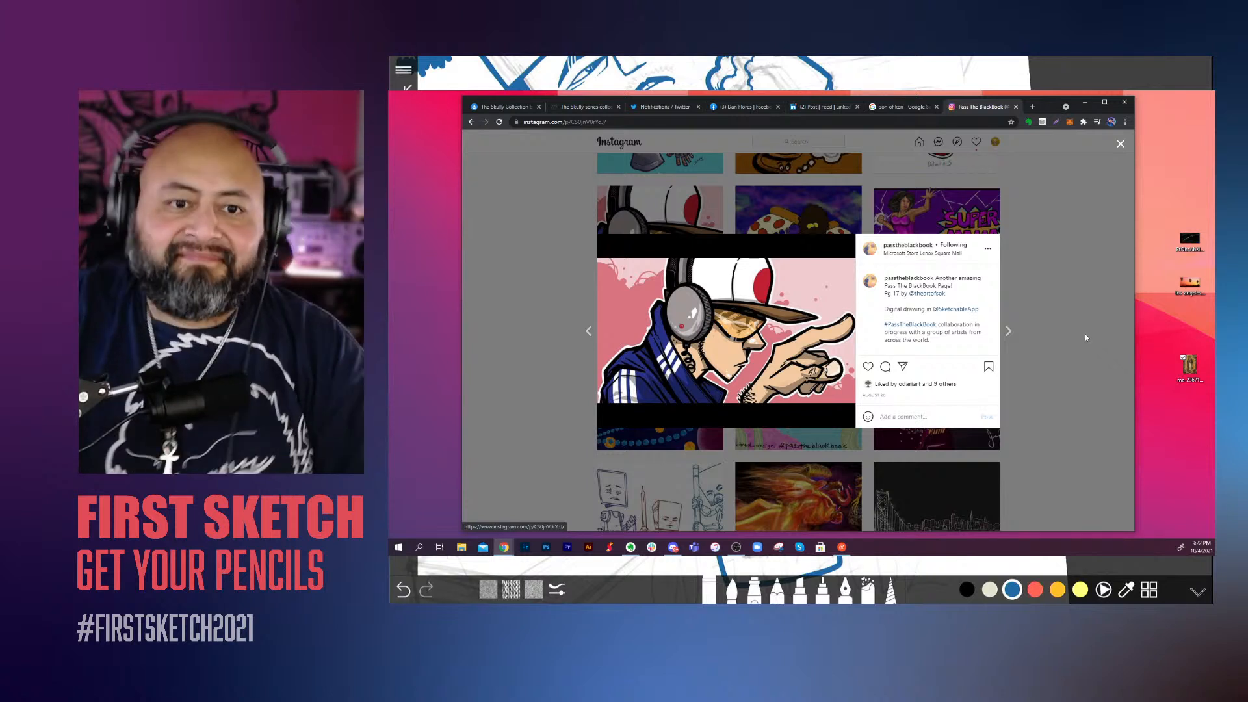
pyautogui.rightClick(927, 294)
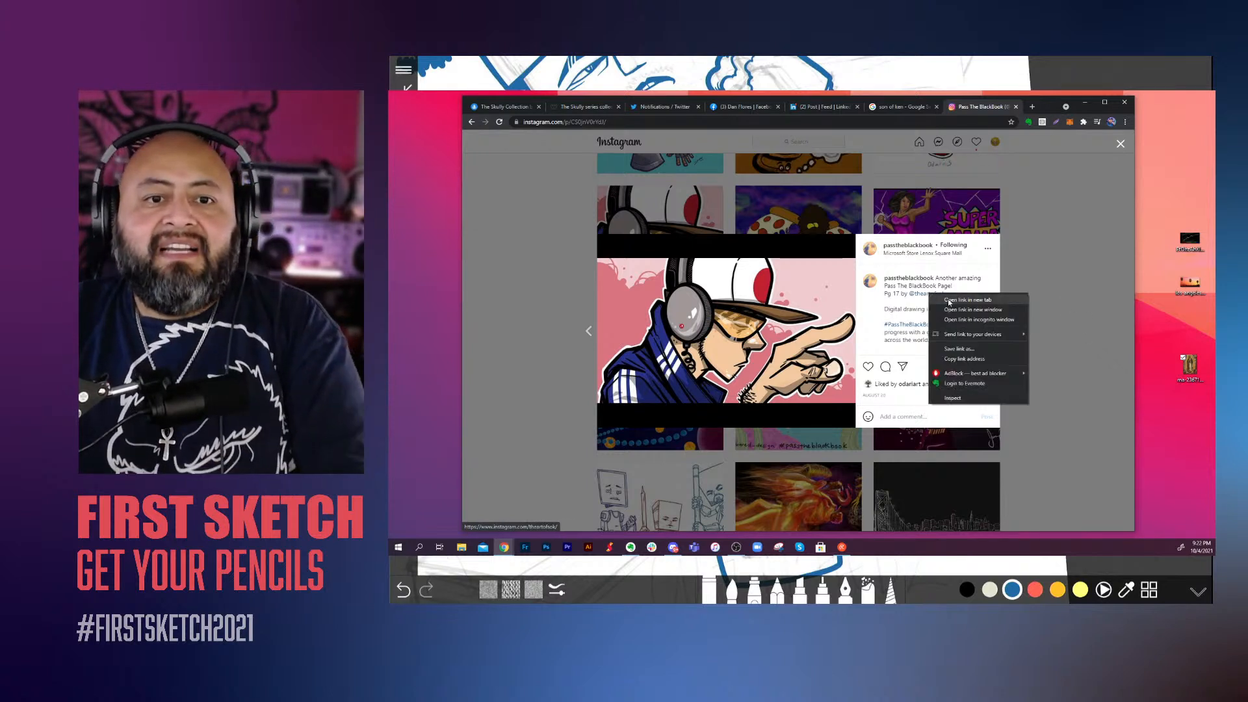
pyautogui.click(1007, 301)
pyautogui.click(988, 107)
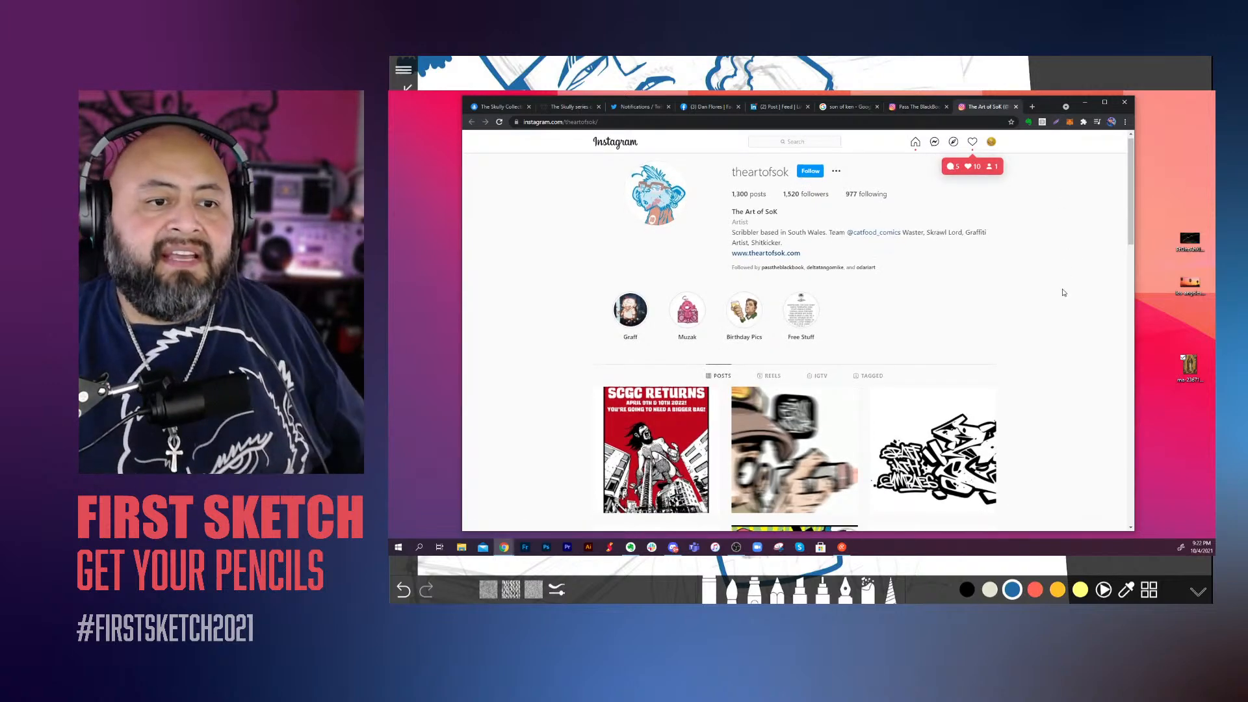
# Step: View all images of the black-and-white graffiti lettering post, through to the bearded character holding a spray can
pyautogui.scroll(-3, 1064, 293)
pyautogui.click(905, 275)
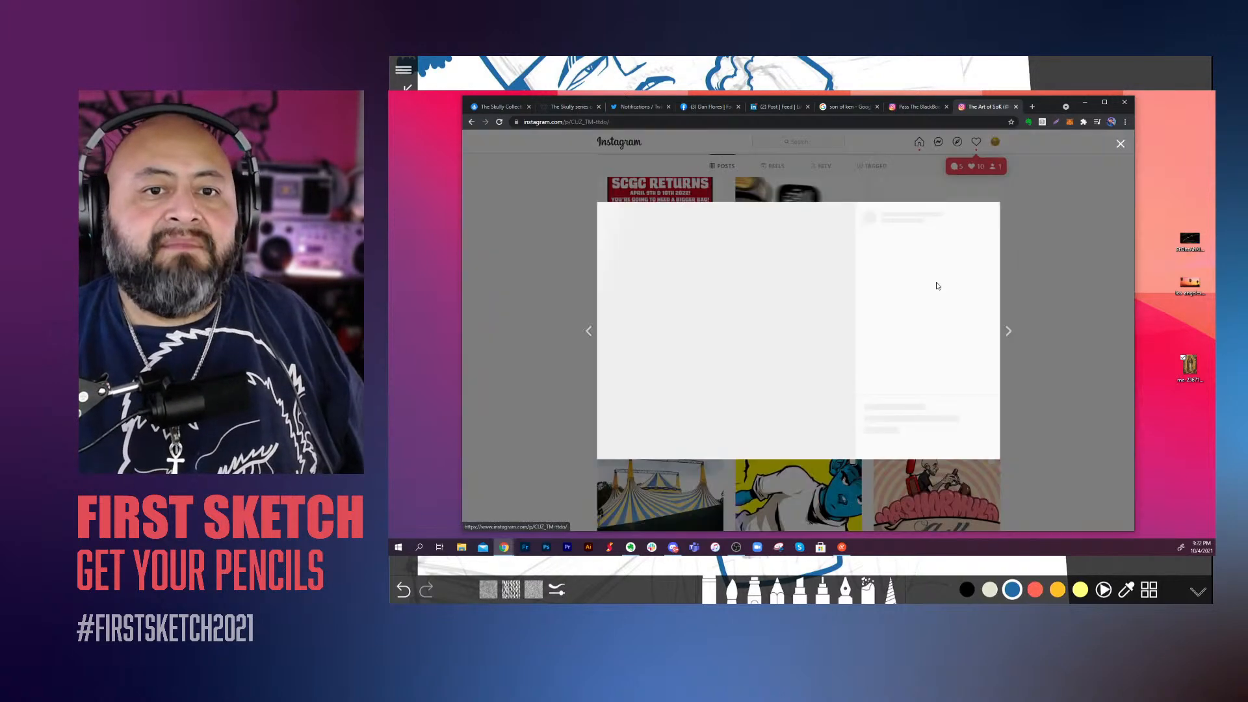
pyautogui.click(847, 332)
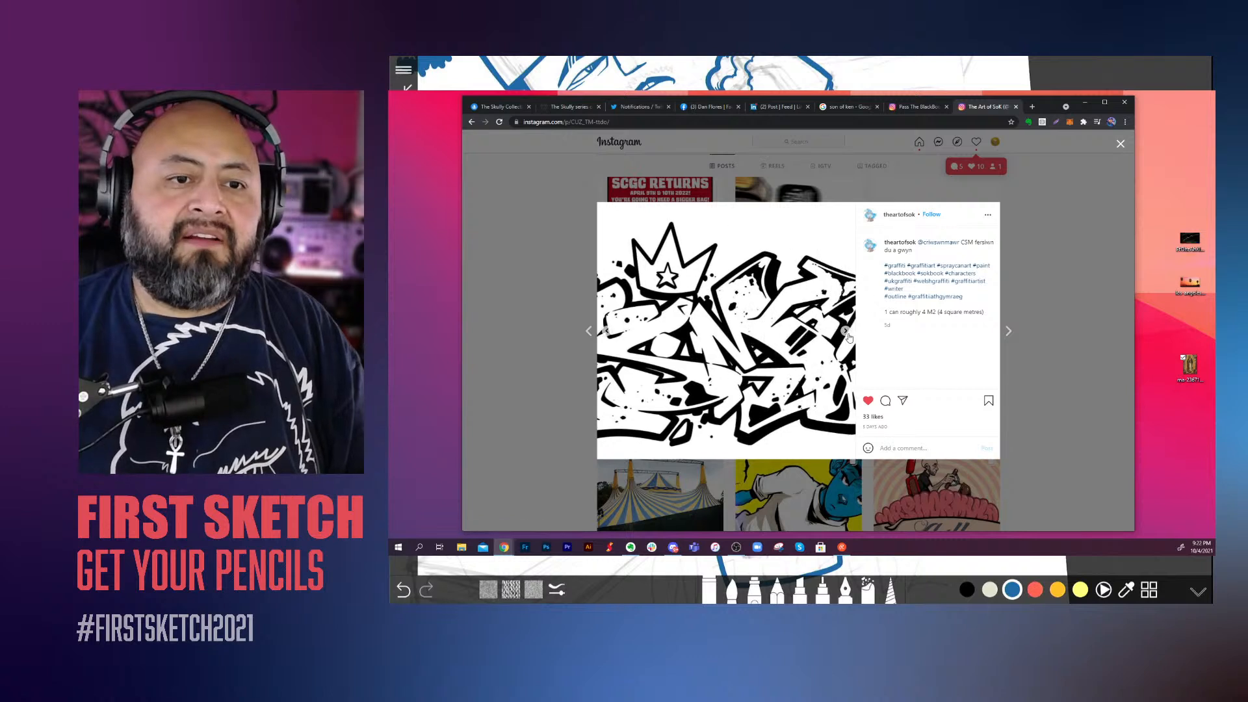
pyautogui.click(847, 333)
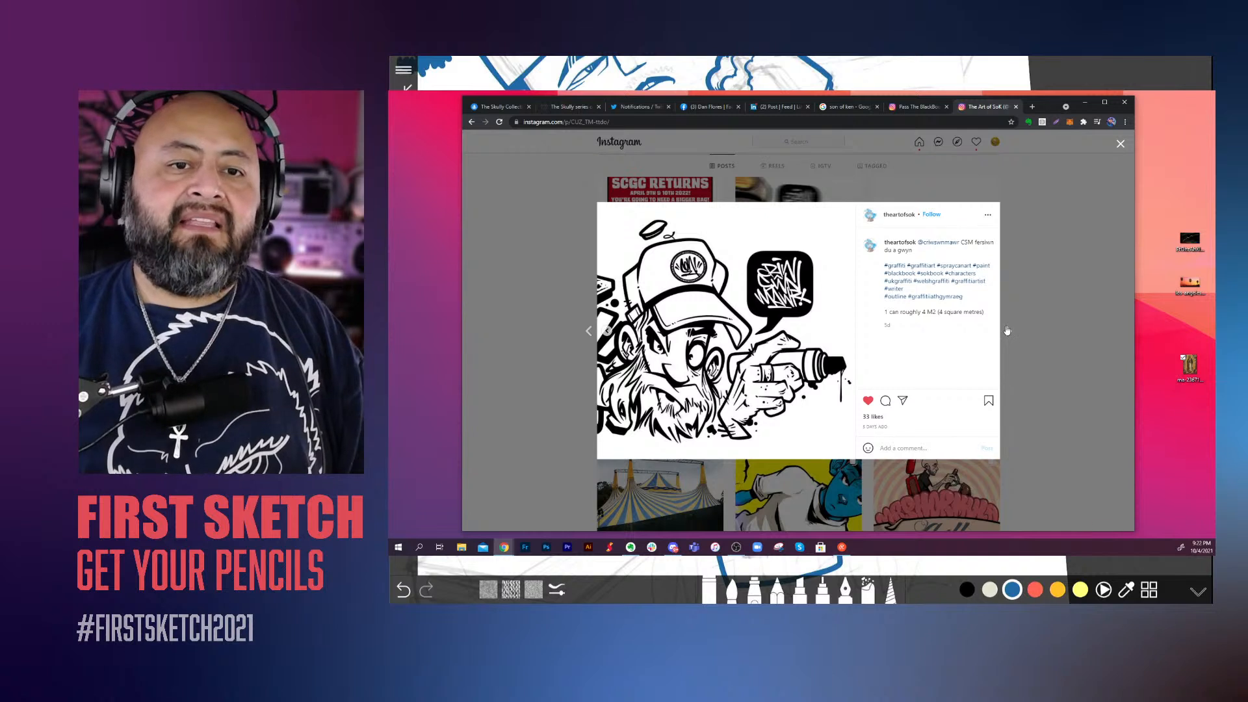
# Step: View all images of the coloured version of the graffiti lettering post, and return to the artist's post grid
pyautogui.click(1007, 331)
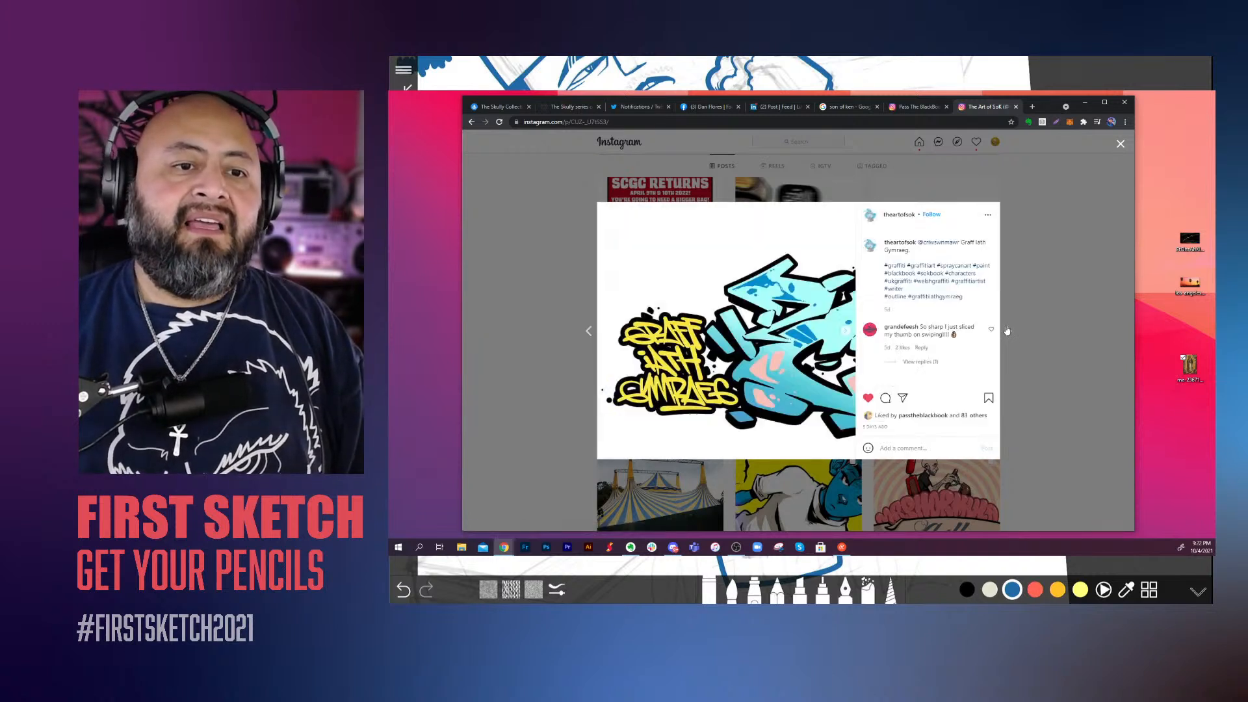
pyautogui.click(850, 339)
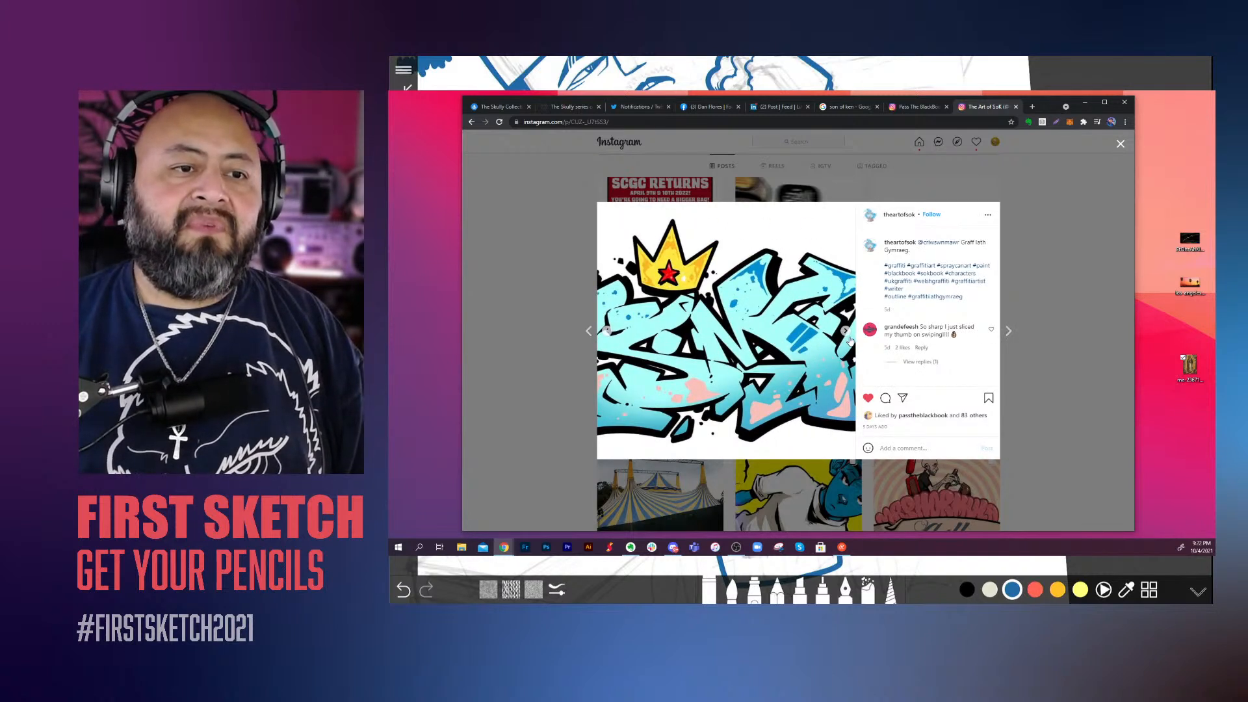
pyautogui.click(850, 339)
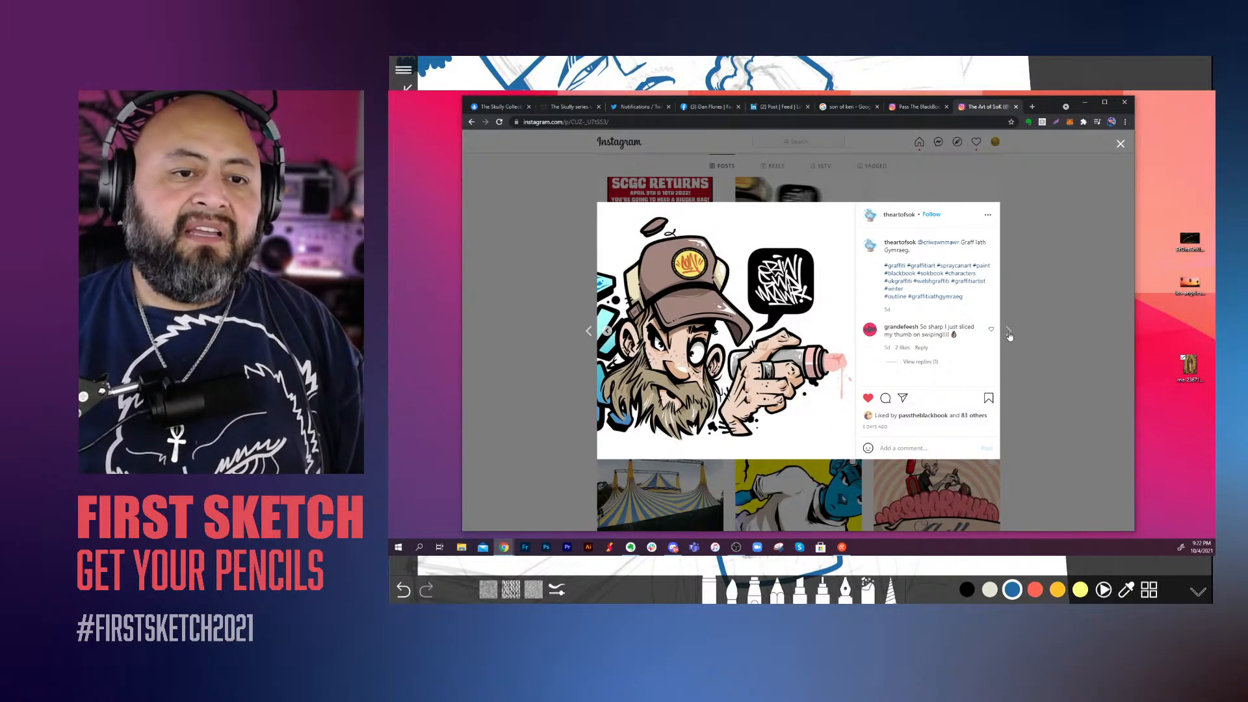
pyautogui.click(1009, 333)
pyautogui.click(1060, 349)
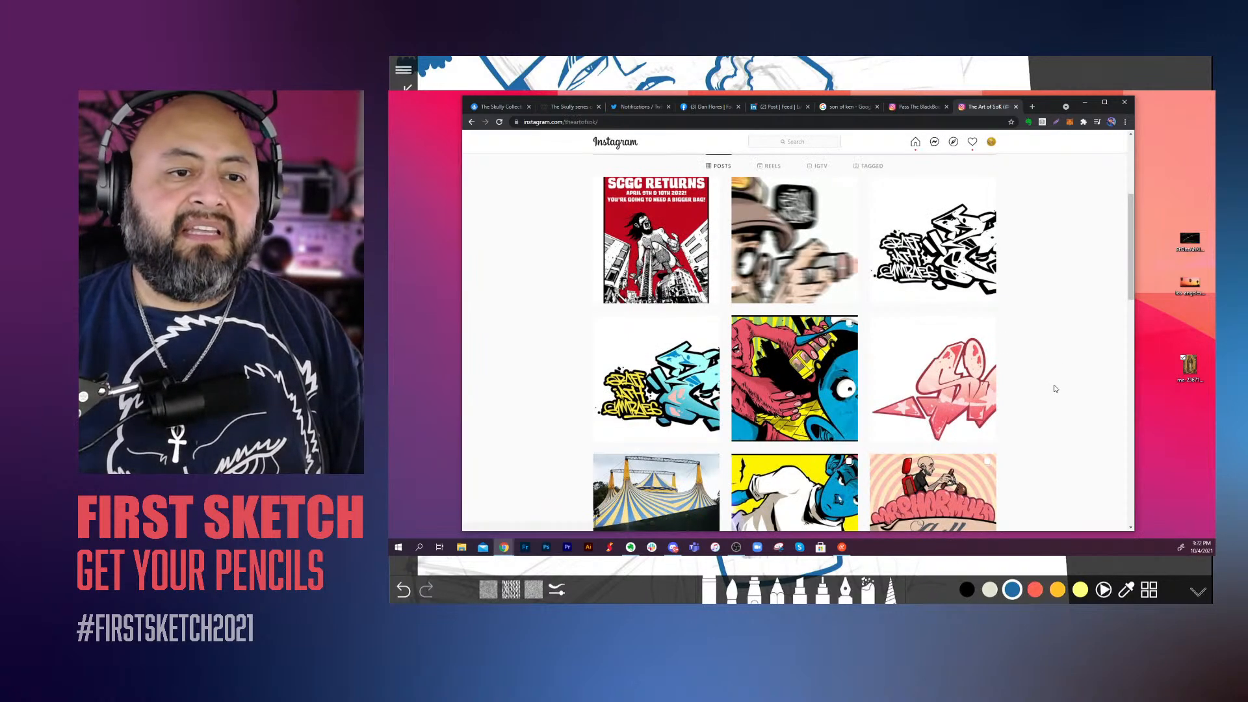
# Step: View all images of the pink "Sick Kids" collaboration post, and return to the post grid
pyautogui.click(969, 395)
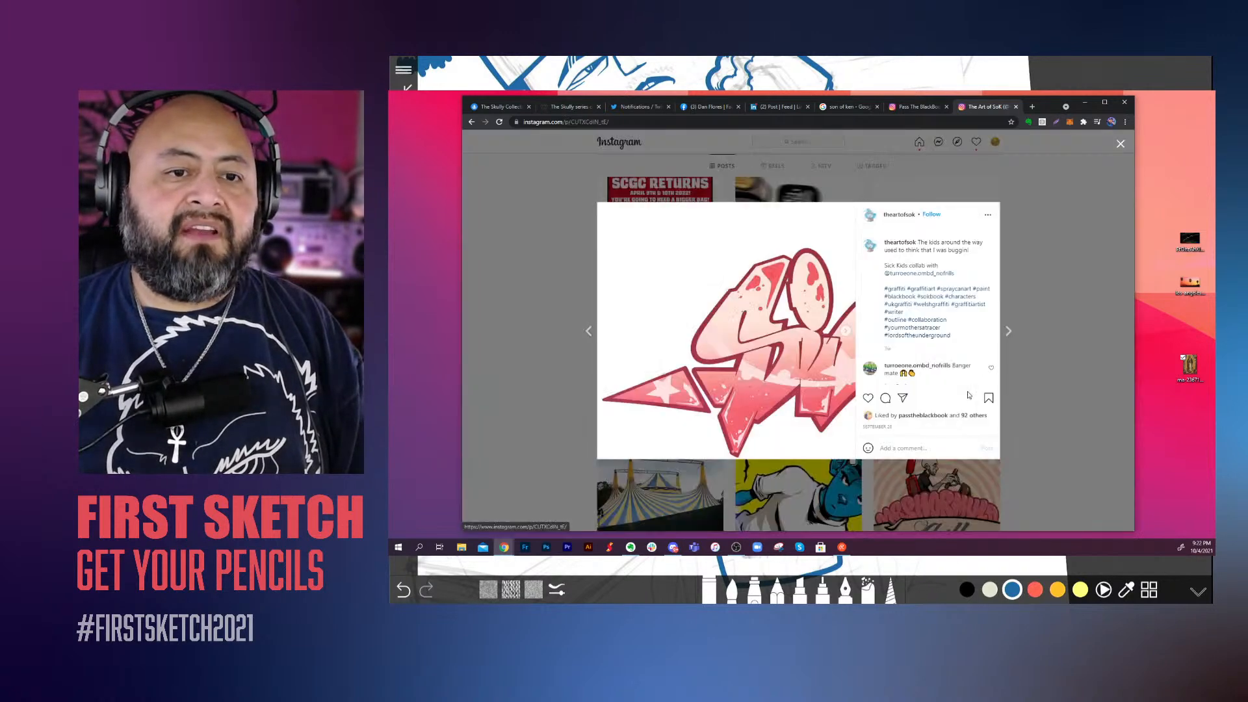
pyautogui.click(845, 331)
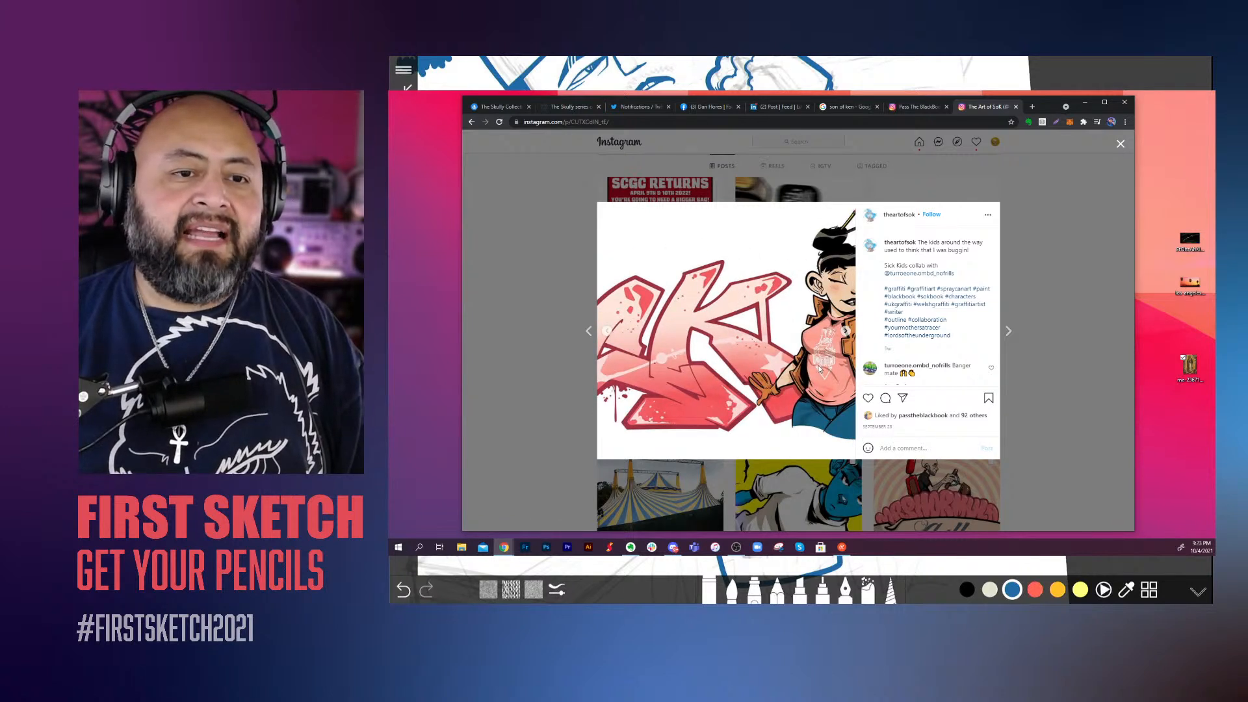
pyautogui.click(846, 331)
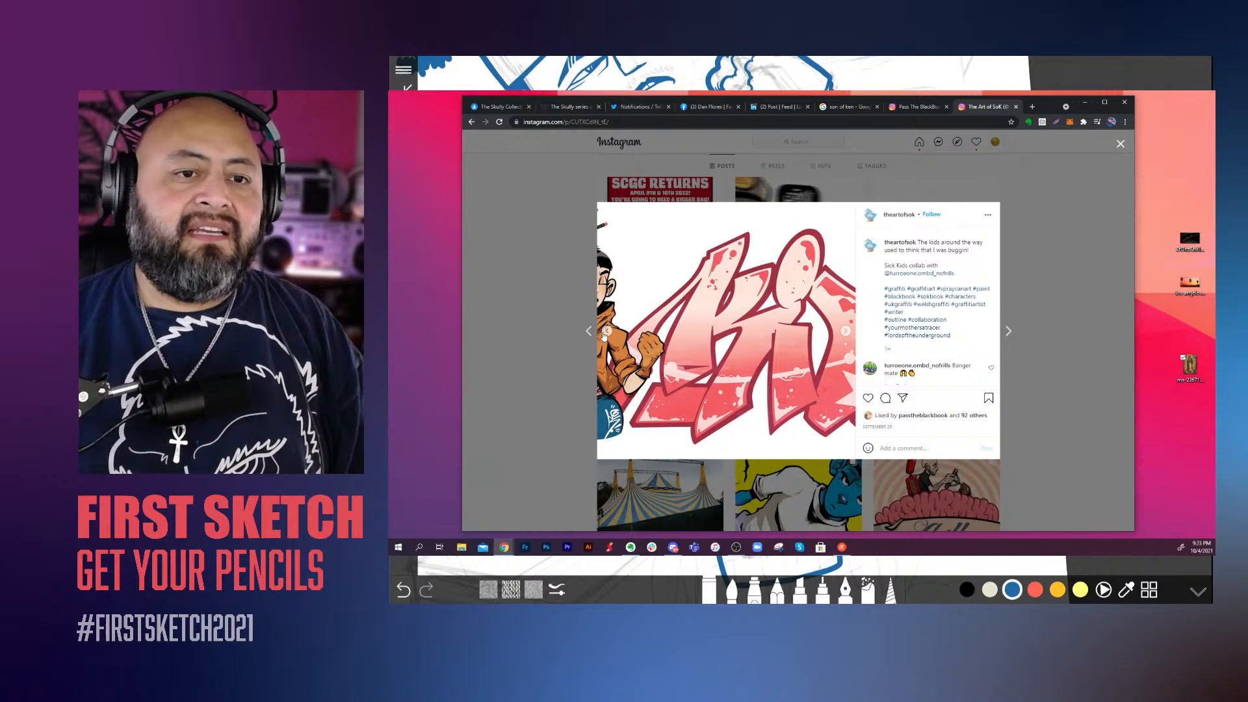
pyautogui.click(846, 332)
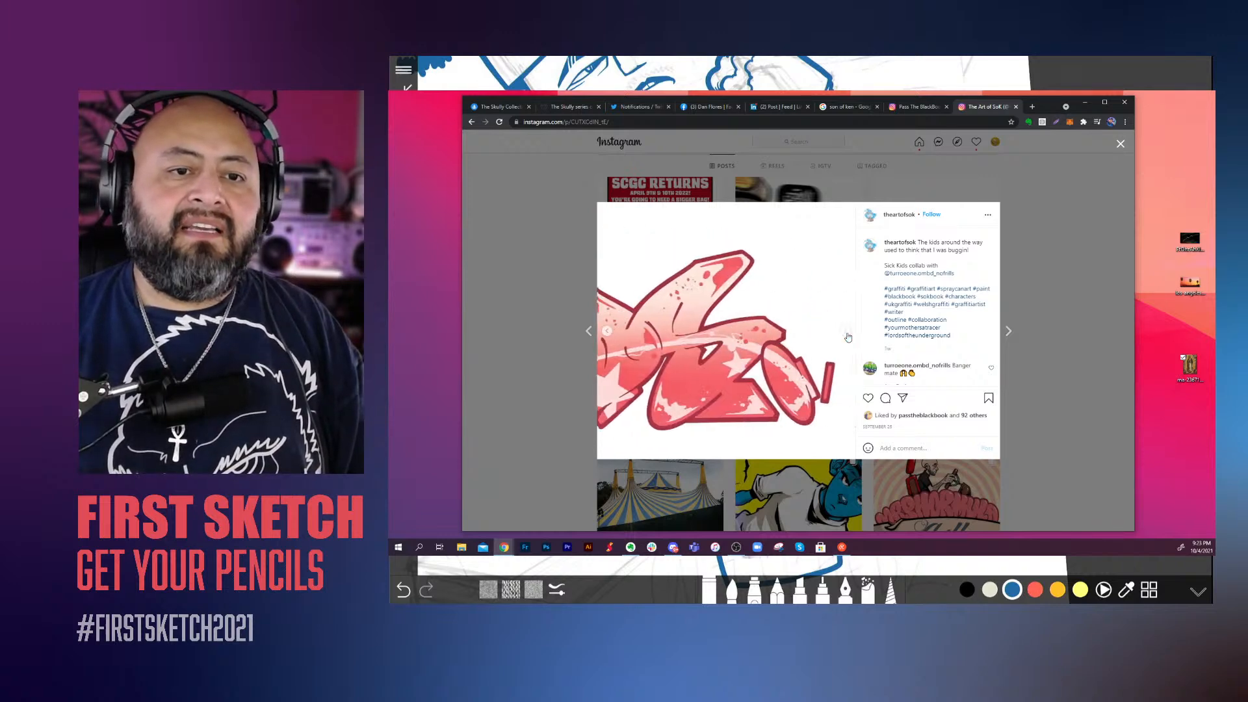
pyautogui.click(1060, 338)
# Step: Browse further down the post grid and view the pug mural post enlarged
pyautogui.scroll(-10, 1060, 339)
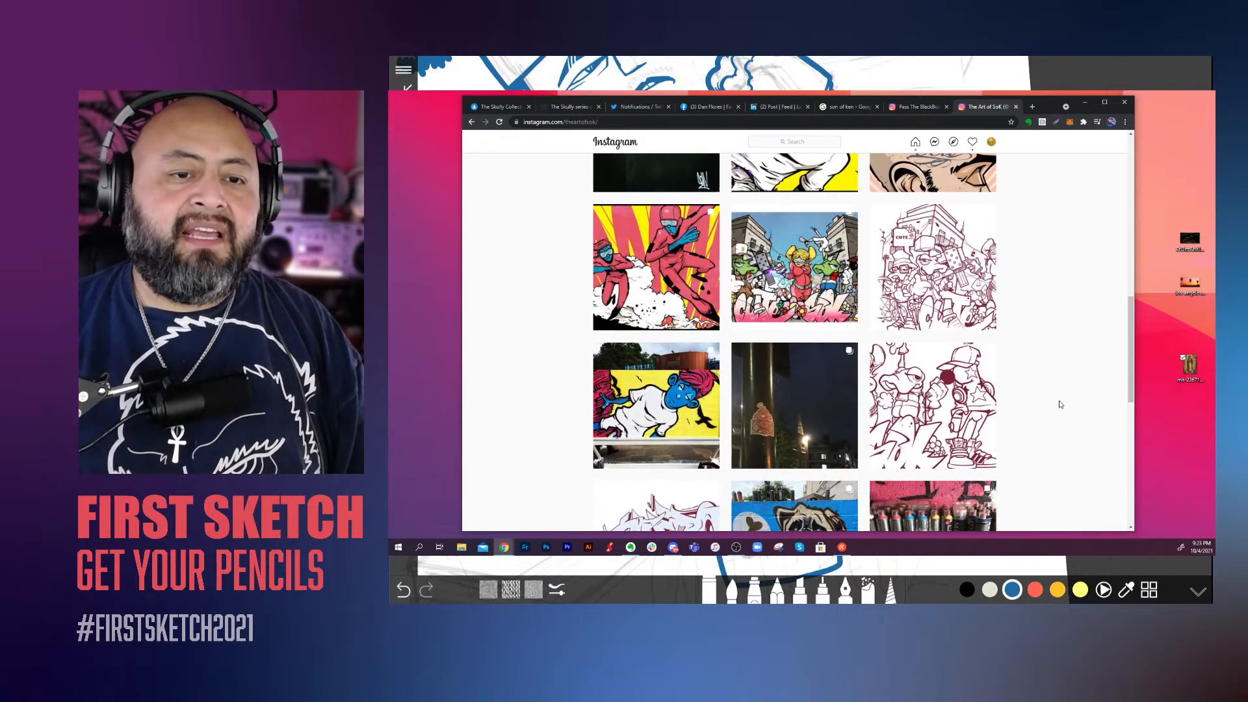
pyautogui.scroll(-2, 1060, 406)
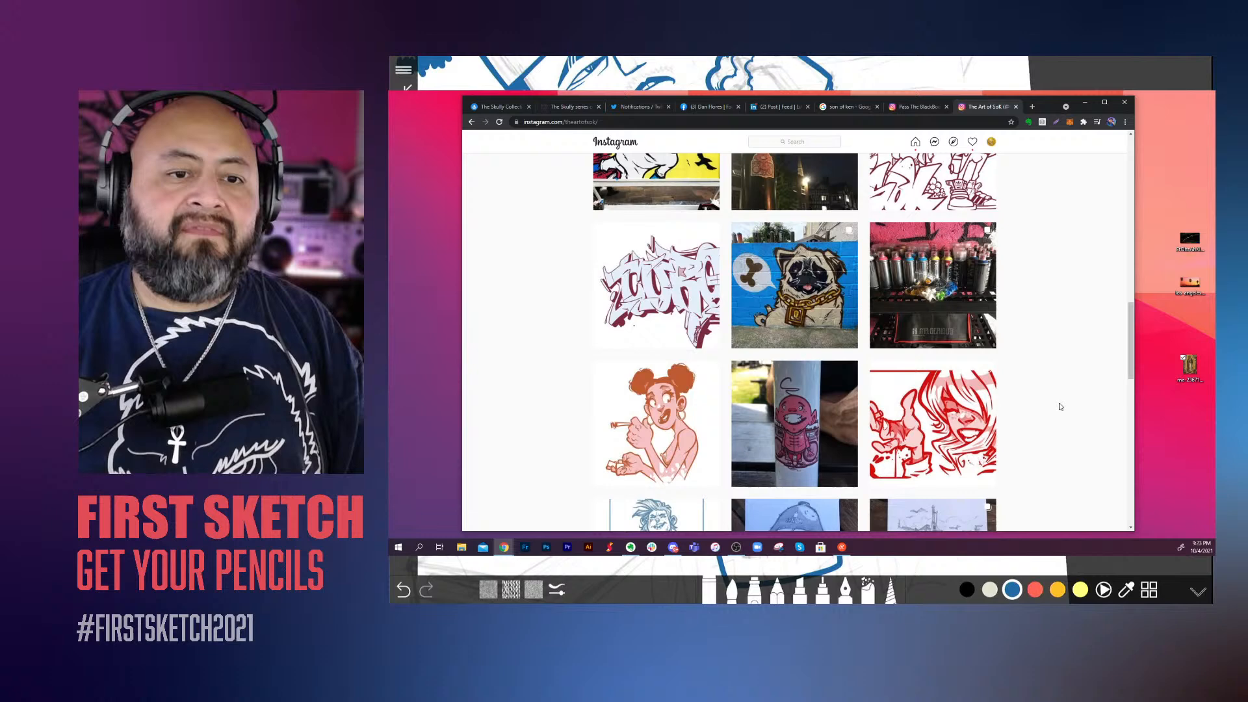
pyautogui.click(818, 285)
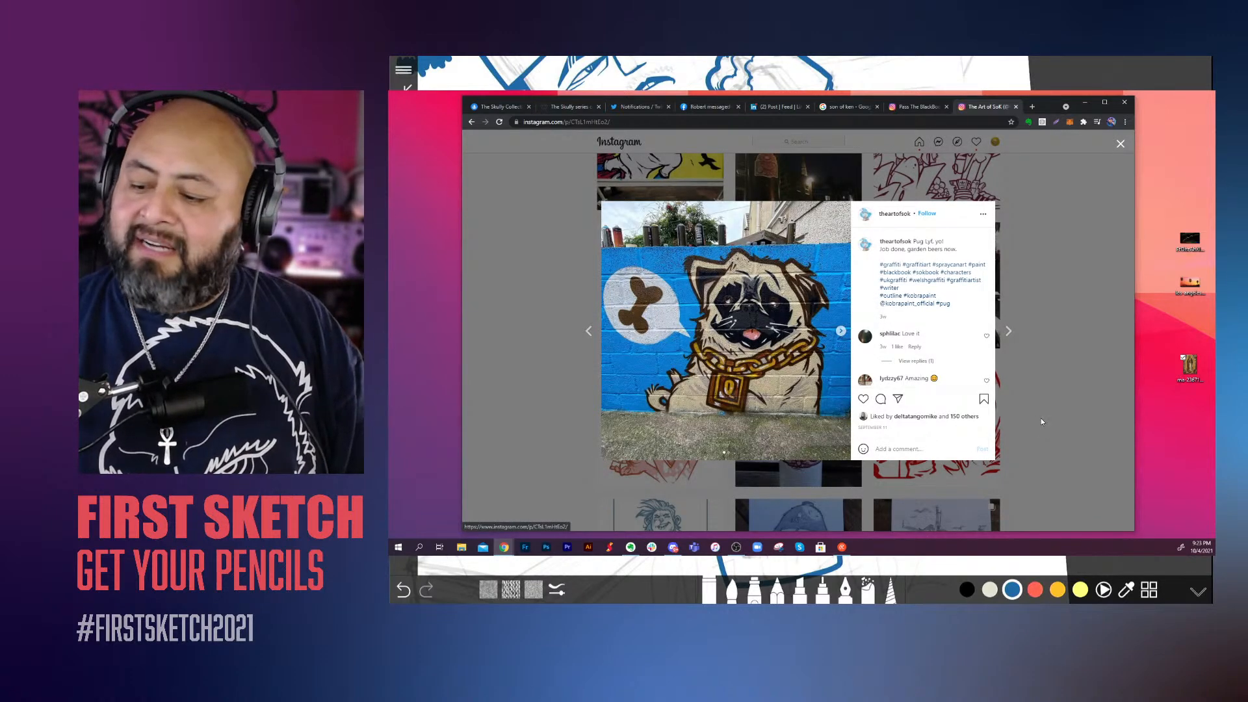
pyautogui.click(1089, 414)
# Step: View the red "Coch" sketch of the laughing character at increased page zoom, and restore the zoom to 100%
pyautogui.scroll(-3, 1080, 411)
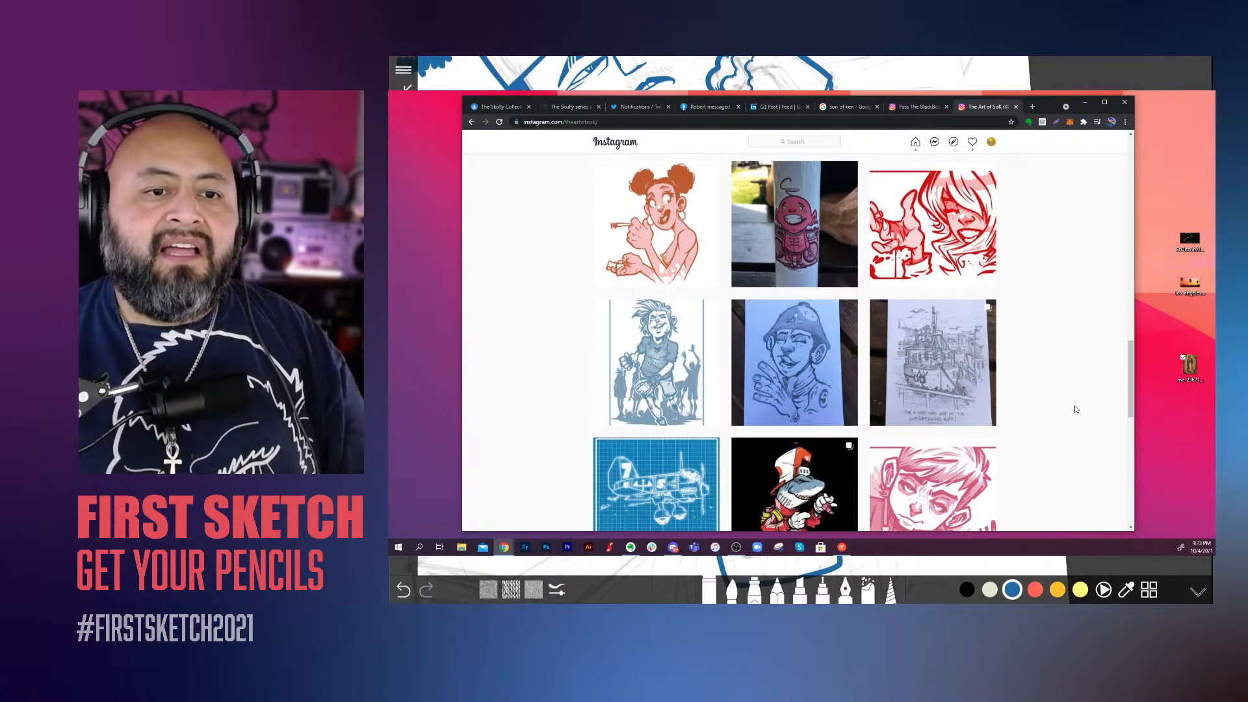
pyautogui.scroll(1, 1076, 409)
pyautogui.click(935, 294)
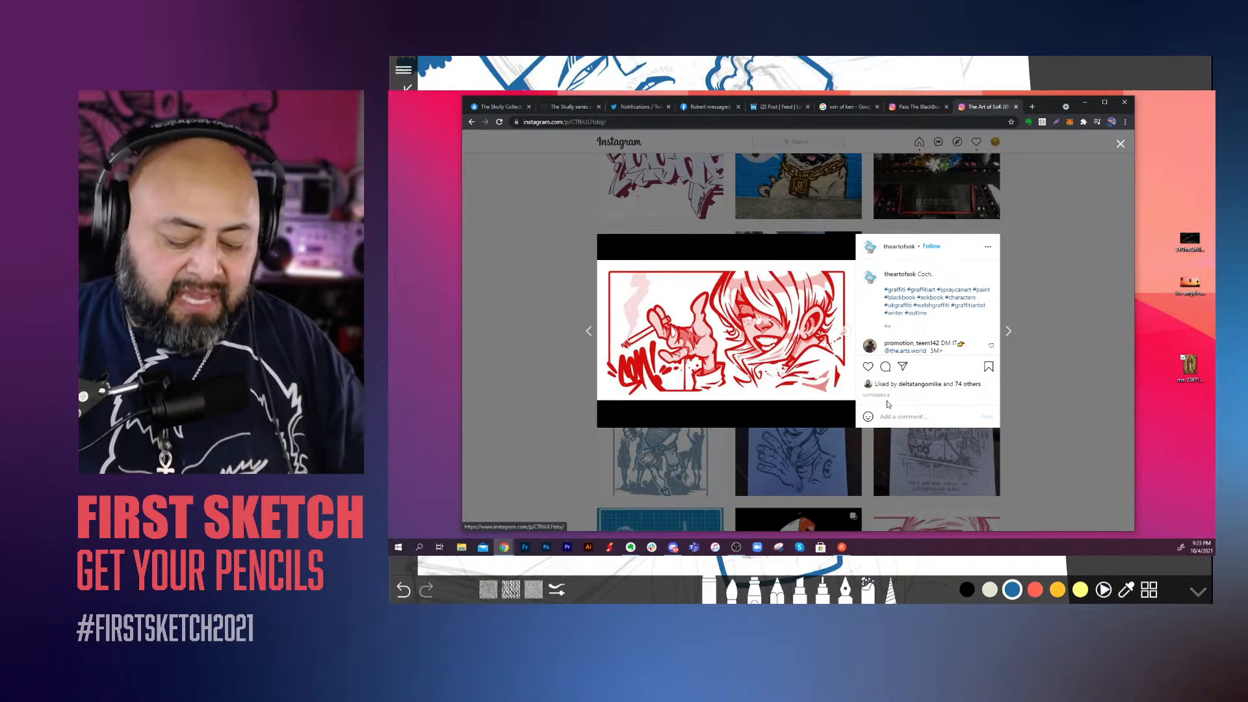
pyautogui.hotkey('ctrl', '+')
pyautogui.hotkey('ctrl', '+')
pyautogui.hotkey('ctrl', '+')
pyautogui.hotkey('ctrl', '+')
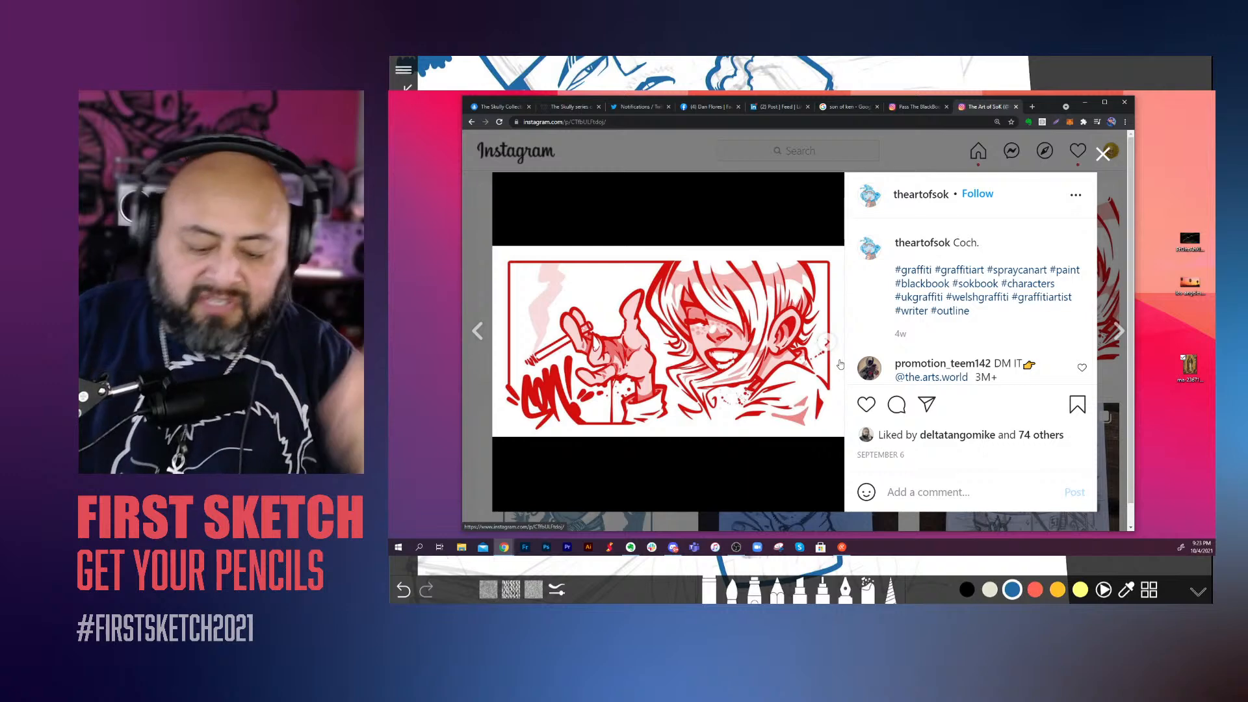
pyautogui.hotkey('ctrl', '0')
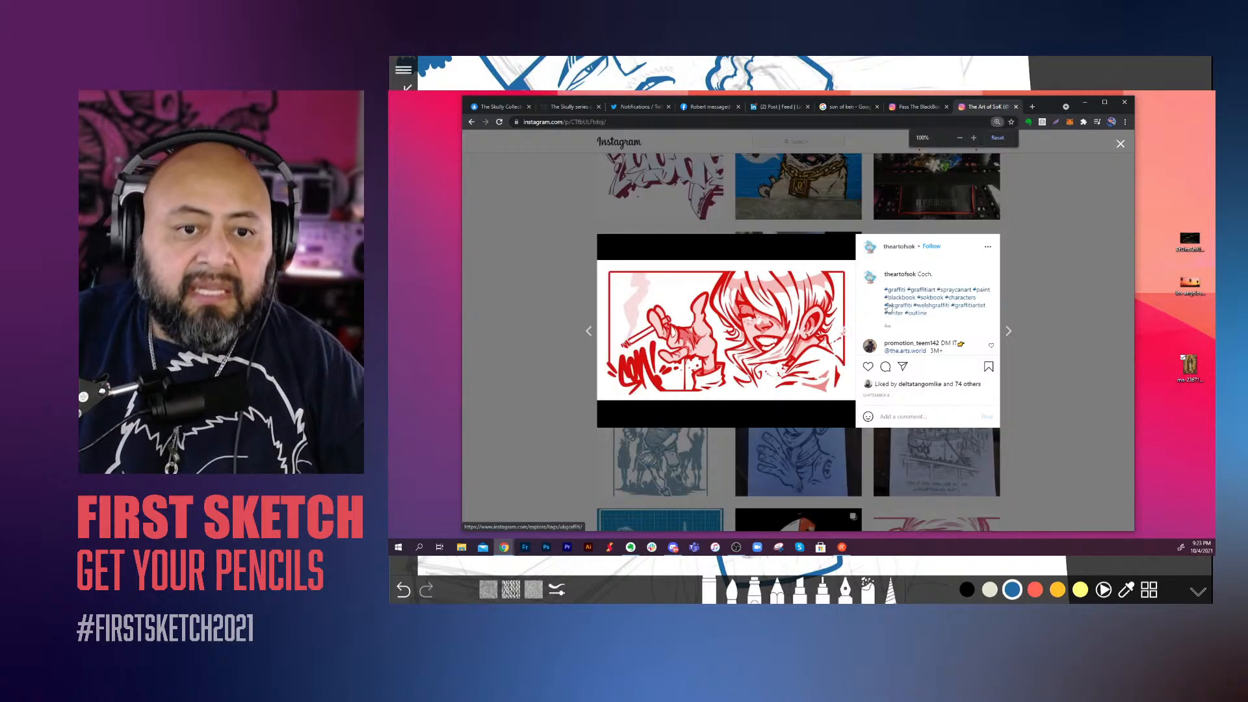
pyautogui.click(1105, 258)
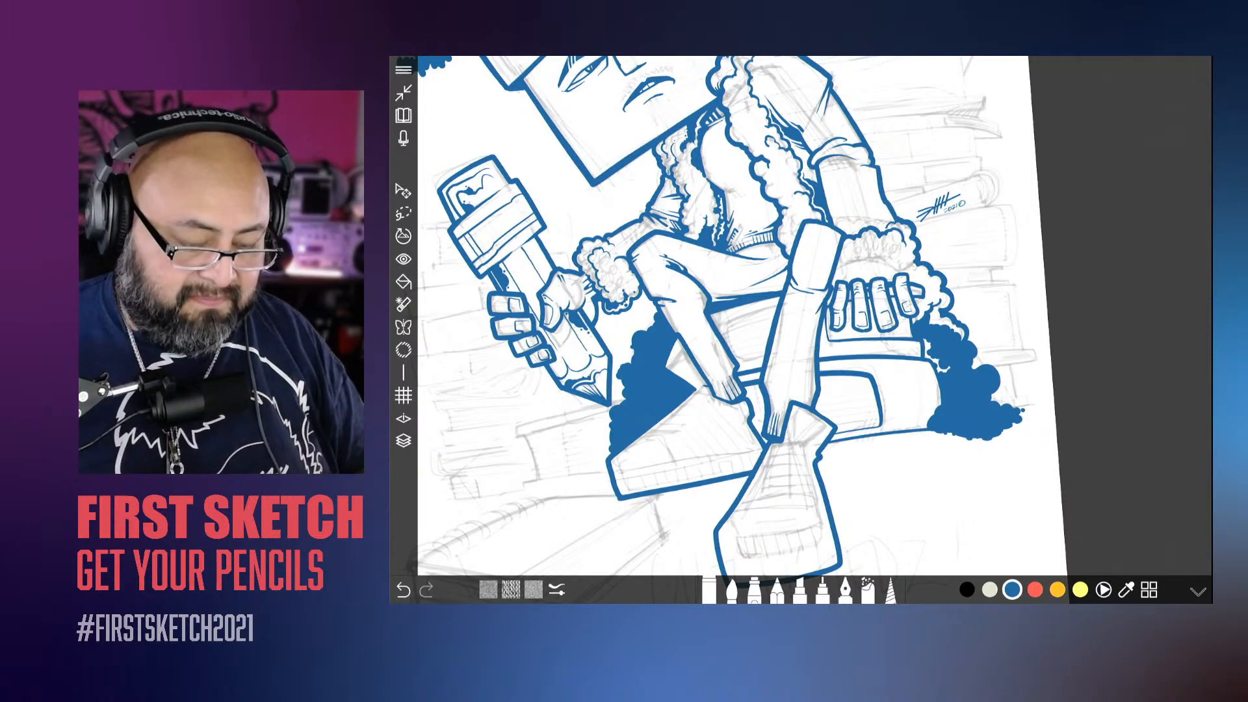
# Step: Back in the drawing, fill blue brush shading along the upper inner edge of the fluffy cuff on the pencil-holding arm
pyautogui.scroll(-1, 816, 316)
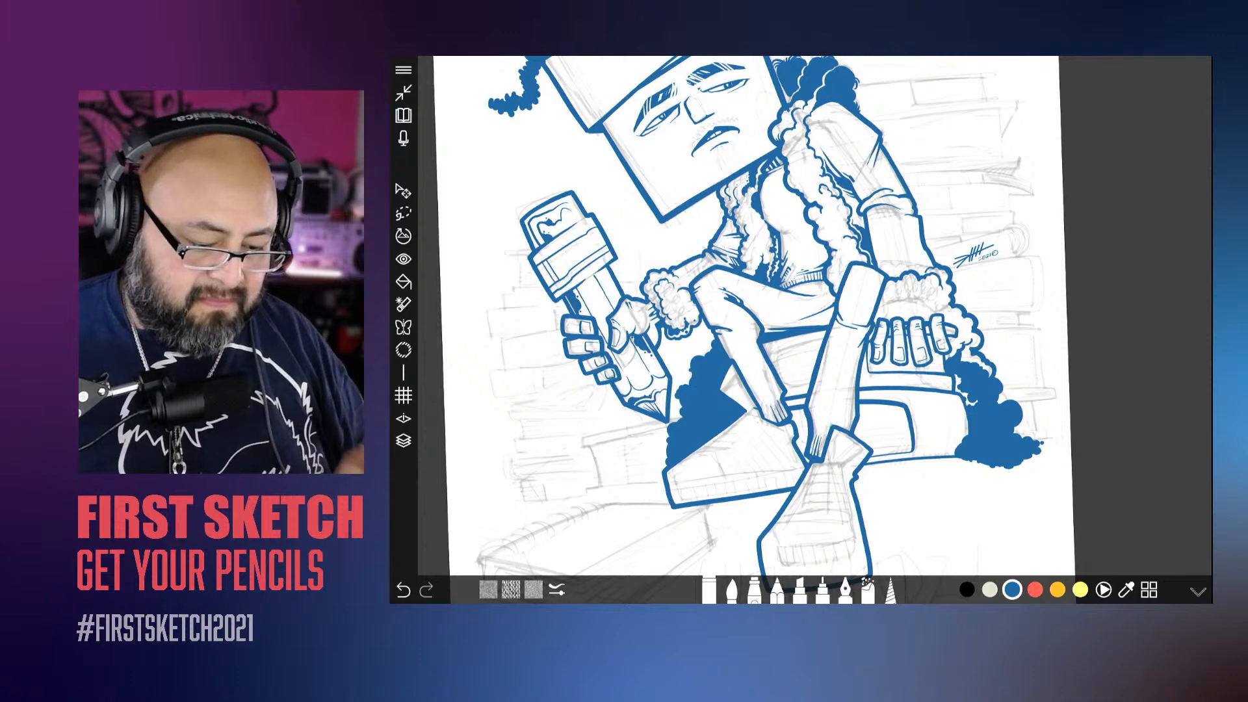
pyautogui.scroll(5, 620, 250)
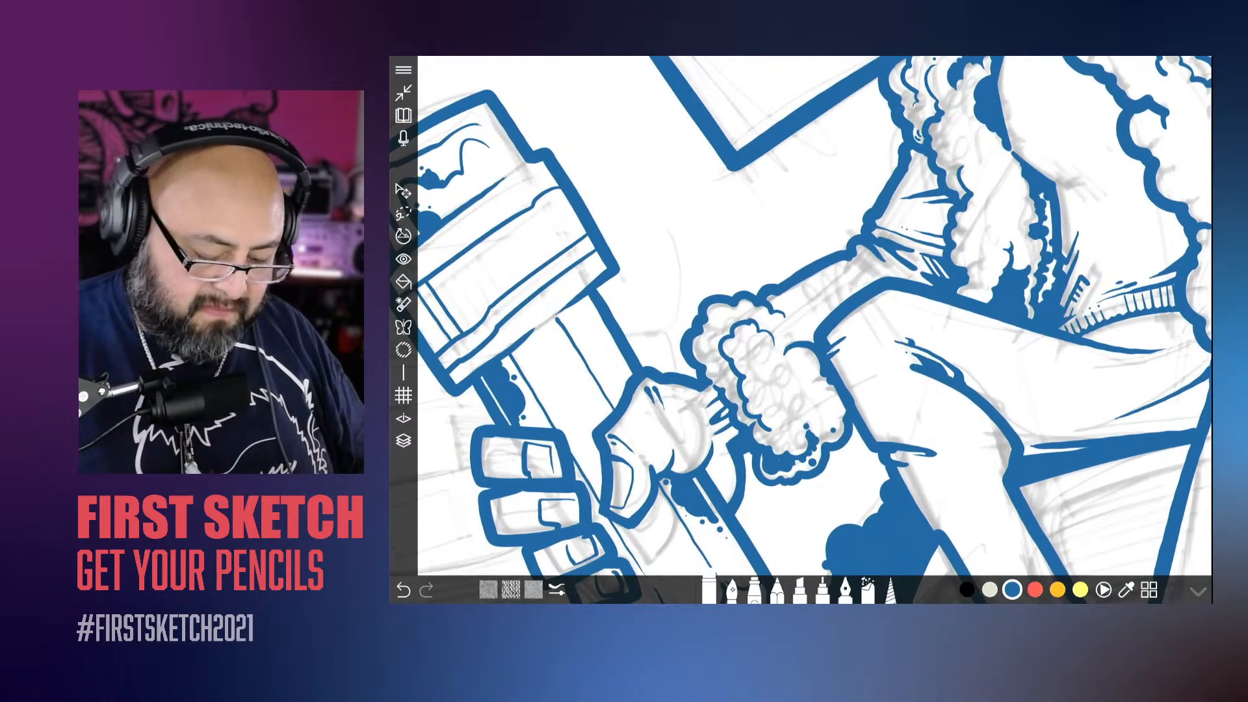
pyautogui.click(731, 590)
pyautogui.scroll(3, 800, 325)
pyautogui.moveTo(805, 315); pyautogui.dragTo(820, 339)
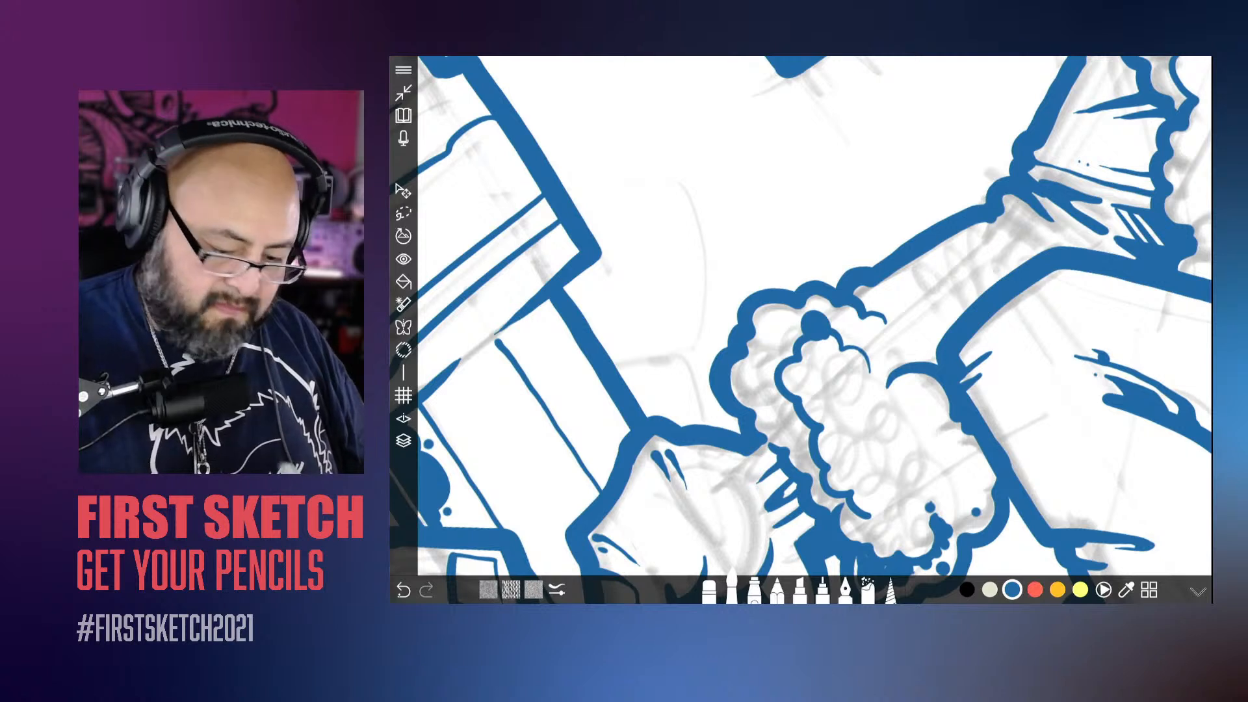
pyautogui.hotkey('ctrl', 'z')
pyautogui.moveTo(825, 331)
pyautogui.mouseDown()
pyautogui.moveTo(822, 315)
pyautogui.moveTo(786, 339)
pyautogui.moveTo(800, 333)
pyautogui.moveTo(778, 315)
pyautogui.moveTo(765, 327)
pyautogui.moveTo(792, 360)
pyautogui.moveTo(762, 354)
pyautogui.moveTo(753, 387)
pyautogui.moveTo(778, 358)
pyautogui.moveTo(775, 403)
pyautogui.moveTo(782, 395)
pyautogui.moveTo(802, 429)
pyautogui.mouseUp()
pyautogui.click(771, 412)
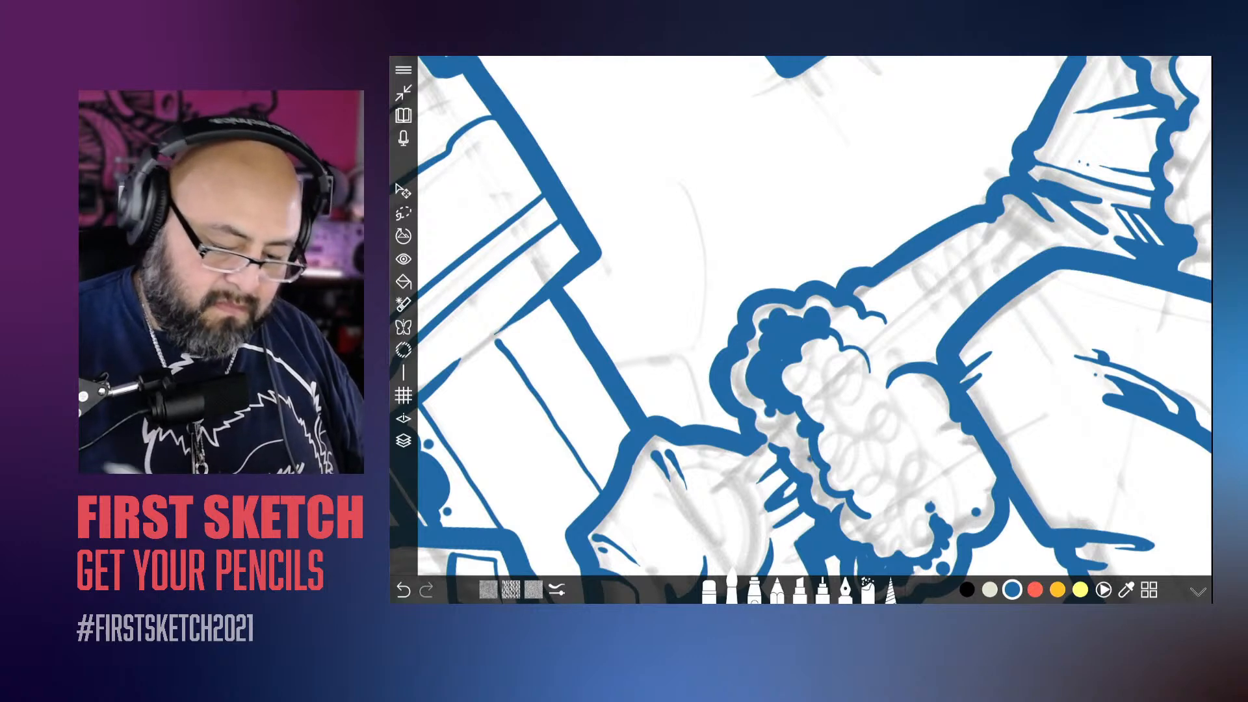
# Step: Ink the scalloped inner edge of the fluffy cuff above the resting hand, and a curved line following the back of the hand
pyautogui.scroll(-8, 718, 390)
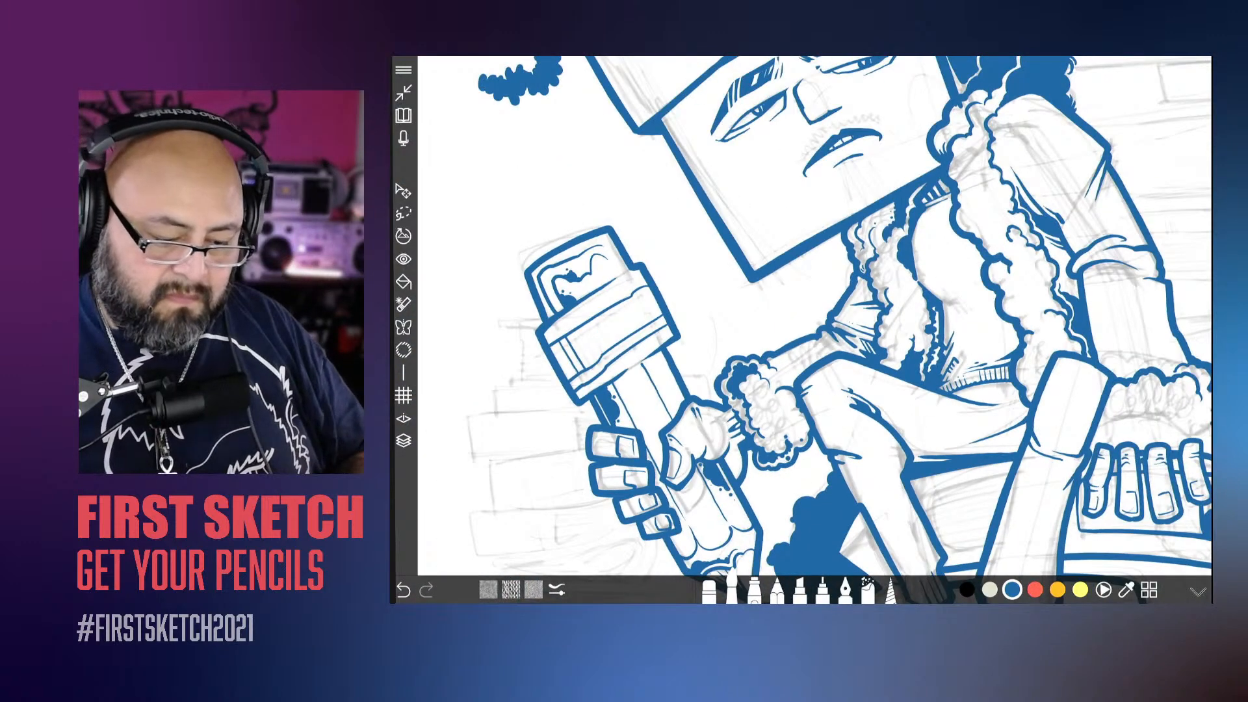
pyautogui.scroll(-3, 812, 325)
pyautogui.scroll(8, 910, 423)
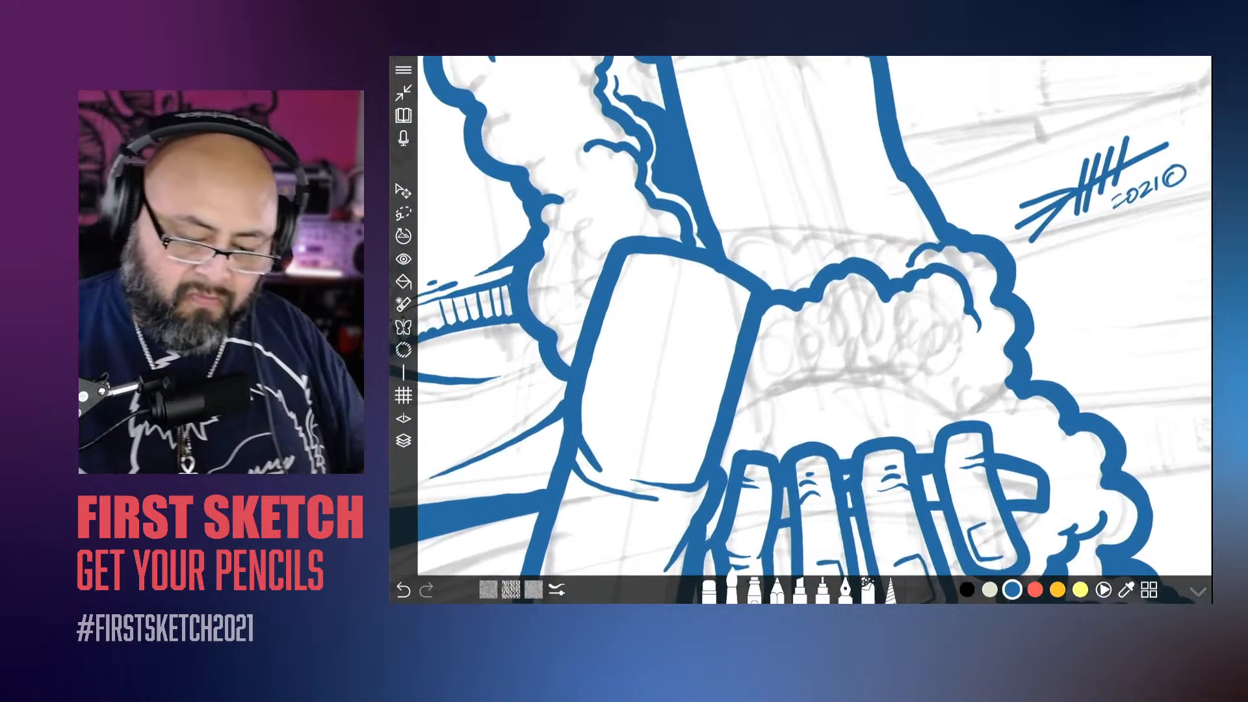
pyautogui.scroll(-3, 891, 323)
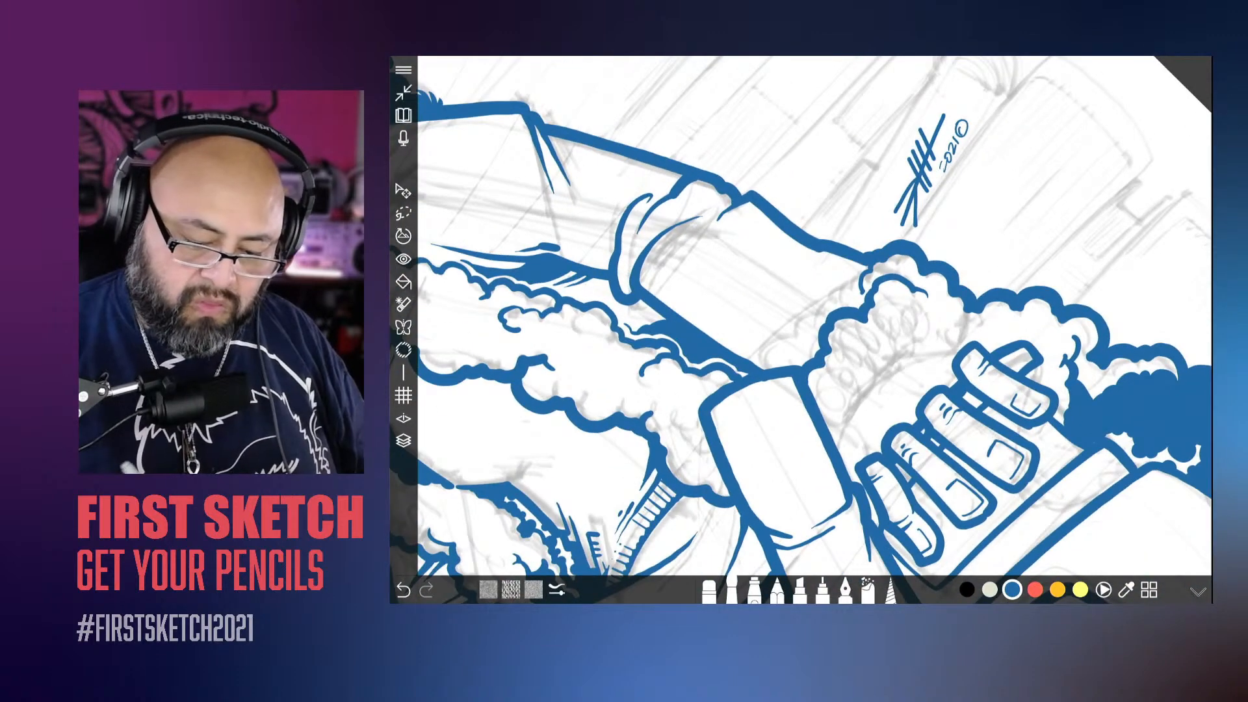
pyautogui.moveTo(956, 356)
pyautogui.mouseDown()
pyautogui.moveTo(858, 427)
pyautogui.moveTo(851, 482)
pyautogui.mouseUp()
pyautogui.scroll(-3, 828, 358)
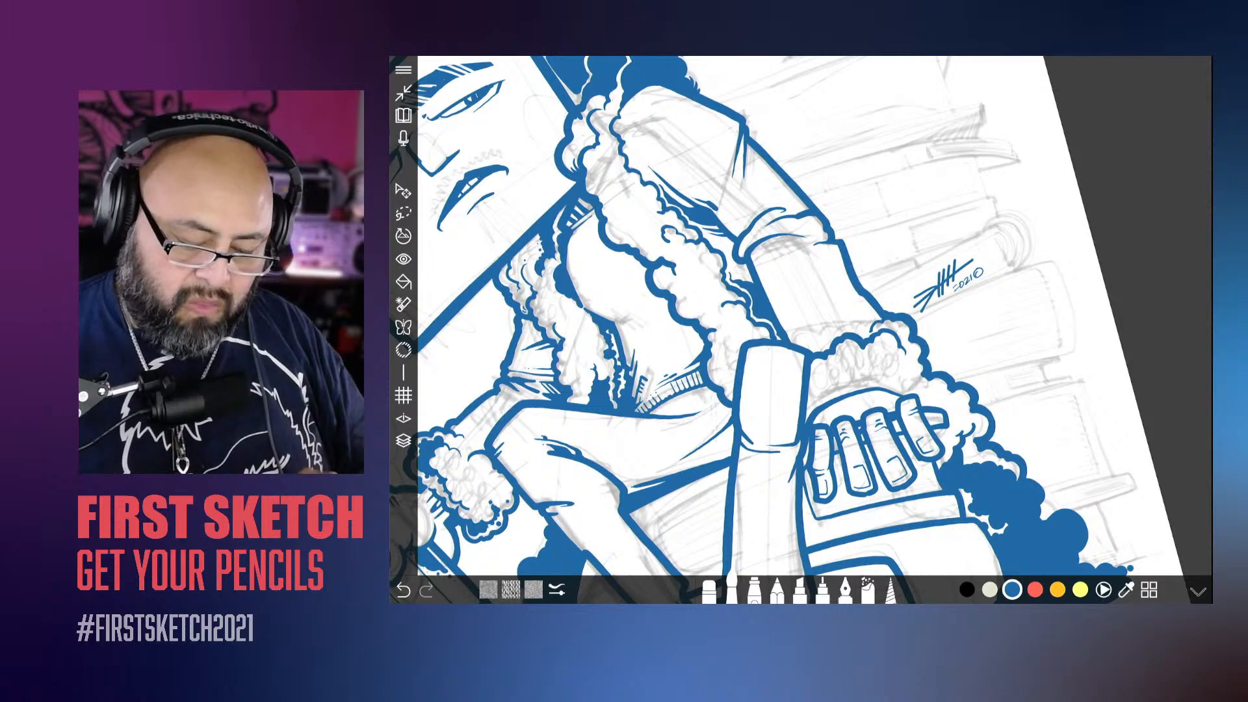
pyautogui.scroll(5, 845, 325)
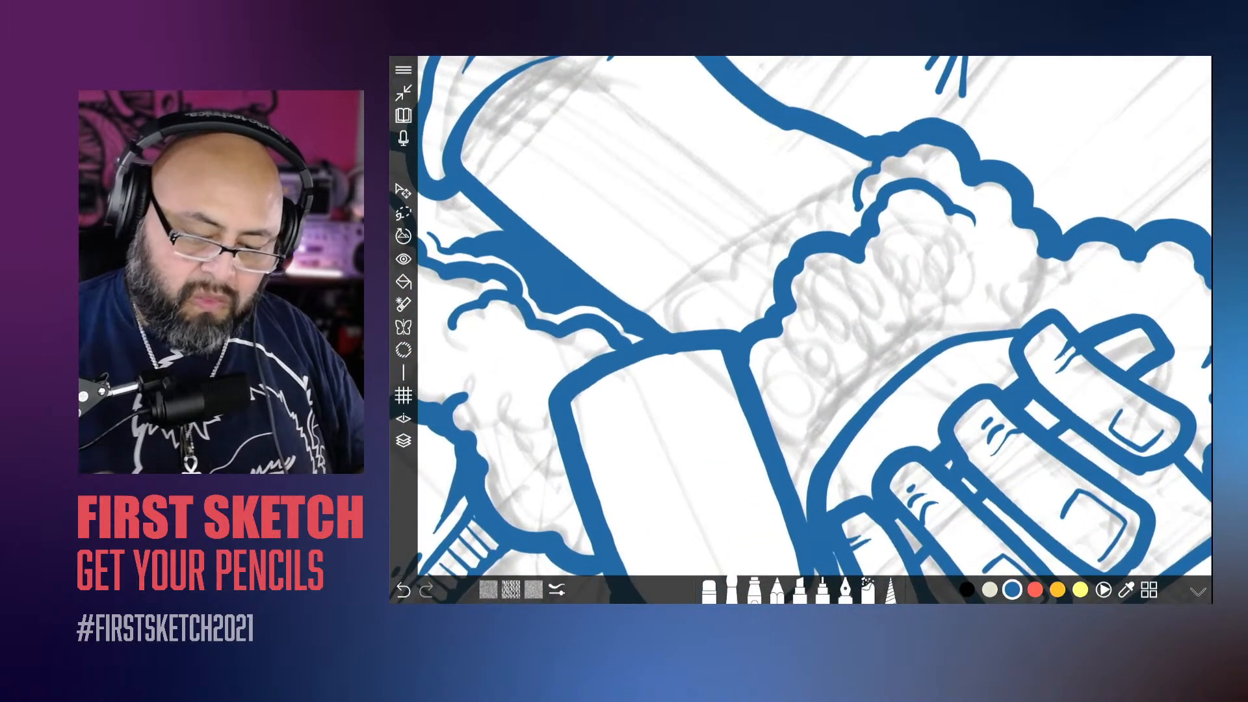
pyautogui.moveTo(995, 239)
pyautogui.mouseDown()
pyautogui.moveTo(988, 278)
pyautogui.moveTo(931, 298)
pyautogui.moveTo(882, 279)
pyautogui.moveTo(813, 363)
pyautogui.moveTo(771, 451)
pyautogui.mouseUp()
pyautogui.moveTo(992, 251)
pyautogui.mouseDown()
pyautogui.moveTo(1035, 302)
pyautogui.moveTo(871, 378)
pyautogui.moveTo(803, 466)
pyautogui.moveTo(794, 509)
pyautogui.mouseUp()
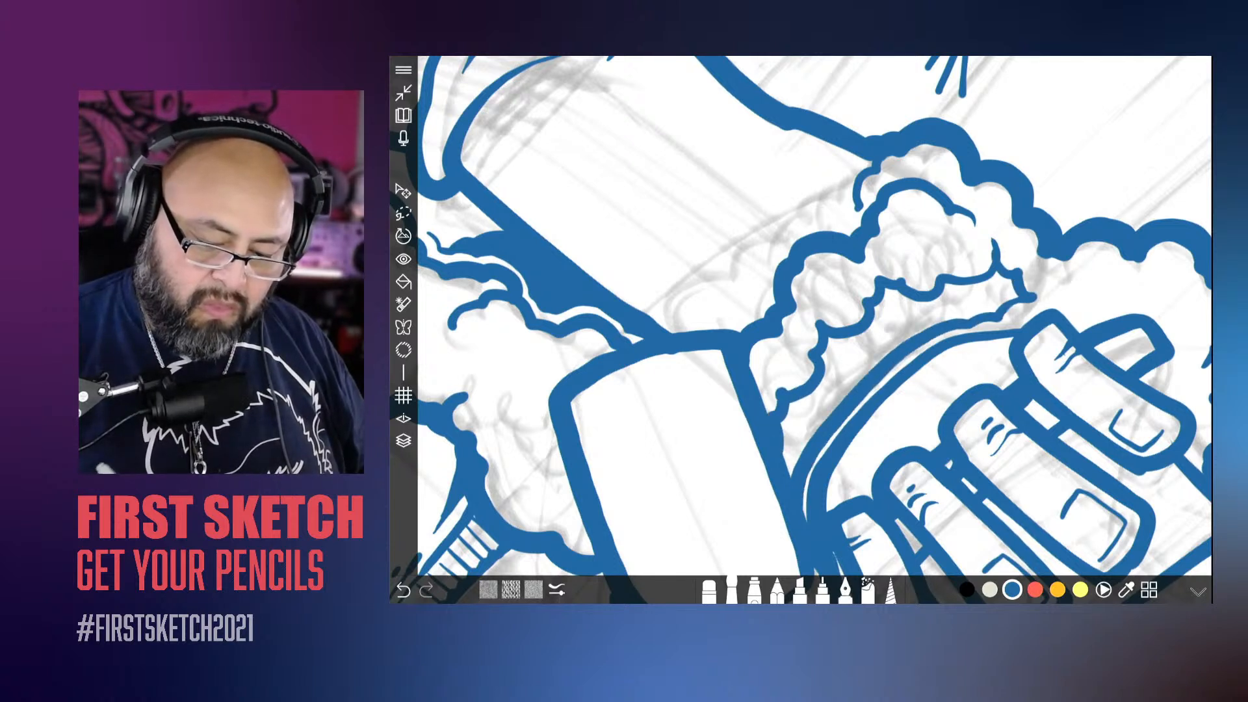
# Step: Fill the gap between the fluffy cuff and the resting hand with blue, and erase the excess along the scalloped edge
pyautogui.moveTo(1015, 286)
pyautogui.mouseDown()
pyautogui.moveTo(943, 288)
pyautogui.moveTo(994, 303)
pyautogui.moveTo(936, 296)
pyautogui.moveTo(917, 318)
pyautogui.moveTo(878, 285)
pyautogui.moveTo(876, 356)
pyautogui.mouseUp()
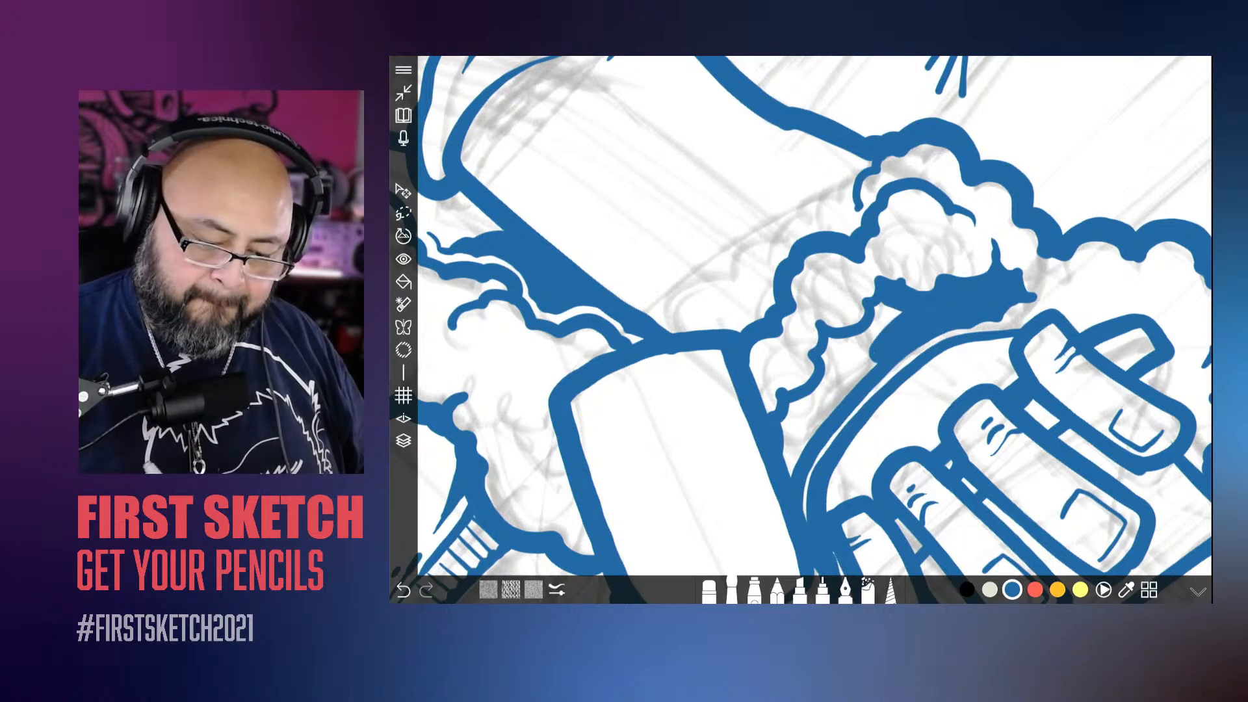
pyautogui.moveTo(900, 306)
pyautogui.mouseDown()
pyautogui.moveTo(824, 368)
pyautogui.moveTo(832, 394)
pyautogui.moveTo(796, 439)
pyautogui.mouseUp()
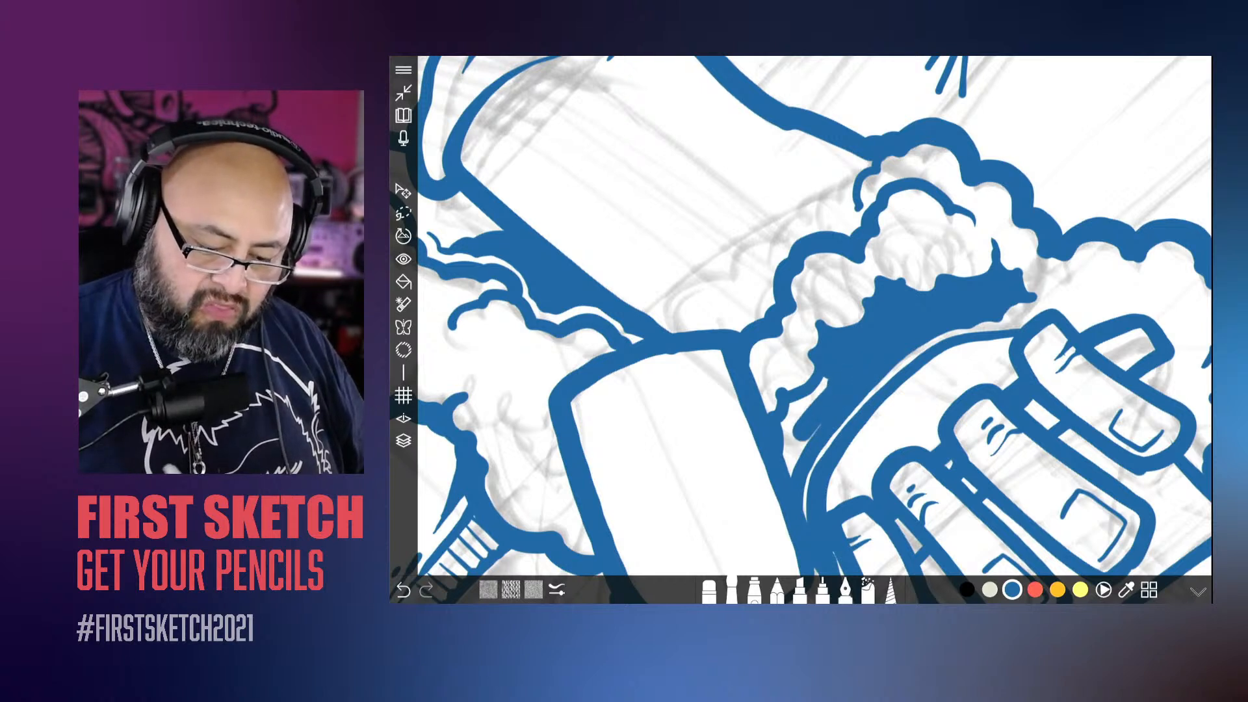
pyautogui.moveTo(825, 380)
pyautogui.mouseDown()
pyautogui.moveTo(790, 423)
pyautogui.moveTo(788, 475)
pyautogui.mouseUp()
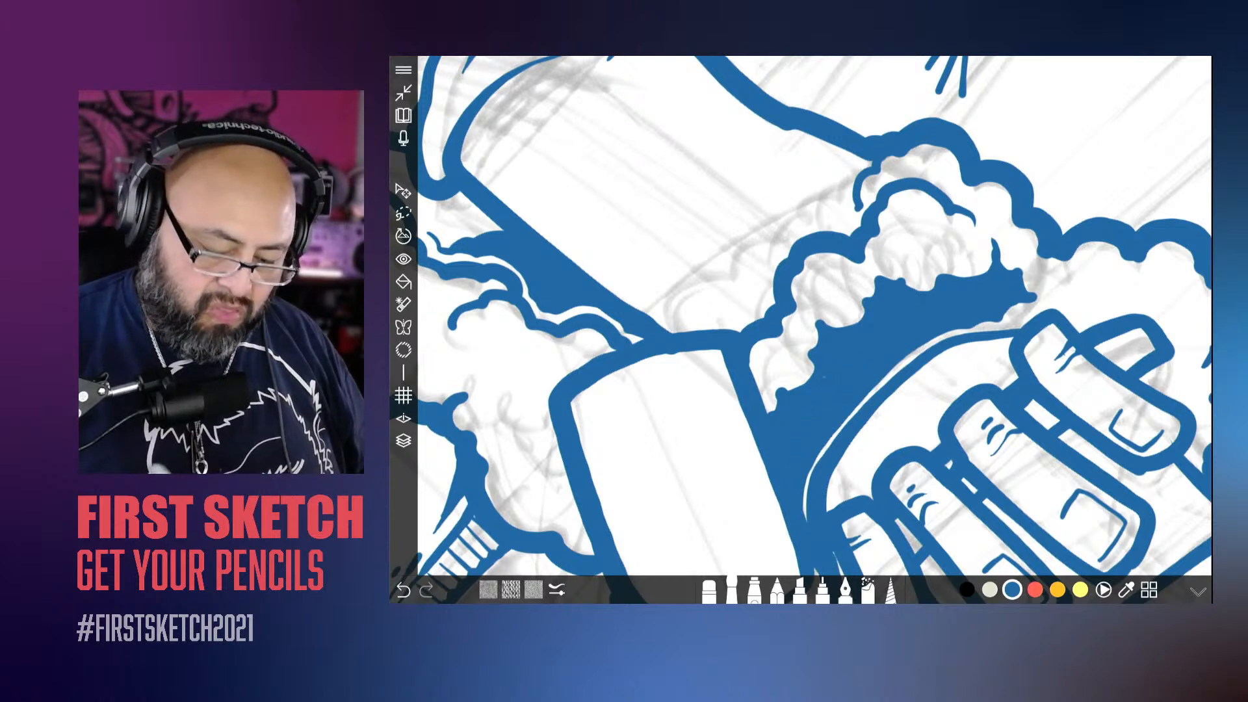
pyautogui.click(709, 592)
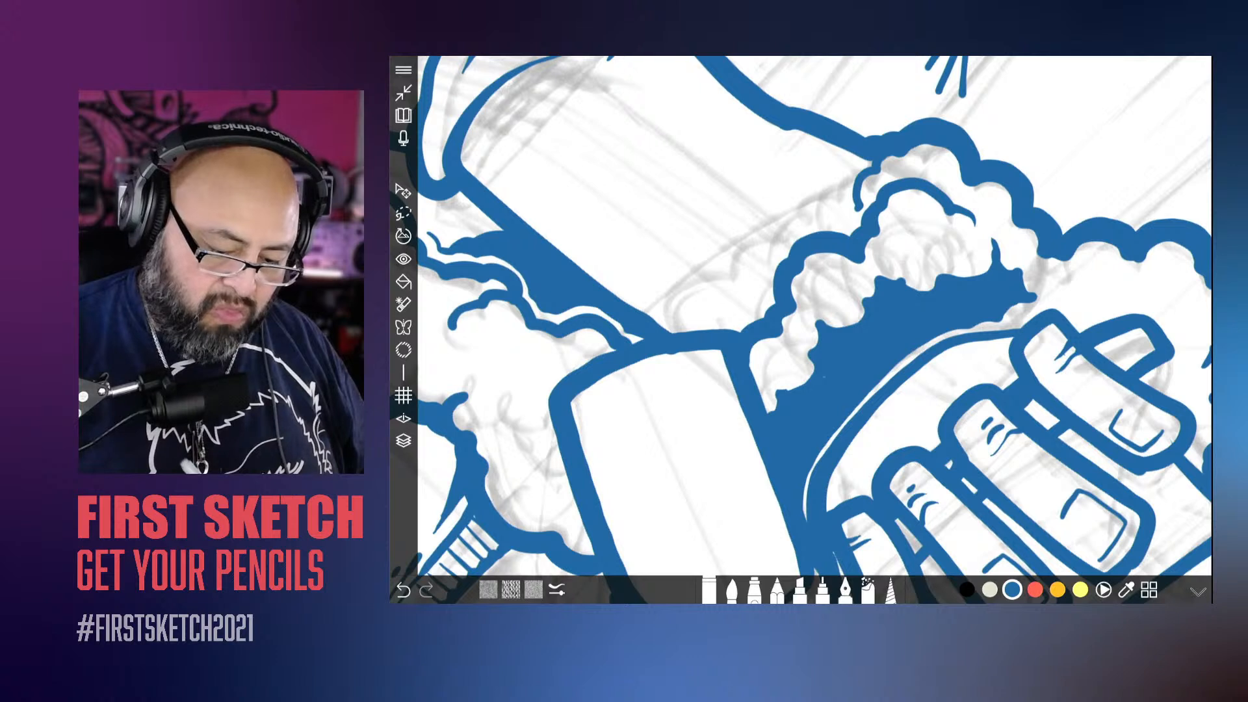
pyautogui.moveTo(777, 394)
pyautogui.mouseDown()
pyautogui.moveTo(803, 386)
pyautogui.moveTo(819, 330)
pyautogui.moveTo(856, 323)
pyautogui.moveTo(876, 281)
pyautogui.moveTo(958, 275)
pyautogui.moveTo(998, 240)
pyautogui.mouseUp()
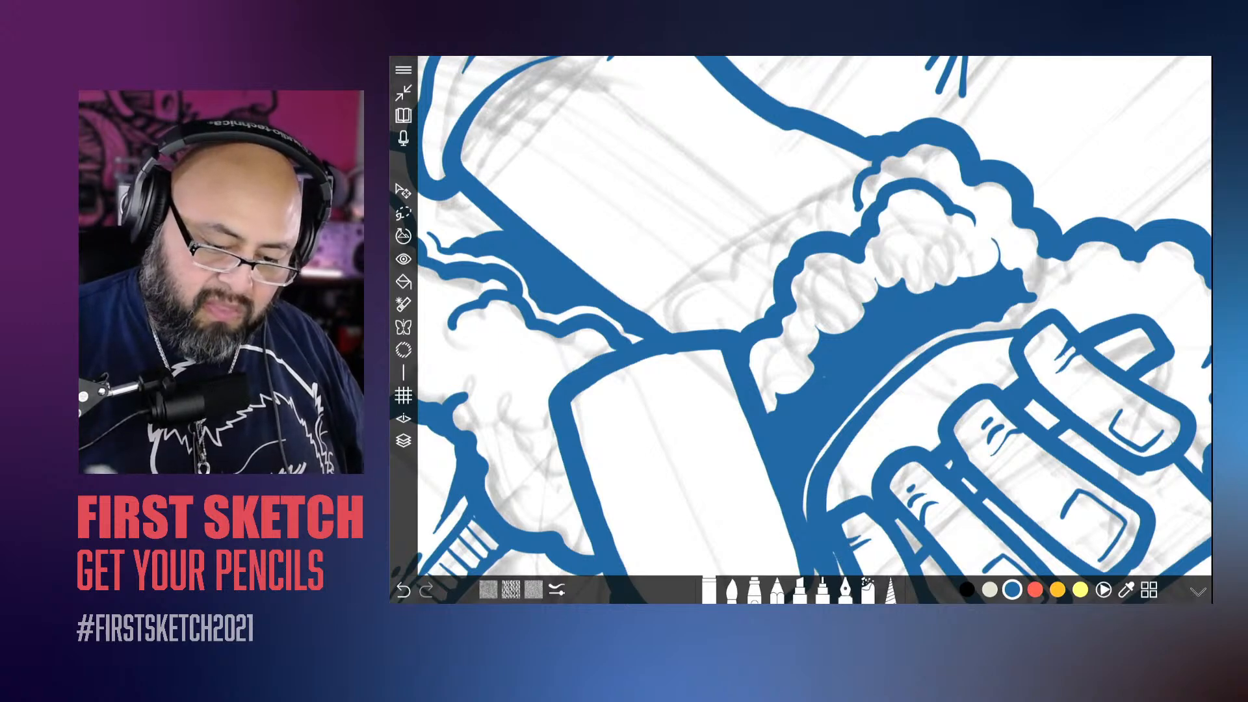
# Step: Examine the whole figure and review the layer stack from Layer 5 down to Layer 3
pyautogui.scroll(-10, 780, 325)
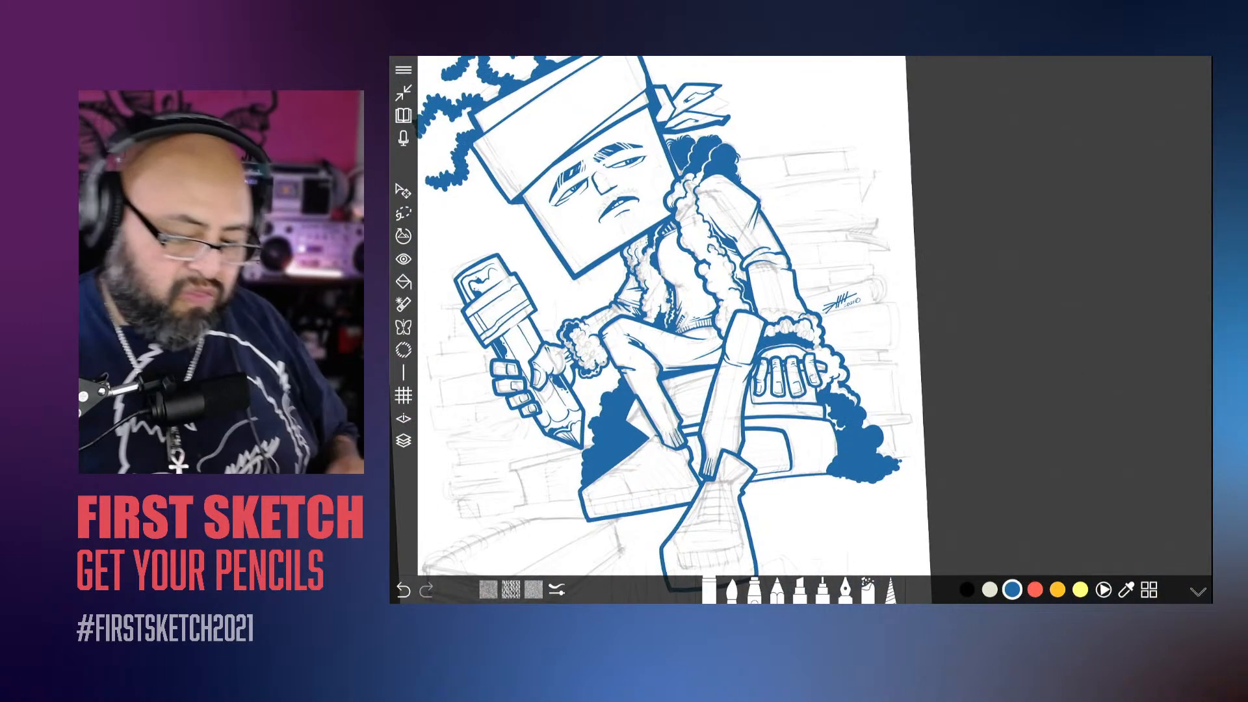
pyautogui.scroll(8, 799, 325)
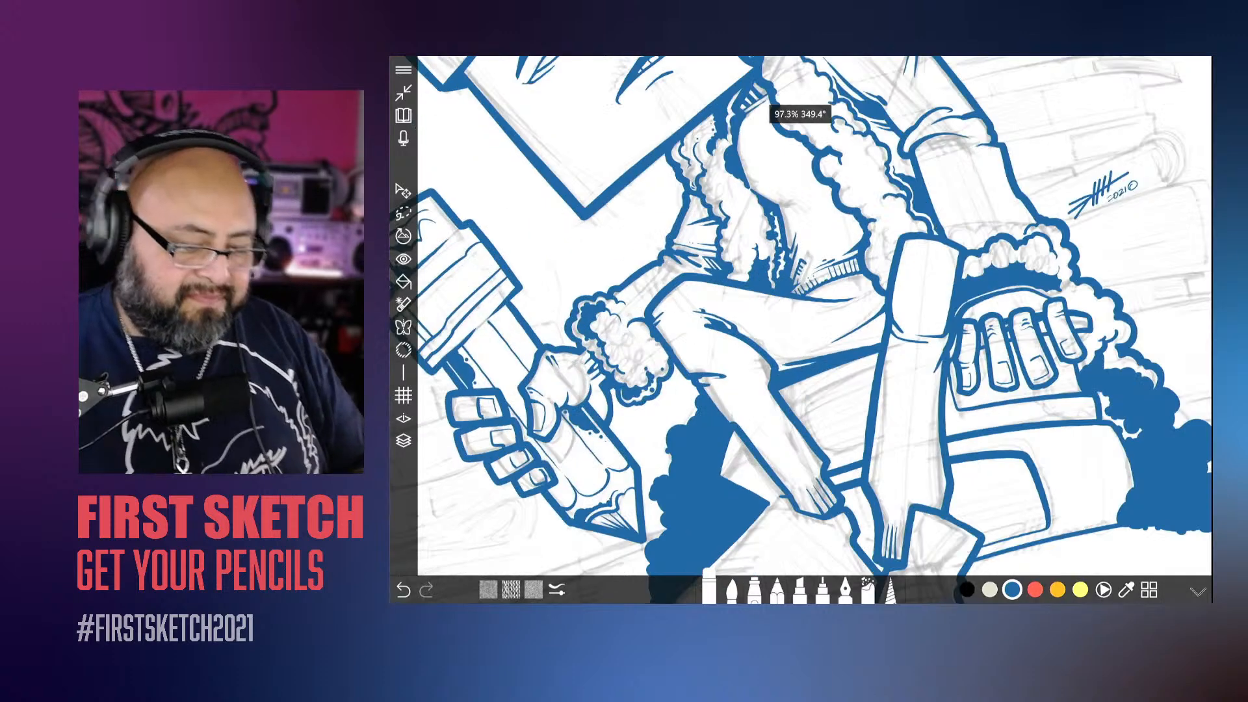
pyautogui.scroll(-6, 800, 325)
pyautogui.scroll(-5, 800, 325)
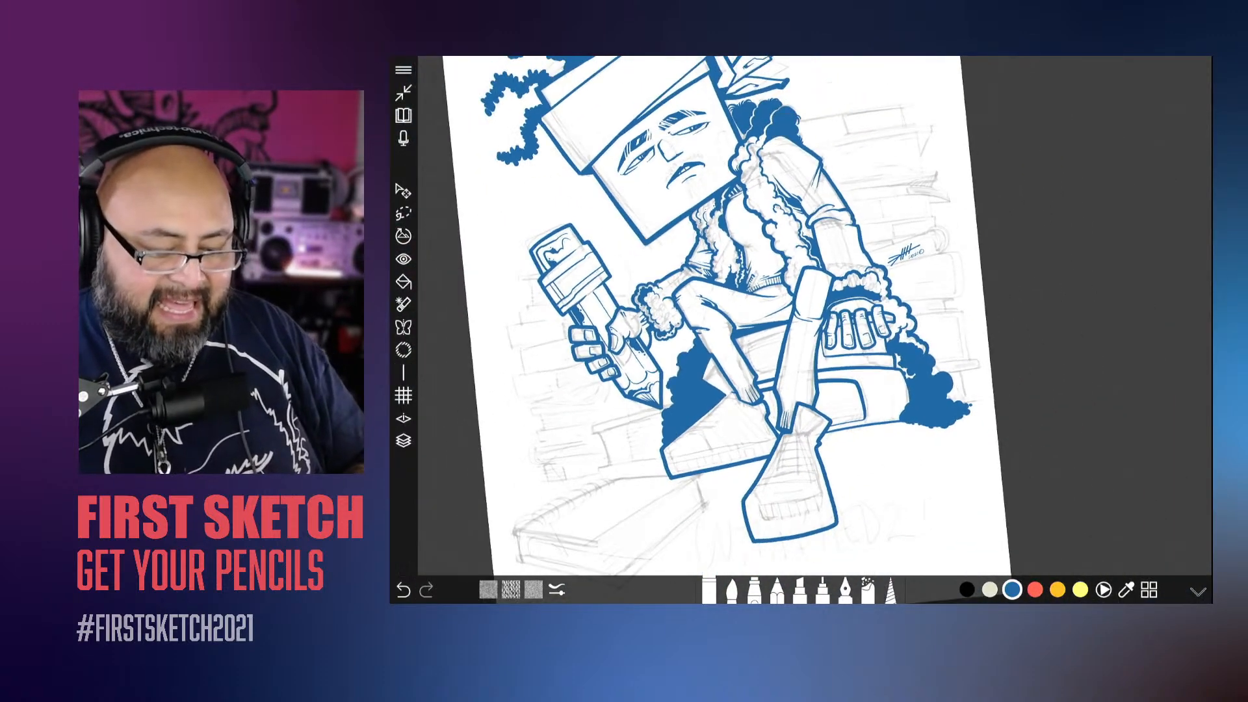
pyautogui.scroll(2, 800, 325)
pyautogui.click(732, 591)
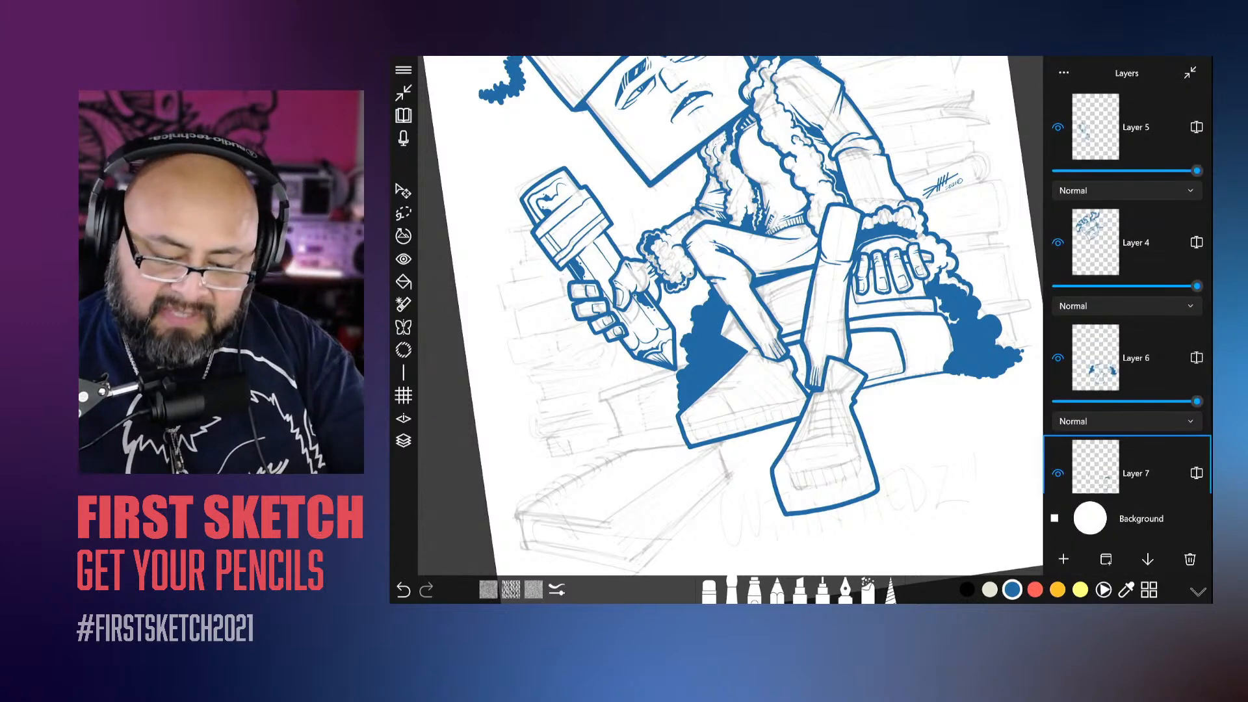
pyautogui.scroll(-5, 1128, 291)
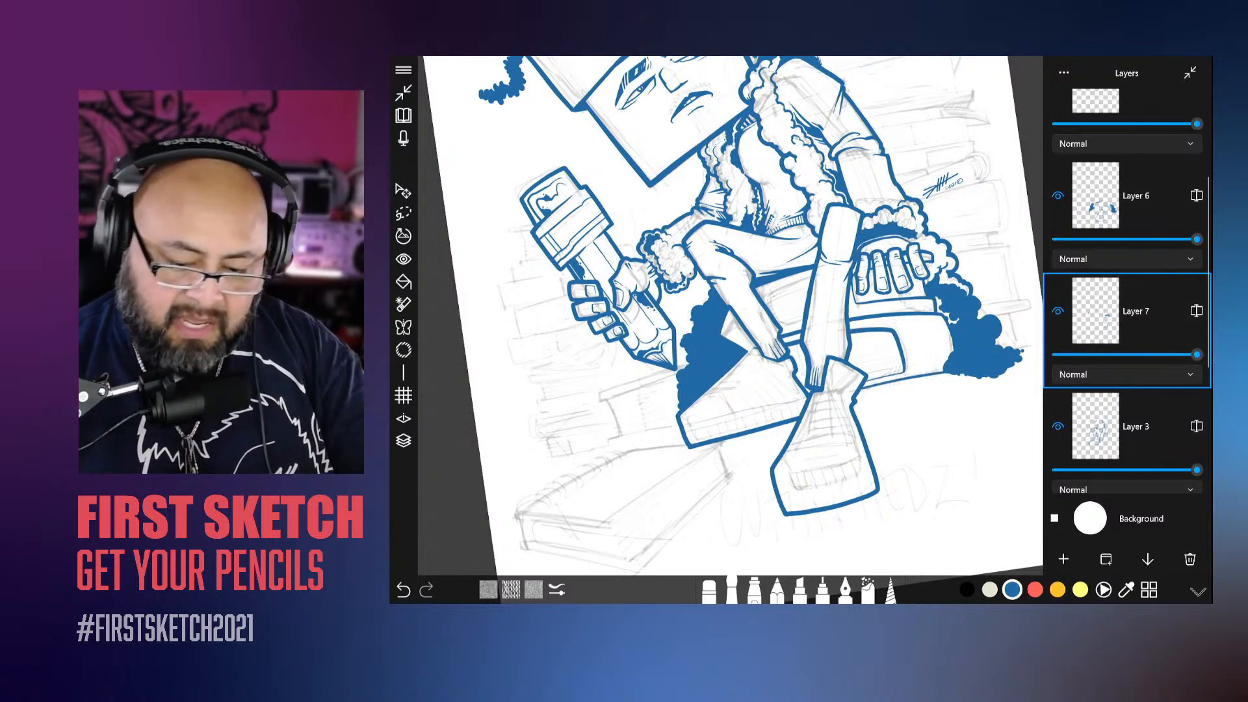
pyautogui.moveTo(731, 315); pyautogui.dragTo(749, 368)
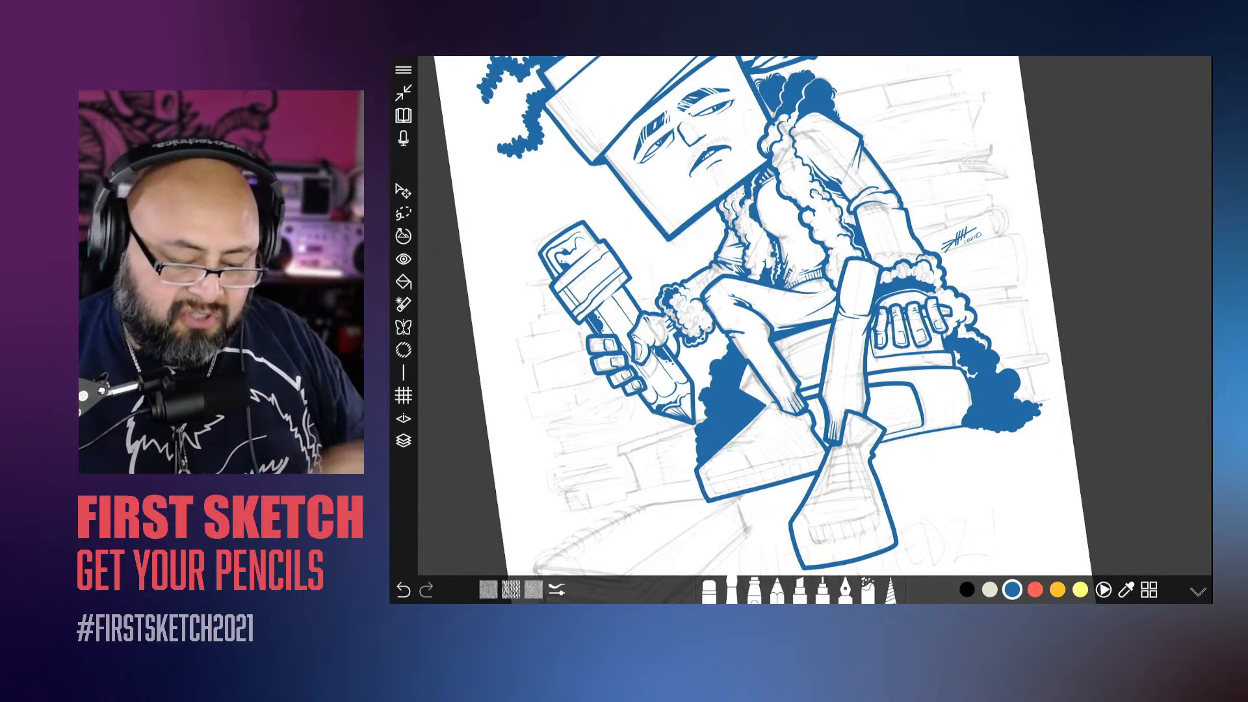
pyautogui.scroll(4, 815, 316)
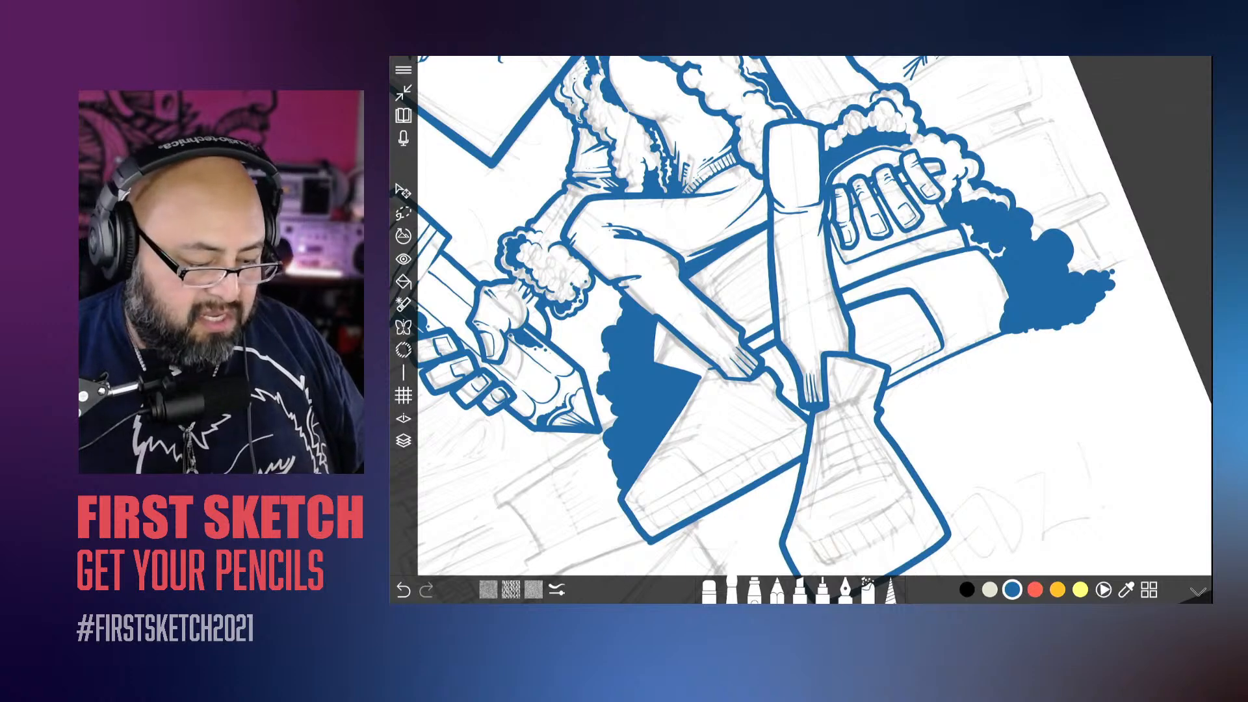
pyautogui.click(404, 441)
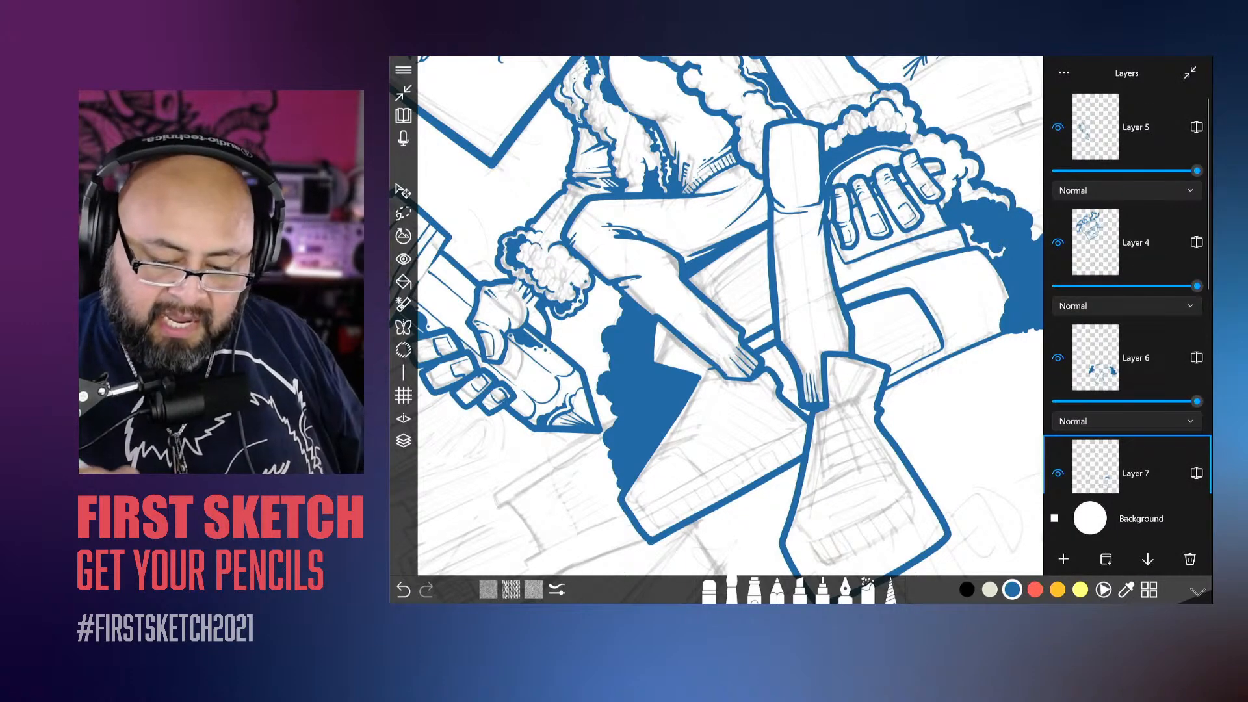
pyautogui.scroll(-5, 1128, 293)
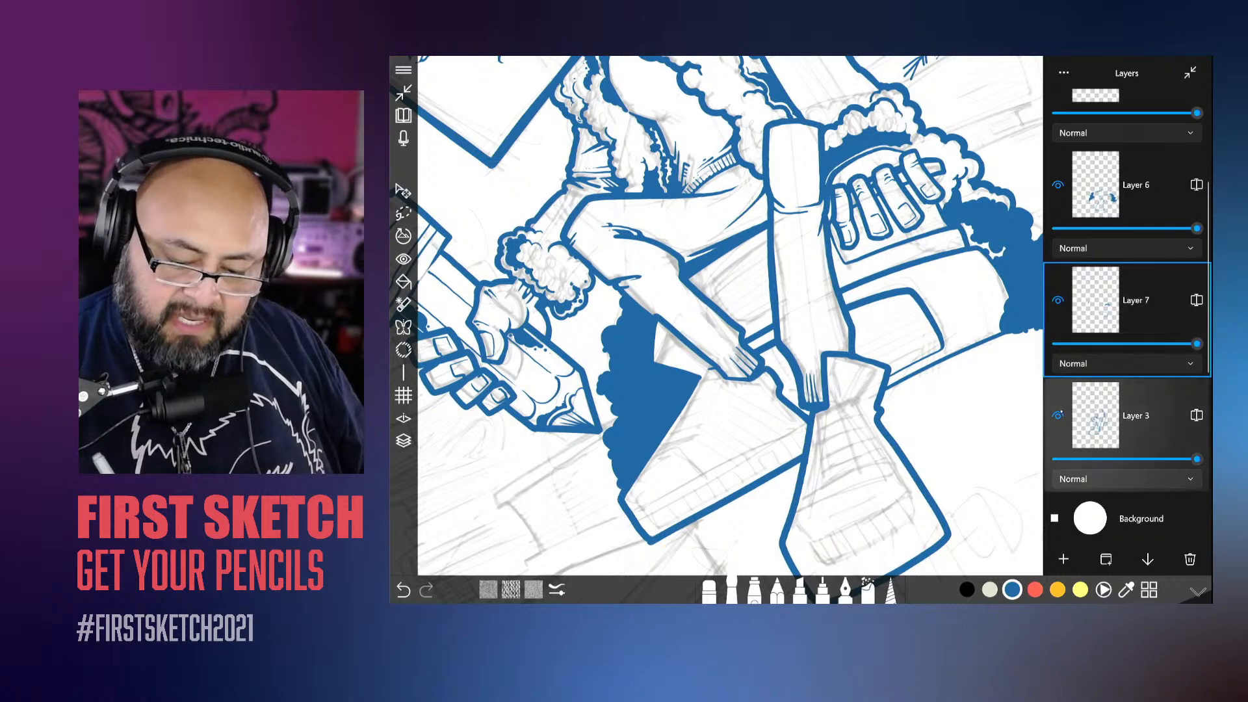
pyautogui.scroll(1, 1129, 293)
pyautogui.scroll(2, 1128, 292)
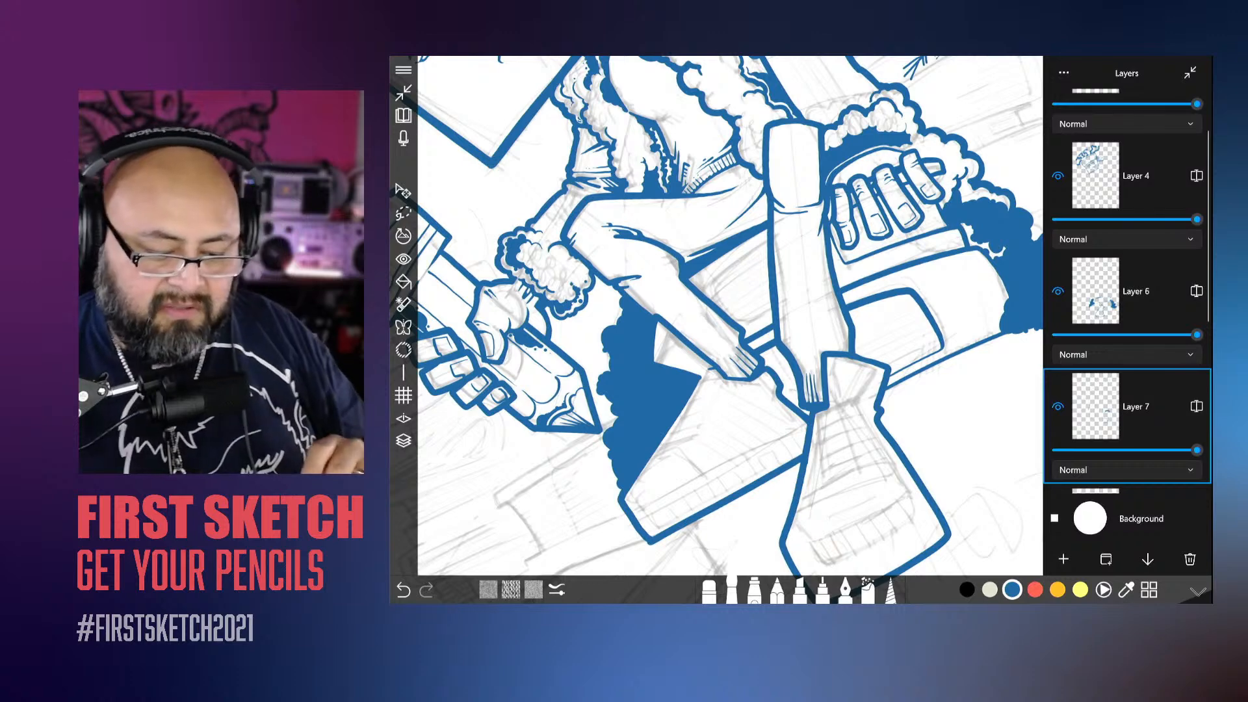
pyautogui.click(1191, 72)
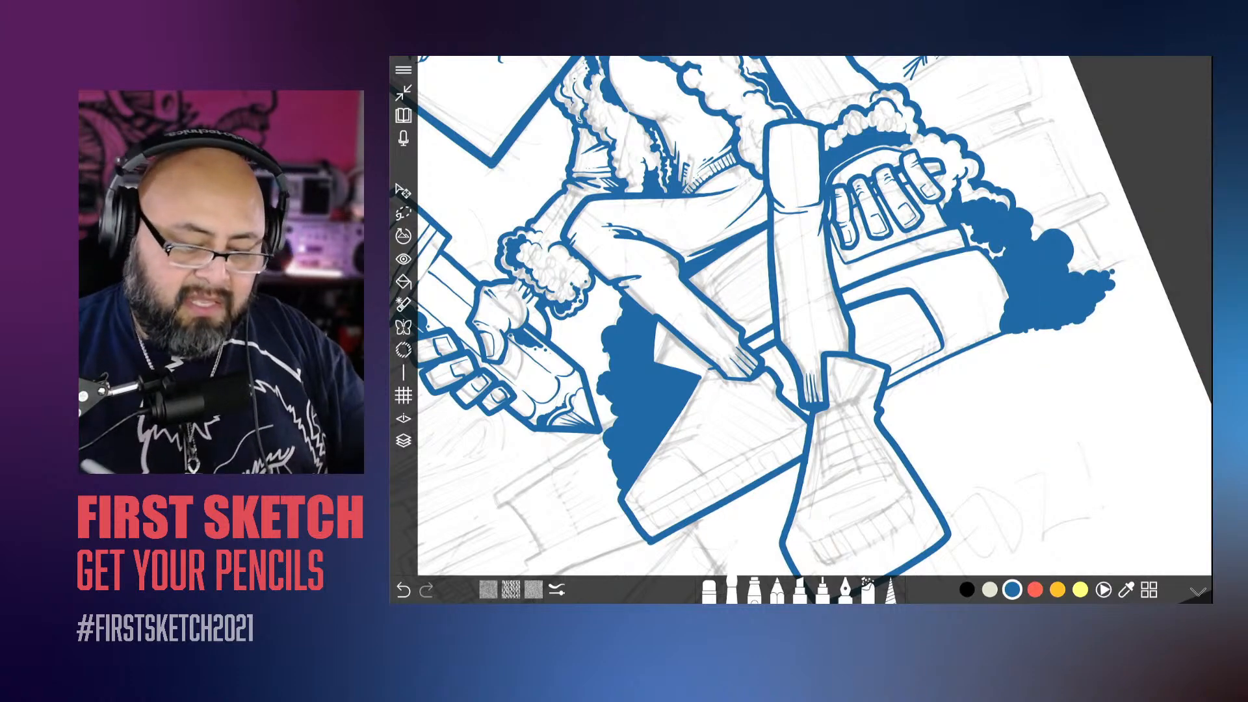
# Step: Identify Layer 6 by toggling its visibility, and erase its book edge line crossing the top of the front shoe
pyautogui.scroll(5, 839, 319)
pyautogui.moveTo(980, 412)
pyautogui.mouseDown()
pyautogui.moveTo(951, 321)
pyautogui.moveTo(844, 353)
pyautogui.moveTo(840, 373)
pyautogui.moveTo(911, 469)
pyautogui.mouseUp()
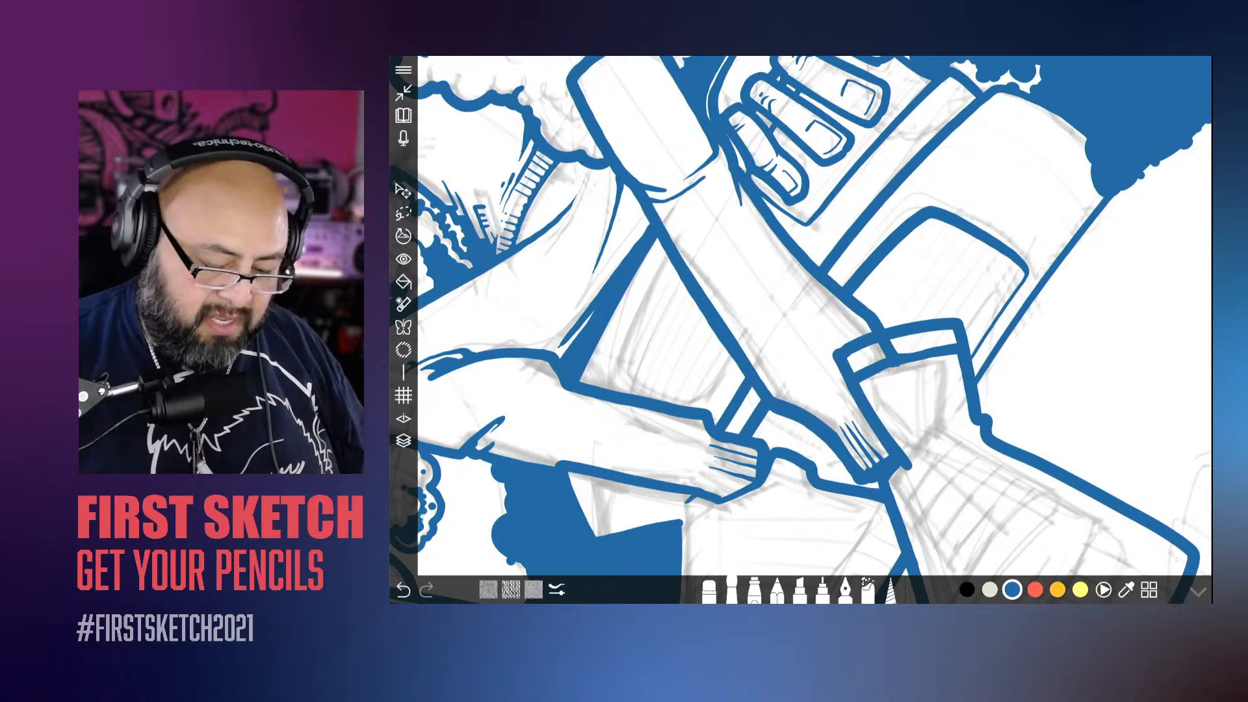
pyautogui.click(709, 592)
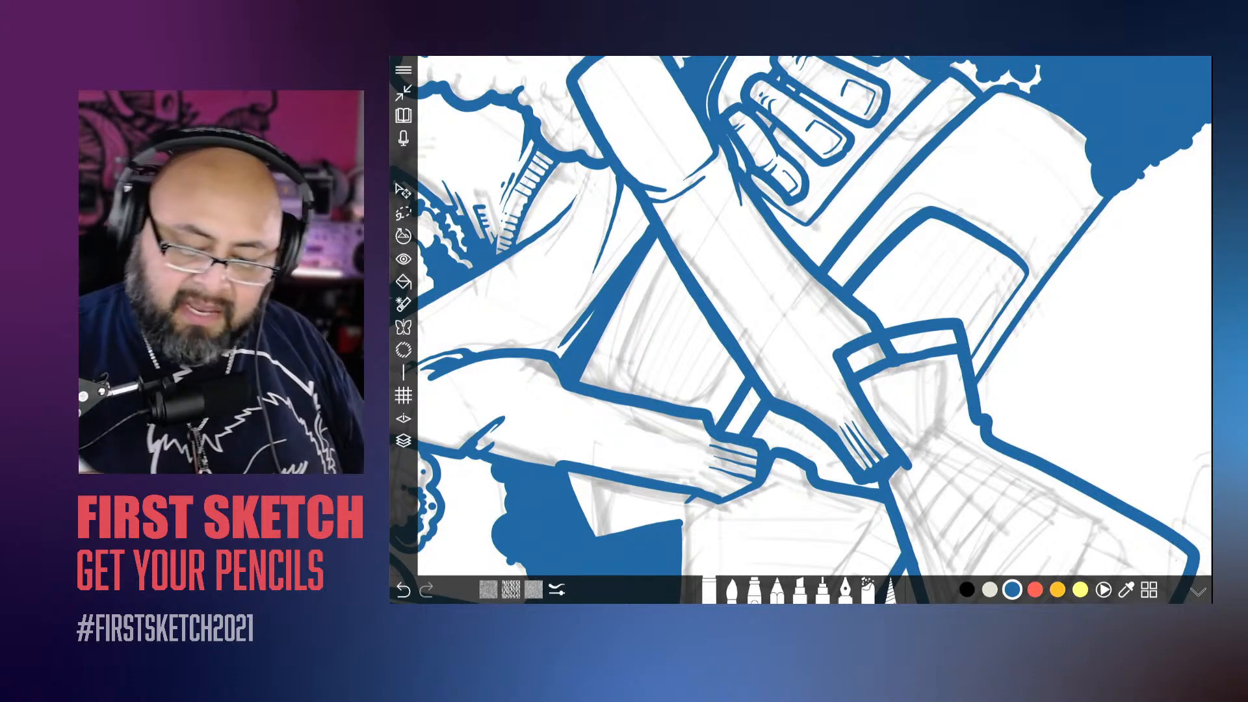
pyautogui.click(403, 441)
pyautogui.click(1058, 357)
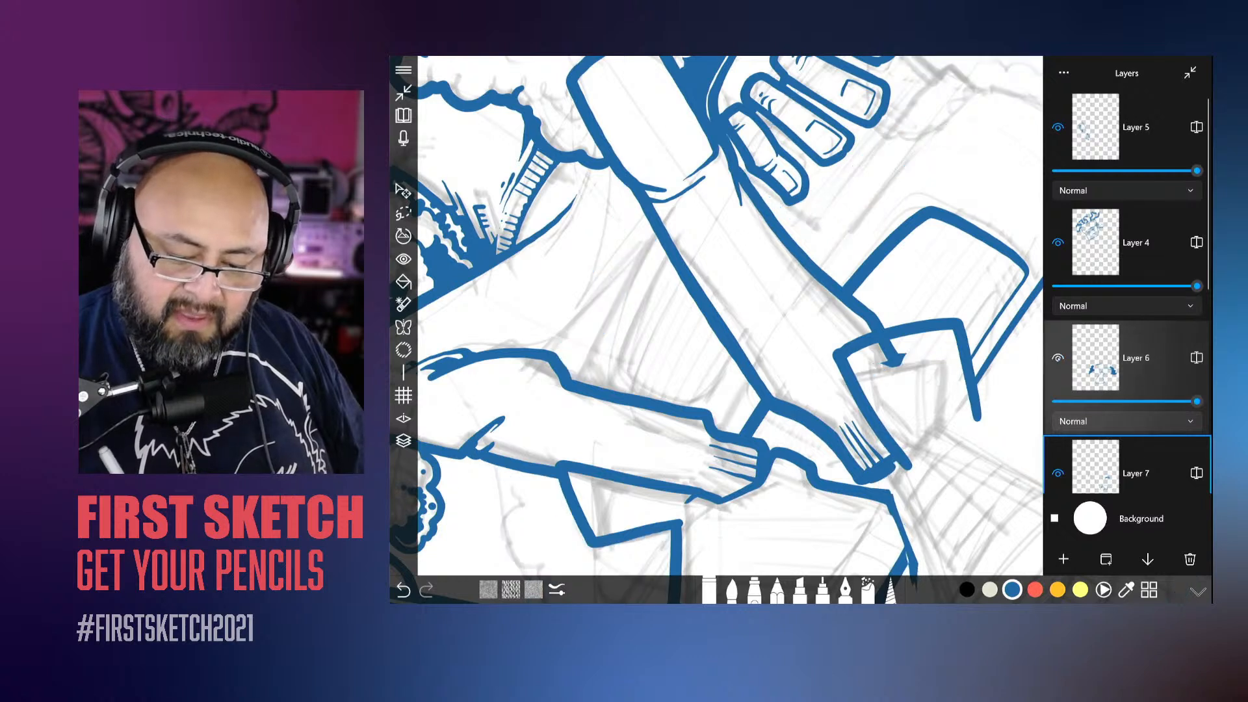
pyautogui.click(1059, 358)
pyautogui.click(403, 440)
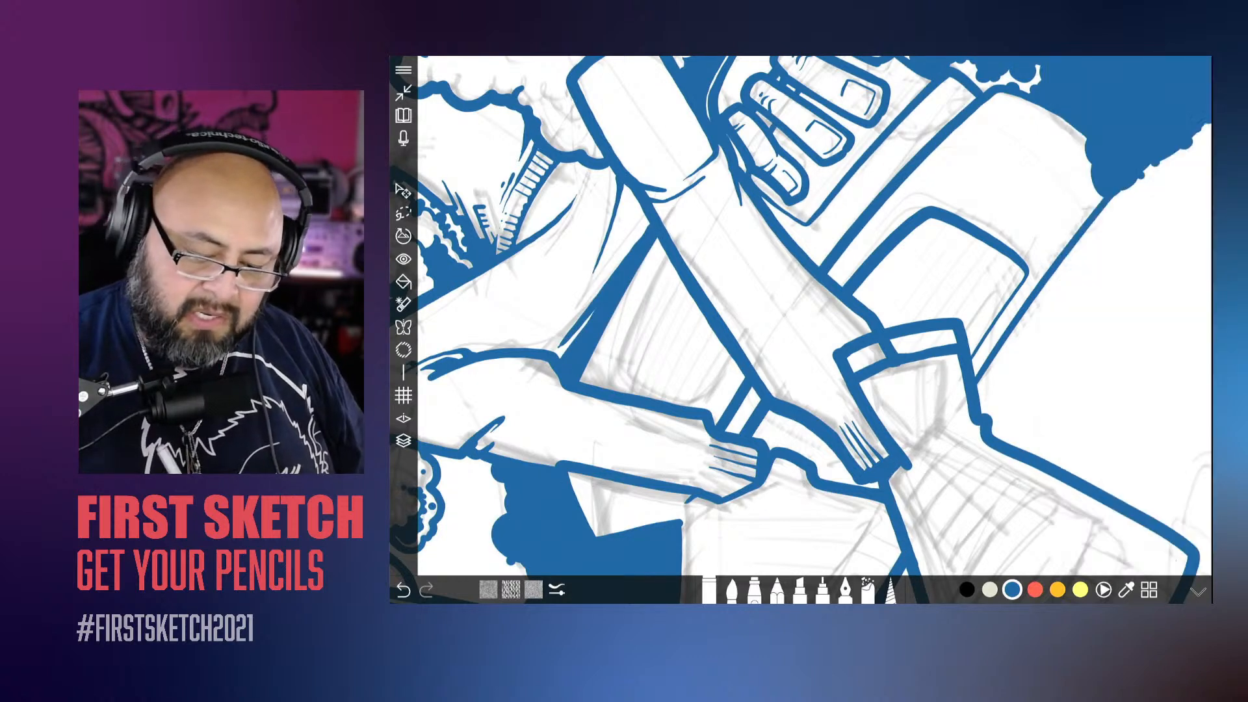
pyautogui.moveTo(922, 357)
pyautogui.mouseDown()
pyautogui.moveTo(954, 349)
pyautogui.moveTo(973, 424)
pyautogui.mouseUp()
pyautogui.moveTo(915, 354); pyautogui.dragTo(857, 381)
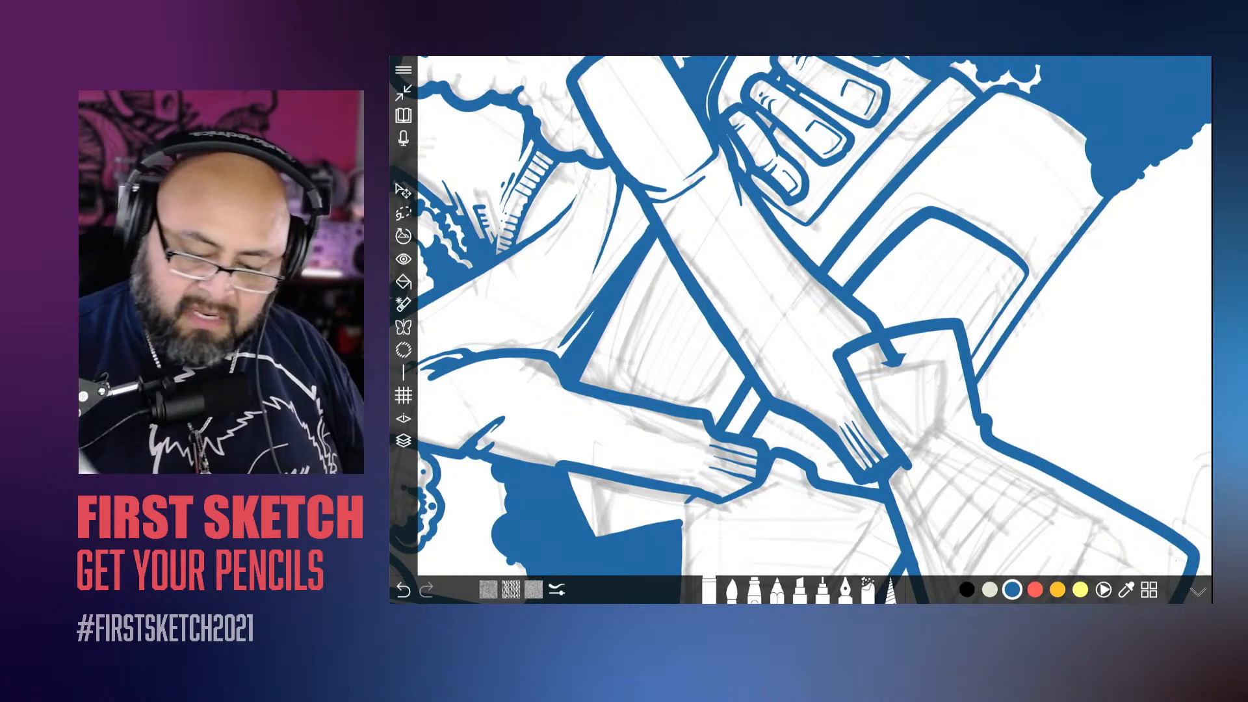
# Step: Make Layer 3 active and erase the stray end of the leg line inside the top of the front shoe
pyautogui.click(404, 440)
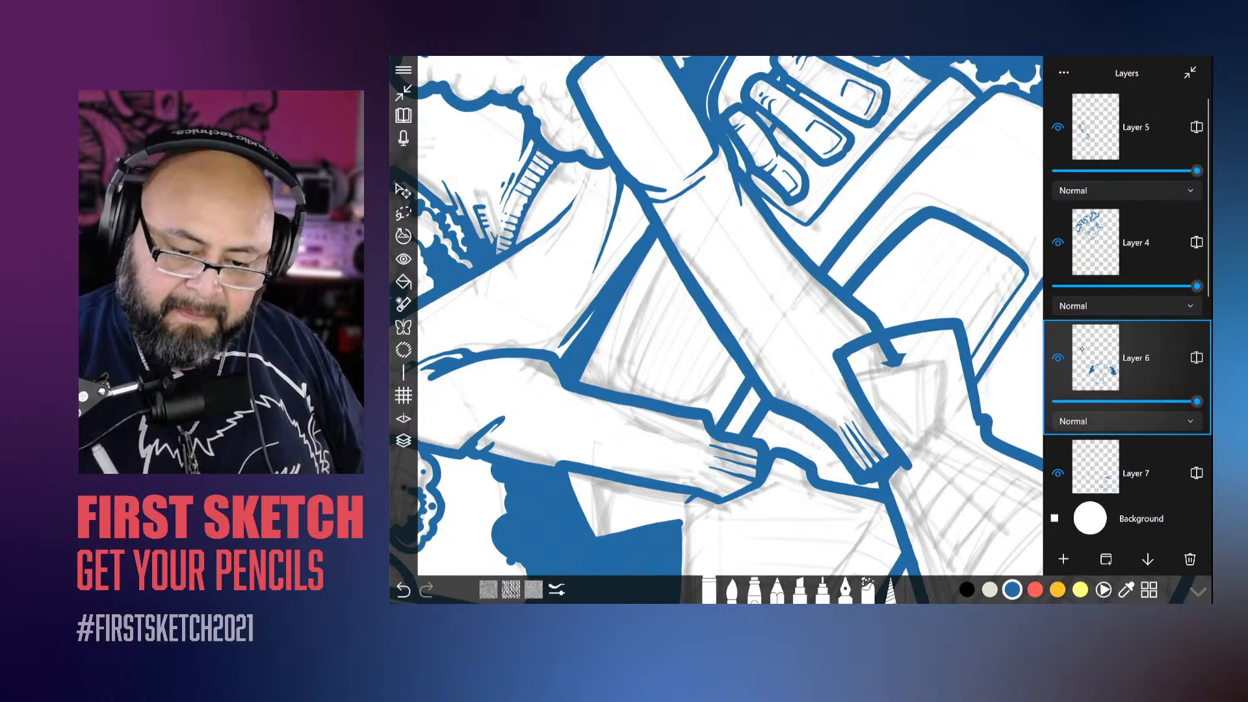
pyautogui.scroll(-3, 1093, 357)
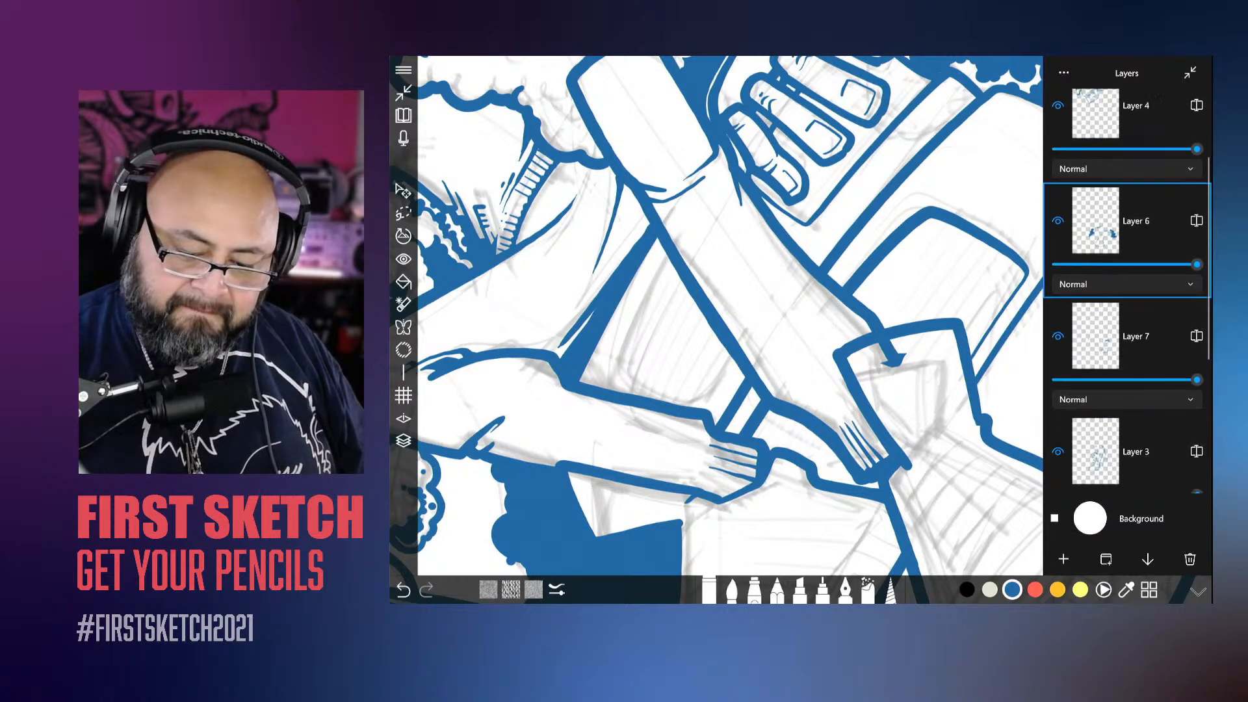
pyautogui.click(1058, 358)
pyautogui.click(1058, 358)
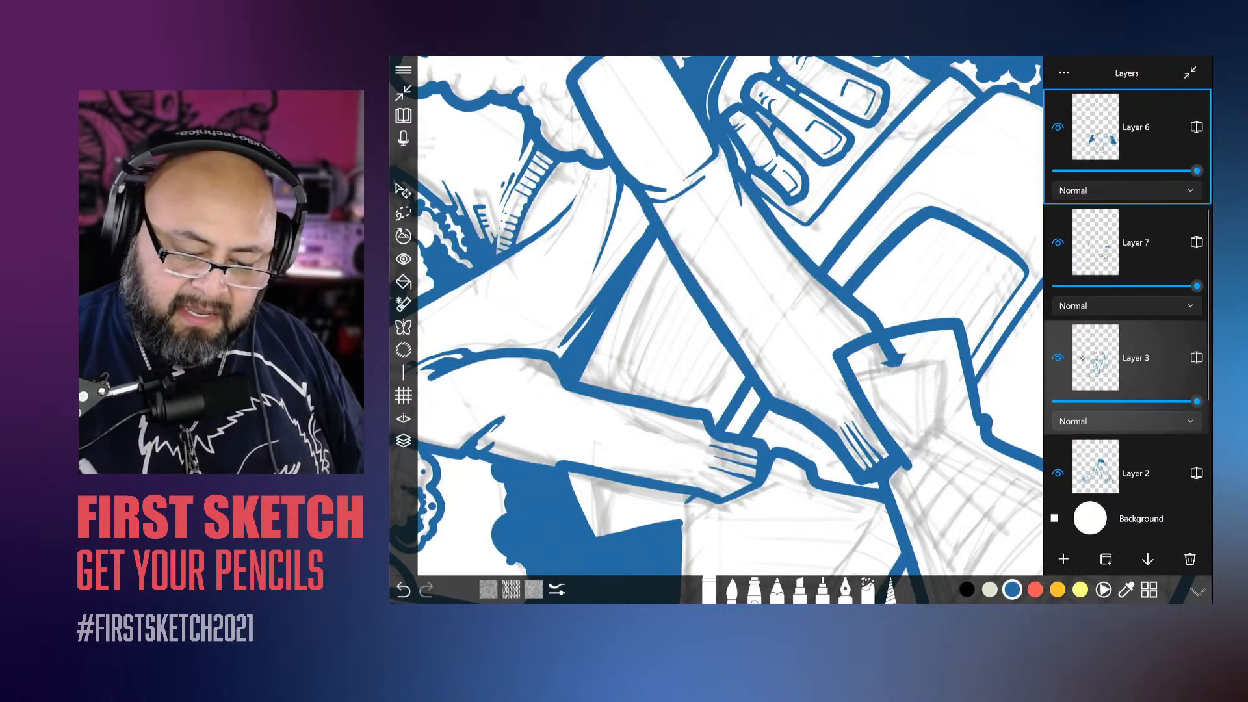
pyautogui.click(1137, 358)
pyautogui.click(901, 359)
pyautogui.moveTo(900, 359); pyautogui.dragTo(885, 345)
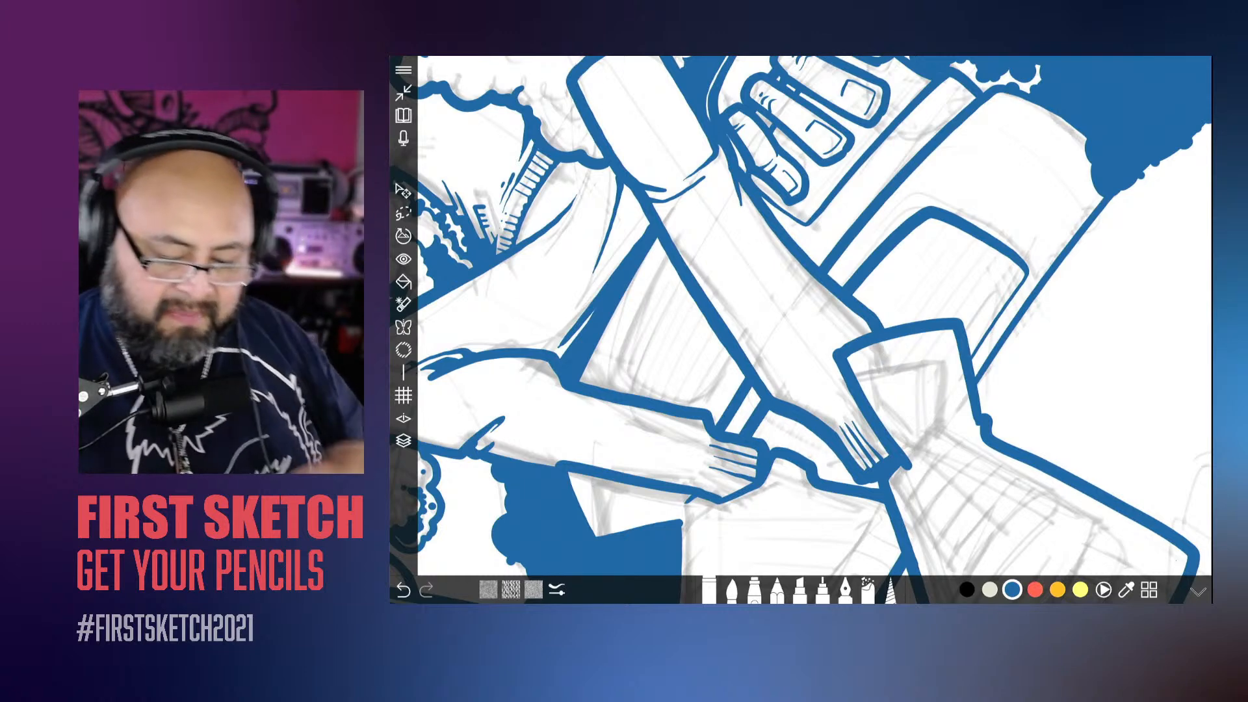
# Step: Switch to the brush and identify the layer holding the shoe lines by toggling the visibility of Layers 6, 7 and 3
pyautogui.scroll(-5, 816, 330)
pyautogui.click(732, 590)
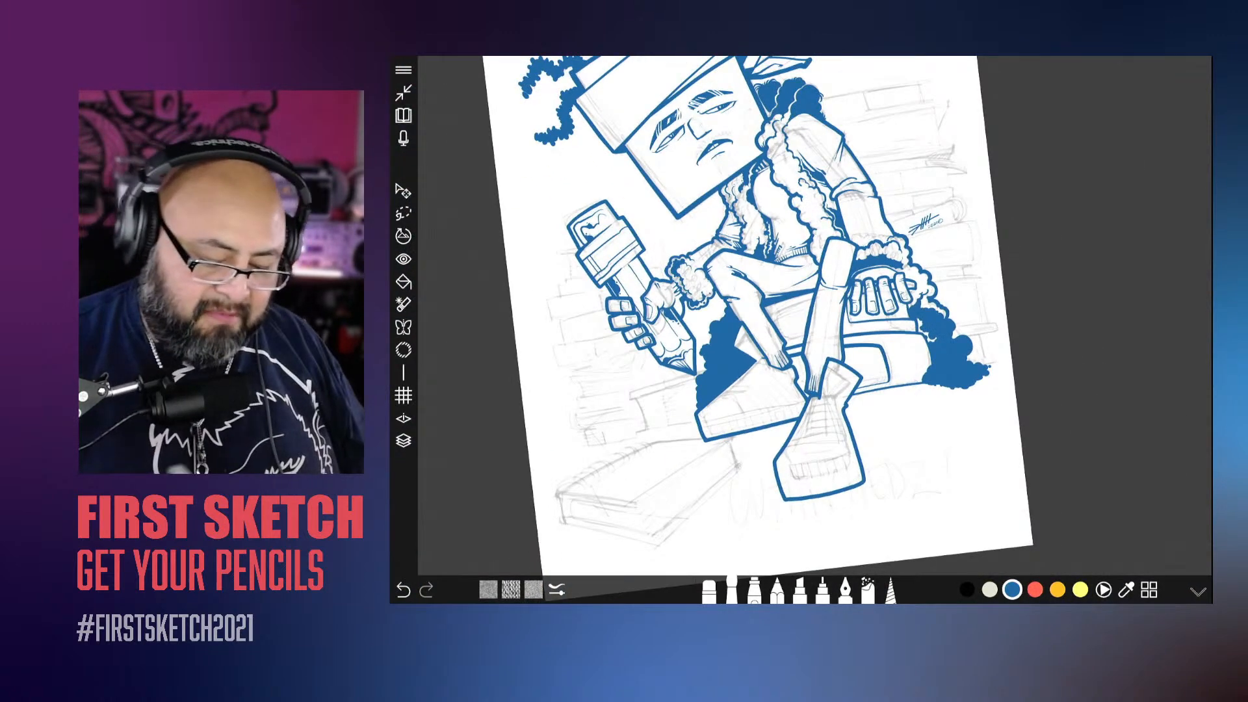
pyautogui.scroll(3, 717, 375)
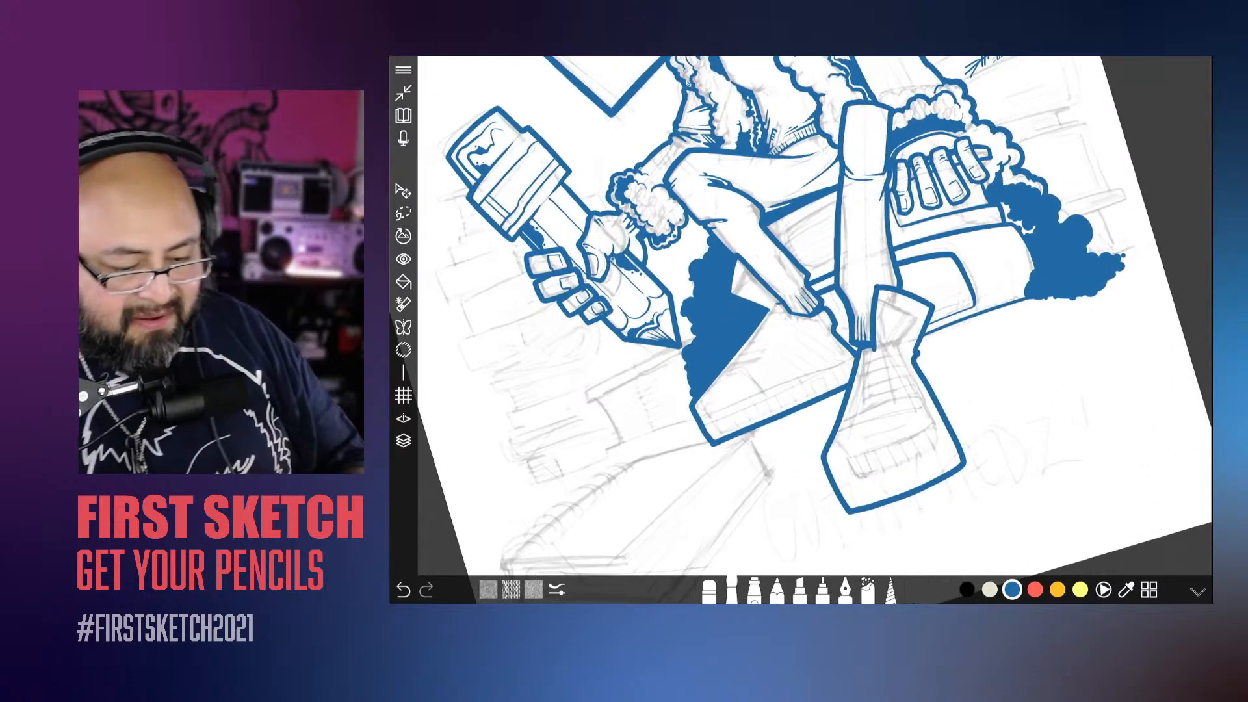
pyautogui.scroll(8, 758, 306)
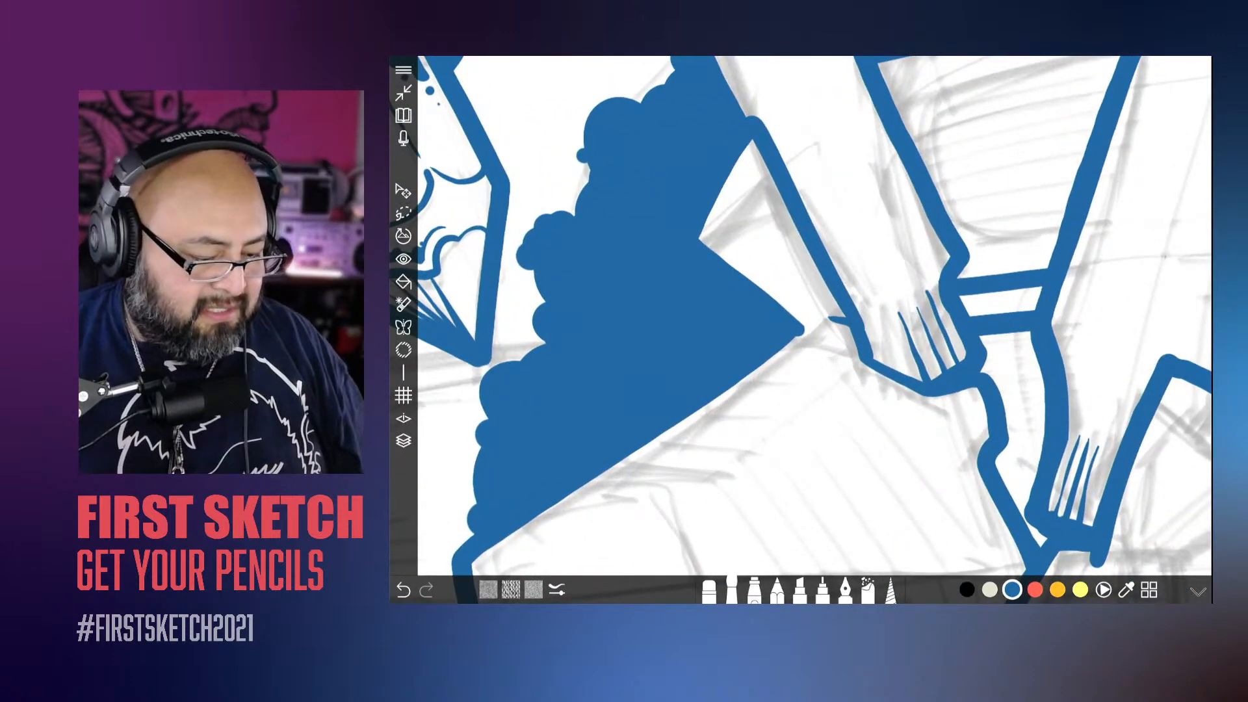
pyautogui.click(404, 440)
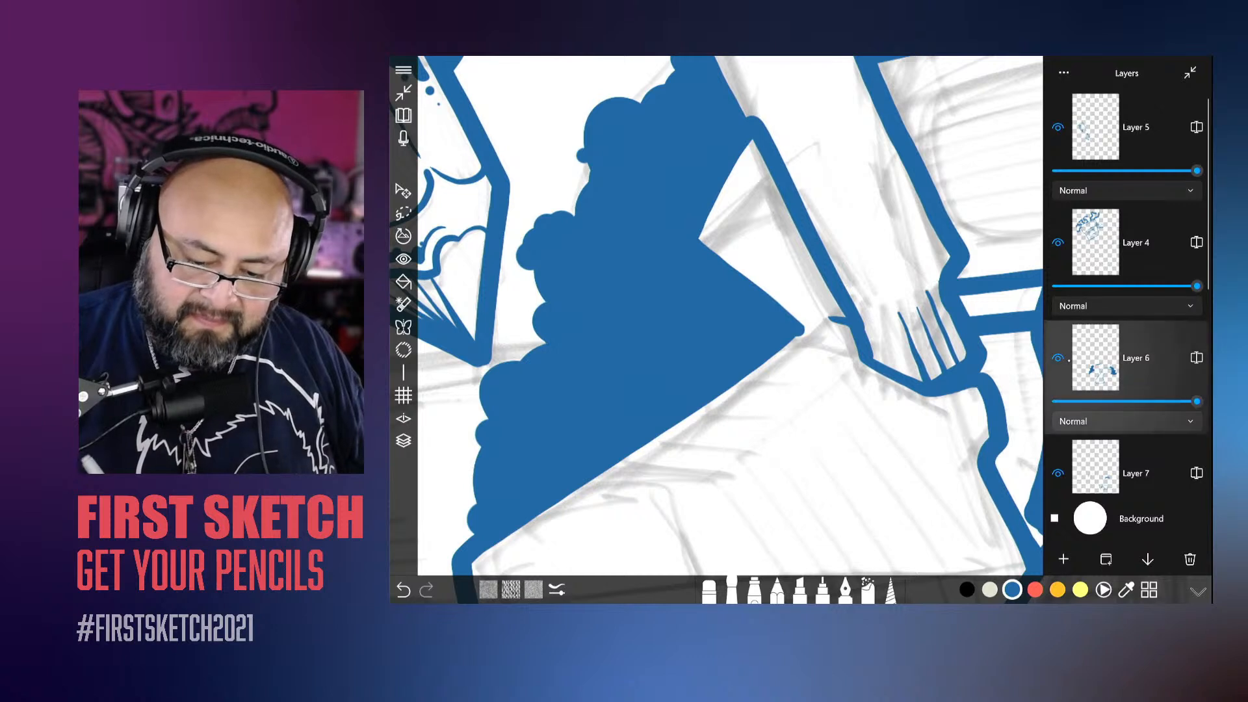
pyautogui.click(1059, 358)
pyautogui.click(1058, 359)
pyautogui.scroll(-1, 1094, 334)
pyautogui.scroll(-2, 1094, 334)
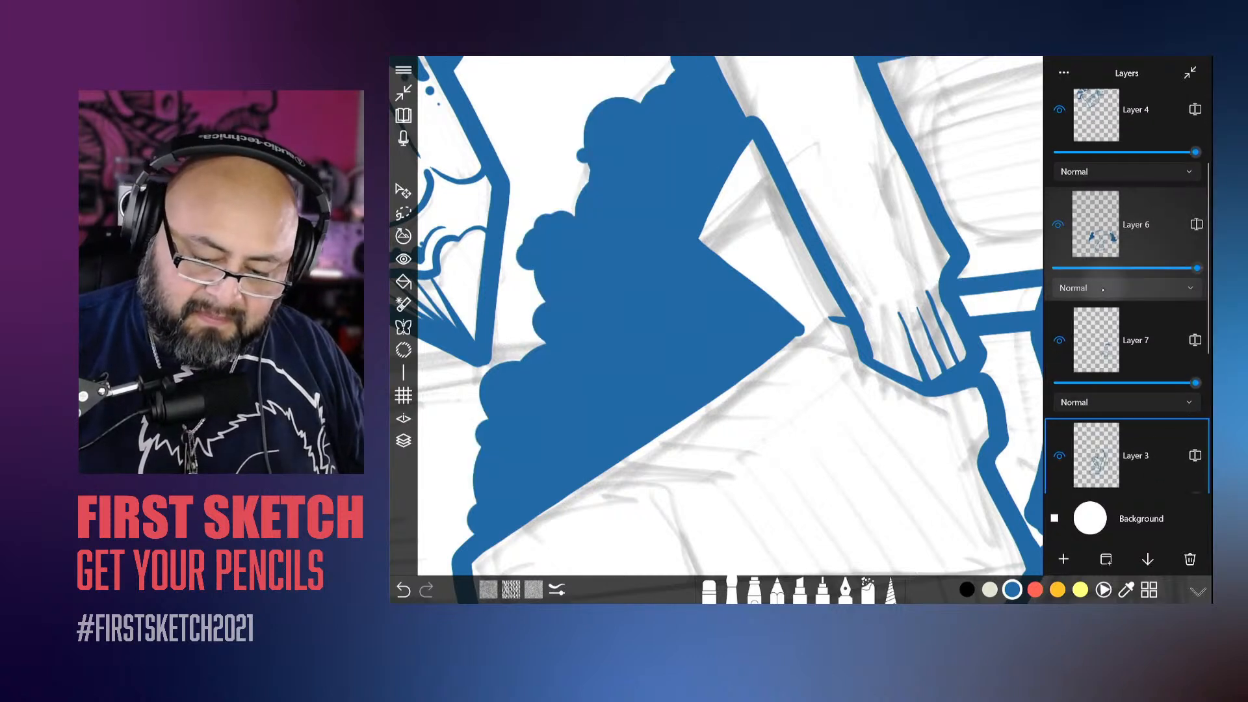
pyautogui.click(1058, 341)
pyautogui.click(1059, 340)
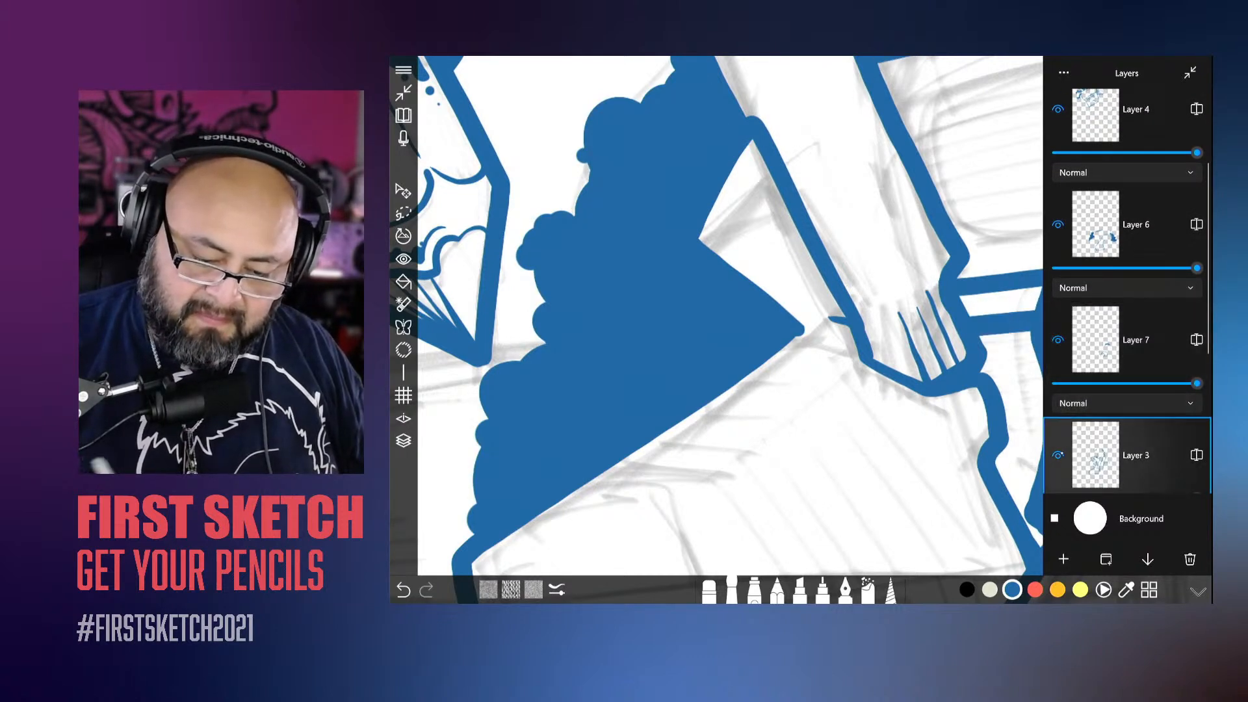
pyautogui.click(1059, 455)
pyautogui.click(1059, 455)
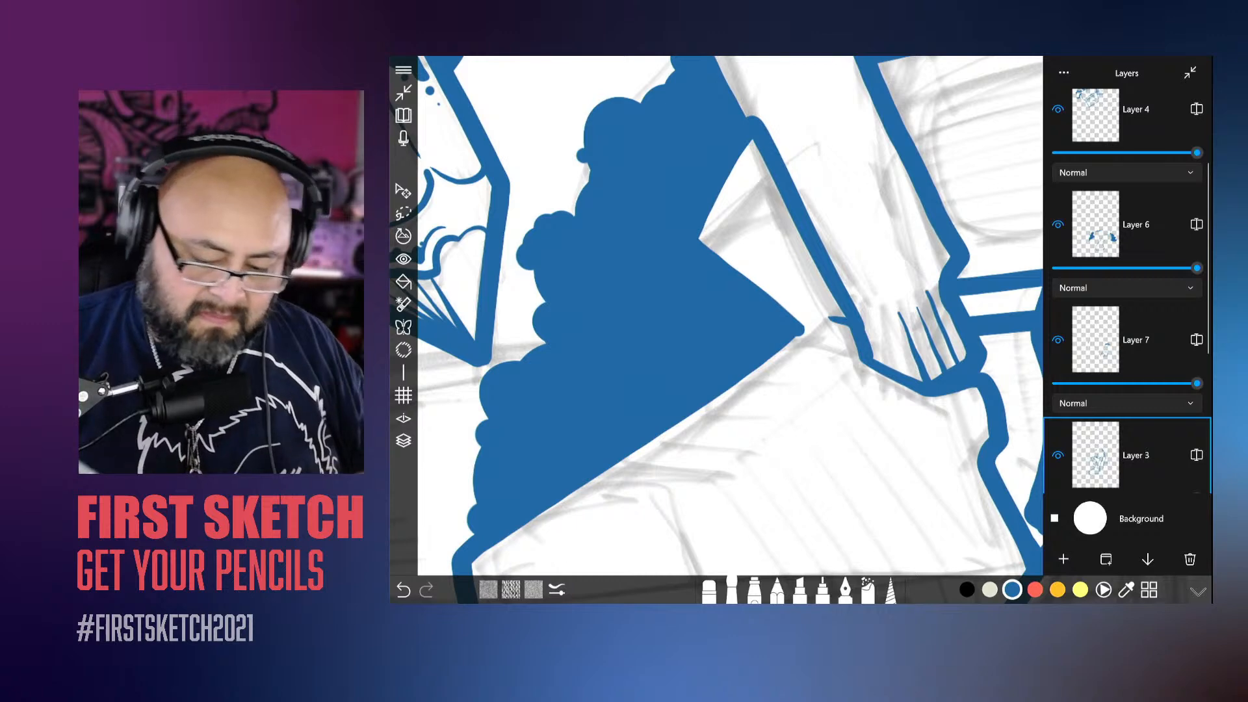
pyautogui.moveTo(596, 360); pyautogui.dragTo(607, 365)
# Step: Ink the back shoe's curved heel edge below the trouser cuff and the long line separating its sole from the upper
pyautogui.scroll(-5, 647, 313)
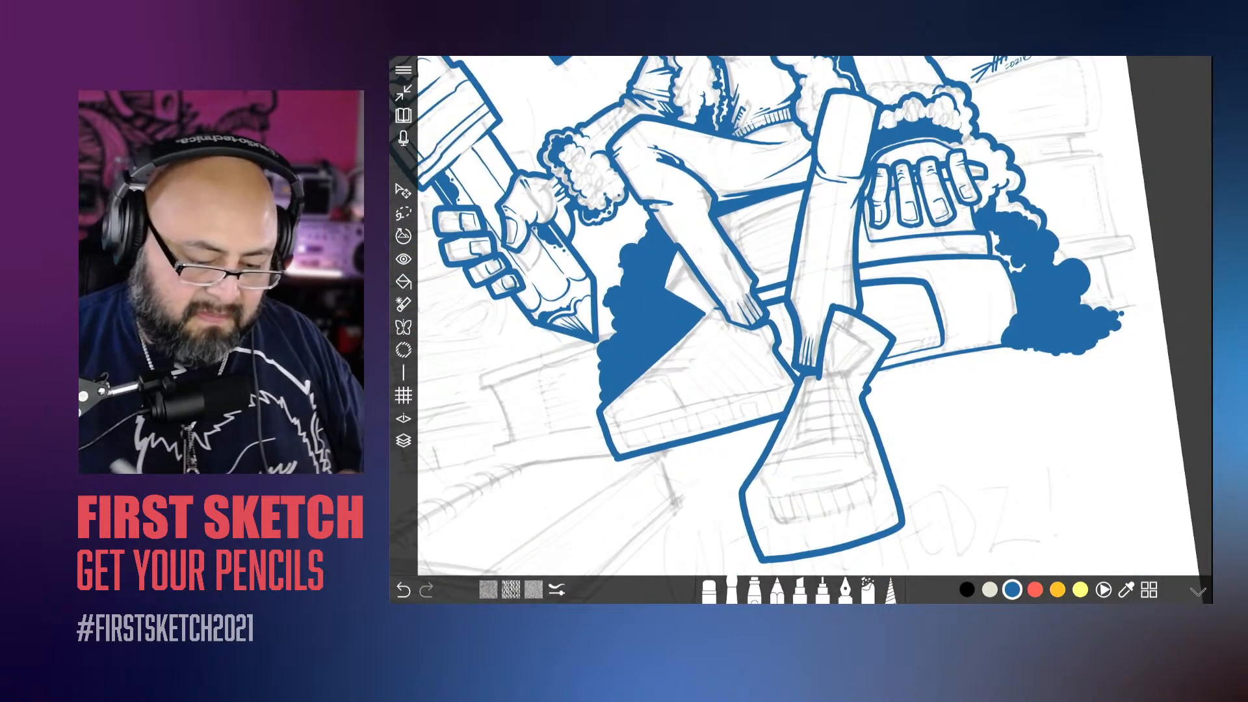
pyautogui.scroll(5, 621, 346)
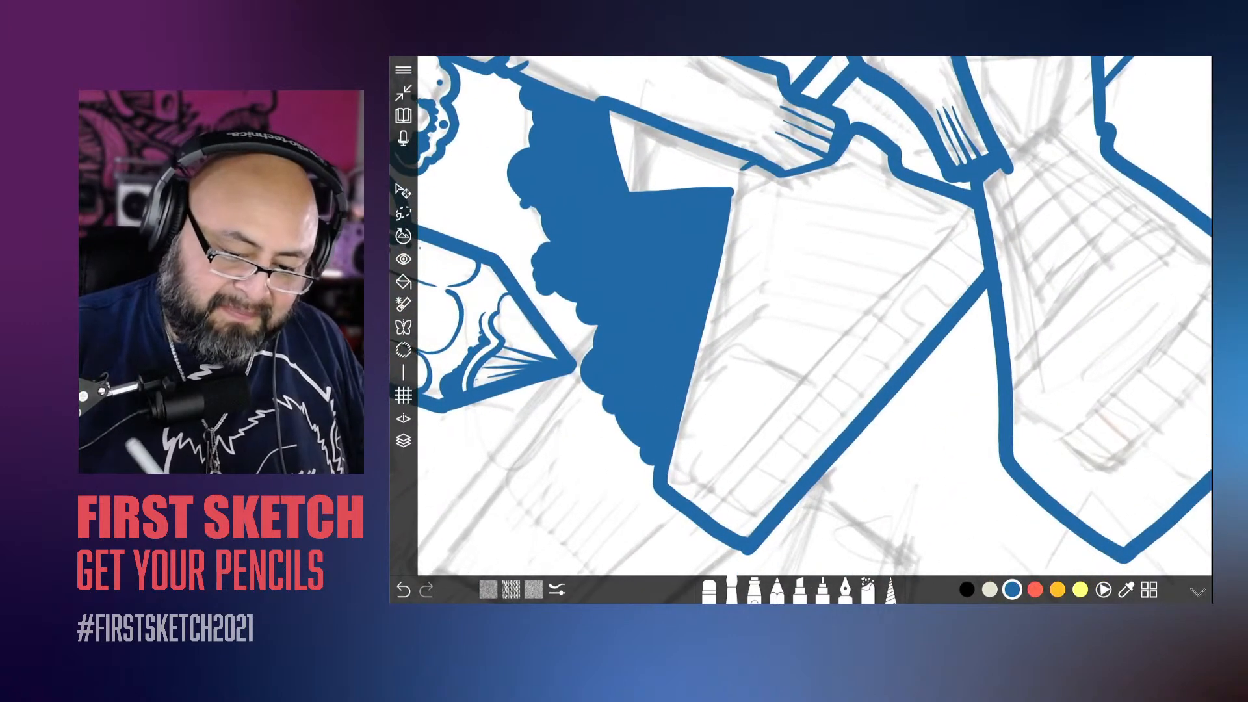
pyautogui.moveTo(890, 164)
pyautogui.mouseDown()
pyautogui.moveTo(940, 237)
pyautogui.moveTo(699, 504)
pyautogui.mouseUp()
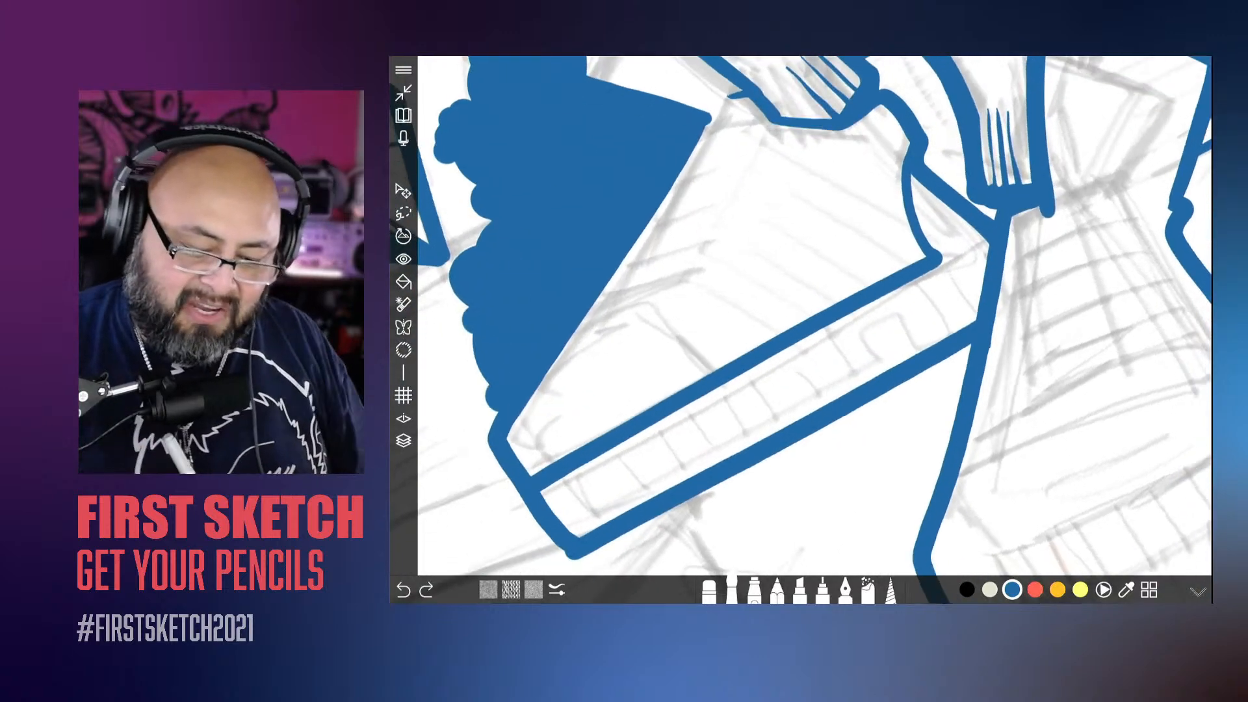
# Step: Close off the heel end of the back shoe's sole and fill the gap between it and the front shoe with solid blue
pyautogui.moveTo(913, 281)
pyautogui.mouseDown()
pyautogui.moveTo(950, 336)
pyautogui.moveTo(969, 319)
pyautogui.mouseUp()
pyautogui.moveTo(944, 263); pyautogui.dragTo(972, 312)
pyautogui.moveTo(988, 248)
pyautogui.mouseDown()
pyautogui.moveTo(976, 291)
pyautogui.moveTo(946, 216)
pyautogui.moveTo(913, 187)
pyautogui.moveTo(950, 266)
pyautogui.mouseUp()
pyautogui.moveTo(913, 177); pyautogui.dragTo(971, 285)
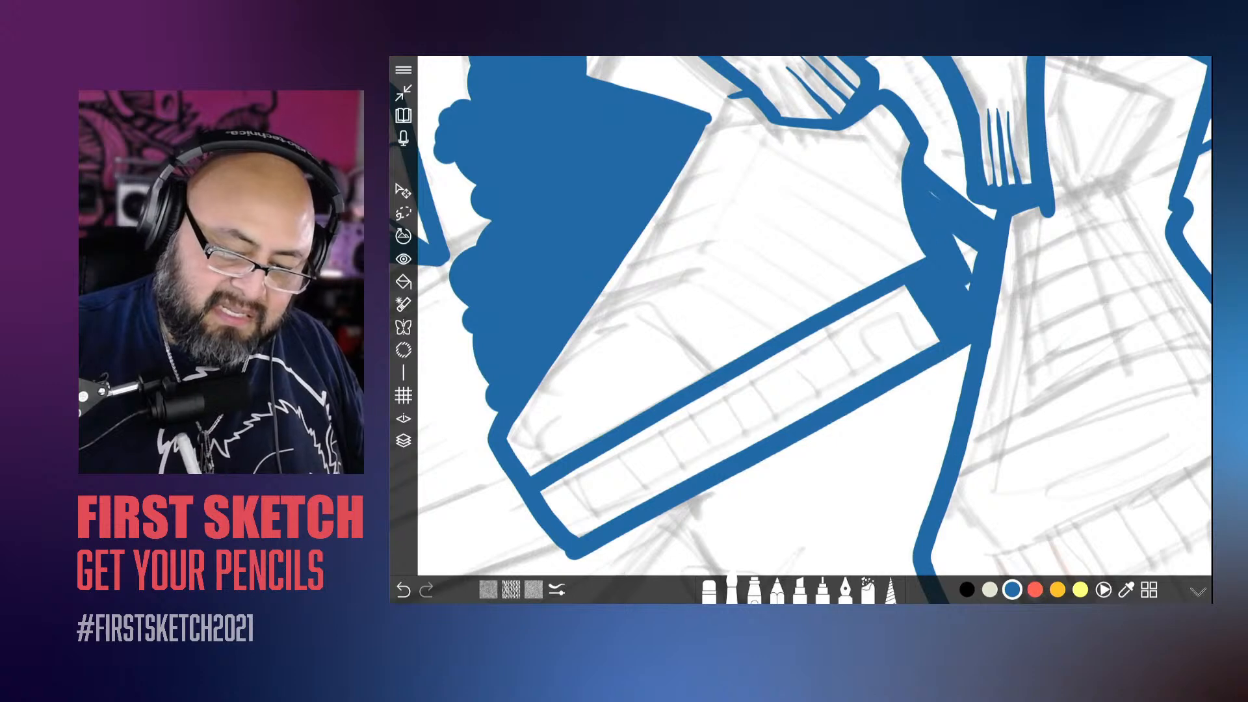
pyautogui.moveTo(936, 208); pyautogui.dragTo(971, 273)
pyautogui.moveTo(961, 239); pyautogui.dragTo(978, 272)
pyautogui.scroll(-5, 812, 325)
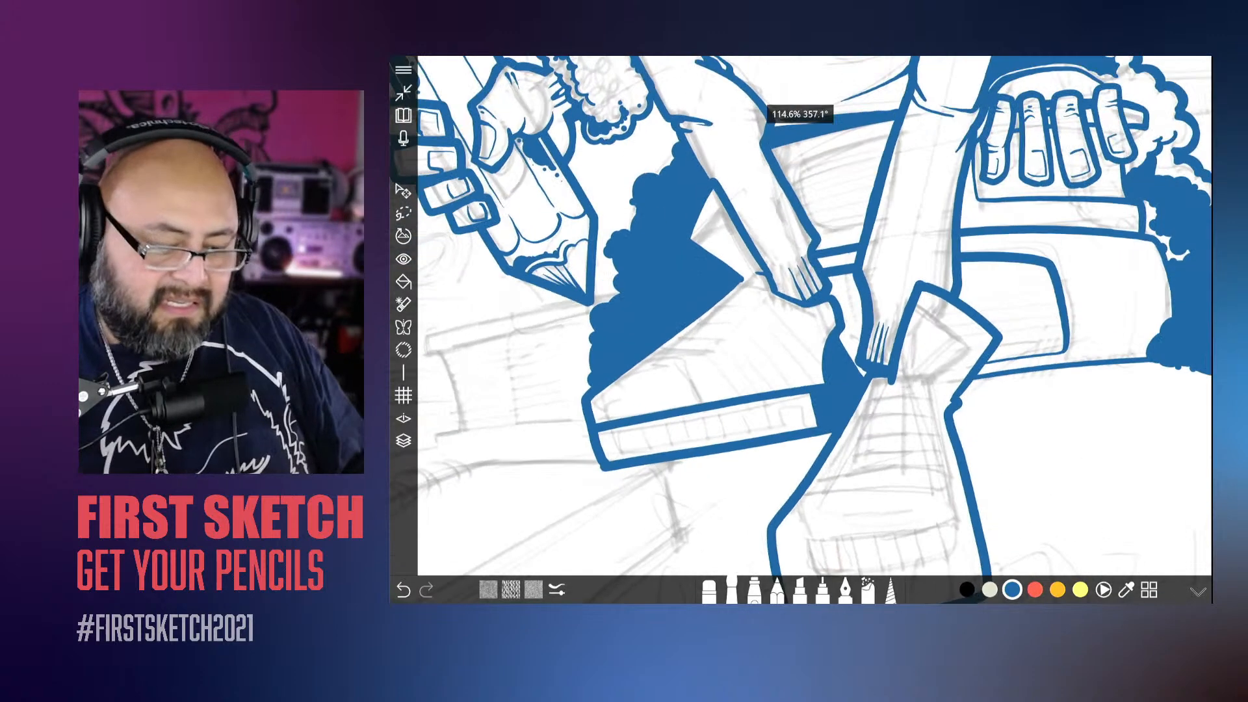
# Step: Reduce the brush size to about 16.5 and ink a small rounded label inside the back shoe's white tongue
pyautogui.scroll(2, 813, 325)
pyautogui.click(732, 590)
pyautogui.moveTo(756, 464); pyautogui.dragTo(748, 464)
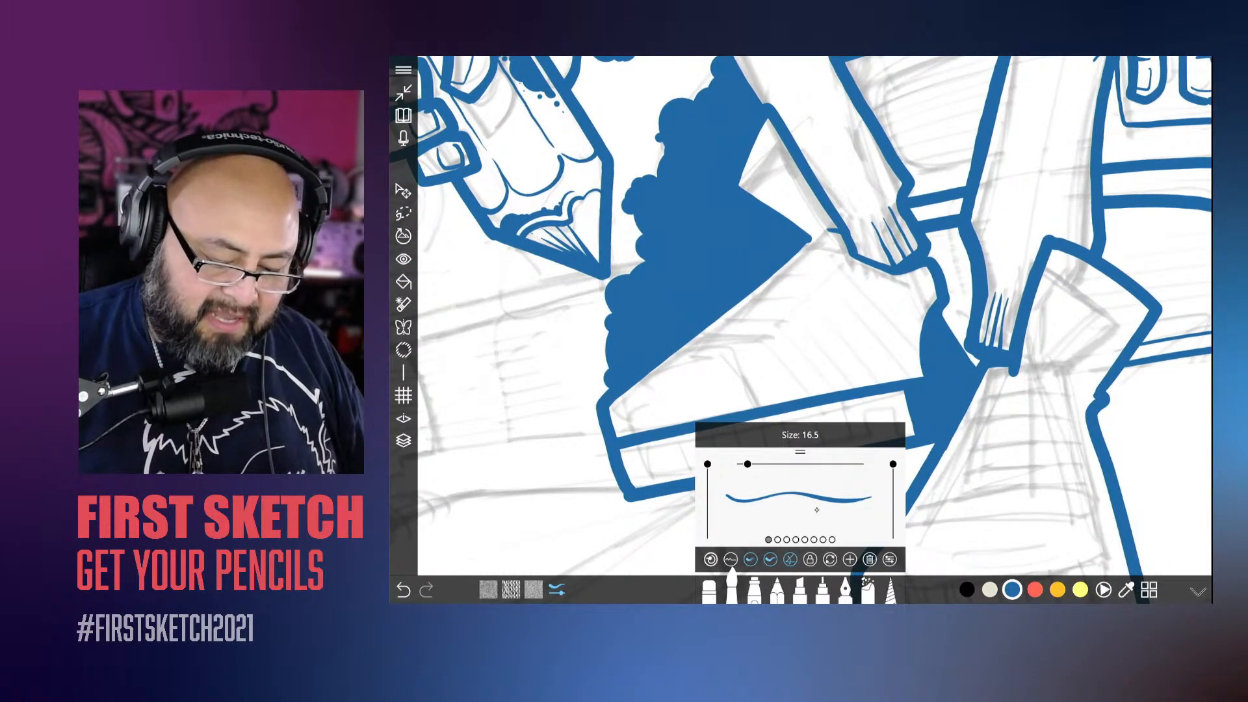
pyautogui.moveTo(817, 510); pyautogui.dragTo(819, 510)
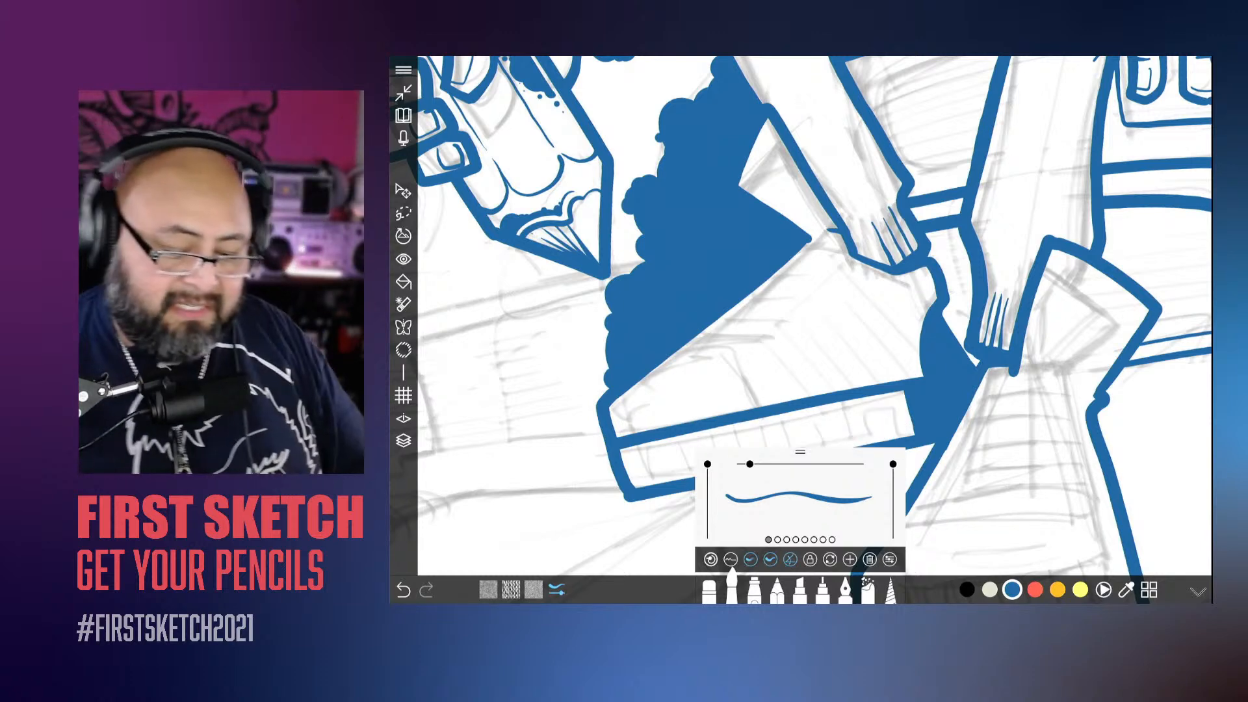
pyautogui.scroll(5, 816, 315)
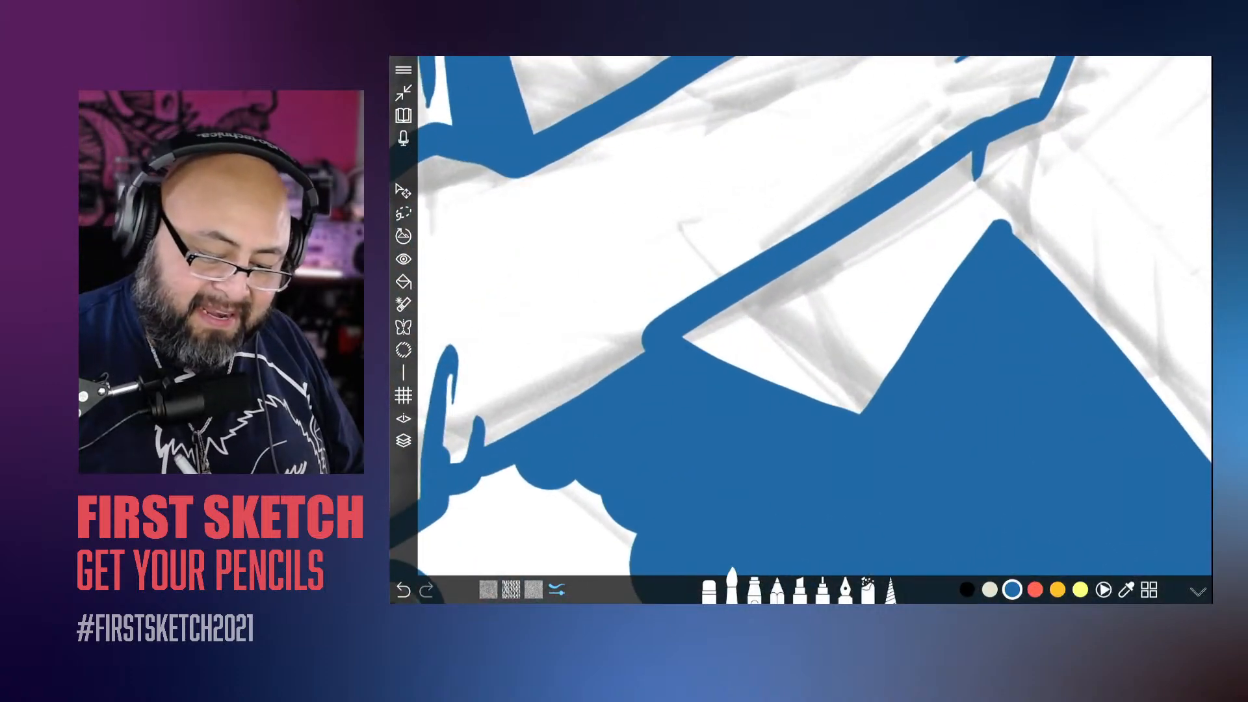
pyautogui.moveTo(831, 401)
pyautogui.mouseDown()
pyautogui.moveTo(899, 306)
pyautogui.moveTo(875, 252)
pyautogui.moveTo(716, 364)
pyautogui.mouseUp()
# Step: Ink a matching tapered label with the thinner brush inside the tongue of the front shoe
pyautogui.scroll(-5, 815, 315)
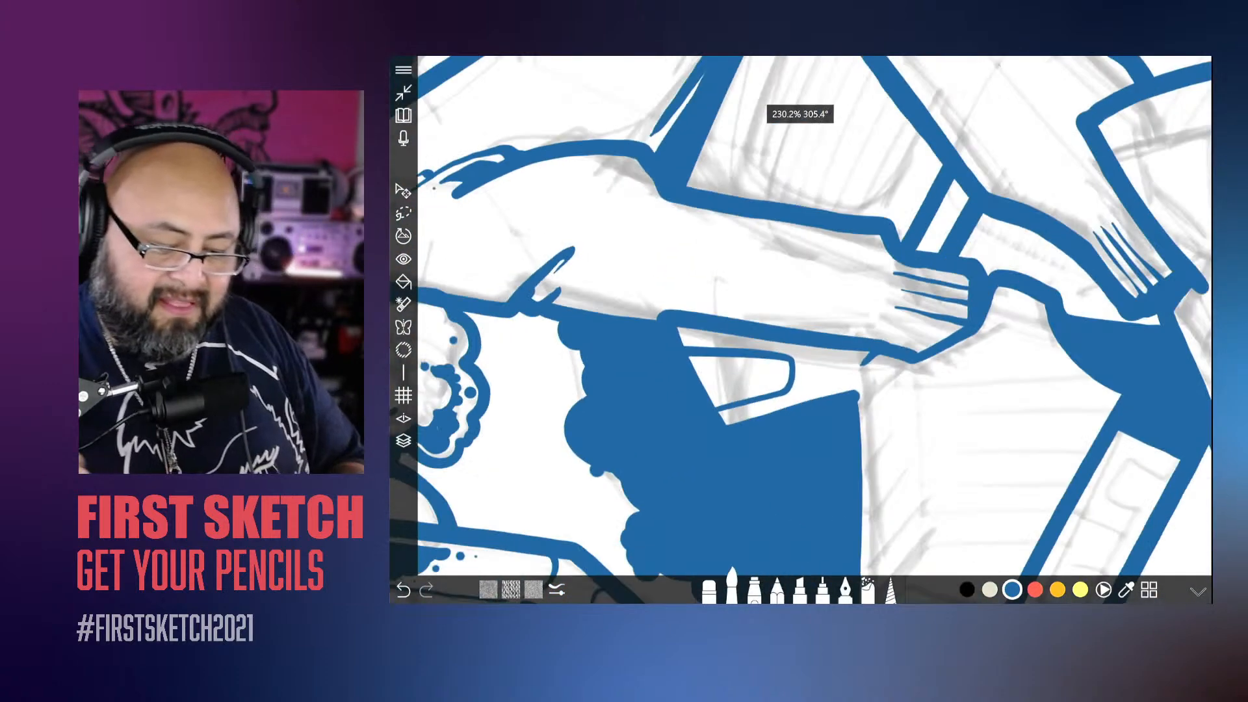
pyautogui.scroll(2, 815, 315)
pyautogui.scroll(-5, 816, 315)
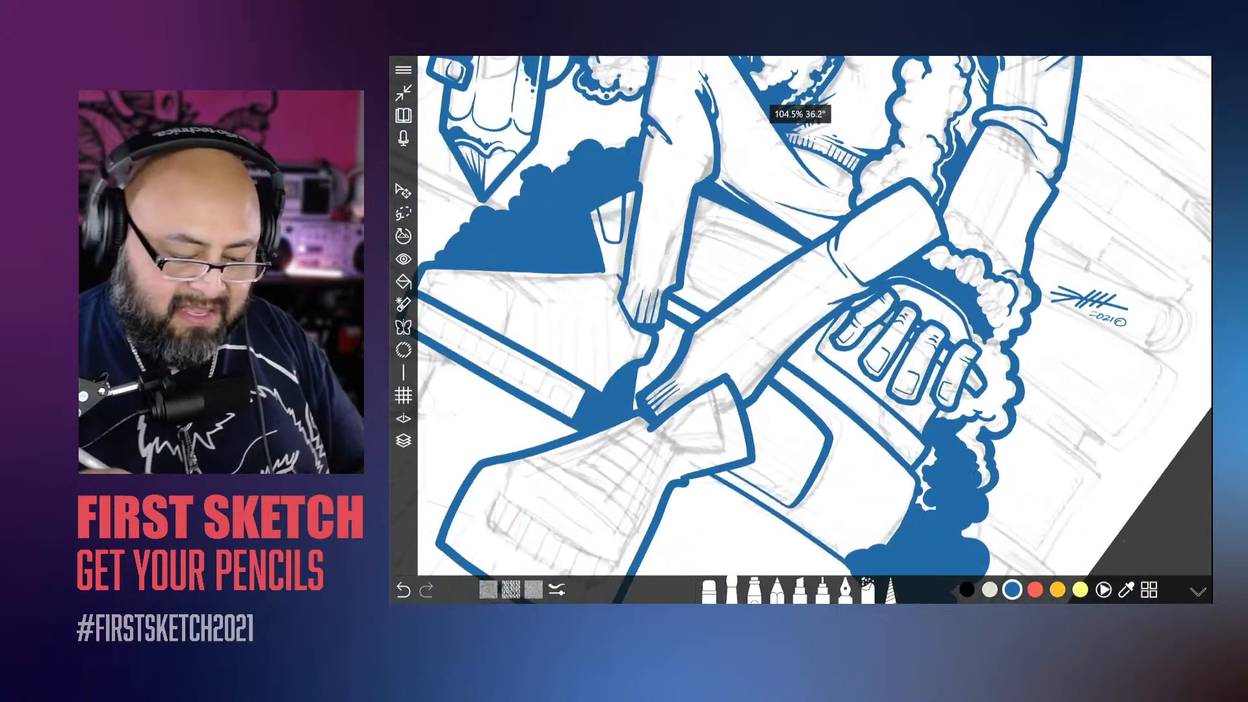
pyautogui.scroll(5, 815, 315)
pyautogui.moveTo(971, 309)
pyautogui.mouseDown()
pyautogui.moveTo(891, 377)
pyautogui.moveTo(850, 375)
pyautogui.moveTo(824, 340)
pyautogui.moveTo(891, 220)
pyautogui.mouseUp()
pyautogui.scroll(-5, 815, 315)
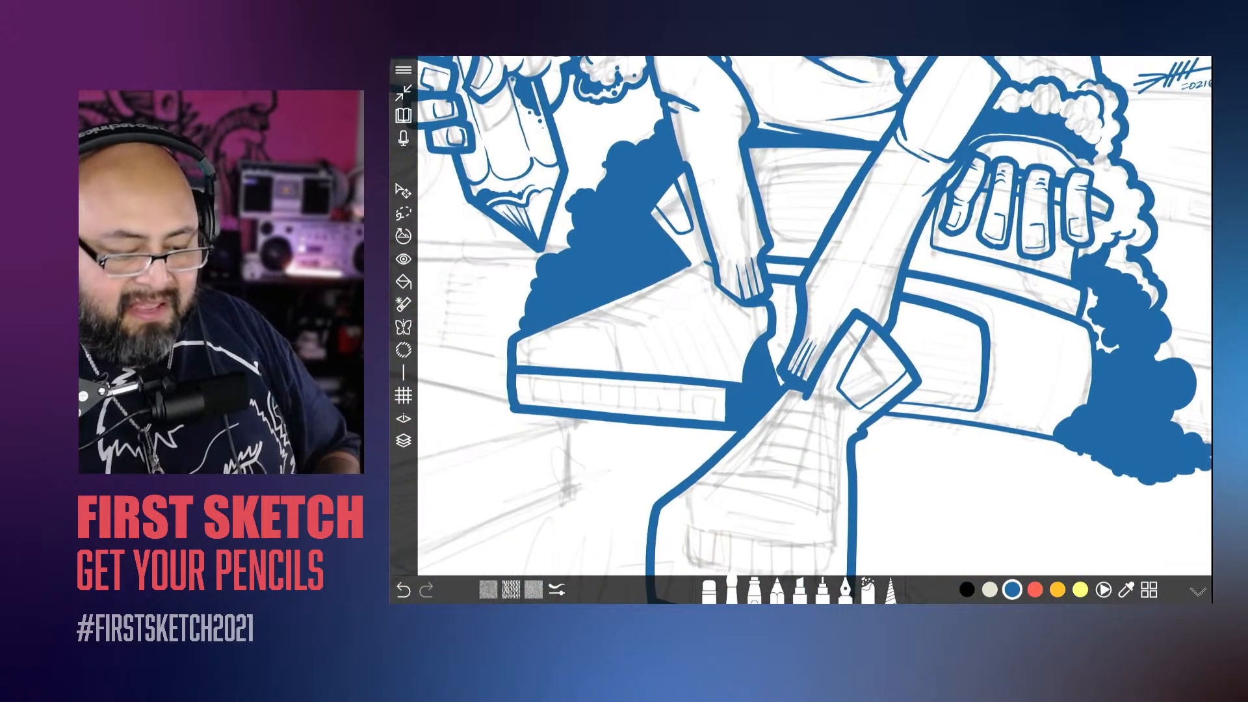
pyautogui.scroll(-3, 815, 315)
pyautogui.scroll(3, 816, 315)
pyautogui.scroll(3, 816, 315)
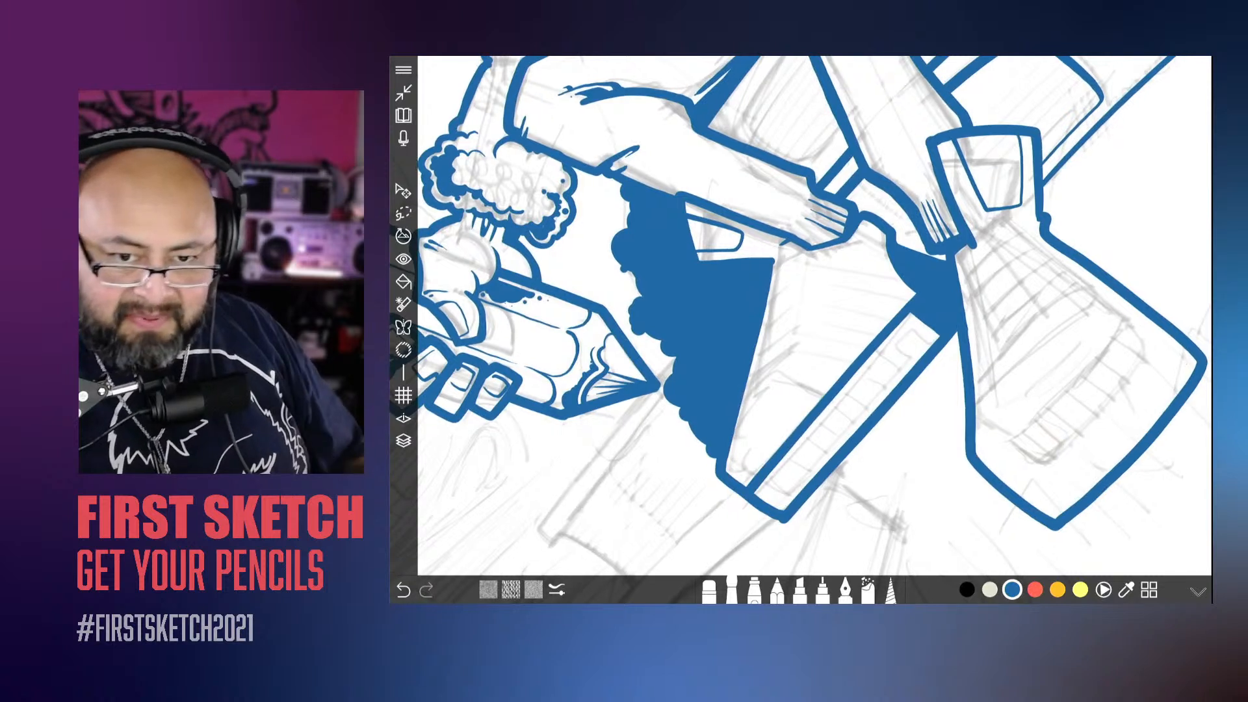
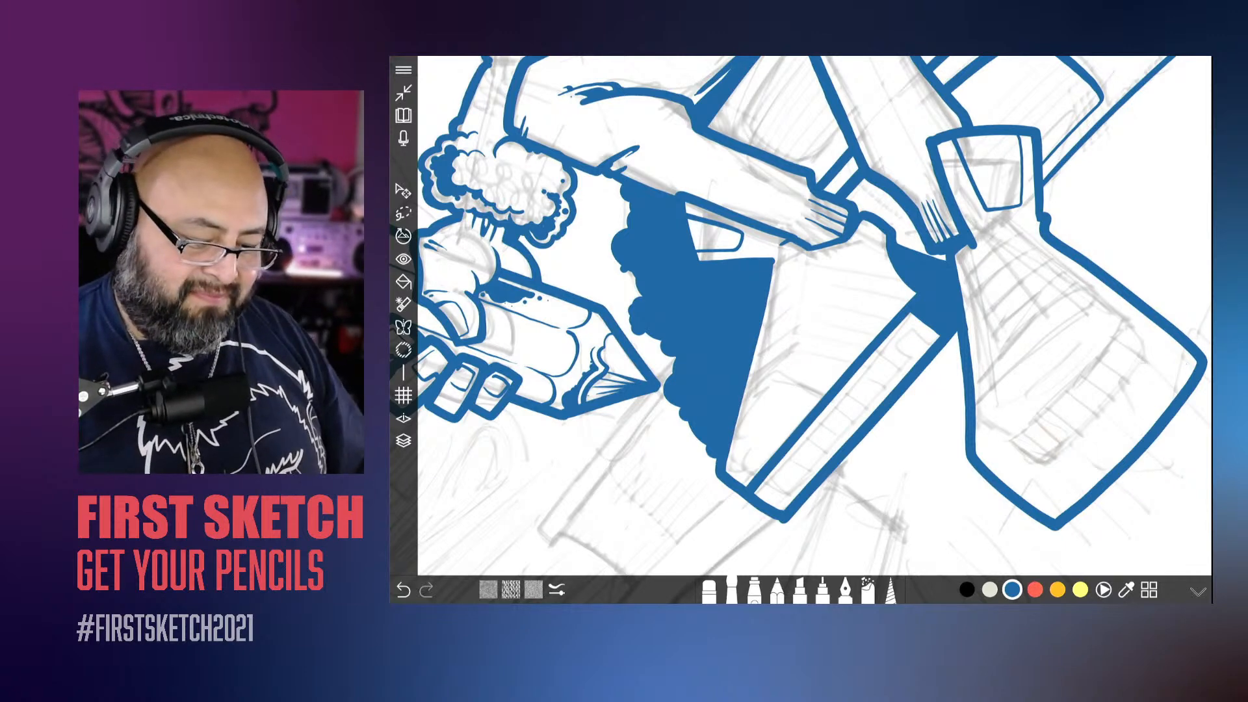
pyautogui.scroll(4, 814, 316)
pyautogui.scroll(-4, 814, 316)
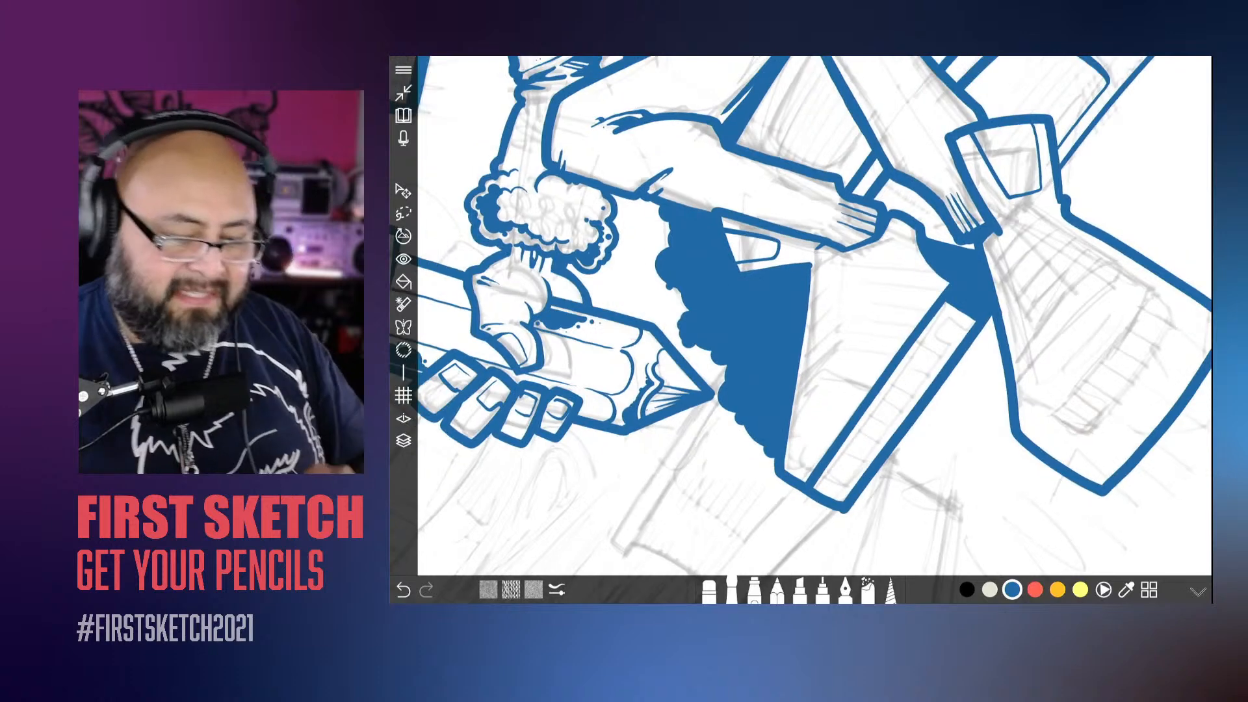
pyautogui.scroll(1, 814, 316)
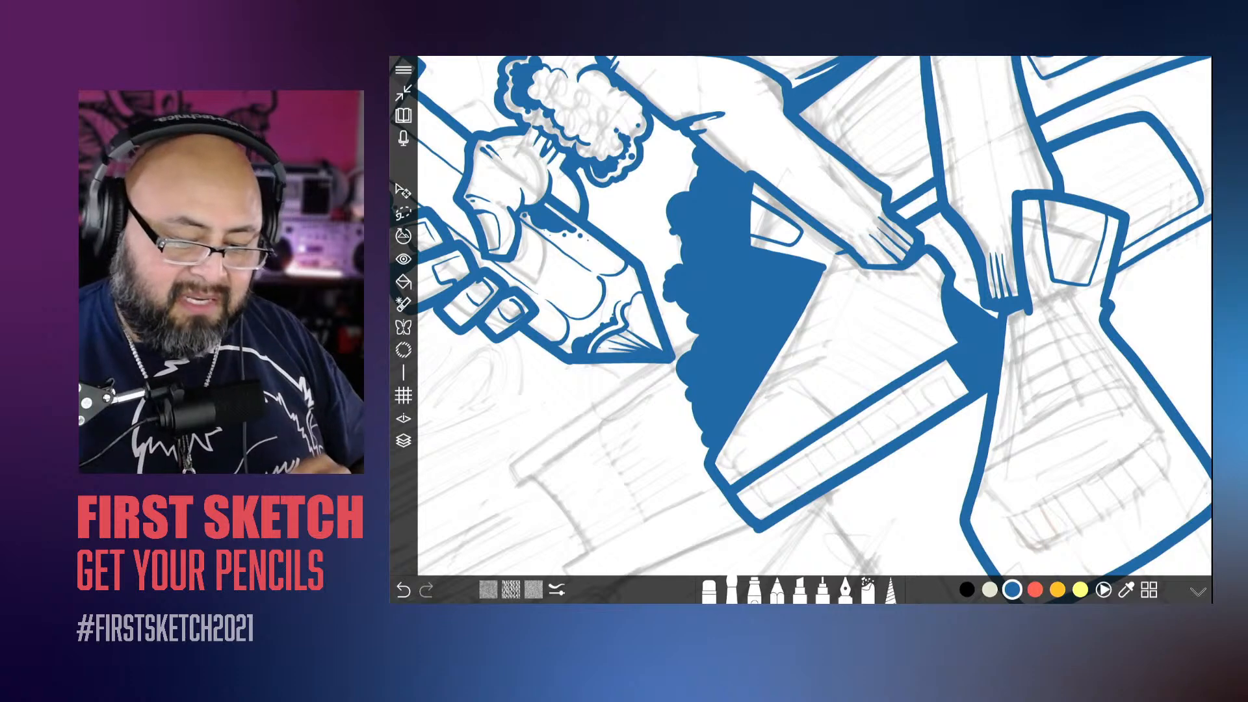
pyautogui.scroll(3, 780, 293)
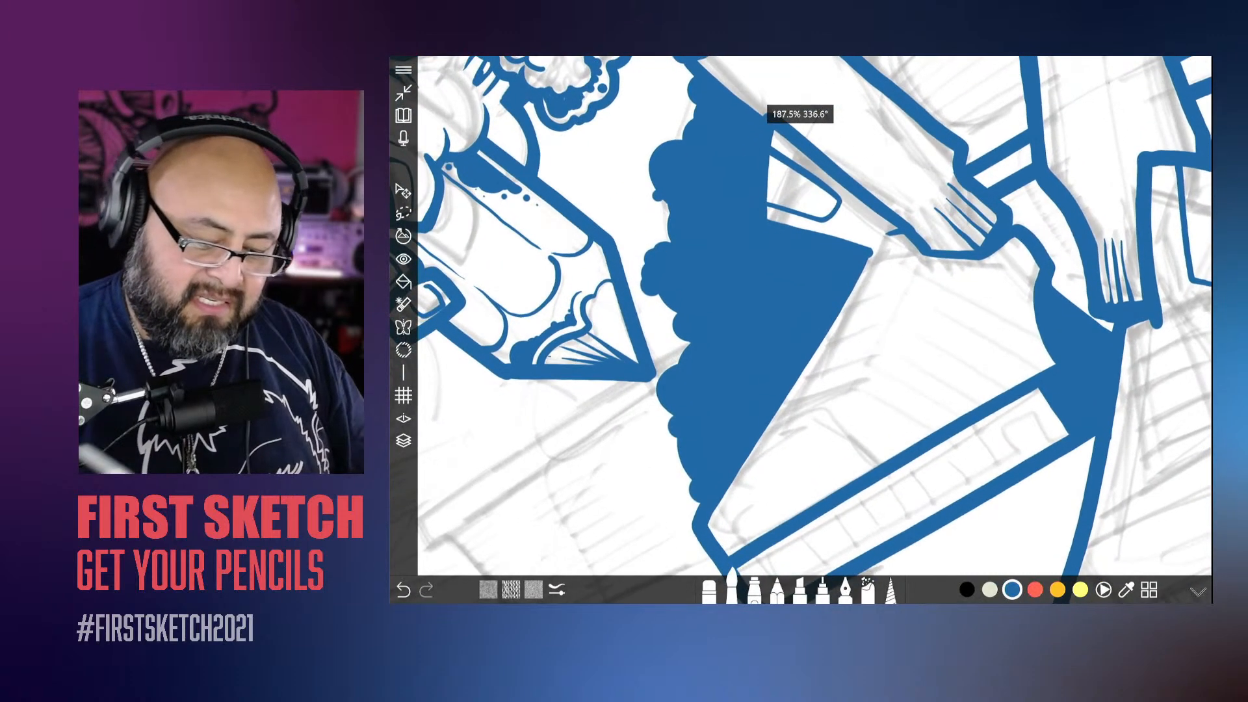
pyautogui.scroll(-1, 814, 316)
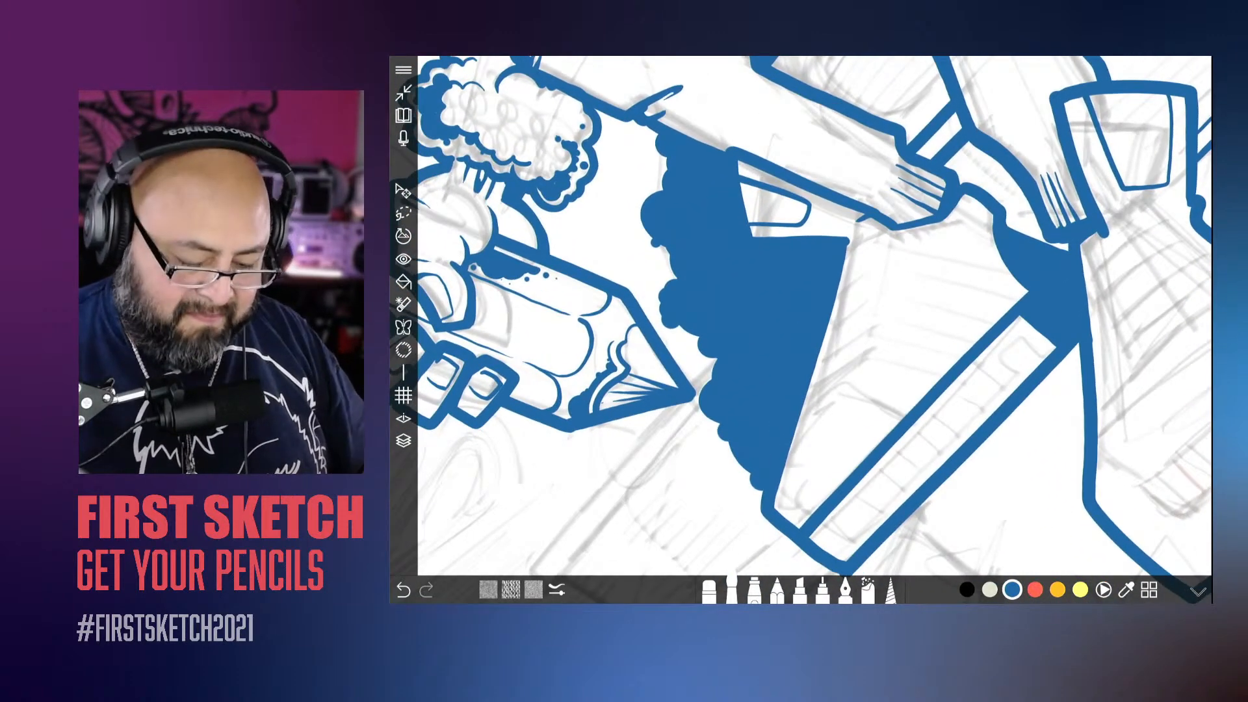
pyautogui.click(404, 441)
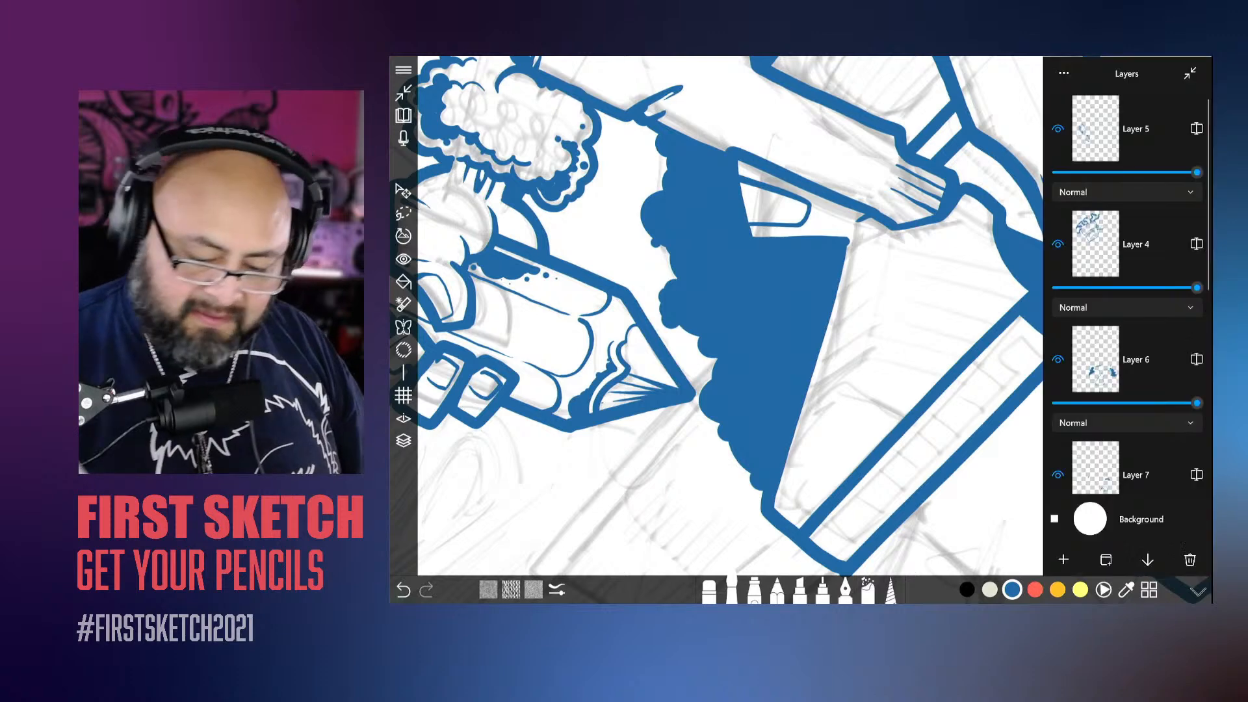
pyautogui.click(403, 440)
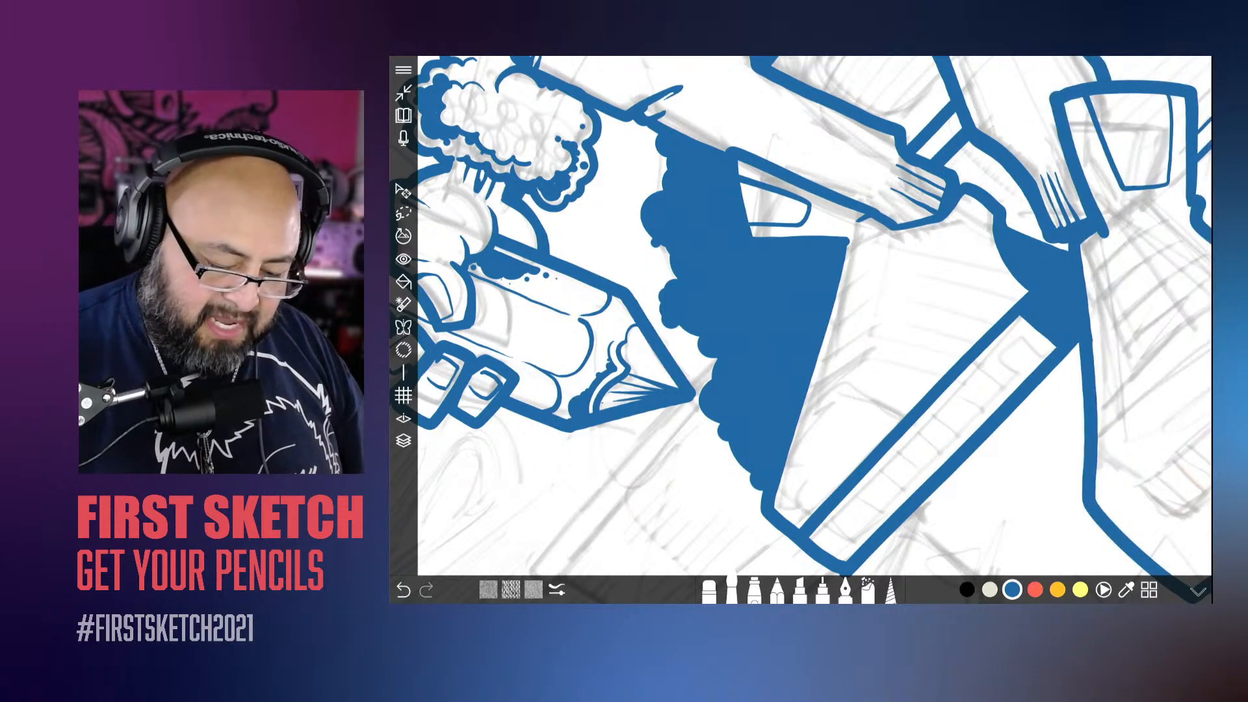
# Step: Enlarge the brush slightly and ink three thick parallel stripes across the side of the back shoe, running down into its sole
pyautogui.scroll(3, 814, 316)
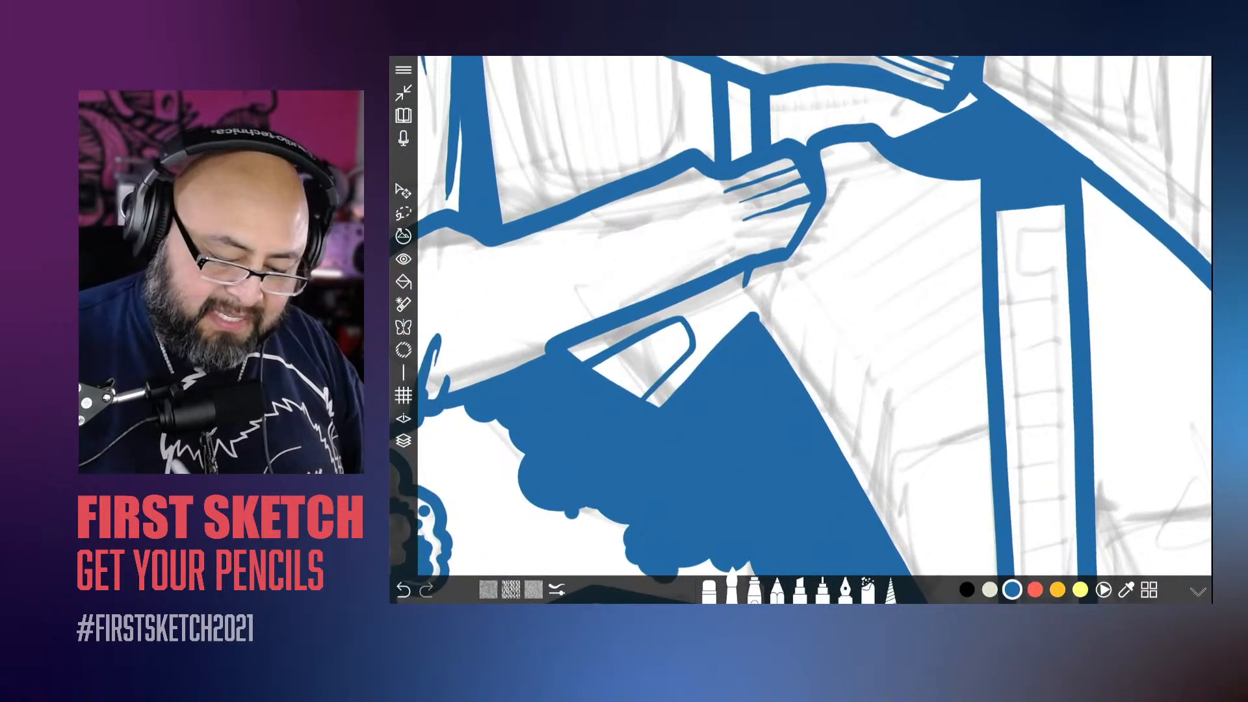
pyautogui.moveTo(885, 411); pyautogui.dragTo(1024, 307)
pyautogui.click(733, 588)
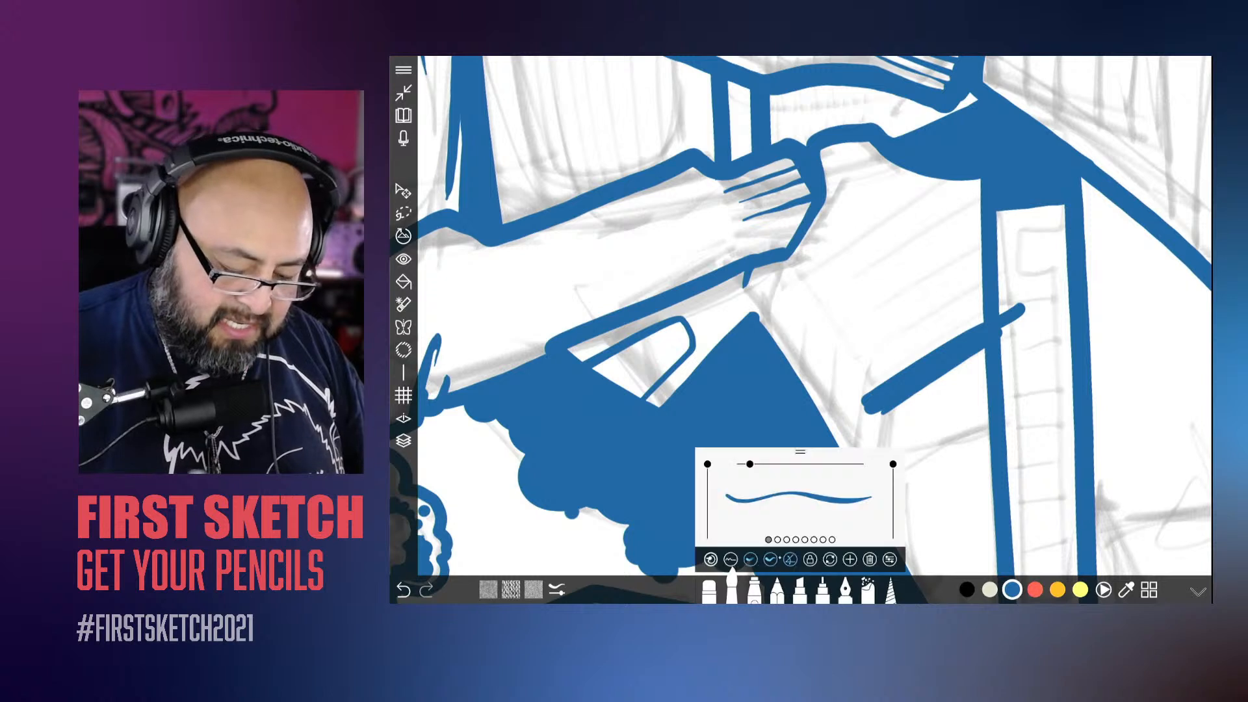
pyautogui.moveTo(755, 465); pyautogui.dragTo(760, 464)
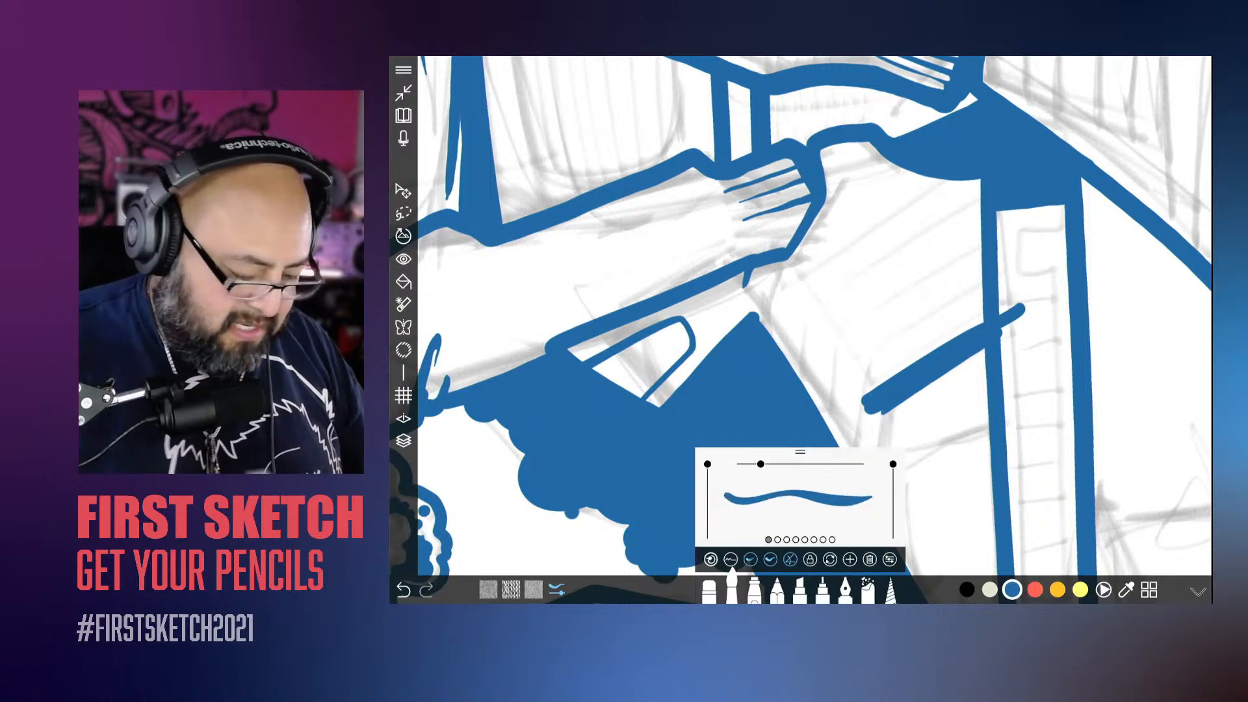
pyautogui.click(404, 591)
pyautogui.moveTo(863, 382); pyautogui.dragTo(1034, 295)
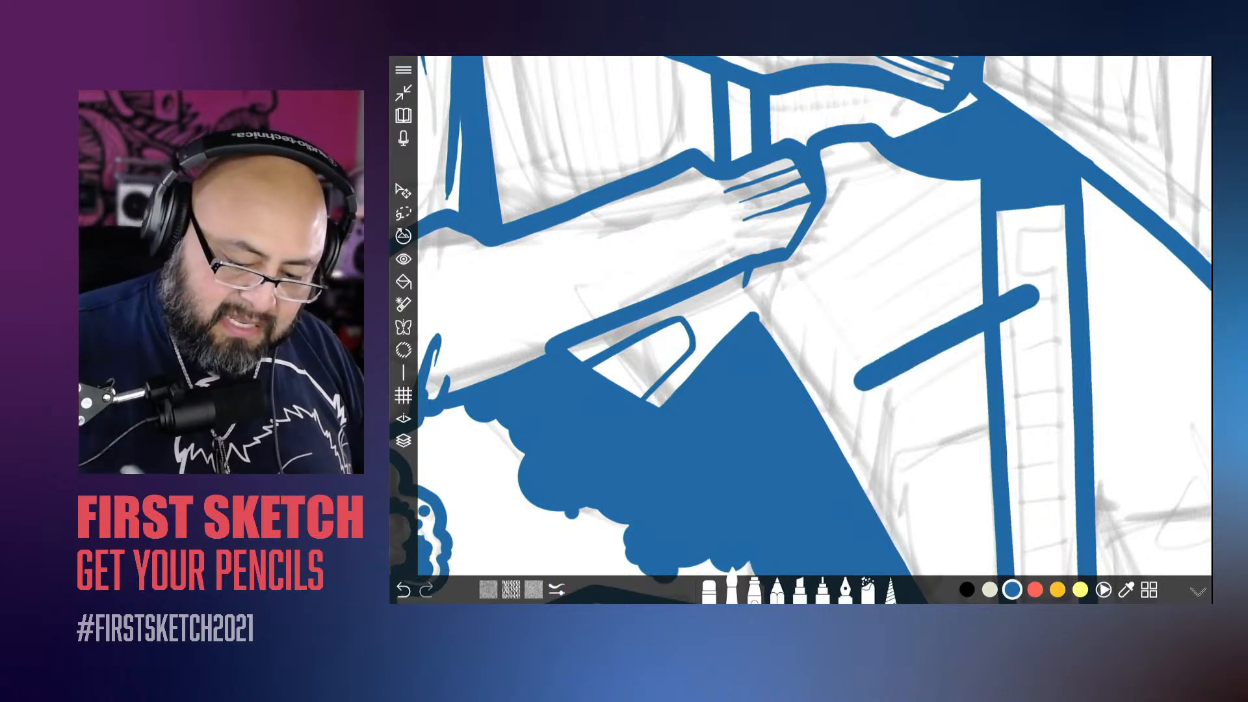
pyautogui.moveTo(829, 348); pyautogui.dragTo(1034, 250)
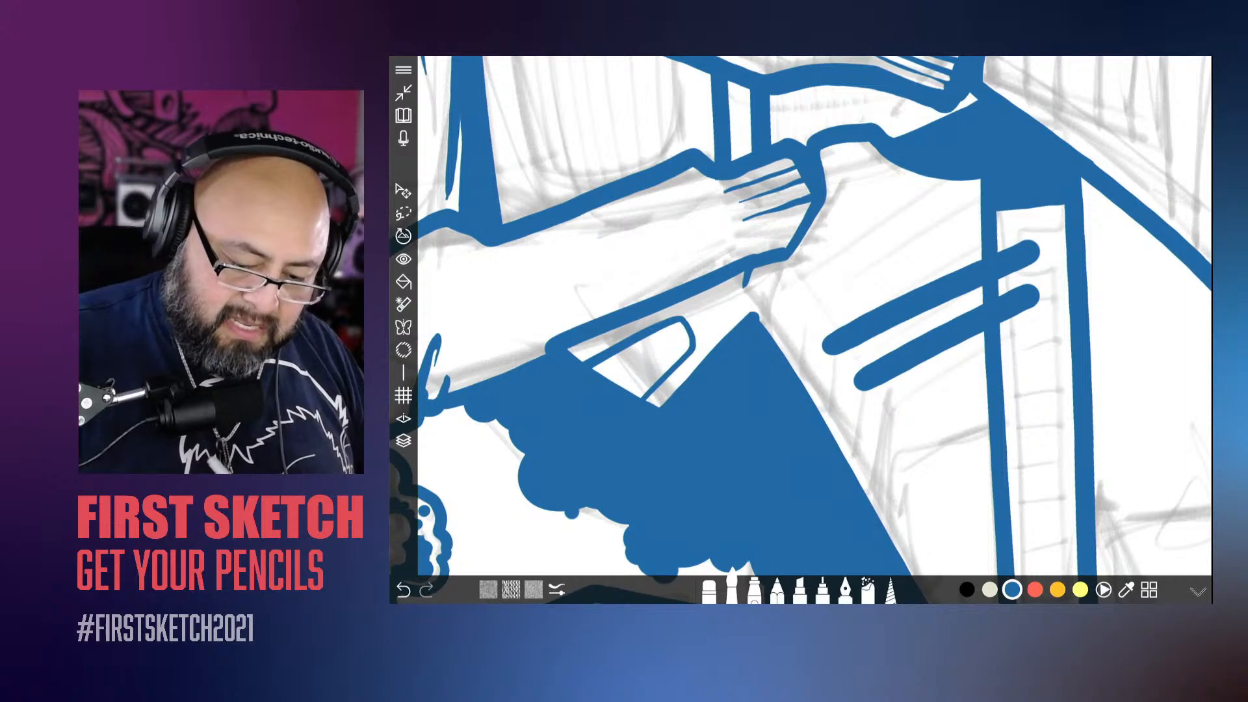
pyautogui.moveTo(800, 312); pyautogui.dragTo(1024, 215)
# Step: Erase the stripe ends that overlap the back shoe's sole so the stripes stop at the sole line
pyautogui.scroll(-3, 812, 315)
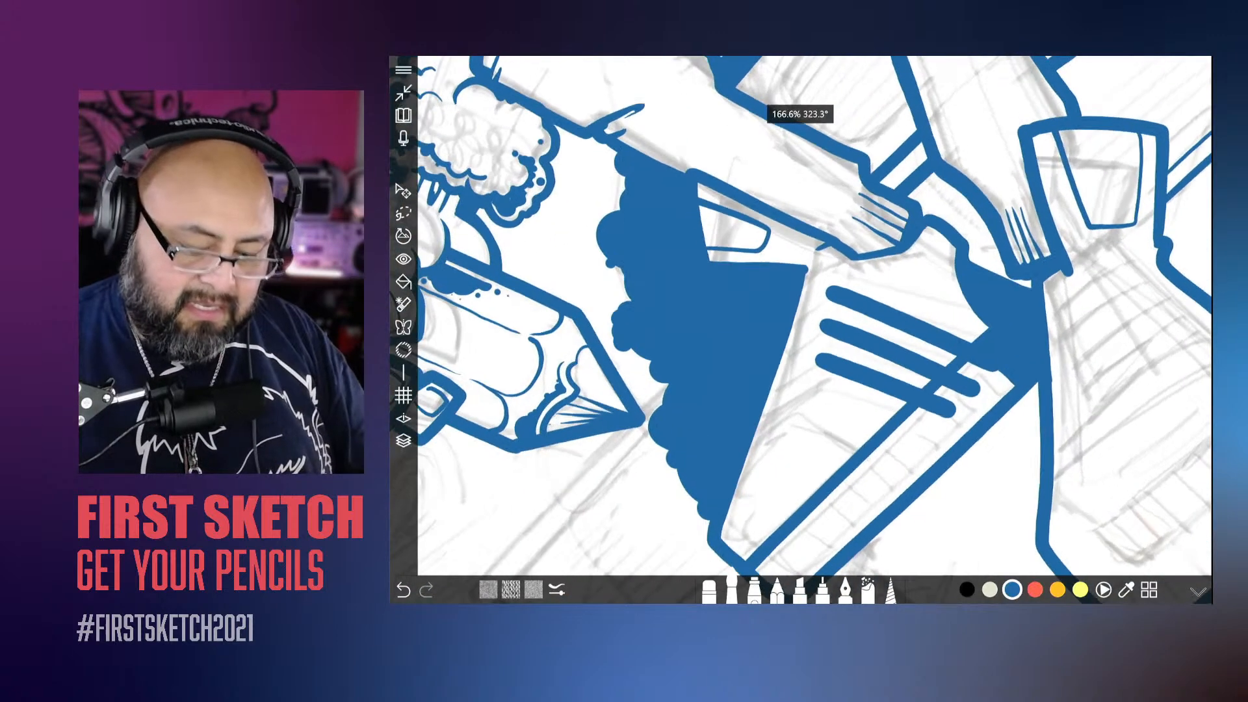
pyautogui.click(710, 591)
pyautogui.moveTo(976, 388)
pyautogui.mouseDown()
pyautogui.moveTo(948, 410)
pyautogui.moveTo(929, 400)
pyautogui.moveTo(977, 294)
pyautogui.moveTo(917, 374)
pyautogui.mouseUp()
pyautogui.scroll(3, 813, 315)
pyautogui.scroll(-5, 813, 315)
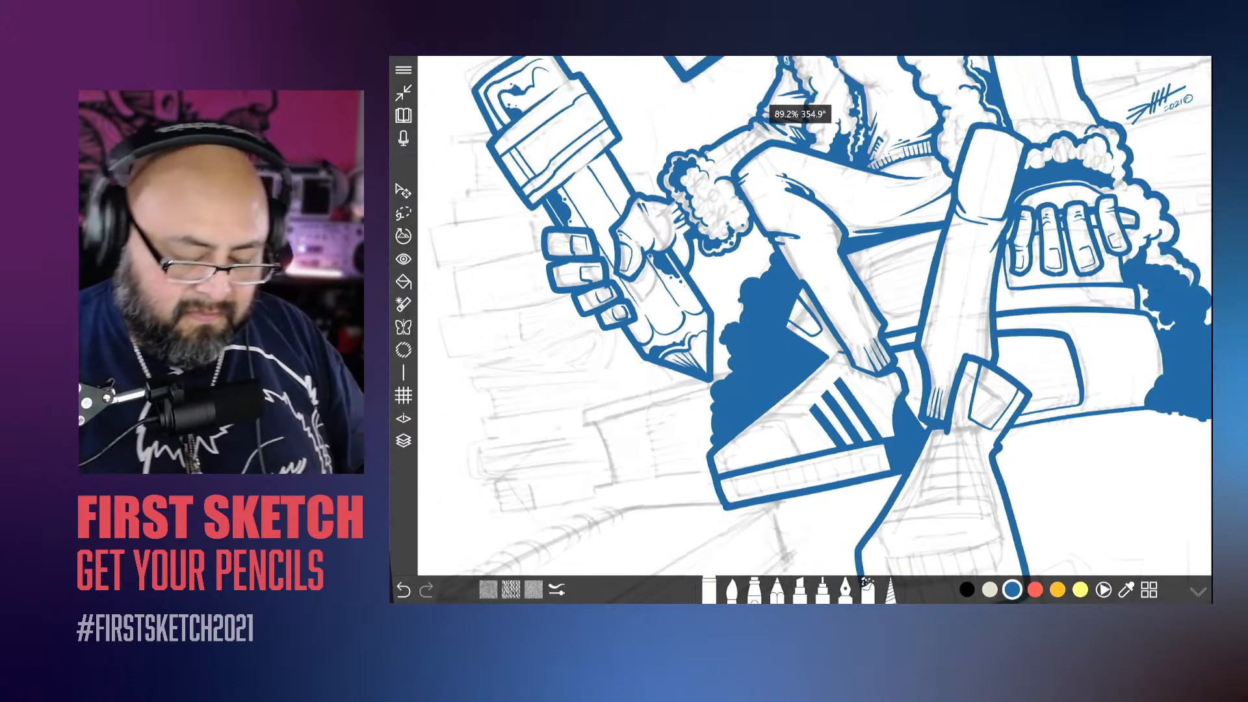
# Step: Ink three short diagonal stripes along the outer side edge of the front shoe with a slightly thinner brush
pyautogui.scroll(-2, 813, 316)
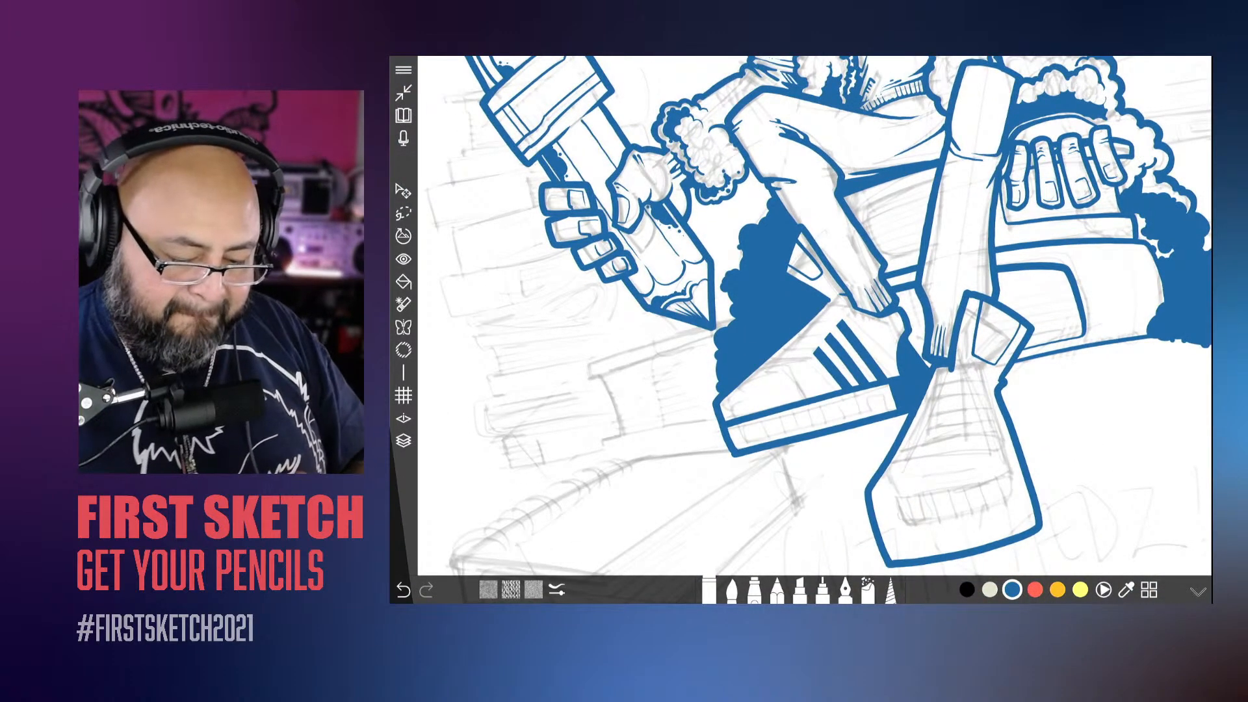
pyautogui.scroll(3, 812, 315)
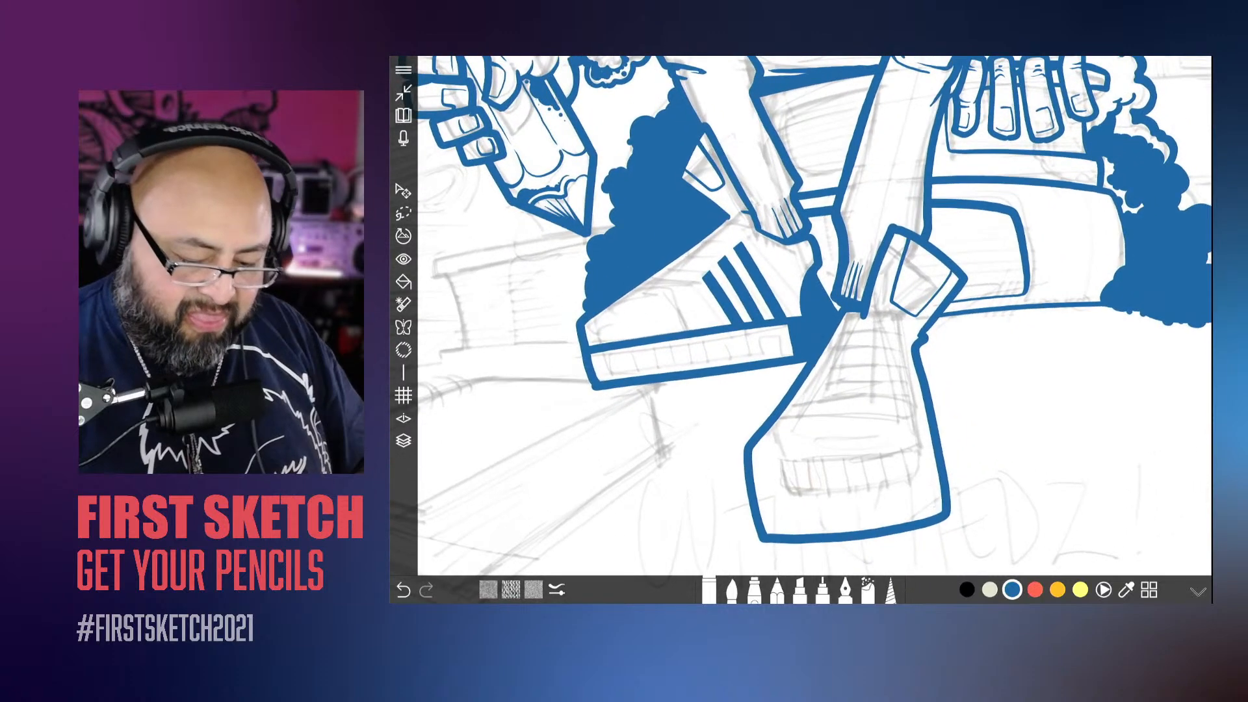
pyautogui.click(731, 589)
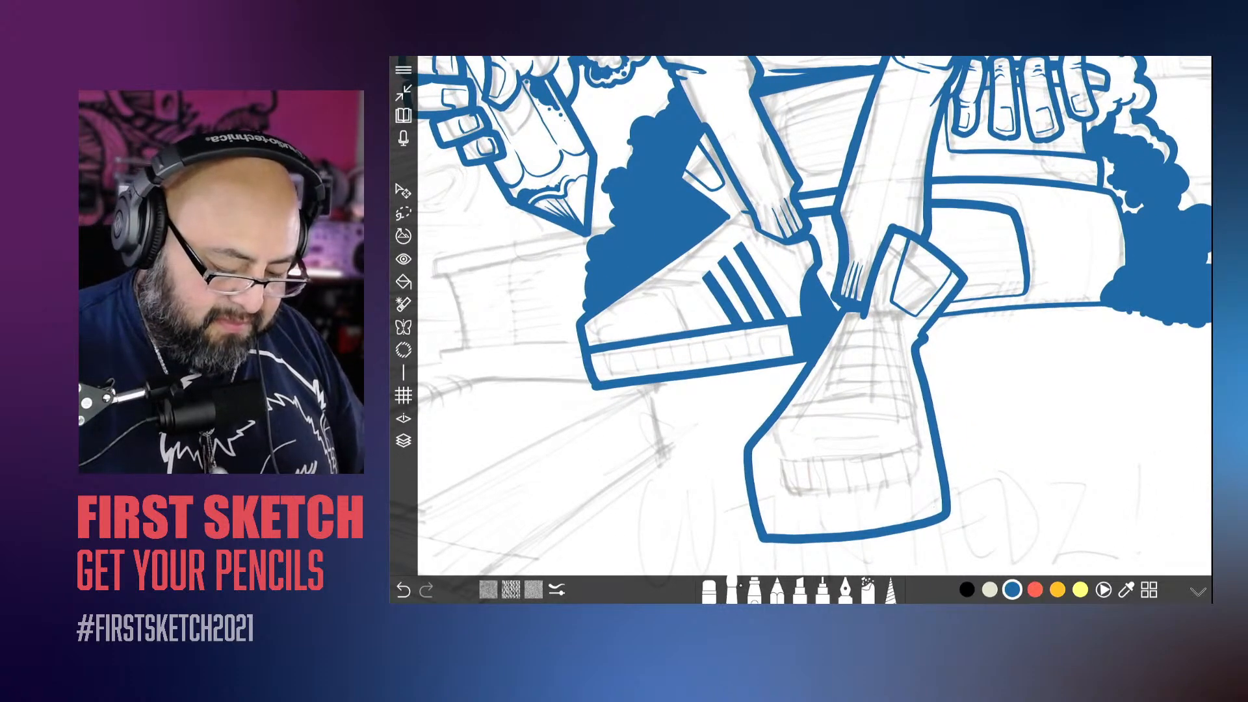
pyautogui.click(732, 589)
pyautogui.click(710, 559)
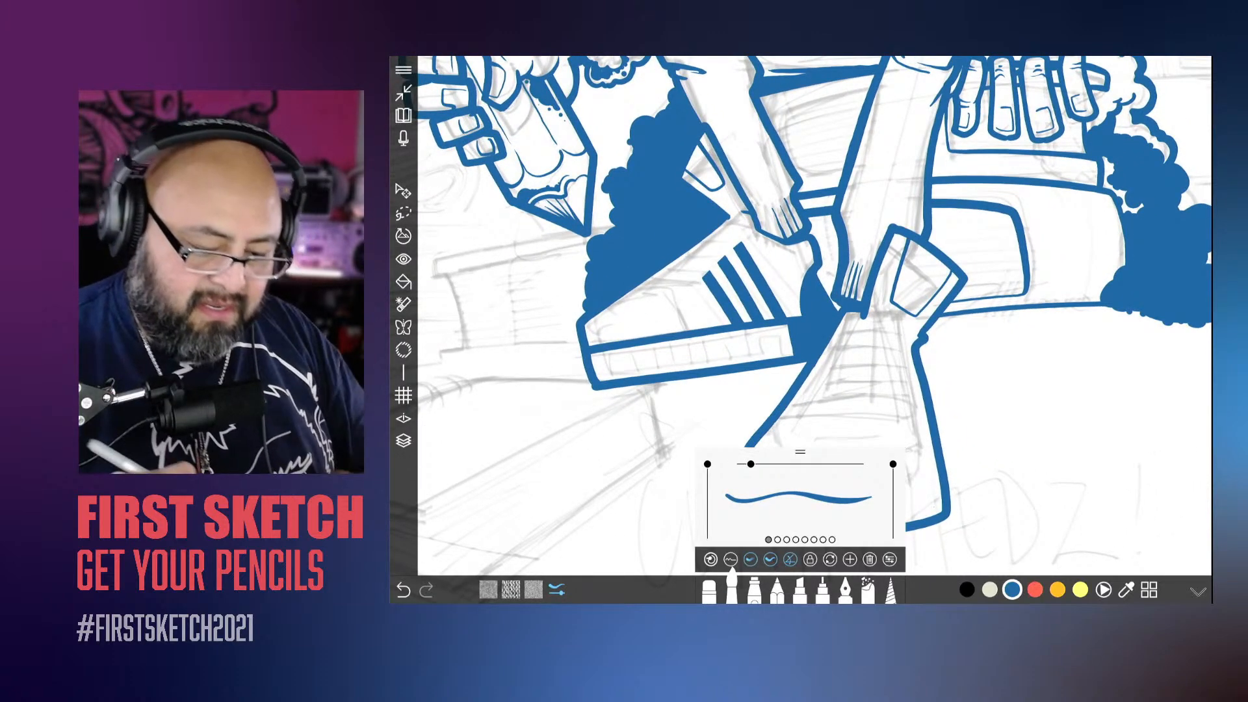
pyautogui.moveTo(949, 514); pyautogui.dragTo(1015, 286)
pyautogui.scroll(5, 813, 316)
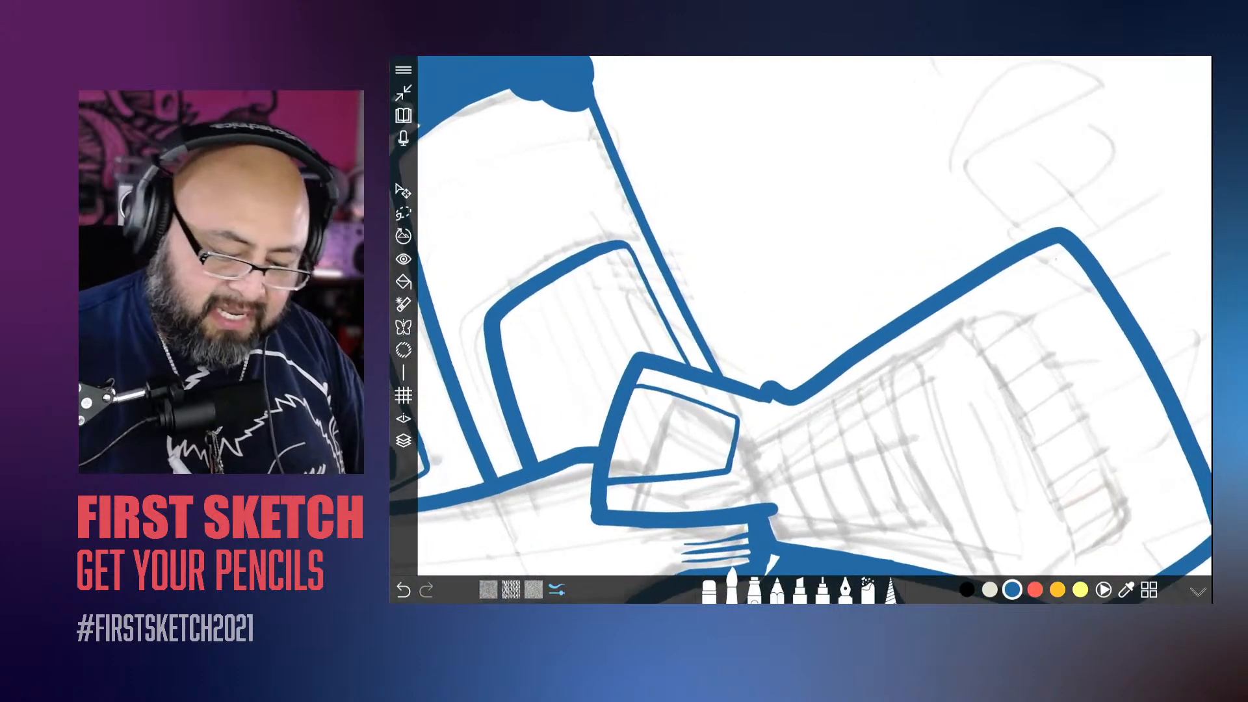
pyautogui.moveTo(893, 368); pyautogui.dragTo(876, 392)
pyautogui.moveTo(1019, 215); pyautogui.dragTo(875, 391)
pyautogui.moveTo(957, 255)
pyautogui.mouseDown()
pyautogui.moveTo(803, 436)
pyautogui.moveTo(908, 294)
pyautogui.mouseUp()
# Step: Erase the parts of the front shoe's stripes that stick out past its outer contour
pyautogui.scroll(-5, 806, 315)
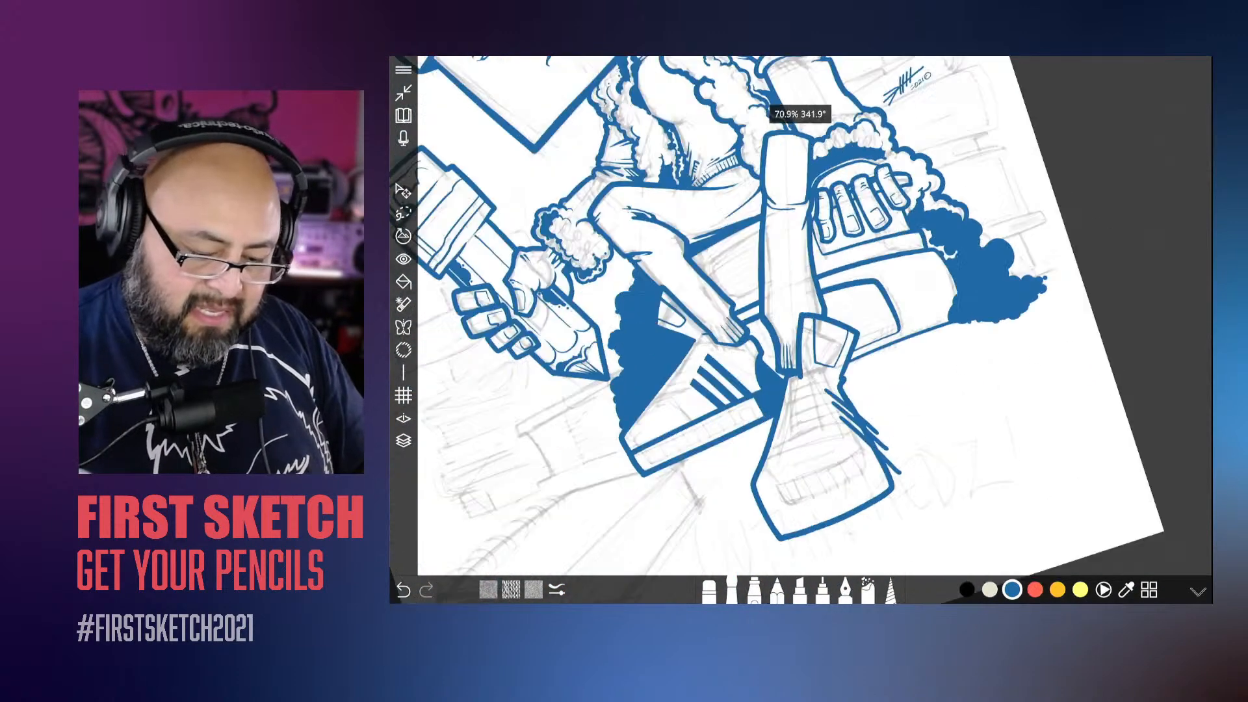
pyautogui.scroll(5, 813, 315)
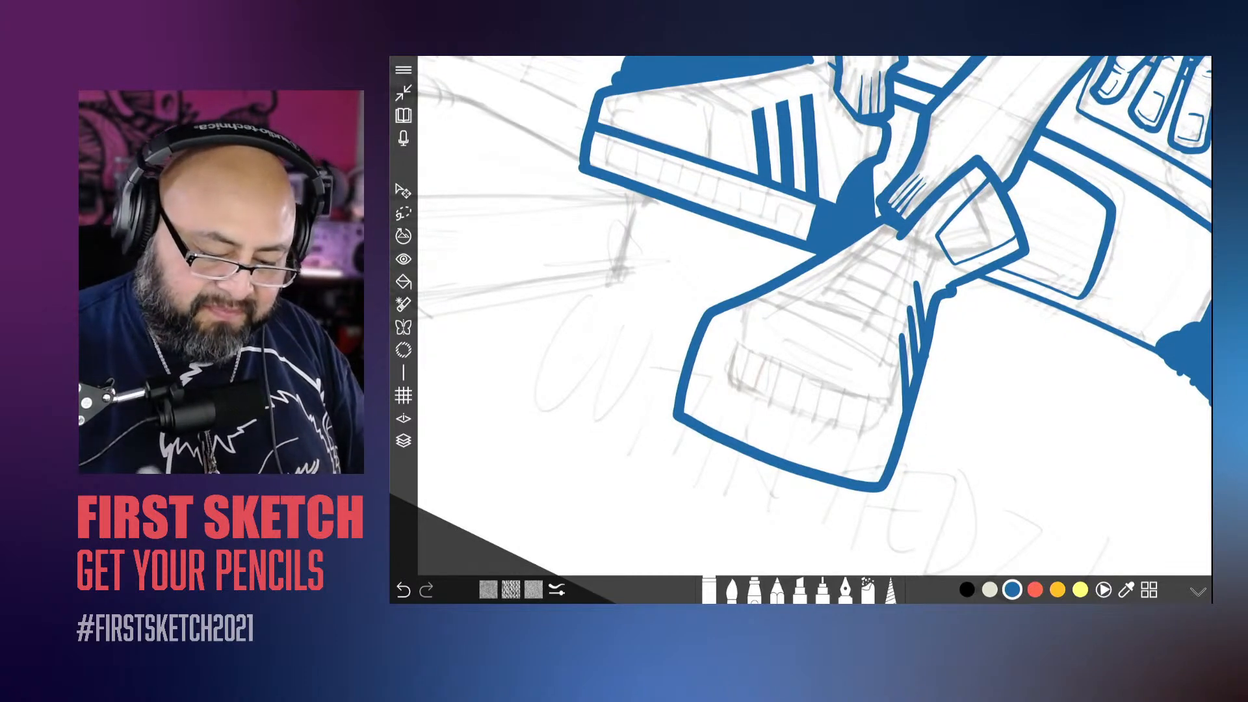
pyautogui.scroll(3, 813, 315)
pyautogui.scroll(1, 813, 316)
pyautogui.moveTo(966, 316); pyautogui.dragTo(955, 334)
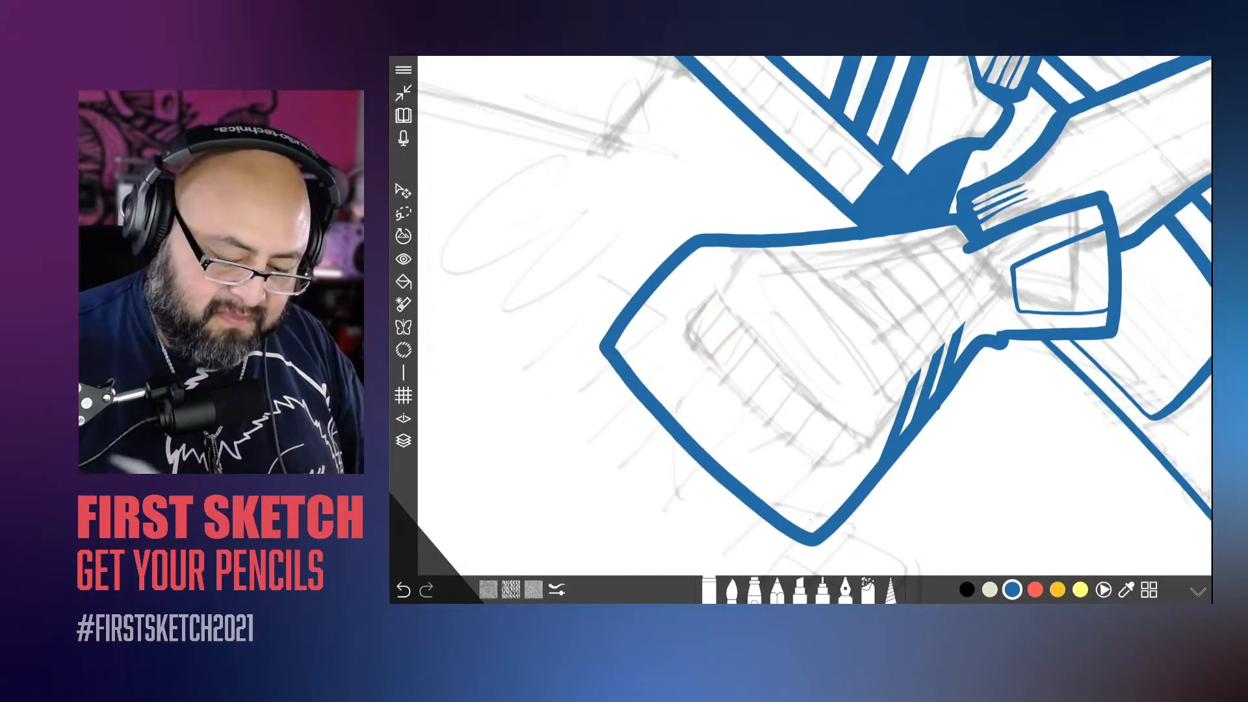
# Step: Ink the toe cap outline on the back shoe, from the sole line over the top and down to the toe tip
pyautogui.scroll(-8, 813, 316)
pyautogui.scroll(6, 813, 316)
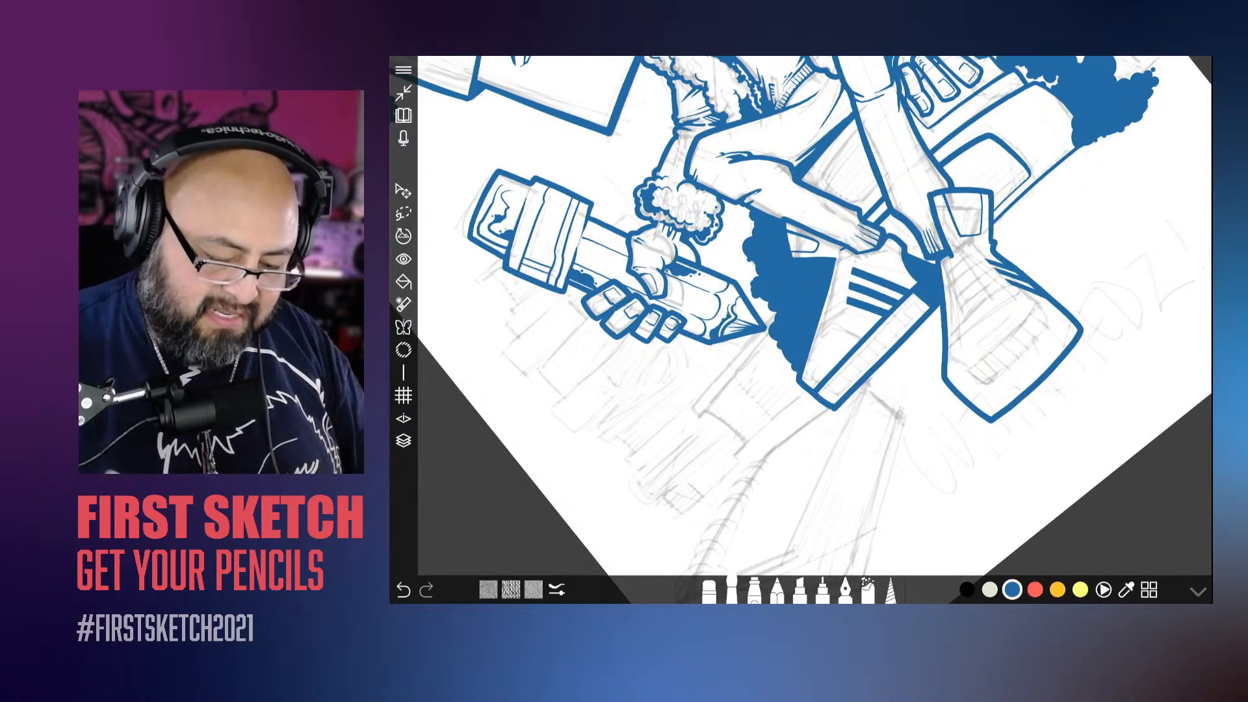
pyautogui.scroll(5, 813, 315)
pyautogui.scroll(1, 813, 316)
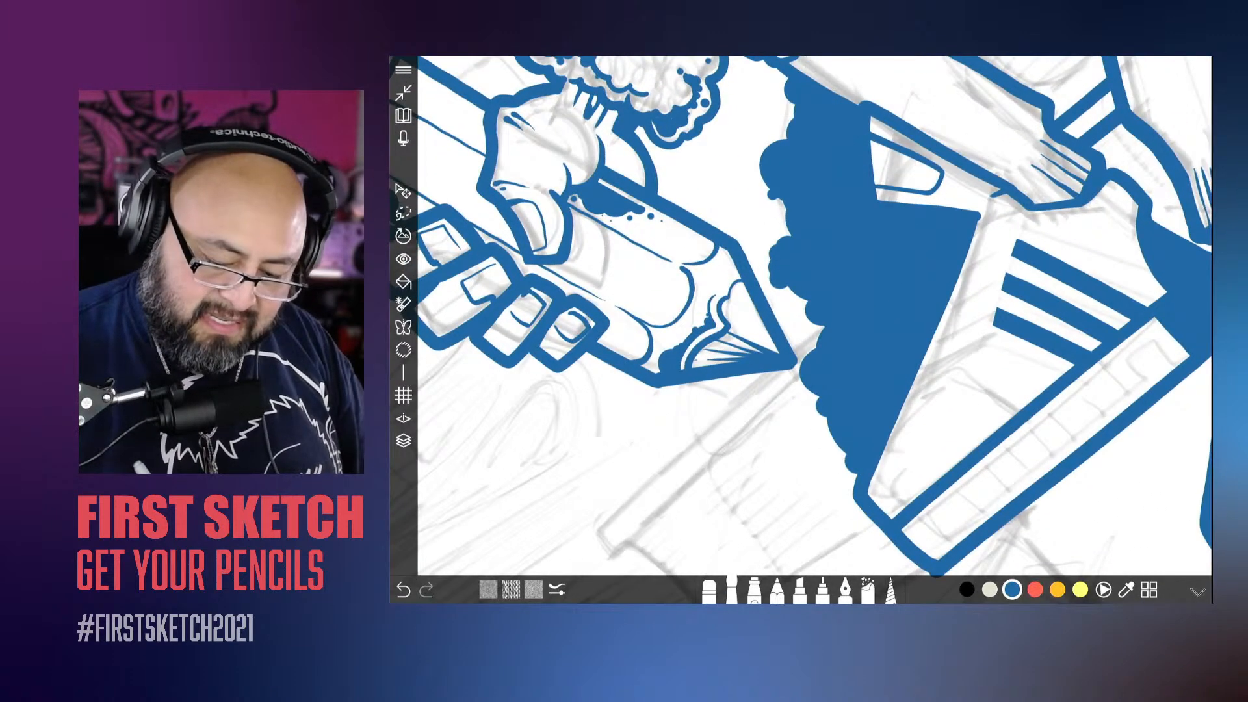
pyautogui.moveTo(1014, 416)
pyautogui.mouseDown()
pyautogui.moveTo(961, 374)
pyautogui.moveTo(929, 389)
pyautogui.moveTo(880, 488)
pyautogui.mouseUp()
pyautogui.scroll(2, 813, 315)
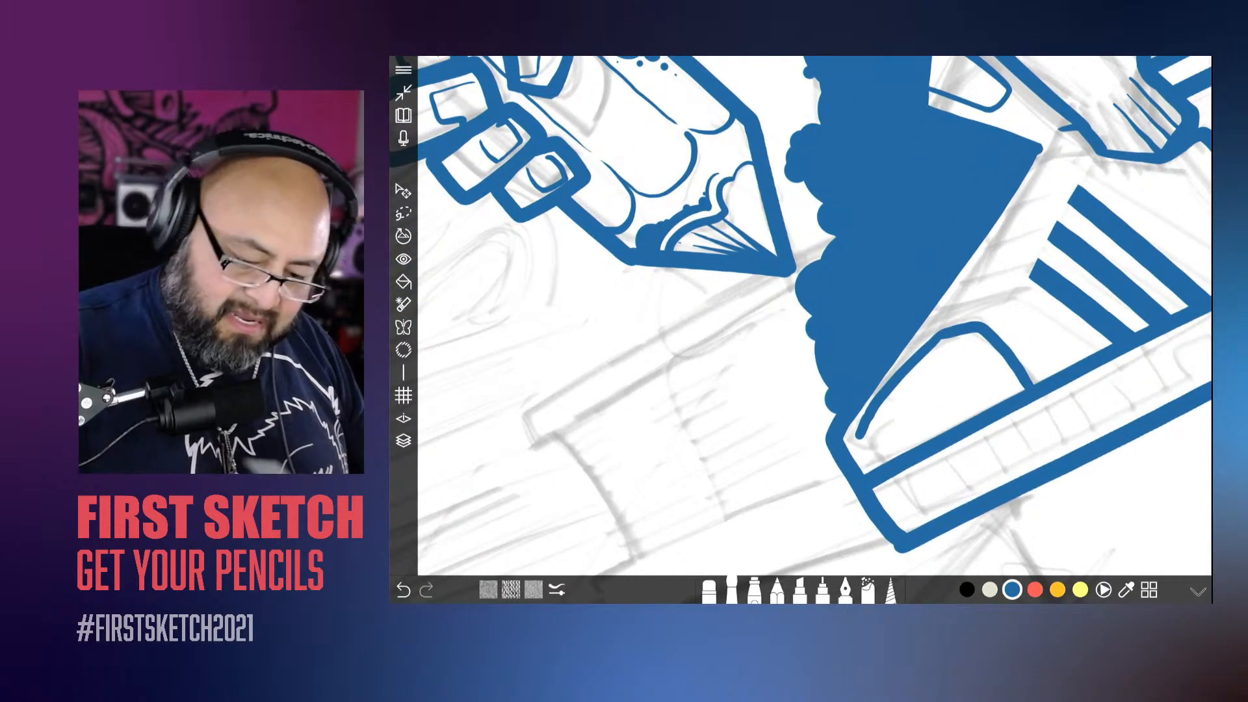
pyautogui.hotkey('ctrl', 'z')
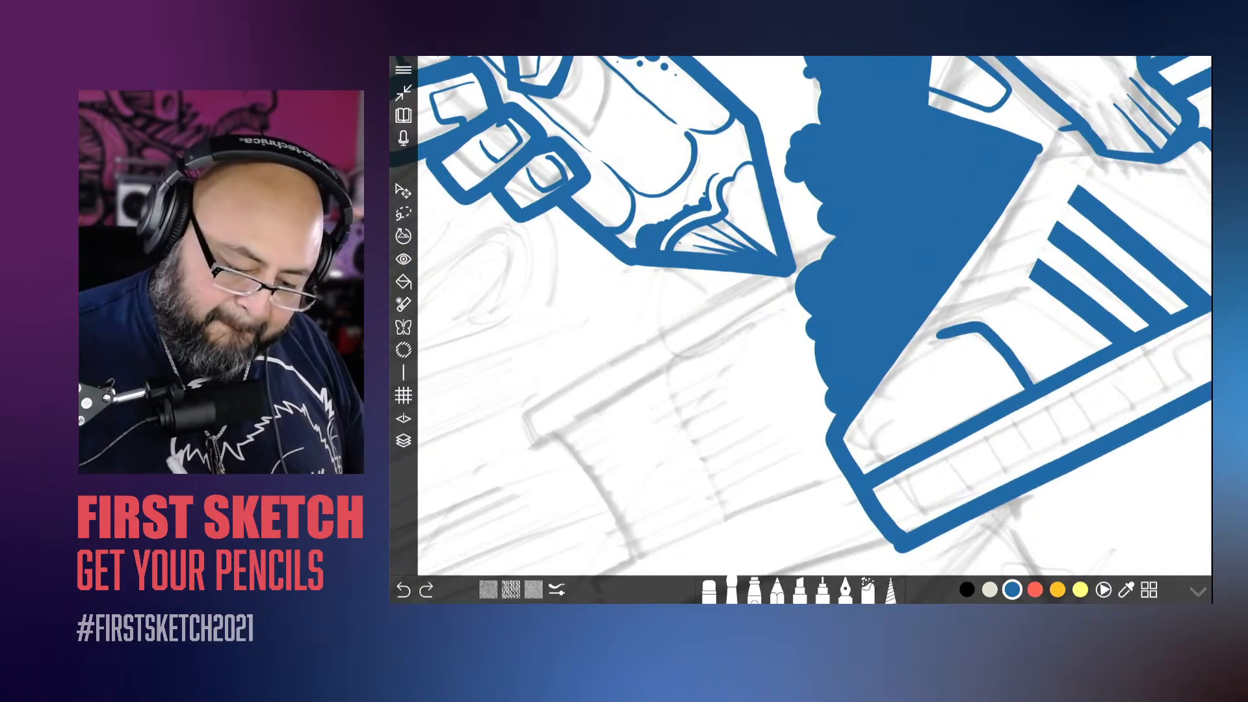
pyautogui.moveTo(939, 335); pyautogui.dragTo(857, 432)
pyautogui.hotkey('ctrl', 'z')
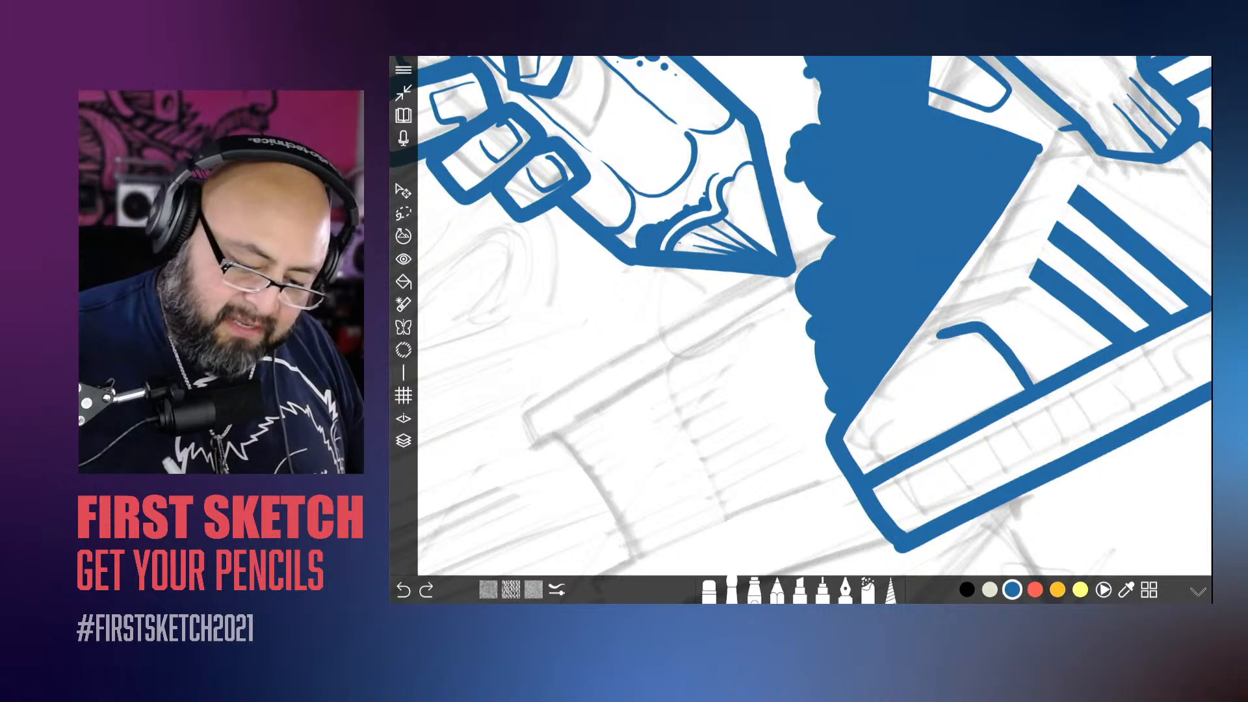
pyautogui.moveTo(940, 335)
pyautogui.mouseDown()
pyautogui.moveTo(865, 437)
pyautogui.moveTo(865, 468)
pyautogui.mouseUp()
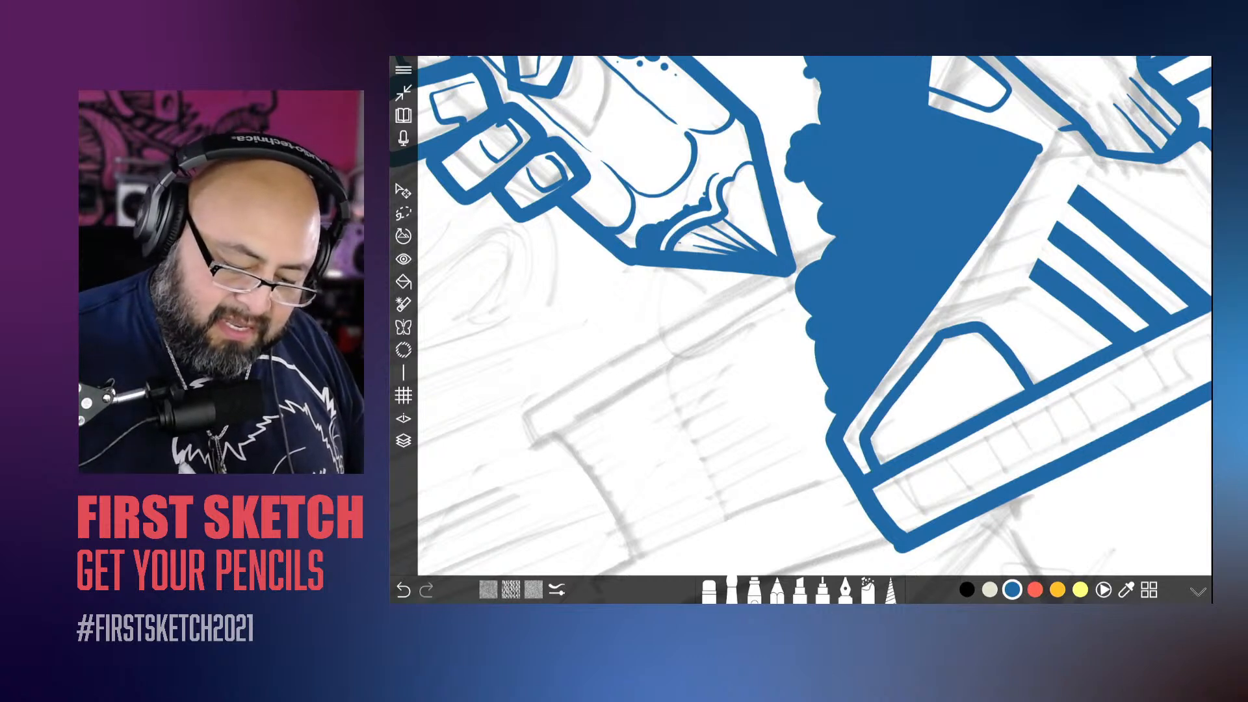
# Step: Fill the back shoe's toe cap with solid blue around an oval white highlight and clean up the highlight's edge with the eraser
pyautogui.moveTo(868, 423)
pyautogui.mouseDown()
pyautogui.moveTo(857, 440)
pyautogui.moveTo(920, 390)
pyautogui.moveTo(945, 388)
pyautogui.moveTo(971, 337)
pyautogui.moveTo(987, 345)
pyautogui.moveTo(931, 421)
pyautogui.moveTo(878, 462)
pyautogui.moveTo(994, 367)
pyautogui.moveTo(1020, 389)
pyautogui.moveTo(965, 419)
pyautogui.moveTo(1002, 380)
pyautogui.mouseUp()
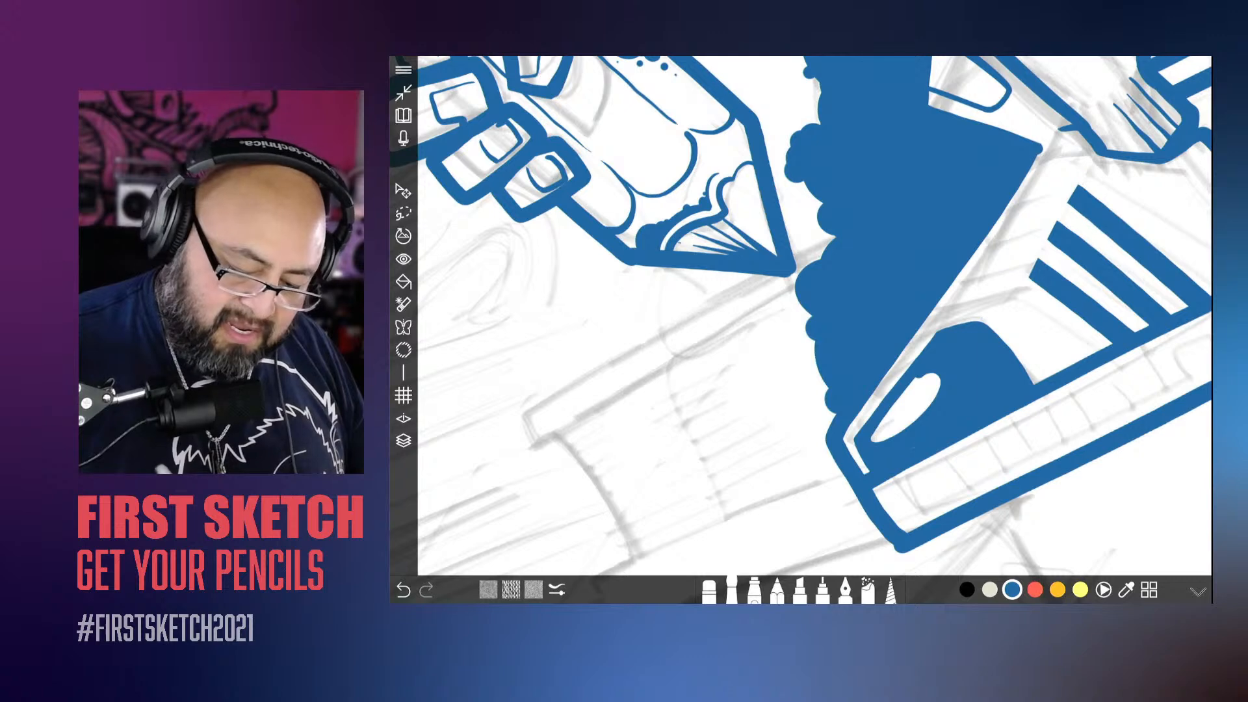
pyautogui.press('e')
pyautogui.moveTo(869, 438); pyautogui.dragTo(930, 377)
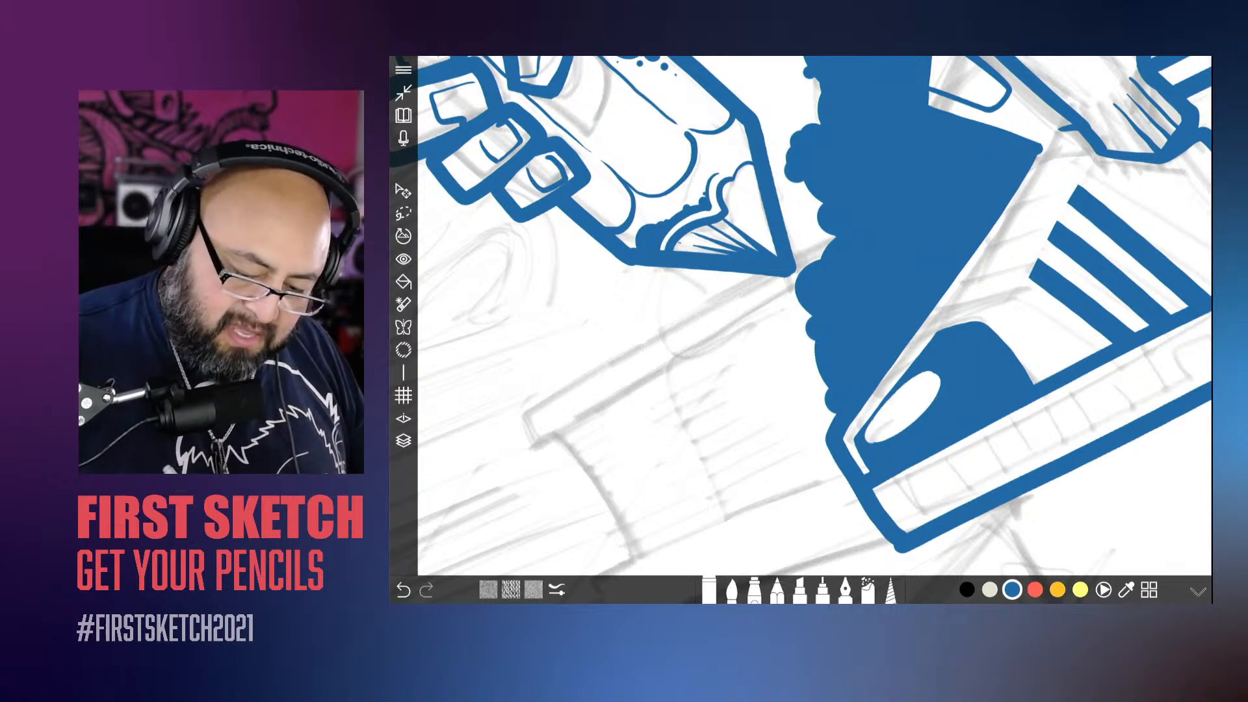
pyautogui.scroll(-10, 815, 315)
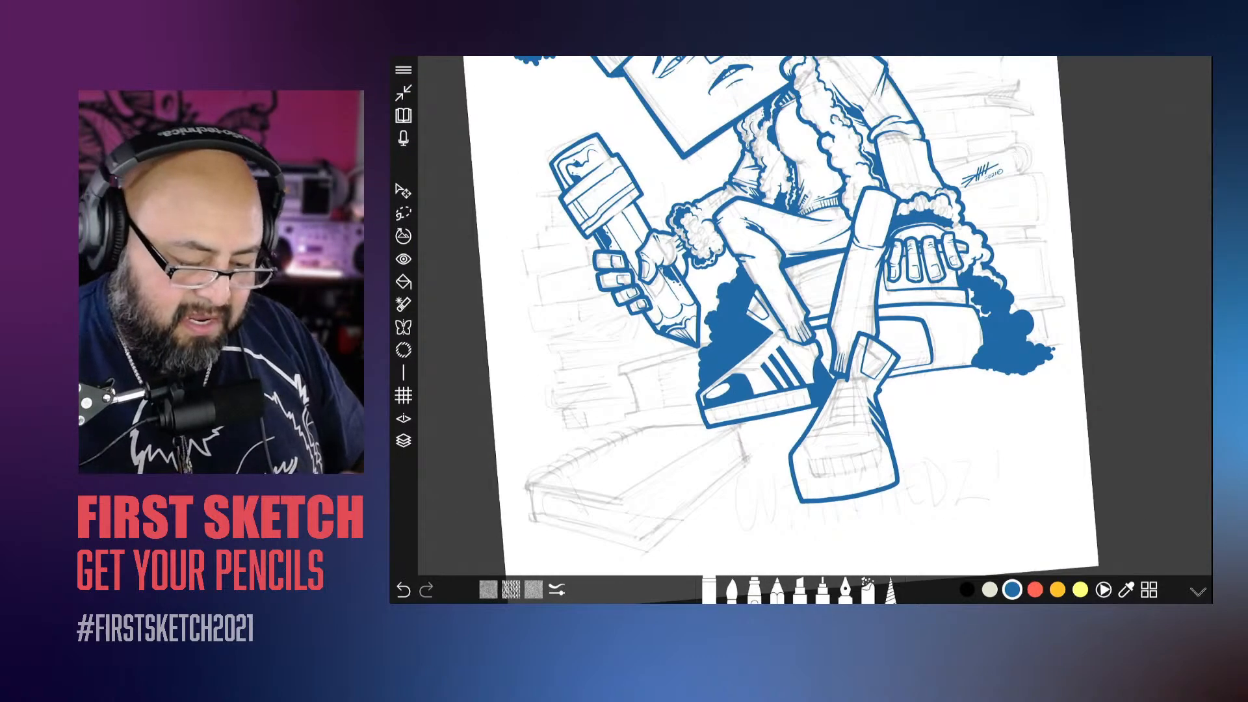
# Step: Ink a long line across the front shoe's toe, separating its sole from the upper
pyautogui.press('b')
pyautogui.scroll(10, 815, 315)
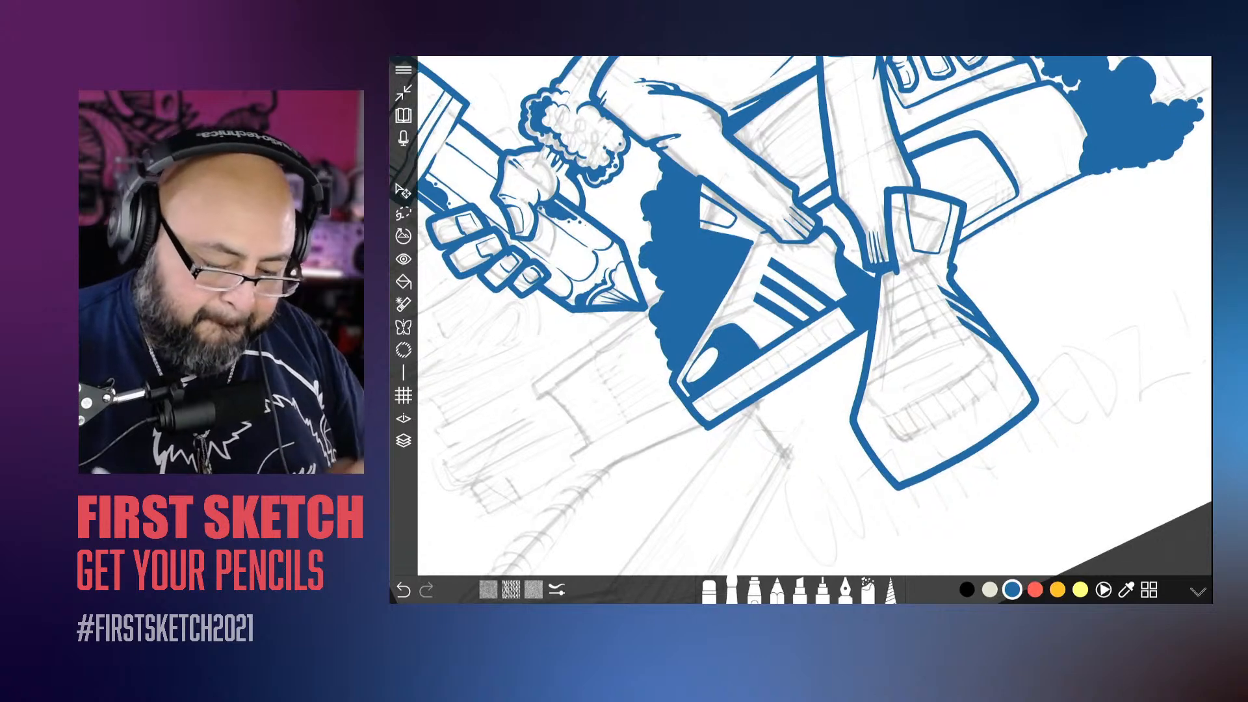
pyautogui.scroll(3, 815, 316)
pyautogui.moveTo(1052, 294); pyautogui.dragTo(906, 432)
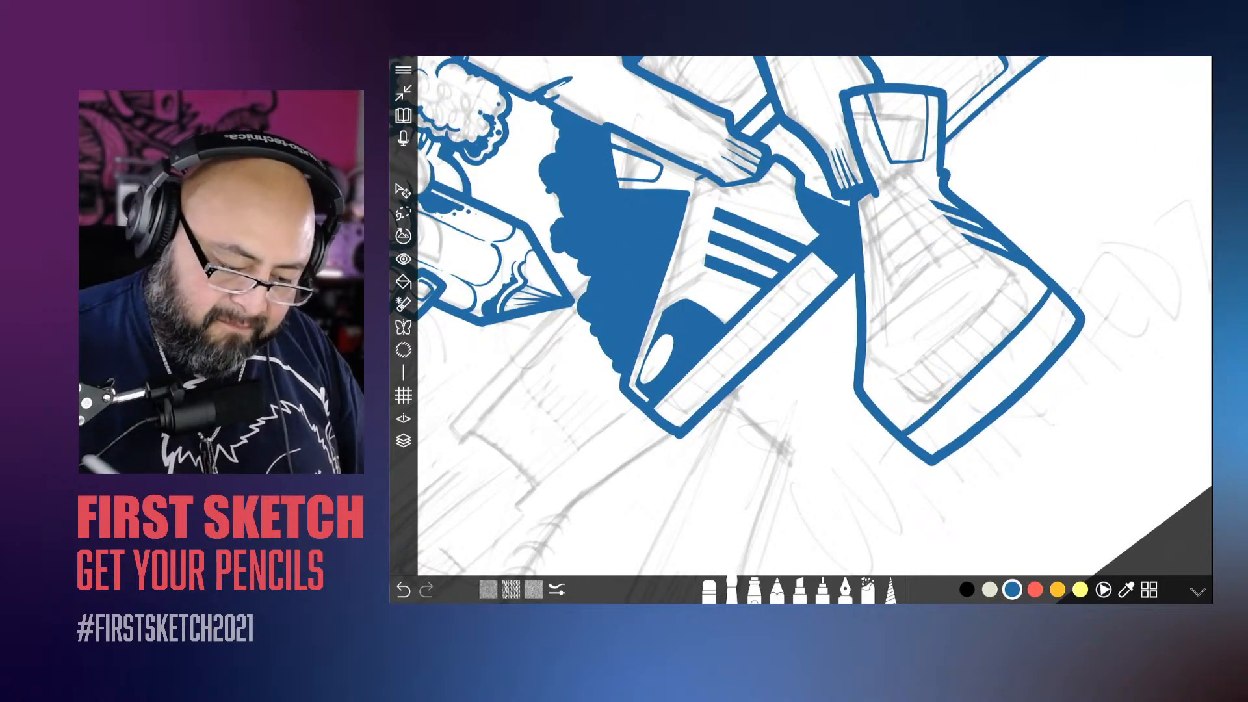
# Step: Ink the front shoe's toe cap outline, running parallel to the sole line and curving back over the top of the toe
pyautogui.scroll(2, 815, 315)
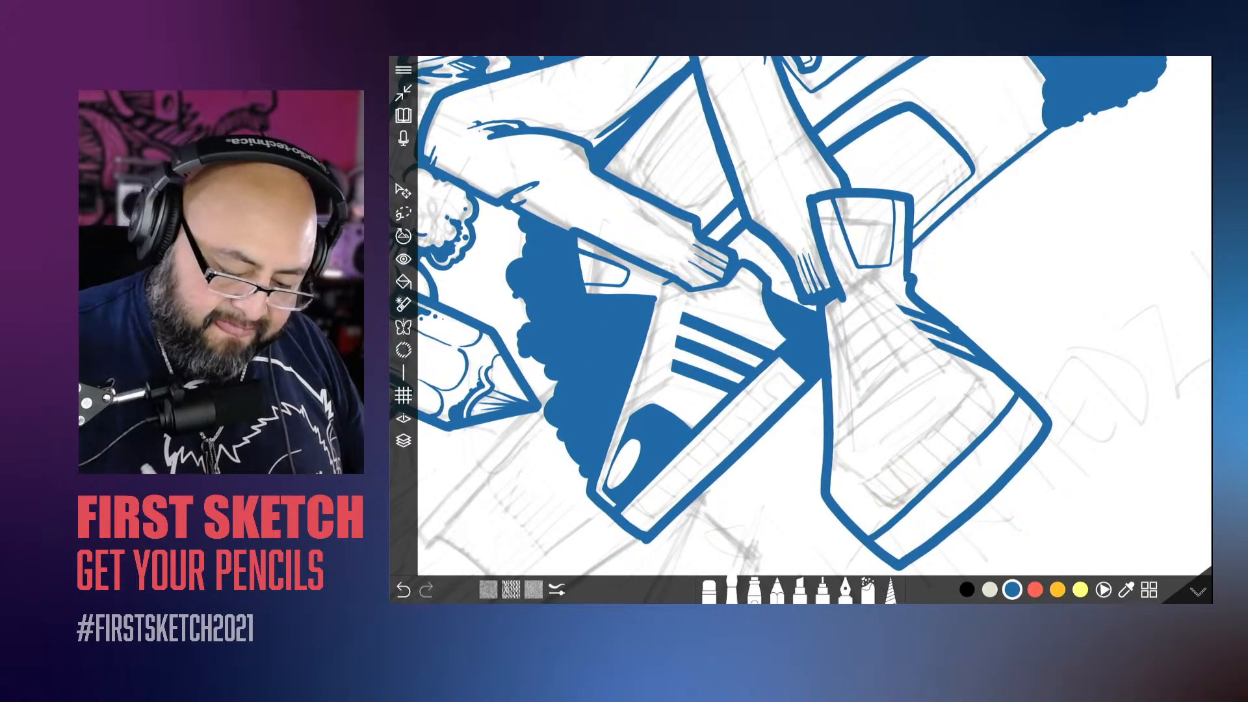
pyautogui.moveTo(998, 395); pyautogui.dragTo(873, 518)
pyautogui.moveTo(975, 369)
pyautogui.mouseDown()
pyautogui.moveTo(857, 433)
pyautogui.moveTo(845, 486)
pyautogui.mouseUp()
pyautogui.scroll(2, 799, 318)
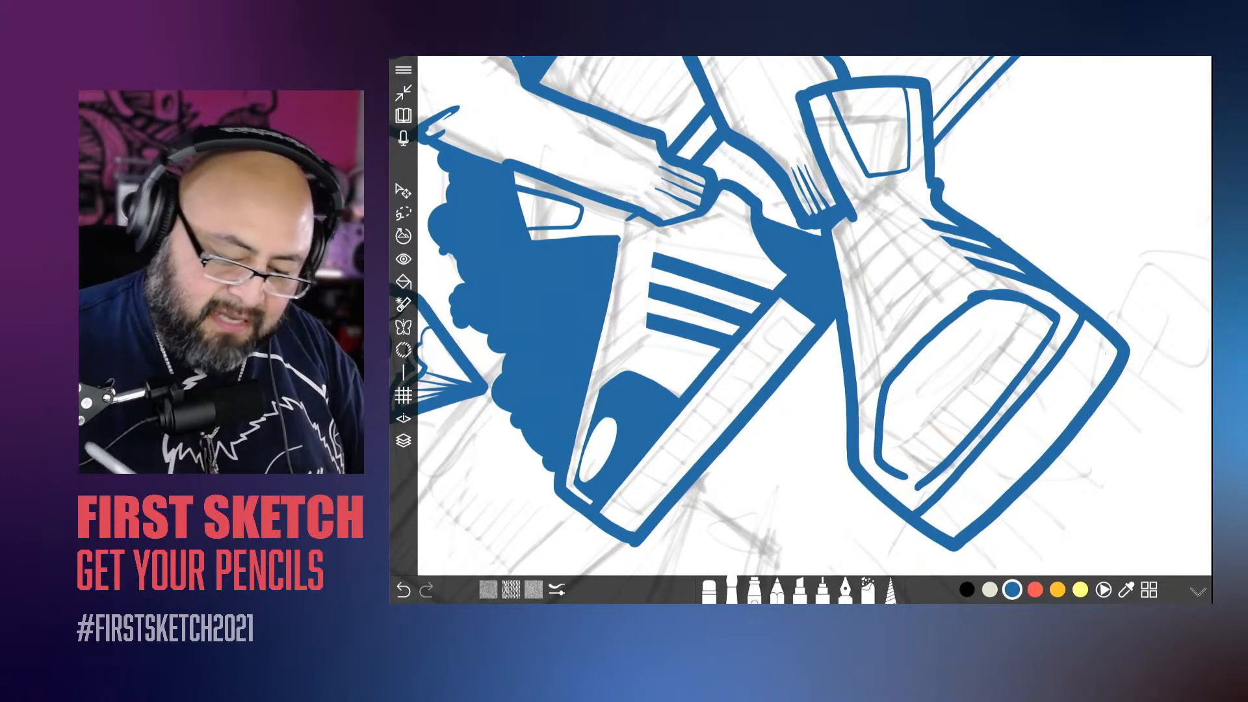
pyautogui.moveTo(954, 548); pyautogui.dragTo(1069, 468)
pyautogui.hotkey('ctrl', 'z')
# Step: Close the front toe cap outline beside the side stripes and sharpen its corner next to the sole line
pyautogui.scroll(3, 853, 238)
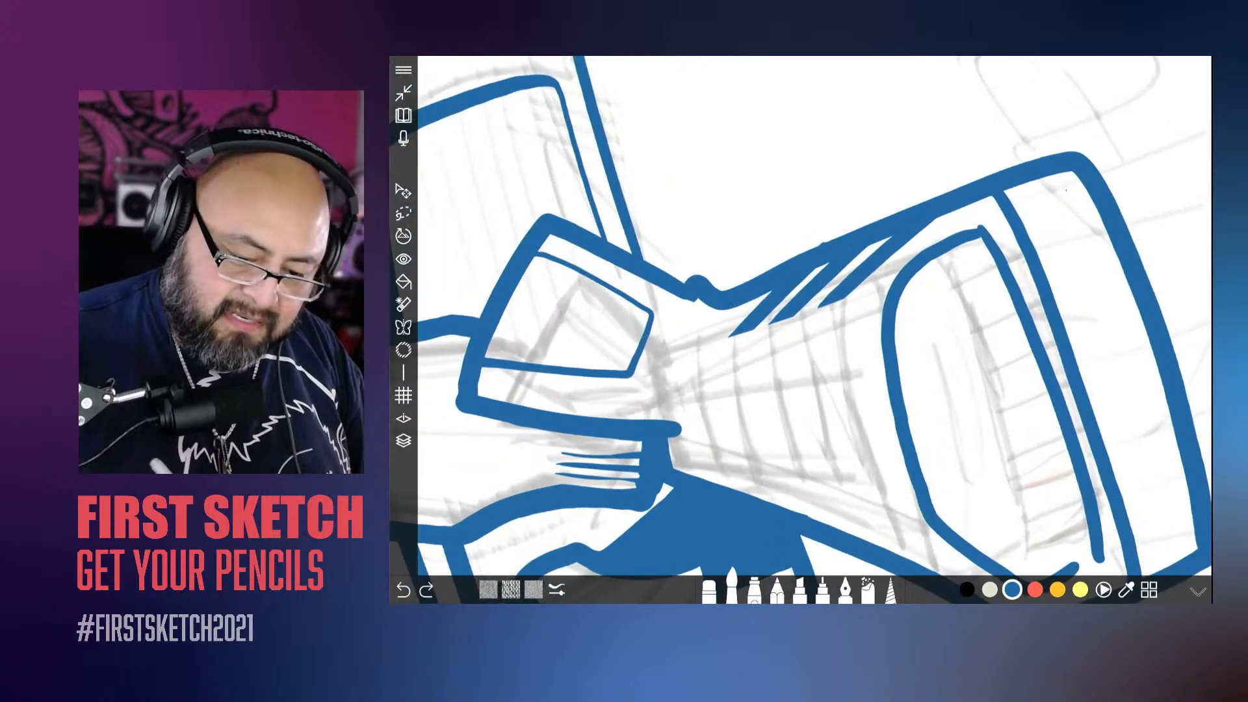
pyautogui.moveTo(888, 315)
pyautogui.mouseDown()
pyautogui.moveTo(900, 277)
pyautogui.moveTo(965, 225)
pyautogui.moveTo(838, 201)
pyautogui.moveTo(846, 250)
pyautogui.mouseUp()
pyautogui.moveTo(833, 150)
pyautogui.mouseDown()
pyautogui.moveTo(677, 268)
pyautogui.moveTo(703, 364)
pyautogui.mouseUp()
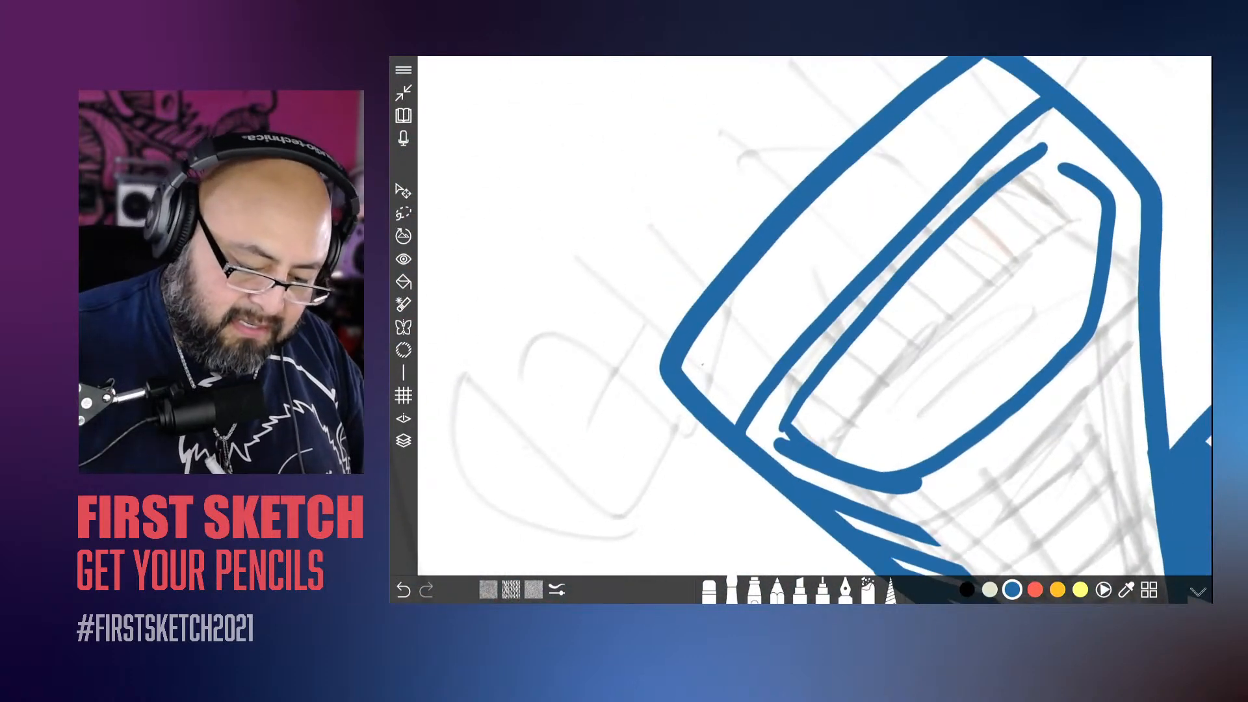
pyautogui.moveTo(775, 445); pyautogui.dragTo(868, 305)
pyautogui.click(782, 435)
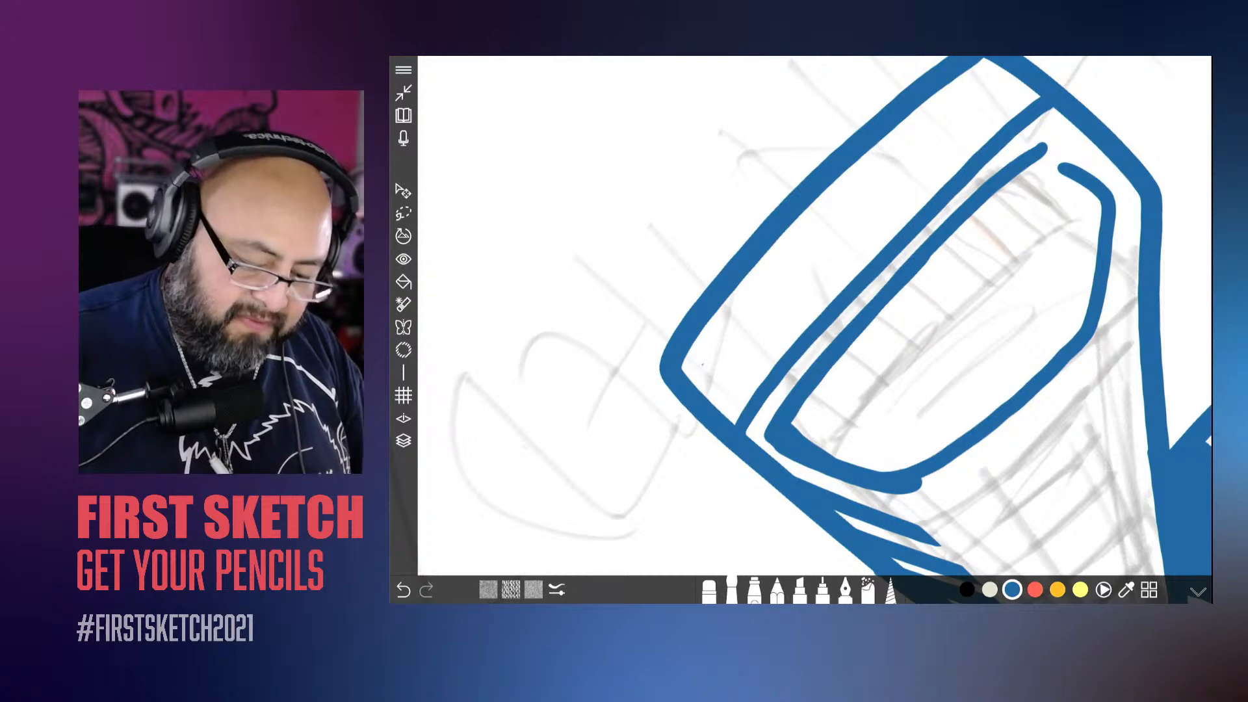
# Step: Thicken the toe cap outline along the front shoe's inner side and join it to the line above the sole
pyautogui.scroll(-5, 800, 312)
pyautogui.scroll(-3, 800, 312)
pyautogui.scroll(8, 801, 312)
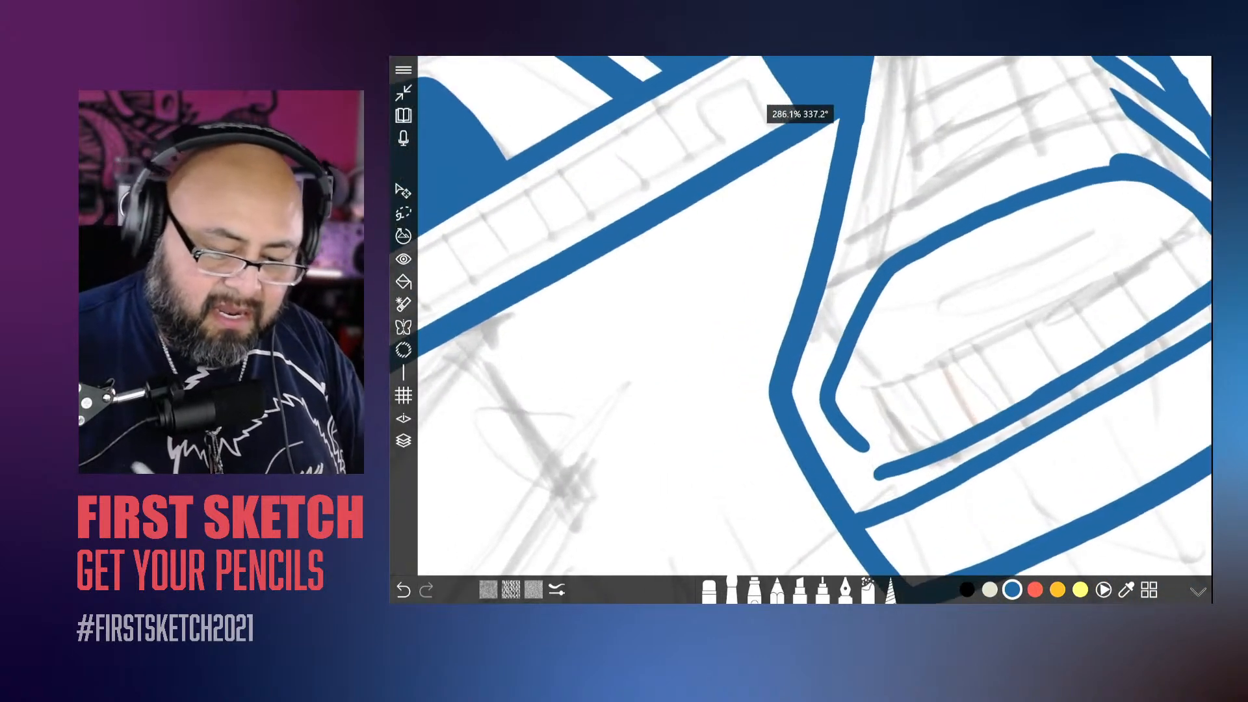
pyautogui.moveTo(1121, 158)
pyautogui.mouseDown()
pyautogui.moveTo(860, 281)
pyautogui.moveTo(814, 382)
pyautogui.moveTo(812, 399)
pyautogui.moveTo(822, 337)
pyautogui.moveTo(850, 432)
pyautogui.mouseUp()
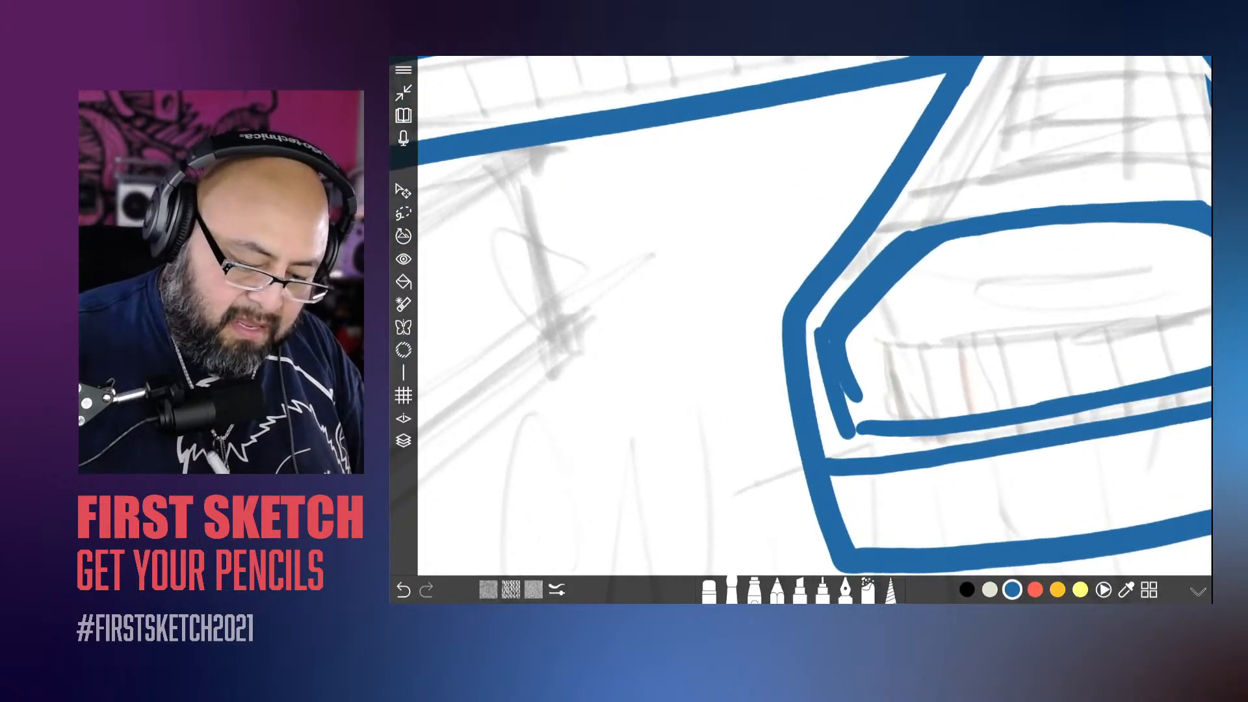
pyautogui.moveTo(832, 383); pyautogui.dragTo(847, 436)
pyautogui.moveTo(976, 391); pyautogui.dragTo(875, 294)
pyautogui.moveTo(835, 404); pyautogui.dragTo(918, 290)
pyautogui.moveTo(848, 364); pyautogui.dragTo(820, 390)
# Step: Fill the front shoe's toe cap with solid blue using the brush
pyautogui.scroll(-5, 800, 316)
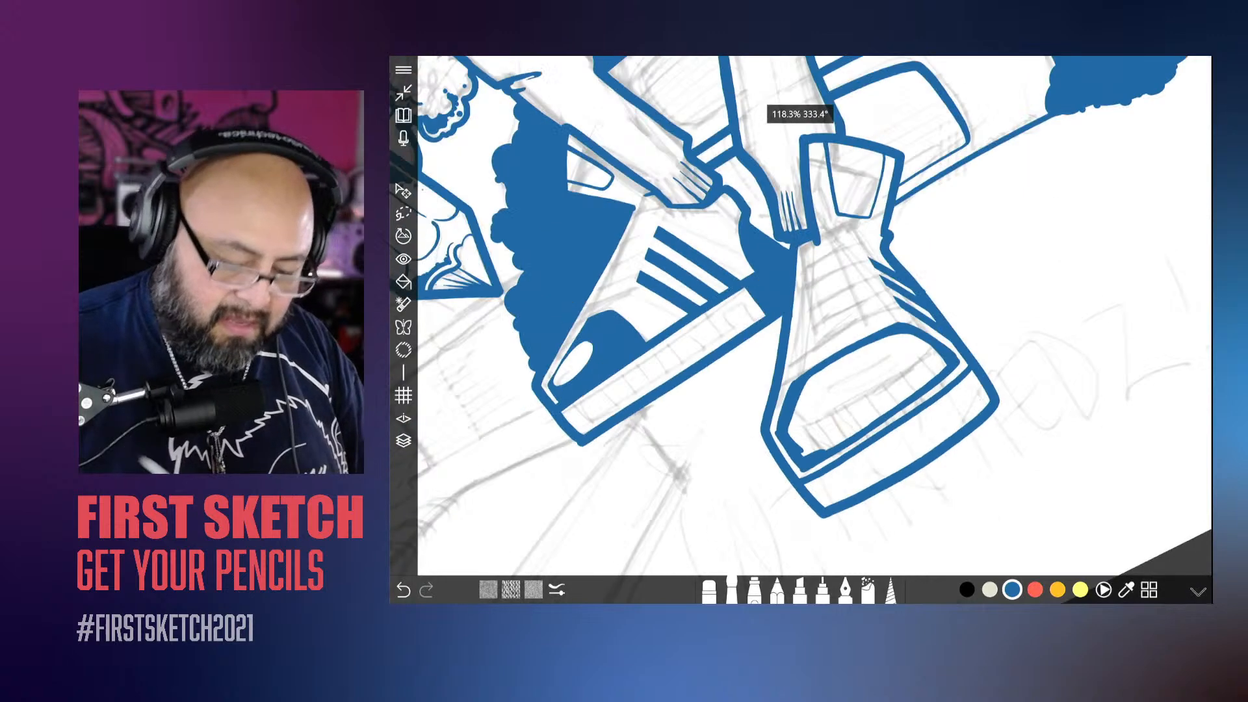
pyautogui.click(732, 590)
pyautogui.moveTo(803, 507); pyautogui.dragTo(835, 509)
pyautogui.moveTo(944, 361)
pyautogui.mouseDown()
pyautogui.moveTo(838, 377)
pyautogui.moveTo(806, 409)
pyautogui.moveTo(845, 442)
pyautogui.moveTo(874, 423)
pyautogui.moveTo(845, 449)
pyautogui.moveTo(887, 403)
pyautogui.moveTo(845, 442)
pyautogui.mouseUp()
pyautogui.moveTo(917, 338)
pyautogui.mouseDown()
pyautogui.moveTo(932, 349)
pyautogui.moveTo(835, 424)
pyautogui.moveTo(797, 434)
pyautogui.mouseUp()
# Step: Trim the front toe cap's fill with the eraser, leaving a clean white gap along the outer contour and sharp corners
pyautogui.click(709, 591)
pyautogui.scroll(5, 813, 325)
pyautogui.scroll(-3, 813, 325)
pyautogui.scroll(3, 813, 325)
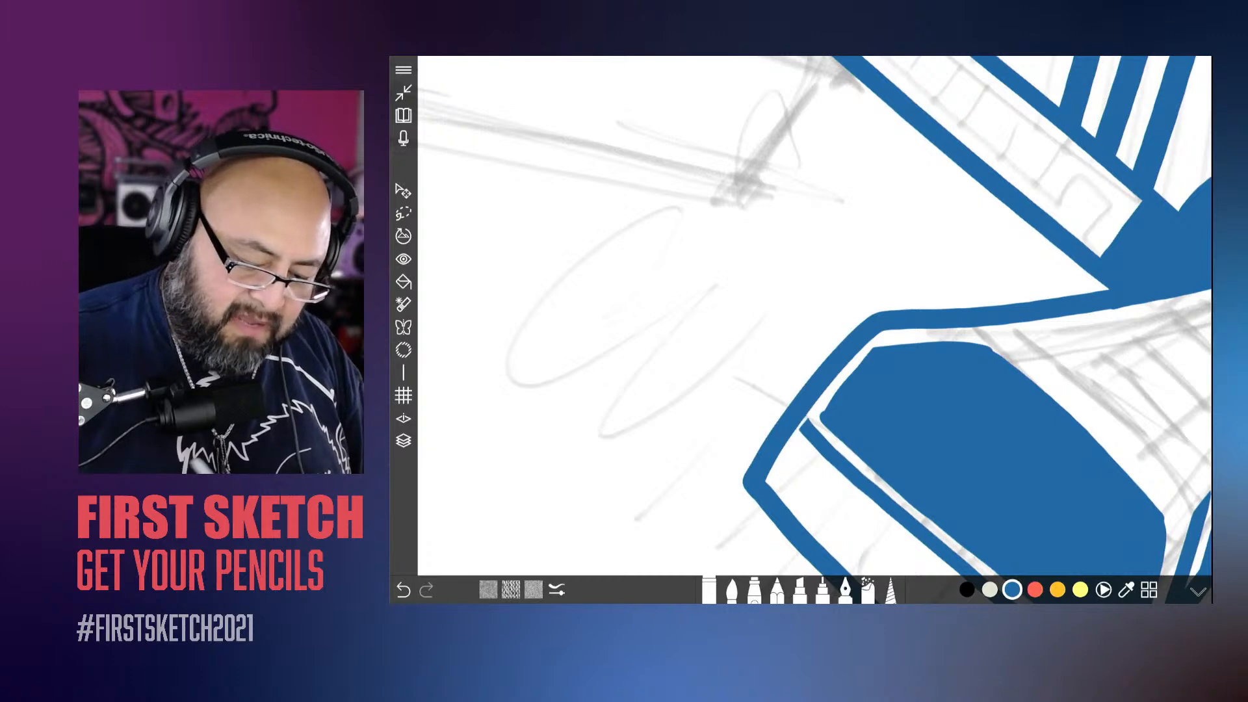
pyautogui.hotkey('ctrl', 'z')
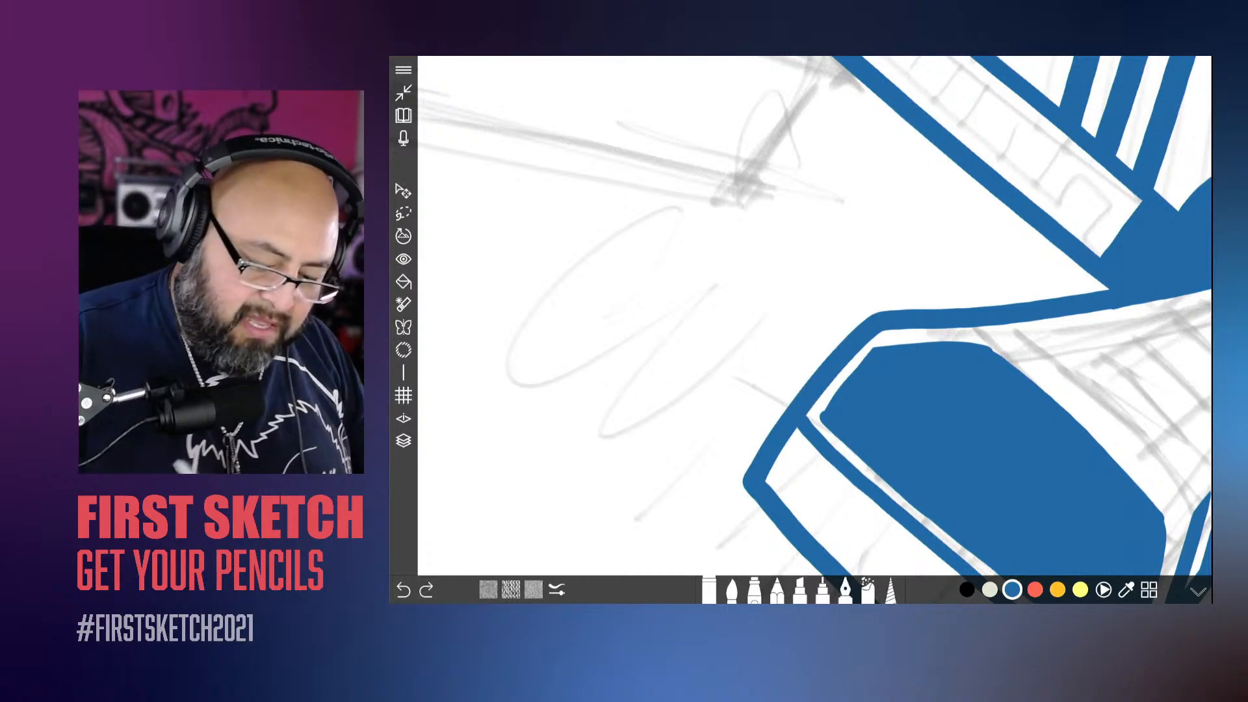
pyautogui.moveTo(873, 348); pyautogui.dragTo(825, 407)
pyautogui.scroll(-5, 813, 325)
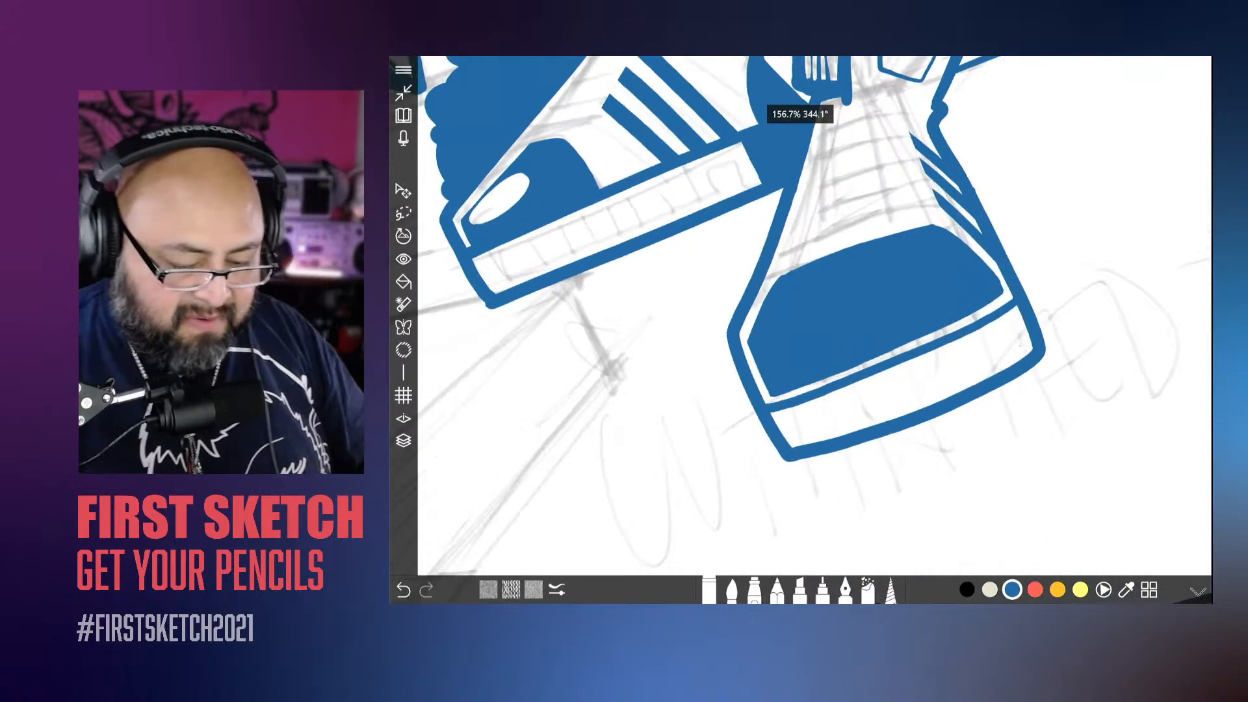
pyautogui.scroll(4, 813, 325)
pyautogui.moveTo(944, 328); pyautogui.dragTo(959, 366)
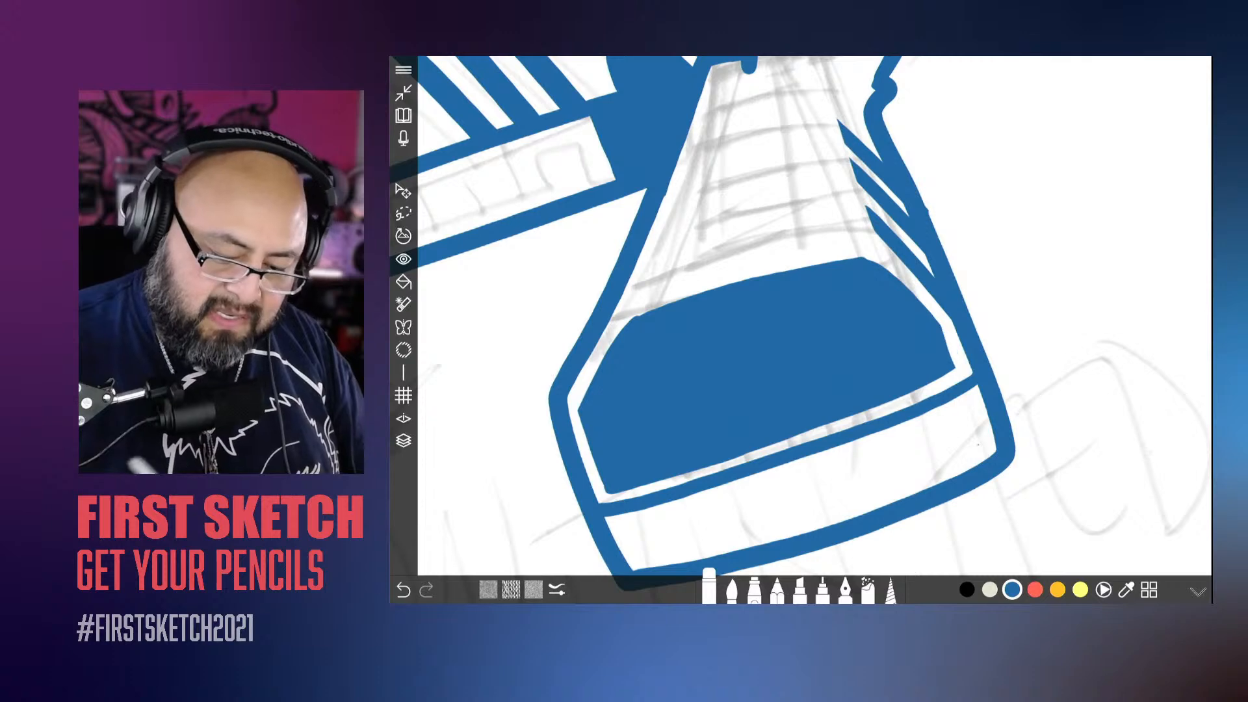
# Step: Erase a clear white gap between the front toe cap and the shoe contour beside the side stripes
pyautogui.scroll(-3, 813, 325)
pyautogui.scroll(3, 813, 325)
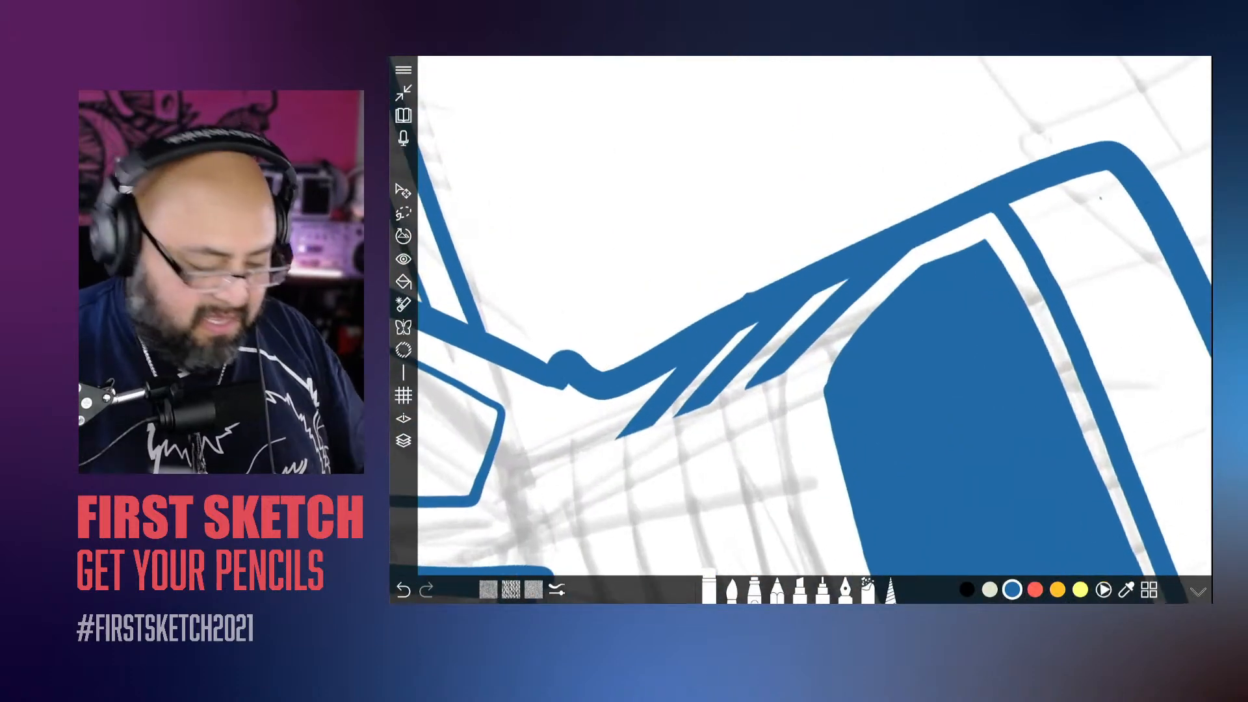
pyautogui.scroll(2, 813, 325)
pyautogui.moveTo(967, 191); pyautogui.dragTo(865, 277)
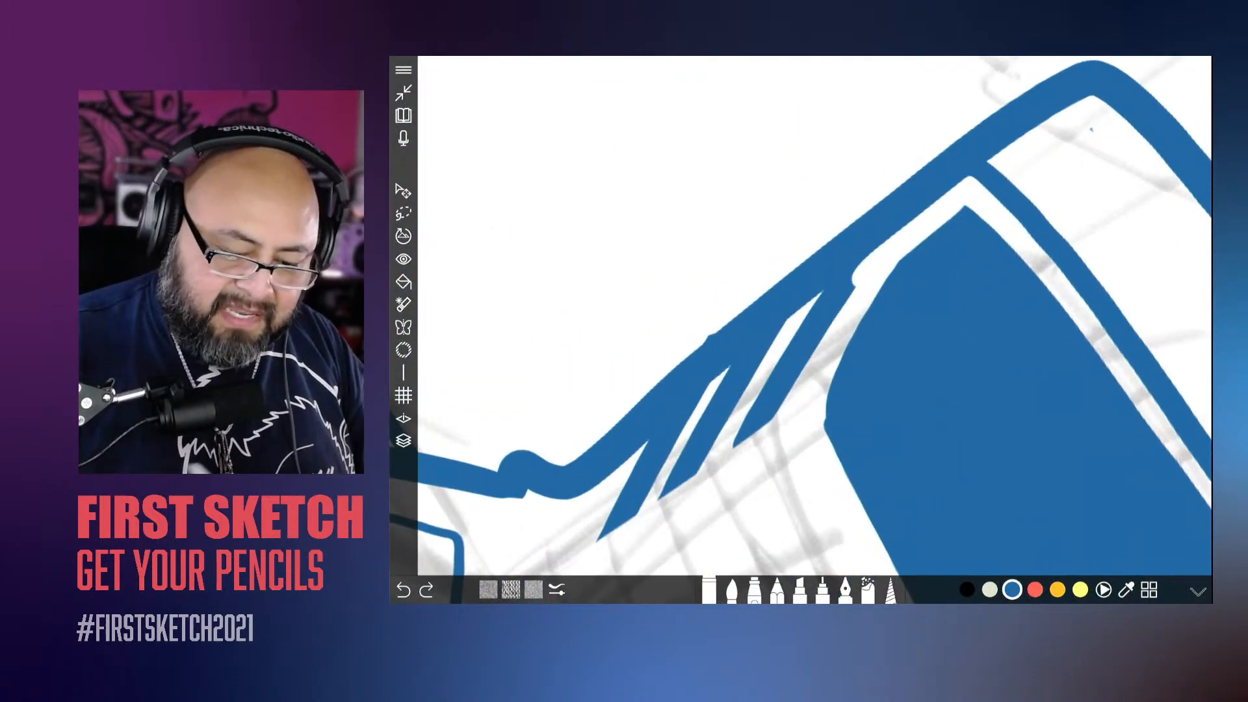
pyautogui.hotkey('ctrl', 'z')
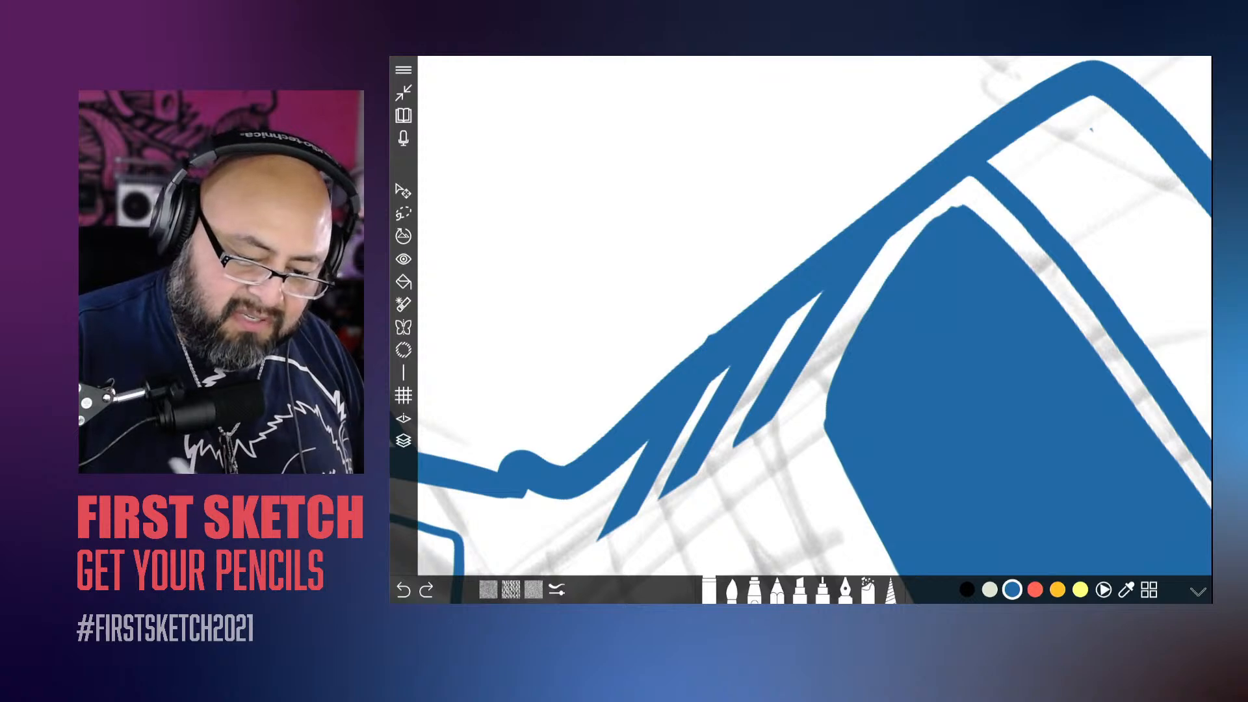
pyautogui.hotkey('ctrl', 'shift', 'z')
pyautogui.moveTo(965, 199)
pyautogui.mouseDown()
pyautogui.moveTo(912, 243)
pyautogui.moveTo(828, 406)
pyautogui.mouseUp()
pyautogui.scroll(-10, 801, 316)
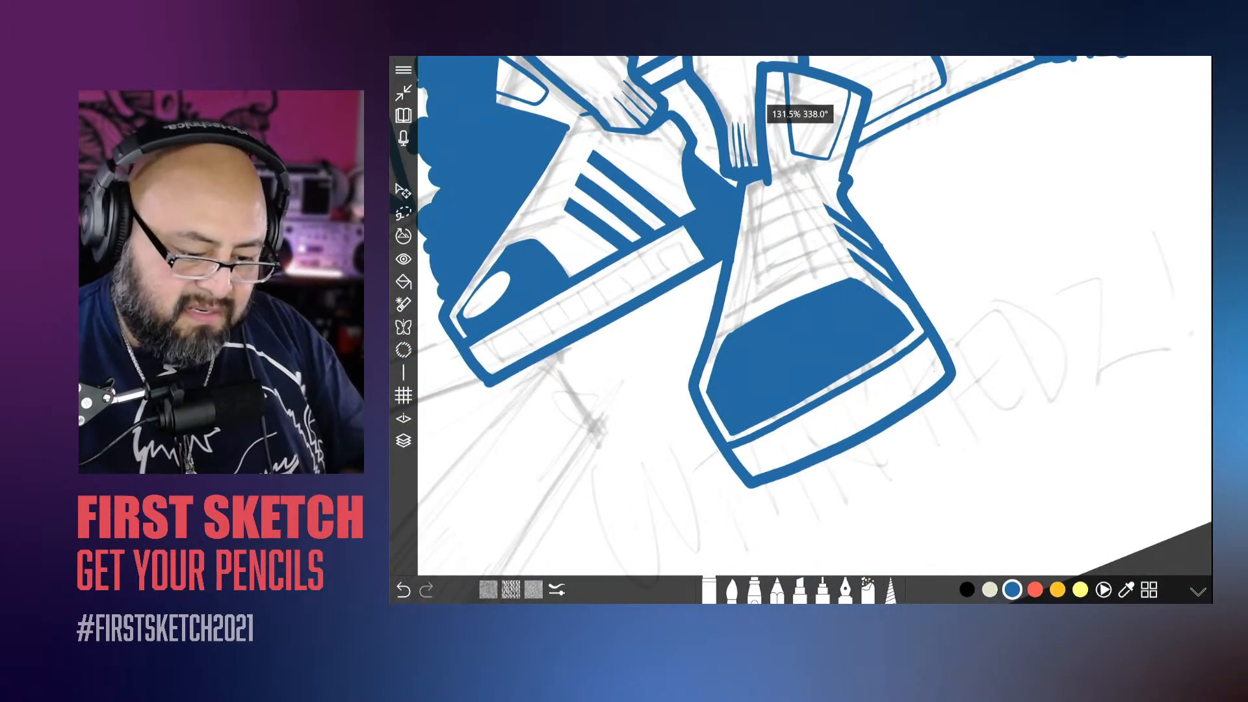
# Step: Erase oval and dot-shaped glossy highlights into the front toe cap and add small highlights beside the back toe cap's oval
pyautogui.scroll(7, 801, 316)
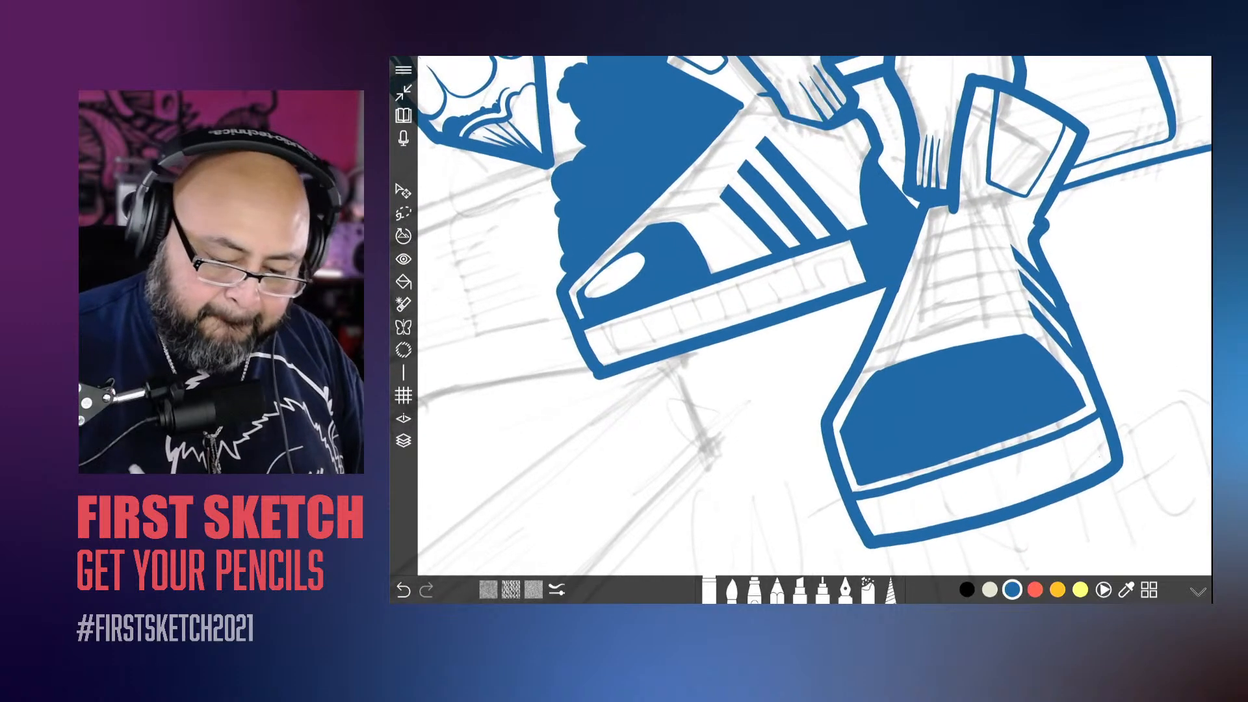
pyautogui.moveTo(1018, 350)
pyautogui.mouseDown()
pyautogui.moveTo(995, 386)
pyautogui.moveTo(983, 377)
pyautogui.mouseUp()
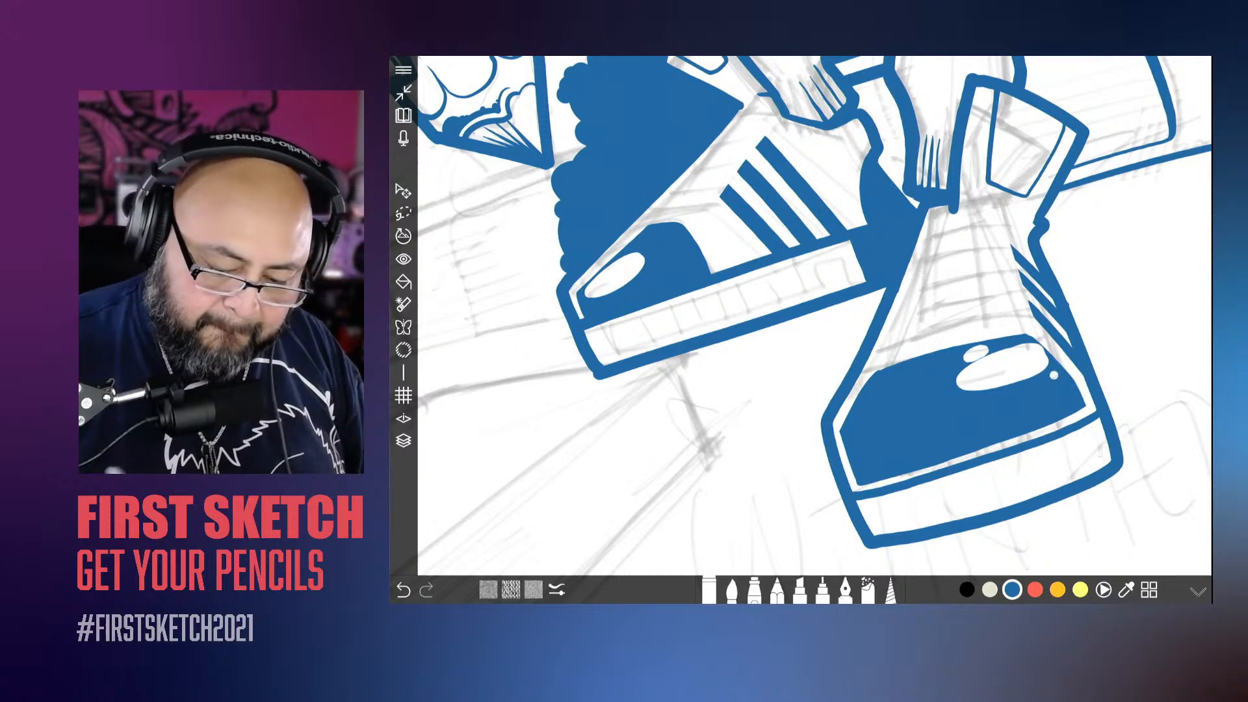
pyautogui.moveTo(807, 315); pyautogui.dragTo(959, 388)
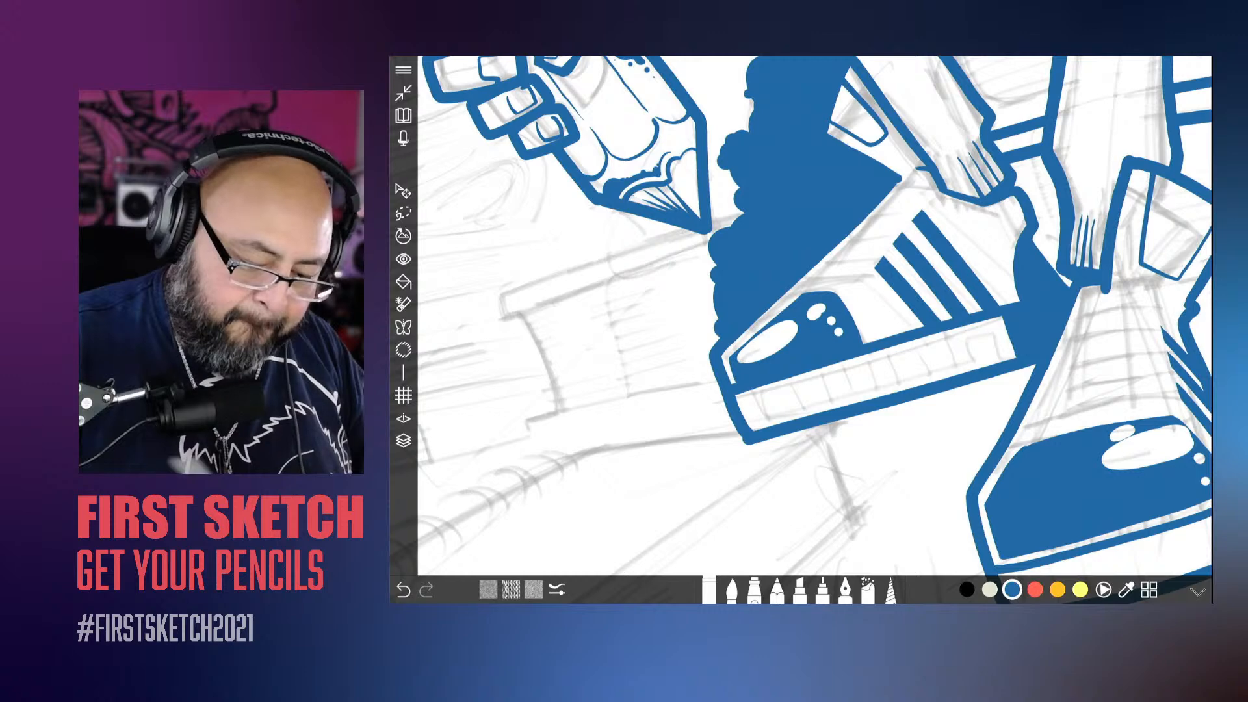
pyautogui.scroll(-4, 650, 377)
pyautogui.scroll(-2, 715, 312)
pyautogui.scroll(4, 780, 403)
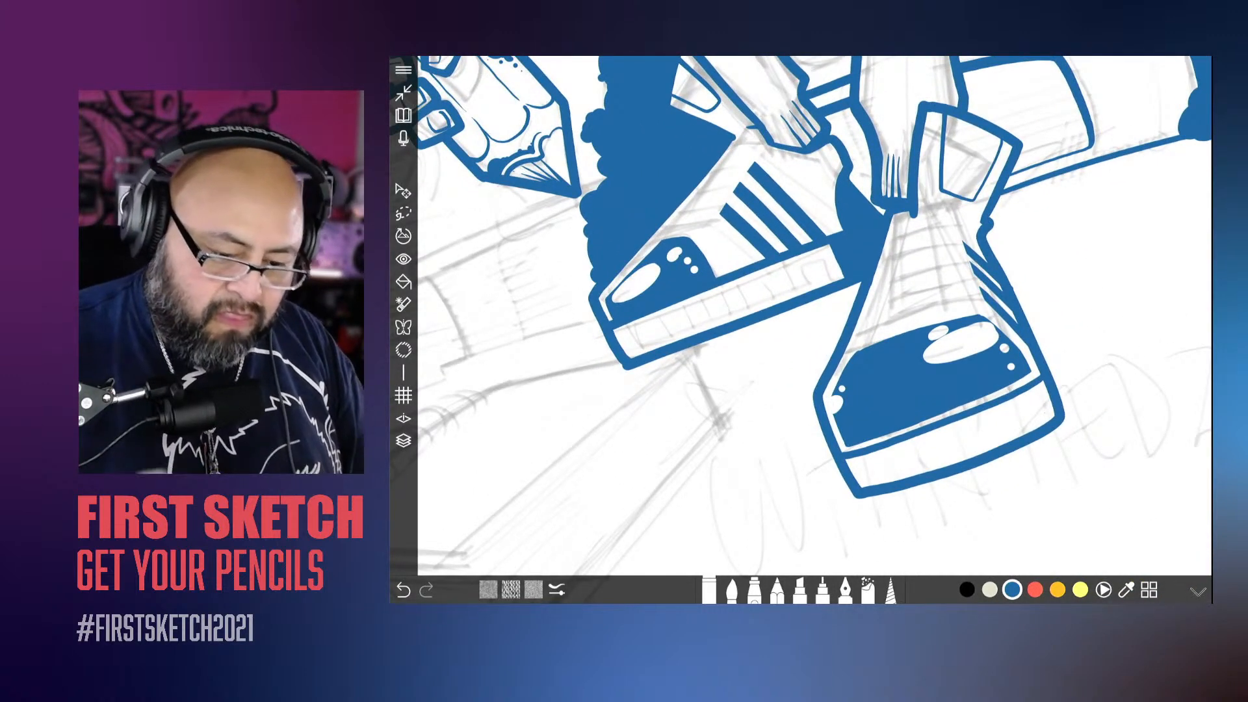
# Step: Check the layer list for the active layer and switch from the eraser back to the brush
pyautogui.scroll(-5, 793, 390)
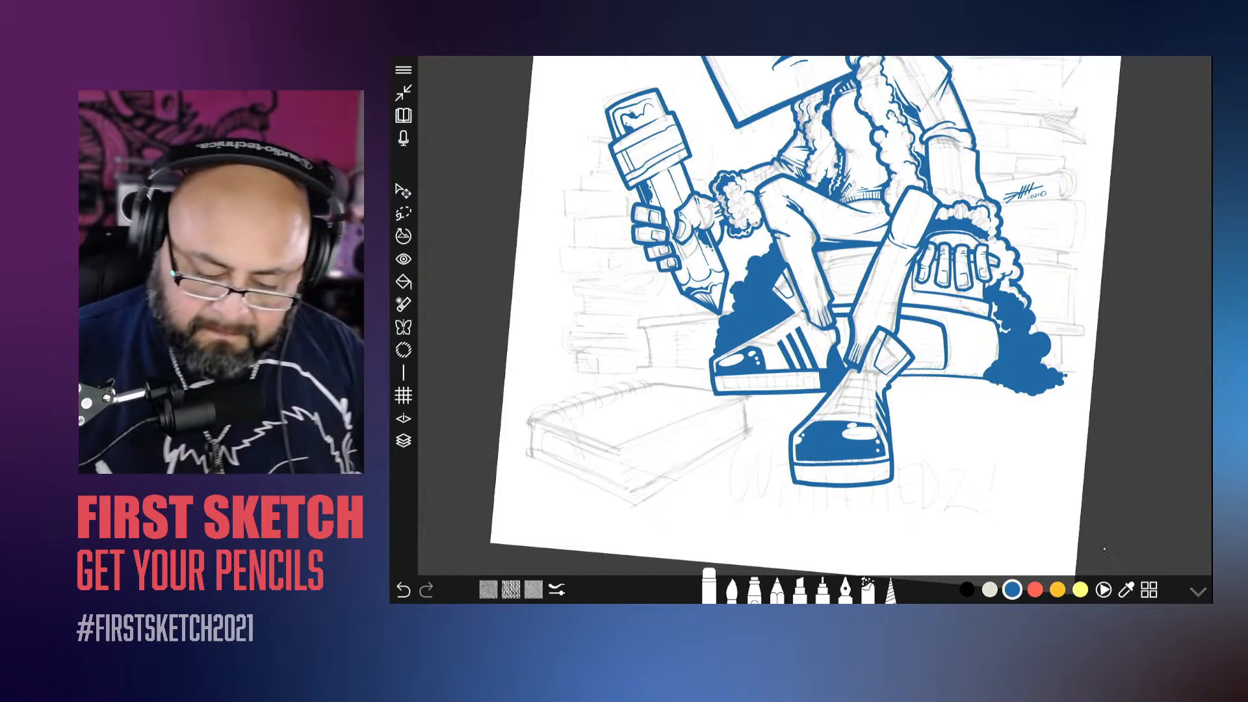
pyautogui.press('l')
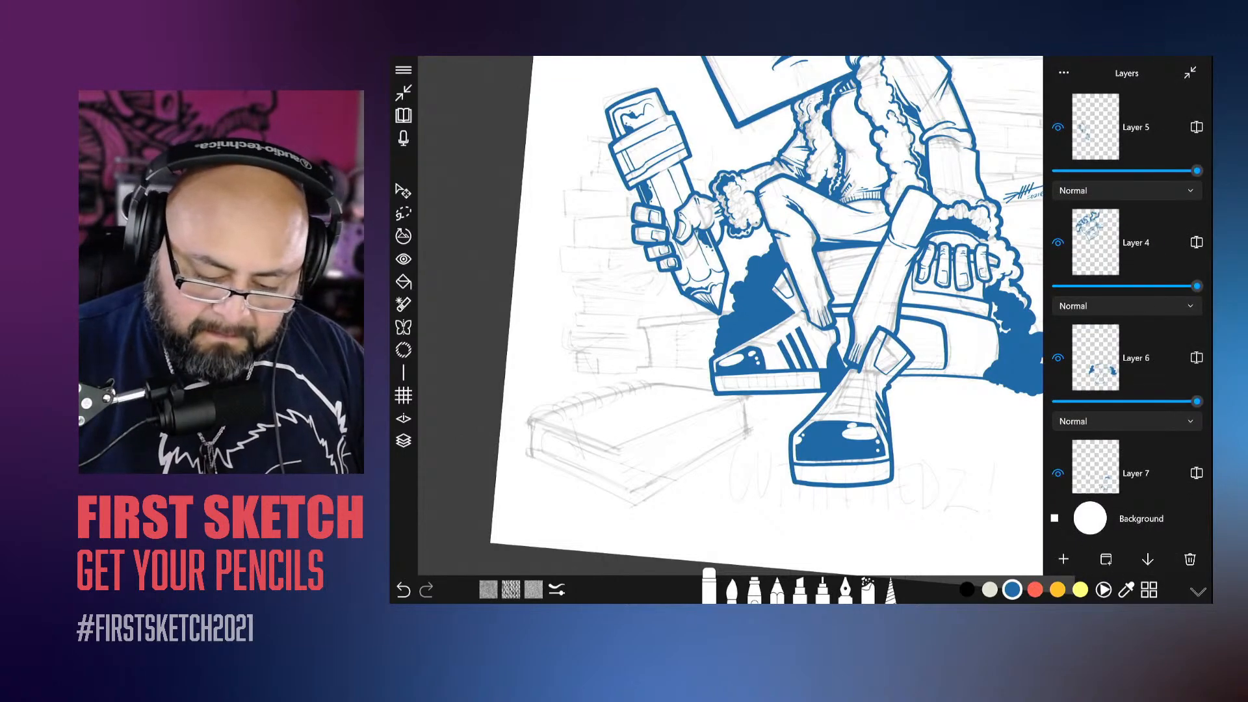
pyautogui.scroll(-10, 1128, 293)
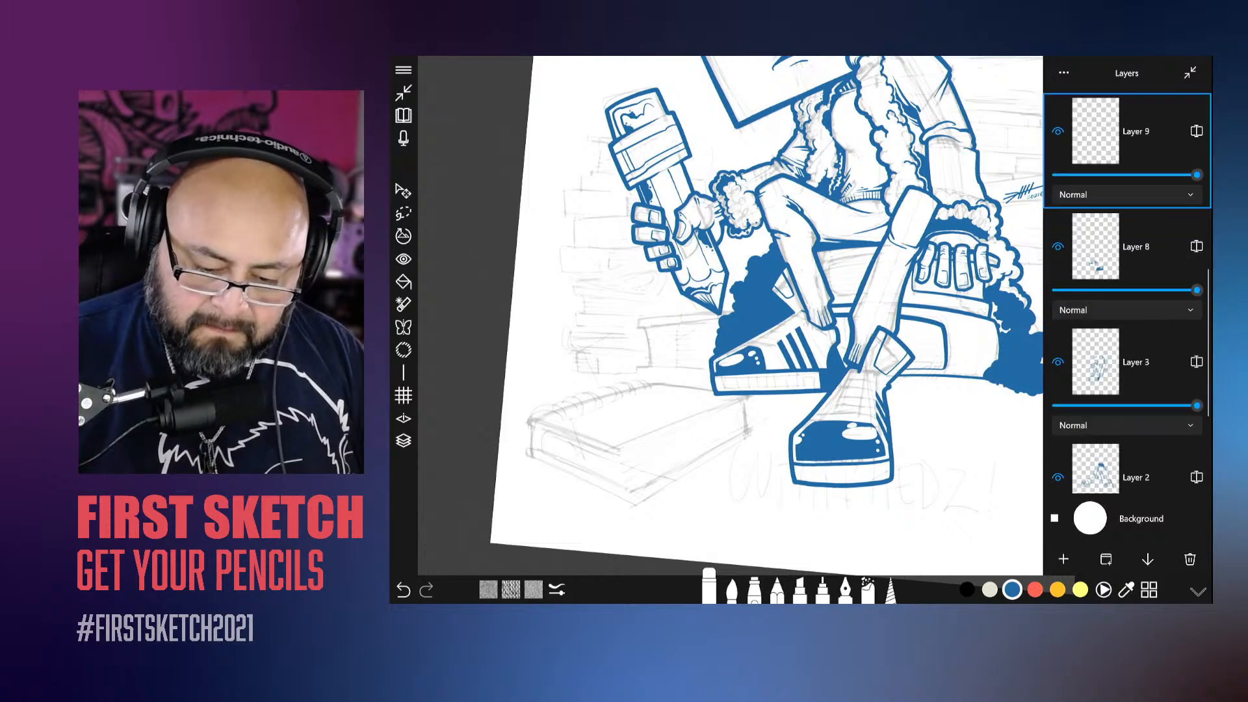
pyautogui.scroll(6, 1128, 293)
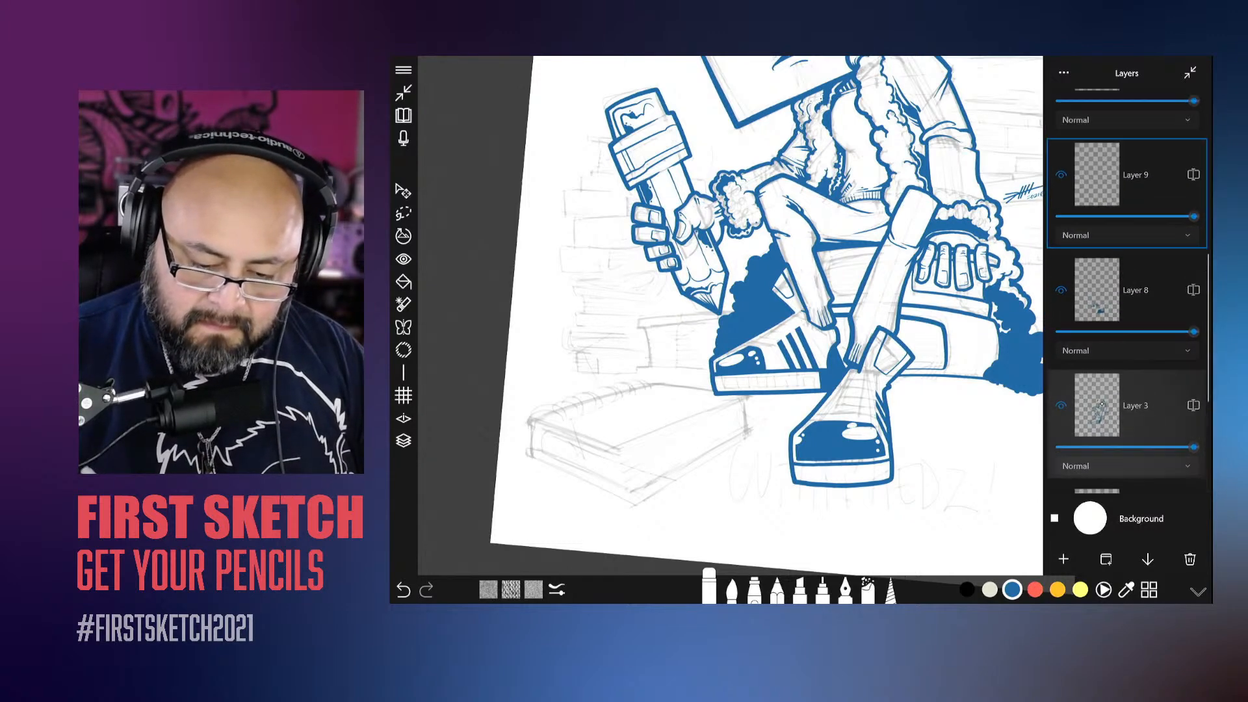
pyautogui.scroll(2, 1128, 292)
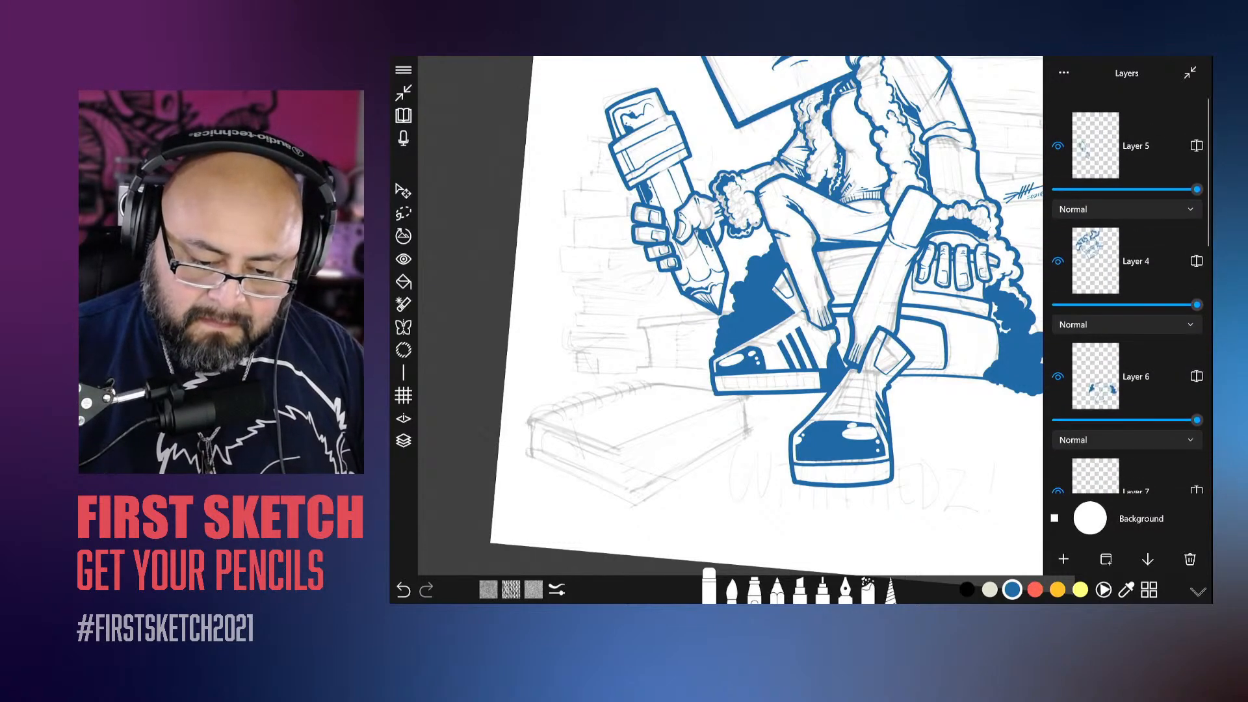
pyautogui.scroll(-3, 1128, 293)
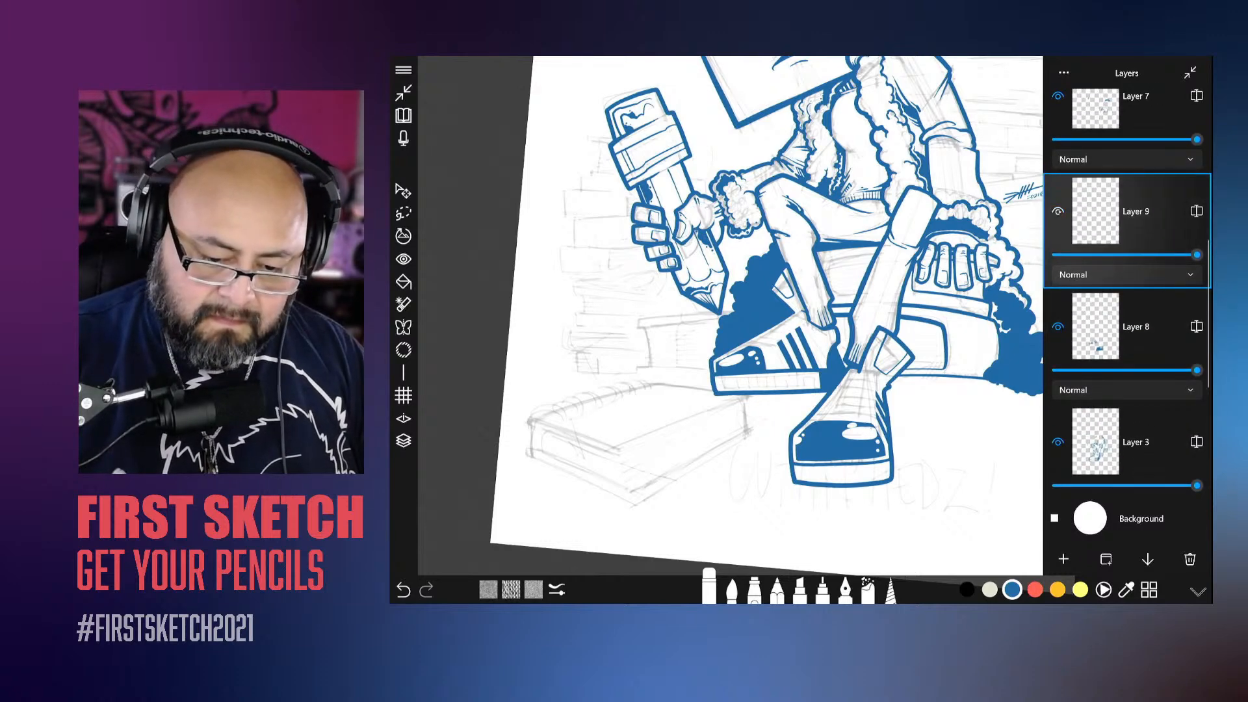
pyautogui.click(732, 588)
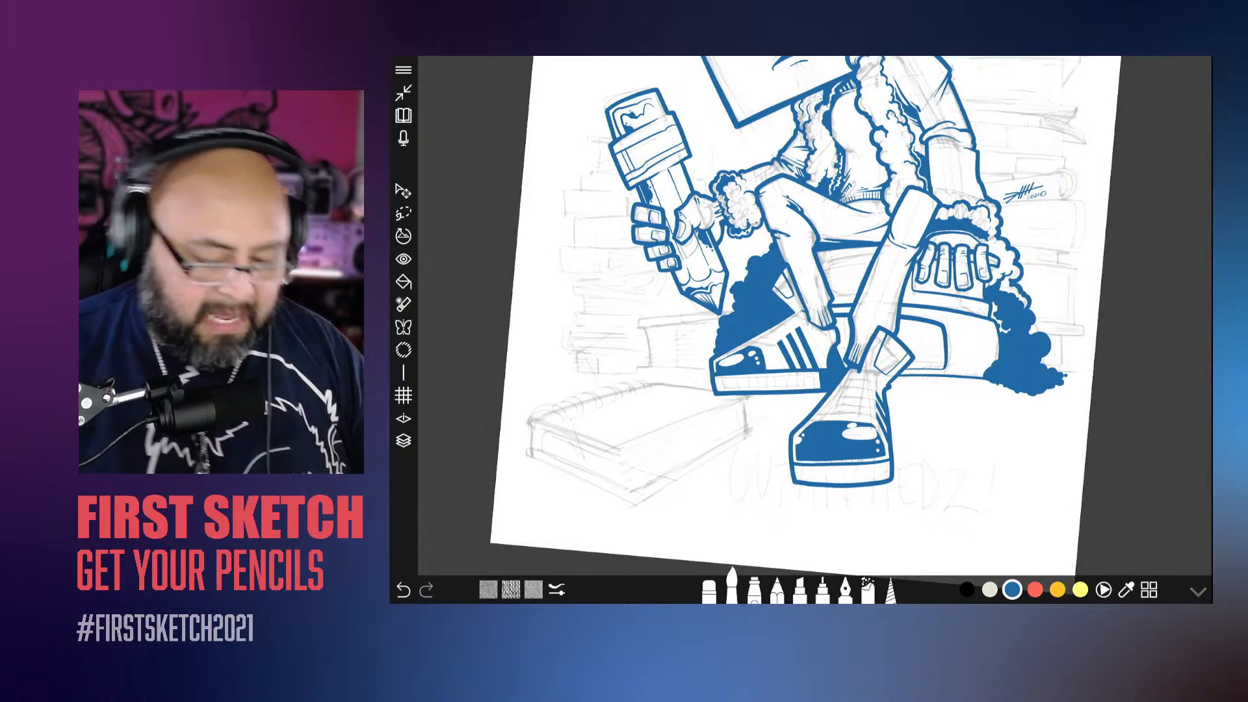
# Step: Examine the inked shoes up close and the whole character on the page for areas that still need inking
pyautogui.scroll(5, 815, 316)
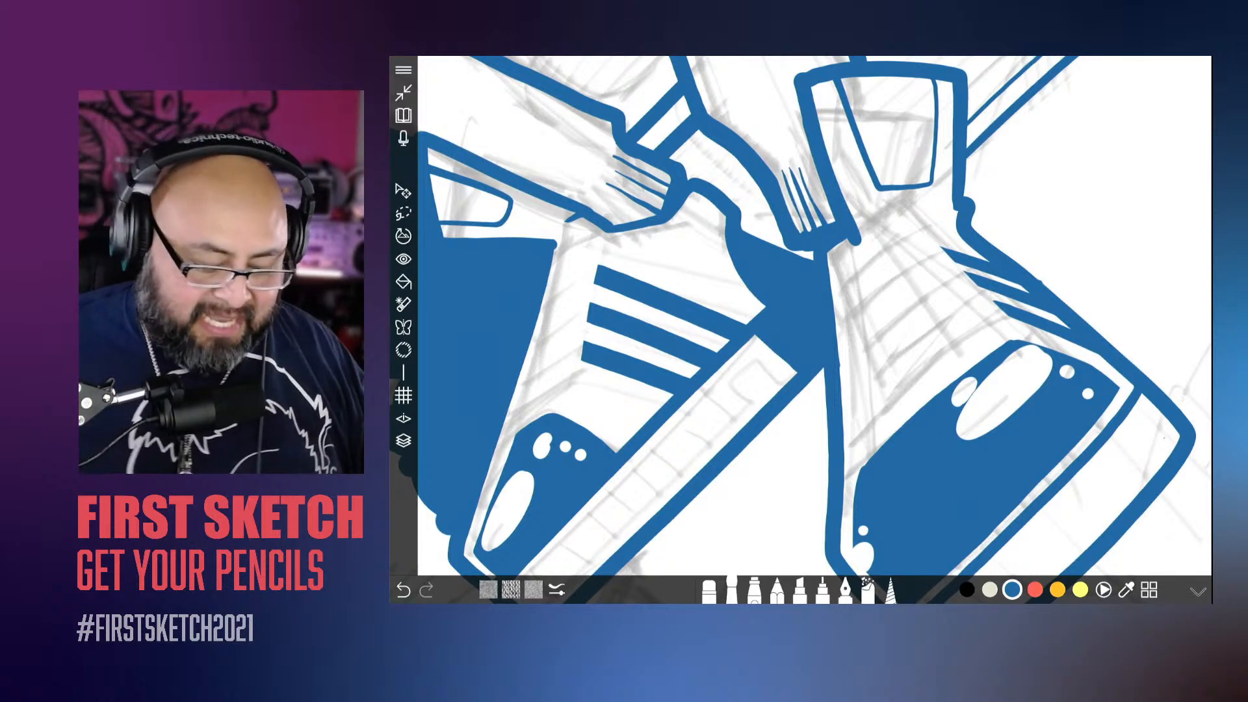
pyautogui.scroll(-5, 815, 316)
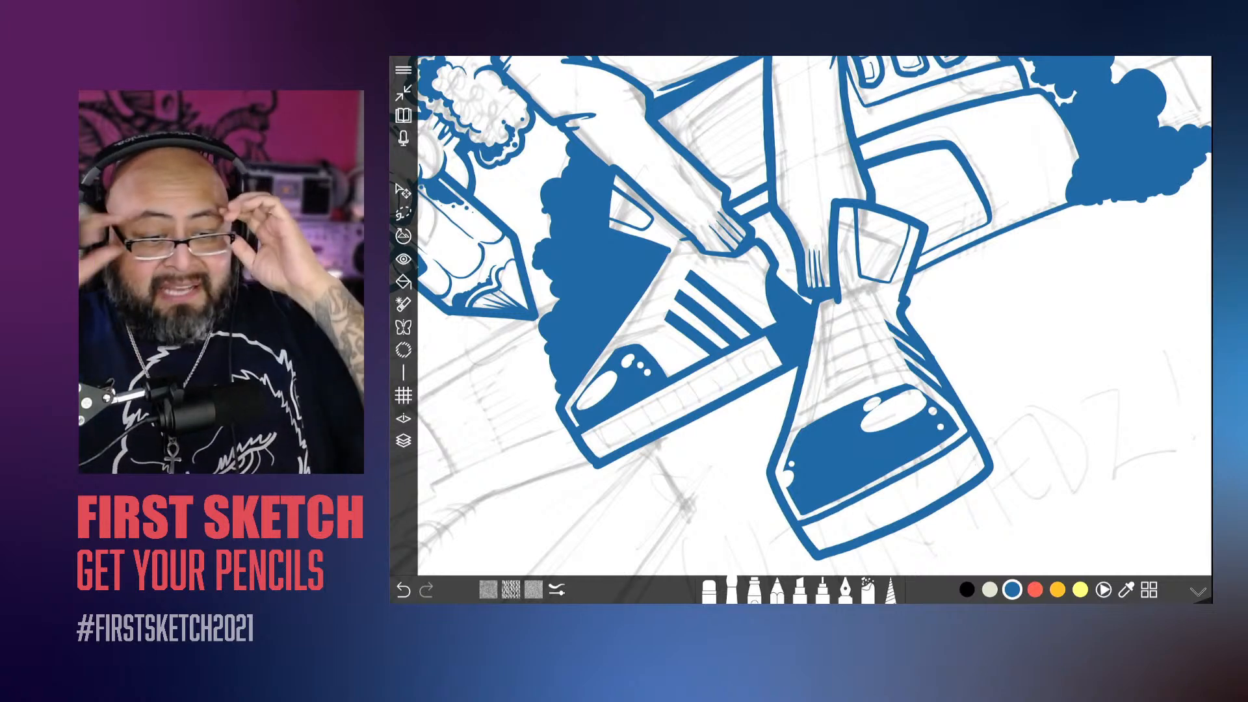
pyautogui.scroll(-6, 806, 319)
pyautogui.scroll(5, 806, 319)
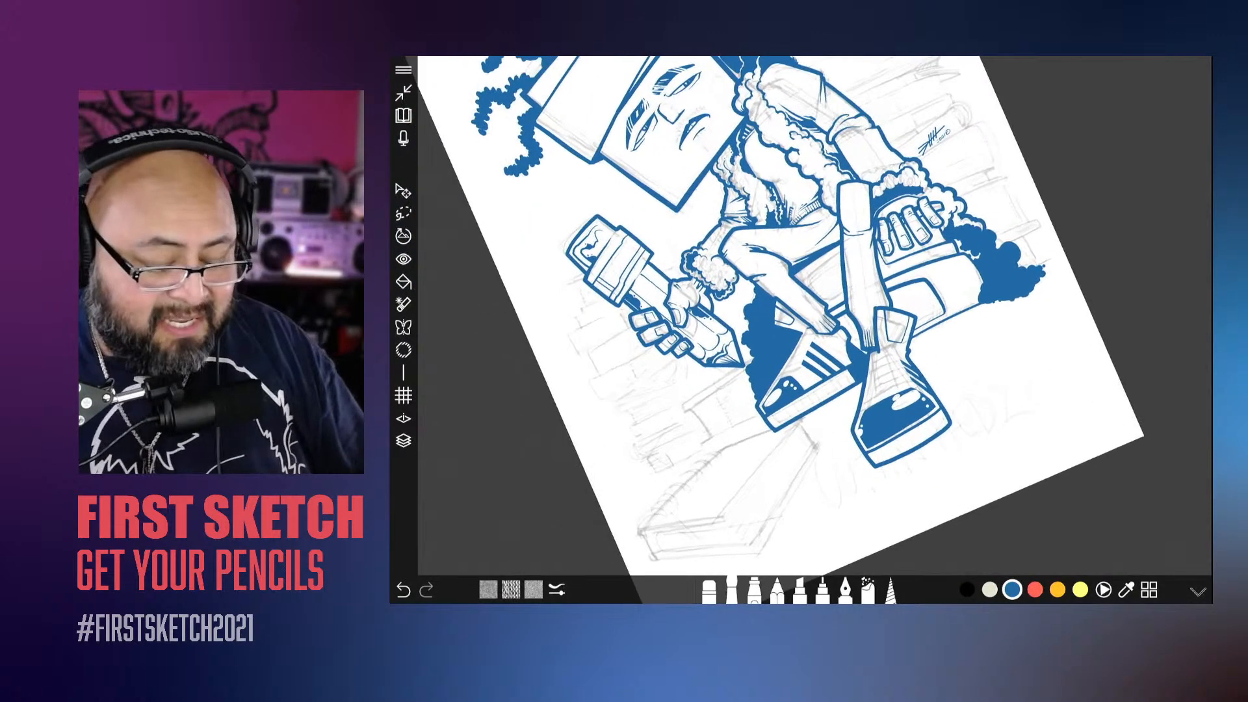
pyautogui.scroll(1, 806, 318)
pyautogui.scroll(-3, 806, 318)
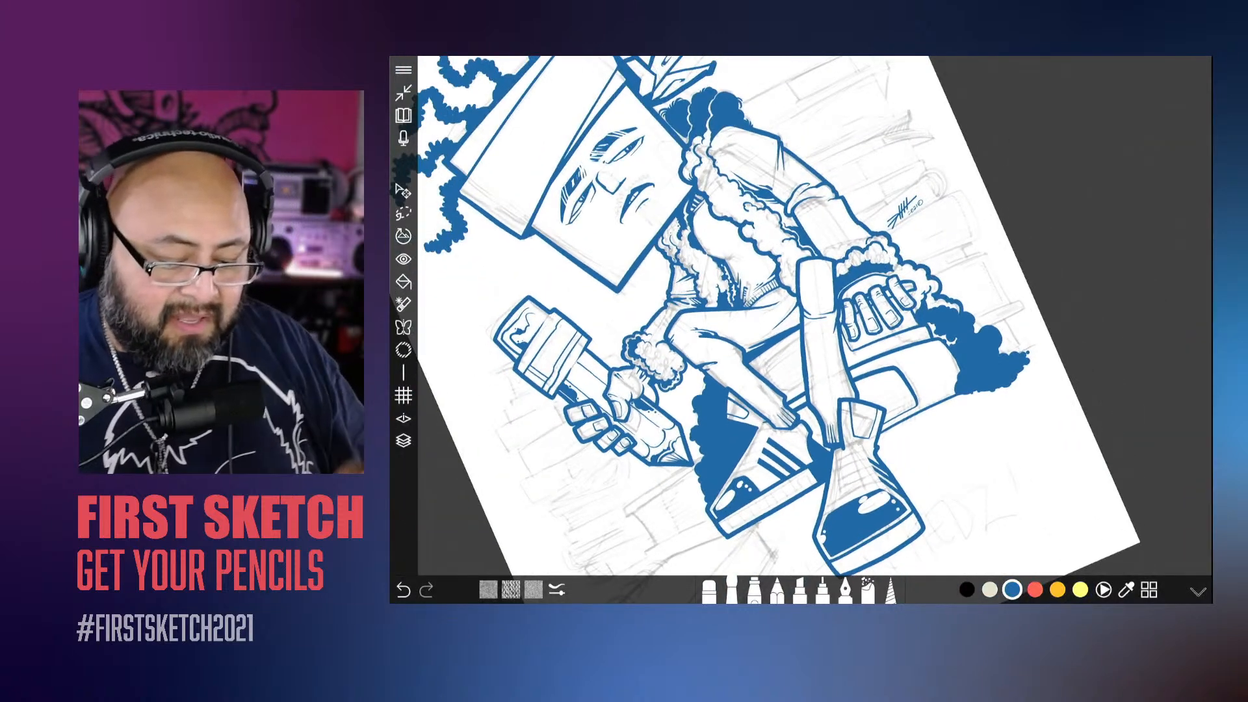
pyautogui.scroll(-5, 806, 318)
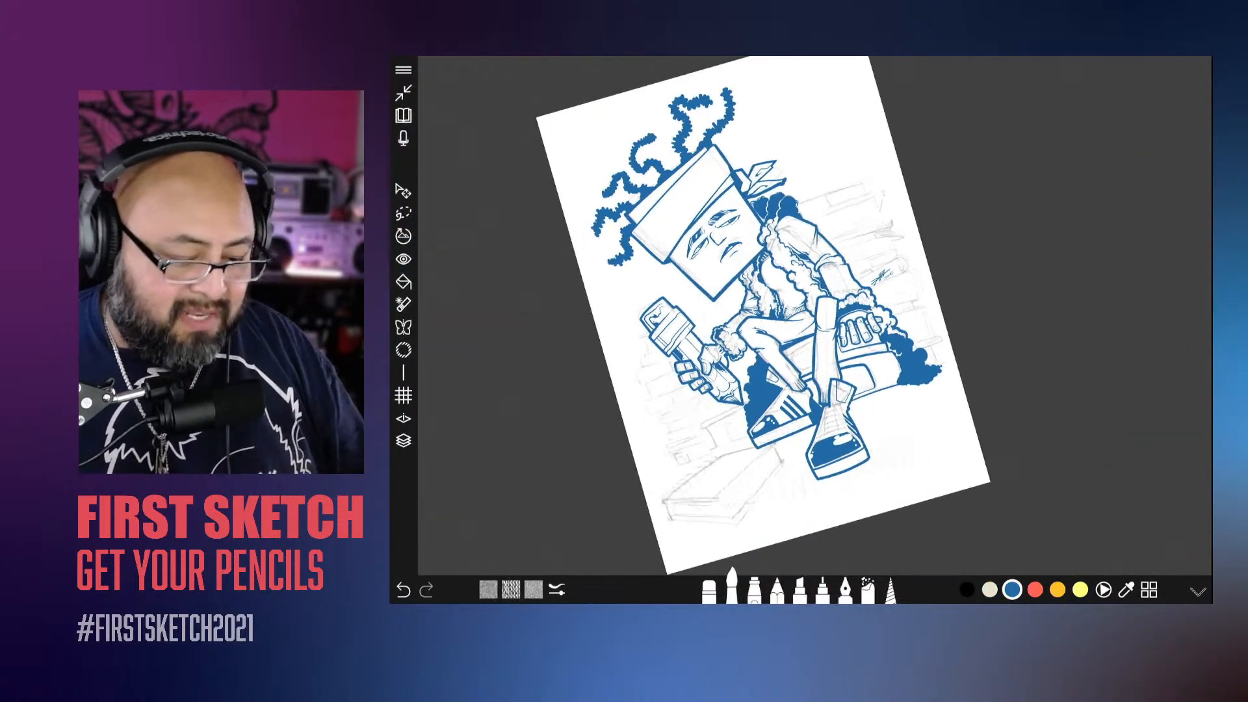
# Step: Reduce the brush thickness for inking the book under the back shoe and undo the overly thick edge stroke
pyautogui.scroll(2, 807, 319)
pyautogui.scroll(4, 806, 319)
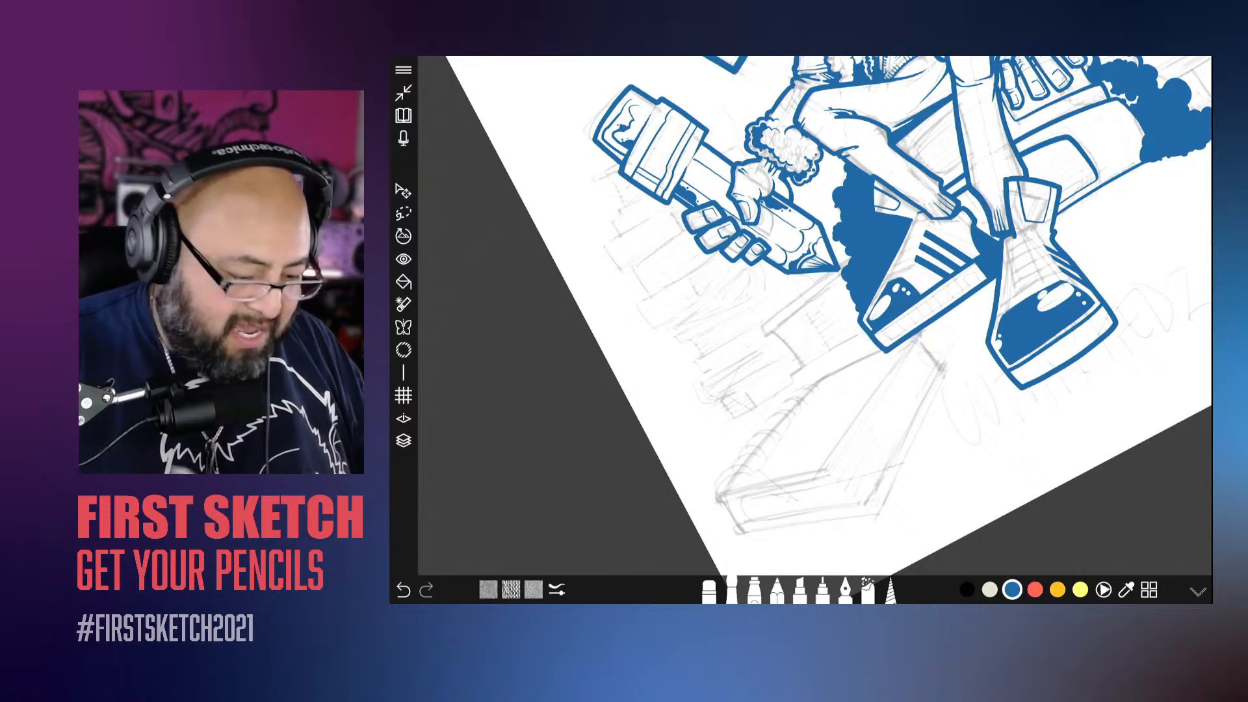
pyautogui.scroll(2, 806, 319)
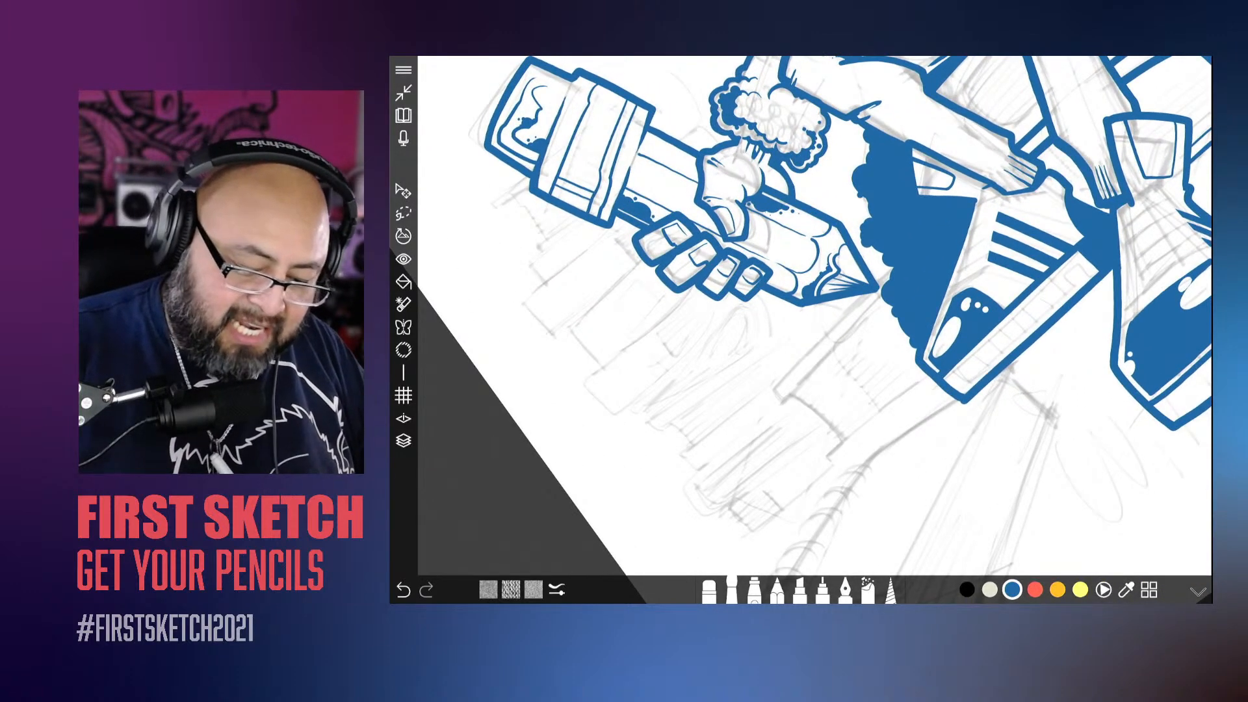
pyautogui.moveTo(787, 407)
pyautogui.mouseDown()
pyautogui.moveTo(775, 392)
pyautogui.moveTo(879, 289)
pyautogui.mouseUp()
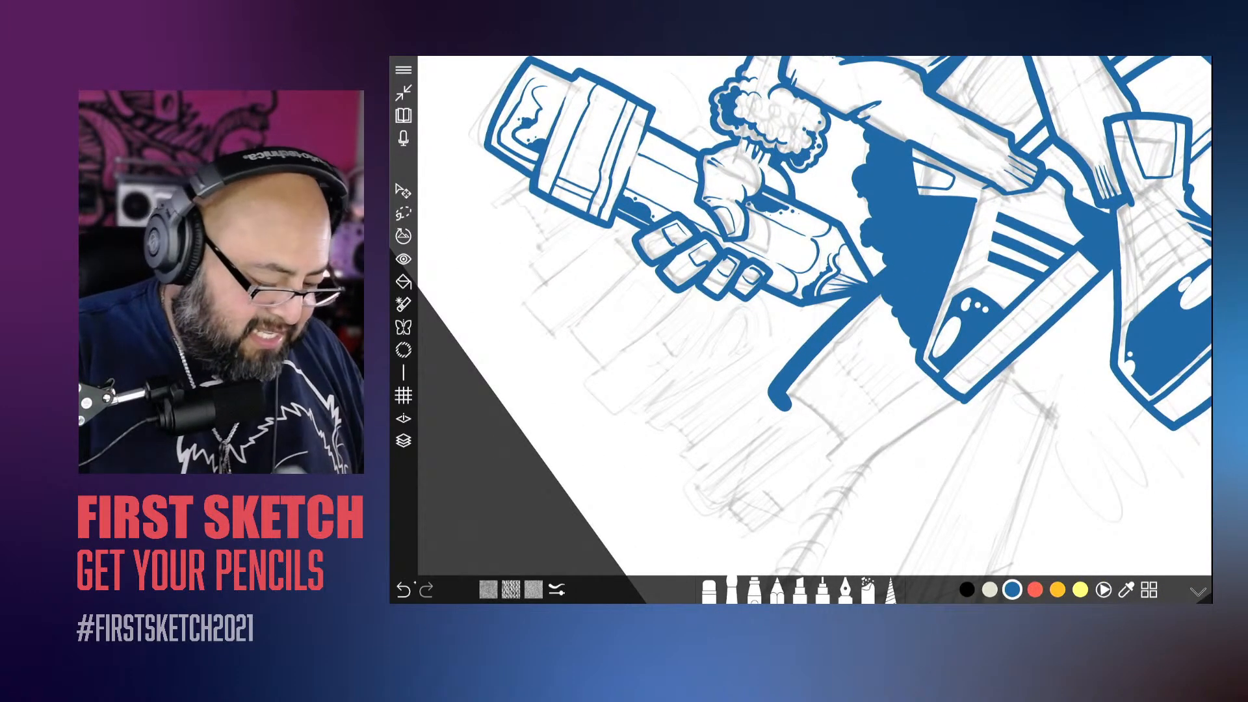
pyautogui.click(407, 588)
pyautogui.click(732, 590)
pyautogui.moveTo(801, 499); pyautogui.dragTo(801, 499)
# Step: Ink the upper cover of the book under the back shoe with two curved edge lines, redoing the first stroke
pyautogui.moveTo(784, 402)
pyautogui.mouseDown()
pyautogui.moveTo(783, 374)
pyautogui.moveTo(885, 277)
pyautogui.mouseUp()
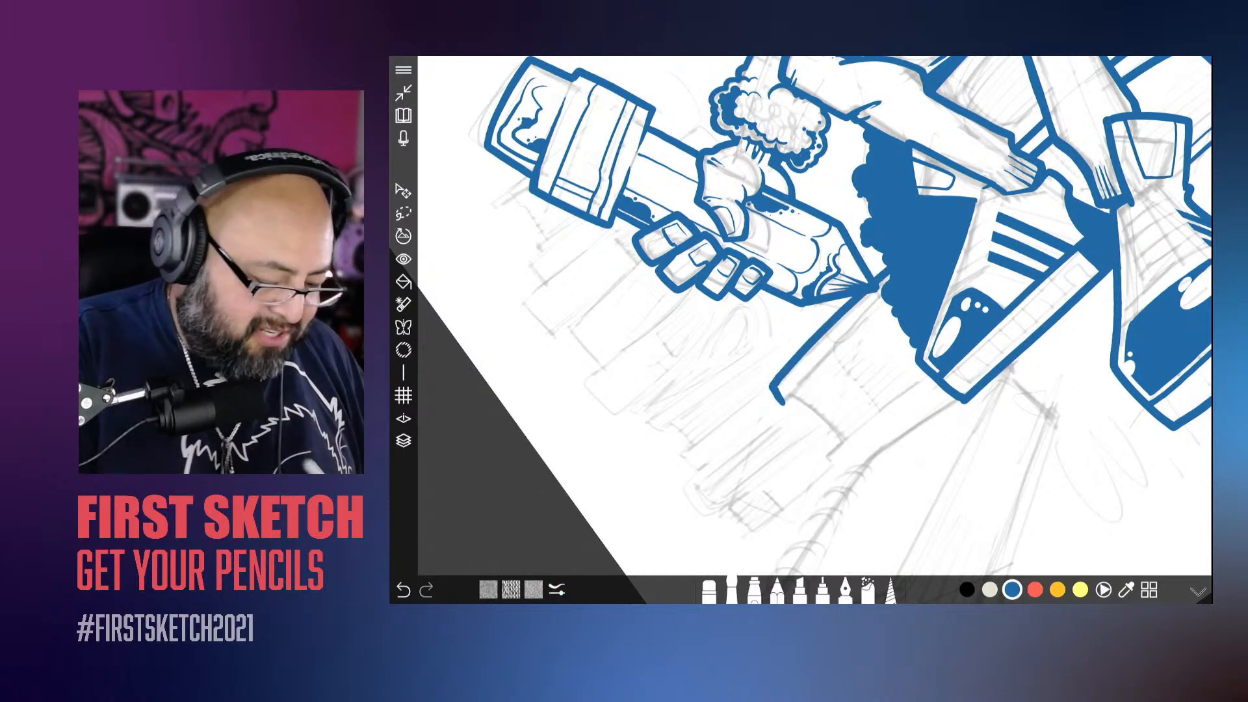
pyautogui.hotkey('ctrl', 'z')
pyautogui.moveTo(799, 419)
pyautogui.mouseDown()
pyautogui.moveTo(783, 405)
pyautogui.moveTo(884, 305)
pyautogui.mouseUp()
pyautogui.moveTo(797, 415); pyautogui.dragTo(901, 323)
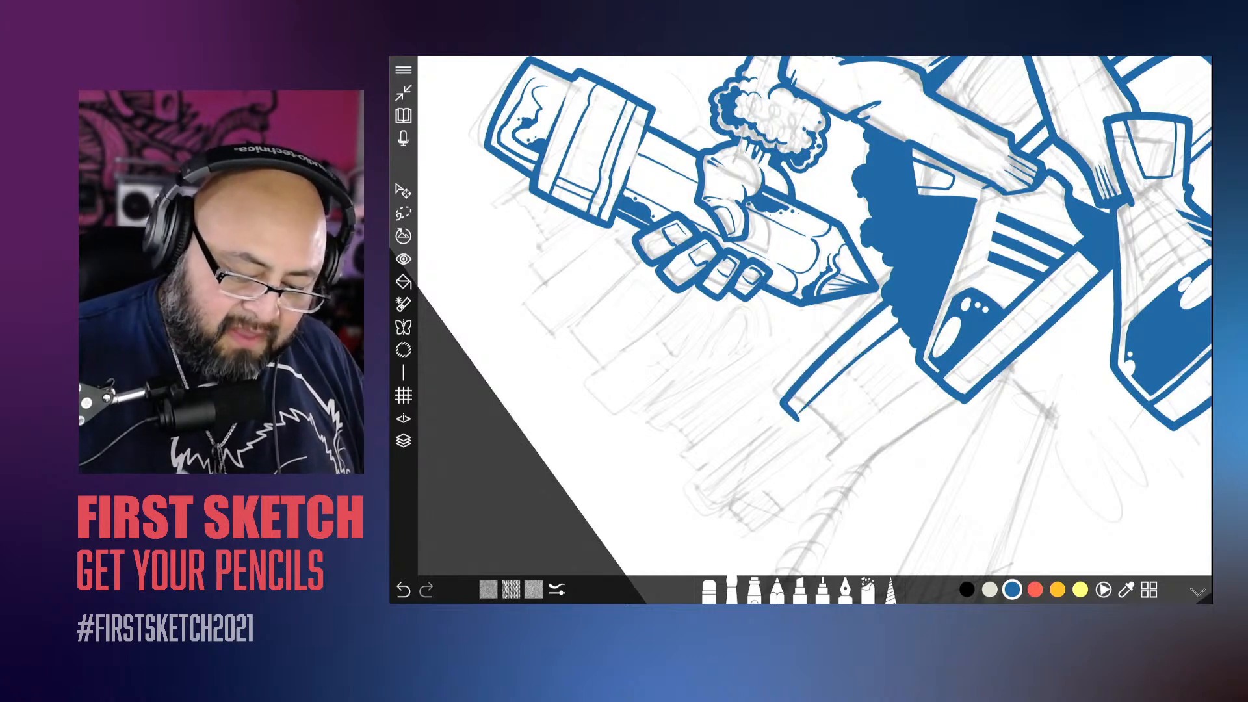
# Step: Ink the curved lower cover edge of the book below the back shoe, replacing the first attempt with a cleaner stroke
pyautogui.moveTo(831, 466); pyautogui.dragTo(931, 382)
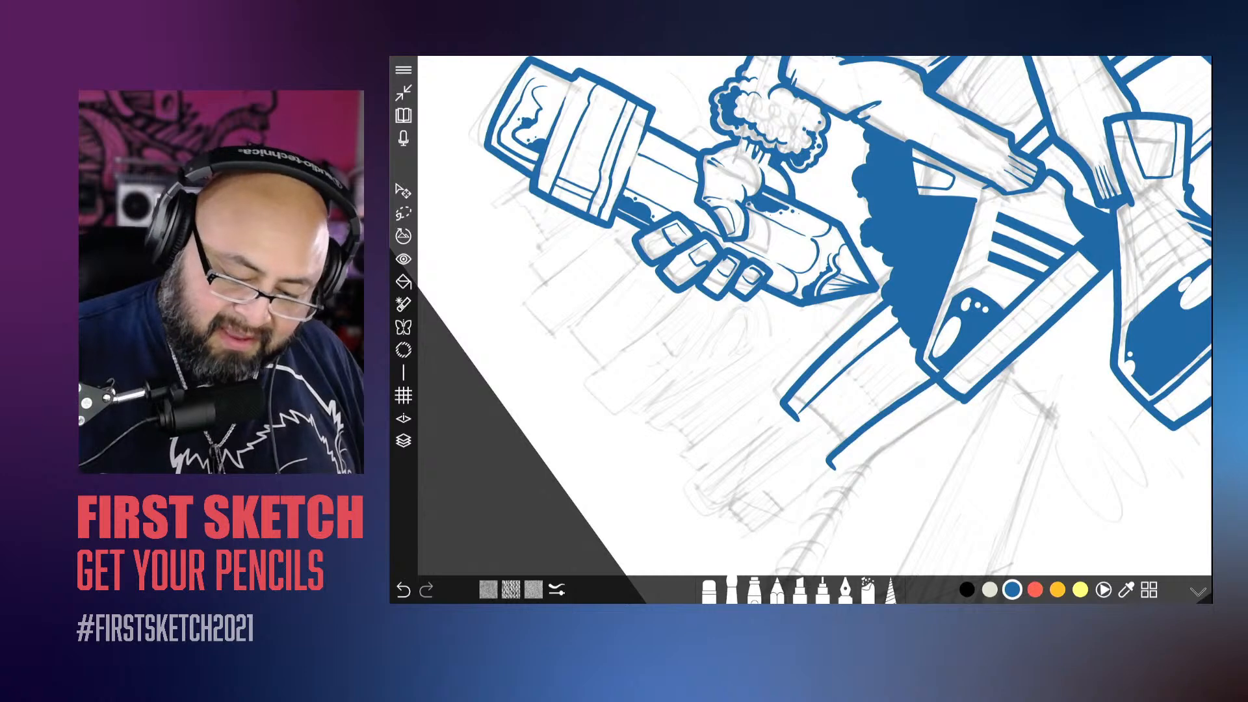
pyautogui.scroll(1, 814, 316)
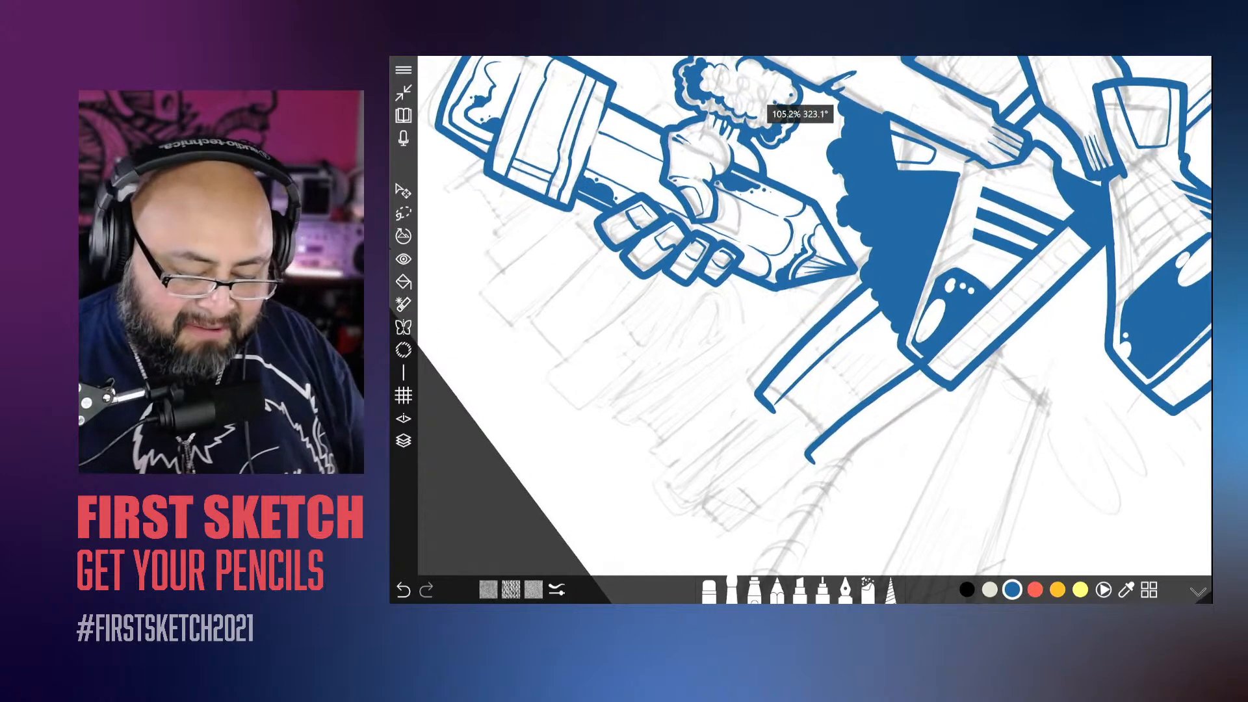
pyautogui.hotkey('ctrl', 'z')
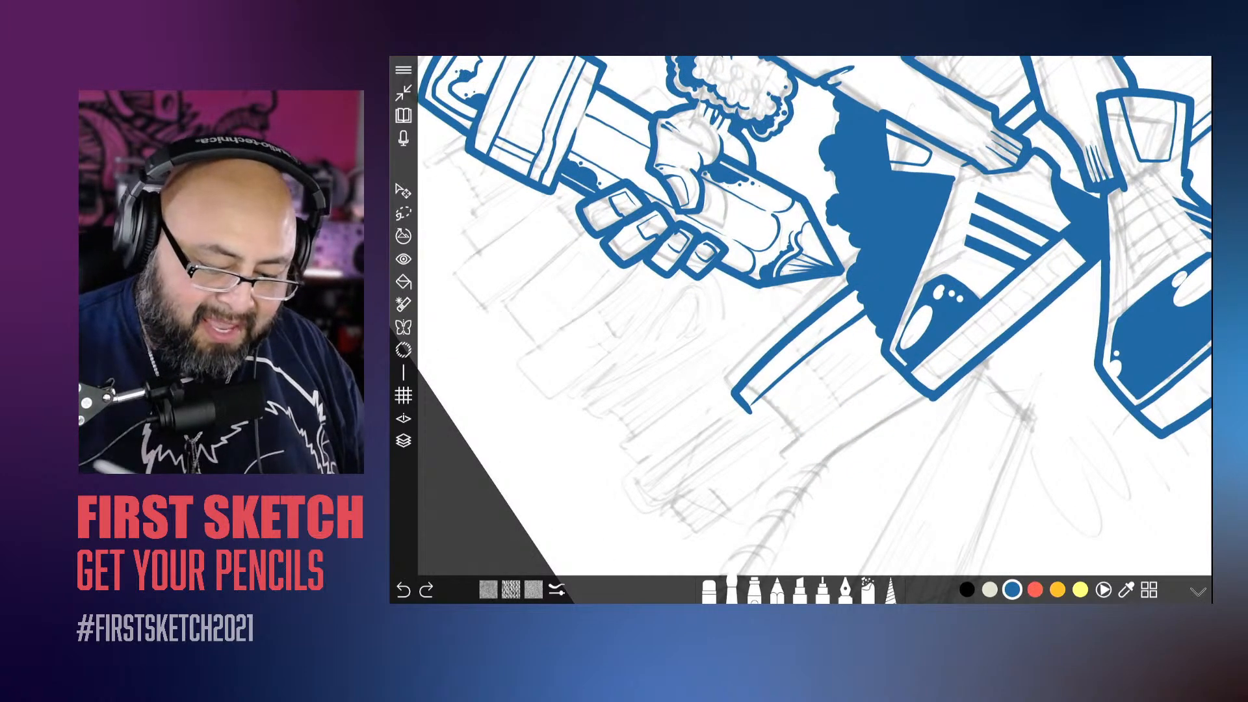
pyautogui.scroll(2, 815, 315)
pyautogui.moveTo(818, 463); pyautogui.dragTo(944, 339)
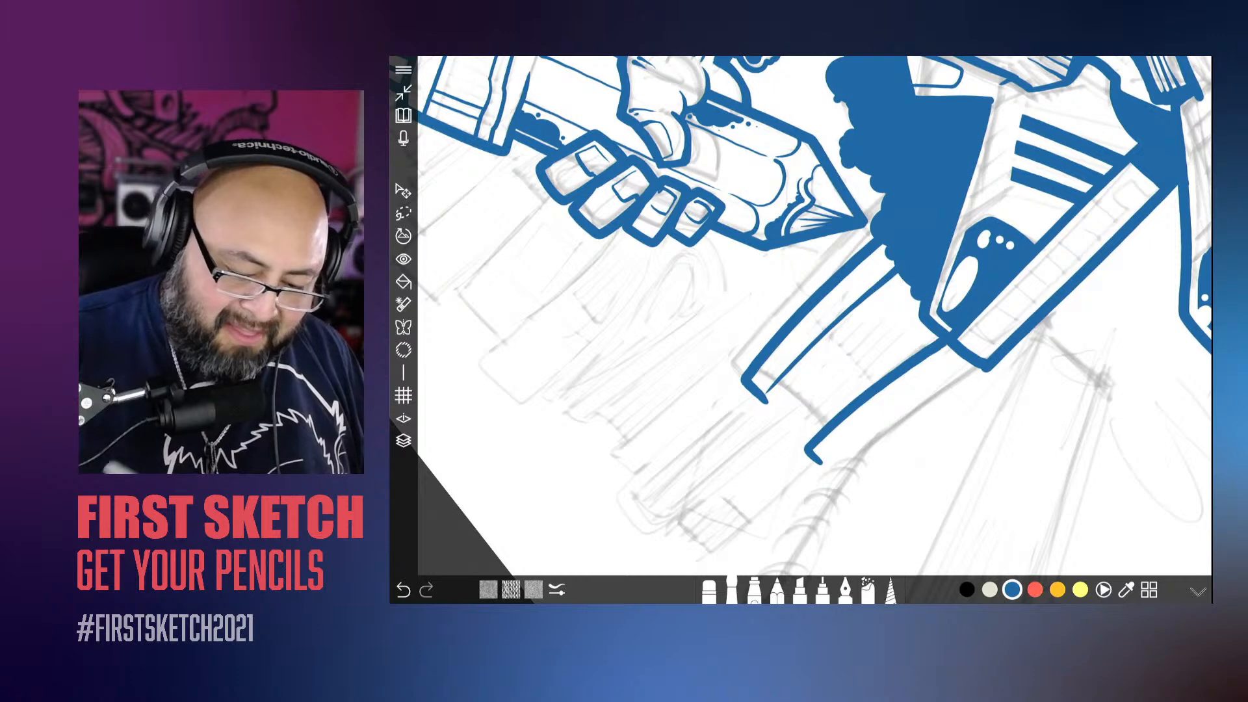
# Step: Ink the page edge between the book's two covers, erase the overshoot at the upper cover's end and close its corner
pyautogui.moveTo(767, 390); pyautogui.dragTo(824, 427)
pyautogui.scroll(-5, 815, 315)
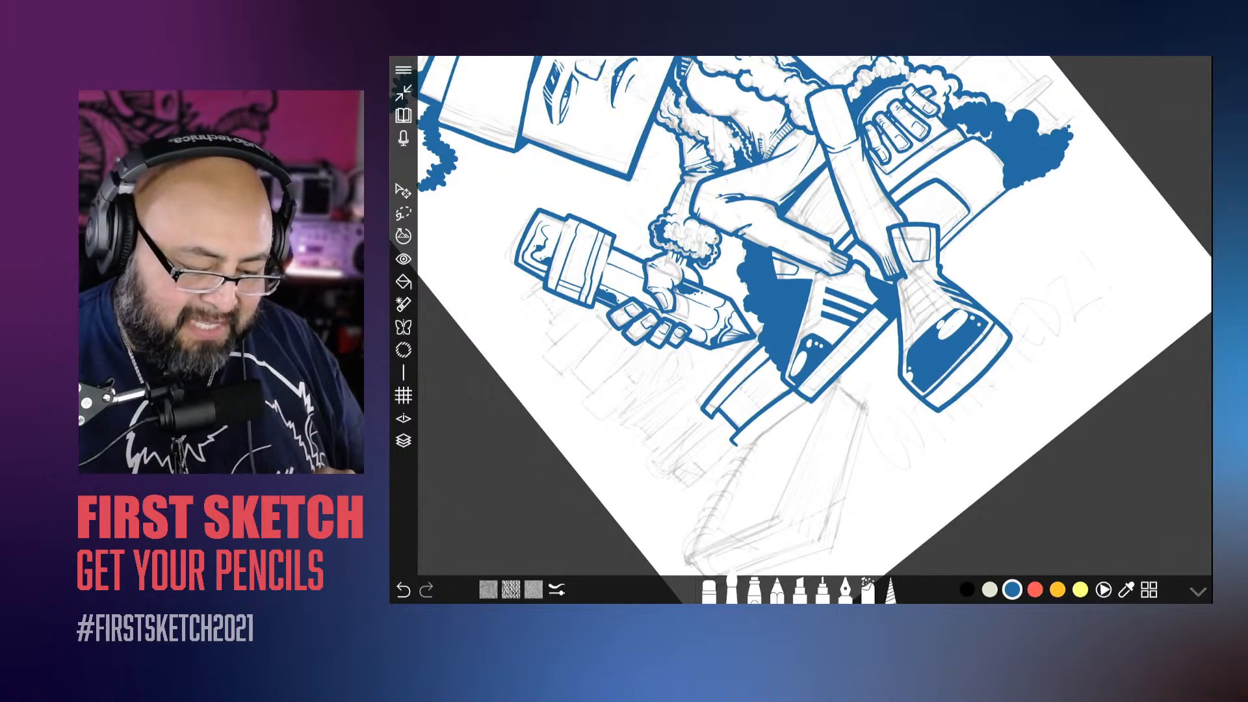
pyautogui.scroll(4, 815, 316)
pyautogui.scroll(5, 815, 315)
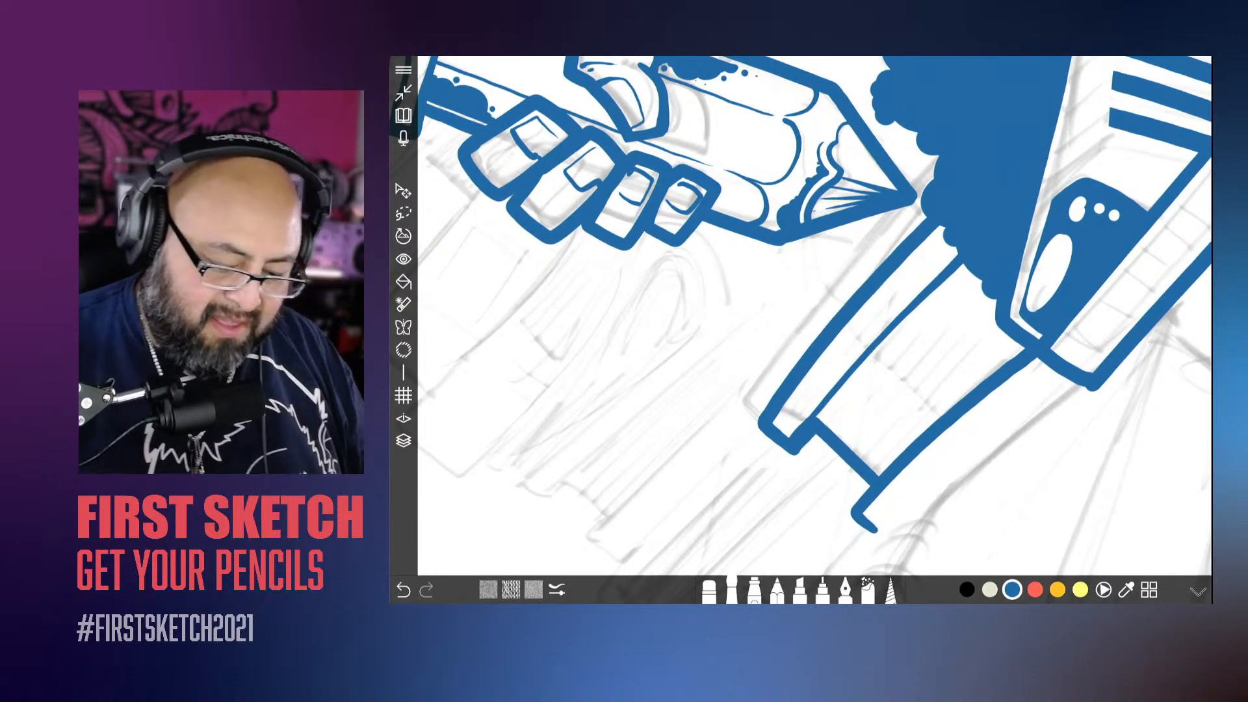
pyautogui.hotkey('ctrl', 'z')
pyautogui.hotkey('ctrl', 'z')
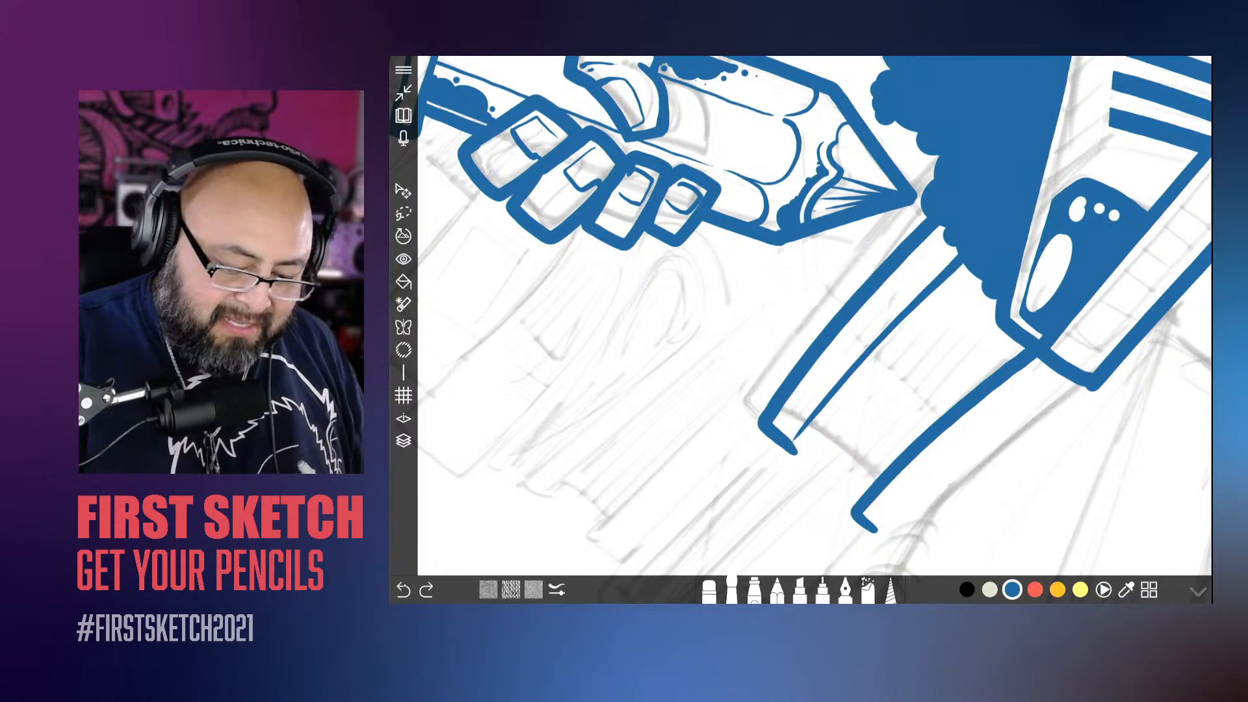
pyautogui.press('e')
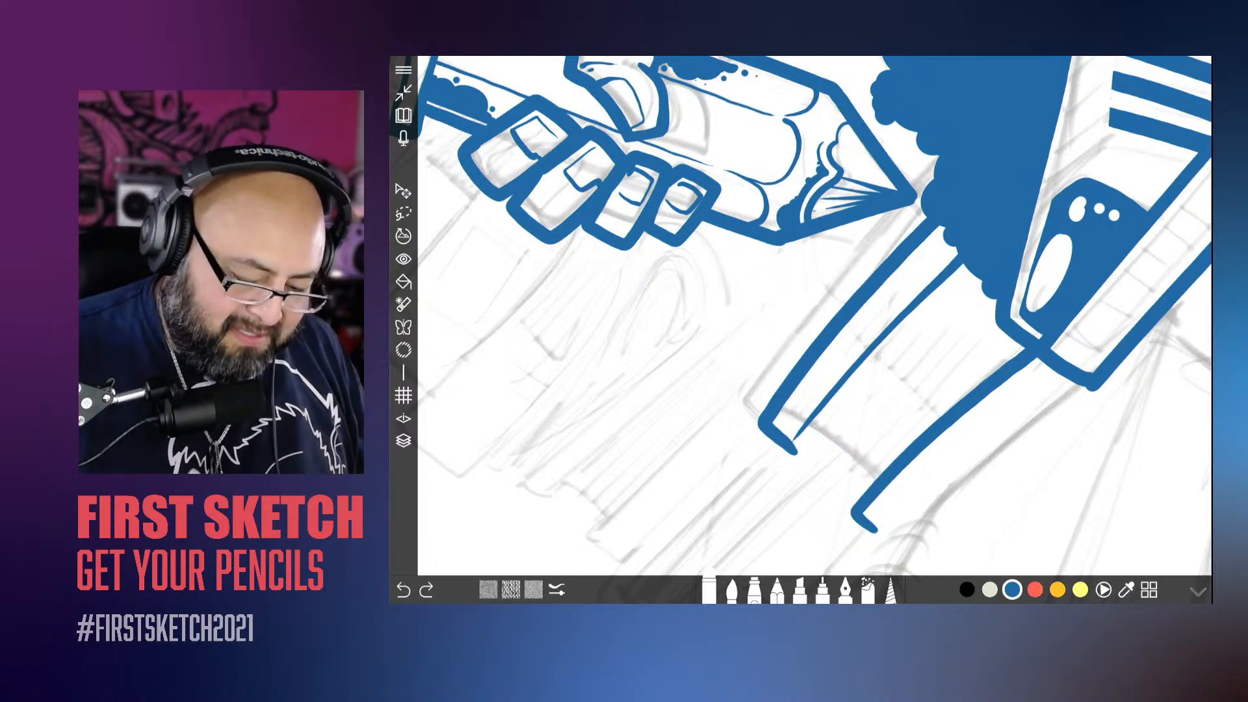
pyautogui.moveTo(799, 447)
pyautogui.mouseDown()
pyautogui.moveTo(791, 457)
pyautogui.moveTo(873, 489)
pyautogui.mouseUp()
pyautogui.press('b')
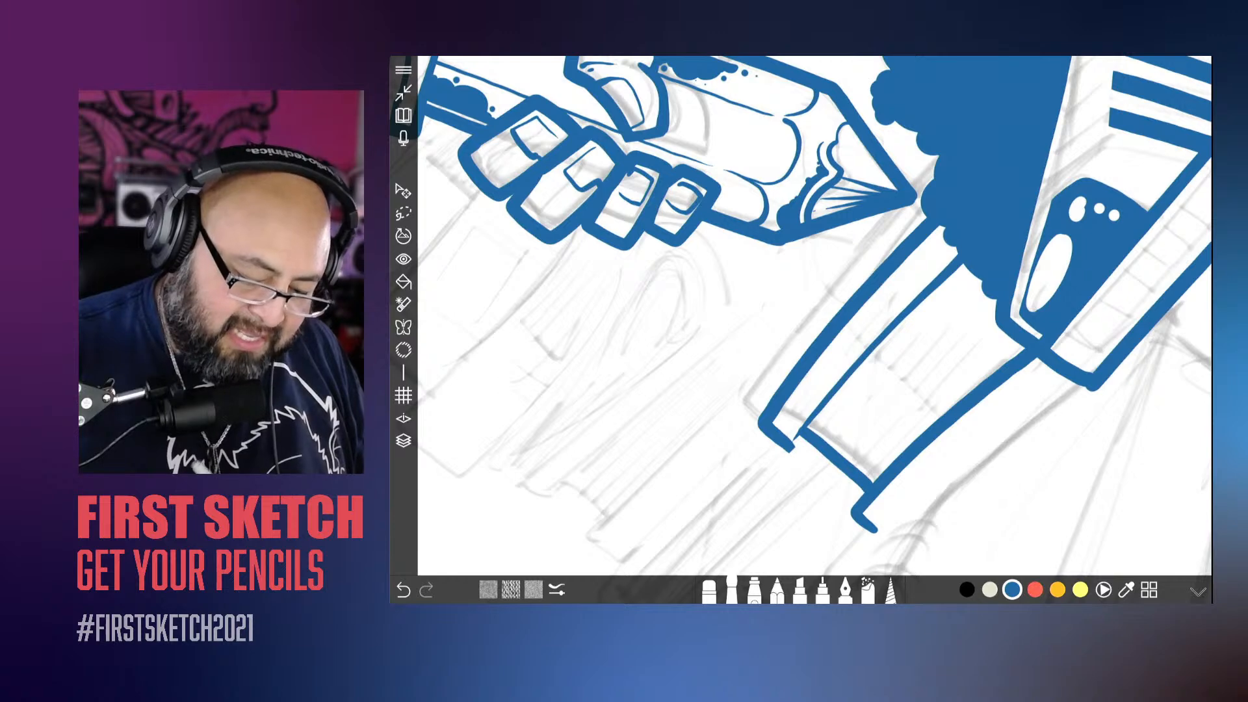
pyautogui.moveTo(803, 435); pyautogui.dragTo(792, 448)
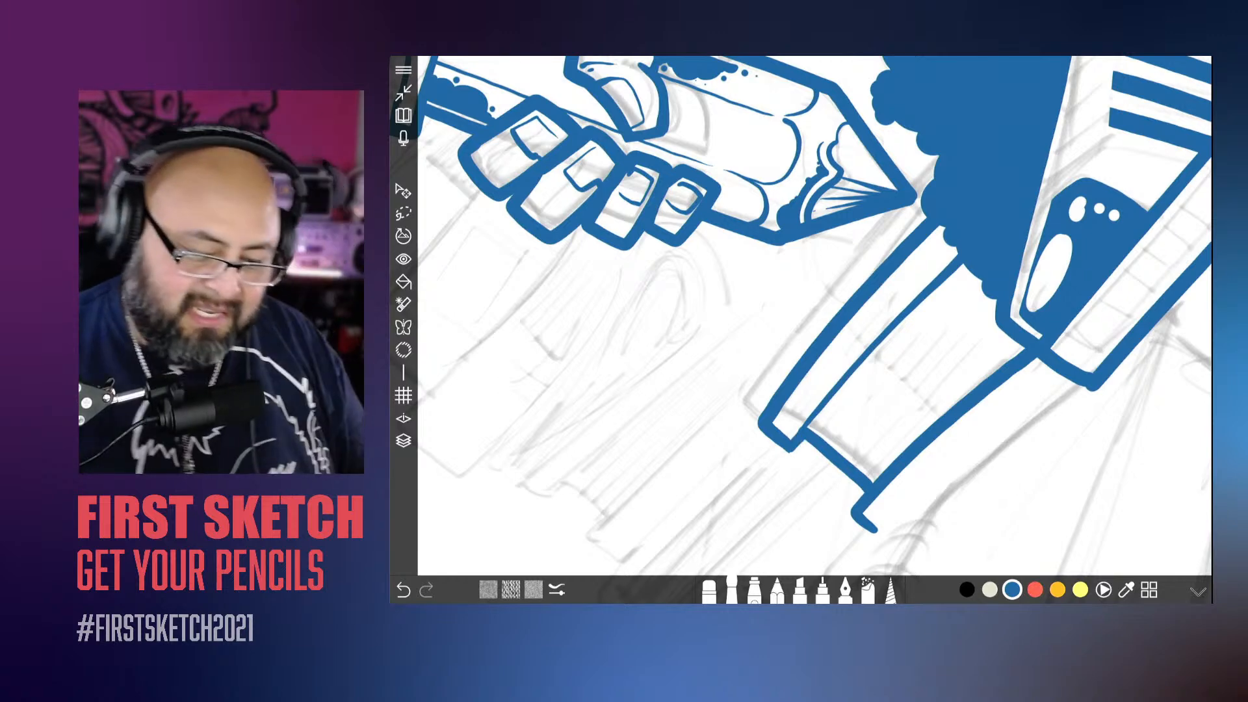
# Step: Examine the whole page and the sketched foreground book to judge which area to ink
pyautogui.scroll(-6, 723, 408)
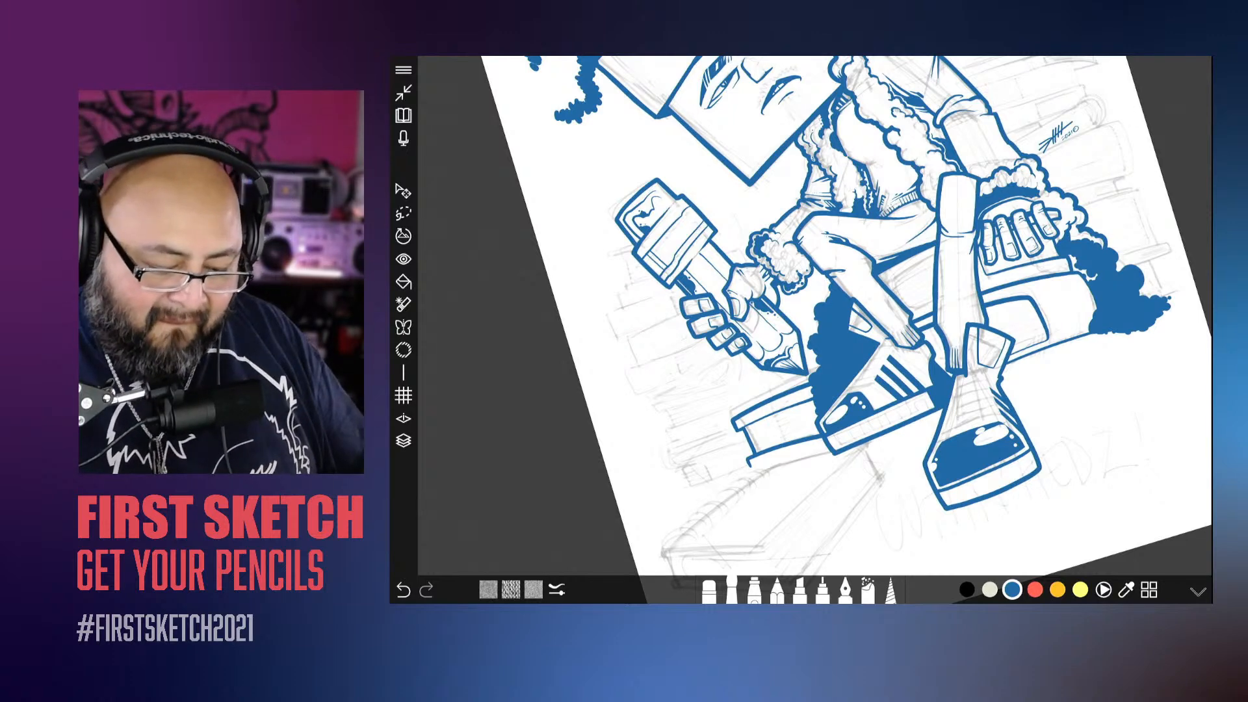
pyautogui.scroll(-6, 816, 331)
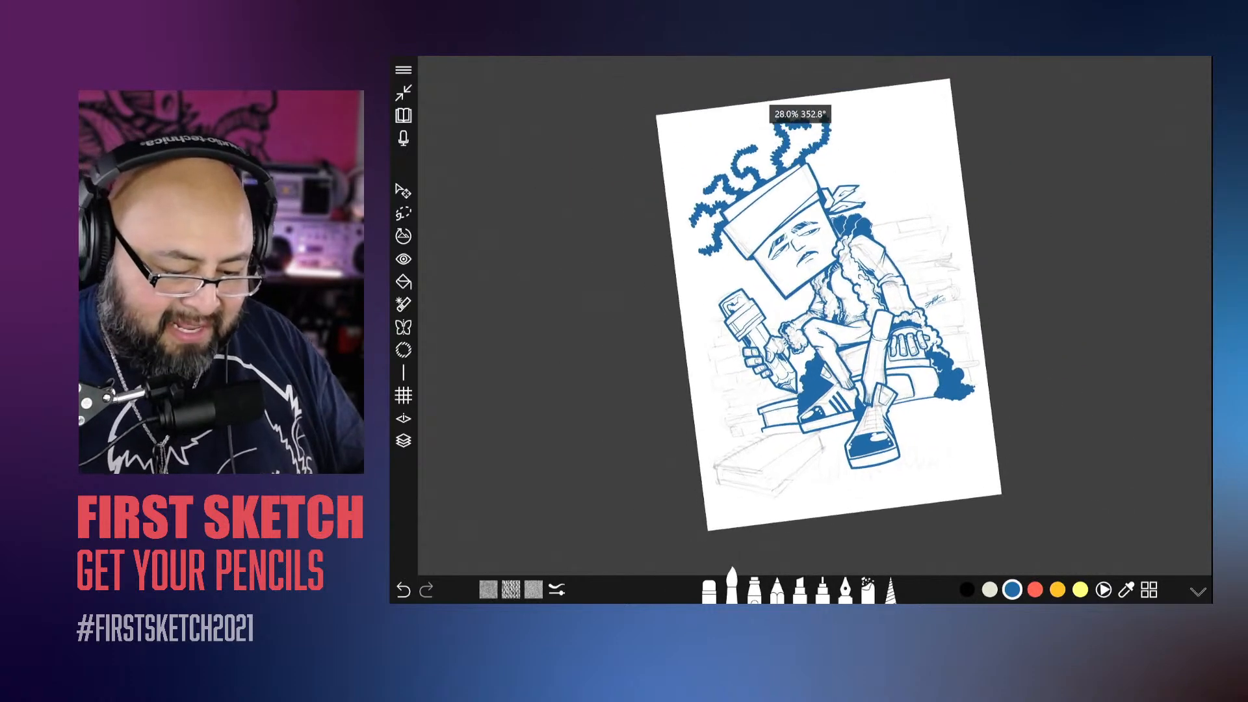
pyautogui.scroll(3, 815, 330)
pyautogui.moveTo(910, 279); pyautogui.dragTo(838, 176)
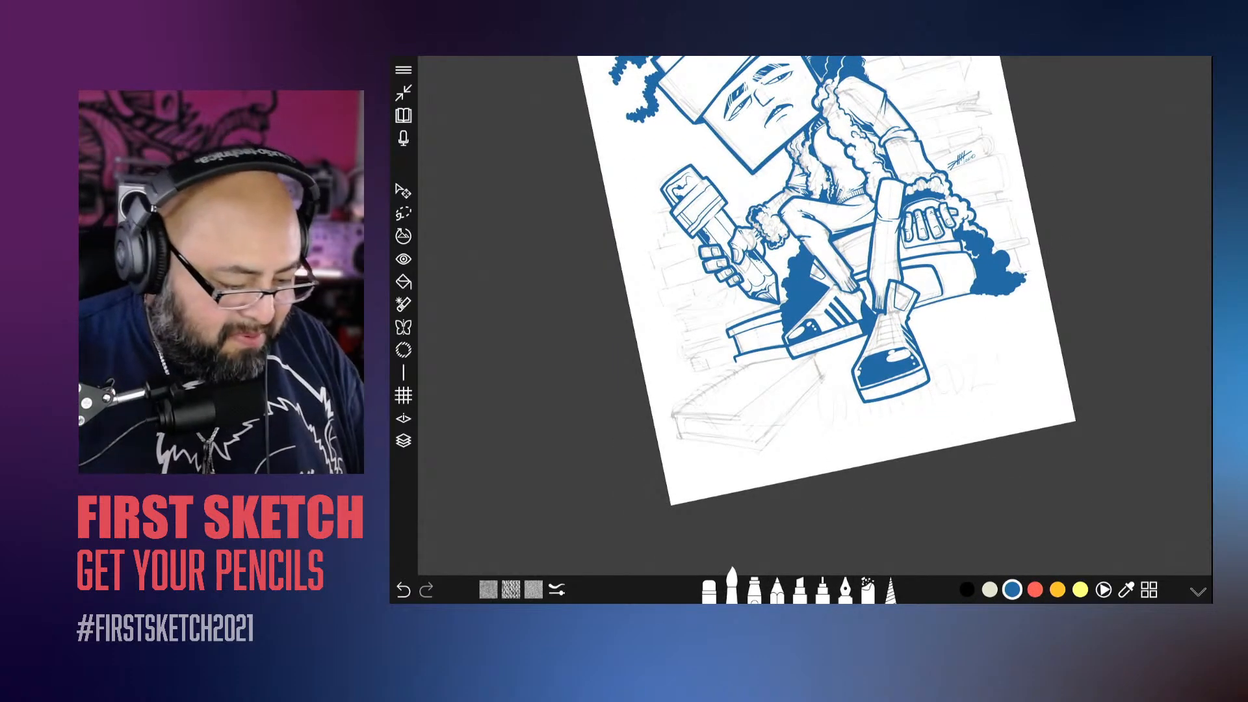
pyautogui.click(403, 440)
pyautogui.moveTo(701, 376); pyautogui.dragTo(702, 336)
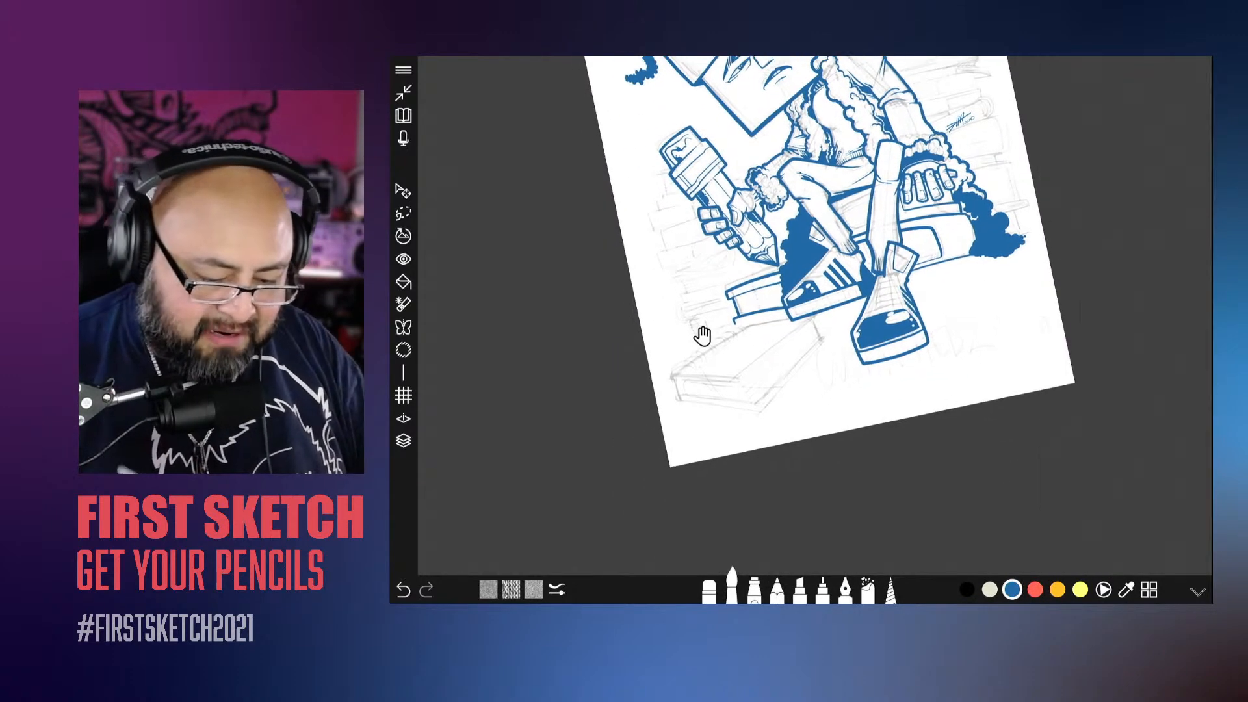
pyautogui.scroll(5, 702, 344)
pyautogui.scroll(4, 748, 260)
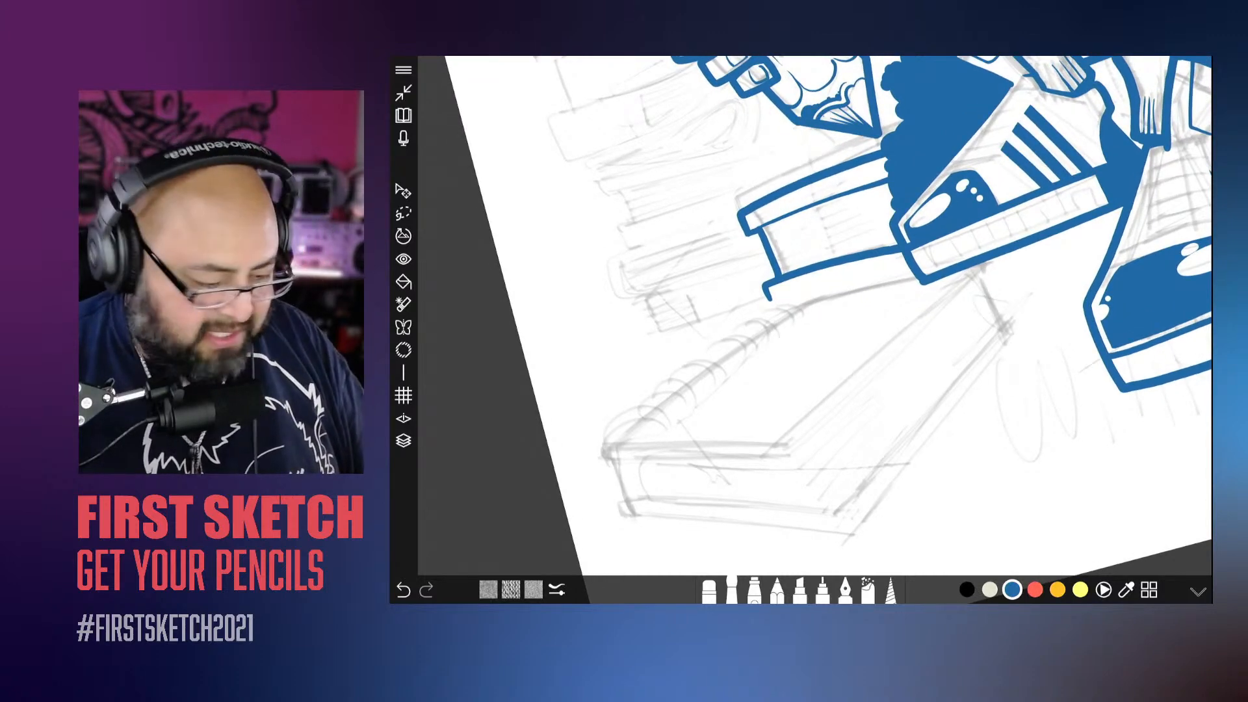
# Step: Hide the pencil sketch layer, merge all visible ink layers into one and show the sketch again
pyautogui.click(403, 440)
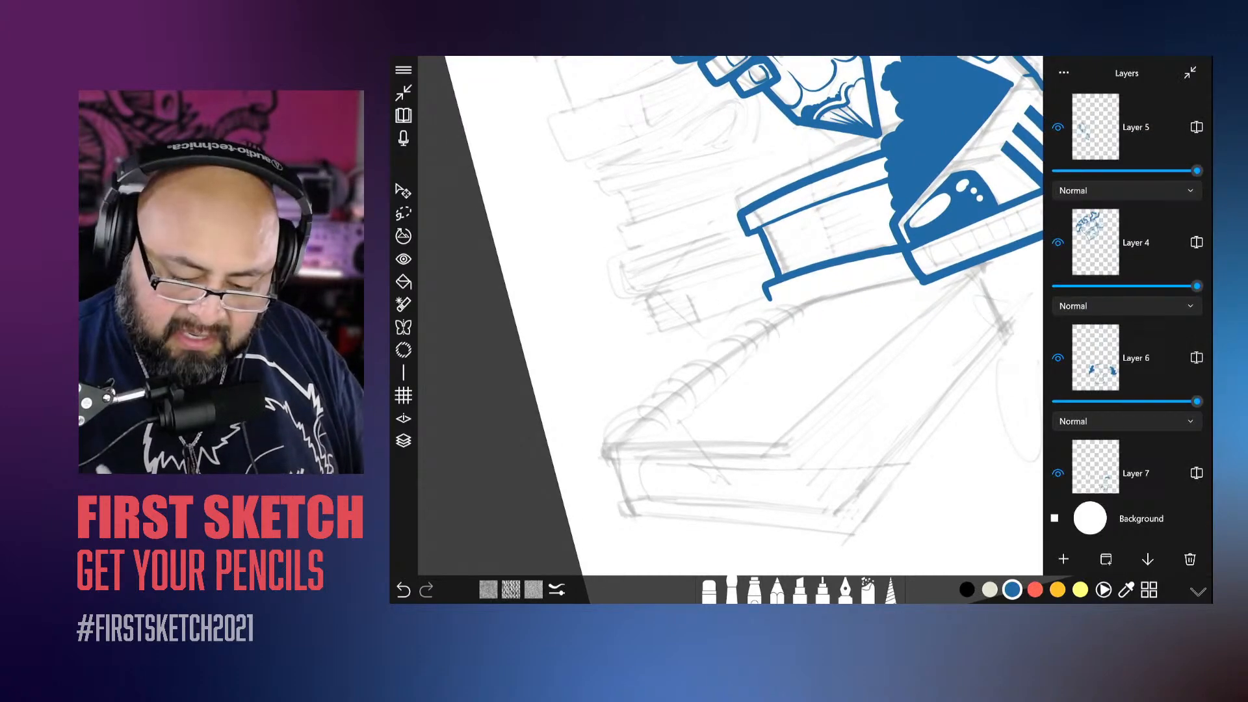
pyautogui.scroll(-5, 1128, 292)
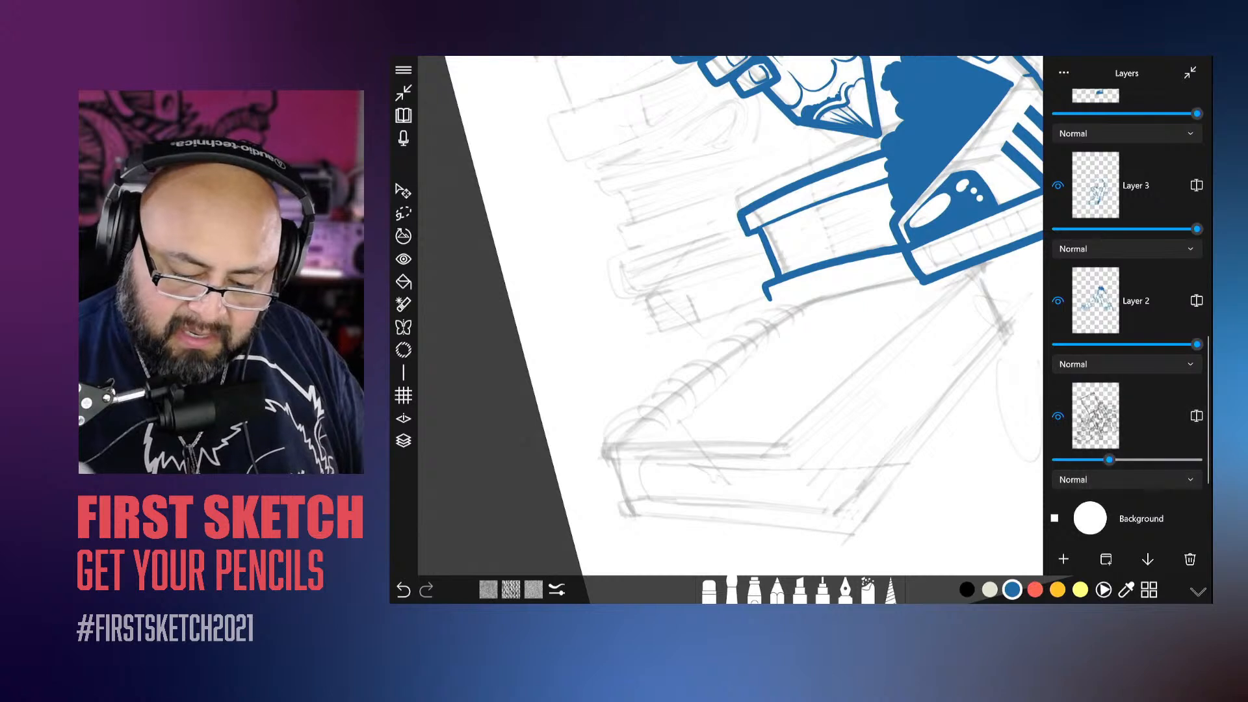
pyautogui.click(1059, 416)
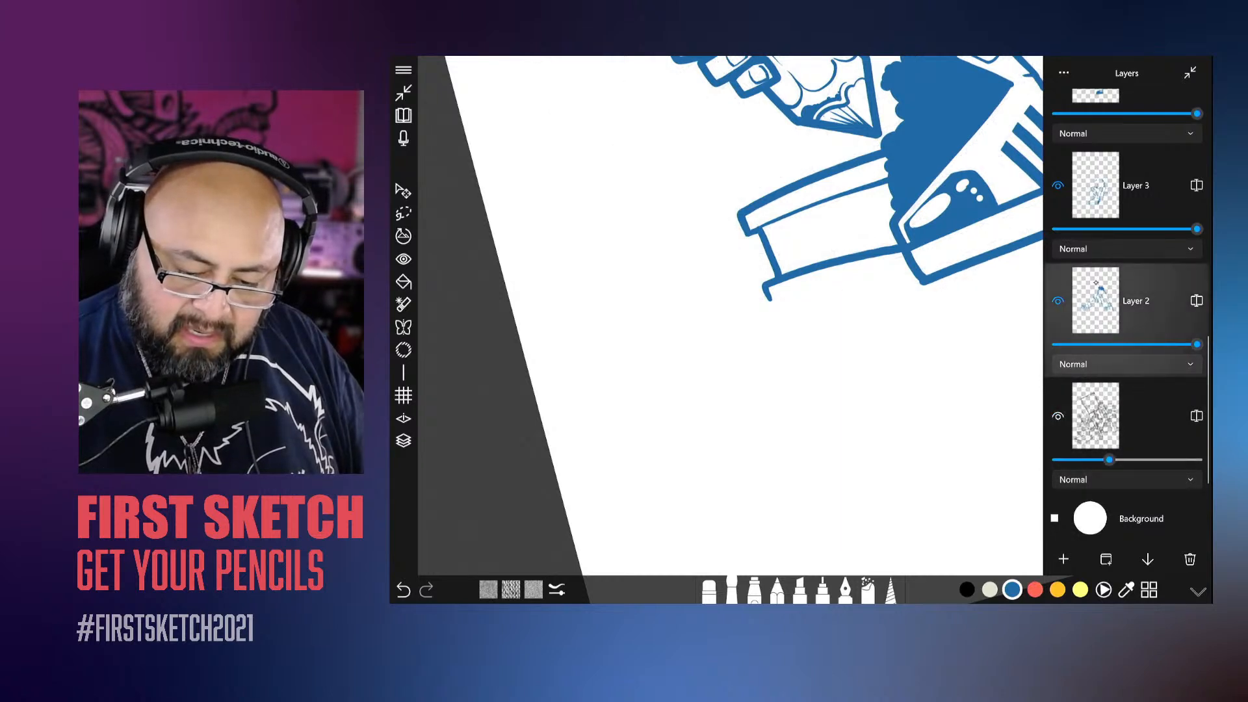
pyautogui.click(1145, 558)
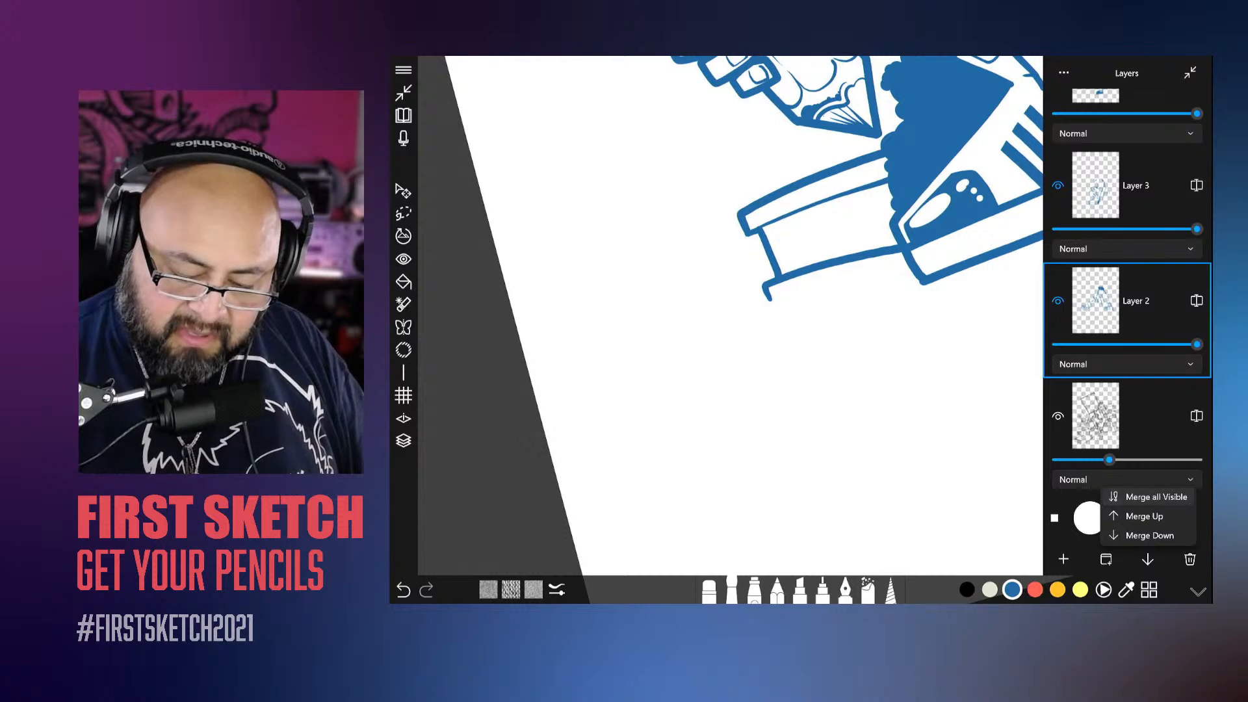
pyautogui.click(1156, 497)
pyautogui.click(1058, 243)
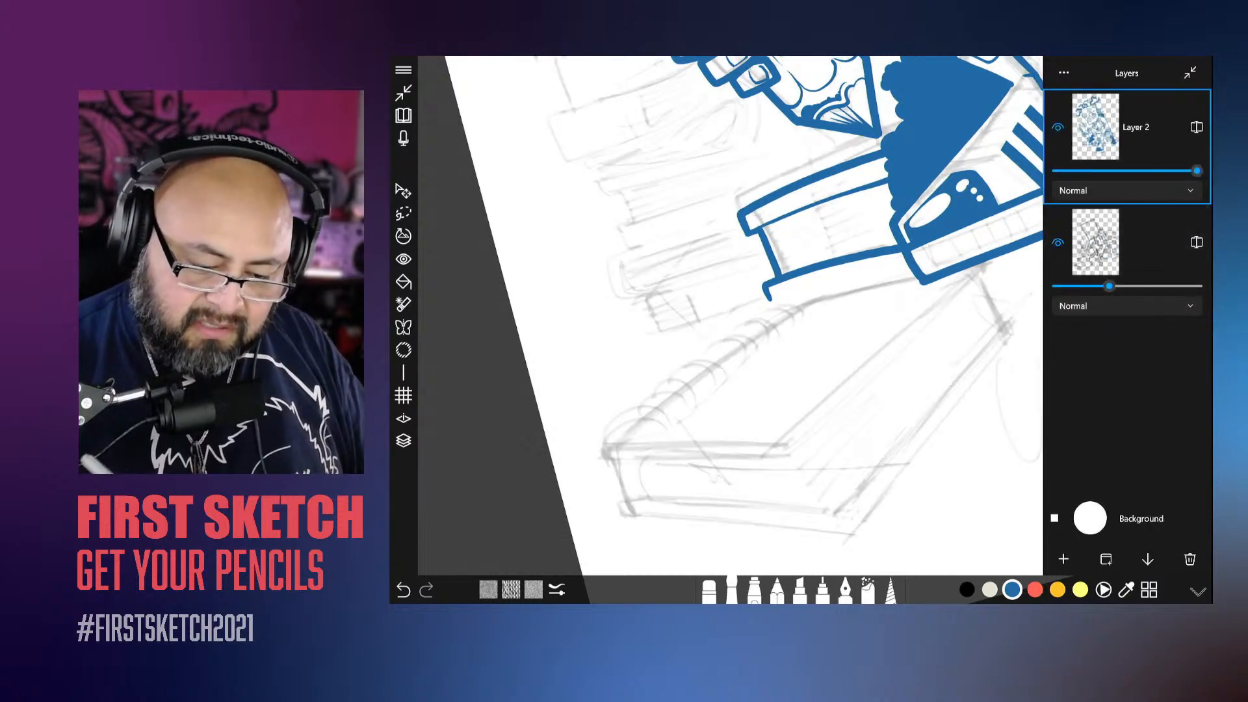
# Step: Add a new empty layer above the merged ink and adjust the brush settings for the foreground book
pyautogui.click(1064, 558)
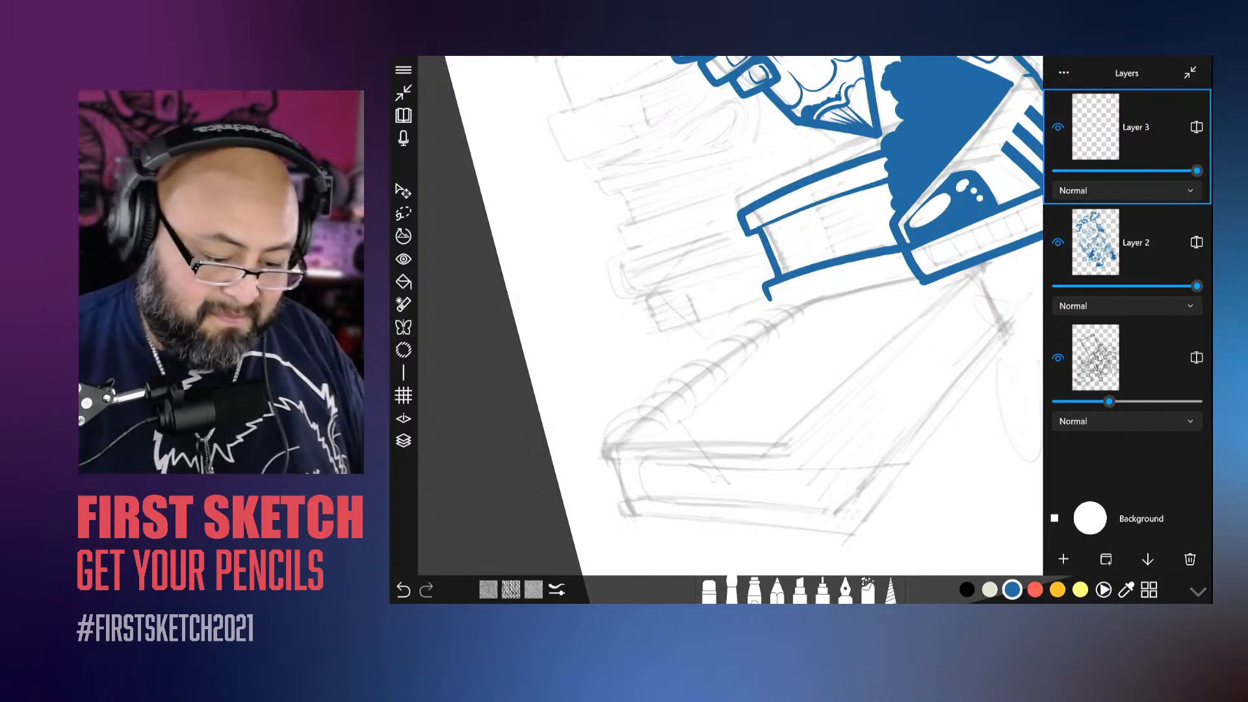
pyautogui.click(732, 581)
pyautogui.click(731, 580)
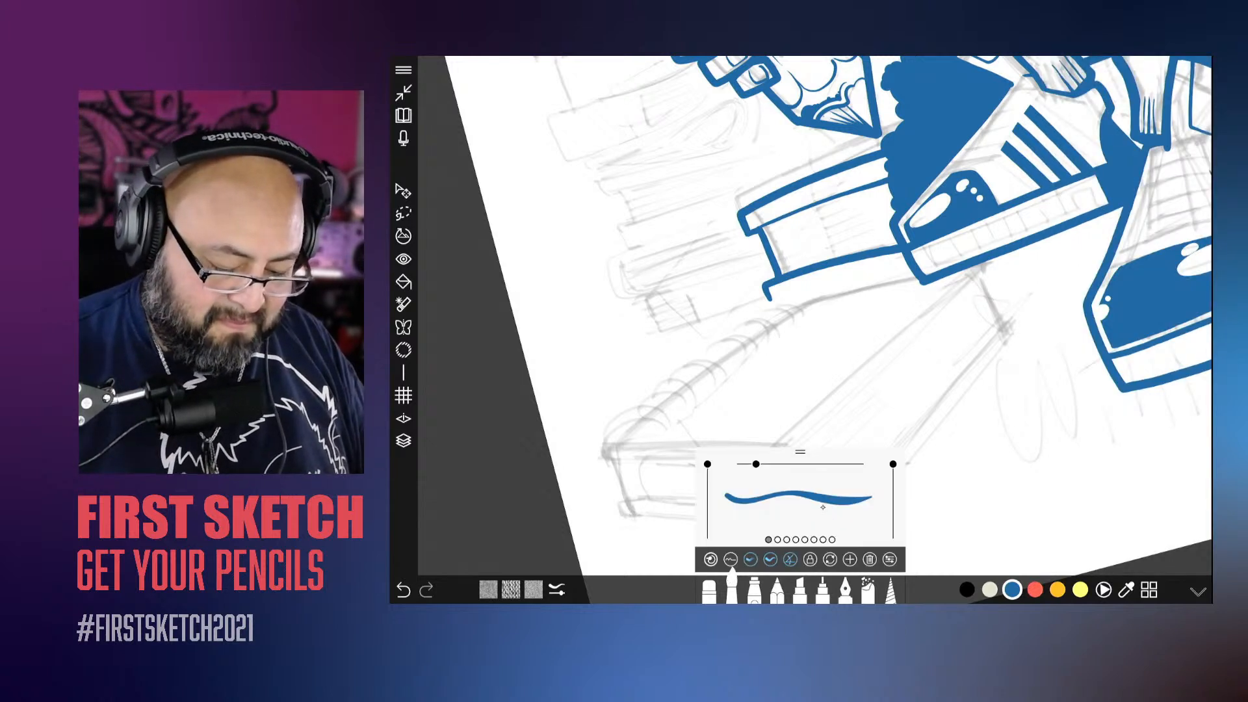
pyautogui.moveTo(823, 507); pyautogui.dragTo(829, 506)
# Step: Ink the outer contour of the foreground book: the long spine edge, the opposite cover edge and the two front bottom edges
pyautogui.scroll(2, 815, 316)
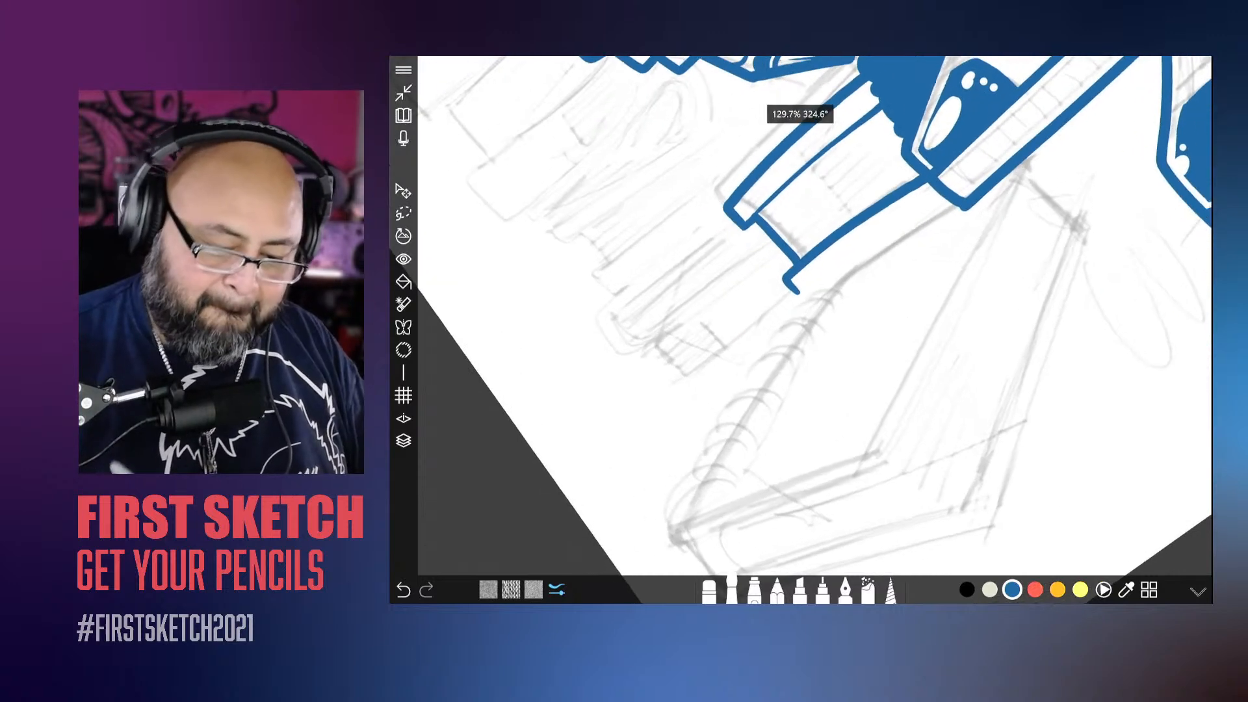
pyautogui.scroll(-3, 701, 401)
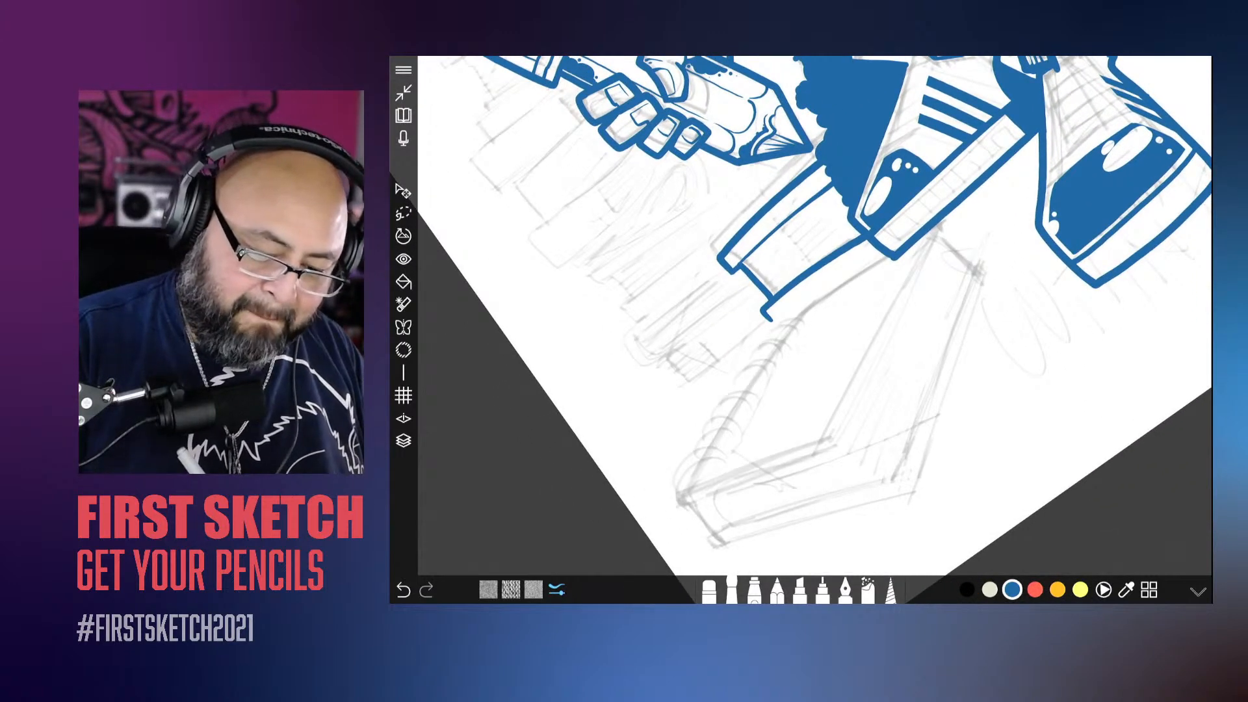
pyautogui.moveTo(913, 235)
pyautogui.mouseDown()
pyautogui.moveTo(835, 291)
pyautogui.moveTo(680, 492)
pyautogui.mouseUp()
pyautogui.scroll(-2, 813, 312)
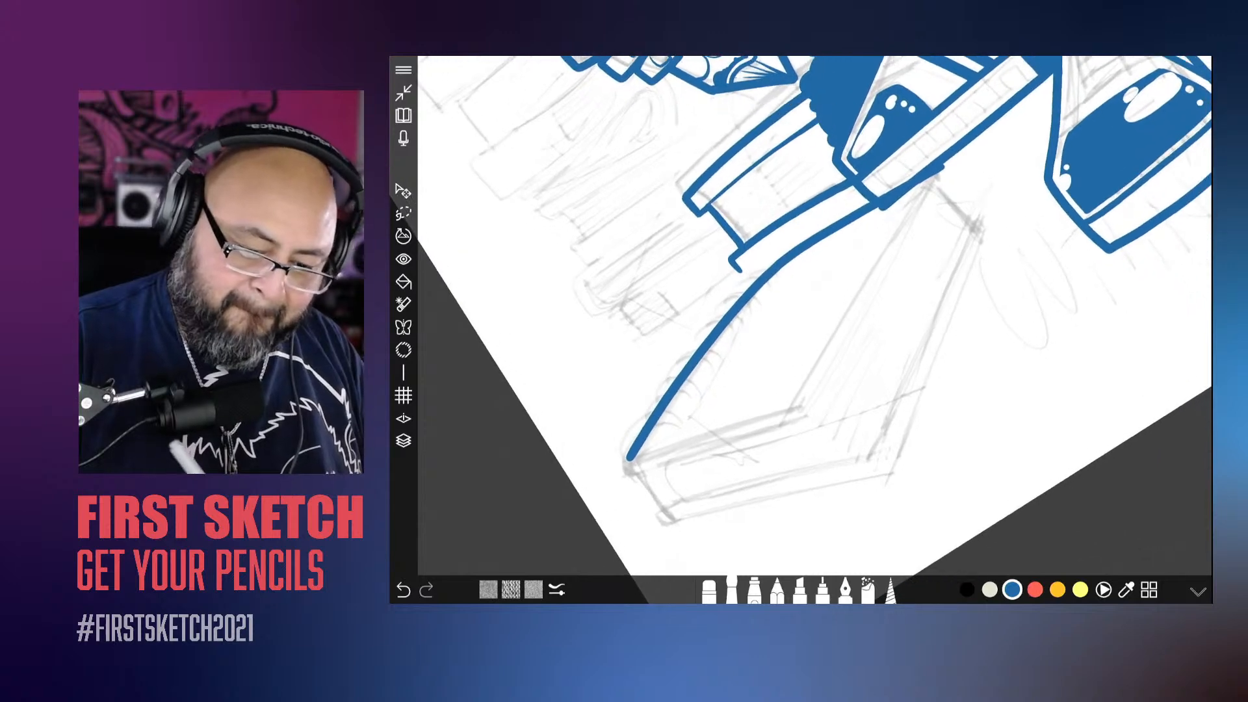
pyautogui.moveTo(943, 168)
pyautogui.mouseDown()
pyautogui.moveTo(980, 221)
pyautogui.moveTo(892, 492)
pyautogui.mouseUp()
pyautogui.scroll(-2, 813, 312)
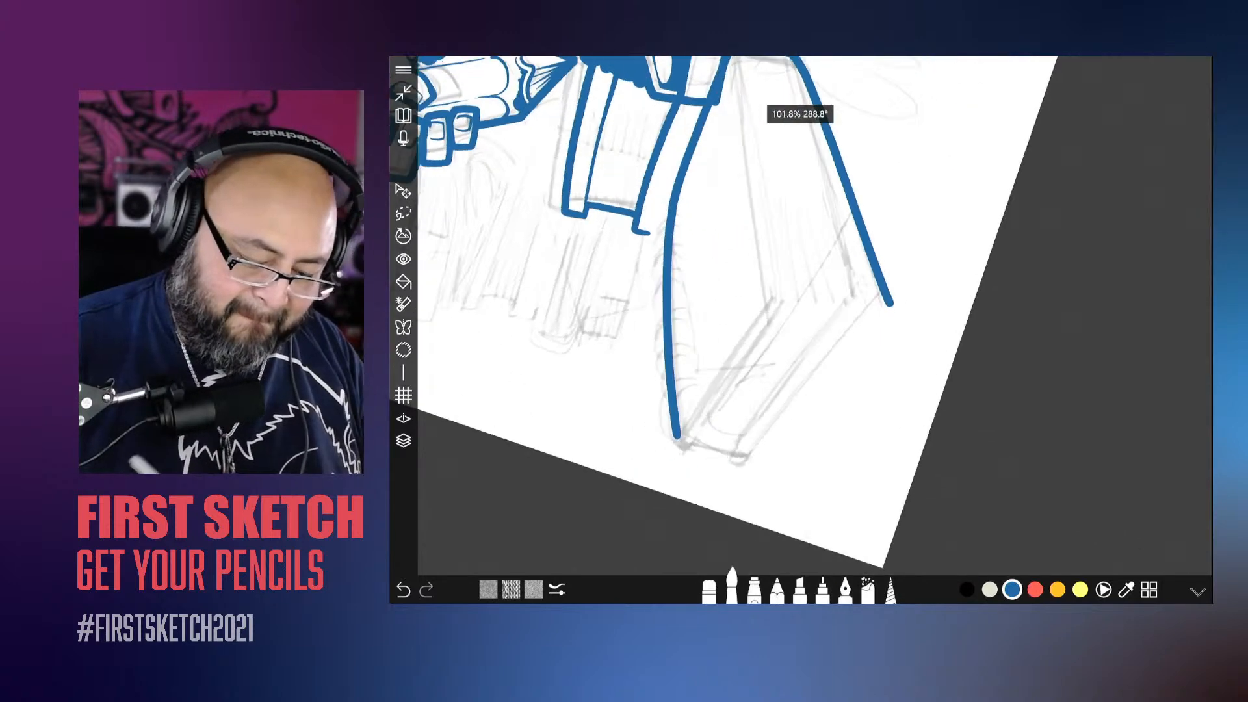
pyautogui.moveTo(896, 300)
pyautogui.mouseDown()
pyautogui.moveTo(784, 426)
pyautogui.moveTo(696, 450)
pyautogui.moveTo(675, 438)
pyautogui.mouseUp()
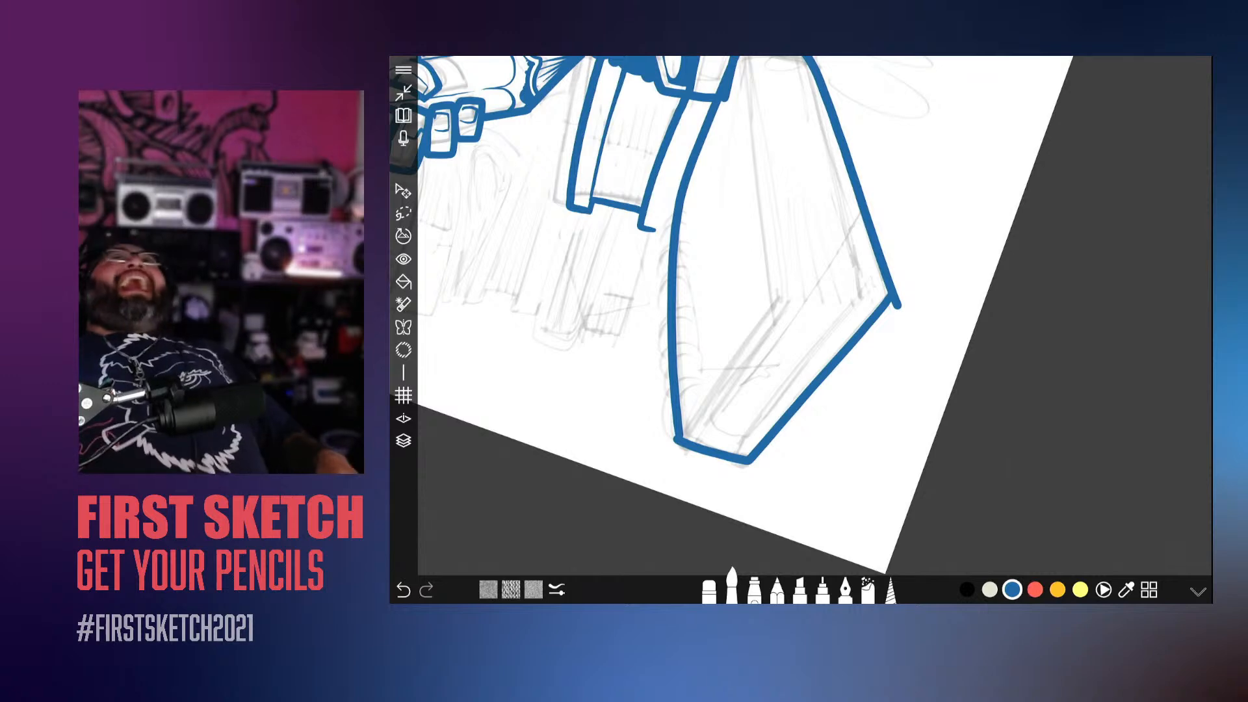
# Step: Erase the stroke overshoots at the foreground book's spine corner and opposite front corner to sharpen both
pyautogui.scroll(3, 813, 316)
pyautogui.scroll(3, 812, 316)
pyautogui.click(709, 591)
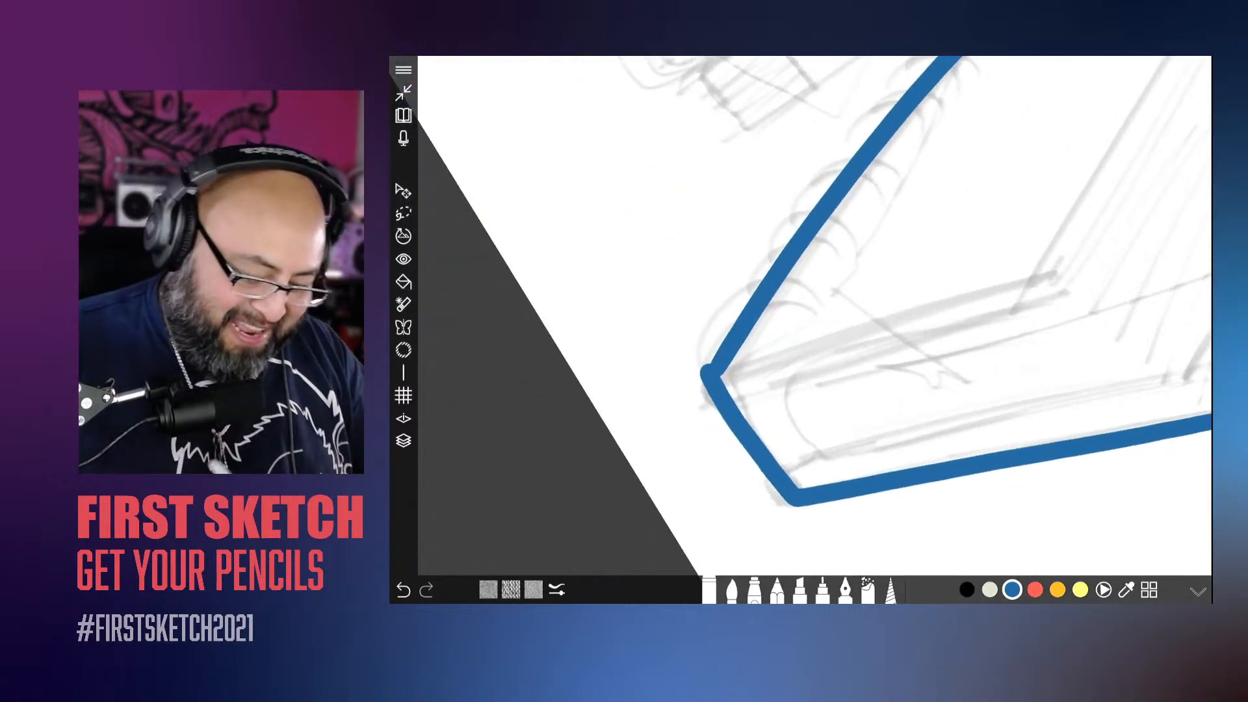
pyautogui.moveTo(704, 363); pyautogui.dragTo(701, 385)
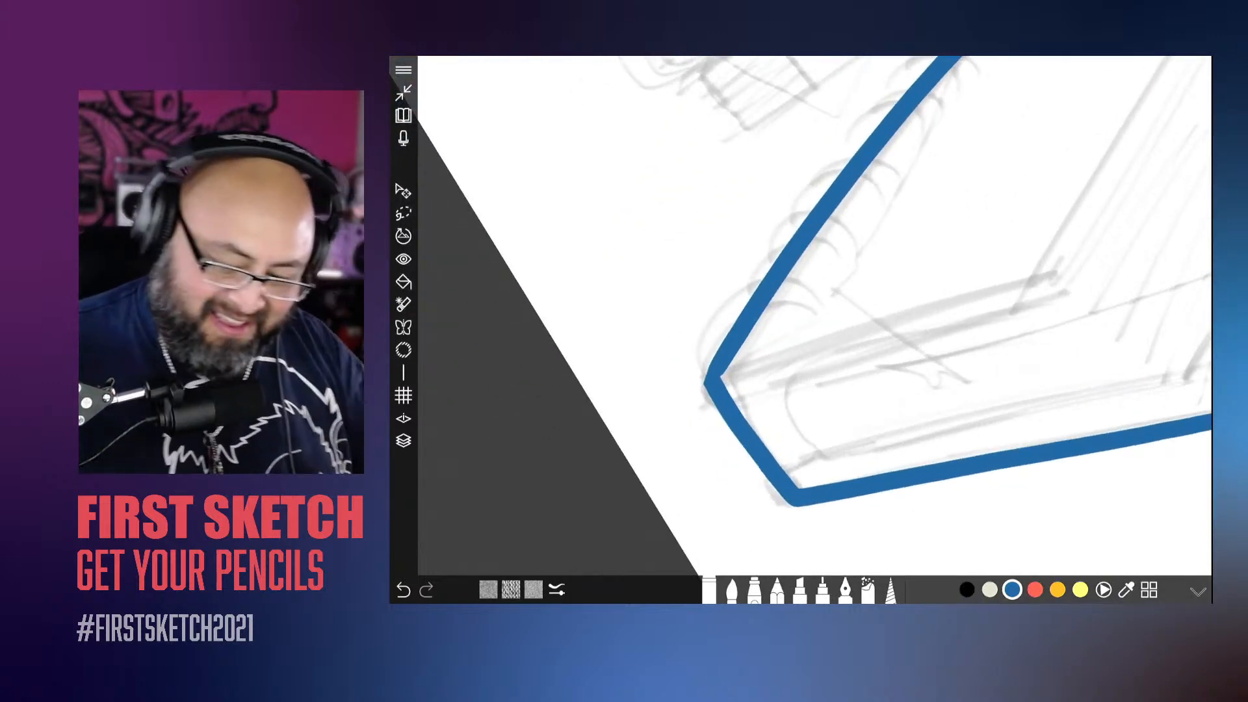
pyautogui.scroll(-3, 813, 315)
pyautogui.scroll(3, 813, 315)
pyautogui.moveTo(965, 322); pyautogui.dragTo(965, 287)
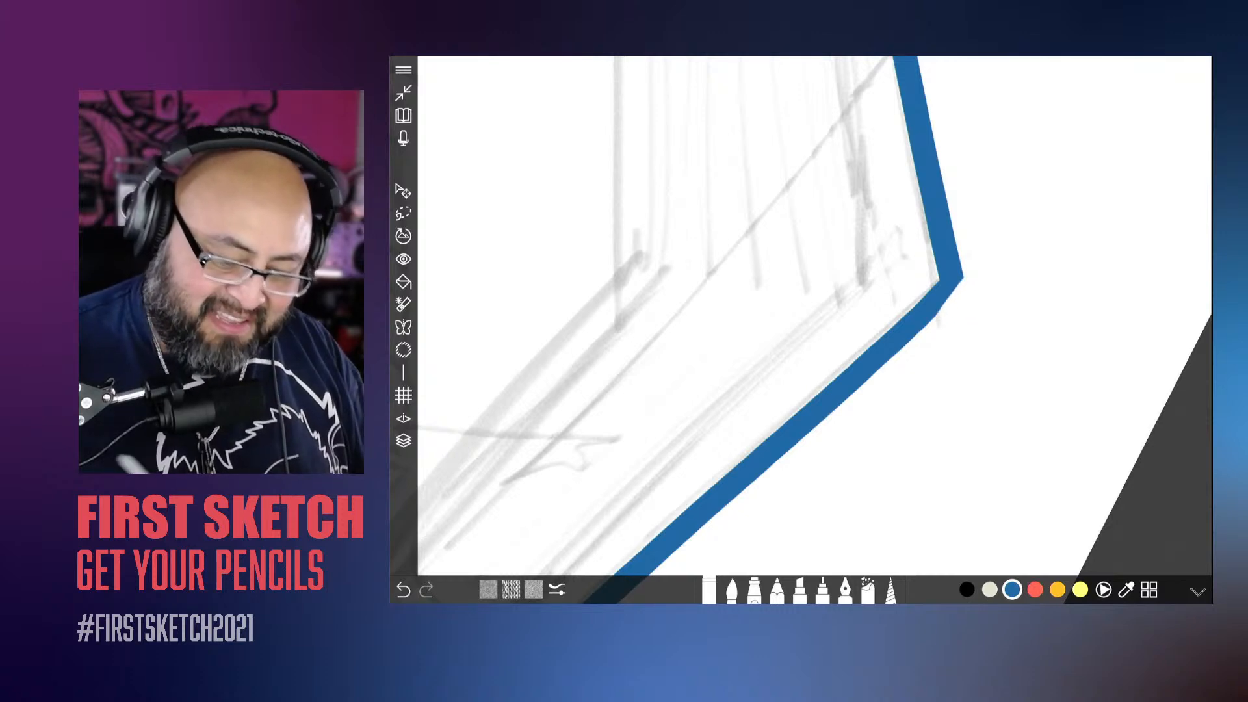
# Step: Reduce the brush size slightly and ink the foreground book's top cover edges from the far corner to the front corner and across to the spine
pyautogui.scroll(-5, 812, 316)
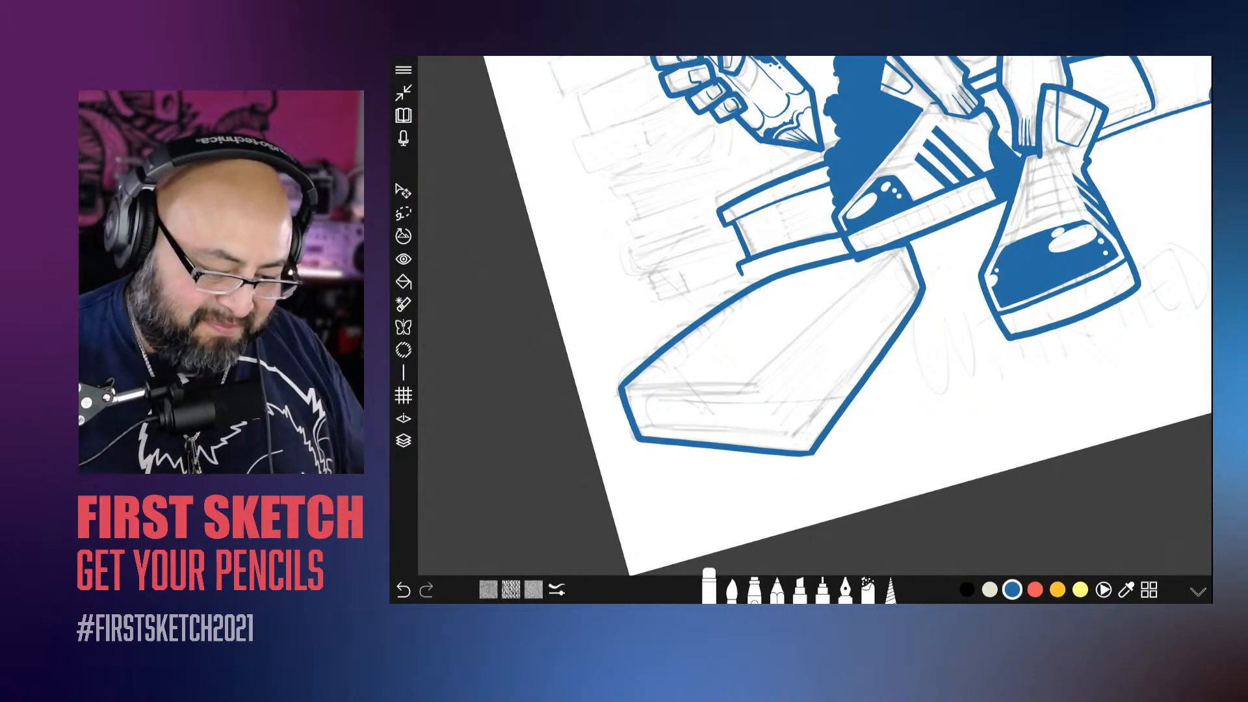
pyautogui.click(710, 588)
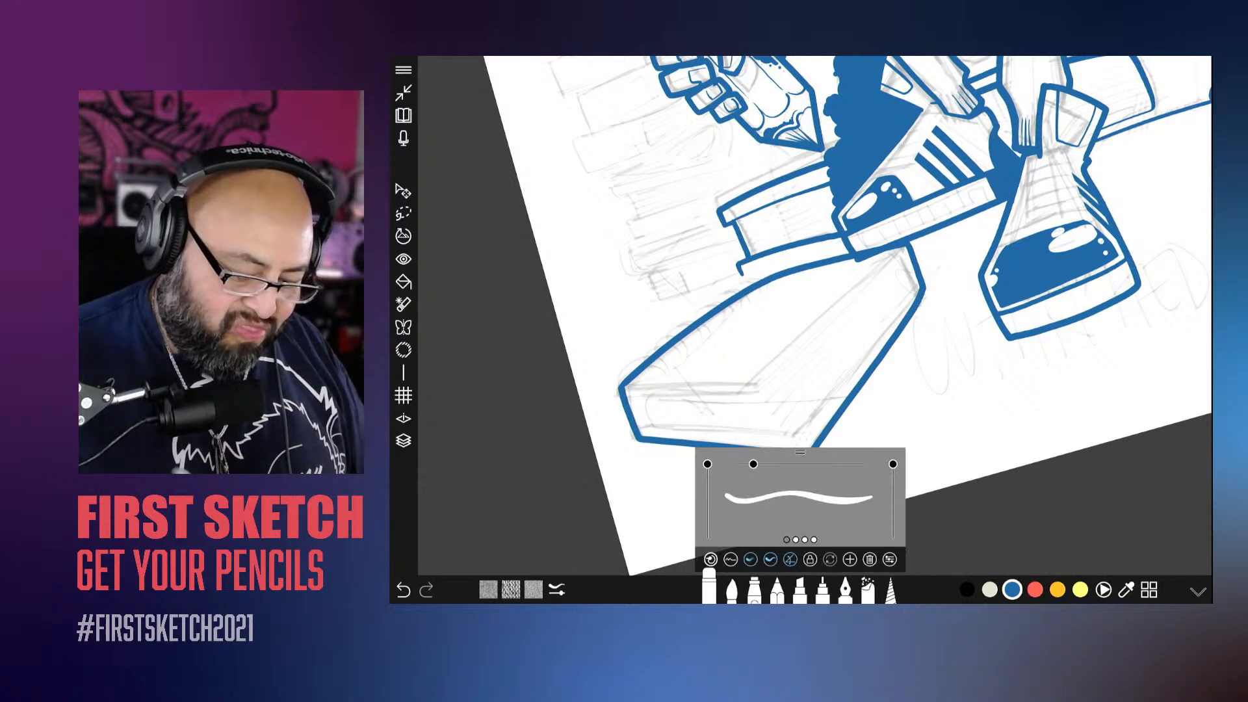
pyautogui.click(732, 588)
pyautogui.moveTo(753, 464); pyautogui.dragTo(749, 463)
pyautogui.scroll(4, 812, 316)
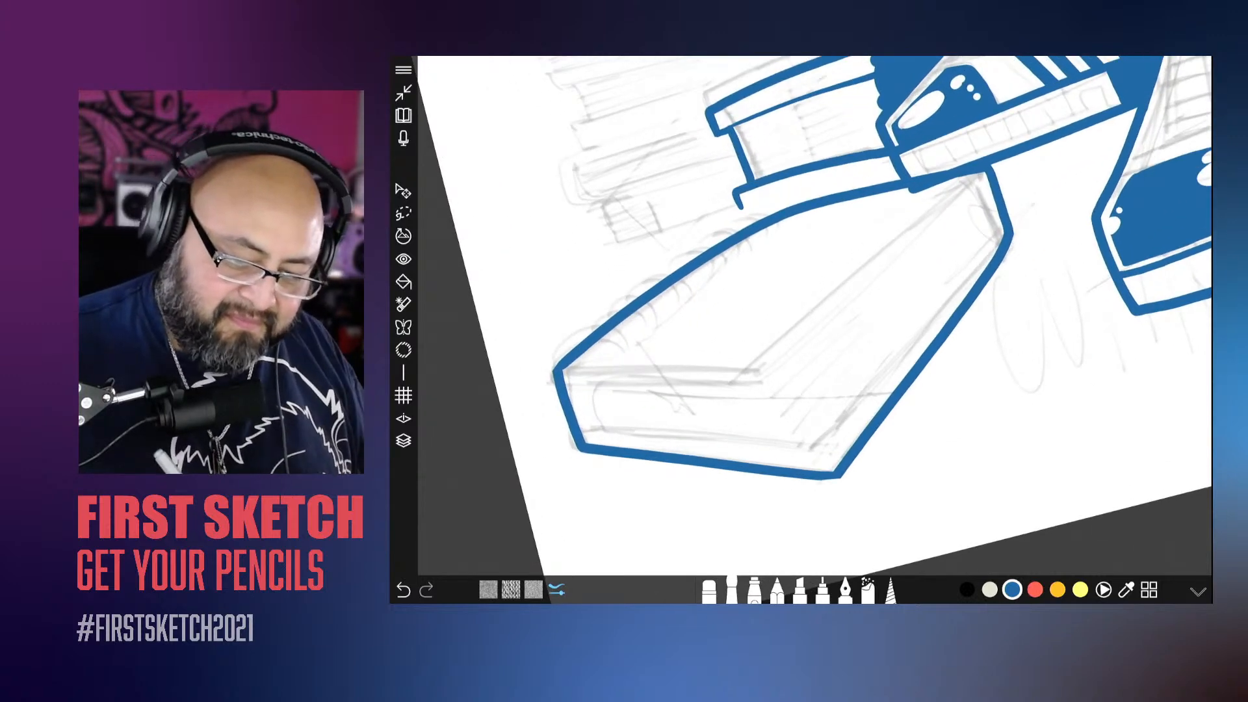
pyautogui.moveTo(988, 175); pyautogui.dragTo(769, 398)
pyautogui.scroll(3, 813, 315)
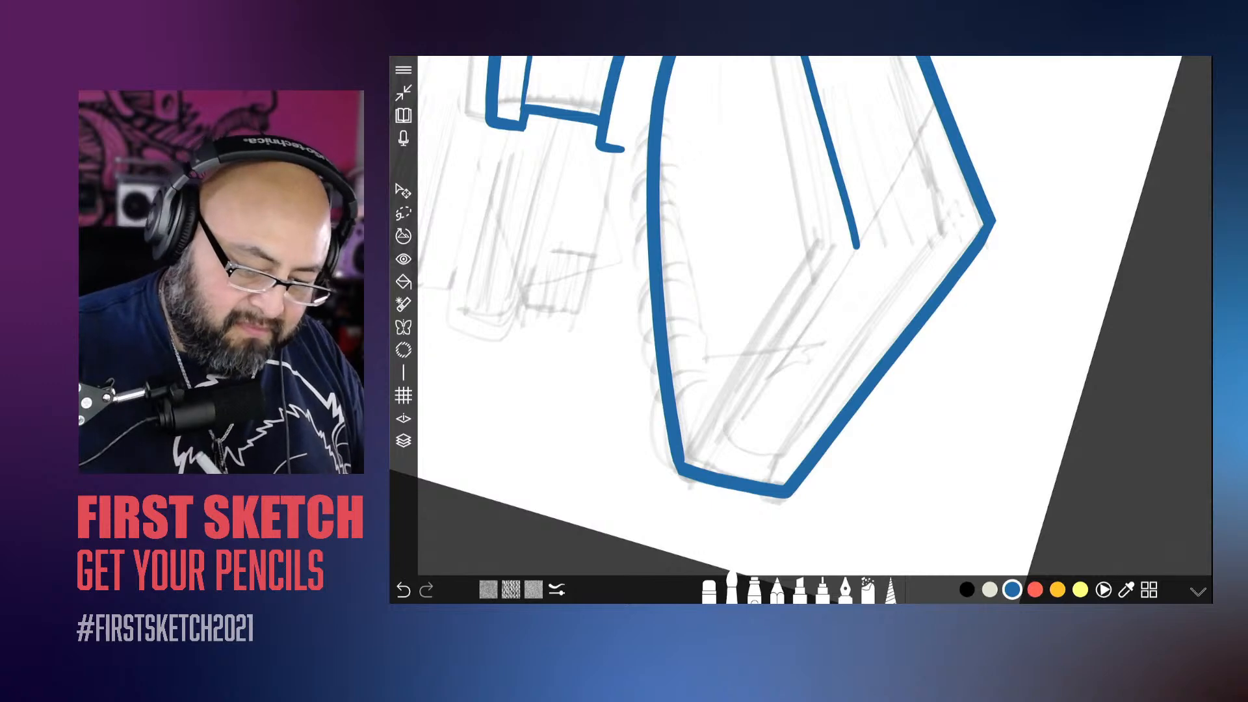
pyautogui.moveTo(856, 246); pyautogui.dragTo(691, 465)
# Step: Ink thinner inner lines parallel to the book's front and side edges, plus the short spine-end line, to separate pages from cover
pyautogui.scroll(-1, 813, 316)
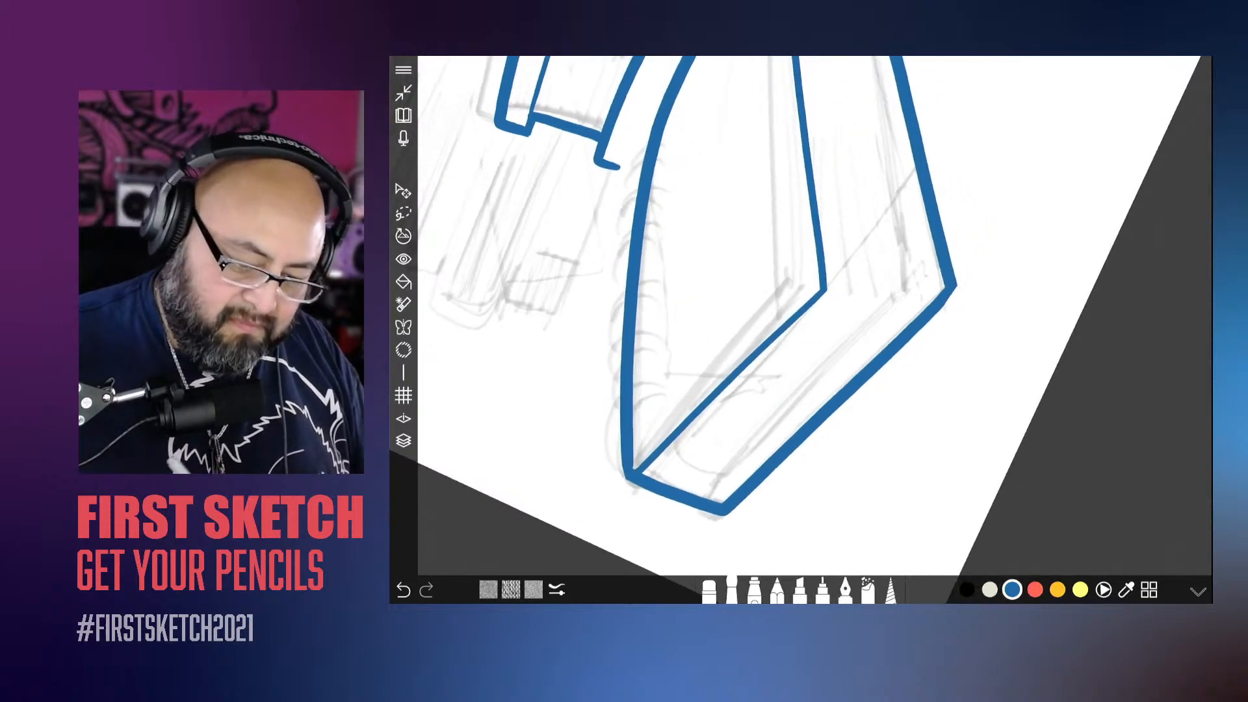
pyautogui.moveTo(920, 289); pyautogui.dragTo(714, 487)
pyautogui.scroll(2, 813, 315)
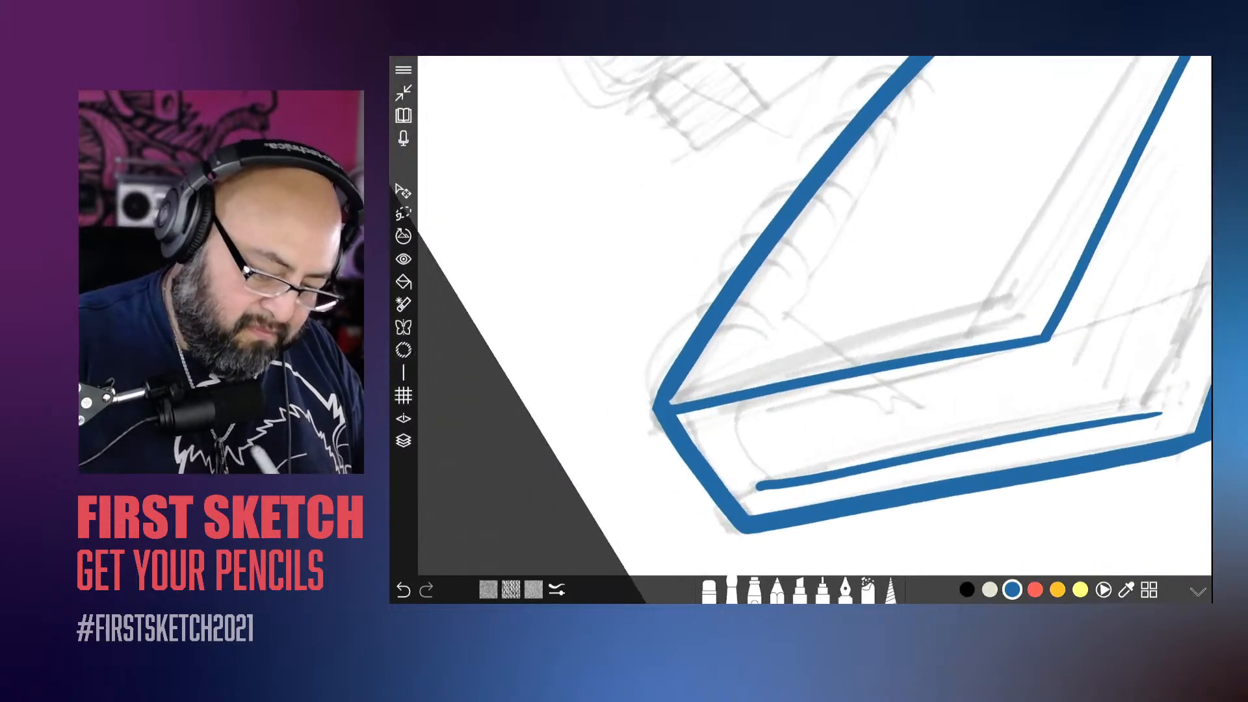
pyautogui.moveTo(686, 413); pyautogui.dragTo(760, 485)
pyautogui.scroll(-4, 813, 316)
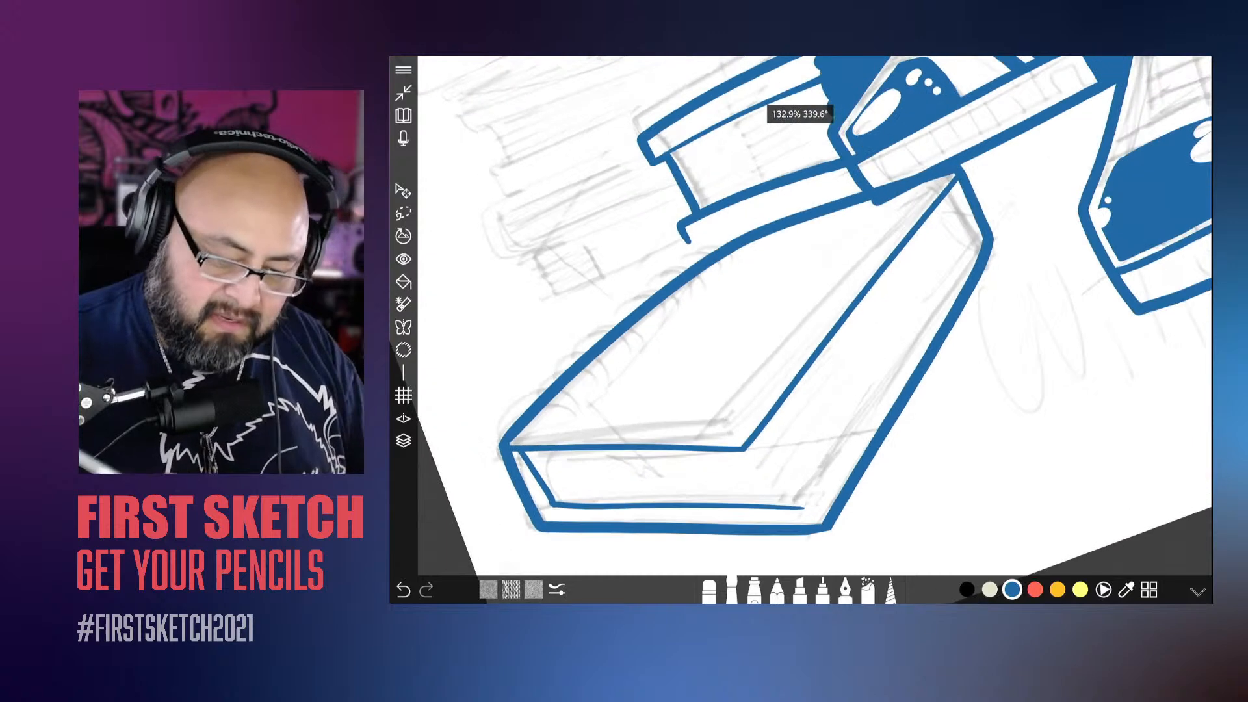
pyautogui.scroll(3, 813, 315)
pyautogui.moveTo(949, 159)
pyautogui.mouseDown()
pyautogui.moveTo(972, 228)
pyautogui.moveTo(780, 441)
pyautogui.mouseUp()
pyautogui.scroll(-3, 813, 315)
# Step: Close the bottom cover's far corner with a short stroke and erase the outer outline between the two covers there
pyautogui.scroll(3, 812, 316)
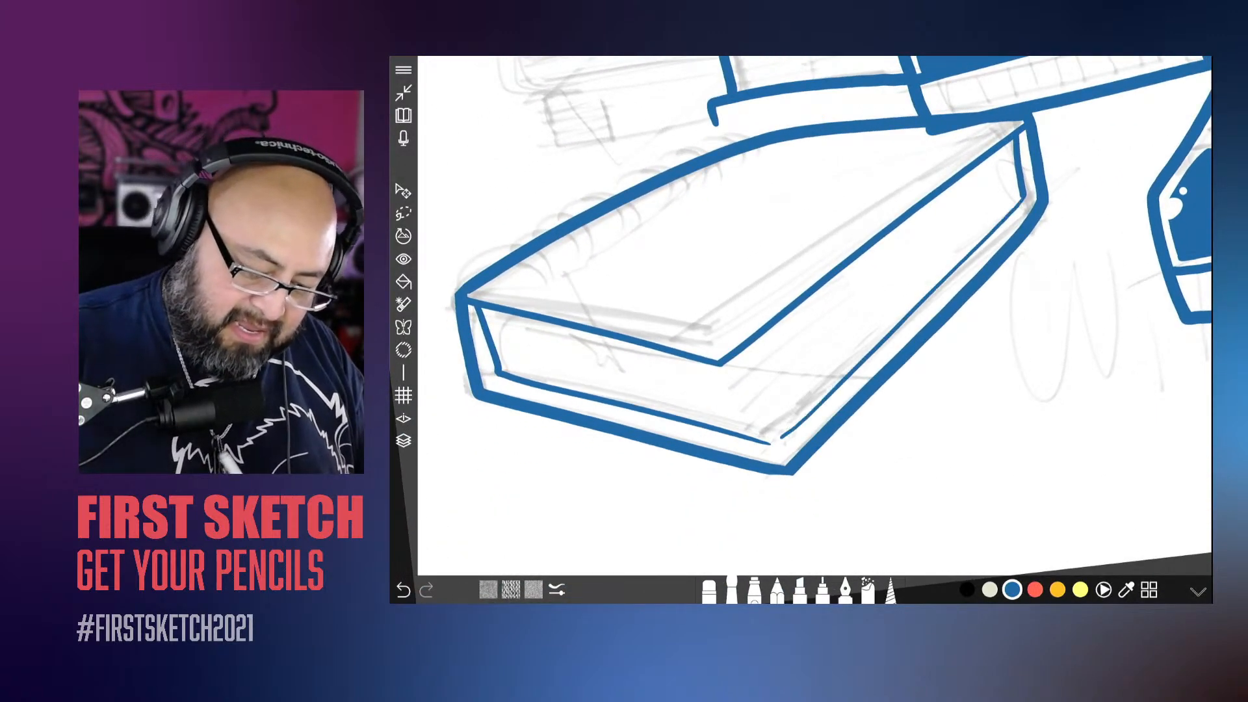
pyautogui.scroll(-2, 812, 315)
pyautogui.scroll(3, 813, 315)
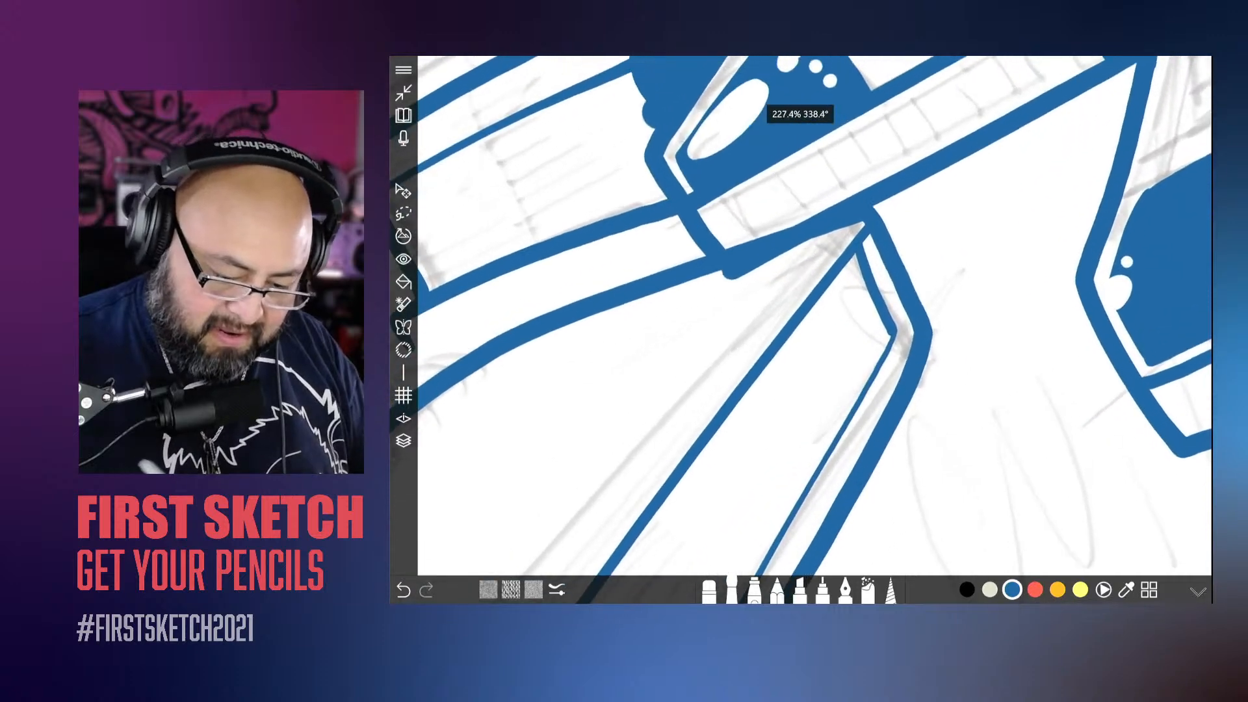
pyautogui.moveTo(881, 342); pyautogui.dragTo(900, 356)
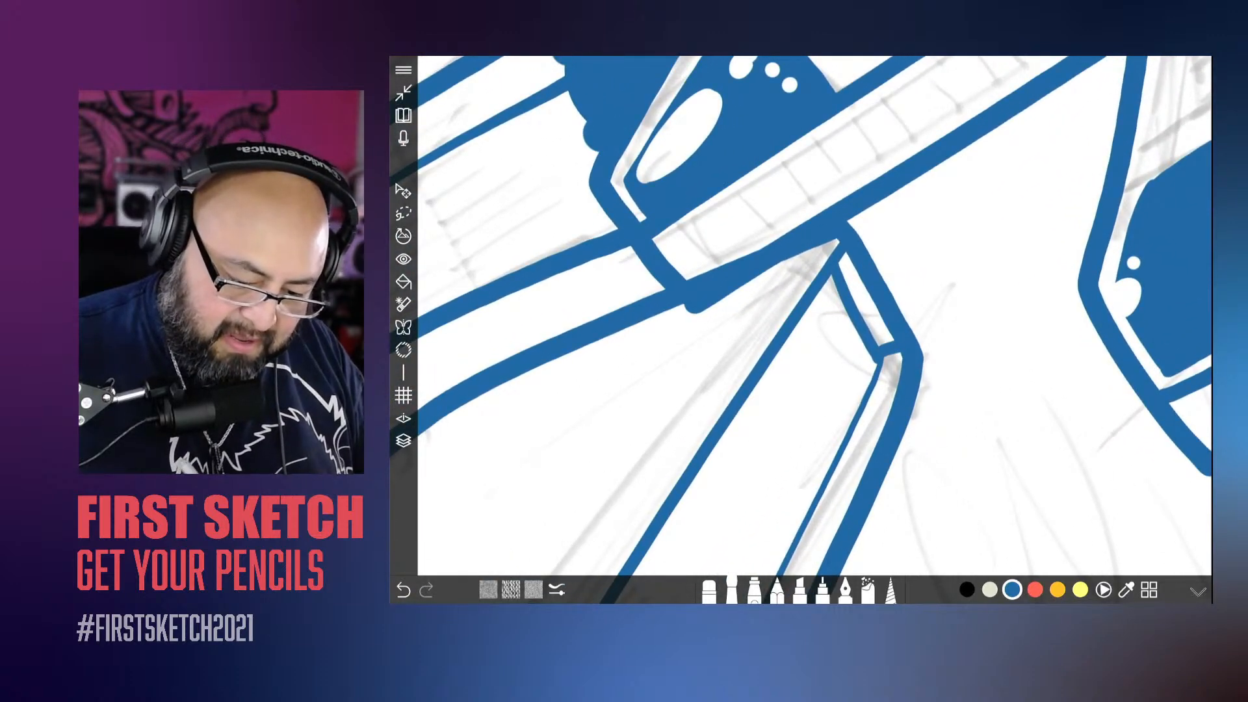
pyautogui.click(709, 590)
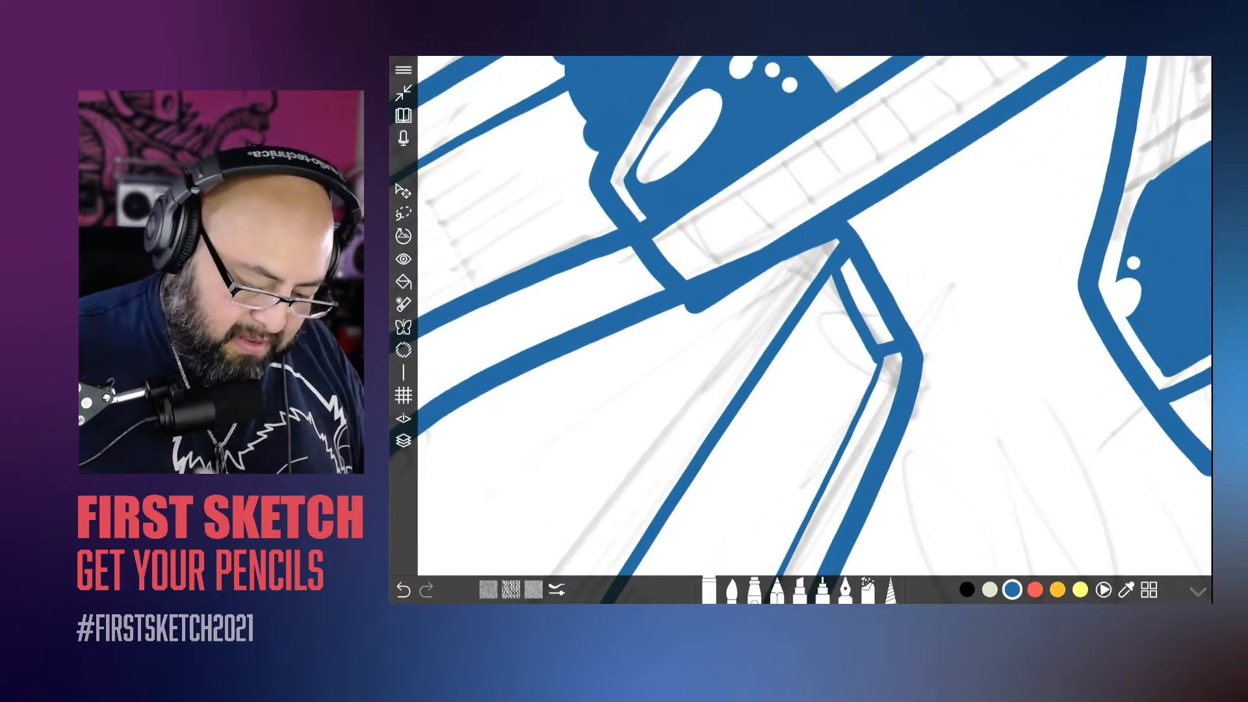
pyautogui.moveTo(896, 322); pyautogui.dragTo(853, 240)
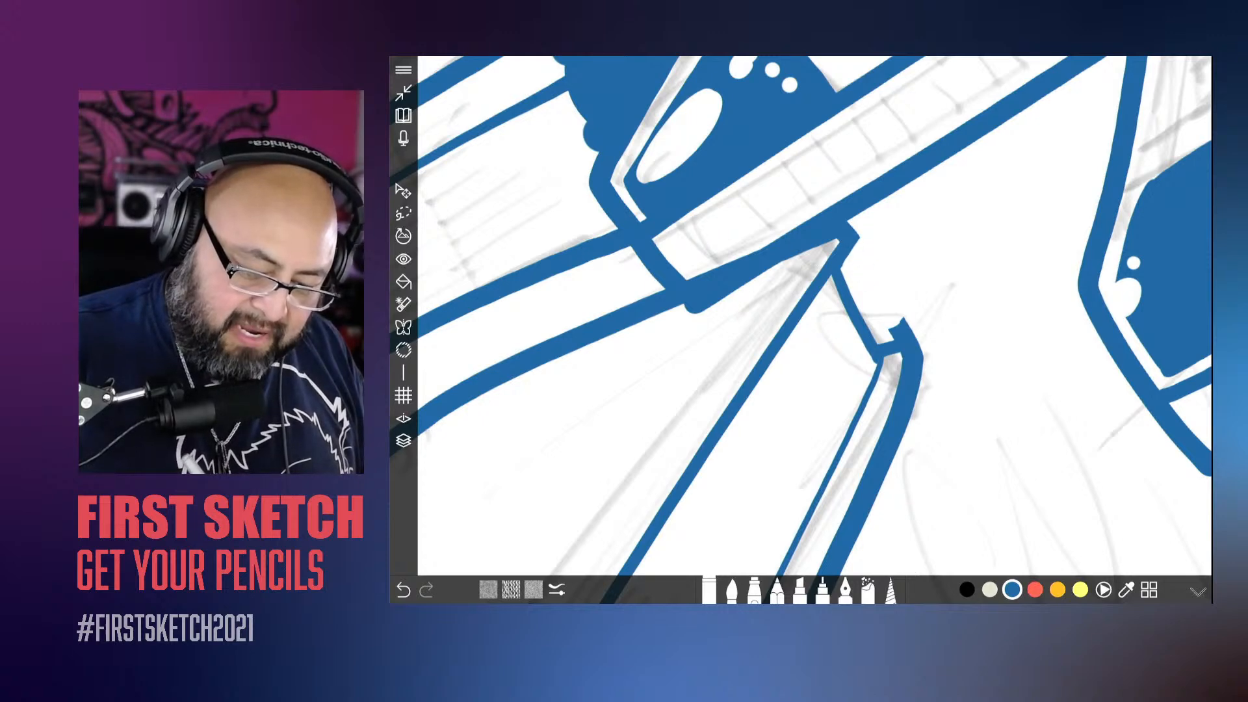
pyautogui.moveTo(896, 319); pyautogui.dragTo(916, 341)
pyautogui.scroll(-5, 815, 316)
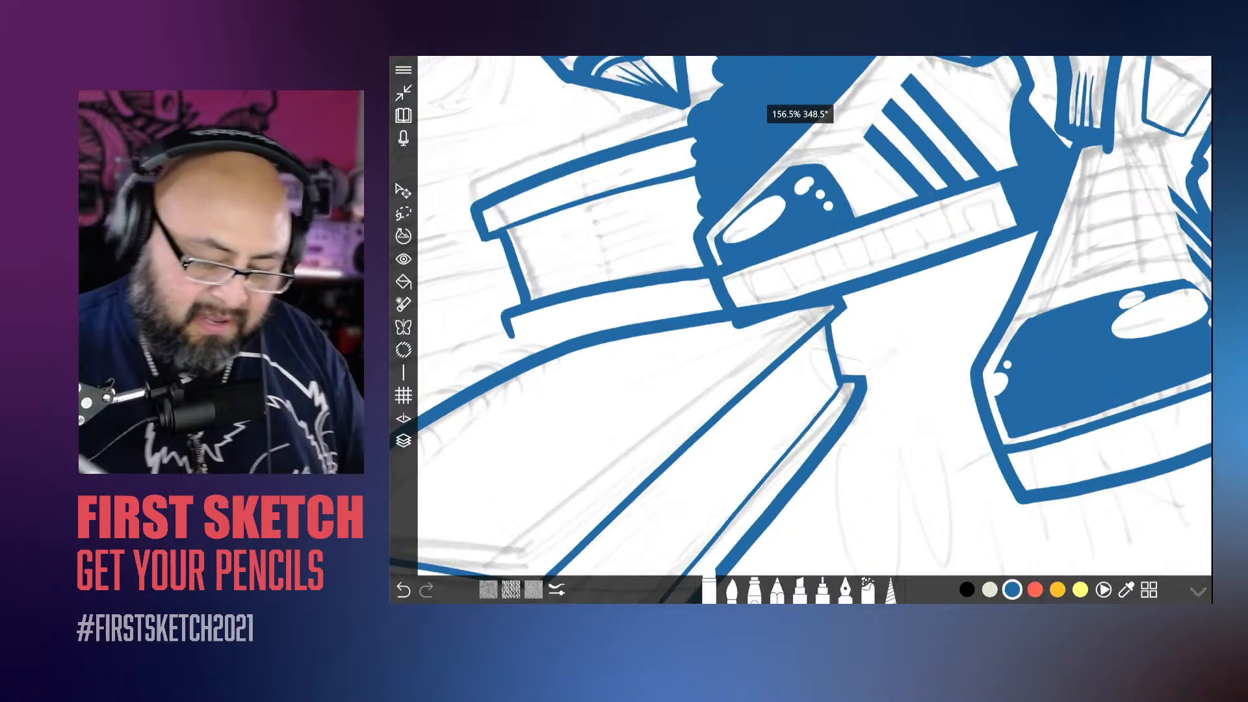
# Step: Erase the outer outline segment between the top and bottom covers at the book's front spine end
pyautogui.scroll(2, 814, 316)
pyautogui.scroll(5, 814, 316)
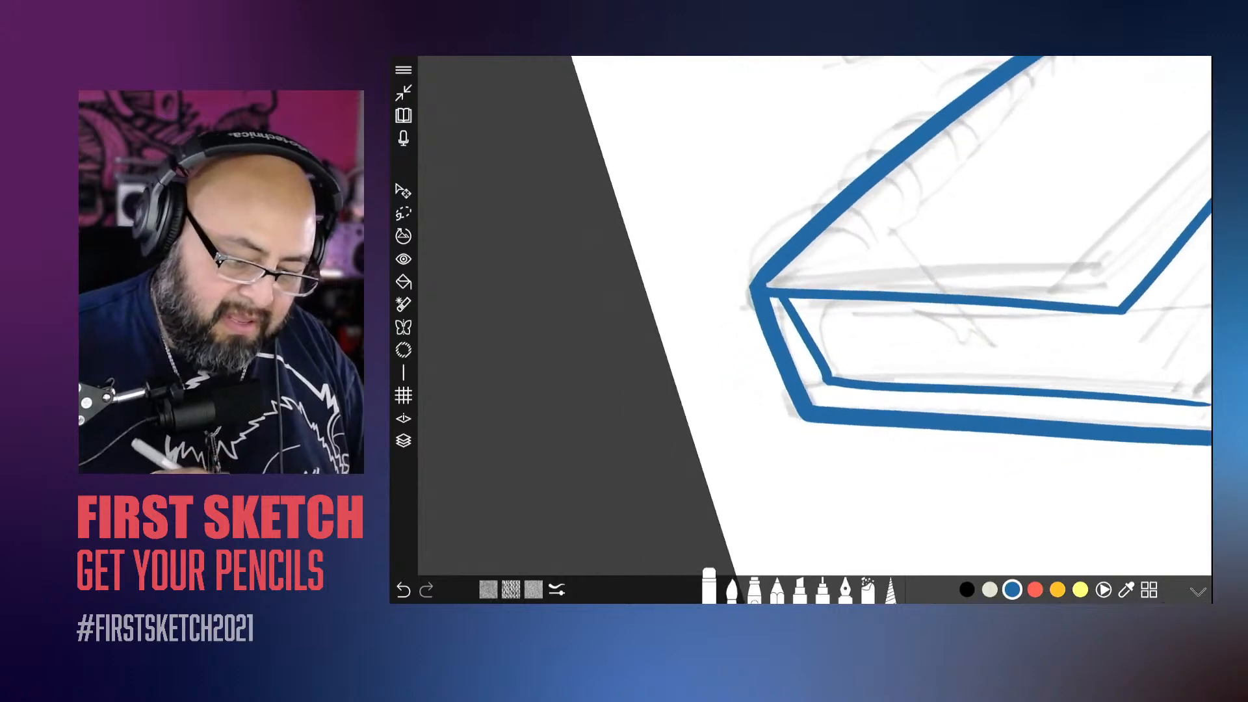
pyautogui.moveTo(859, 372)
pyautogui.mouseDown()
pyautogui.moveTo(841, 388)
pyautogui.moveTo(833, 375)
pyautogui.moveTo(822, 382)
pyautogui.mouseUp()
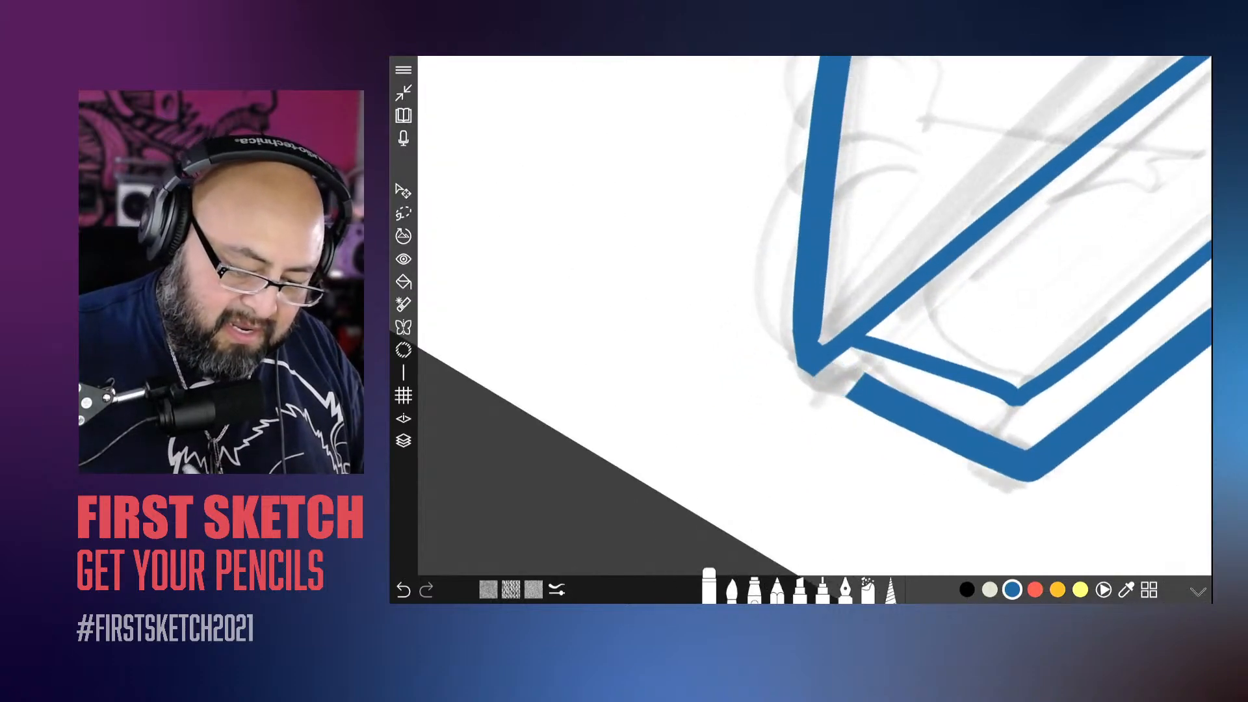
pyautogui.scroll(-1, 815, 316)
pyautogui.moveTo(933, 426)
pyautogui.mouseDown()
pyautogui.moveTo(946, 432)
pyautogui.moveTo(821, 387)
pyautogui.mouseUp()
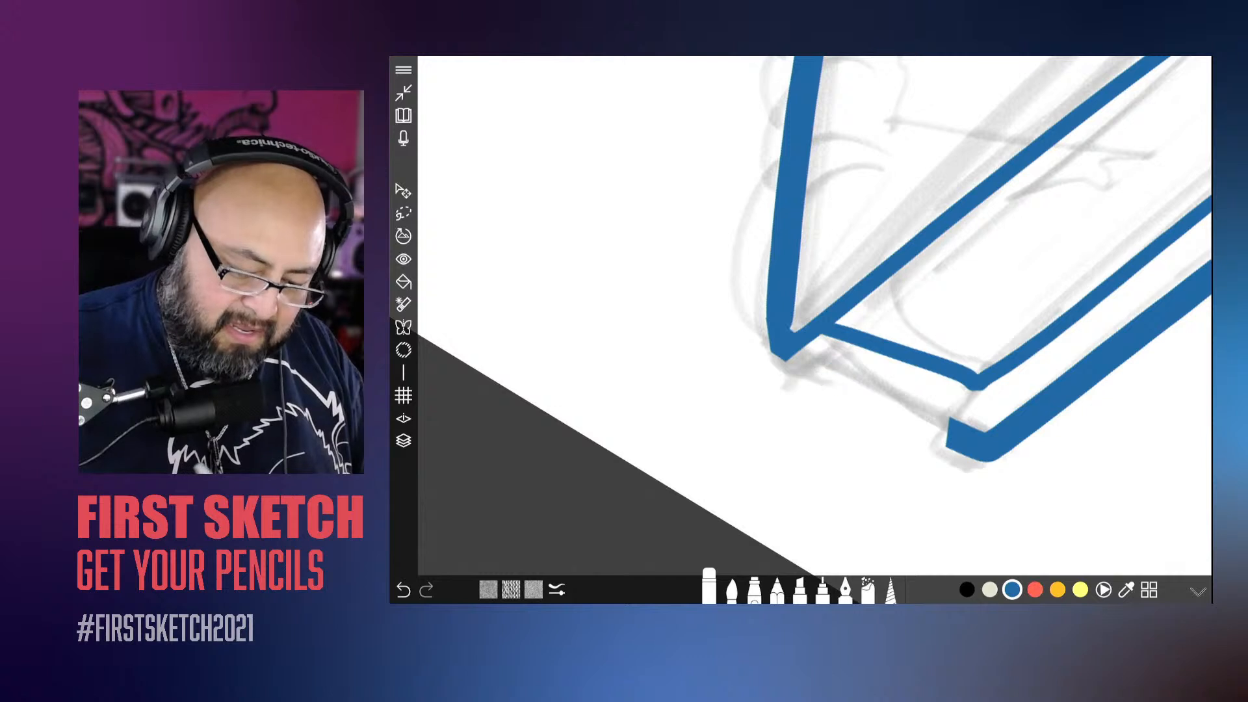
# Step: Ink a short stroke closing the bottom cover's corner against the page block at the spine end
pyautogui.click(732, 589)
pyautogui.scroll(-5, 814, 316)
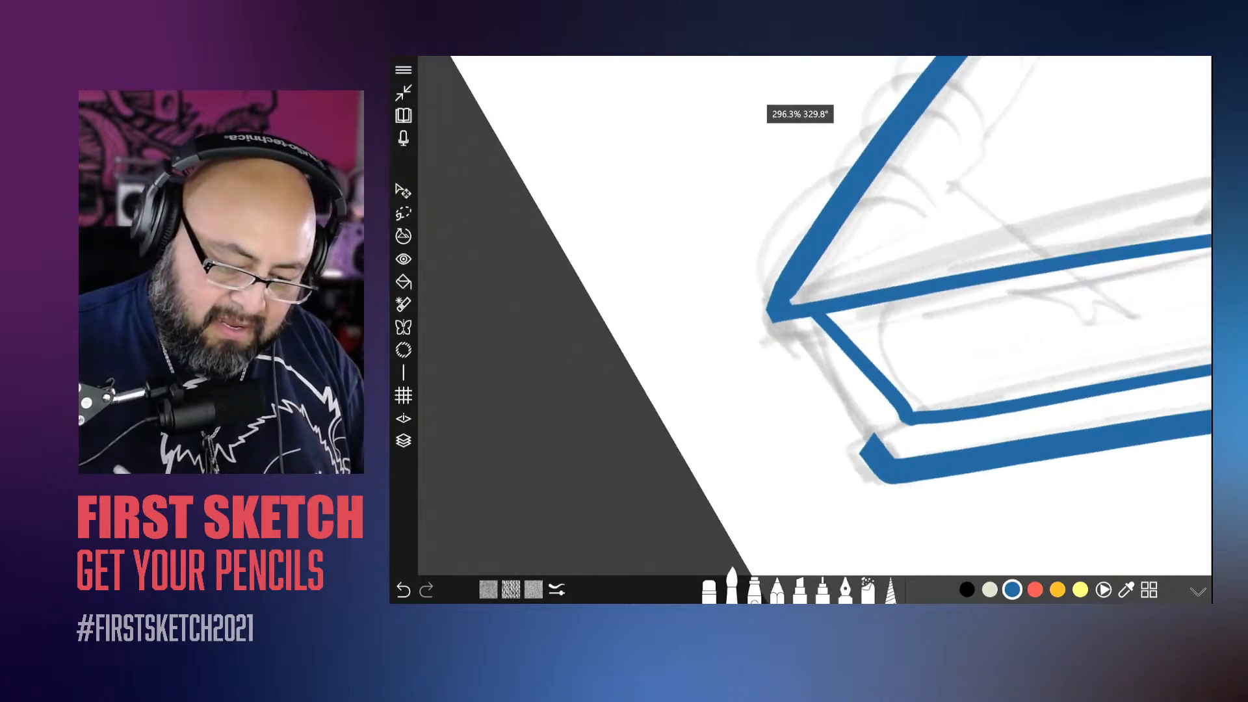
pyautogui.scroll(5, 815, 316)
pyautogui.moveTo(887, 433); pyautogui.dragTo(853, 455)
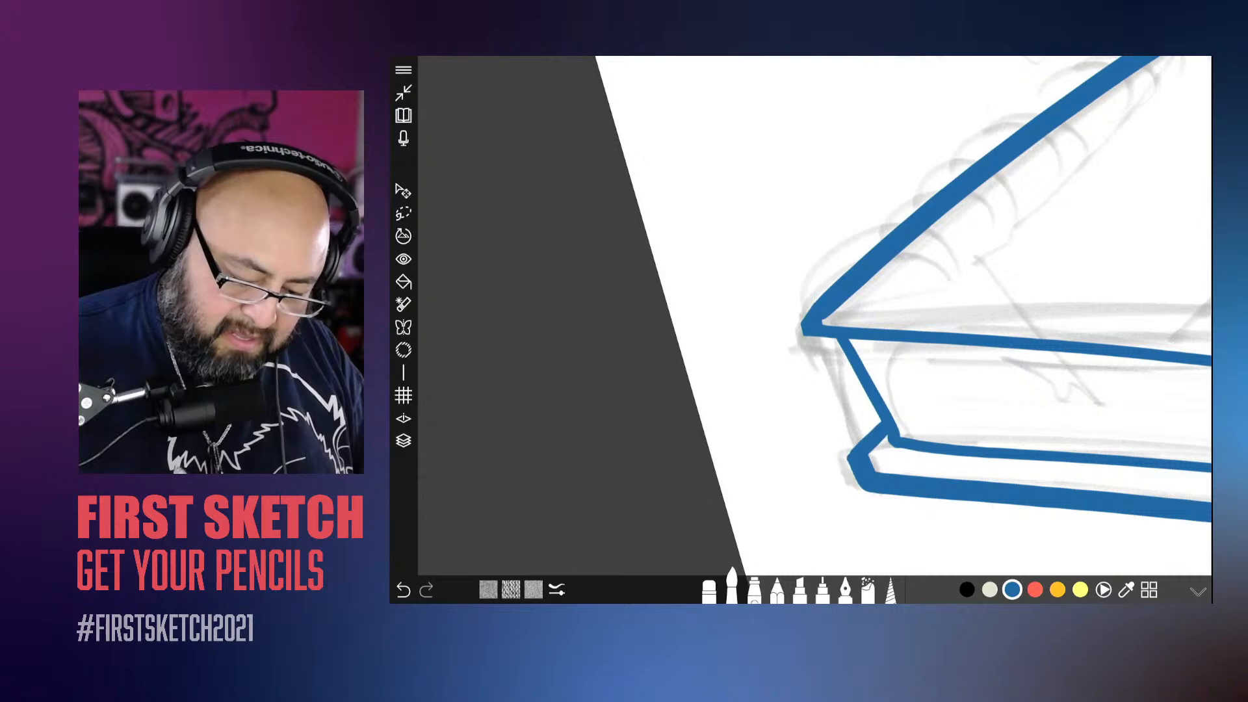
pyautogui.scroll(-5, 815, 316)
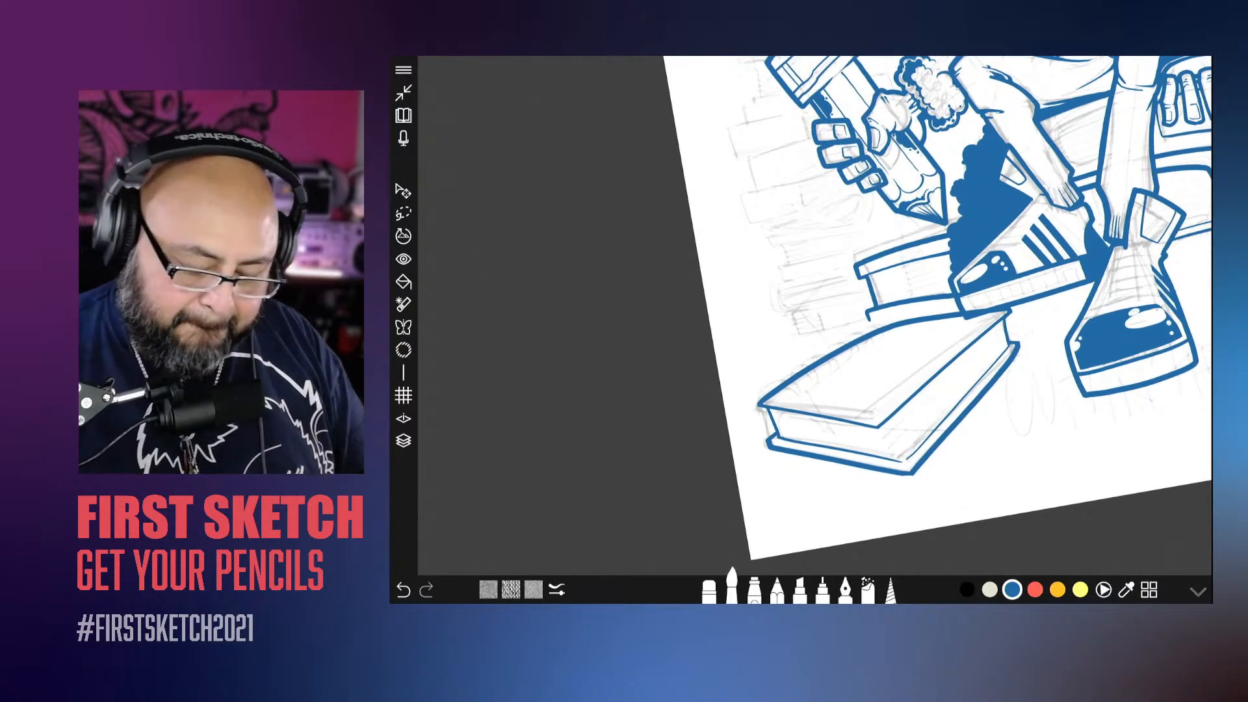
pyautogui.scroll(4, 814, 316)
pyautogui.scroll(-4, 815, 316)
pyautogui.scroll(6, 815, 316)
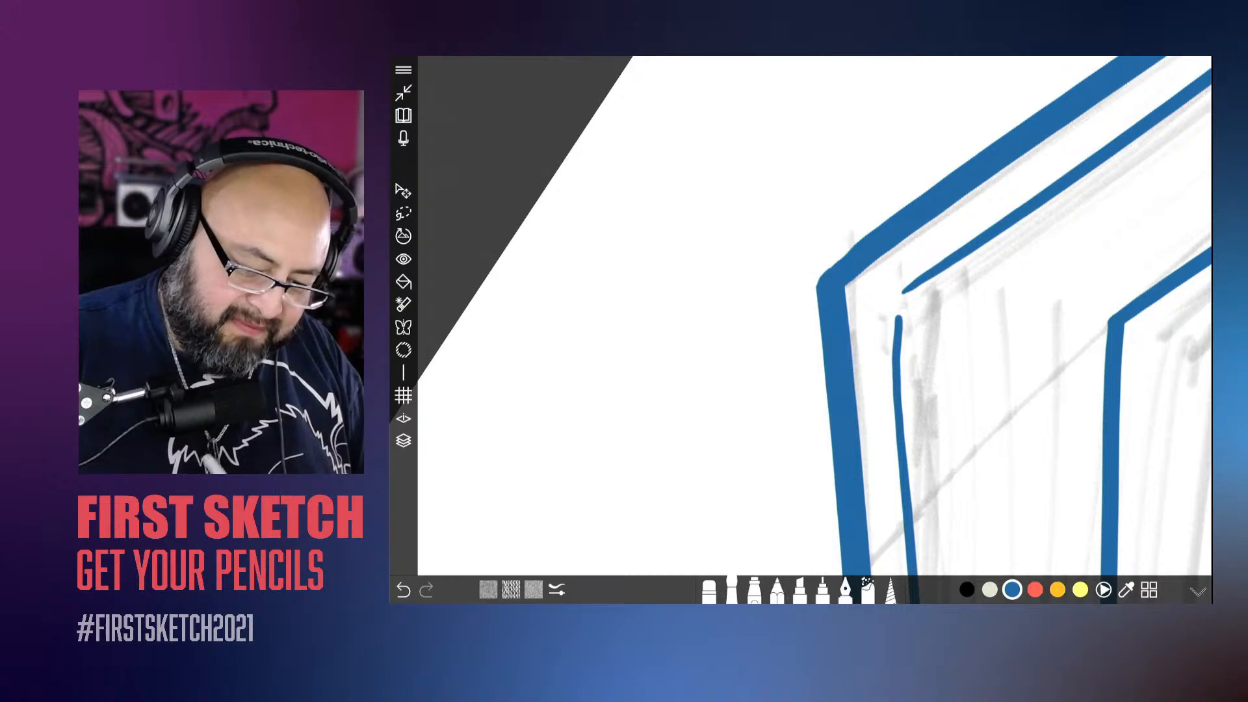
pyautogui.scroll(-6, 815, 316)
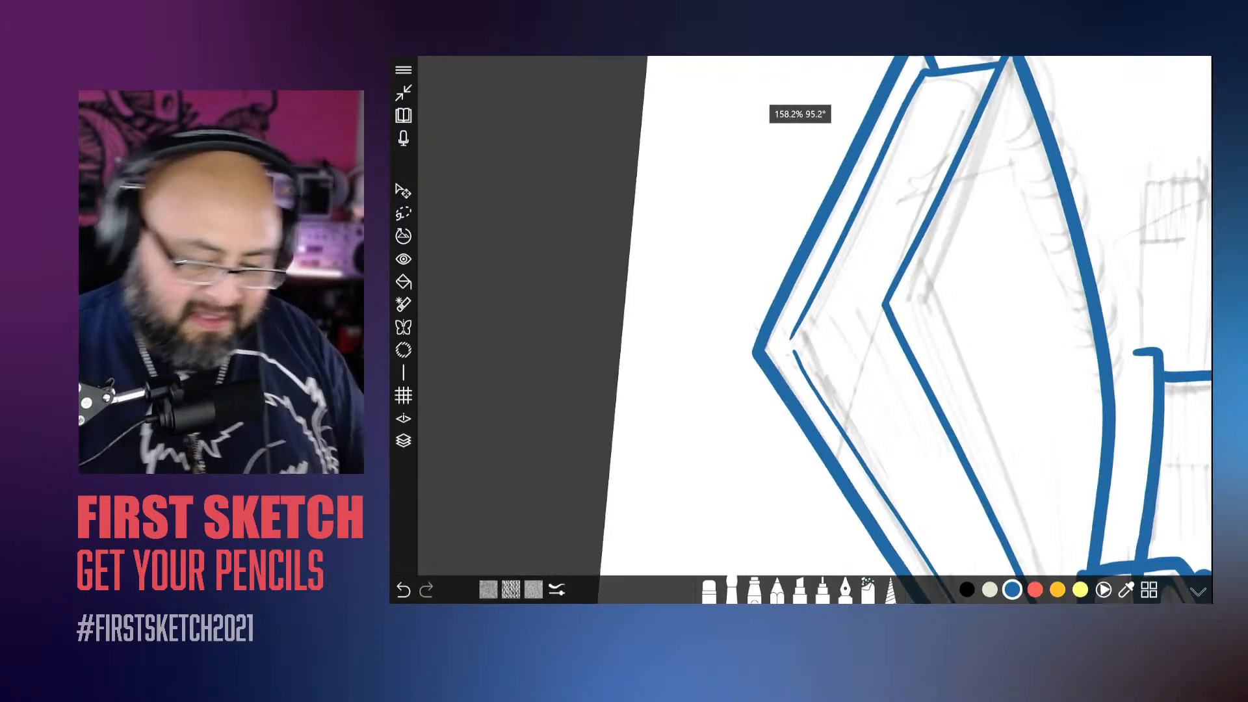
pyautogui.scroll(6, 814, 316)
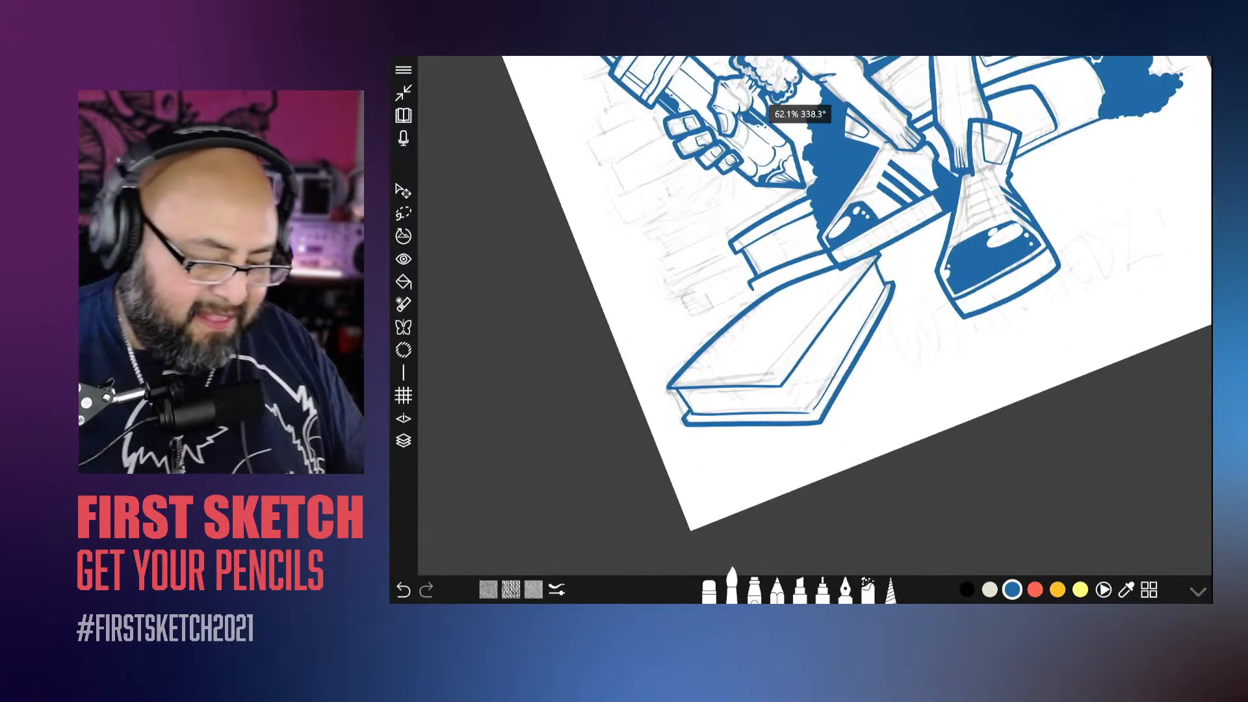
# Step: Add a new empty layer above the foreground book's ink and increase the brush size for the binding rings
pyautogui.click(403, 441)
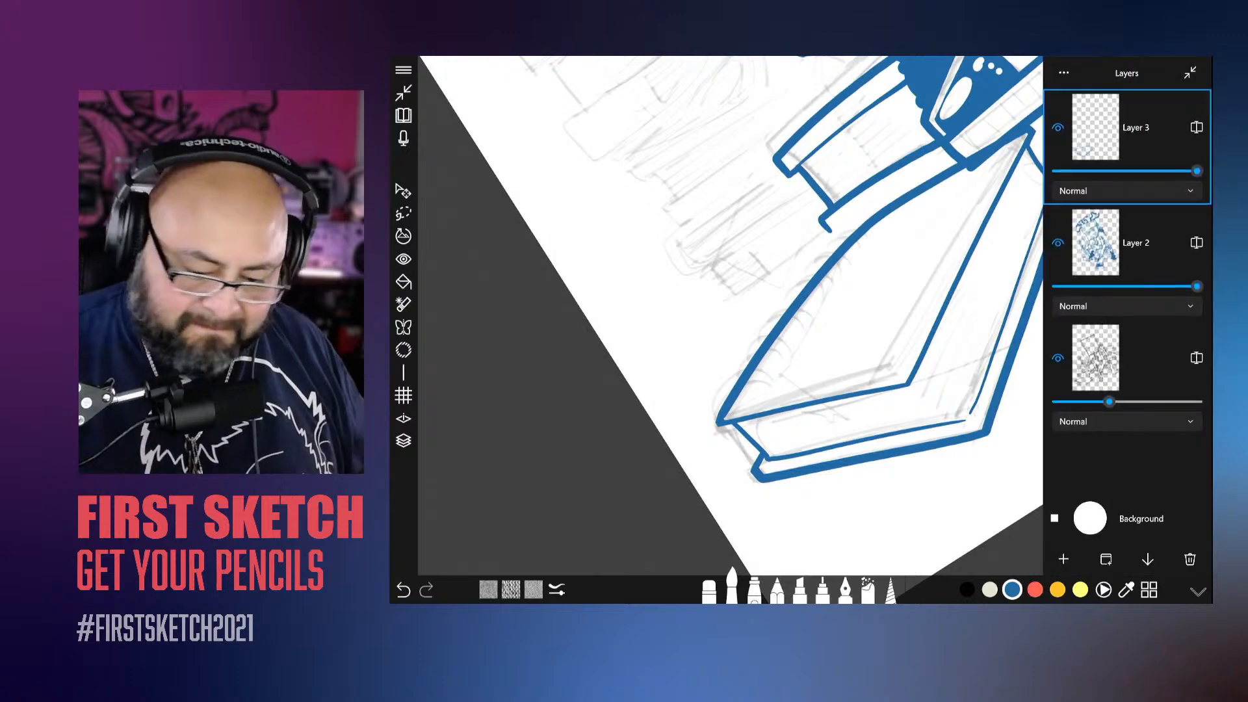
pyautogui.click(1064, 559)
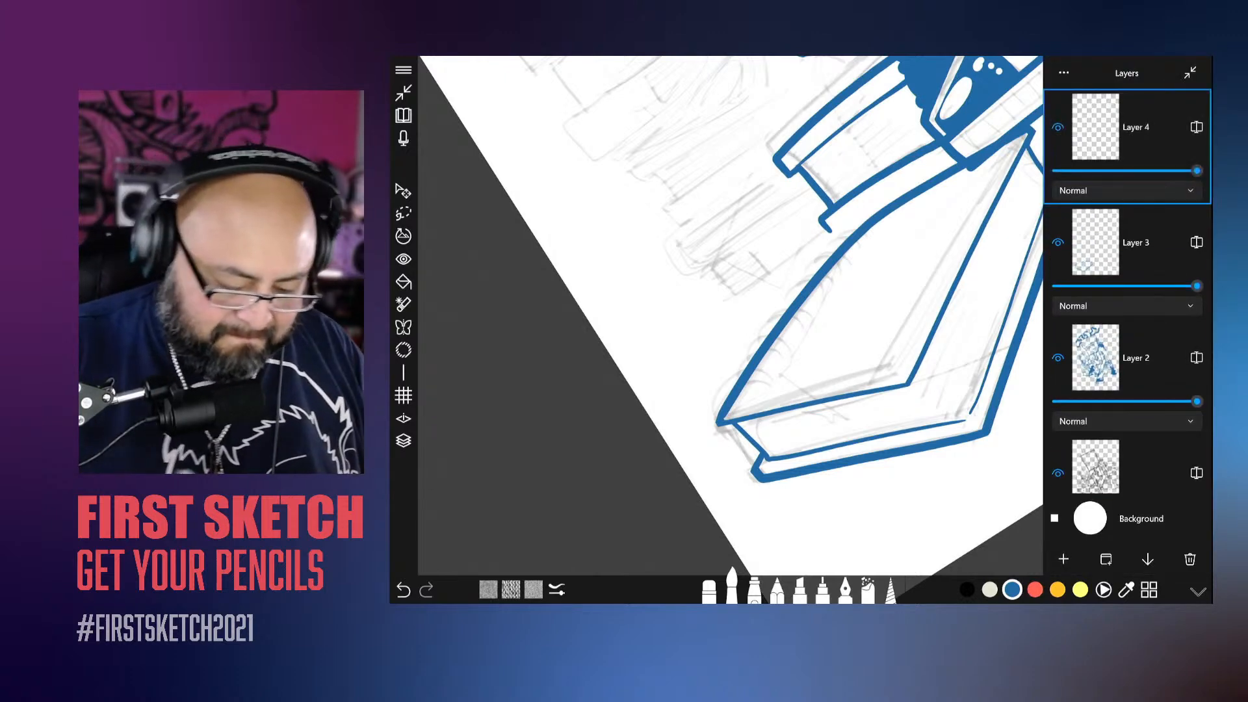
pyautogui.click(733, 586)
pyautogui.moveTo(817, 503); pyautogui.dragTo(844, 502)
# Step: Ink the first curved binding ring around the book's front spine corner, try a second loop above it and undo that loop
pyautogui.scroll(4, 814, 316)
pyautogui.scroll(2, 814, 316)
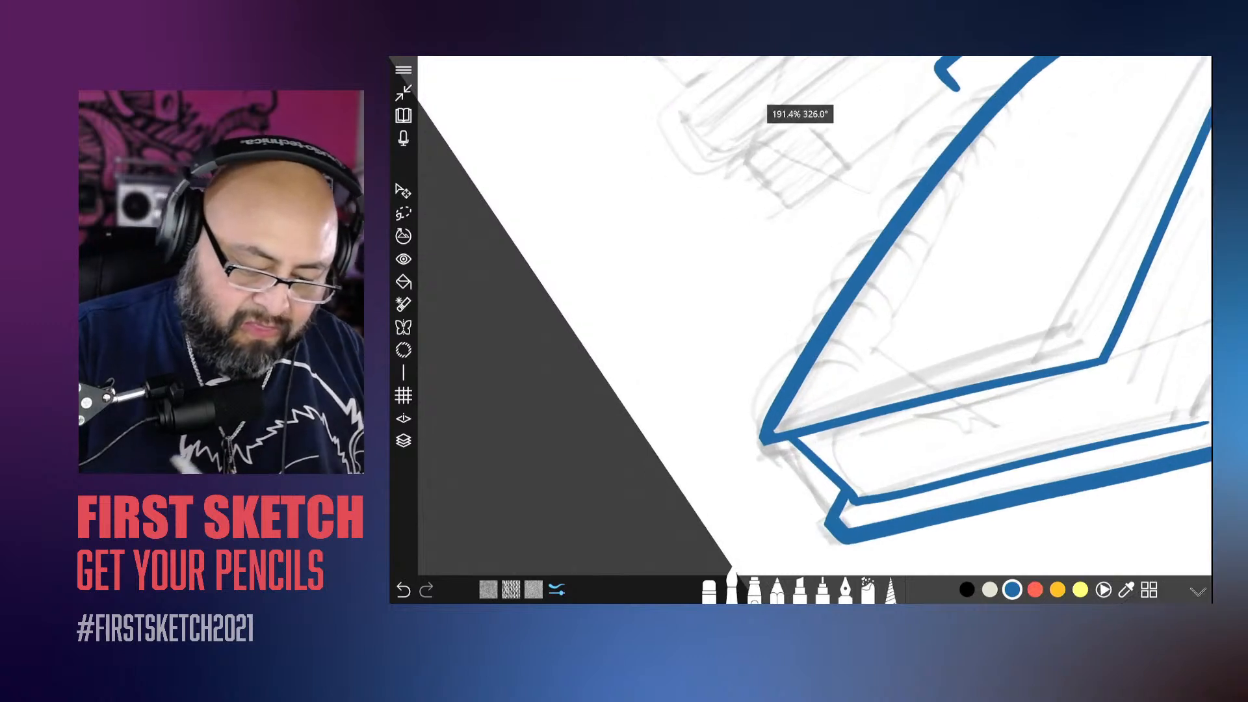
pyautogui.moveTo(828, 390)
pyautogui.mouseDown()
pyautogui.moveTo(745, 391)
pyautogui.moveTo(841, 506)
pyautogui.mouseUp()
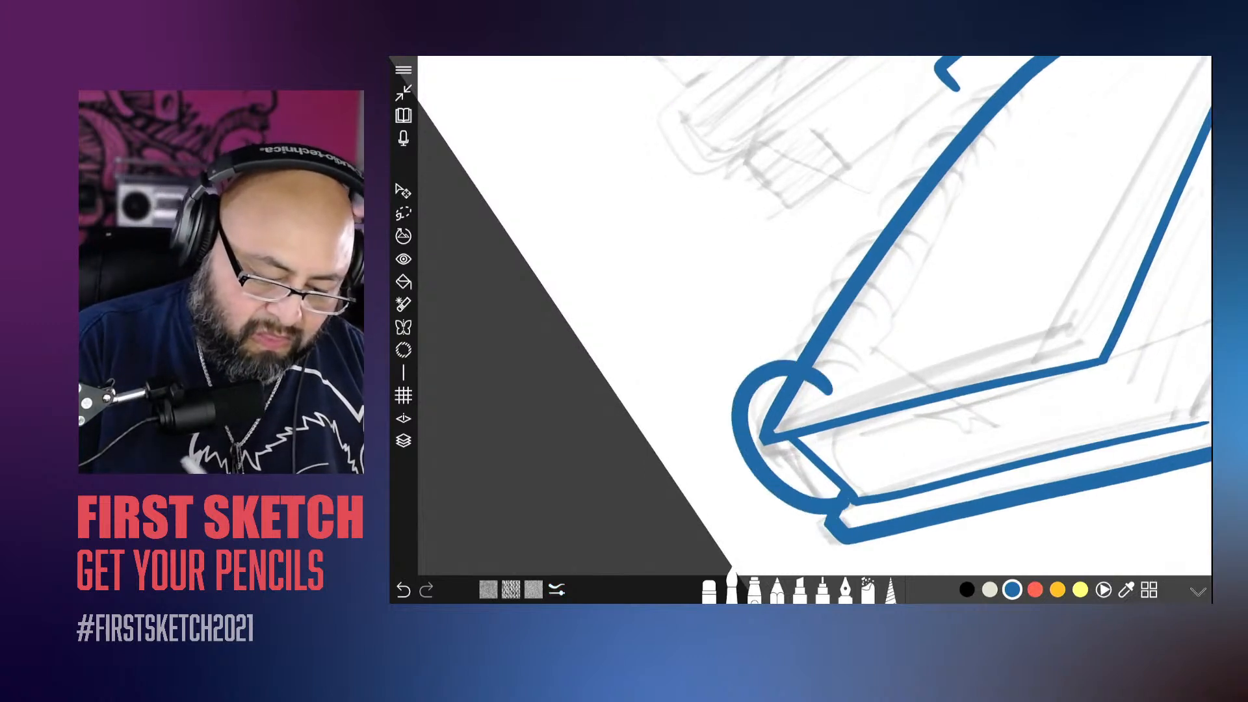
pyautogui.moveTo(853, 345)
pyautogui.mouseDown()
pyautogui.moveTo(779, 374)
pyautogui.moveTo(852, 431)
pyautogui.mouseUp()
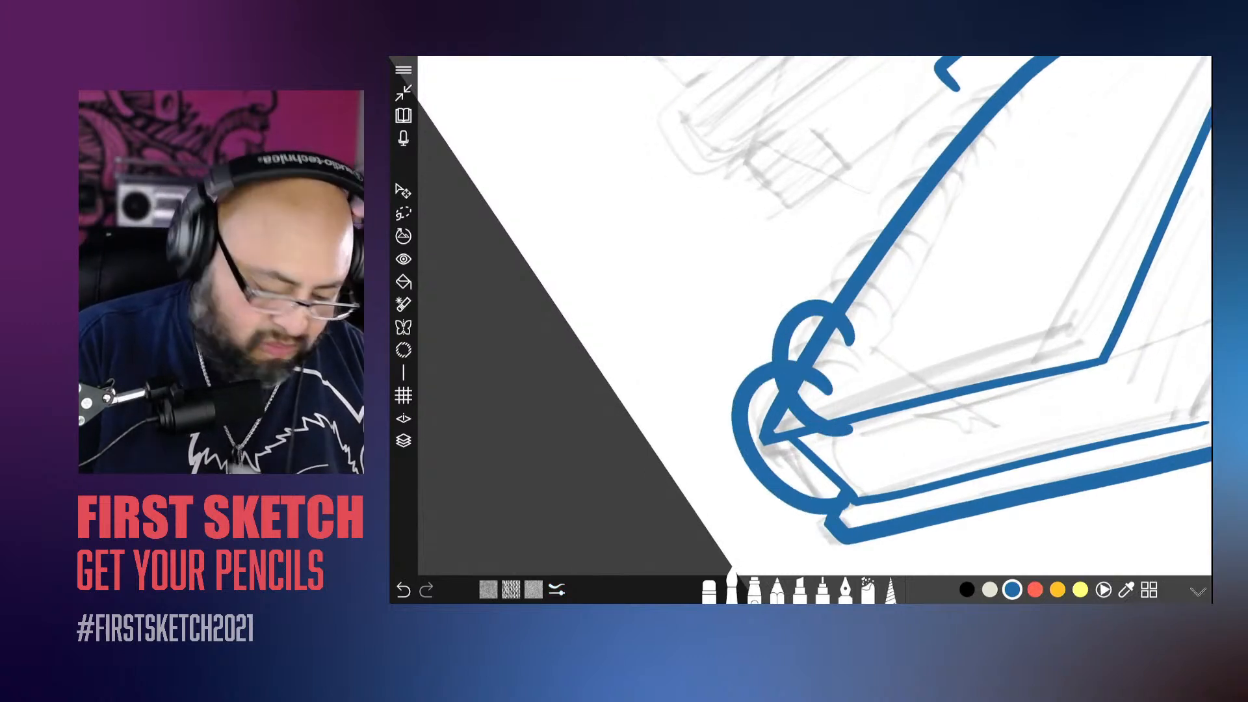
pyautogui.hotkey('ctrl', 'z')
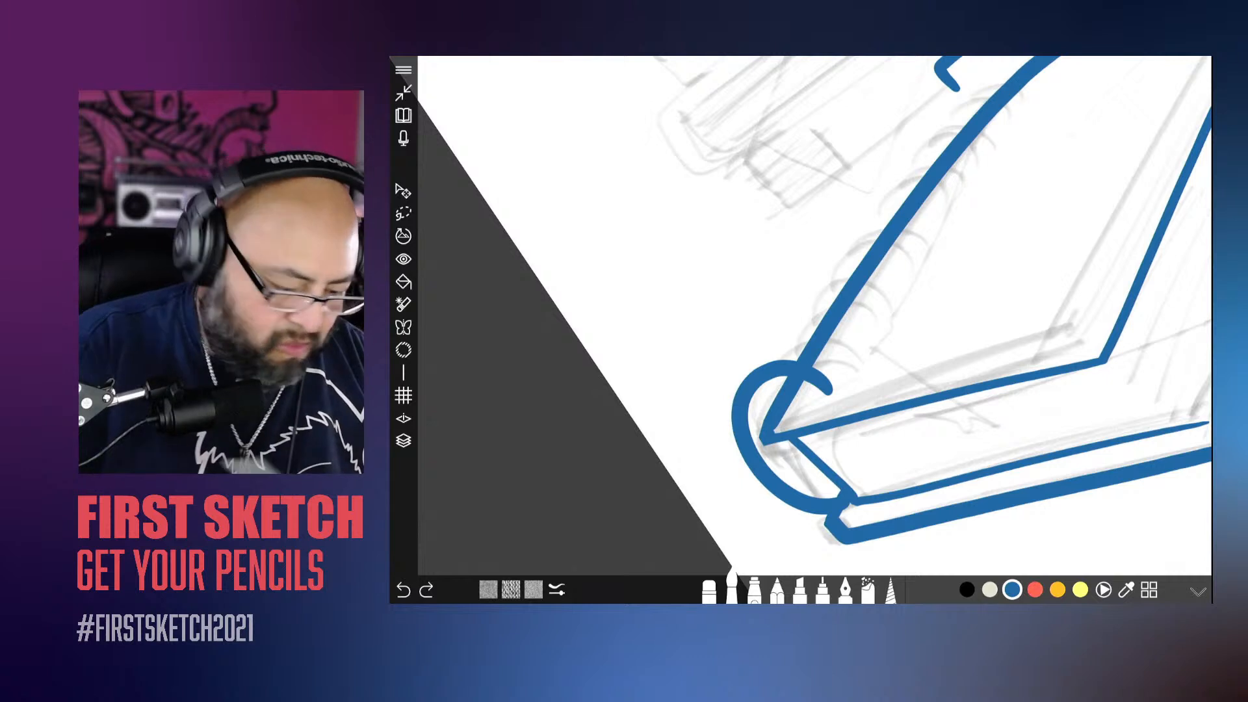
# Step: Erase small dot and oval highlights into the ring's upper and lower curves and trim its inner end
pyautogui.press('e')
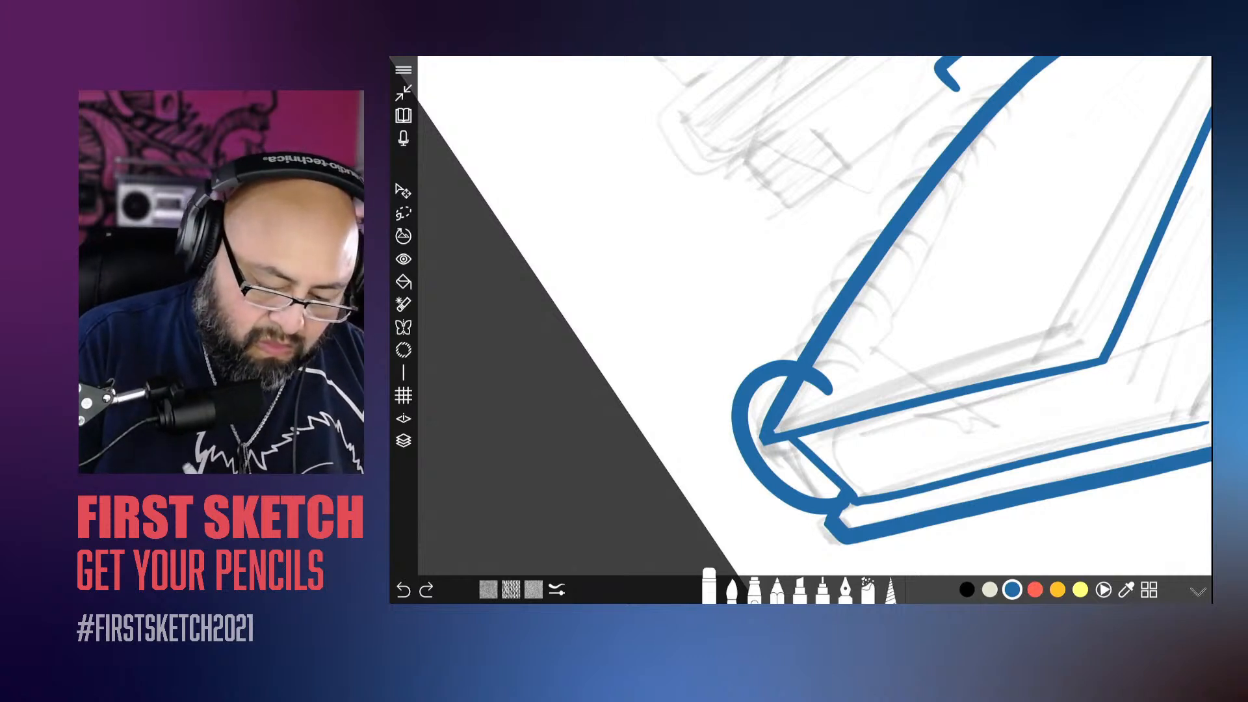
pyautogui.moveTo(851, 501); pyautogui.dragTo(847, 511)
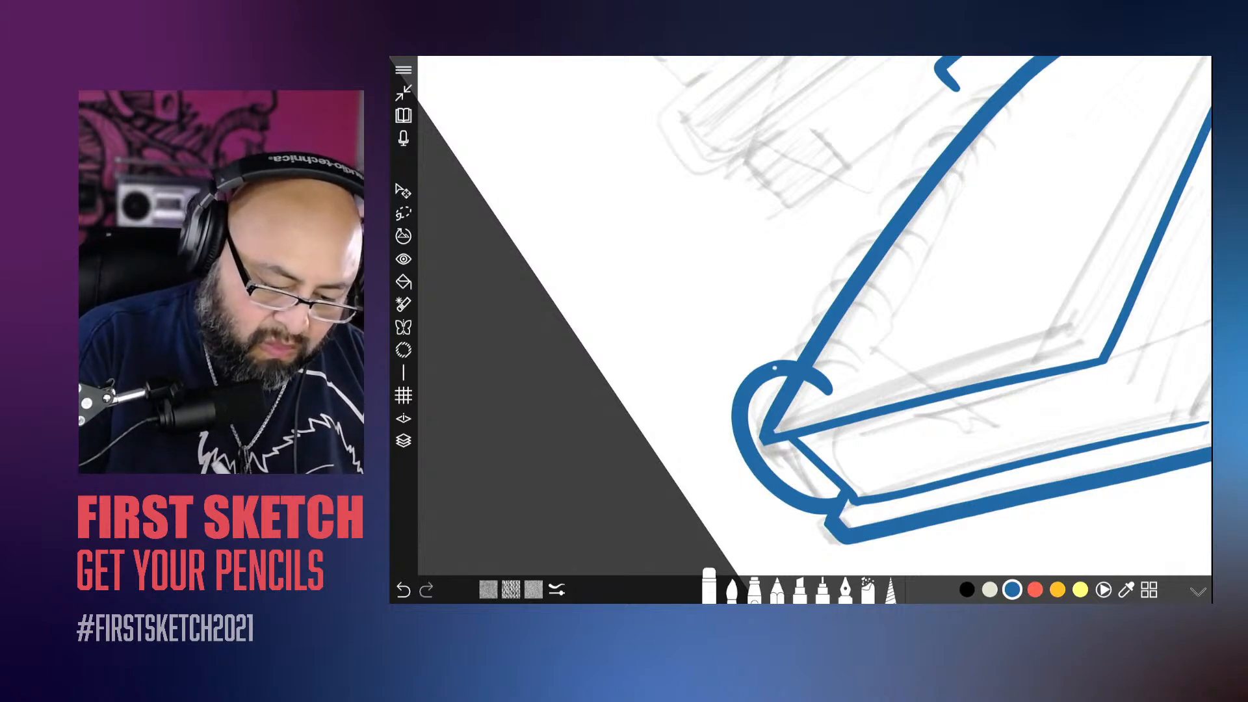
pyautogui.moveTo(770, 370); pyautogui.dragTo(757, 377)
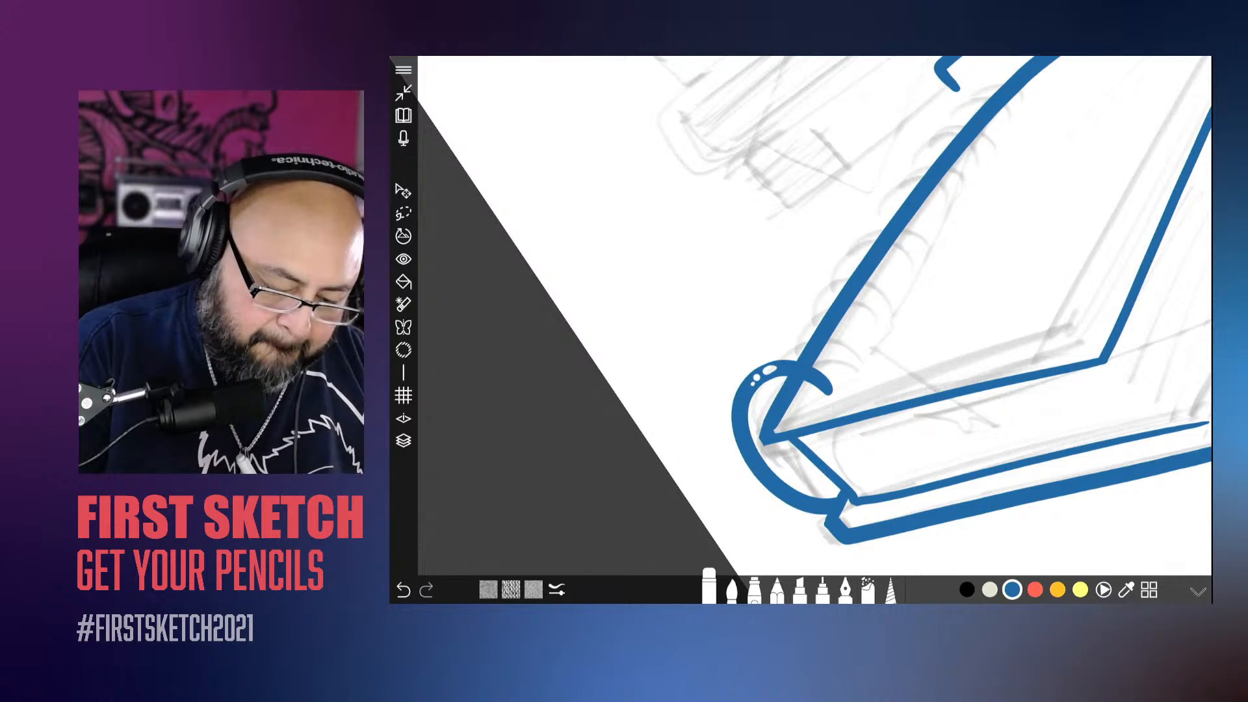
pyautogui.moveTo(757, 462); pyautogui.dragTo(779, 486)
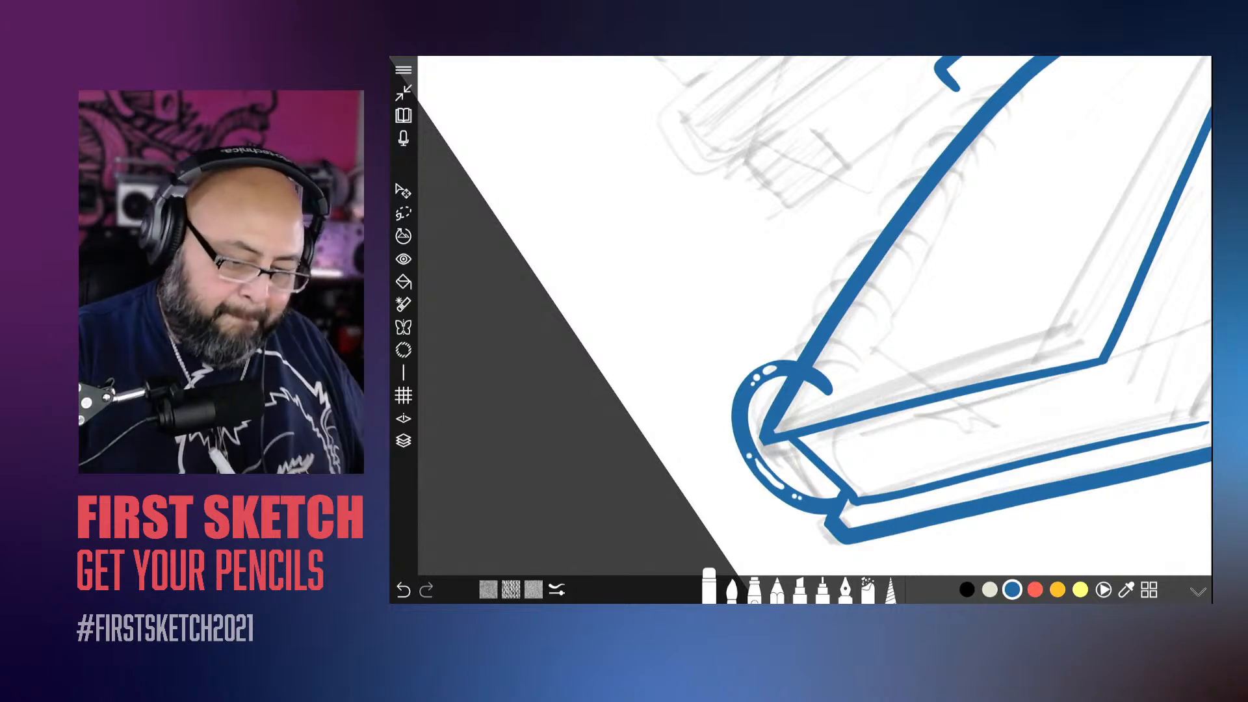
pyautogui.moveTo(832, 392); pyautogui.dragTo(823, 385)
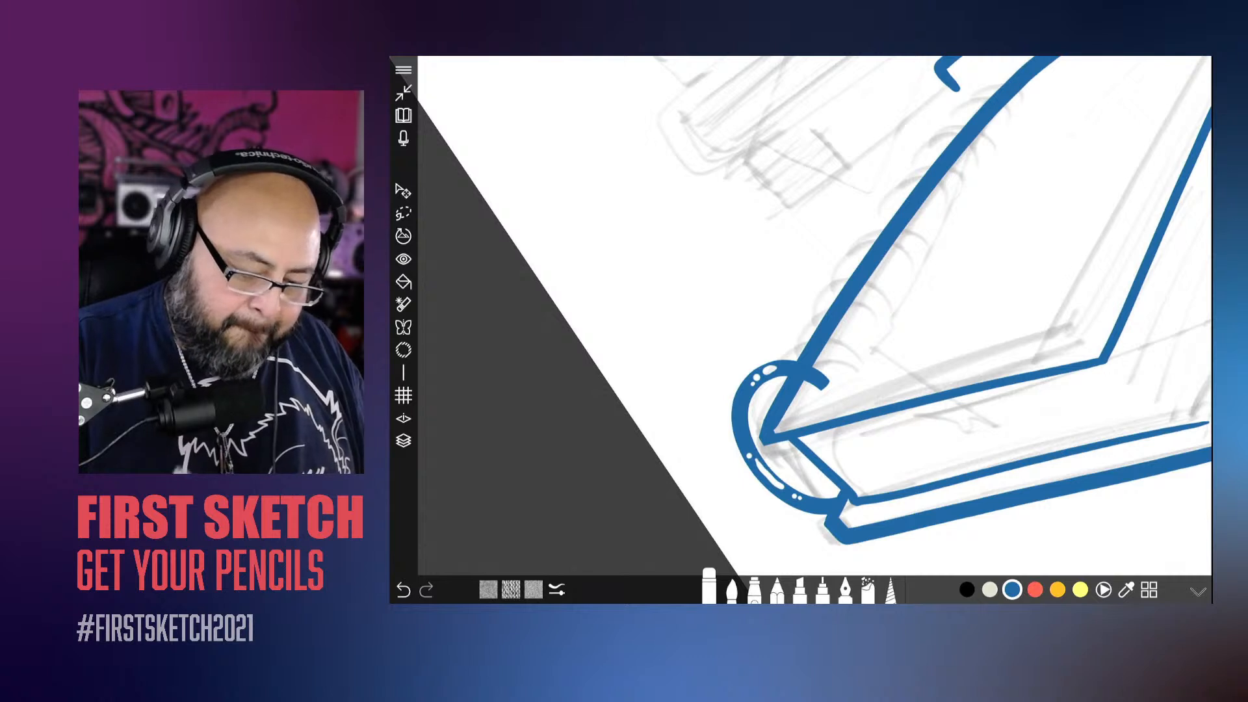
pyautogui.click(732, 590)
pyautogui.moveTo(812, 395); pyautogui.dragTo(837, 366)
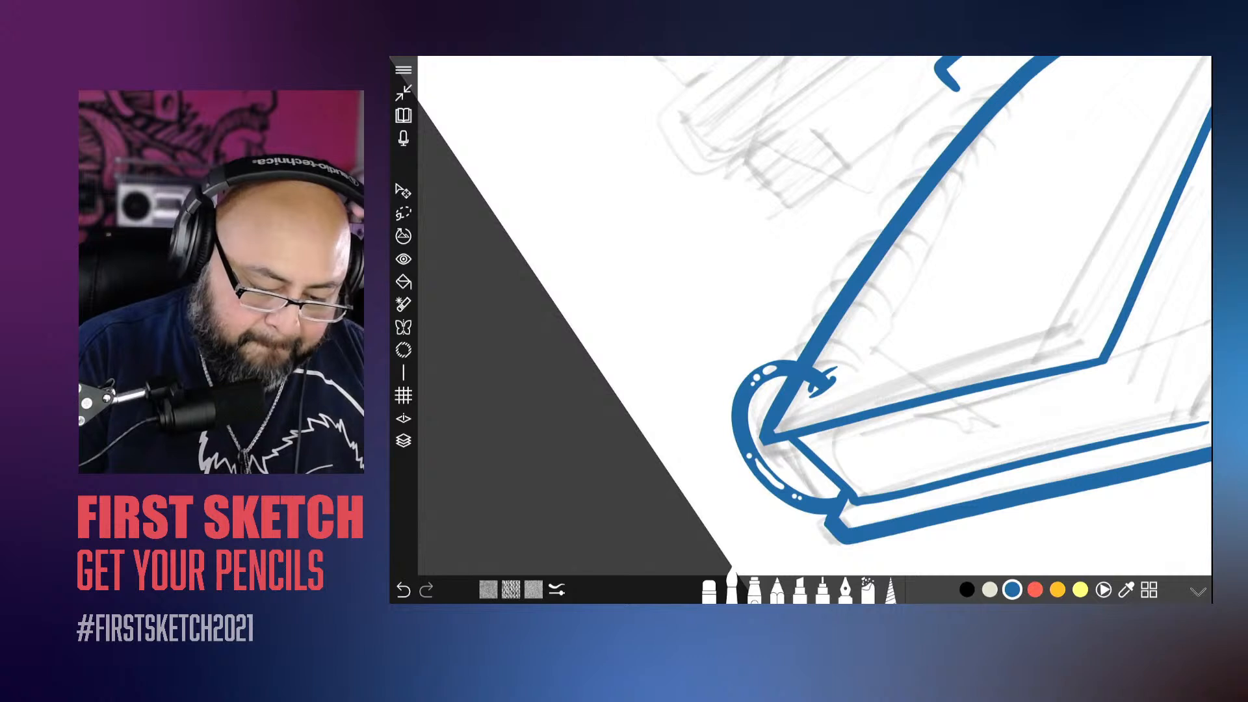
pyautogui.hotkey('ctrl', 'z')
pyautogui.scroll(4, 855, 422)
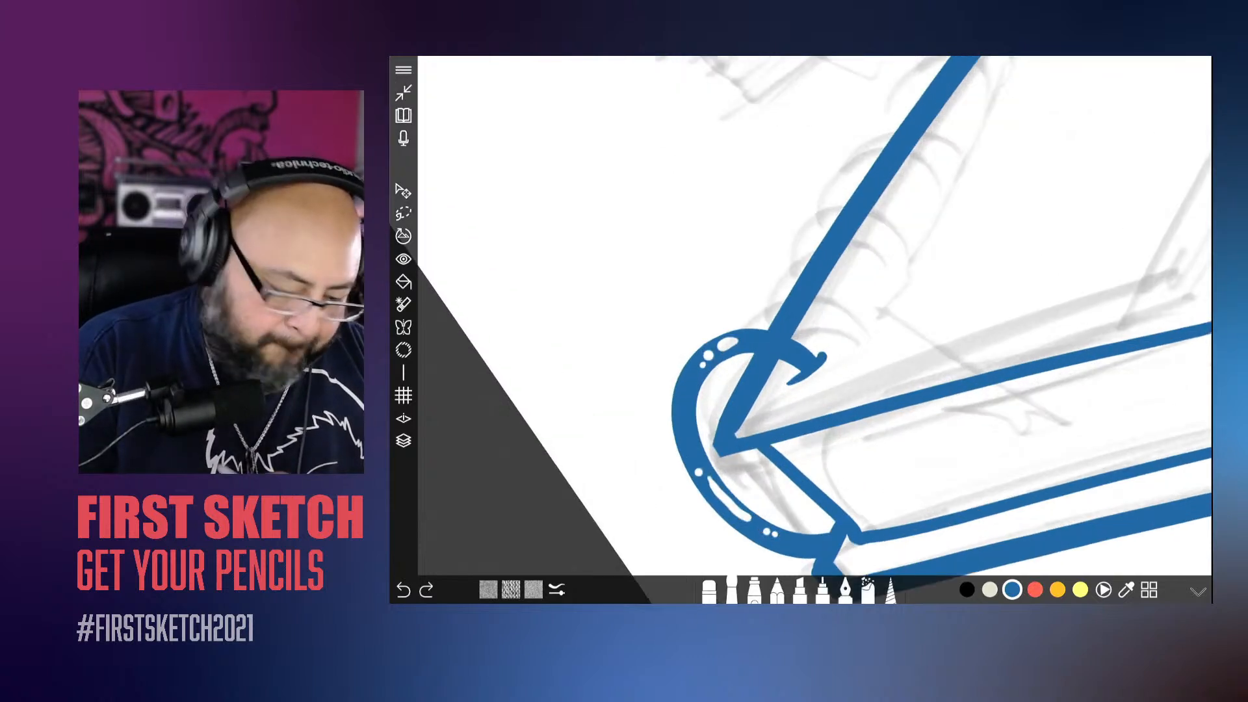
pyautogui.hotkey('ctrl', 'z')
pyautogui.scroll(2, 846, 325)
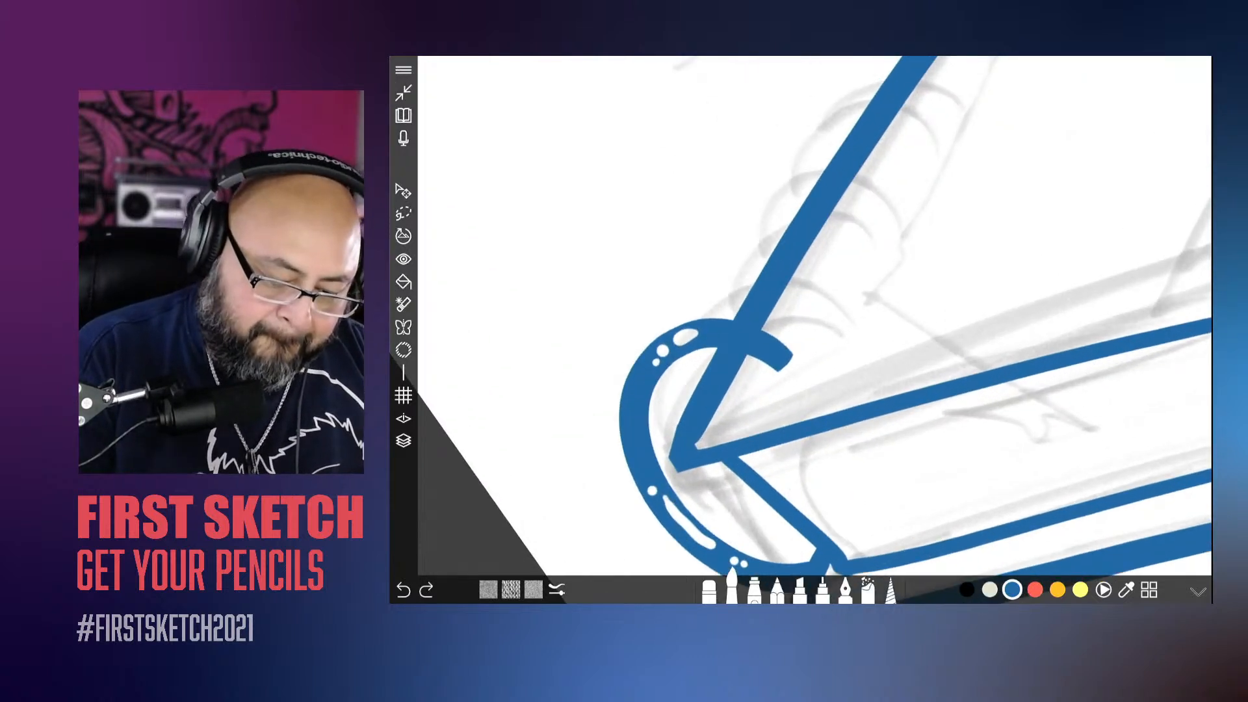
# Step: Ink a small slanted oval punch hole around the binding ring's inner end and add fine strokes inside it with a resized brush
pyautogui.moveTo(757, 376); pyautogui.dragTo(818, 327)
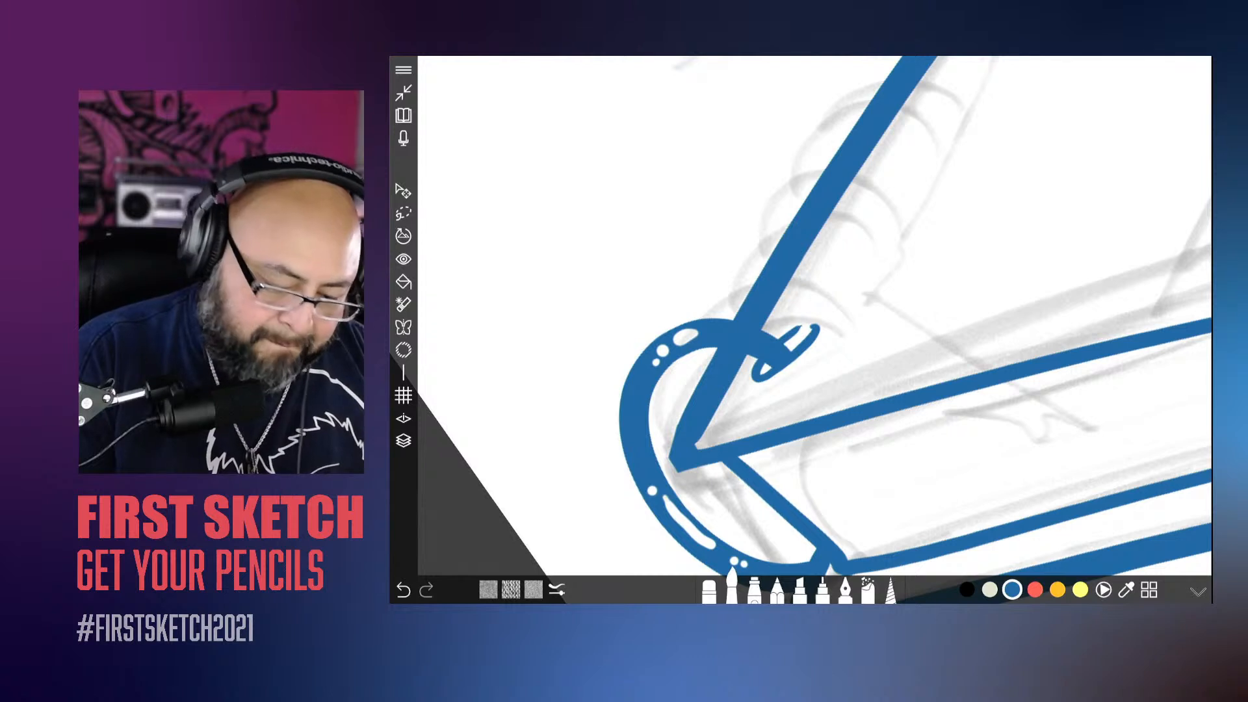
pyautogui.click(732, 588)
pyautogui.moveTo(807, 504); pyautogui.dragTo(781, 505)
pyautogui.moveTo(787, 347); pyautogui.dragTo(800, 335)
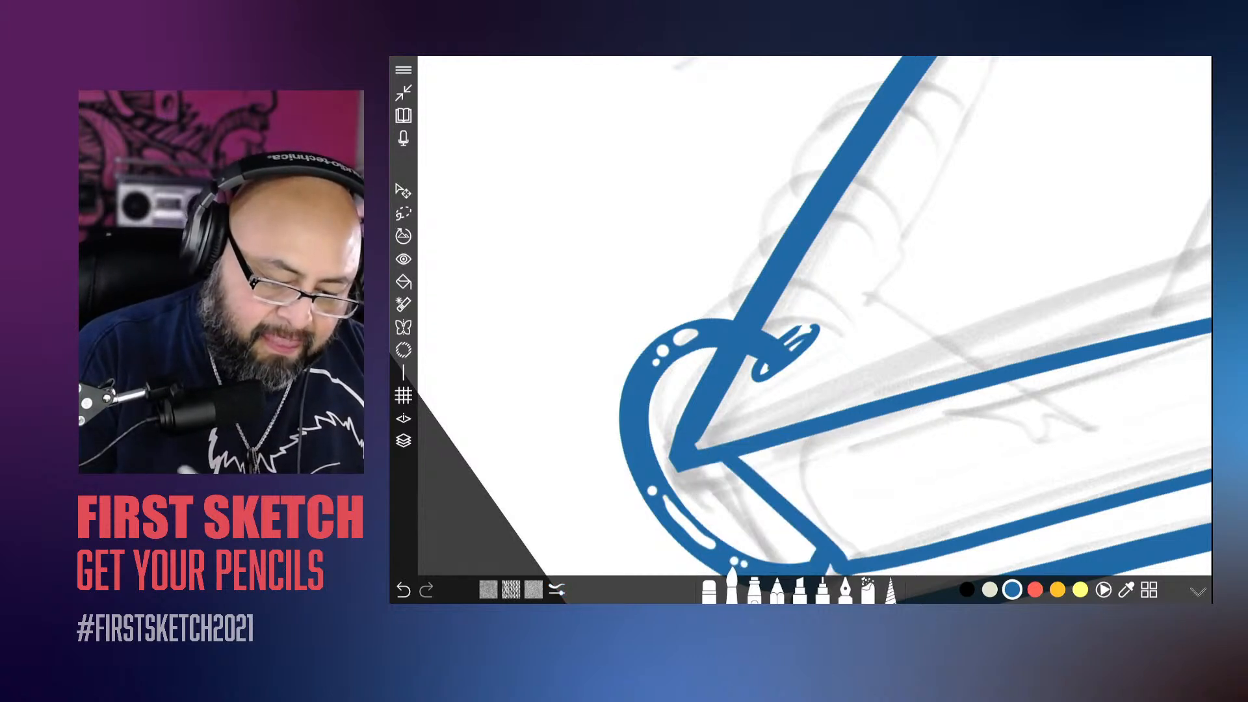
# Step: Duplicate the binding ring's layer and move the copy up along the book's spine edge as a second ring
pyautogui.scroll(-8, 815, 329)
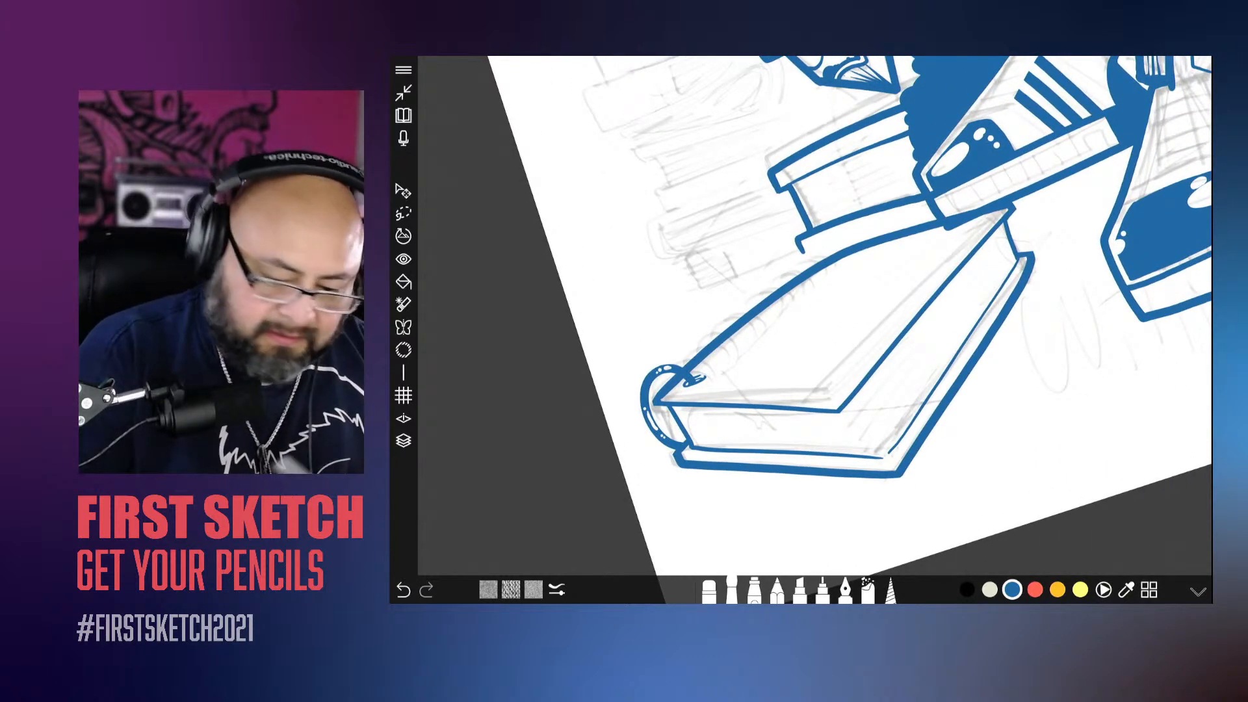
pyautogui.click(404, 441)
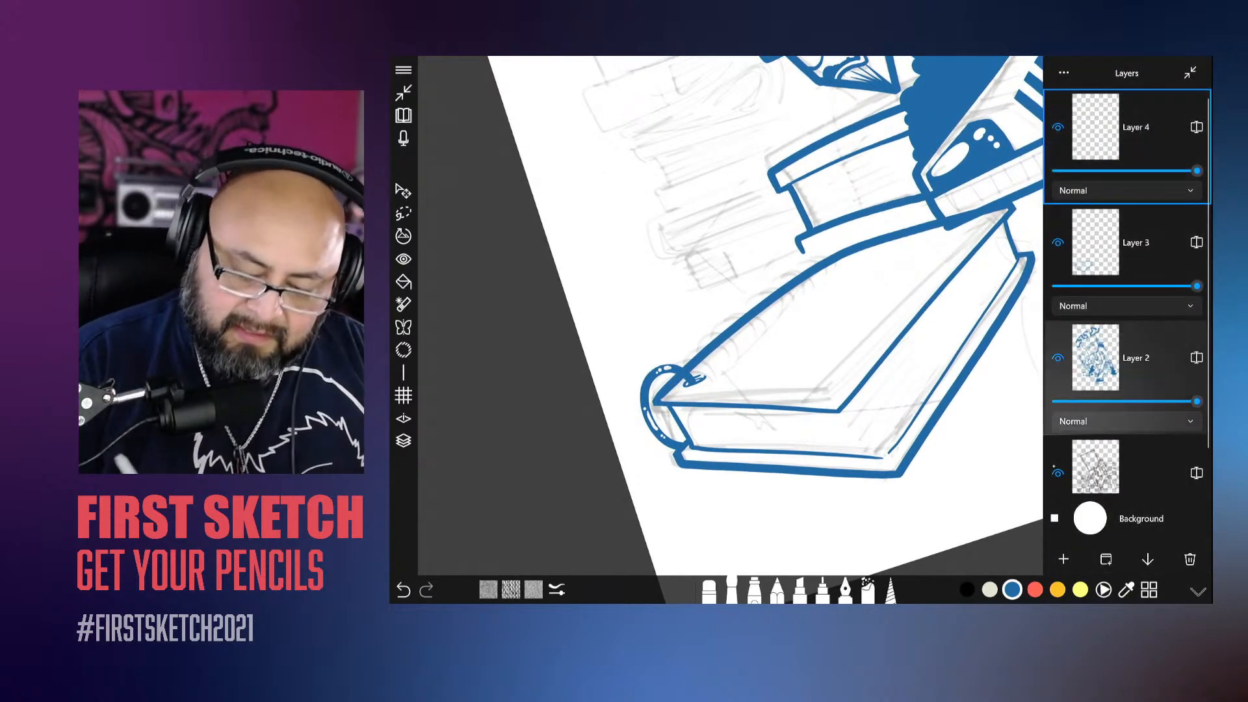
pyautogui.click(1106, 559)
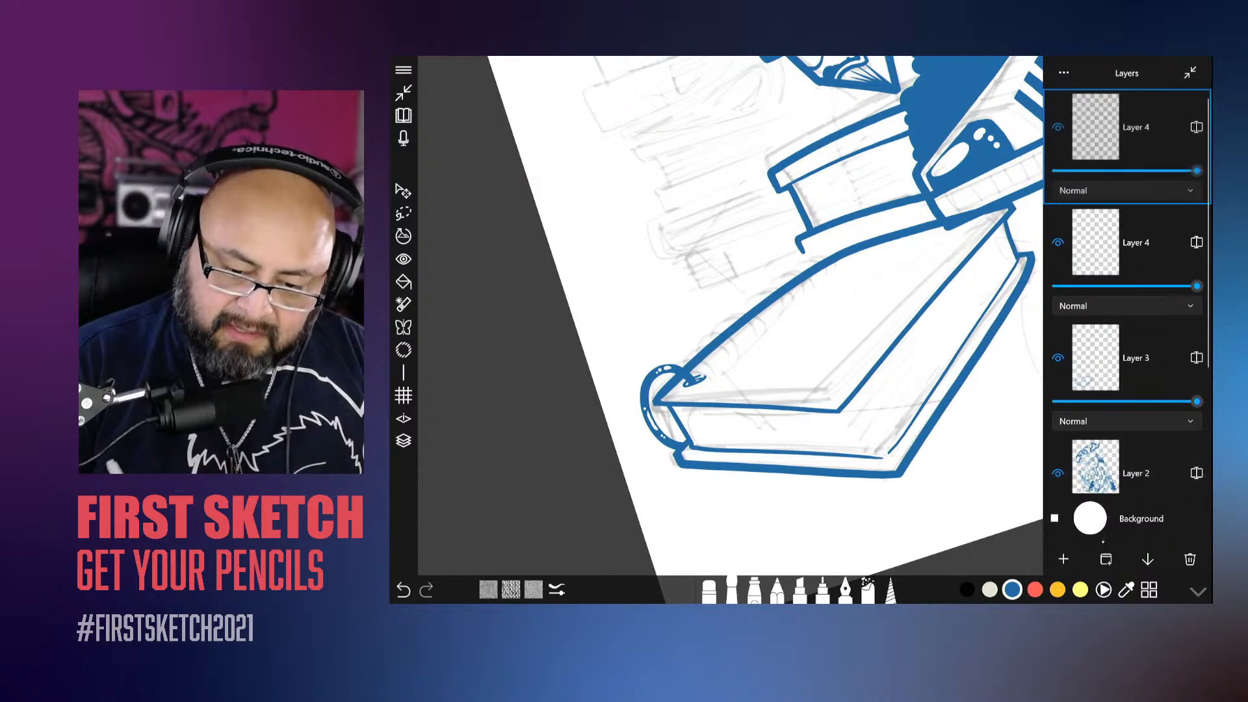
pyautogui.click(404, 441)
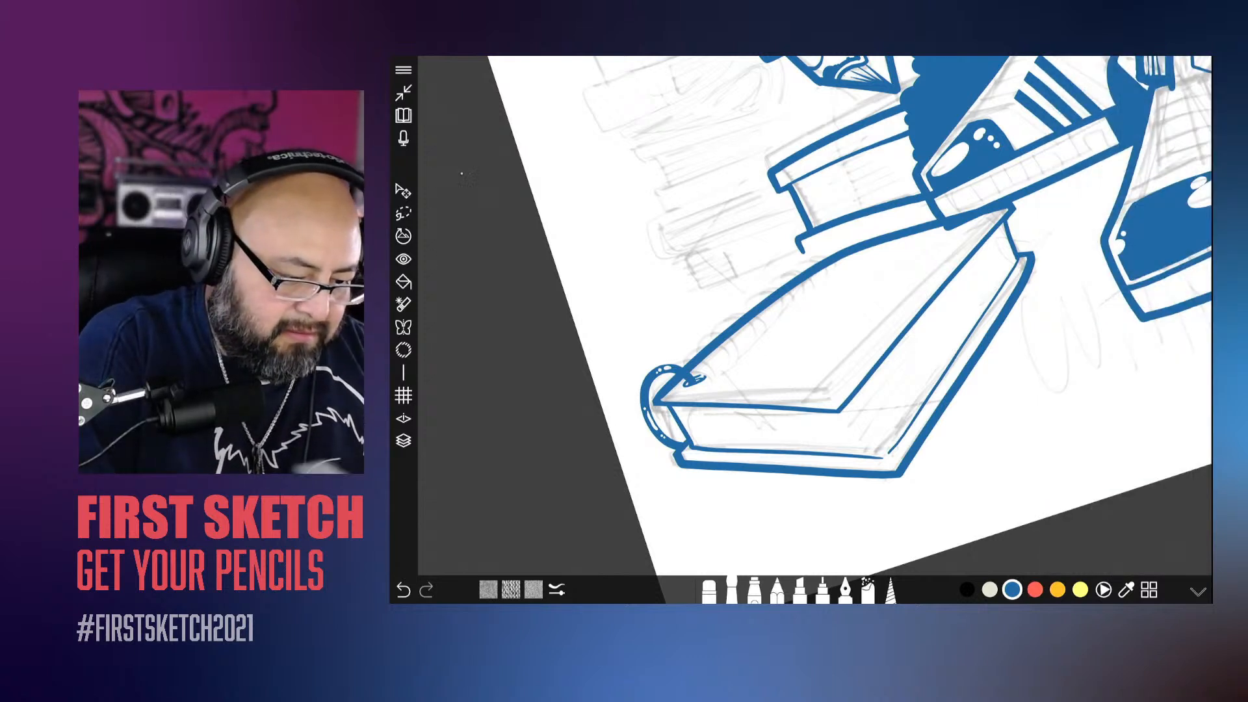
pyautogui.click(403, 191)
pyautogui.moveTo(687, 414); pyautogui.dragTo(712, 390)
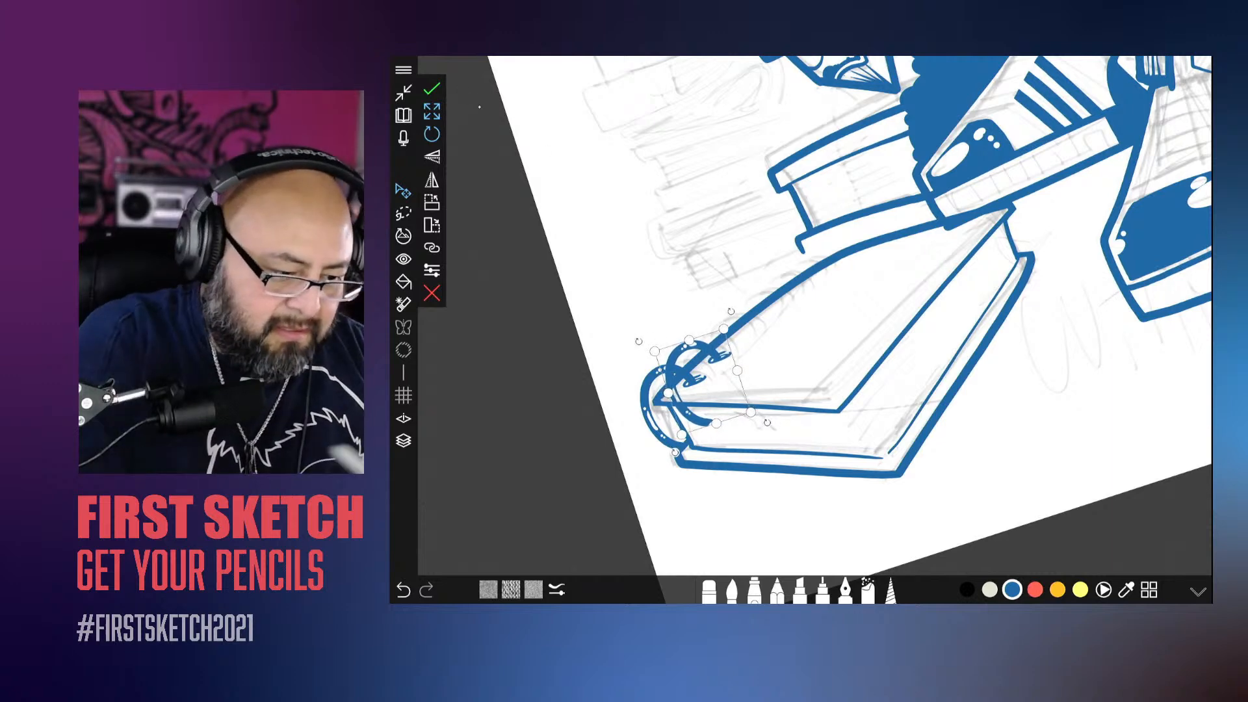
pyautogui.click(432, 89)
# Step: Erase the second ring's lower curve below the cover edge and restore the first ring's highlight where the two rings overlap
pyautogui.scroll(6, 815, 316)
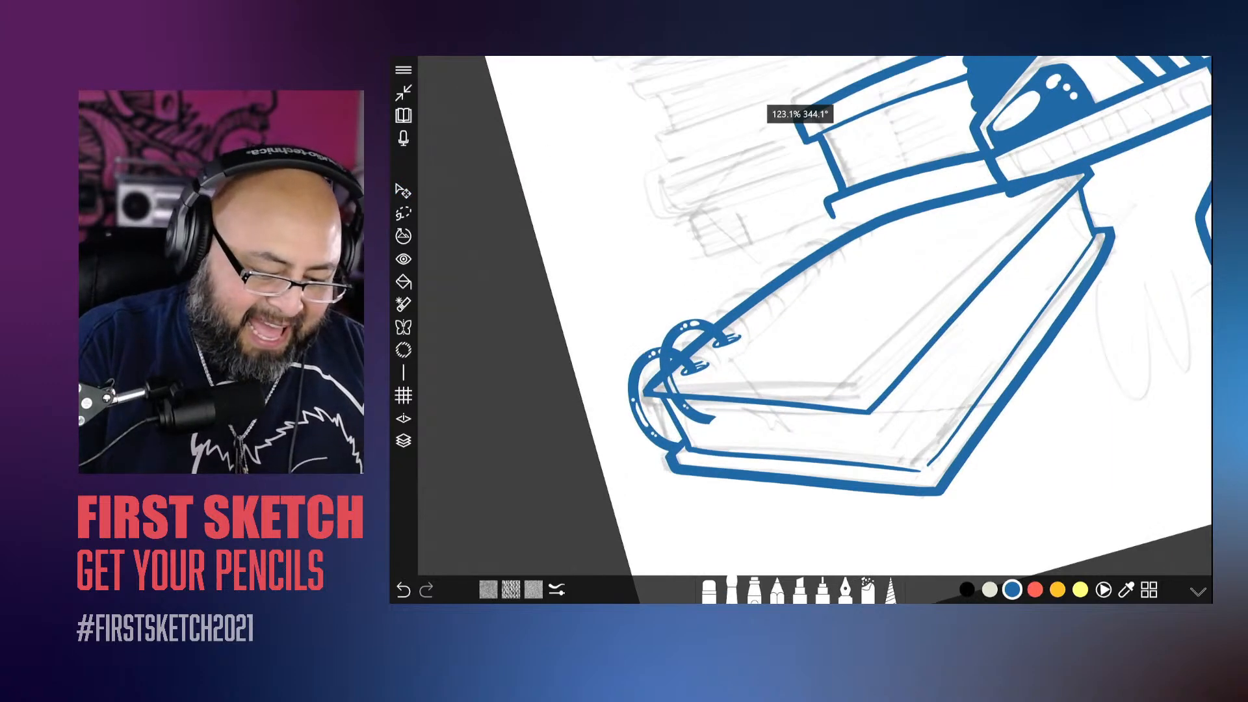
pyautogui.click(709, 591)
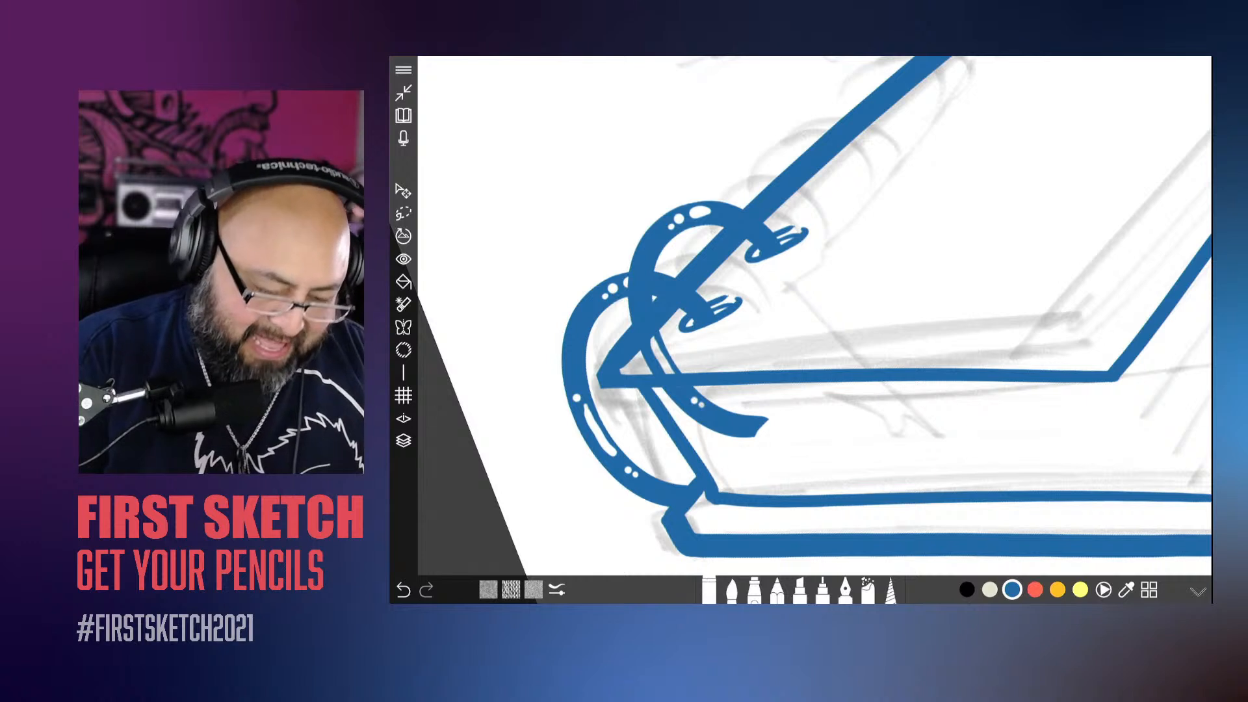
pyautogui.moveTo(647, 341)
pyautogui.mouseDown()
pyautogui.moveTo(708, 416)
pyautogui.moveTo(767, 428)
pyautogui.mouseUp()
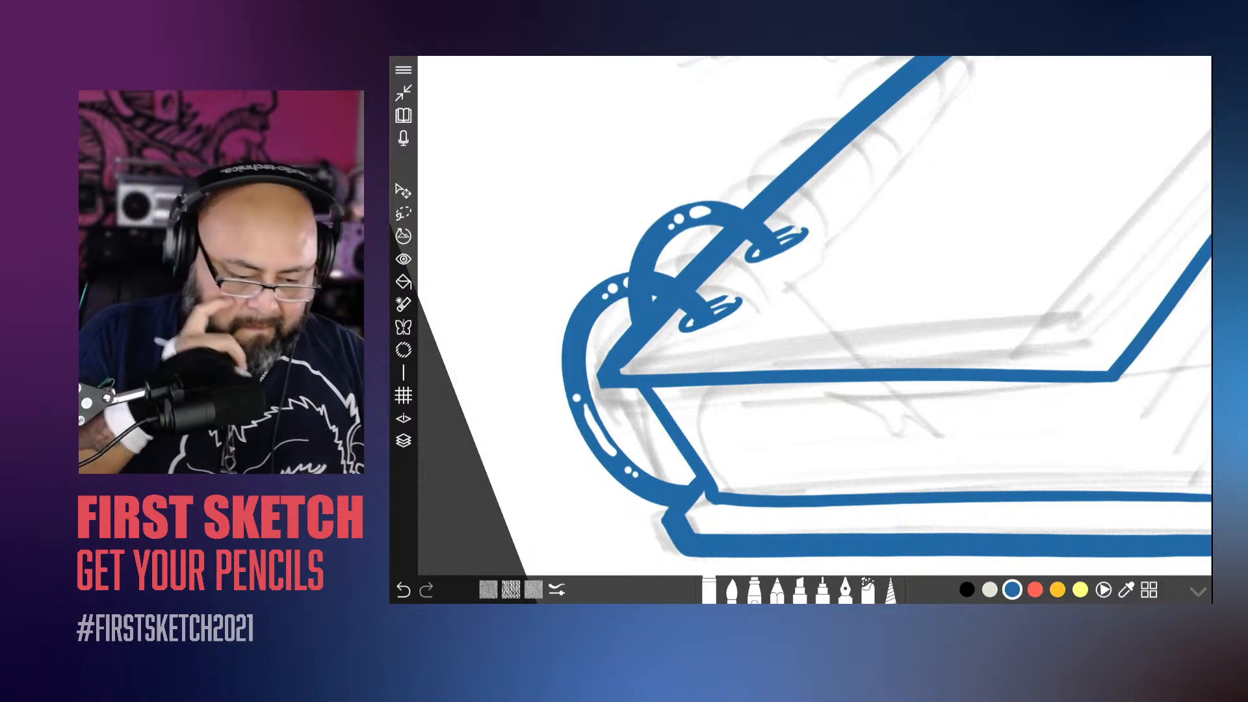
pyautogui.click(732, 590)
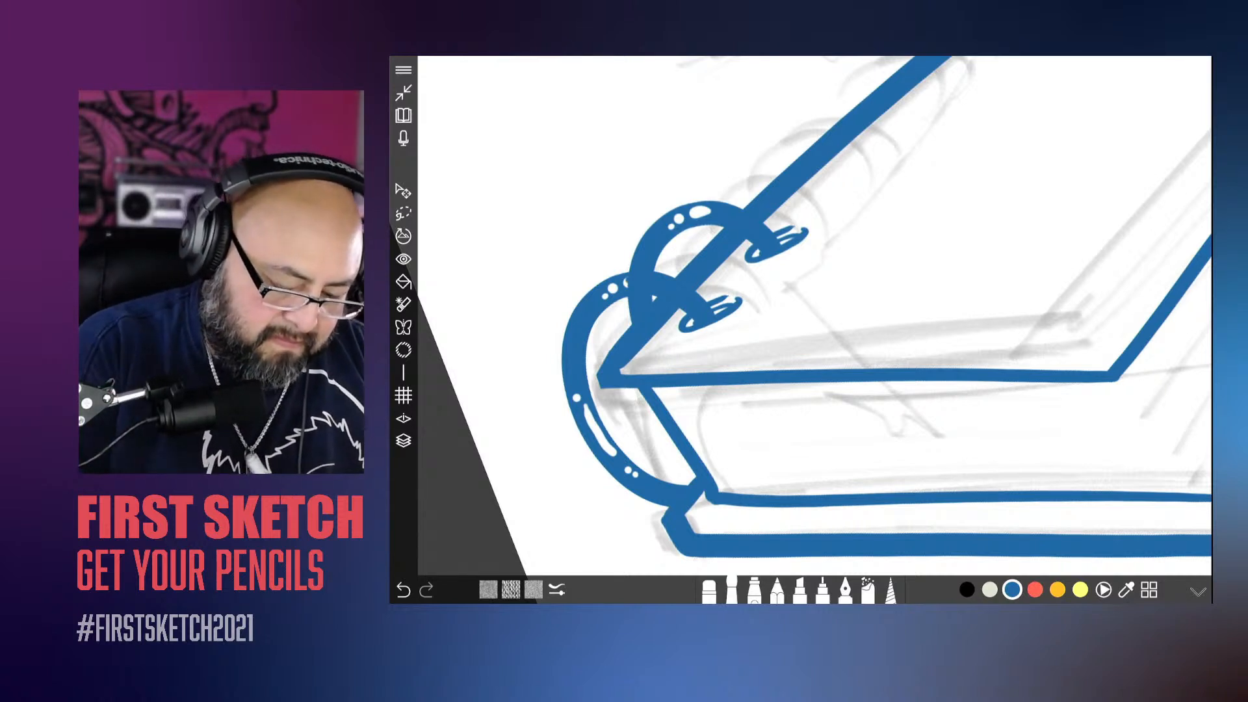
pyautogui.click(709, 589)
pyautogui.moveTo(627, 284); pyautogui.dragTo(640, 279)
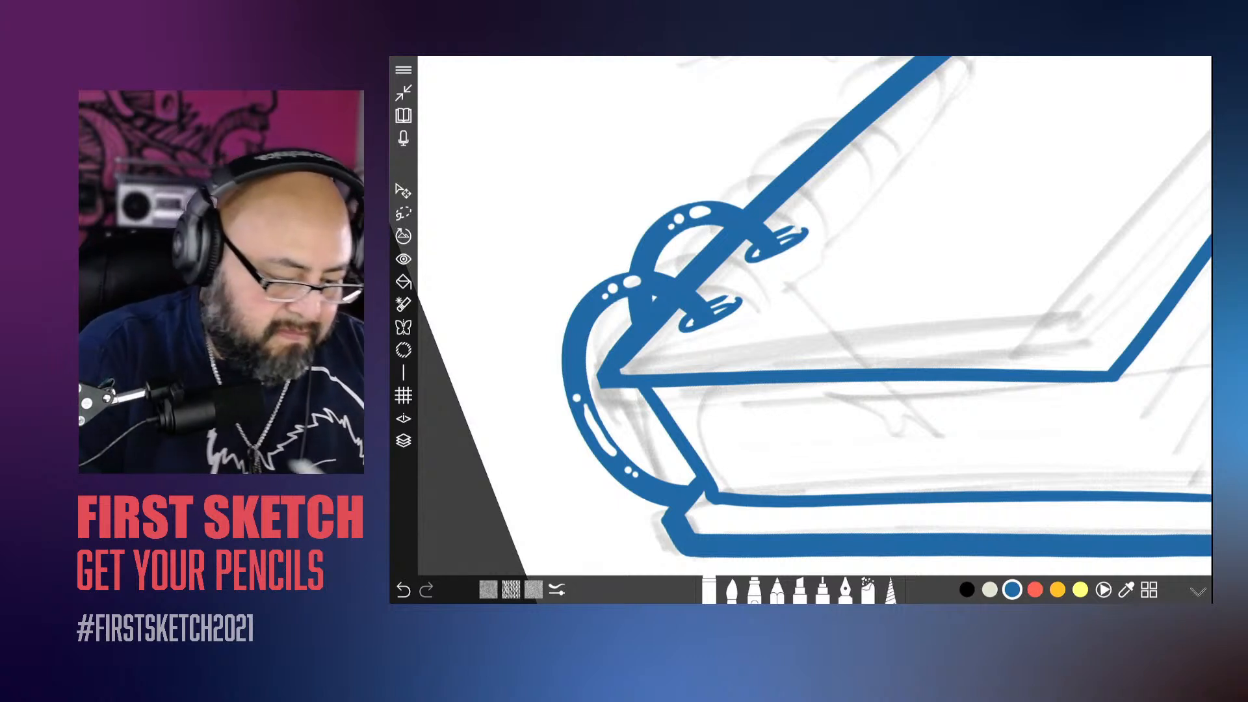
# Step: Merge the second ring's layer down into the first ring's layer
pyautogui.click(404, 441)
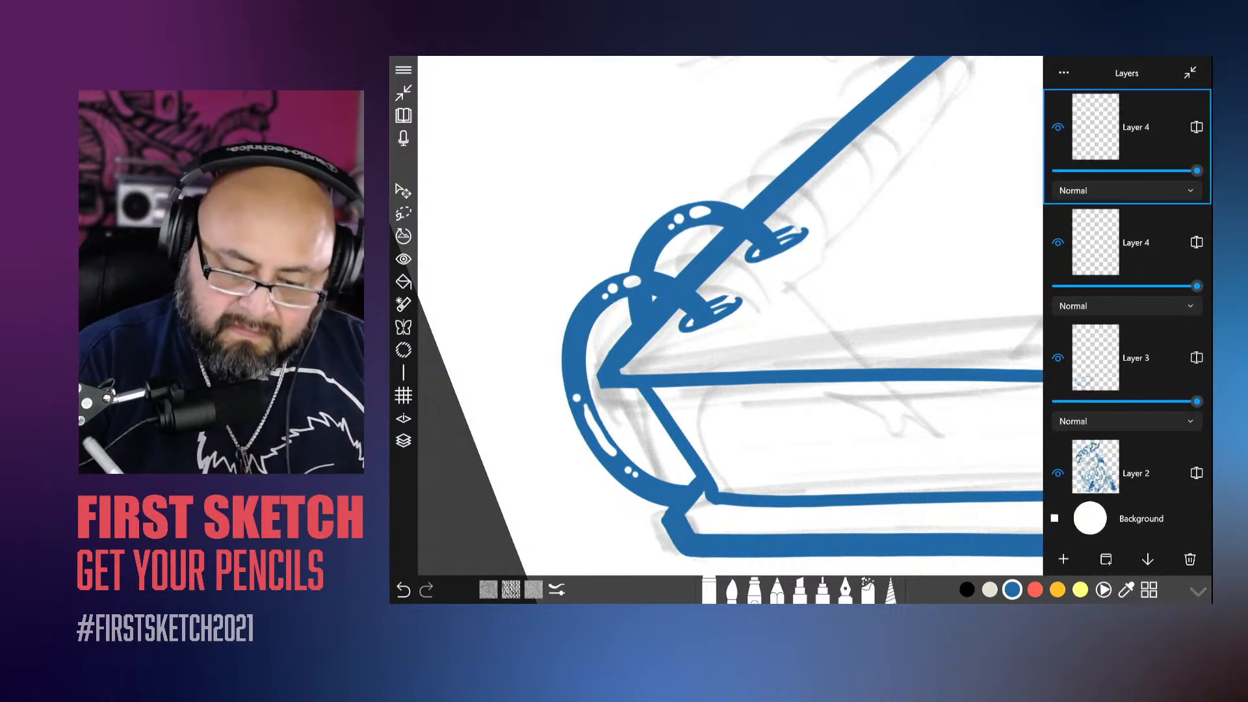
pyautogui.click(1148, 559)
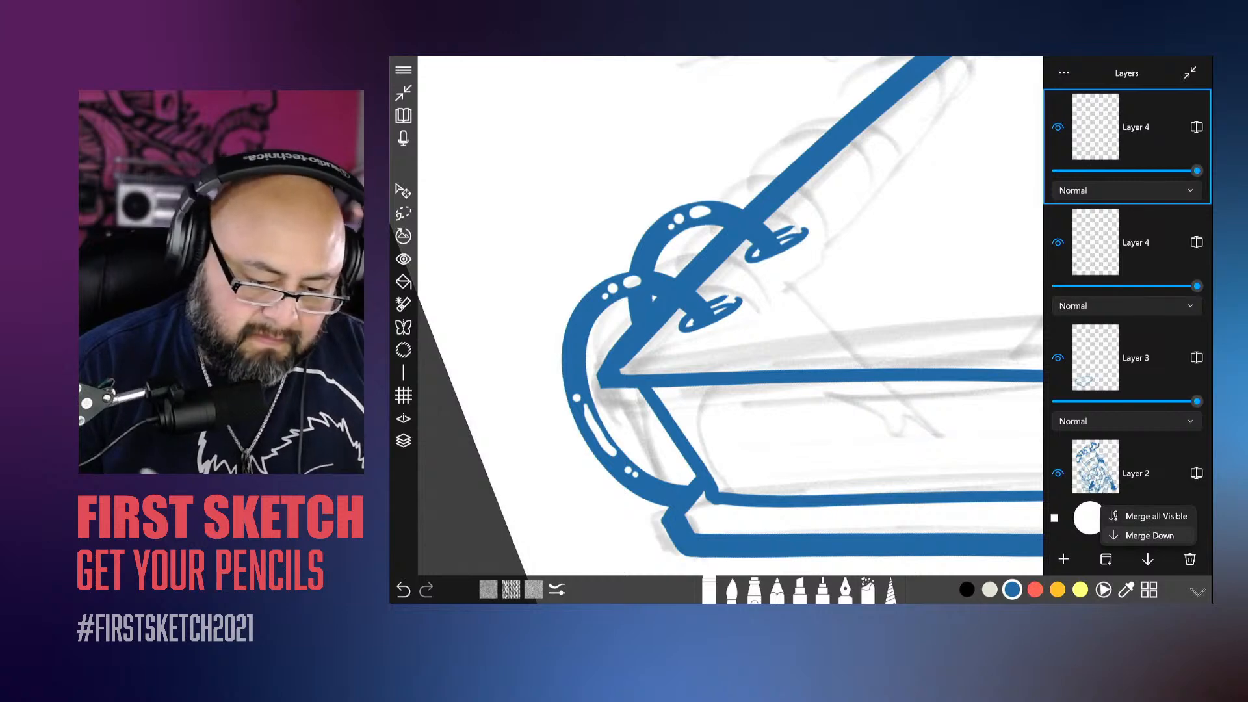
pyautogui.click(1150, 536)
# Step: Duplicate the two-ring layer and move the copy further up the spine so that four rings run along the edge
pyautogui.scroll(-5, 800, 325)
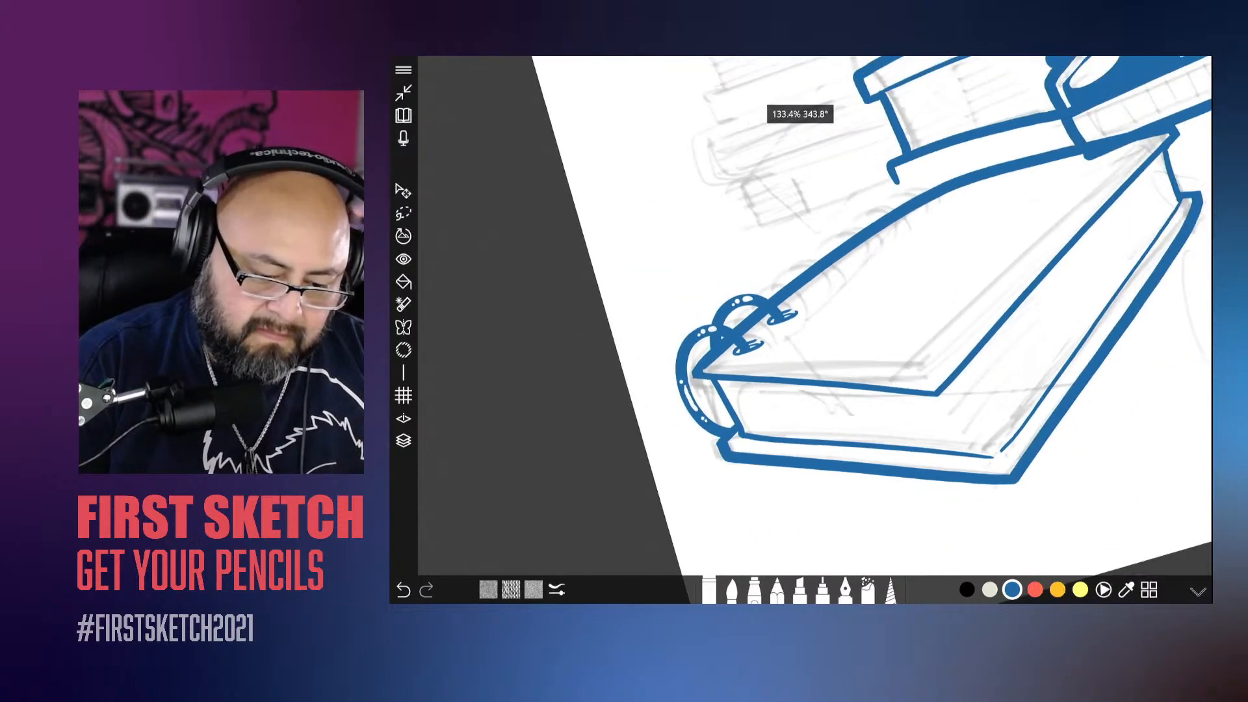
pyautogui.moveTo(878, 312); pyautogui.dragTo(798, 353)
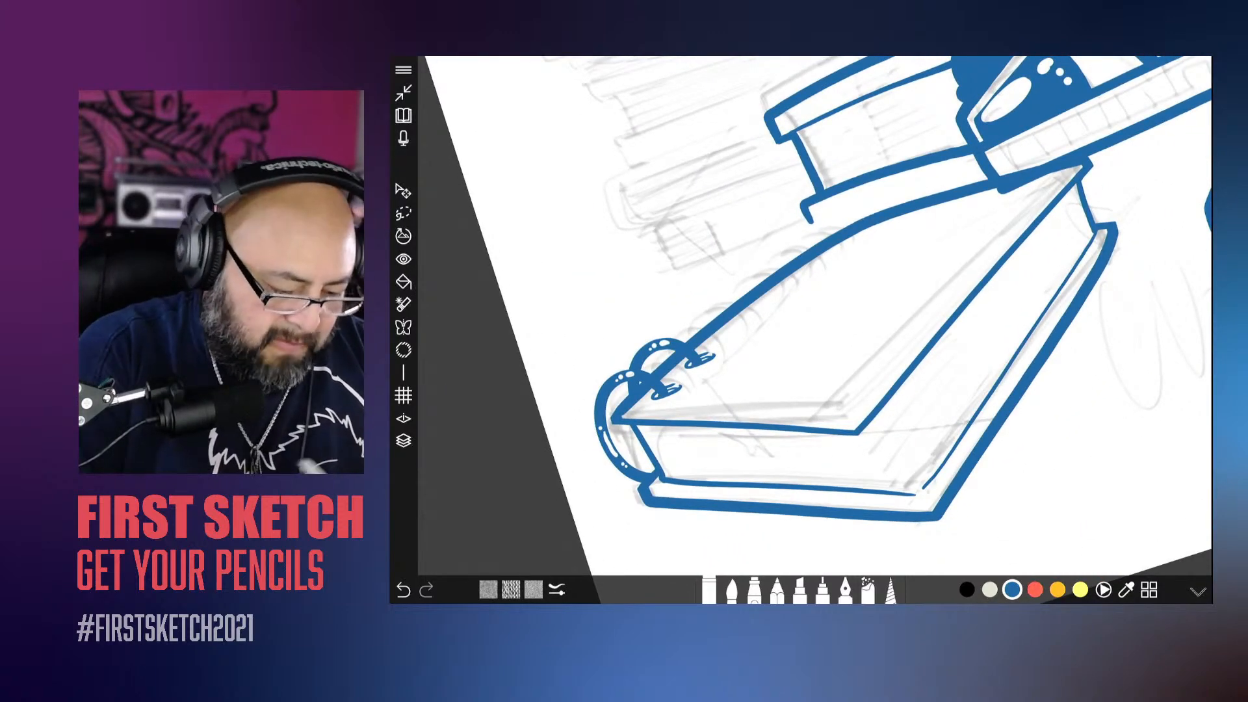
pyautogui.click(404, 441)
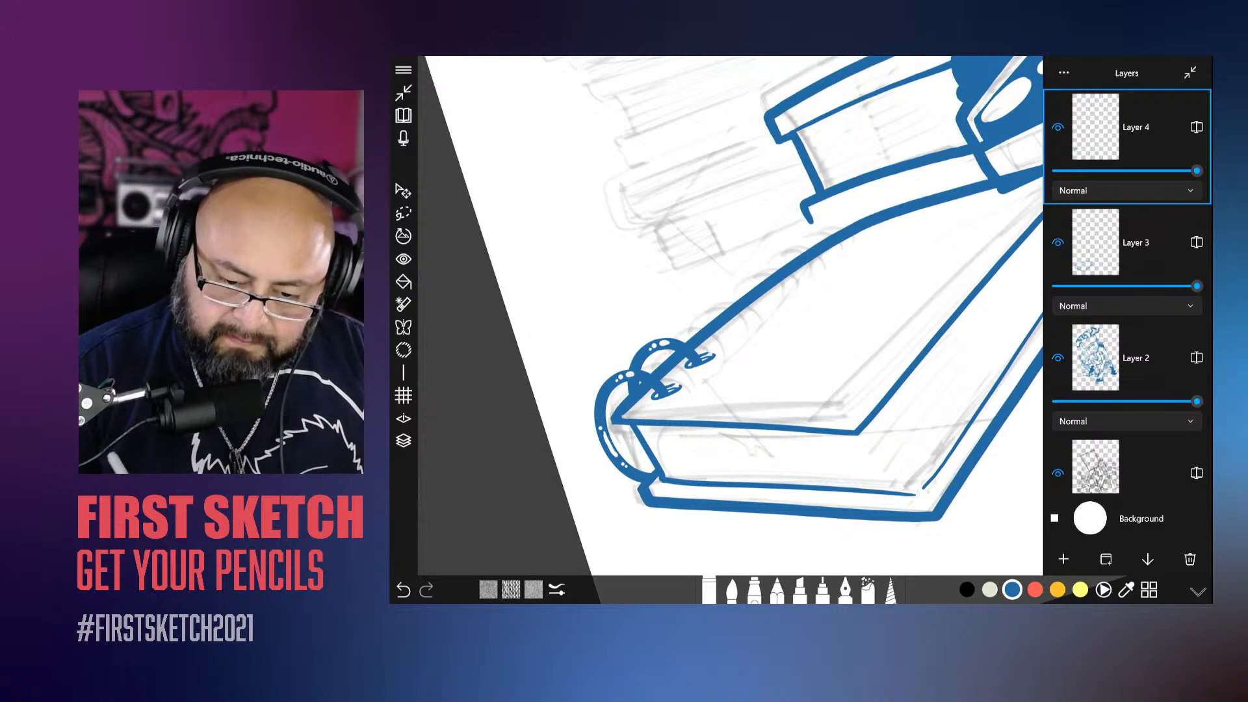
pyautogui.click(1064, 559)
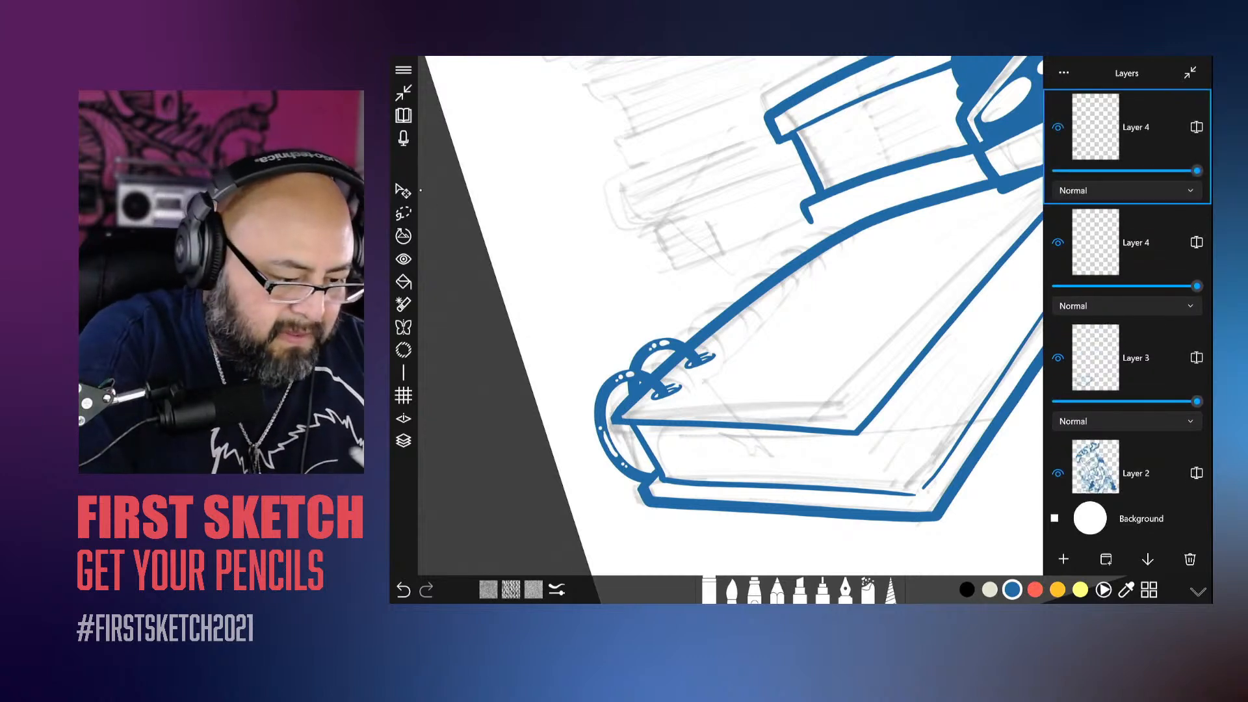
pyautogui.click(404, 441)
pyautogui.click(403, 190)
pyautogui.moveTo(695, 417); pyautogui.dragTo(766, 359)
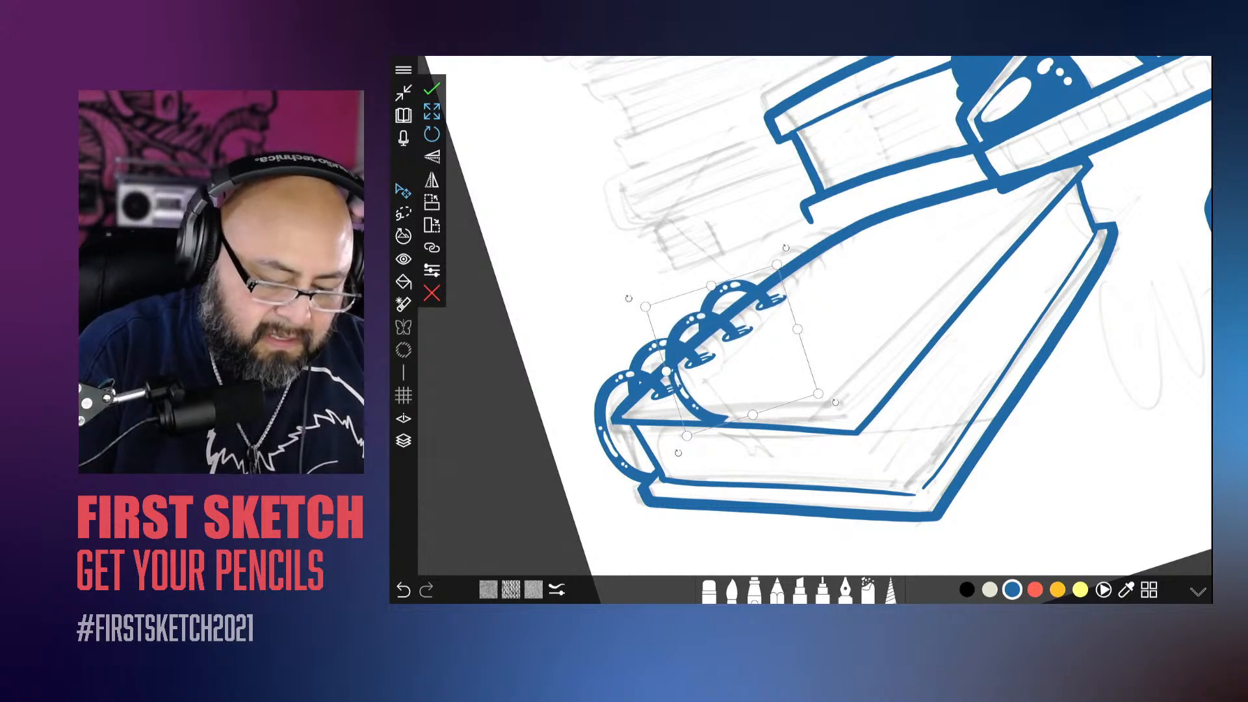
pyautogui.click(431, 90)
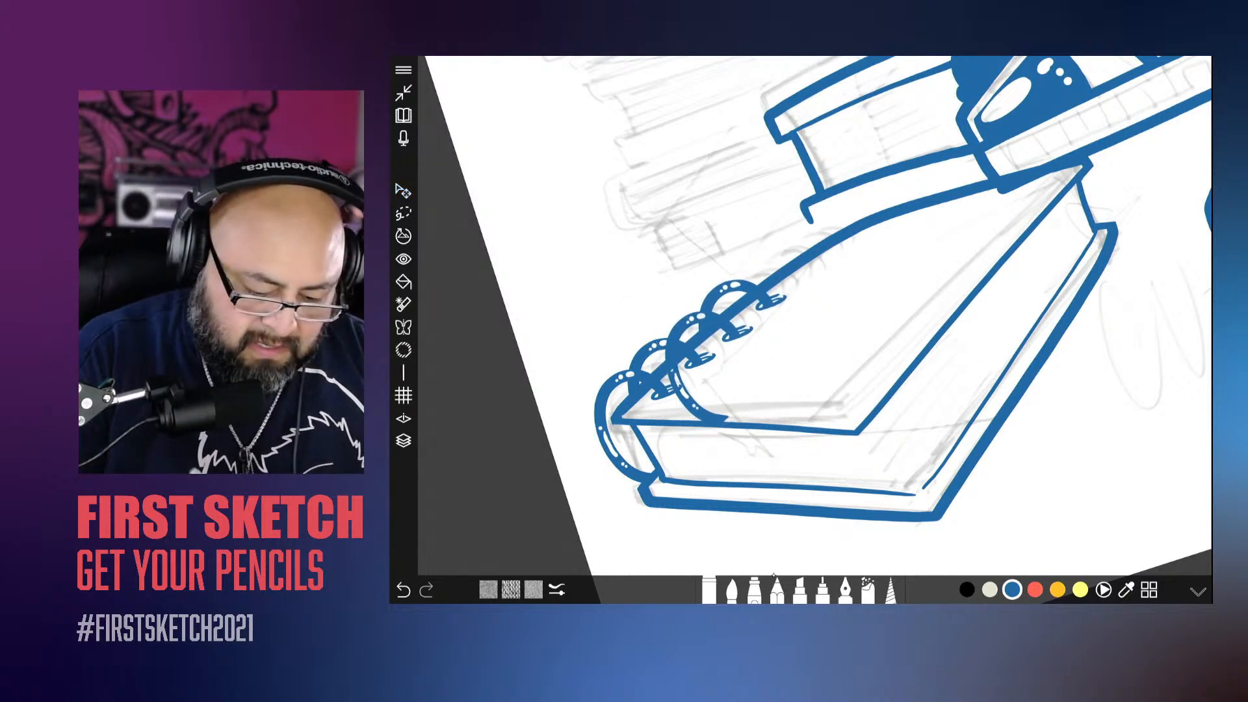
# Step: Erase the copied rings' leftover lower curve from the book's top cover
pyautogui.click(708, 590)
pyautogui.click(732, 591)
pyautogui.click(709, 591)
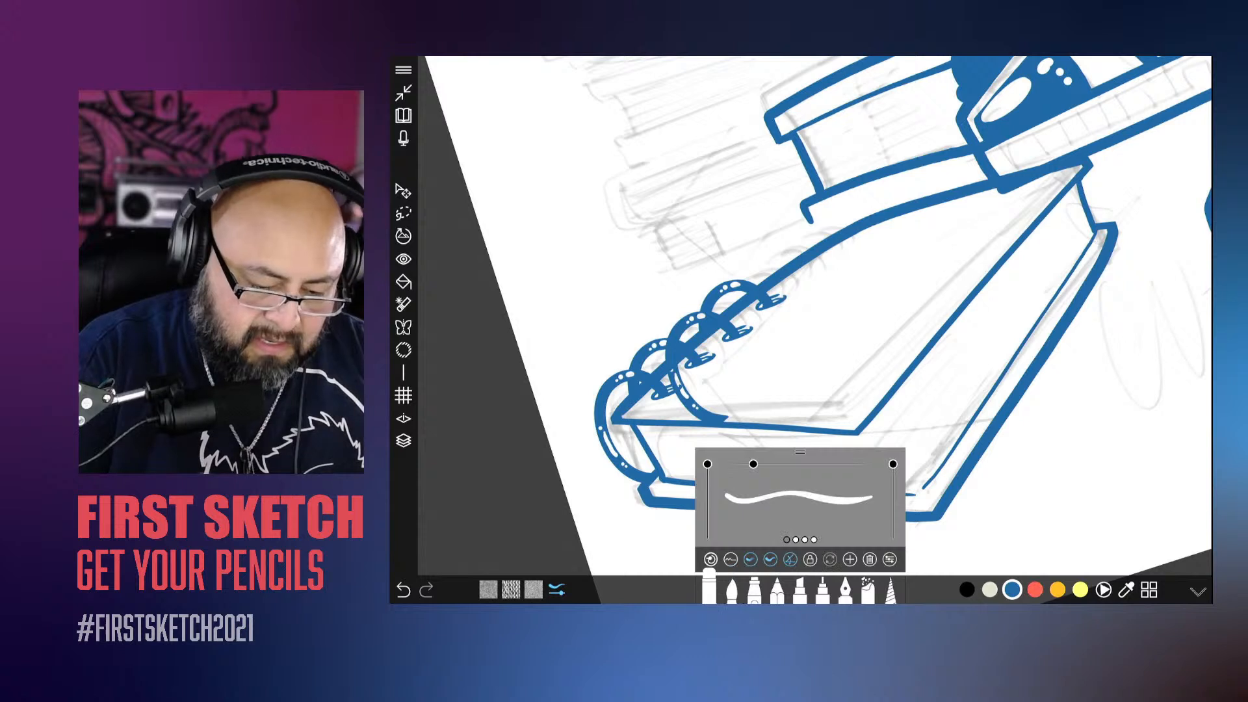
pyautogui.moveTo(688, 415); pyautogui.dragTo(701, 406)
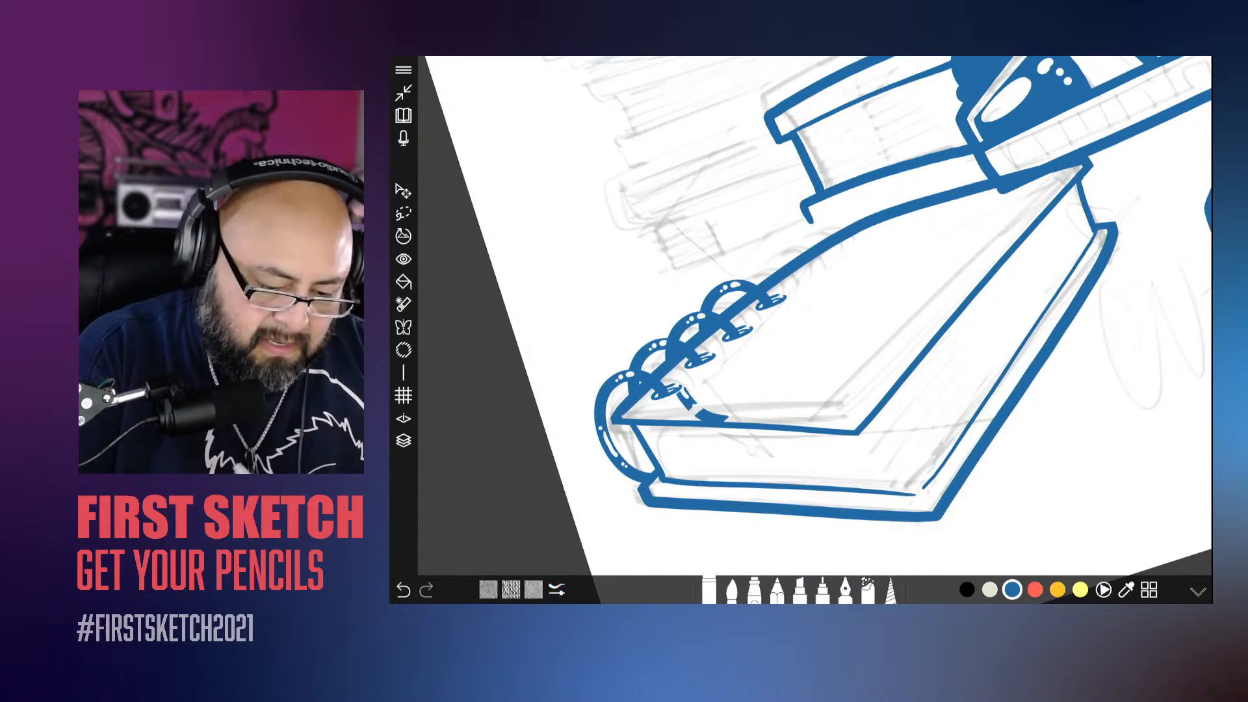
pyautogui.moveTo(700, 416); pyautogui.dragTo(724, 418)
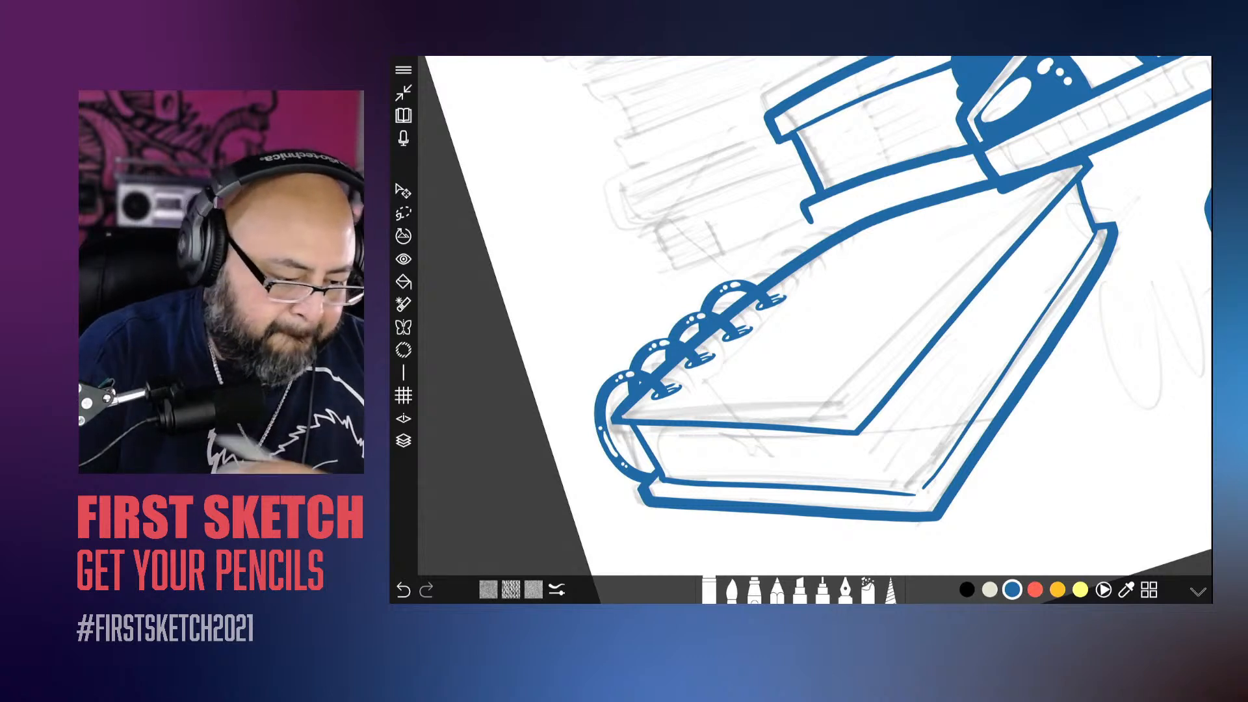
pyautogui.click(403, 191)
pyautogui.click(432, 293)
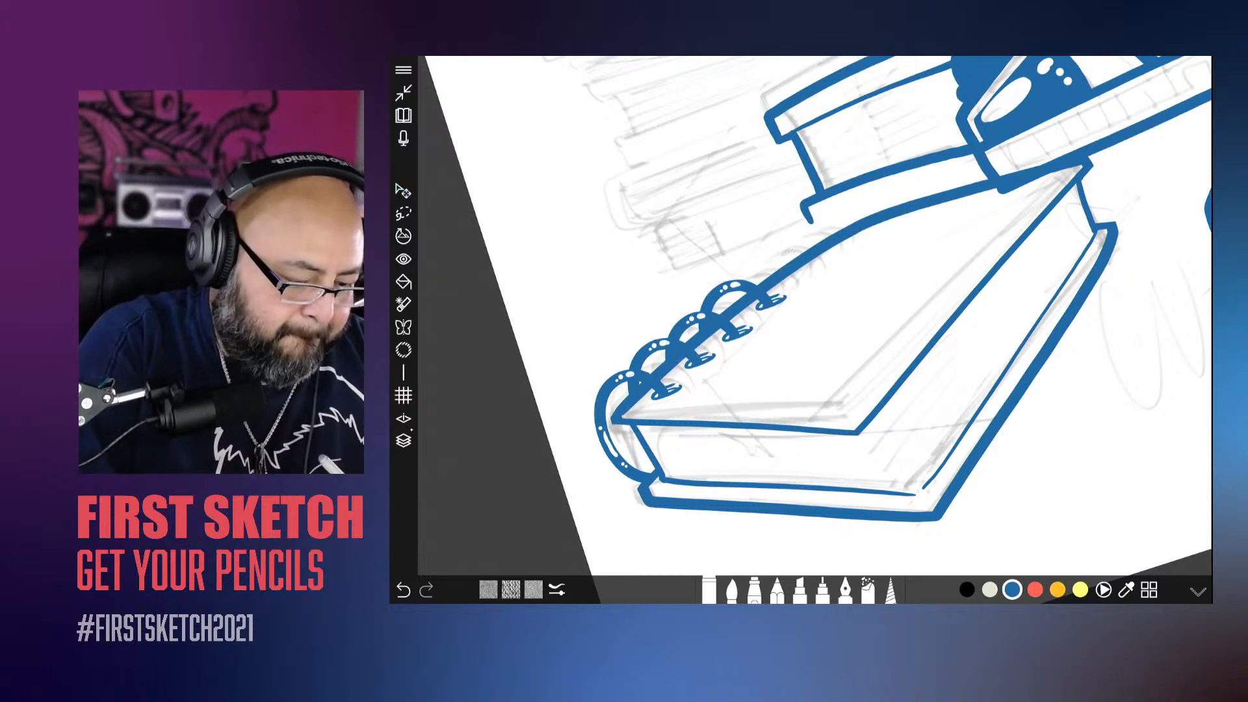
# Step: Merge the copied pair of rings down so that all four rings share one layer
pyautogui.click(403, 441)
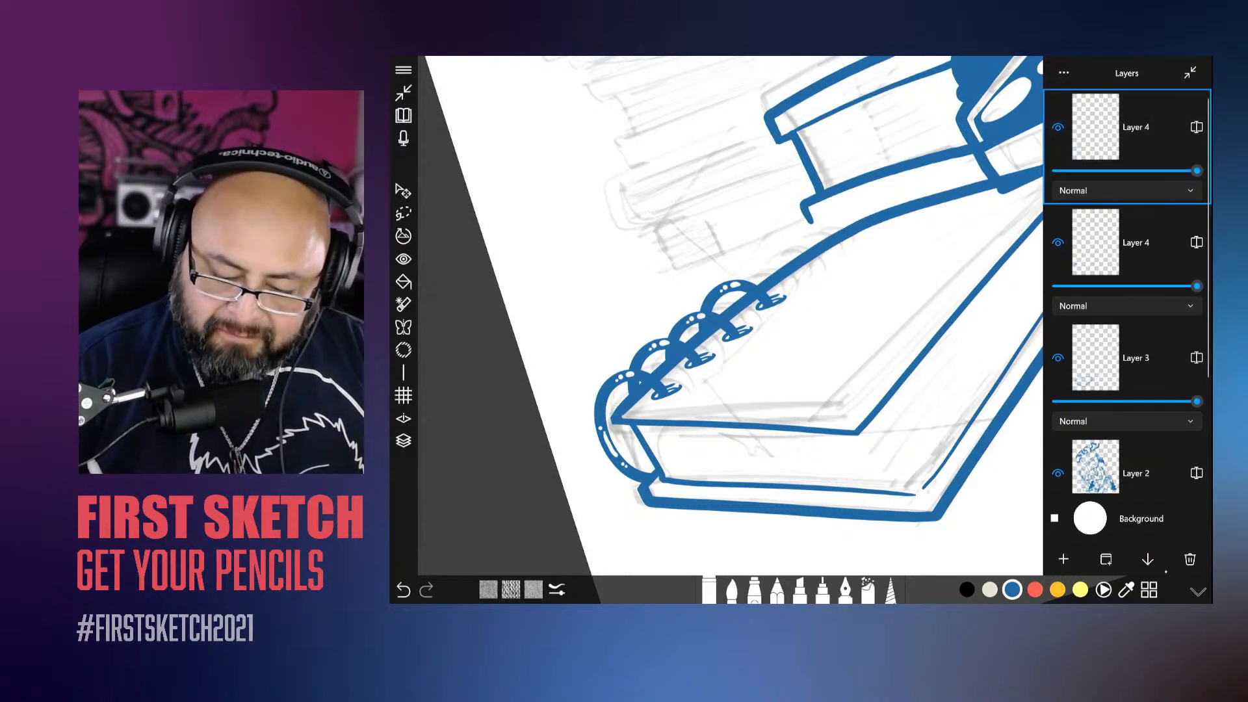
pyautogui.click(1148, 559)
pyautogui.click(1149, 535)
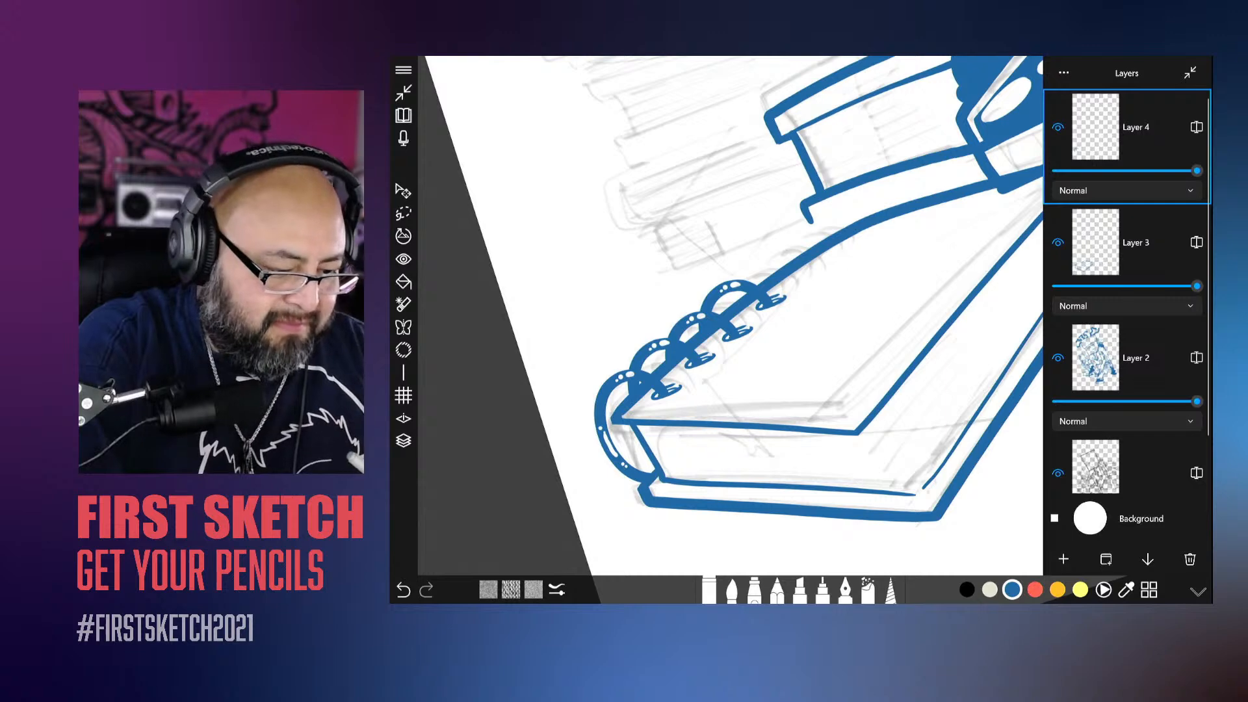
pyautogui.click(403, 441)
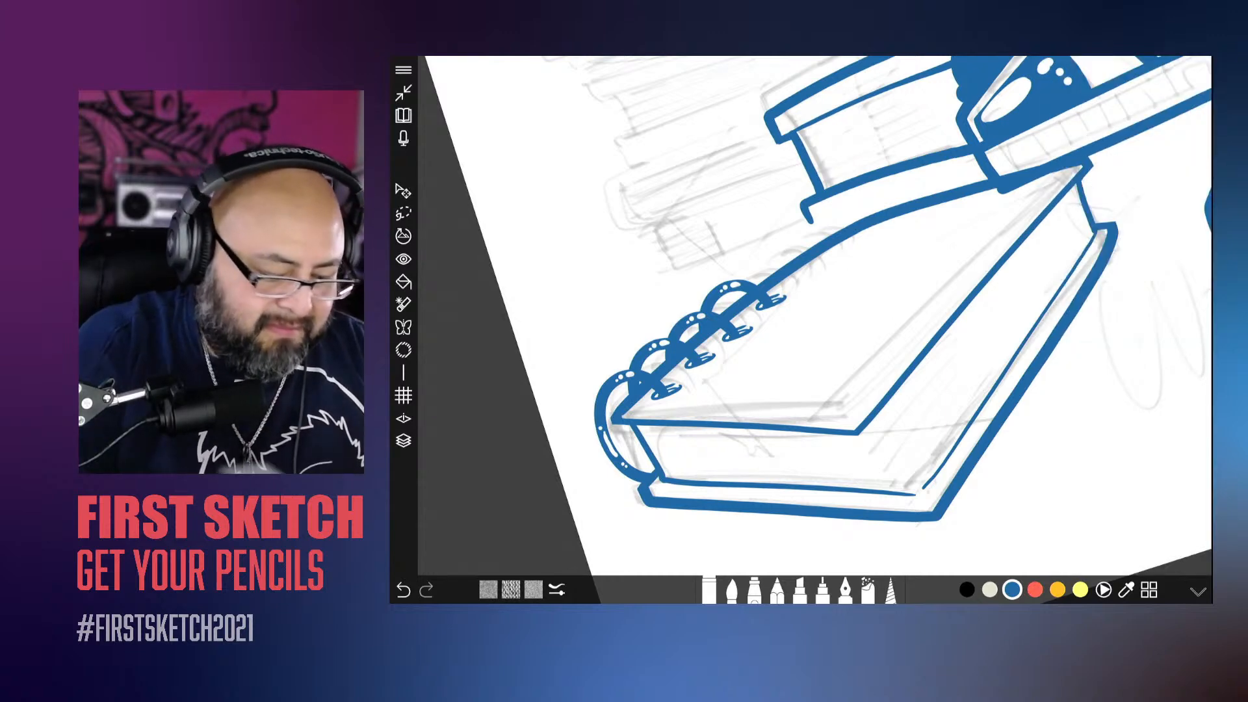
# Step: Add another layer above the four merged rings, start a transform on it and return to the eraser
pyautogui.click(404, 441)
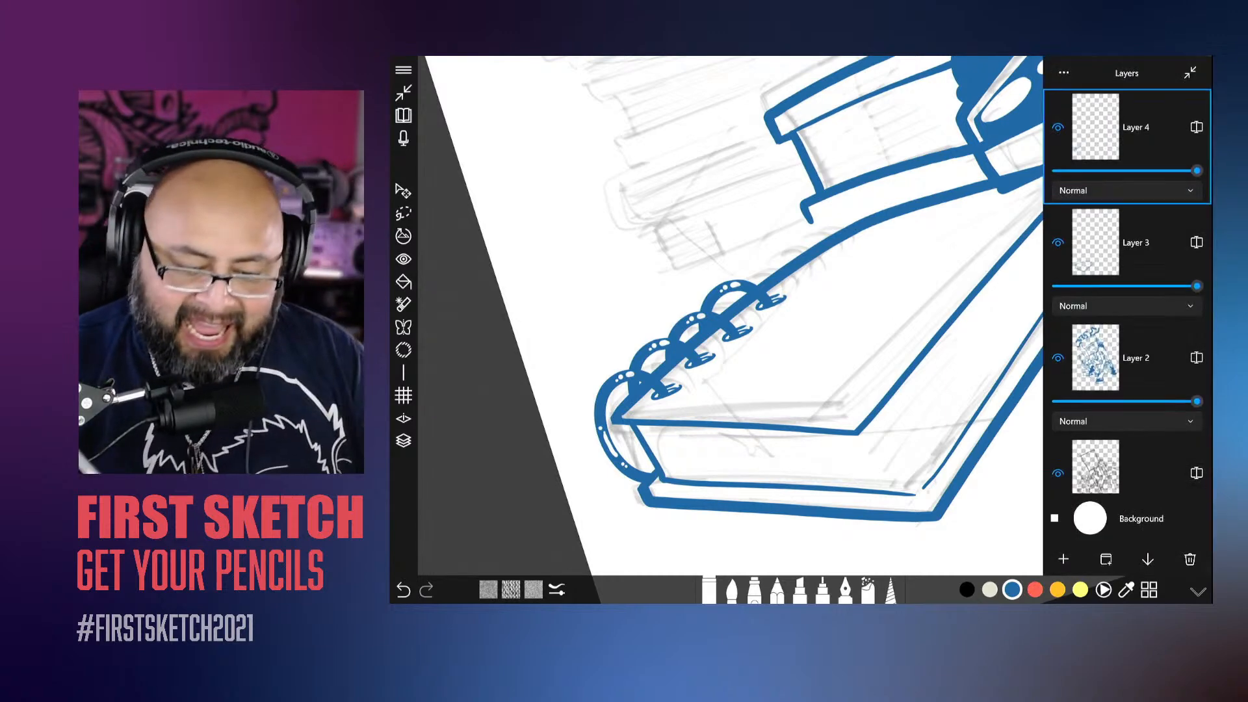
pyautogui.click(1064, 559)
pyautogui.click(403, 441)
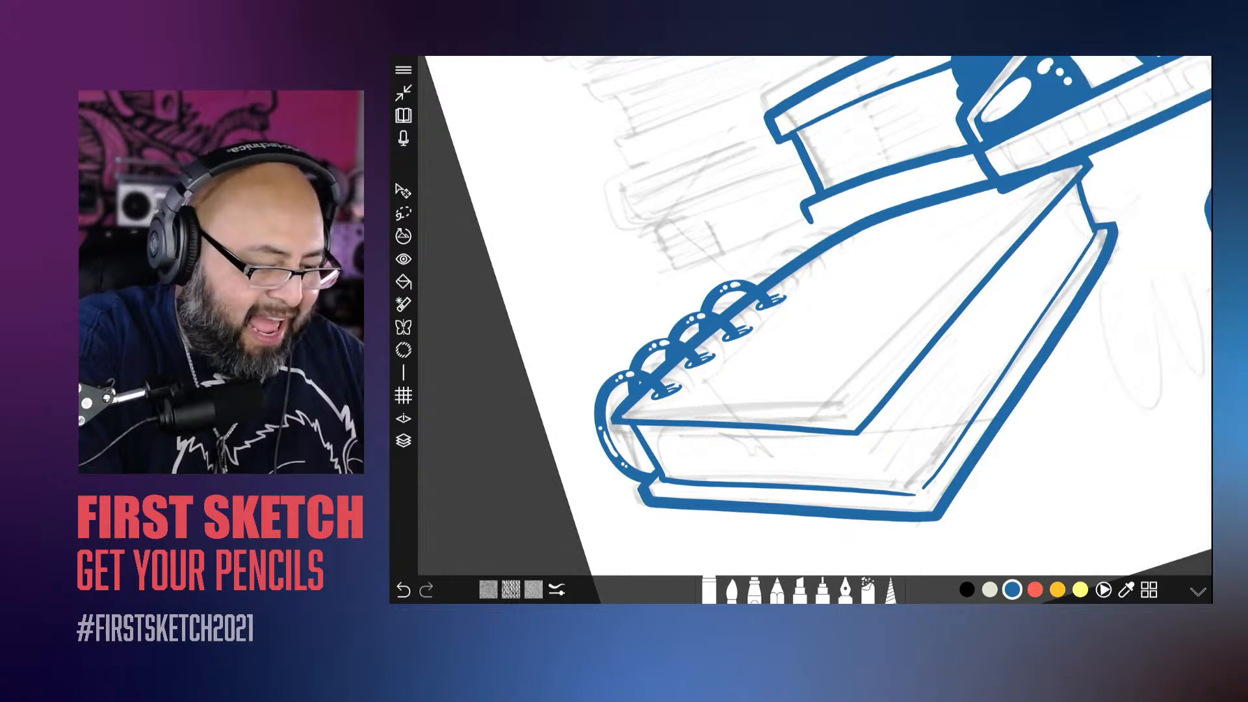
pyautogui.click(403, 191)
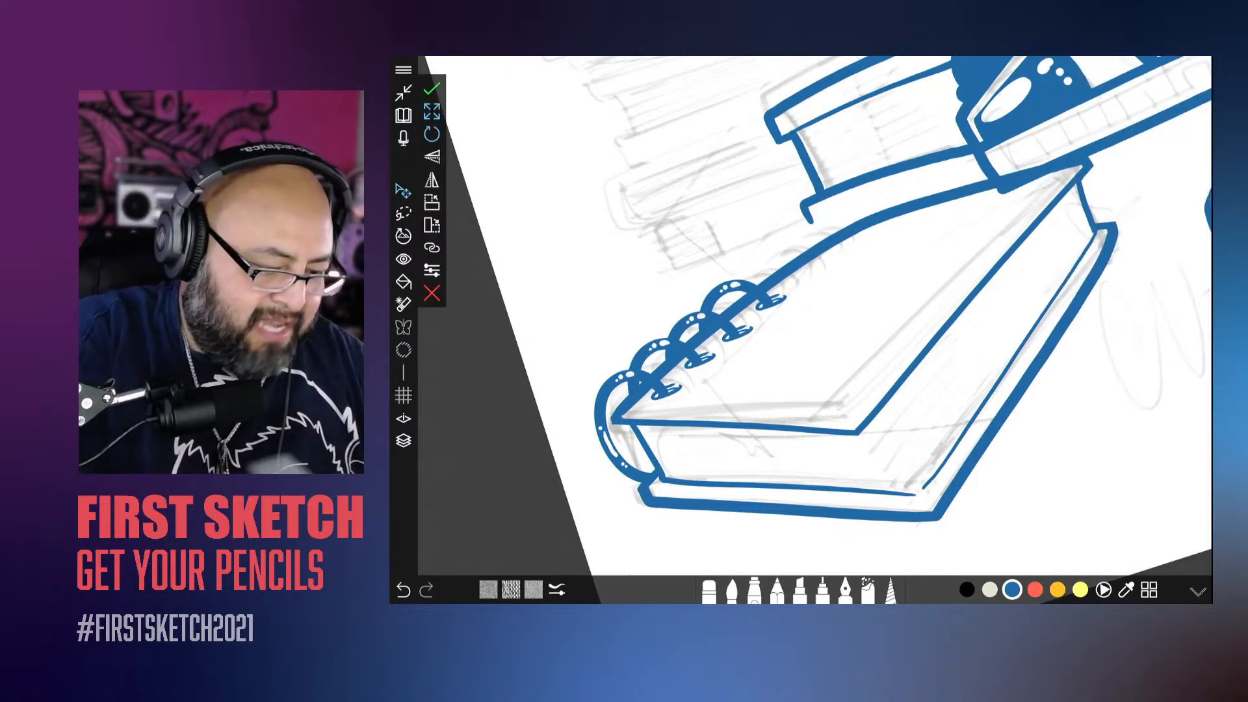
pyautogui.click(709, 591)
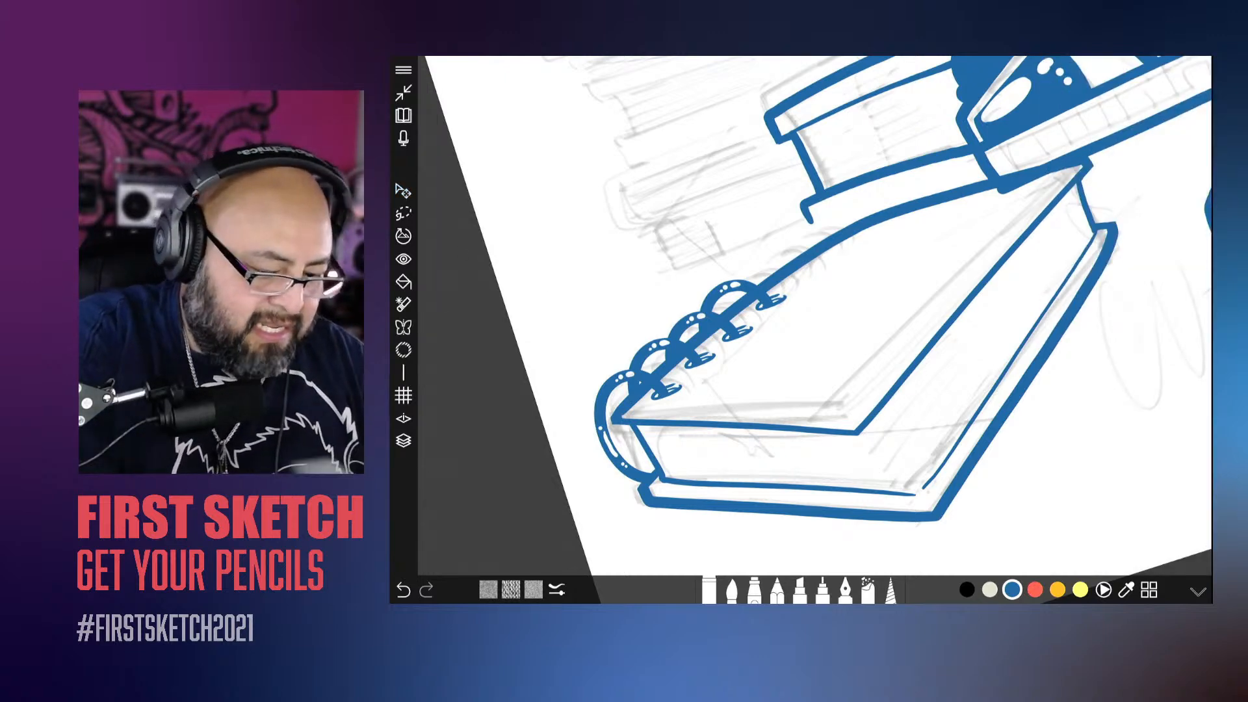
pyautogui.scroll(-4, 816, 316)
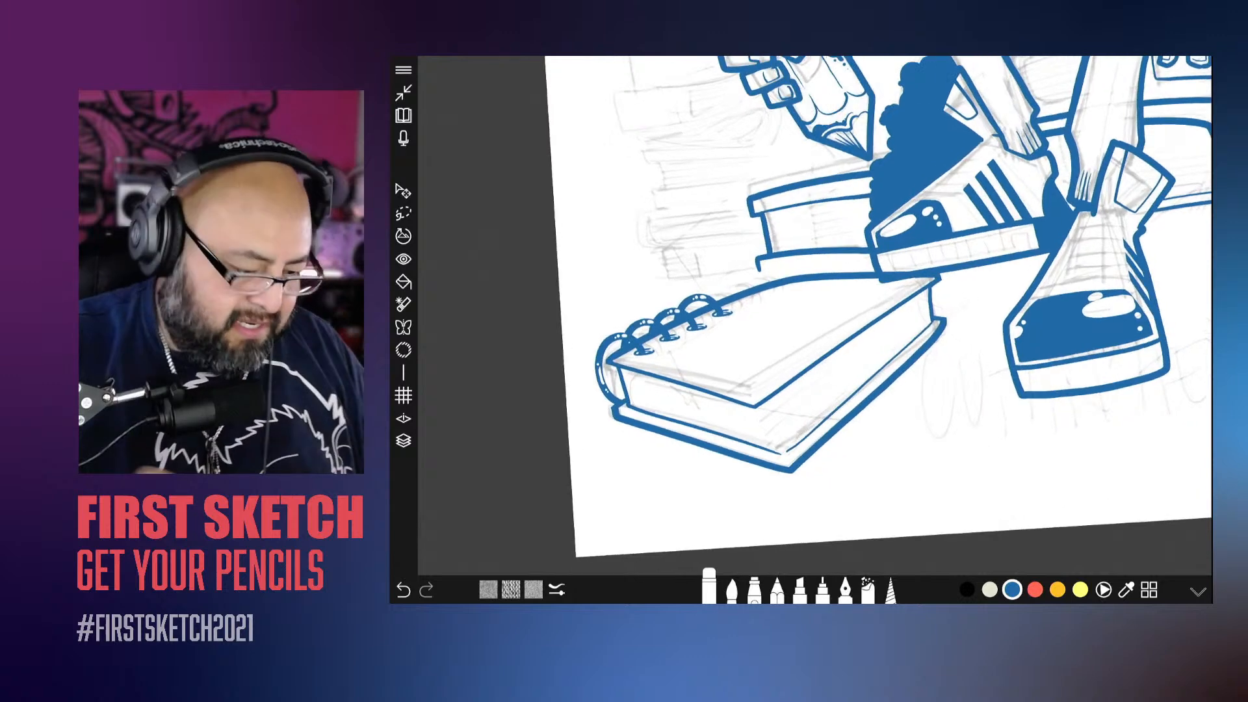
# Step: Delete the empty Layer 5 and duplicate Layer 4 with its four rings
pyautogui.click(404, 441)
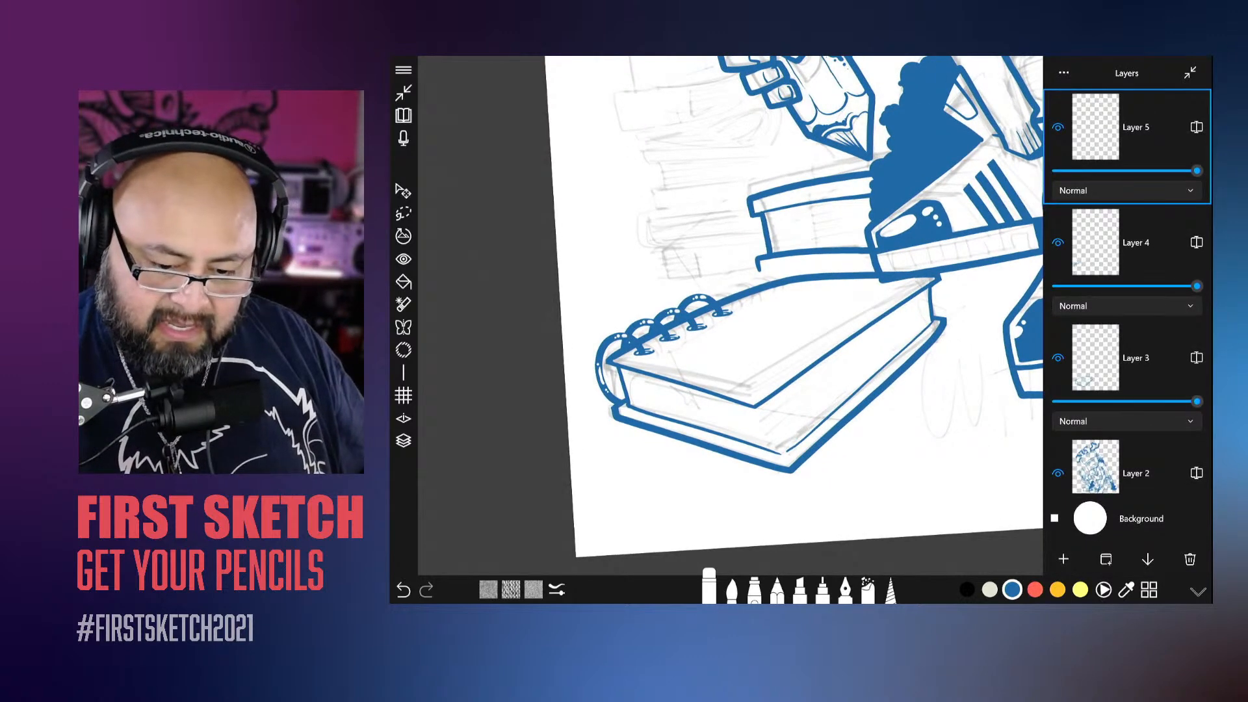
pyautogui.click(1058, 127)
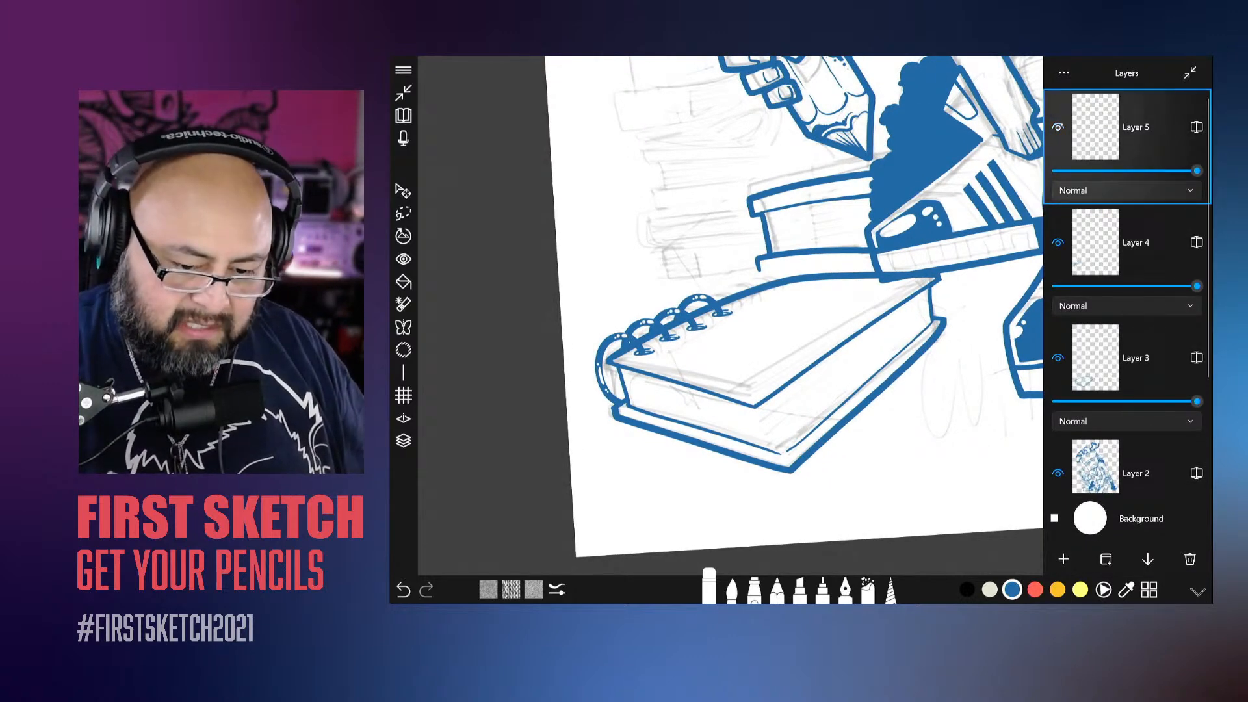
pyautogui.click(1058, 243)
pyautogui.click(1058, 243)
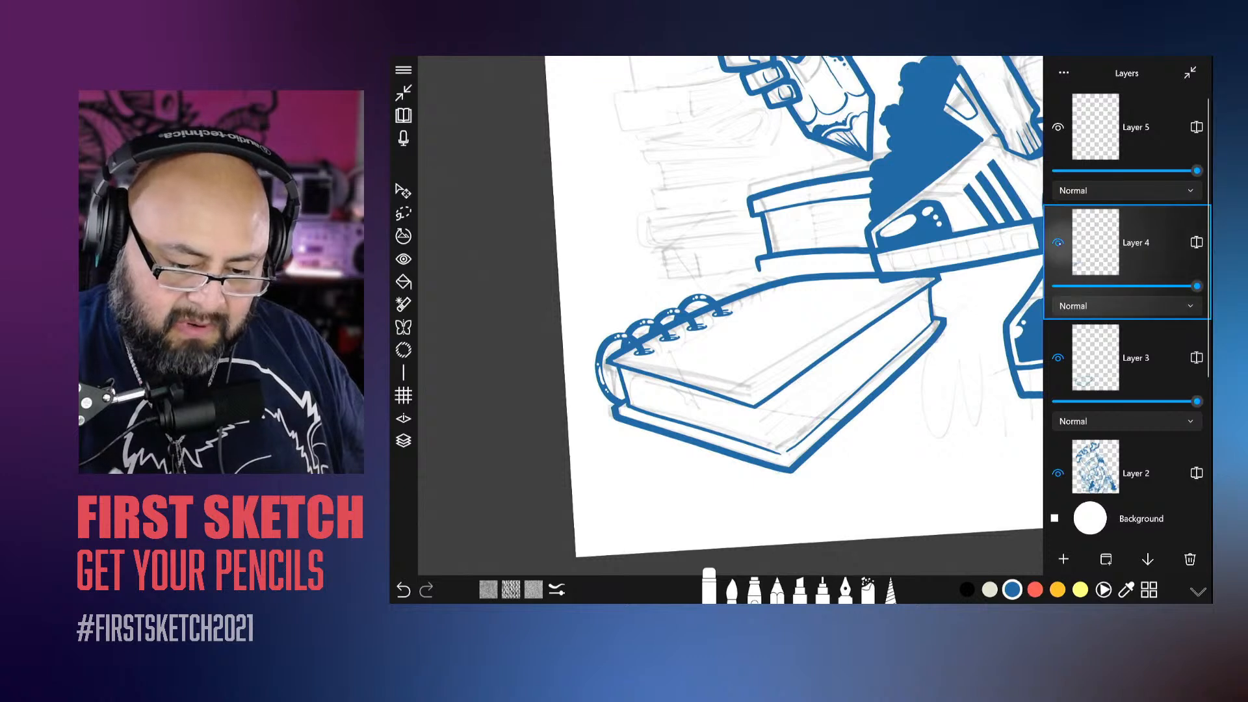
pyautogui.click(1058, 243)
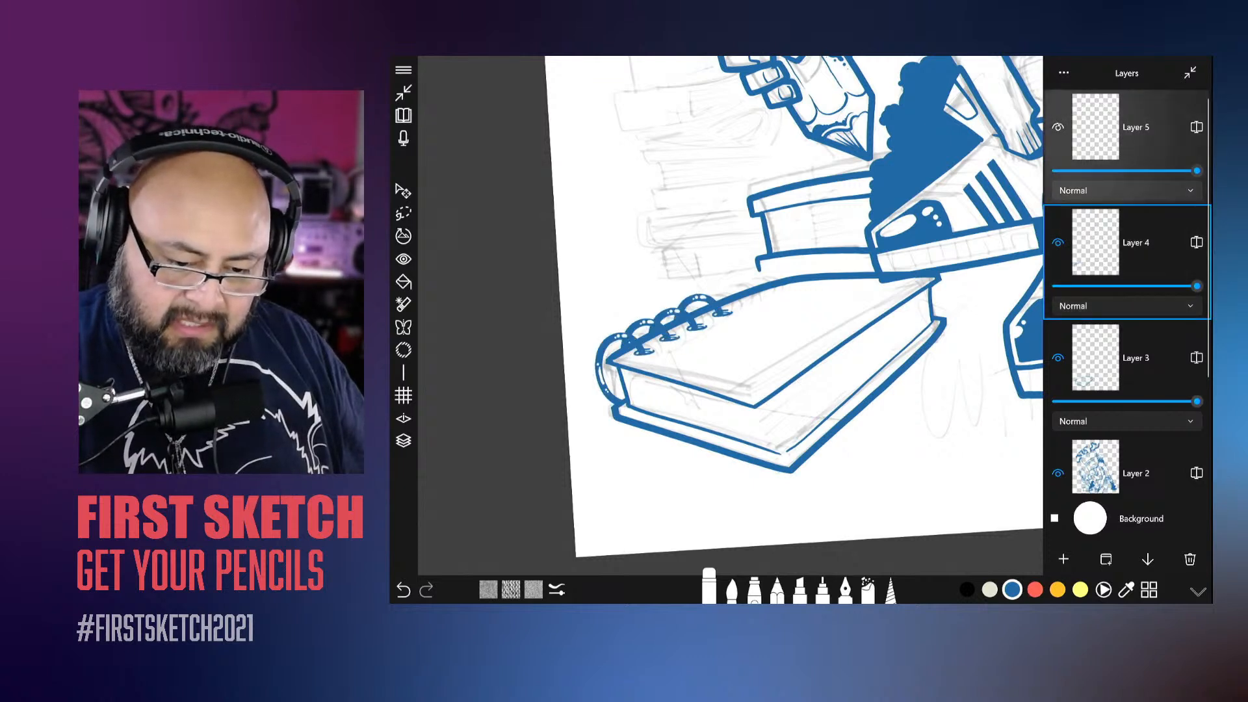
pyautogui.click(1080, 121)
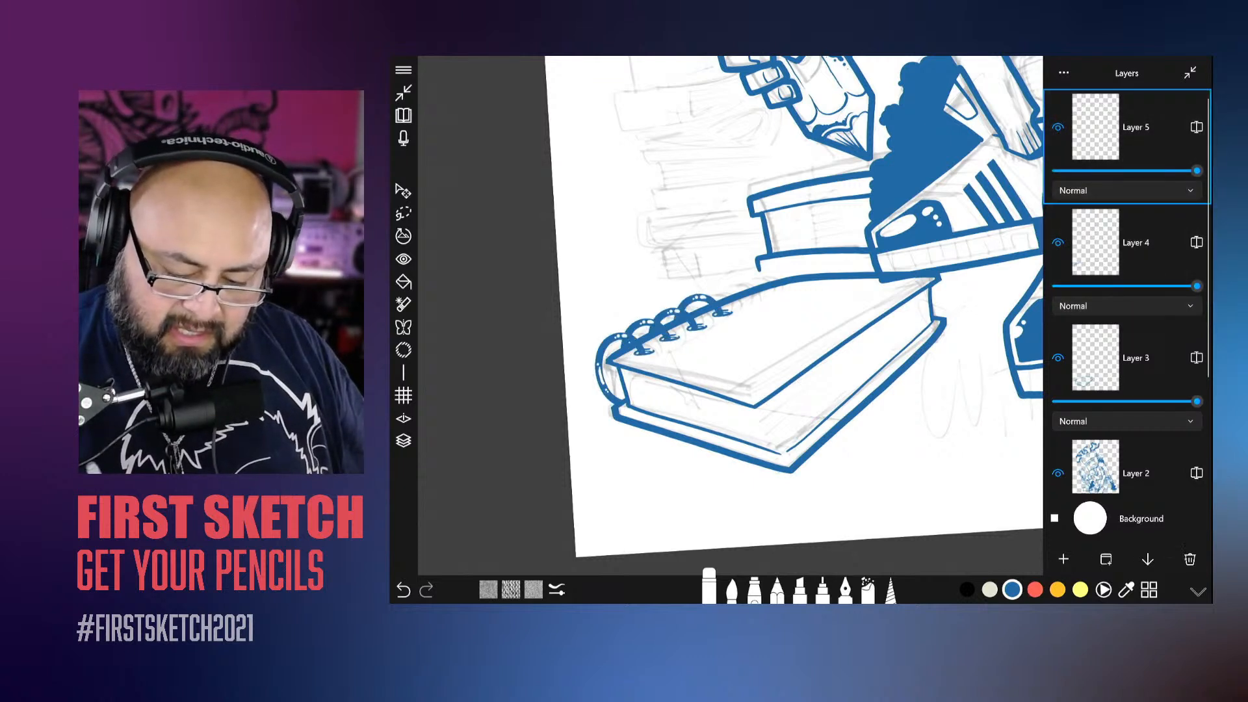
pyautogui.click(1190, 559)
pyautogui.click(1064, 559)
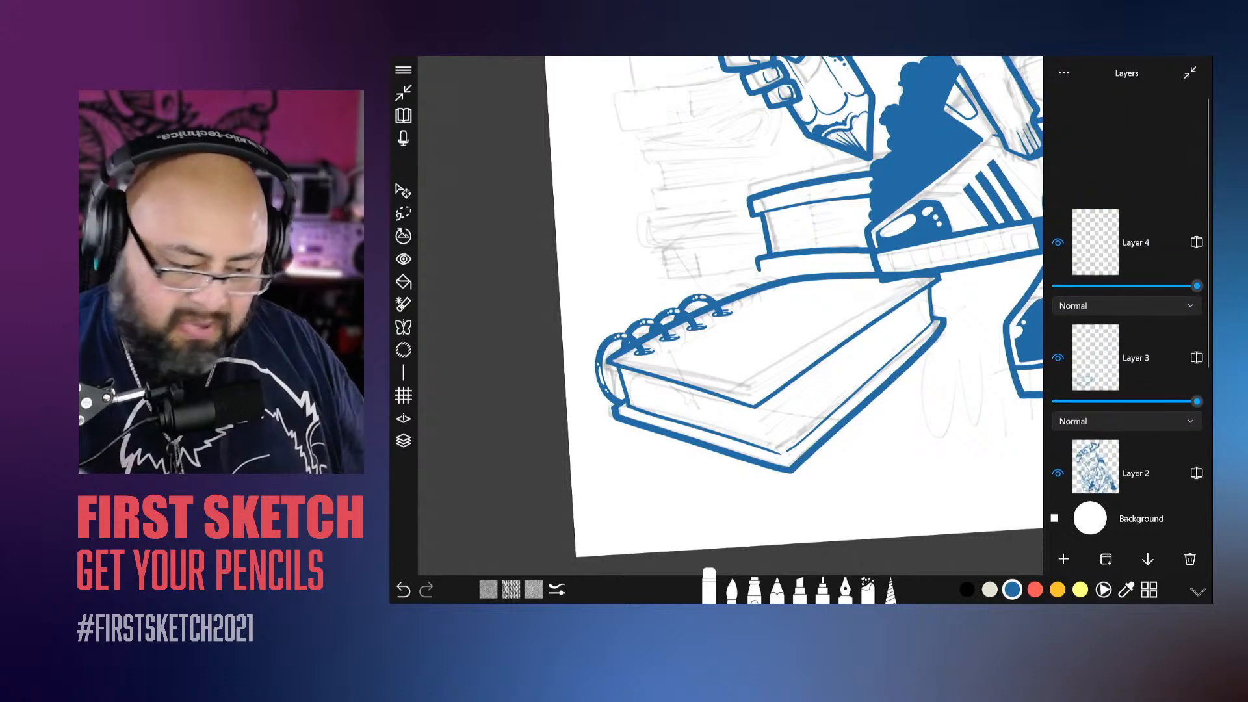
pyautogui.moveTo(813, 312); pyautogui.dragTo(757, 351)
pyautogui.scroll(5, 813, 316)
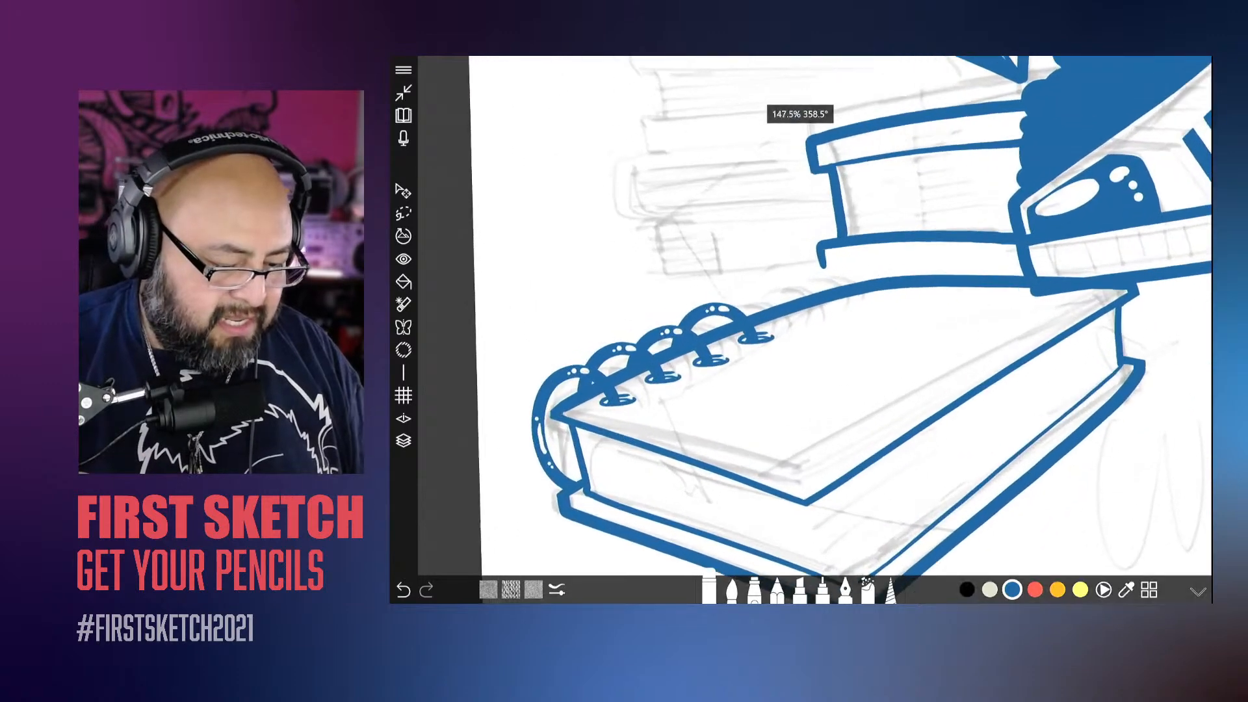
pyautogui.click(404, 190)
pyautogui.moveTo(649, 469); pyautogui.dragTo(766, 422)
pyautogui.moveTo(647, 449); pyautogui.dragTo(679, 422)
pyautogui.moveTo(831, 384); pyautogui.dragTo(832, 396)
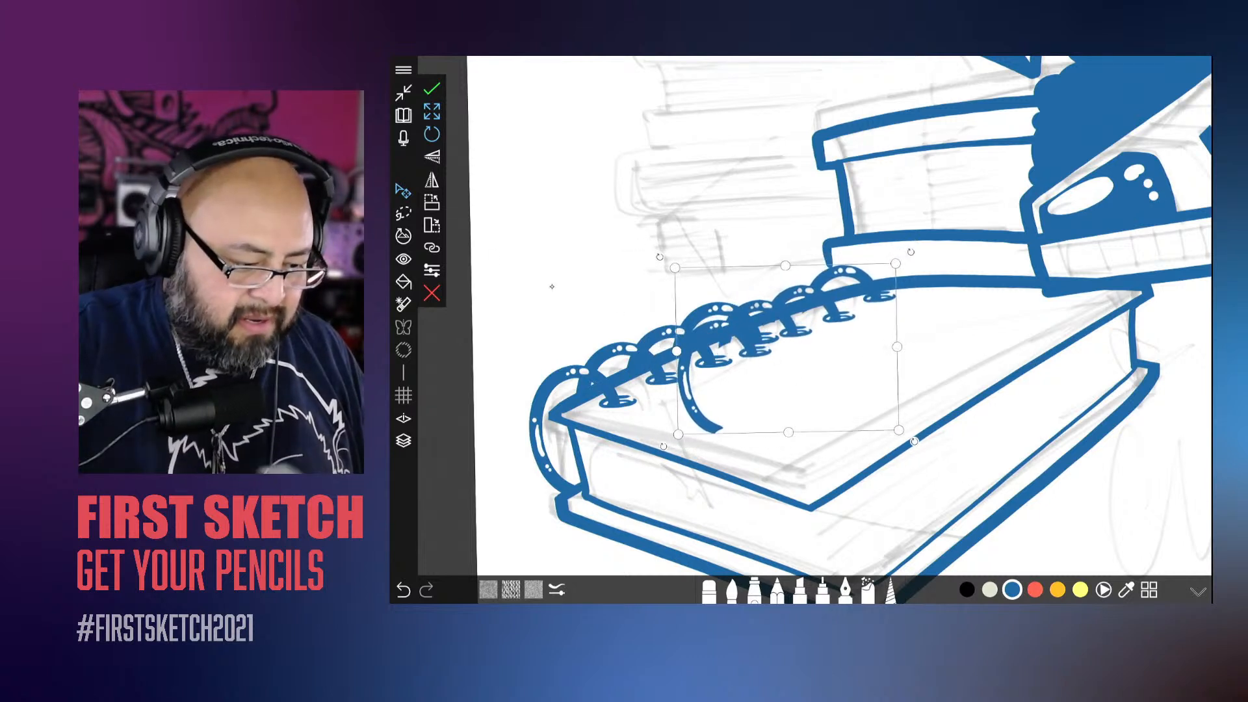
pyautogui.click(432, 293)
# Step: Scale down the copied four rings with linked proportions, then move and rotate them to continue the binding further up the book's spine
pyautogui.click(404, 190)
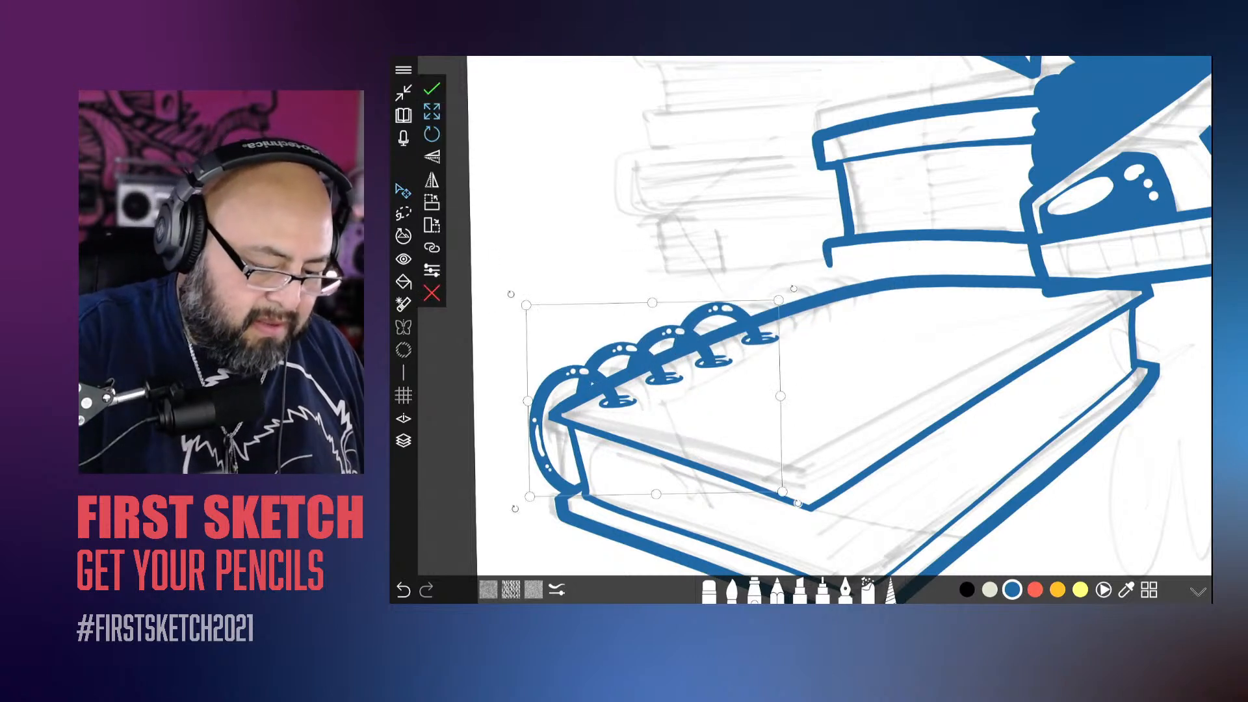
pyautogui.moveTo(530, 496); pyautogui.dragTo(557, 476)
pyautogui.moveTo(699, 428); pyautogui.dragTo(795, 393)
pyautogui.moveTo(894, 255); pyautogui.dragTo(897, 258)
pyautogui.moveTo(838, 365)
pyautogui.mouseDown()
pyautogui.moveTo(877, 350)
pyautogui.moveTo(854, 360)
pyautogui.mouseUp()
pyautogui.moveTo(928, 243); pyautogui.dragTo(933, 252)
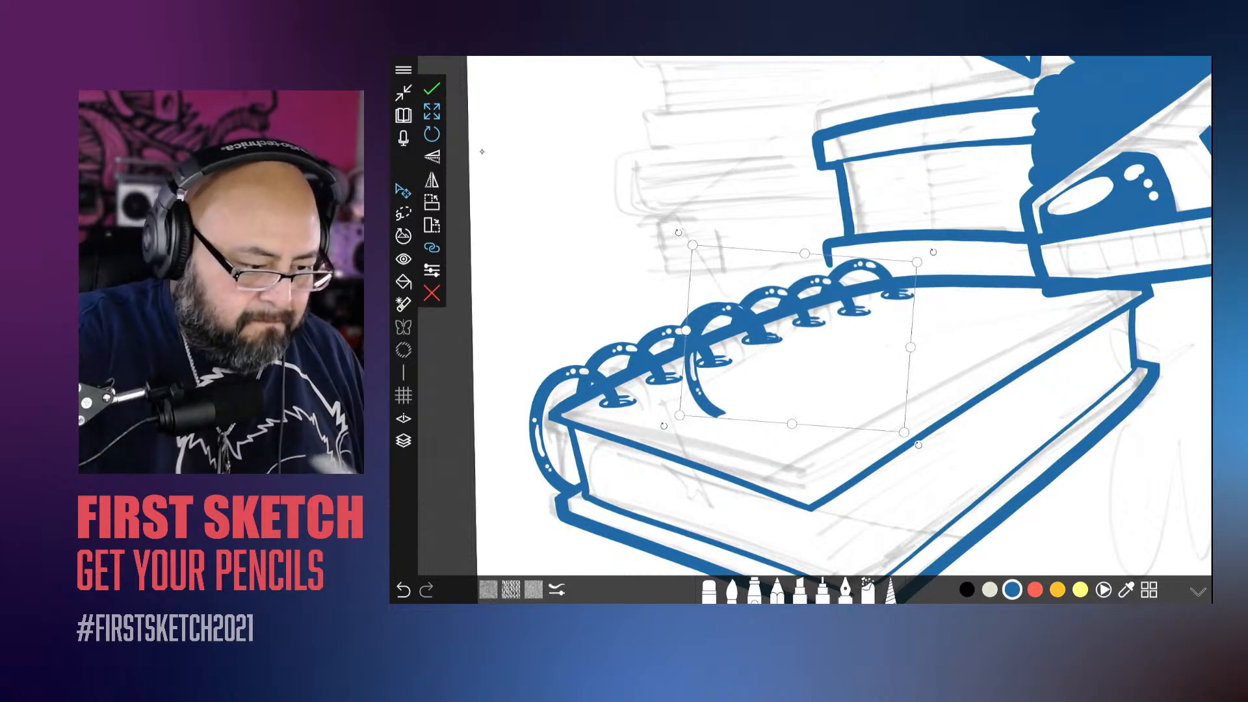
pyautogui.click(724, 565)
# Step: Erase the copied rings' leftover lower curve from the top cover and clean the overlapping ink at the foot of the joining ring
pyautogui.click(710, 589)
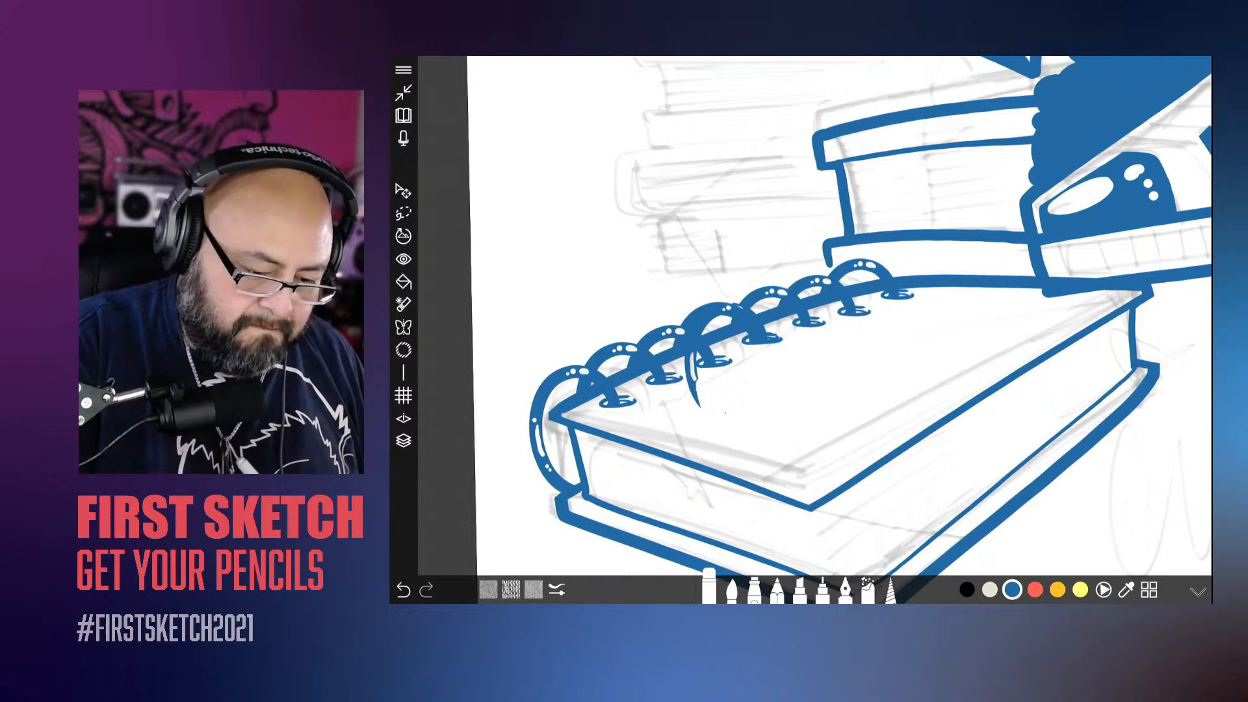
pyautogui.moveTo(710, 318); pyautogui.dragTo(695, 333)
pyautogui.moveTo(692, 354); pyautogui.dragTo(699, 406)
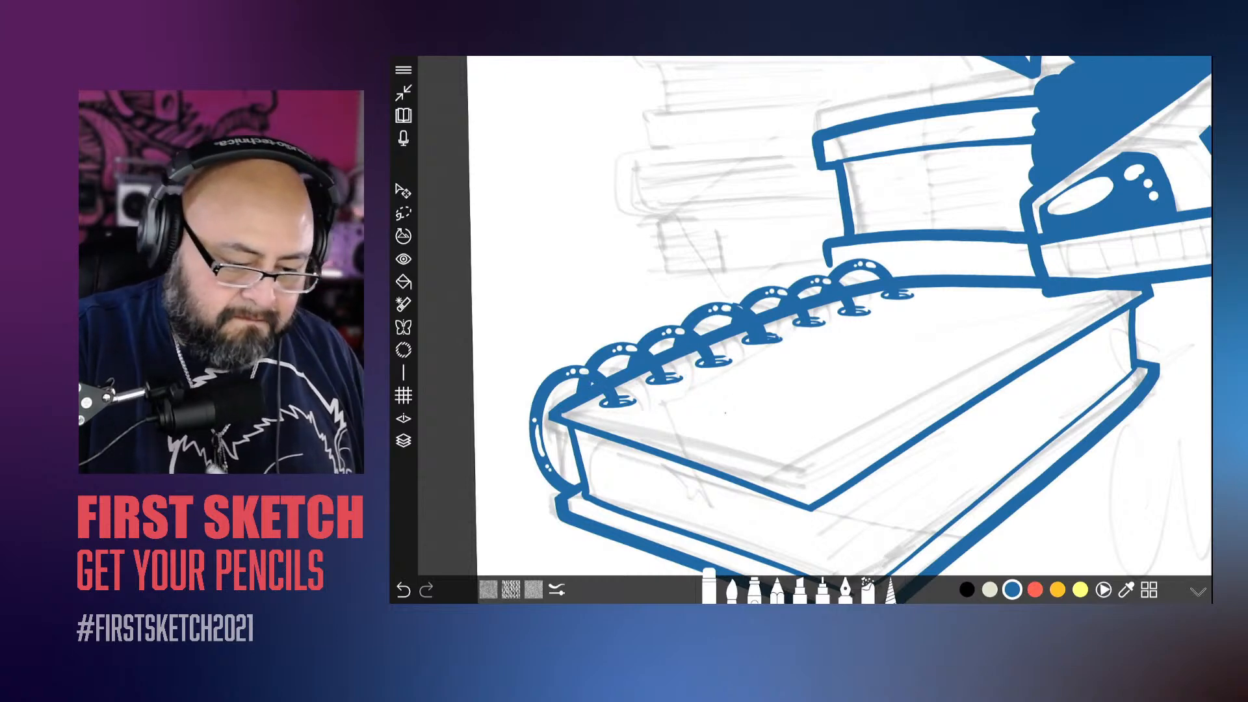
pyautogui.scroll(5, 747, 325)
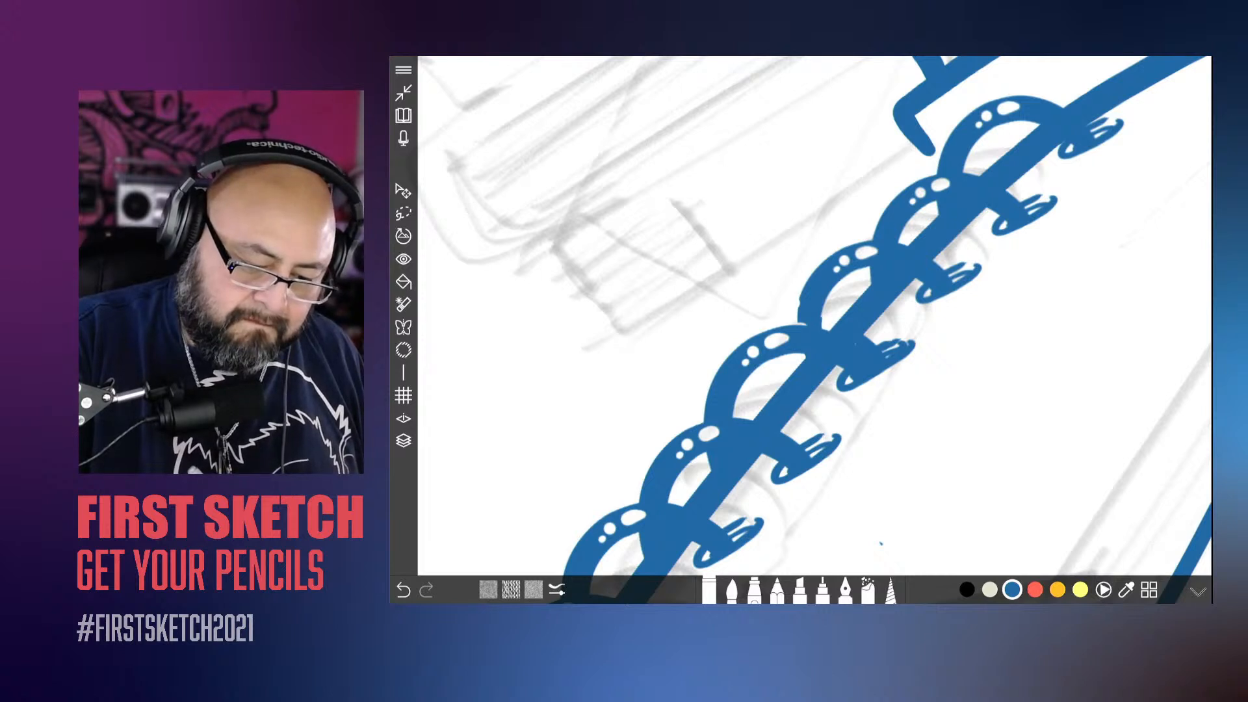
pyautogui.moveTo(857, 338); pyautogui.dragTo(902, 353)
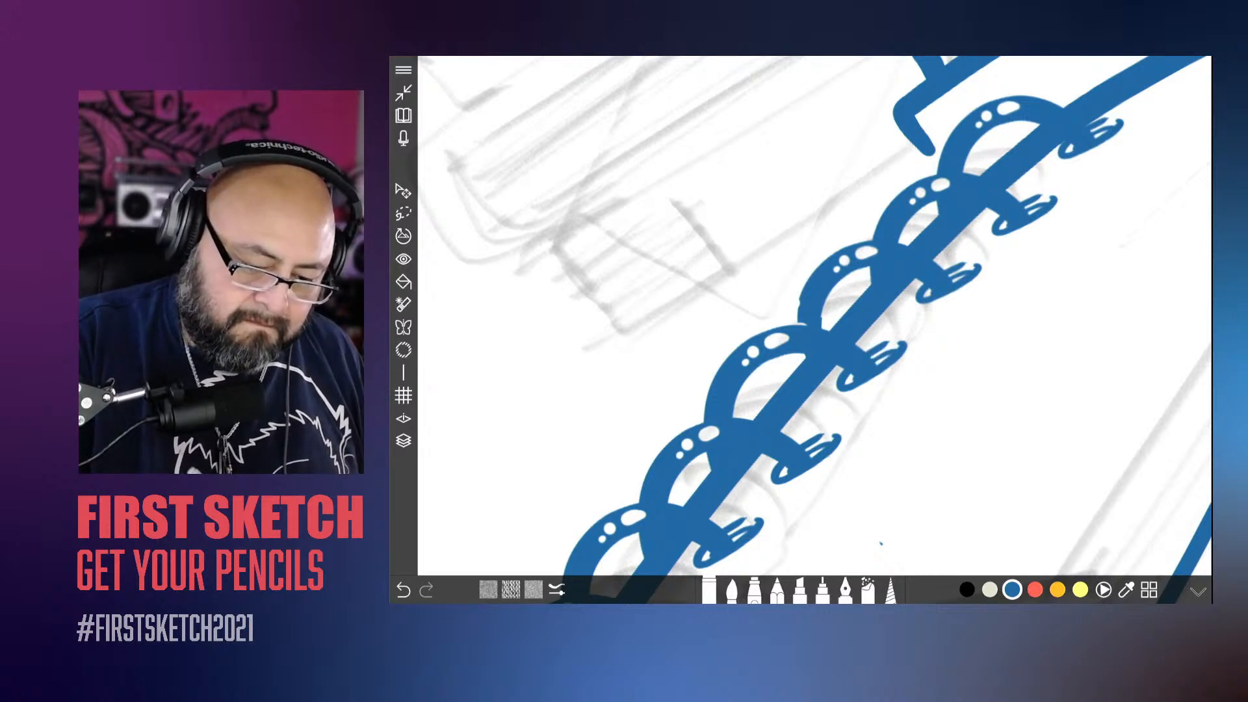
pyautogui.moveTo(826, 301); pyautogui.dragTo(820, 327)
pyautogui.hotkey('ctrl', 'z')
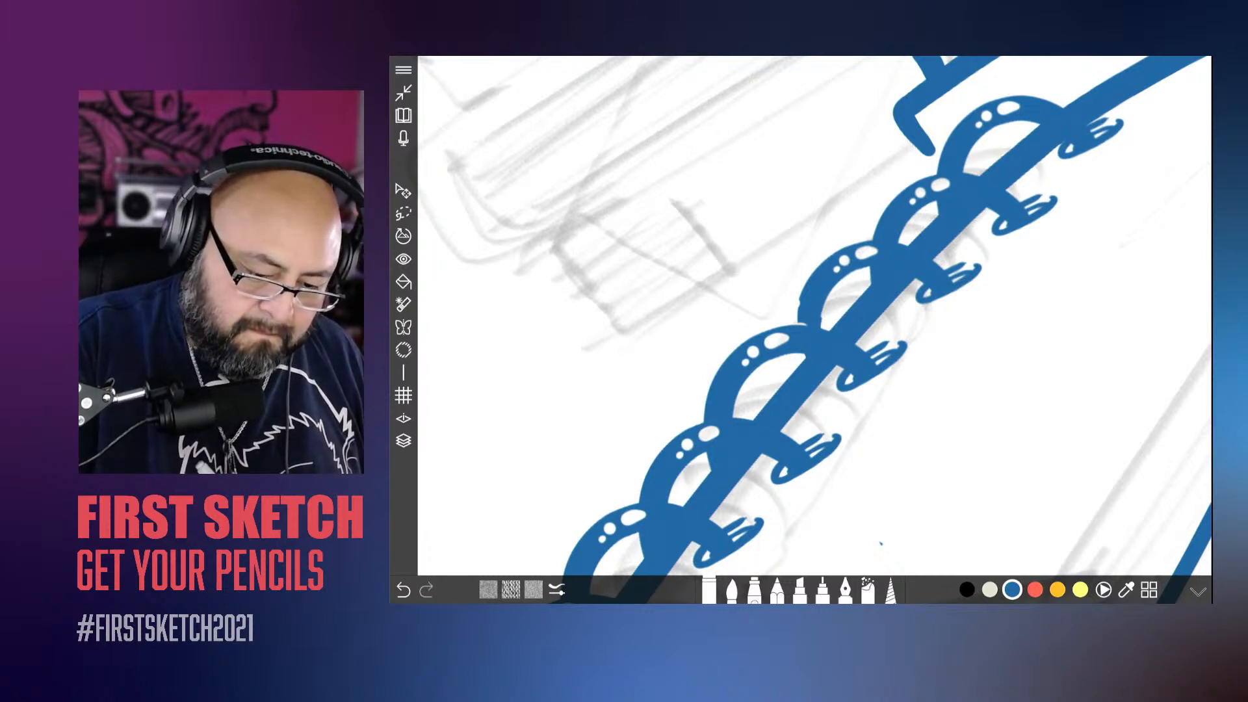
pyautogui.click(732, 591)
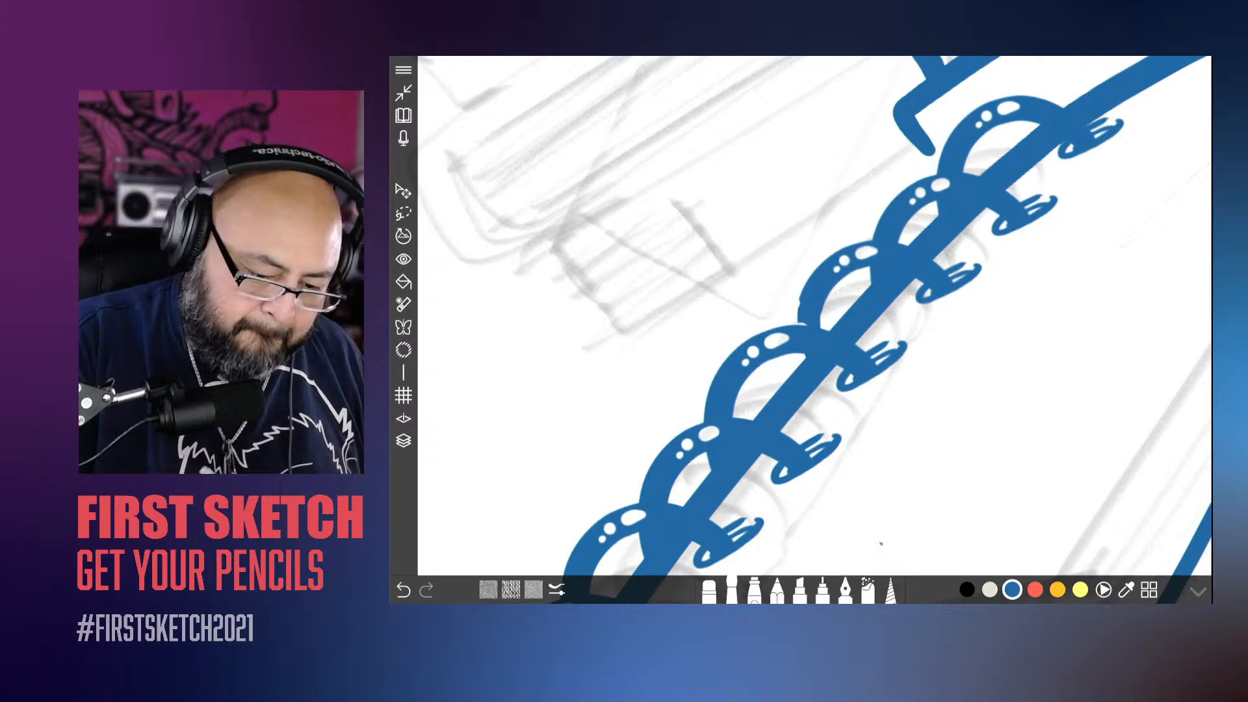
# Step: Merge the copied rings down into Layer 4, and merge that into Layer 3 with the book
pyautogui.scroll(-10, 816, 316)
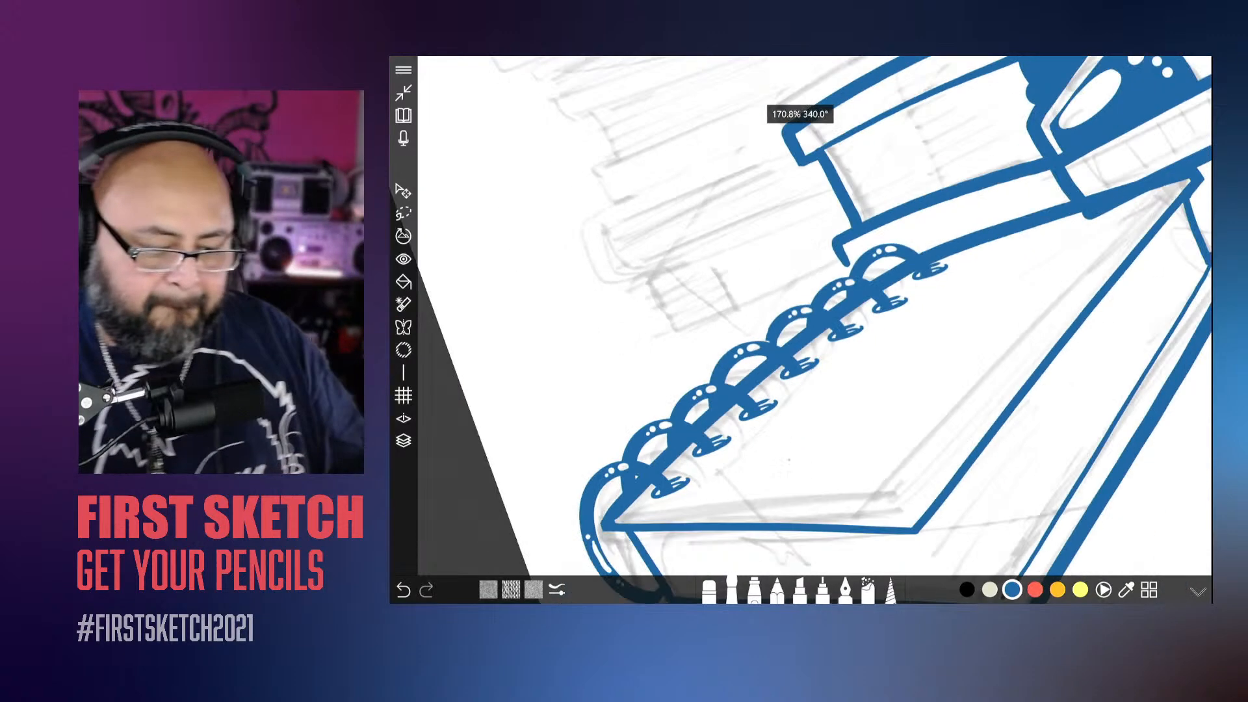
pyautogui.scroll(-3, 816, 316)
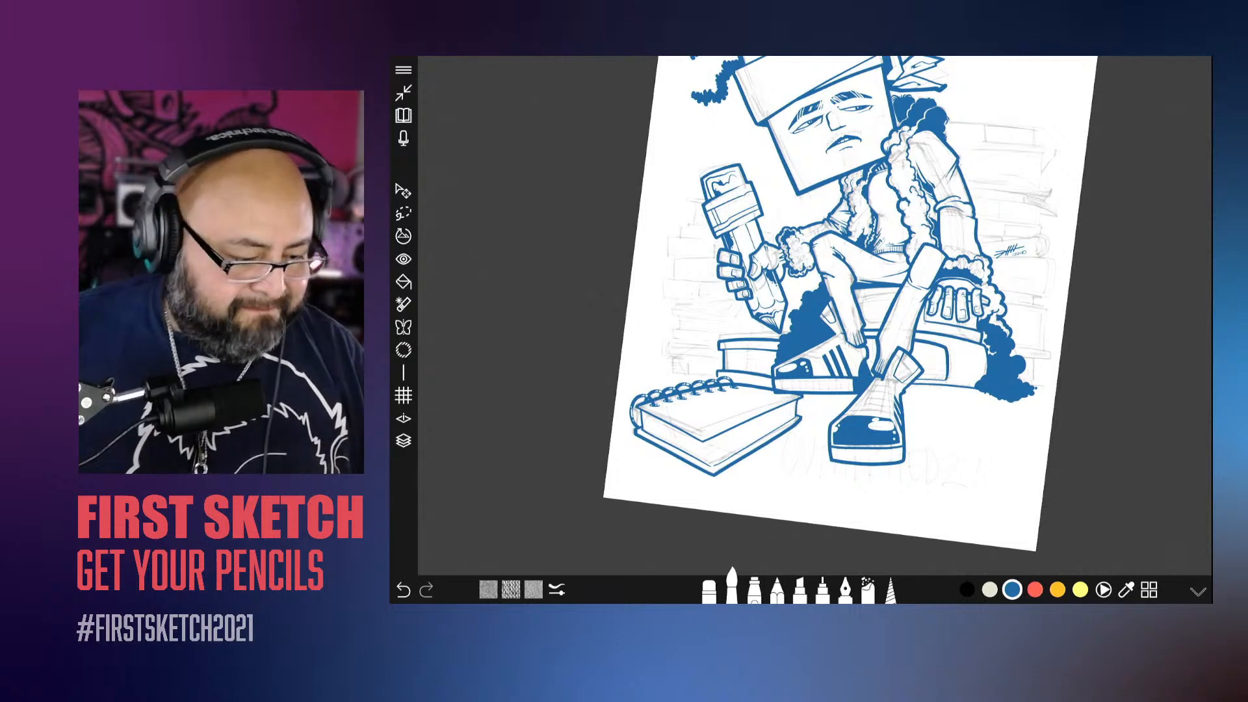
pyautogui.click(403, 441)
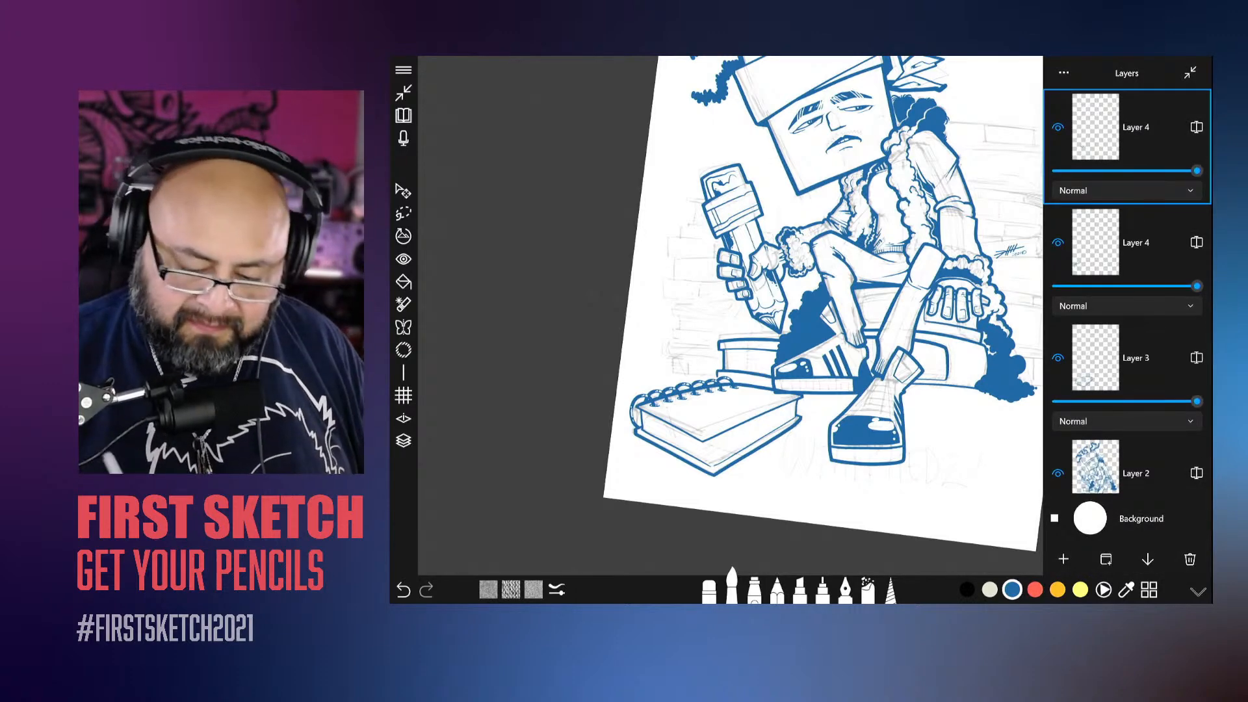
pyautogui.click(1149, 559)
pyautogui.click(1150, 536)
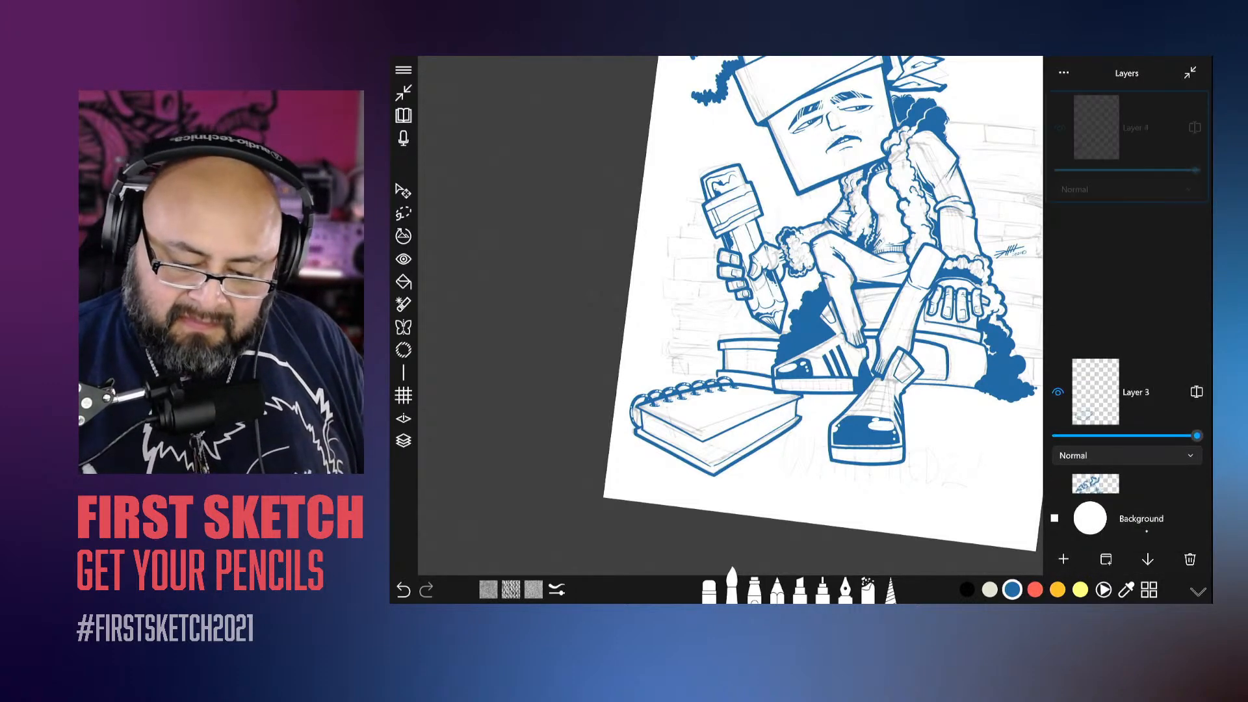
pyautogui.click(1148, 559)
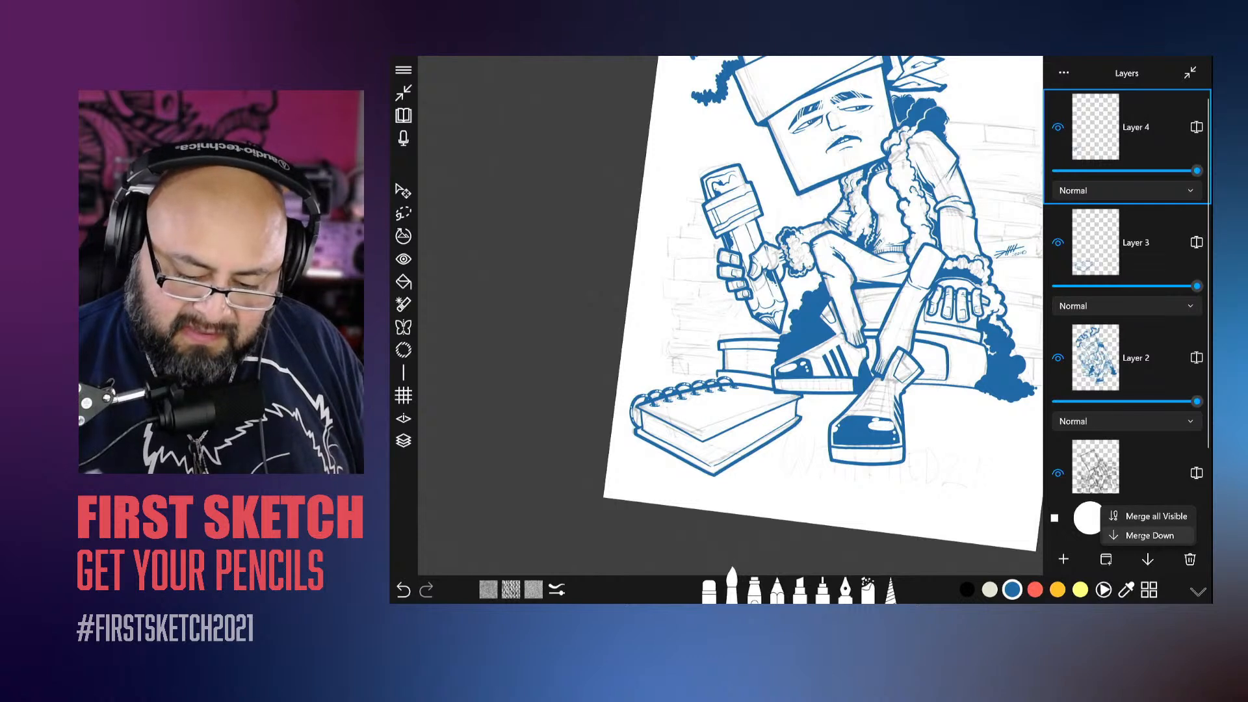
pyautogui.click(1150, 535)
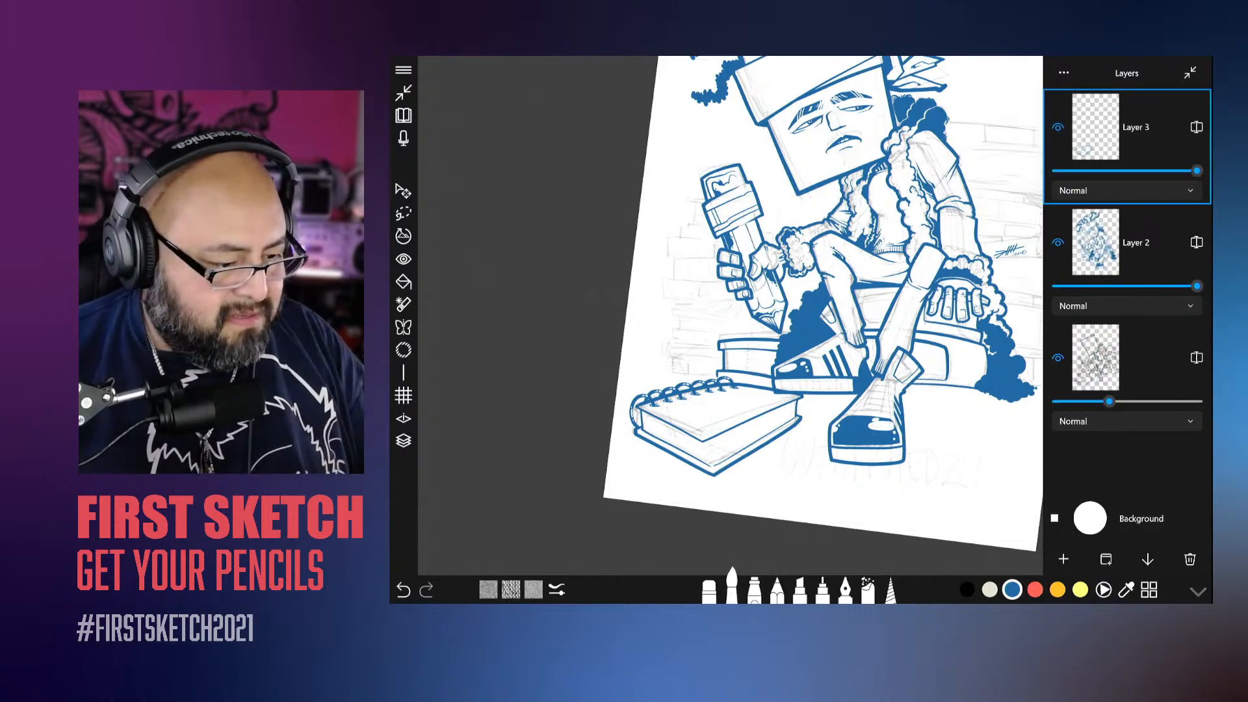
pyautogui.click(403, 440)
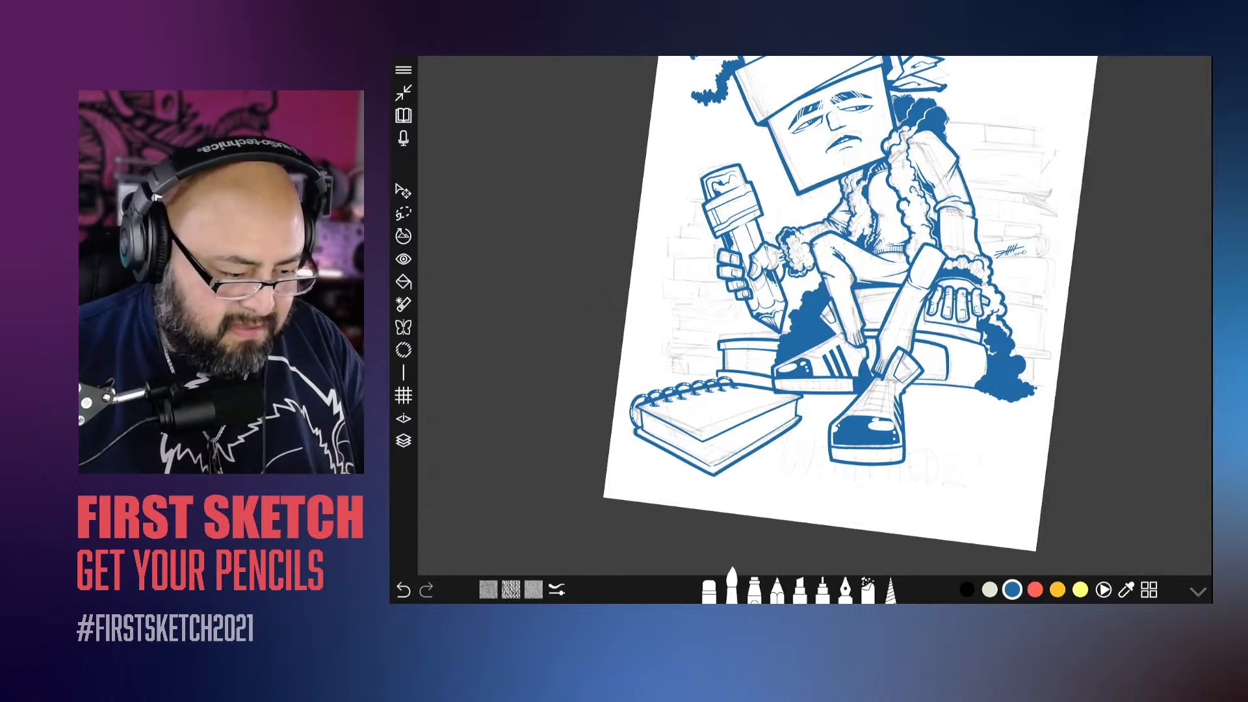
# Step: Move the whole spiral-bound book slightly right and down, away from the book behind it
pyautogui.click(403, 191)
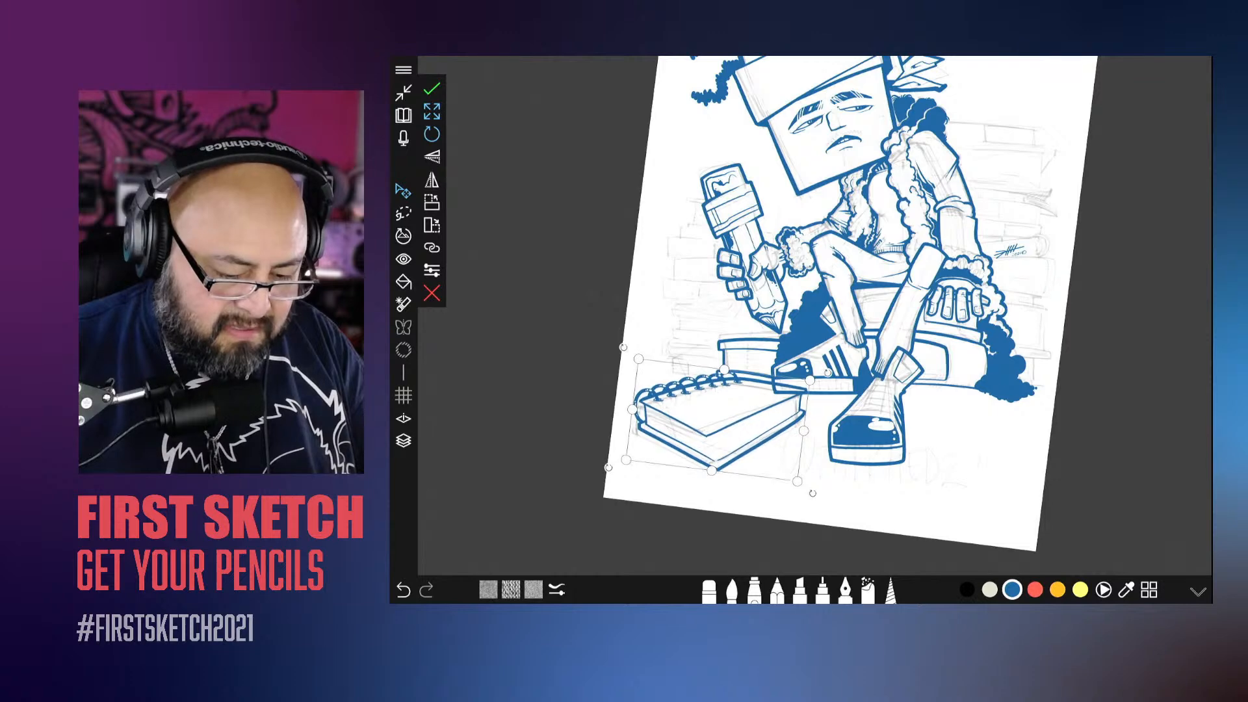
pyautogui.click(432, 89)
pyautogui.scroll(5, 815, 316)
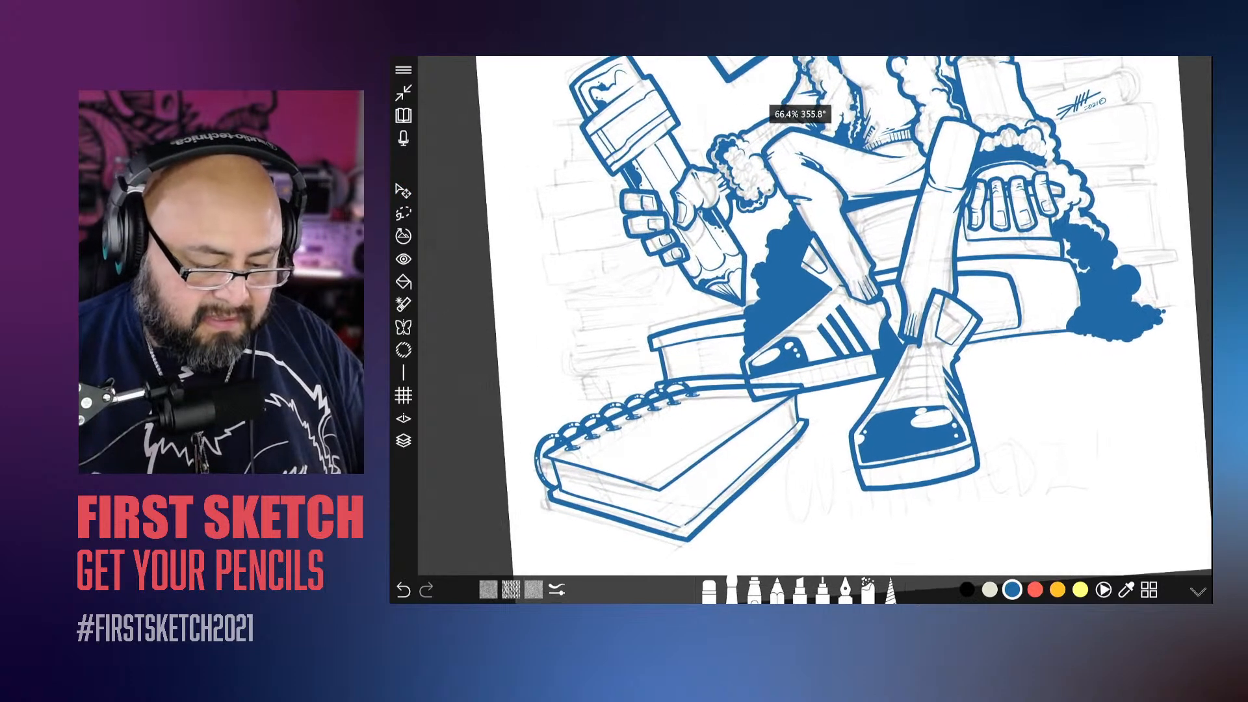
pyautogui.click(403, 441)
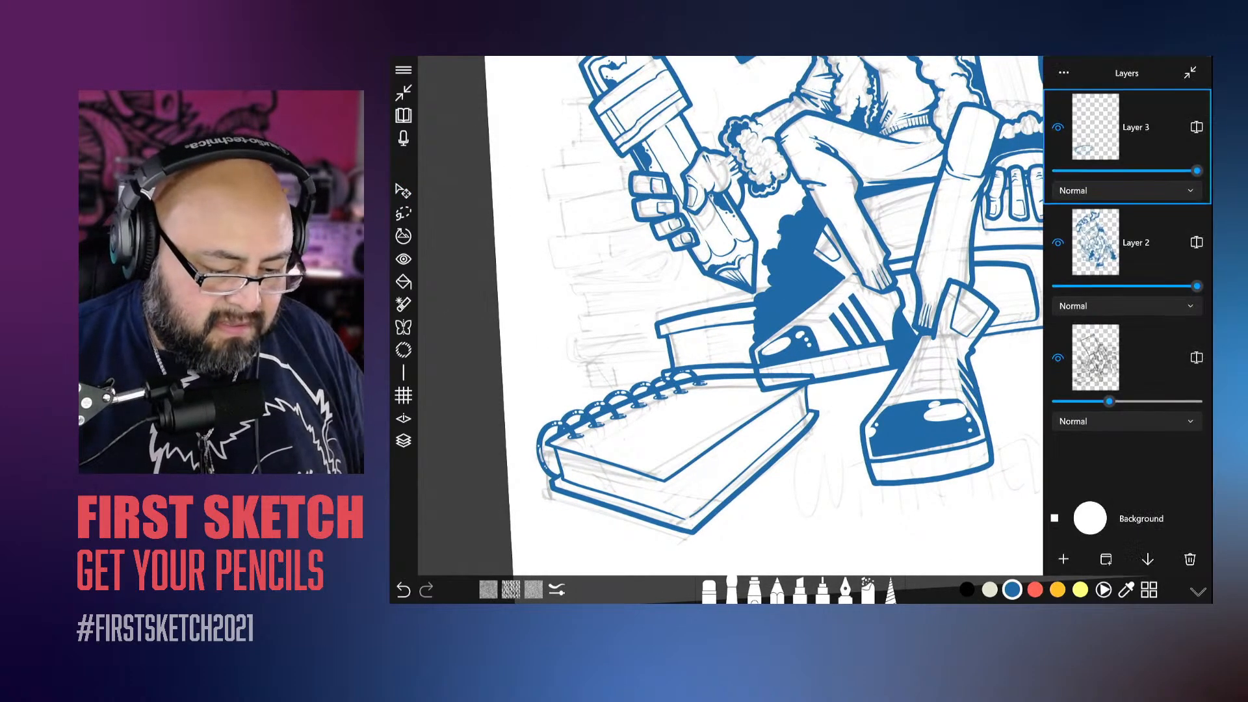
pyautogui.scroll(-3, 641, 357)
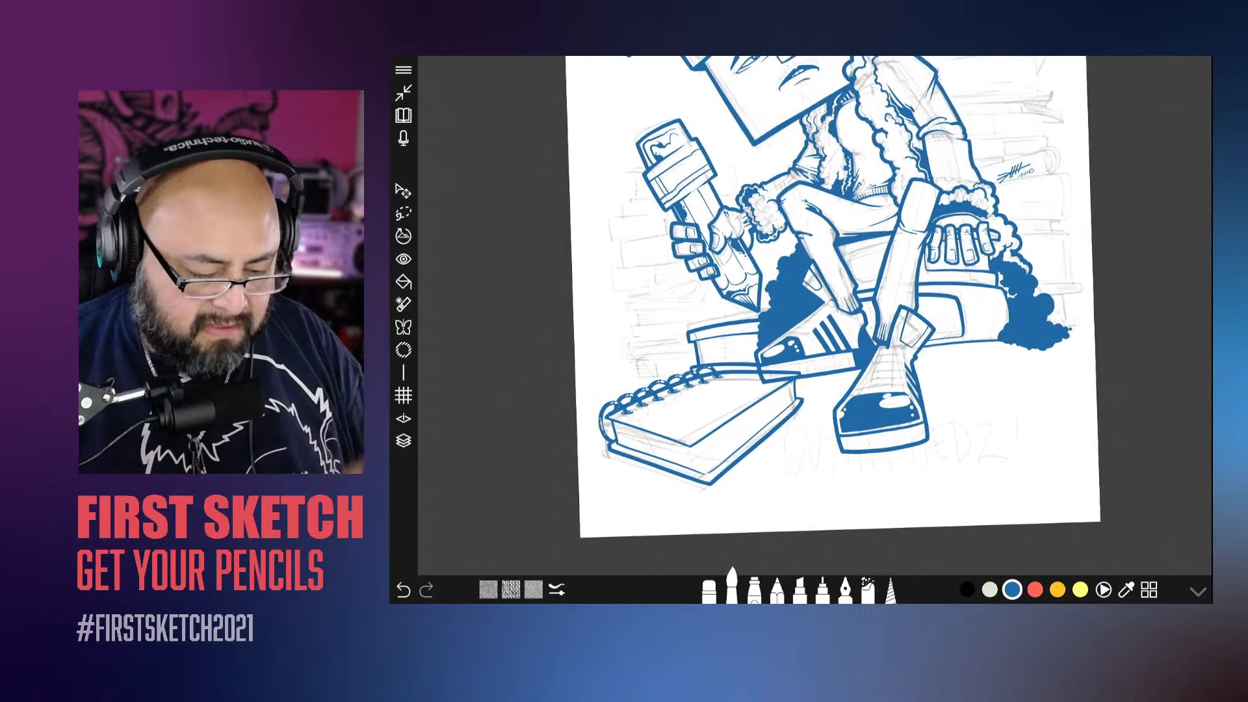
pyautogui.click(403, 191)
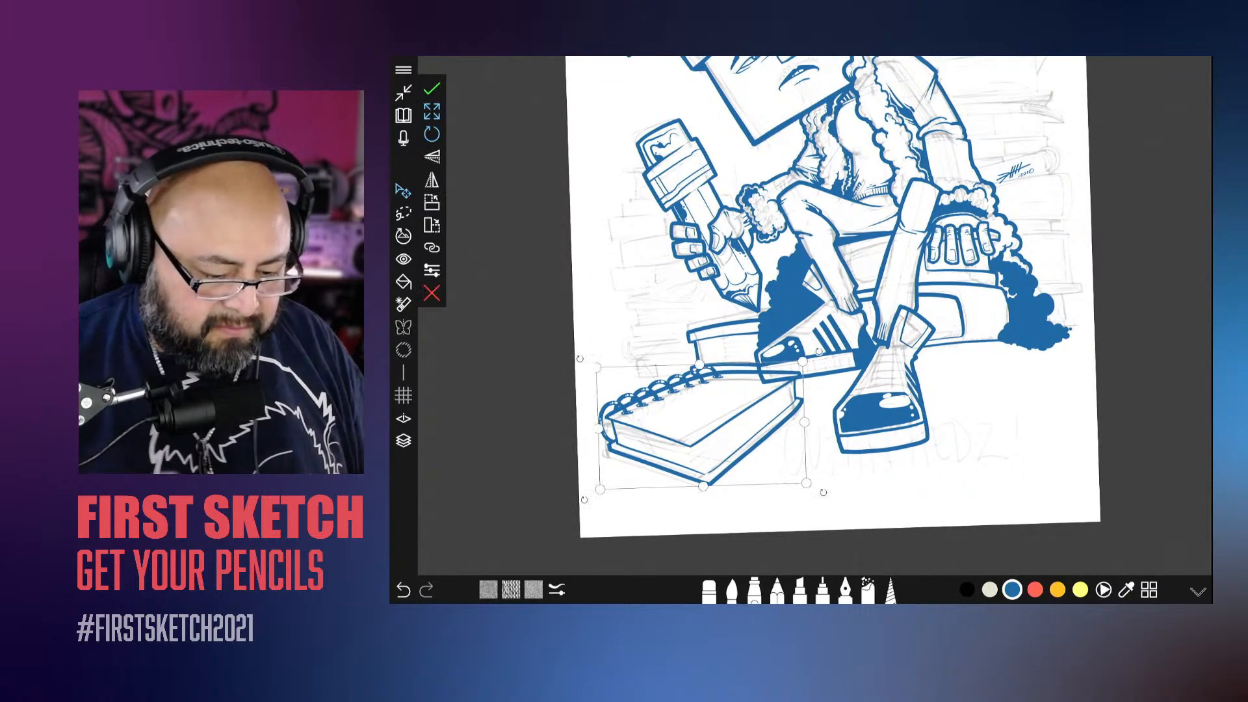
pyautogui.moveTo(756, 447); pyautogui.dragTo(764, 451)
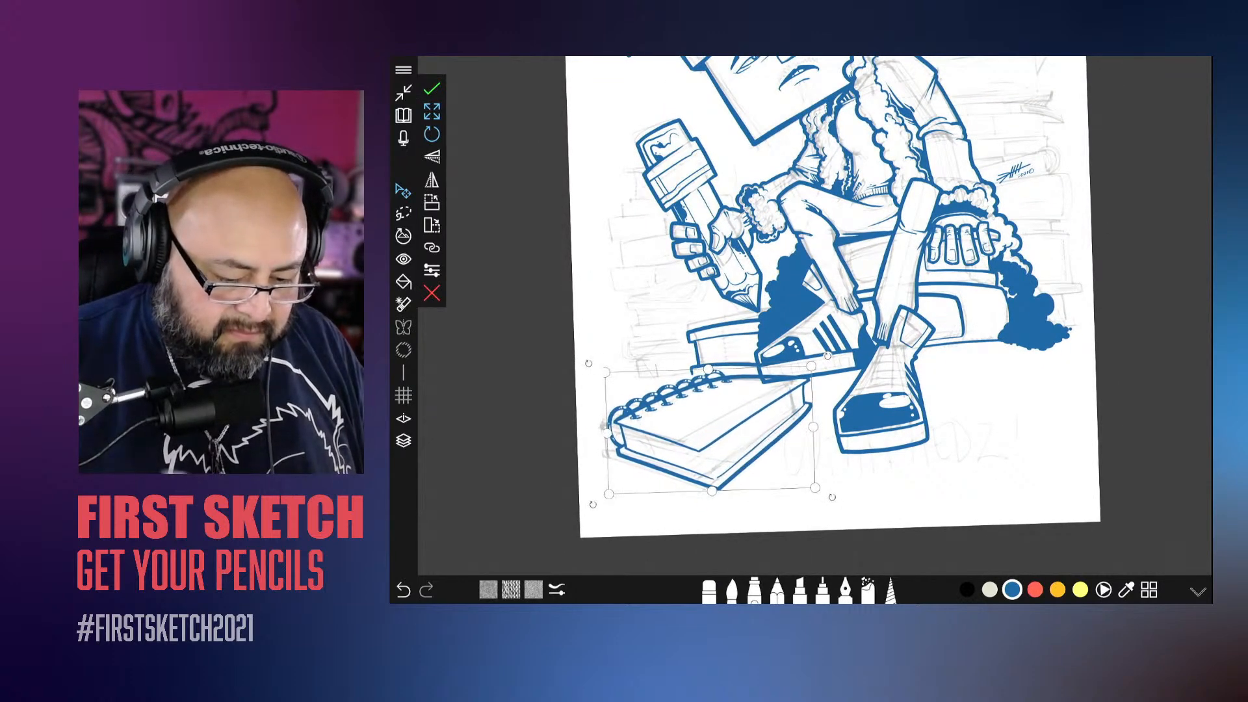
pyautogui.click(432, 89)
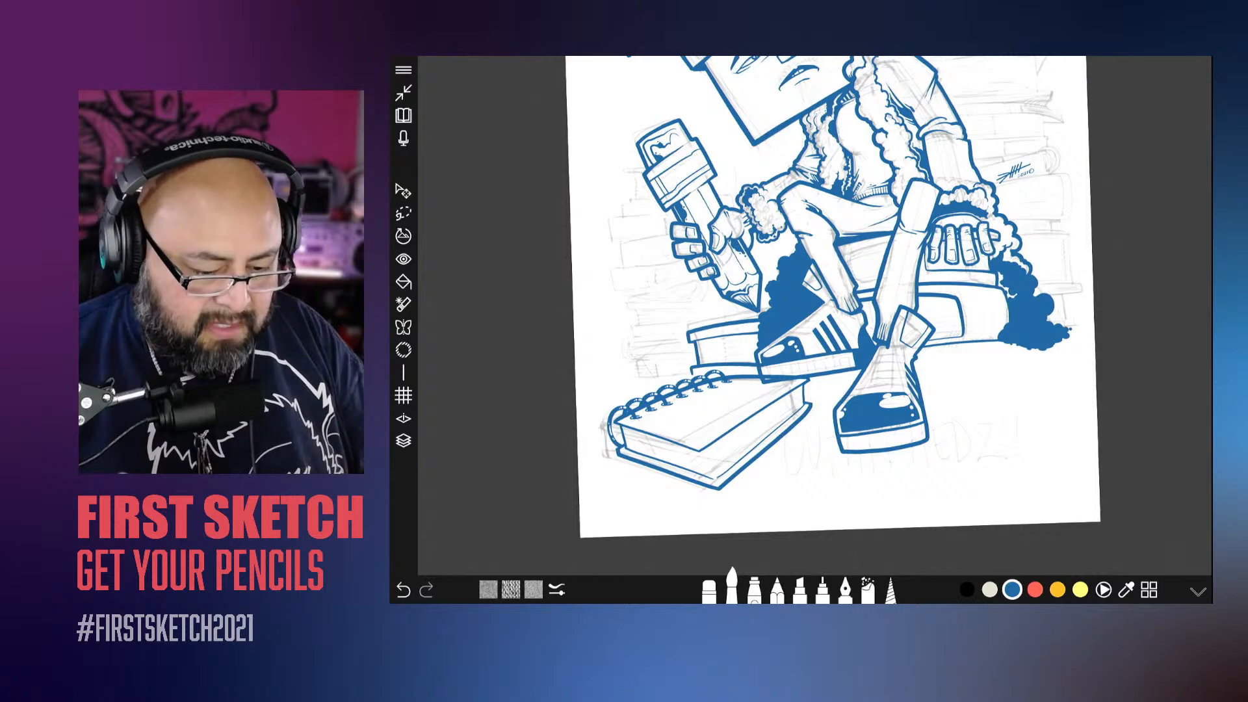
# Step: Select Layer 2 and erase the excess line beneath the striped shoe's sole, above the spiral-bound book's corner
pyautogui.scroll(2, 755, 353)
pyautogui.click(404, 440)
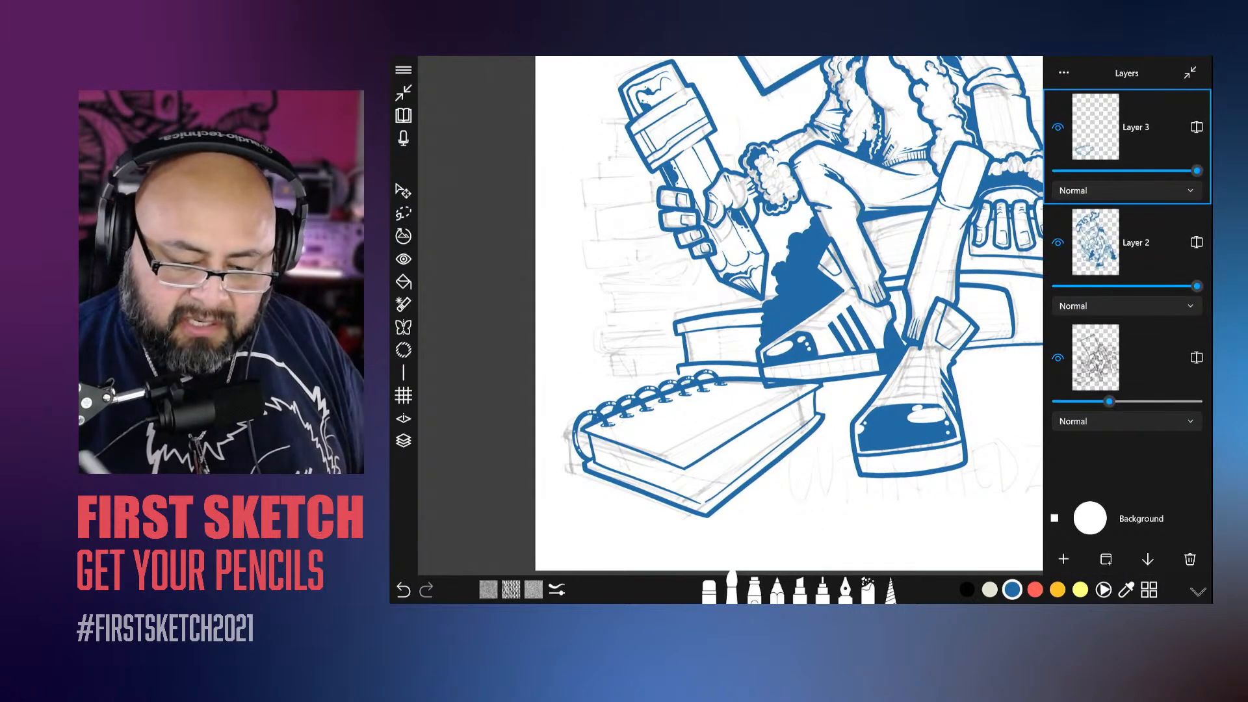
pyautogui.click(1137, 242)
pyautogui.click(404, 441)
pyautogui.scroll(4, 801, 330)
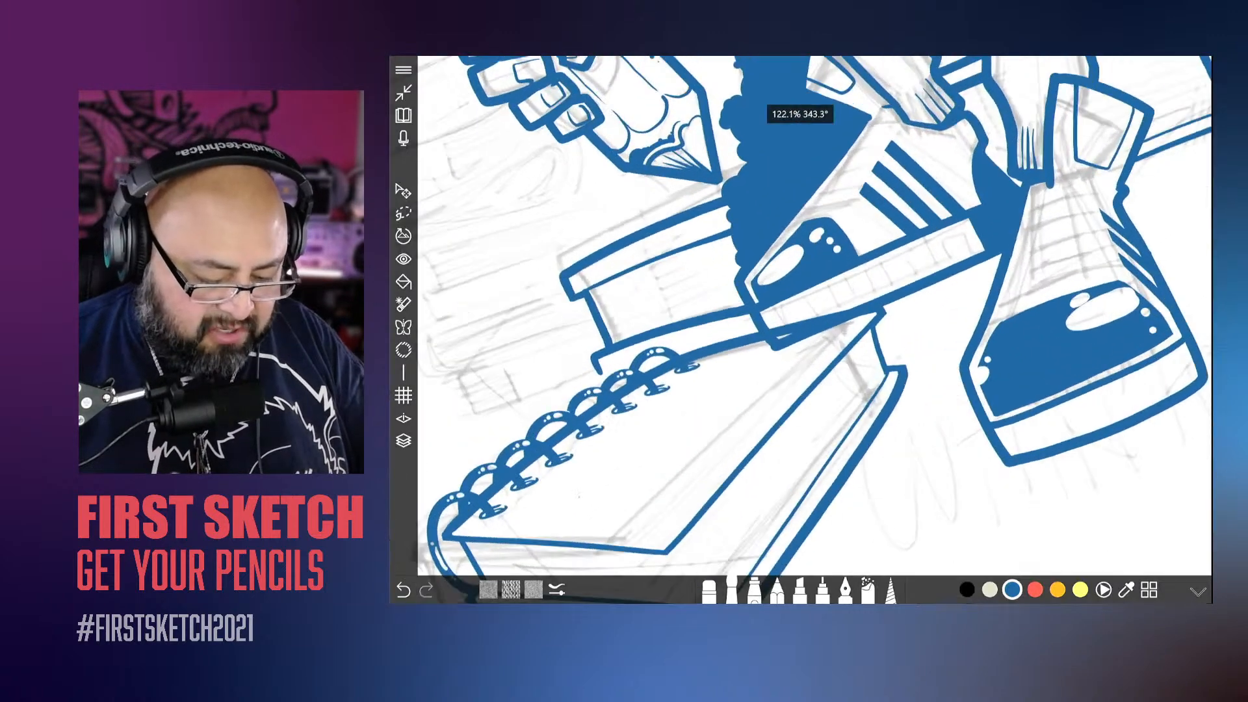
pyautogui.click(710, 590)
pyautogui.scroll(4, 801, 330)
pyautogui.scroll(1, 800, 331)
pyautogui.moveTo(885, 333)
pyautogui.mouseDown()
pyautogui.moveTo(866, 356)
pyautogui.moveTo(931, 276)
pyautogui.mouseUp()
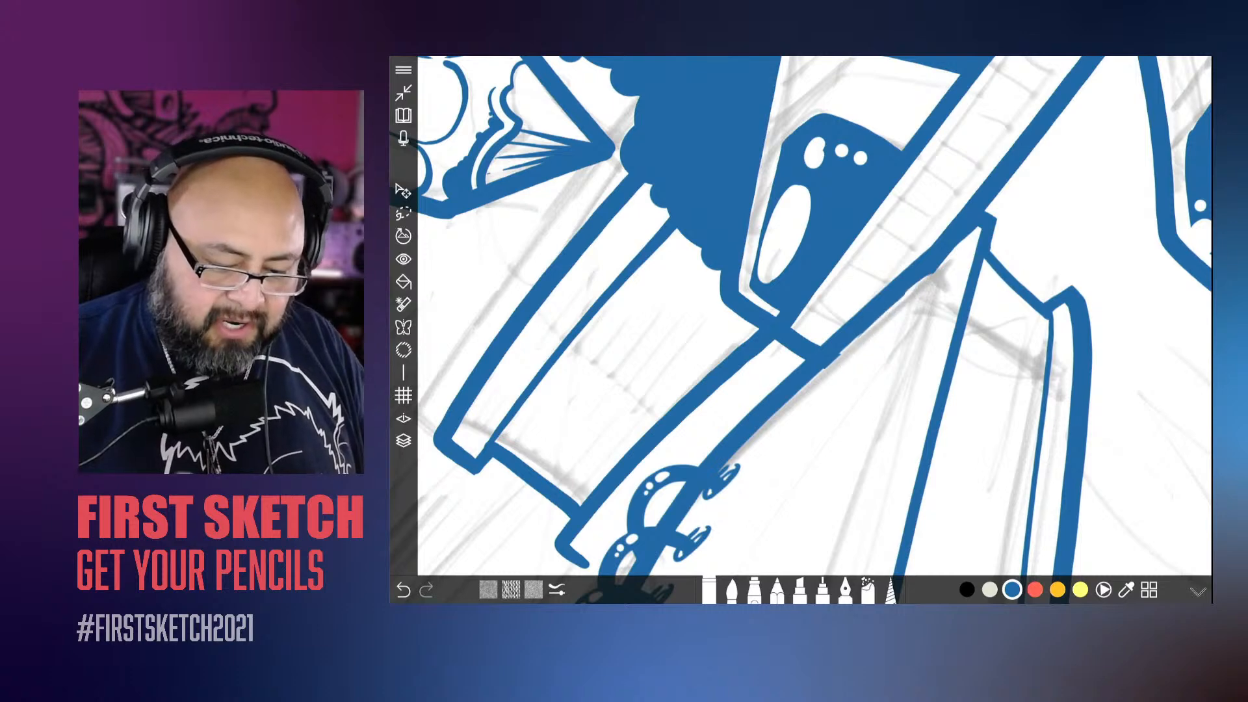
pyautogui.moveTo(830, 364); pyautogui.dragTo(946, 257)
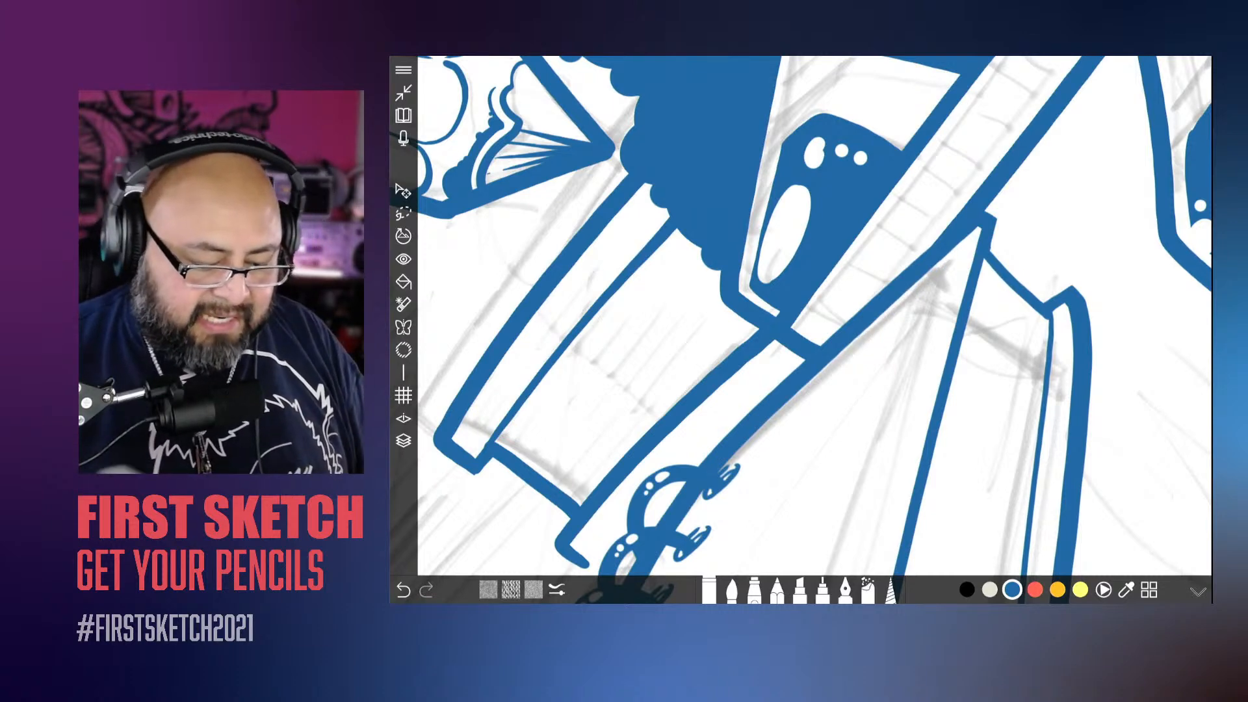
pyautogui.scroll(-3, 801, 331)
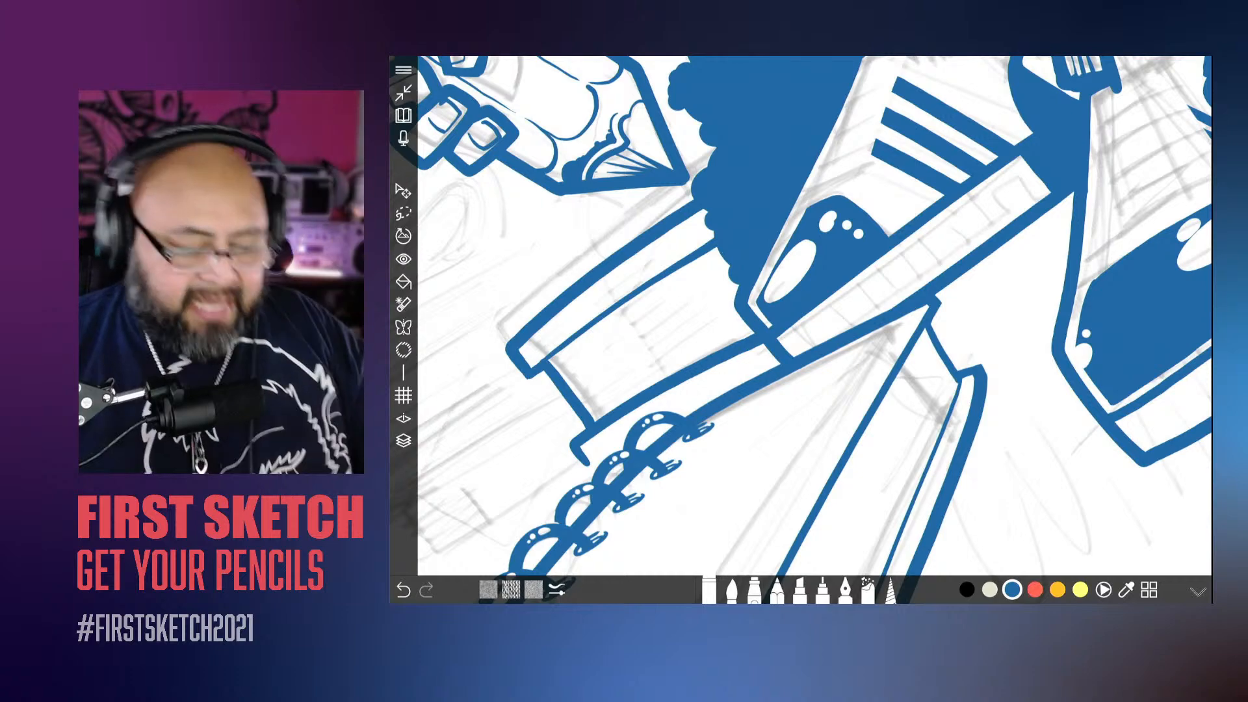
# Step: Switch from the eraser to the paintbrush for inking the metal ferrule of the pencil in the character's hand
pyautogui.scroll(-5, 800, 330)
pyautogui.scroll(3, 800, 331)
pyautogui.scroll(-3, 801, 331)
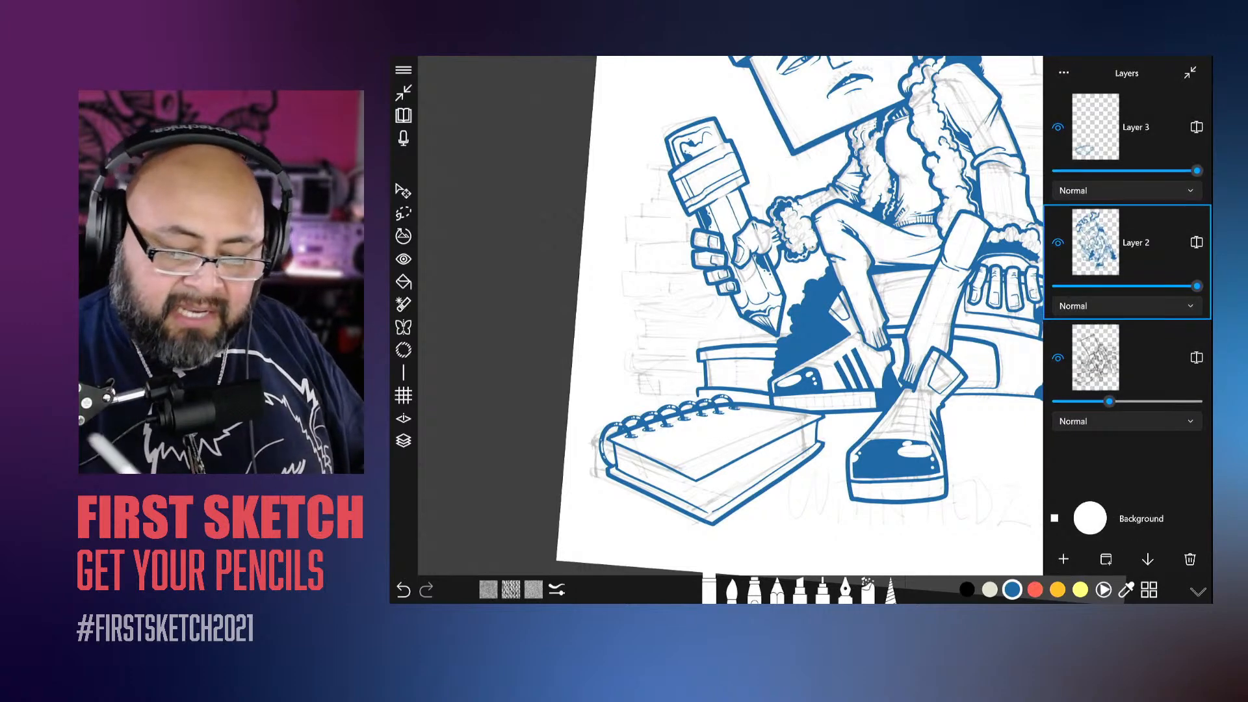
pyautogui.click(732, 592)
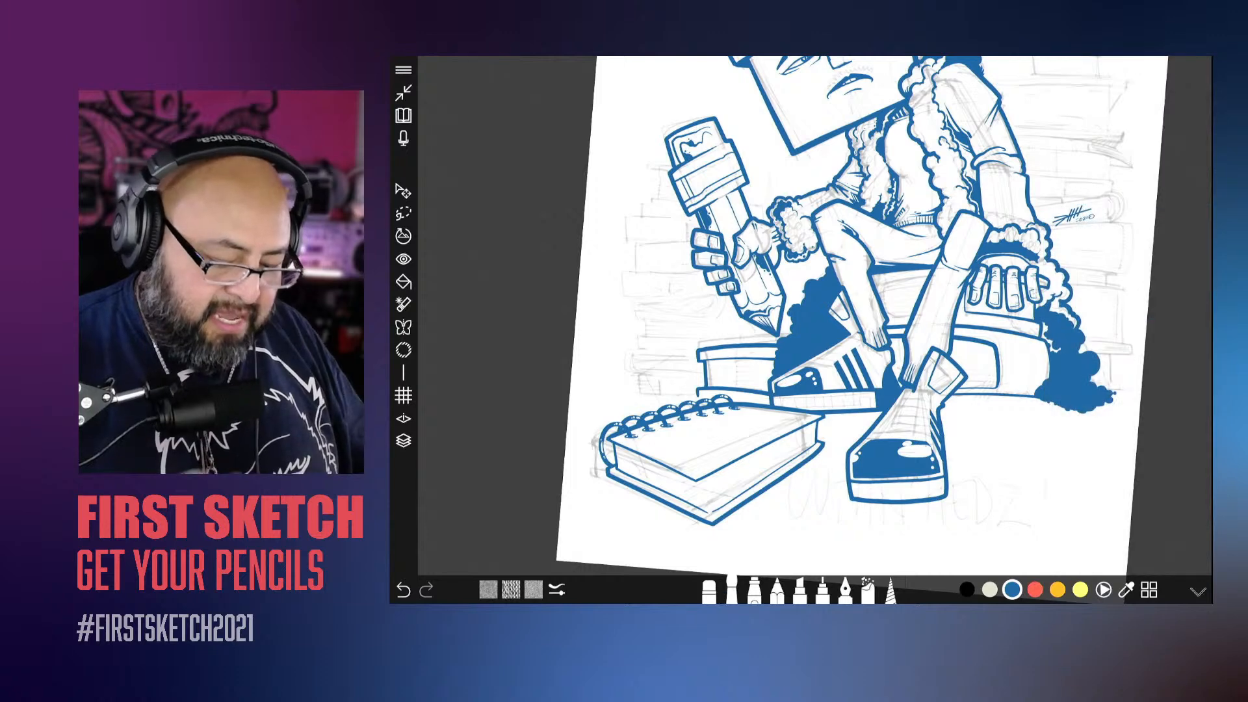
pyautogui.scroll(6, 802, 316)
pyautogui.scroll(4, 802, 316)
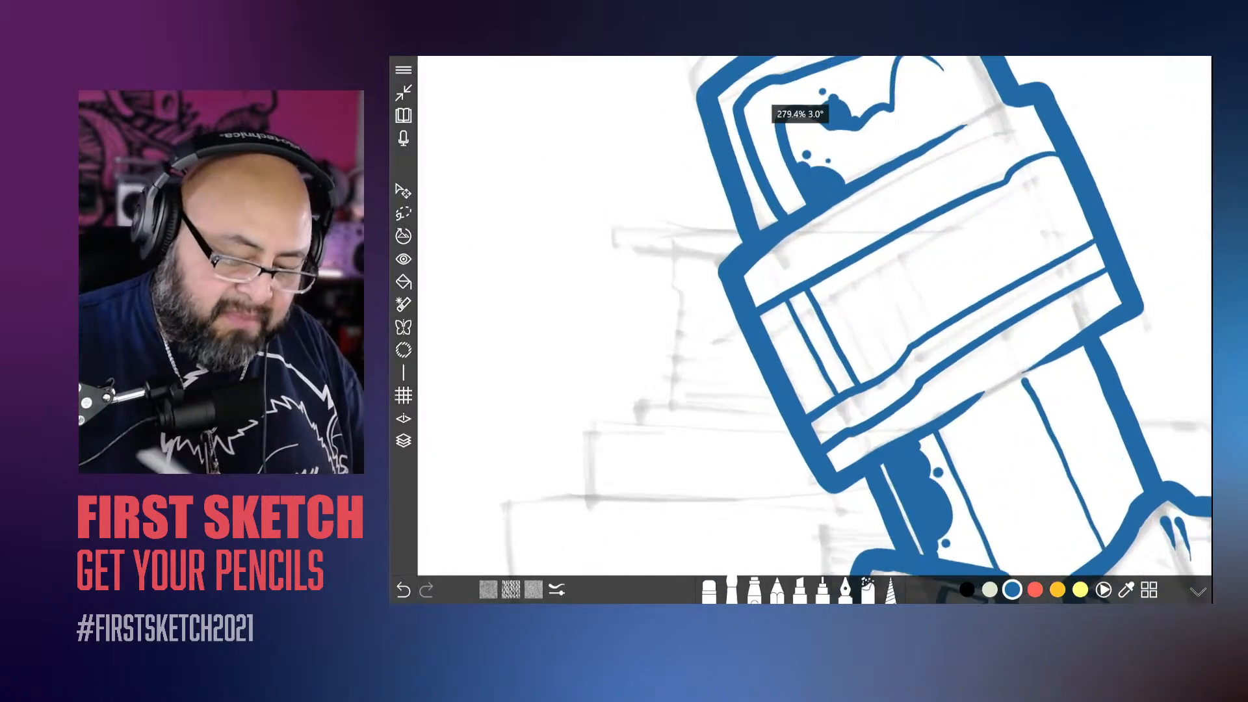
pyautogui.moveTo(800, 314); pyautogui.dragTo(841, 389)
pyautogui.moveTo(809, 313)
pyautogui.mouseDown()
pyautogui.moveTo(851, 411)
pyautogui.moveTo(825, 369)
pyautogui.mouseUp()
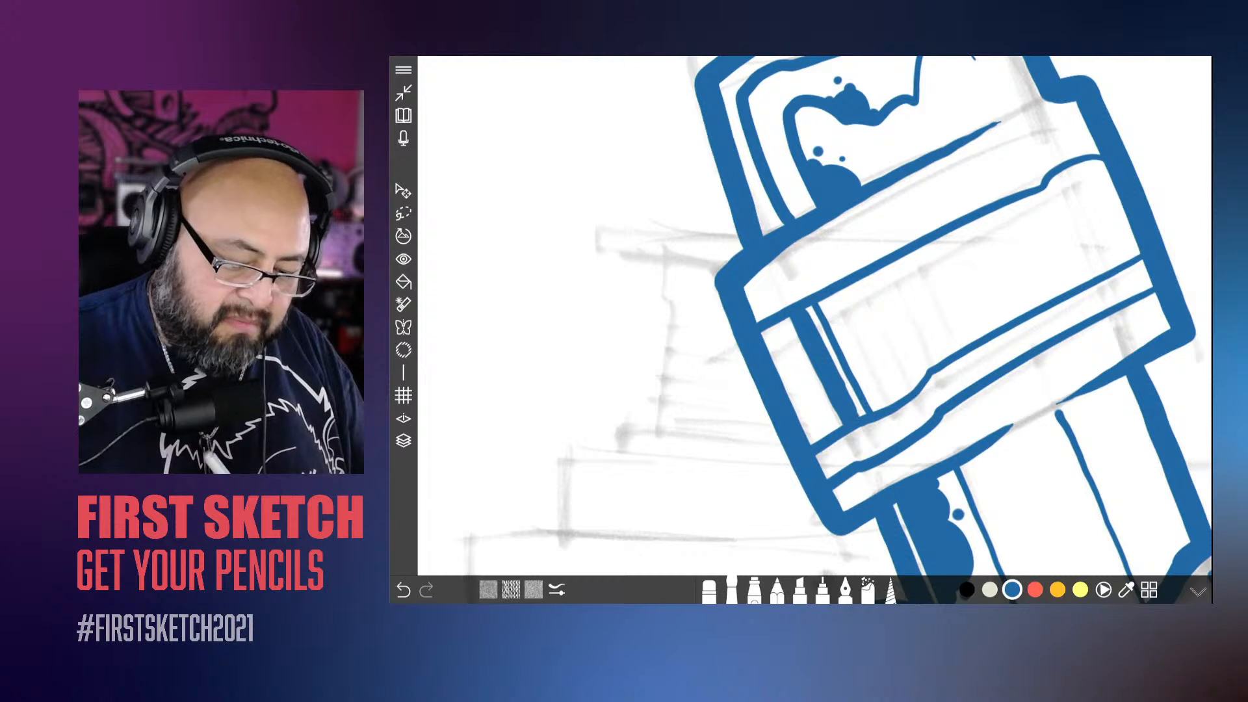
pyautogui.hotkey('ctrl', 'z')
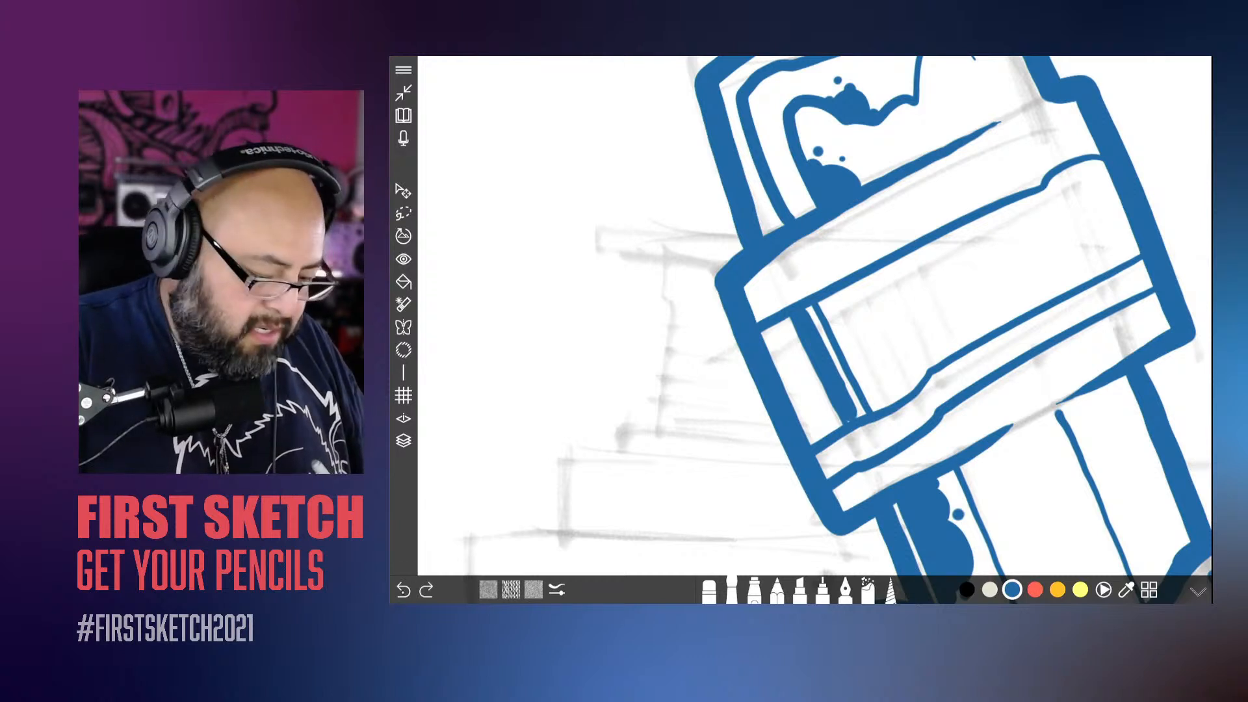
pyautogui.click(404, 591)
# Step: Ink blotchy solid blue shading with small dots along the three narrow ridges at the pencil ferrule's shadowed side
pyautogui.moveTo(847, 415)
pyautogui.mouseDown()
pyautogui.moveTo(859, 413)
pyautogui.moveTo(812, 347)
pyautogui.moveTo(847, 349)
pyautogui.moveTo(882, 402)
pyautogui.mouseUp()
pyautogui.click(852, 406)
pyautogui.click(842, 397)
pyautogui.click(805, 331)
pyautogui.click(803, 331)
pyautogui.click(799, 318)
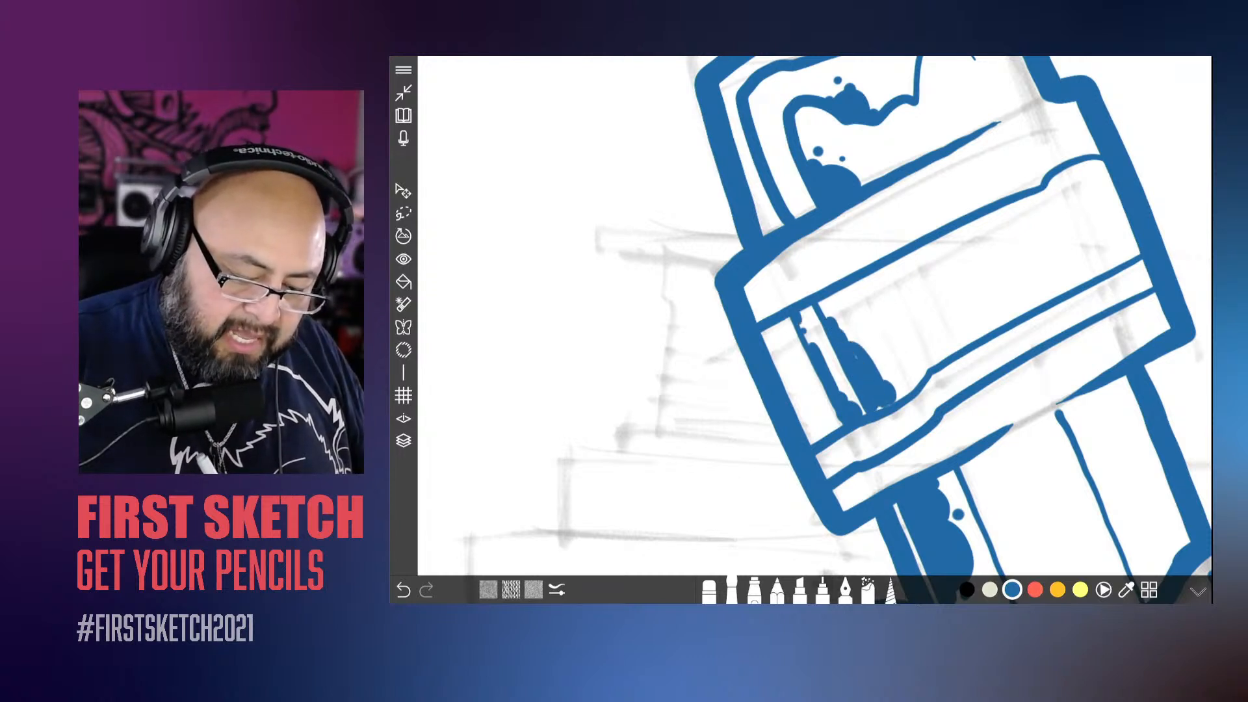
pyautogui.click(900, 397)
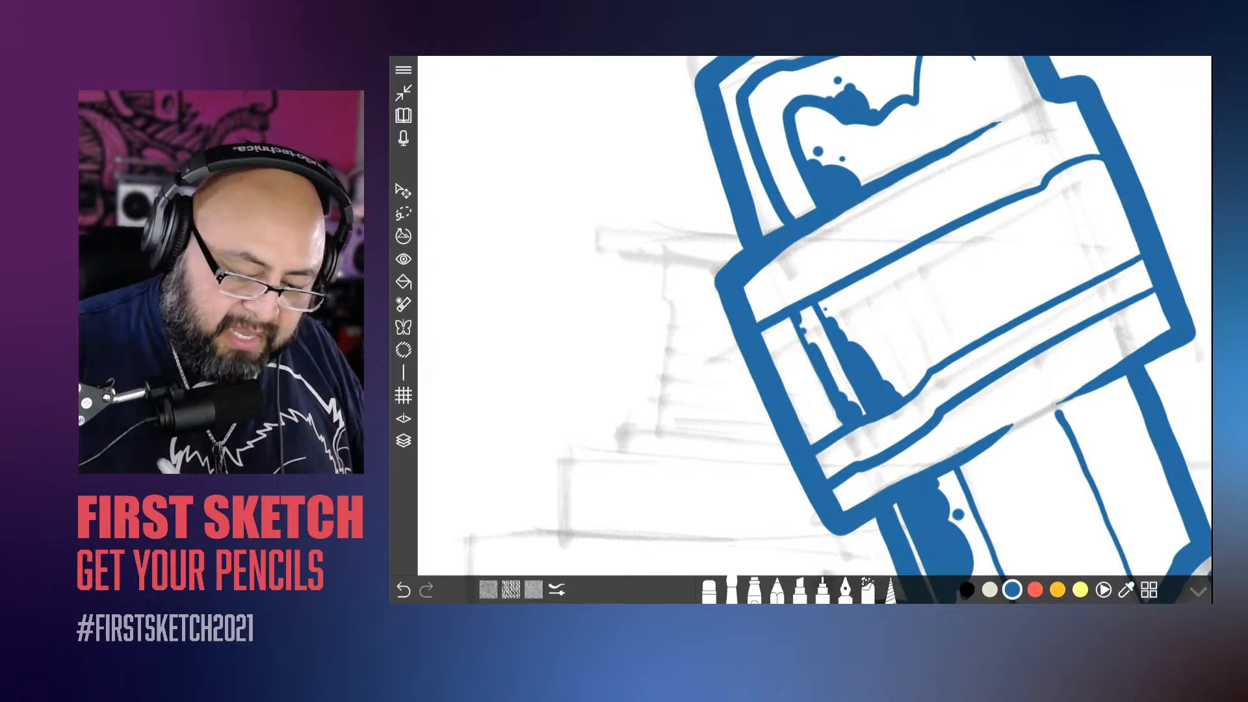
pyautogui.moveTo(772, 329)
pyautogui.mouseDown()
pyautogui.moveTo(820, 440)
pyautogui.moveTo(831, 428)
pyautogui.mouseUp()
pyautogui.click(812, 403)
pyautogui.click(784, 344)
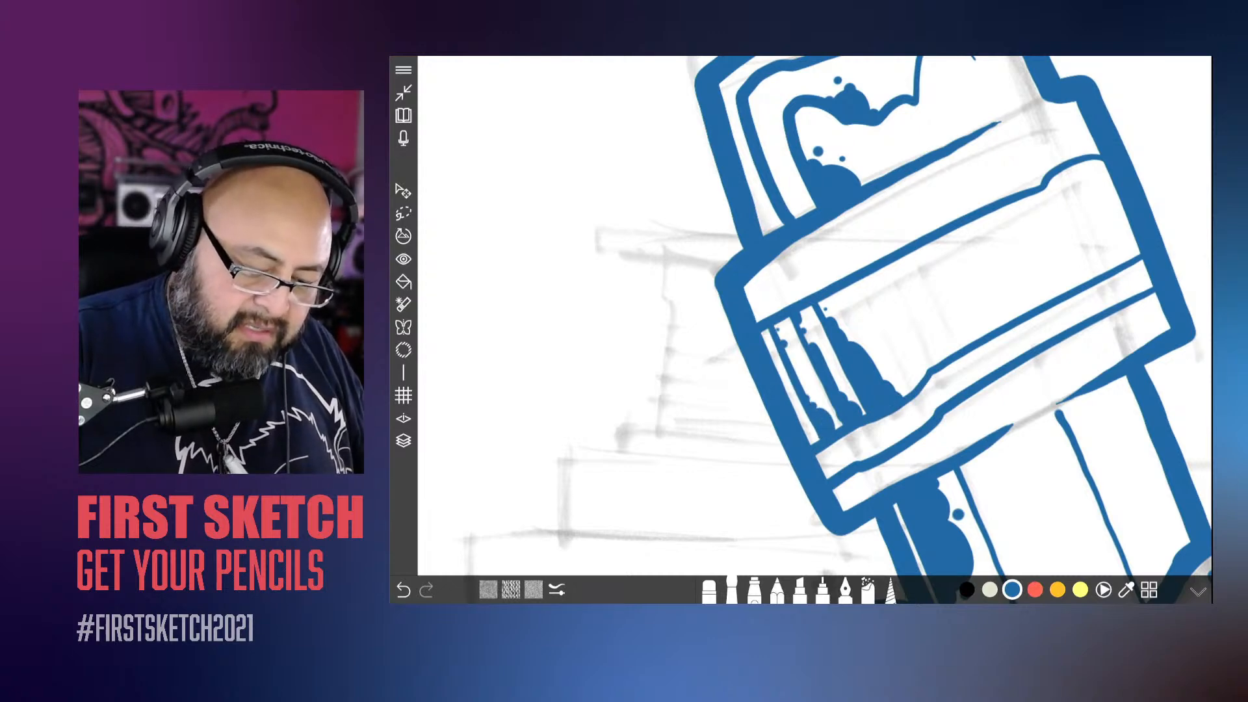
pyautogui.click(778, 329)
# Step: Lower the opacity of the pencil sketch layer until the sketch is almost invisible beneath the blue ink
pyautogui.scroll(-8, 812, 329)
pyautogui.scroll(-5, 813, 330)
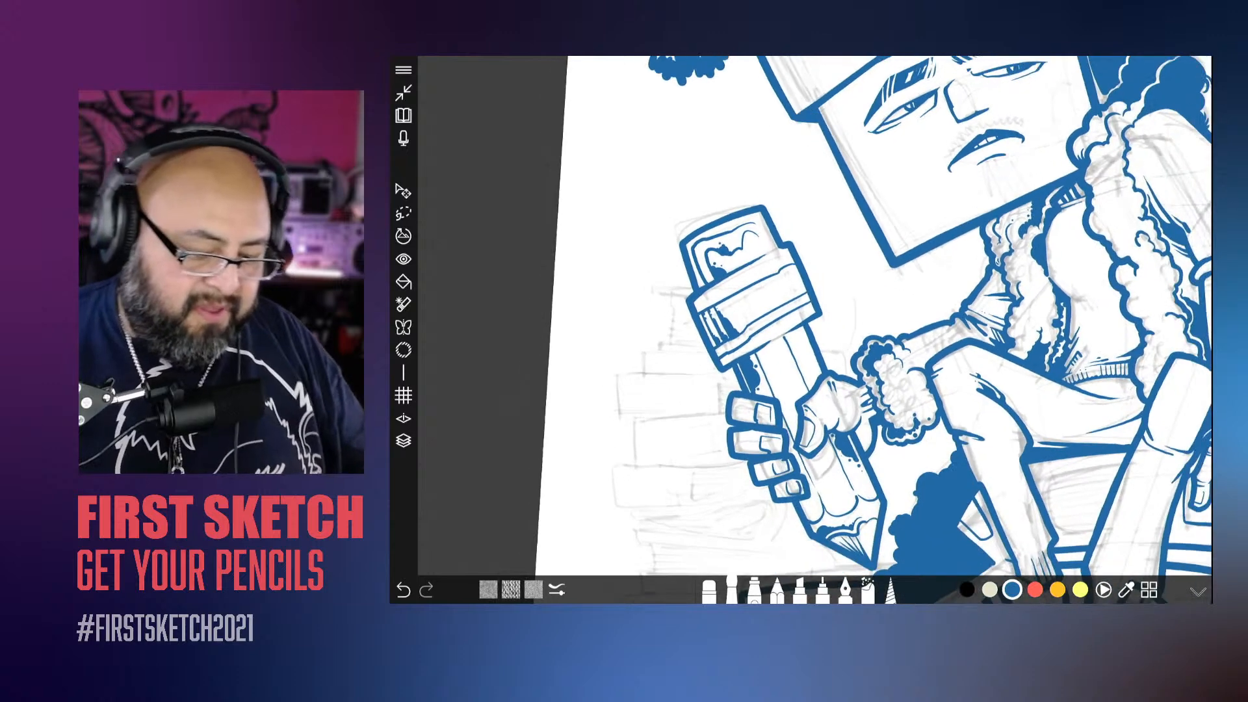
pyautogui.scroll(-1, 813, 330)
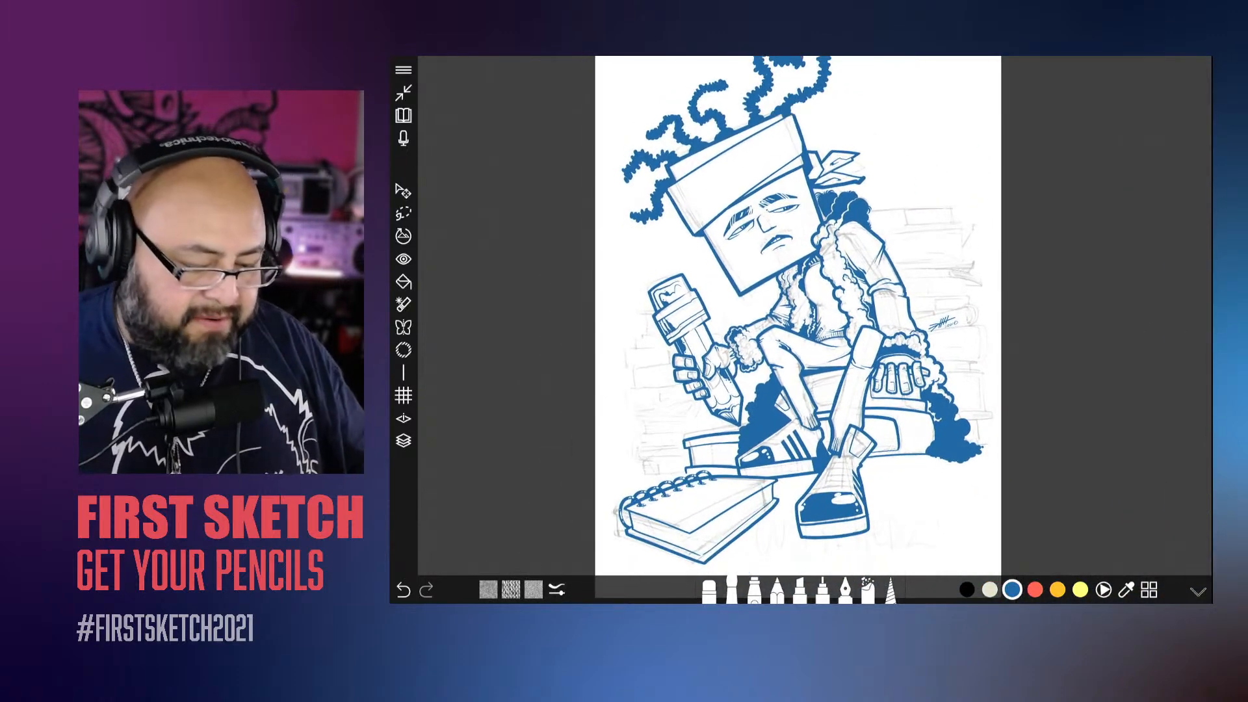
pyautogui.click(404, 441)
pyautogui.moveTo(1109, 401); pyautogui.dragTo(1080, 401)
pyautogui.click(404, 441)
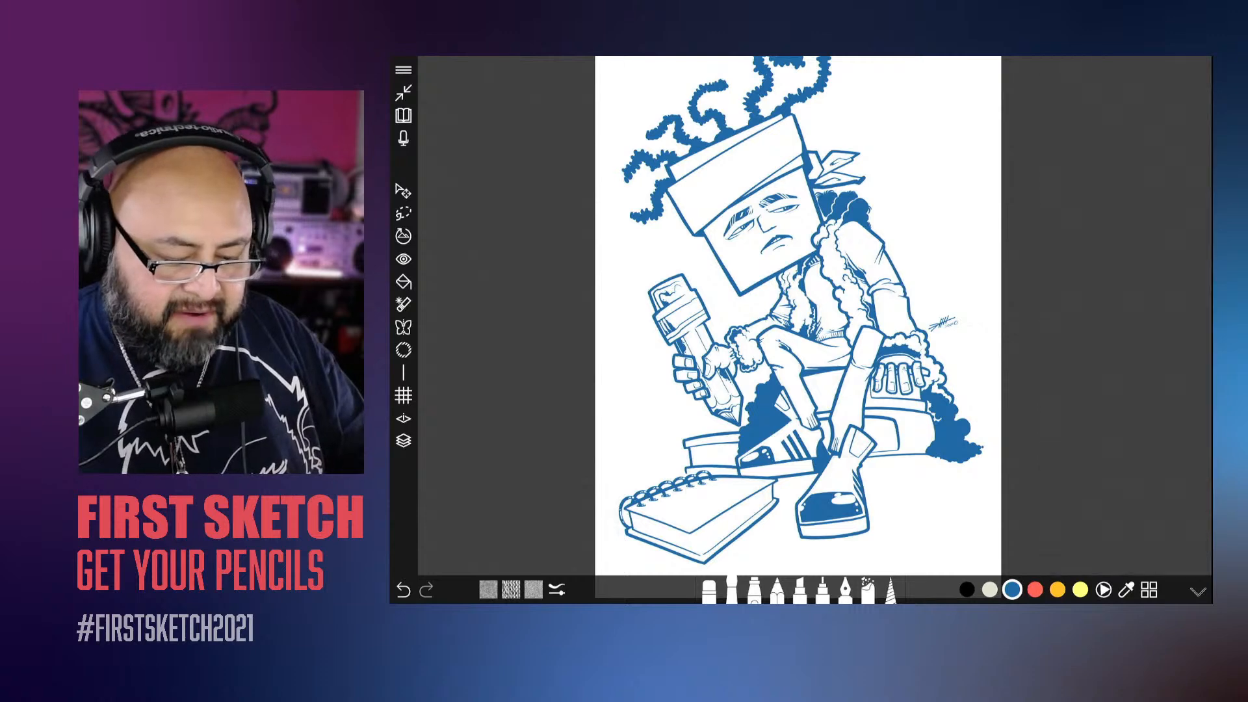
pyautogui.moveTo(798, 325); pyautogui.dragTo(762, 329)
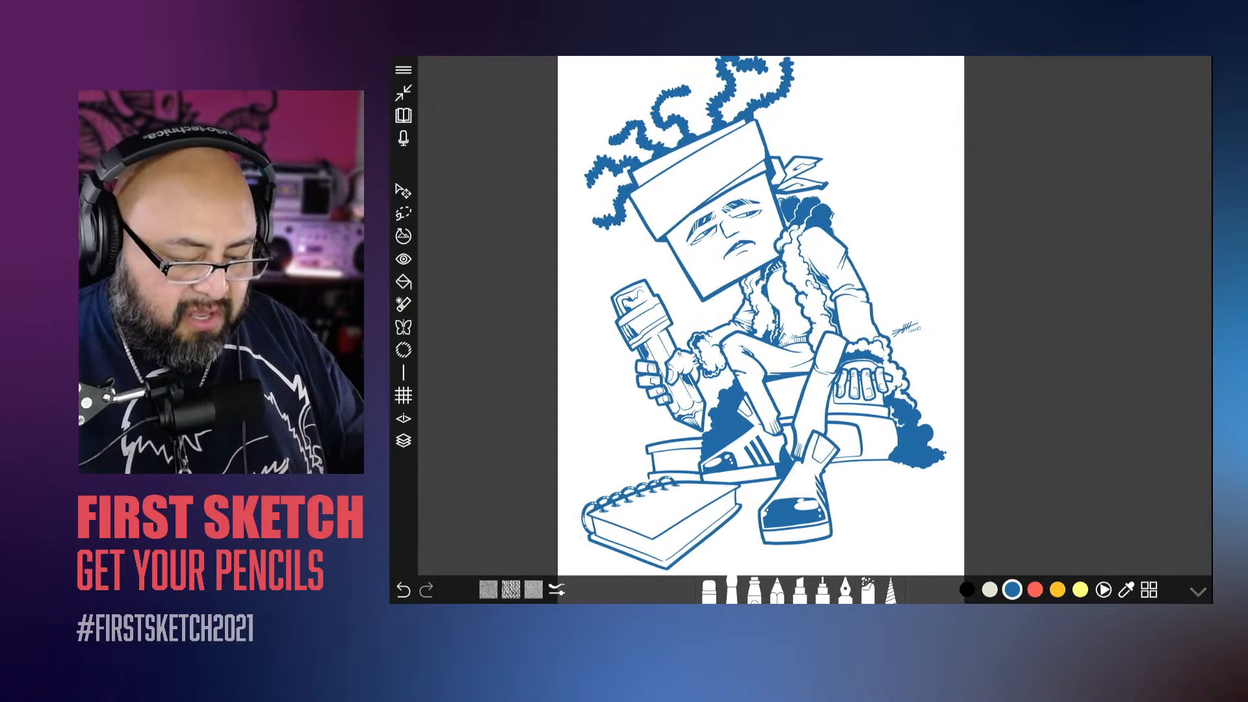
# Step: Select Layer 3 with the spiral-bound book and add a new layer above it for cover lettering
pyautogui.scroll(10, 801, 330)
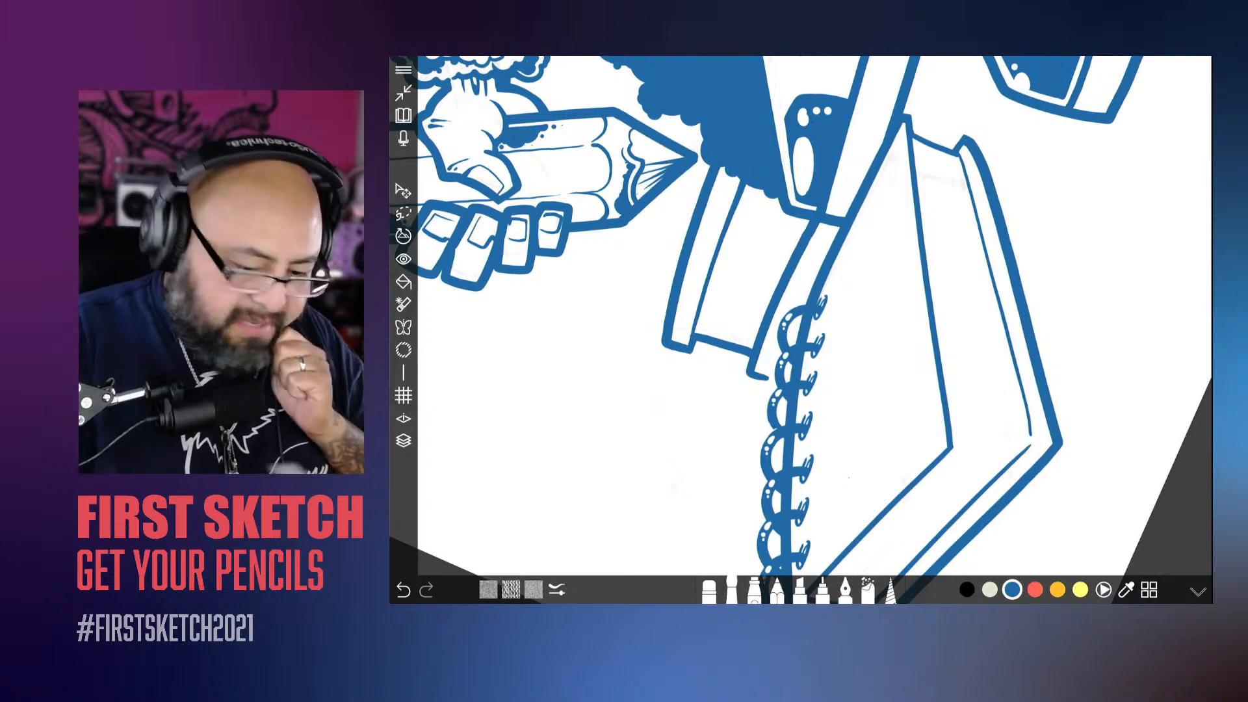
pyautogui.click(404, 441)
pyautogui.click(1128, 127)
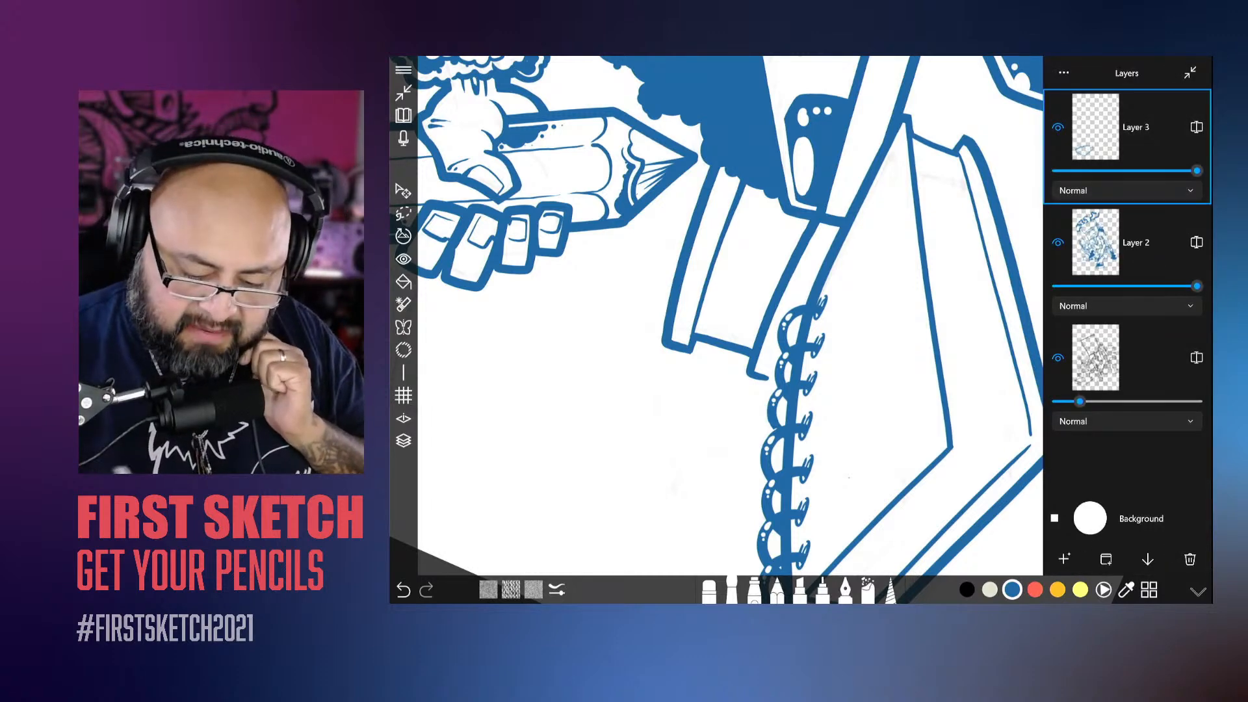
pyautogui.click(1065, 559)
# Step: Hand-letter "HEDZ!" in slanted capitals on the spiral-bound book's cover, beside the topmost rings and along the upper edge
pyautogui.scroll(3, 801, 329)
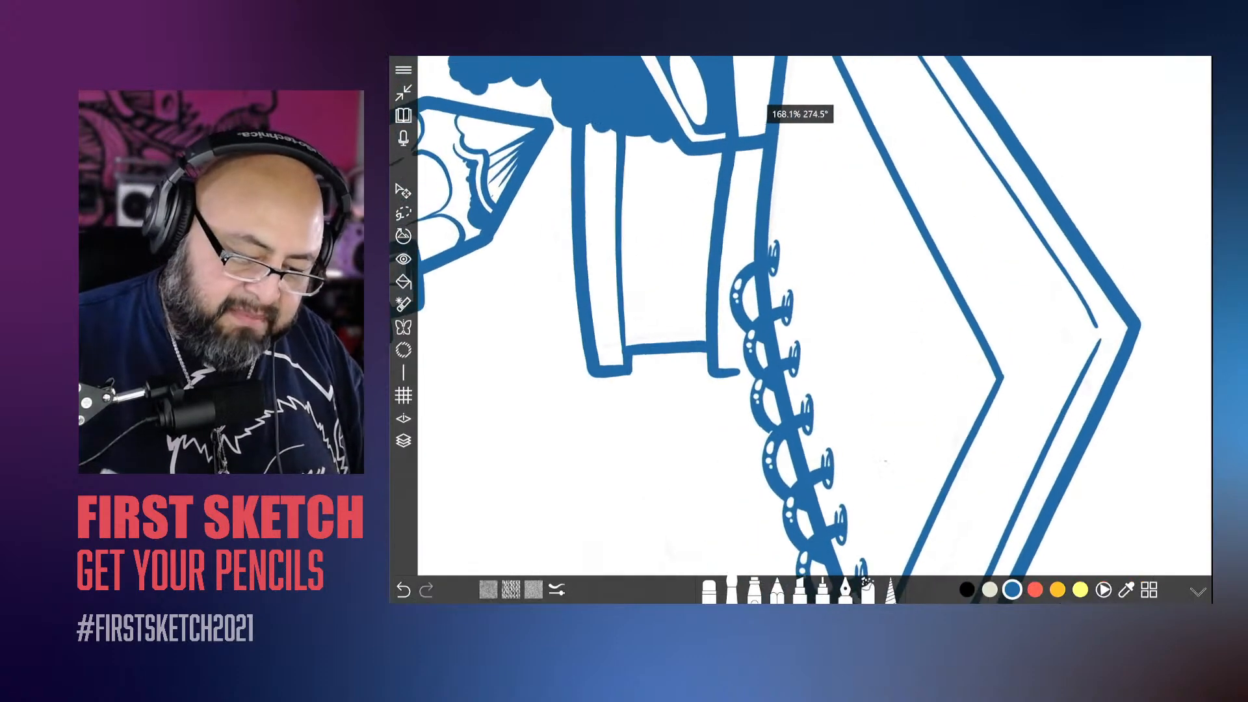
pyautogui.scroll(-3, 801, 329)
pyautogui.scroll(-5, 801, 330)
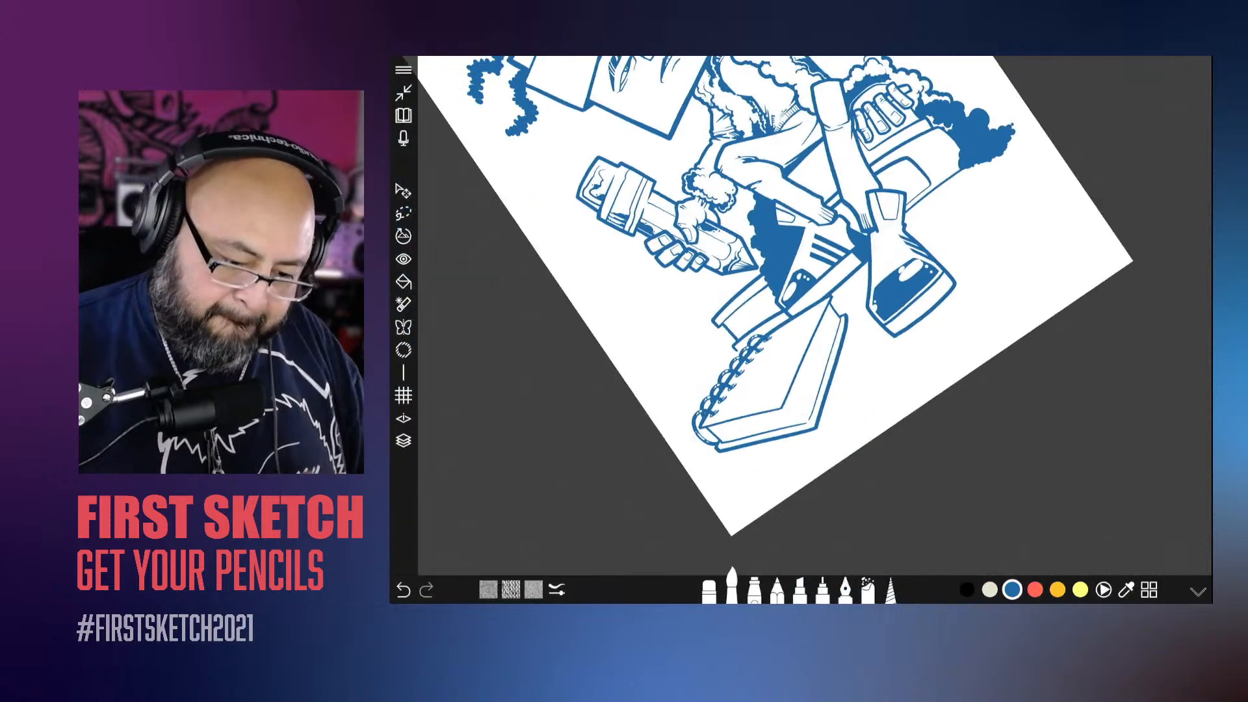
pyautogui.scroll(5, 801, 329)
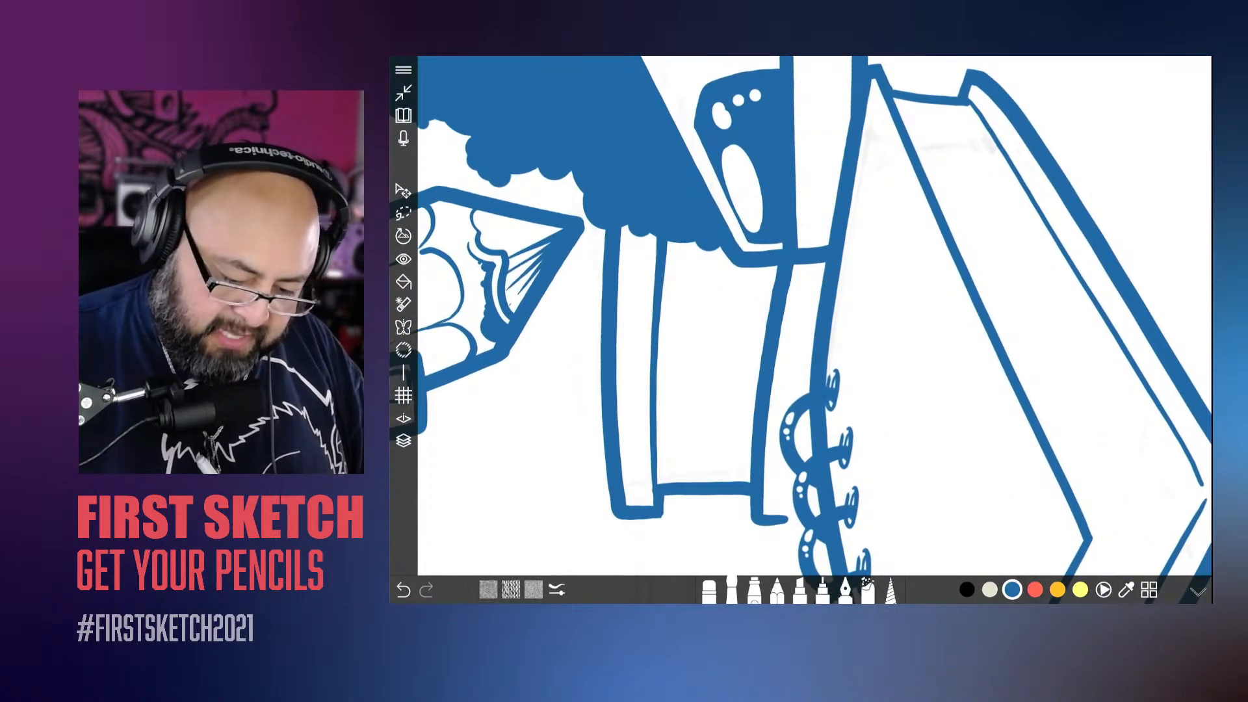
pyautogui.moveTo(843, 355); pyautogui.dragTo(868, 427)
pyautogui.moveTo(839, 319)
pyautogui.mouseDown()
pyautogui.moveTo(879, 417)
pyautogui.moveTo(857, 370)
pyautogui.mouseUp()
pyautogui.moveTo(843, 307); pyautogui.dragTo(876, 387)
pyautogui.moveTo(875, 388)
pyautogui.mouseDown()
pyautogui.moveTo(880, 348)
pyautogui.moveTo(849, 288)
pyautogui.moveTo(874, 351)
pyautogui.mouseUp()
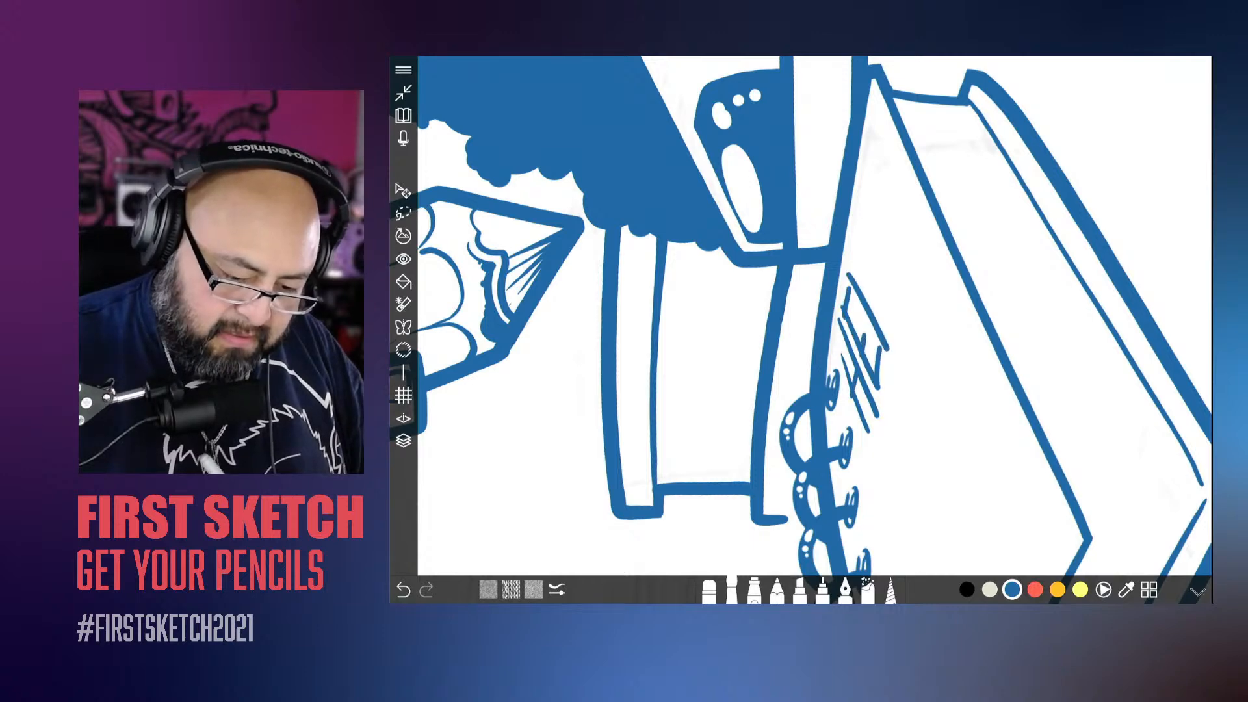
pyautogui.moveTo(847, 258); pyautogui.dragTo(890, 348)
pyautogui.moveTo(867, 205); pyautogui.dragTo(857, 247)
pyautogui.moveTo(864, 200); pyautogui.dragTo(892, 303)
pyautogui.moveTo(898, 247); pyautogui.dragTo(888, 304)
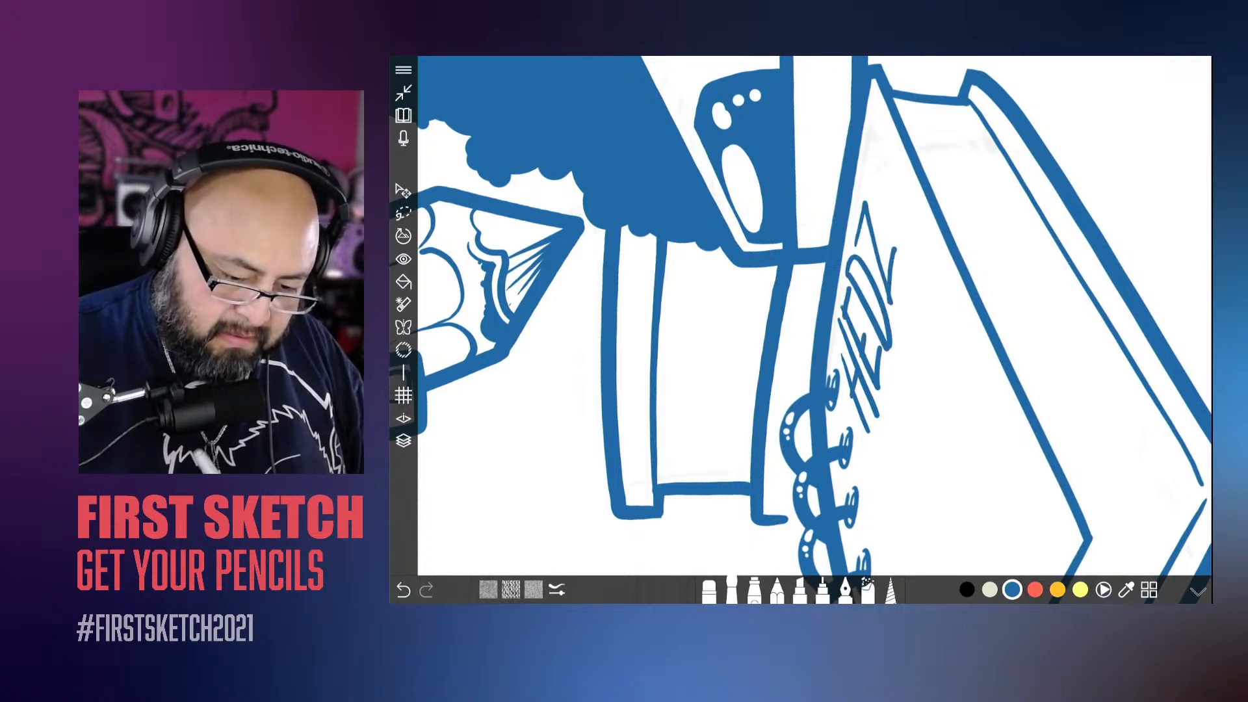
pyautogui.moveTo(865, 167); pyautogui.dragTo(879, 199)
pyautogui.click(884, 211)
# Step: Enlarge the "HEDZ!" lettering, reduce its height slightly and position it across the book cover's upper edge
pyautogui.scroll(-8, 816, 315)
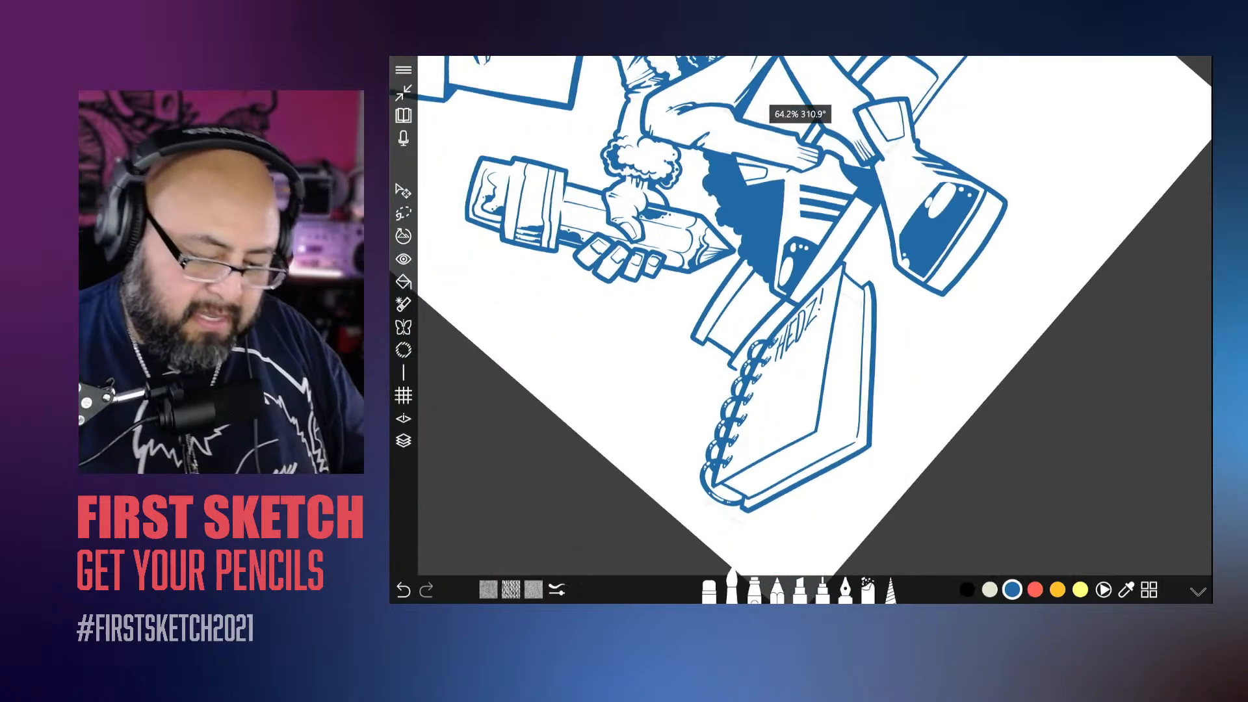
pyautogui.scroll(10, 781, 391)
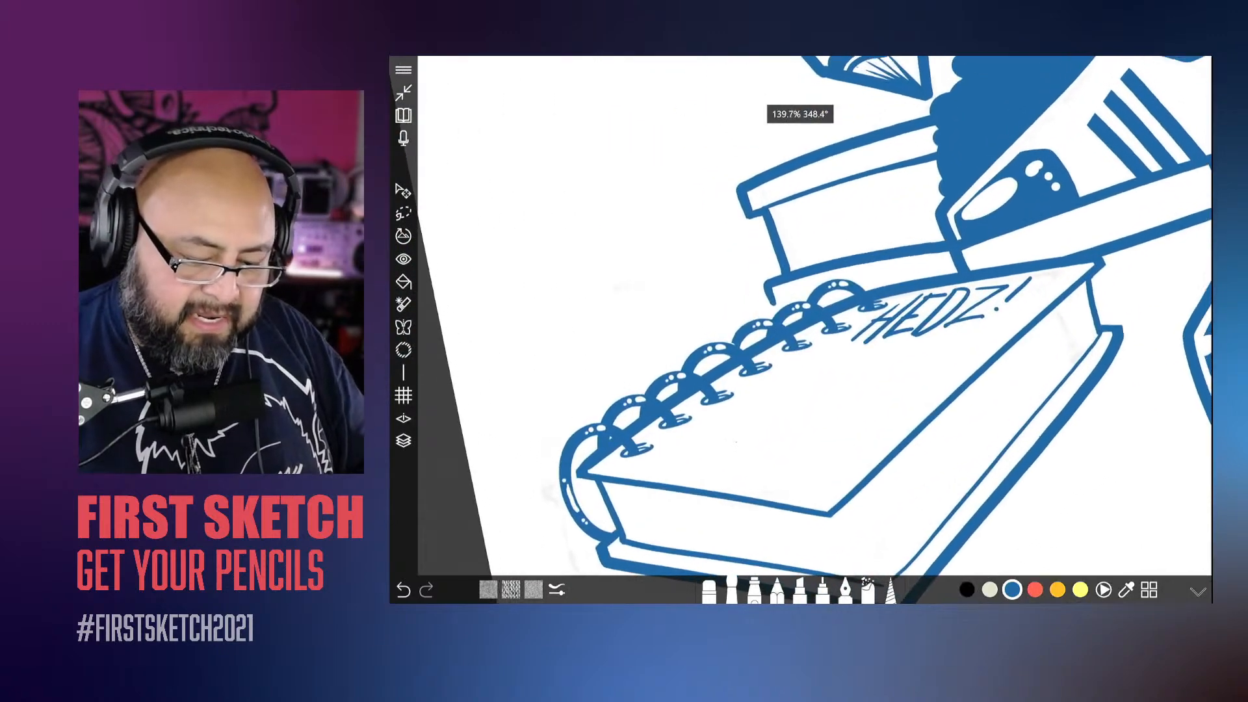
pyautogui.scroll(1, 910, 312)
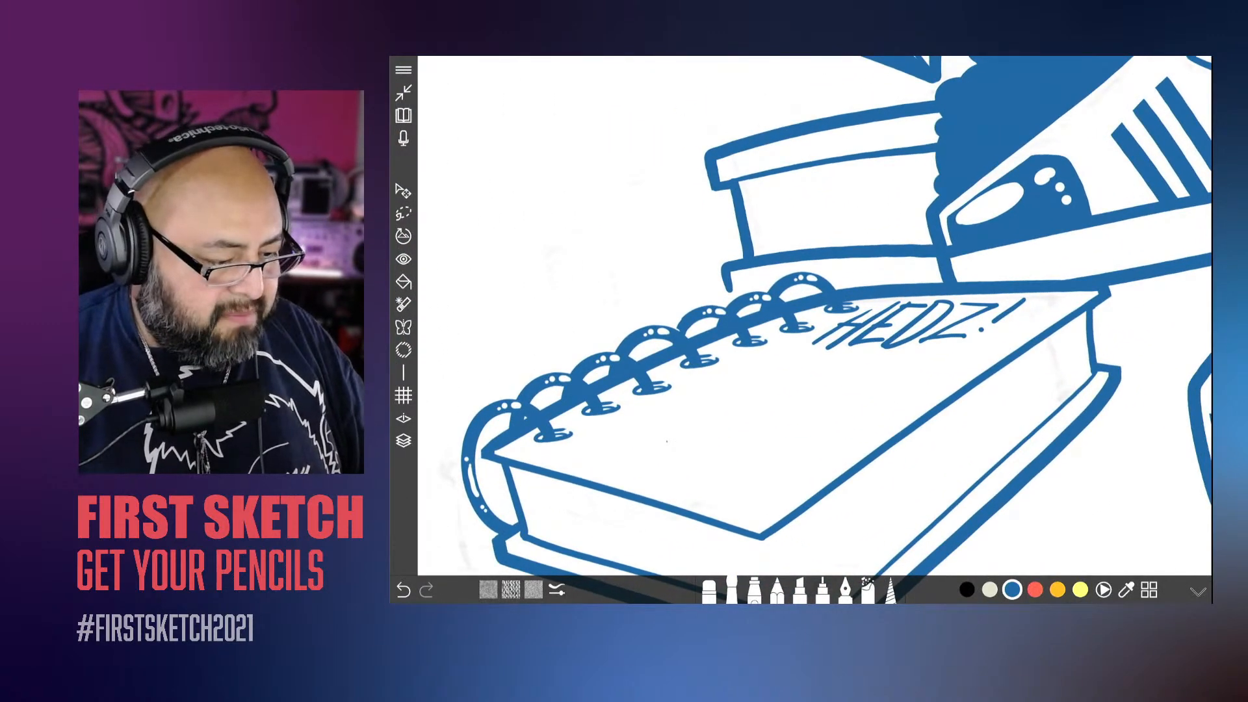
pyautogui.click(404, 190)
pyautogui.moveTo(813, 357); pyautogui.dragTo(783, 379)
pyautogui.moveTo(1033, 360); pyautogui.dragTo(1072, 362)
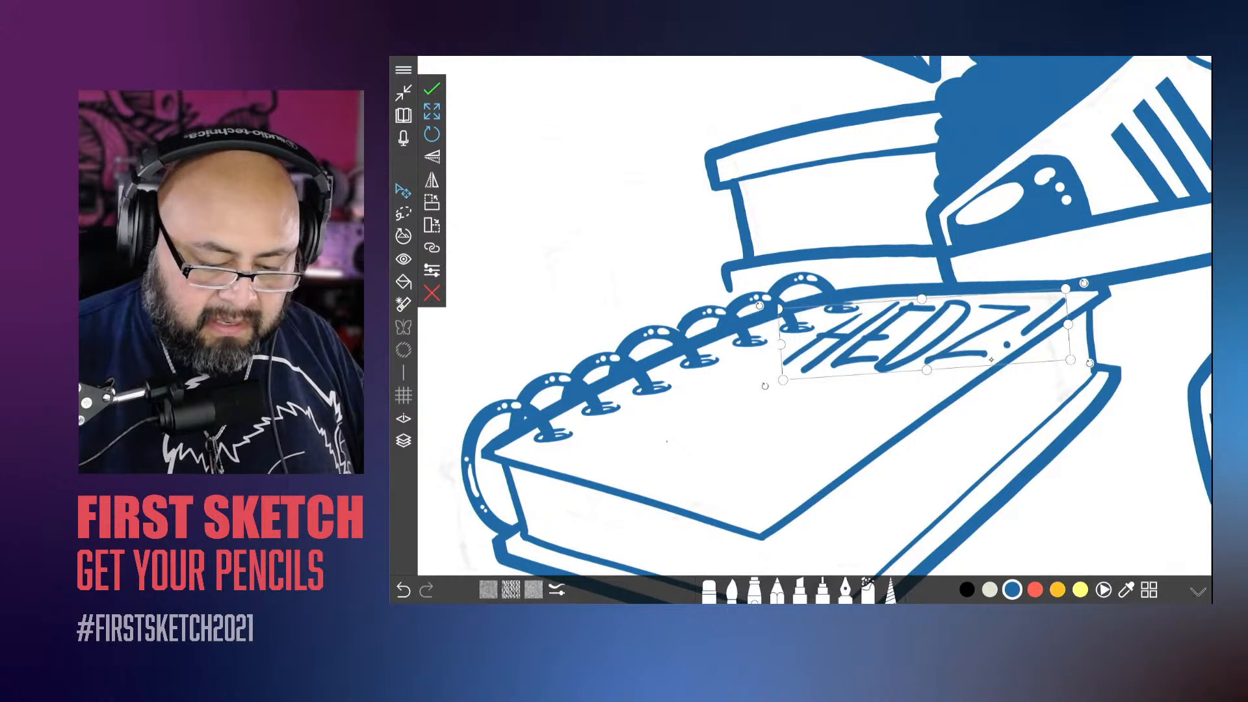
pyautogui.moveTo(928, 370); pyautogui.dragTo(926, 361)
pyautogui.moveTo(989, 336); pyautogui.dragTo(994, 337)
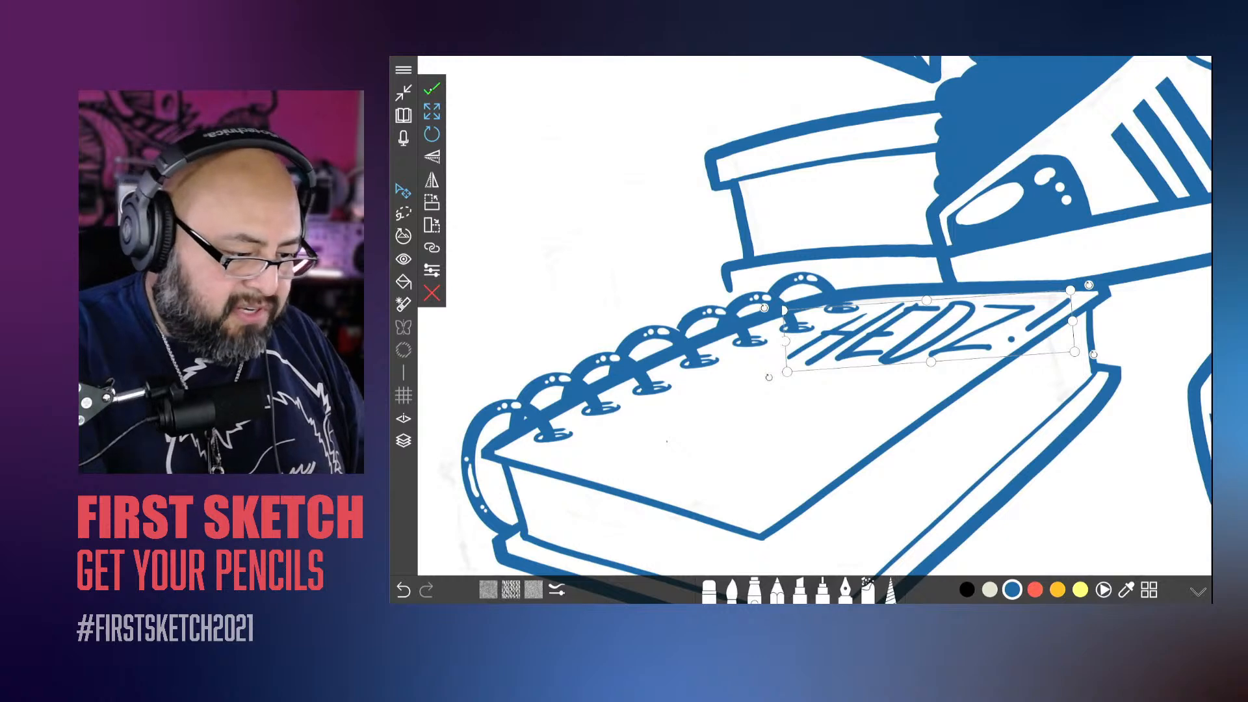
pyautogui.click(432, 89)
# Step: Rotate the "HEDZ!" lettering slightly clockwise to follow the book cover's upper edge
pyautogui.scroll(-5, 814, 316)
pyautogui.scroll(5, 735, 332)
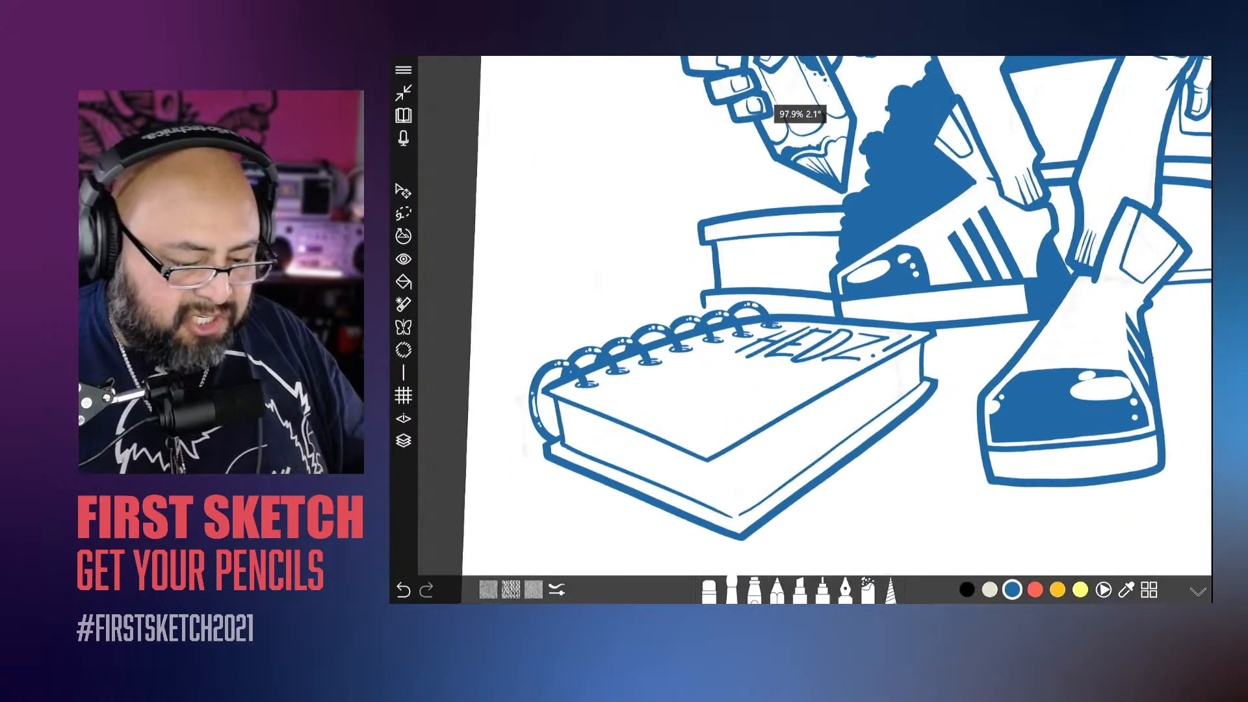
pyautogui.click(404, 191)
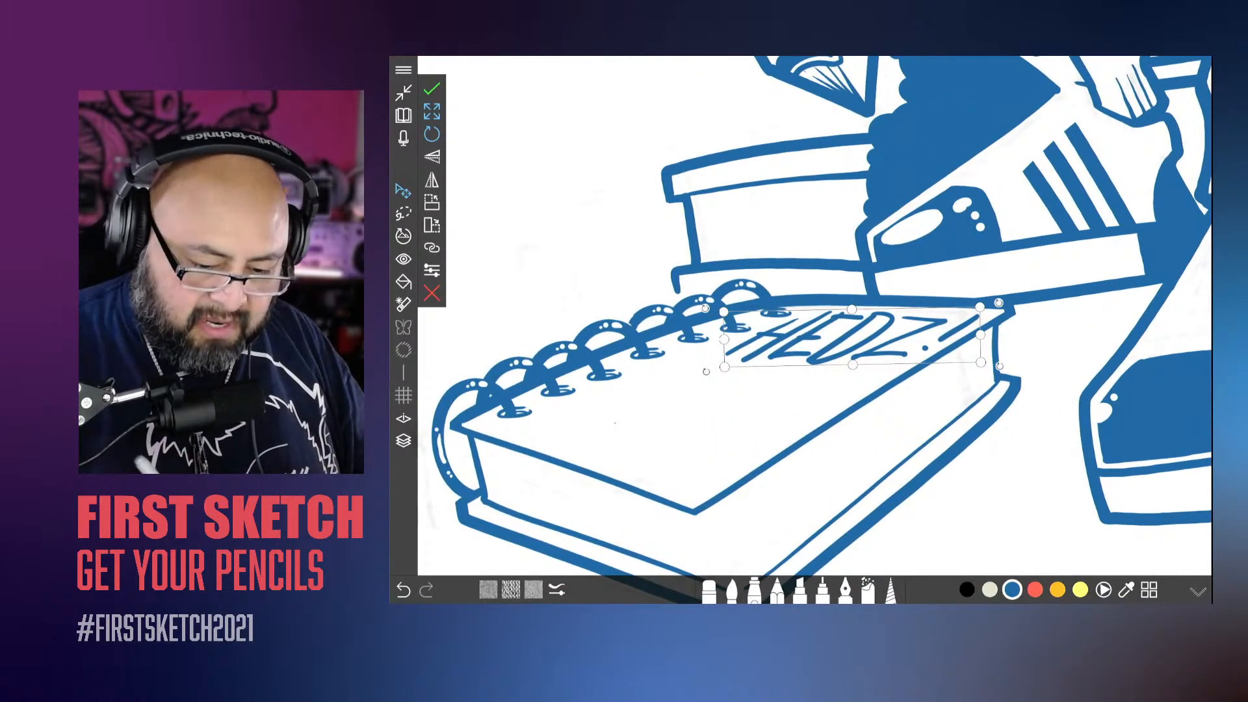
pyautogui.moveTo(1000, 305); pyautogui.dragTo(1000, 311)
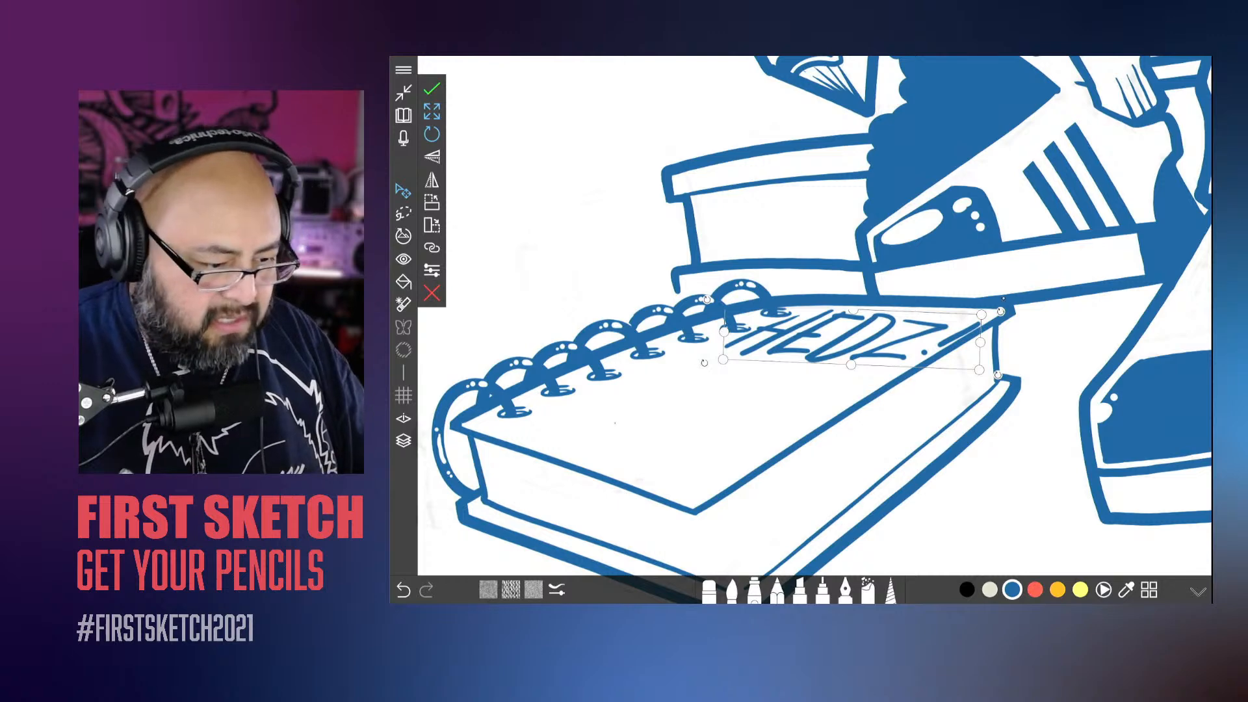
pyautogui.click(431, 88)
pyautogui.scroll(-2, 735, 331)
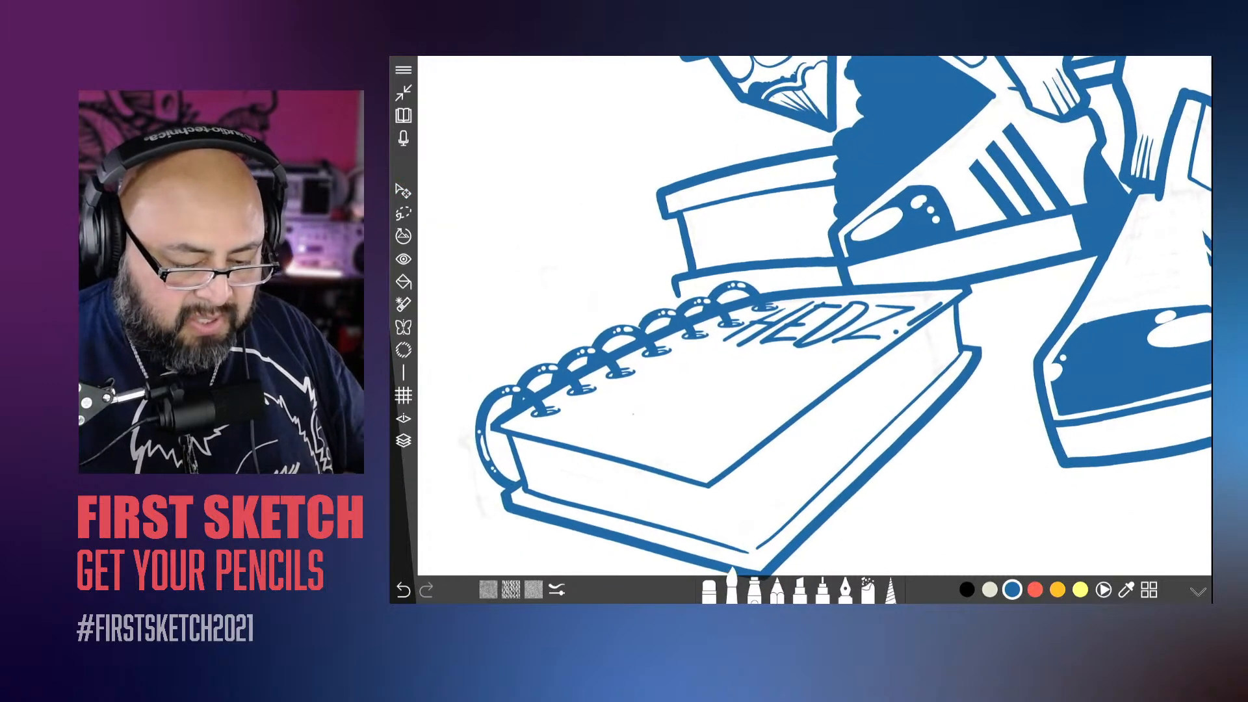
# Step: Erase the upper bar of the Z in "HEDZ!" and redraw it higher with a sharper, extended corner
pyautogui.scroll(5, 815, 316)
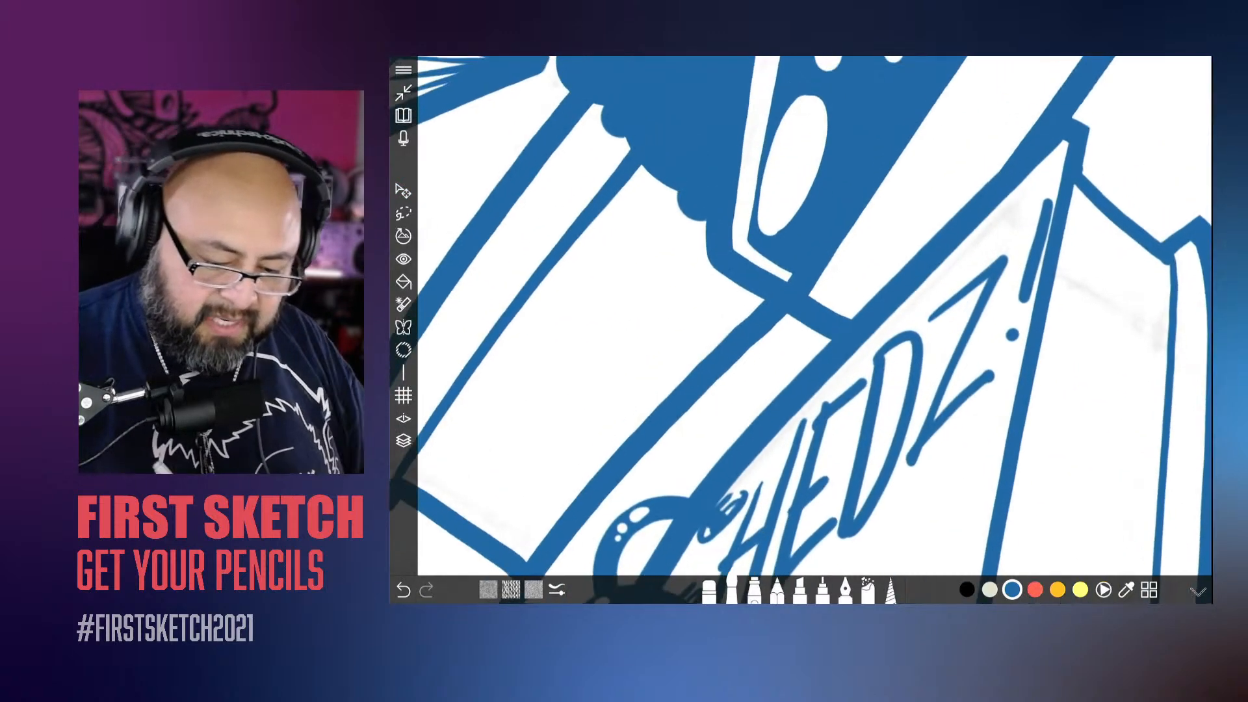
pyautogui.moveTo(927, 311)
pyautogui.mouseDown()
pyautogui.moveTo(1015, 215)
pyautogui.moveTo(946, 373)
pyautogui.mouseUp()
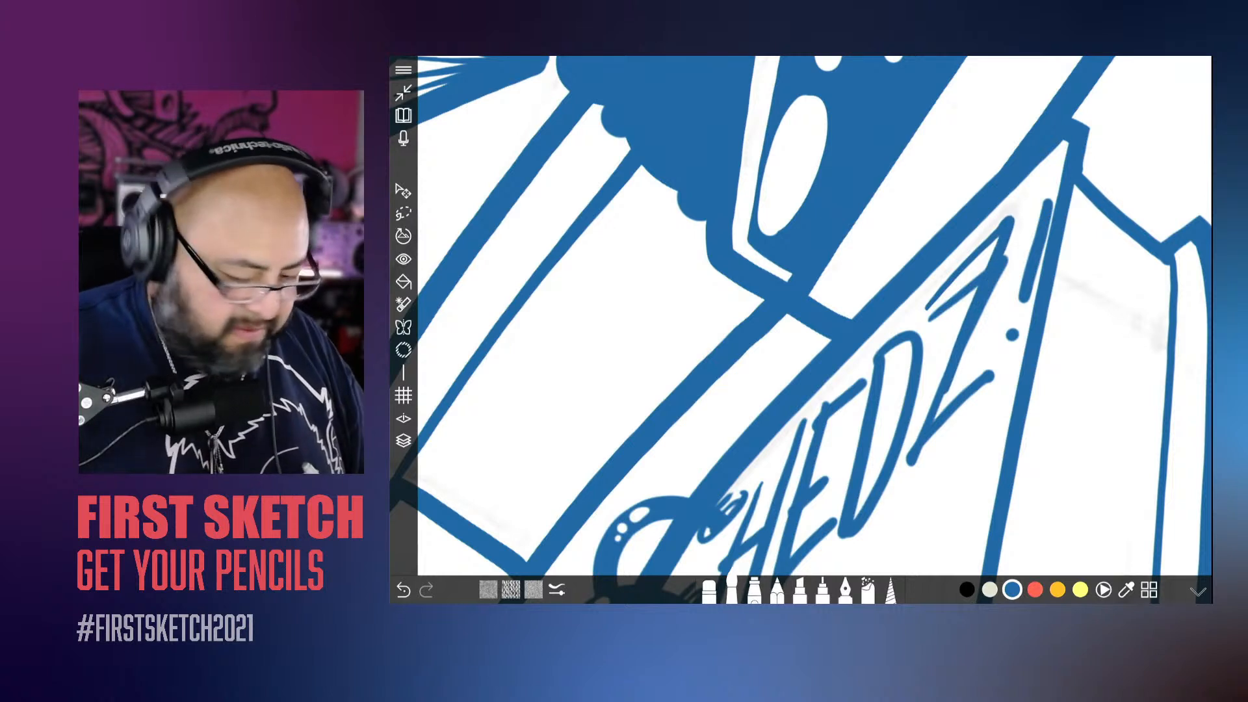
pyautogui.hotkey('ctrl', 'z')
pyautogui.click(709, 590)
pyautogui.moveTo(963, 291); pyautogui.dragTo(995, 266)
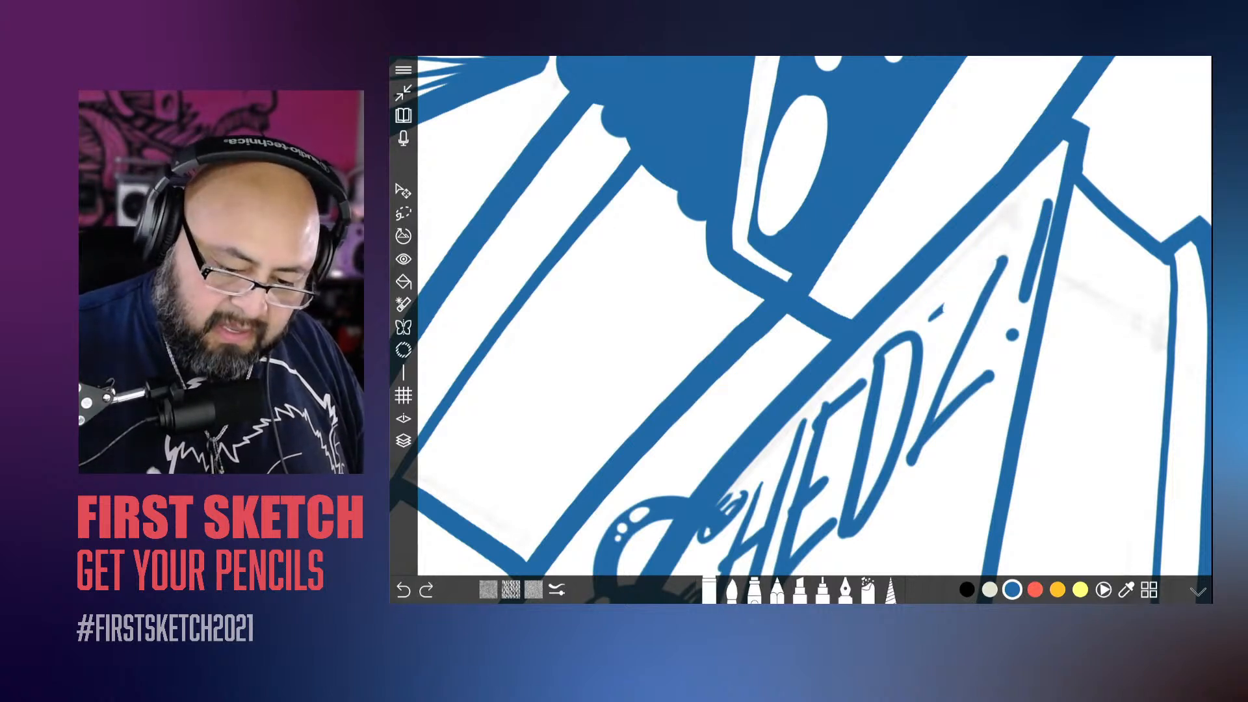
pyautogui.moveTo(943, 308)
pyautogui.mouseDown()
pyautogui.moveTo(930, 320)
pyautogui.moveTo(1016, 224)
pyautogui.moveTo(987, 286)
pyautogui.mouseUp()
pyautogui.click(732, 589)
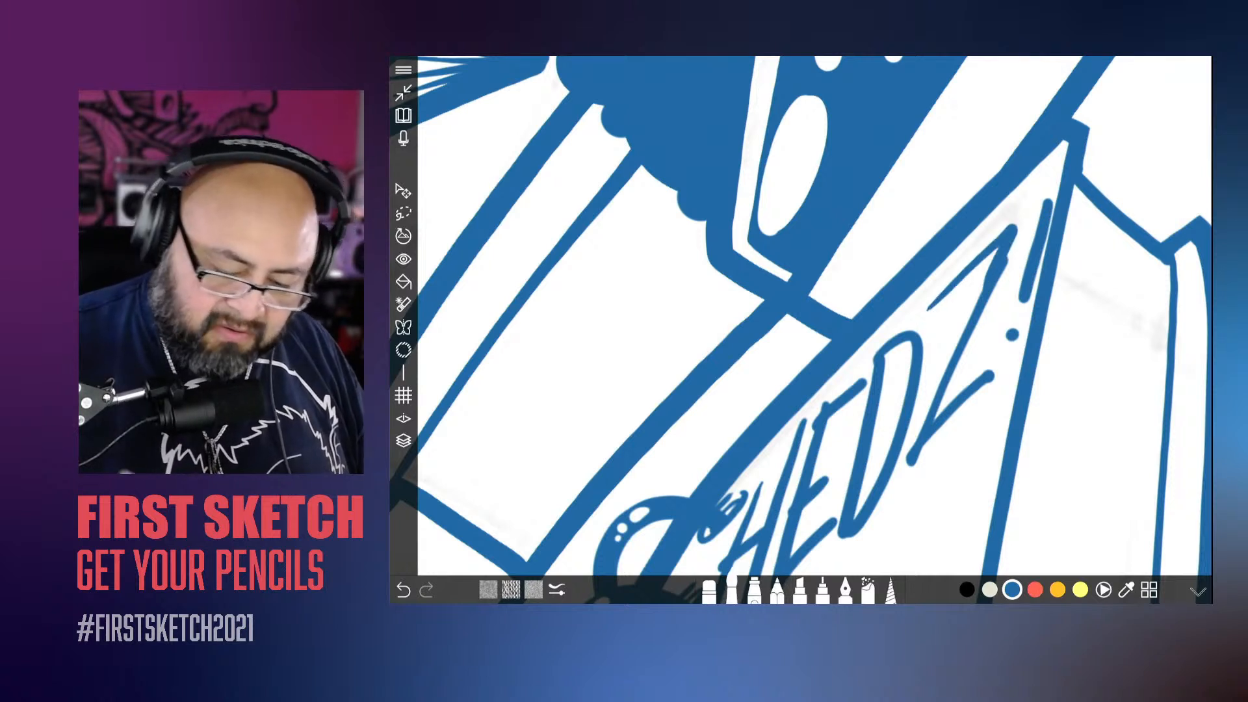
pyautogui.hotkey('ctrl', 'z')
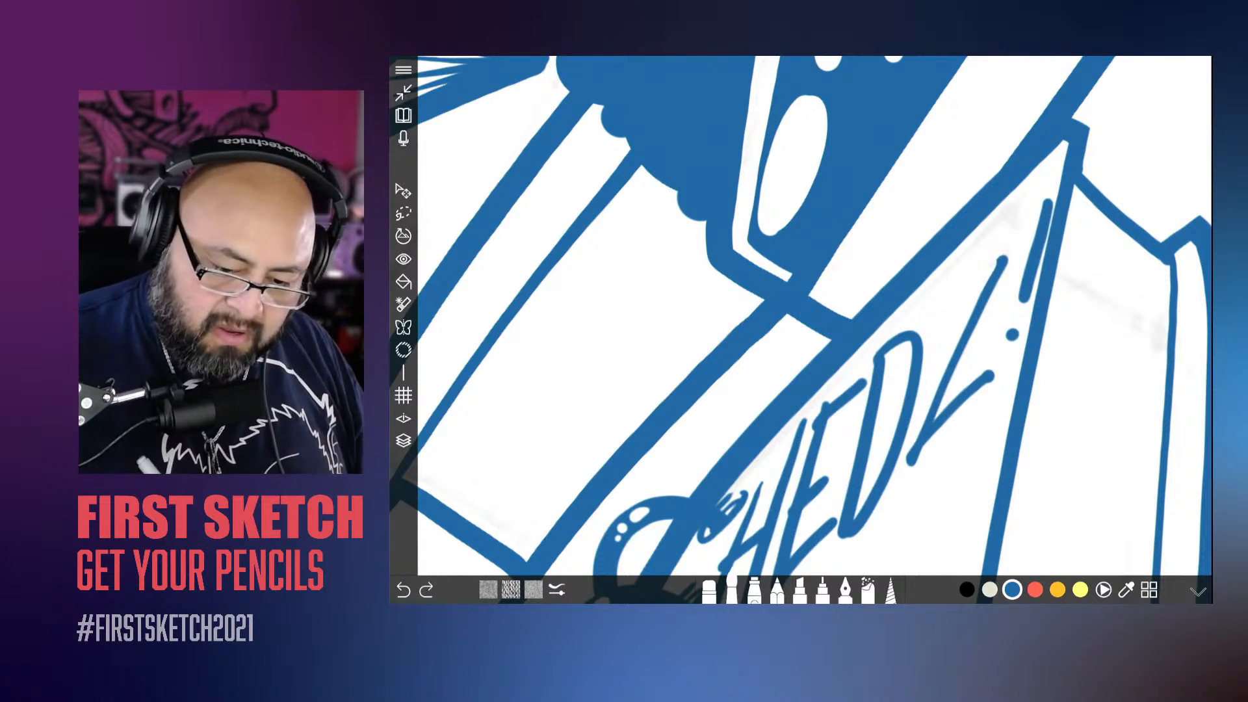
pyautogui.moveTo(1018, 213)
pyautogui.mouseDown()
pyautogui.moveTo(989, 291)
pyautogui.moveTo(1018, 212)
pyautogui.mouseUp()
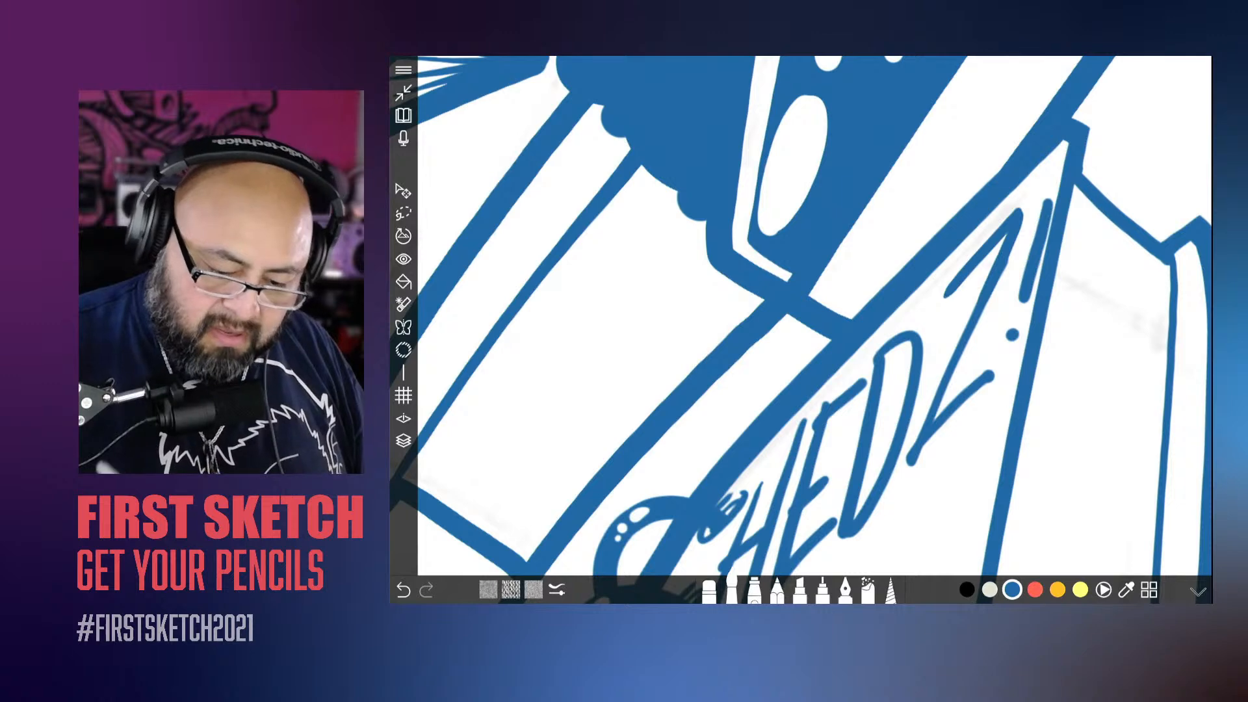
pyautogui.scroll(-5, 801, 330)
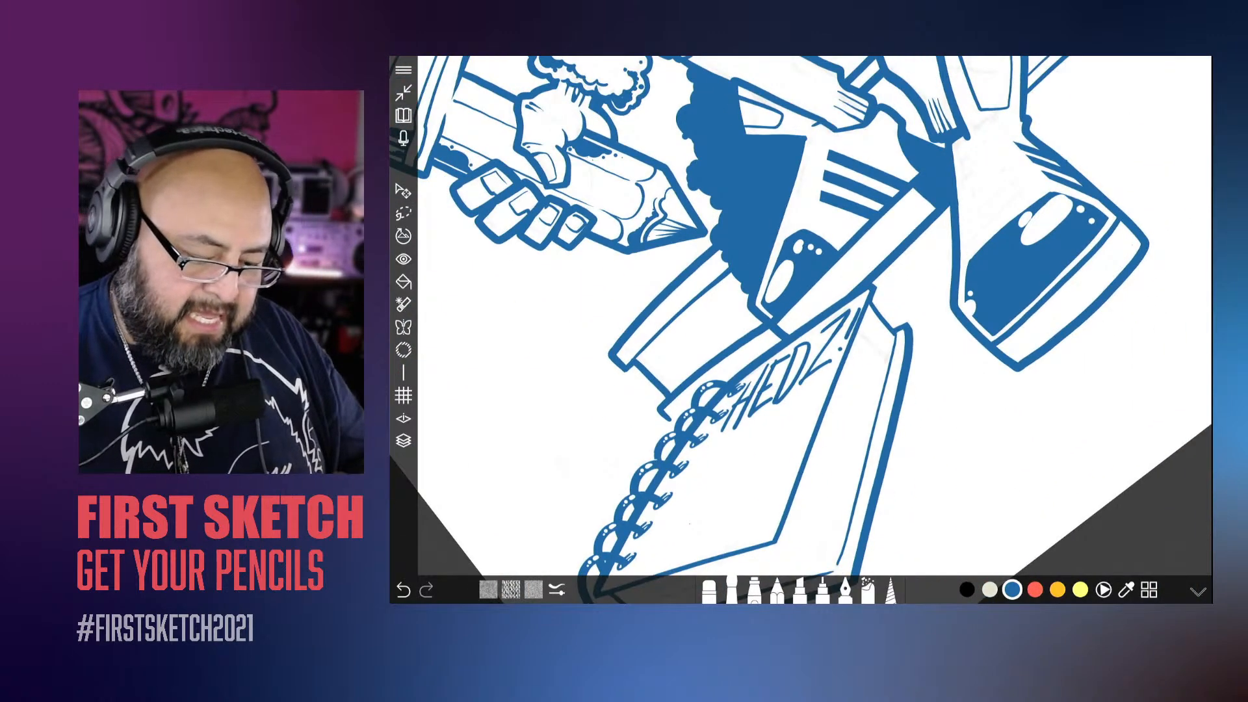
# Step: Examine the whole inked composition, its layer stack, and the seated character's head, torso and pencil up close
pyautogui.scroll(-5, 801, 329)
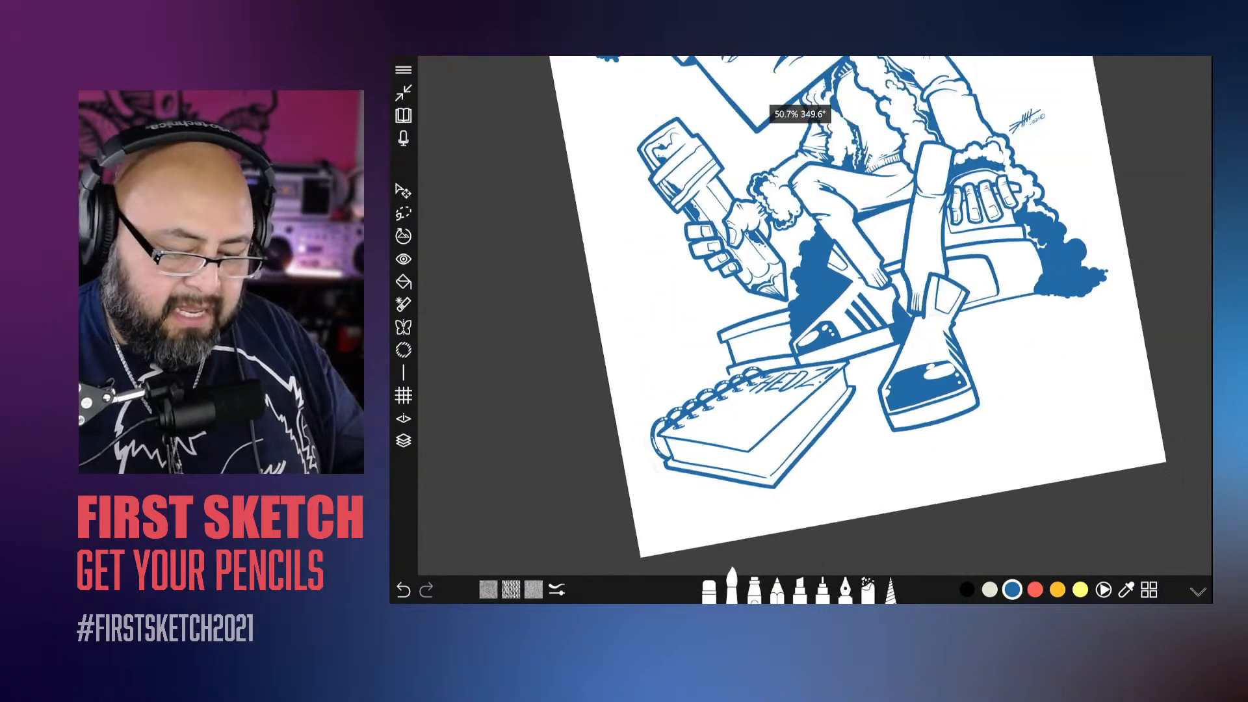
pyautogui.scroll(-3, 801, 329)
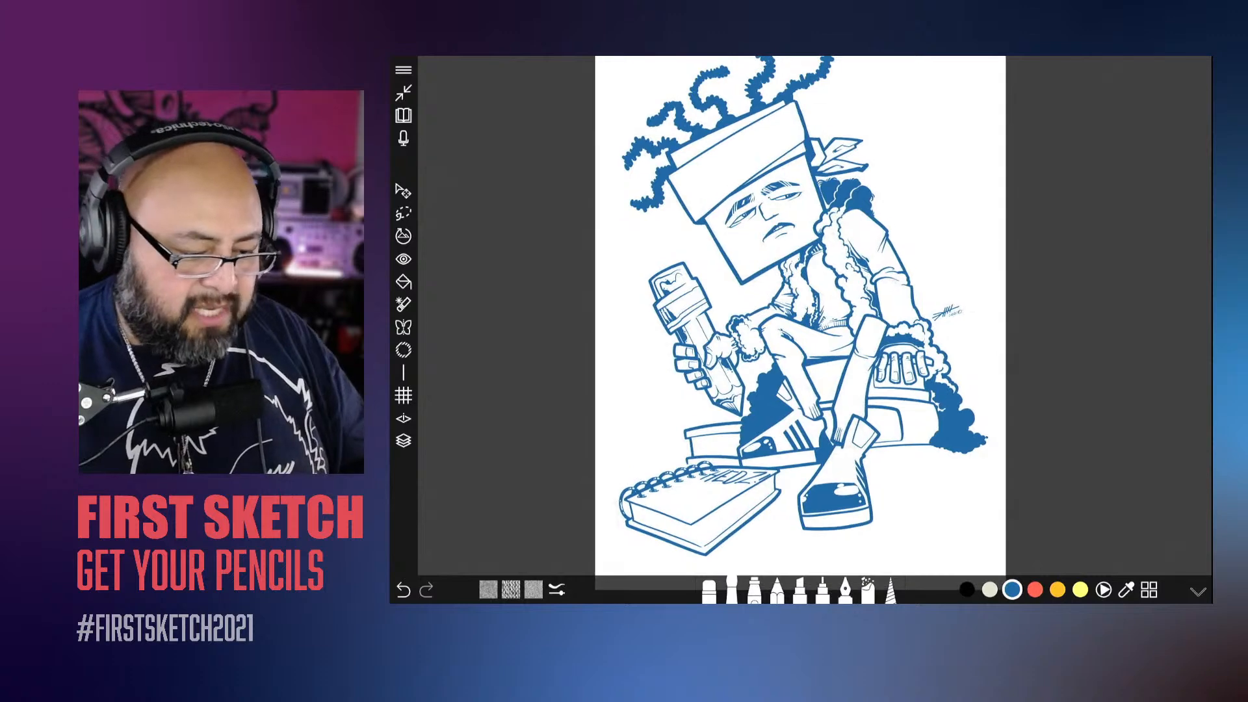
pyautogui.hscroll(3, 801, 330)
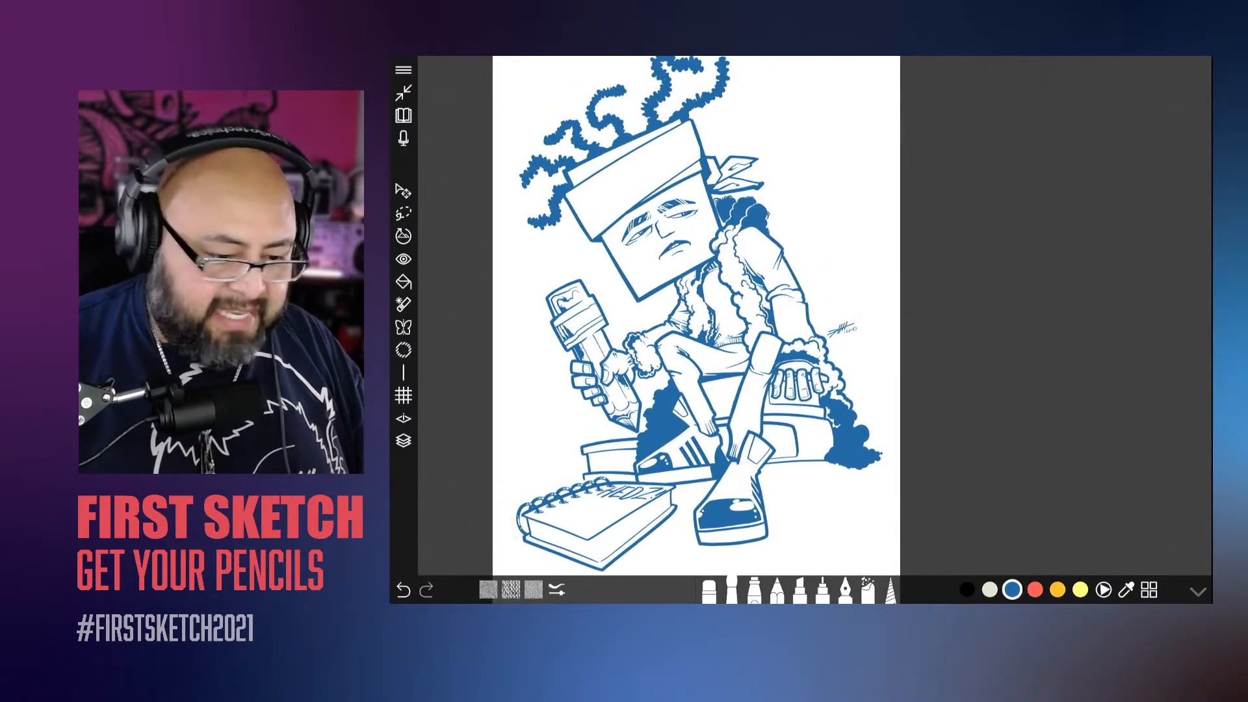
pyautogui.scroll(-2, 801, 330)
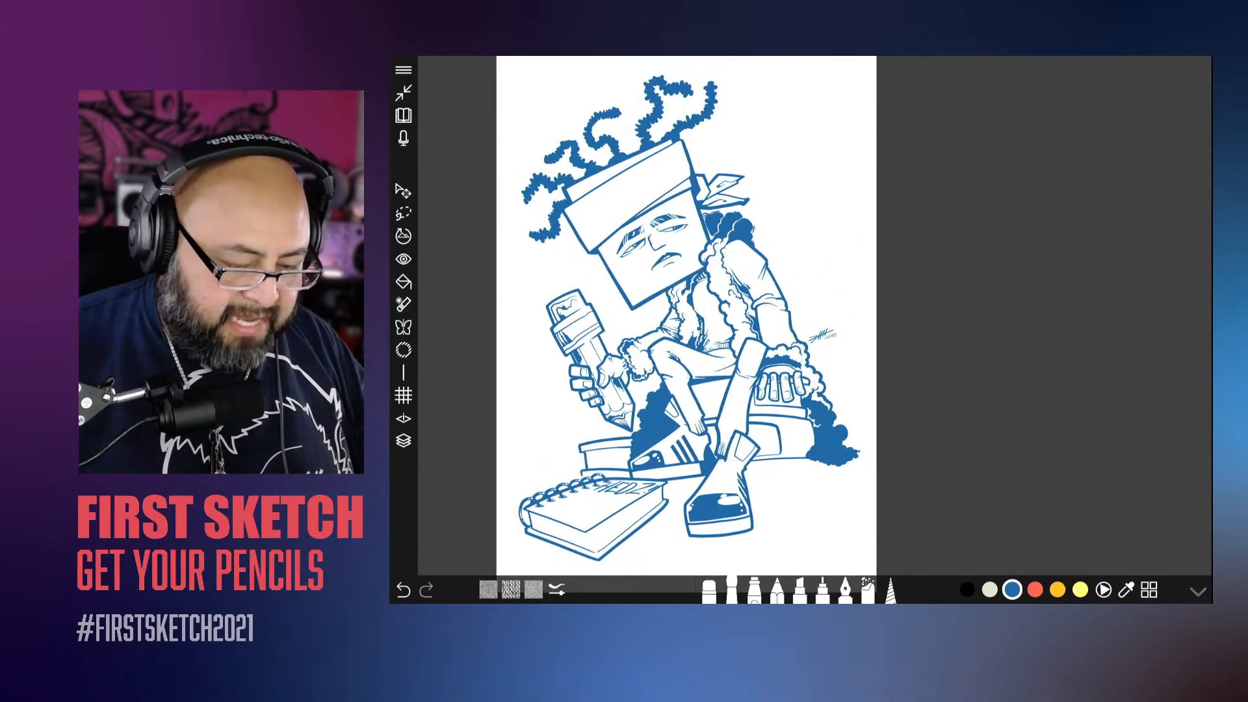
pyautogui.scroll(2, 689, 312)
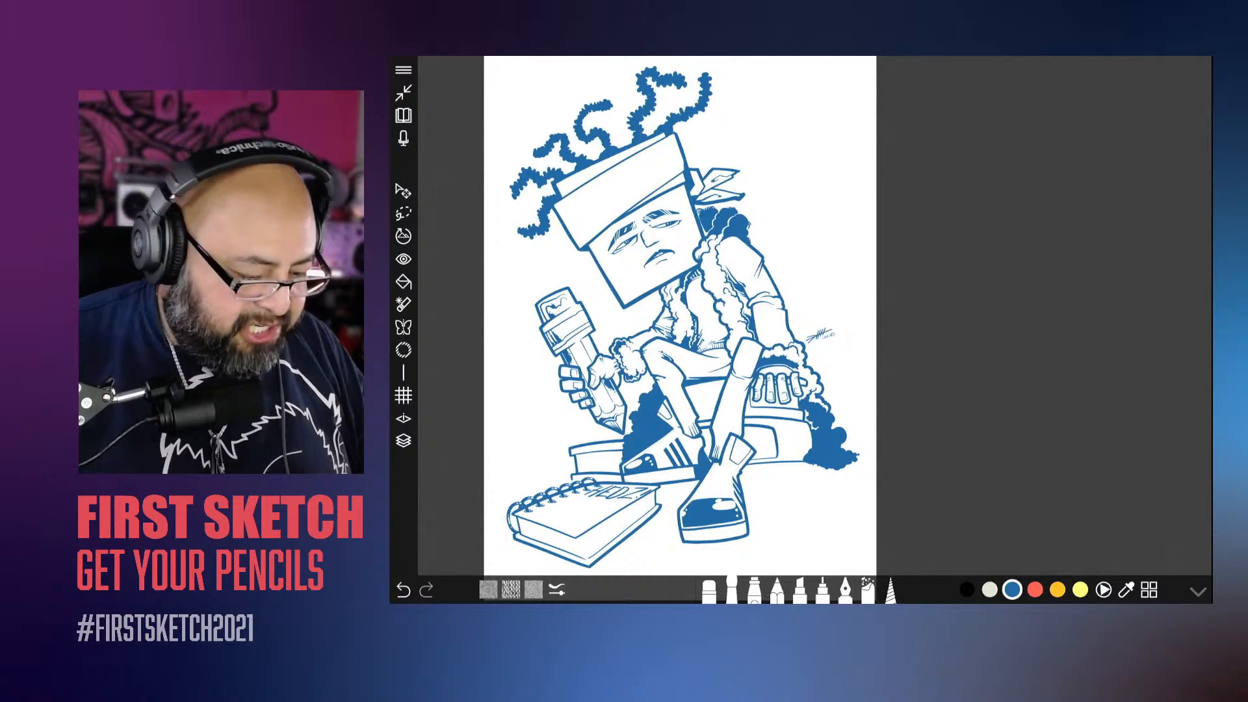
pyautogui.click(403, 441)
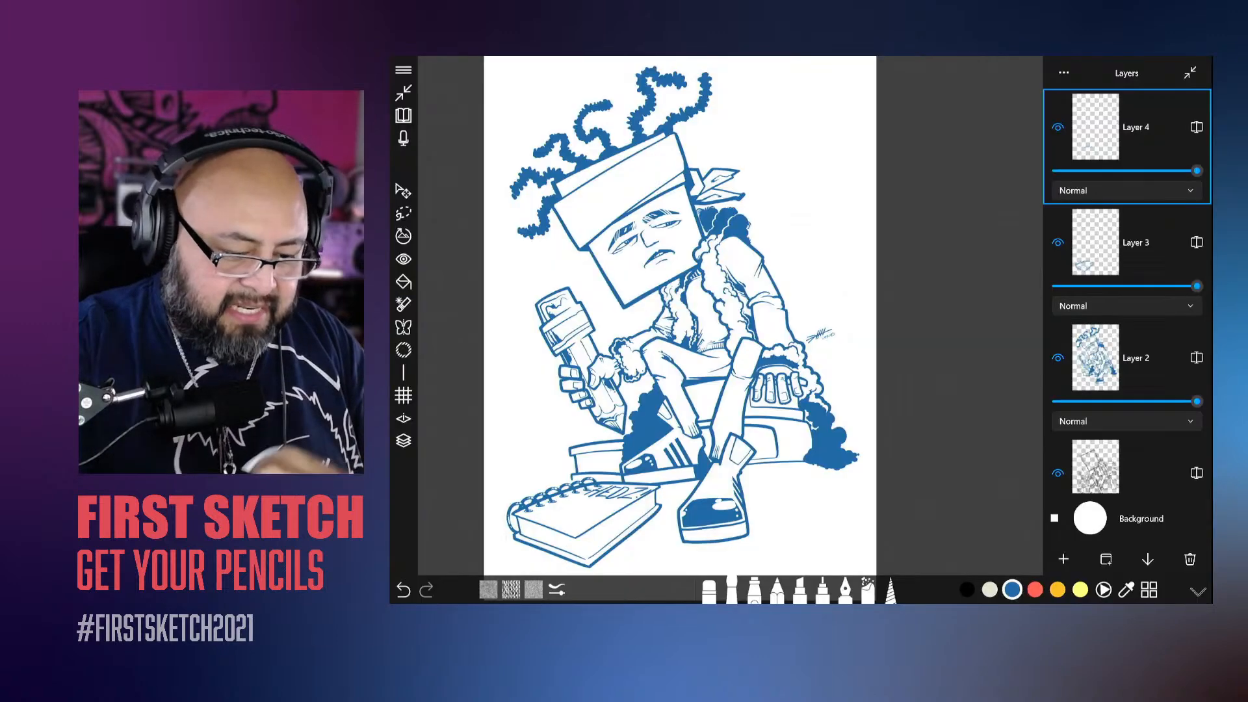
pyautogui.moveTo(710, 158); pyautogui.dragTo(750, 137)
pyautogui.scroll(5, 800, 130)
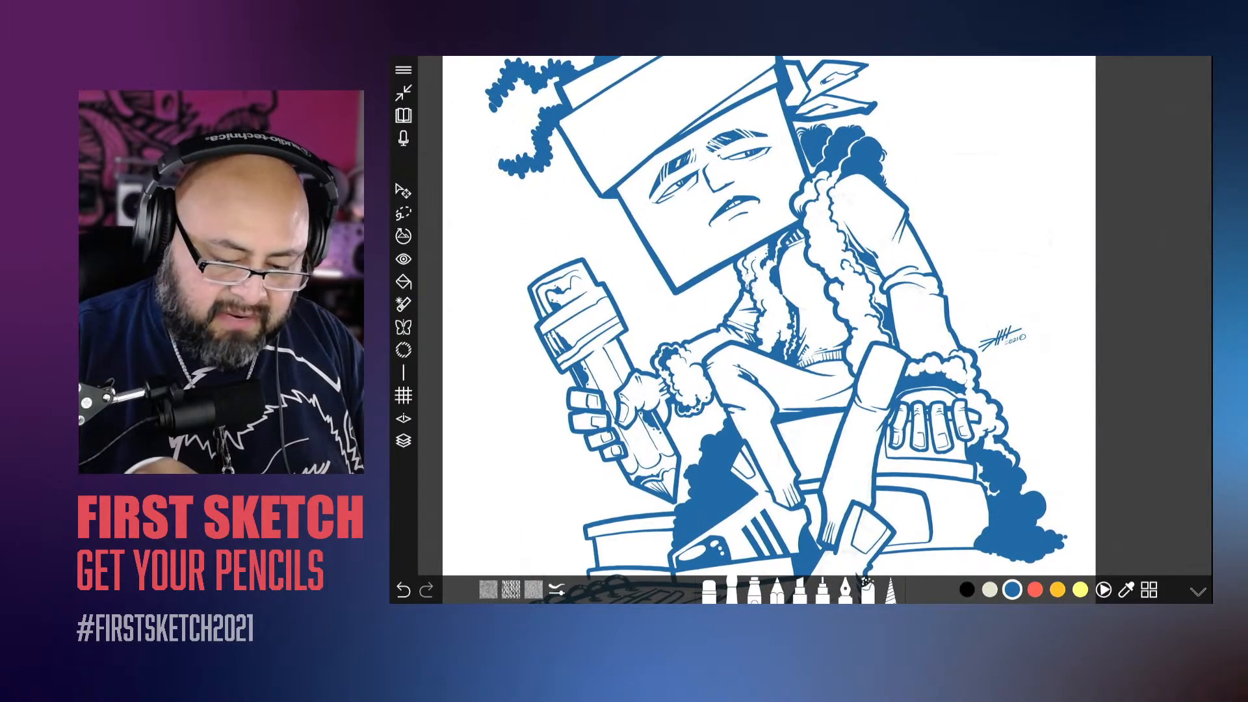
pyautogui.click(403, 440)
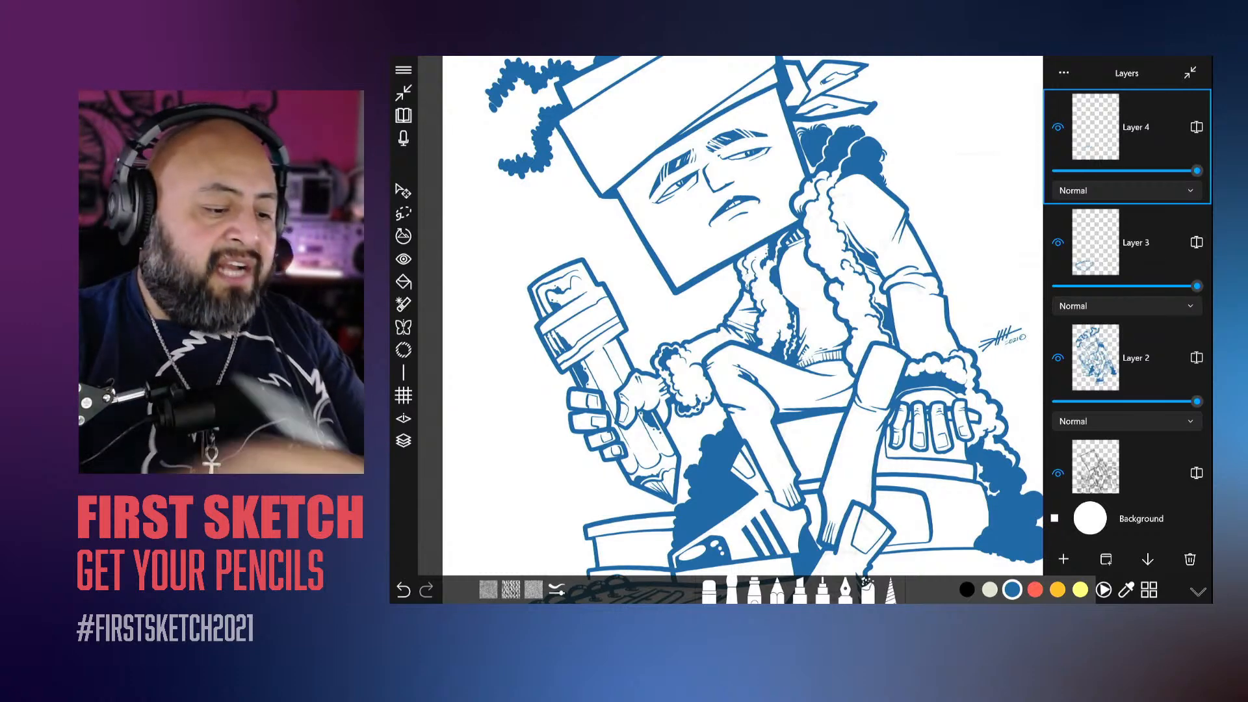
pyautogui.click(403, 441)
pyautogui.click(403, 70)
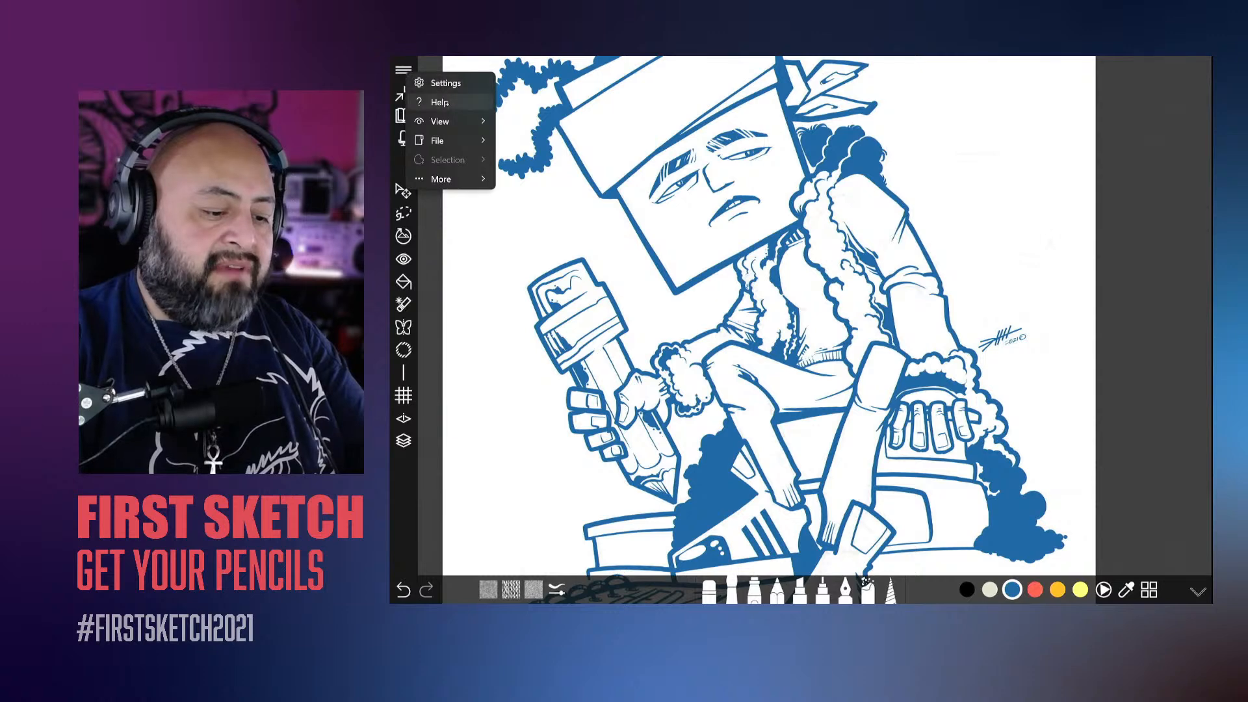
pyautogui.moveTo(457, 137)
pyautogui.click(530, 142)
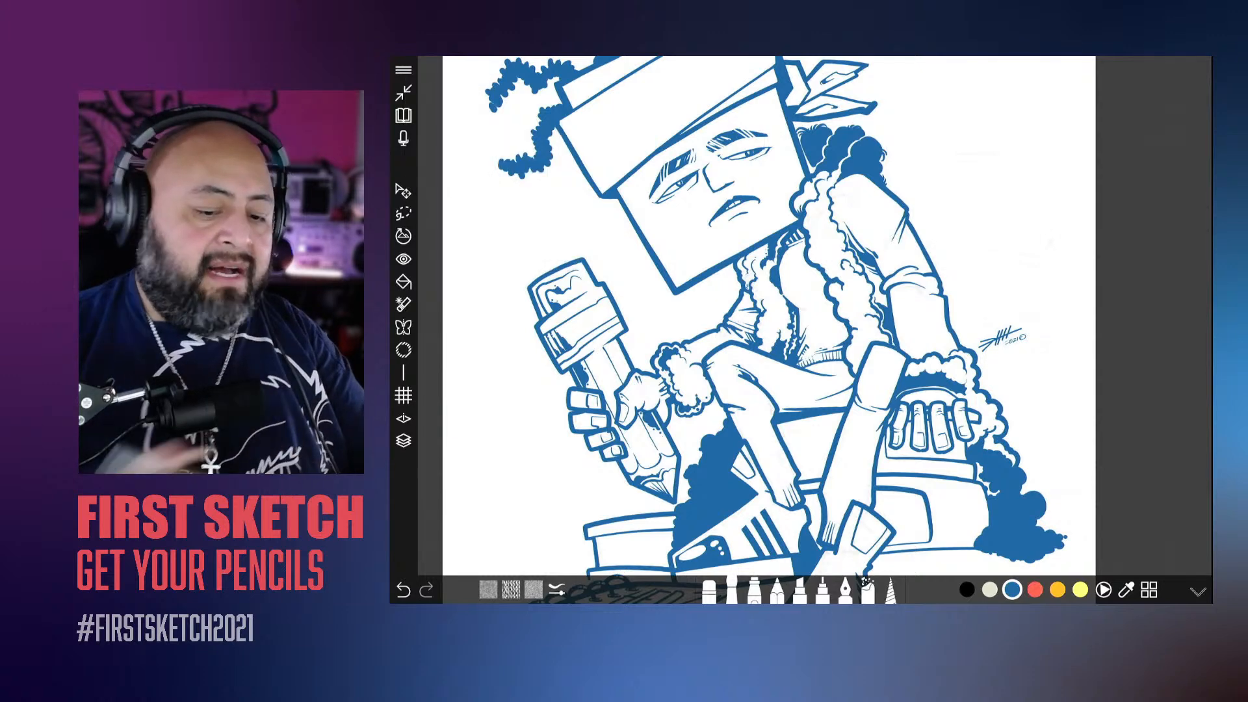